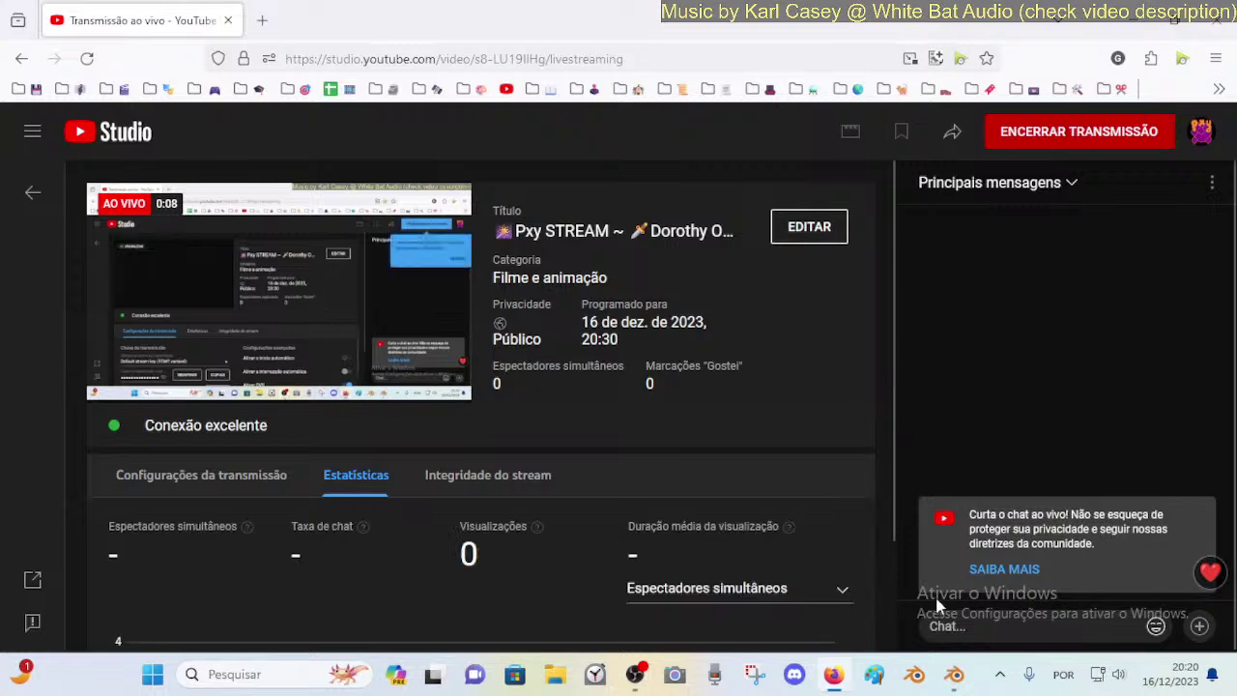
Step: Switch to the Blender window with the Dorothy character and widen the 3D viewport on both sides
{"action": "left_click", "coordinate": [954, 676]}
{"action": "middle_click_drag", "start_coordinate": [457, 327], "coordinate": [507, 309]}
{"action": "scroll", "coordinate": [544, 323], "scroll_direction": "down", "scroll_amount": 5}
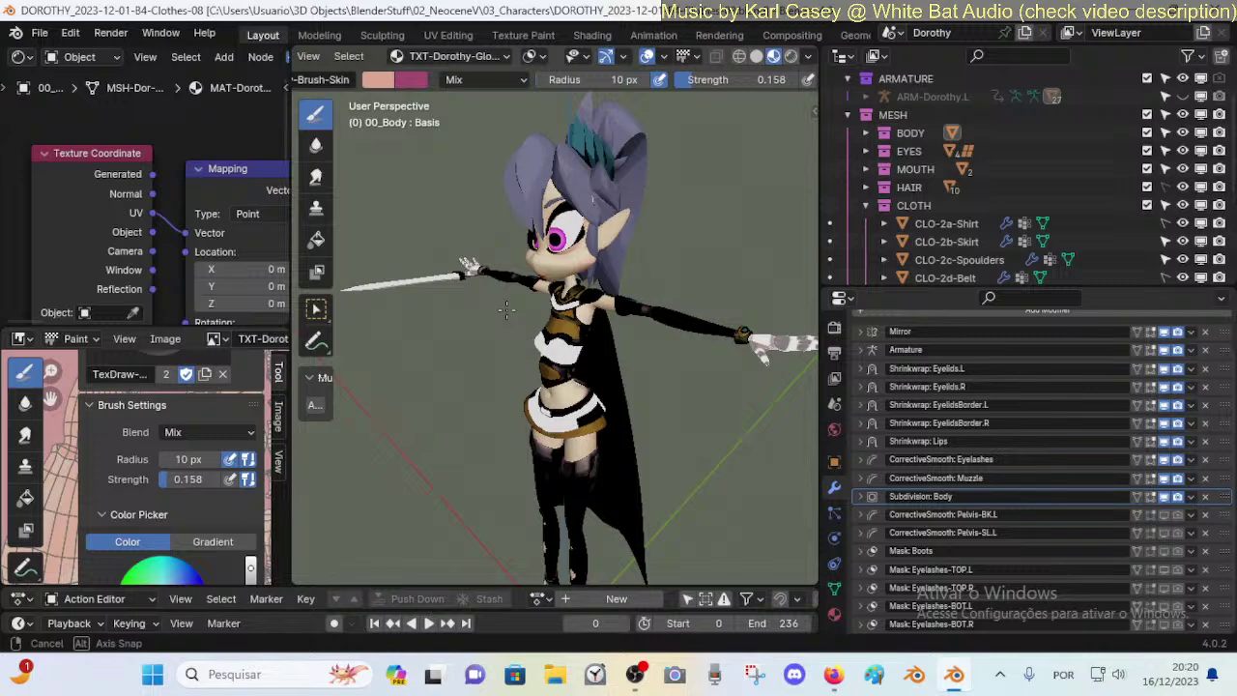
{"action": "left_click_drag", "start_coordinate": [291, 281], "coordinate": [236, 281]}
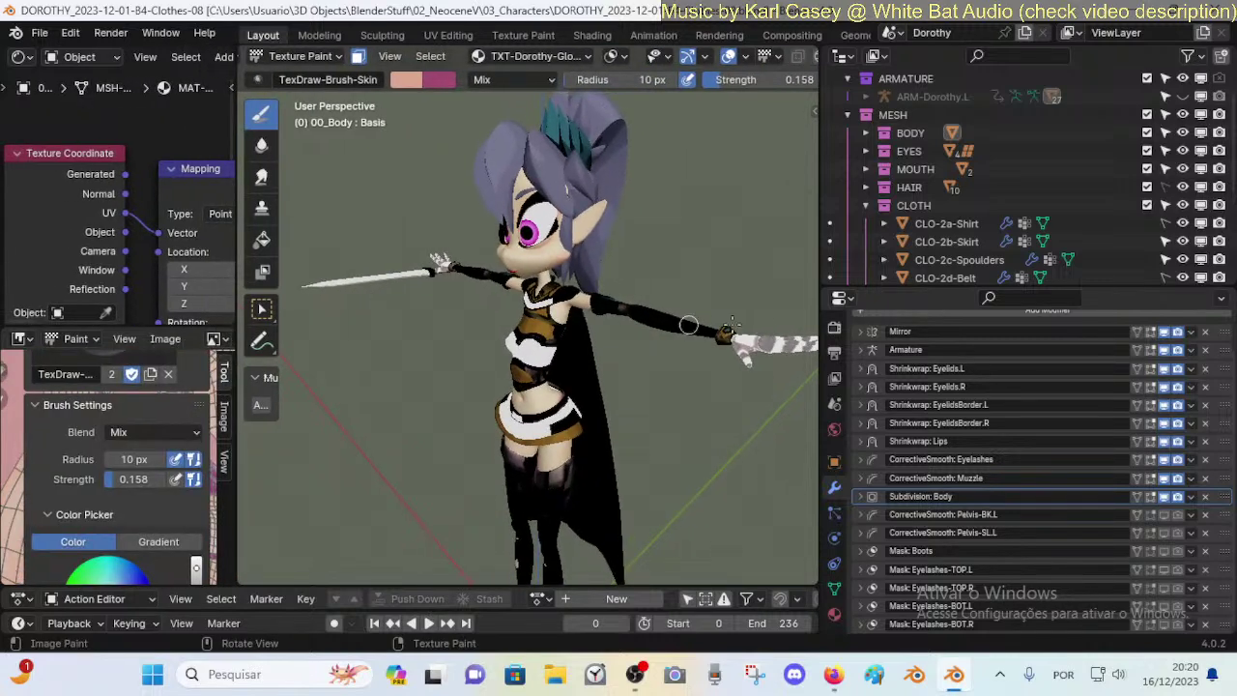
{"action": "left_click_drag", "start_coordinate": [820, 315], "coordinate": [889, 310]}
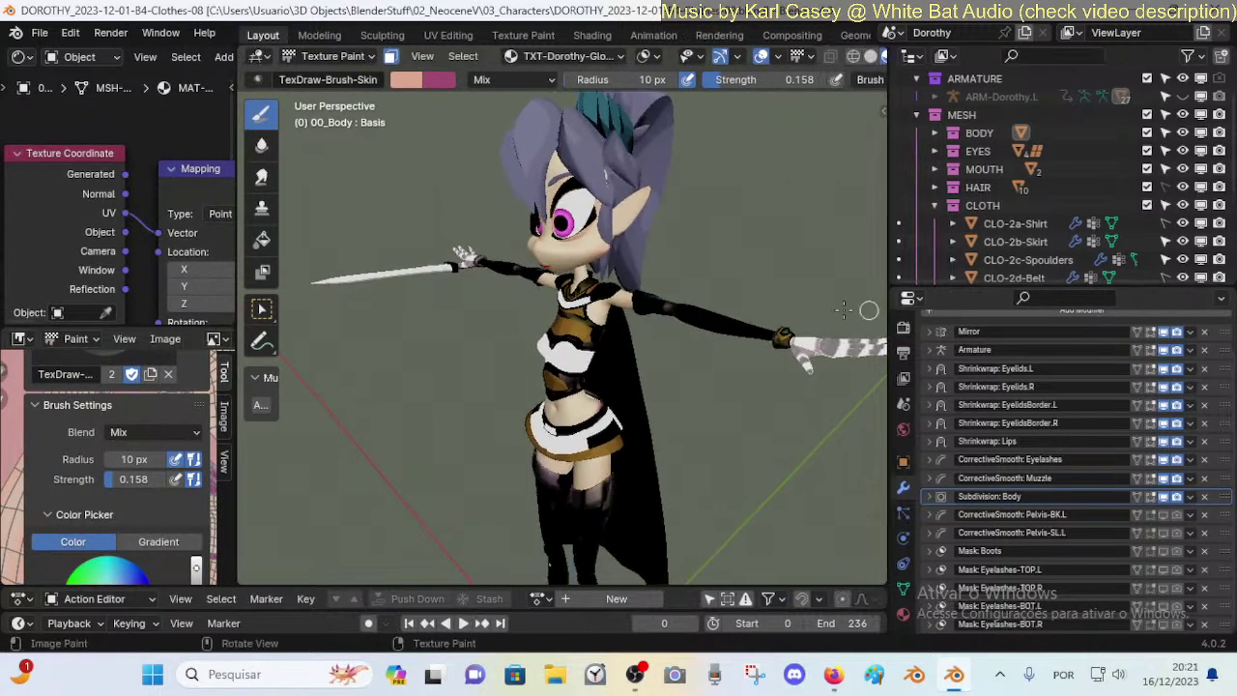
Step: Set the 3D viewport to solid shading for the character
{"action": "middle_click_drag", "start_coordinate": [843, 309], "coordinate": [705, 326]}
{"action": "scroll", "coordinate": [715, 270], "scroll_direction": "up", "scroll_amount": 3}
{"action": "scroll", "coordinate": [705, 325], "scroll_direction": "down", "scroll_amount": 3}
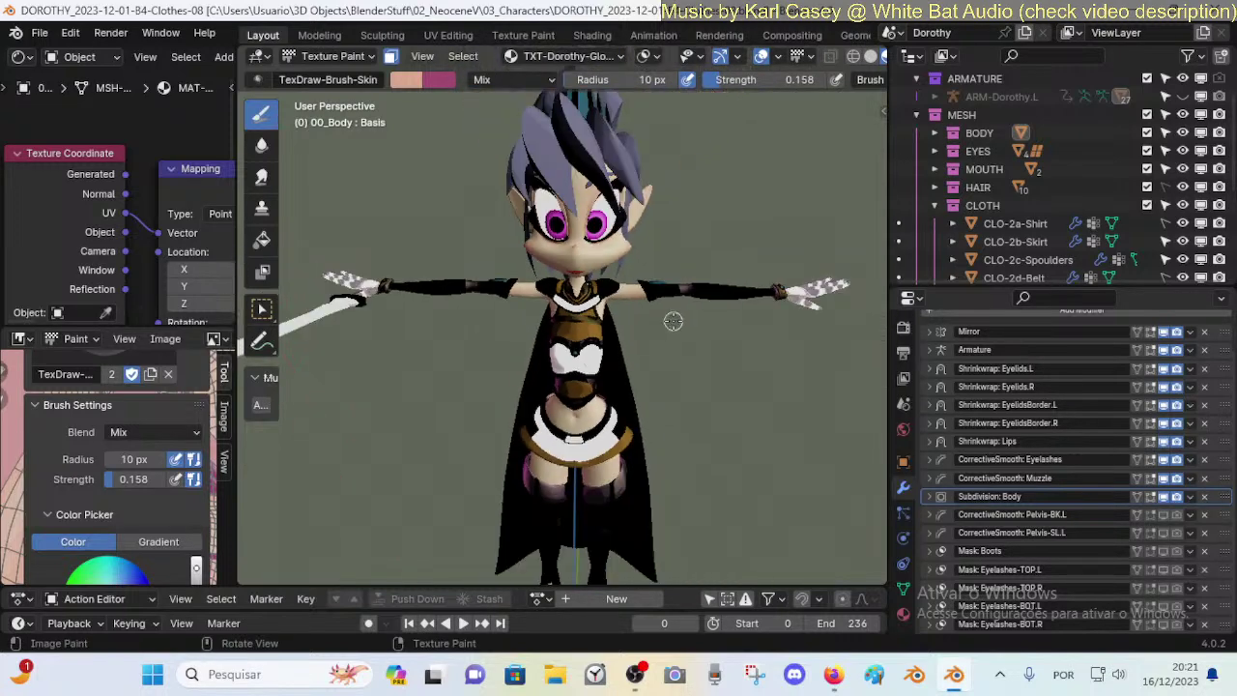
{"action": "scroll", "coordinate": [819, 64], "scroll_direction": "down", "scroll_amount": 2}
{"action": "left_click", "coordinate": [816, 59]}
Step: Examine the character's face, torso, arms and clothing from several angles and distances
{"action": "mouse_move", "coordinate": [740, 271]}
{"action": "middle_mouse_down"}
{"action": "mouse_move", "coordinate": [643, 282]}
{"action": "mouse_move", "coordinate": [702, 289]}
{"action": "mouse_move", "coordinate": [497, 294]}
{"action": "mouse_move", "coordinate": [656, 315]}
{"action": "middle_mouse_up"}
{"action": "scroll", "coordinate": [497, 293], "scroll_direction": "up", "scroll_amount": 4}
{"action": "scroll", "coordinate": [526, 290], "scroll_direction": "down", "scroll_amount": 2}
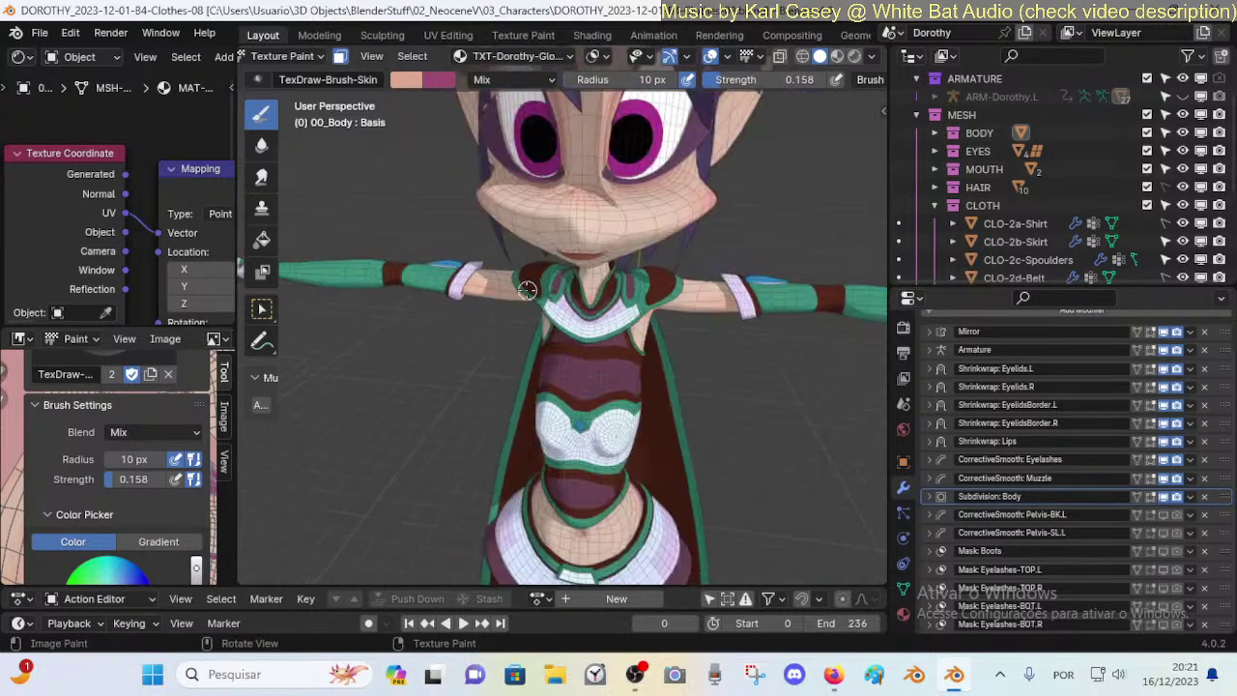
{"action": "scroll", "coordinate": [526, 290], "scroll_direction": "down", "scroll_amount": 3}
{"action": "middle_click_drag", "start_coordinate": [527, 289], "coordinate": [726, 271]}
{"action": "scroll", "coordinate": [453, 292], "scroll_direction": "up", "scroll_amount": 3}
{"action": "scroll", "coordinate": [726, 271], "scroll_direction": "down", "scroll_amount": 2}
{"action": "scroll", "coordinate": [554, 285], "scroll_direction": "up", "scroll_amount": 2}
{"action": "middle_click_drag", "start_coordinate": [416, 280], "coordinate": [606, 299]}
{"action": "scroll", "coordinate": [523, 296], "scroll_direction": "up", "scroll_amount": 3}
{"action": "scroll", "coordinate": [663, 299], "scroll_direction": "down", "scroll_amount": 5}
{"action": "scroll", "coordinate": [492, 294], "scroll_direction": "up", "scroll_amount": 3}
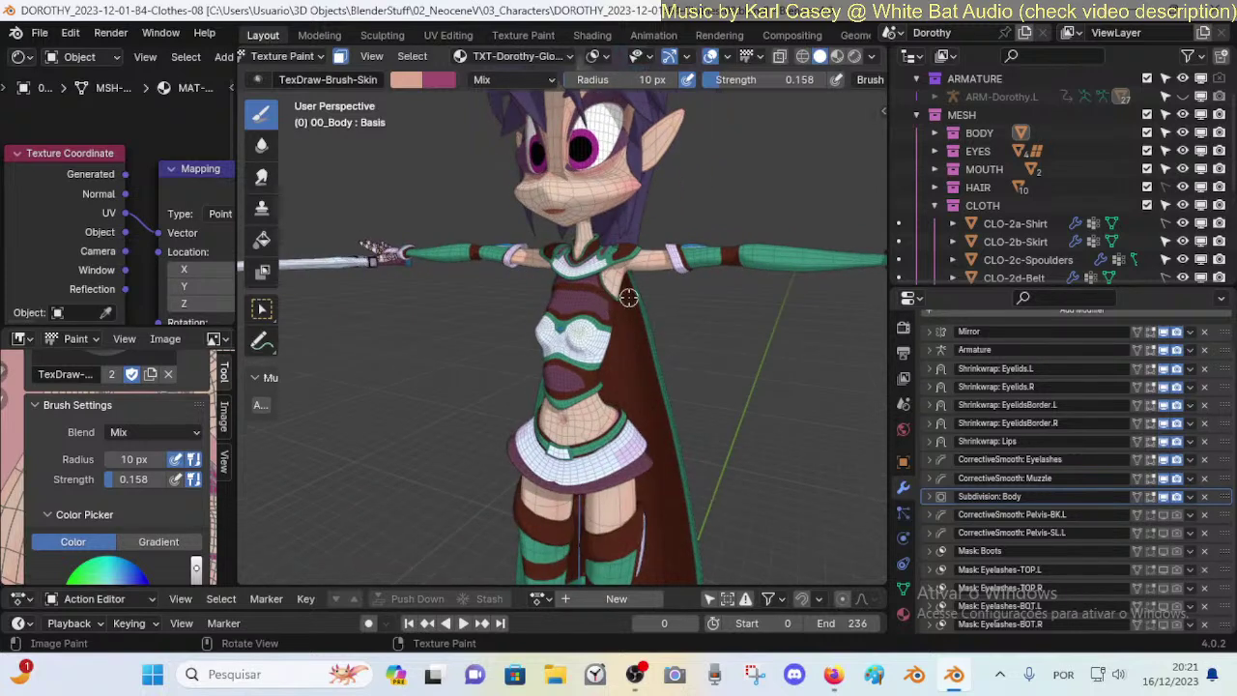
{"action": "middle_click_drag", "start_coordinate": [657, 301], "coordinate": [687, 342]}
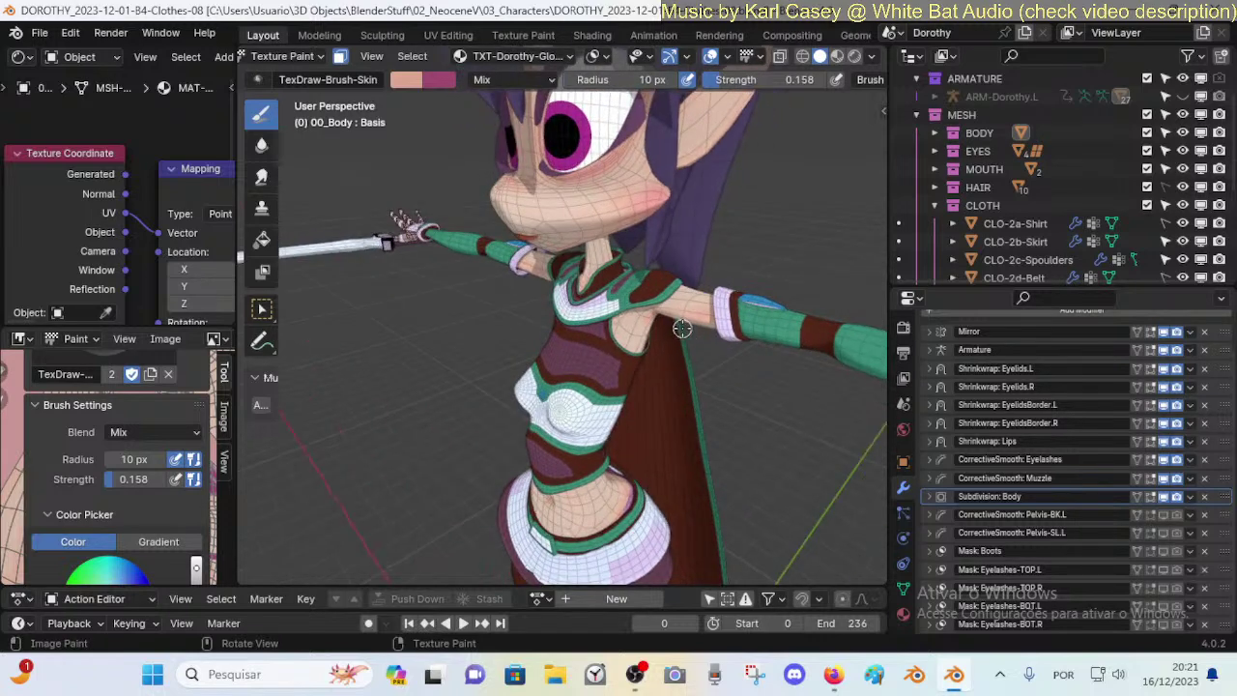
{"action": "middle_click_drag", "start_coordinate": [733, 325], "coordinate": [666, 312]}
{"action": "scroll", "coordinate": [556, 333], "scroll_direction": "up", "scroll_amount": 3}
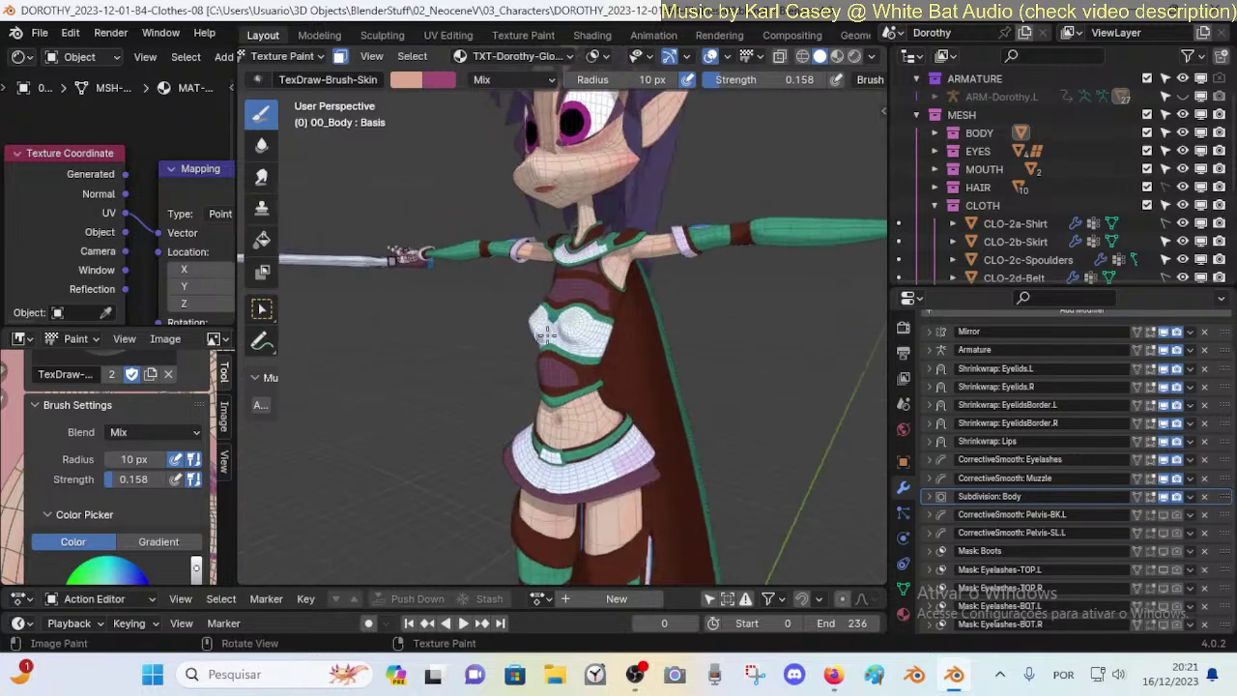
Step: Change the body mesh from Texture Paint to Object Mode and widen the node and image editors
{"action": "key", "text": "ctrl+Tab"}
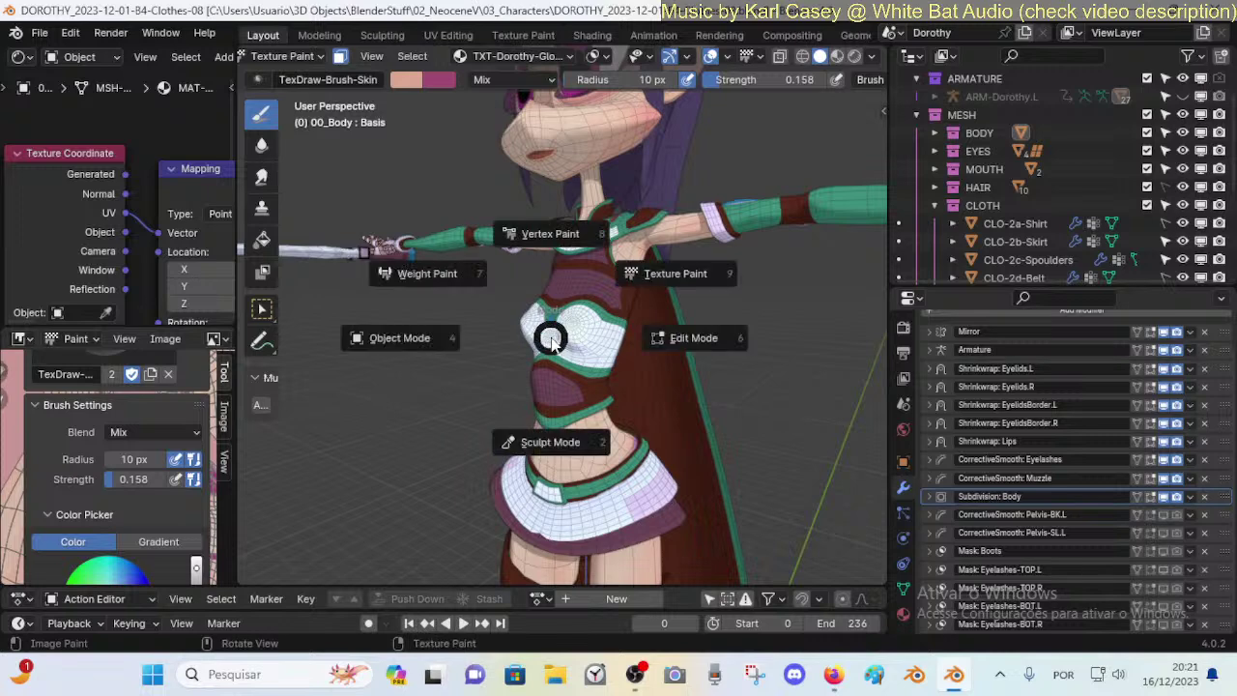
{"action": "left_click", "coordinate": [387, 342]}
{"action": "scroll", "coordinate": [632, 339], "scroll_direction": "down", "scroll_amount": 4}
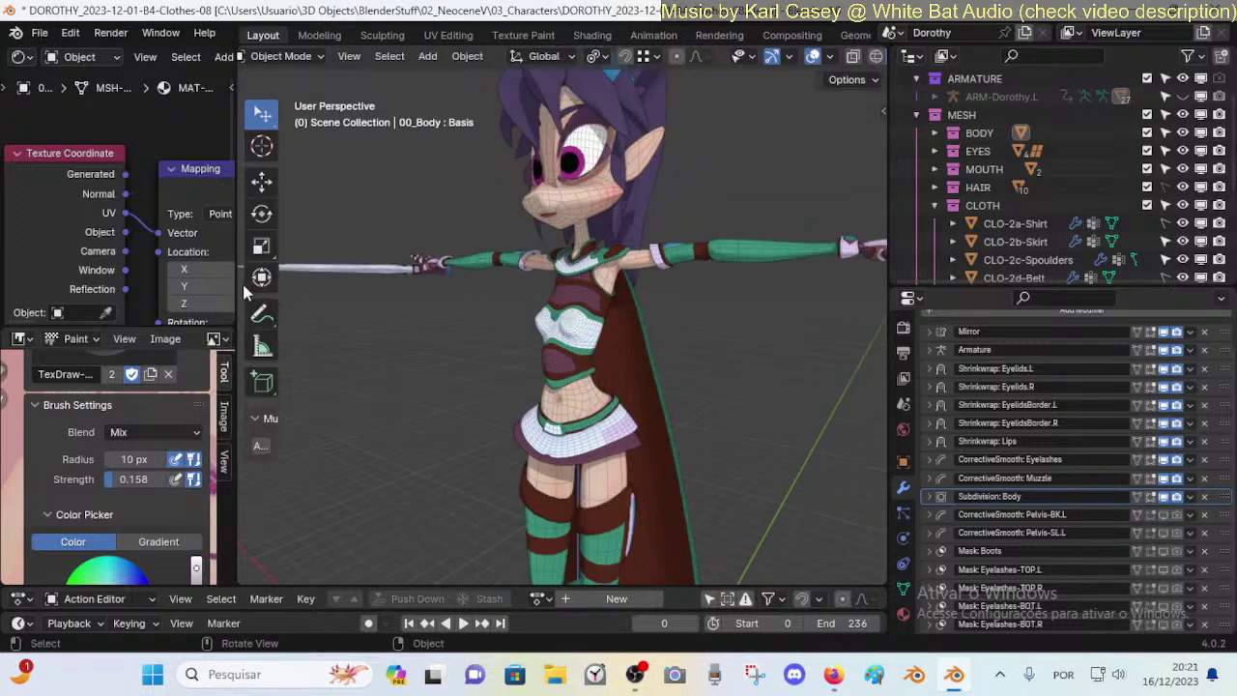
{"action": "left_click_drag", "start_coordinate": [237, 282], "coordinate": [307, 281]}
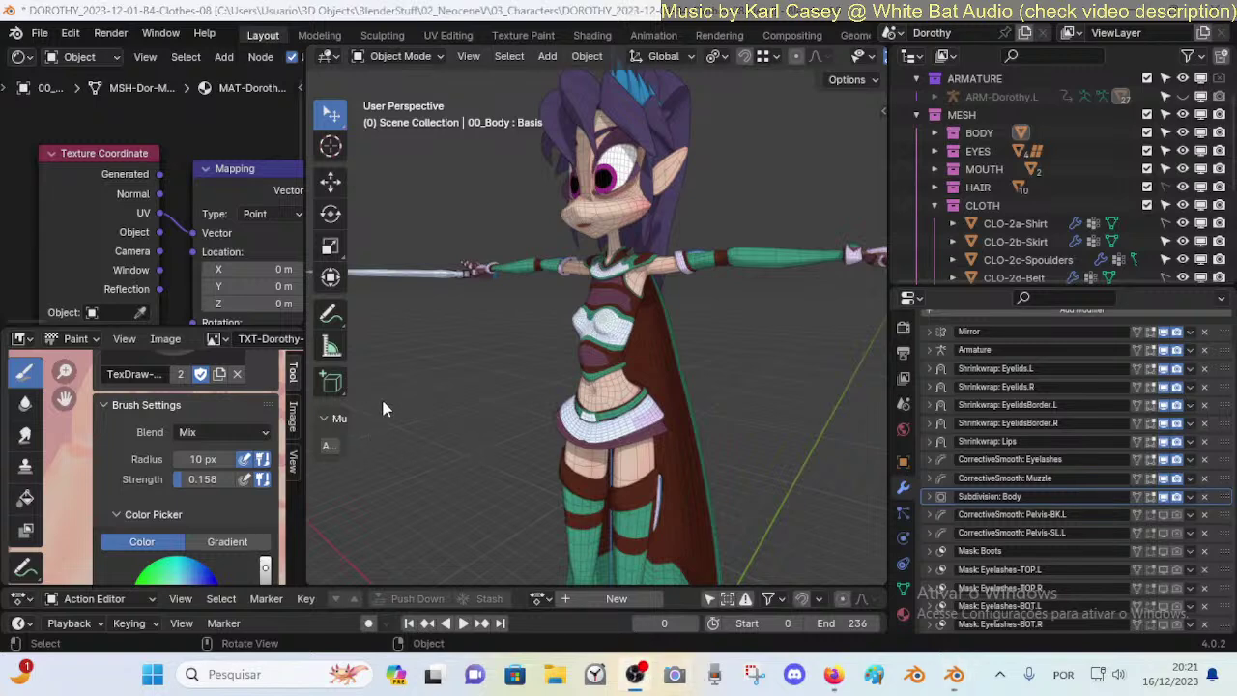
Step: Switch to OBS and add a Text (GDI+) source for a connection-failure notice
{"action": "right_click", "coordinate": [244, 621]}
{"action": "key", "text": "Escape"}
{"action": "right_click", "coordinate": [229, 601]}
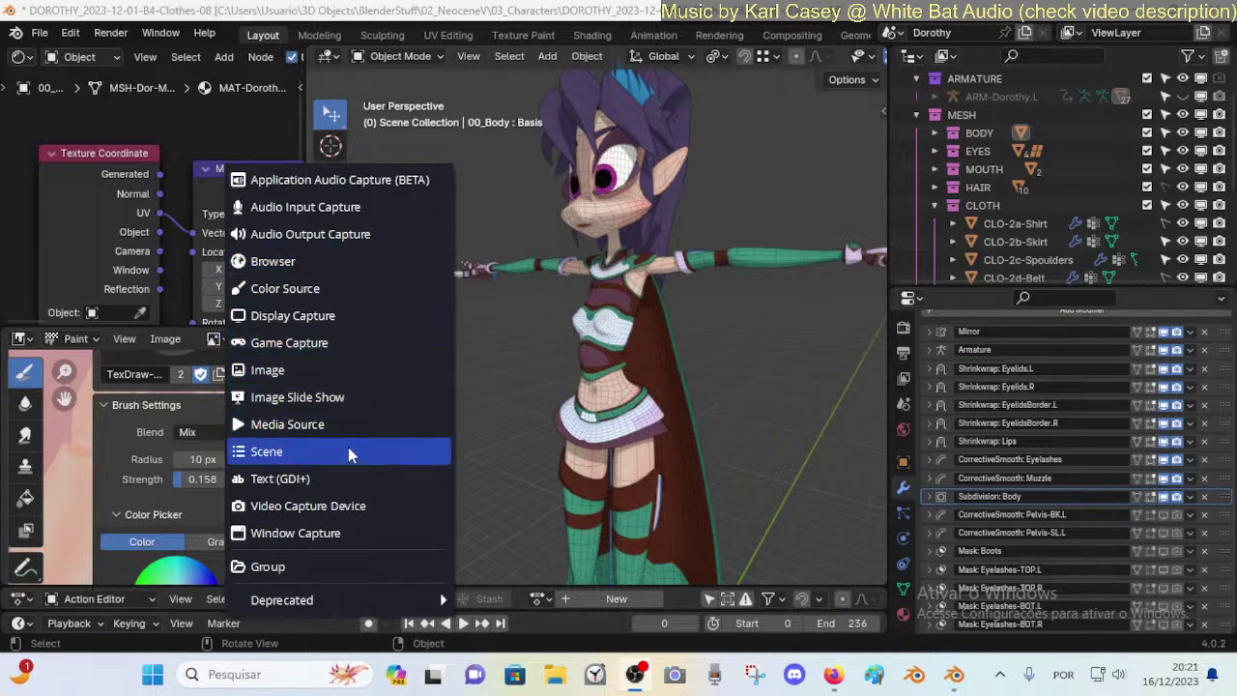
{"action": "left_click", "coordinate": [320, 478]}
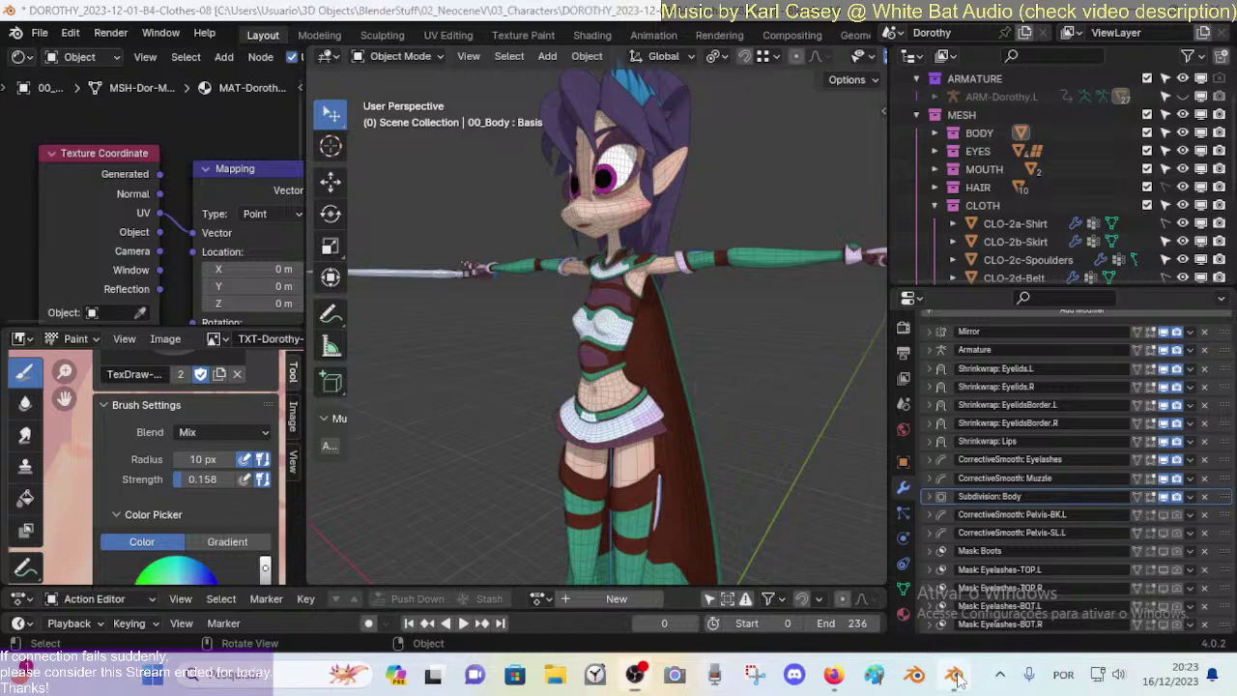
Step: Switch to the Firefox window with the YouTube Studio live-stream dashboard
{"action": "middle_click_drag", "start_coordinate": [470, 333], "coordinate": [421, 406]}
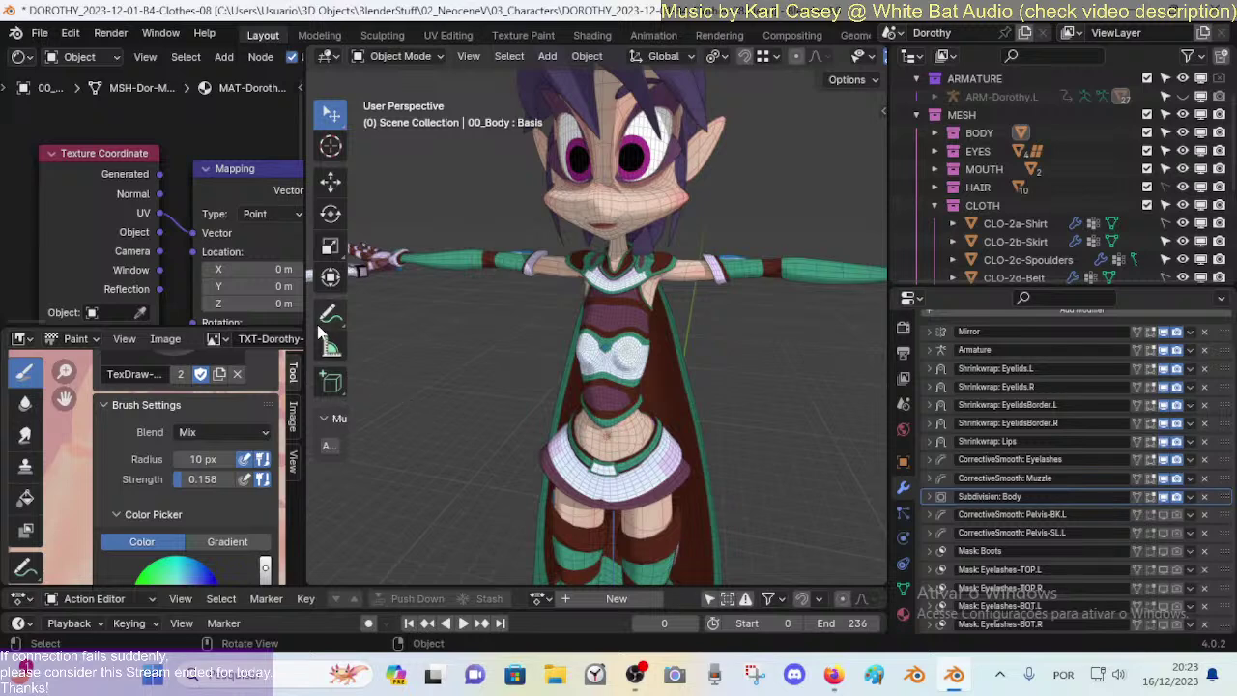
{"action": "scroll", "coordinate": [632, 332], "scroll_direction": "down", "scroll_amount": 2}
{"action": "middle_click_drag", "start_coordinate": [723, 454], "coordinate": [636, 283]}
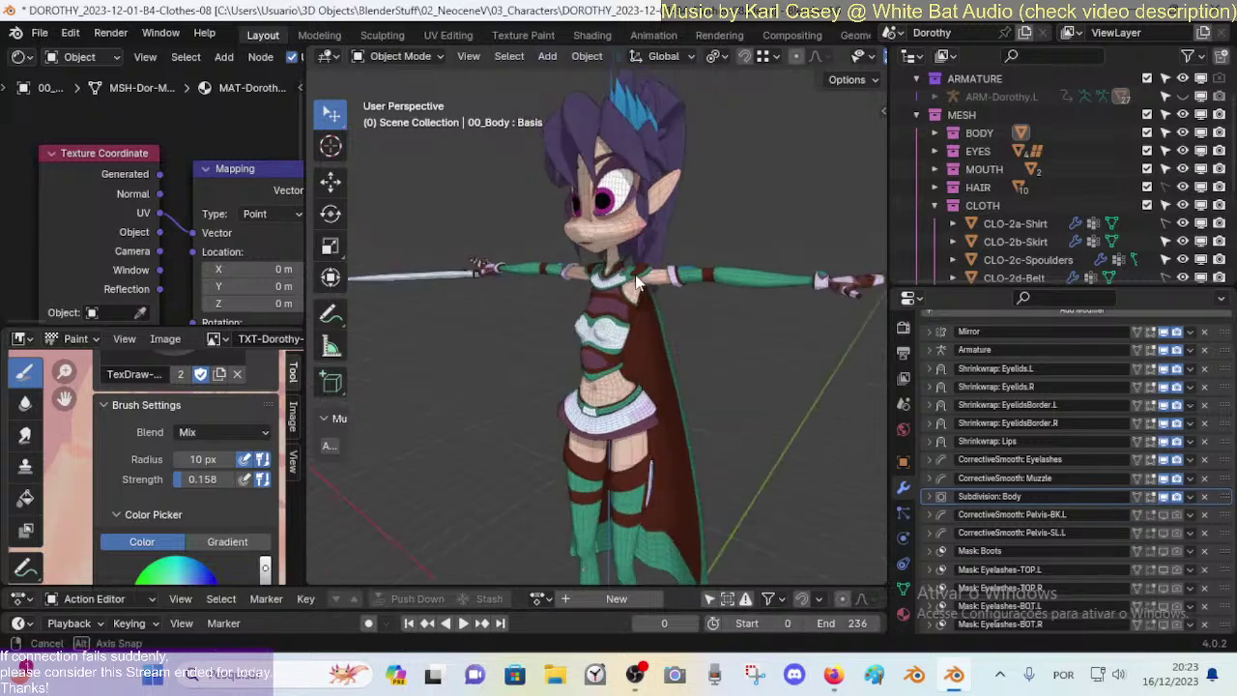
{"action": "scroll", "coordinate": [638, 285], "scroll_direction": "up", "scroll_amount": 3}
{"action": "left_click", "coordinate": [833, 673]}
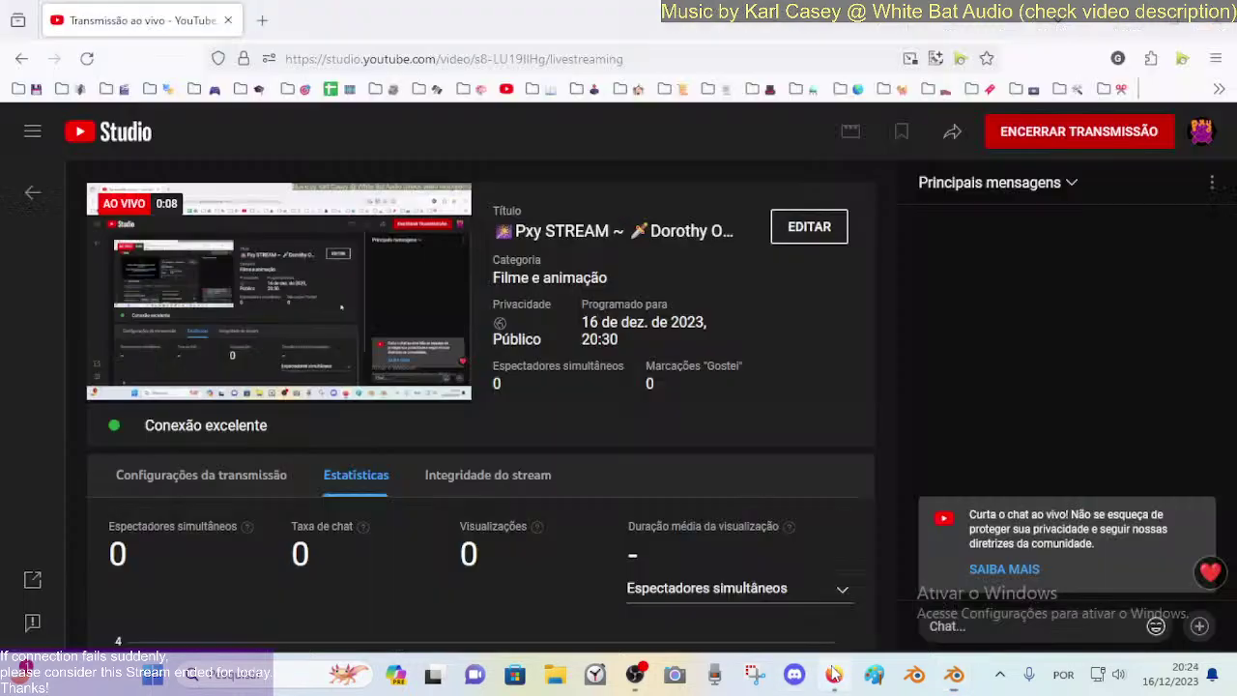
{"action": "left_click", "coordinate": [261, 20]}
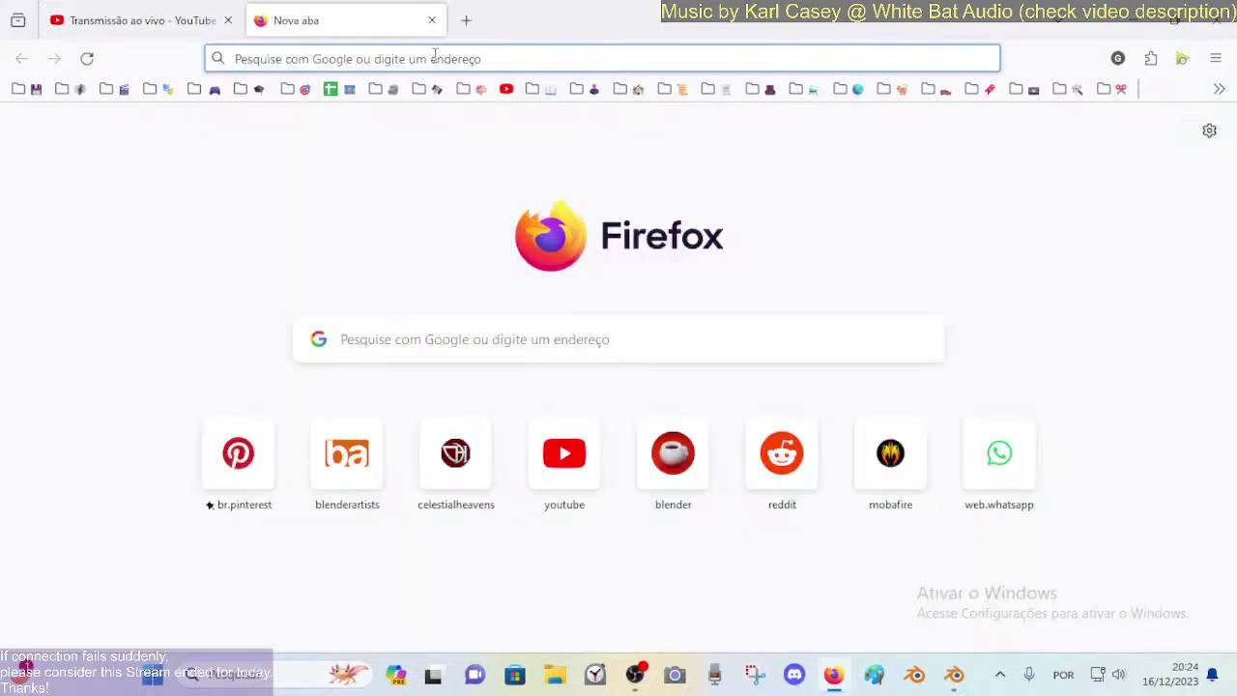
{"action": "type", "text": "*text"}
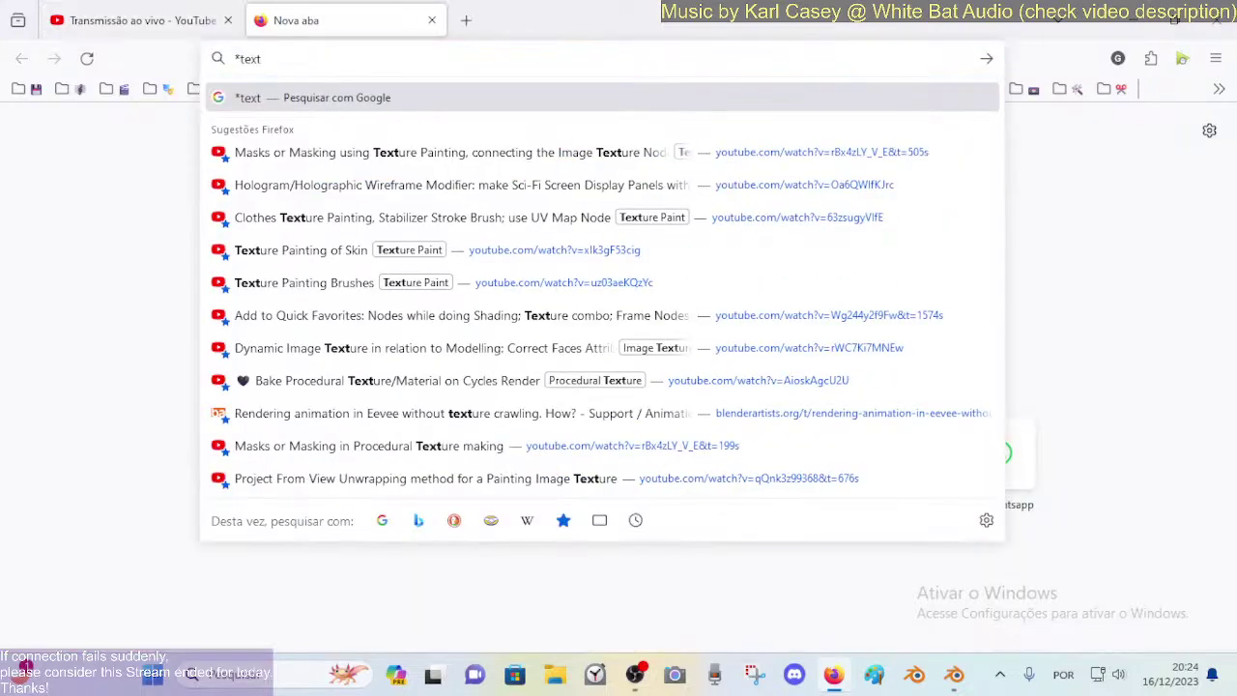
{"action": "type", "text": "ure painting"}
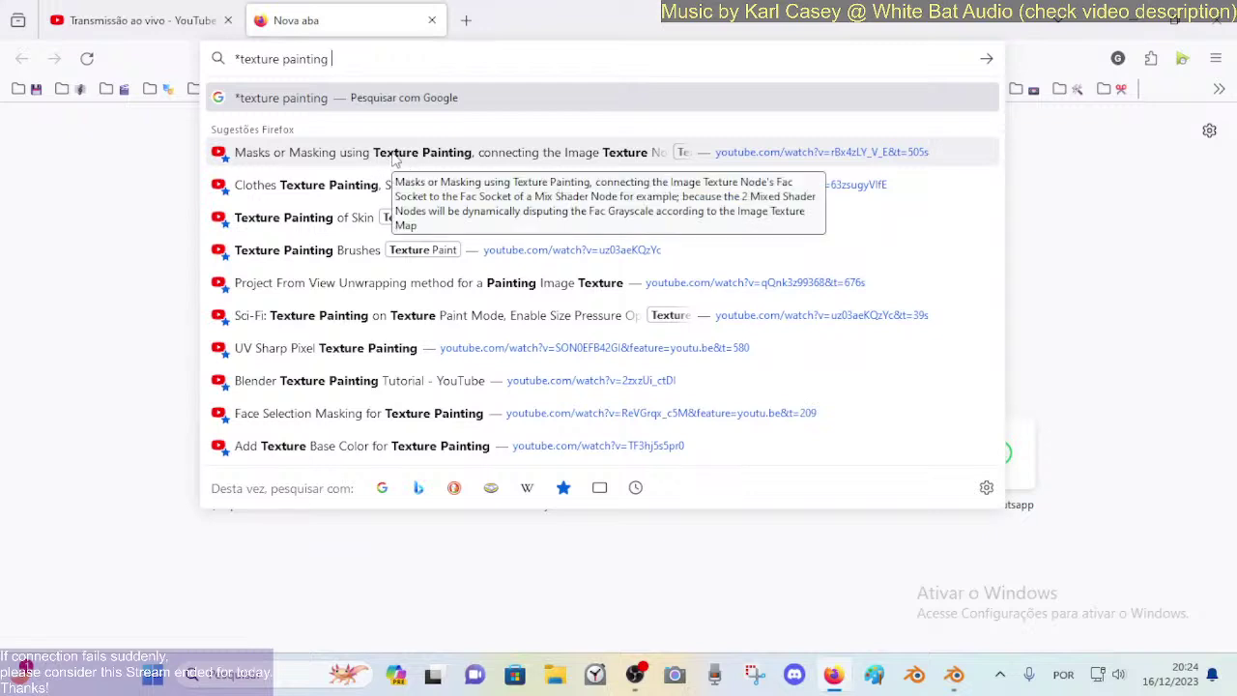
{"action": "left_click", "coordinate": [441, 156]}
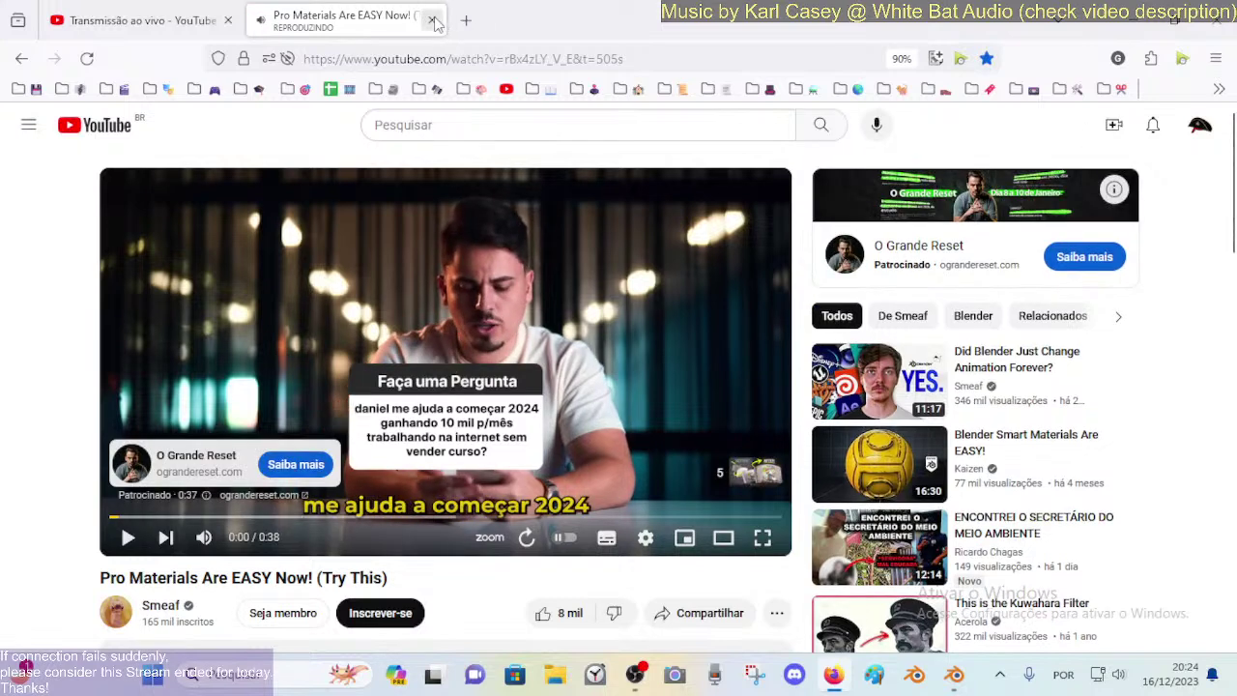
{"action": "left_click", "coordinate": [432, 21]}
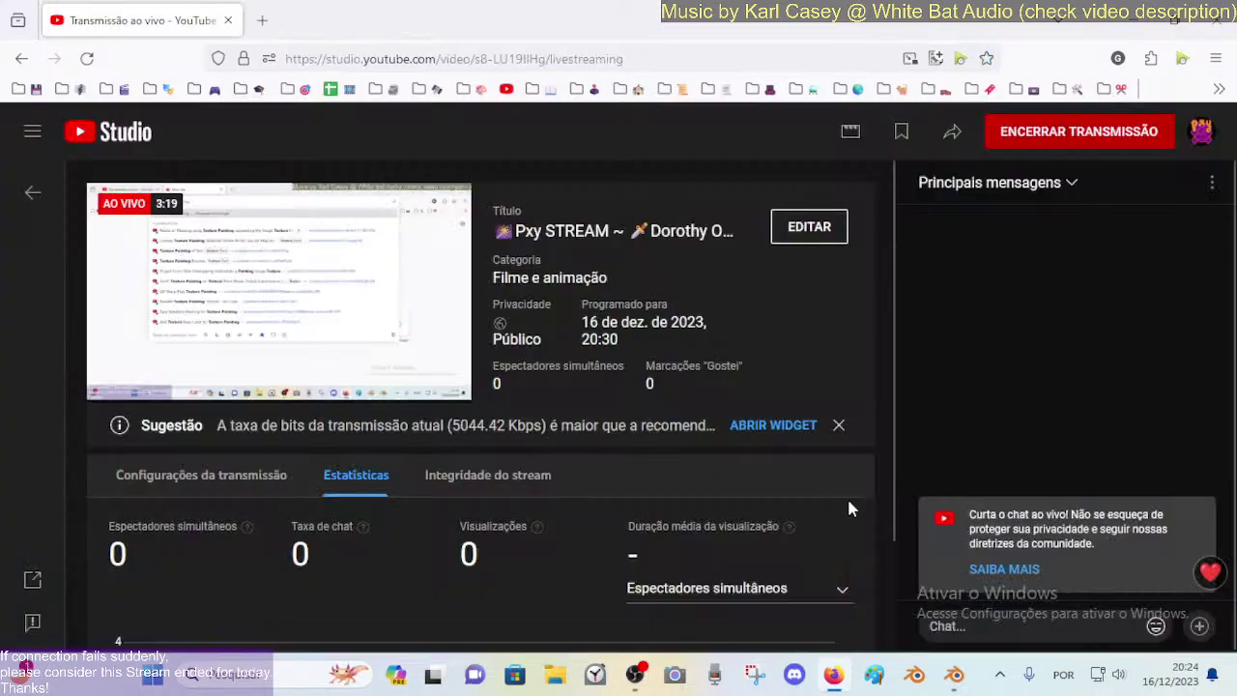
{"action": "left_click", "coordinate": [262, 21]}
{"action": "left_click", "coordinate": [323, 60]}
{"action": "type", "text": "*"}
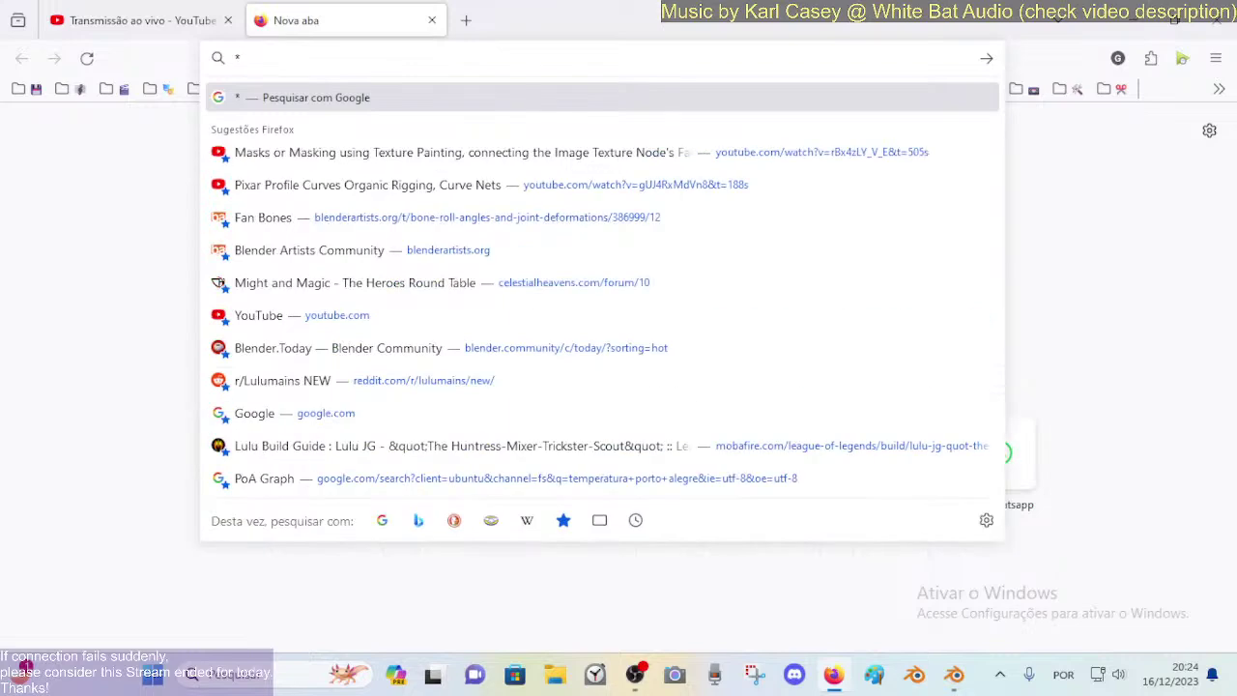
{"action": "type", "text": "Pixelic"}
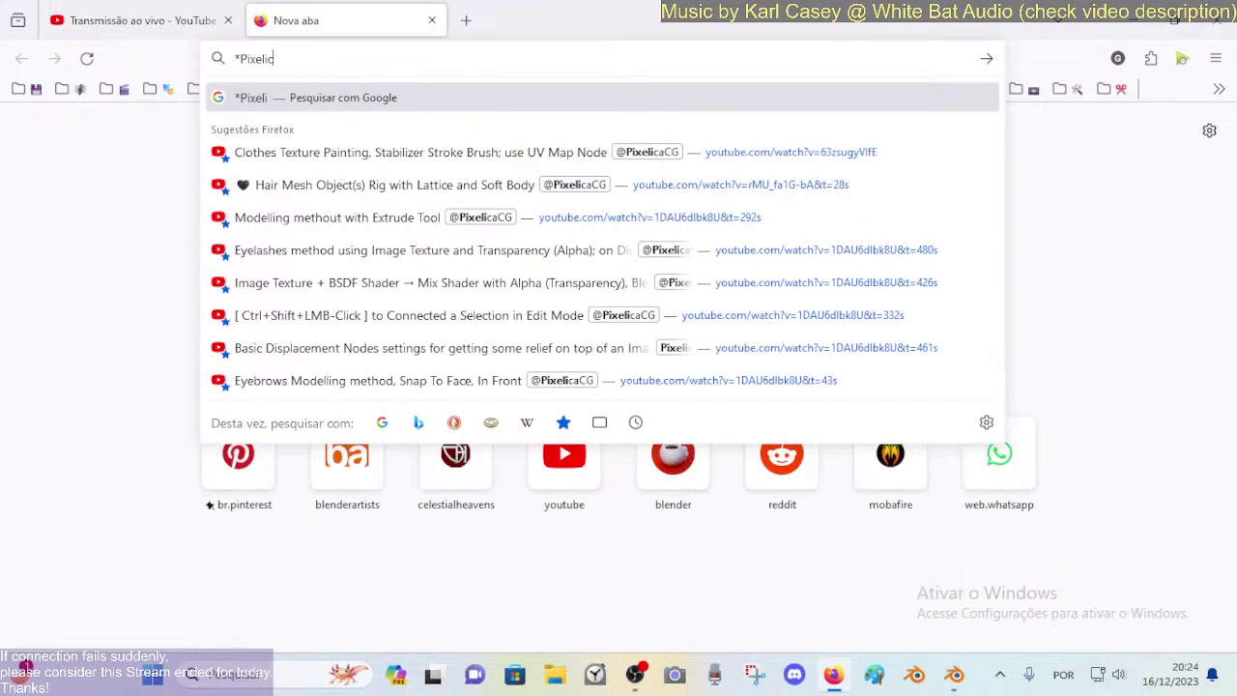
{"action": "type", "text": "a@"}
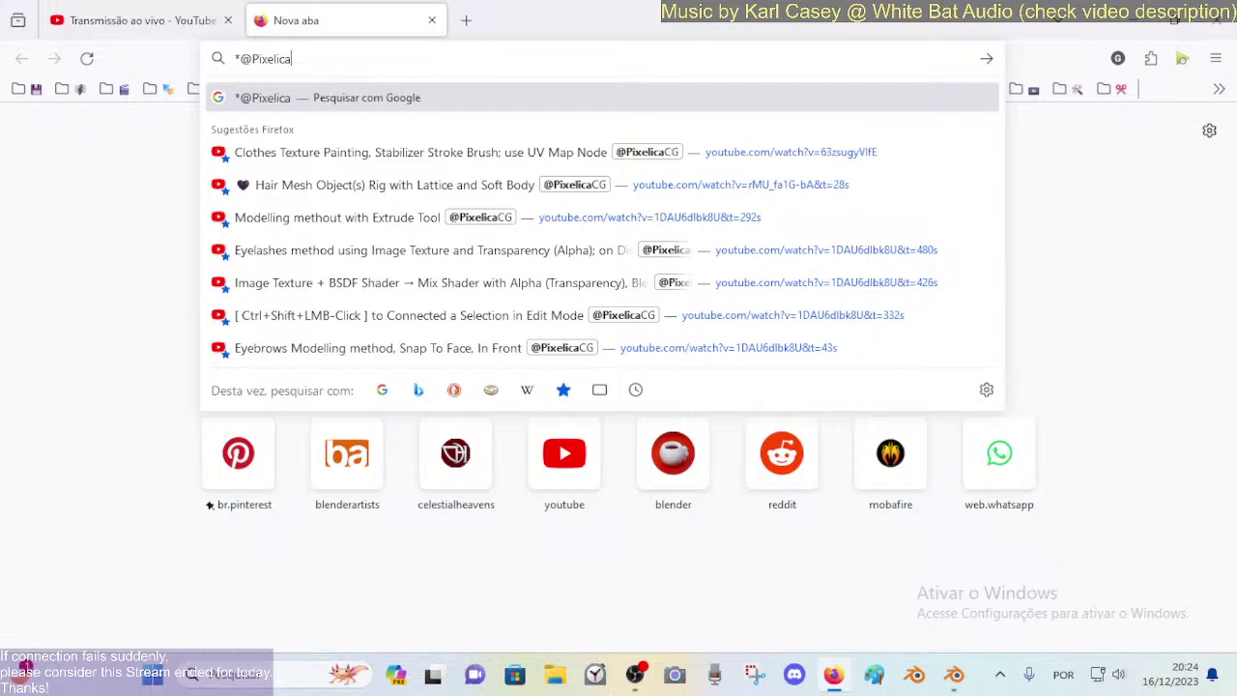
{"action": "key", "text": "BackSpace"}
{"action": "key", "text": "BackSpace"}
{"action": "key", "text": "BackSpace"}
{"action": "type", "text": "Te"}
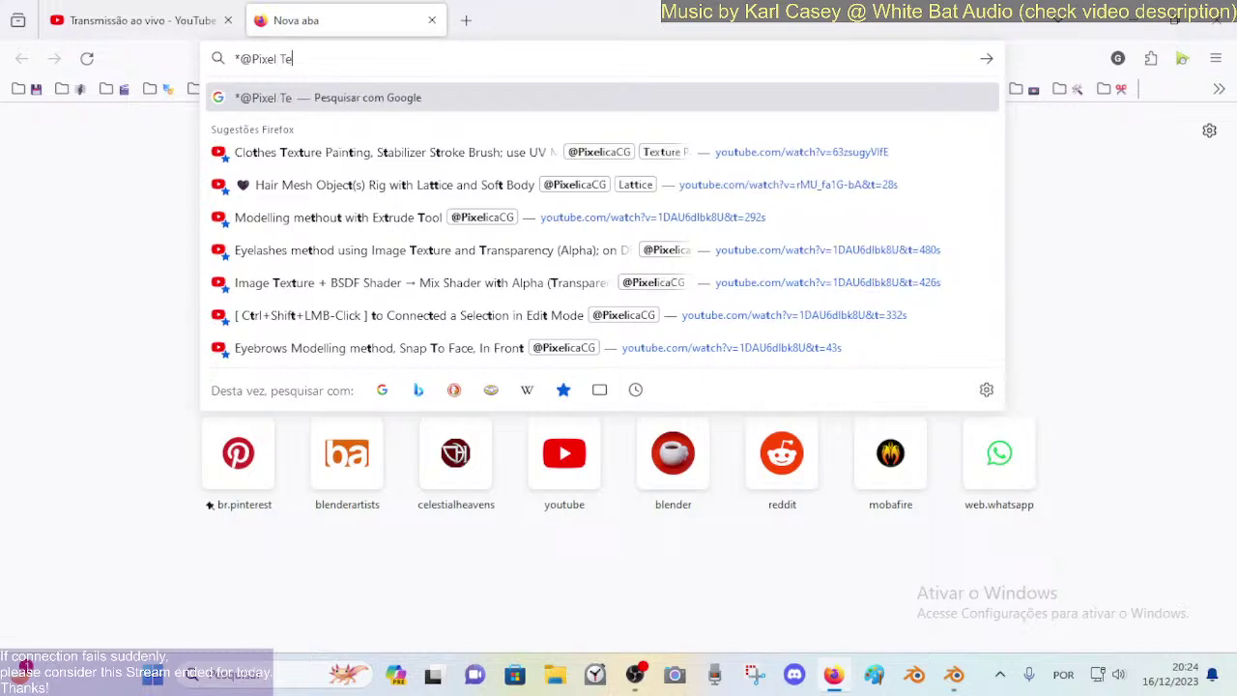
{"action": "type", "text": "xture paint"}
{"action": "key", "text": "Down"}
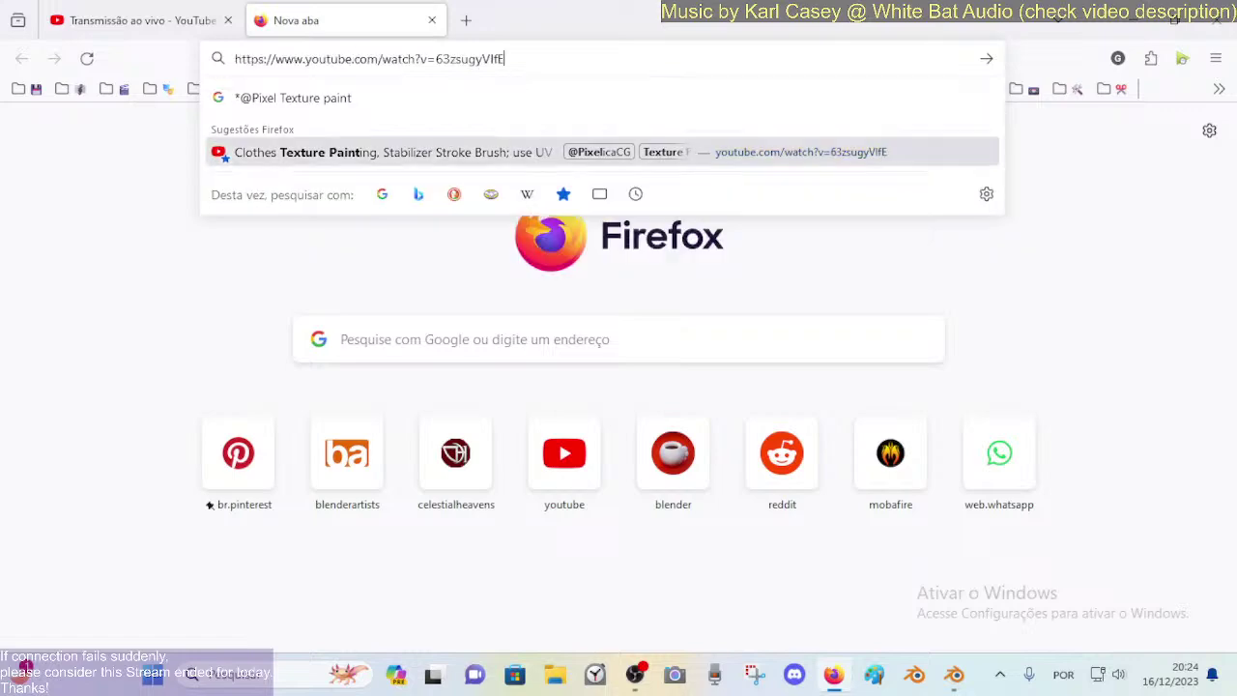
{"action": "key", "text": "Return"}
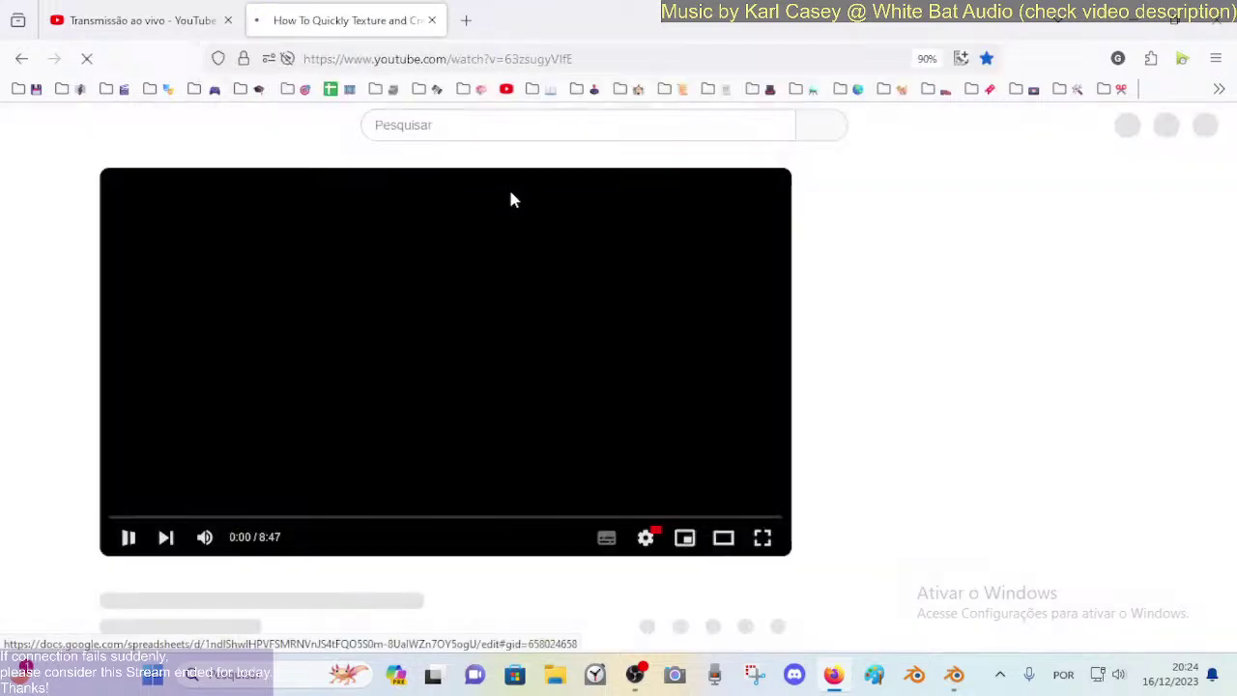
Step: Skip the clothing texture video to about 5:54, in the chapter on adding design to the remaining models, and keep it paused
{"action": "left_click", "coordinate": [444, 361]}
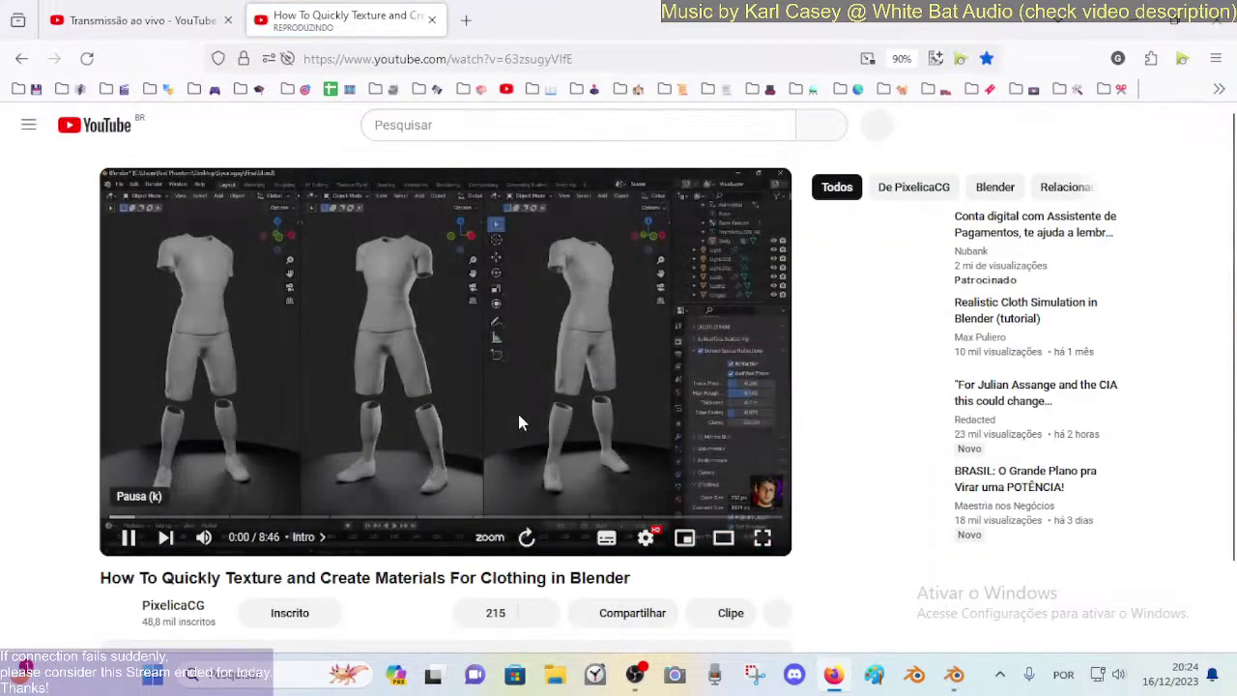
{"action": "left_click", "coordinate": [456, 481]}
{"action": "left_click", "coordinate": [457, 517]}
{"action": "left_click", "coordinate": [511, 517]}
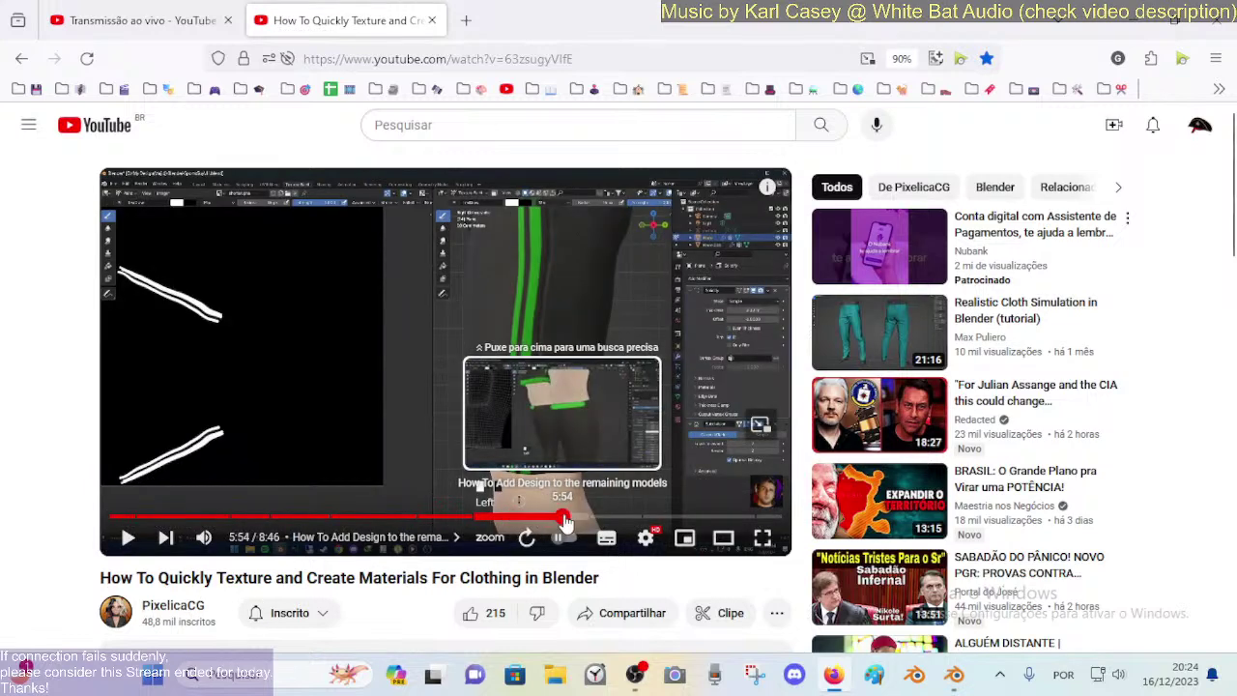
{"action": "left_click", "coordinate": [565, 517]}
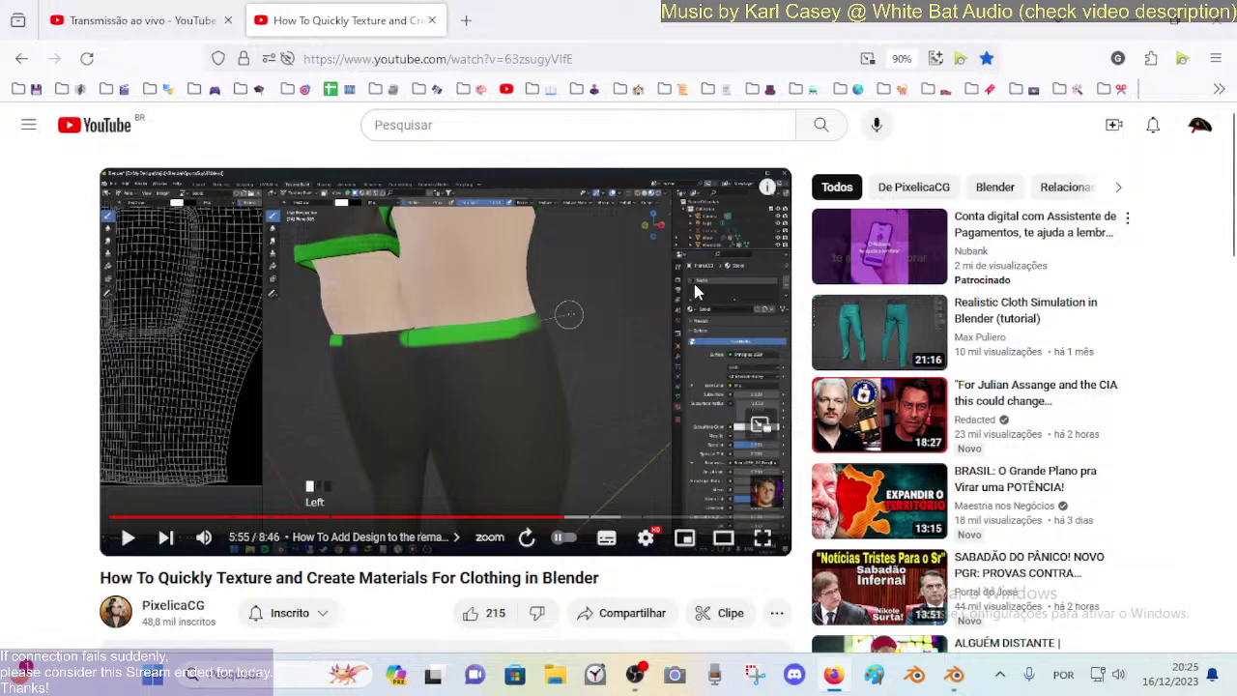
Step: Return to Blender, enlarge the Properties editor and display the selected body mesh's material slots
{"action": "left_click", "coordinate": [950, 675]}
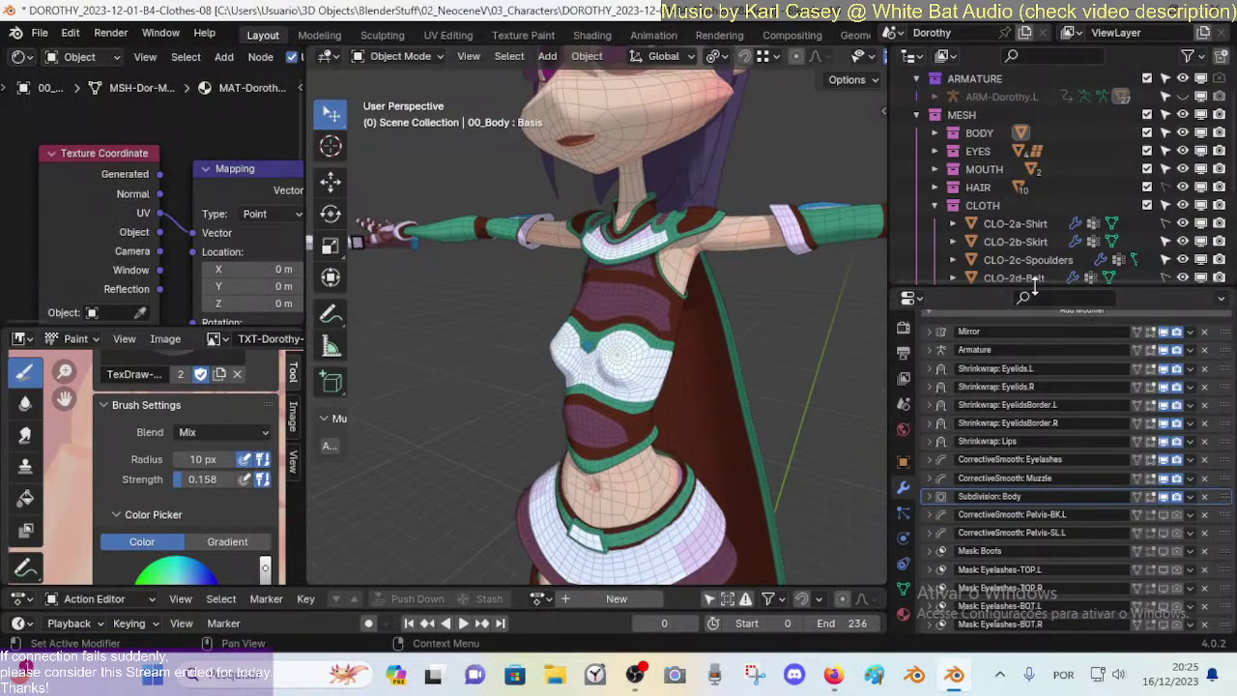
{"action": "left_click_drag", "start_coordinate": [1034, 286], "coordinate": [1042, 246]}
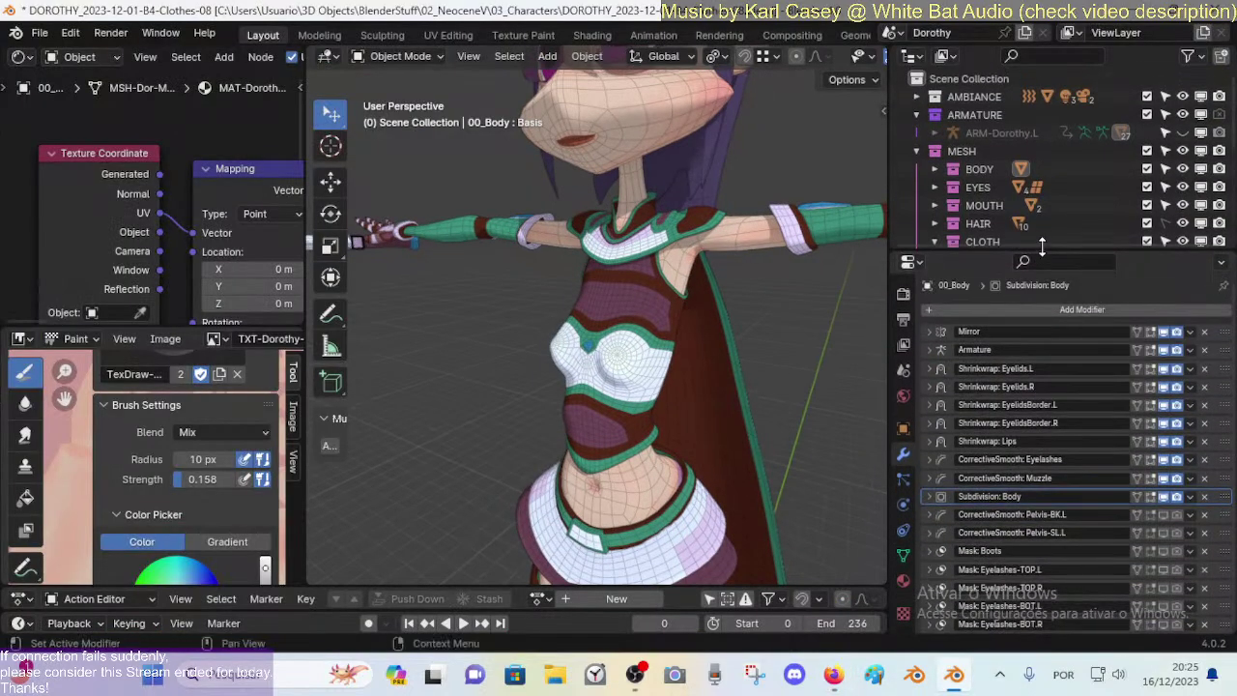
{"action": "left_click", "coordinate": [903, 580]}
{"action": "left_click", "coordinate": [642, 486]}
{"action": "middle_click_drag", "start_coordinate": [642, 486], "coordinate": [663, 397]}
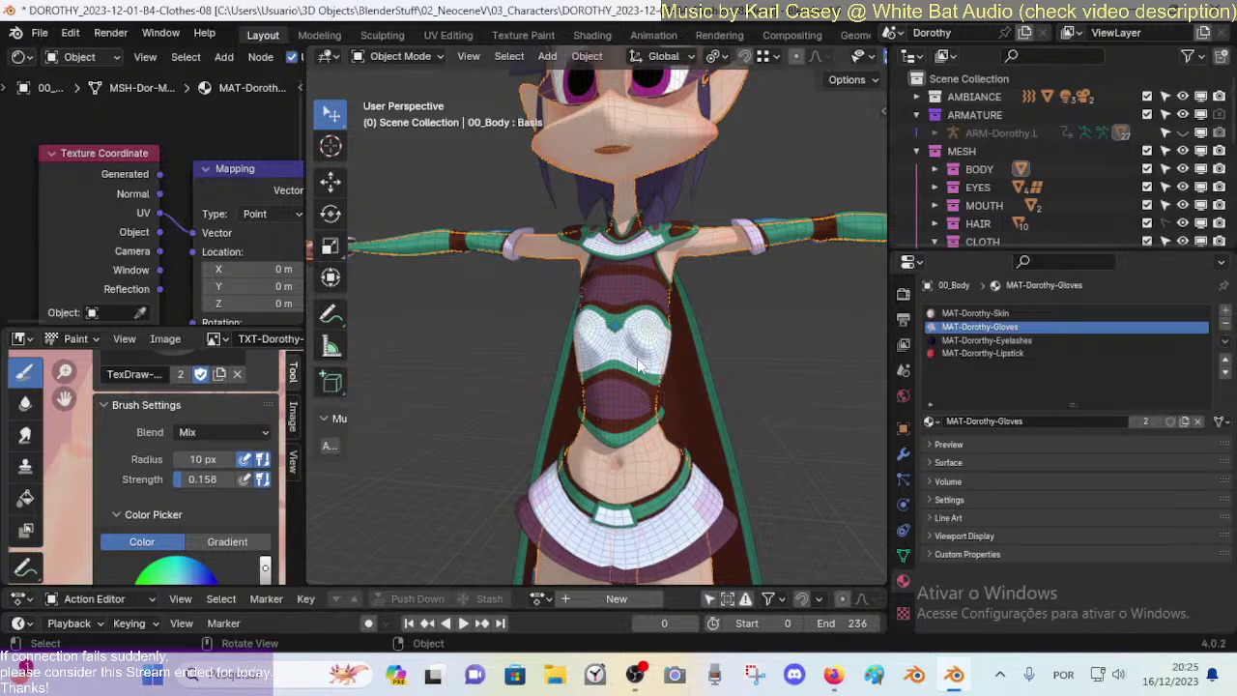
{"action": "middle_click_drag", "start_coordinate": [681, 395], "coordinate": [744, 391]}
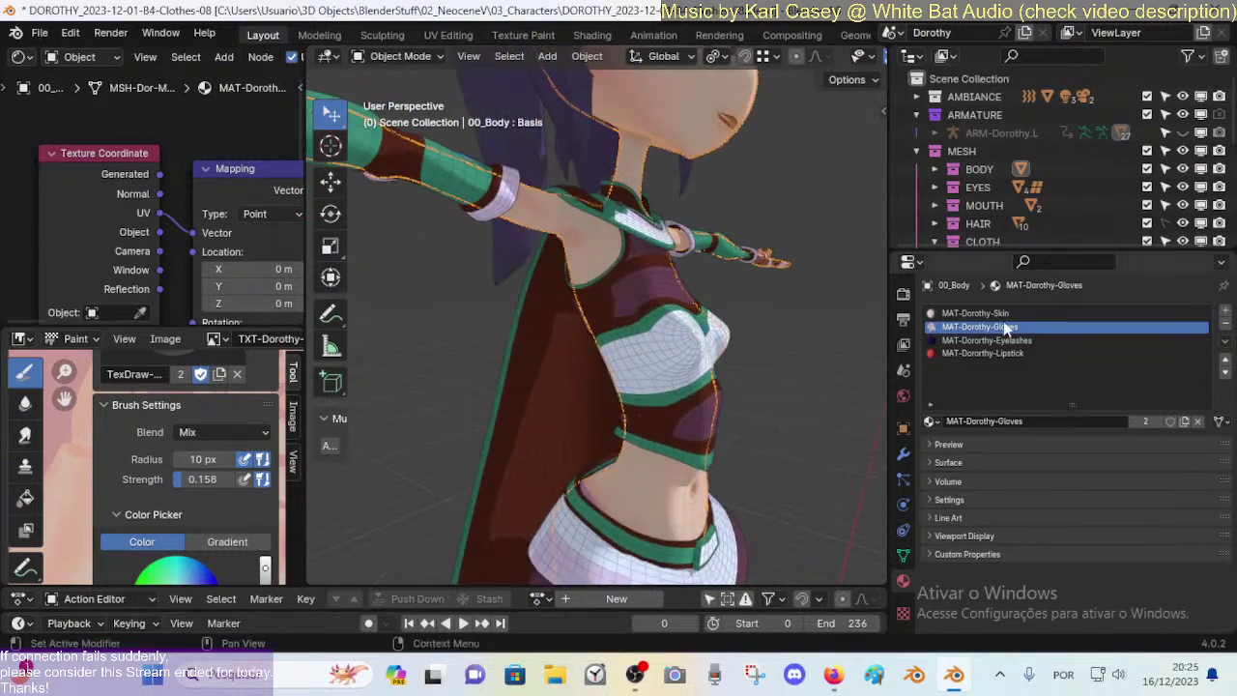
{"action": "middle_click_drag", "start_coordinate": [828, 299], "coordinate": [604, 329]}
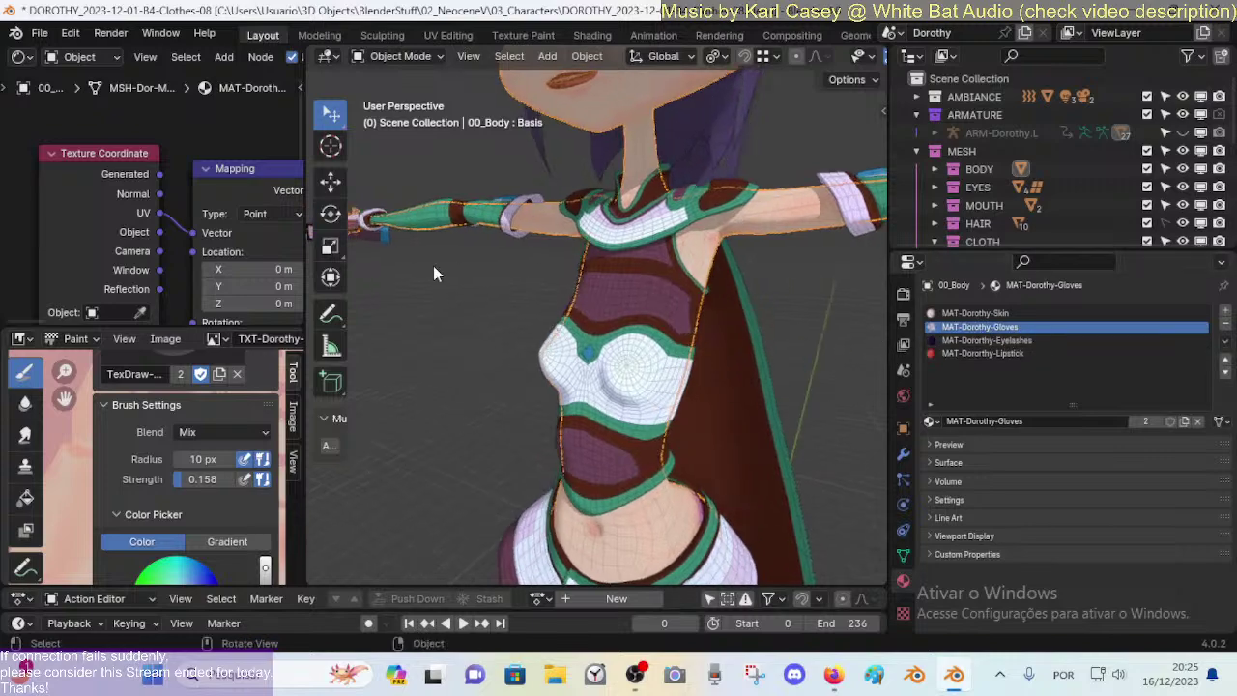
Step: Widen the shader node editor and the image editor beside the 3D viewport
{"action": "middle_click_drag", "start_coordinate": [433, 265], "coordinate": [555, 255]}
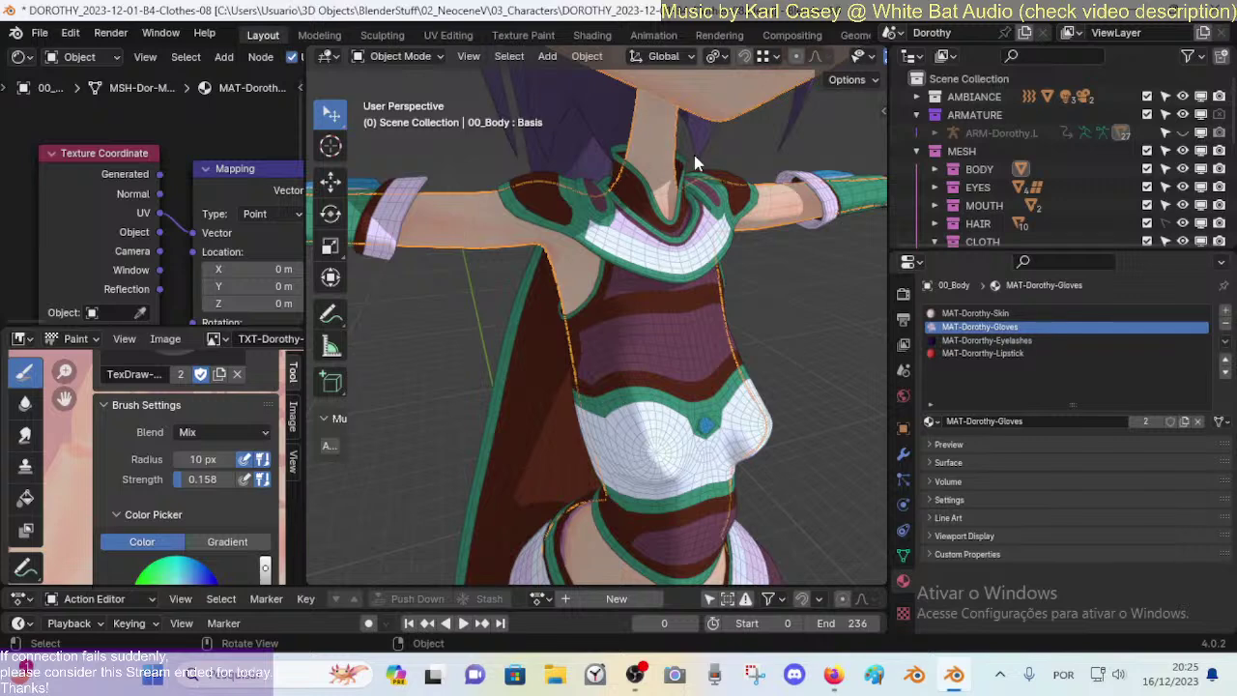
{"action": "middle_click_drag", "start_coordinate": [694, 155], "coordinate": [696, 242]}
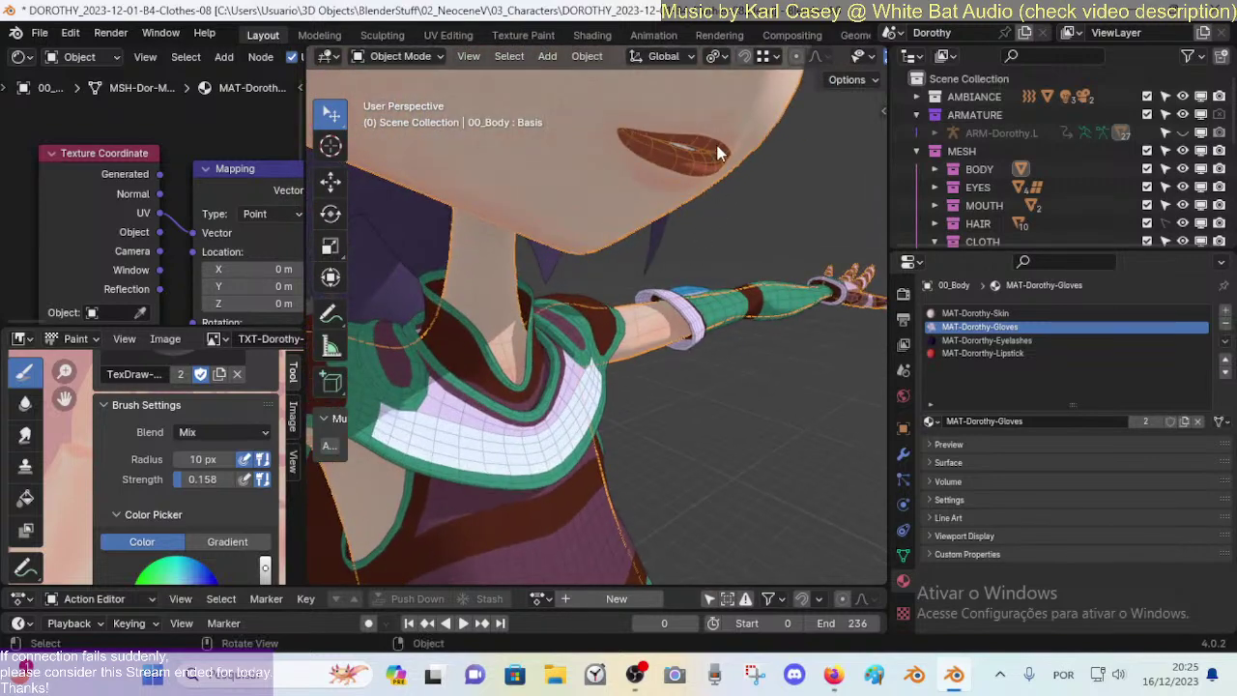
{"action": "left_click_drag", "start_coordinate": [306, 363], "coordinate": [408, 365]}
{"action": "mouse_move", "coordinate": [316, 327]}
{"action": "left_mouse_down"}
{"action": "mouse_move", "coordinate": [325, 272]}
{"action": "mouse_move", "coordinate": [325, 323]}
{"action": "left_mouse_up"}
{"action": "middle_click_drag", "start_coordinate": [565, 340], "coordinate": [785, 357]}
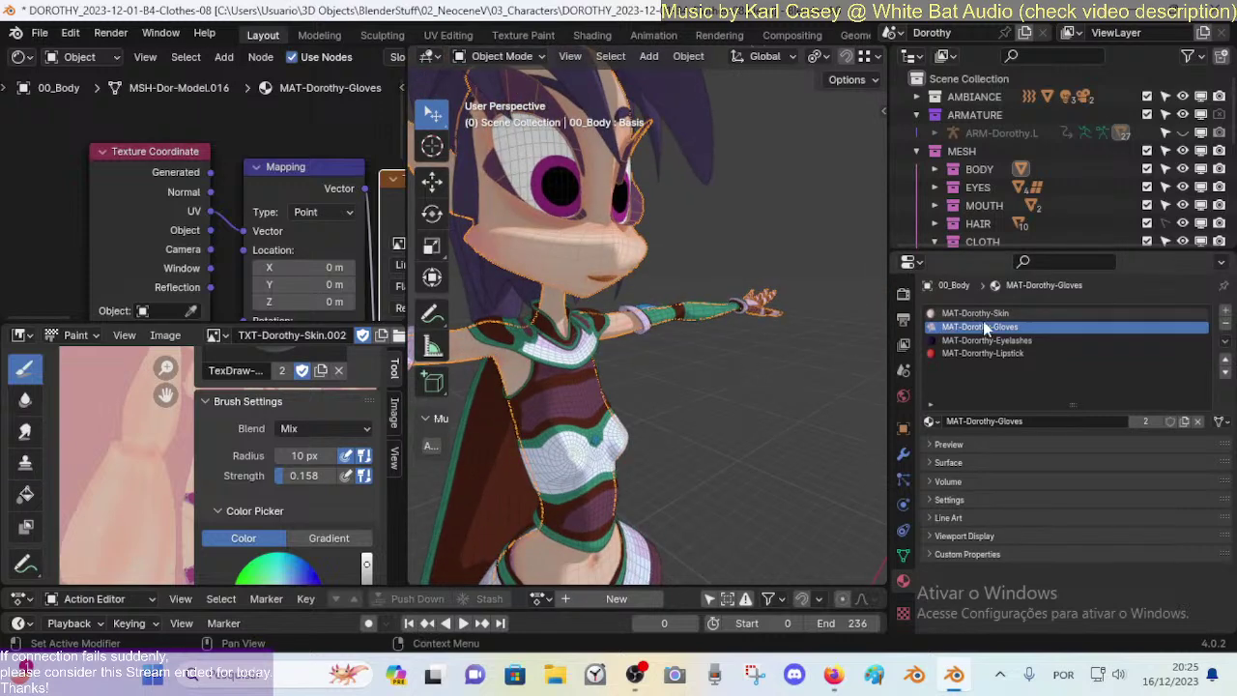
Step: Examine the gloved hand and forearm on the body mesh, in both Object Mode and Edit Mode
{"action": "middle_click_drag", "start_coordinate": [841, 322], "coordinate": [520, 371], "text": "shift"}
{"action": "scroll", "coordinate": [521, 371], "scroll_direction": "up", "scroll_amount": 4}
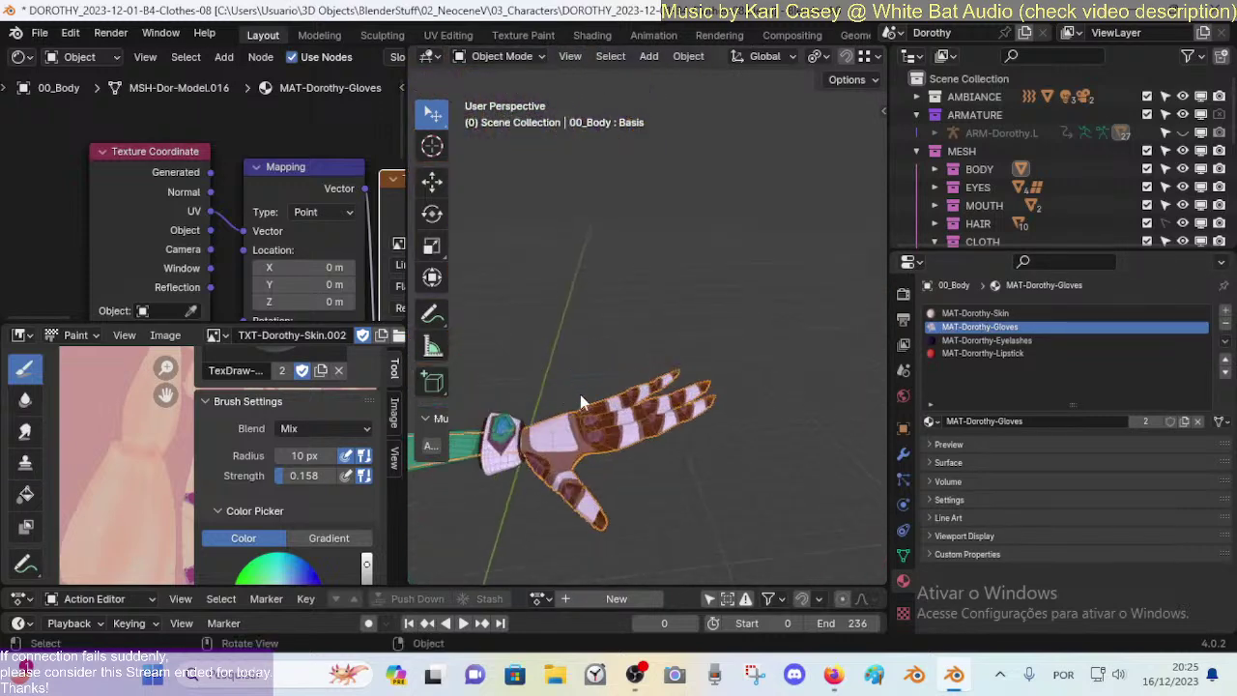
{"action": "scroll", "coordinate": [579, 400], "scroll_direction": "up", "scroll_amount": 4}
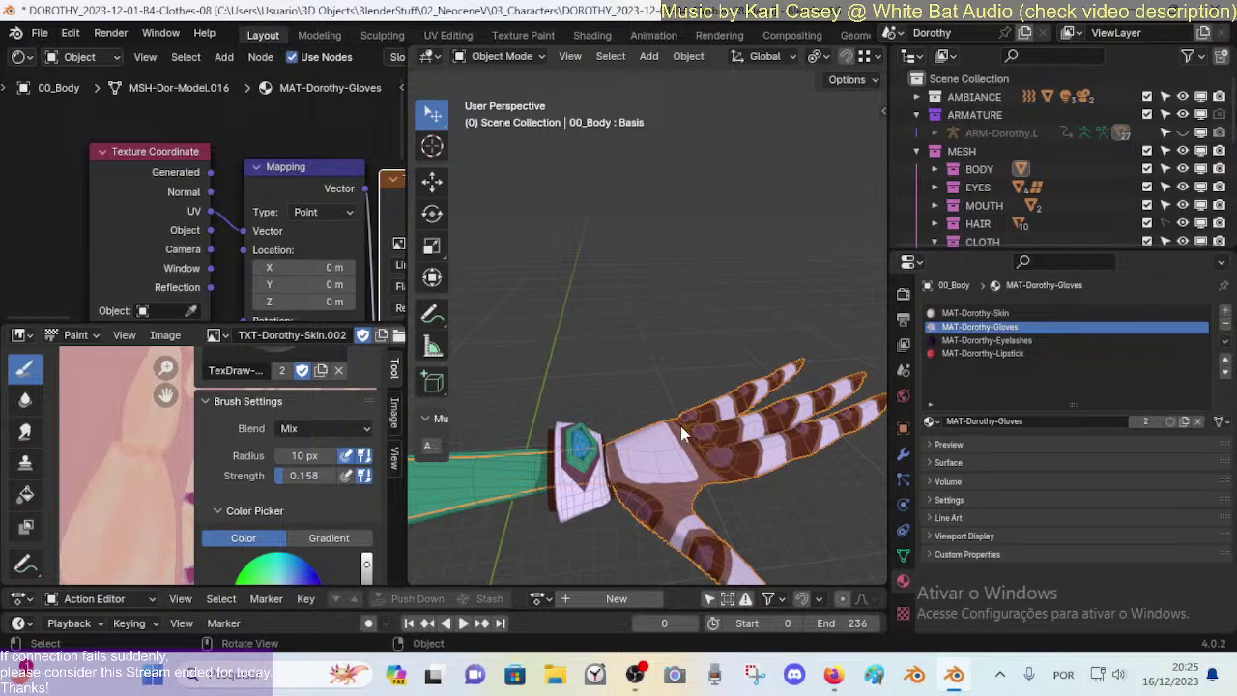
{"action": "scroll", "coordinate": [680, 426], "scroll_direction": "down", "scroll_amount": 5}
{"action": "middle_click_drag", "start_coordinate": [646, 429], "coordinate": [738, 393]}
{"action": "key", "text": "Tab"}
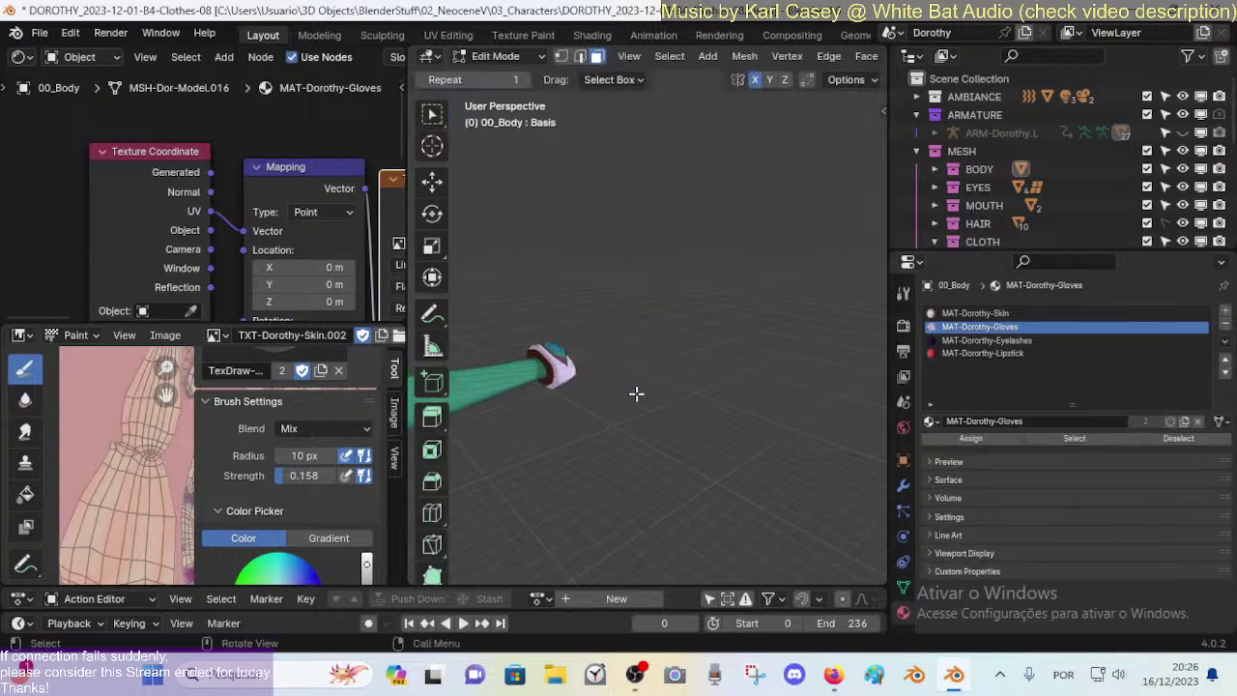
{"action": "key", "text": "Tab"}
{"action": "middle_click_drag", "start_coordinate": [606, 345], "coordinate": [640, 355]}
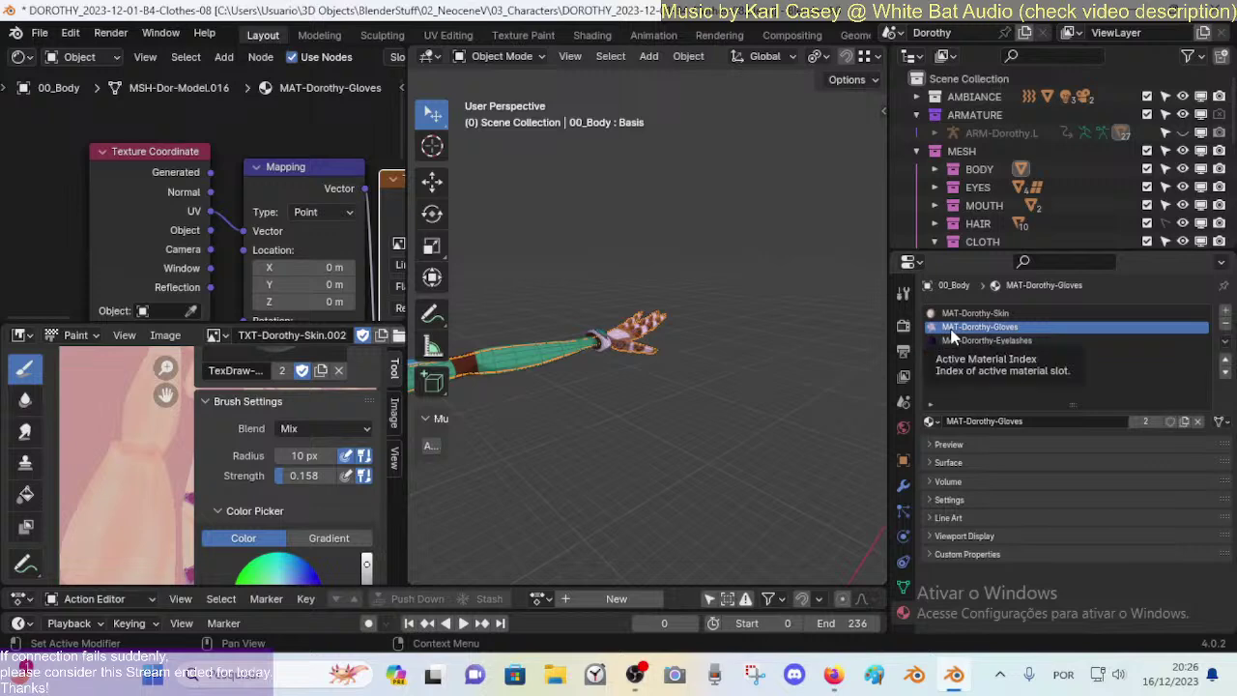
Step: Hide the image editor's sidebar and display the TXT-Dorothy-Gloves texture there
{"action": "scroll", "coordinate": [368, 400], "scroll_direction": "down", "scroll_amount": 3}
{"action": "middle_click_drag", "start_coordinate": [600, 449], "coordinate": [350, 378]}
{"action": "key", "text": "n"}
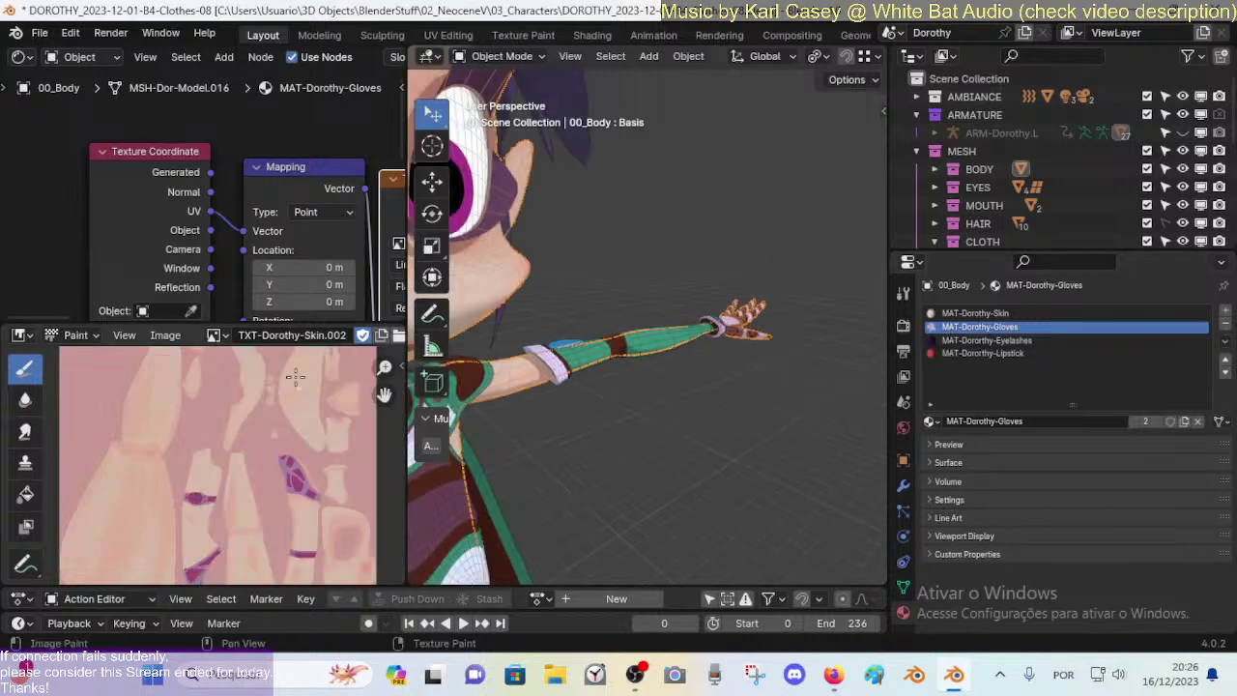
{"action": "left_click", "coordinate": [214, 335]}
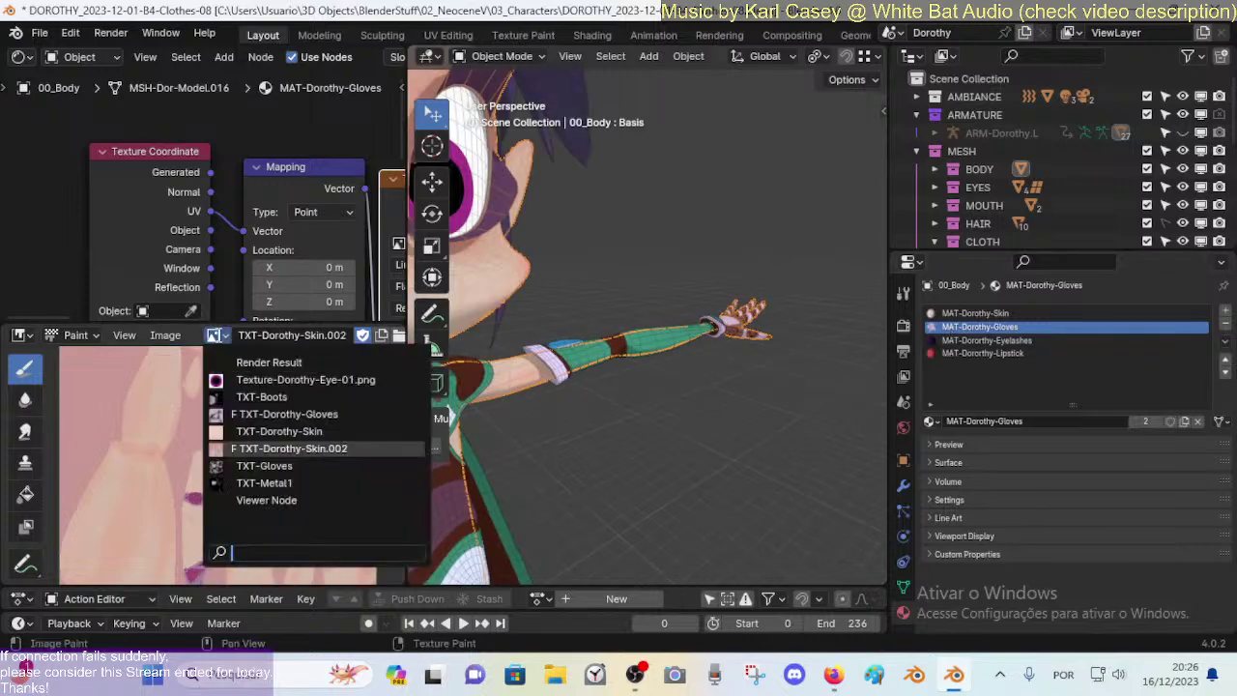
{"action": "left_click", "coordinate": [282, 414]}
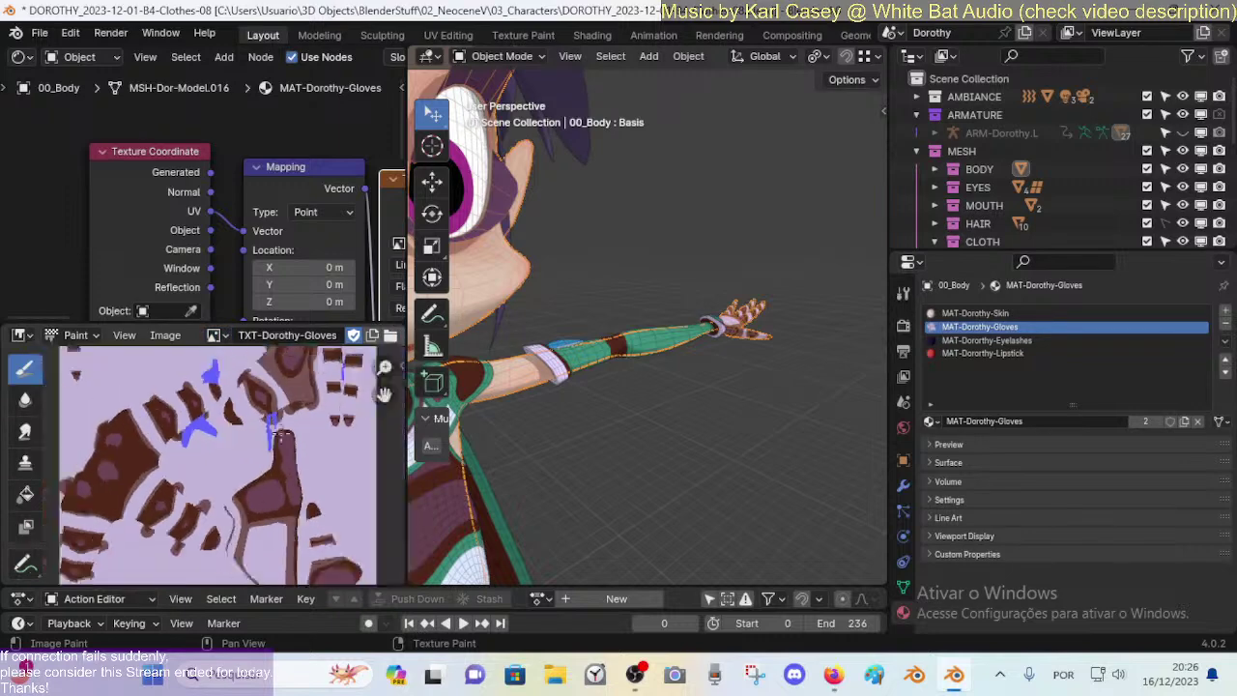
{"action": "scroll", "coordinate": [281, 434], "scroll_direction": "down", "scroll_amount": 1}
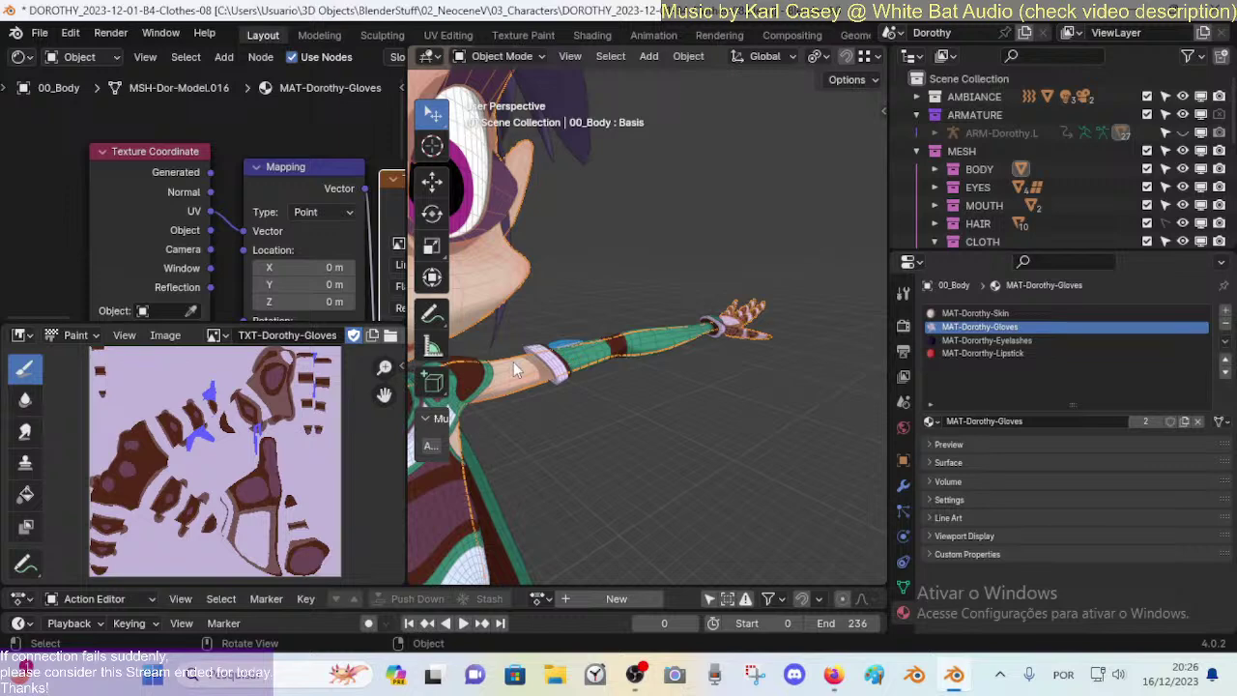
Step: In Edit Mode, select only the body mesh faces that use the MAT-Dorothy-Gloves material
{"action": "key", "text": "Tab"}
{"action": "scroll", "coordinate": [290, 425], "scroll_direction": "up", "scroll_amount": 3}
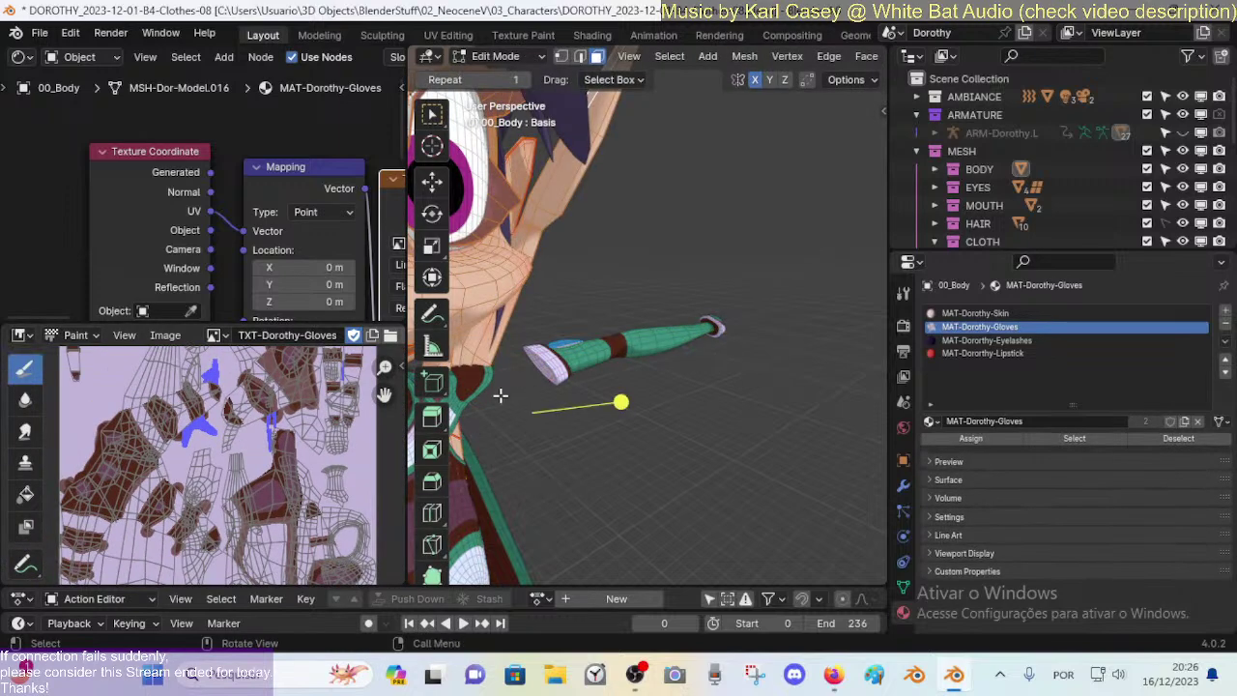
{"action": "scroll", "coordinate": [275, 420], "scroll_direction": "down", "scroll_amount": 3}
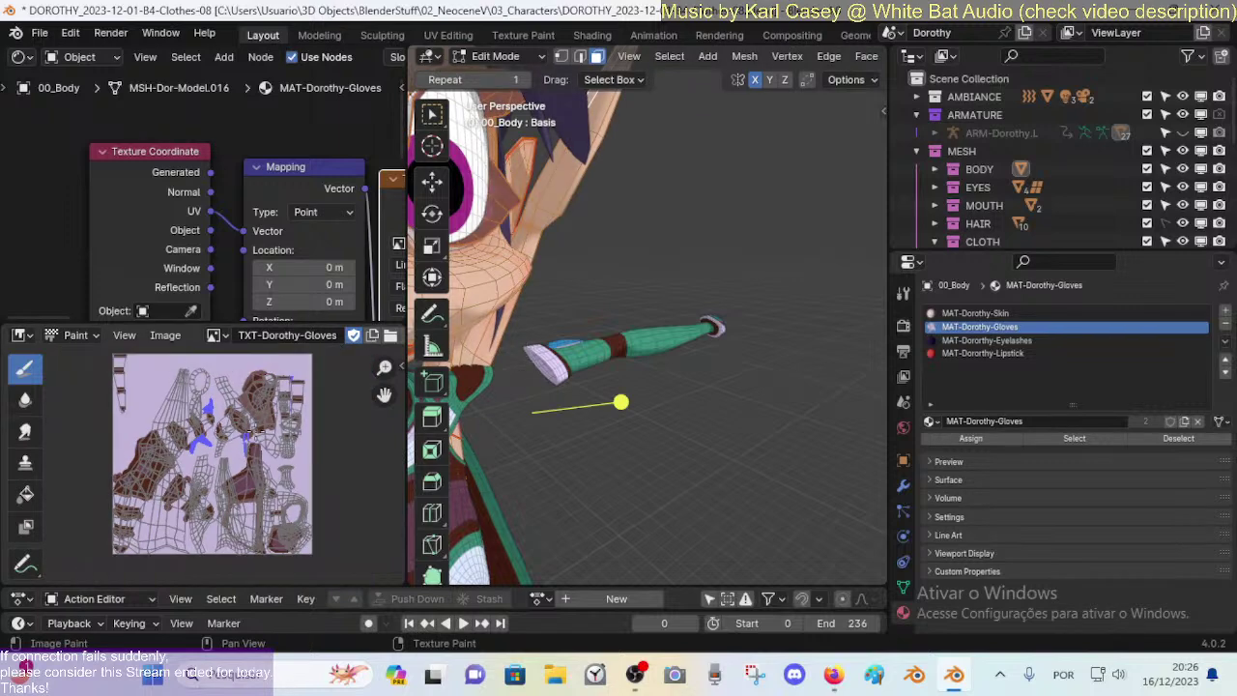
{"action": "scroll", "coordinate": [178, 486], "scroll_direction": "up", "scroll_amount": 2}
{"action": "scroll", "coordinate": [510, 363], "scroll_direction": "down", "scroll_amount": 3}
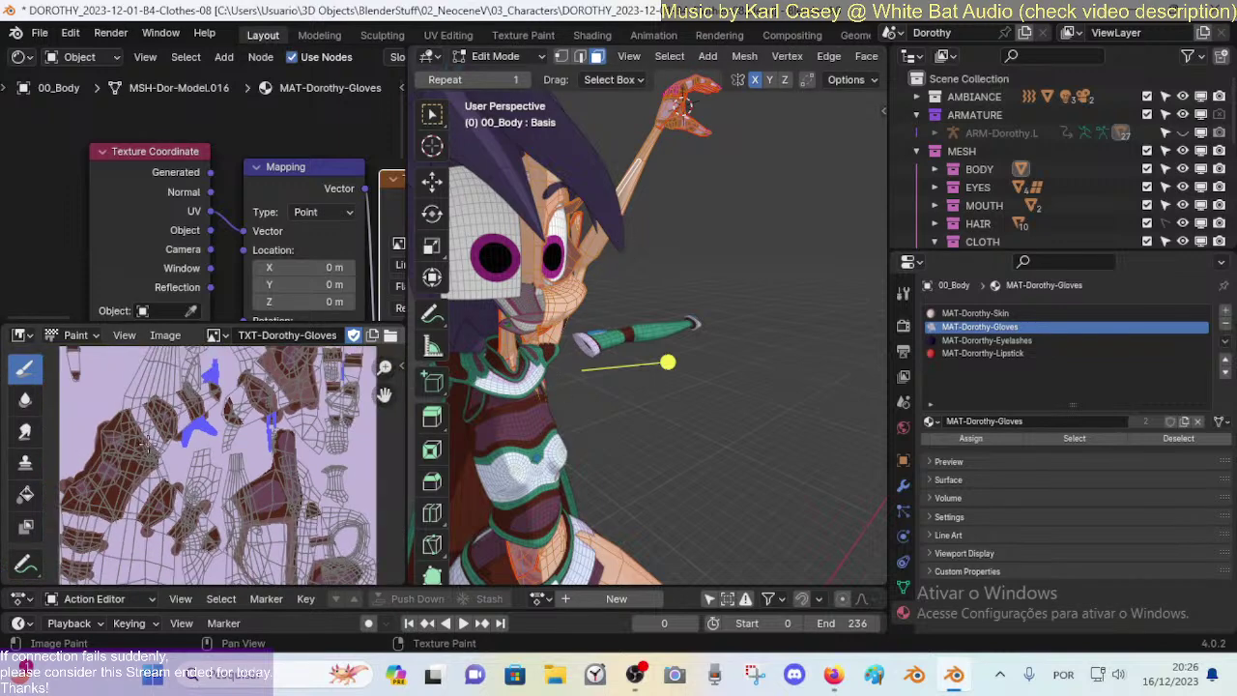
{"action": "middle_click_drag", "start_coordinate": [666, 301], "coordinate": [698, 264]}
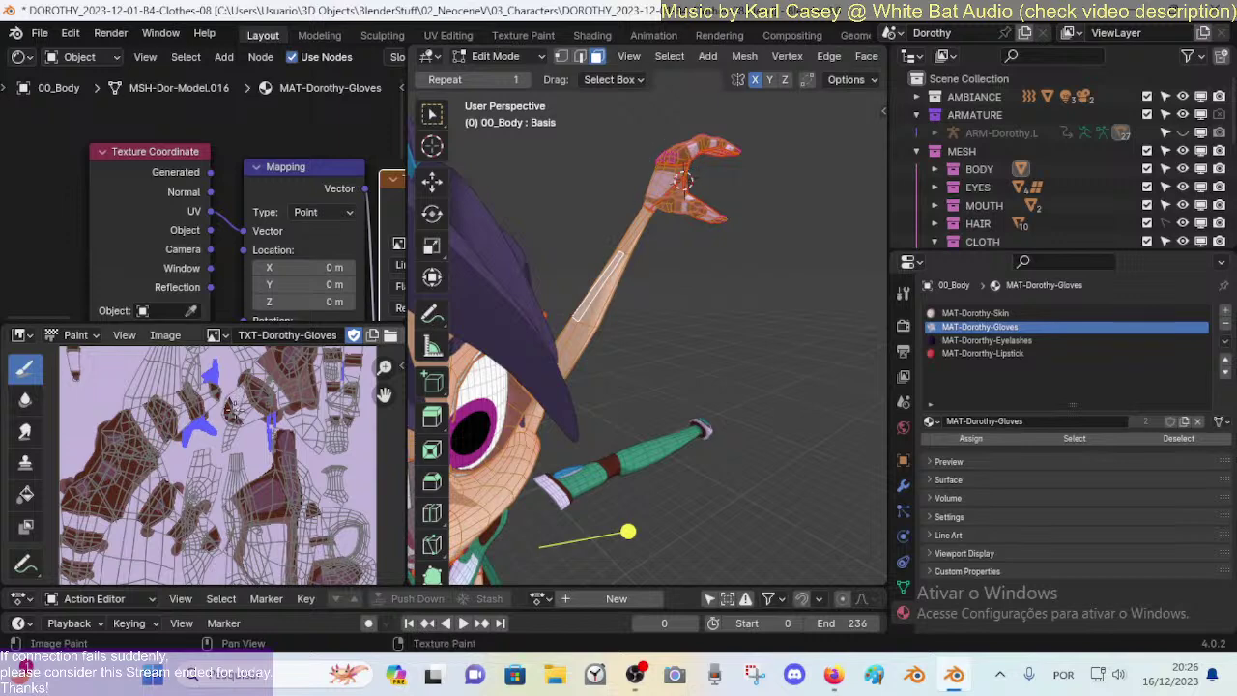
{"action": "left_click", "coordinate": [672, 179]}
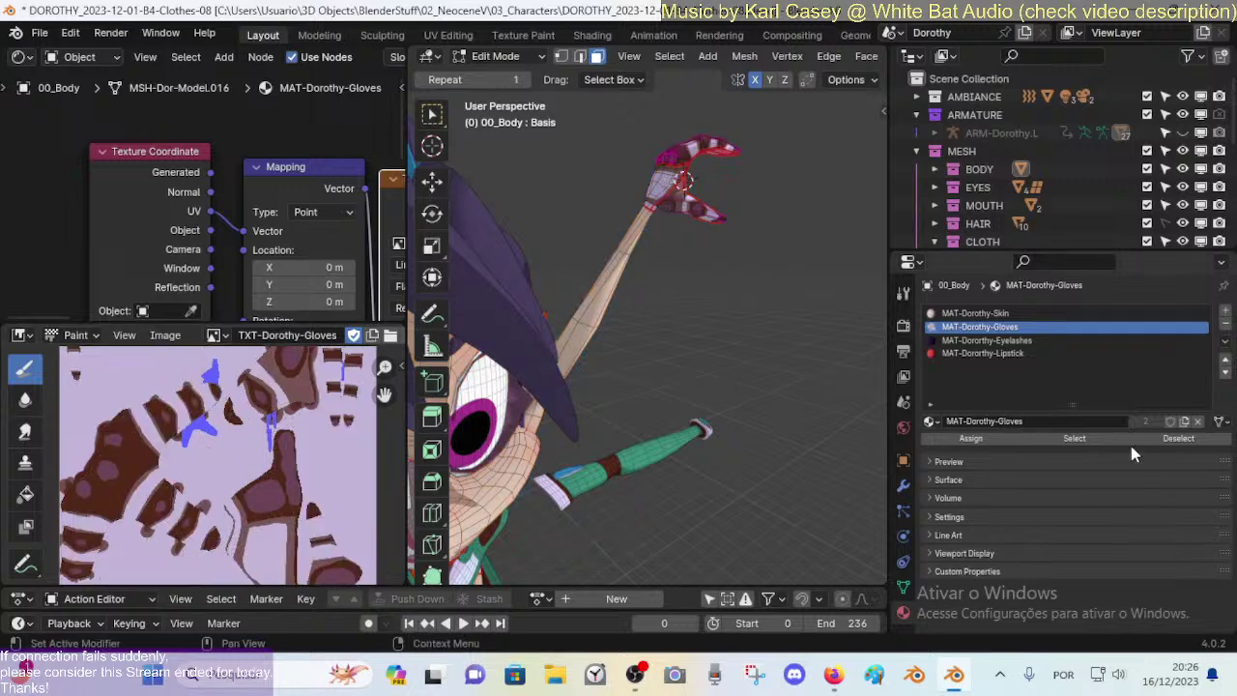
{"action": "left_click", "coordinate": [1074, 438]}
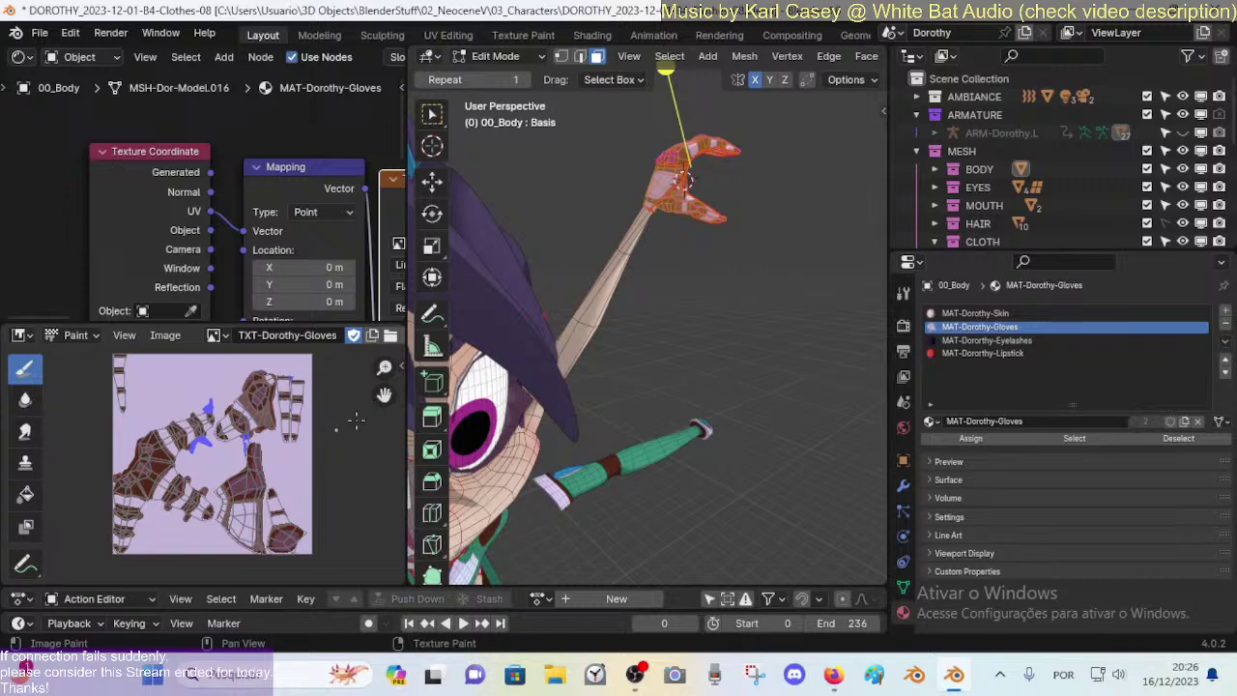
Step: Switch the image editor to the UV Editor and select all the glove UVs over the gloves texture
{"action": "middle_click_drag", "start_coordinate": [693, 152], "coordinate": [727, 313]}
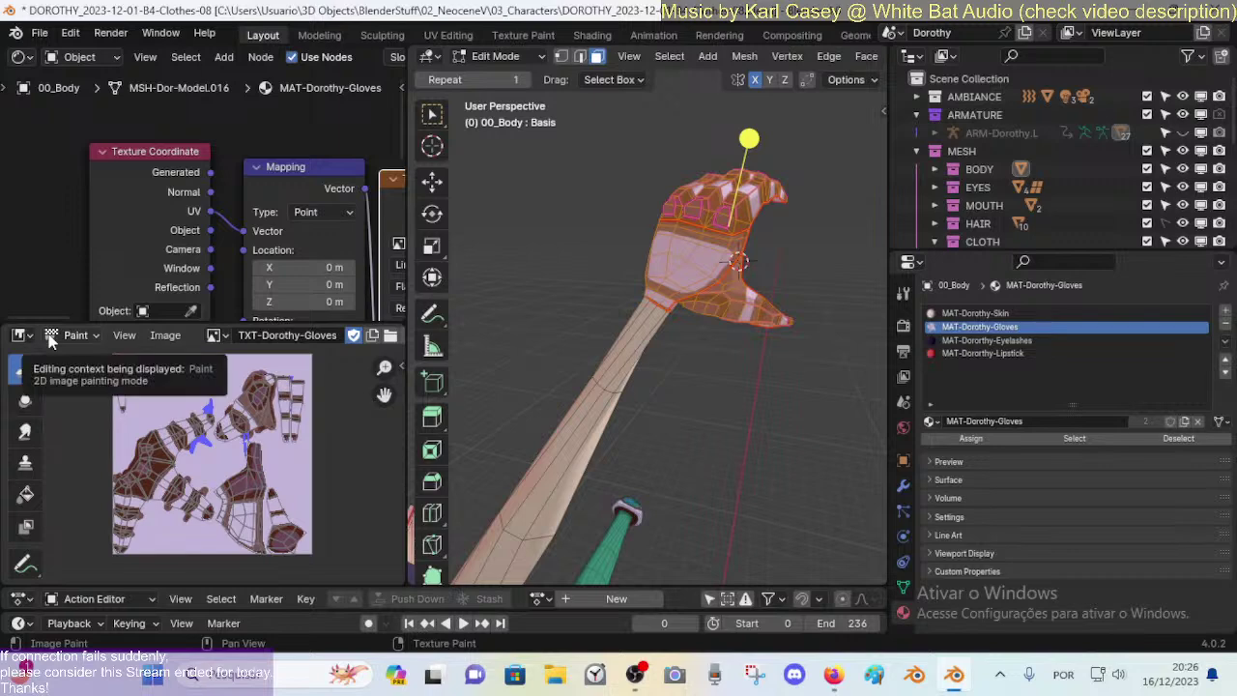
{"action": "scroll", "coordinate": [51, 336], "scroll_direction": "up", "scroll_amount": 1, "text": "ctrl"}
{"action": "scroll", "coordinate": [188, 447], "scroll_direction": "up", "scroll_amount": 5}
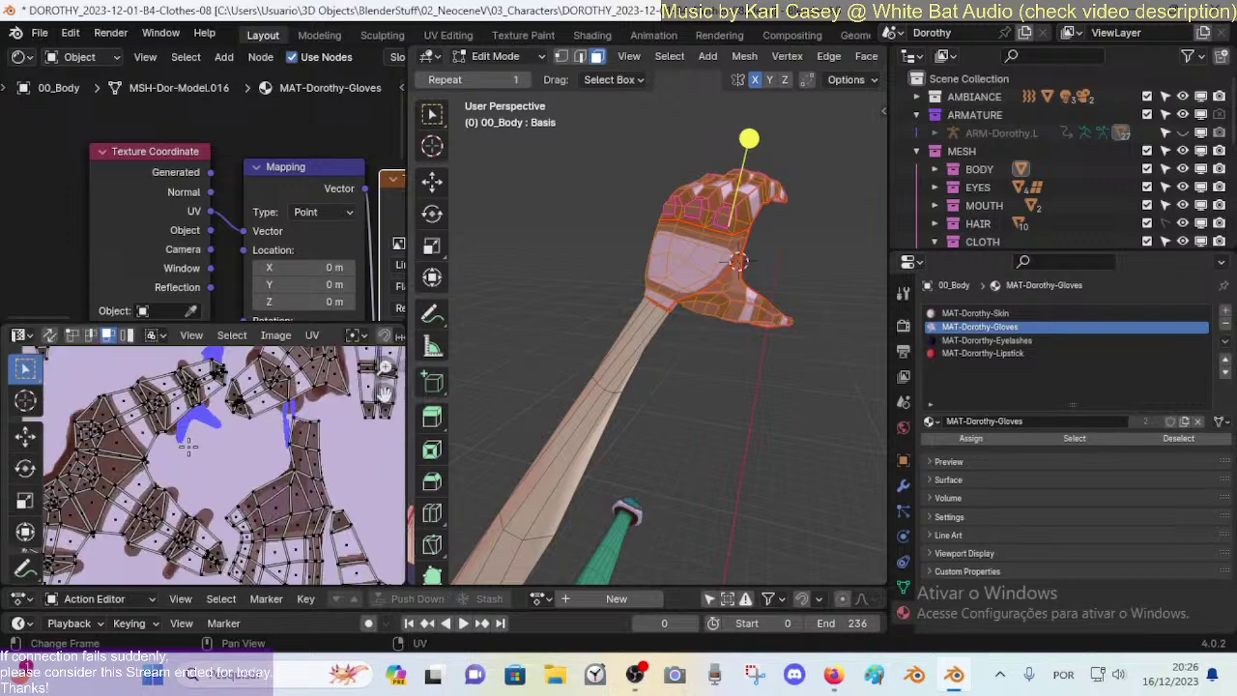
{"action": "scroll", "coordinate": [187, 447], "scroll_direction": "down", "scroll_amount": 3}
{"action": "scroll", "coordinate": [204, 464], "scroll_direction": "down", "scroll_amount": 2}
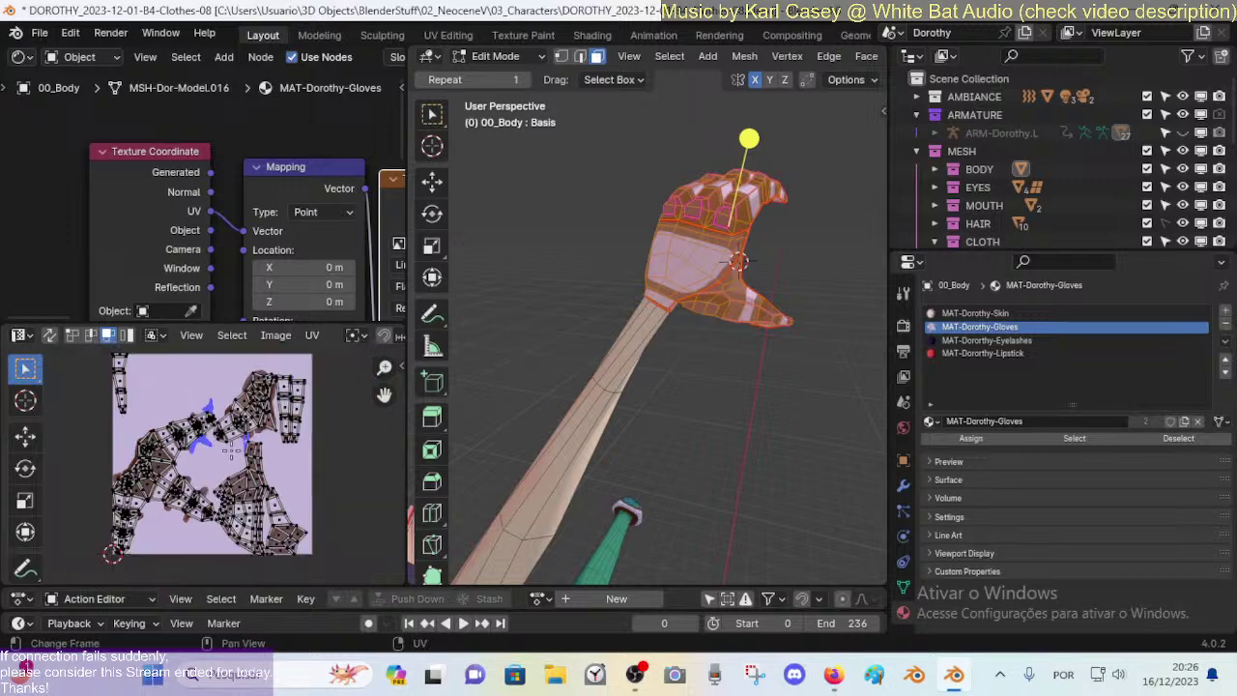
{"action": "key", "text": "a"}
Step: Clear the face selection on the body mesh and view the raised arm and hand
{"action": "middle_click_drag", "start_coordinate": [722, 363], "coordinate": [603, 383]}
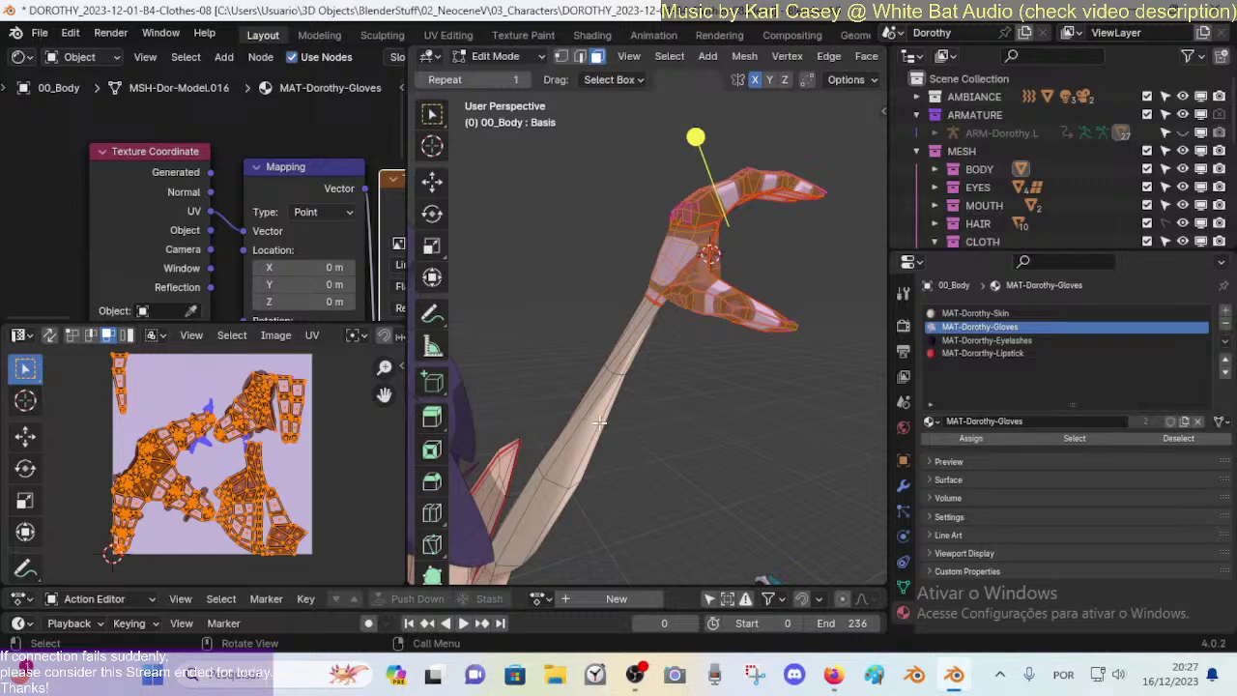
{"action": "middle_click_drag", "start_coordinate": [626, 436], "coordinate": [666, 472]}
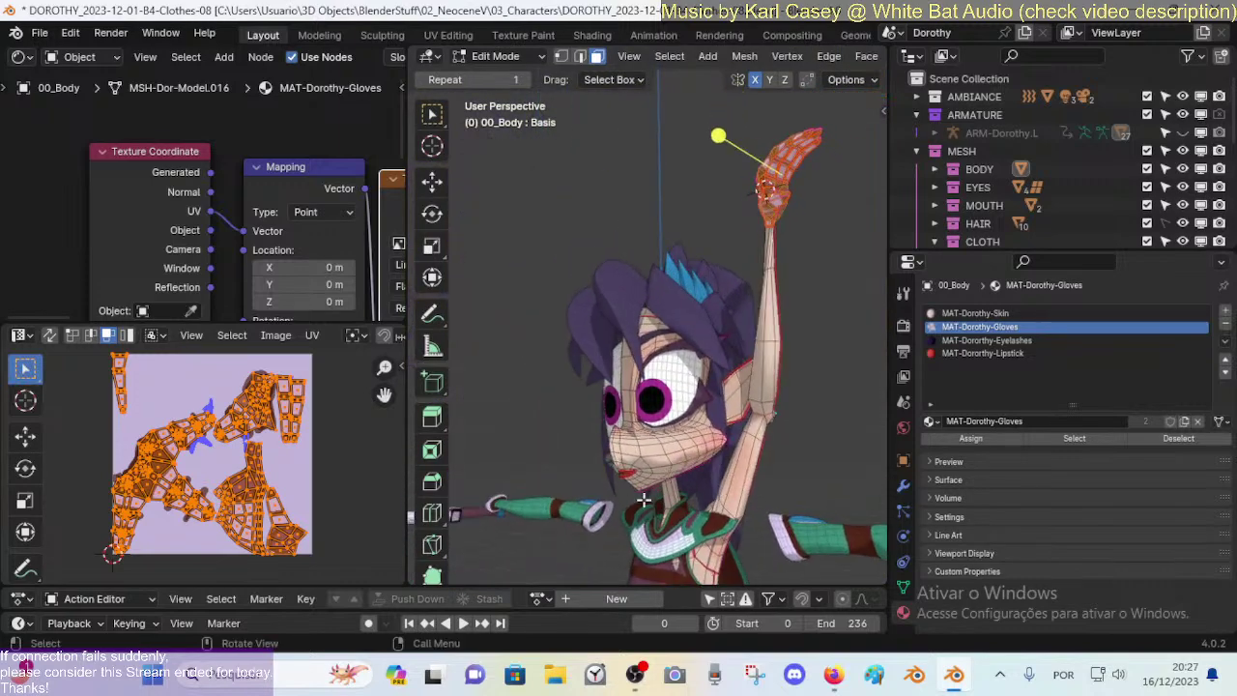
{"action": "middle_click_drag", "start_coordinate": [612, 379], "coordinate": [701, 345]}
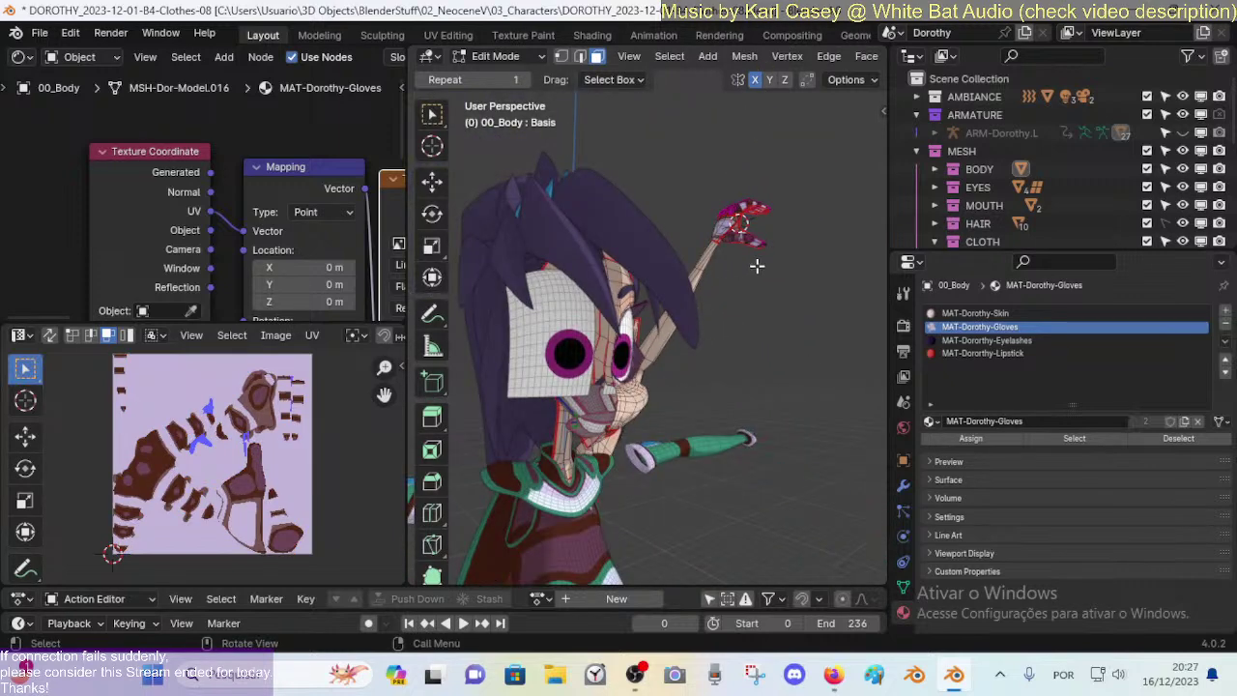
{"action": "middle_click_drag", "start_coordinate": [757, 264], "coordinate": [677, 334]}
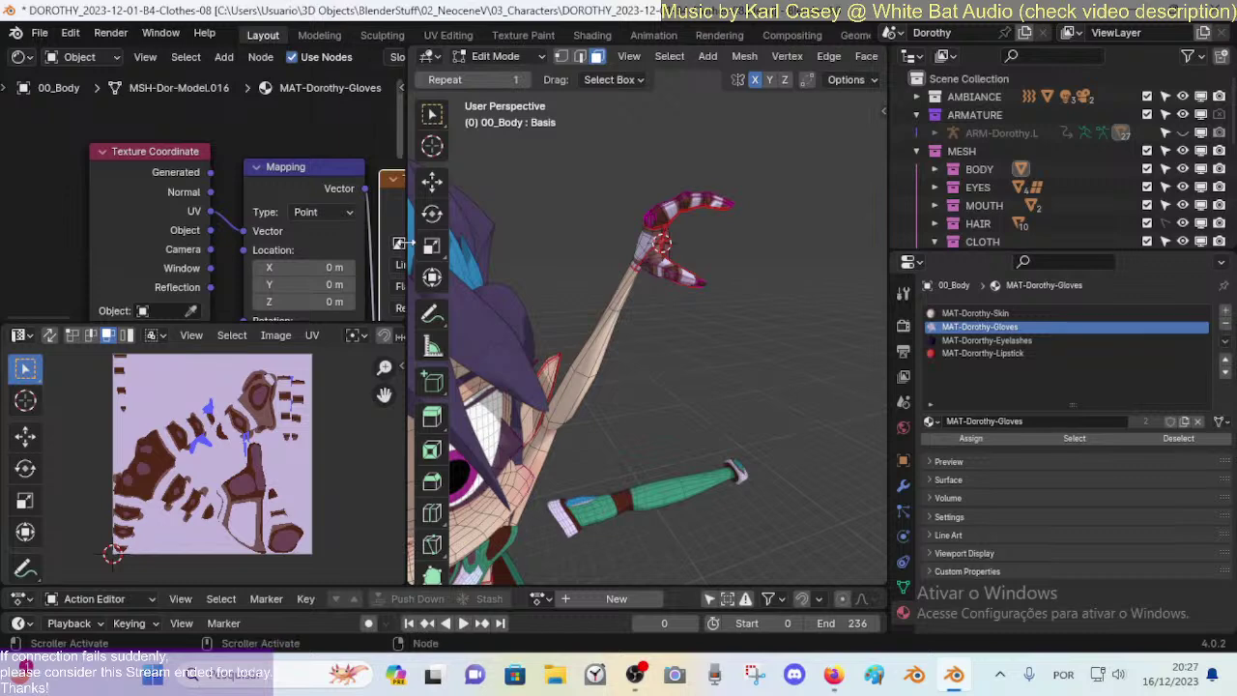
Step: Widen the node and UV editors further and bring the TXT-Dorothy-Gloves image texture node into view
{"action": "left_click_drag", "start_coordinate": [402, 242], "coordinate": [623, 243]}
{"action": "scroll", "coordinate": [472, 223], "scroll_direction": "down", "scroll_amount": 2}
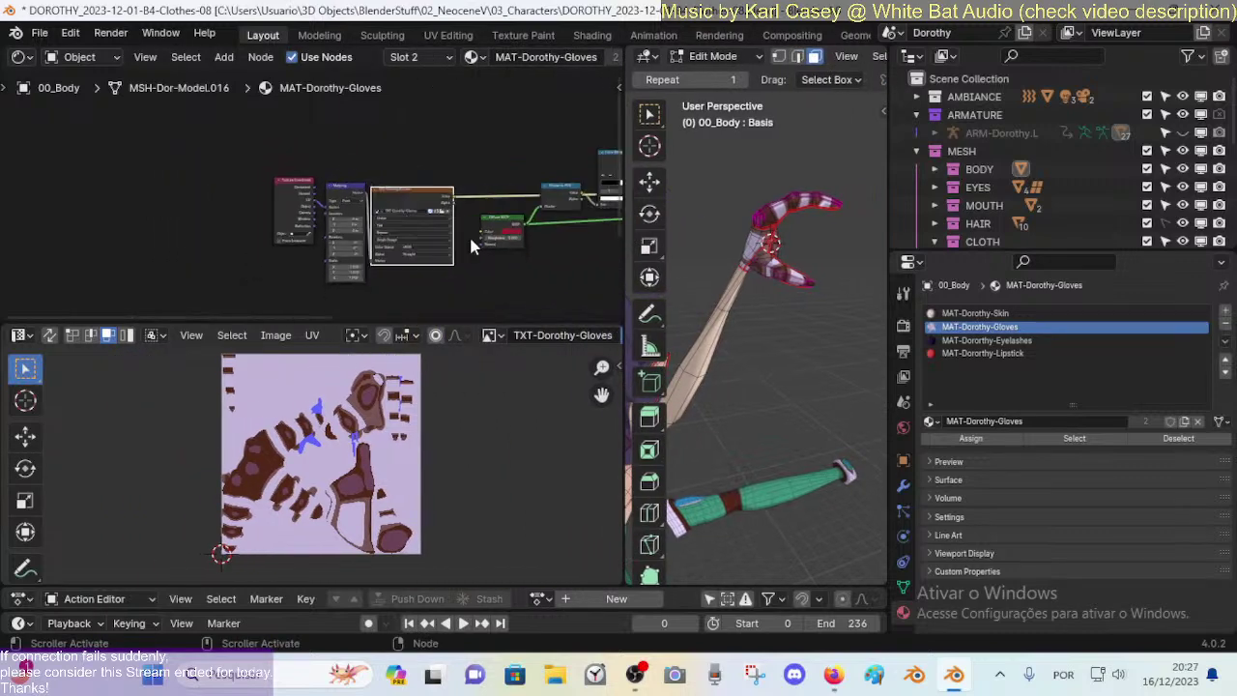
{"action": "scroll", "coordinate": [469, 234], "scroll_direction": "up", "scroll_amount": 1}
{"action": "middle_click_drag", "start_coordinate": [468, 234], "coordinate": [373, 214]}
{"action": "scroll", "coordinate": [373, 214], "scroll_direction": "up", "scroll_amount": 1}
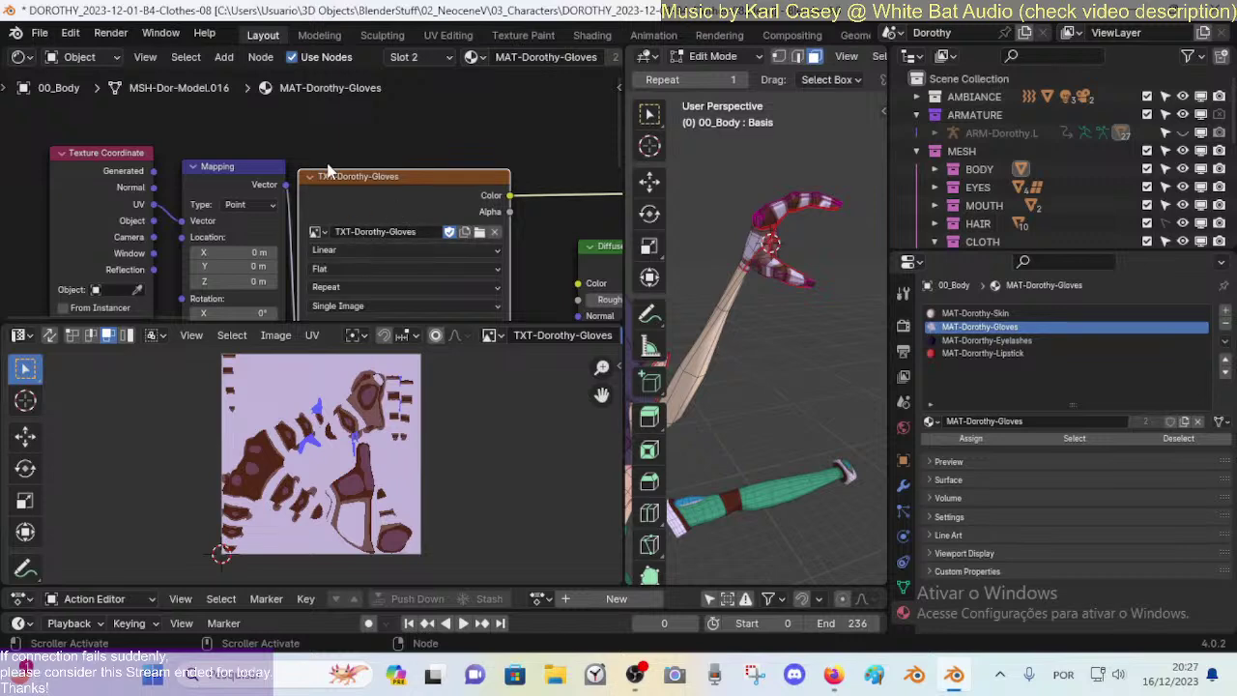
Step: Move the Shader to RGB node in the gloves material down, clear of the image texture's link
{"action": "middle_click_drag", "start_coordinate": [348, 171], "coordinate": [145, 120]}
{"action": "scroll", "coordinate": [410, 200], "scroll_direction": "down", "scroll_amount": 2}
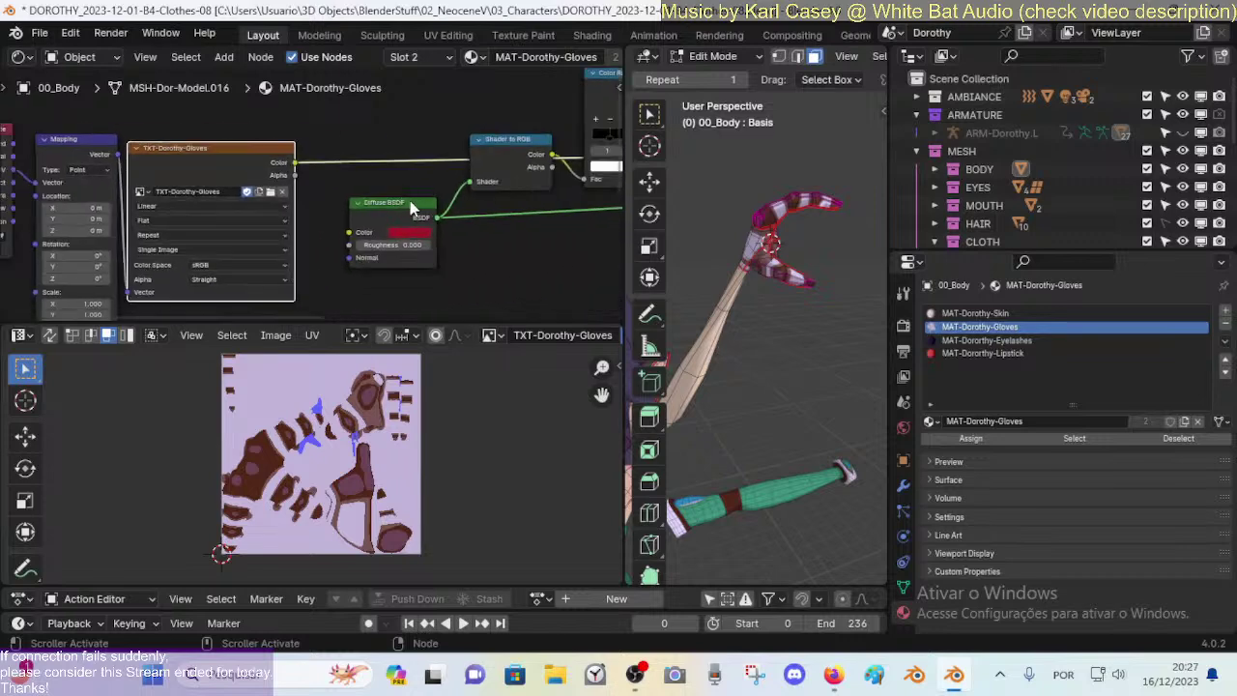
{"action": "middle_click_drag", "start_coordinate": [454, 211], "coordinate": [261, 211]}
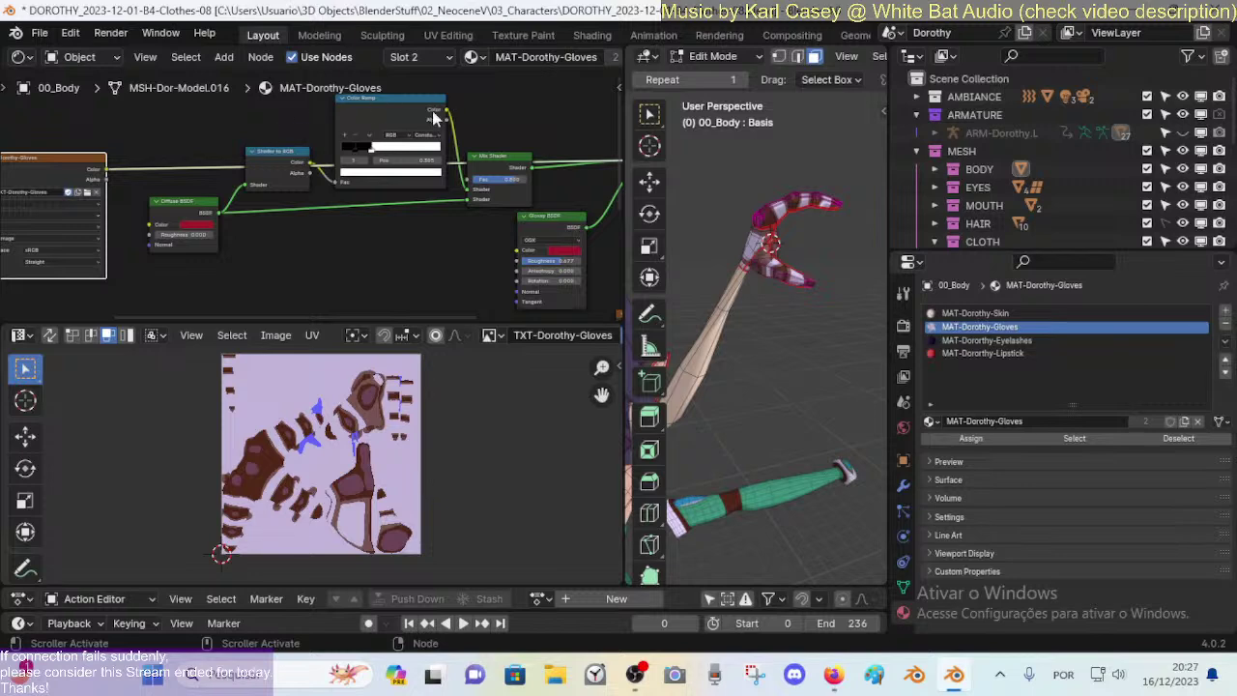
{"action": "middle_click_drag", "start_coordinate": [434, 117], "coordinate": [269, 180]}
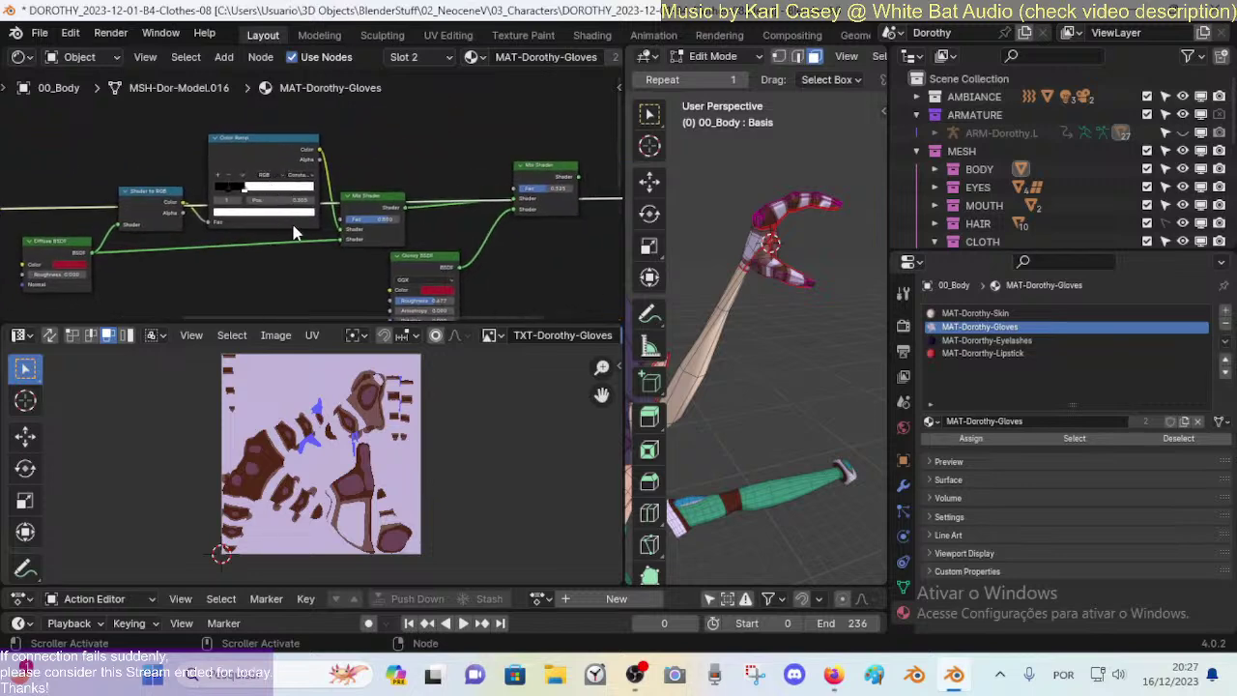
{"action": "middle_click_drag", "start_coordinate": [292, 223], "coordinate": [354, 212]}
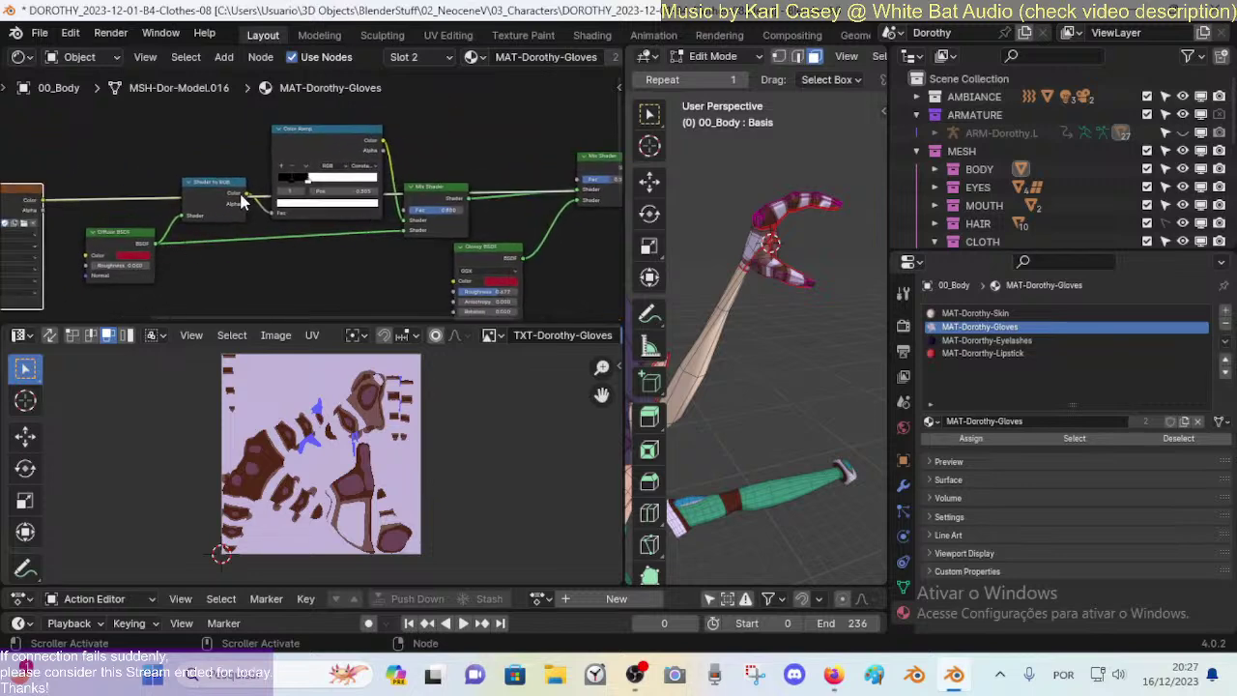
{"action": "left_click_drag", "start_coordinate": [222, 187], "coordinate": [222, 212]}
{"action": "middle_click_drag", "start_coordinate": [382, 251], "coordinate": [331, 254]}
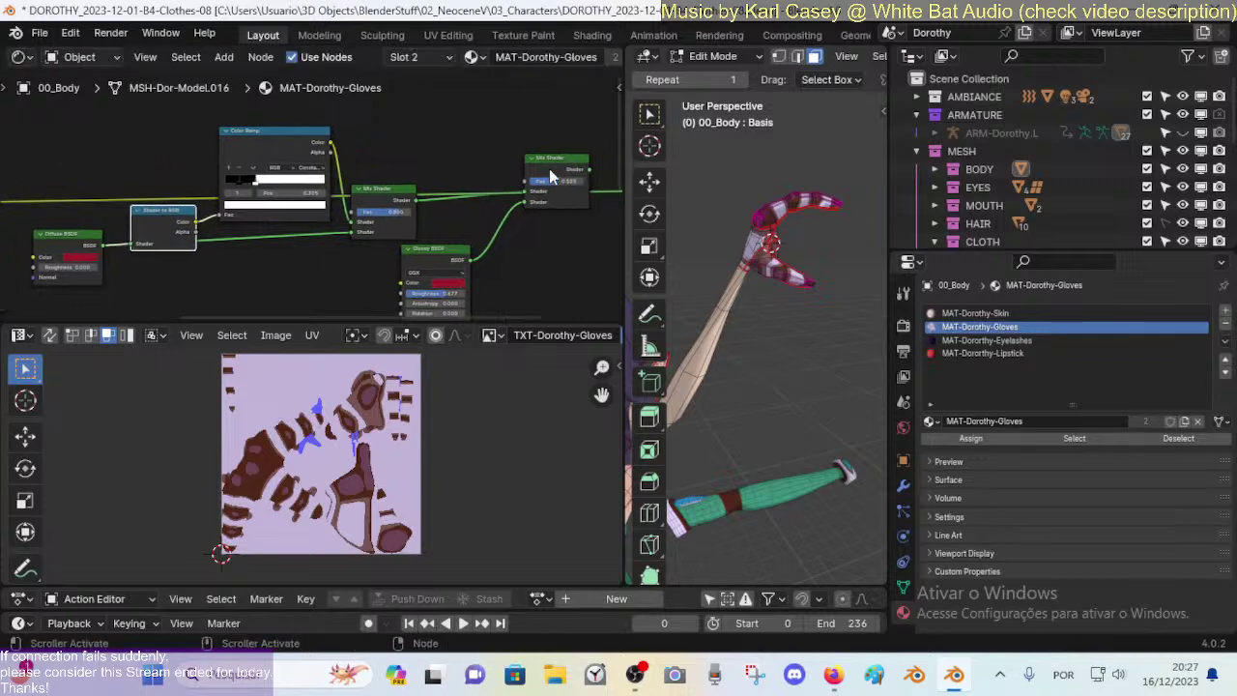
Step: Delete the unused Texture Coordinate, Mapping and Checker Texture nodes below the gloves material's Glossy BSDF
{"action": "middle_click_drag", "start_coordinate": [473, 259], "coordinate": [486, 206]}
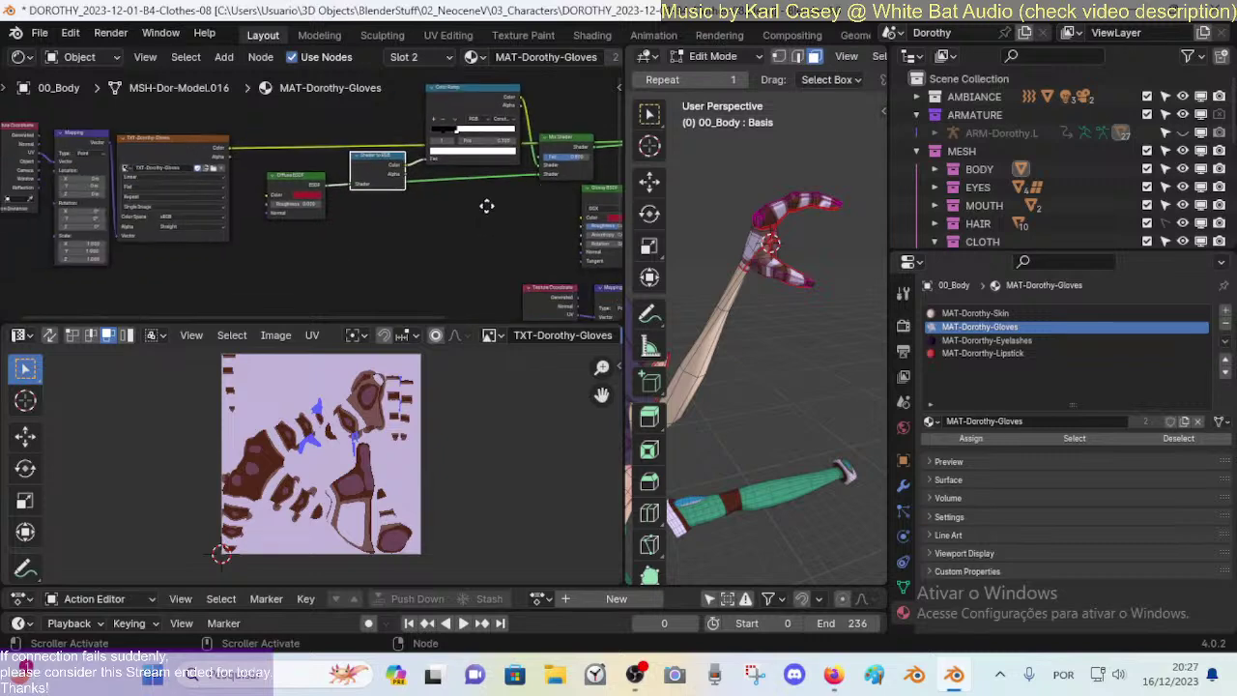
{"action": "middle_click_drag", "start_coordinate": [353, 214], "coordinate": [329, 181]}
{"action": "left_click_drag", "start_coordinate": [337, 197], "coordinate": [555, 280]}
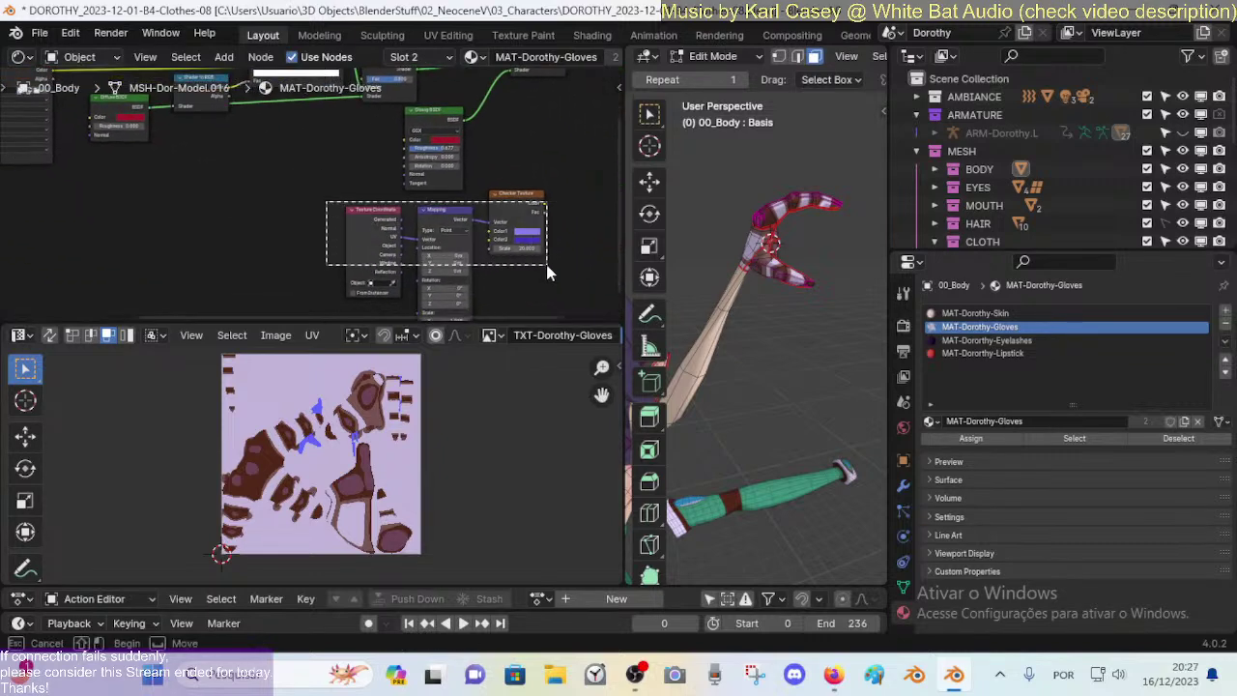
{"action": "key", "text": "x"}
Step: Select the TXT-Dorothy-Gloves image texture node in the gloves material and view the gloved hand
{"action": "middle_click_drag", "start_coordinate": [274, 159], "coordinate": [623, 185]}
{"action": "middle_click_drag", "start_coordinate": [393, 164], "coordinate": [283, 193]}
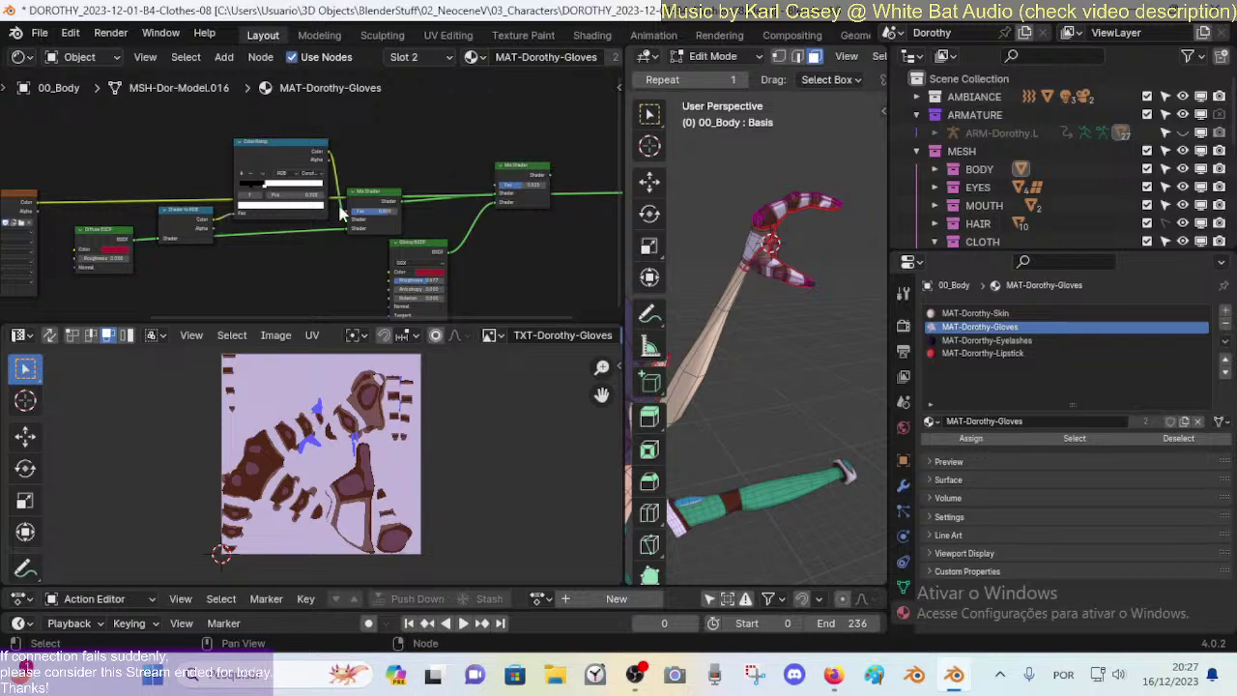
{"action": "middle_click_drag", "start_coordinate": [225, 201], "coordinate": [306, 175]}
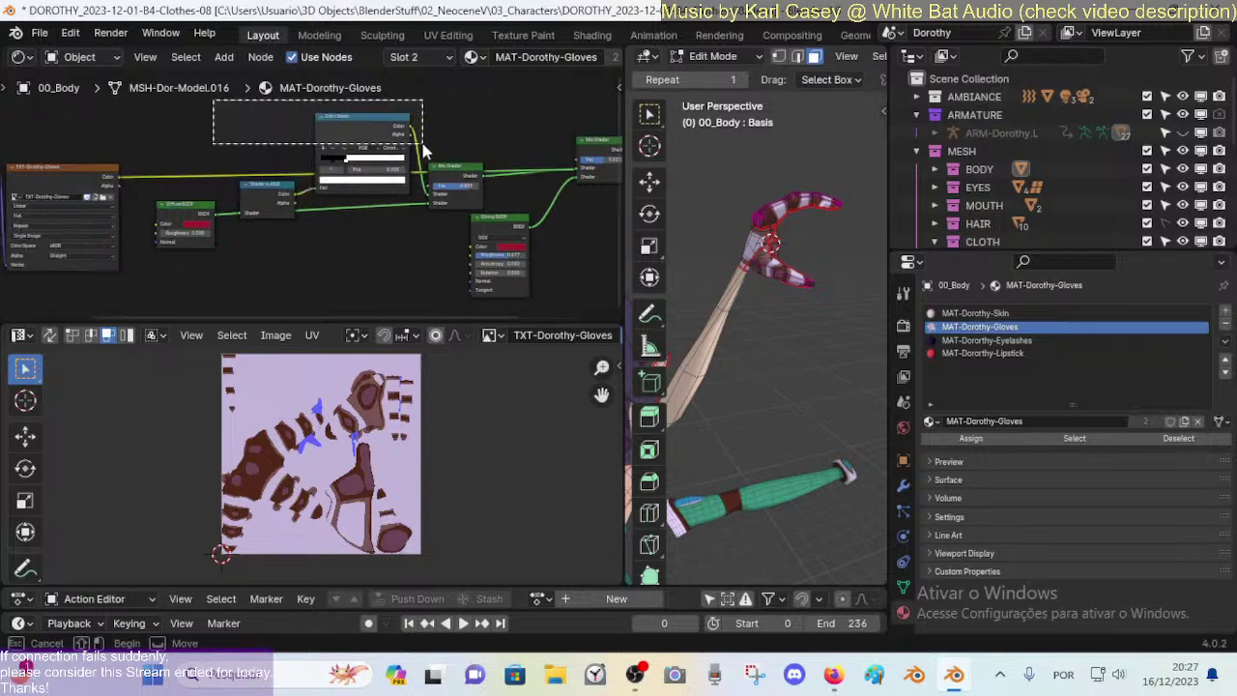
{"action": "left_click", "coordinate": [85, 168]}
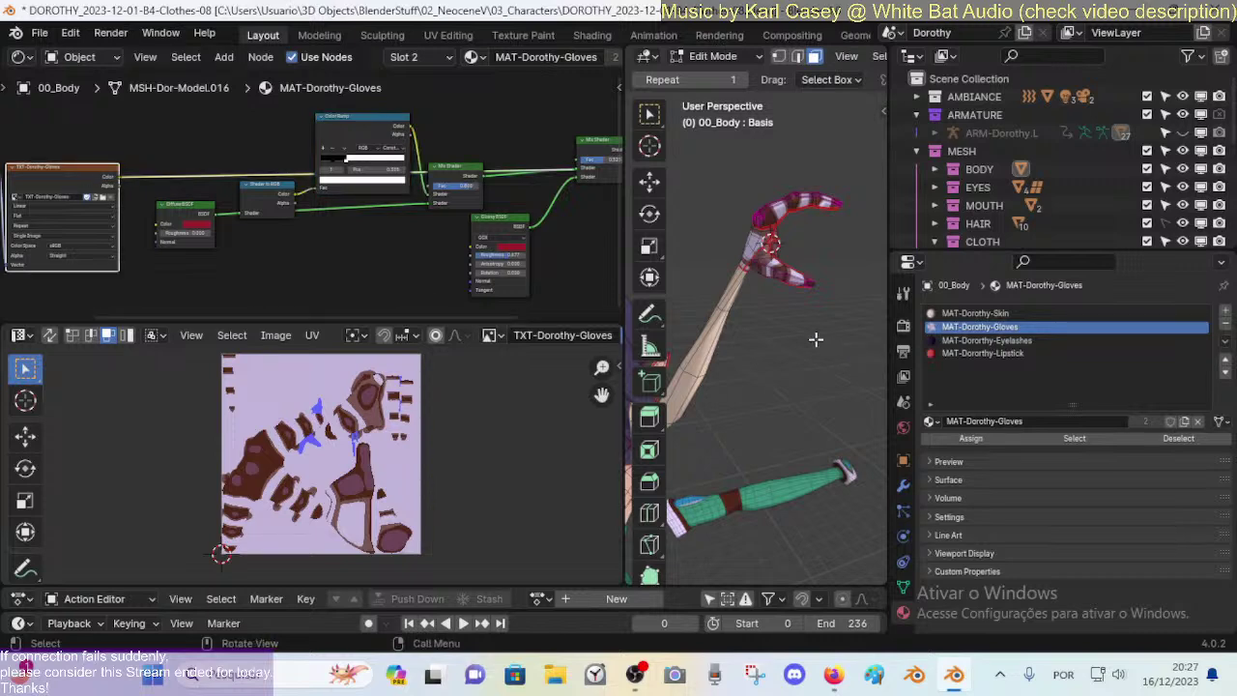
{"action": "middle_click_drag", "start_coordinate": [814, 339], "coordinate": [814, 323]}
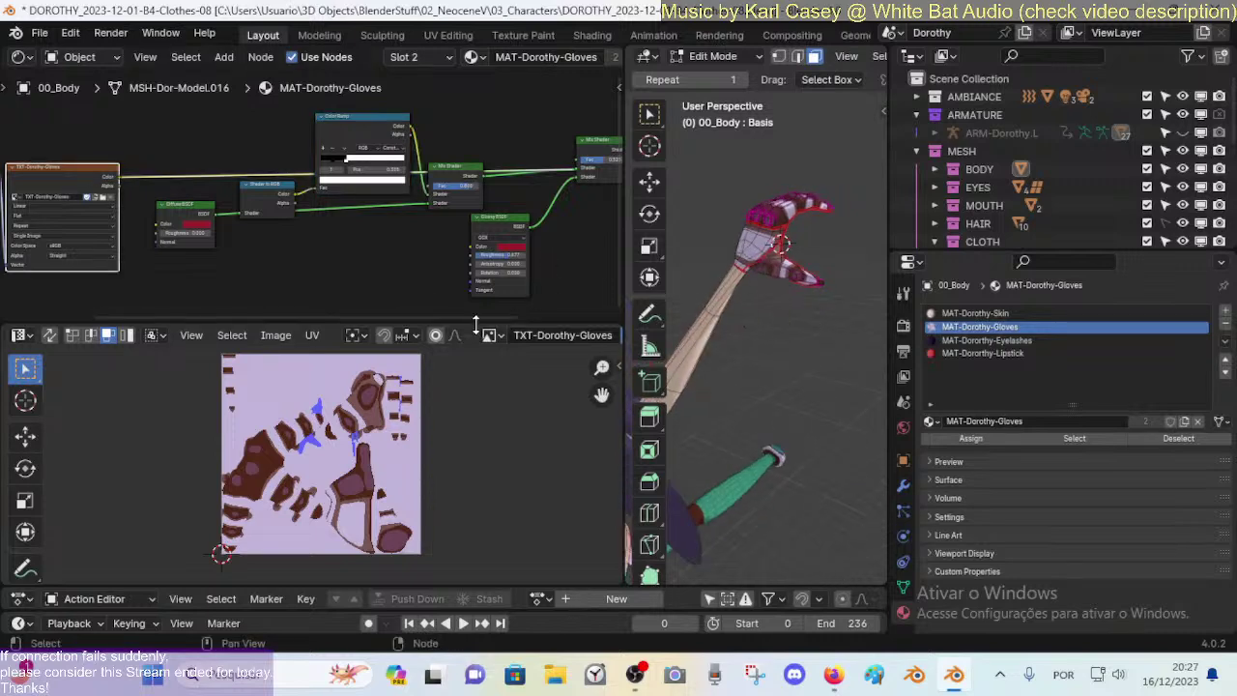
Step: Open the MAT-Dorothy-Skin material's node tree and select its TXT-Dorothy-Skin.002 image texture node
{"action": "left_click", "coordinate": [975, 313]}
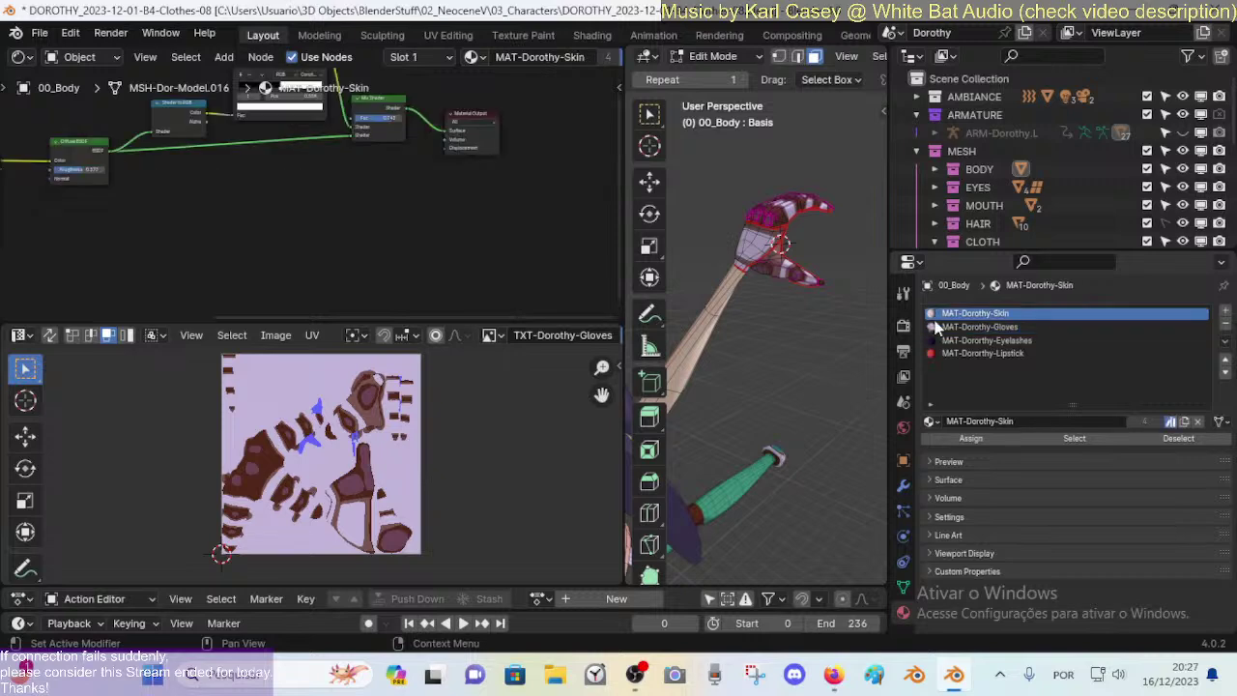
{"action": "middle_click_drag", "start_coordinate": [152, 138], "coordinate": [404, 282]}
{"action": "scroll", "coordinate": [295, 232], "scroll_direction": "up", "scroll_amount": 3}
{"action": "middle_click_drag", "start_coordinate": [298, 242], "coordinate": [334, 130]}
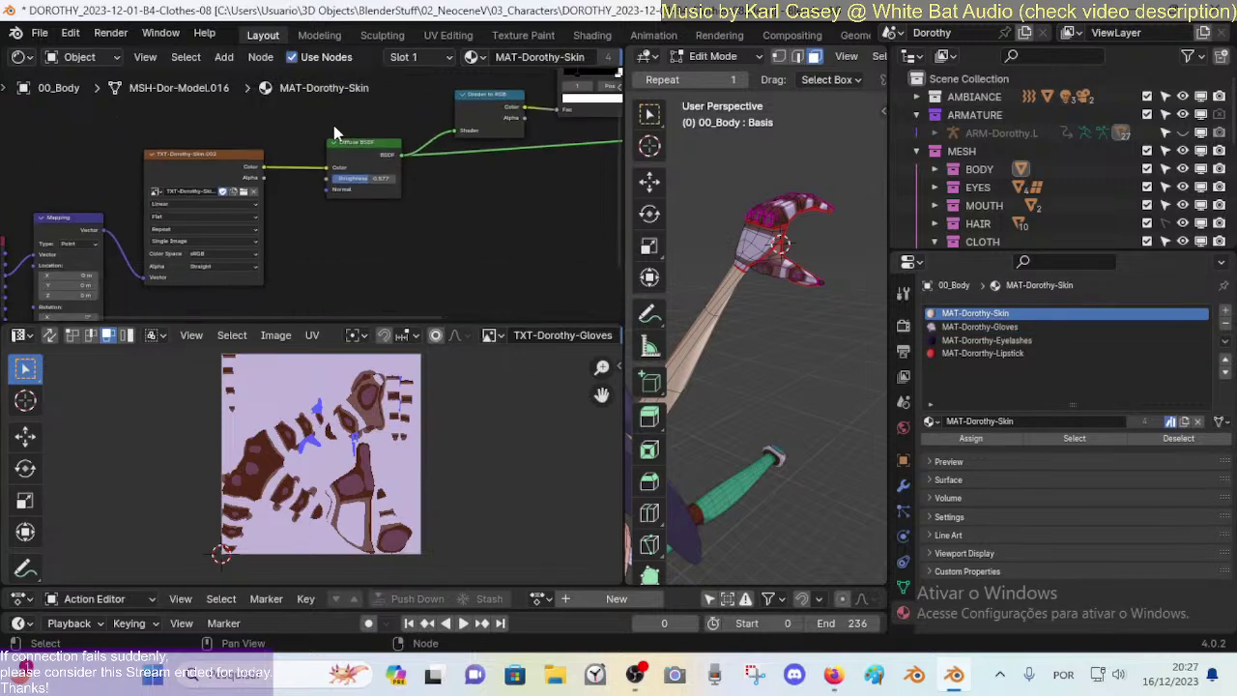
{"action": "scroll", "coordinate": [338, 145], "scroll_direction": "down", "scroll_amount": 7}
{"action": "middle_click_drag", "start_coordinate": [396, 160], "coordinate": [292, 181]}
{"action": "scroll", "coordinate": [295, 189], "scroll_direction": "up", "scroll_amount": 4}
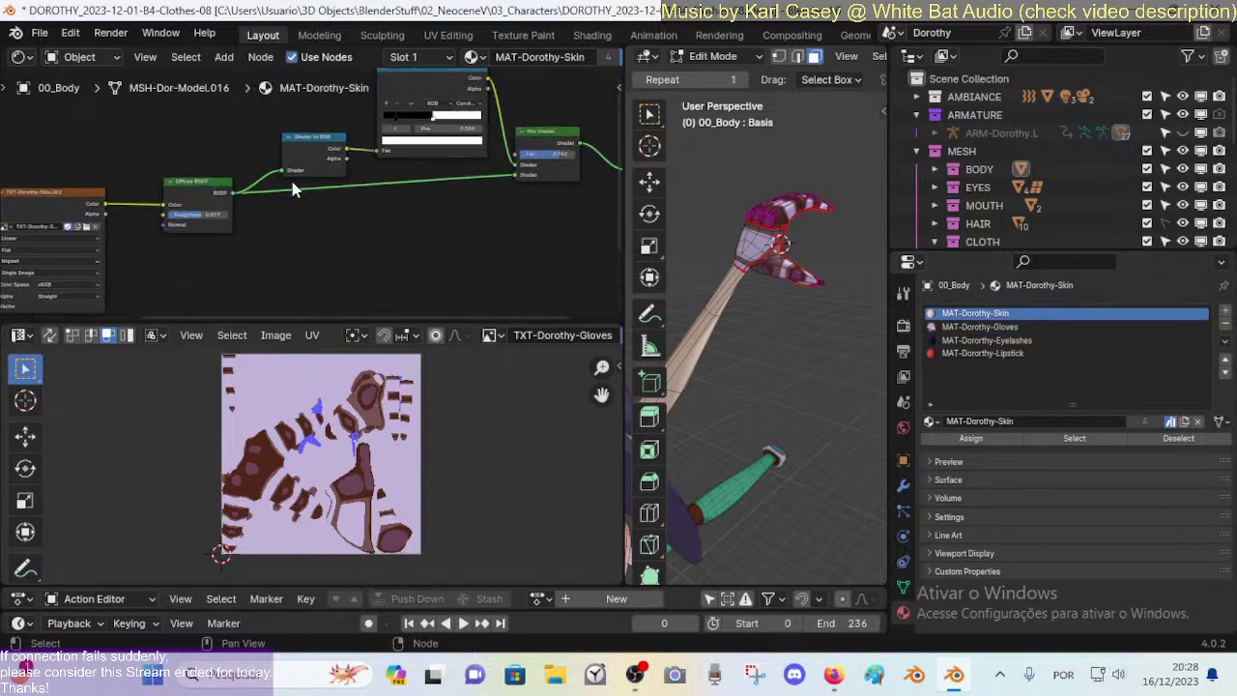
{"action": "middle_click_drag", "start_coordinate": [166, 270], "coordinate": [334, 230]}
{"action": "left_click", "coordinate": [346, 156]}
{"action": "scroll", "coordinate": [377, 187], "scroll_direction": "up", "scroll_amount": 1}
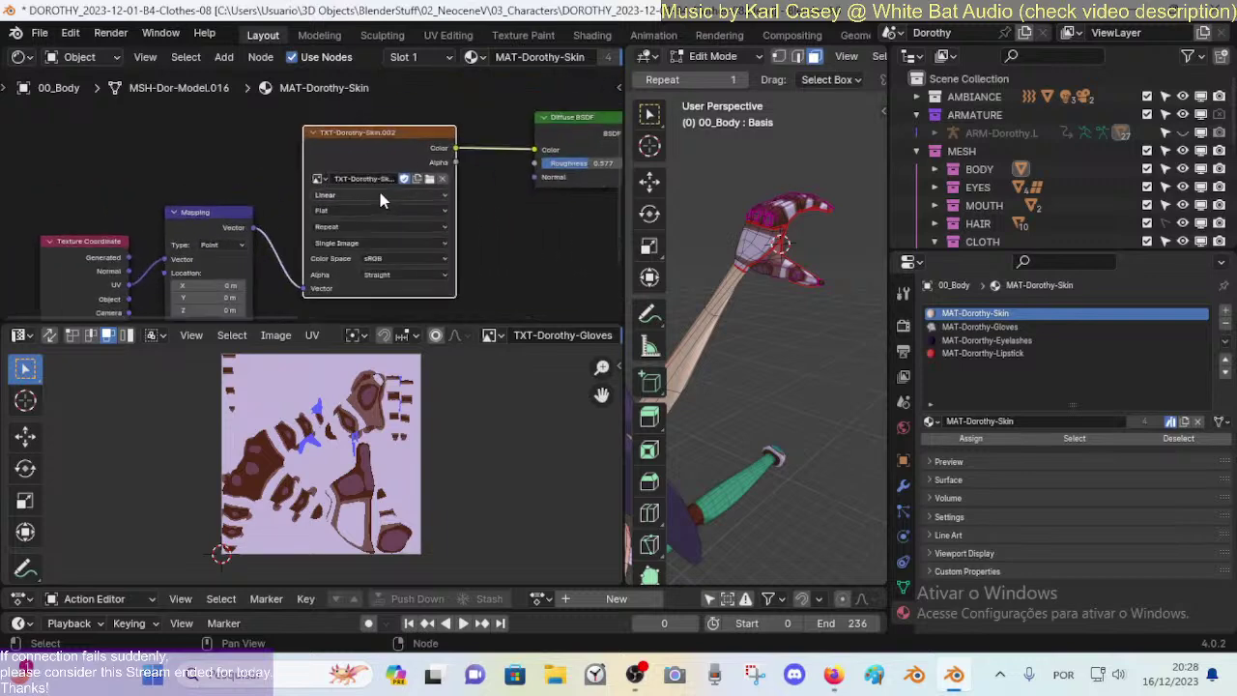
Step: Display the TXT-Dorothy-Skin.002 image in the UV editor and select all faces of the body mesh
{"action": "left_click", "coordinate": [491, 334]}
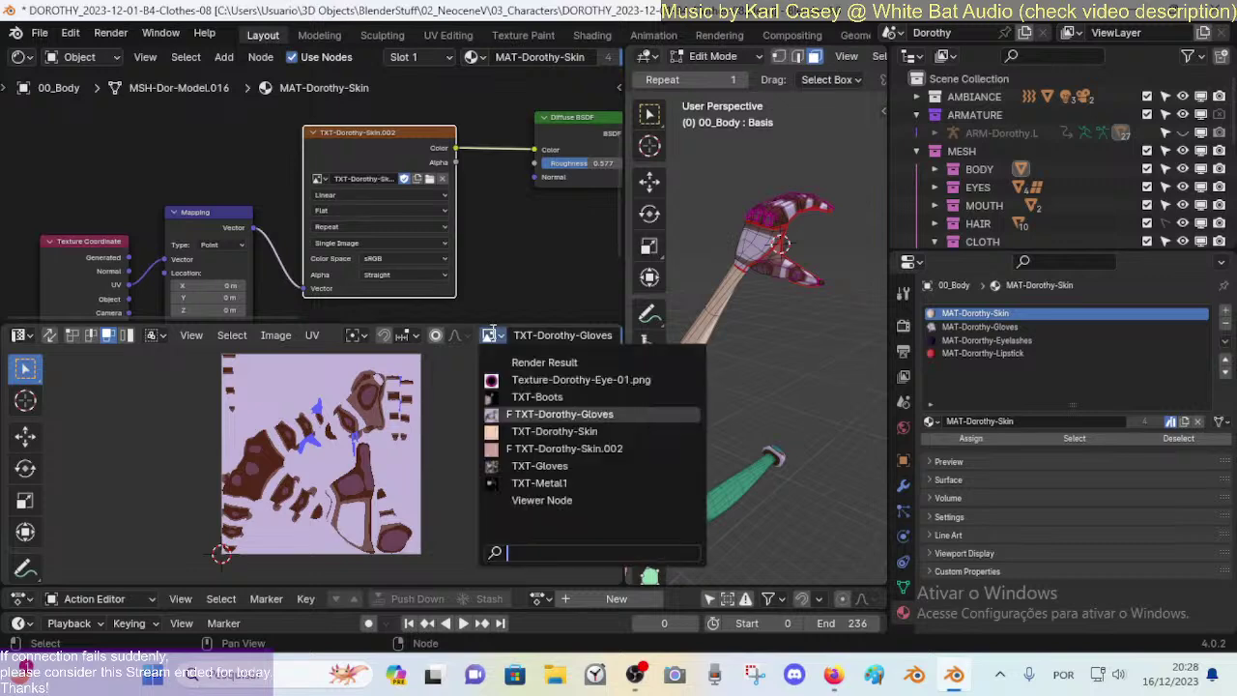
{"action": "left_click", "coordinate": [564, 448]}
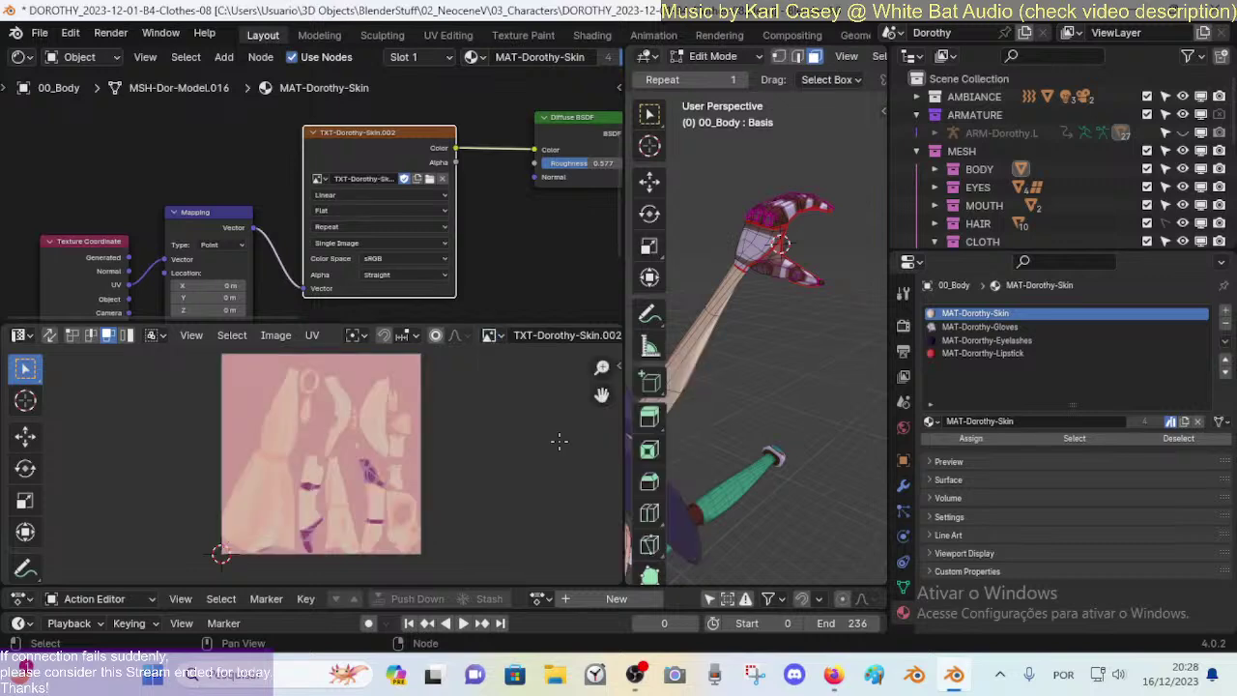
{"action": "scroll", "coordinate": [415, 401], "scroll_direction": "up", "scroll_amount": 4}
{"action": "middle_click_drag", "start_coordinate": [677, 396], "coordinate": [749, 388]}
{"action": "key", "text": "a"}
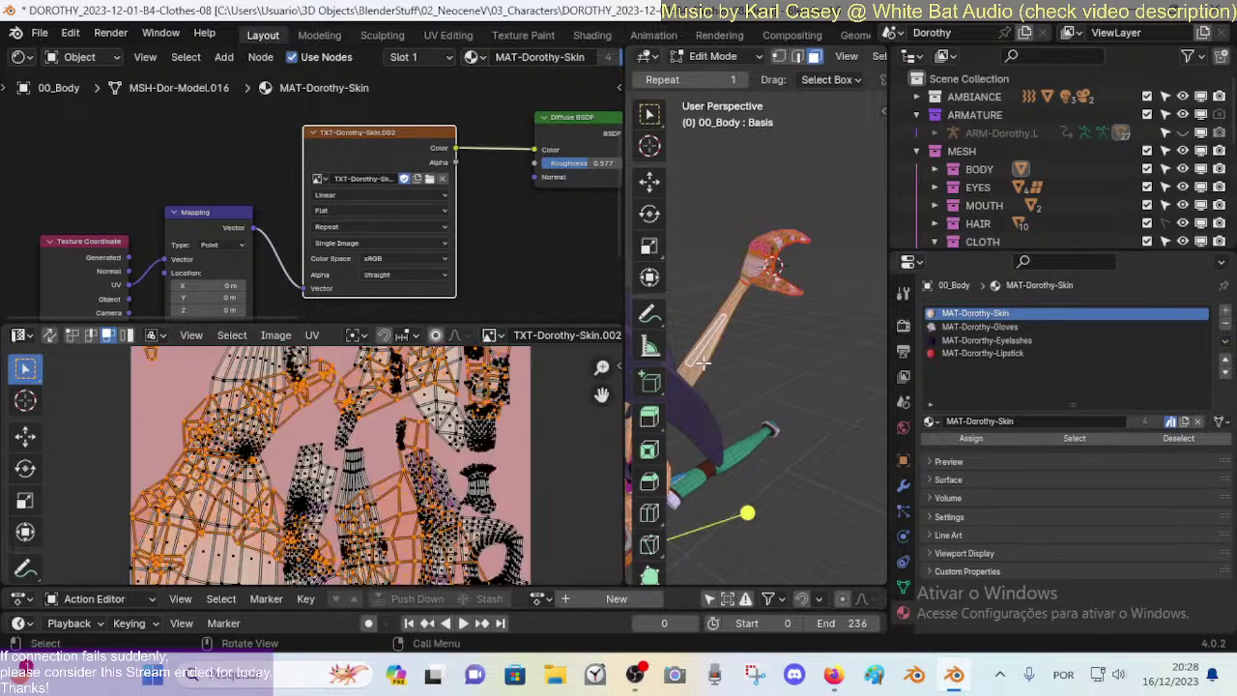
Step: Clear the UV selection and inspect the body's UV islands over the skin texture
{"action": "scroll", "coordinate": [333, 411], "scroll_direction": "down", "scroll_amount": 1}
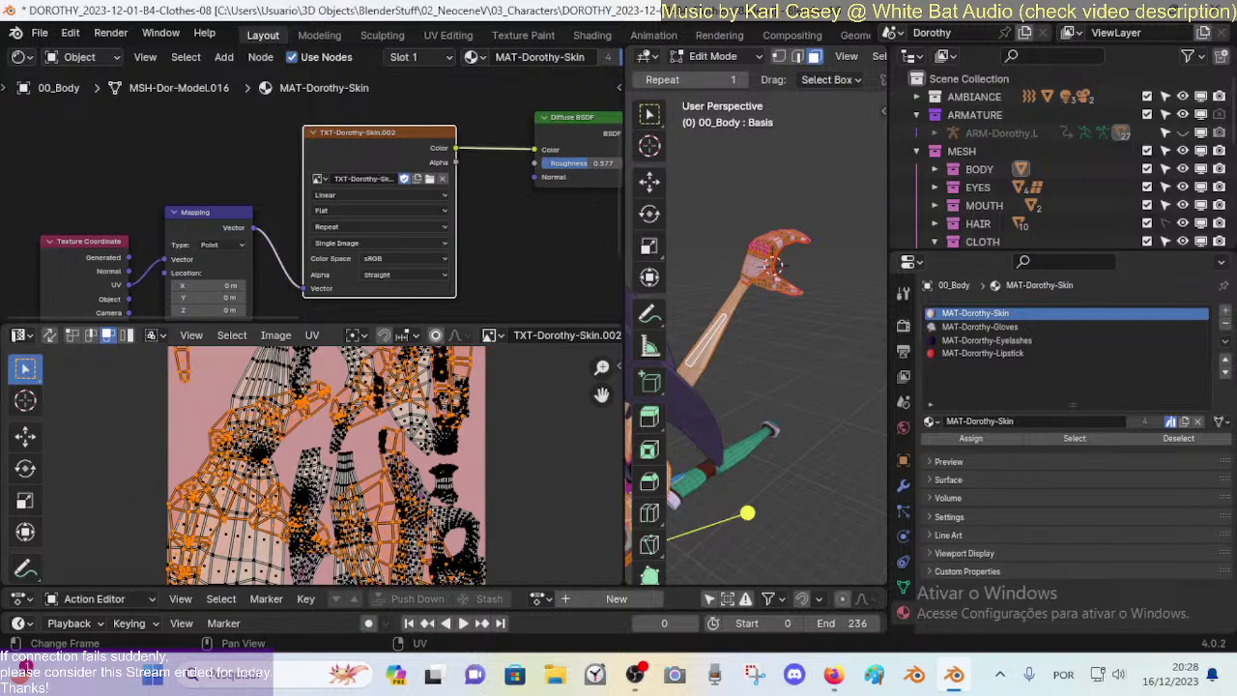
{"action": "key", "text": "alt+a"}
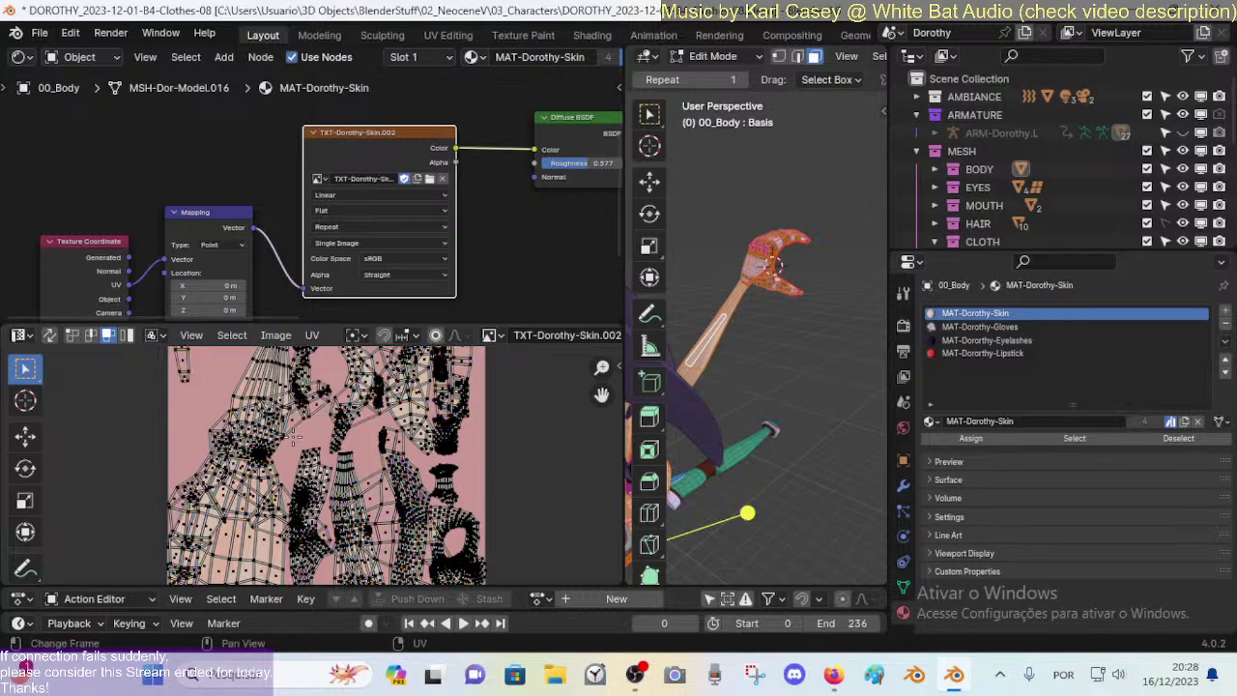
{"action": "scroll", "coordinate": [282, 437], "scroll_direction": "up", "scroll_amount": 2}
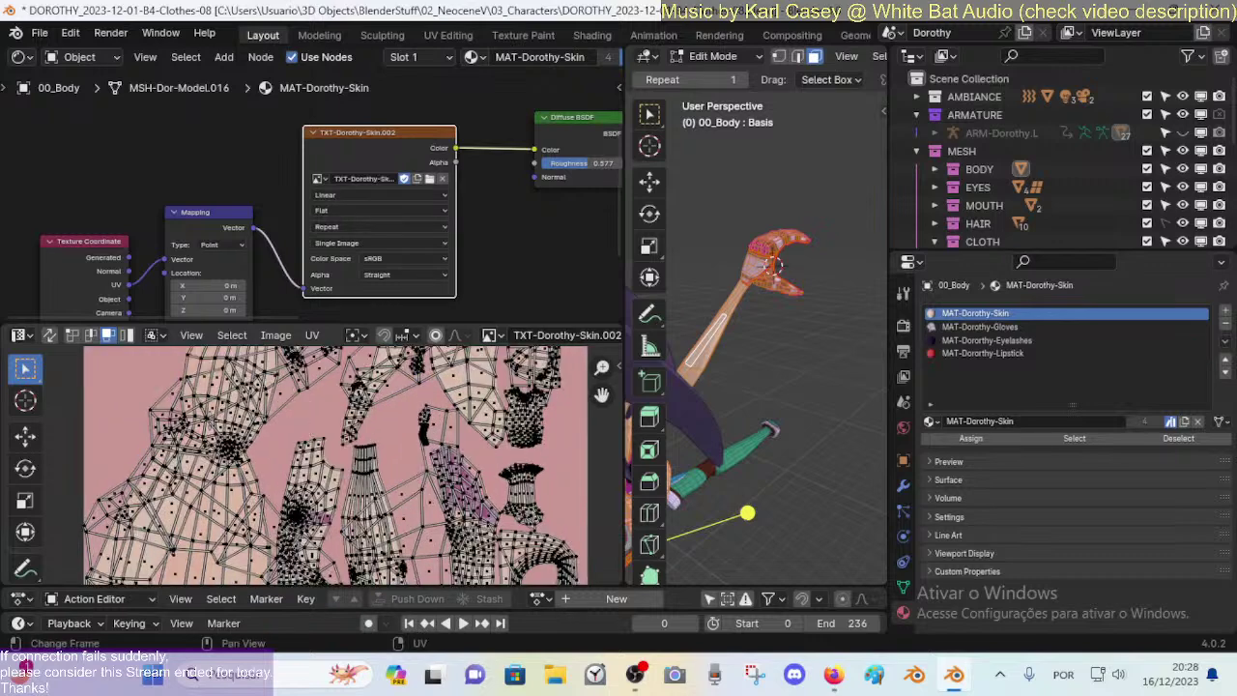
{"action": "scroll", "coordinate": [272, 440], "scroll_direction": "down", "scroll_amount": 2}
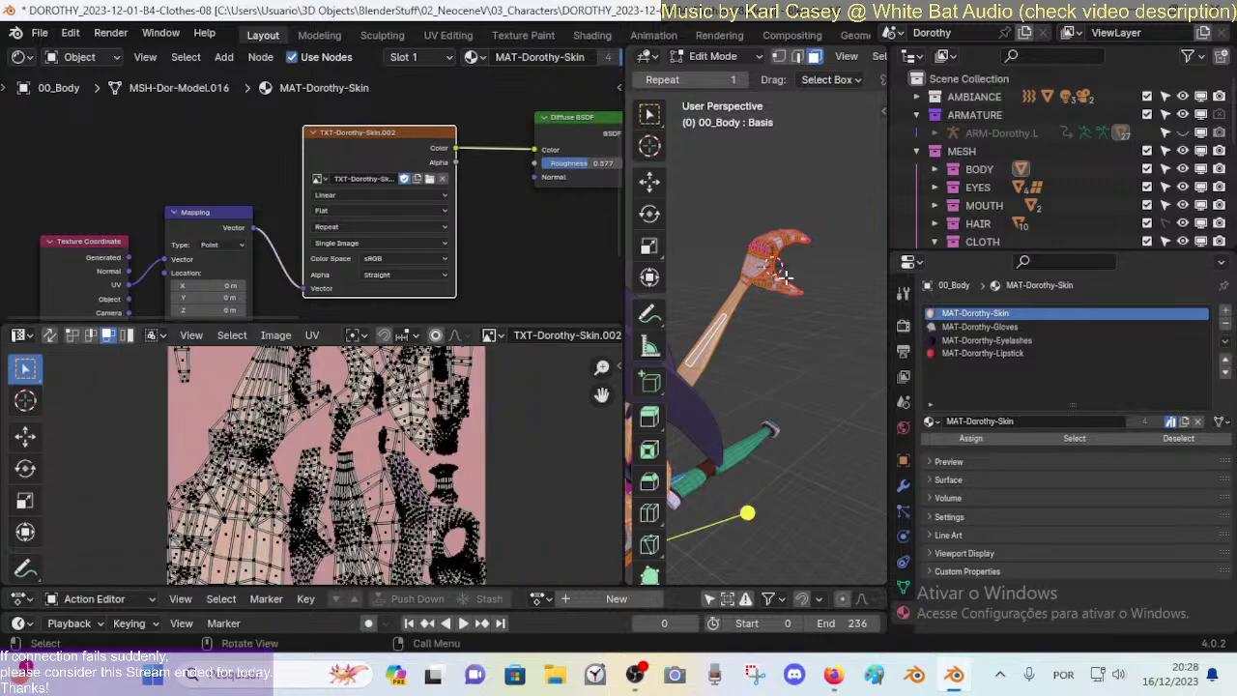
Step: Frame the gloved hand in the viewport and switch the UV editor to the Image Editor's Paint mode
{"action": "middle_click_drag", "start_coordinate": [816, 319], "coordinate": [841, 297]}
{"action": "scroll", "coordinate": [751, 268], "scroll_direction": "up", "scroll_amount": 3}
{"action": "middle_click_drag", "start_coordinate": [751, 268], "coordinate": [770, 372], "text": "shift"}
{"action": "scroll", "coordinate": [779, 315], "scroll_direction": "up", "scroll_amount": 3}
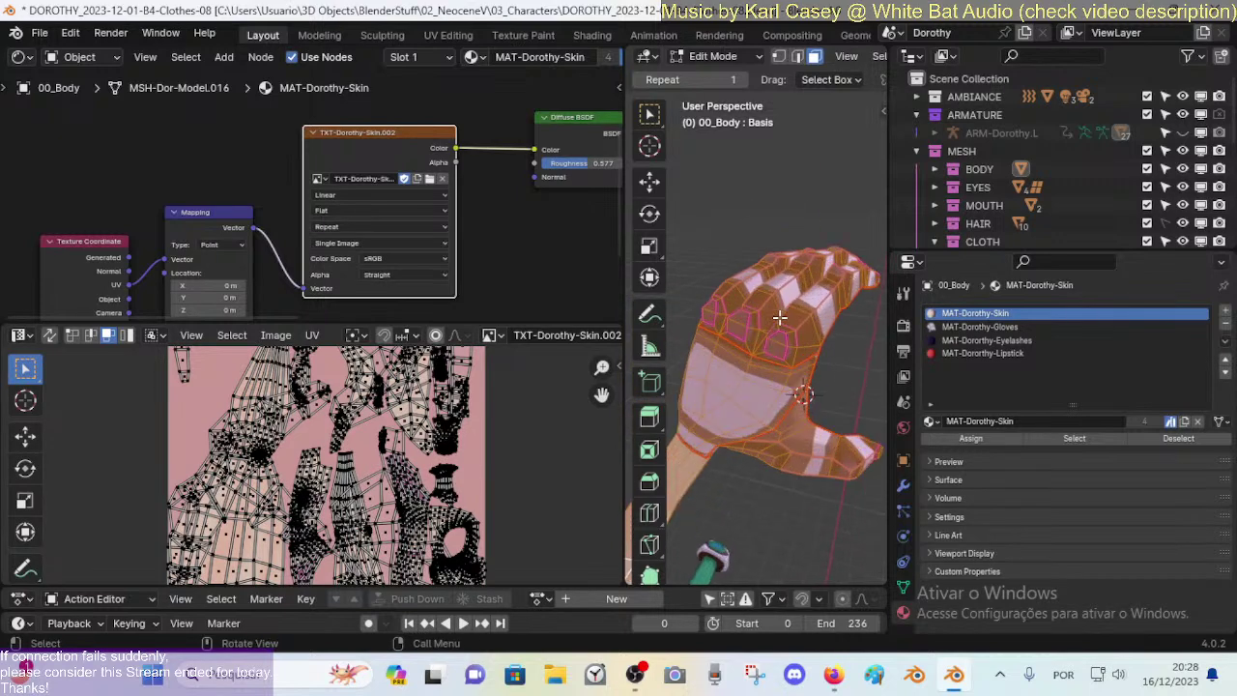
{"action": "scroll", "coordinate": [720, 374], "scroll_direction": "down", "scroll_amount": 2}
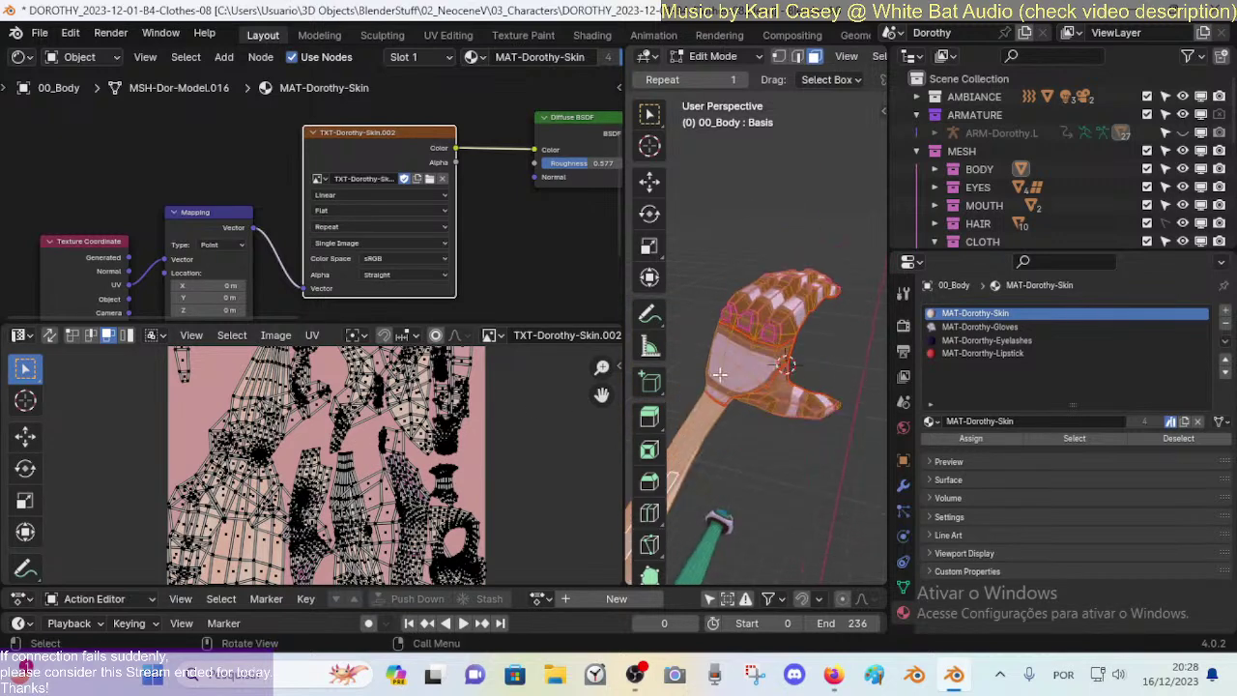
{"action": "middle_click_drag", "start_coordinate": [391, 443], "coordinate": [372, 451]}
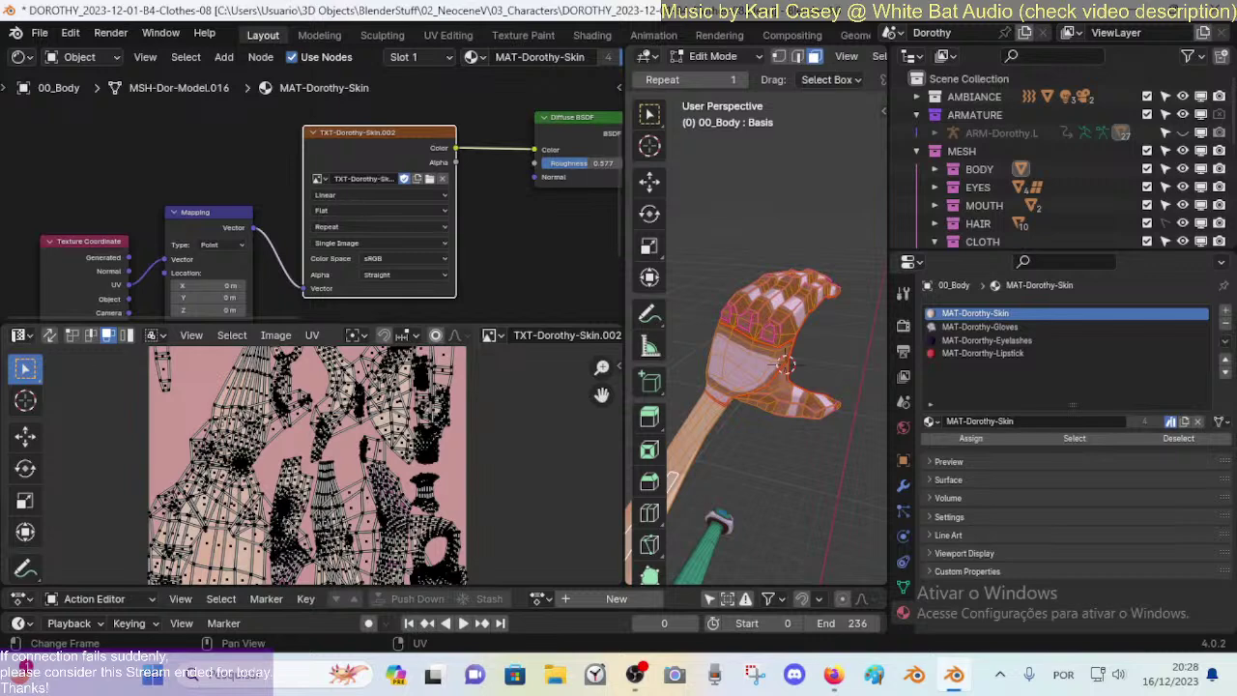
{"action": "key", "text": "shift+F10"}
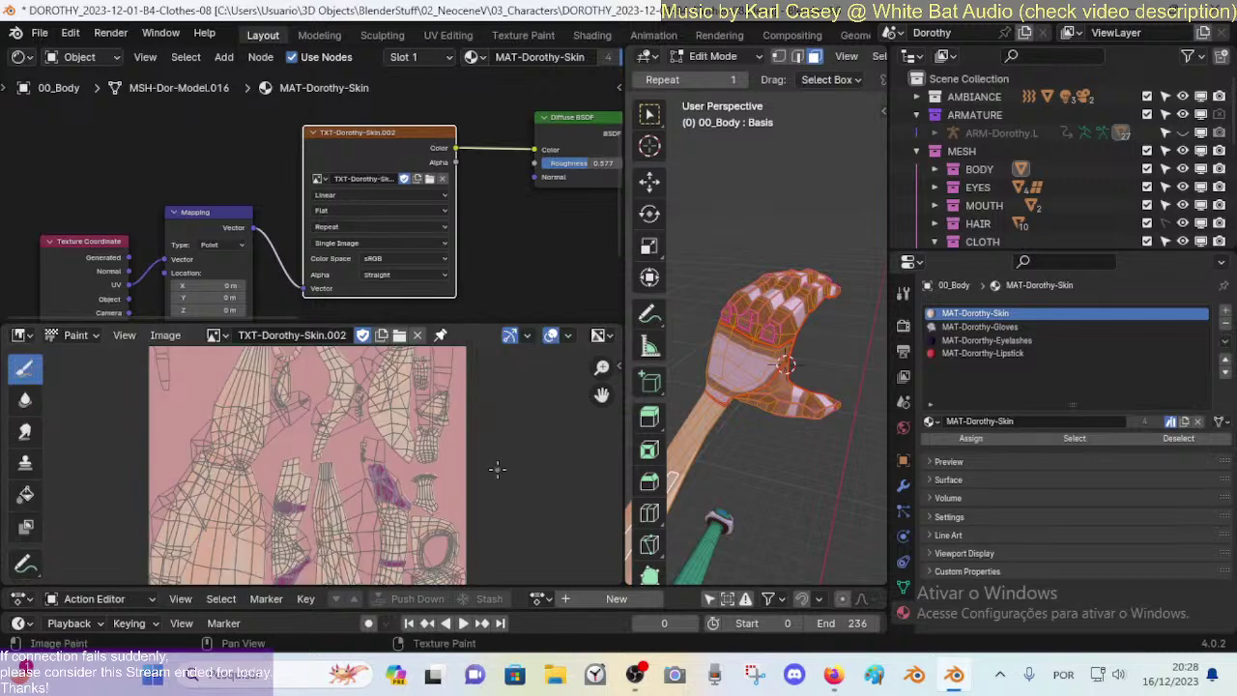
Step: Disable the MESH collection in the viewport and leave Edit Mode, keeping just the bare body on view
{"action": "middle_click_drag", "start_coordinate": [821, 384], "coordinate": [690, 323]}
{"action": "middle_click_drag", "start_coordinate": [757, 387], "coordinate": [854, 260]}
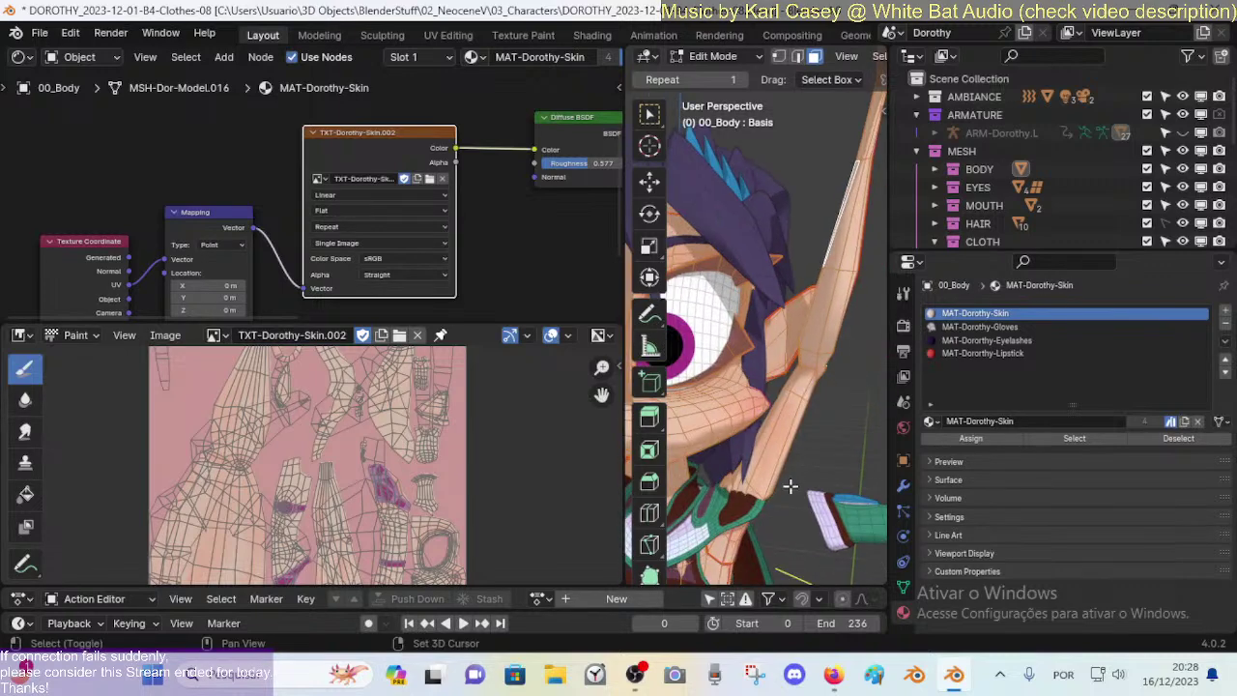
{"action": "middle_click_drag", "start_coordinate": [790, 485], "coordinate": [736, 288], "text": "shift"}
{"action": "left_click", "coordinate": [1199, 152]}
{"action": "key", "text": "ctrl+Tab"}
{"action": "key", "text": "4"}
{"action": "scroll", "coordinate": [799, 318], "scroll_direction": "up", "scroll_amount": 6}
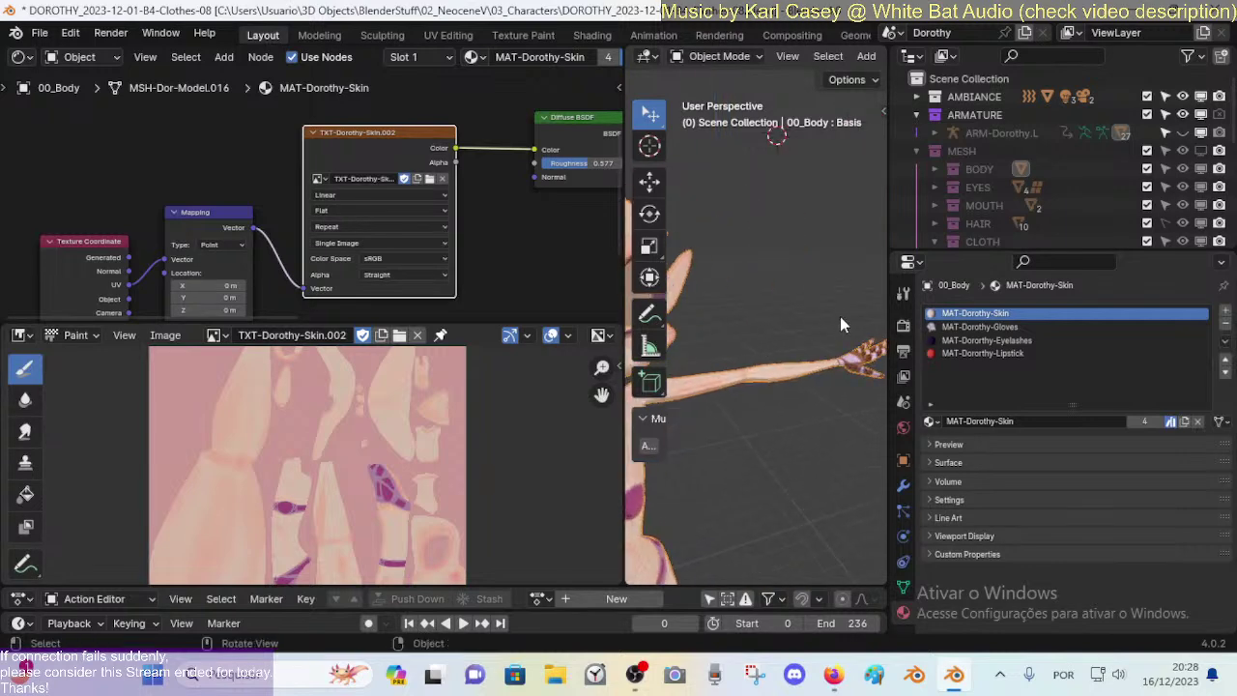
Step: Return the body to Edit Mode and examine the gloved hand alongside the UV layout on the skin texture
{"action": "middle_click_drag", "start_coordinate": [840, 316], "coordinate": [757, 396]}
{"action": "key", "text": "Tab"}
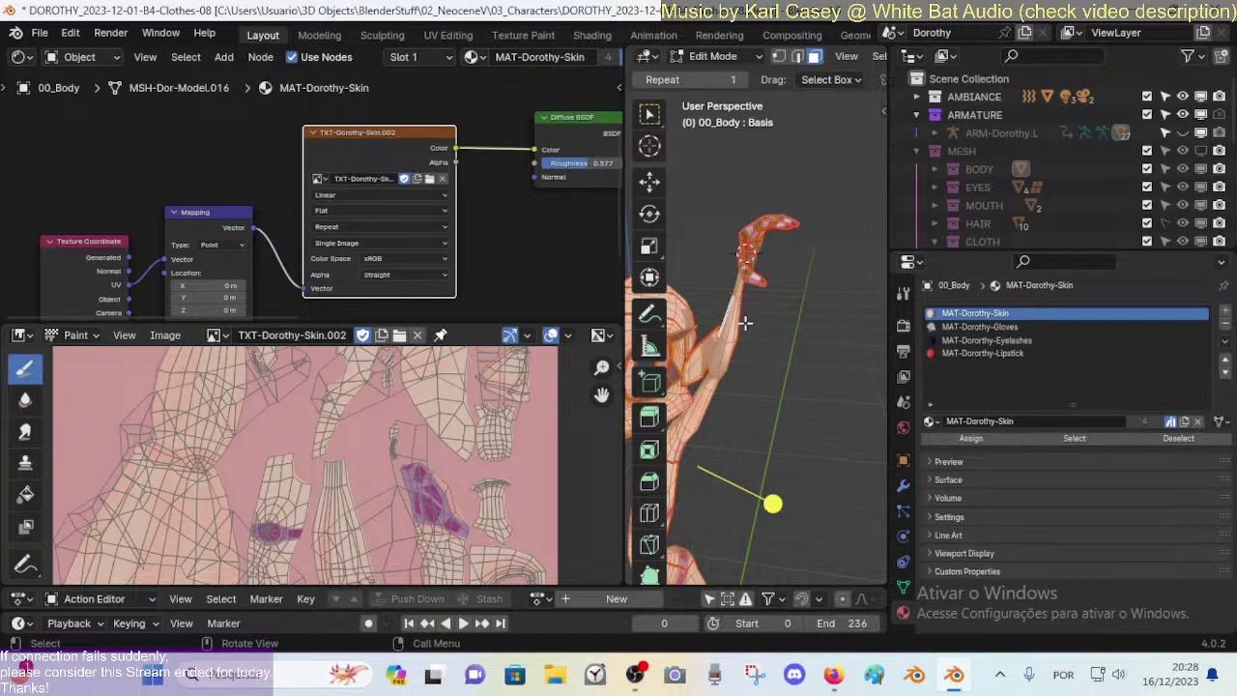
{"action": "middle_click_drag", "start_coordinate": [745, 324], "coordinate": [818, 287]}
{"action": "scroll", "coordinate": [776, 334], "scroll_direction": "up", "scroll_amount": 4}
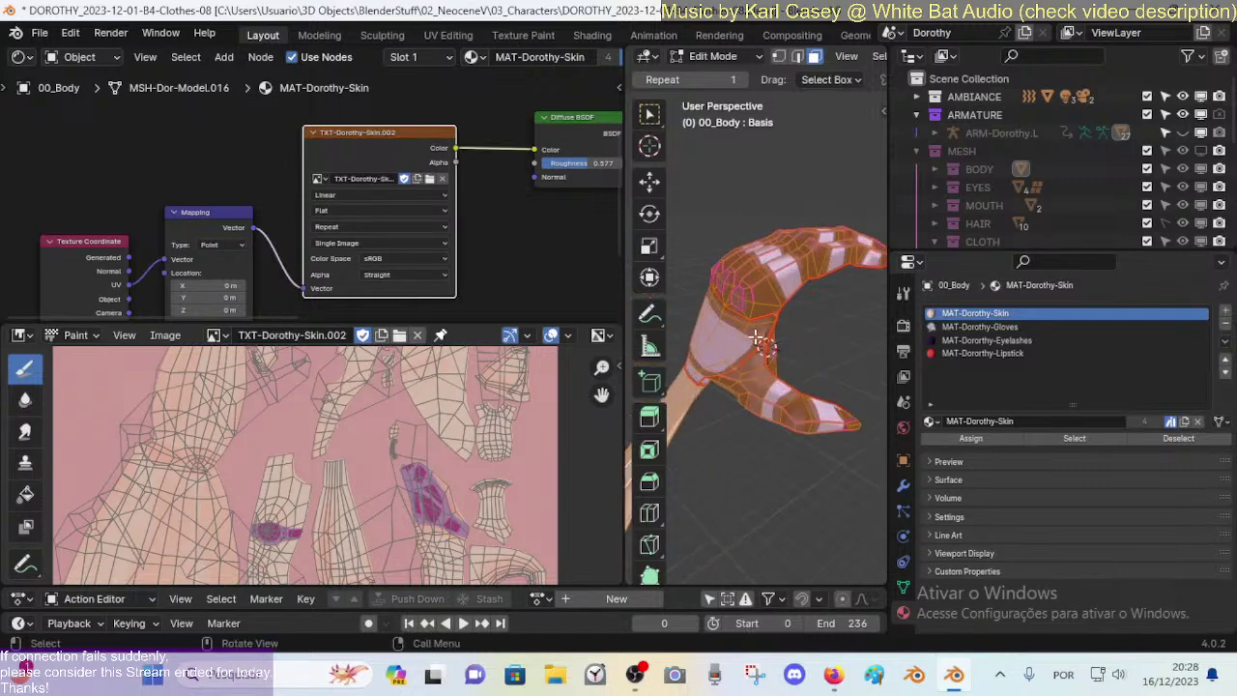
{"action": "middle_click_drag", "start_coordinate": [761, 340], "coordinate": [701, 280]}
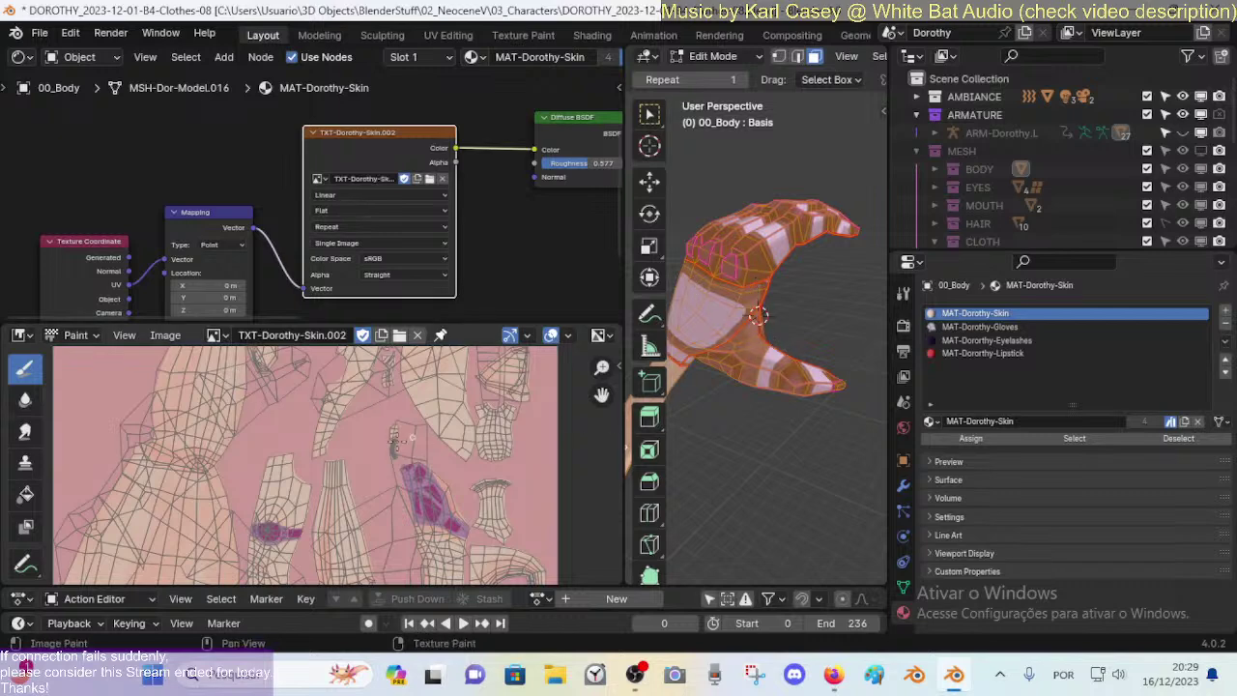
{"action": "scroll", "coordinate": [389, 445], "scroll_direction": "down", "scroll_amount": 3}
{"action": "left_click_drag", "start_coordinate": [397, 429], "coordinate": [398, 431]}
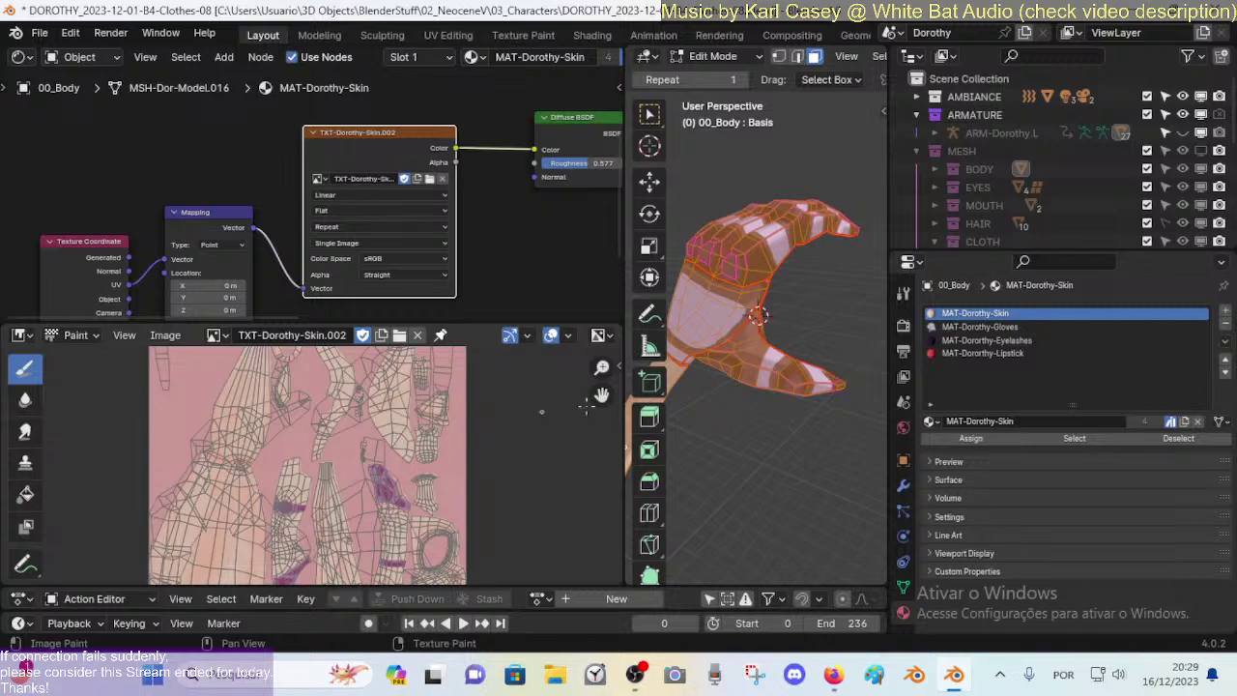
Step: Leave Edit Mode and examine the body's arm, face and mouth area
{"action": "key", "text": "Tab"}
{"action": "middle_click_drag", "start_coordinate": [727, 385], "coordinate": [815, 328]}
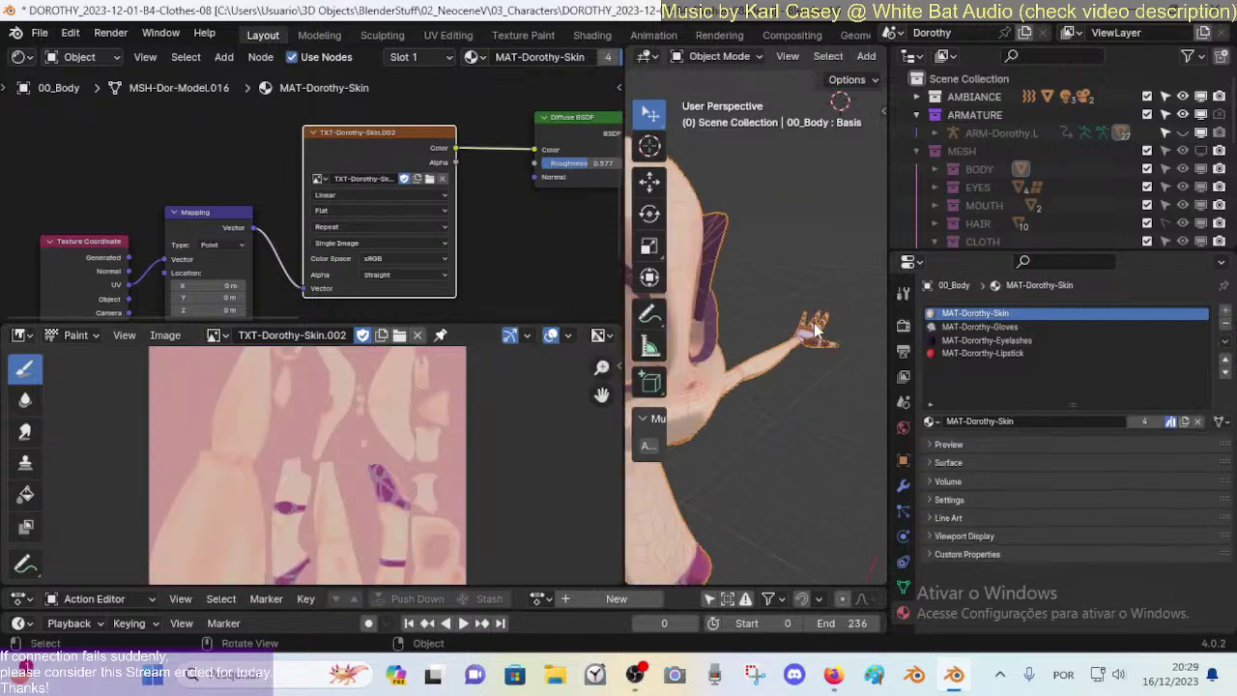
{"action": "scroll", "coordinate": [802, 362], "scroll_direction": "down", "scroll_amount": 5}
{"action": "scroll", "coordinate": [734, 405], "scroll_direction": "up", "scroll_amount": 6}
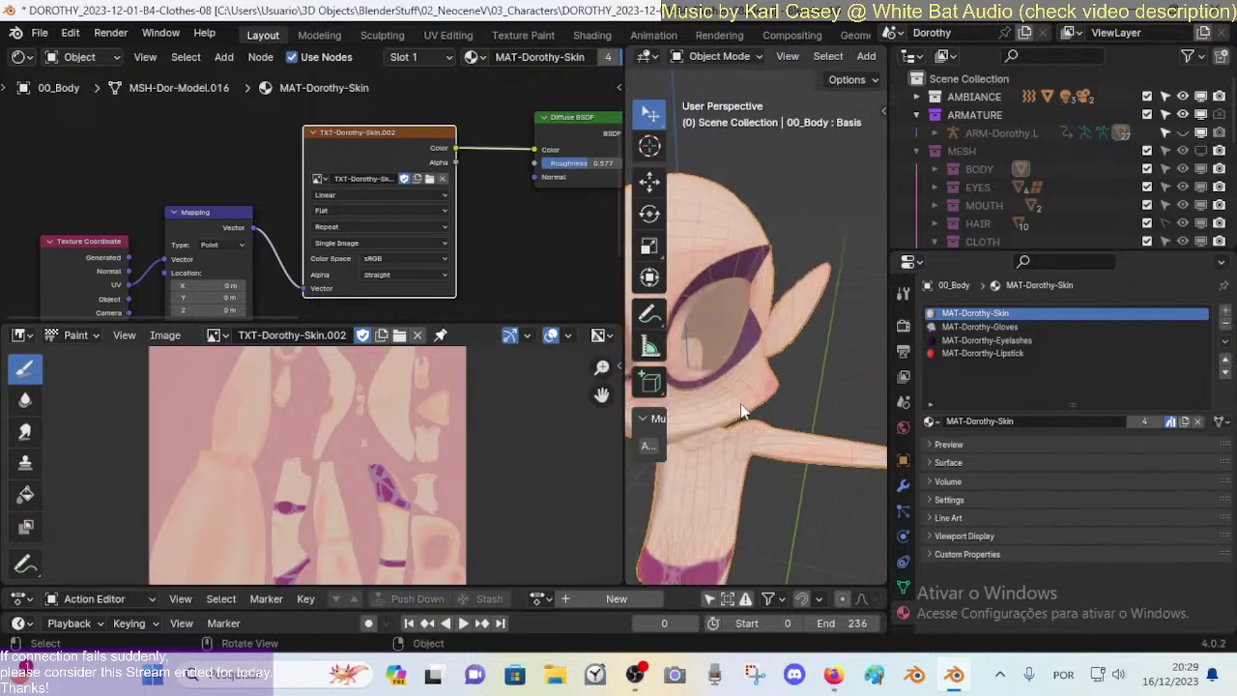
{"action": "scroll", "coordinate": [741, 403], "scroll_direction": "up", "scroll_amount": 3}
{"action": "middle_click_drag", "start_coordinate": [740, 403], "coordinate": [754, 338]}
{"action": "scroll", "coordinate": [763, 386], "scroll_direction": "down", "scroll_amount": 4}
{"action": "scroll", "coordinate": [741, 378], "scroll_direction": "up", "scroll_amount": 5}
Step: Select the linked mouth faces in Edit Mode and locate their UV island on the skin texture
{"action": "key", "text": "Tab"}
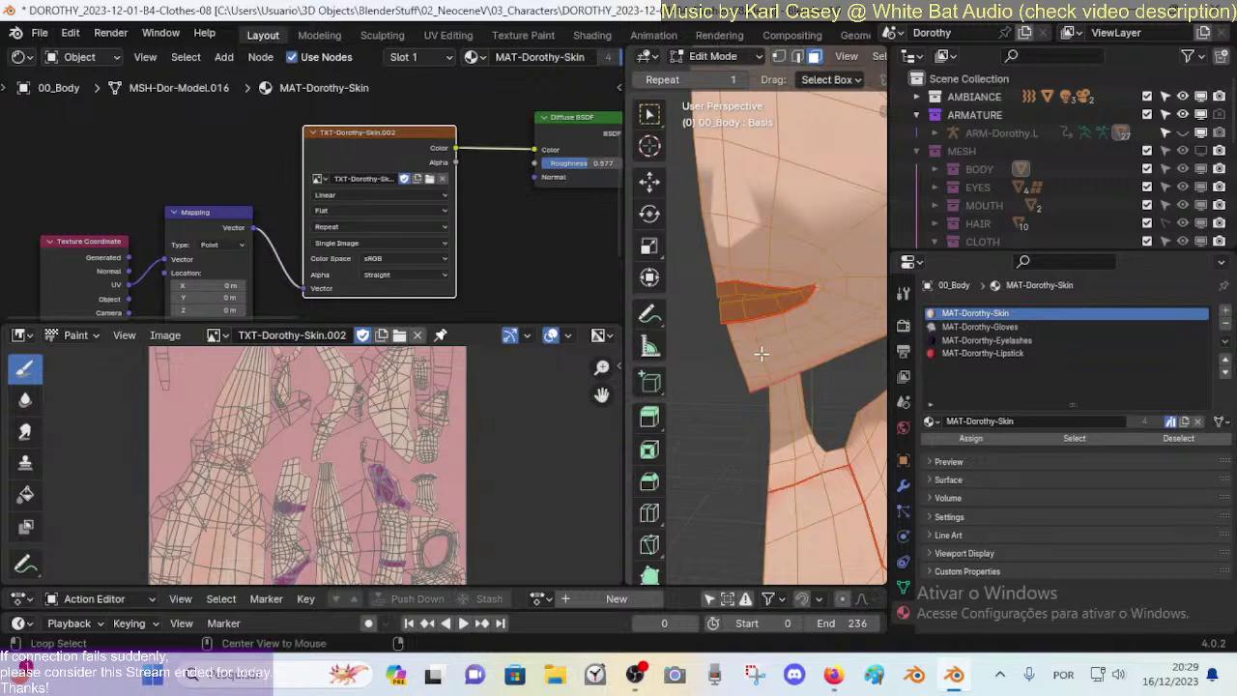
{"action": "left_click", "coordinate": [758, 340]}
{"action": "key", "text": "l"}
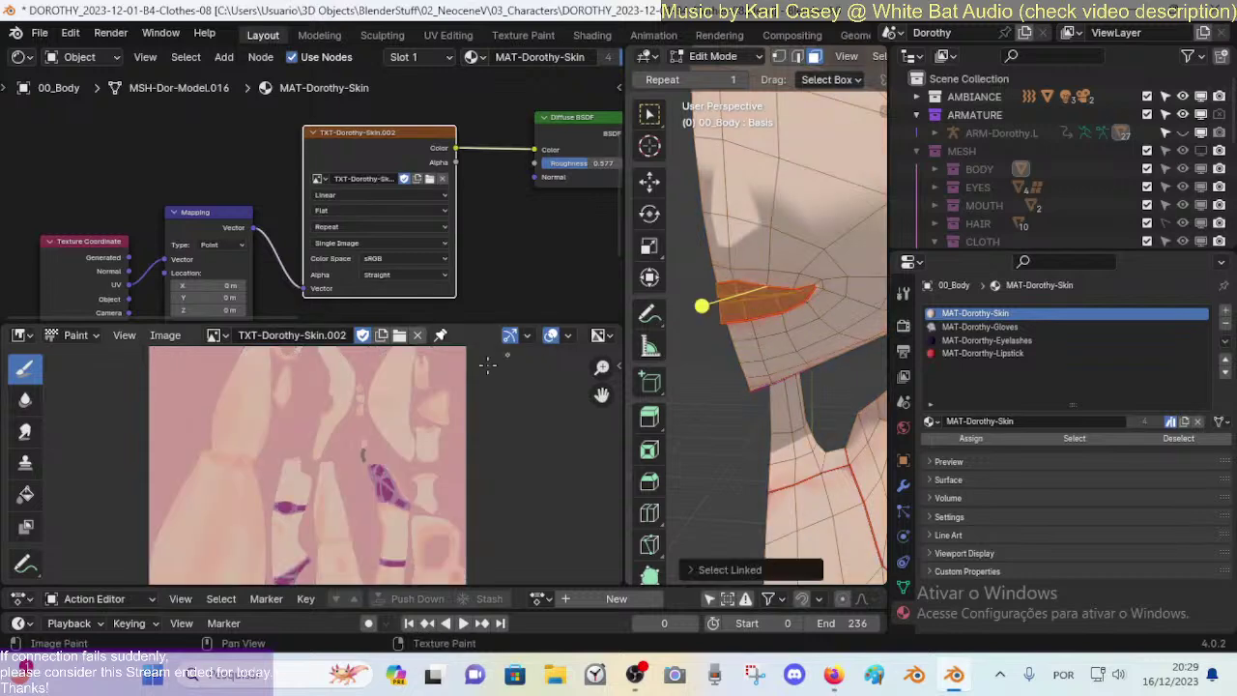
{"action": "scroll", "coordinate": [525, 404], "scroll_direction": "up", "scroll_amount": 1}
{"action": "scroll", "coordinate": [525, 404], "scroll_direction": "up", "scroll_amount": 2}
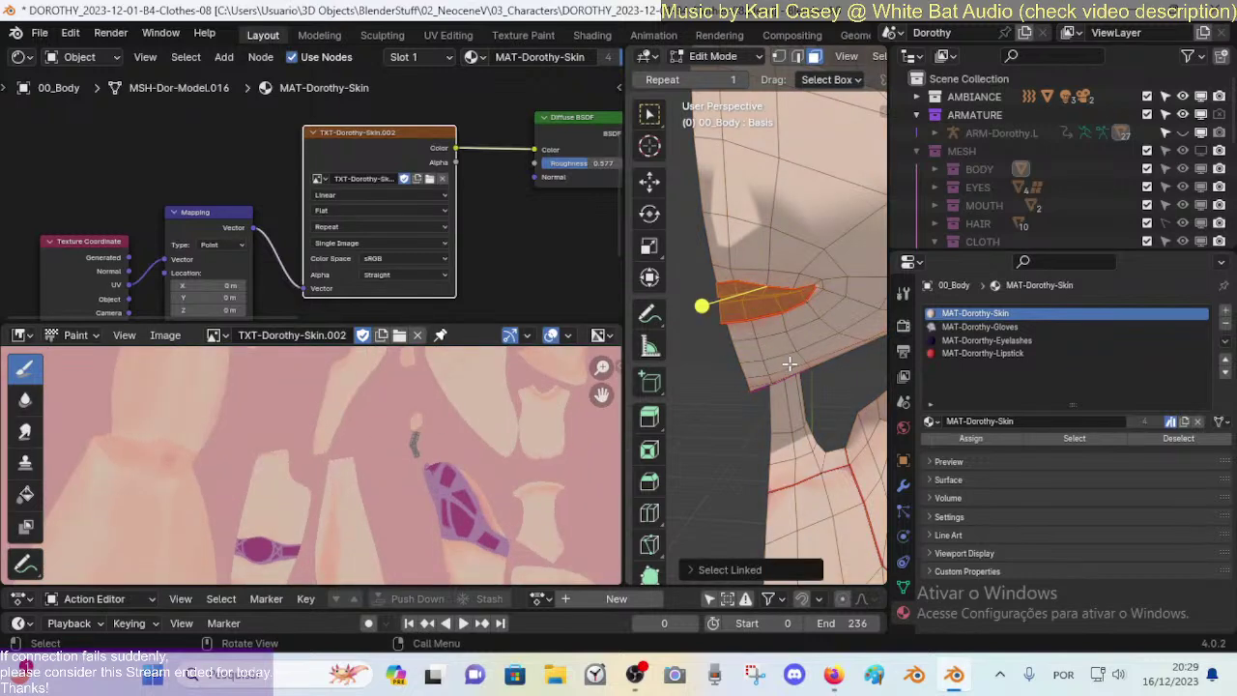
Step: Reselect the linked mouth faces with Select Linked delimited by Seam
{"action": "left_click", "coordinate": [801, 288]}
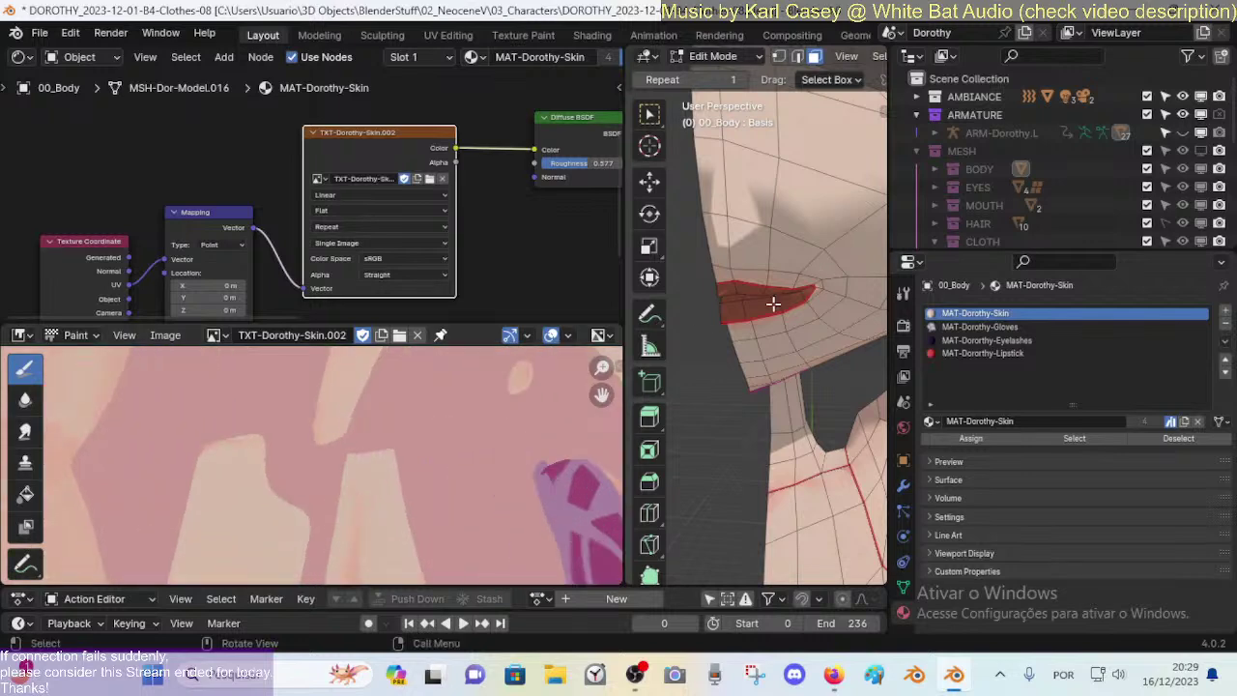
{"action": "key", "text": "l"}
{"action": "left_click", "coordinate": [744, 570]}
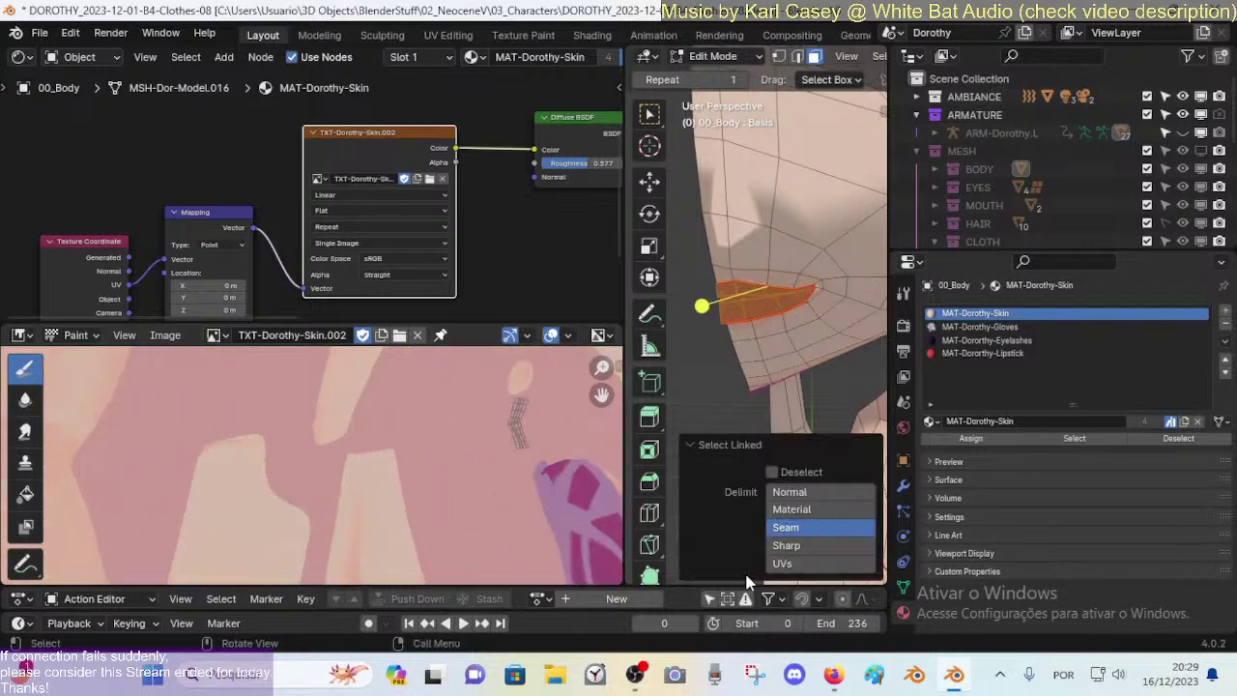
{"action": "left_click", "coordinate": [785, 527]}
{"action": "scroll", "coordinate": [753, 319], "scroll_direction": "up", "scroll_amount": 3}
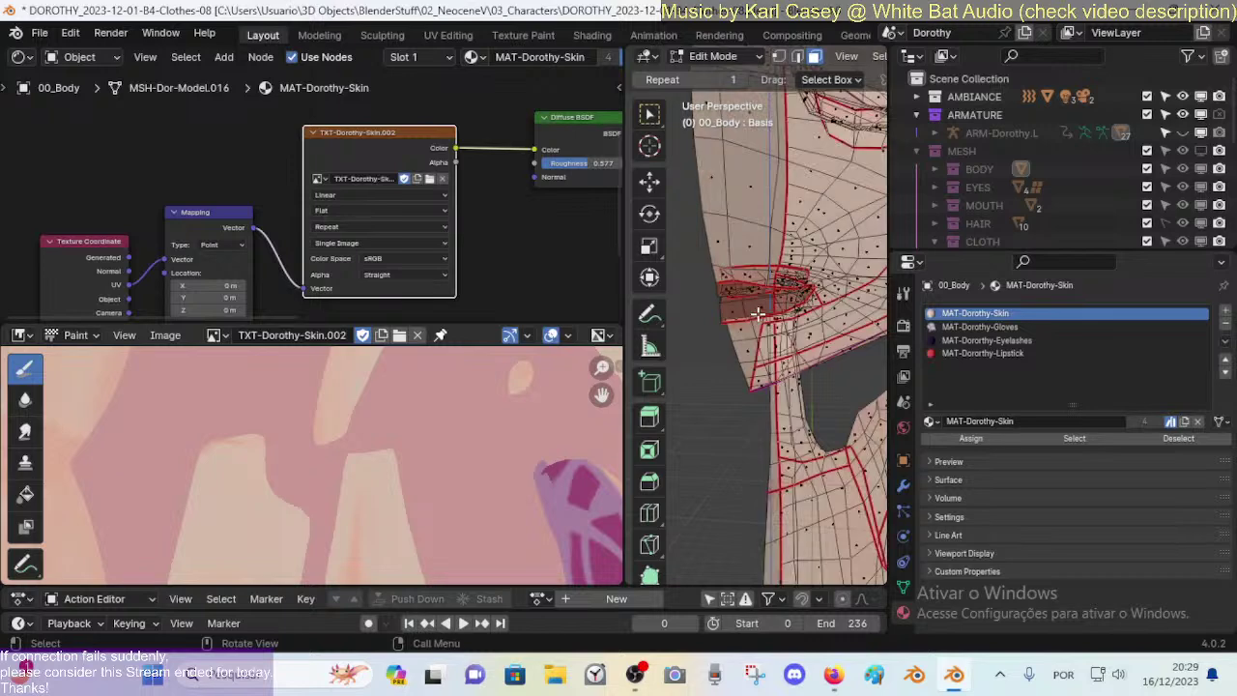
Step: Turn off X-ray and select the seam-bounded mouth faces again, viewing them from several sides
{"action": "middle_click_drag", "start_coordinate": [753, 319], "coordinate": [709, 358]}
{"action": "key", "text": "alt+z"}
{"action": "key", "text": "l"}
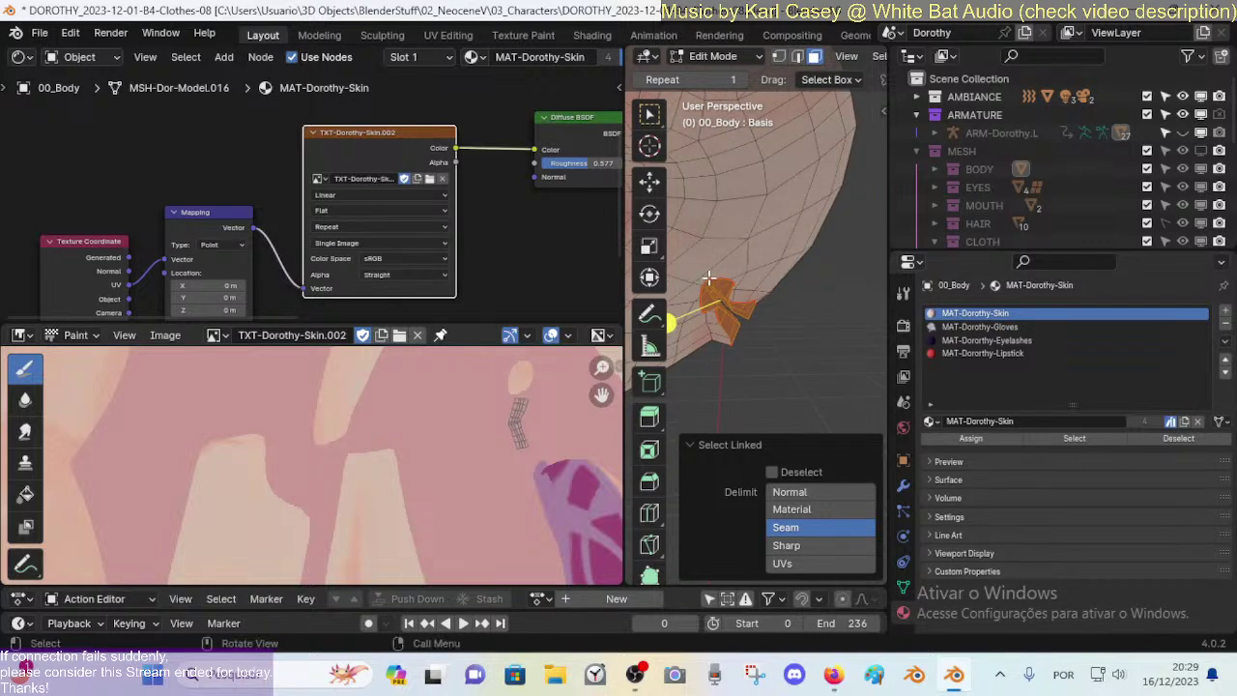
{"action": "middle_click_drag", "start_coordinate": [713, 276], "coordinate": [694, 309]}
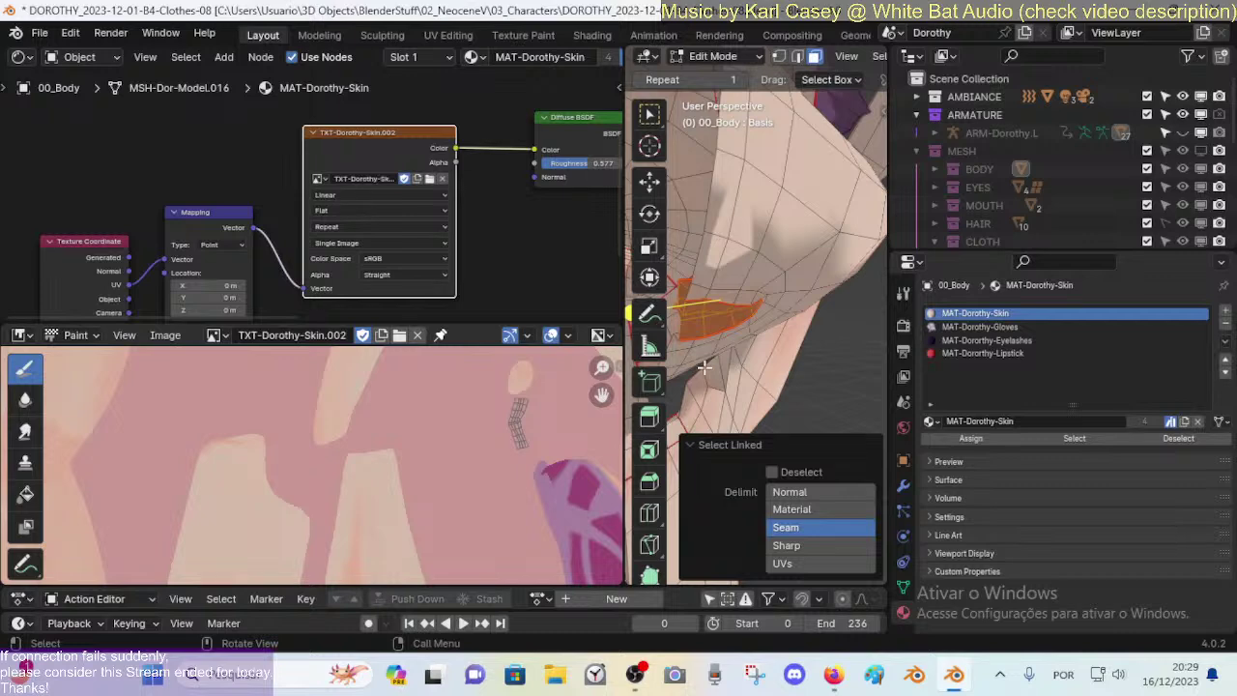
Step: Examine the mouth's UV island and its surroundings on the skin texture
{"action": "middle_click_drag", "start_coordinate": [718, 387], "coordinate": [733, 355]}
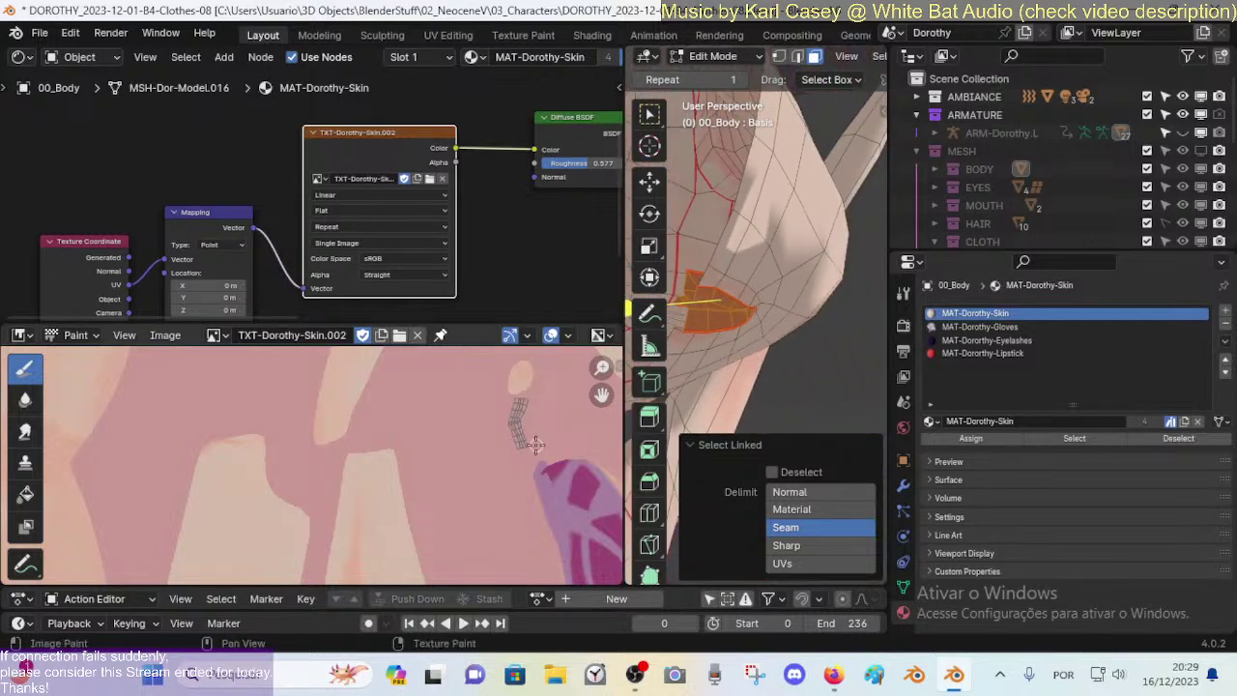
{"action": "scroll", "coordinate": [469, 440], "scroll_direction": "up", "scroll_amount": 3}
{"action": "scroll", "coordinate": [509, 428], "scroll_direction": "down", "scroll_amount": 3}
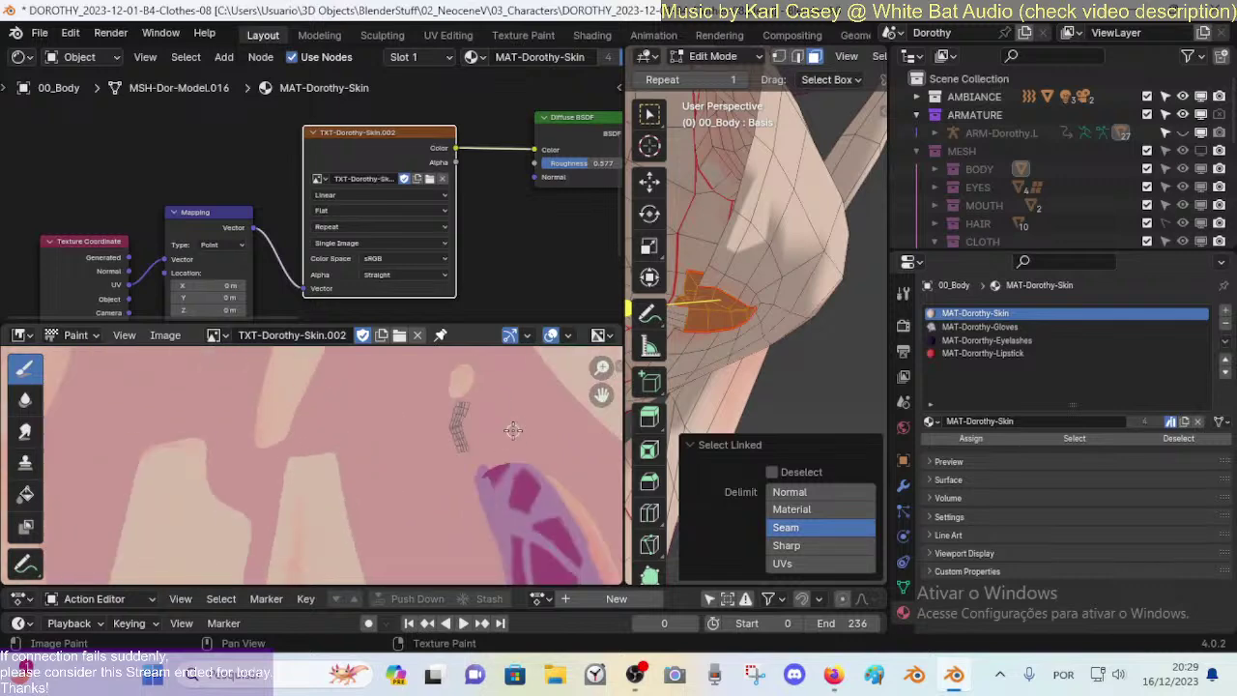
{"action": "scroll", "coordinate": [522, 431], "scroll_direction": "up", "scroll_amount": 3}
{"action": "scroll", "coordinate": [522, 431], "scroll_direction": "up", "scroll_amount": 4}
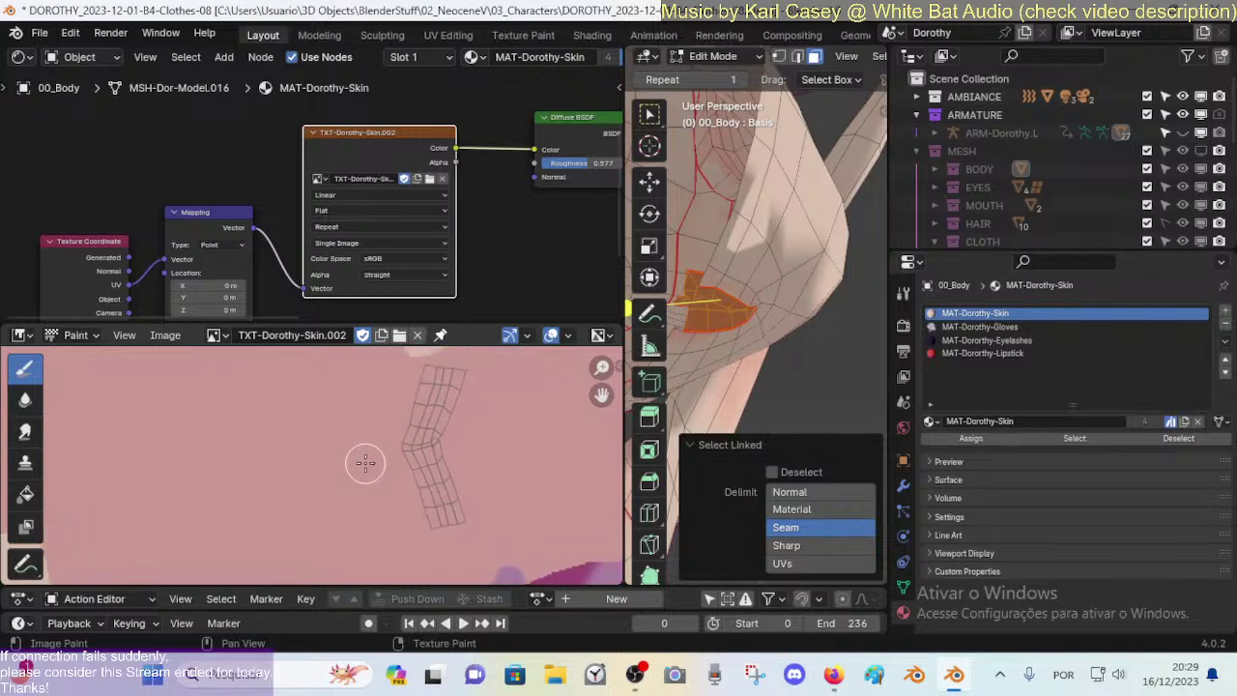
{"action": "scroll", "coordinate": [367, 454], "scroll_direction": "down", "scroll_amount": 4}
{"action": "scroll", "coordinate": [371, 455], "scroll_direction": "up", "scroll_amount": 2}
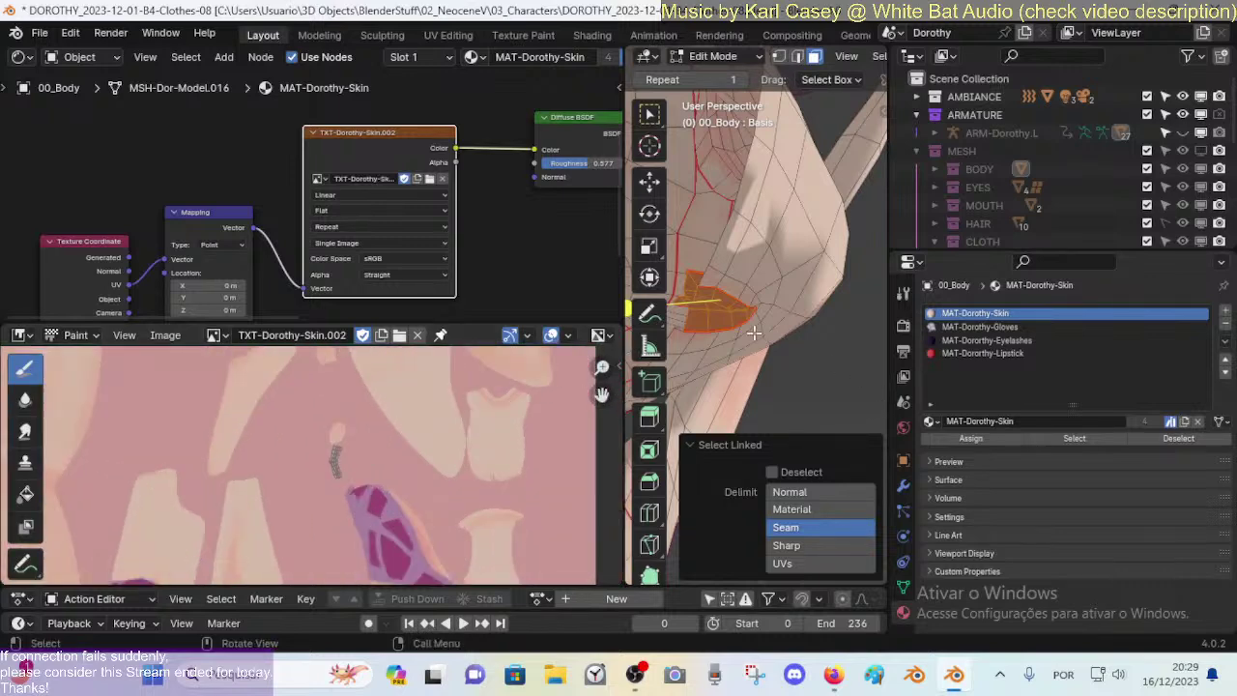
Step: Activate the lipstick material slot and examine its shader nodes
{"action": "left_click", "coordinate": [976, 353]}
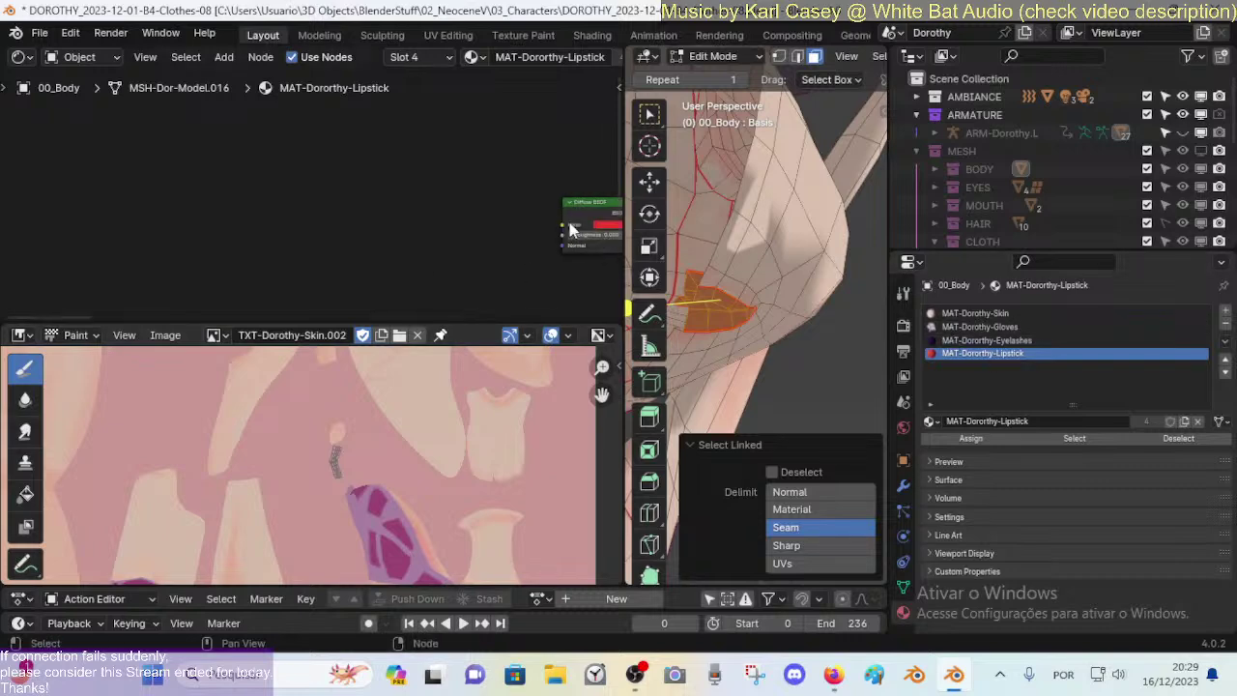
{"action": "middle_click_drag", "start_coordinate": [572, 221], "coordinate": [348, 230]}
{"action": "scroll", "coordinate": [350, 232], "scroll_direction": "up", "scroll_amount": 5}
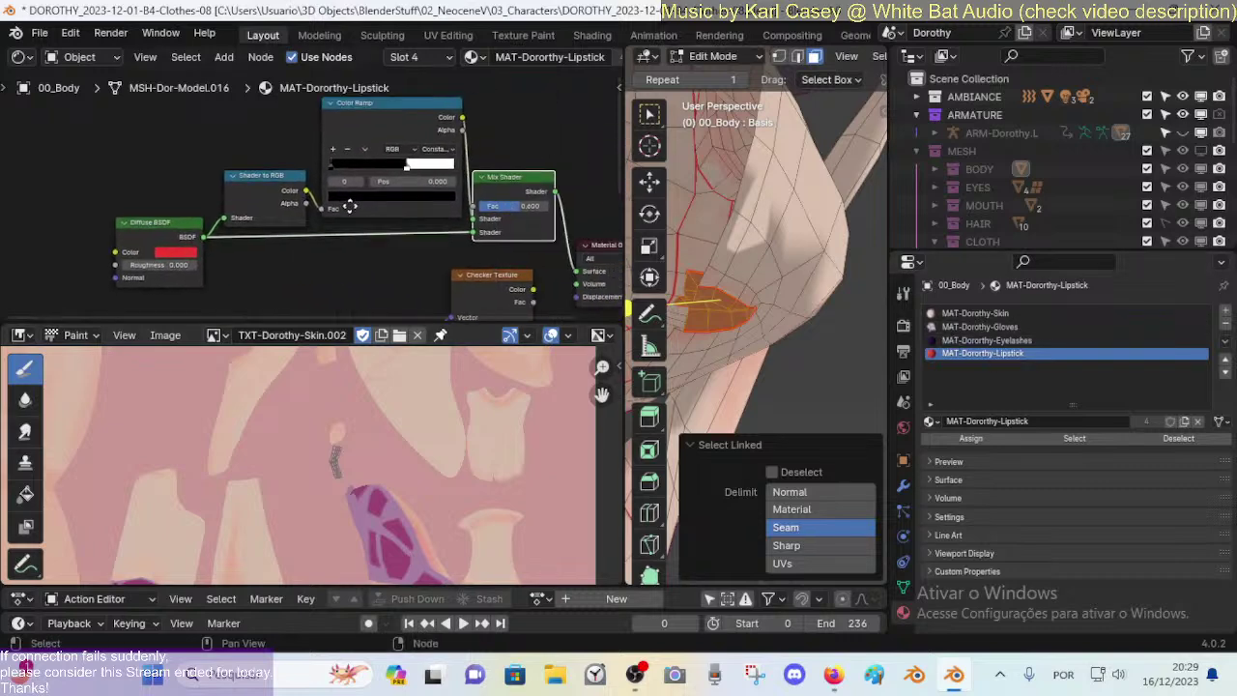
{"action": "scroll", "coordinate": [354, 230], "scroll_direction": "down", "scroll_amount": 4}
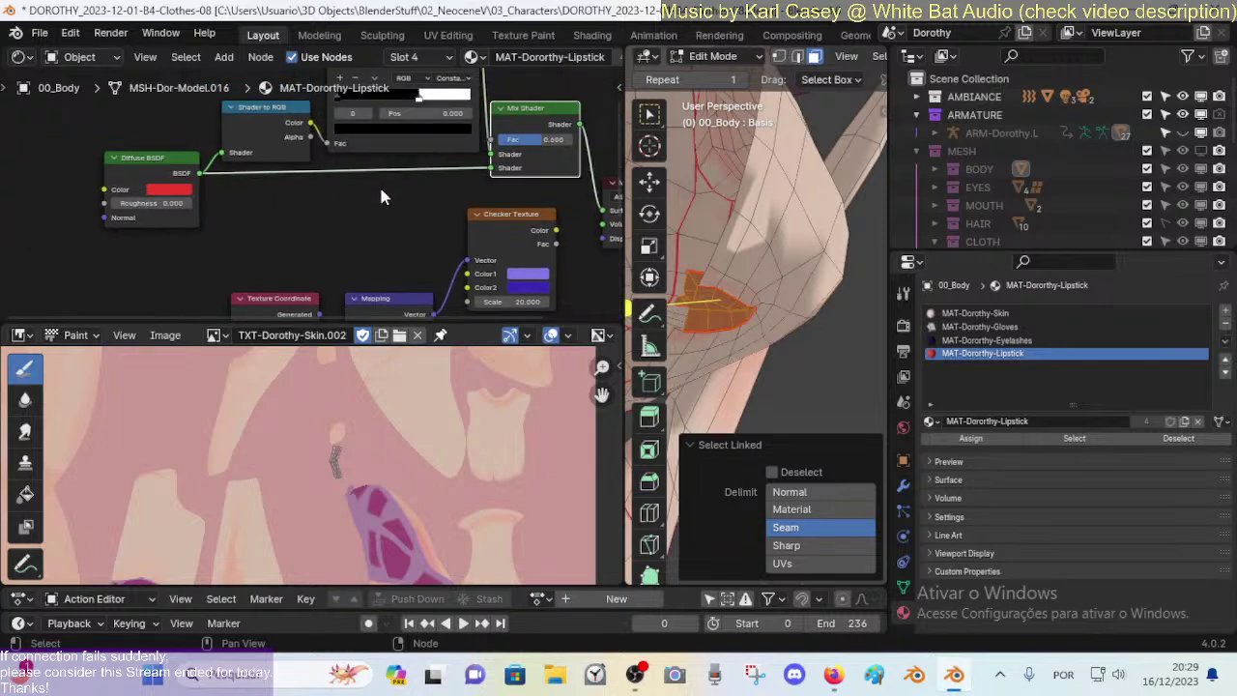
{"action": "scroll", "coordinate": [358, 184], "scroll_direction": "down", "scroll_amount": 2, "text": "shift"}
{"action": "mouse_move", "coordinate": [274, 196]}
{"action": "middle_mouse_down"}
{"action": "mouse_move", "coordinate": [338, 220]}
{"action": "mouse_move", "coordinate": [291, 199]}
{"action": "middle_mouse_up"}
{"action": "scroll", "coordinate": [292, 198], "scroll_direction": "down", "scroll_amount": 2}
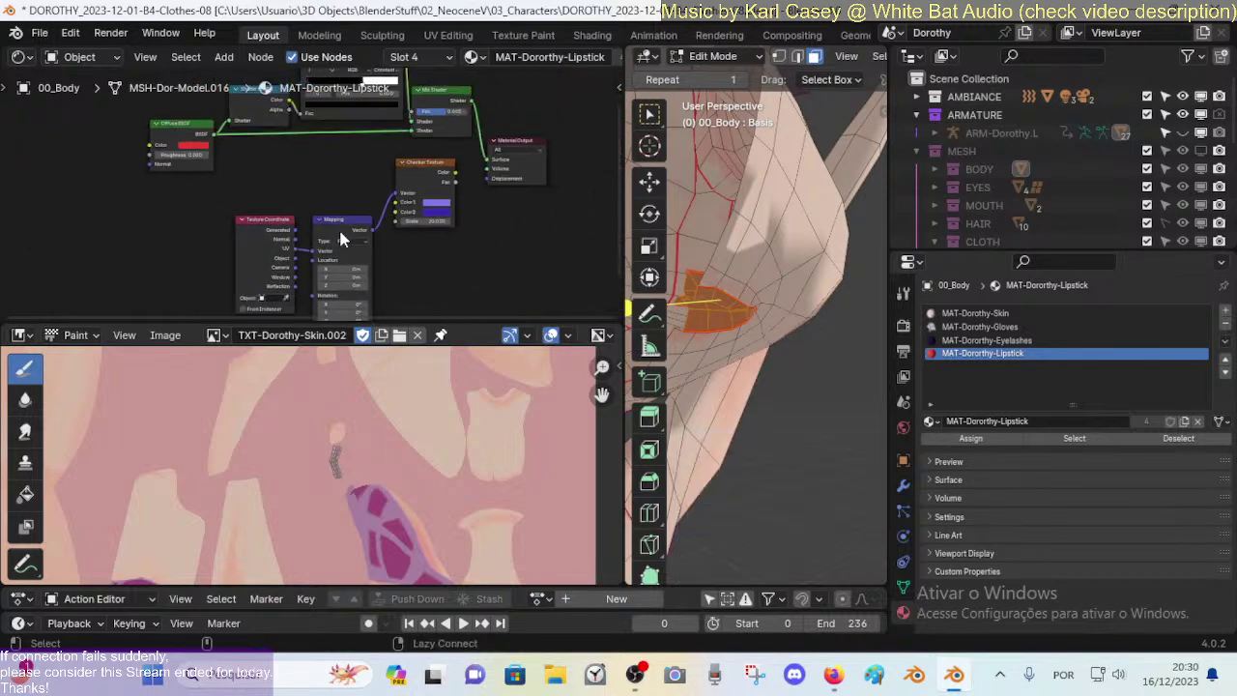
{"action": "left_click_drag", "start_coordinate": [225, 279], "coordinate": [359, 236]}
{"action": "middle_click_drag", "start_coordinate": [159, 118], "coordinate": [370, 214]}
Step: Add an Image Texture node ahead of the Diffuse BSDF in the lipstick material
{"action": "key", "text": "shift+a"}
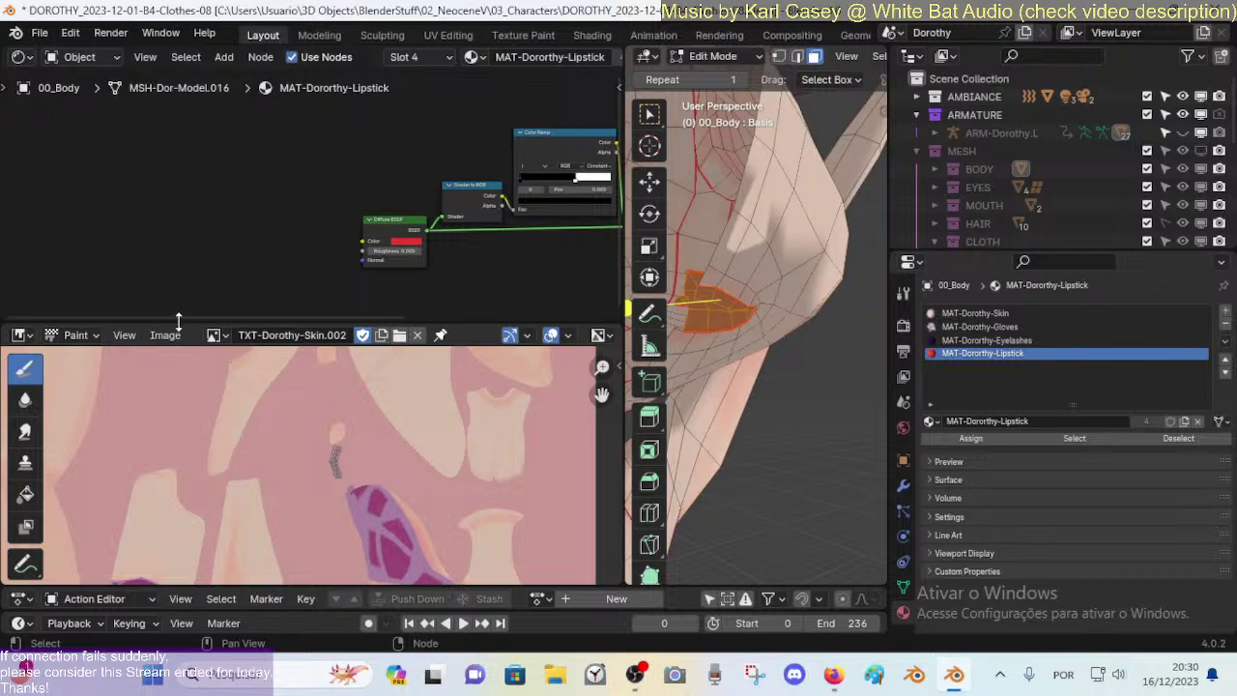
{"action": "scroll", "coordinate": [329, 443], "scroll_direction": "up", "scroll_amount": 3}
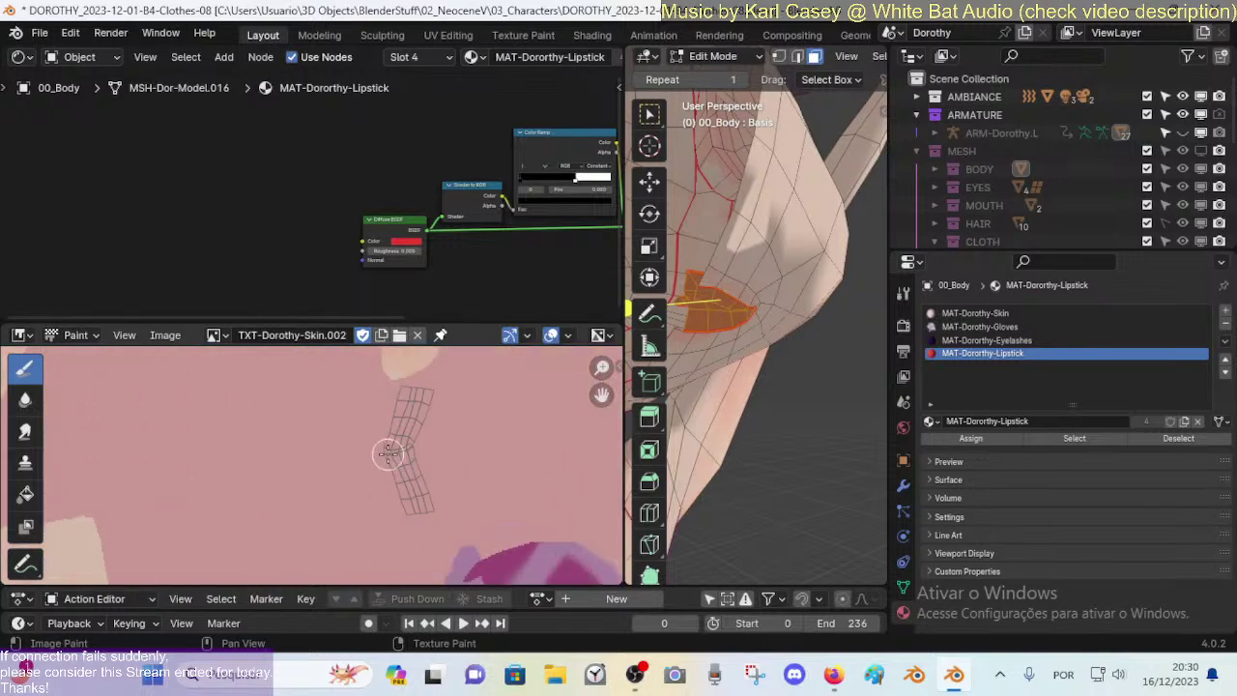
{"action": "scroll", "coordinate": [392, 450], "scroll_direction": "down", "scroll_amount": 1}
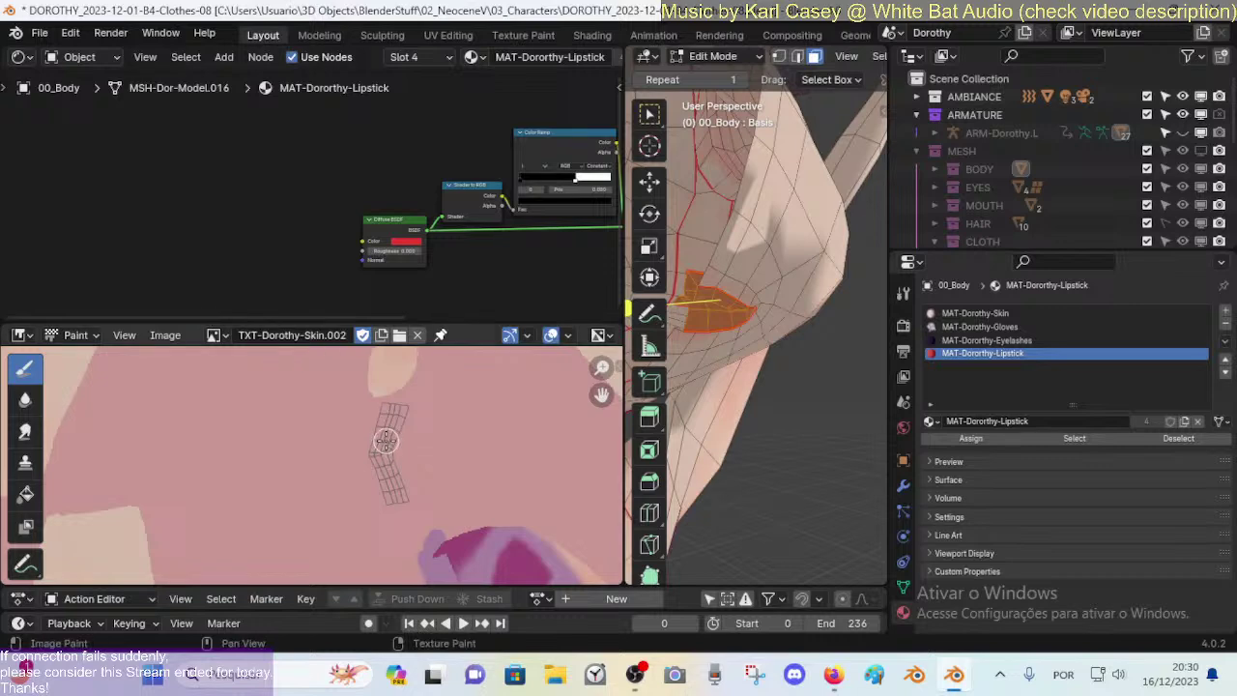
{"action": "scroll", "coordinate": [197, 220], "scroll_direction": "down", "scroll_amount": 1}
{"action": "key", "text": "shift+a"}
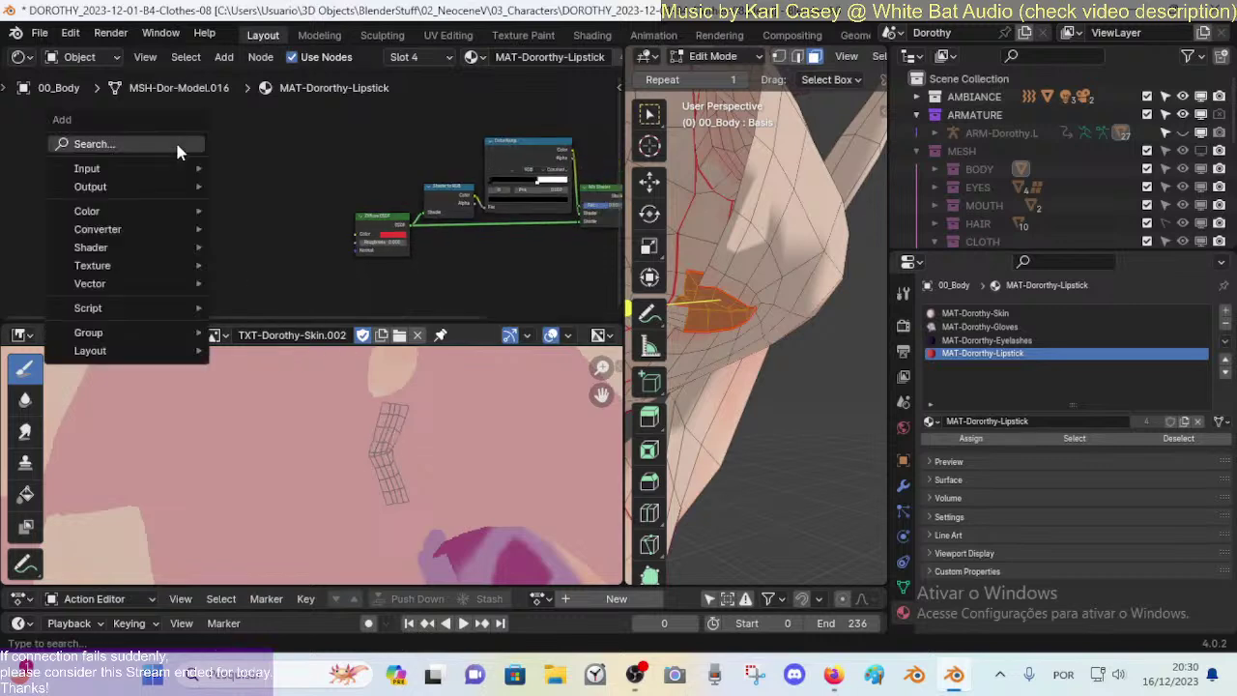
{"action": "mouse_move", "coordinate": [132, 162]}
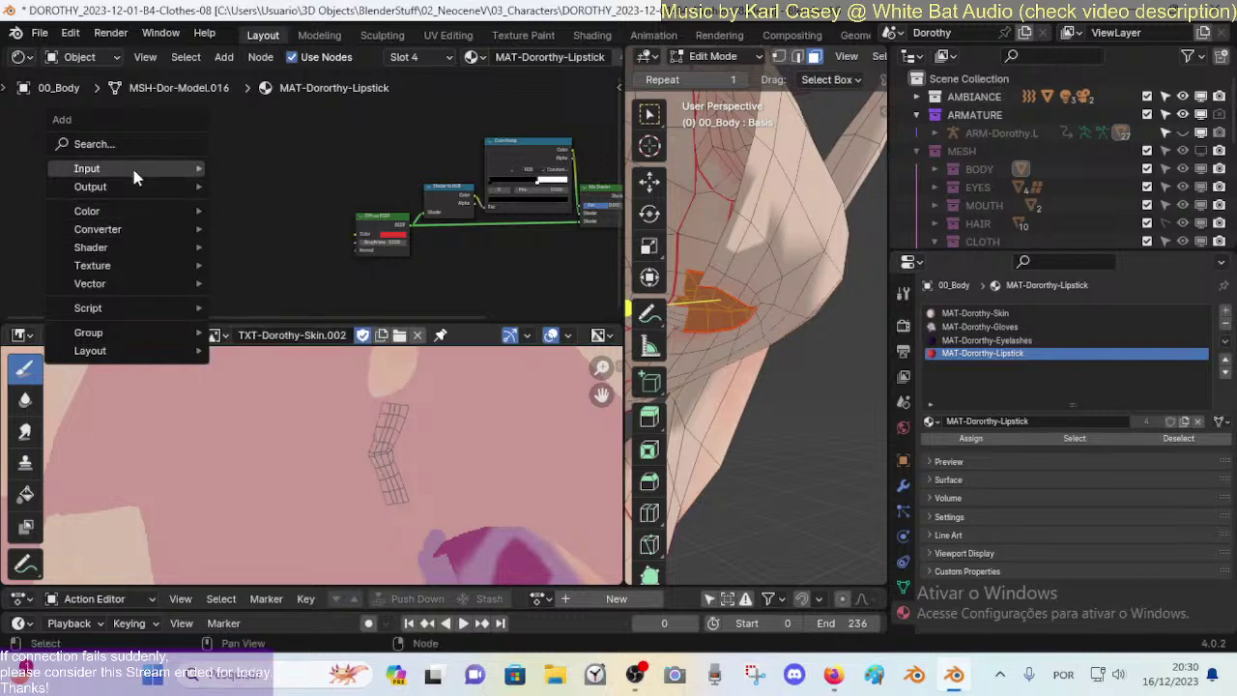
{"action": "mouse_move", "coordinate": [139, 266]}
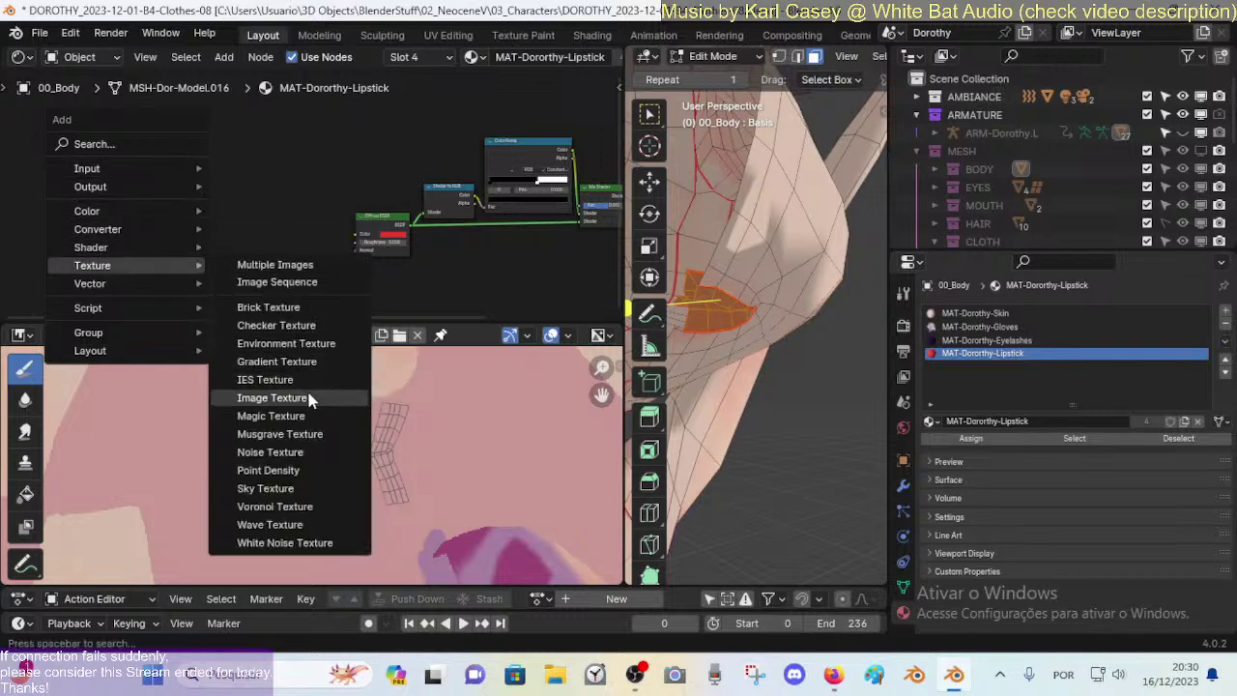
{"action": "left_click", "coordinate": [256, 397]}
{"action": "left_click", "coordinate": [189, 177]}
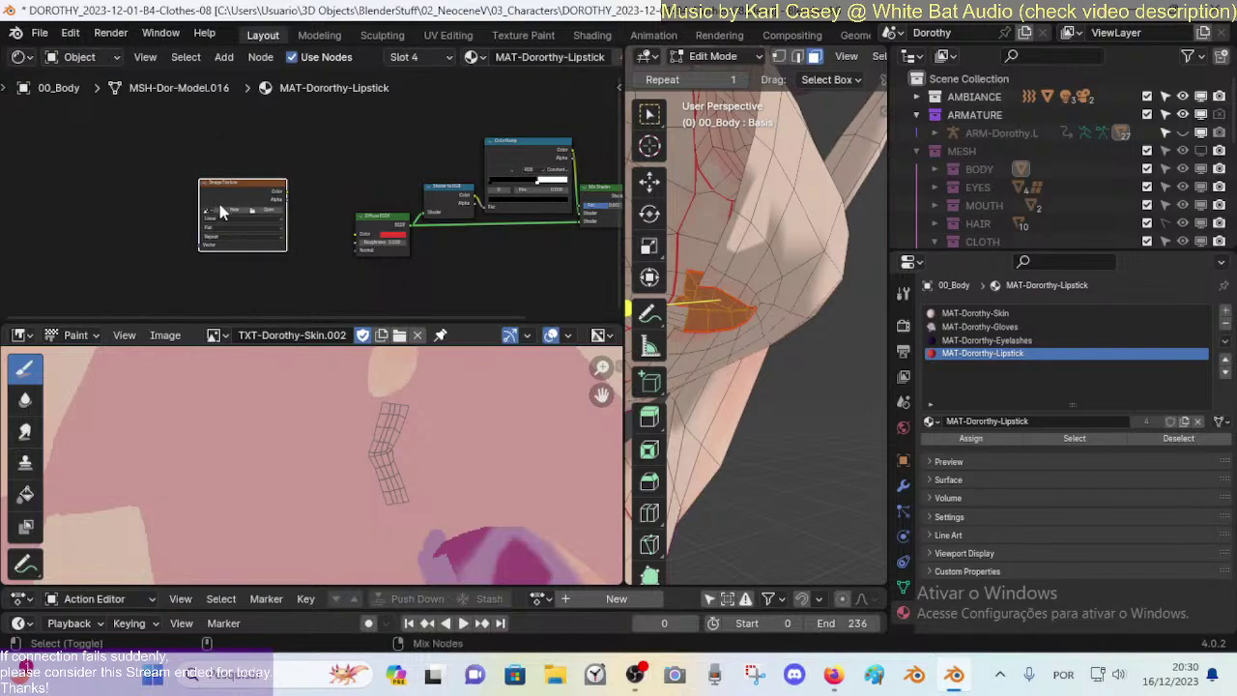
Step: Add connected Texture Coordinate and Mapping nodes to the new Image Texture node
{"action": "key", "text": "ctrl+shift+t"}
{"action": "key", "text": "Escape"}
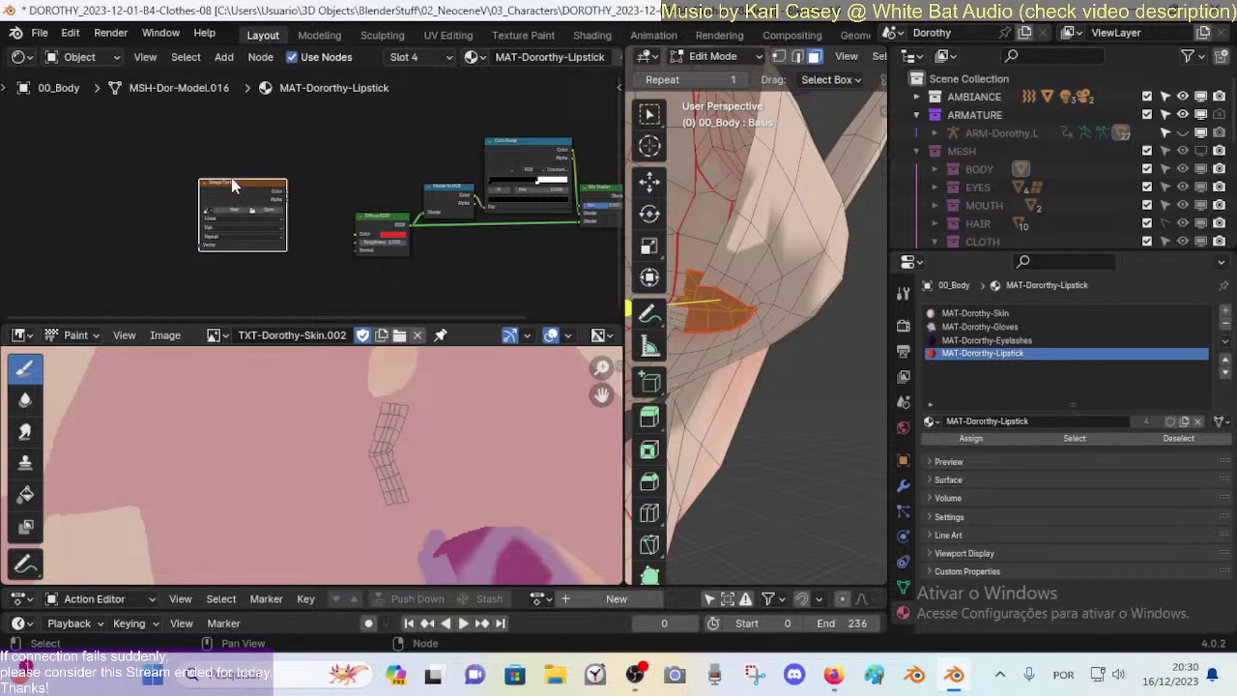
{"action": "key", "text": "ctrl+t"}
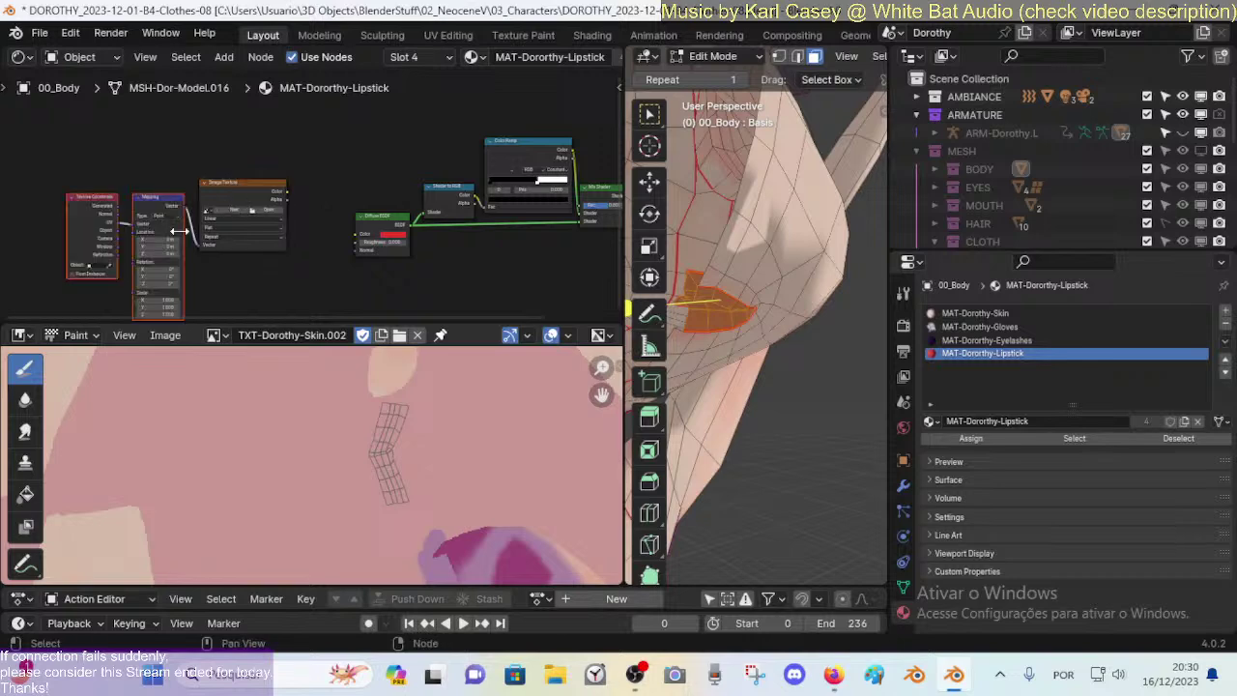
{"action": "scroll", "coordinate": [256, 232], "scroll_direction": "up", "scroll_amount": 3}
{"action": "middle_click_drag", "start_coordinate": [261, 235], "coordinate": [336, 203]}
{"action": "scroll", "coordinate": [231, 230], "scroll_direction": "up", "scroll_amount": 5}
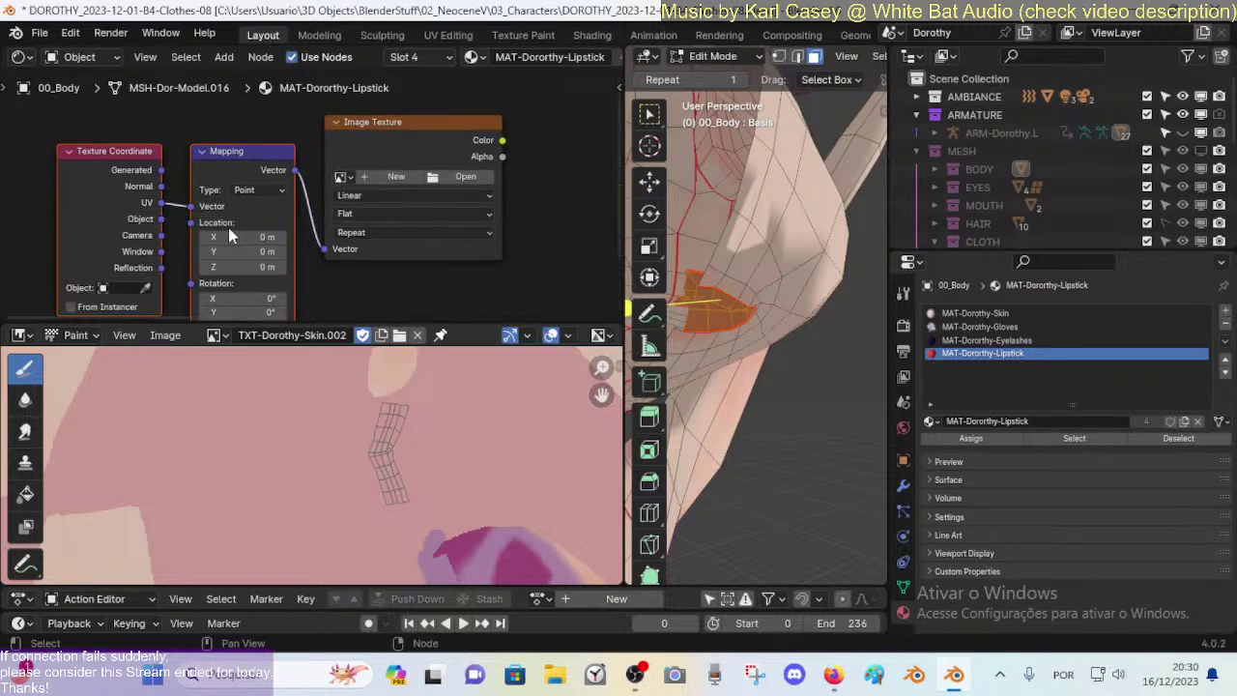
{"action": "left_click", "coordinate": [249, 190]}
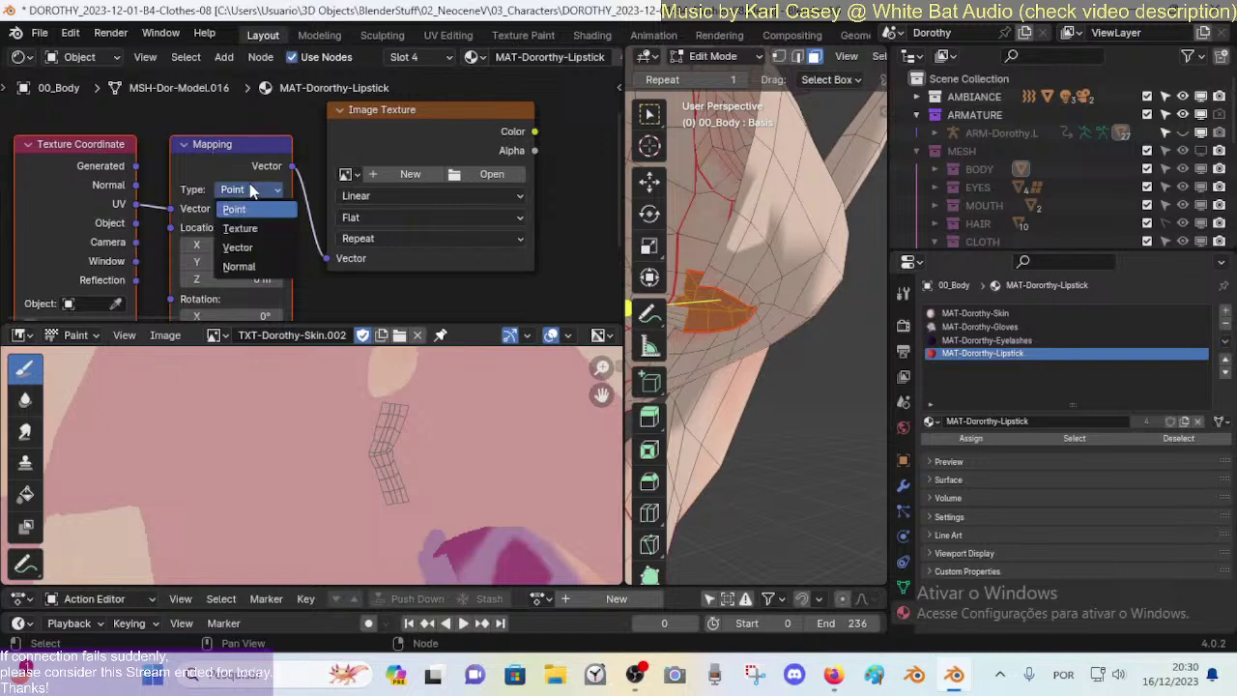
Step: Load TXT-Dorothy-Skin.002 into the lipstick's Image Texture node, widen it and arrange it beside the Diffuse BSDF
{"action": "middle_click_drag", "start_coordinate": [402, 228], "coordinate": [192, 198]}
{"action": "scroll", "coordinate": [173, 165], "scroll_direction": "down", "scroll_amount": 1}
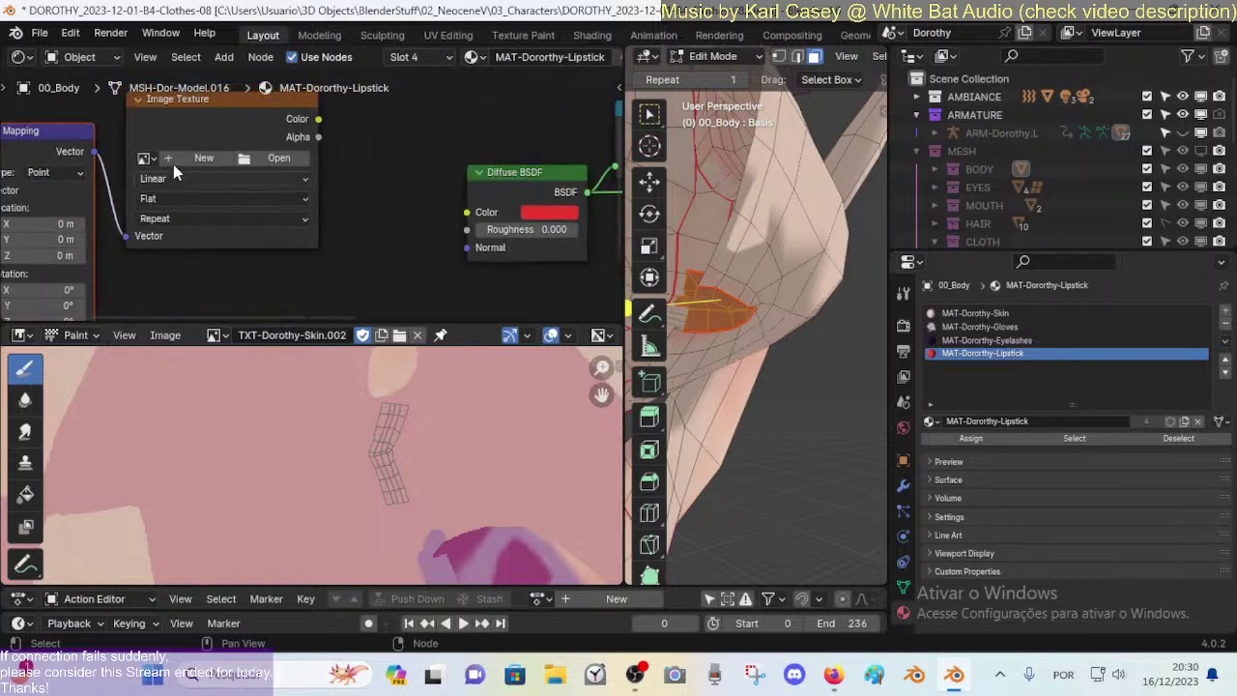
{"action": "left_click", "coordinate": [147, 158]}
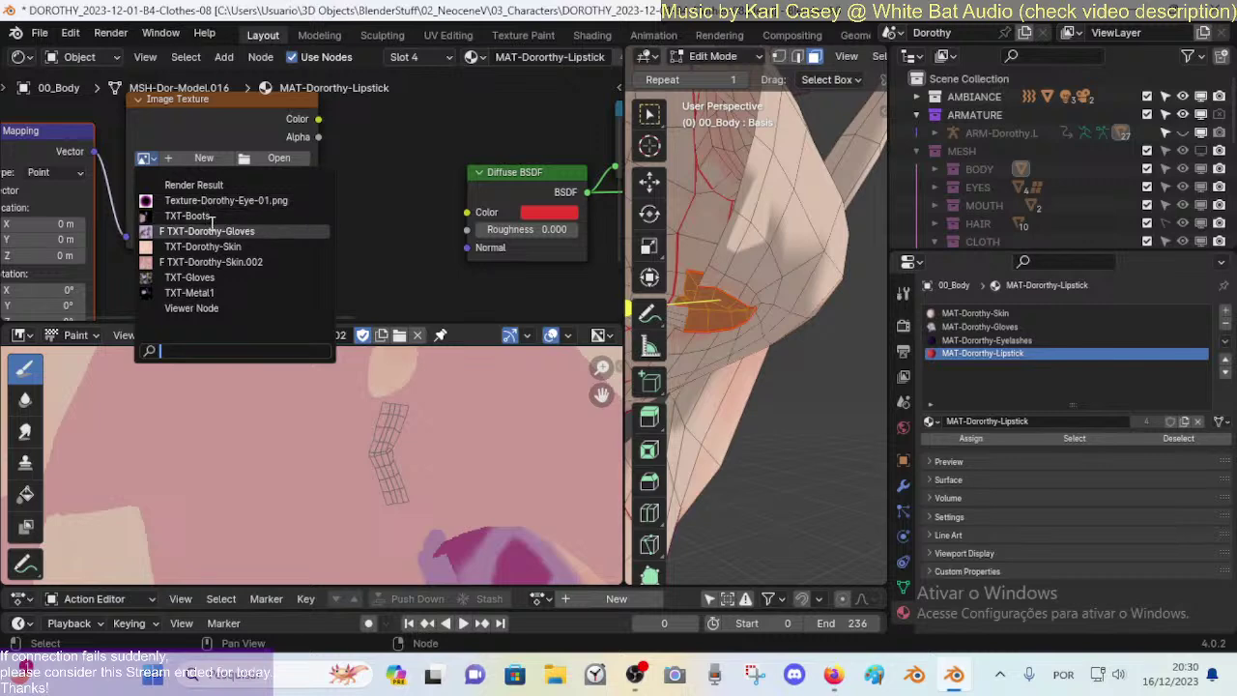
{"action": "left_click", "coordinate": [233, 266]}
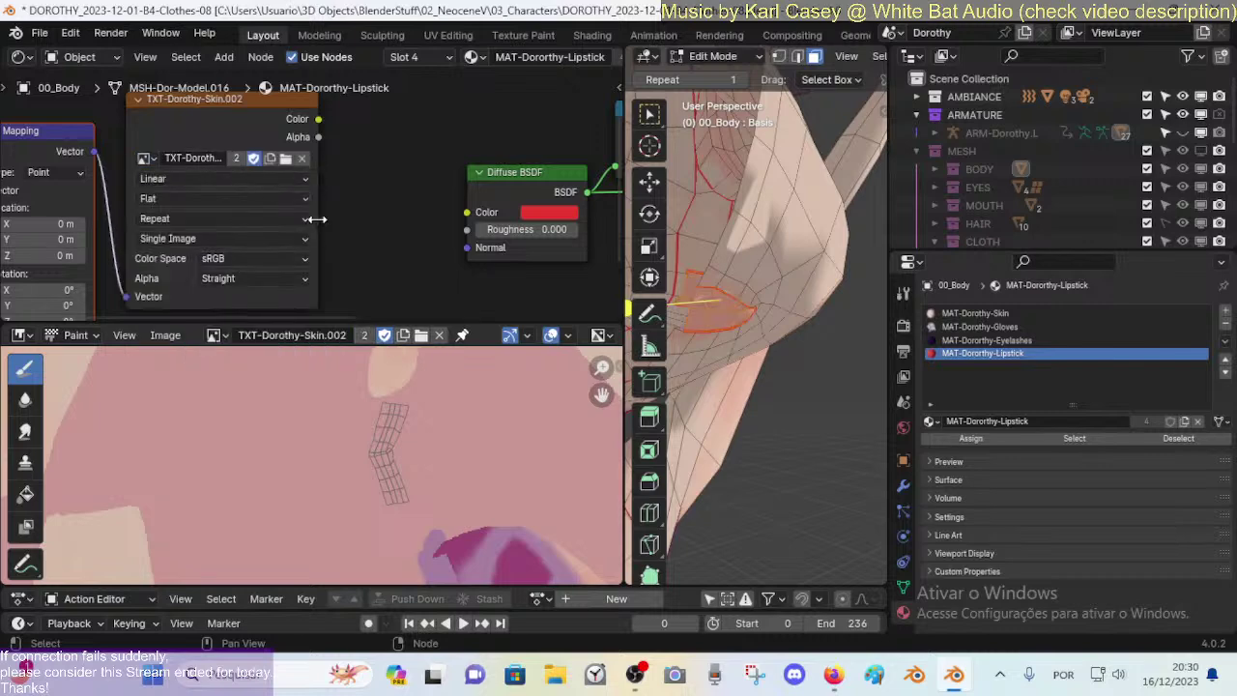
{"action": "left_click_drag", "start_coordinate": [317, 301], "coordinate": [366, 301]}
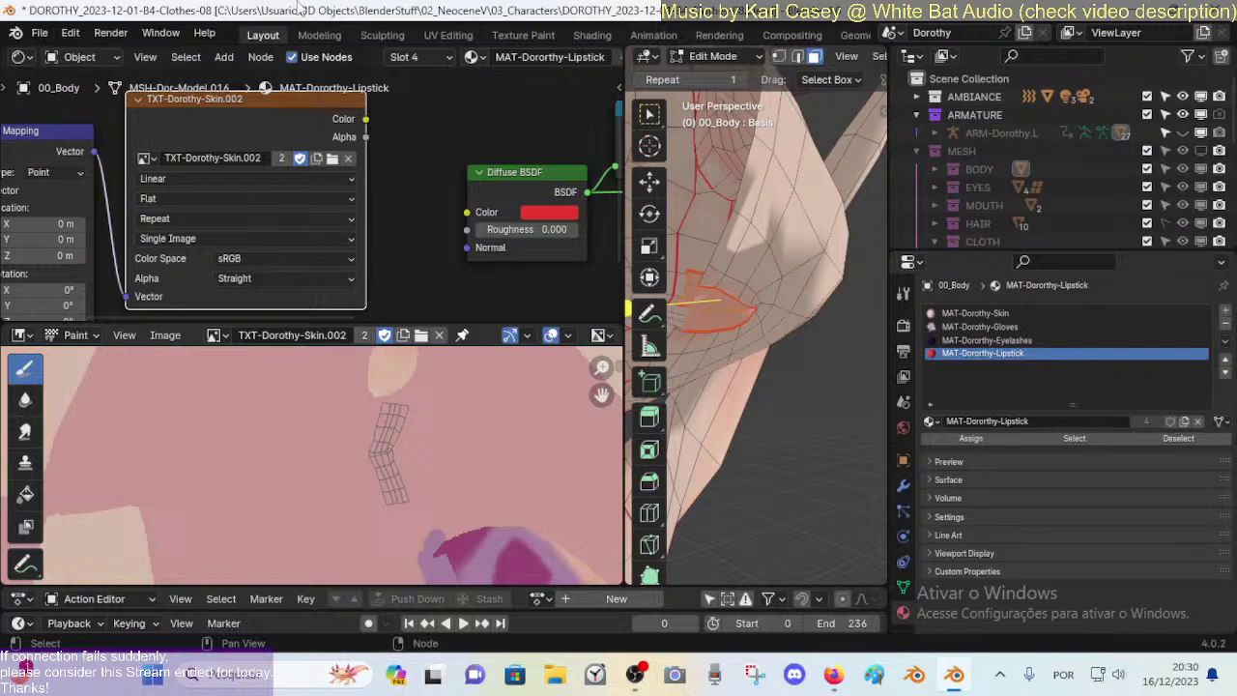
{"action": "scroll", "coordinate": [431, 211], "scroll_direction": "down", "scroll_amount": 2}
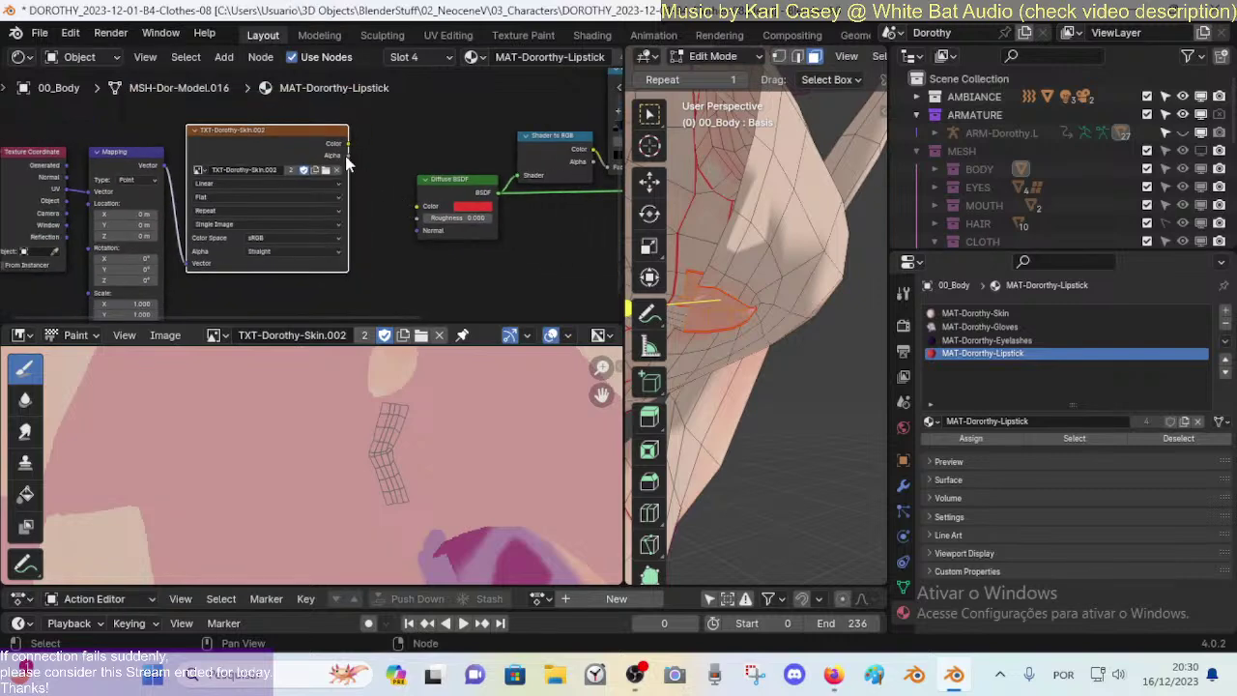
{"action": "left_click_drag", "start_coordinate": [345, 156], "coordinate": [351, 182]}
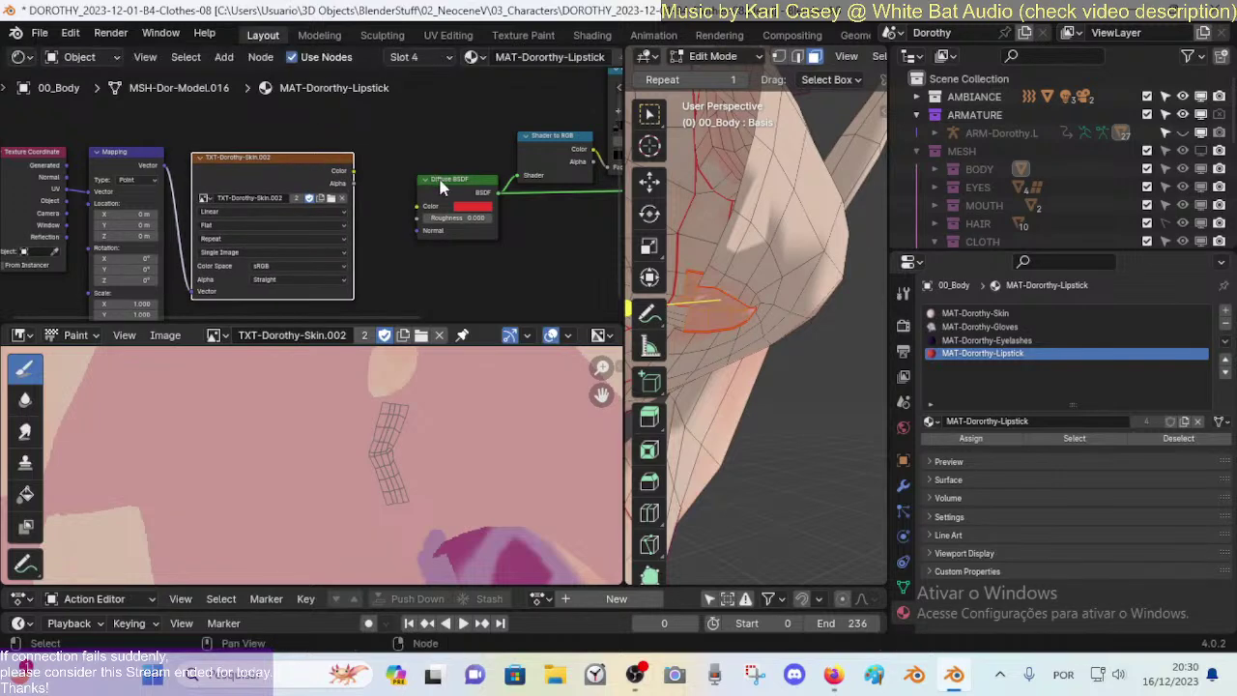
{"action": "left_click_drag", "start_coordinate": [439, 187], "coordinate": [429, 177]}
{"action": "middle_click_drag", "start_coordinate": [541, 241], "coordinate": [512, 236]}
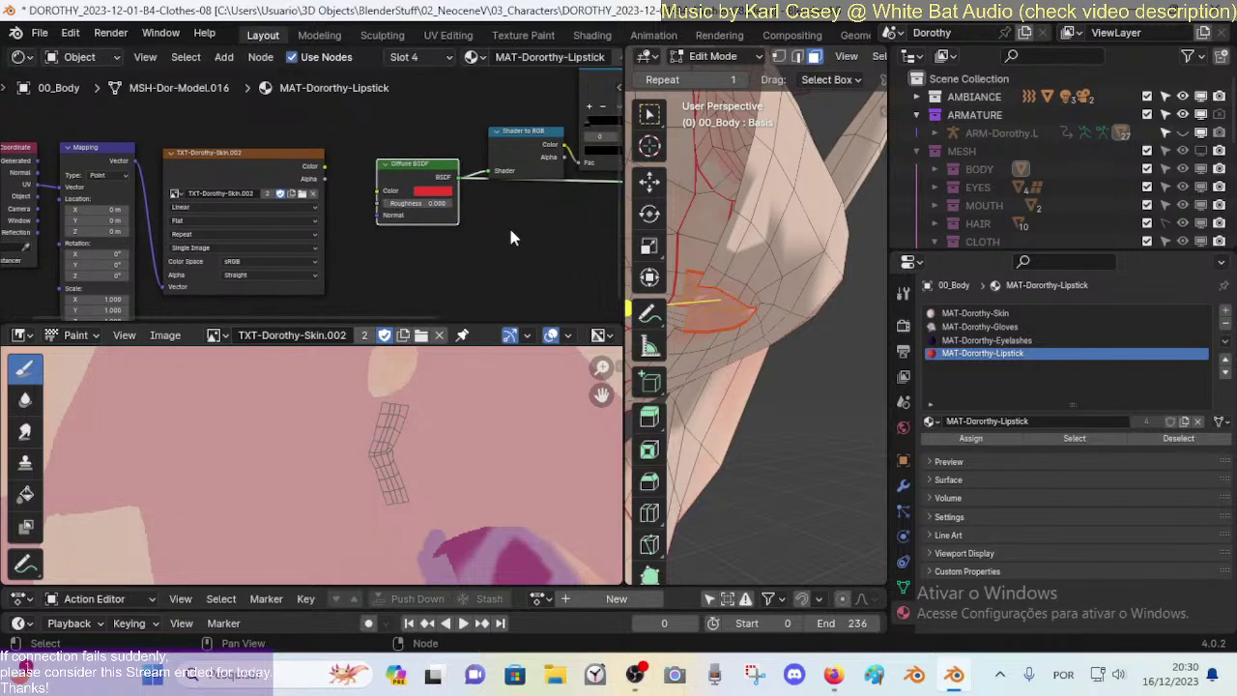
Step: Select a skin face beside the mouth corner, then switch to Object Mode to inspect the lips
{"action": "left_click", "coordinate": [773, 307]}
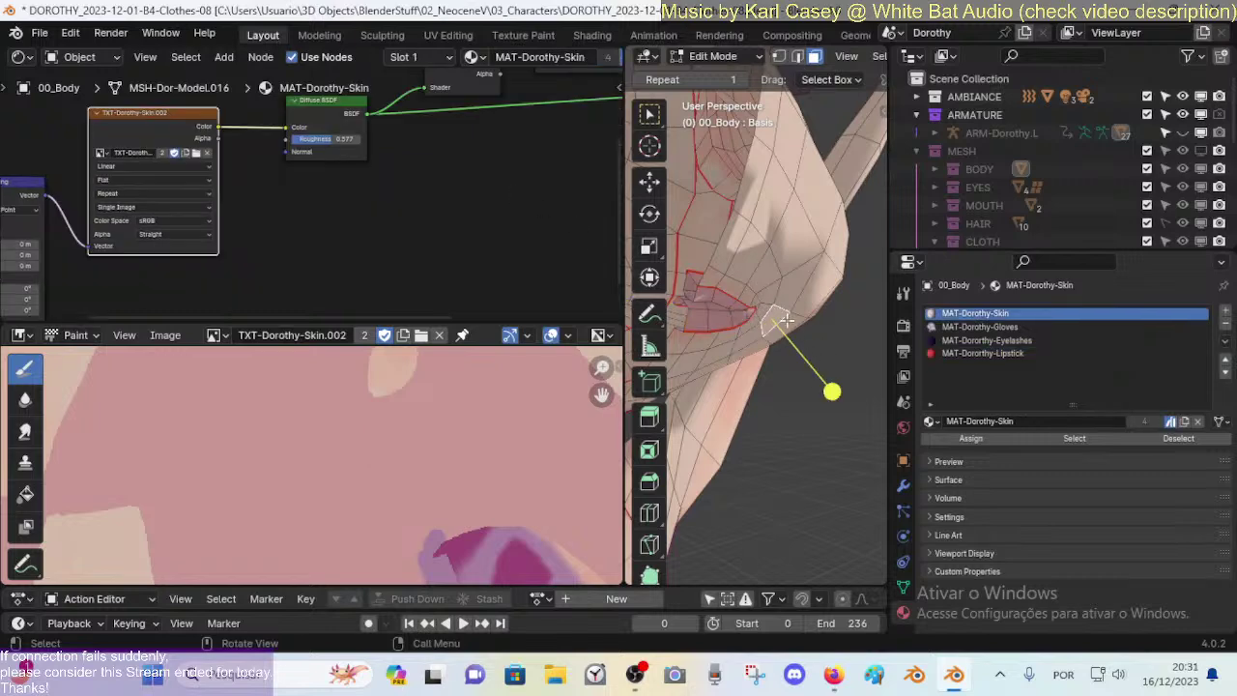
{"action": "key", "text": "ctrl+Tab"}
{"action": "left_click", "coordinate": [642, 319]}
{"action": "middle_click_drag", "start_coordinate": [799, 311], "coordinate": [801, 322]}
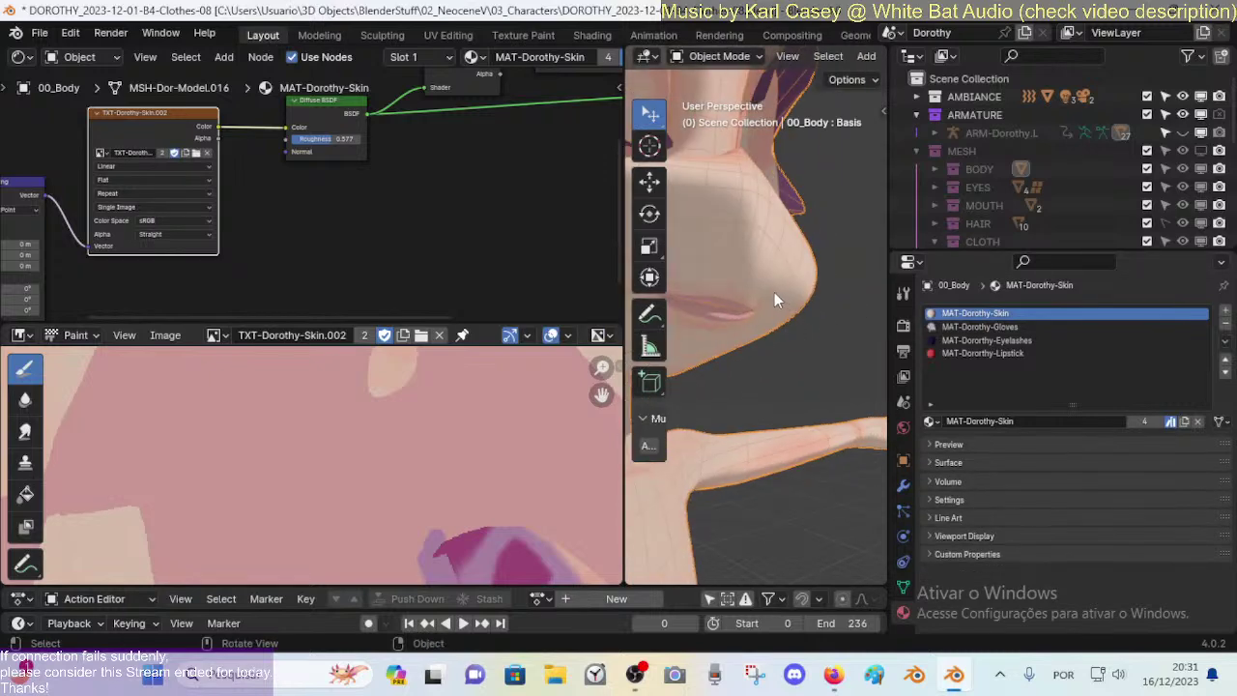
Step: Select the seam-bounded lip faces in Edit Mode, assign the lipstick material to them and return to Object Mode
{"action": "key", "text": "Tab"}
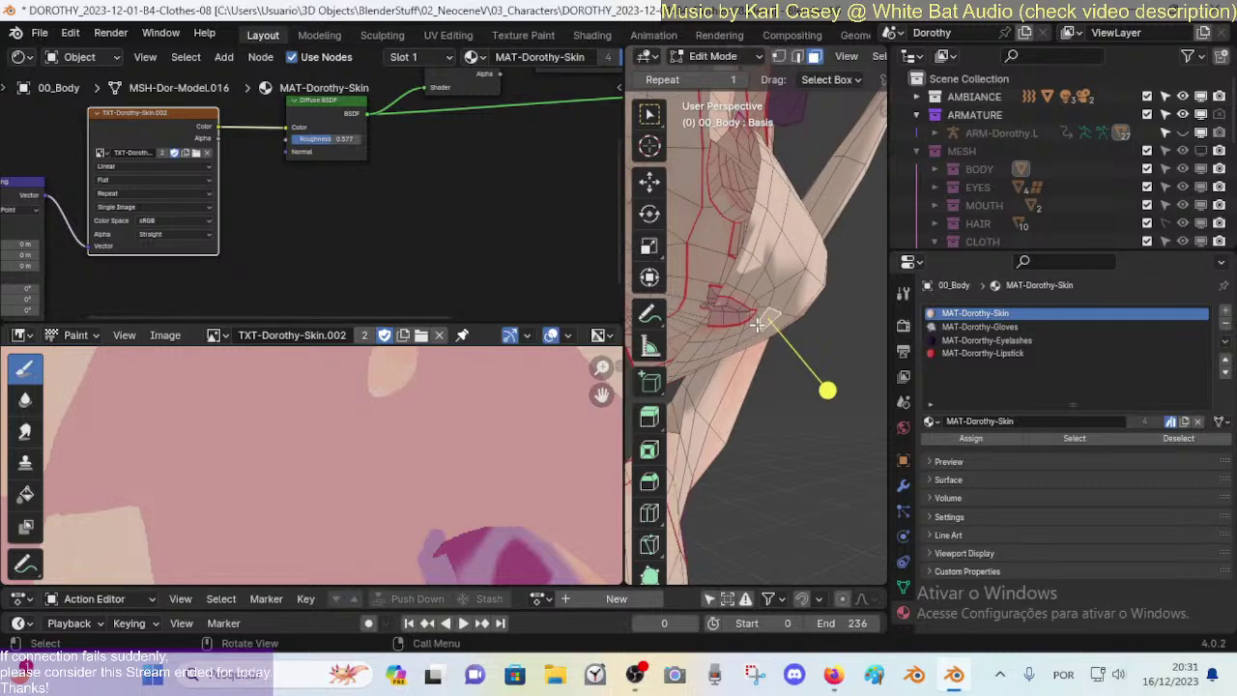
{"action": "key", "text": "l"}
{"action": "left_click", "coordinate": [981, 353]}
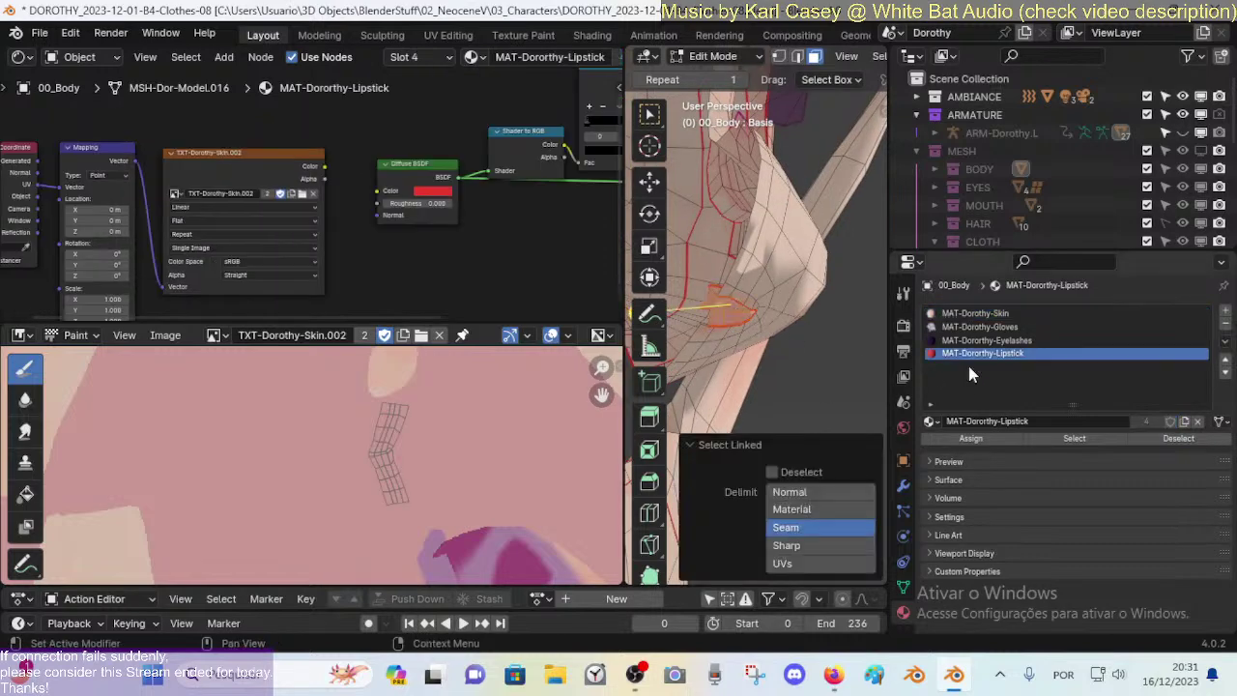
{"action": "left_click", "coordinate": [970, 438]}
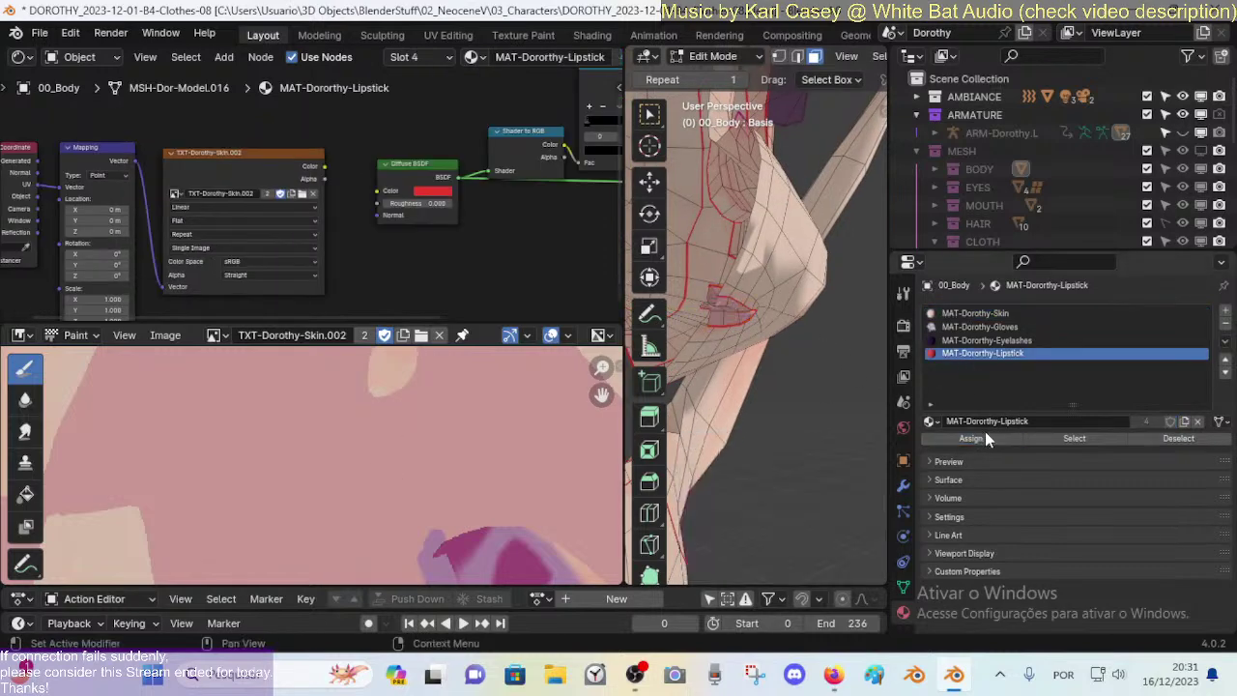
{"action": "left_click", "coordinate": [992, 439]}
{"action": "key", "text": "ctrl+Tab"}
{"action": "left_click", "coordinate": [653, 321]}
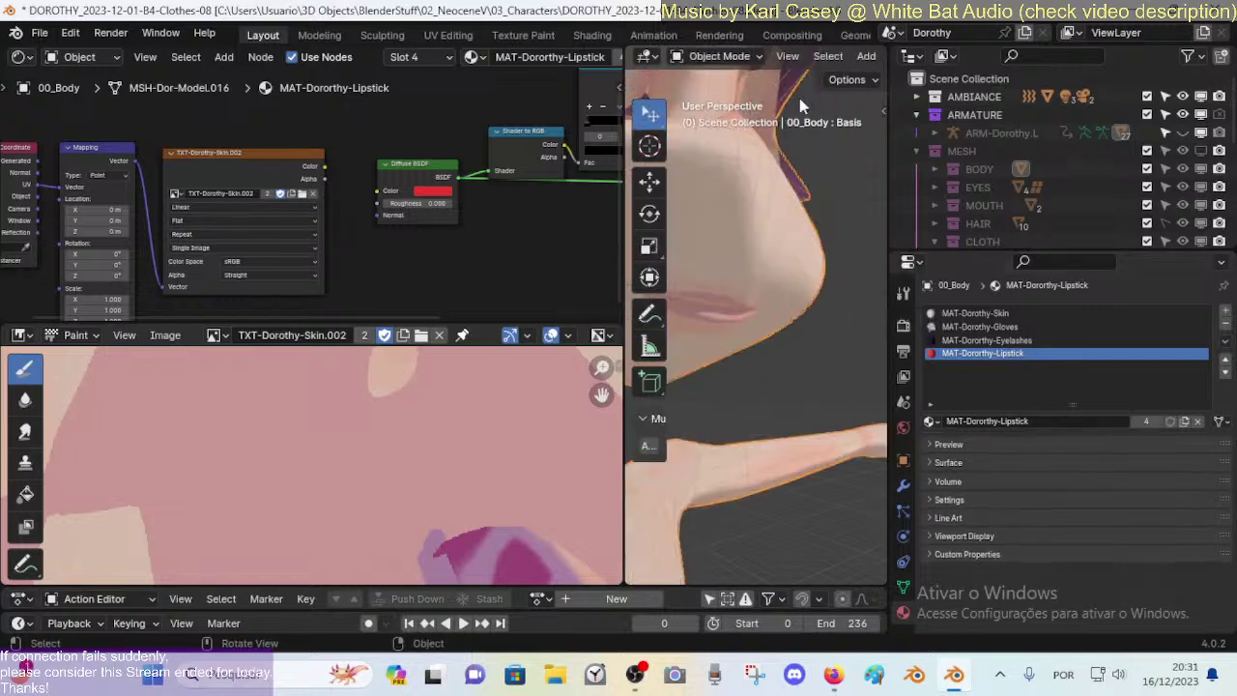
Step: Switch the viewport to Material Preview shading and examine the red lips up close
{"action": "scroll", "coordinate": [784, 58], "scroll_direction": "down", "scroll_amount": 12}
{"action": "scroll", "coordinate": [760, 191], "scroll_direction": "down", "scroll_amount": 4}
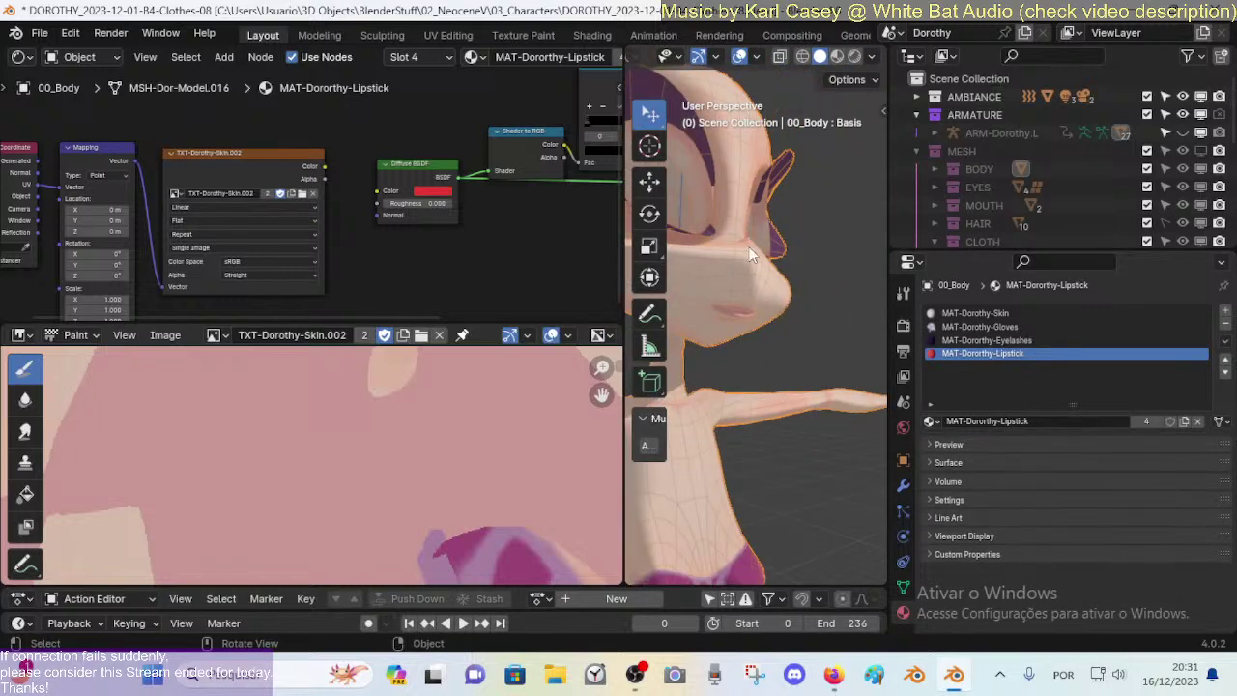
{"action": "scroll", "coordinate": [763, 263], "scroll_direction": "up", "scroll_amount": 3}
{"action": "left_click", "coordinate": [836, 56]}
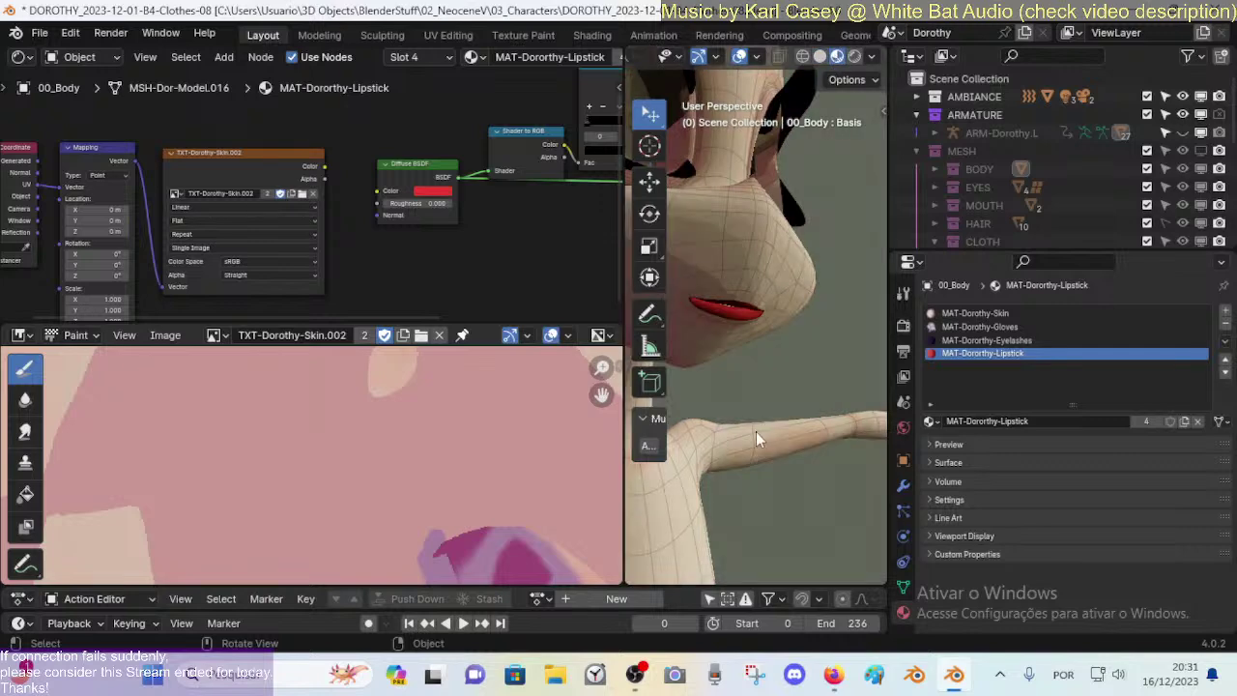
{"action": "scroll", "coordinate": [749, 362], "scroll_direction": "up", "scroll_amount": 2}
{"action": "middle_click_drag", "start_coordinate": [749, 361], "coordinate": [779, 367]}
{"action": "scroll", "coordinate": [792, 328], "scroll_direction": "up", "scroll_amount": 3}
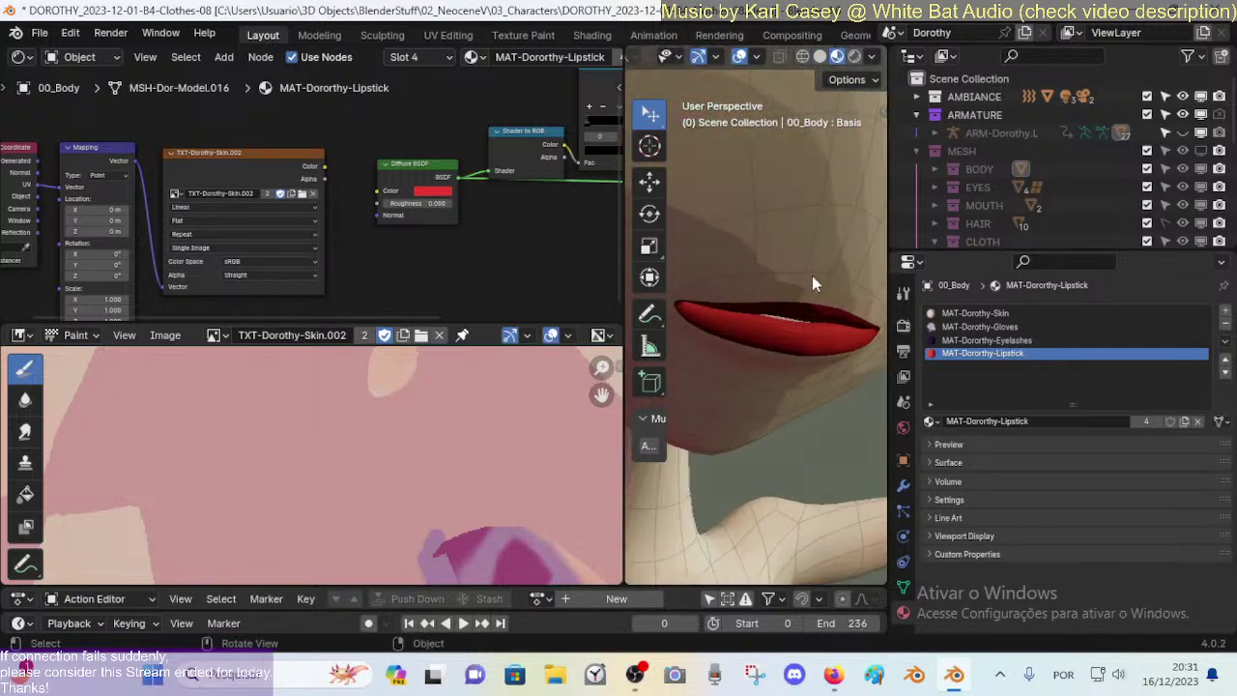
Step: Compare the lips in Solid and Material Preview shading and review the lipstick's node setup
{"action": "left_click", "coordinate": [820, 56]}
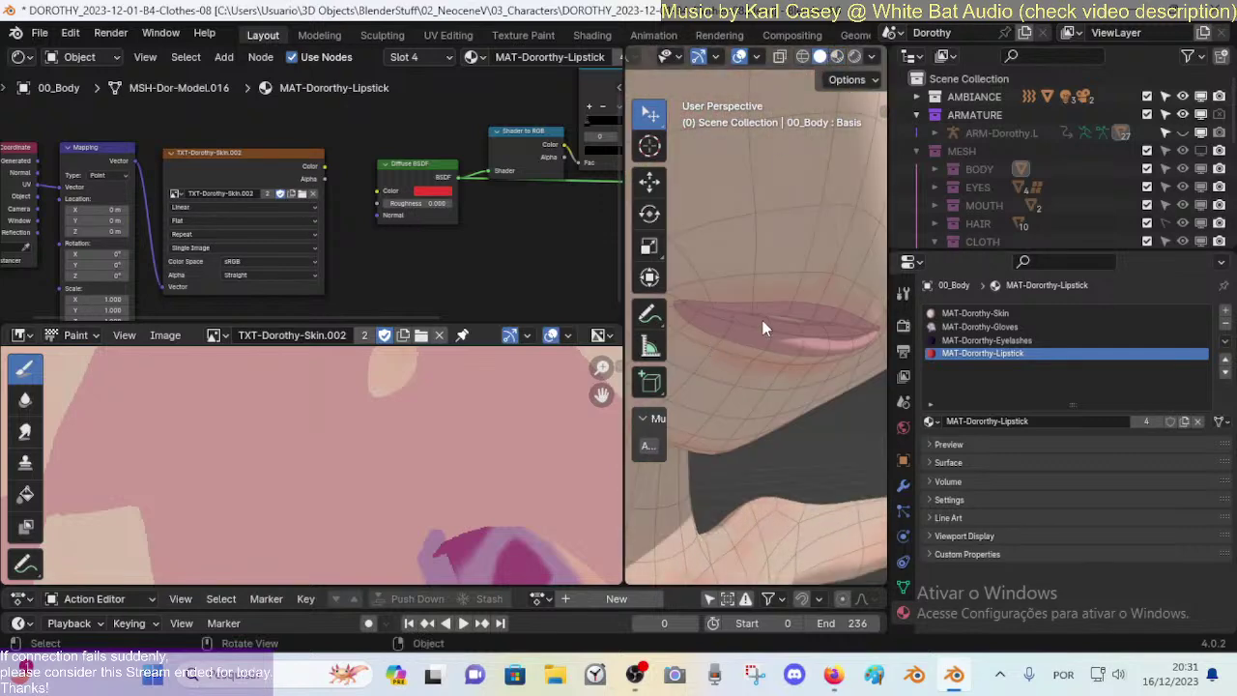
{"action": "scroll", "coordinate": [449, 210], "scroll_direction": "down", "scroll_amount": 2}
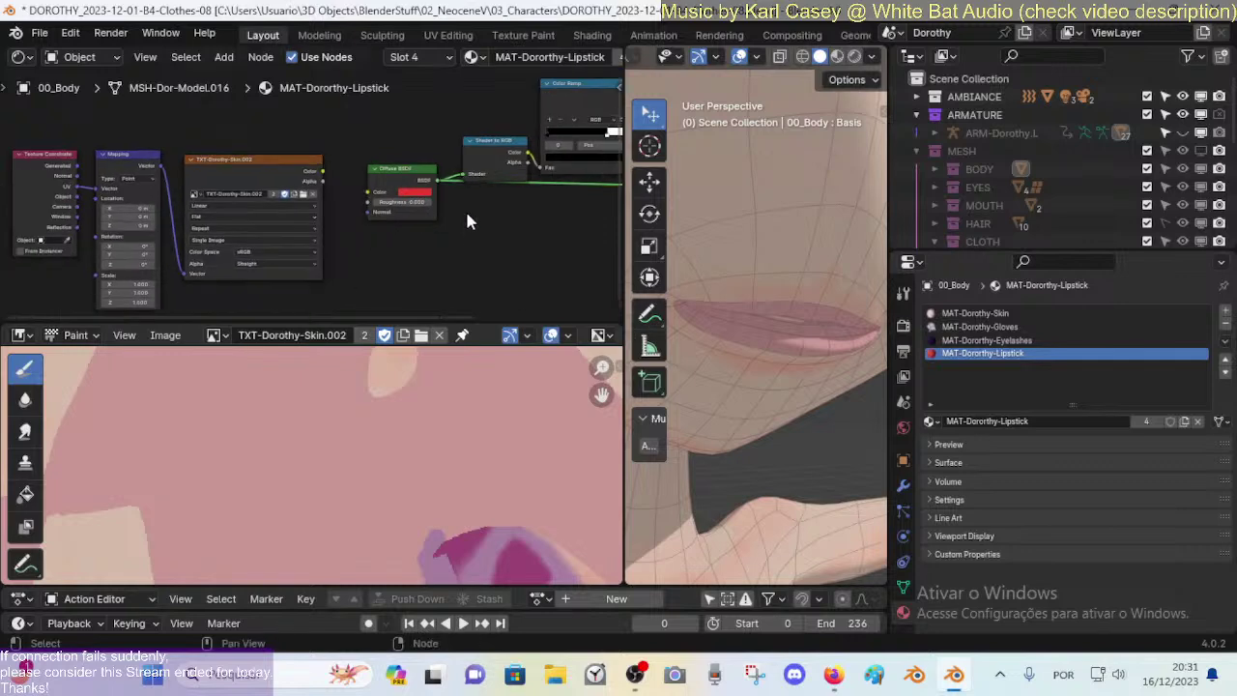
{"action": "middle_click_drag", "start_coordinate": [446, 221], "coordinate": [399, 246]}
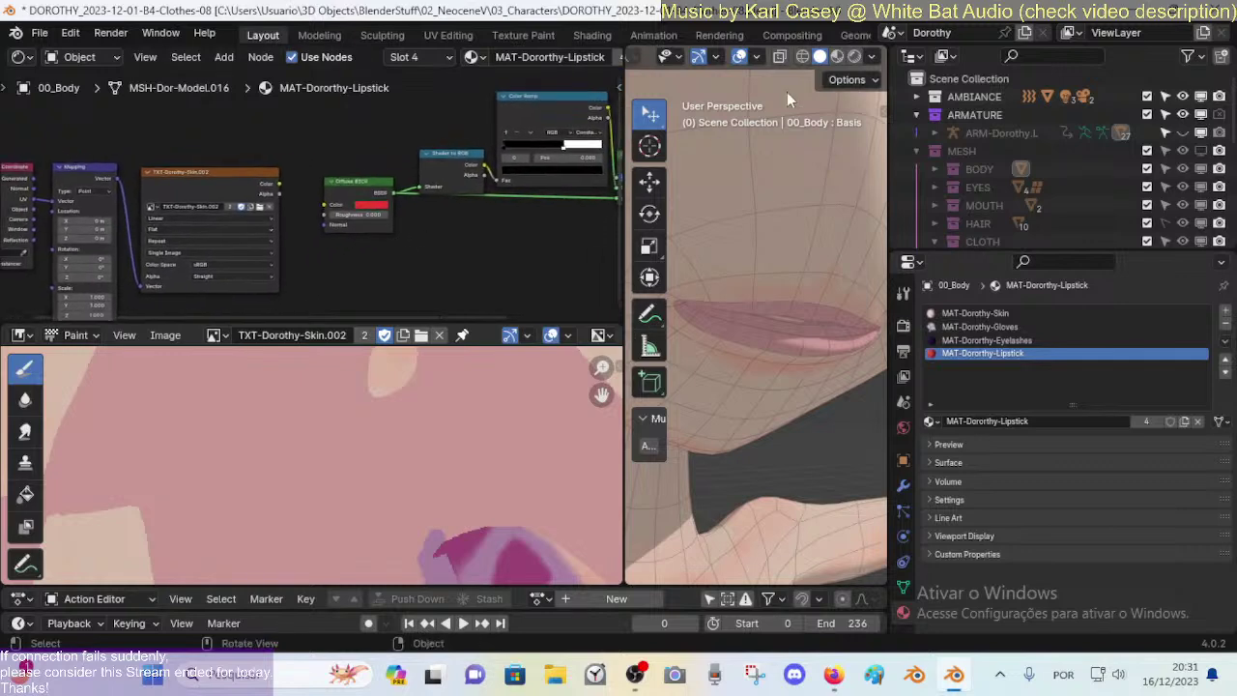
{"action": "left_click", "coordinate": [837, 56]}
{"action": "scroll", "coordinate": [403, 207], "scroll_direction": "down", "scroll_amount": 1}
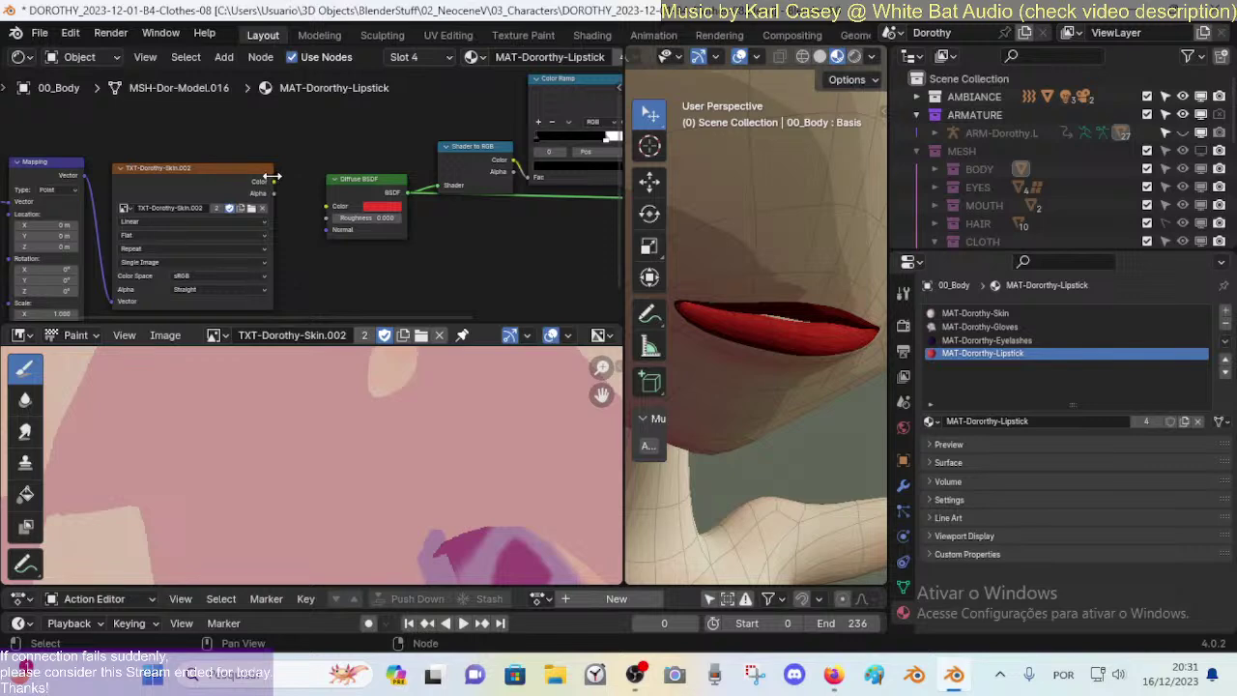
{"action": "scroll", "coordinate": [303, 182], "scroll_direction": "down", "scroll_amount": 1}
{"action": "scroll", "coordinate": [304, 182], "scroll_direction": "down", "scroll_amount": 2}
{"action": "scroll", "coordinate": [246, 185], "scroll_direction": "up", "scroll_amount": 3}
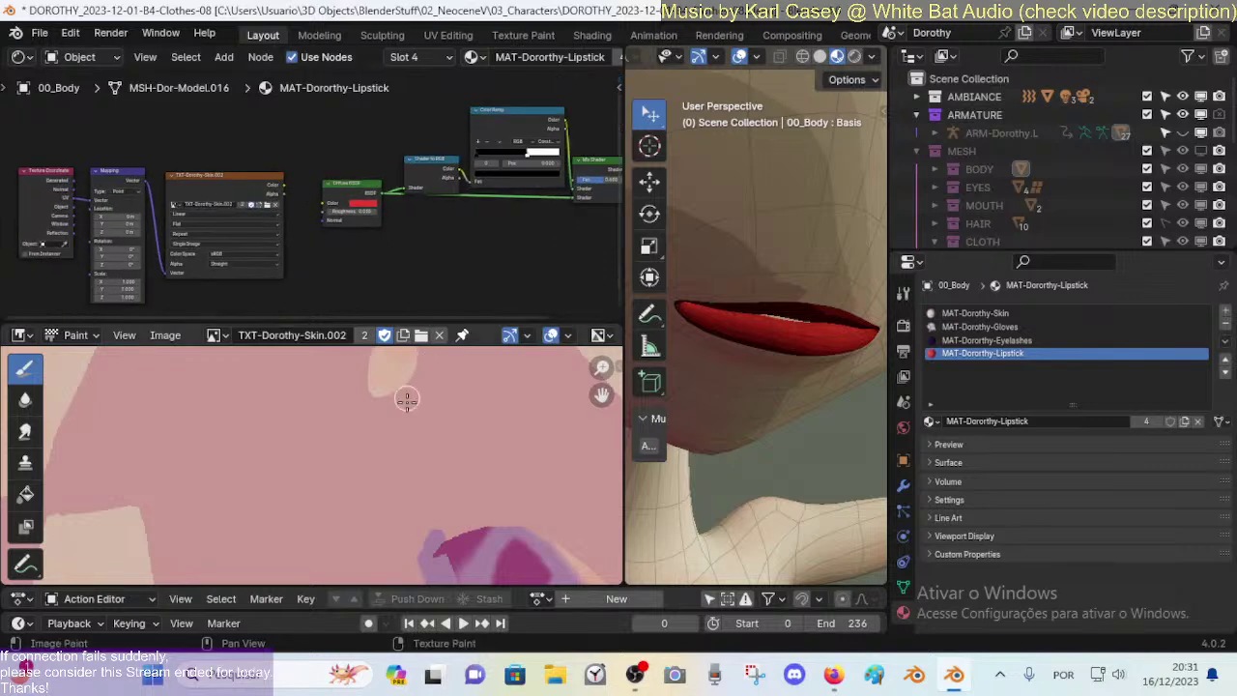
Step: Select the seam-bounded lip faces in Edit Mode and bring their UV island into view on the skin texture
{"action": "key", "text": "Tab"}
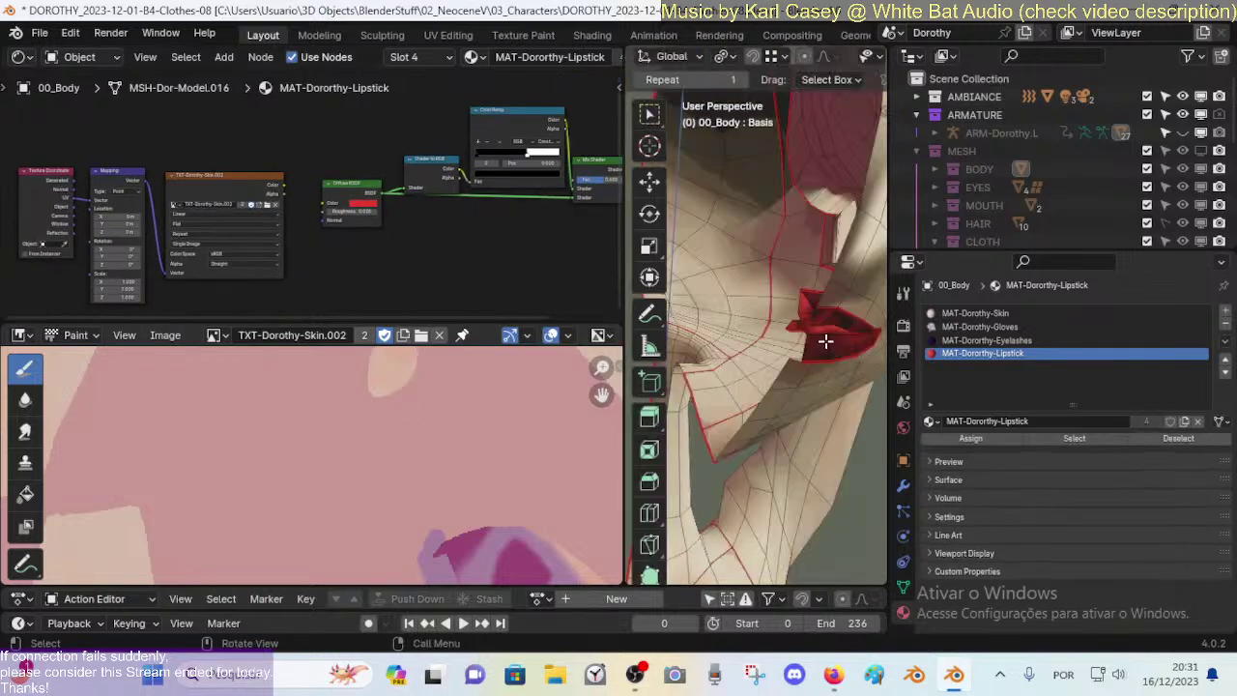
{"action": "key", "text": "l"}
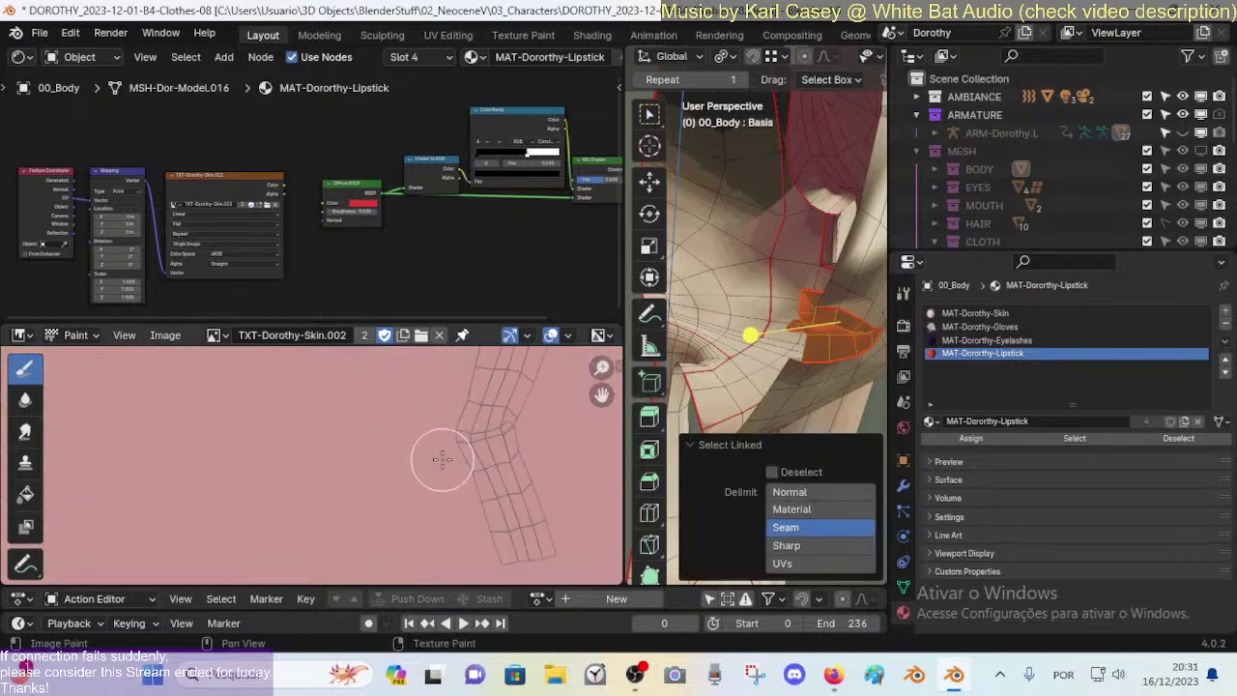
{"action": "middle_click_drag", "start_coordinate": [444, 454], "coordinate": [393, 483]}
{"action": "scroll", "coordinate": [436, 447], "scroll_direction": "down", "scroll_amount": 2}
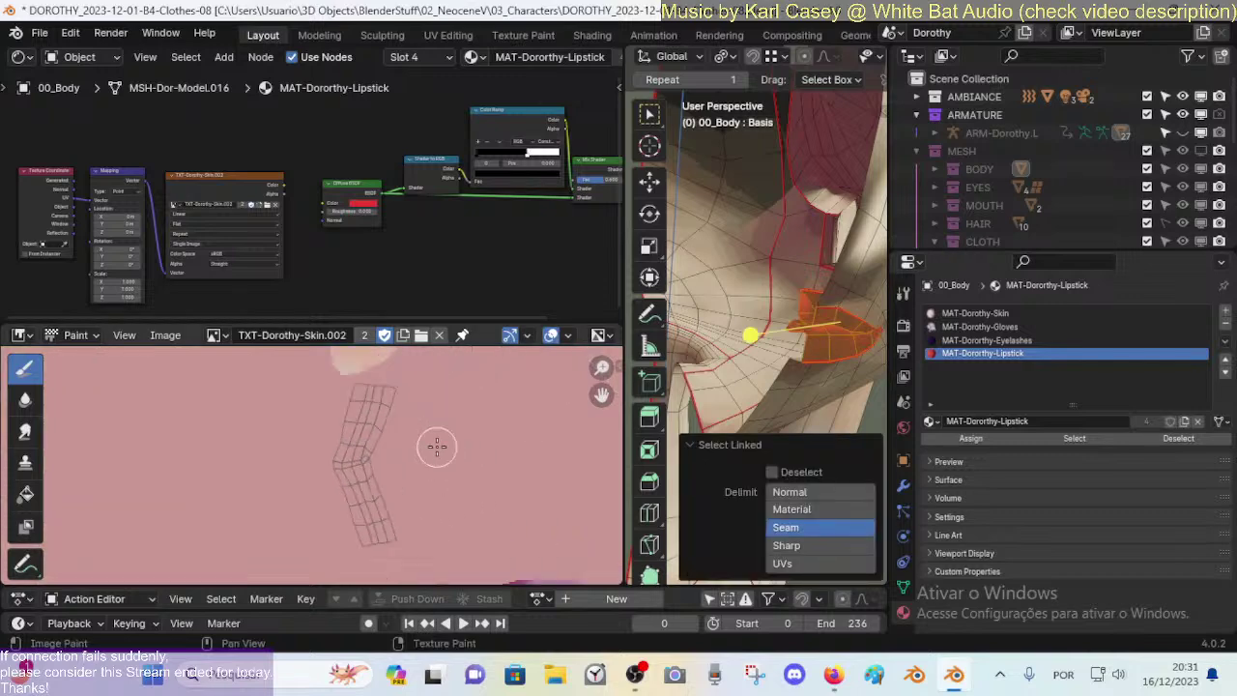
{"action": "scroll", "coordinate": [437, 447], "scroll_direction": "up", "scroll_amount": 1}
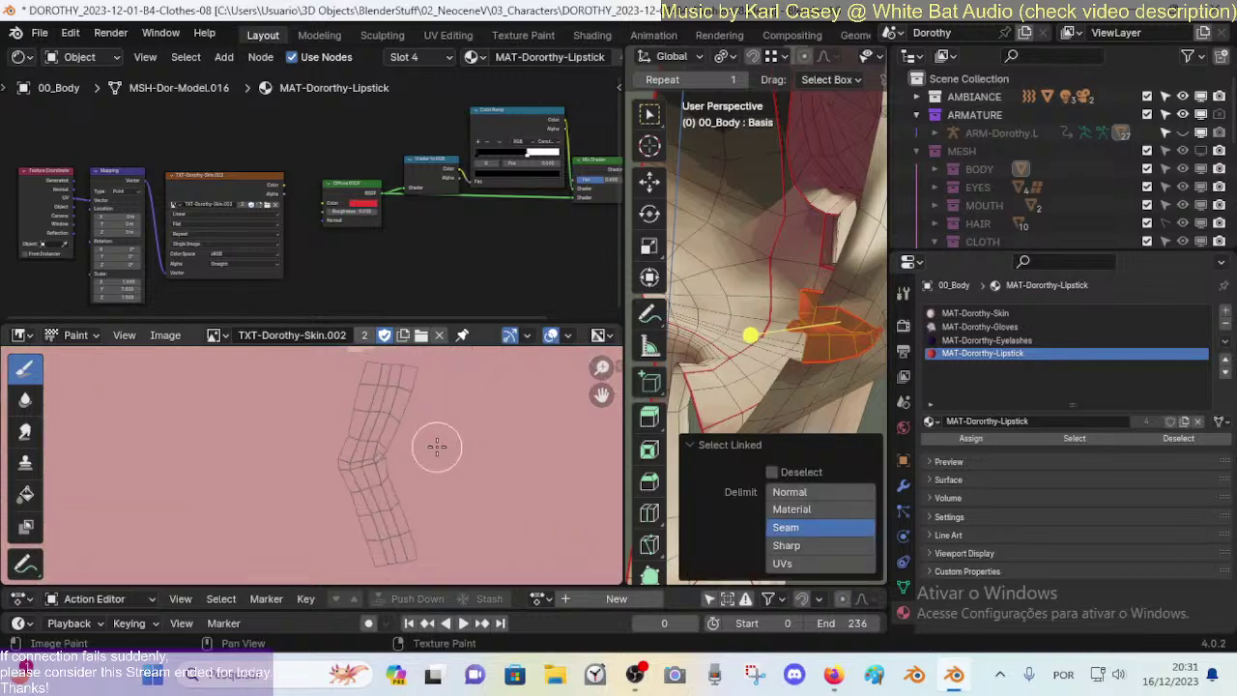
Step: Change the lipstick's Diffuse BSDF color from red to a muted pink resembling the skin texture around the lip UVs
{"action": "left_click", "coordinate": [364, 211]}
{"action": "left_click_drag", "start_coordinate": [387, 173], "coordinate": [363, 173]}
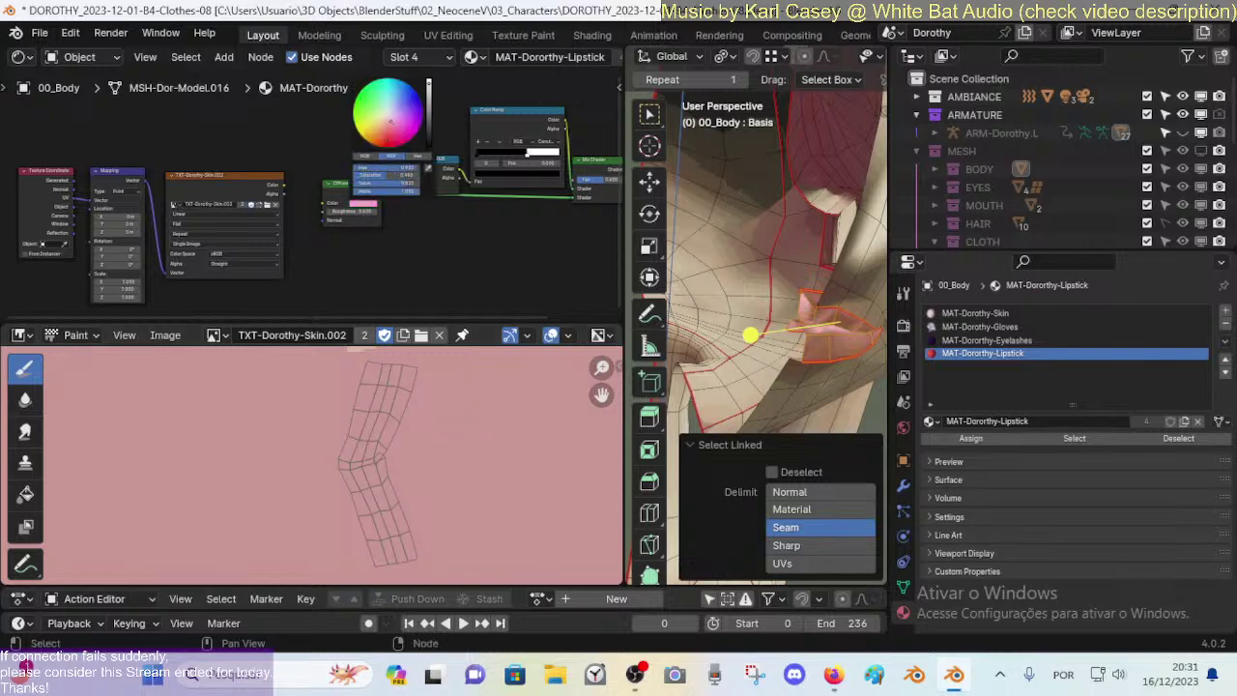
{"action": "left_click", "coordinate": [430, 108]}
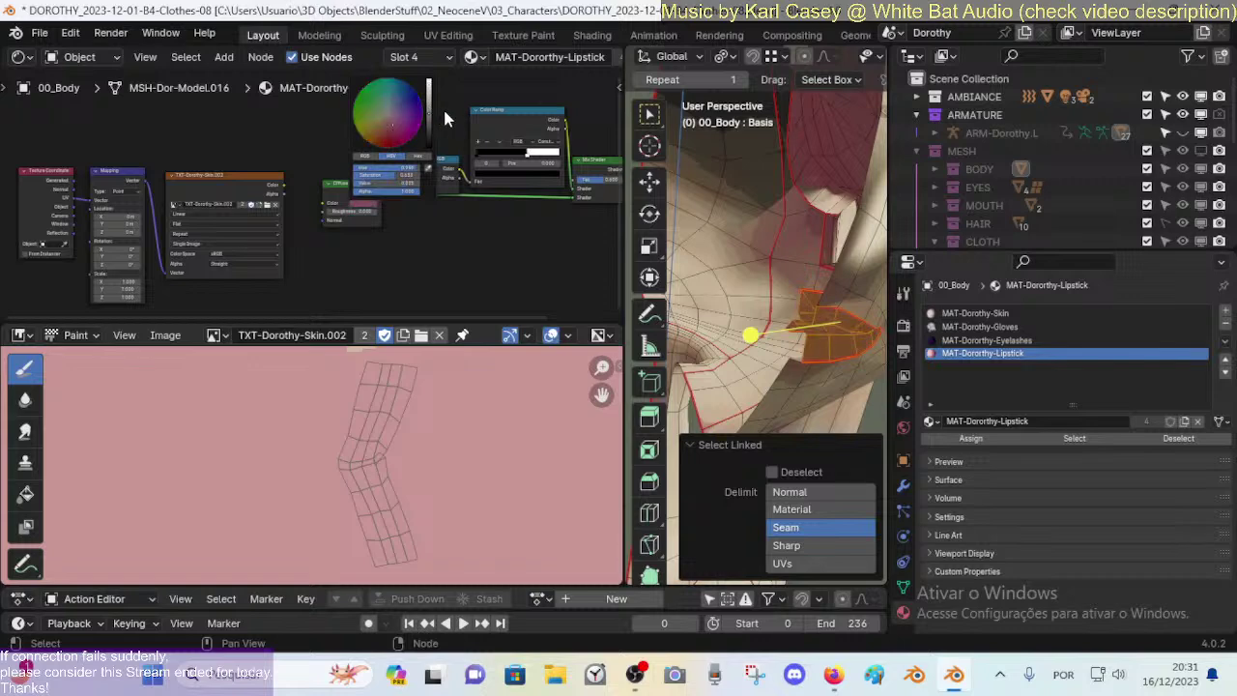
{"action": "left_click", "coordinate": [430, 100]}
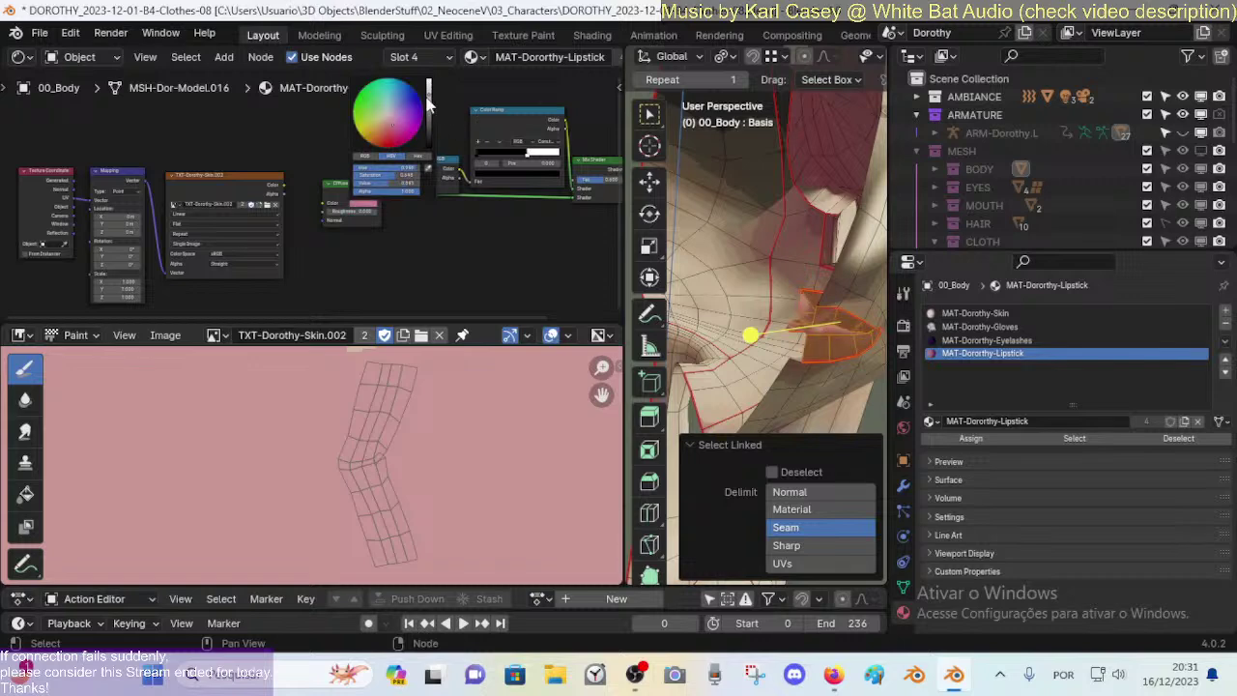
{"action": "left_click", "coordinate": [391, 123]}
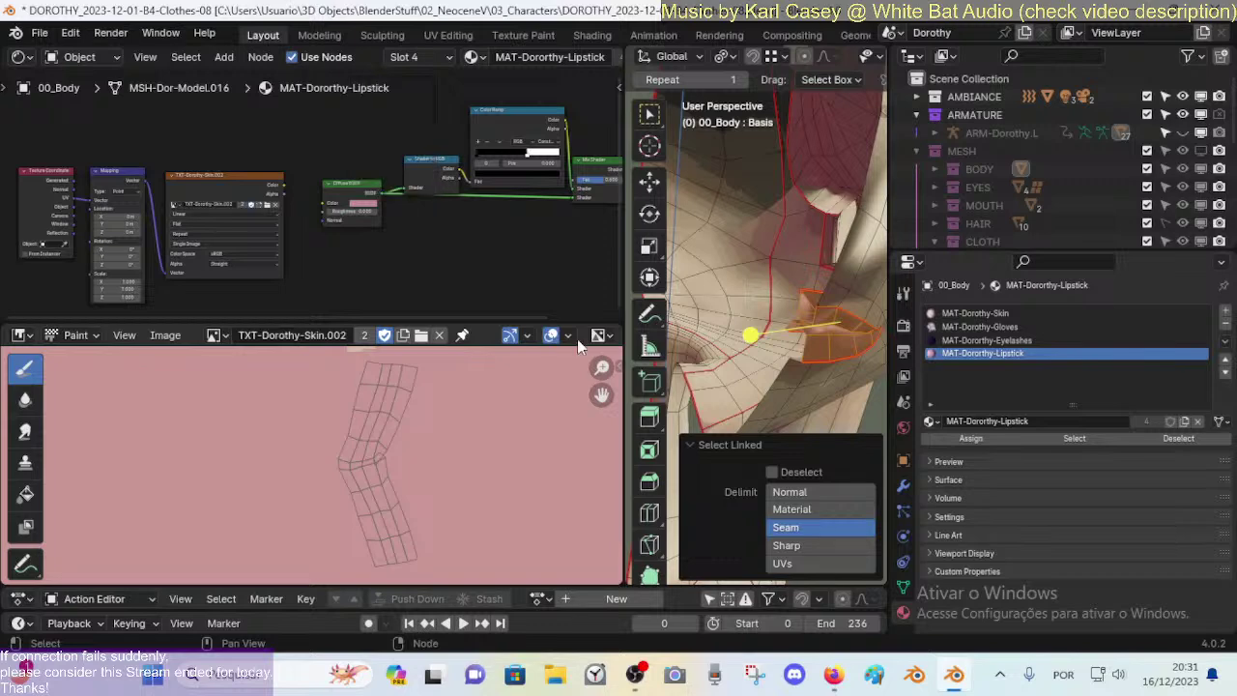
Step: Reselect the seam-bounded lip faces so their UV island shows over the skin texture
{"action": "middle_click_drag", "start_coordinate": [791, 319], "coordinate": [785, 369]}
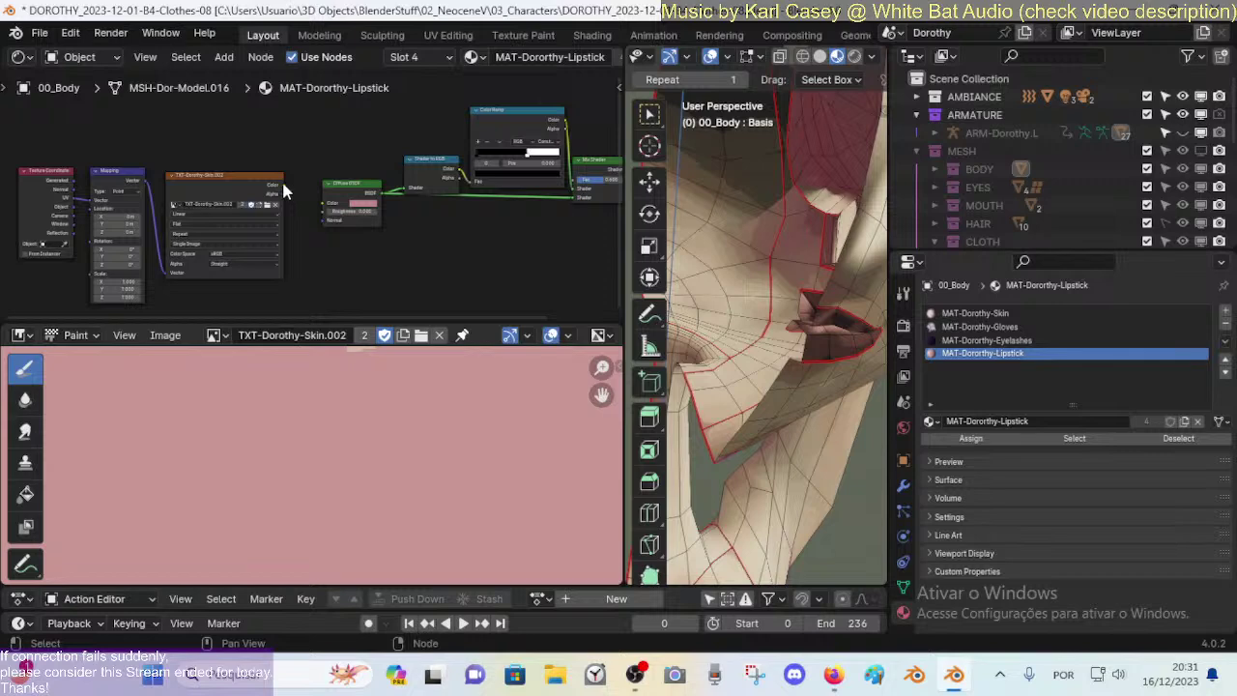
{"action": "key", "text": "l"}
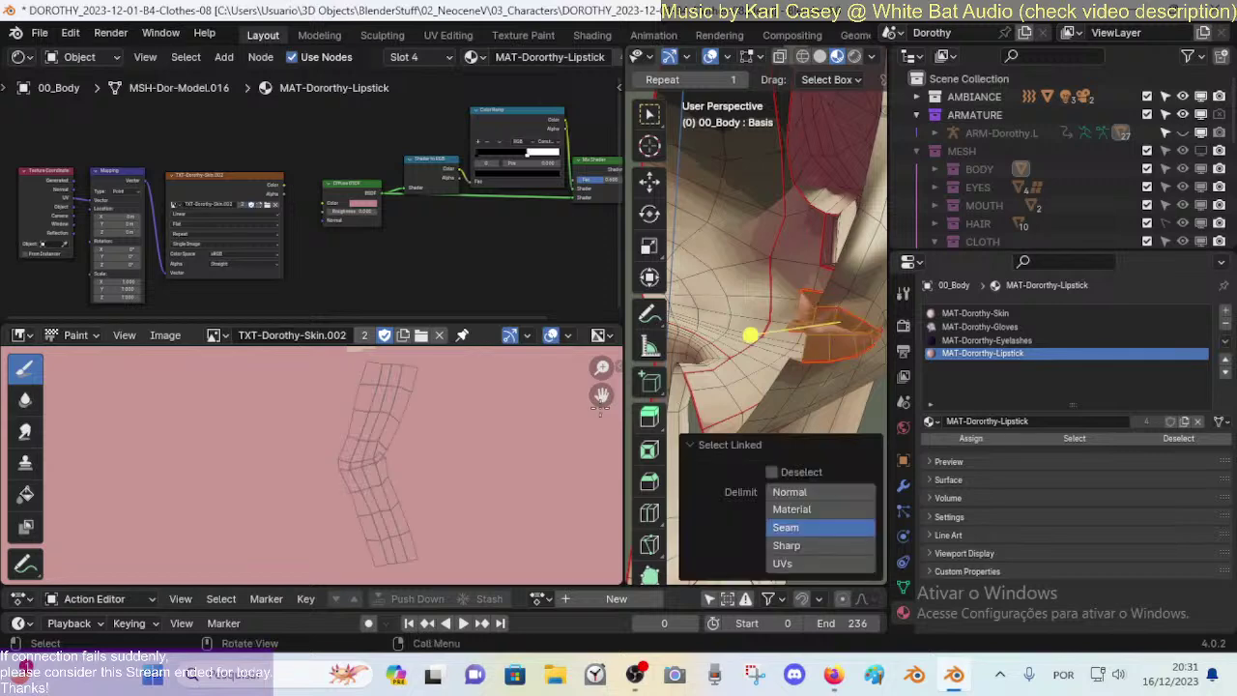
{"action": "scroll", "coordinate": [386, 445], "scroll_direction": "down", "scroll_amount": 2}
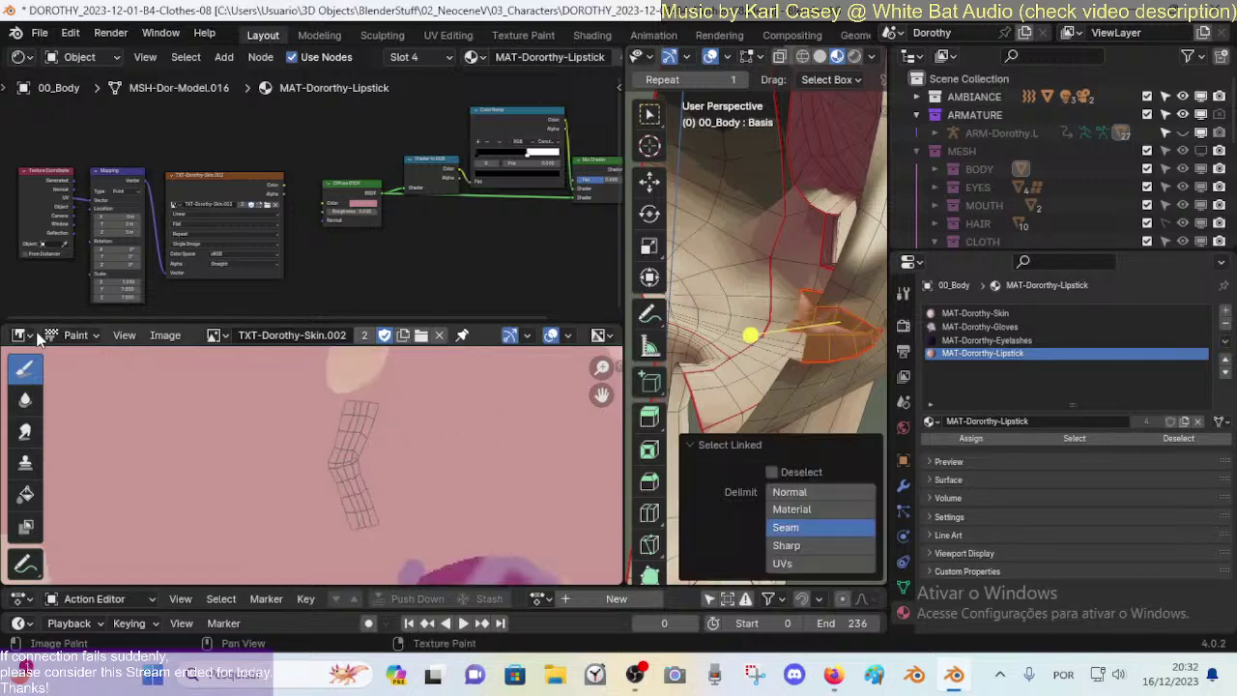
{"action": "left_click", "coordinate": [78, 335]}
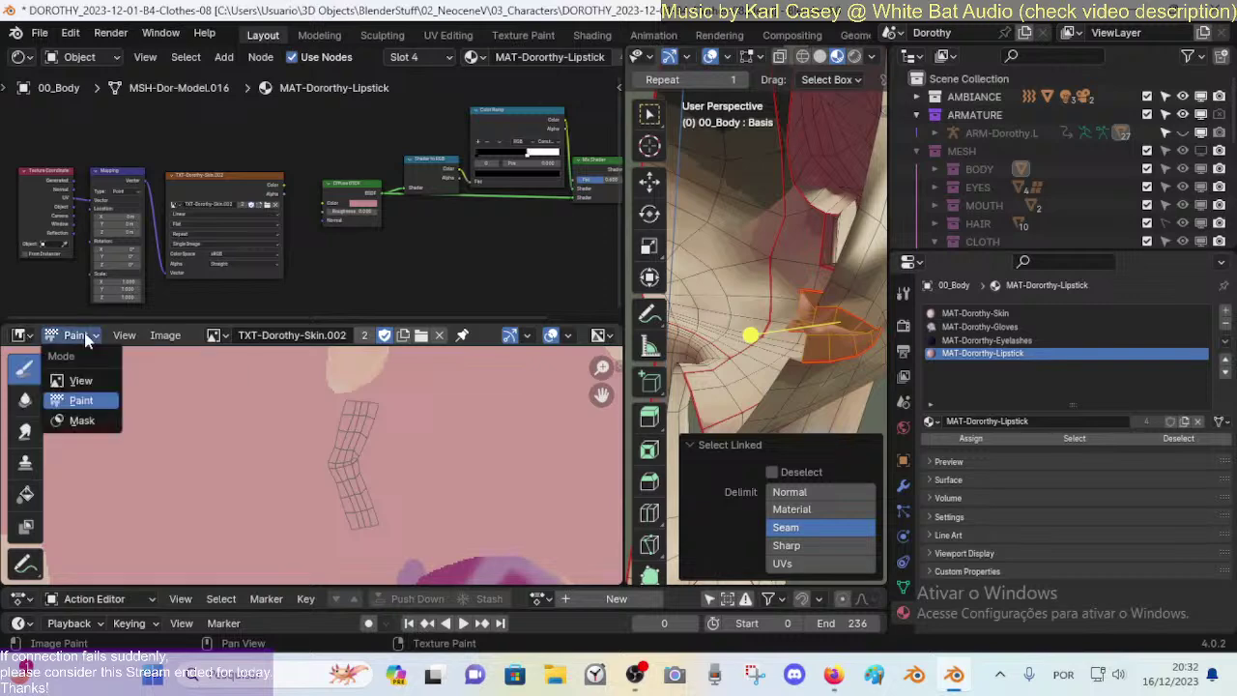
{"action": "left_click", "coordinate": [23, 335]}
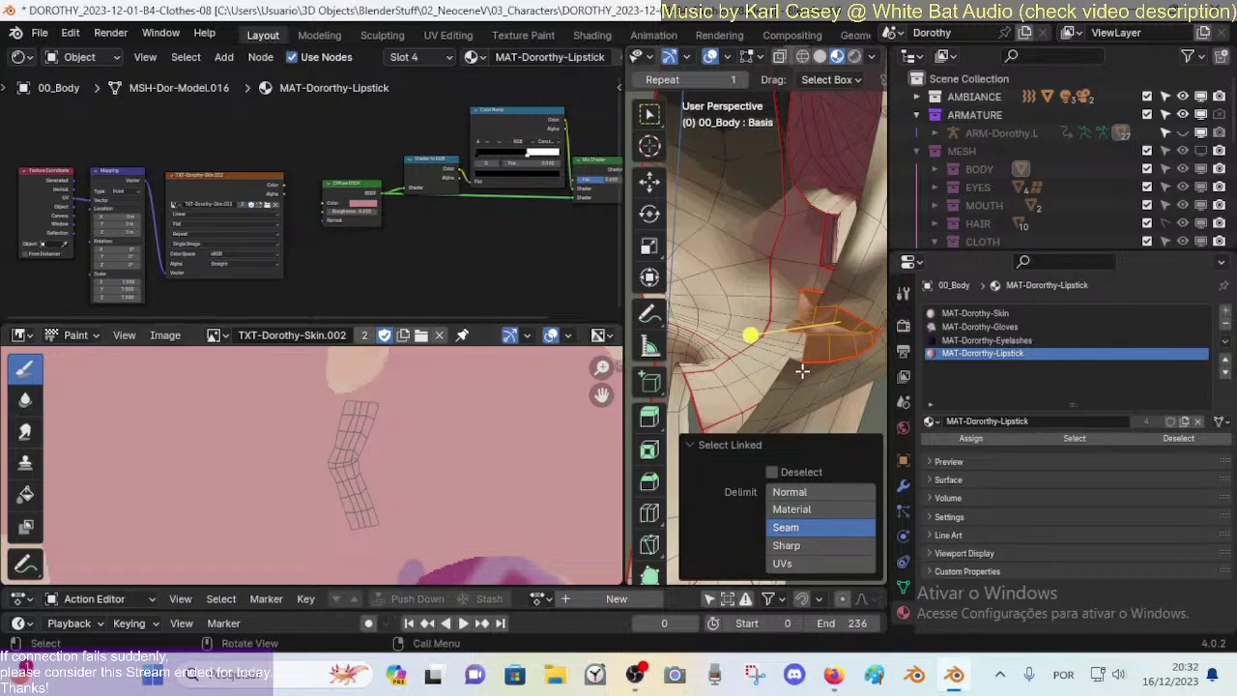
{"action": "middle_click_drag", "start_coordinate": [802, 371], "coordinate": [814, 343]}
{"action": "key", "text": "alt+a"}
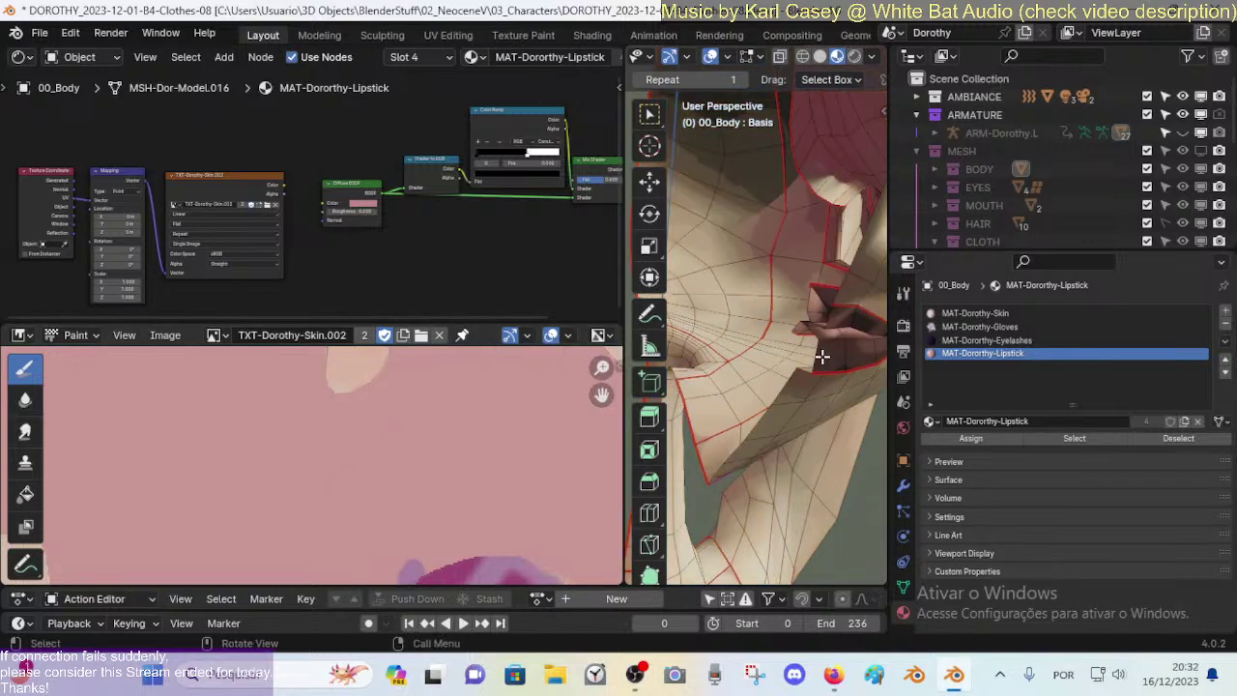
{"action": "key", "text": "l"}
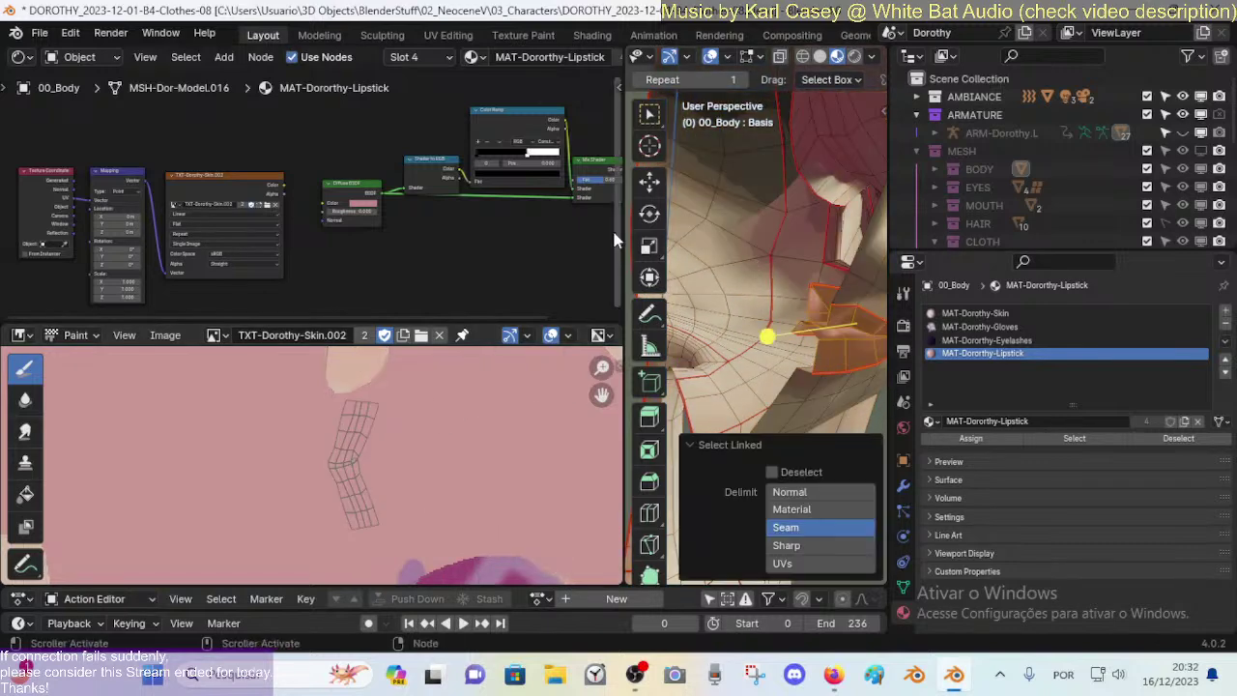
Step: Widen the 3D viewport and switch the body to Texture Paint mode
{"action": "left_click_drag", "start_coordinate": [626, 236], "coordinate": [382, 236]}
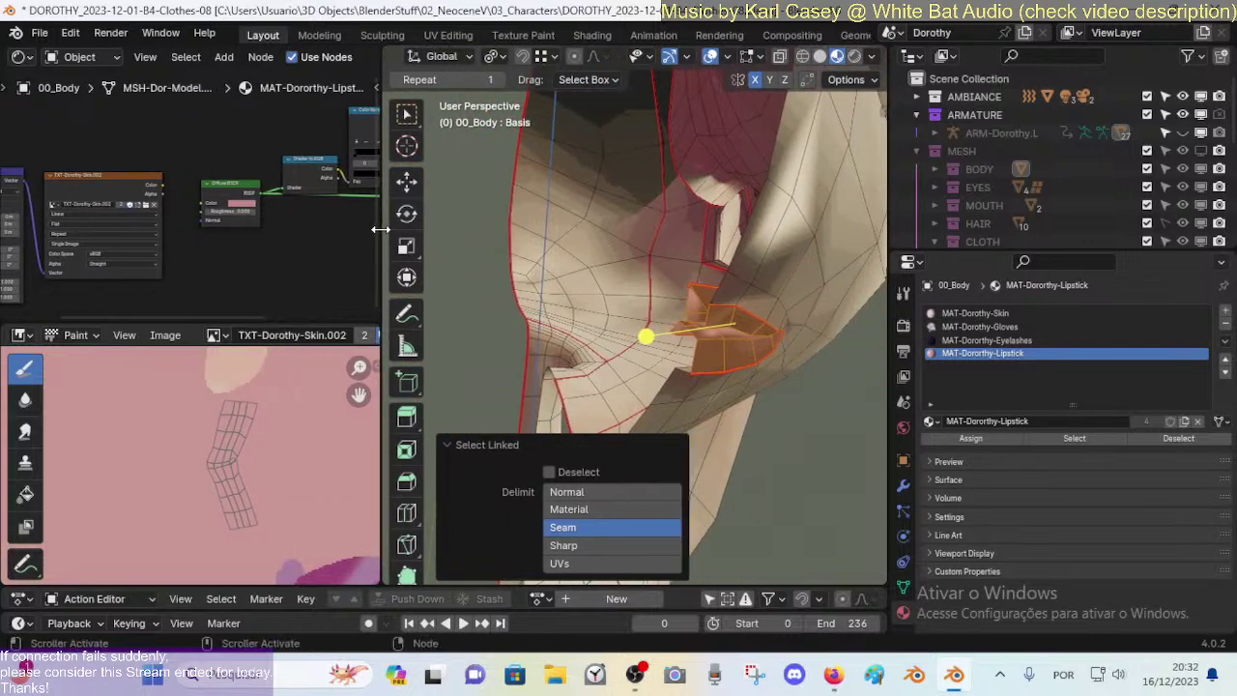
{"action": "key", "text": "ctrl+Tab"}
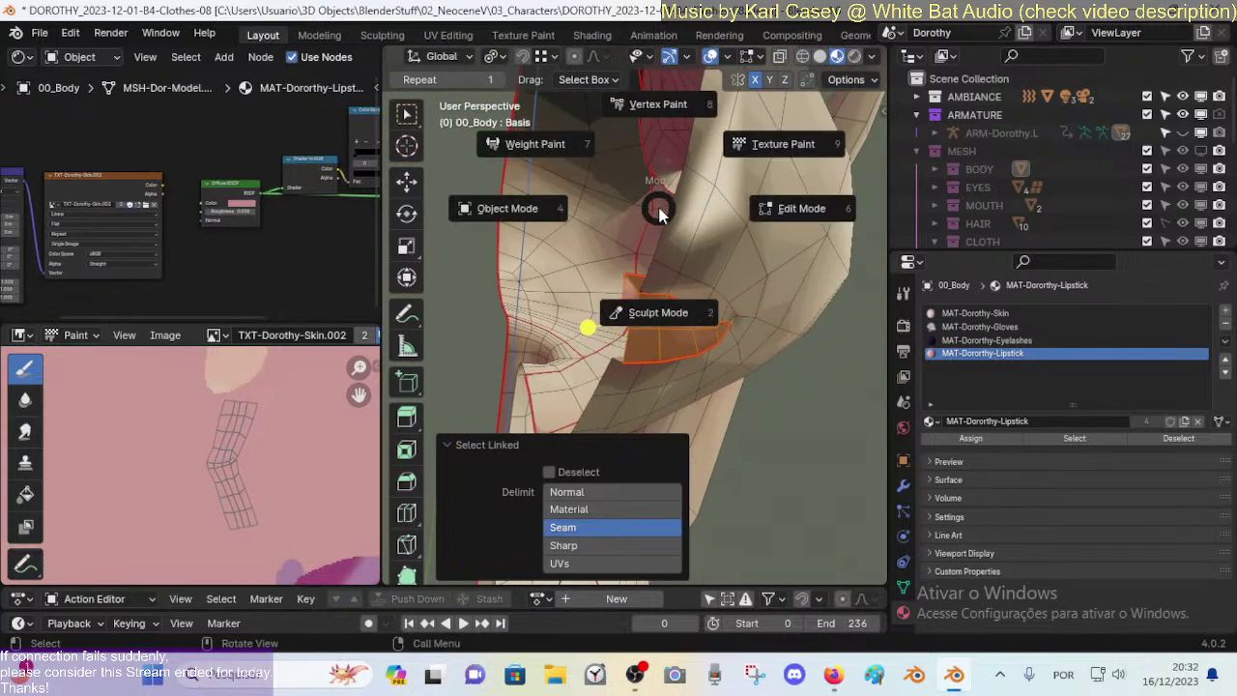
{"action": "left_click", "coordinate": [662, 215]}
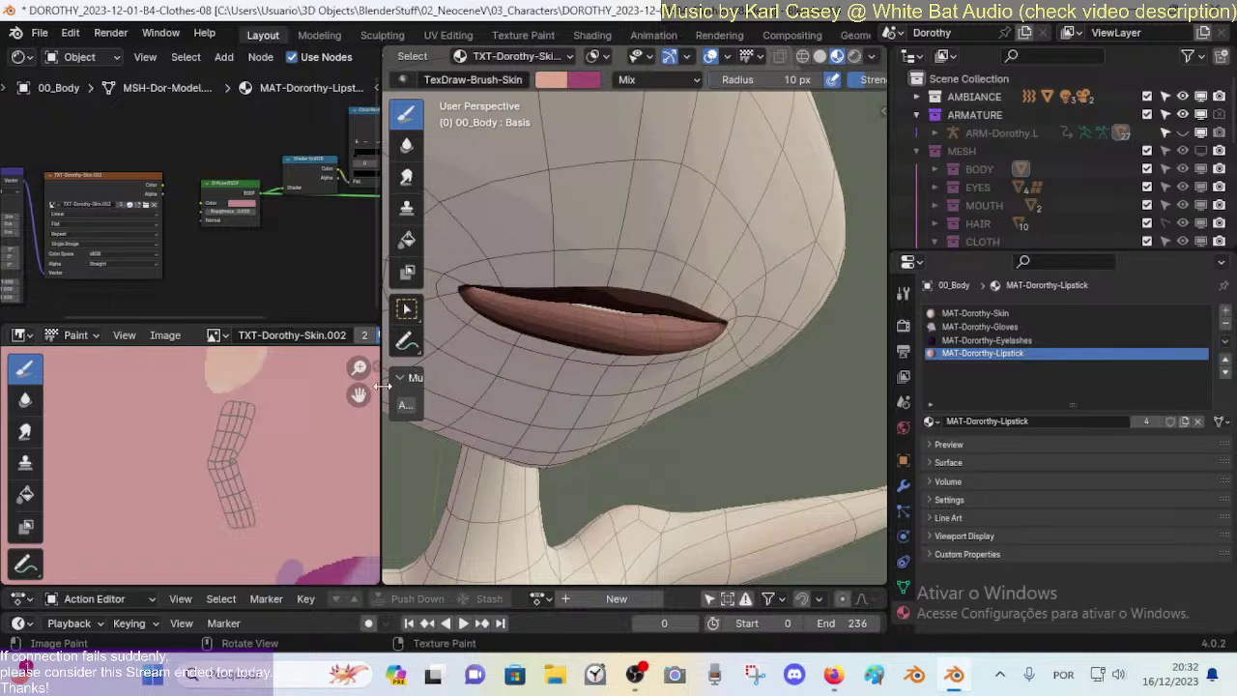
Step: Enlarge the image editor and expand the image properties of TXT-Dorothy-Skin.002
{"action": "left_click_drag", "start_coordinate": [383, 387], "coordinate": [558, 387]}
{"action": "key", "text": "n"}
{"action": "left_click_drag", "start_coordinate": [458, 325], "coordinate": [458, 159]}
{"action": "scroll", "coordinate": [418, 304], "scroll_direction": "up", "scroll_amount": 5}
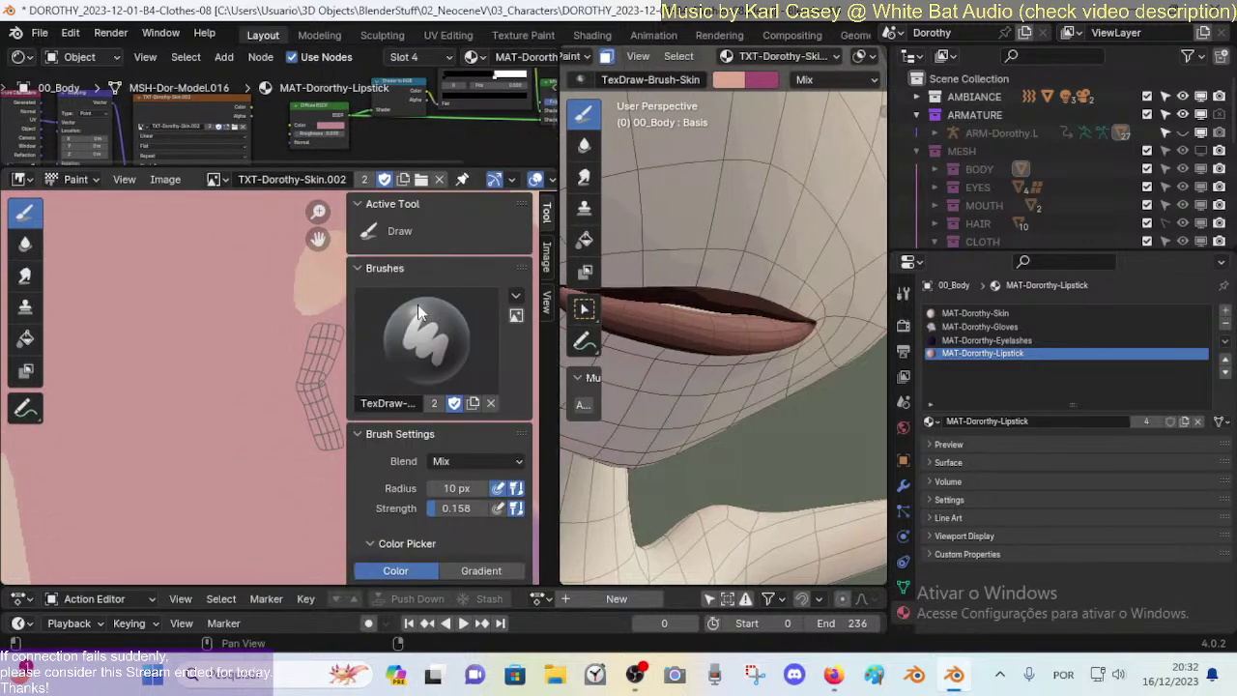
{"action": "left_click", "coordinate": [547, 256]}
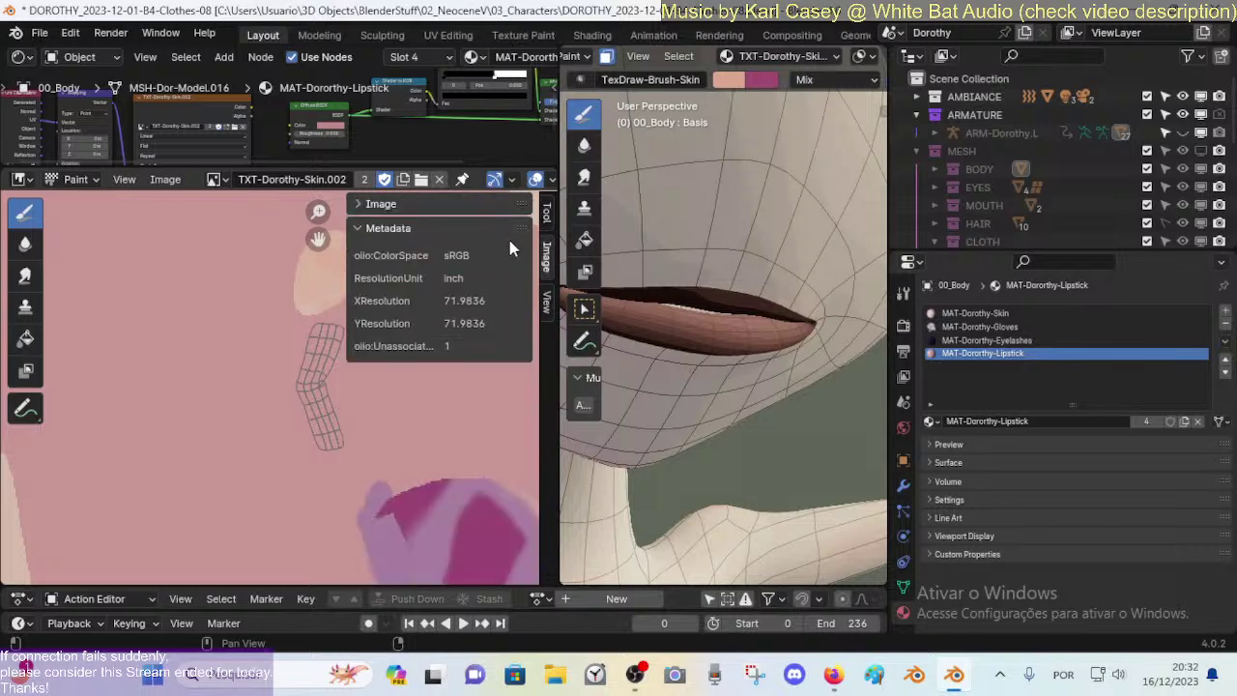
{"action": "left_click", "coordinate": [548, 307]}
{"action": "left_click", "coordinate": [547, 256]}
{"action": "left_click", "coordinate": [387, 205]}
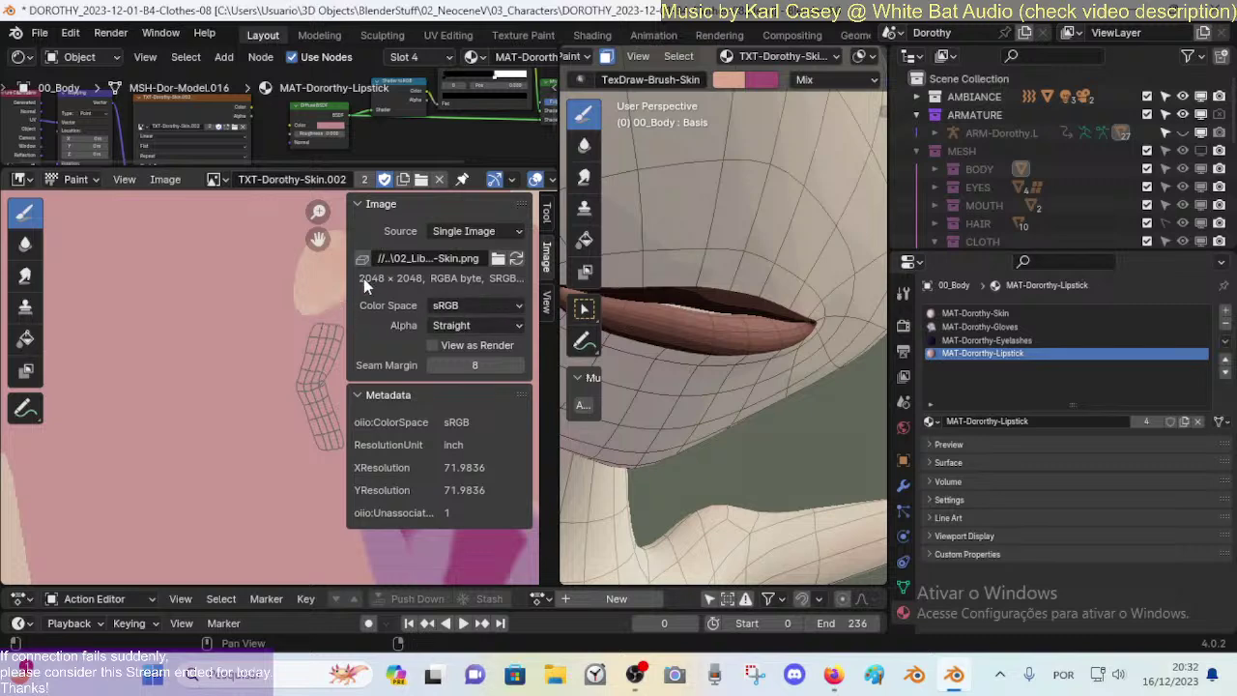
Step: Resize the image editor's sidebar to read the skin texture's resolution, then hide the sidebar
{"action": "left_click_drag", "start_coordinate": [349, 280], "coordinate": [316, 274]}
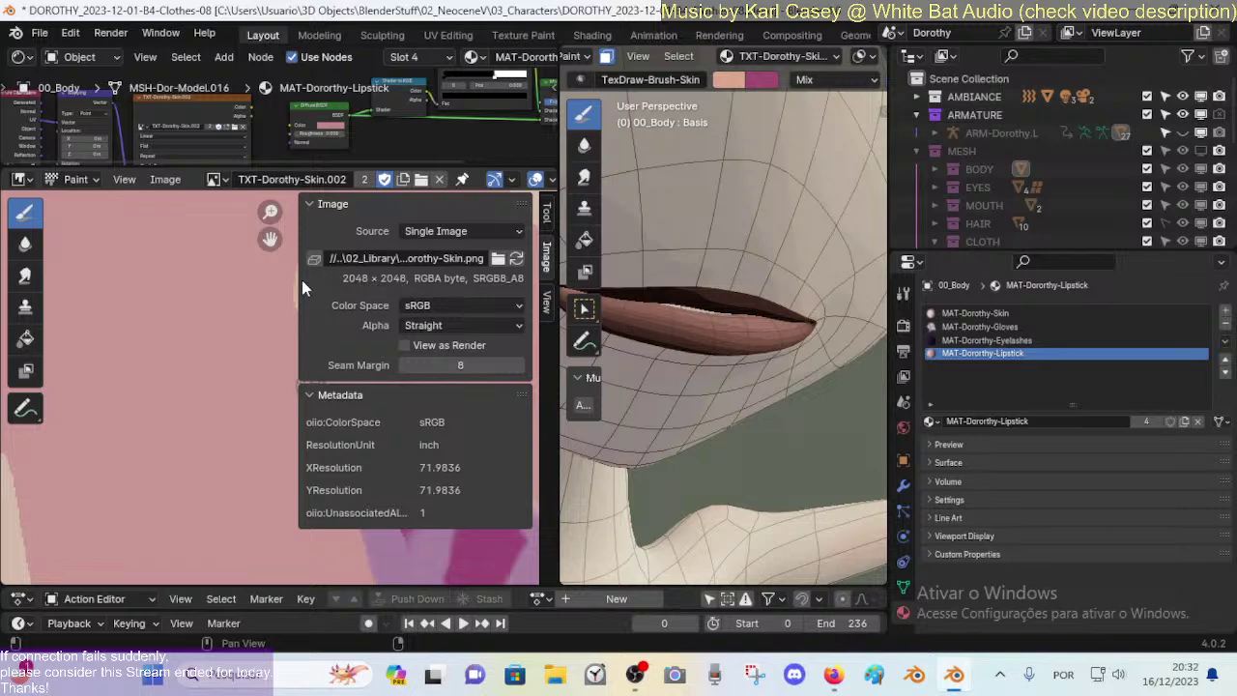
{"action": "left_click_drag", "start_coordinate": [299, 279], "coordinate": [338, 280]}
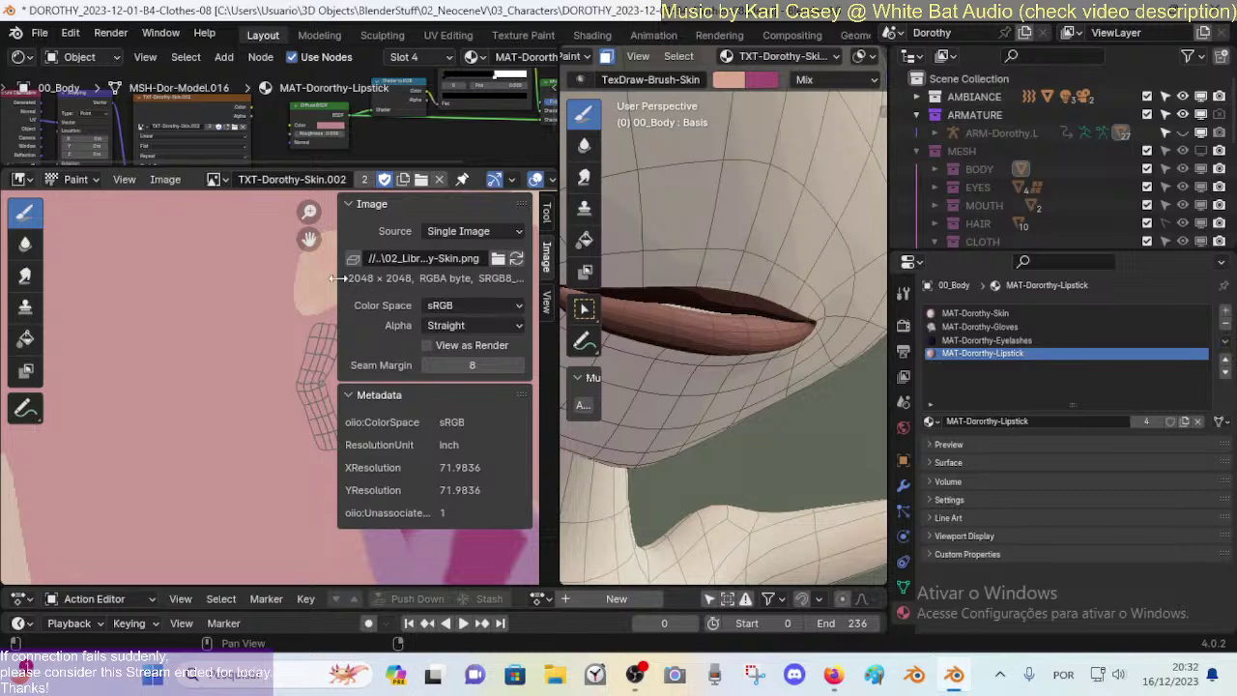
{"action": "left_click_drag", "start_coordinate": [339, 280], "coordinate": [363, 279]}
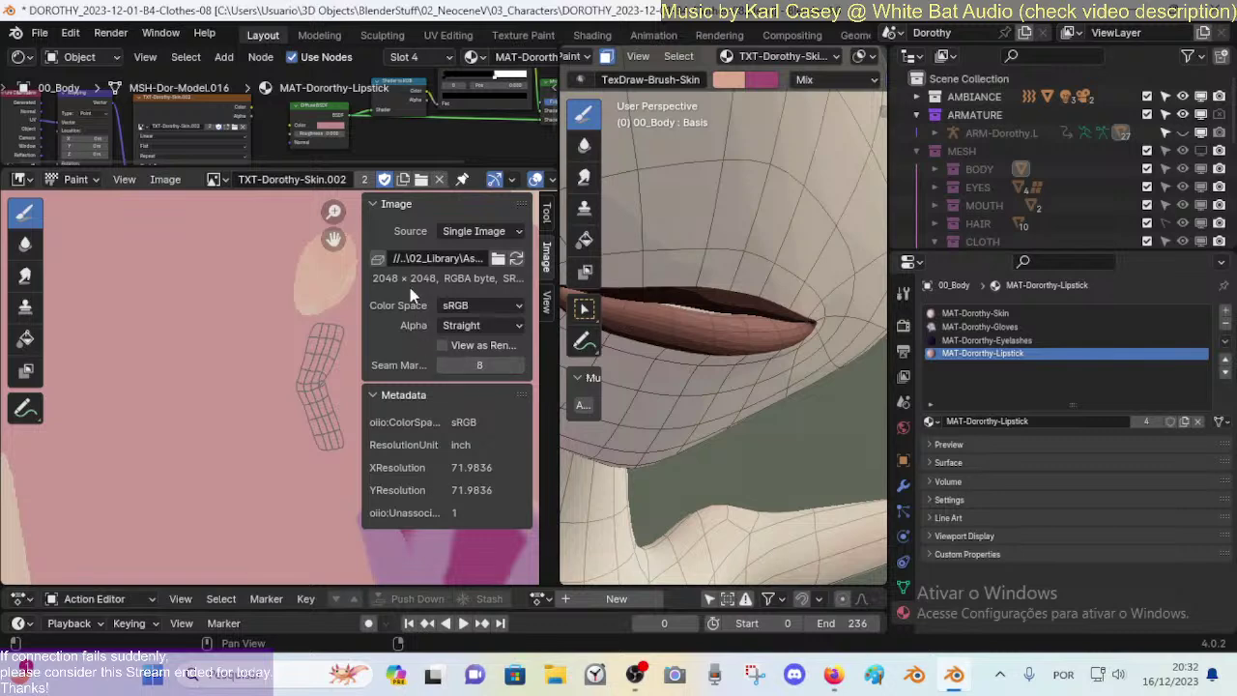
{"action": "scroll", "coordinate": [784, 317], "scroll_direction": "down", "scroll_amount": 4}
{"action": "scroll", "coordinate": [736, 326], "scroll_direction": "up", "scroll_amount": 3}
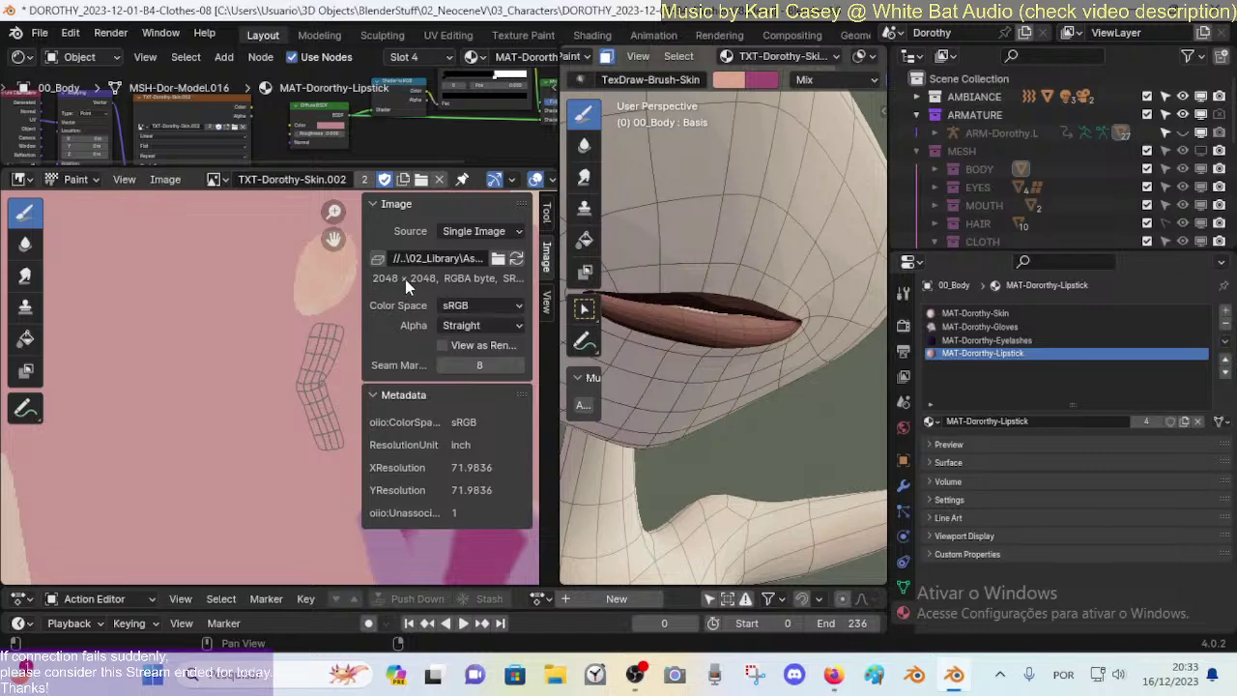
{"action": "key", "text": "n"}
Step: Examine the lips on the model up close and compare them with the size of their UV island on the skin texture
{"action": "scroll", "coordinate": [403, 298], "scroll_direction": "up", "scroll_amount": 2}
{"action": "scroll", "coordinate": [403, 297], "scroll_direction": "down", "scroll_amount": 1}
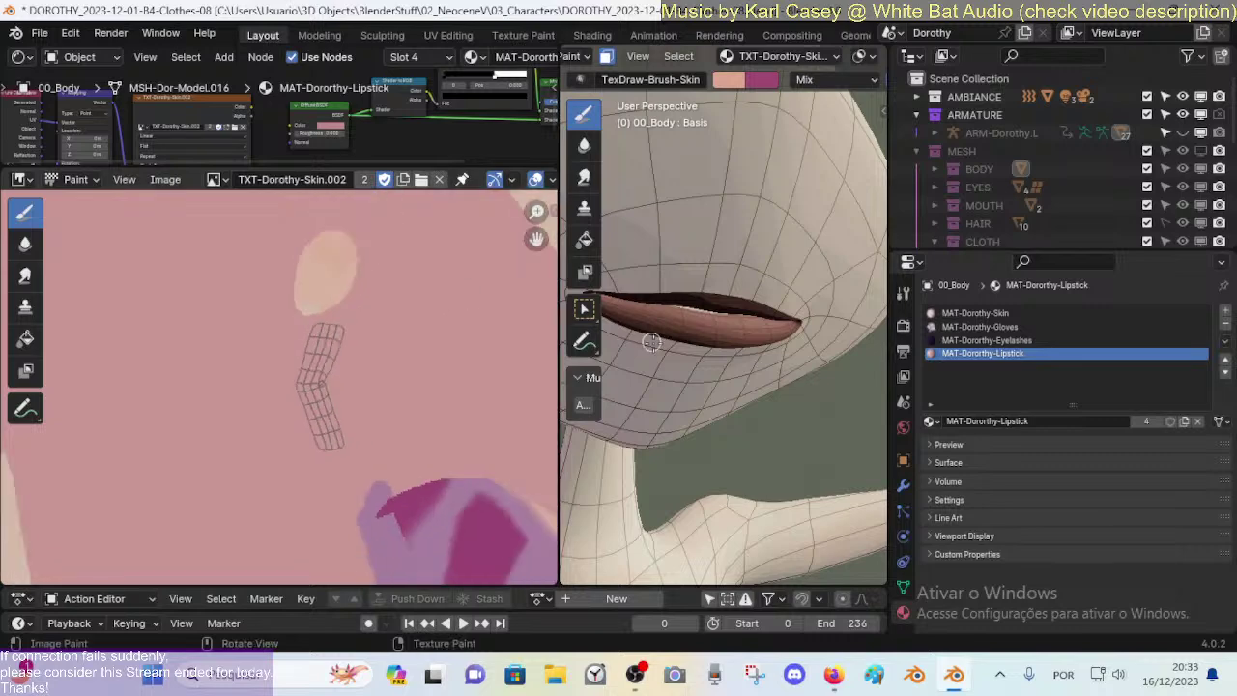
{"action": "scroll", "coordinate": [647, 348], "scroll_direction": "up", "scroll_amount": 3}
{"action": "middle_click_drag", "start_coordinate": [647, 348], "coordinate": [661, 359]}
{"action": "scroll", "coordinate": [661, 355], "scroll_direction": "down", "scroll_amount": 5}
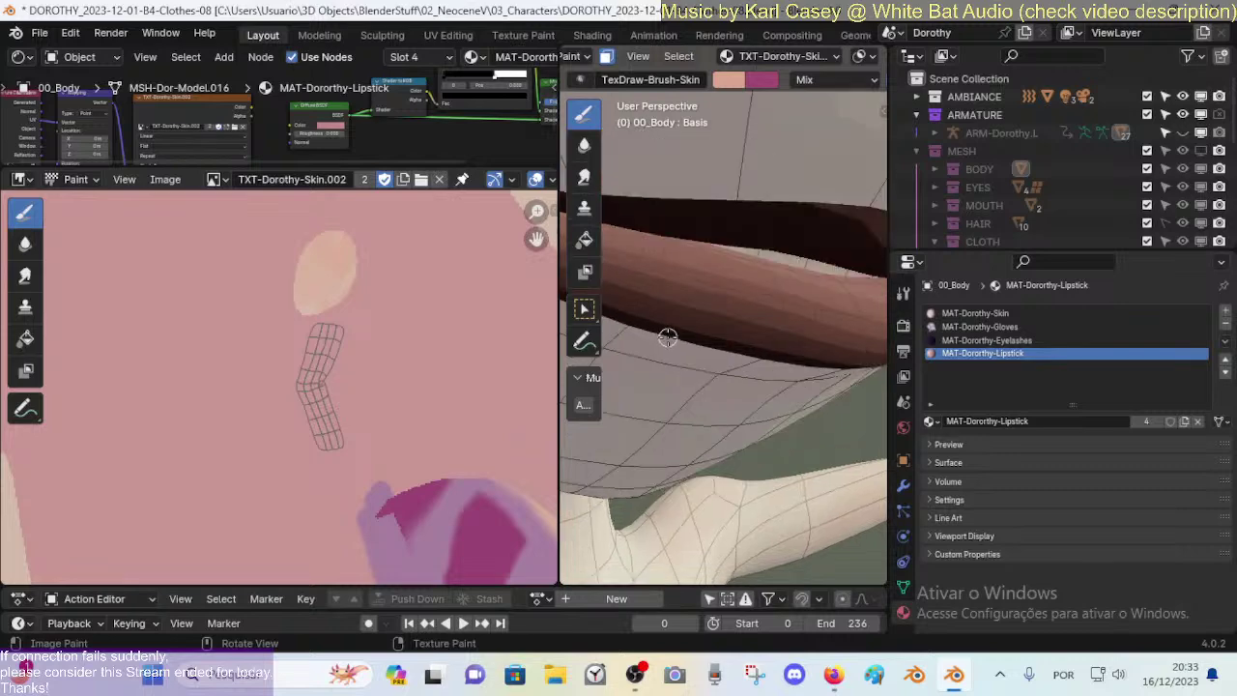
{"action": "scroll", "coordinate": [667, 337], "scroll_direction": "down", "scroll_amount": 3}
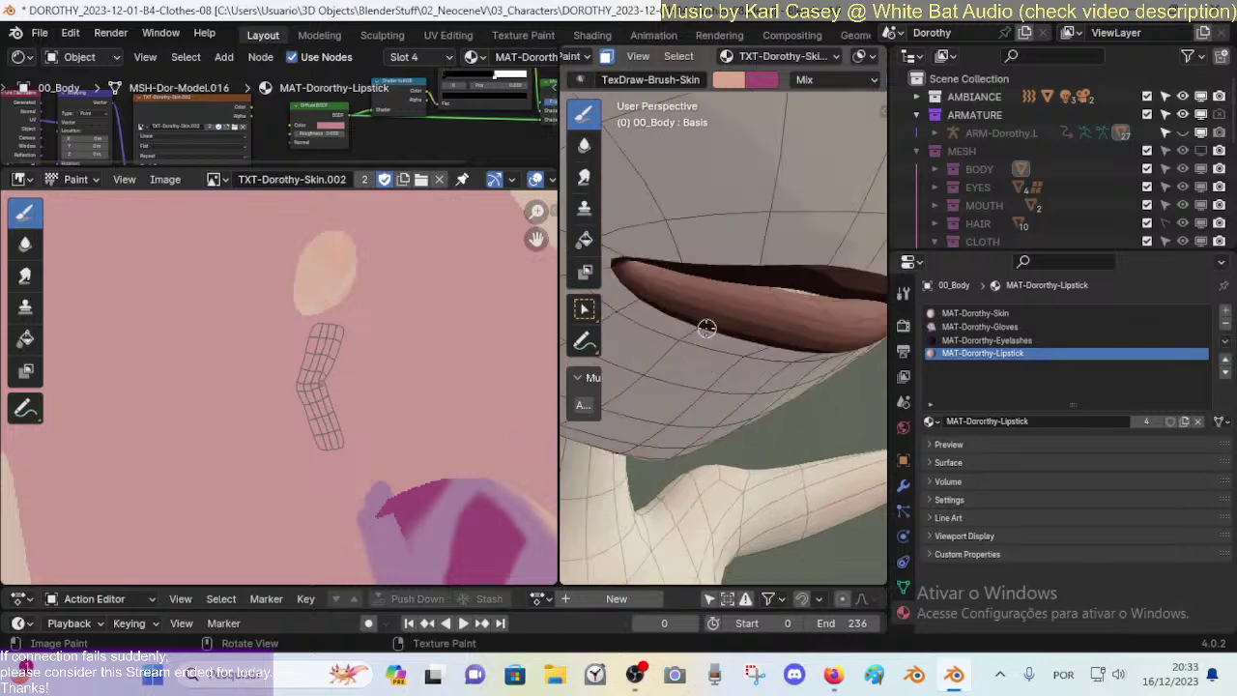
{"action": "scroll", "coordinate": [349, 362], "scroll_direction": "up", "scroll_amount": 2}
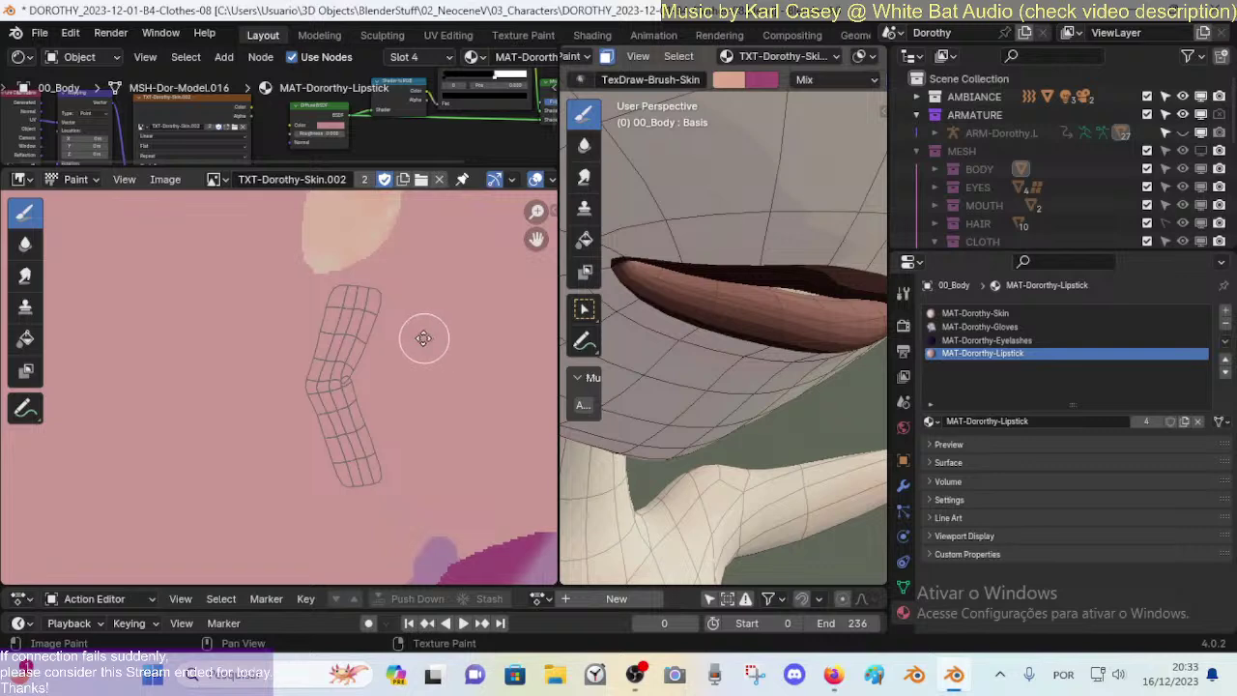
{"action": "scroll", "coordinate": [419, 340], "scroll_direction": "down", "scroll_amount": 3}
{"action": "scroll", "coordinate": [406, 352], "scroll_direction": "down", "scroll_amount": 4}
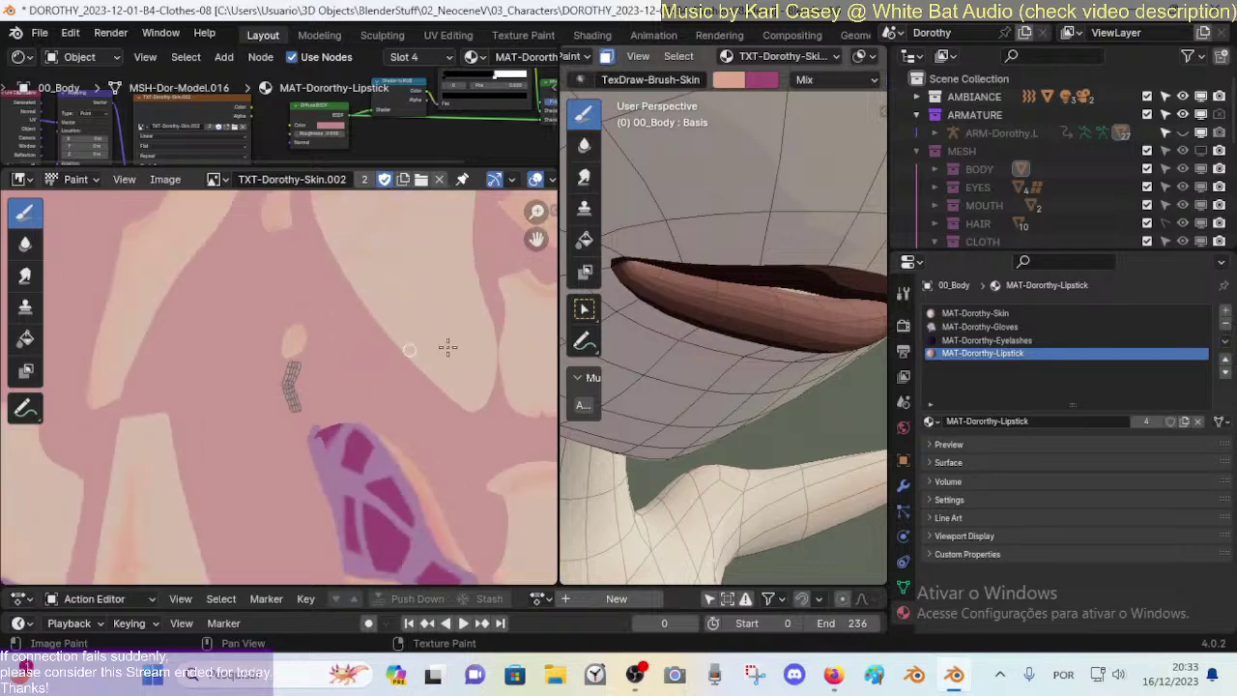
Step: Inspect the lips' UV island against the full skin texture while alternating the body between Texture Paint and Edit modes
{"action": "scroll", "coordinate": [783, 307], "scroll_direction": "down", "scroll_amount": 3}
{"action": "key", "text": "Tab"}
{"action": "scroll", "coordinate": [779, 311], "scroll_direction": "up", "scroll_amount": 5}
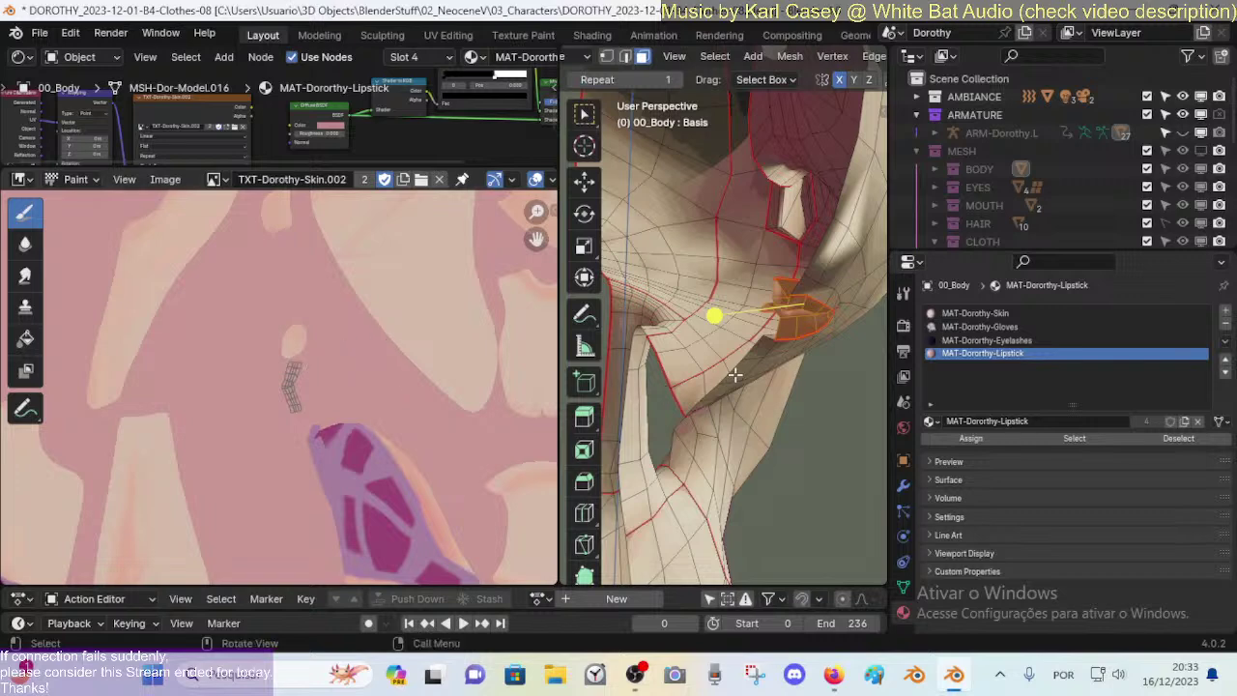
{"action": "key", "text": "Tab"}
{"action": "scroll", "coordinate": [734, 375], "scroll_direction": "down", "scroll_amount": 4}
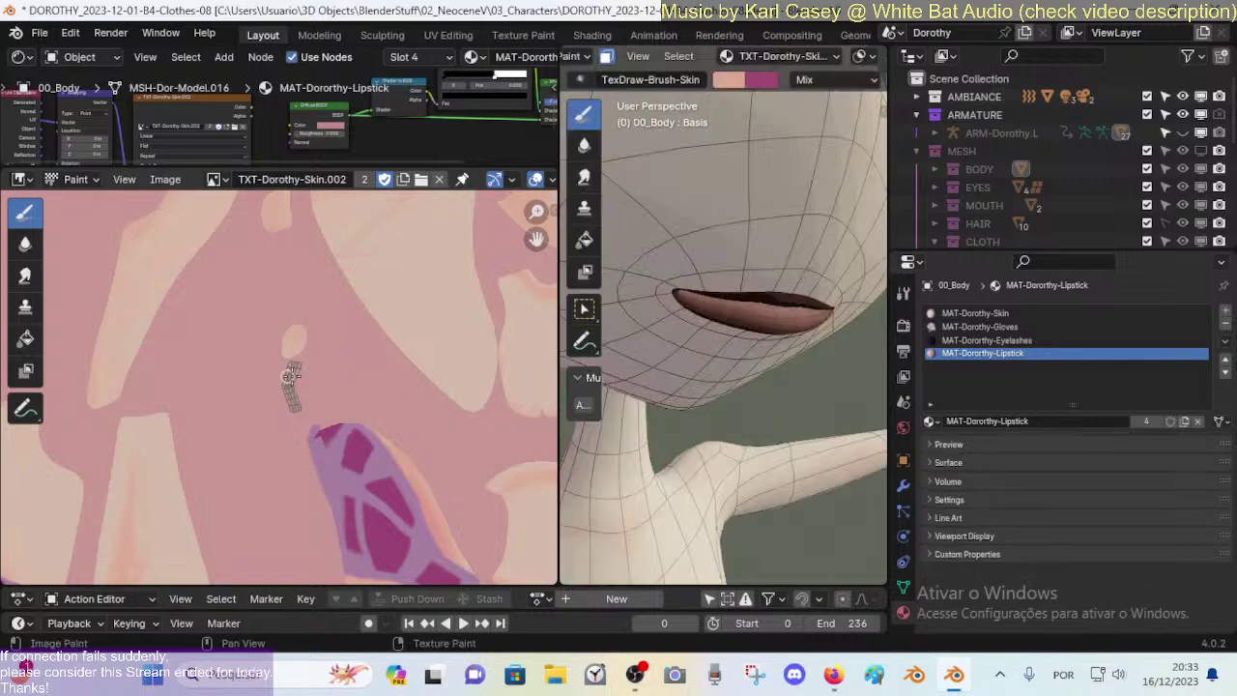
{"action": "scroll", "coordinate": [314, 386], "scroll_direction": "down", "scroll_amount": 4}
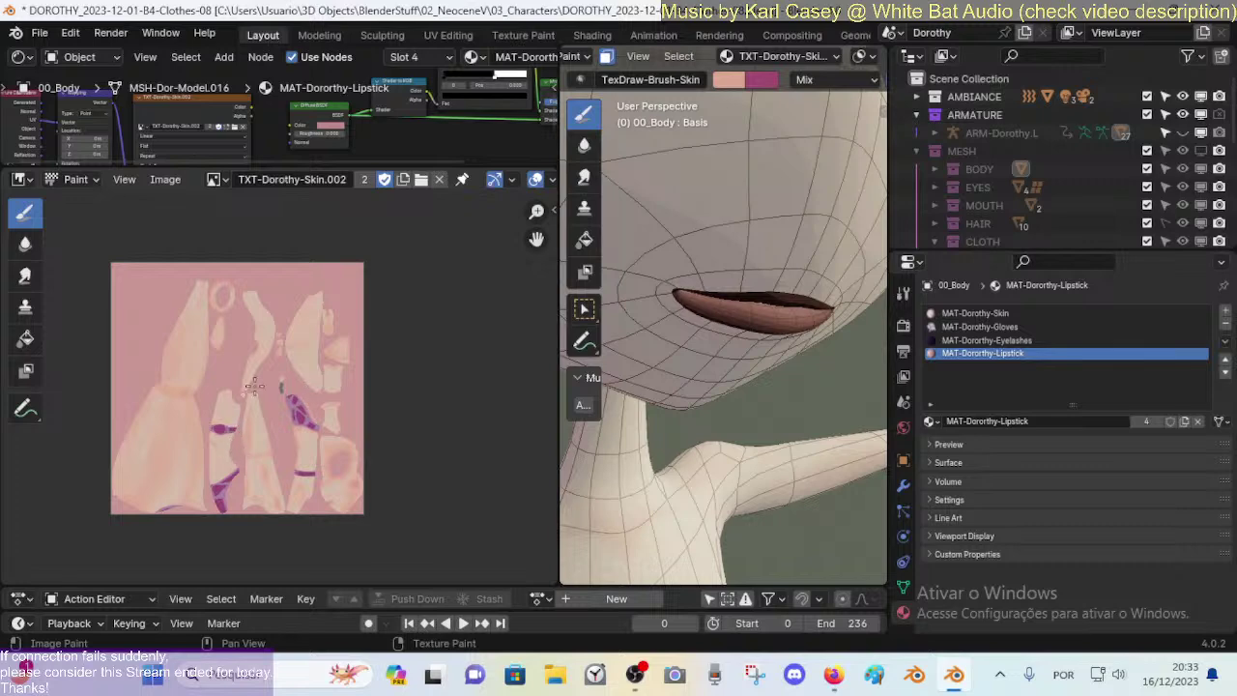
{"action": "key", "text": "Tab"}
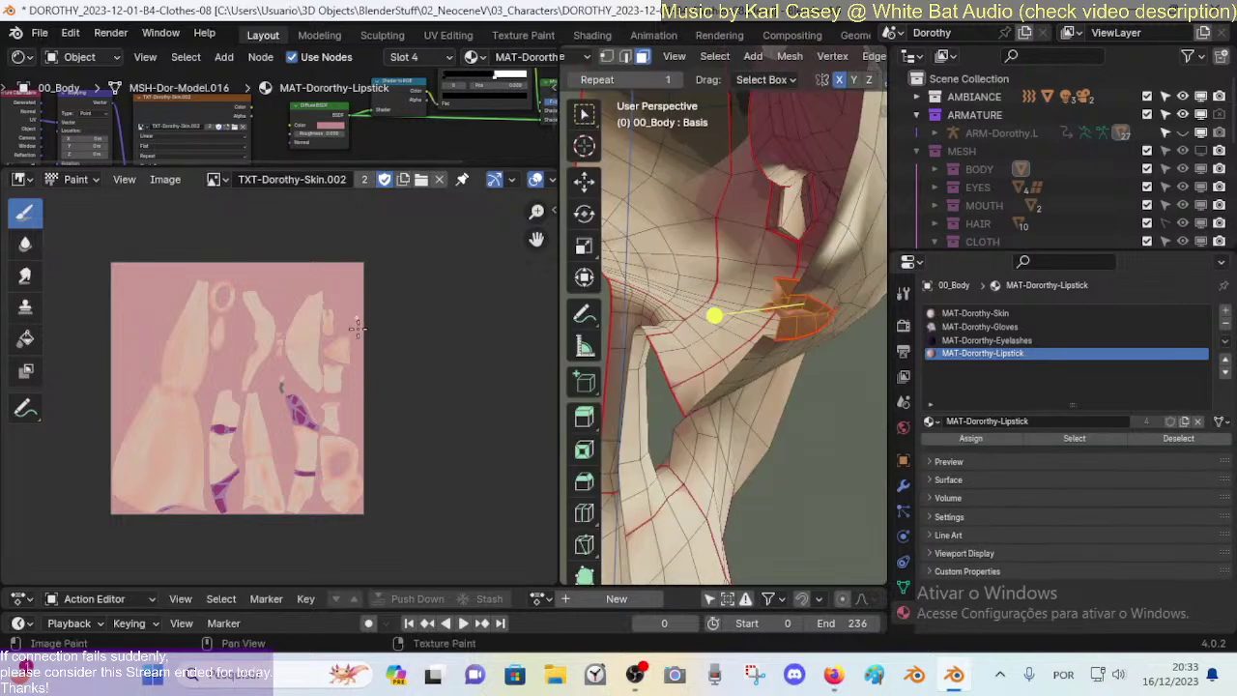
{"action": "scroll", "coordinate": [322, 354], "scroll_direction": "up", "scroll_amount": 2}
{"action": "key", "text": "Tab"}
{"action": "scroll", "coordinate": [343, 387], "scroll_direction": "up", "scroll_amount": 5}
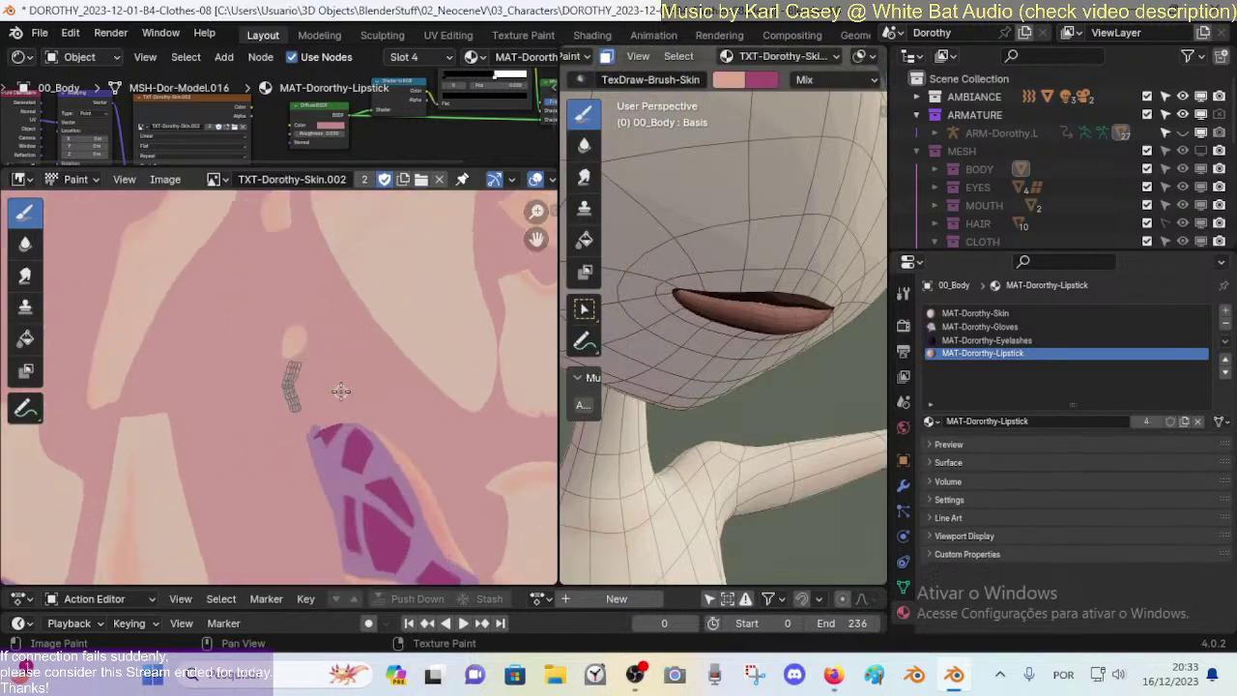
{"action": "key", "text": "Tab"}
{"action": "scroll", "coordinate": [377, 338], "scroll_direction": "up", "scroll_amount": 6}
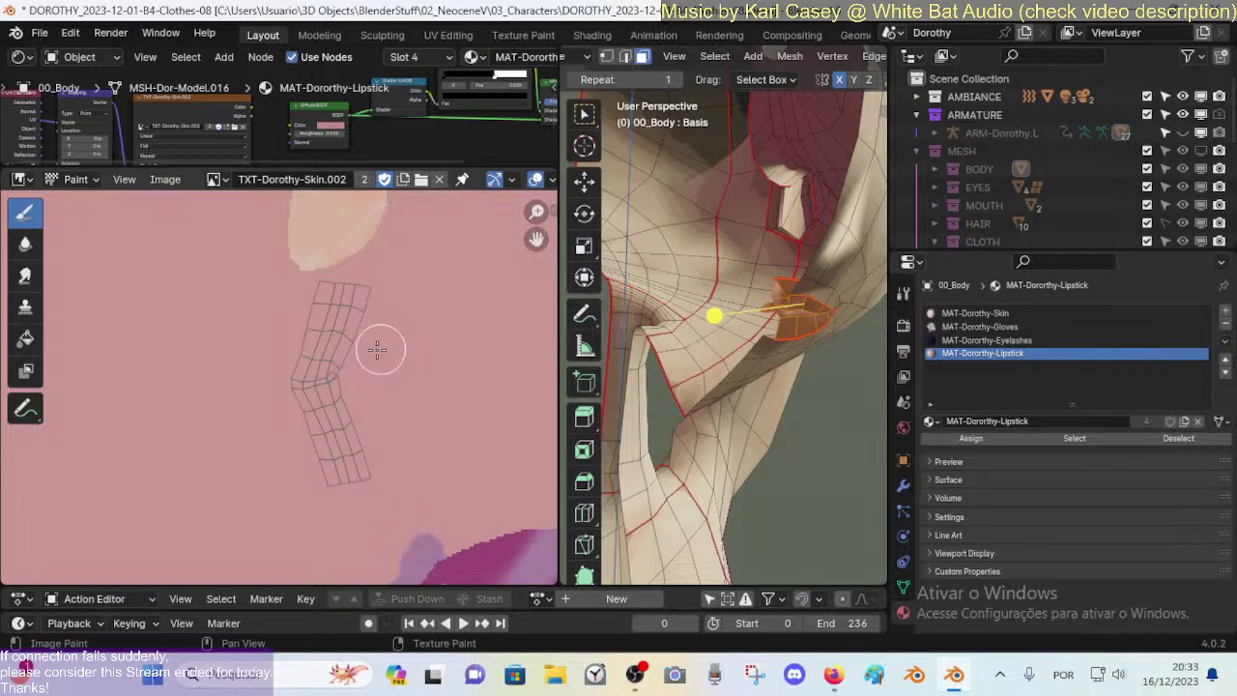
{"action": "scroll", "coordinate": [376, 349], "scroll_direction": "up", "scroll_amount": 1}
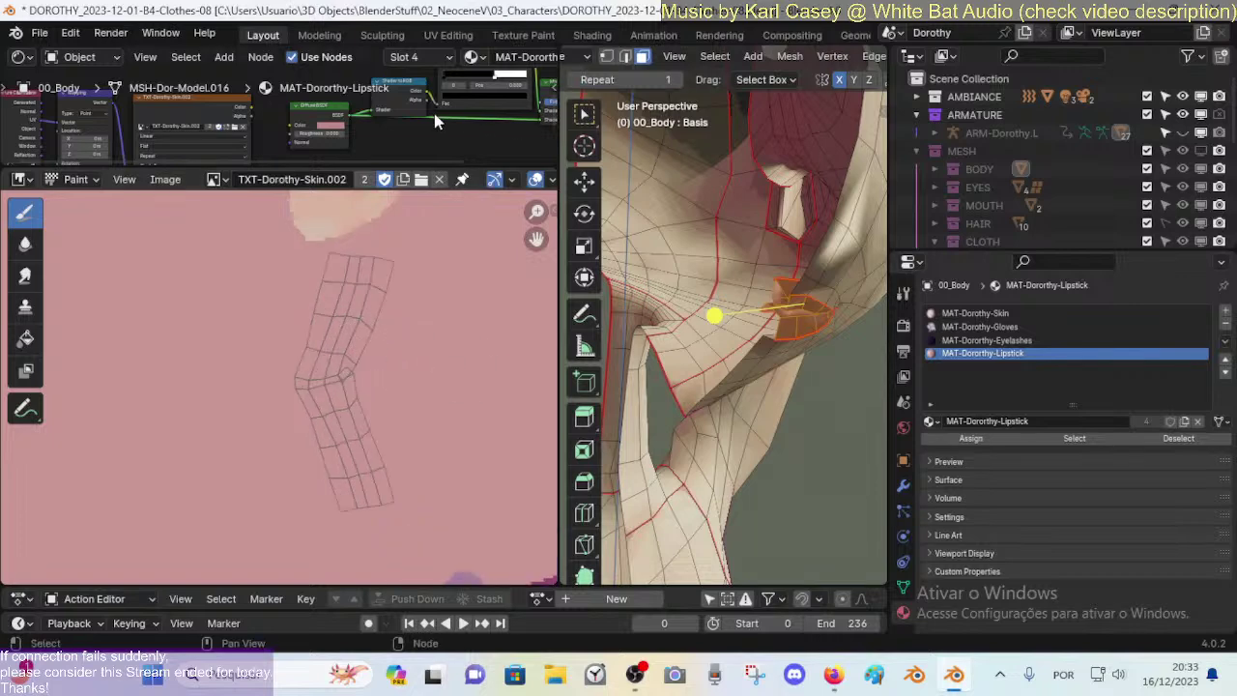
Step: Lighten the pink Diffuse BSDF color of the lipstick material
{"action": "left_click", "coordinate": [336, 127]}
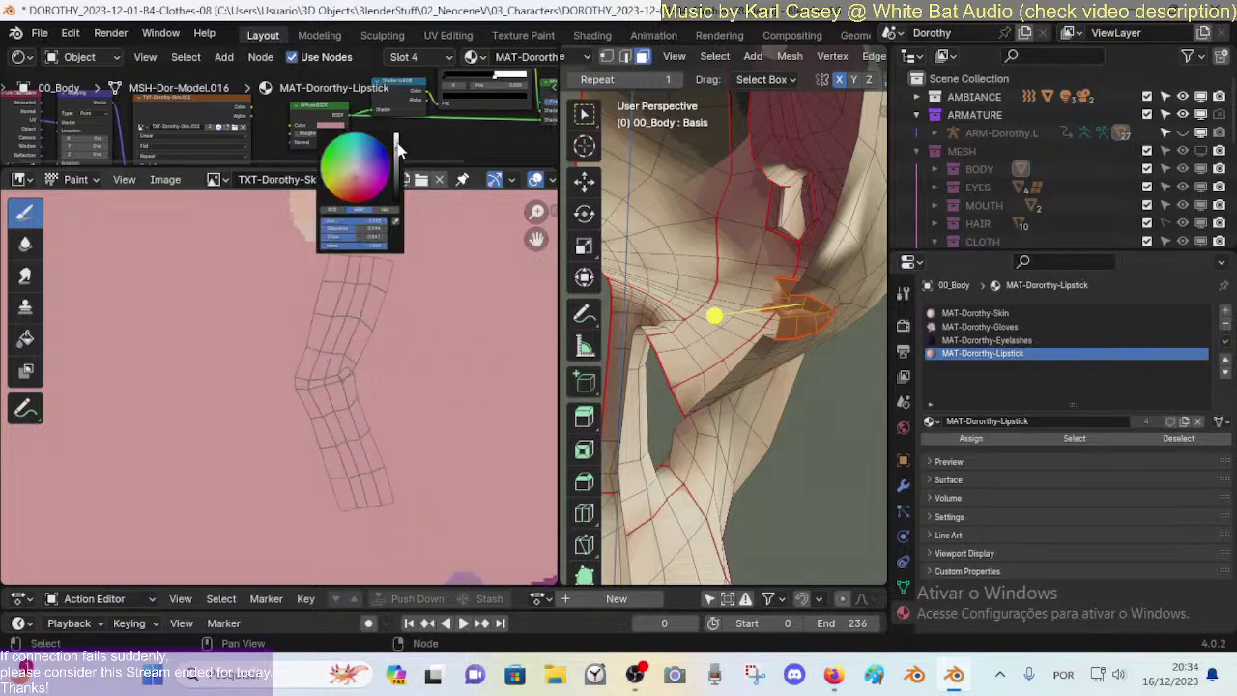
{"action": "left_click_drag", "start_coordinate": [396, 156], "coordinate": [395, 145]}
{"action": "scroll", "coordinate": [305, 136], "scroll_direction": "down", "scroll_amount": 4}
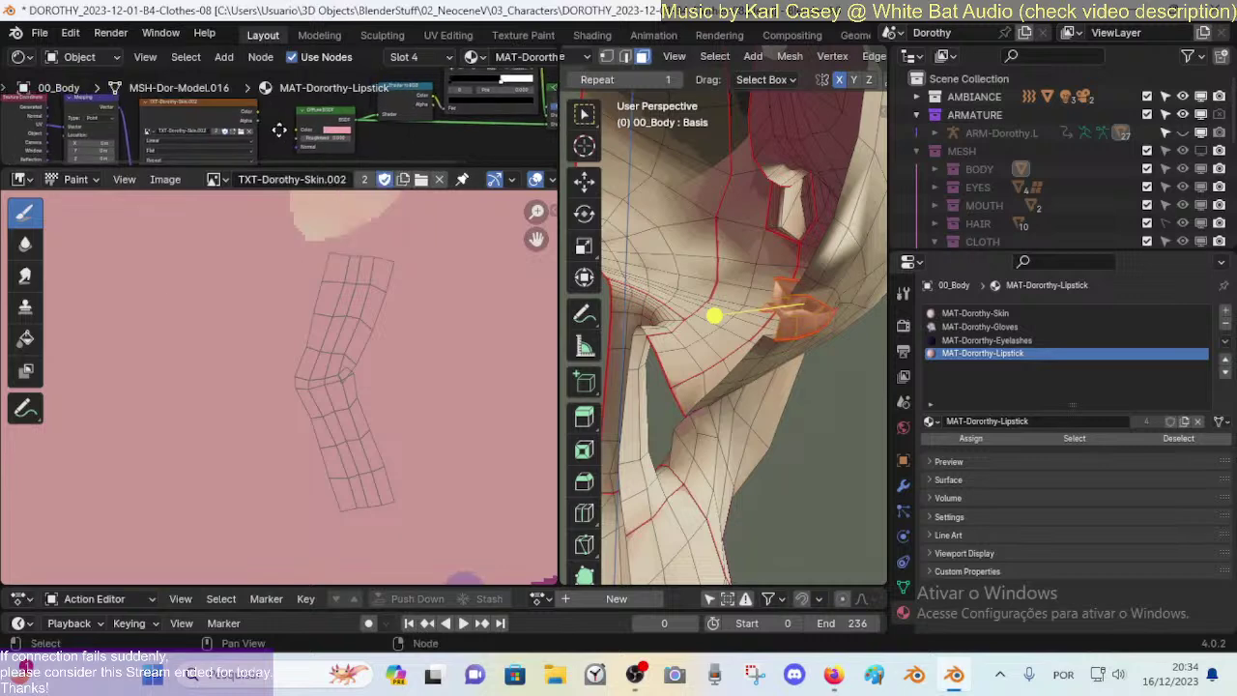
Step: Enlarge the shader editor over the image editor and examine the lipstick material's node chain
{"action": "left_click_drag", "start_coordinate": [323, 166], "coordinate": [324, 365]}
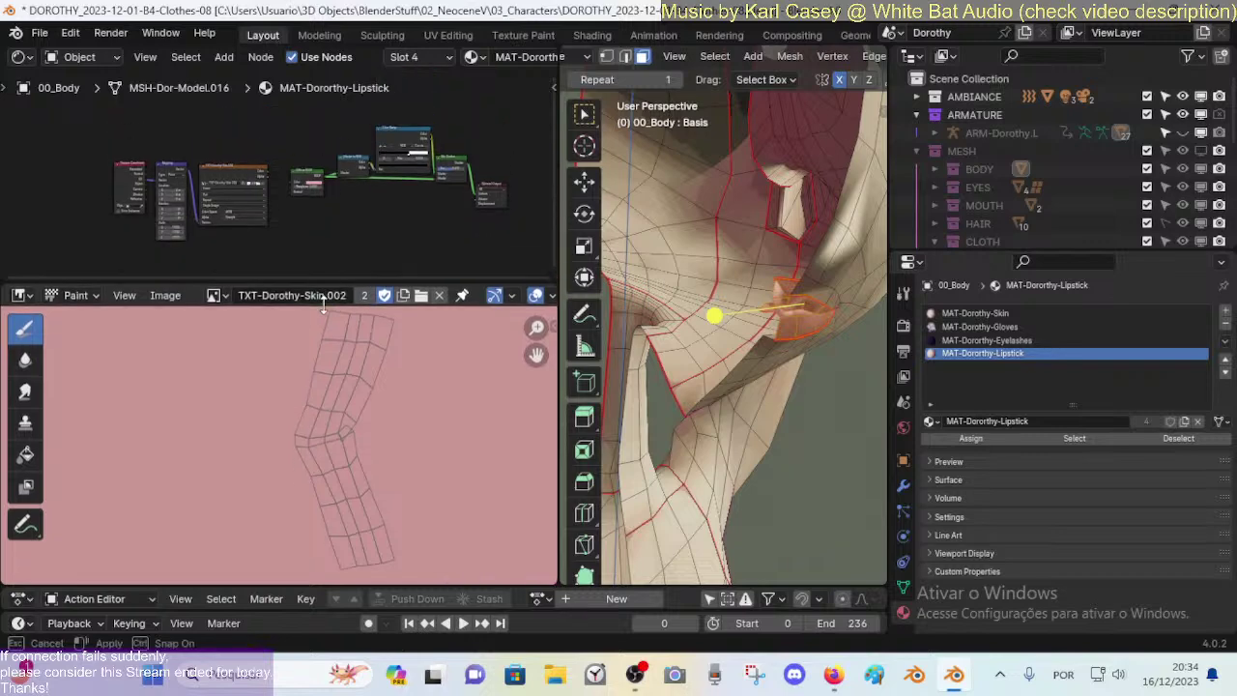
{"action": "scroll", "coordinate": [270, 260], "scroll_direction": "up", "scroll_amount": 4}
{"action": "middle_click_drag", "start_coordinate": [294, 267], "coordinate": [315, 268]}
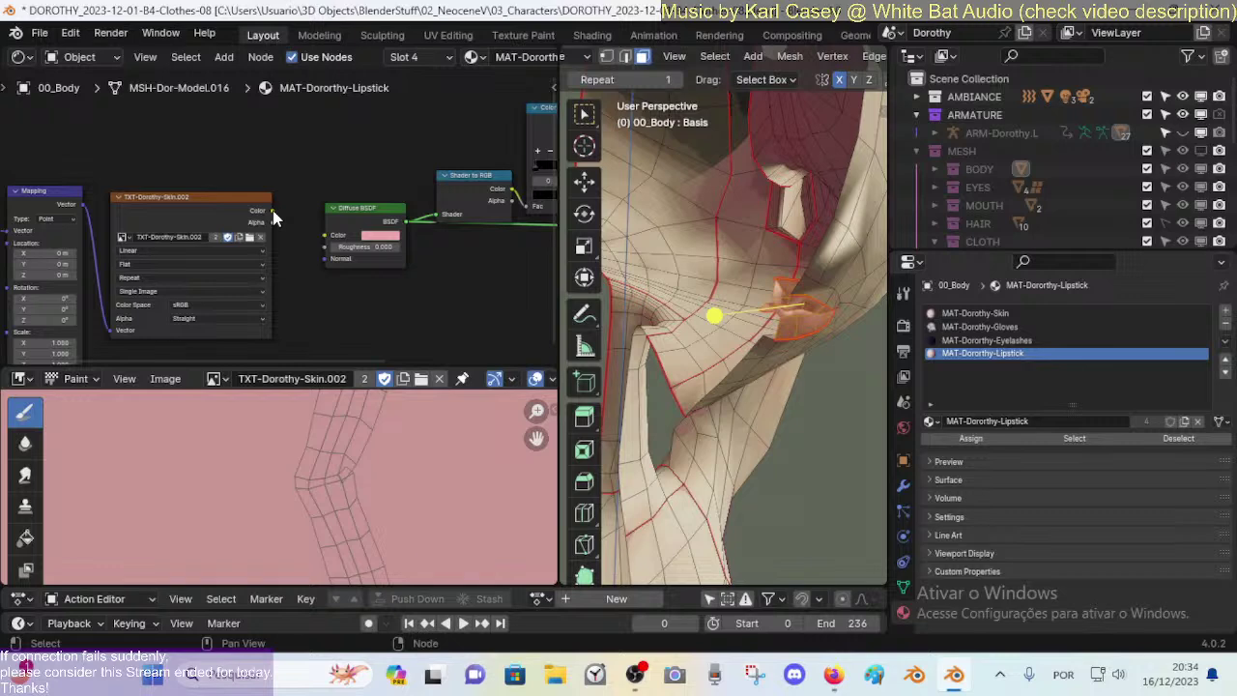
{"action": "scroll", "coordinate": [274, 211], "scroll_direction": "down", "scroll_amount": 5}
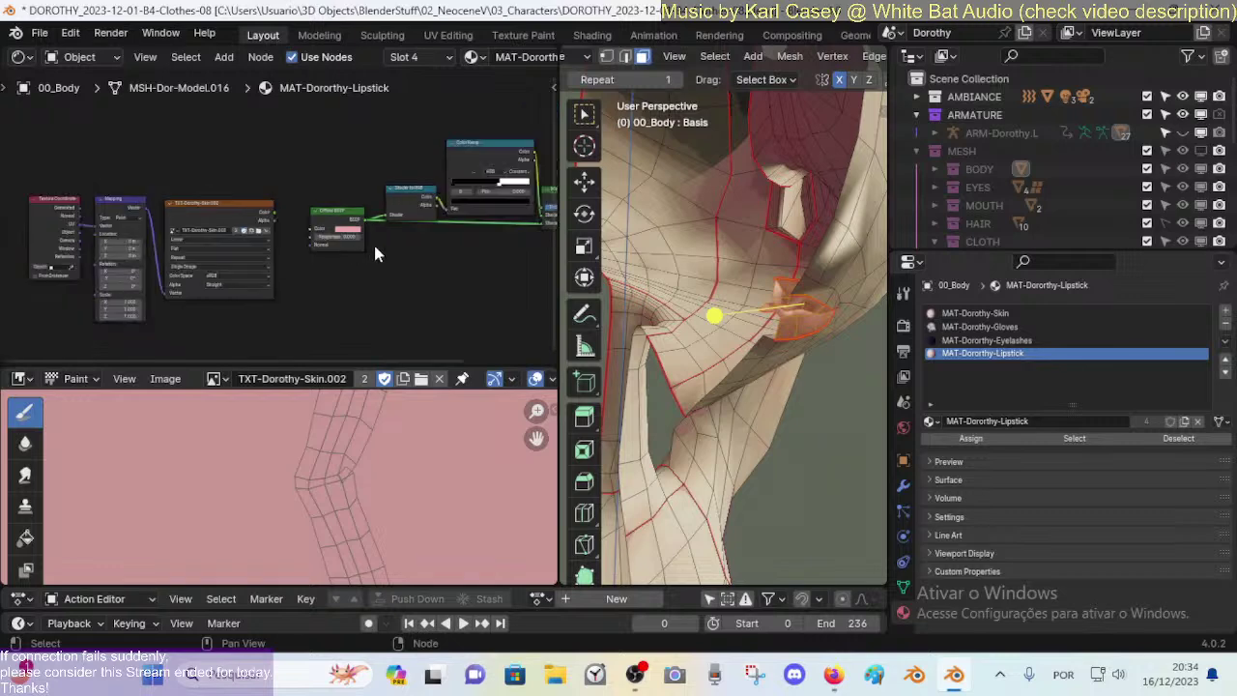
{"action": "middle_click_drag", "start_coordinate": [377, 245], "coordinate": [312, 241]}
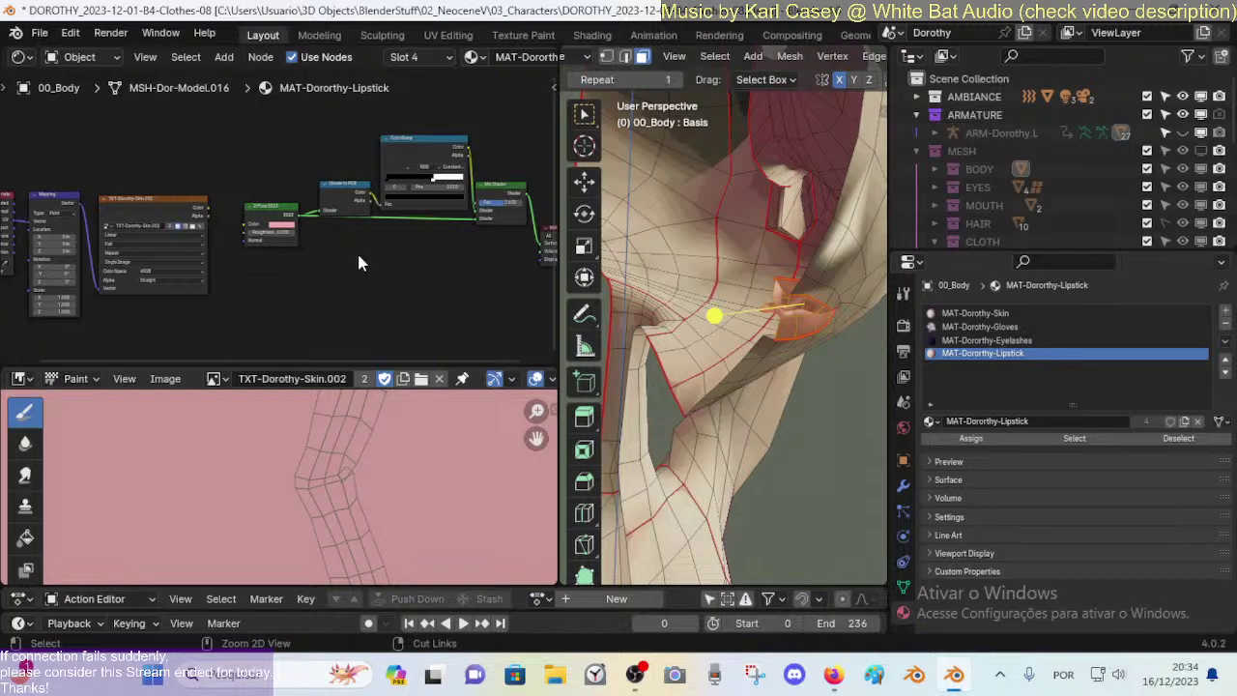
Step: Save the project as a new file named DOROTHY_2023-12-16-B4-Clothes-09.blend
{"action": "left_click", "coordinate": [40, 32]}
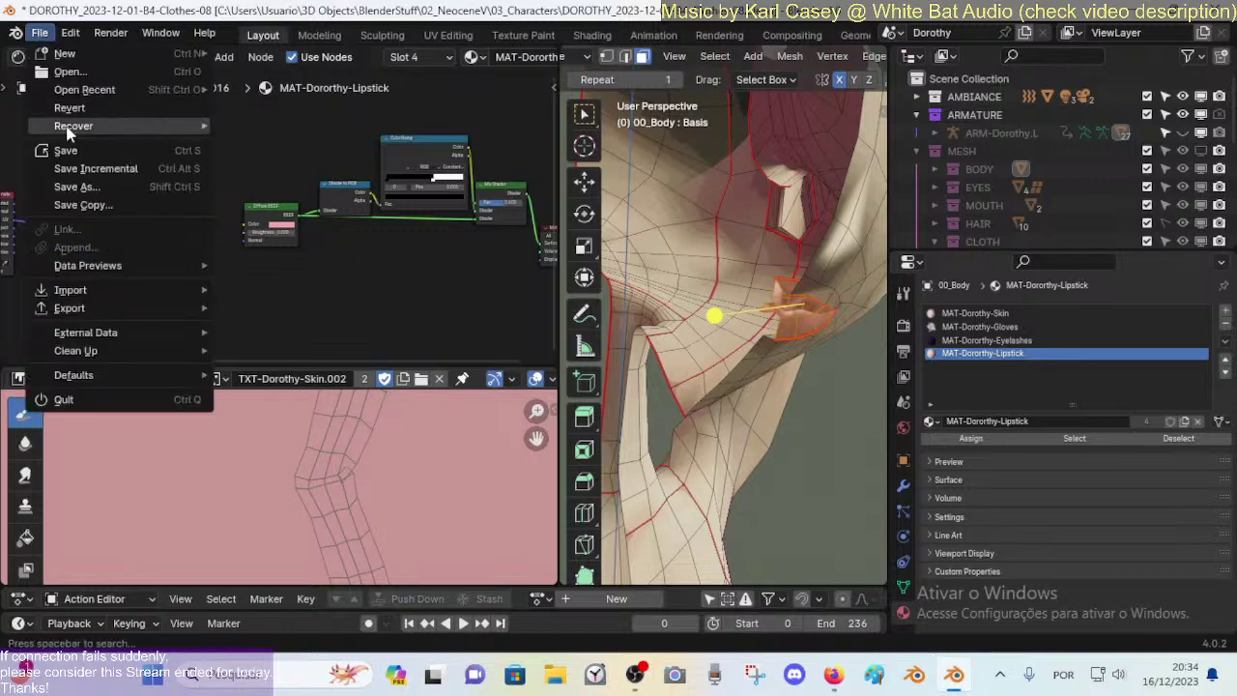
{"action": "left_click", "coordinate": [88, 187]}
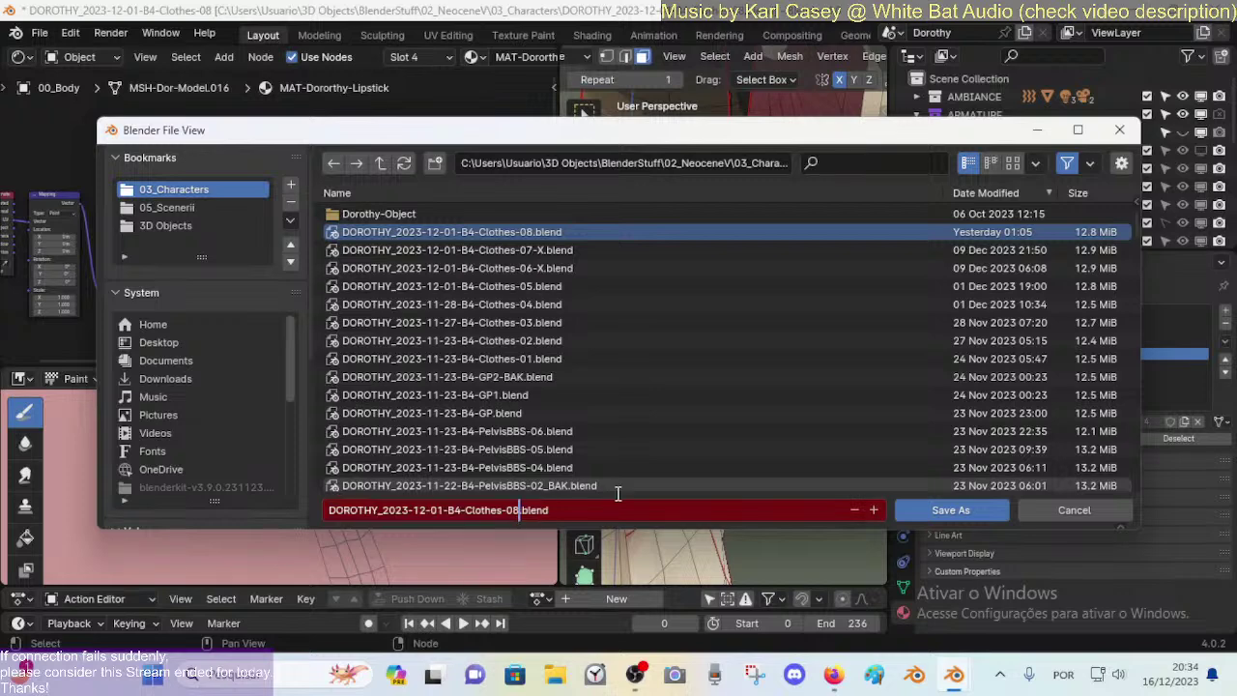
{"action": "key", "text": "BackSpace"}
{"action": "type", "text": "9"}
{"action": "key", "text": "BackSpace"}
{"action": "key", "text": "BackSpace"}
{"action": "type", "text": "12"}
{"action": "left_click", "coordinate": [962, 511]}
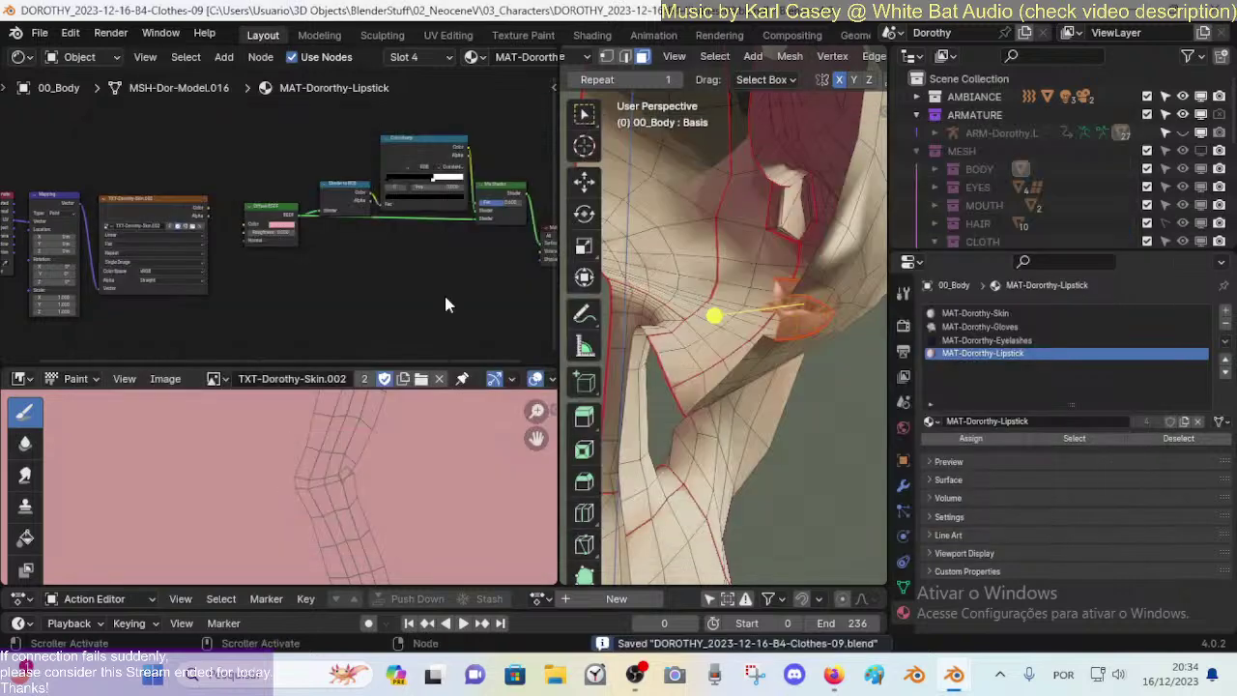
Step: Open the skin material's nodes and examine how the TXT-Dorothy-Skin.002 texture feeds the Diffuse BSDF
{"action": "left_click", "coordinate": [978, 313]}
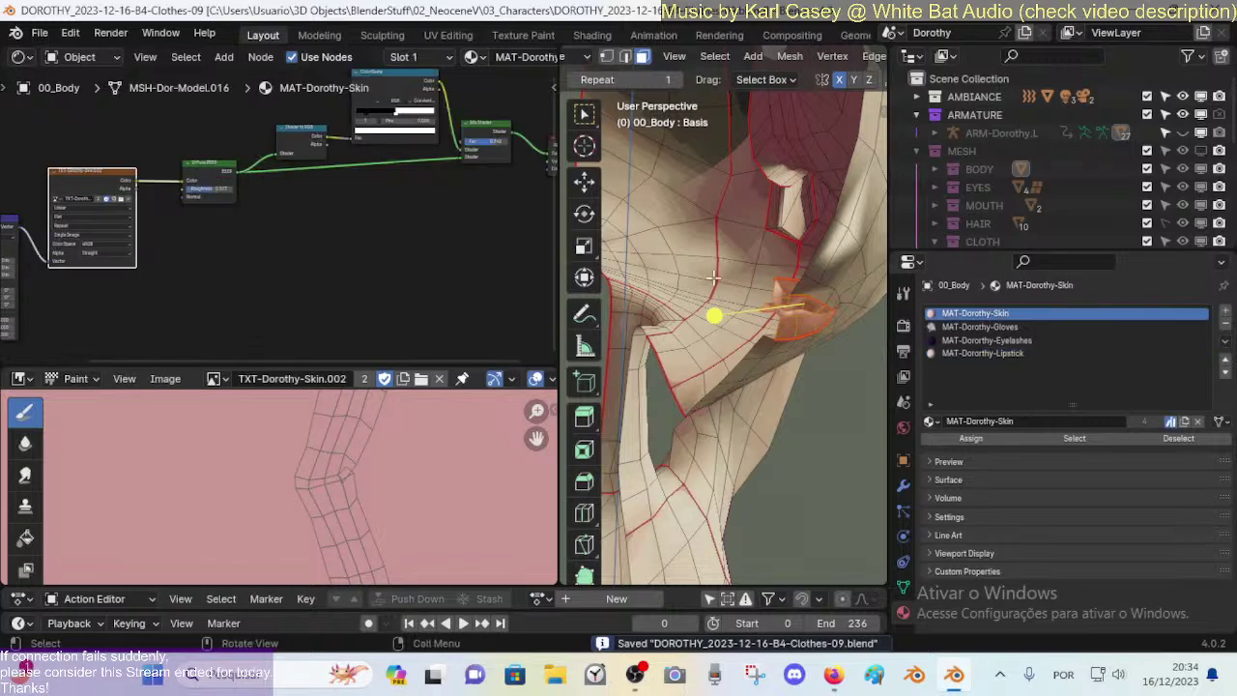
{"action": "scroll", "coordinate": [227, 179], "scroll_direction": "down", "scroll_amount": 1}
{"action": "middle_click_drag", "start_coordinate": [188, 228], "coordinate": [210, 267]}
{"action": "scroll", "coordinate": [293, 227], "scroll_direction": "up", "scroll_amount": 2}
{"action": "scroll", "coordinate": [355, 216], "scroll_direction": "up", "scroll_amount": 2}
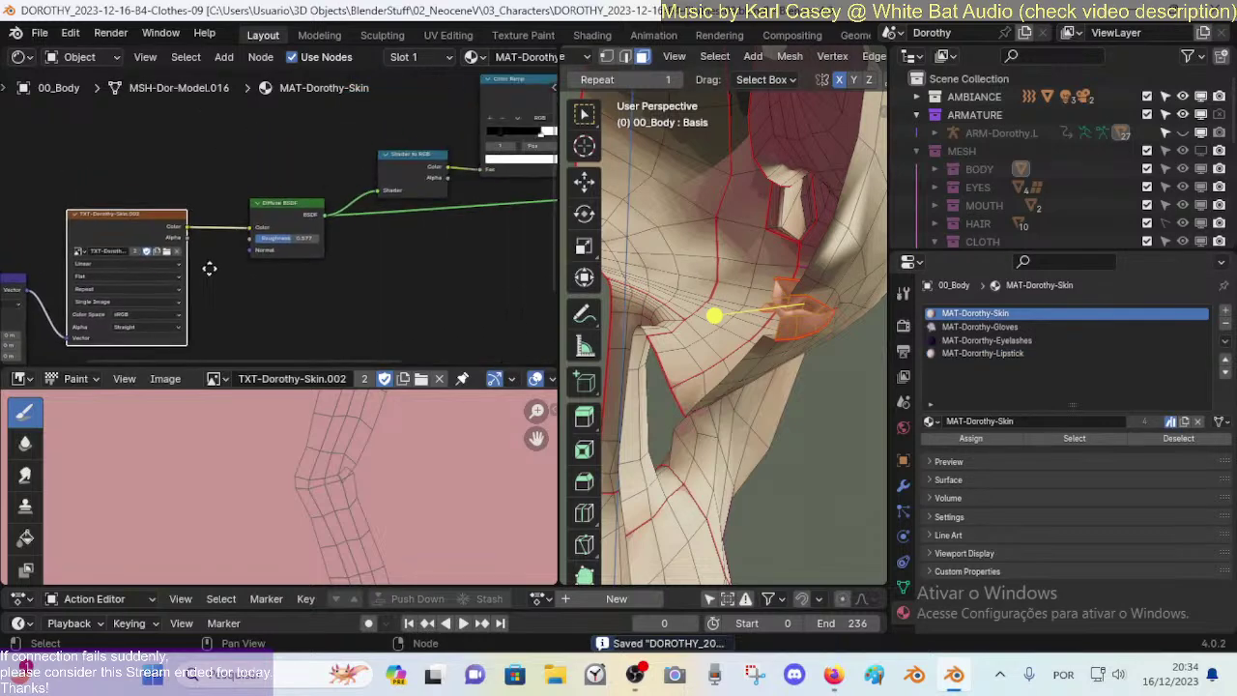
{"action": "scroll", "coordinate": [316, 219], "scroll_direction": "up", "scroll_amount": 4}
{"action": "scroll", "coordinate": [295, 230], "scroll_direction": "up", "scroll_amount": 4}
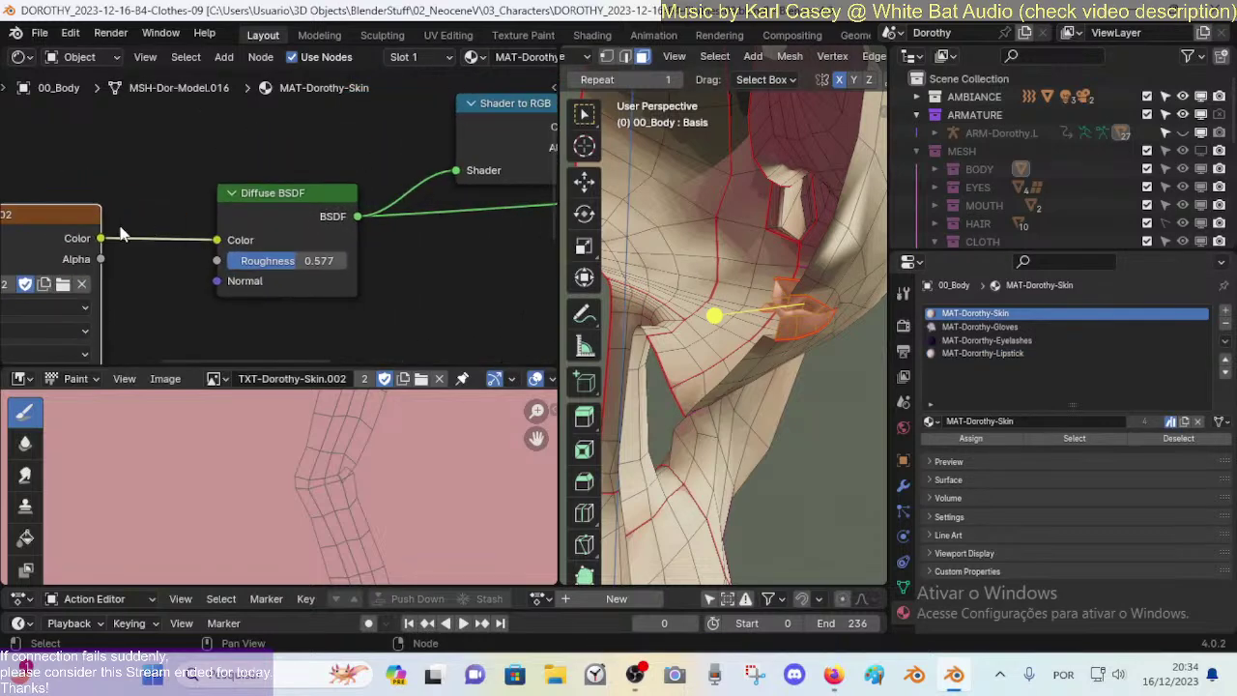
{"action": "scroll", "coordinate": [256, 240], "scroll_direction": "down", "scroll_amount": 2}
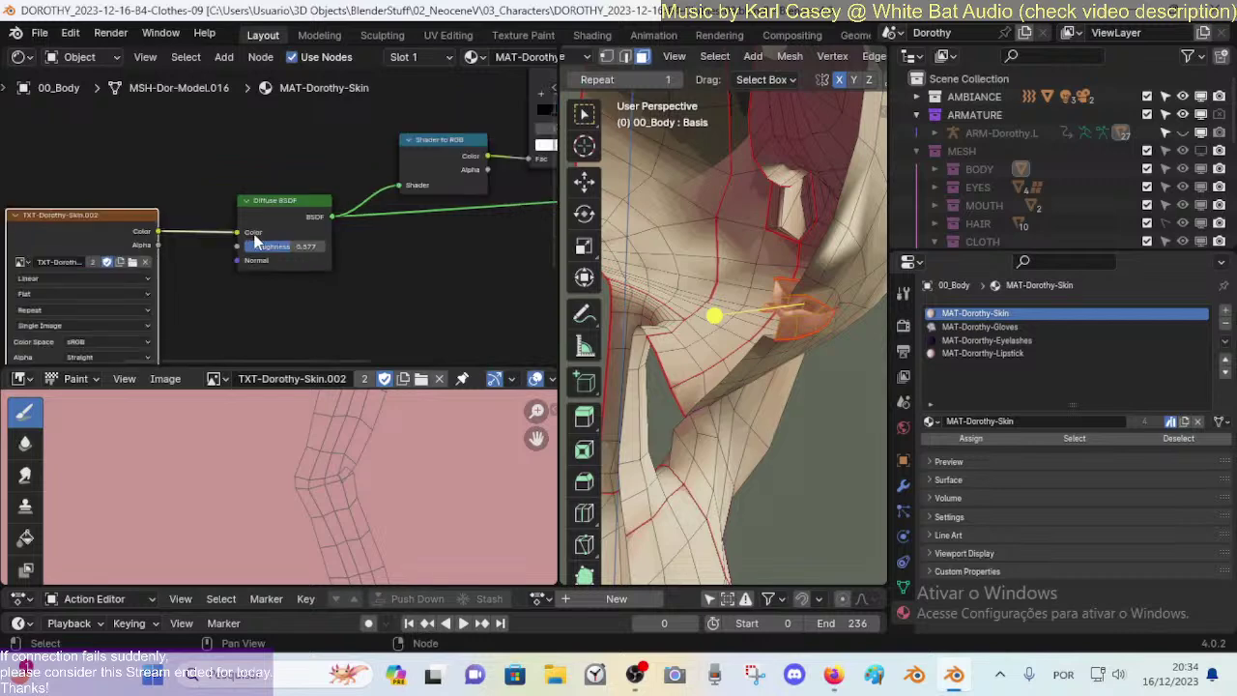
{"action": "middle_click_drag", "start_coordinate": [297, 208], "coordinate": [140, 243]}
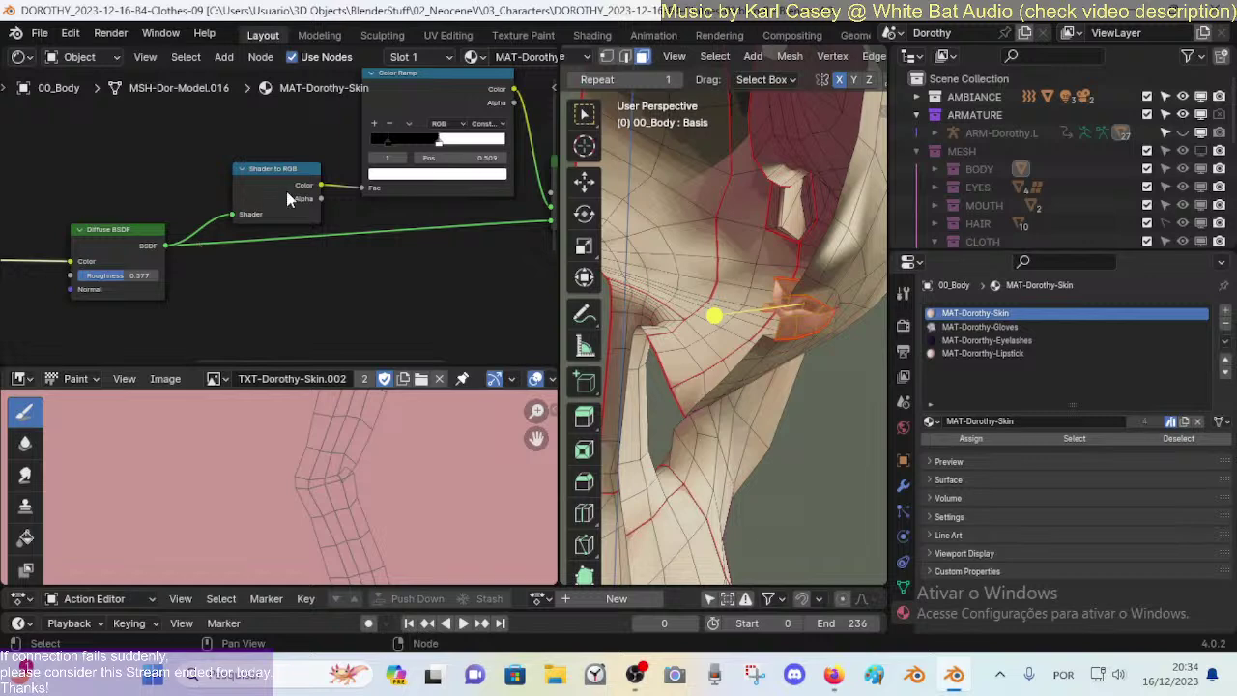
Step: Trace the skin material's shading chain from Diffuse BSDF through Shader to RGB and Color Ramp to the Mix Shader
{"action": "mouse_move", "coordinate": [232, 213]}
{"action": "left_mouse_down"}
{"action": "mouse_move", "coordinate": [195, 209]}
{"action": "mouse_move", "coordinate": [176, 244]}
{"action": "mouse_move", "coordinate": [258, 214]}
{"action": "left_mouse_up"}
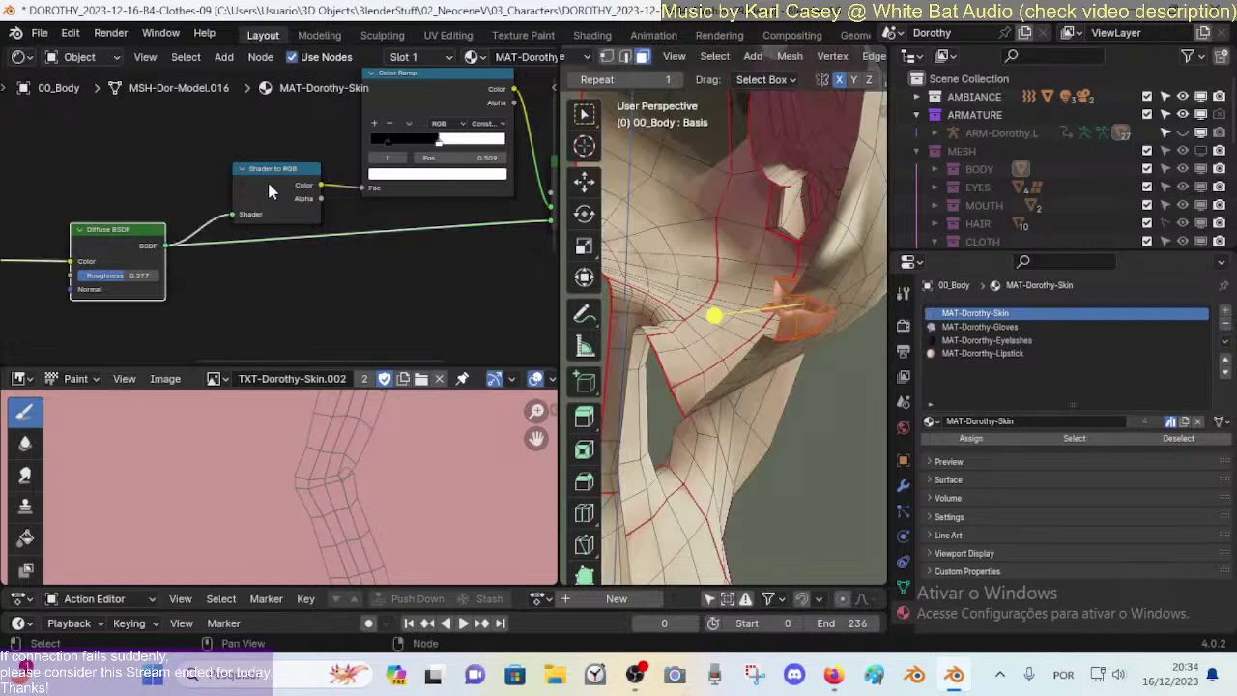
{"action": "left_click", "coordinate": [273, 186]}
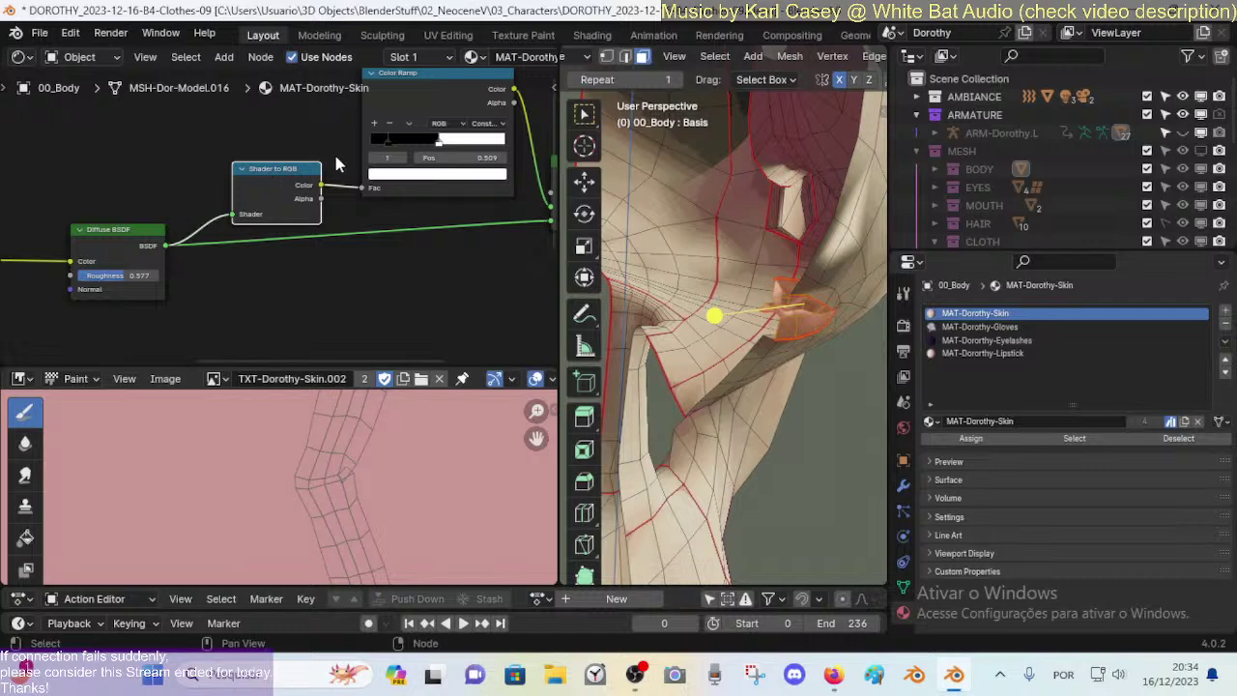
{"action": "left_click", "coordinate": [152, 249]}
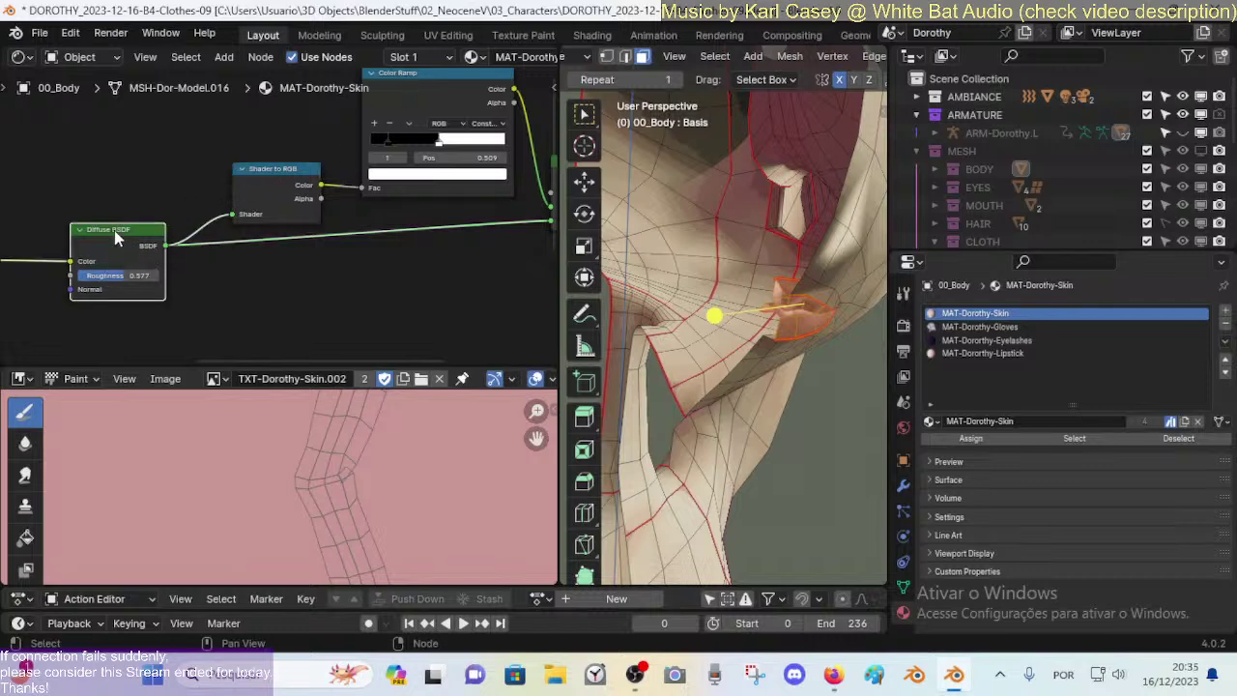
{"action": "left_click", "coordinate": [277, 170]}
{"action": "middle_click_drag", "start_coordinate": [412, 77], "coordinate": [267, 122]}
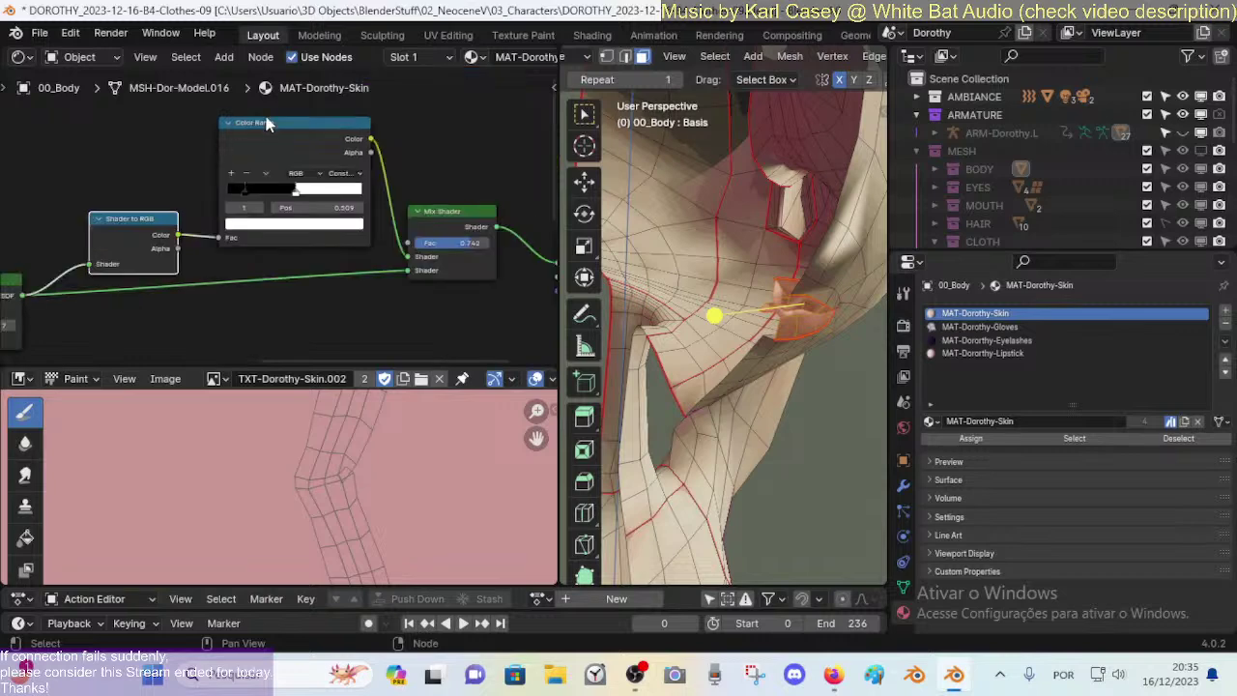
{"action": "scroll", "coordinate": [117, 292], "scroll_direction": "down", "scroll_amount": 1}
{"action": "middle_click_drag", "start_coordinate": [117, 292], "coordinate": [290, 261]}
{"action": "middle_click_drag", "start_coordinate": [102, 292], "coordinate": [163, 282]}
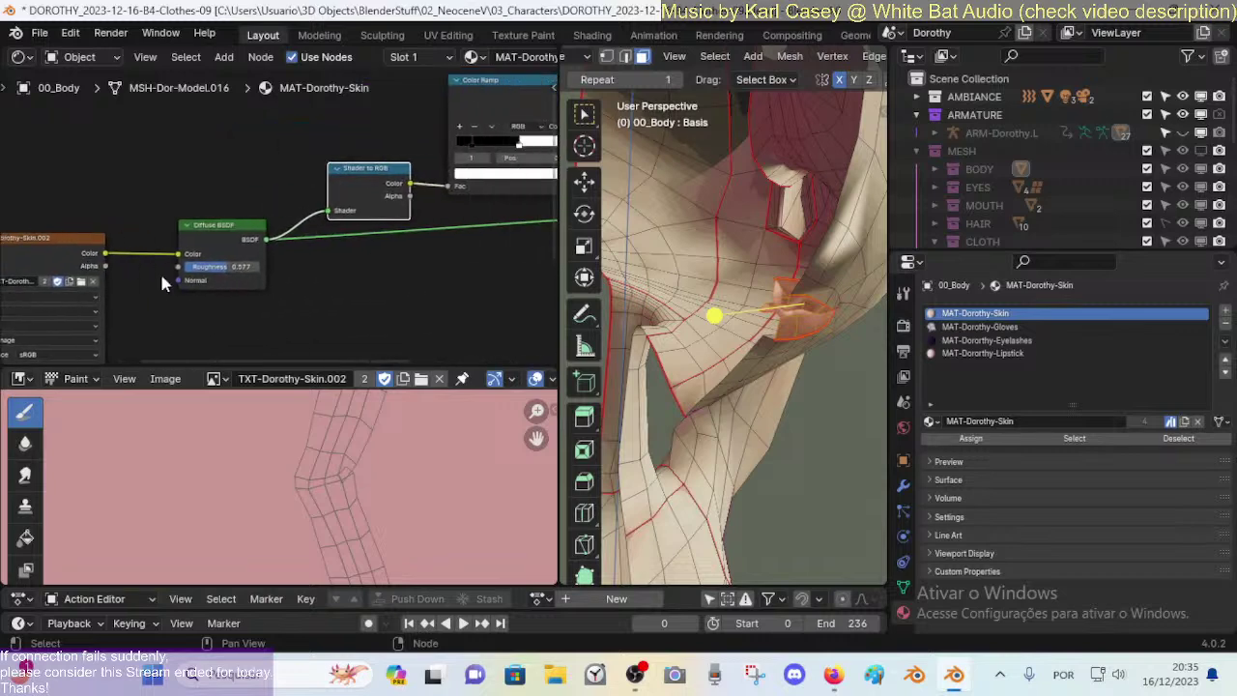
{"action": "middle_click_drag", "start_coordinate": [331, 268], "coordinate": [237, 256]}
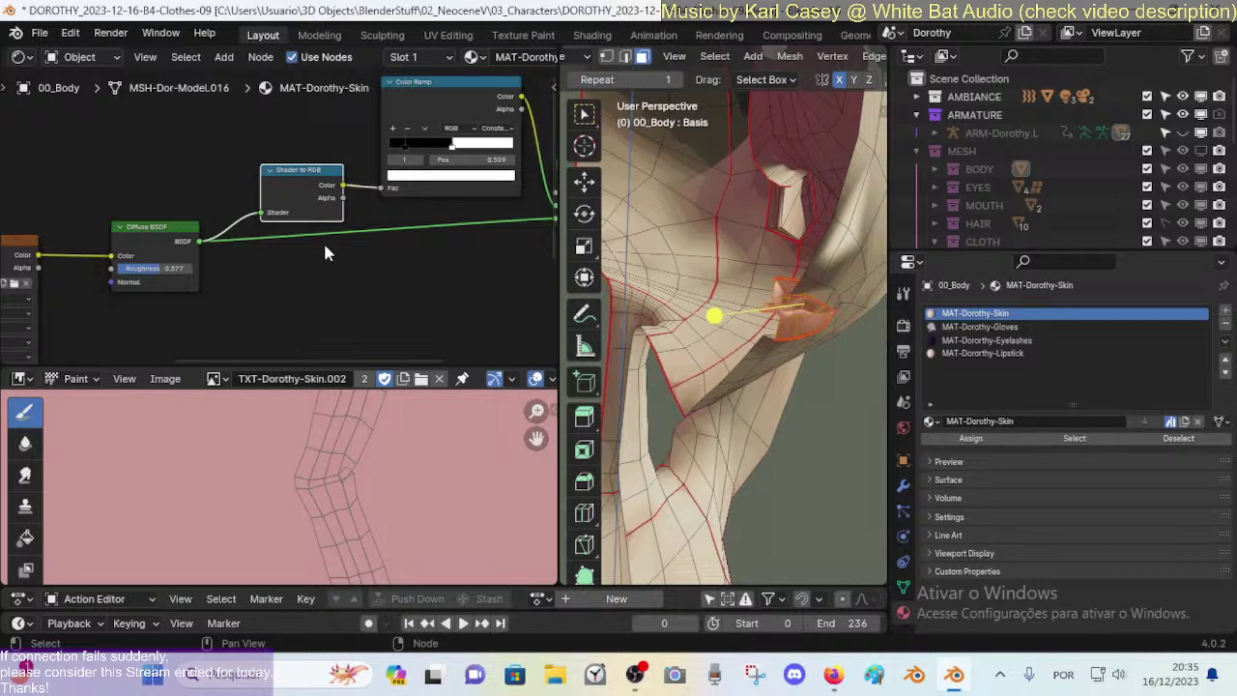
{"action": "middle_click_drag", "start_coordinate": [325, 253], "coordinate": [216, 273]}
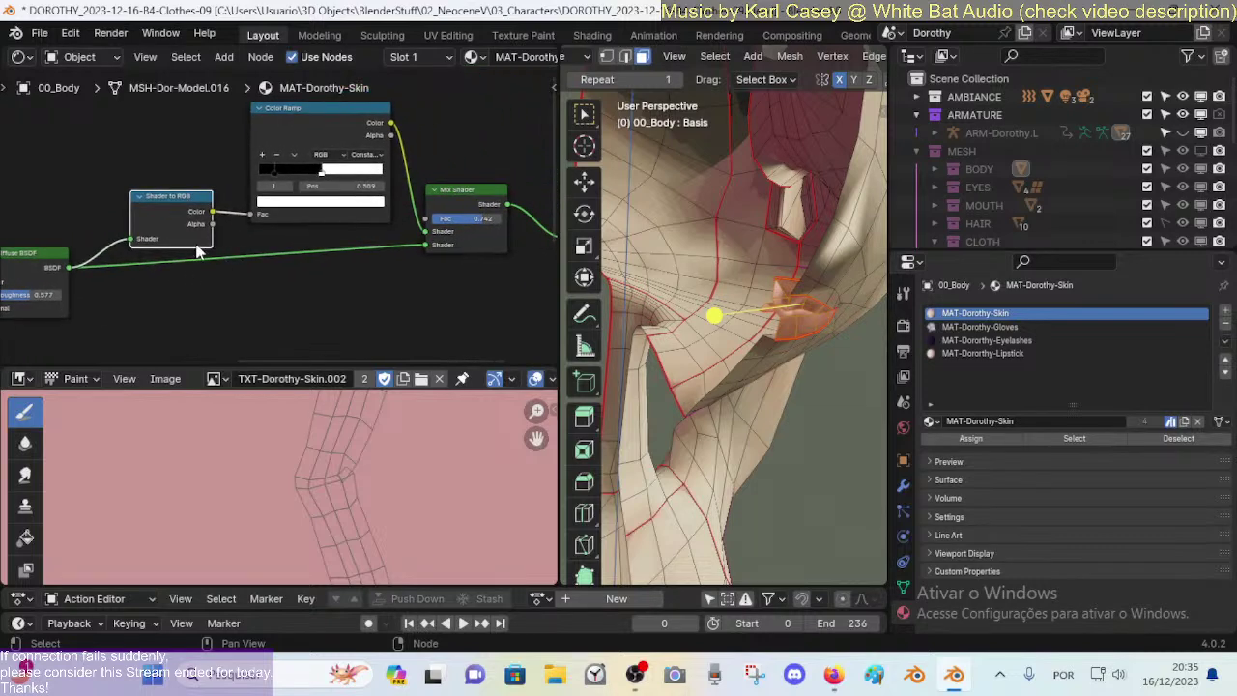
{"action": "middle_click_drag", "start_coordinate": [104, 228], "coordinate": [306, 236]}
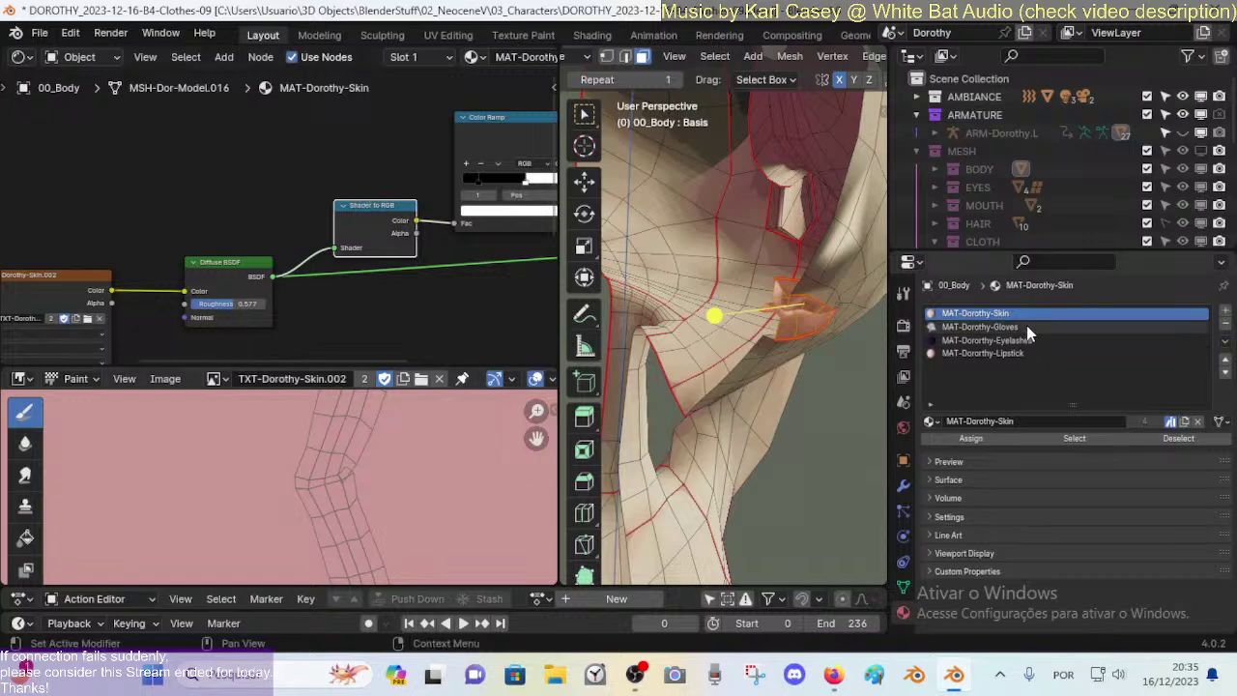
Step: In the lipstick material, nudge the Shader to RGB node and connect the TXT-Dorothy-Skin.002 Color output to the Diffuse BSDF Color input
{"action": "left_click", "coordinate": [1005, 353]}
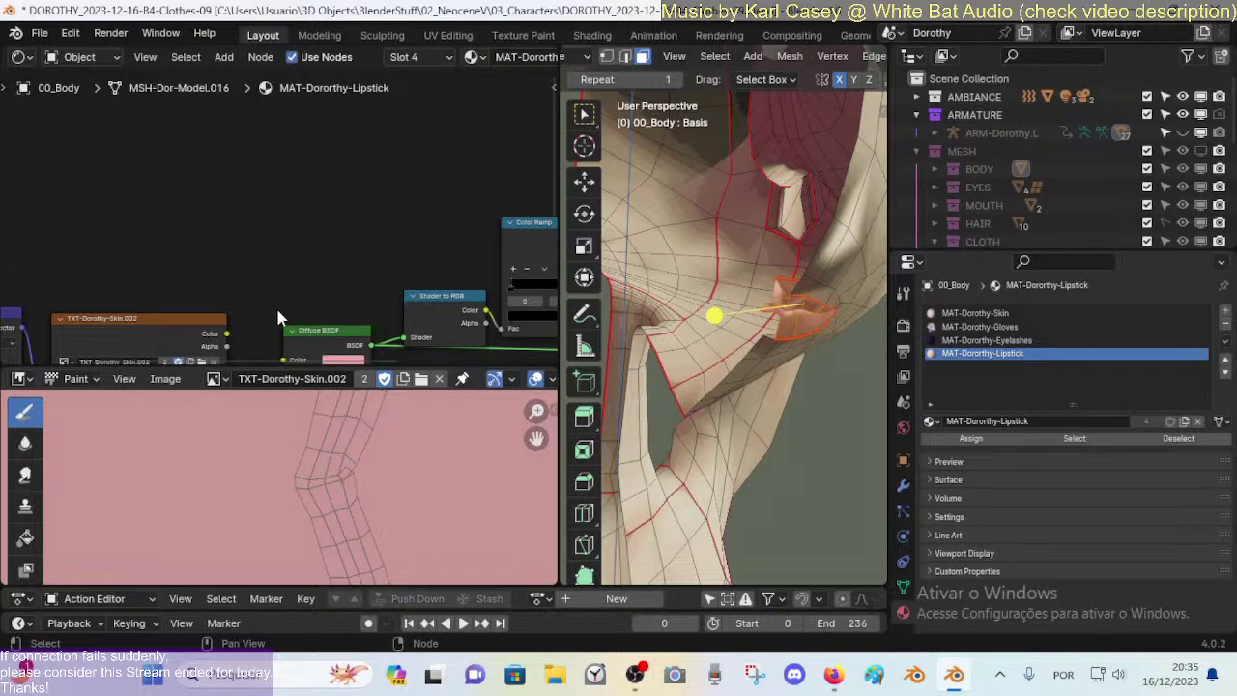
{"action": "left_click", "coordinate": [458, 189]}
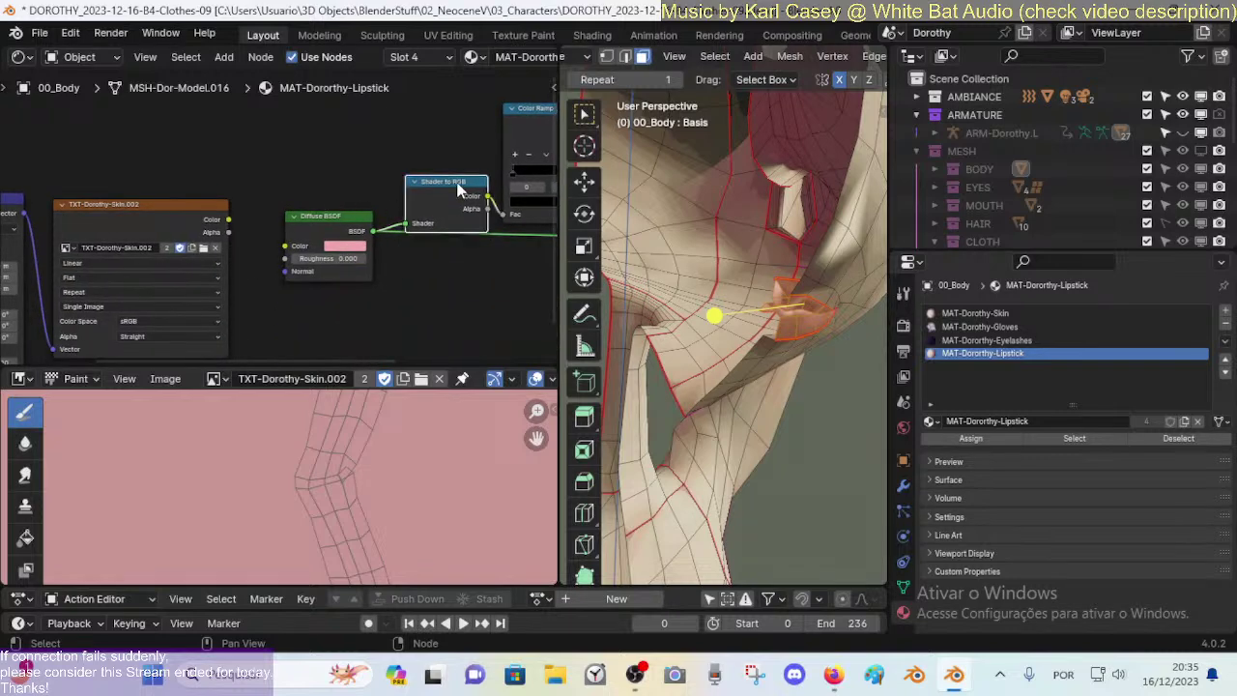
{"action": "left_click_drag", "start_coordinate": [458, 189], "coordinate": [450, 172]}
{"action": "left_click_drag", "start_coordinate": [228, 219], "coordinate": [285, 246]}
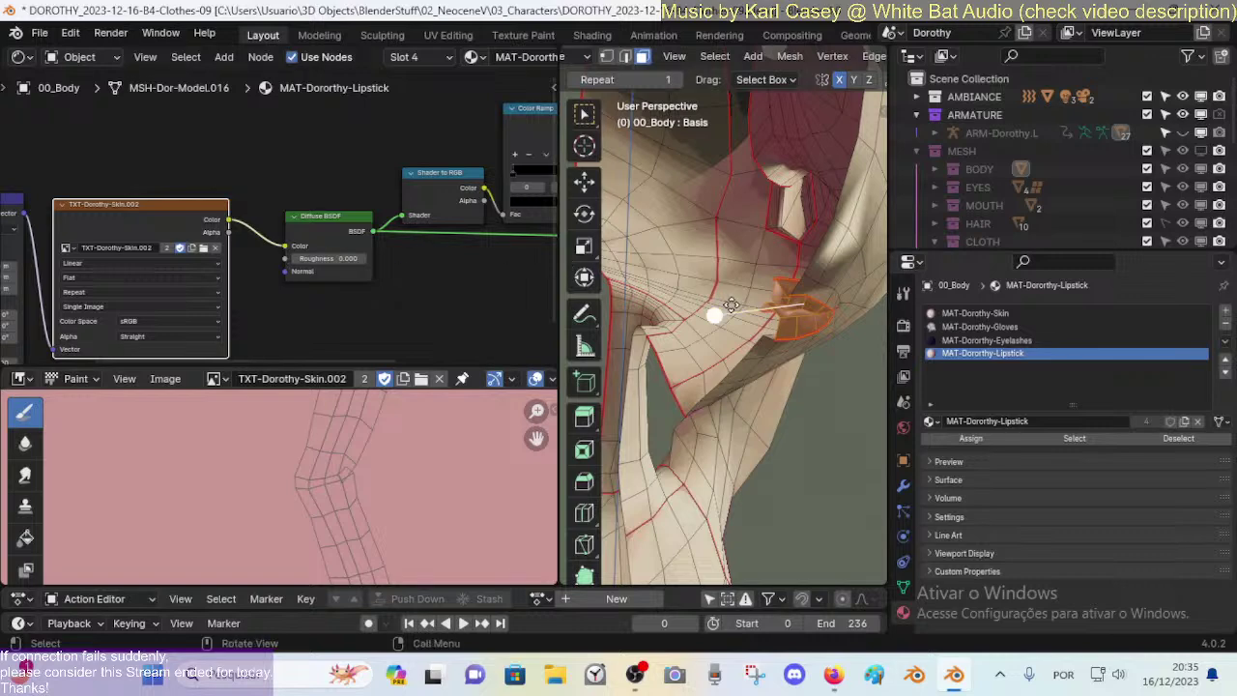
Step: Clear the selection, reselect the linked lip faces and dab the brush once on the skin texture near their UV island
{"action": "middle_click_drag", "start_coordinate": [757, 309], "coordinate": [737, 326]}
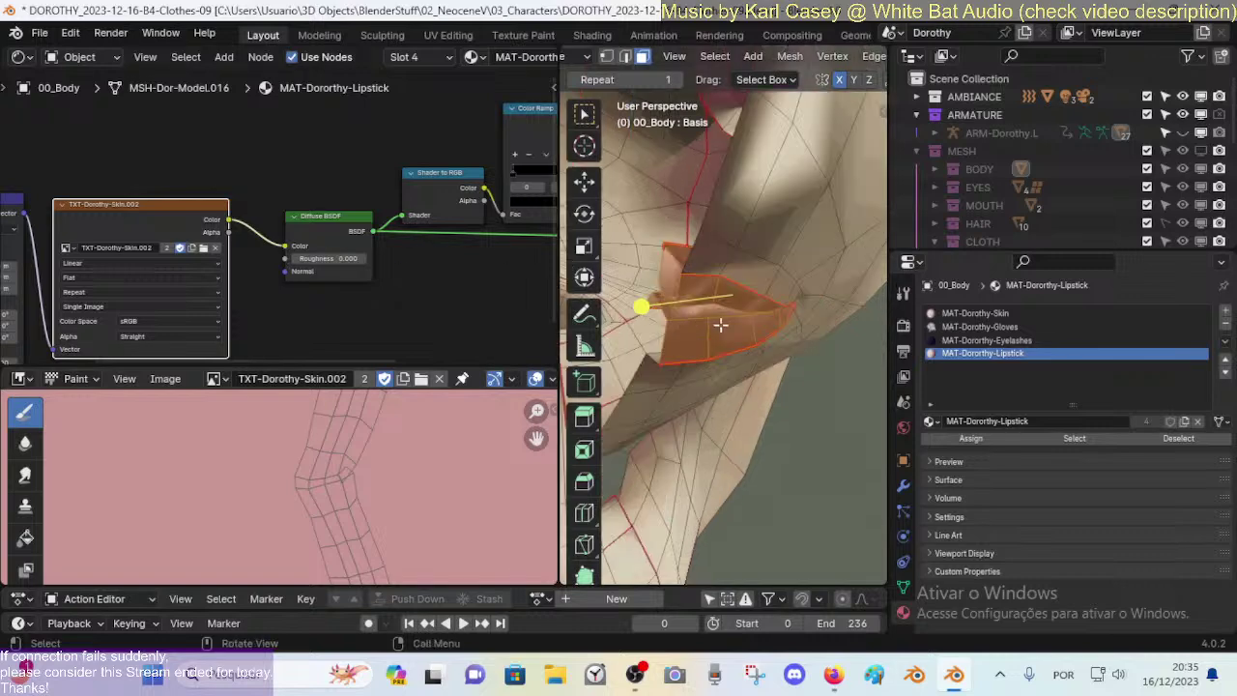
{"action": "key", "text": "alt+a"}
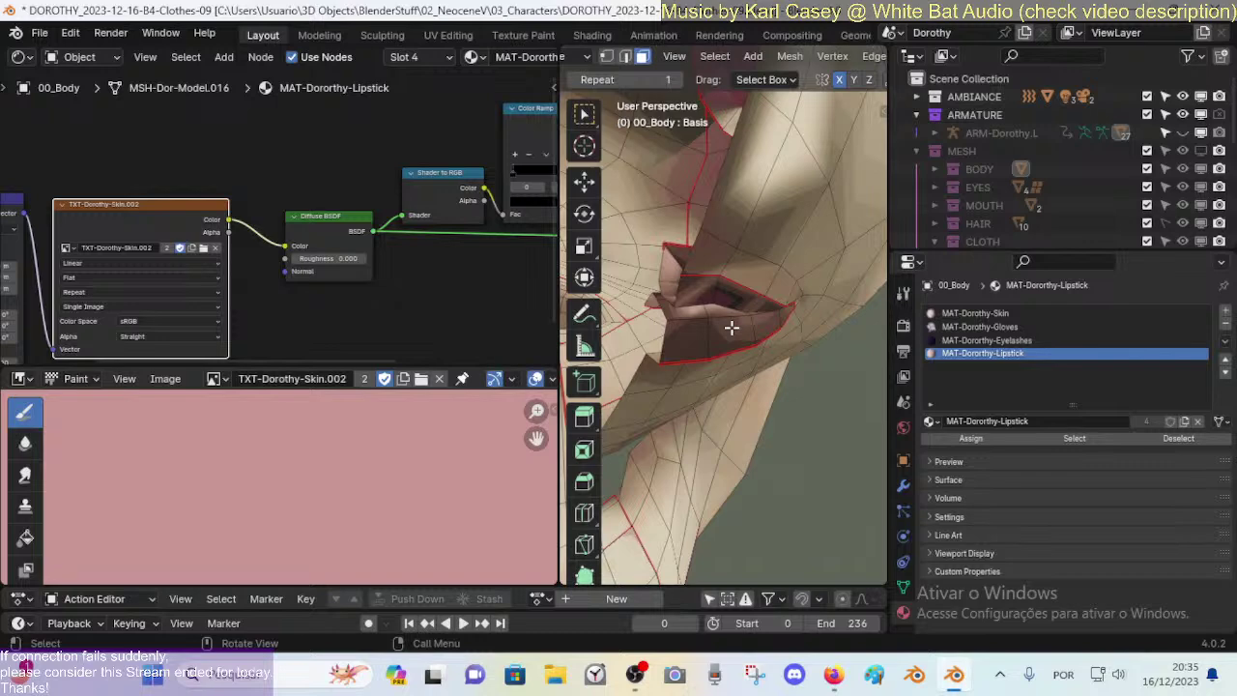
{"action": "key", "text": "l"}
{"action": "left_click", "coordinate": [388, 434]}
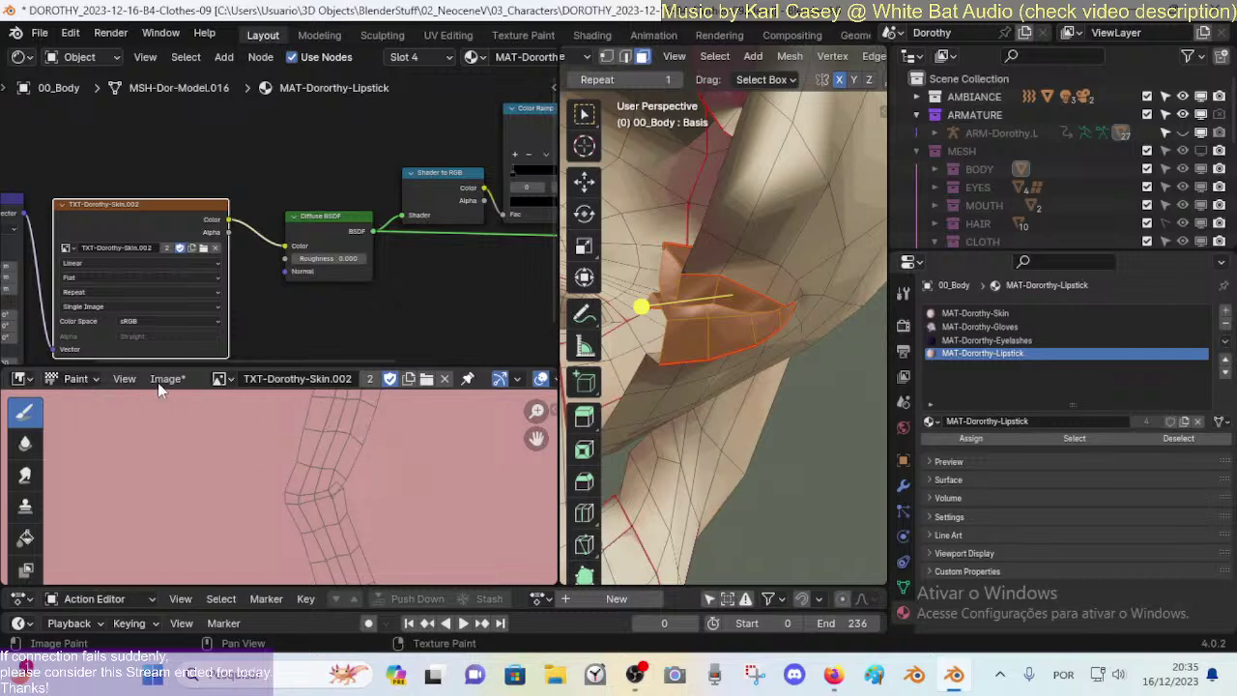
Step: Enlarge the image editor, show the Draw brush settings and pick a salmon-red brush colour
{"action": "key", "text": "n"}
{"action": "left_click_drag", "start_coordinate": [462, 369], "coordinate": [464, 238]}
{"action": "scroll", "coordinate": [465, 396], "scroll_direction": "down", "scroll_amount": 2}
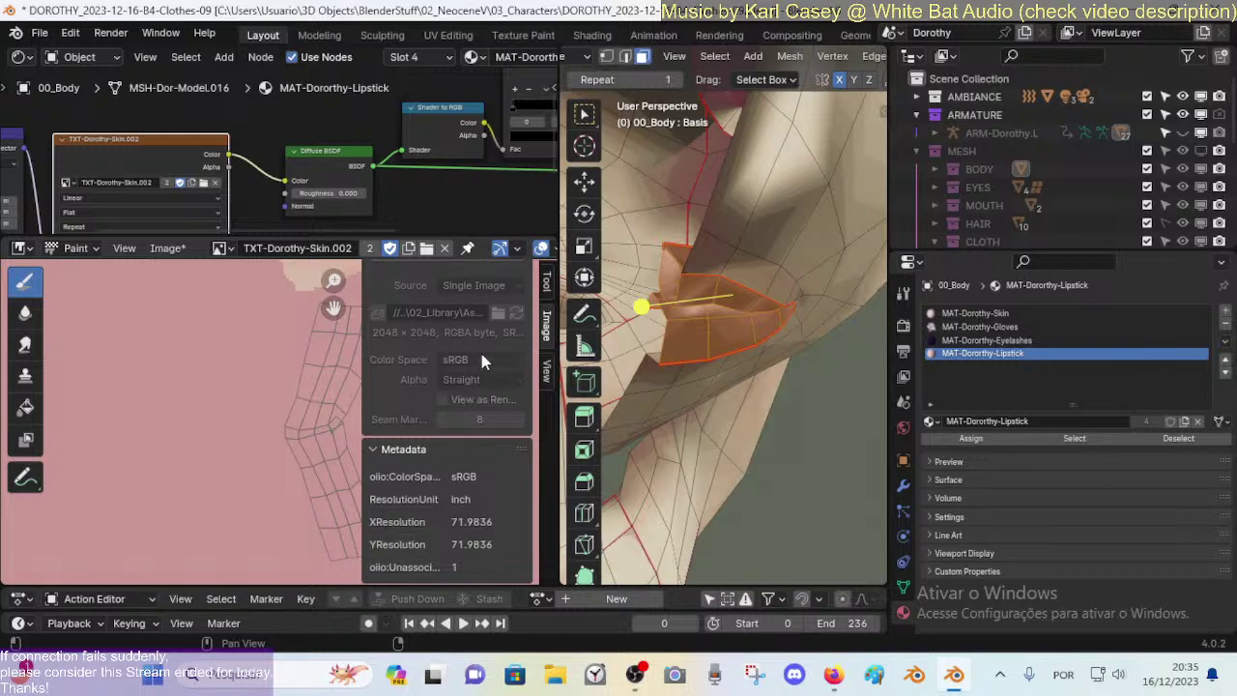
{"action": "scroll", "coordinate": [464, 356], "scroll_direction": "up", "scroll_amount": 1, "text": "ctrl"}
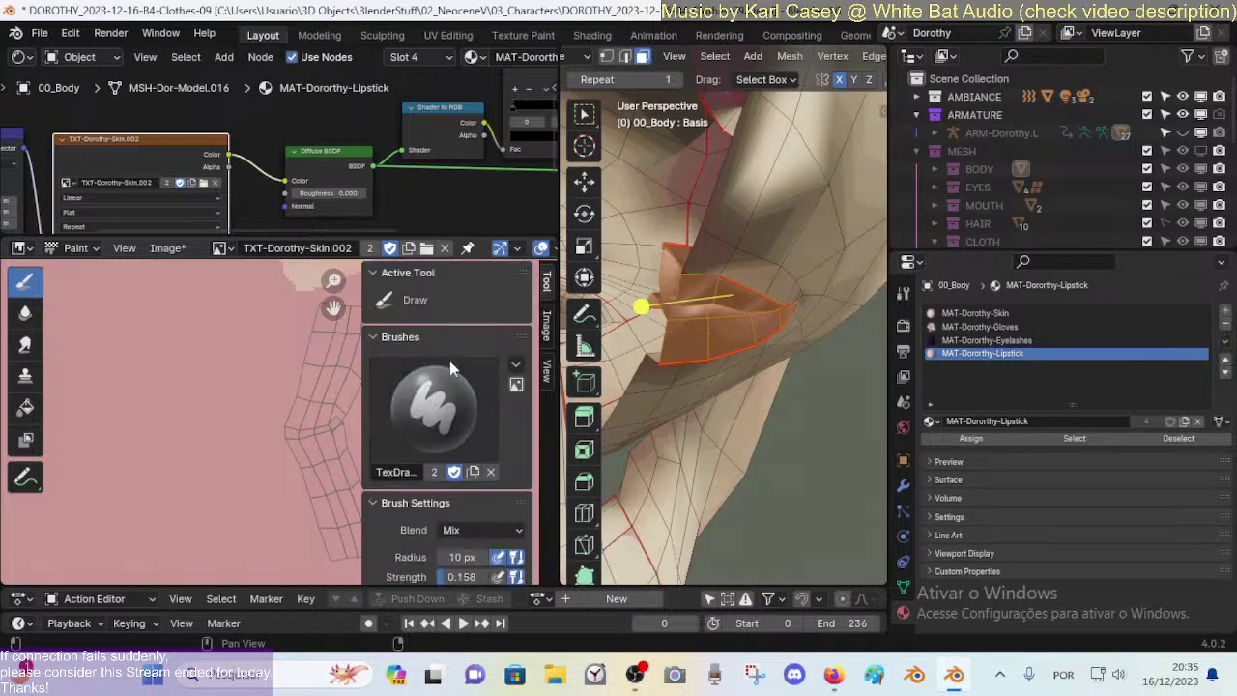
{"action": "scroll", "coordinate": [454, 421], "scroll_direction": "down", "scroll_amount": 6}
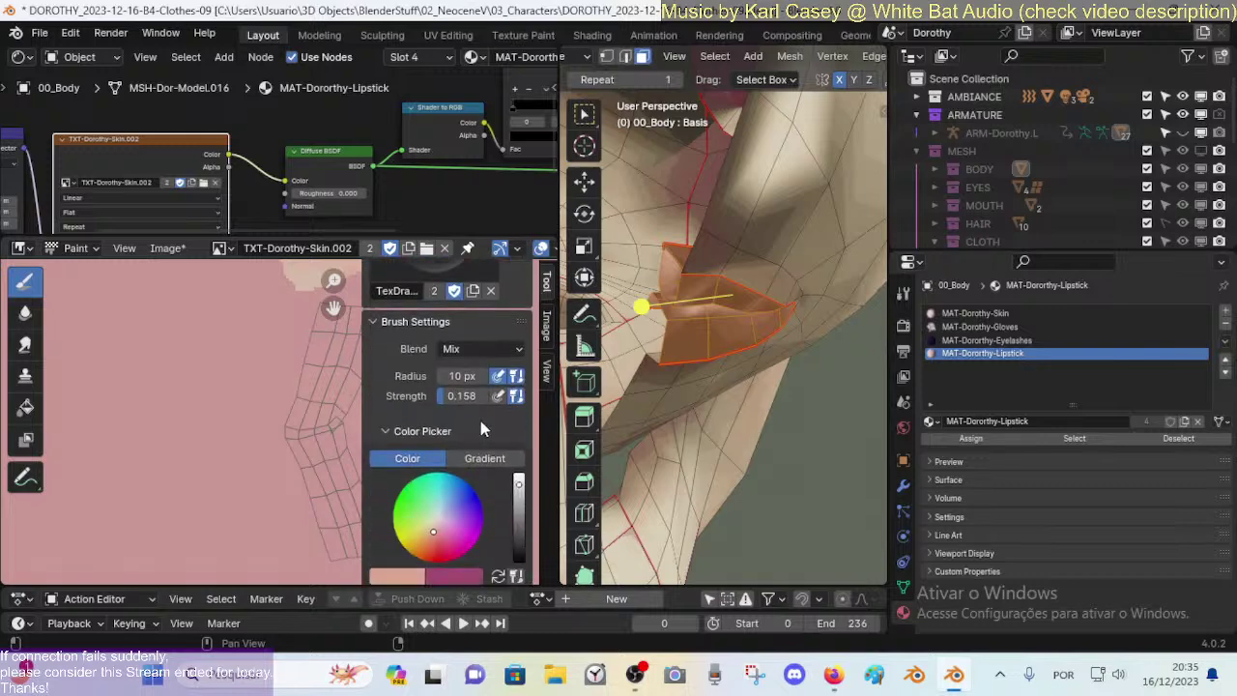
{"action": "left_click", "coordinate": [437, 502]}
{"action": "scroll", "coordinate": [454, 497], "scroll_direction": "down", "scroll_amount": 3}
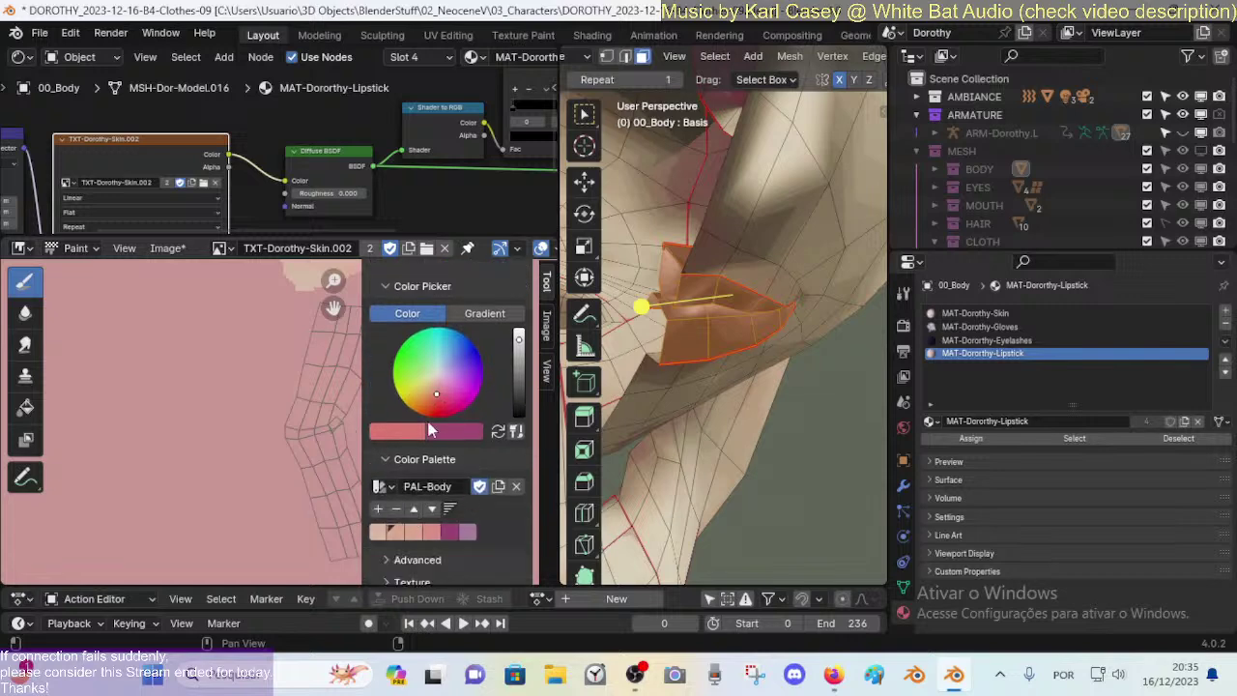
{"action": "left_click", "coordinate": [396, 508]}
Step: Reopen DOROTHY_2023-12-16-B4-Clothes-09.blend from disk, discarding the unsaved changes
{"action": "left_click", "coordinate": [40, 32]}
{"action": "key", "text": "ctrl+q"}
{"action": "left_click", "coordinate": [628, 375]}
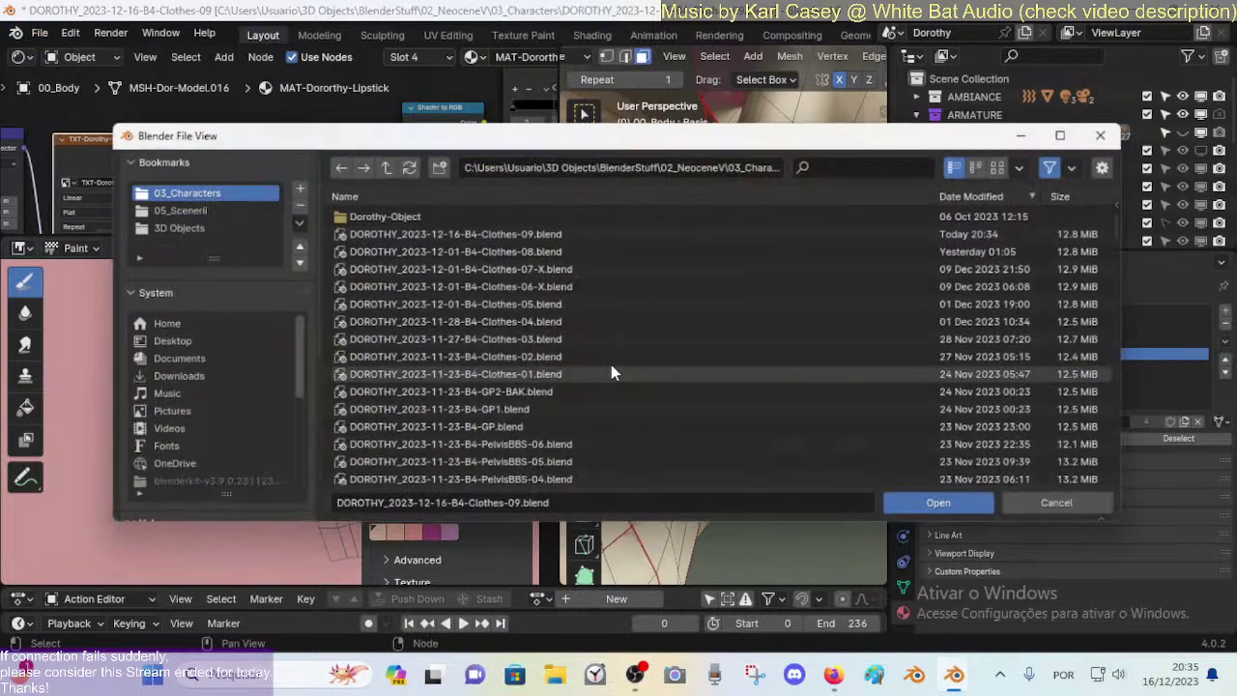
{"action": "double_click", "coordinate": [519, 232]}
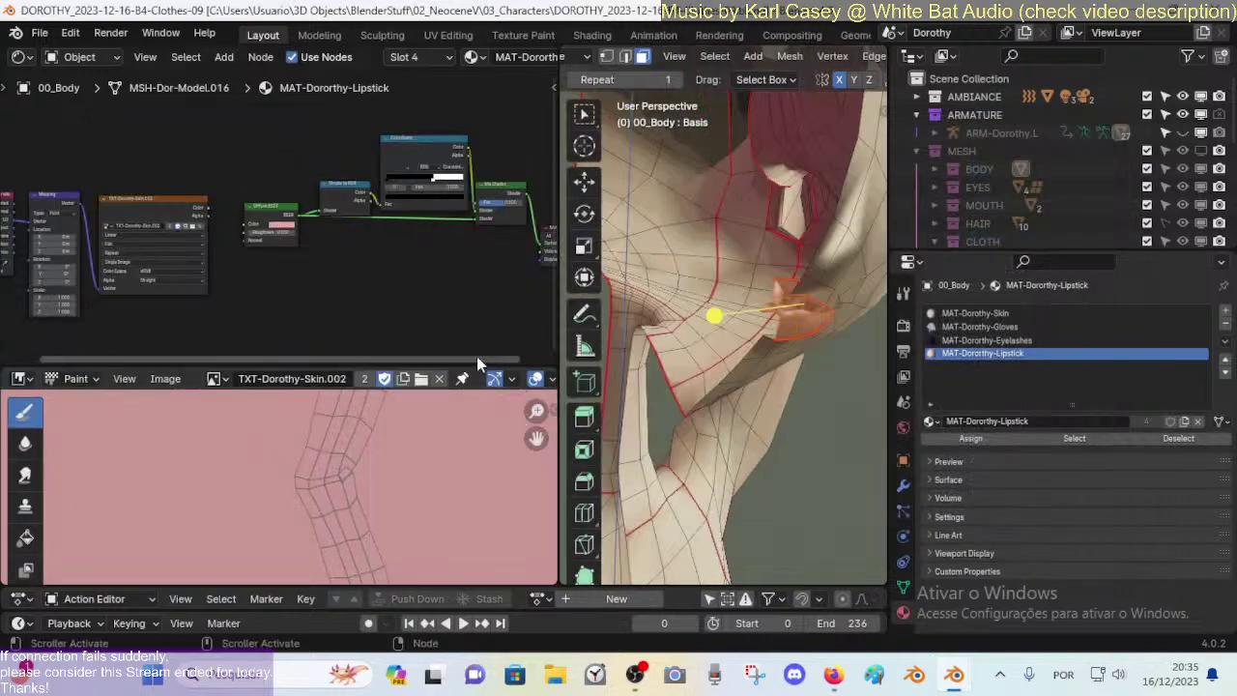
Step: Connect the TXT-Dorothy-Skin.002 Color output to the lipstick's Diffuse BSDF Color, and move the Diffuse BSDF and Shader to RGB nodes up
{"action": "left_click_drag", "start_coordinate": [396, 368], "coordinate": [396, 330]}
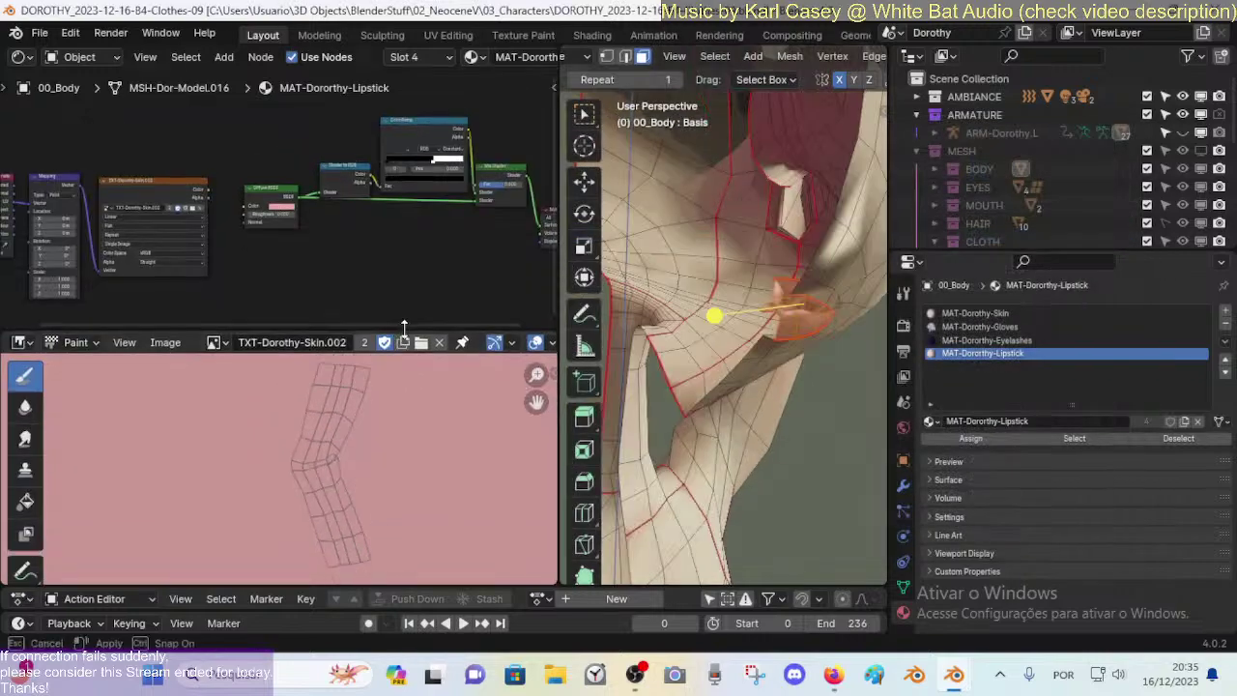
{"action": "scroll", "coordinate": [219, 198], "scroll_direction": "up", "scroll_amount": 3}
{"action": "left_click_drag", "start_coordinate": [175, 184], "coordinate": [228, 208]}
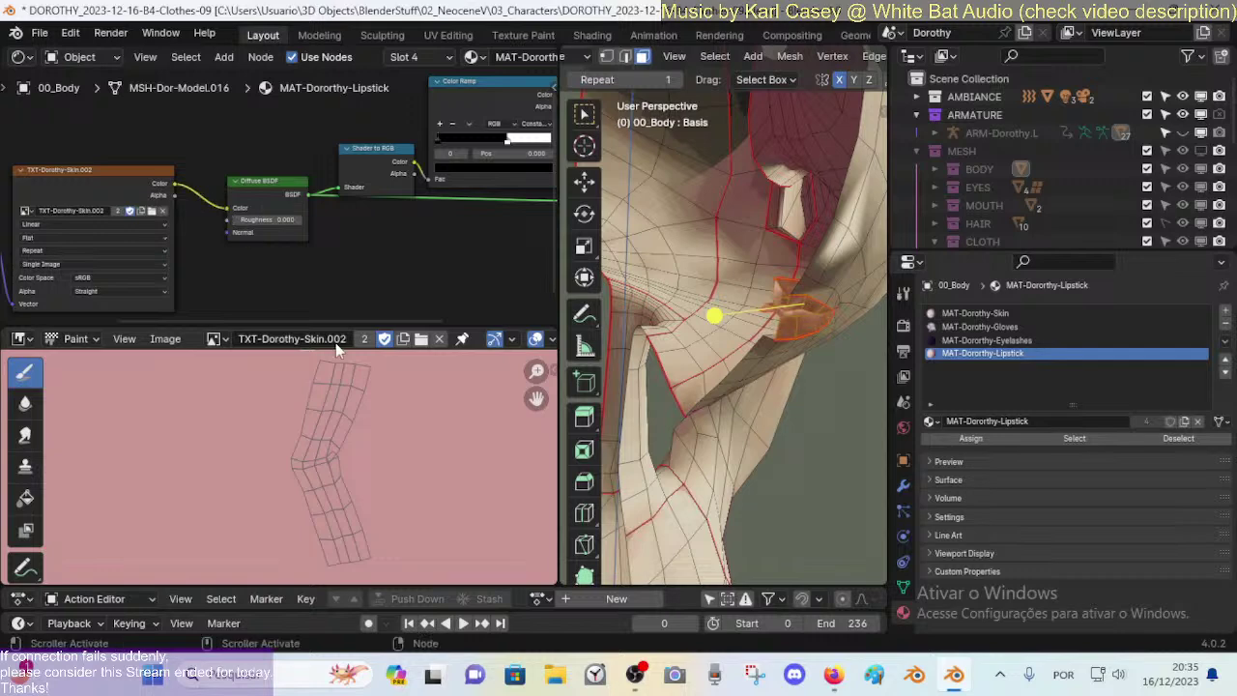
{"action": "scroll", "coordinate": [289, 232], "scroll_direction": "up", "scroll_amount": 2}
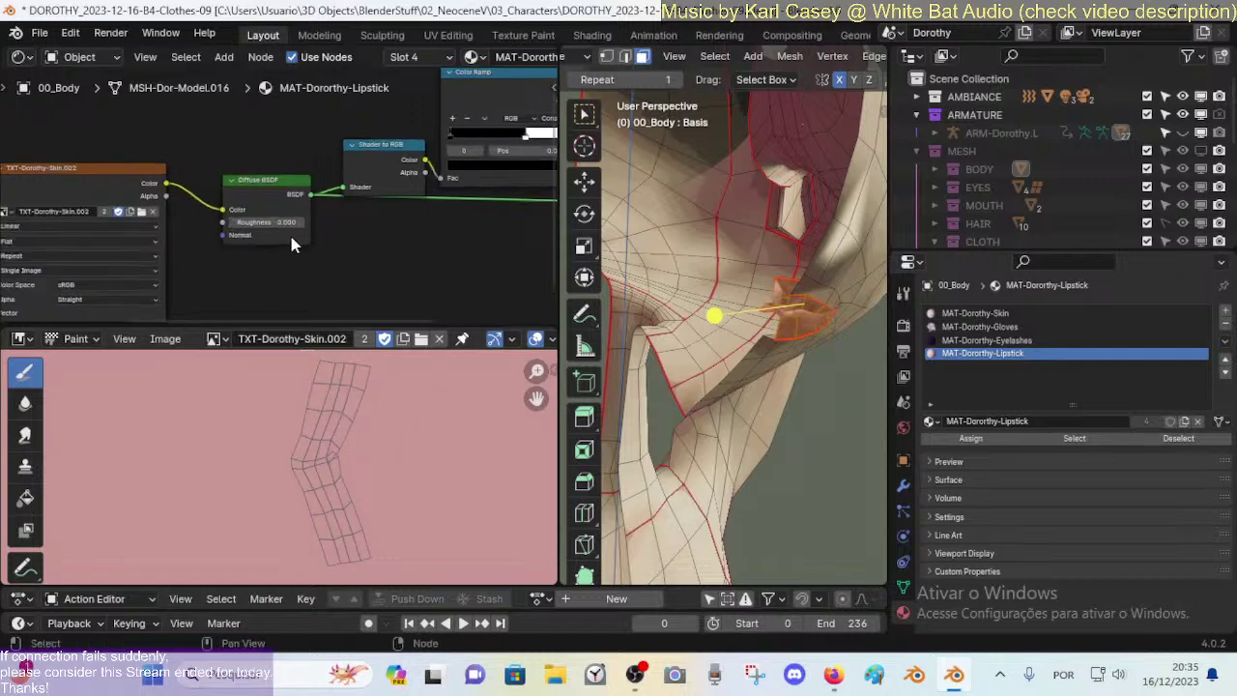
{"action": "left_click_drag", "start_coordinate": [263, 178], "coordinate": [268, 166]}
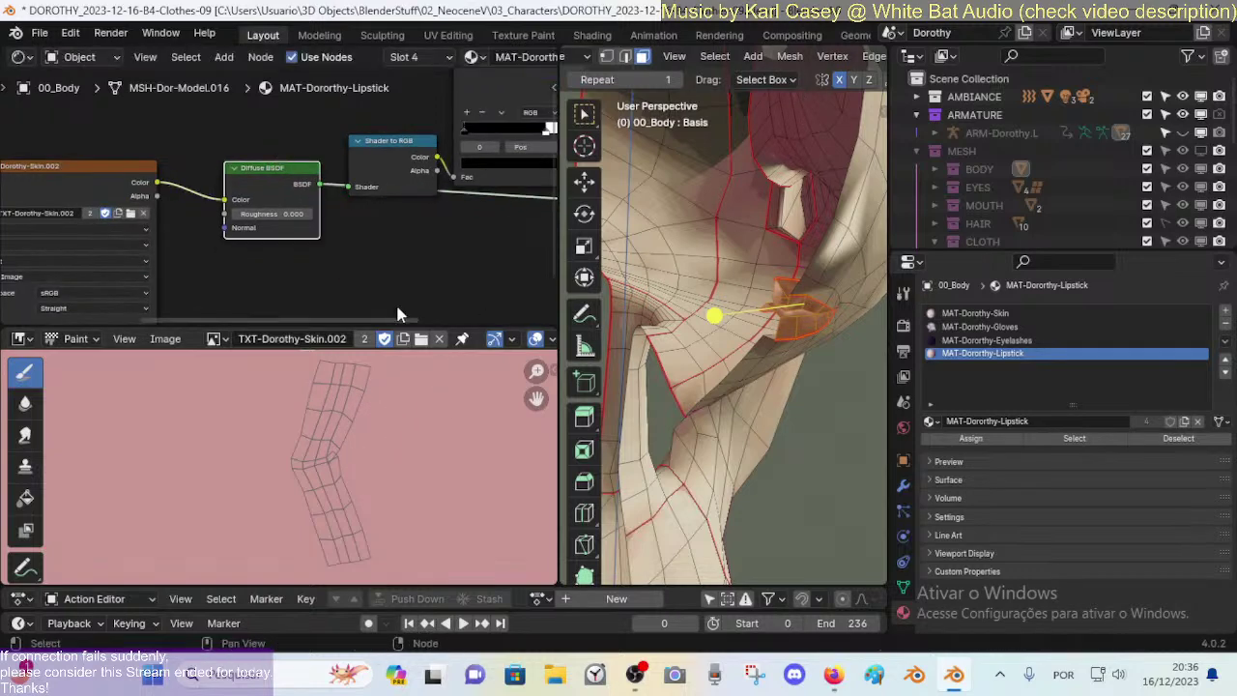
{"action": "left_click_drag", "start_coordinate": [379, 145], "coordinate": [379, 103]}
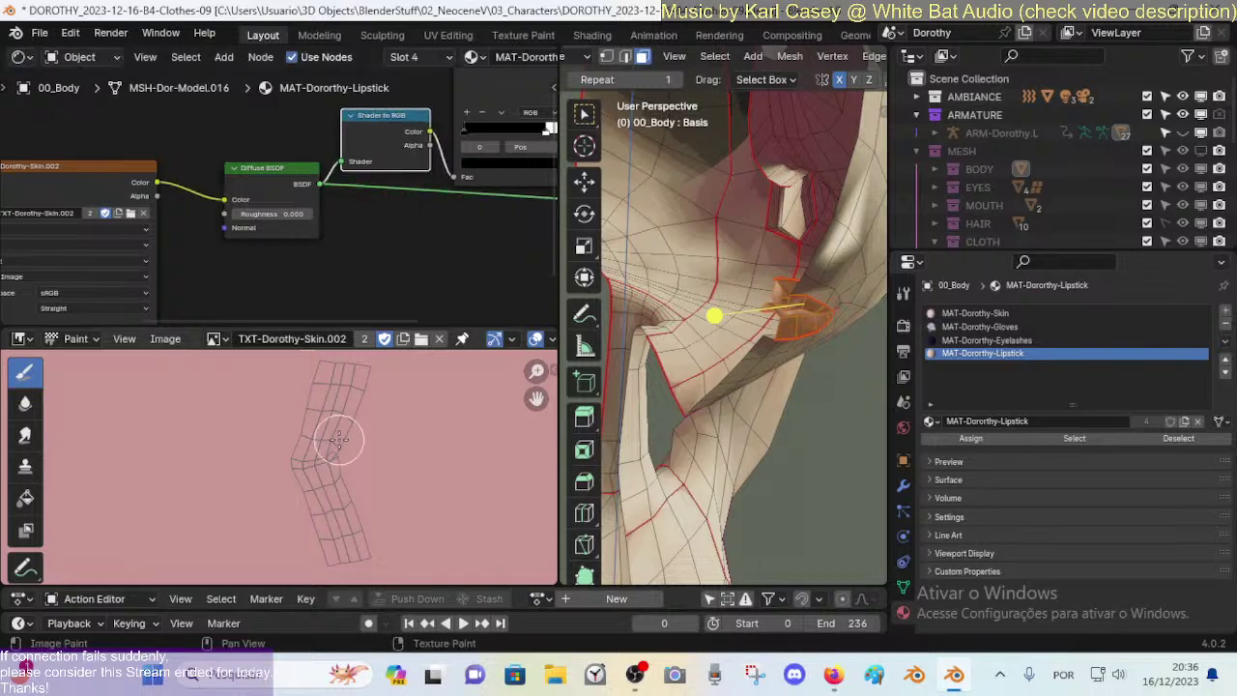
Step: Switch the image editor to View mode and back to Paint mode
{"action": "scroll", "coordinate": [197, 467], "scroll_direction": "down", "scroll_amount": 2}
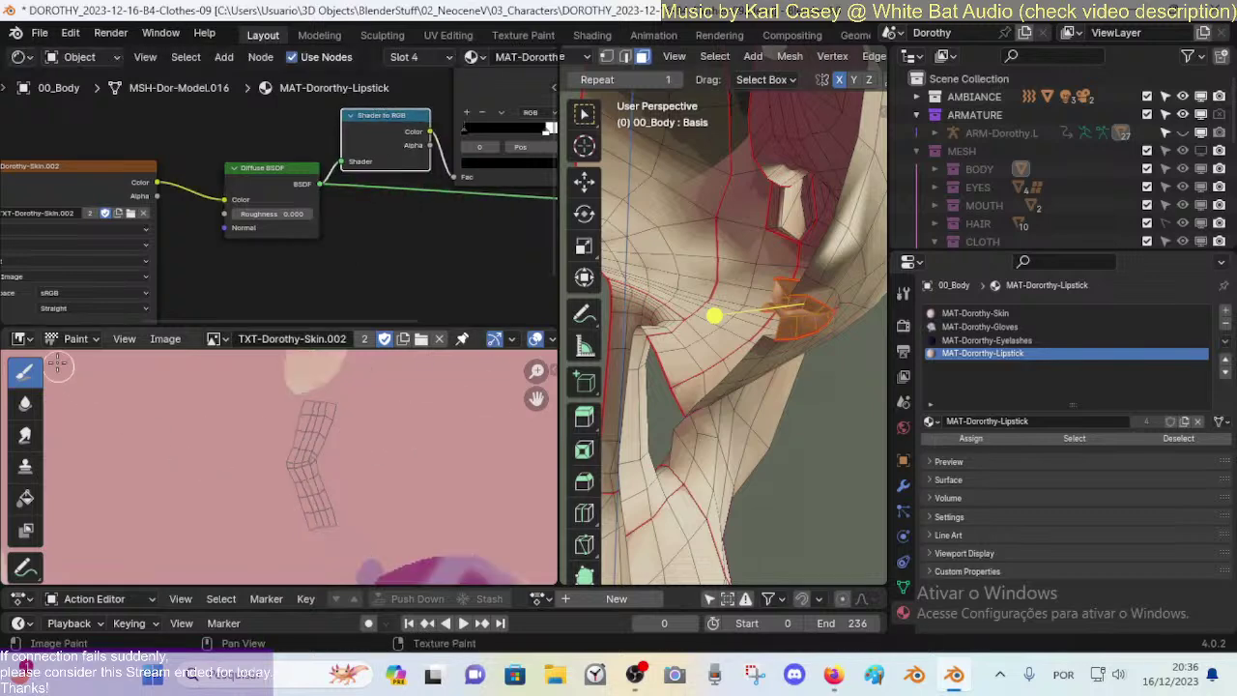
{"action": "left_click", "coordinate": [64, 339]}
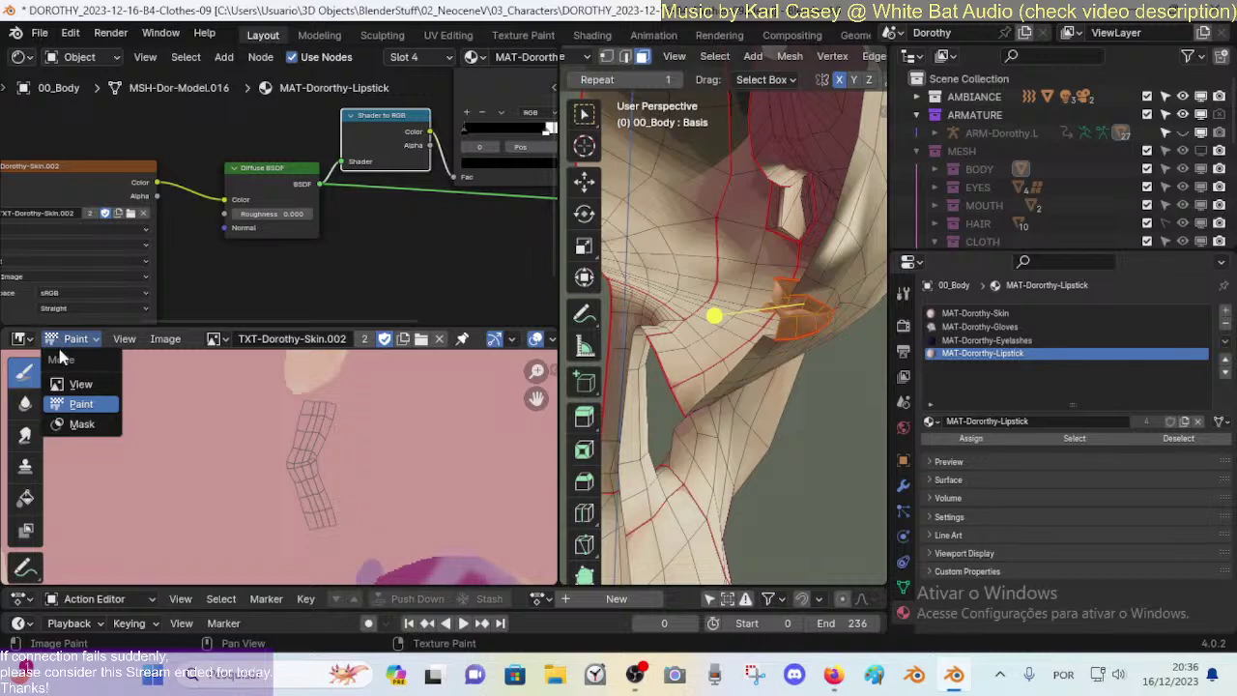
{"action": "left_click", "coordinate": [80, 383]}
{"action": "left_click", "coordinate": [75, 338]}
{"action": "left_click", "coordinate": [80, 406]}
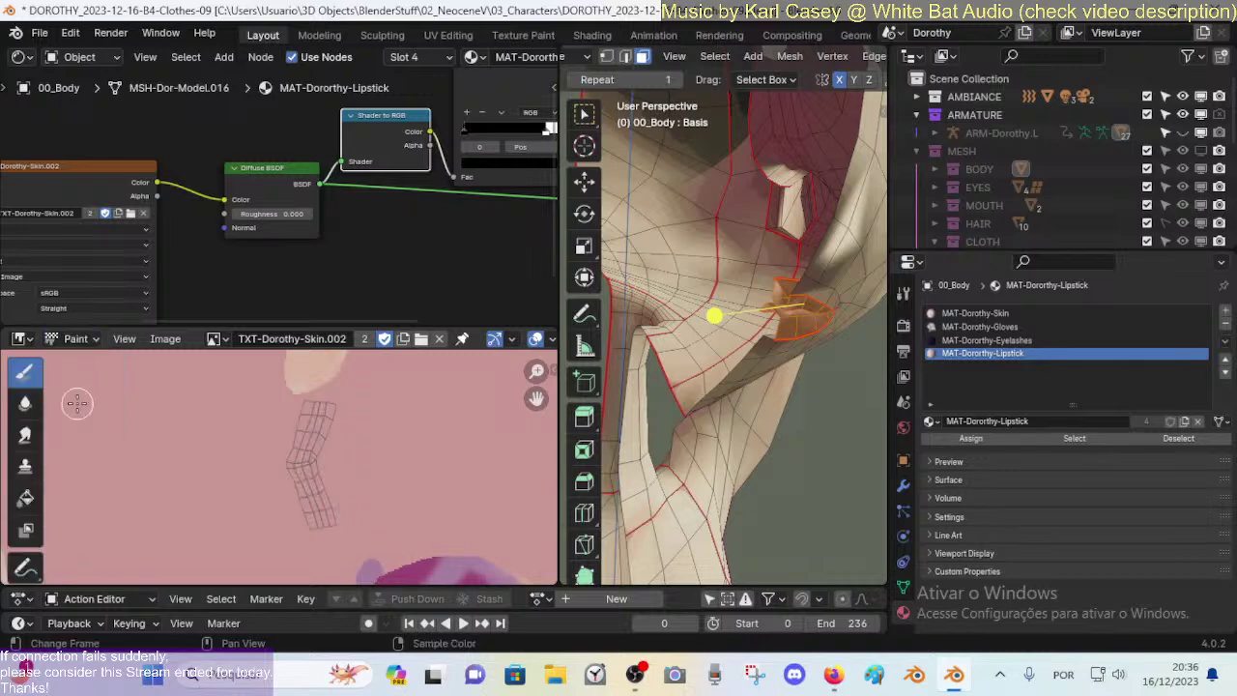
Step: Enlarge the image editor and set the Draw brush to a slightly darkened, muted red in its brush settings
{"action": "key", "text": "n"}
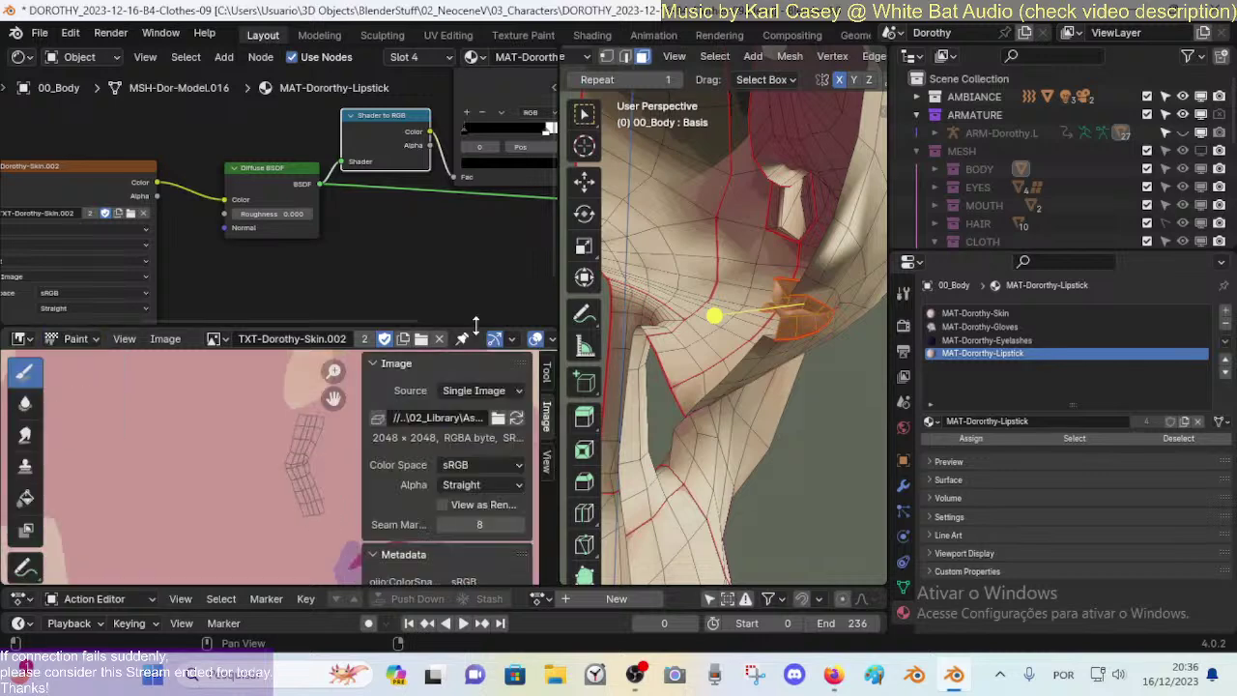
{"action": "left_click_drag", "start_coordinate": [445, 328], "coordinate": [444, 173]}
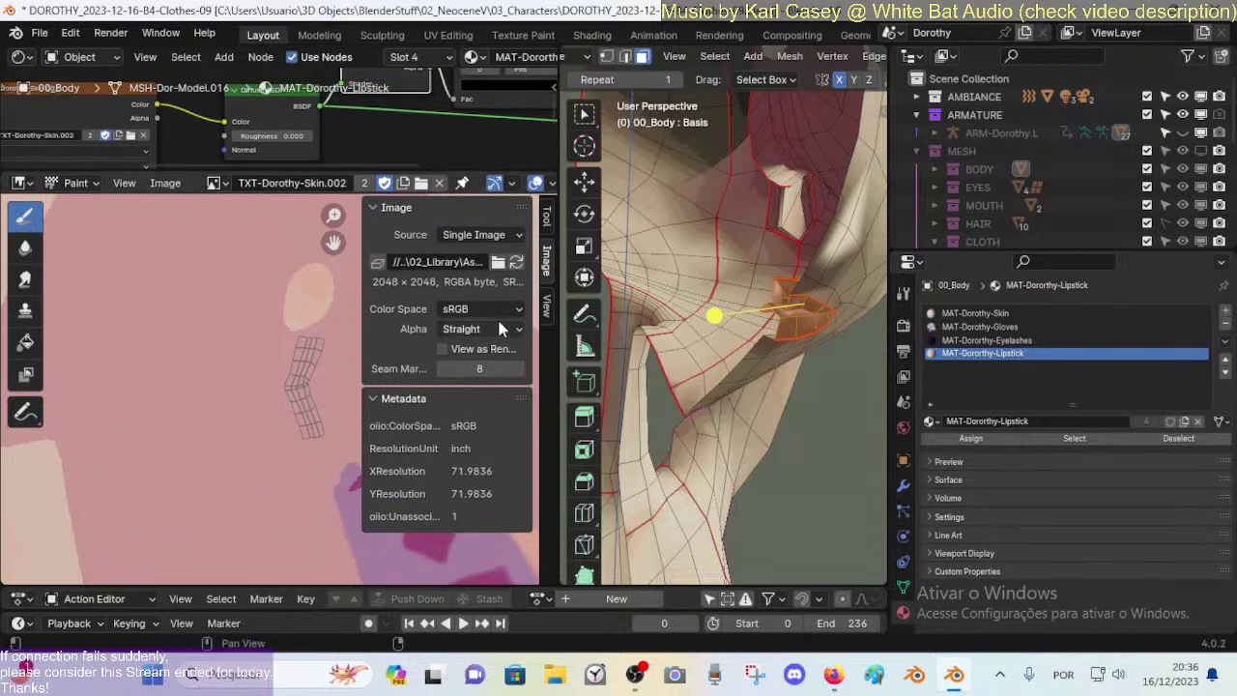
{"action": "middle_click_drag", "start_coordinate": [95, 158], "coordinate": [224, 124]}
{"action": "middle_click_drag", "start_coordinate": [112, 164], "coordinate": [177, 203]}
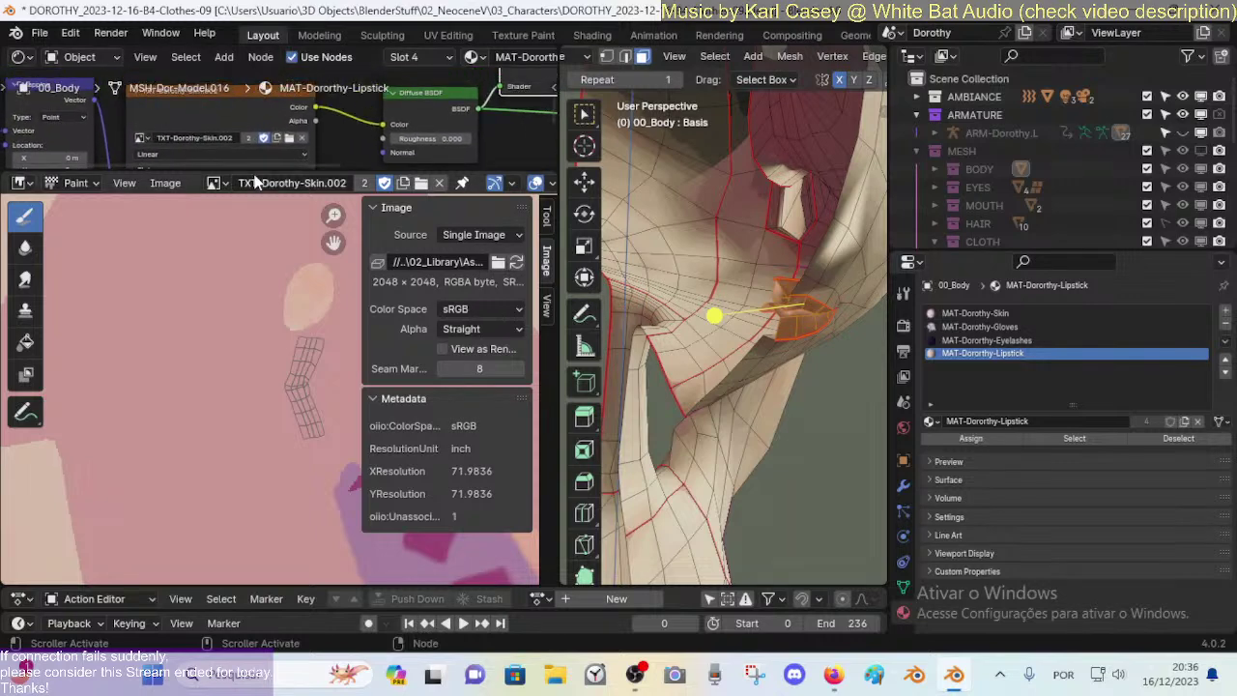
{"action": "left_click", "coordinate": [377, 207]}
{"action": "left_click", "coordinate": [546, 217]}
{"action": "scroll", "coordinate": [481, 423], "scroll_direction": "down", "scroll_amount": 4}
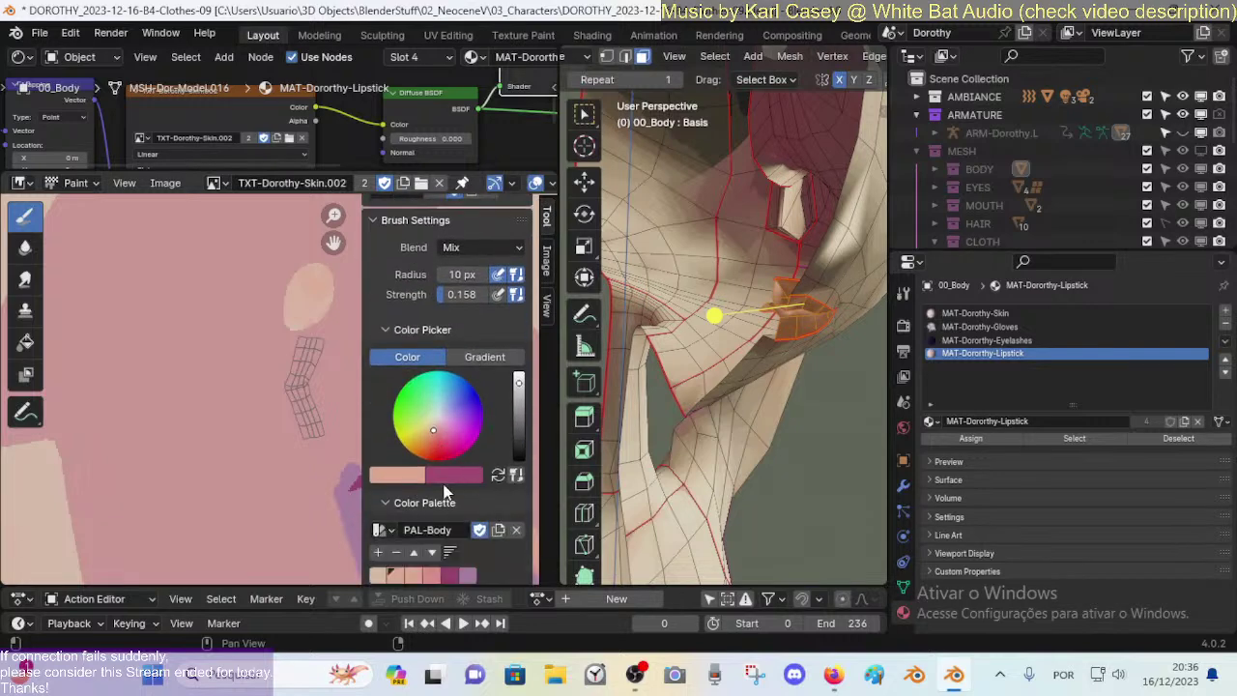
{"action": "left_click", "coordinate": [436, 437]}
{"action": "left_click_drag", "start_coordinate": [430, 442], "coordinate": [432, 447]}
{"action": "left_click_drag", "start_coordinate": [521, 386], "coordinate": [519, 393]}
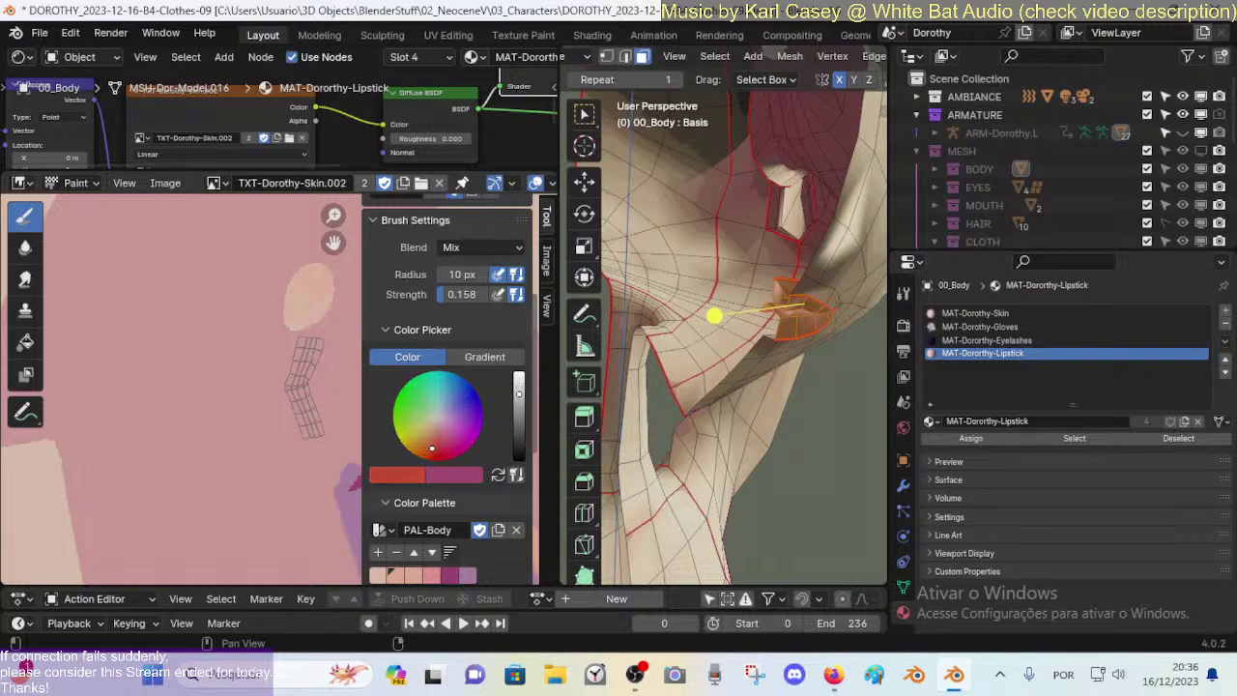
{"action": "left_click", "coordinate": [436, 442]}
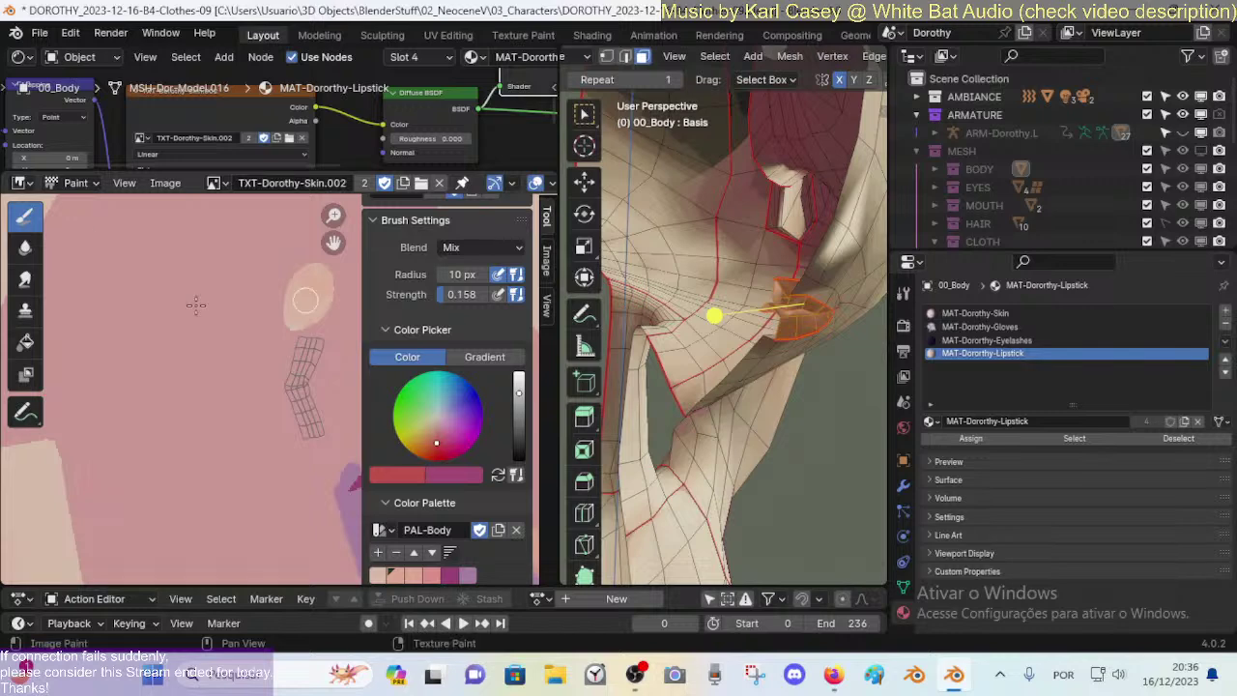
{"action": "key", "text": "n"}
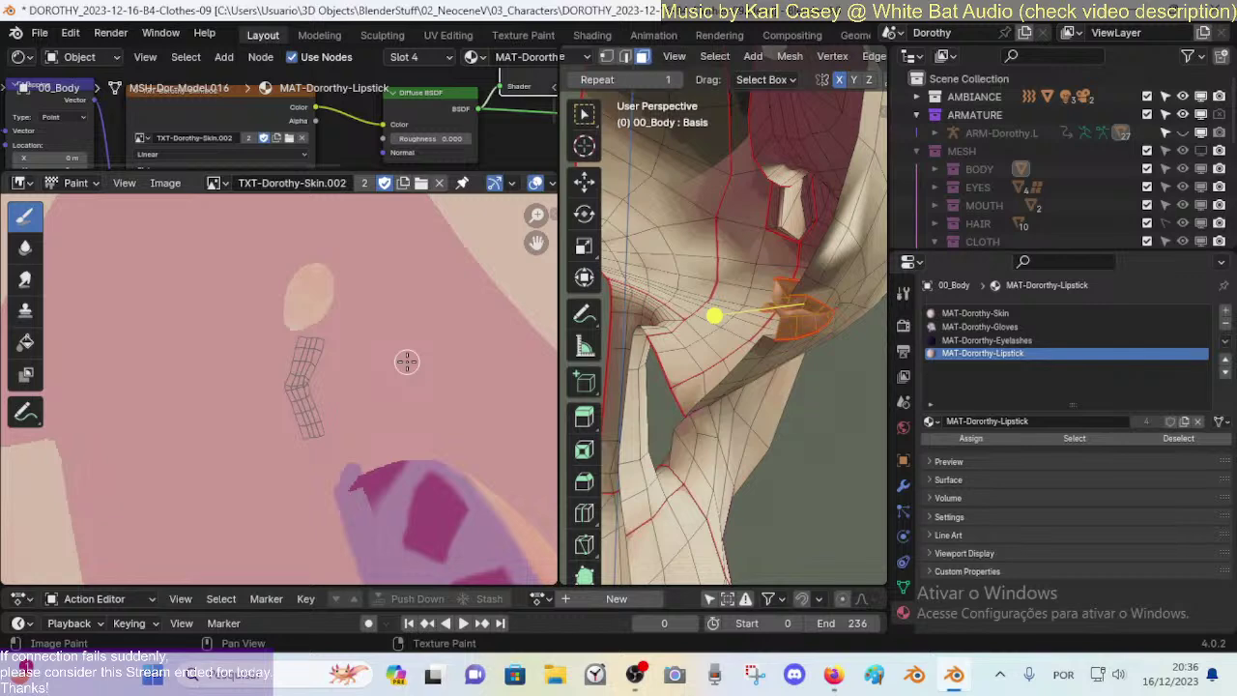
Step: Set the brush radius to 3 px and paint red strokes across the upper half of the lip UV island
{"action": "scroll", "coordinate": [406, 362], "scroll_direction": "up", "scroll_amount": 5}
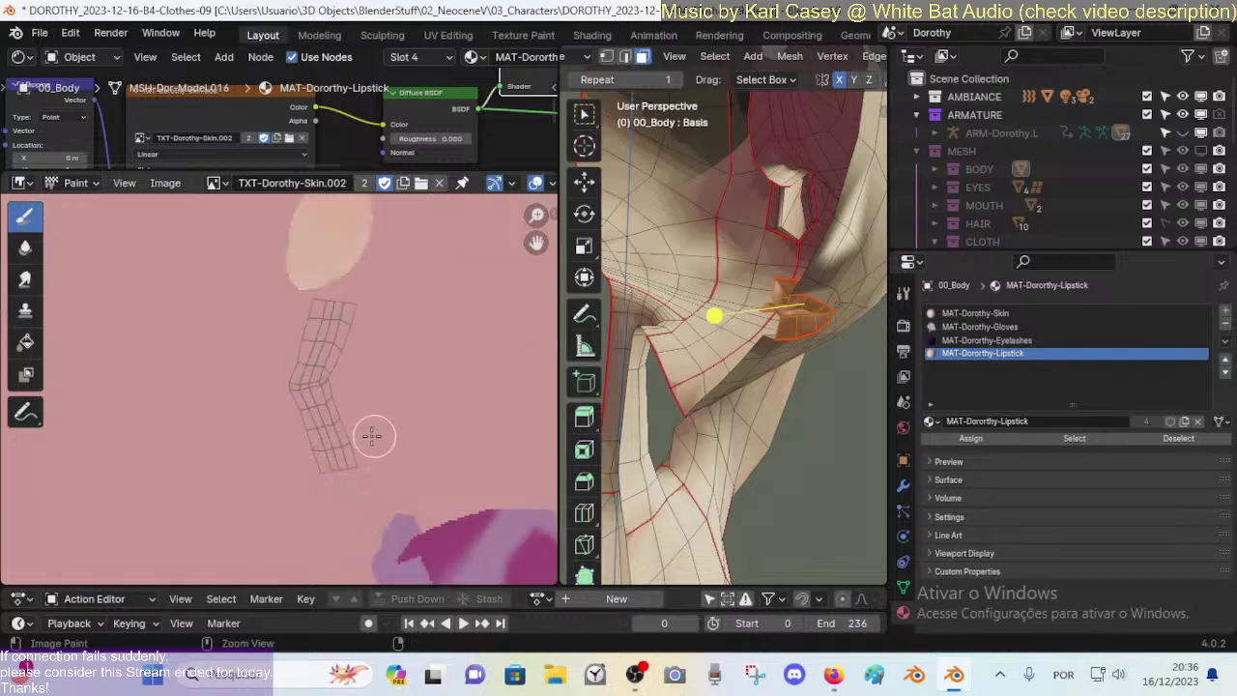
{"action": "key", "text": "f"}
{"action": "left_click", "coordinate": [329, 304]}
{"action": "mouse_move", "coordinate": [352, 299]}
{"action": "left_mouse_down"}
{"action": "mouse_move", "coordinate": [386, 309]}
{"action": "mouse_move", "coordinate": [315, 315]}
{"action": "mouse_move", "coordinate": [339, 331]}
{"action": "left_mouse_up"}
{"action": "mouse_move", "coordinate": [289, 377]}
{"action": "left_mouse_down"}
{"action": "mouse_move", "coordinate": [373, 369]}
{"action": "mouse_move", "coordinate": [296, 334]}
{"action": "mouse_move", "coordinate": [375, 336]}
{"action": "left_mouse_up"}
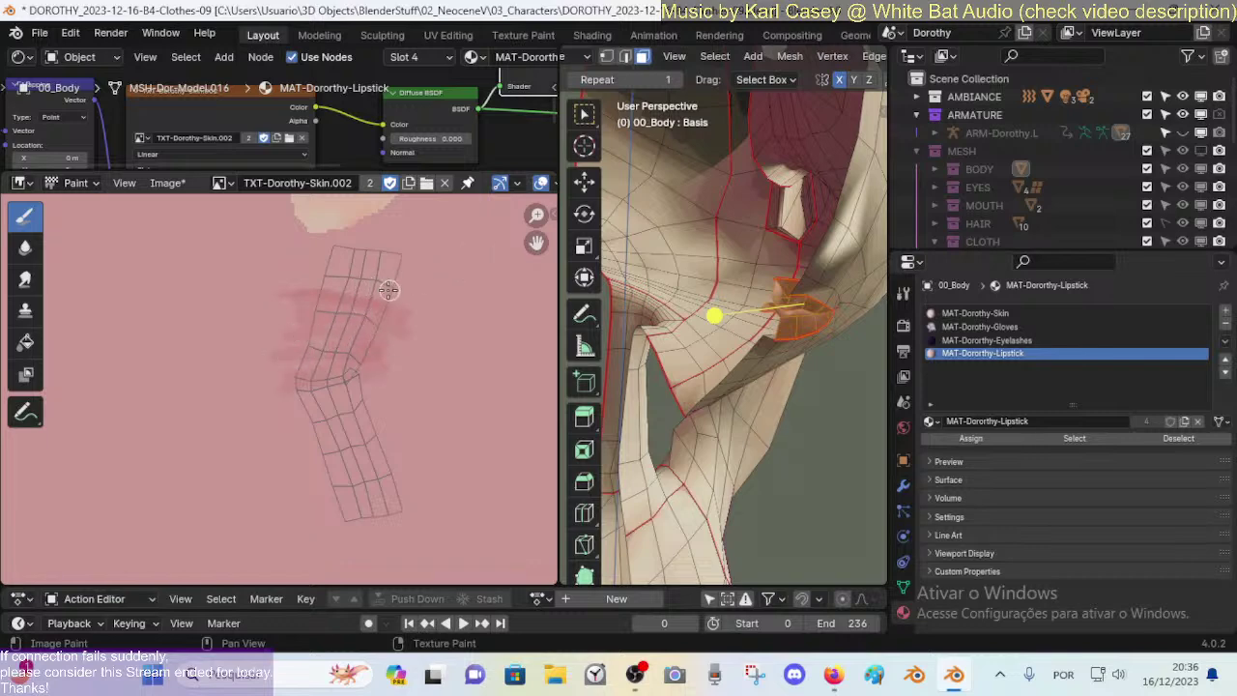
Step: Examine the face and lips in the viewport, comparing Rendered, Solid and Material Preview shading
{"action": "scroll", "coordinate": [853, 51], "scroll_direction": "down", "scroll_amount": 5}
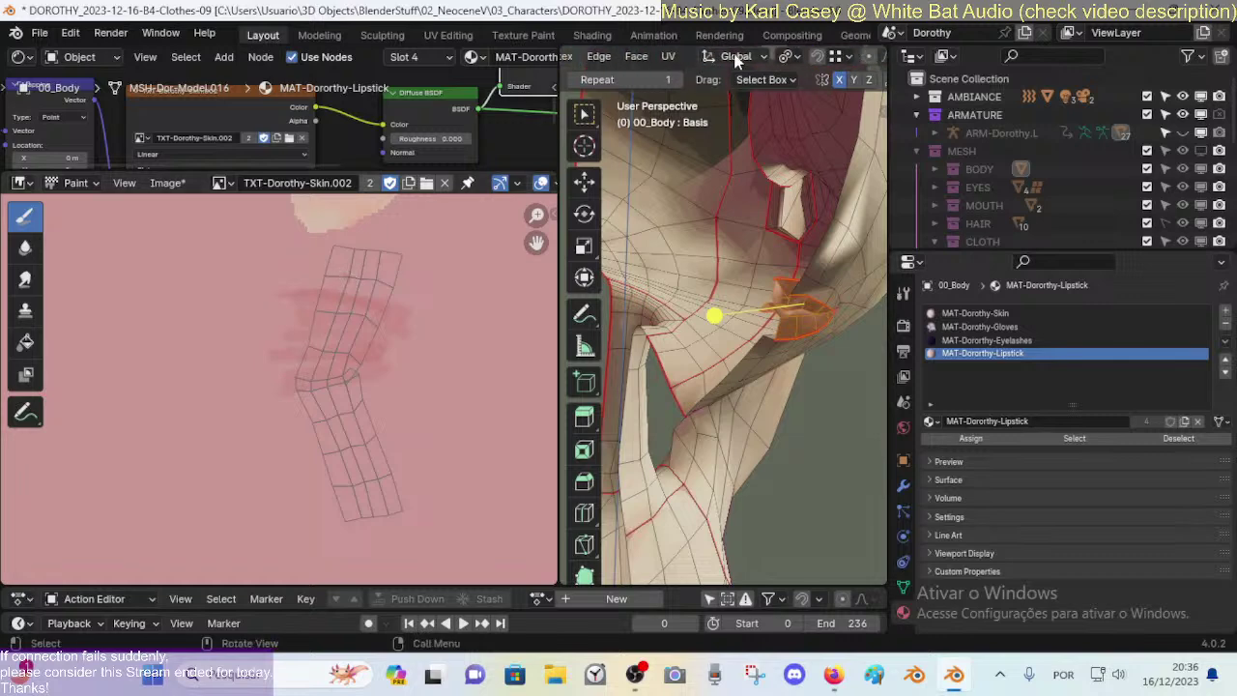
{"action": "scroll", "coordinate": [853, 56], "scroll_direction": "down", "scroll_amount": 3}
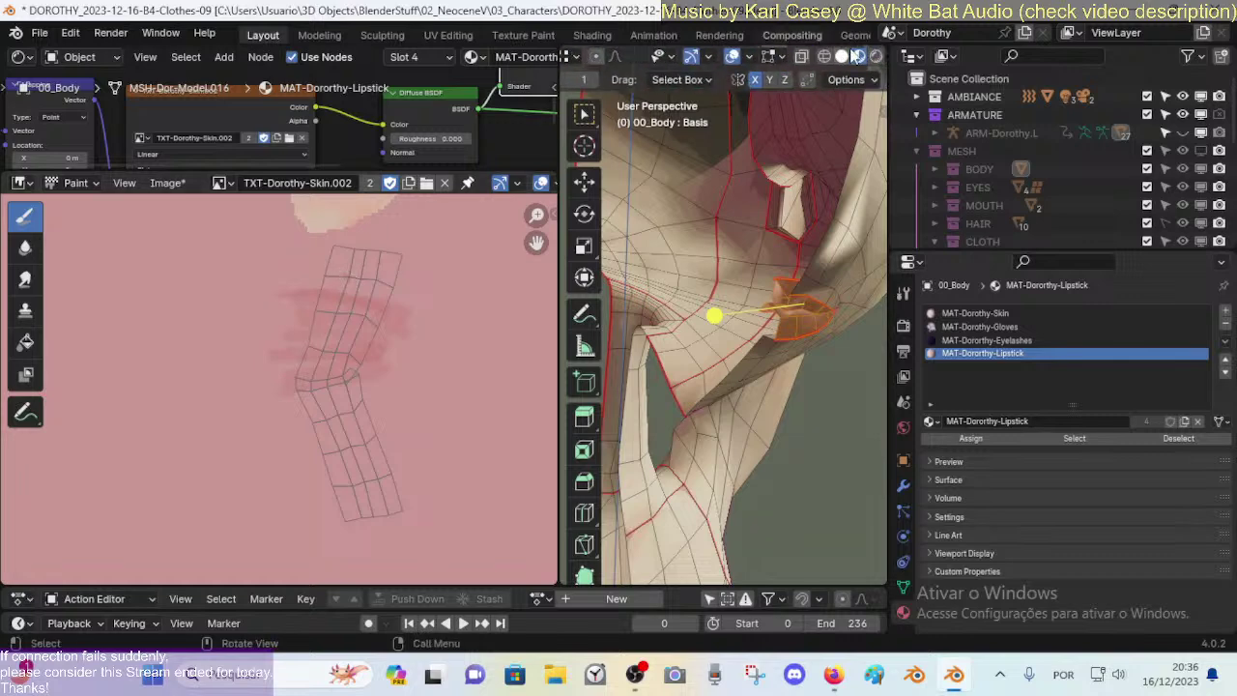
{"action": "left_click", "coordinate": [855, 56]}
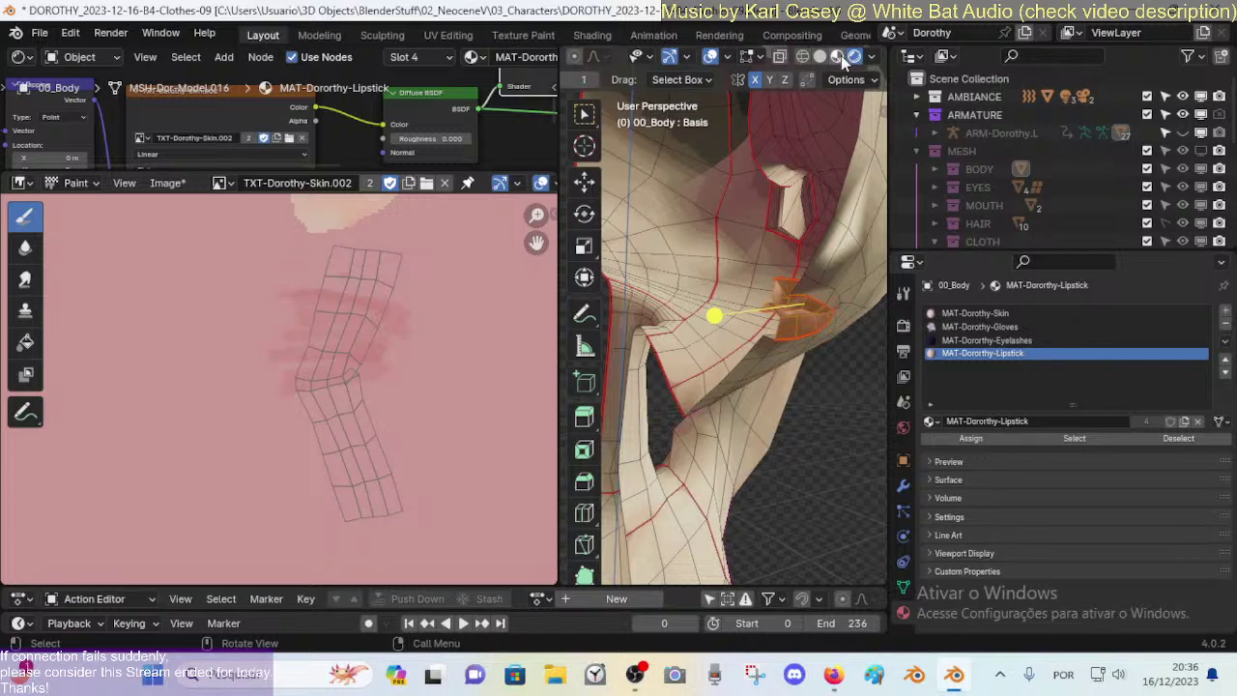
{"action": "left_click", "coordinate": [820, 56]}
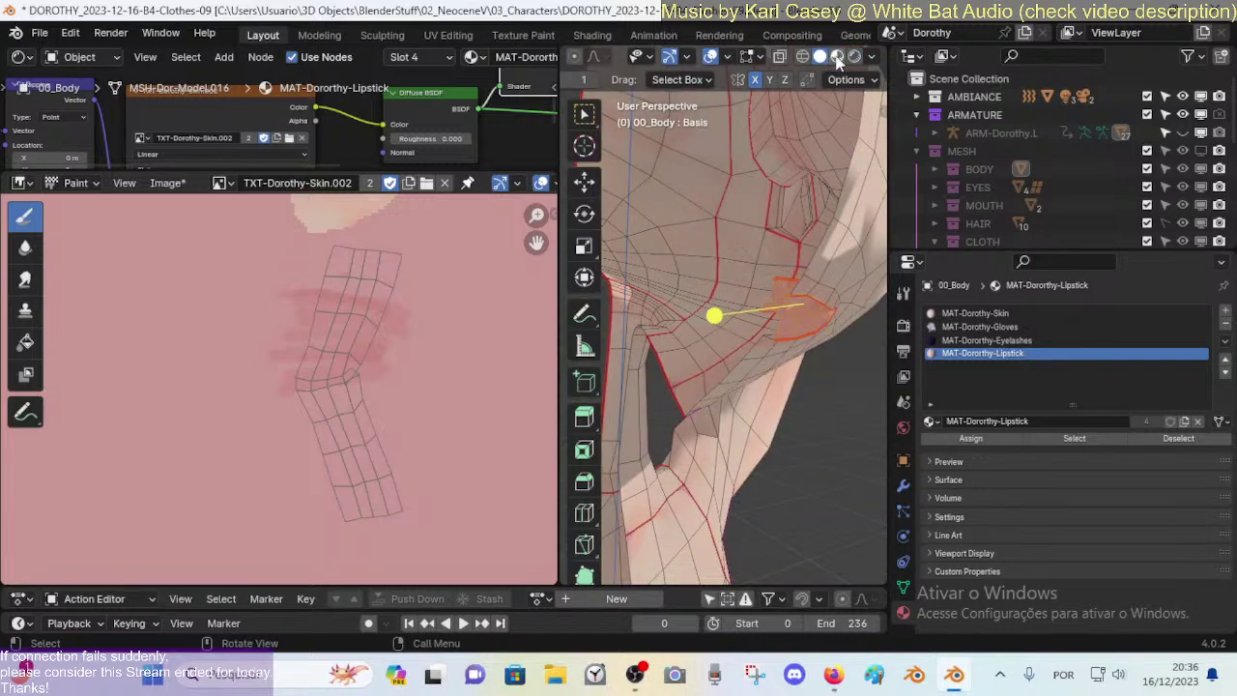
{"action": "left_click", "coordinate": [837, 56]}
{"action": "middle_click_drag", "start_coordinate": [806, 145], "coordinate": [736, 232]}
{"action": "scroll", "coordinate": [745, 252], "scroll_direction": "up", "scroll_amount": 4}
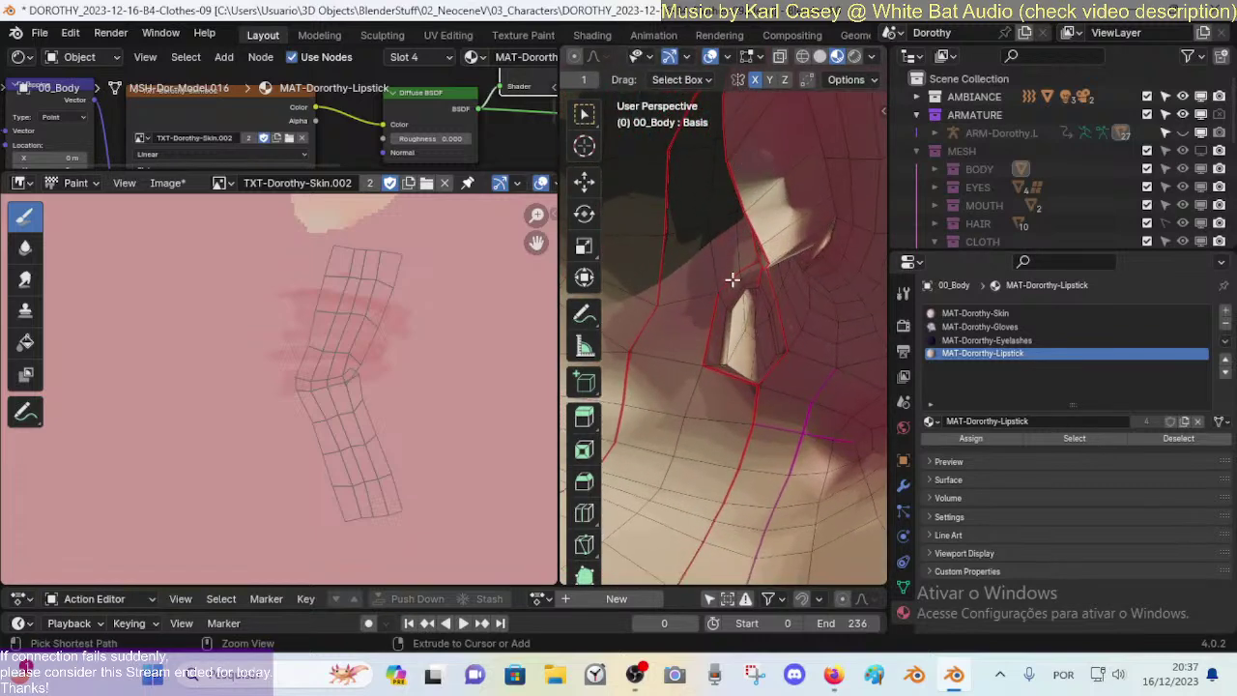
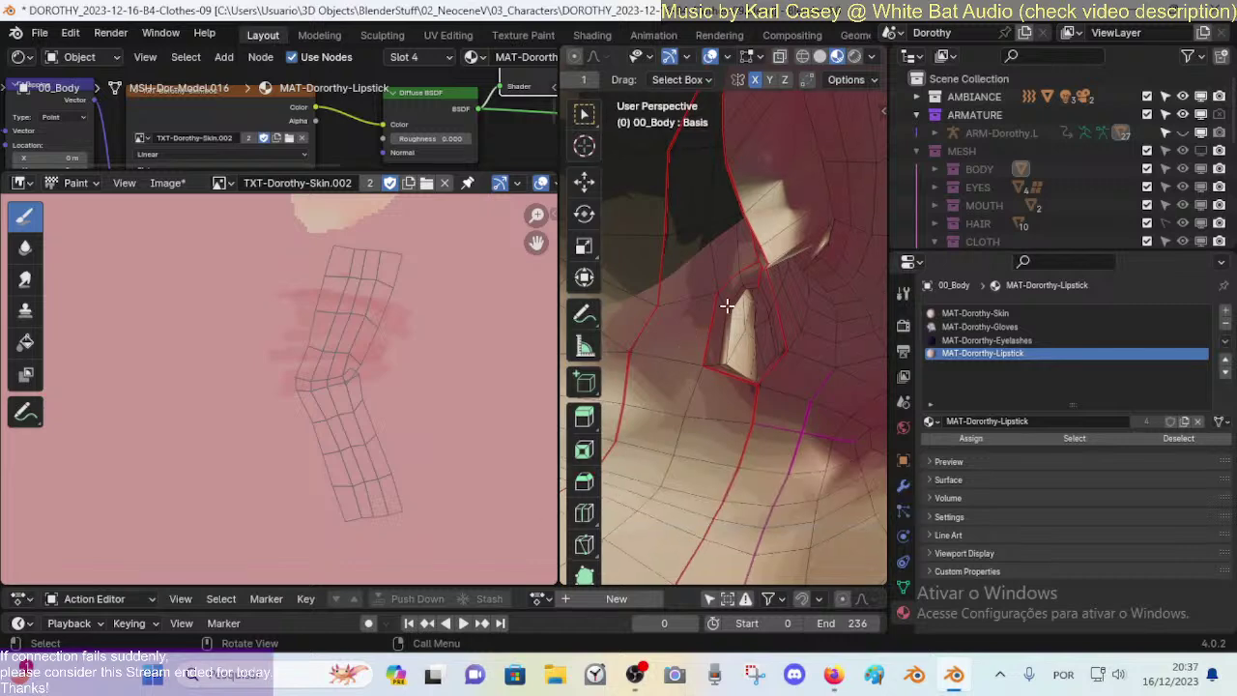
{"action": "middle_click_drag", "start_coordinate": [727, 307], "coordinate": [771, 340]}
{"action": "scroll", "coordinate": [754, 299], "scroll_direction": "down", "scroll_amount": 4}
{"action": "scroll", "coordinate": [725, 285], "scroll_direction": "up", "scroll_amount": 5}
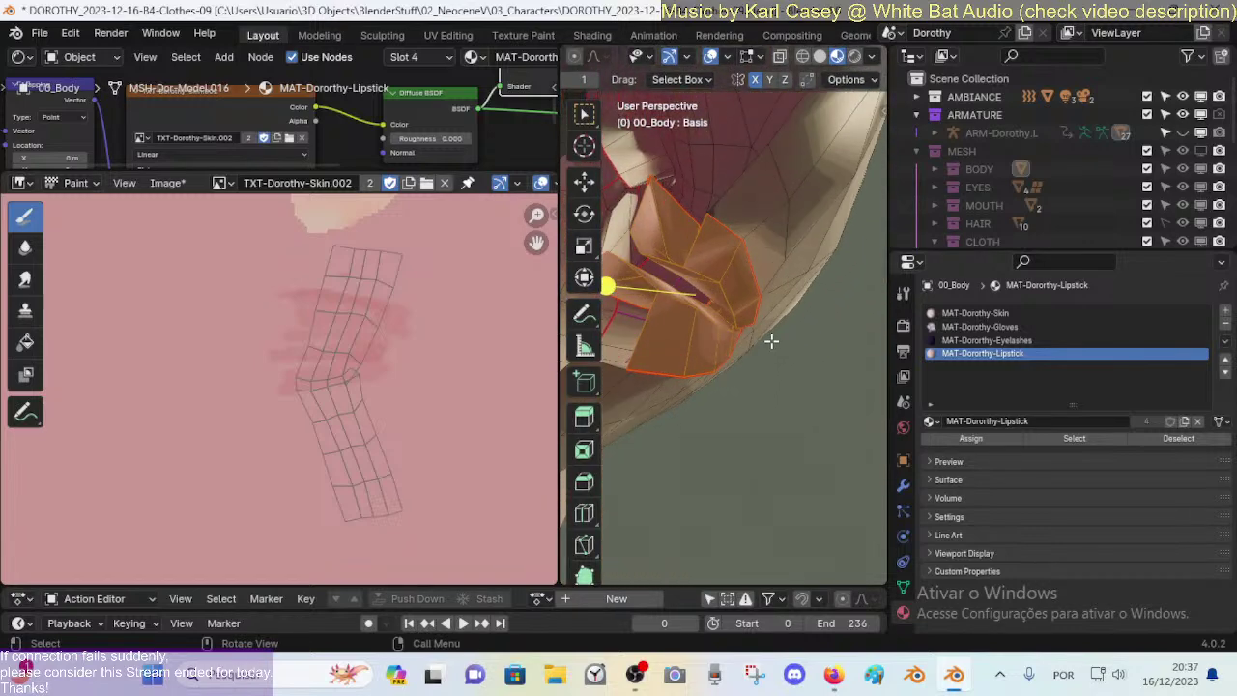
Step: Set the brush to a dark blue colour with a strength of 1.000
{"action": "key", "text": "n"}
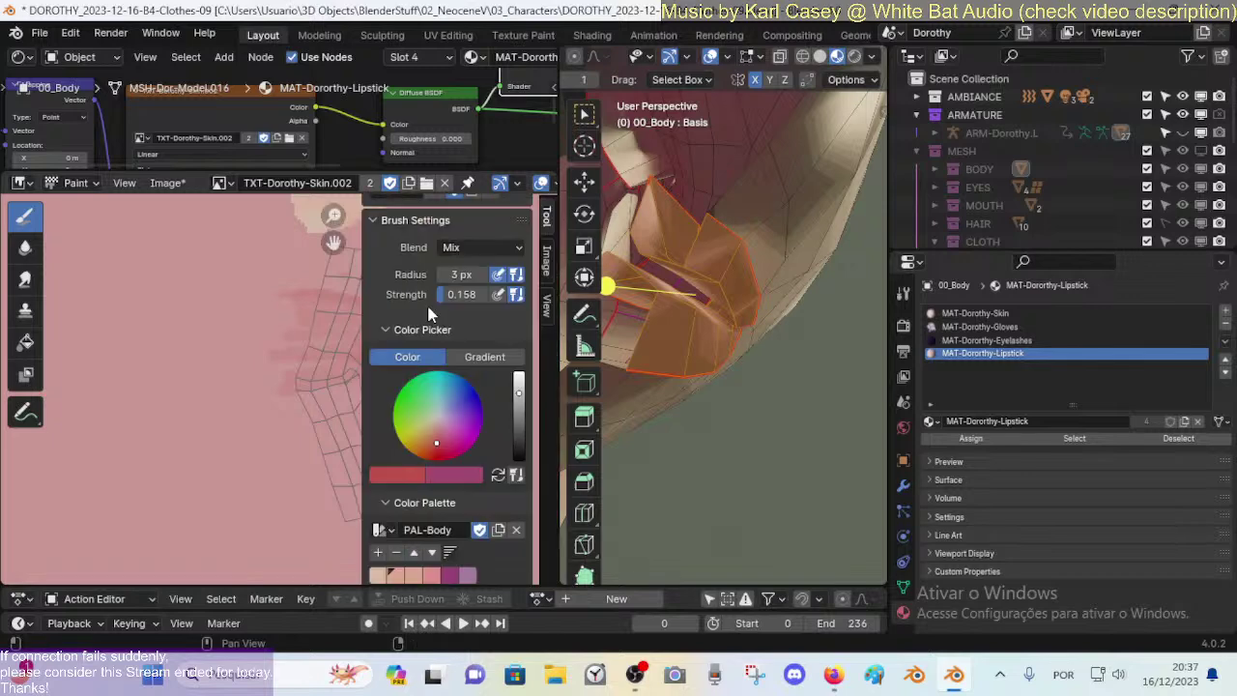
{"action": "left_click", "coordinate": [476, 399]}
{"action": "mouse_move", "coordinate": [519, 392]}
{"action": "left_mouse_down"}
{"action": "mouse_move", "coordinate": [519, 435]}
{"action": "mouse_move", "coordinate": [519, 422]}
{"action": "left_mouse_up"}
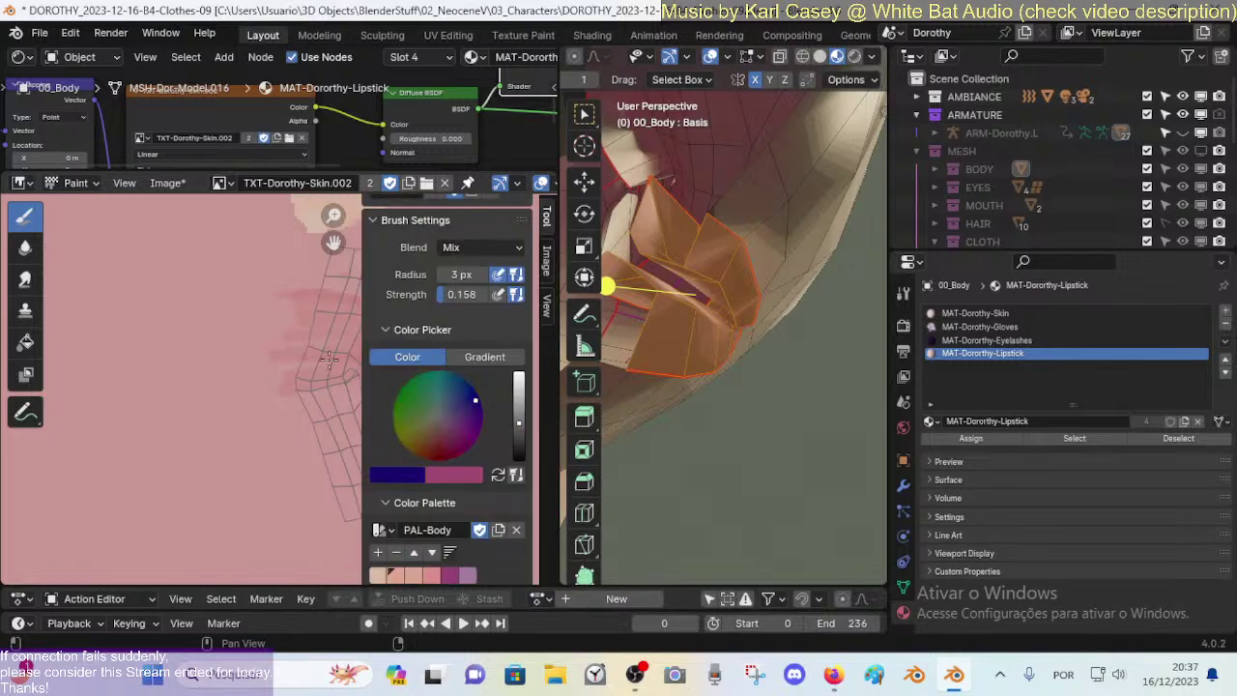
{"action": "key", "text": "shift+f"}
{"action": "left_click", "coordinate": [275, 340]}
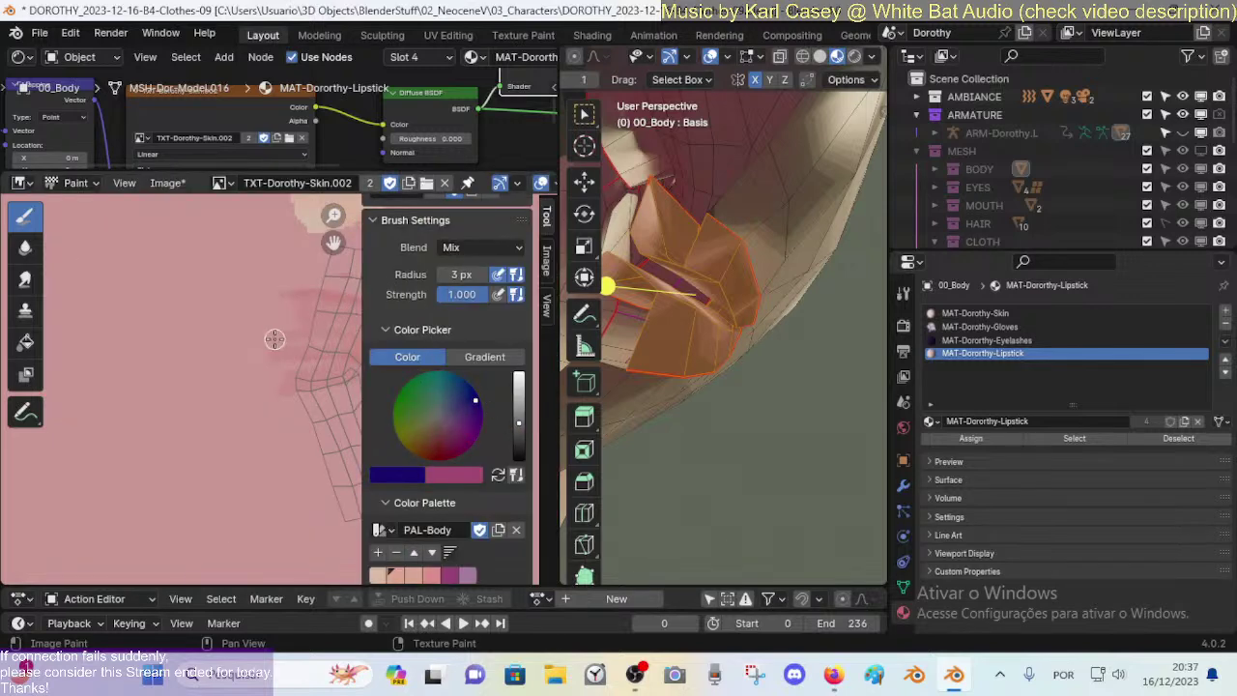
{"action": "key", "text": "n"}
Step: Paint dark blue over the upper part of the lip UV island, greatly enlarging the brush to cover it
{"action": "mouse_move", "coordinate": [375, 400]}
{"action": "left_mouse_down"}
{"action": "mouse_move", "coordinate": [350, 377]}
{"action": "mouse_move", "coordinate": [346, 319]}
{"action": "mouse_move", "coordinate": [359, 391]}
{"action": "left_mouse_up"}
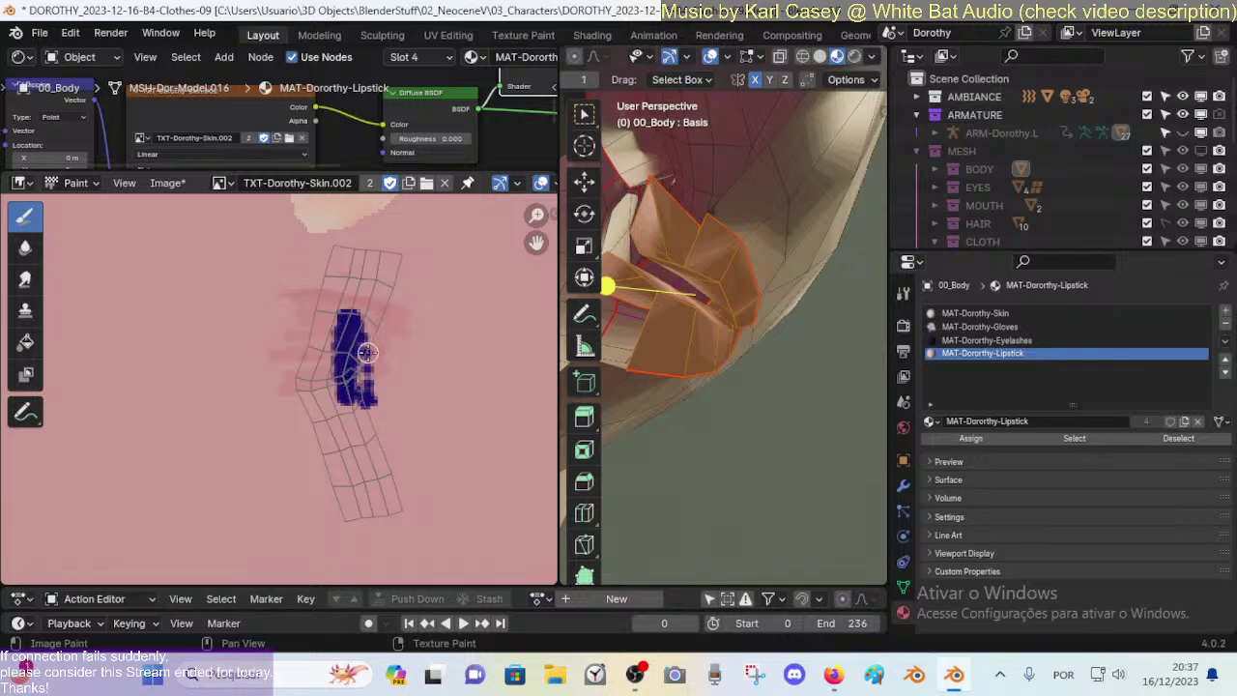
{"action": "key", "text": "f"}
{"action": "left_click", "coordinate": [363, 337]}
{"action": "mouse_move", "coordinate": [357, 299]}
{"action": "left_mouse_down"}
{"action": "mouse_move", "coordinate": [325, 360]}
{"action": "mouse_move", "coordinate": [371, 363]}
{"action": "left_mouse_up"}
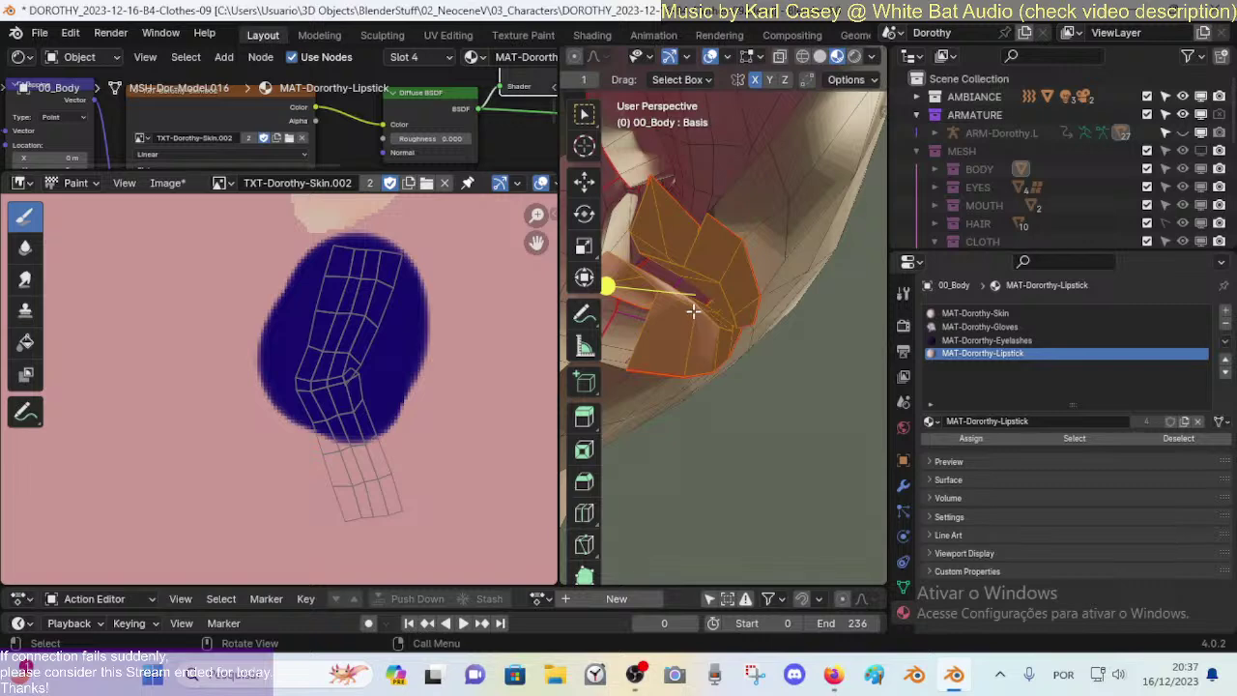
Step: Switch the body mesh from Edit Mode to Texture Paint mode and inspect the lips up close
{"action": "scroll", "coordinate": [766, 56], "scroll_direction": "up", "scroll_amount": 5}
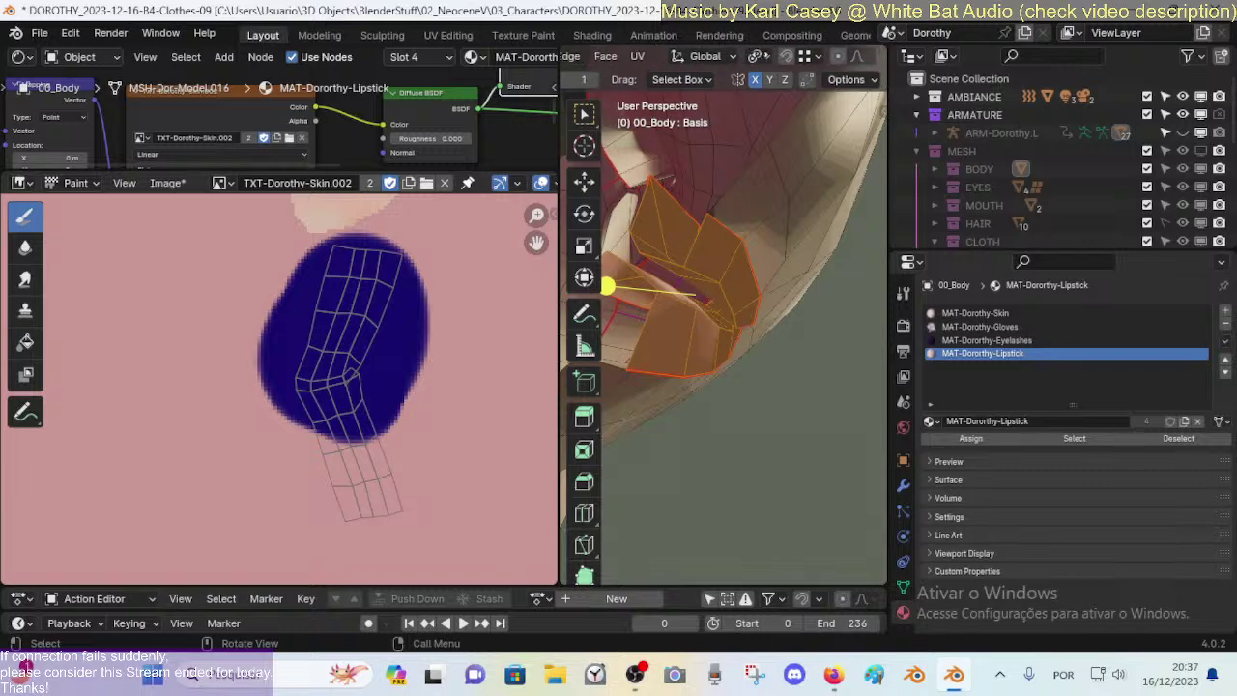
{"action": "key", "text": "ctrl+Tab"}
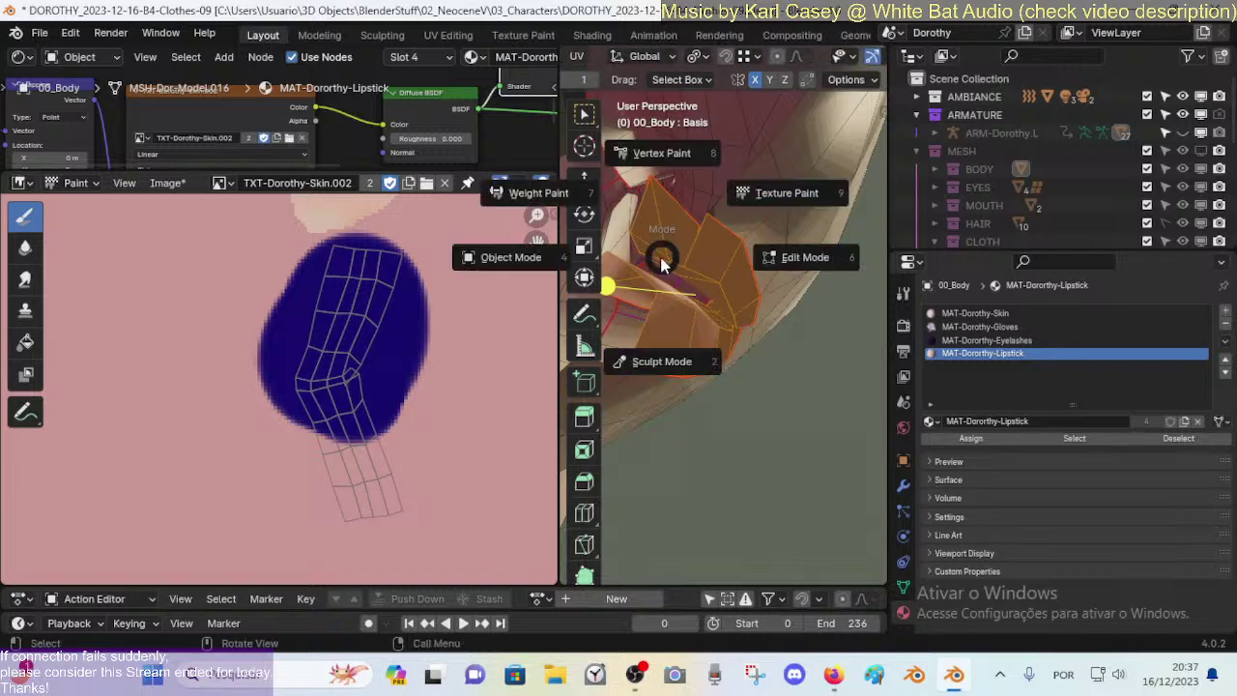
{"action": "scroll", "coordinate": [687, 231], "scroll_direction": "down", "scroll_amount": 7}
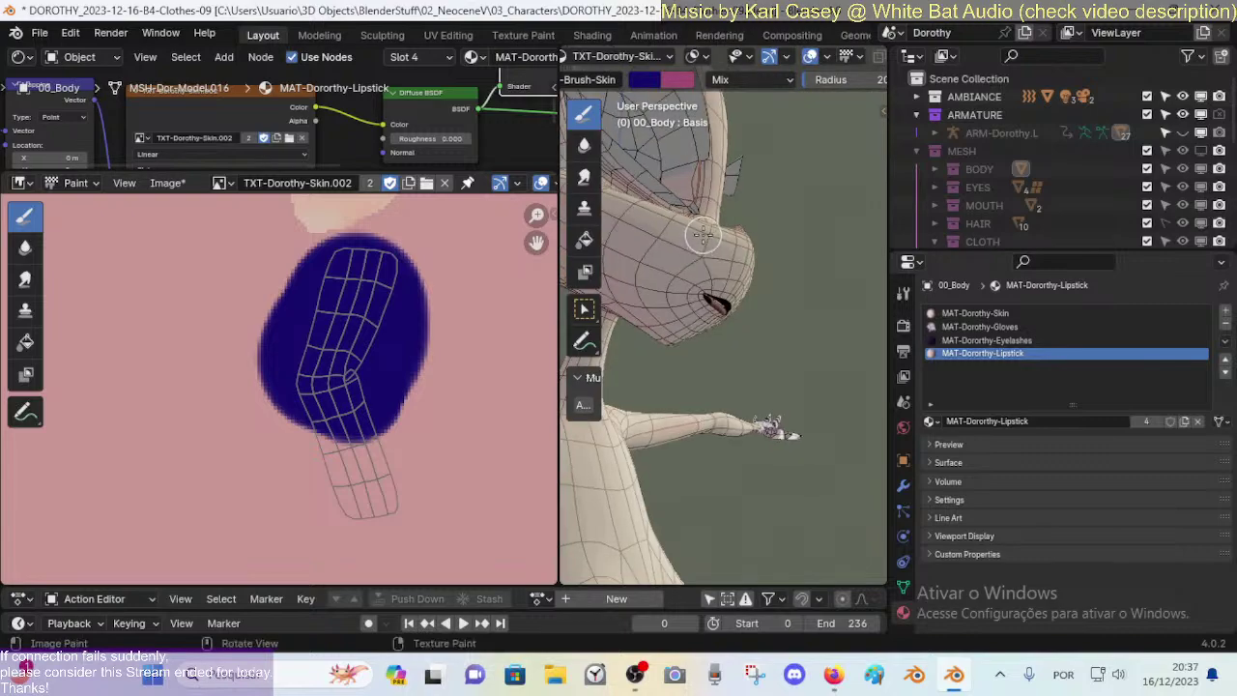
{"action": "middle_click_drag", "start_coordinate": [703, 243], "coordinate": [662, 254]}
{"action": "key", "text": "shift+grave"}
{"action": "key", "text": "w"}
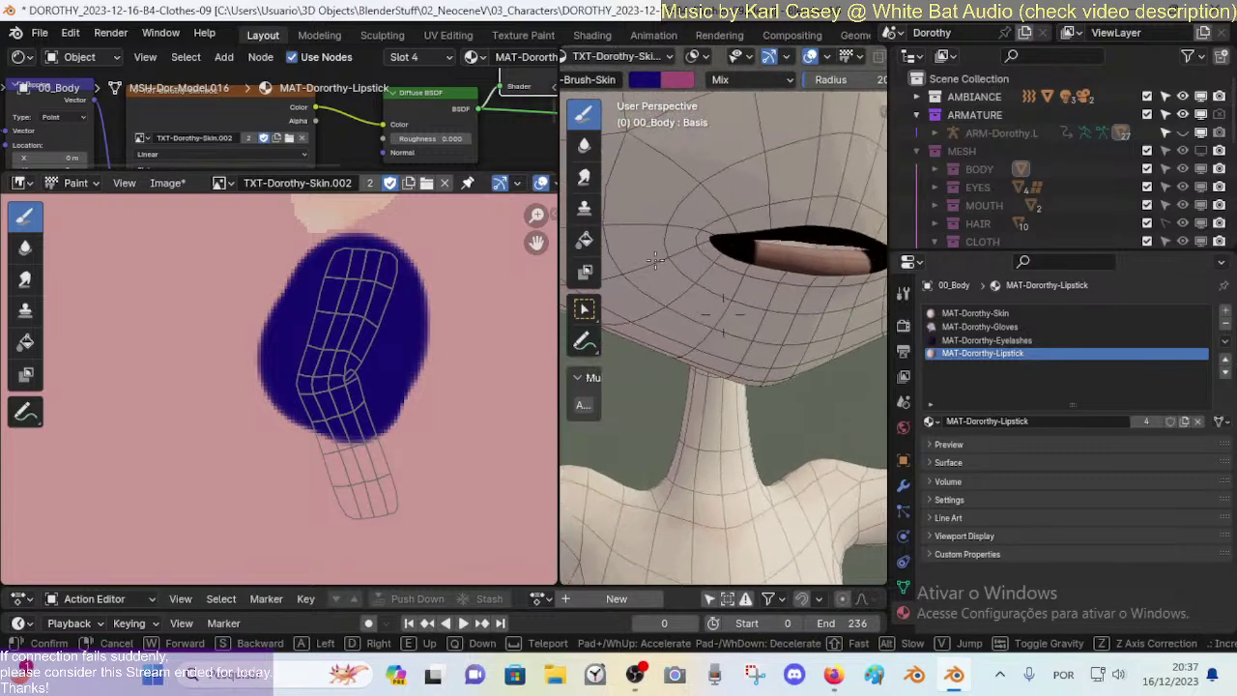
{"action": "key", "text": "s"}
{"action": "key", "text": "w"}
{"action": "key", "text": "s"}
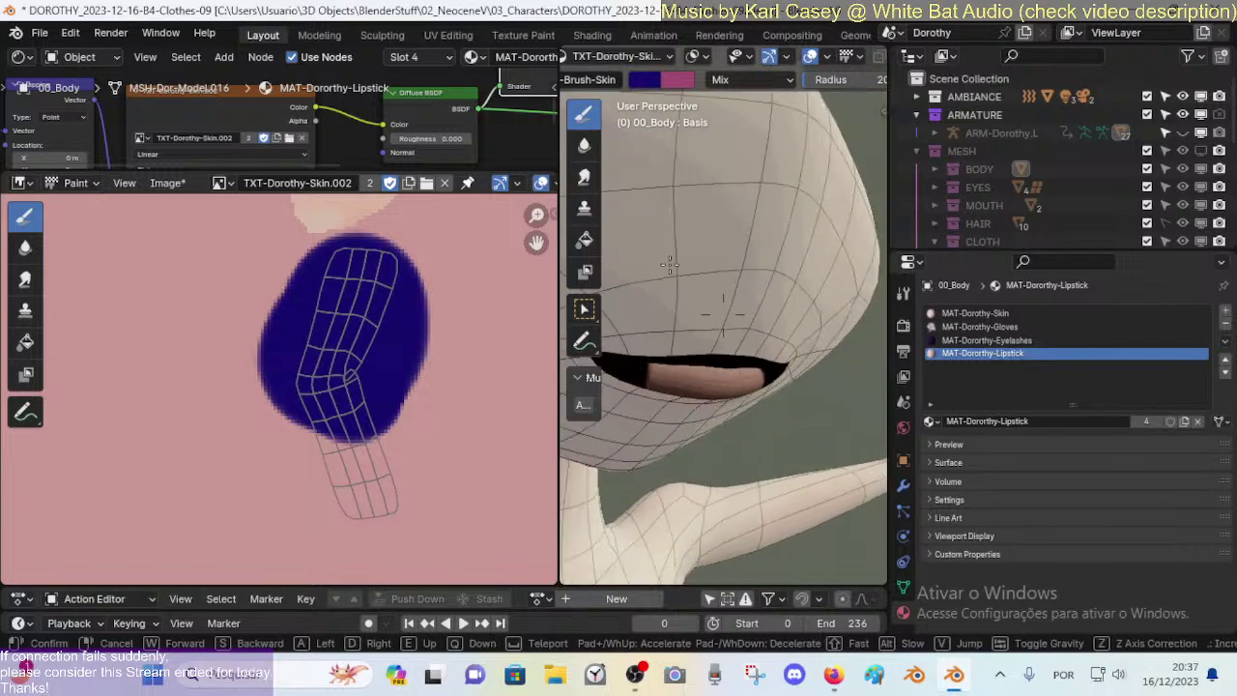
{"action": "left_click", "coordinate": [671, 257]}
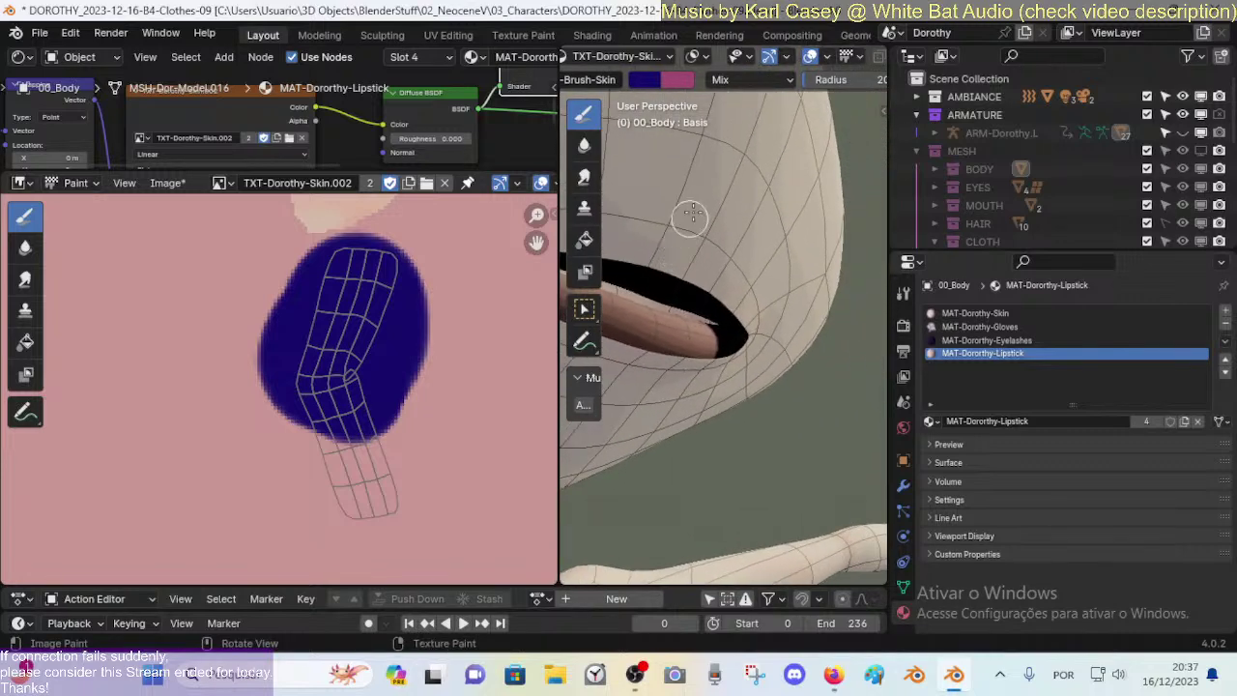
{"action": "scroll", "coordinate": [724, 61], "scroll_direction": "down", "scroll_amount": 3}
{"action": "scroll", "coordinate": [711, 57], "scroll_direction": "up", "scroll_amount": 4}
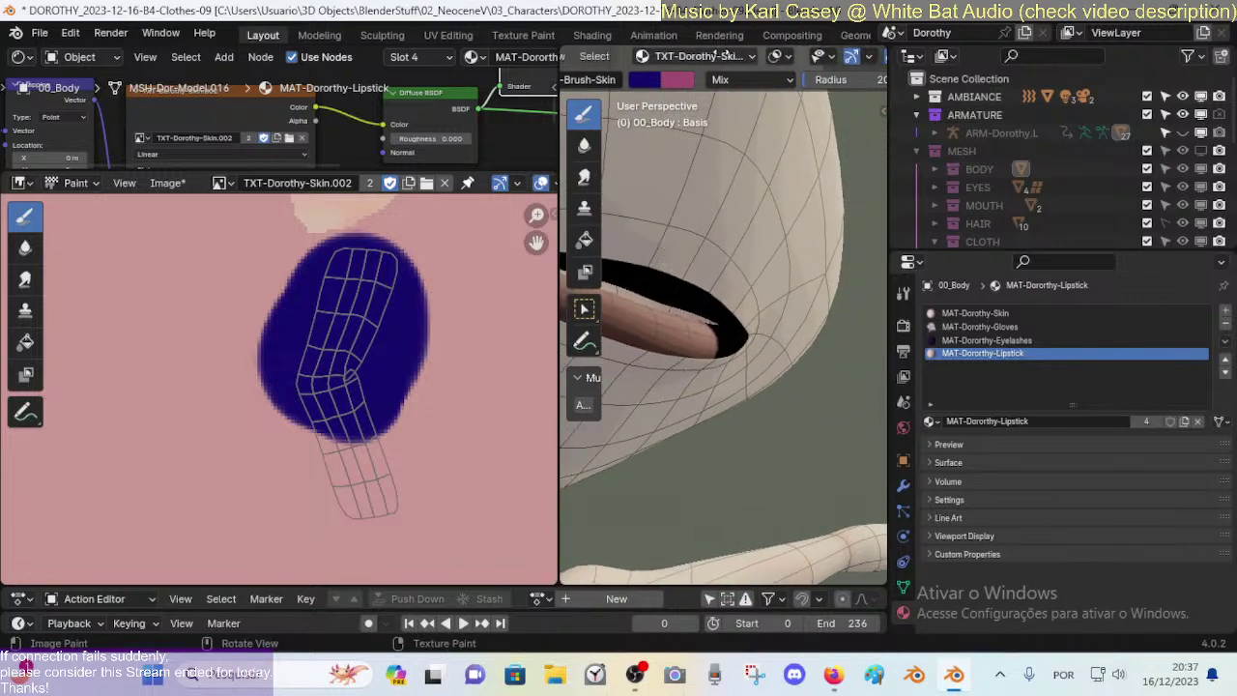
{"action": "left_click", "coordinate": [710, 55]}
{"action": "left_click", "coordinate": [709, 55]}
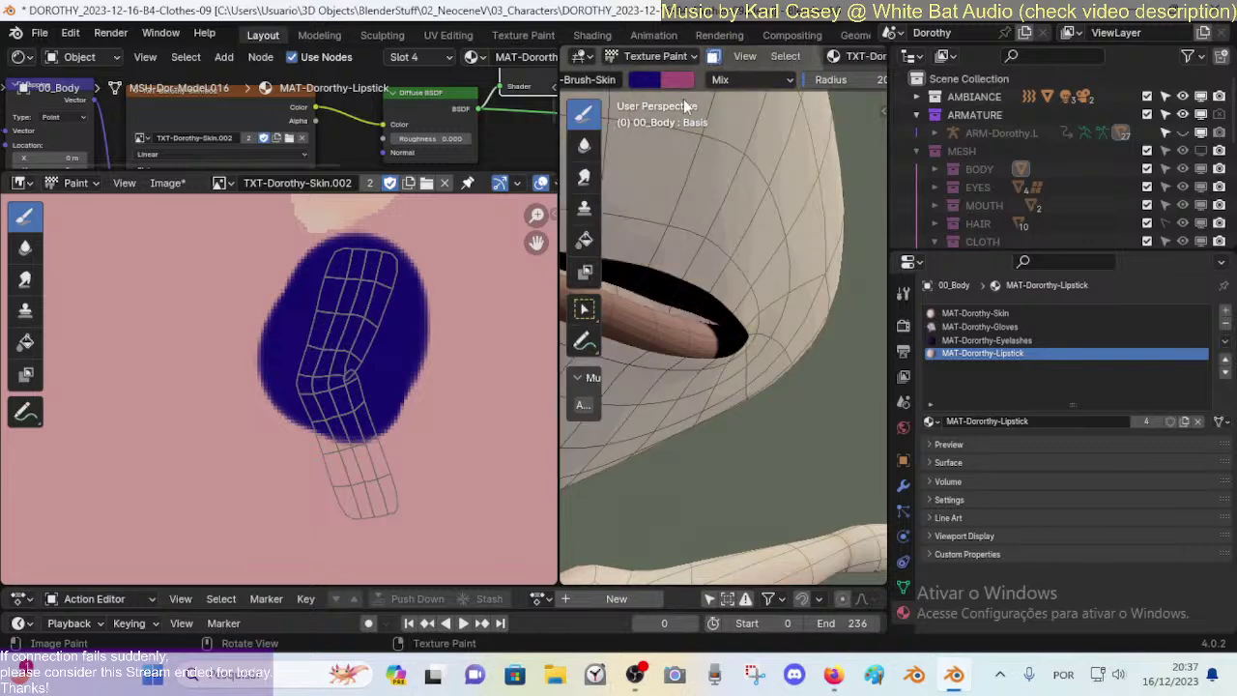
{"action": "key", "text": "Tab"}
{"action": "key", "text": "Tab"}
{"action": "left_click", "coordinate": [712, 57]}
{"action": "left_click", "coordinate": [713, 57]}
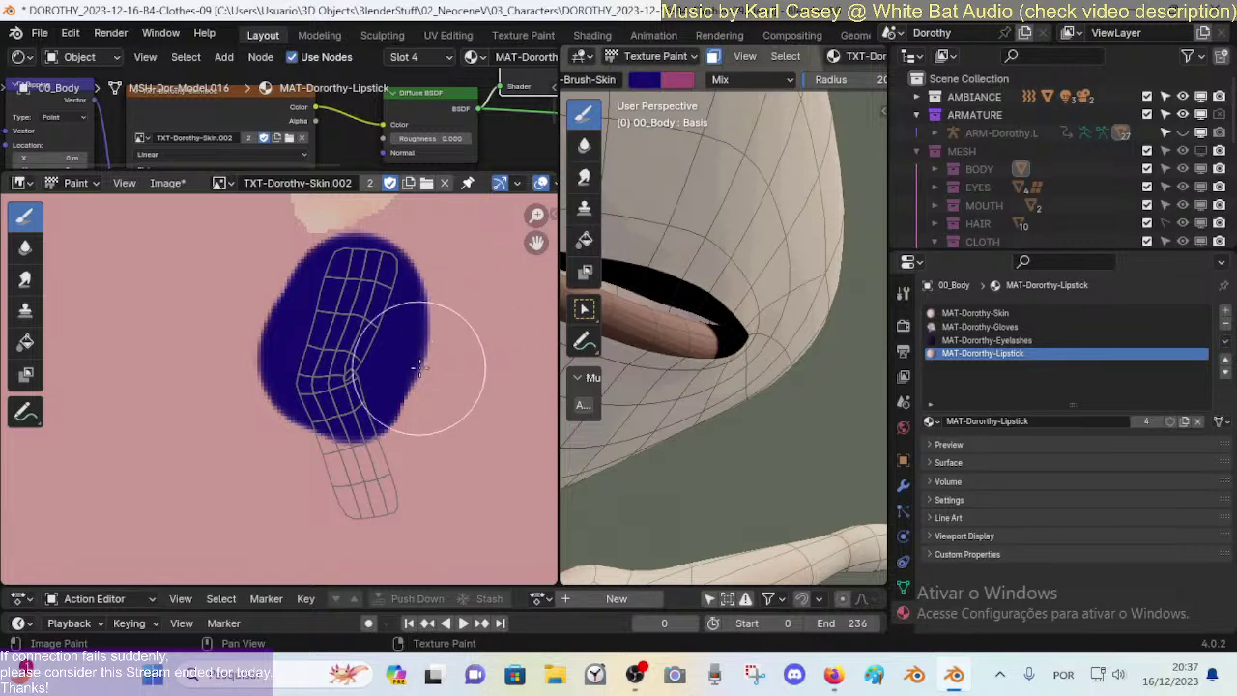
Step: Paint dark blue over the lower half of the lip UV island, and repaint the whole island in a brighter blue
{"action": "left_click_drag", "start_coordinate": [387, 382], "coordinate": [366, 497]}
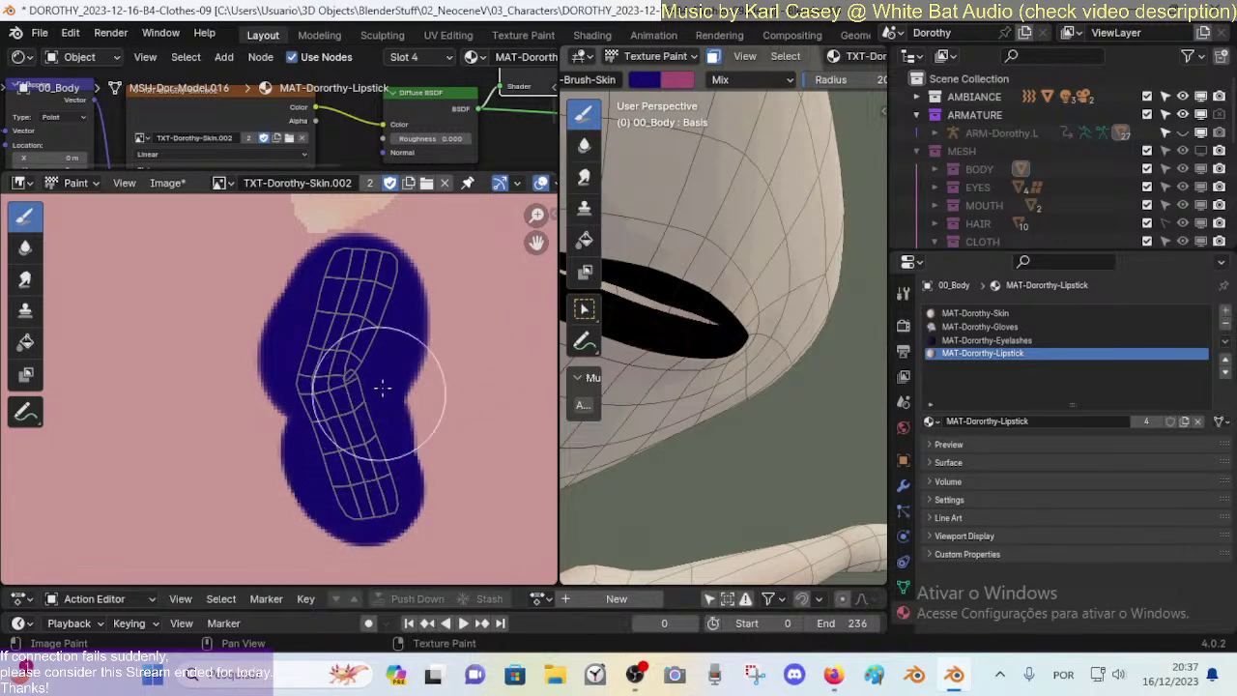
{"action": "mouse_move", "coordinate": [646, 276]}
{"action": "middle_mouse_down", "text": "ctrl"}
{"action": "mouse_move", "coordinate": [681, 425]}
{"action": "mouse_move", "coordinate": [687, 317]}
{"action": "mouse_move", "coordinate": [774, 333]}
{"action": "mouse_move", "coordinate": [749, 247]}
{"action": "mouse_move", "coordinate": [631, 309]}
{"action": "middle_mouse_up", "text": "ctrl"}
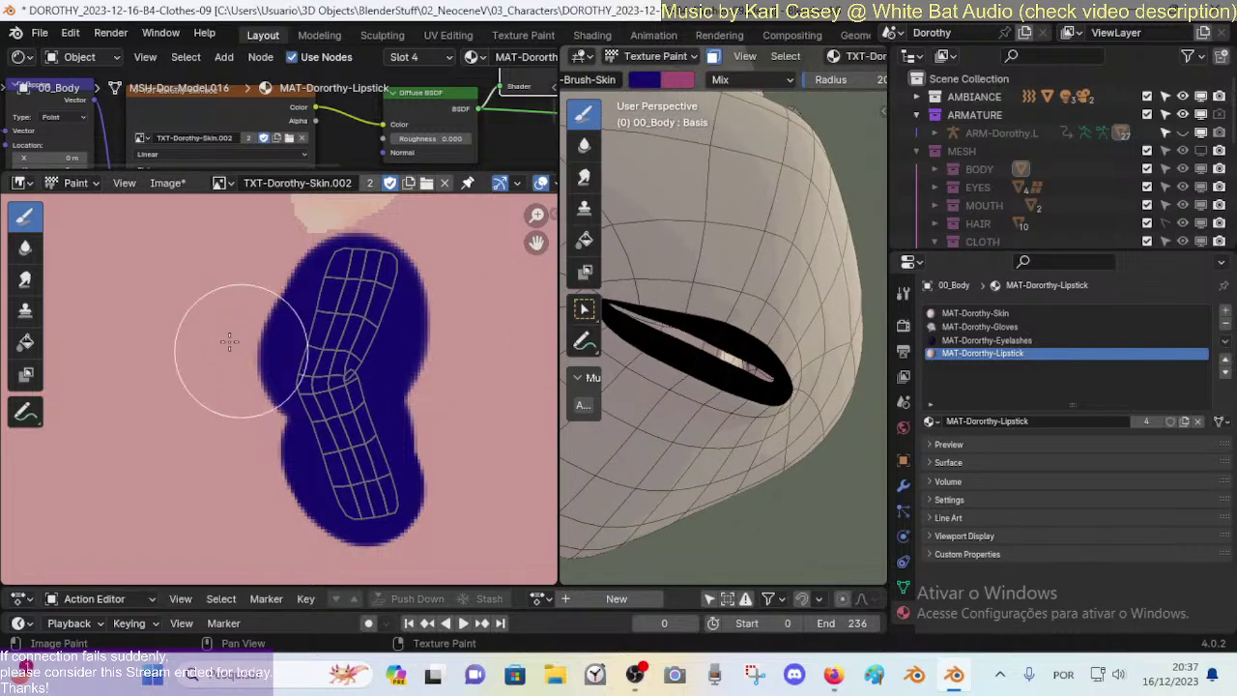
{"action": "key", "text": "n"}
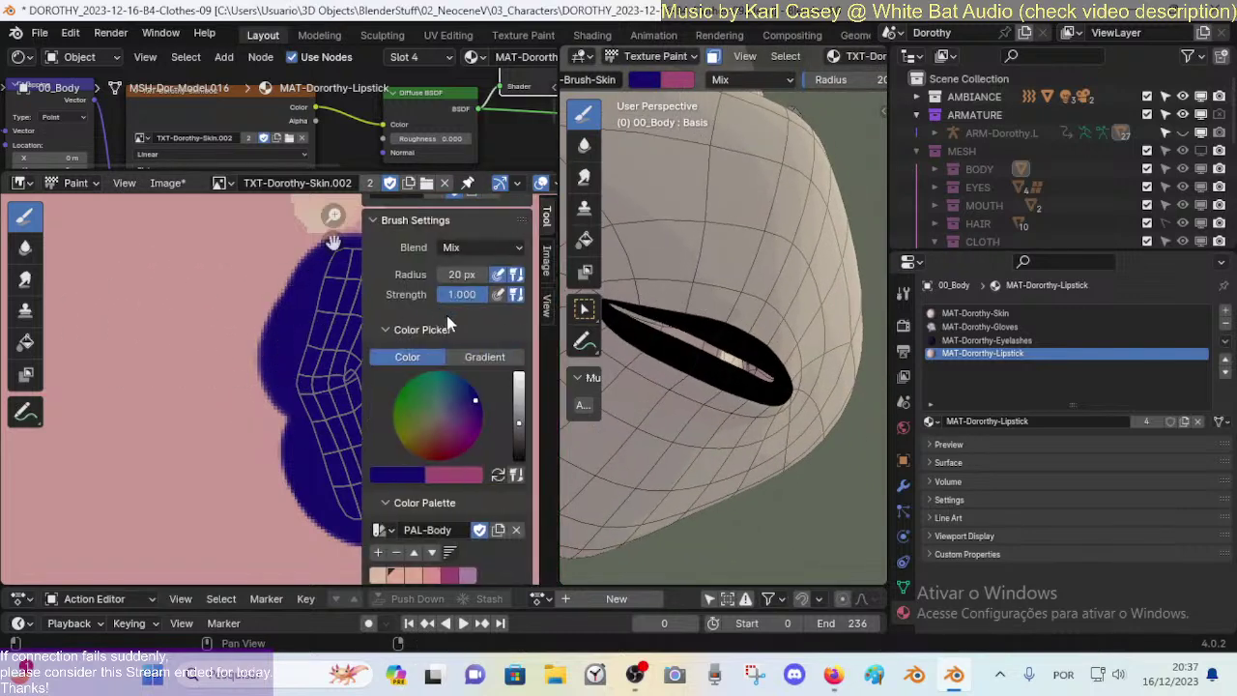
{"action": "left_click", "coordinate": [519, 388]}
{"action": "key", "text": "n"}
{"action": "mouse_move", "coordinate": [319, 360]}
{"action": "left_mouse_down"}
{"action": "mouse_move", "coordinate": [320, 384]}
{"action": "mouse_move", "coordinate": [299, 364]}
{"action": "mouse_move", "coordinate": [358, 414]}
{"action": "mouse_move", "coordinate": [354, 463]}
{"action": "mouse_move", "coordinate": [304, 531]}
{"action": "mouse_move", "coordinate": [391, 397]}
{"action": "mouse_move", "coordinate": [295, 352]}
{"action": "mouse_move", "coordinate": [312, 310]}
{"action": "mouse_move", "coordinate": [309, 325]}
{"action": "mouse_move", "coordinate": [359, 338]}
{"action": "mouse_move", "coordinate": [392, 310]}
{"action": "mouse_move", "coordinate": [367, 280]}
{"action": "mouse_move", "coordinate": [338, 290]}
{"action": "mouse_move", "coordinate": [349, 281]}
{"action": "left_mouse_up"}
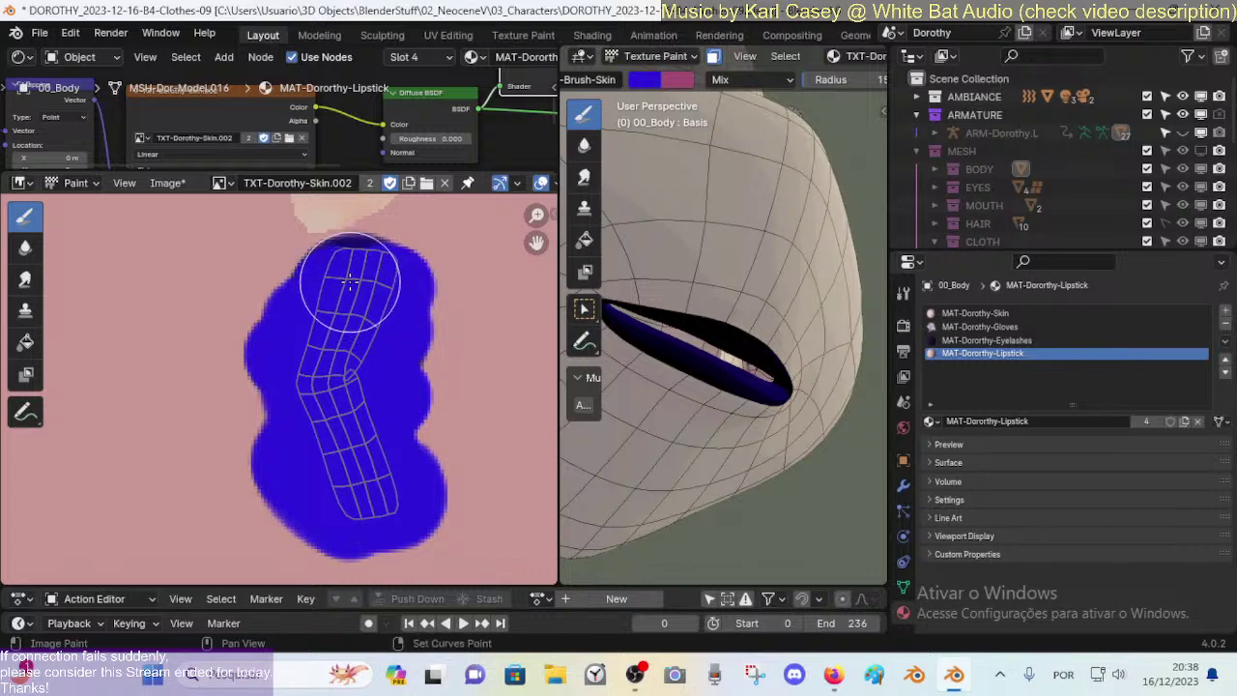
{"action": "middle_click_drag", "start_coordinate": [349, 281], "coordinate": [361, 338]}
{"action": "scroll", "coordinate": [361, 338], "scroll_direction": "down", "scroll_amount": 1}
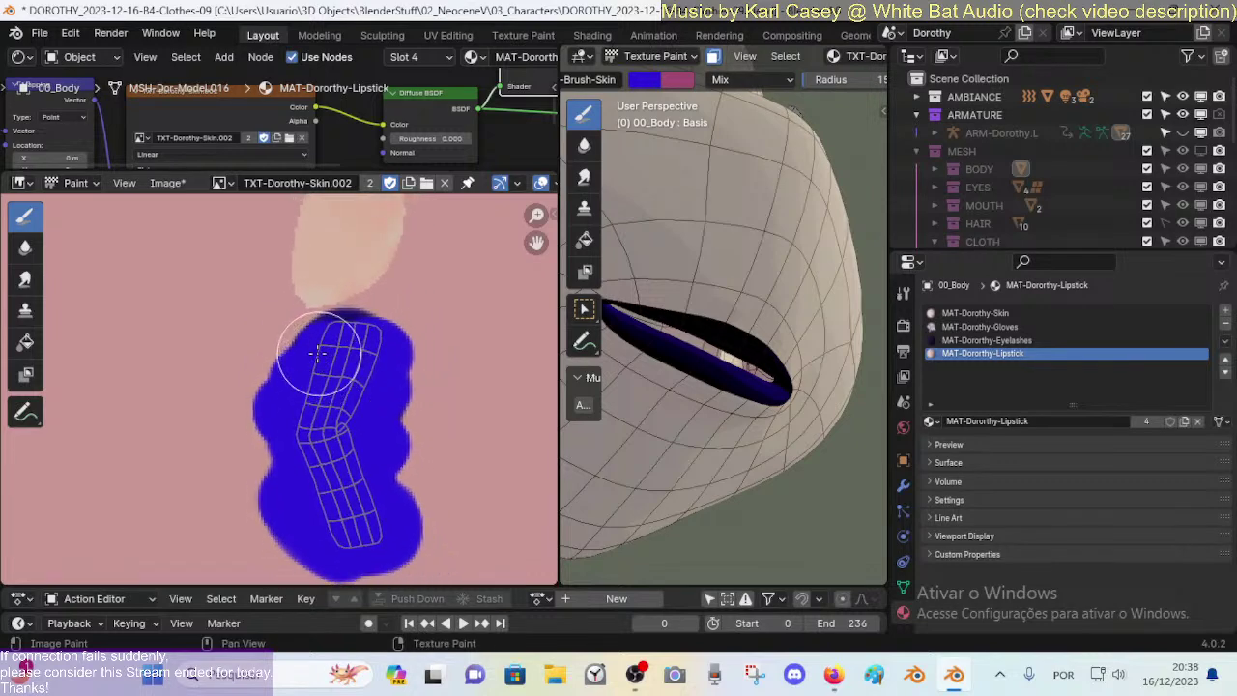
Step: Reduce the brush radius to 5 px and paint bright blue along the area above the lip UV island's upper end
{"action": "key", "text": "f"}
{"action": "left_click", "coordinate": [291, 347]}
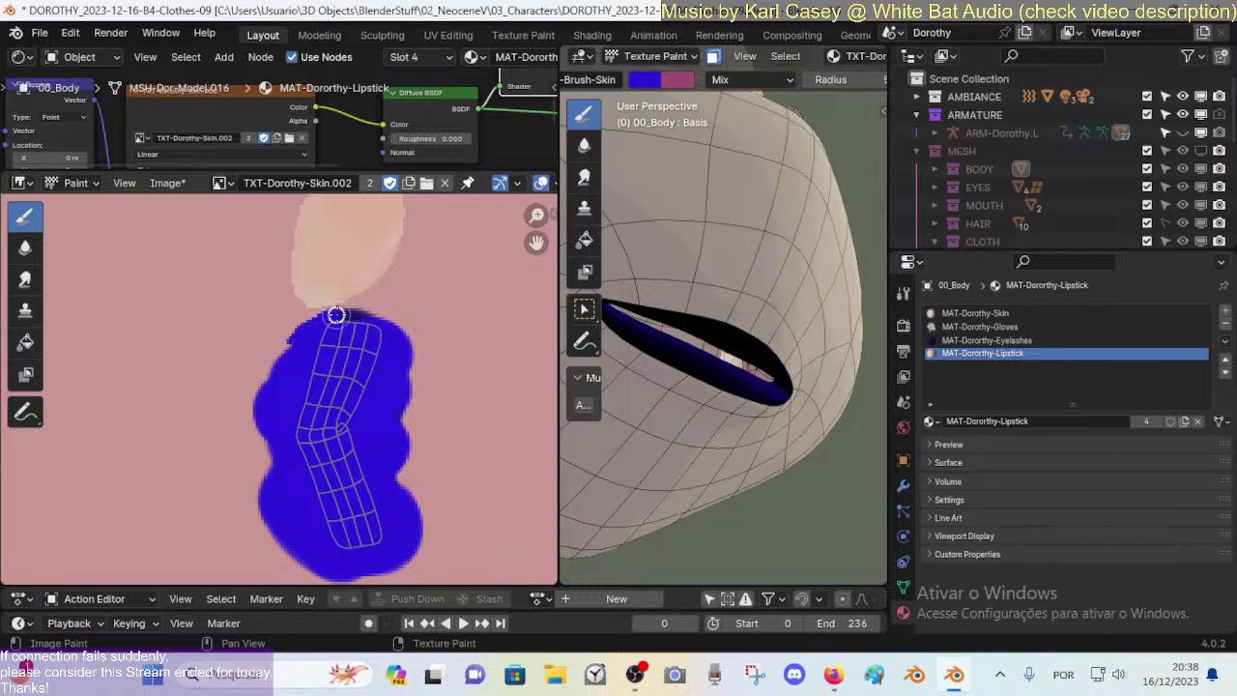
{"action": "left_click_drag", "start_coordinate": [336, 315], "coordinate": [381, 312]}
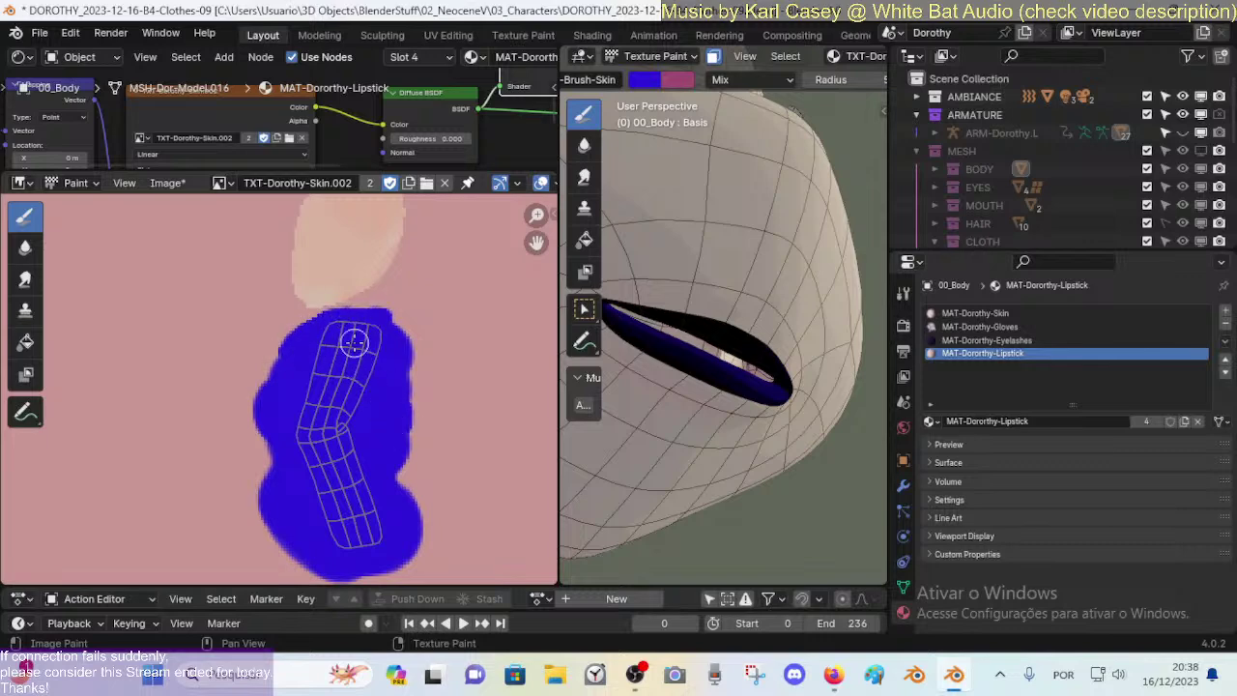
Step: Set the brush colour to a light pink and paint horizontal stripes across the upper half of the lip UV island
{"action": "key", "text": "n"}
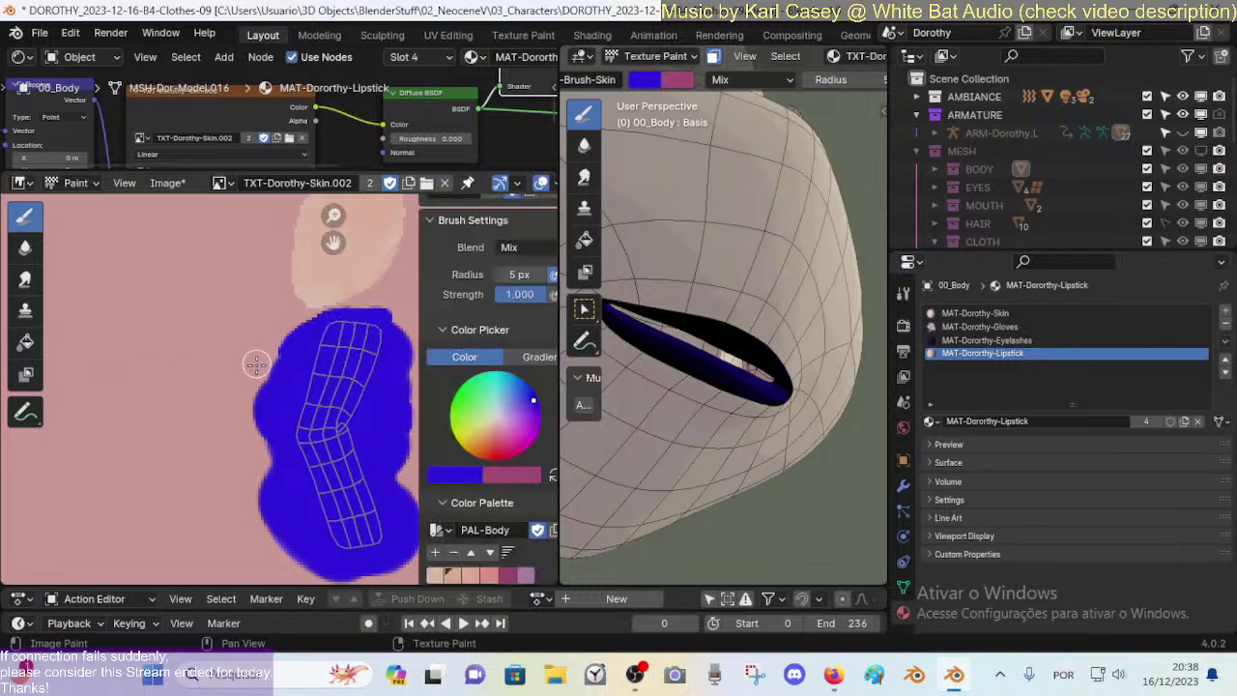
{"action": "left_click", "coordinate": [440, 436]}
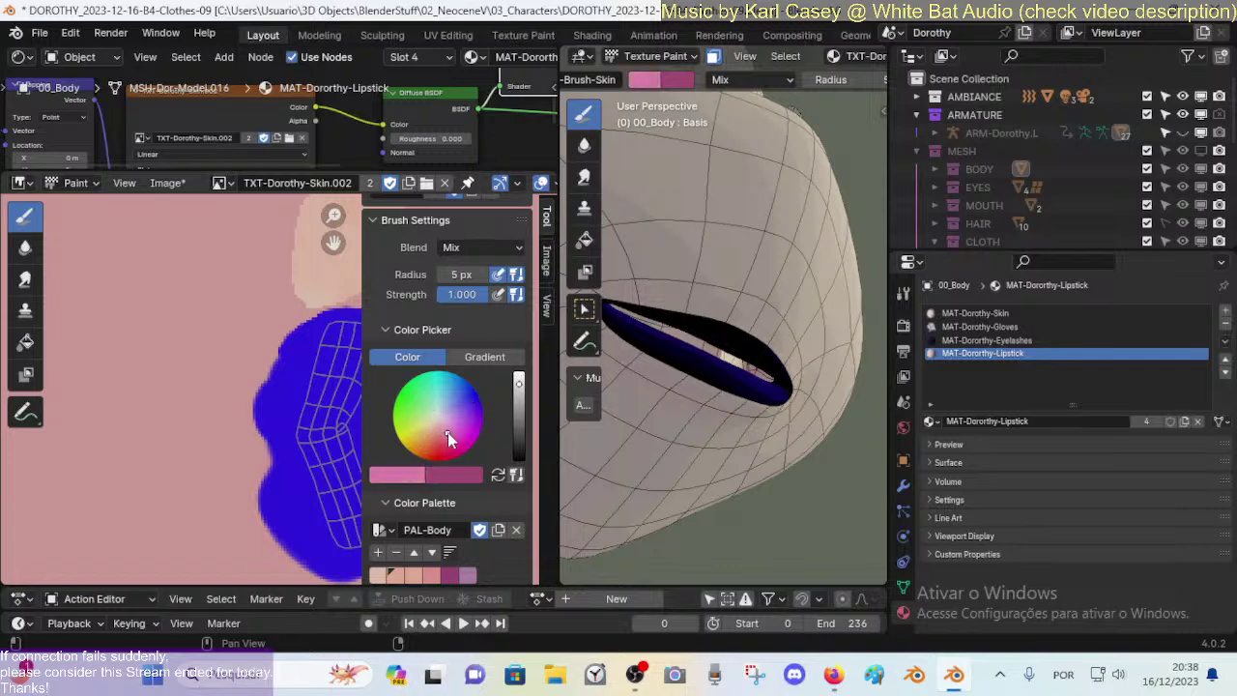
{"action": "key", "text": "n"}
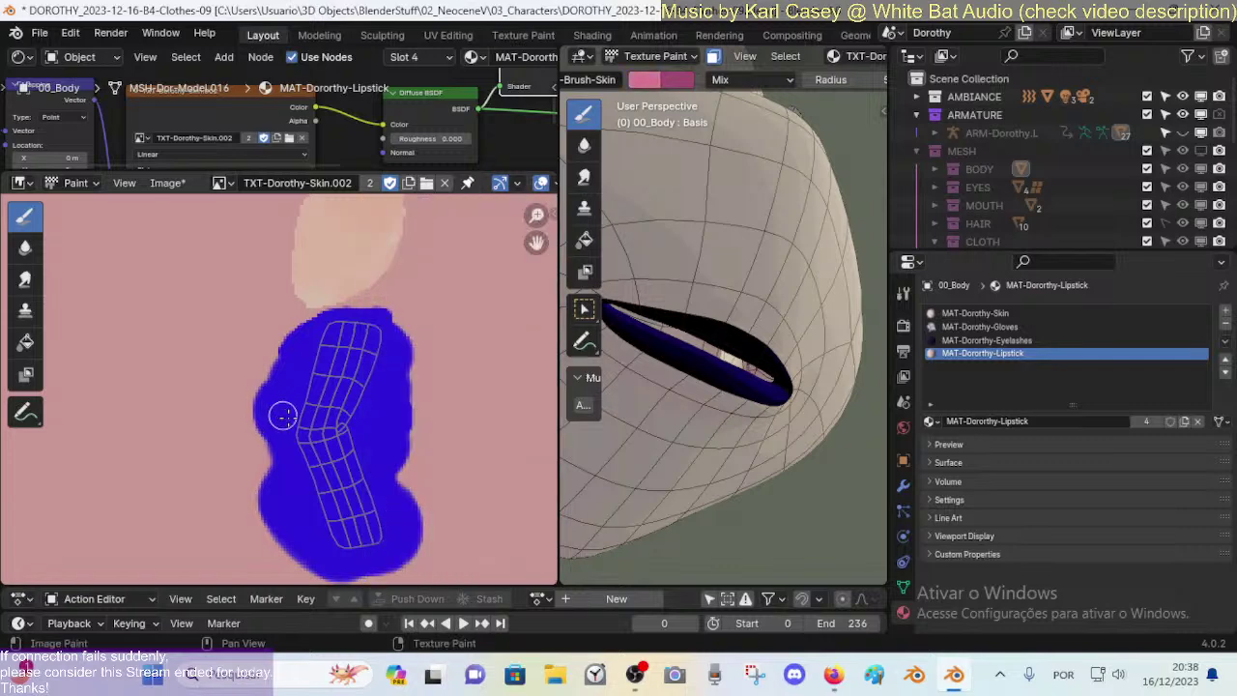
{"action": "left_click_drag", "start_coordinate": [287, 443], "coordinate": [358, 429]}
{"action": "mouse_move", "coordinate": [282, 423]}
{"action": "left_mouse_down"}
{"action": "mouse_move", "coordinate": [369, 420]}
{"action": "mouse_move", "coordinate": [371, 401]}
{"action": "left_mouse_up"}
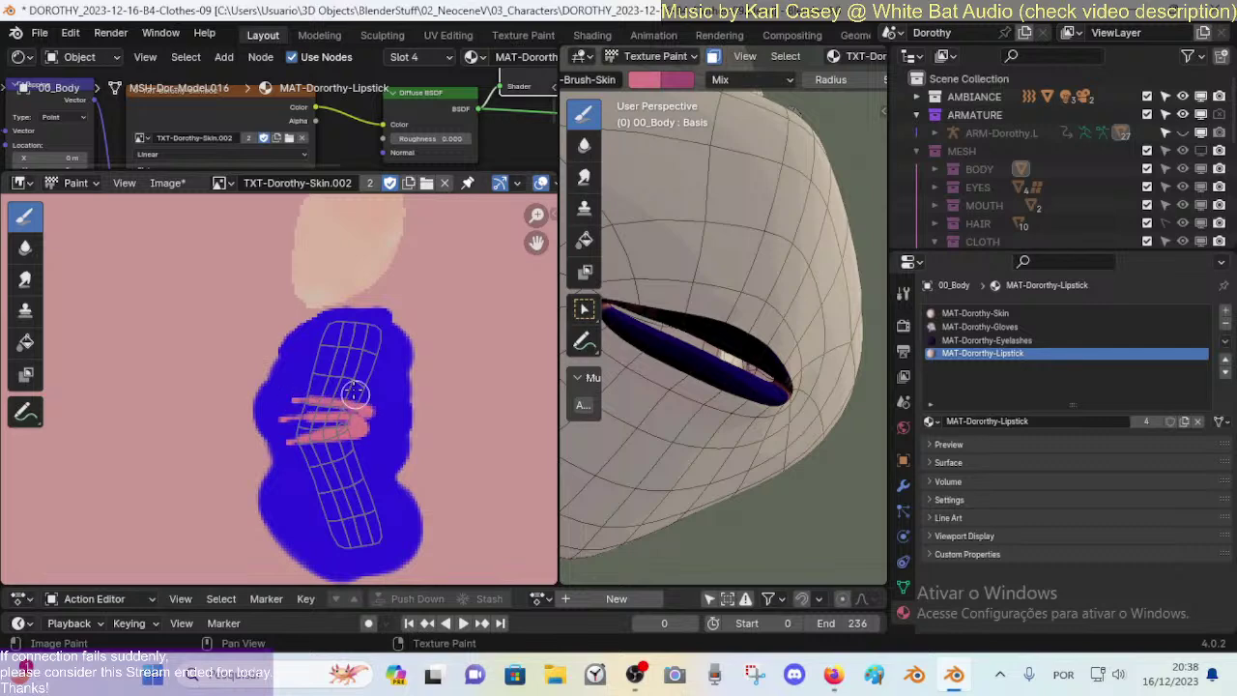
{"action": "left_click_drag", "start_coordinate": [295, 388], "coordinate": [375, 373]}
{"action": "left_click_drag", "start_coordinate": [296, 359], "coordinate": [375, 371]}
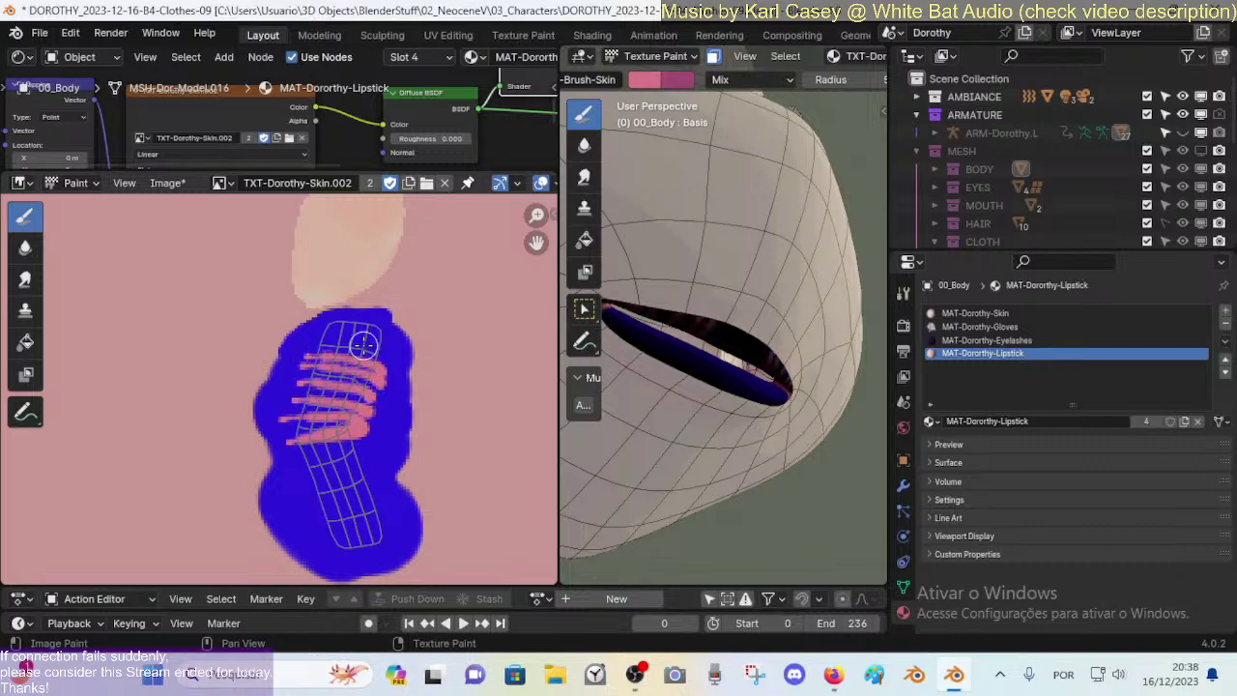
{"action": "mouse_move", "coordinate": [309, 346]}
{"action": "left_mouse_down"}
{"action": "mouse_move", "coordinate": [388, 343]}
{"action": "mouse_move", "coordinate": [377, 331]}
{"action": "mouse_move", "coordinate": [398, 327]}
{"action": "left_mouse_up"}
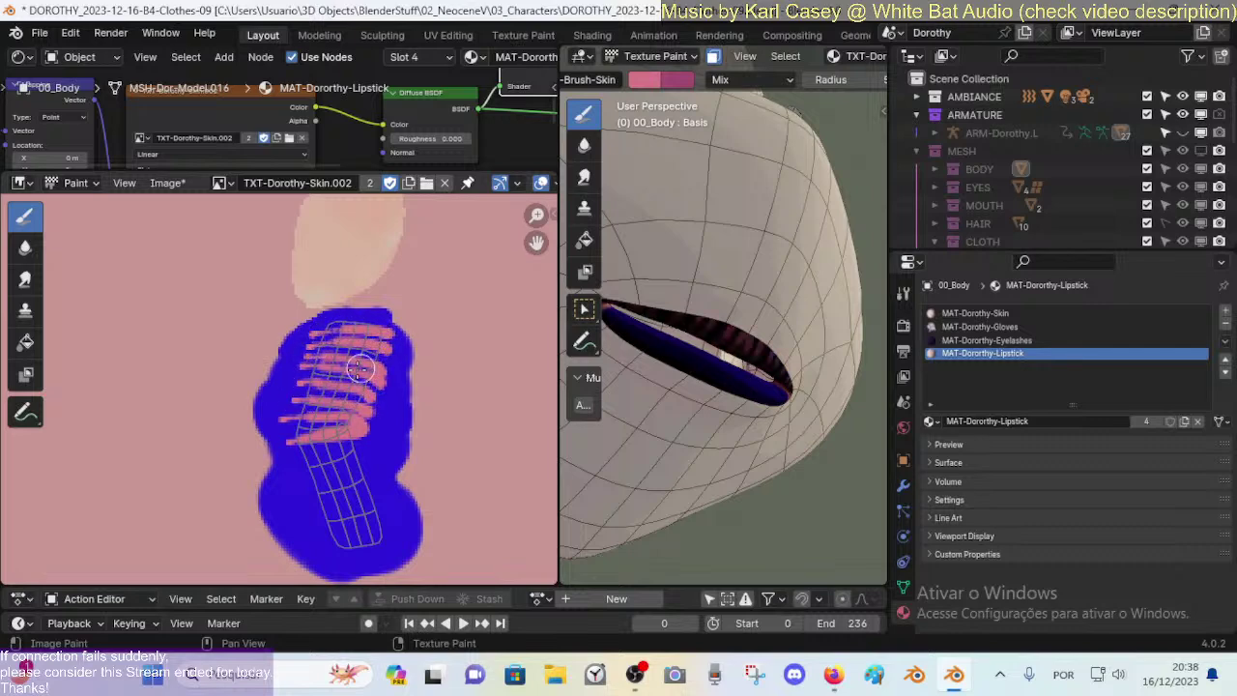
Step: Examine how the pink stripes appear on the upper and lower lips from close up
{"action": "scroll", "coordinate": [689, 391], "scroll_direction": "up", "scroll_amount": 3}
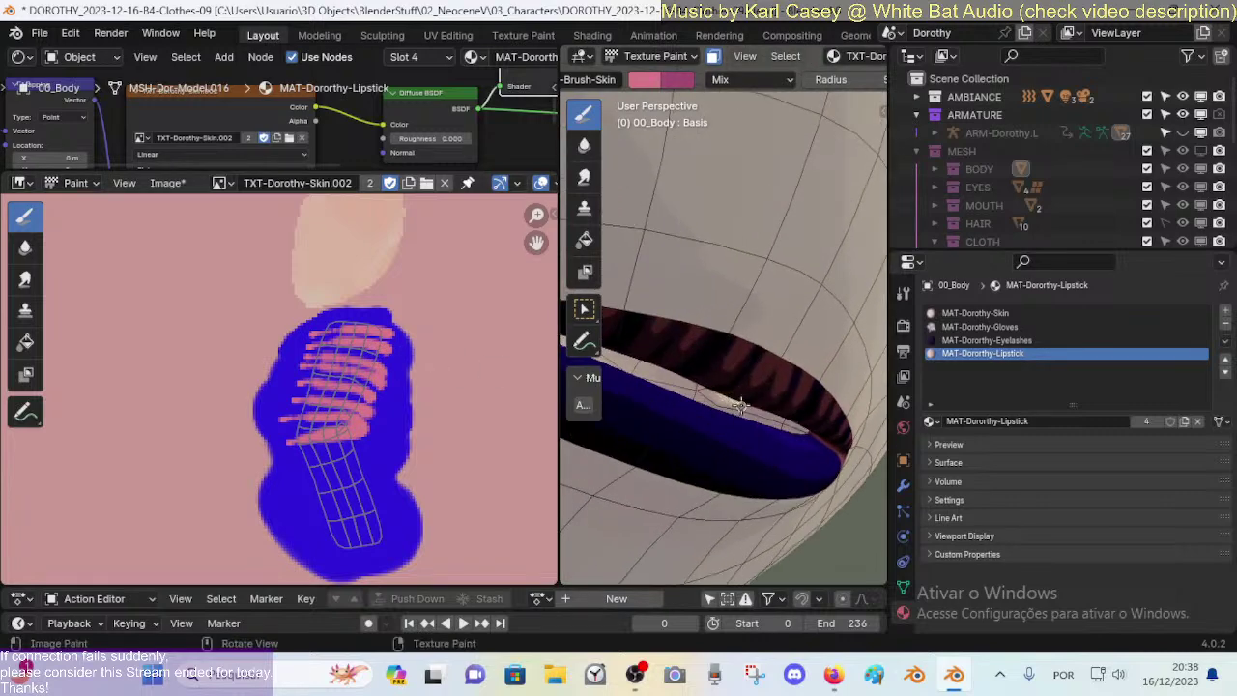
{"action": "scroll", "coordinate": [744, 401], "scroll_direction": "down", "scroll_amount": 10}
{"action": "key", "text": "shift+grave"}
{"action": "key", "text": "w"}
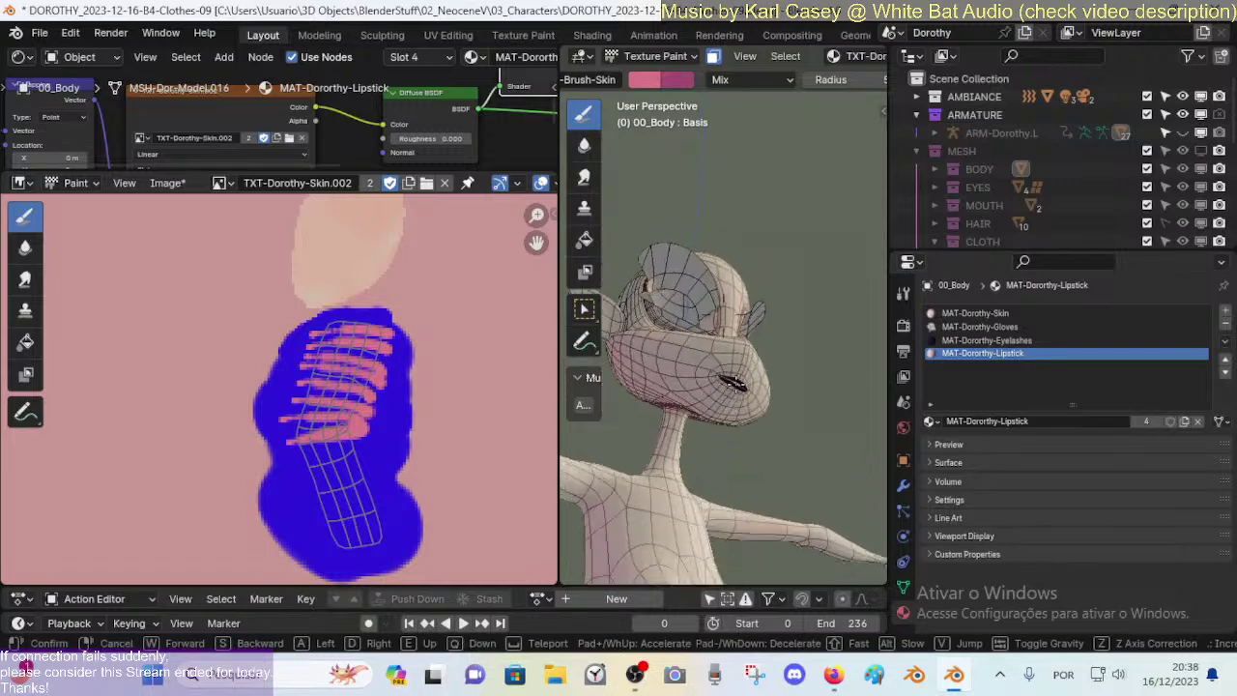
{"action": "key", "text": "w"}
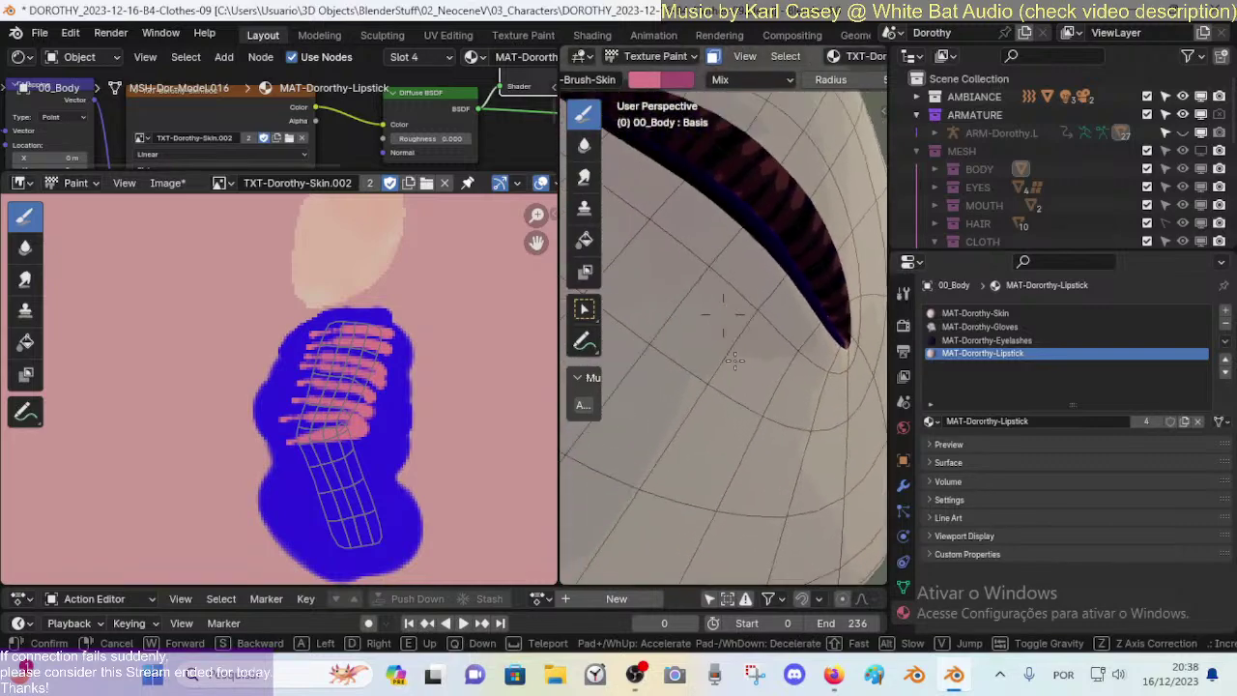
{"action": "key", "text": "s"}
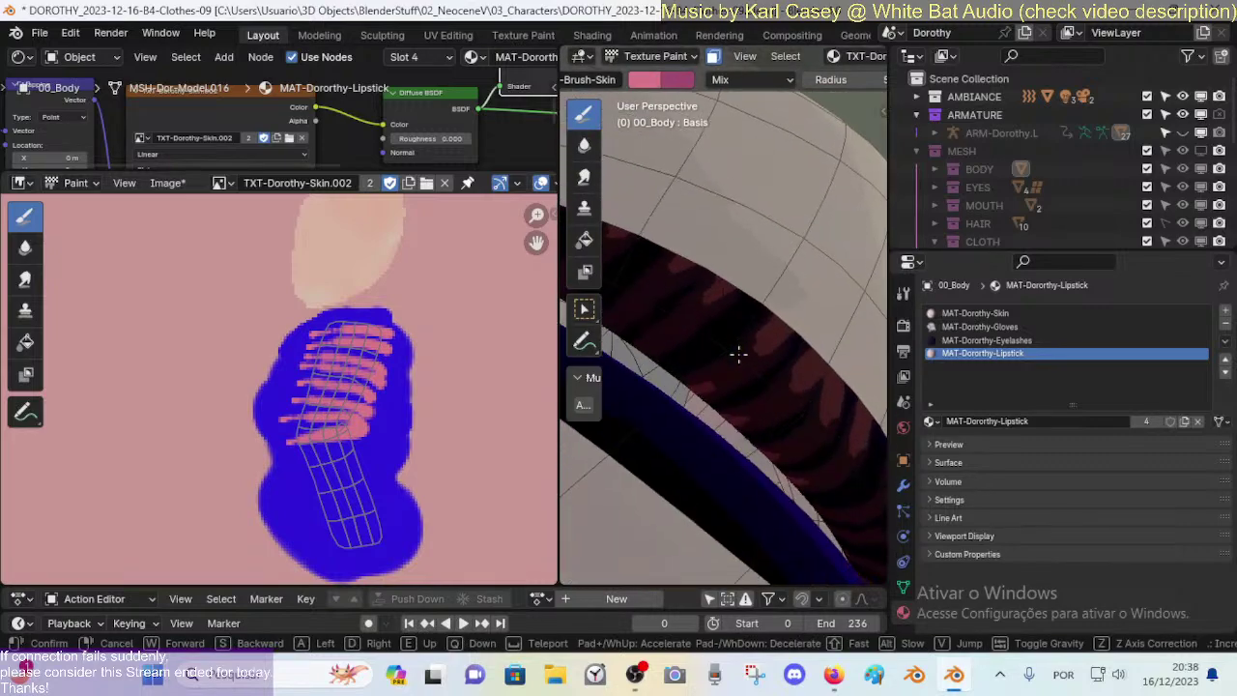
{"action": "left_click", "coordinate": [740, 354]}
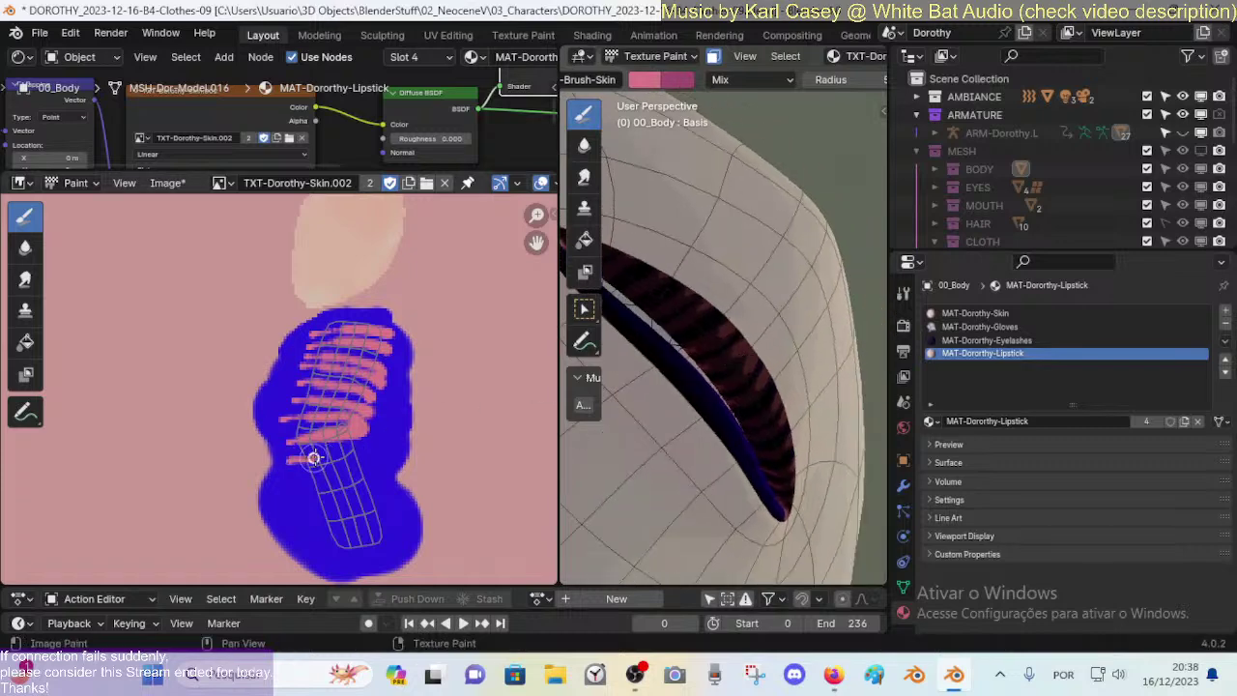
Step: Paint pink horizontal stripes across the lower half of the lip UV island
{"action": "left_click_drag", "start_coordinate": [313, 458], "coordinate": [363, 442]}
{"action": "left_click_drag", "start_coordinate": [305, 472], "coordinate": [364, 454]}
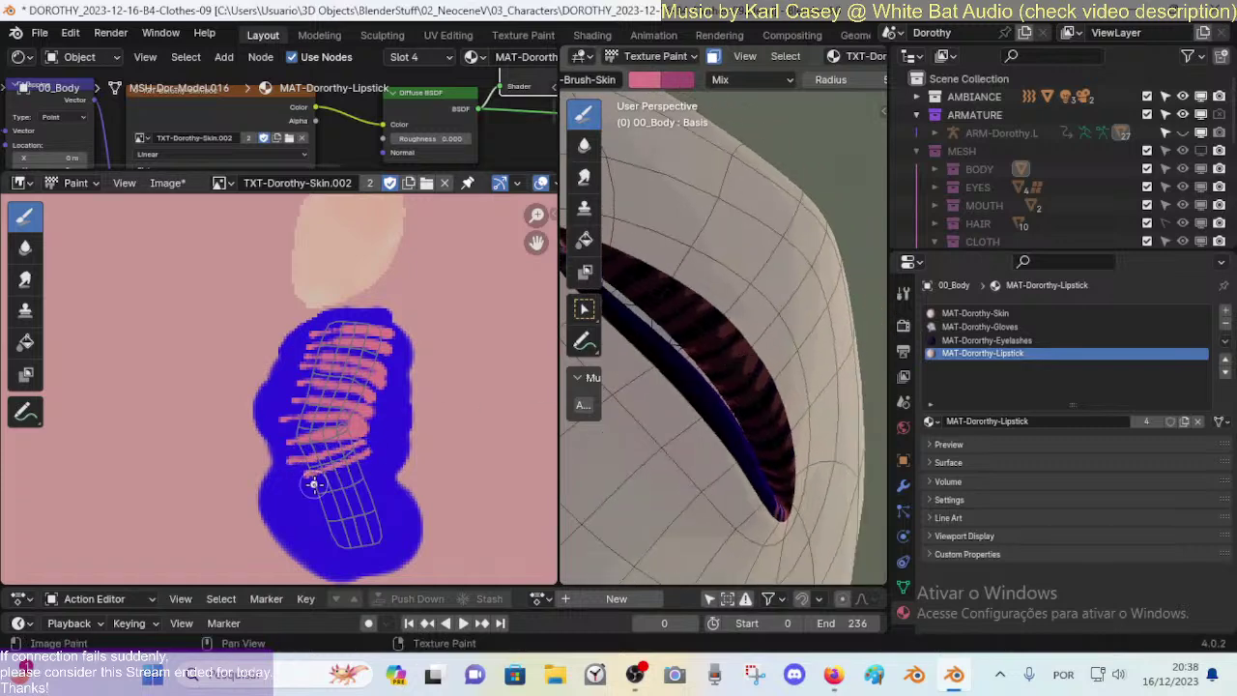
{"action": "left_click_drag", "start_coordinate": [313, 484], "coordinate": [375, 463]}
{"action": "mouse_move", "coordinate": [309, 497]}
{"action": "left_mouse_down"}
{"action": "mouse_move", "coordinate": [375, 474]}
{"action": "mouse_move", "coordinate": [373, 499]}
{"action": "mouse_move", "coordinate": [398, 506]}
{"action": "left_mouse_up"}
{"action": "left_click_drag", "start_coordinate": [323, 549], "coordinate": [389, 532]}
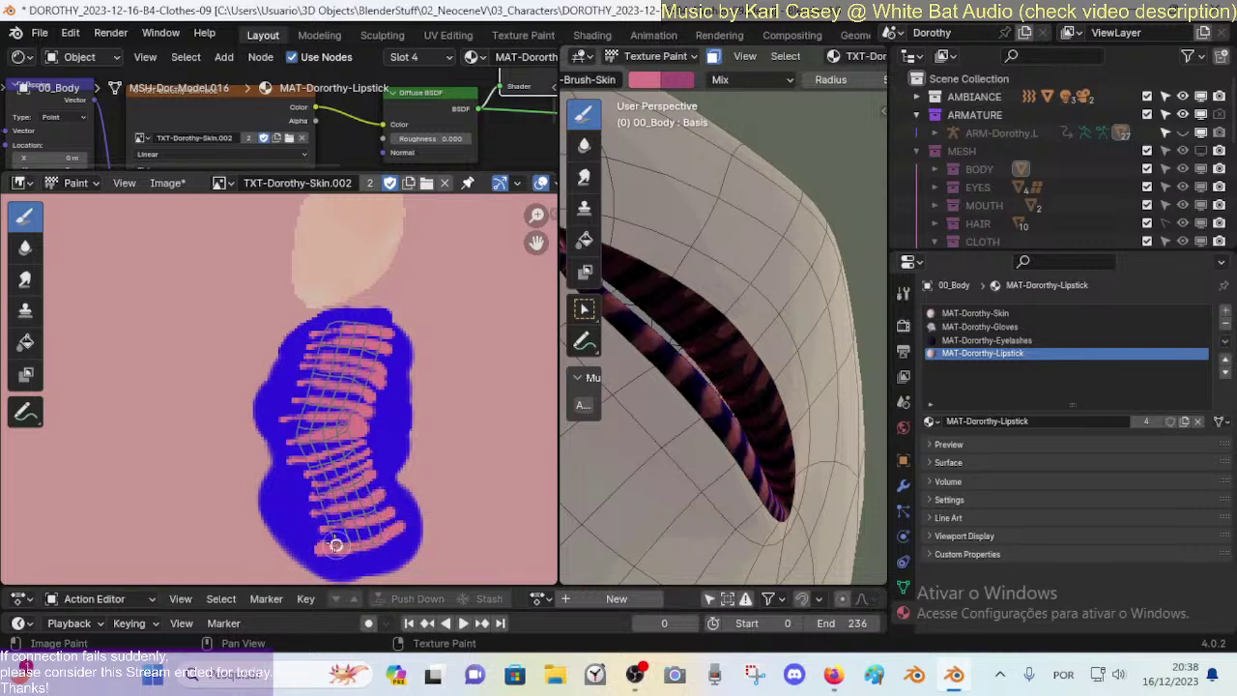
Step: Paint pink strokes along the lip UV island's lower end, its long right-hand edge and its upper end
{"action": "left_click_drag", "start_coordinate": [336, 544], "coordinate": [316, 513]}
{"action": "mouse_move", "coordinate": [385, 538]}
{"action": "left_mouse_down"}
{"action": "mouse_move", "coordinate": [353, 430]}
{"action": "mouse_move", "coordinate": [384, 332]}
{"action": "left_mouse_up"}
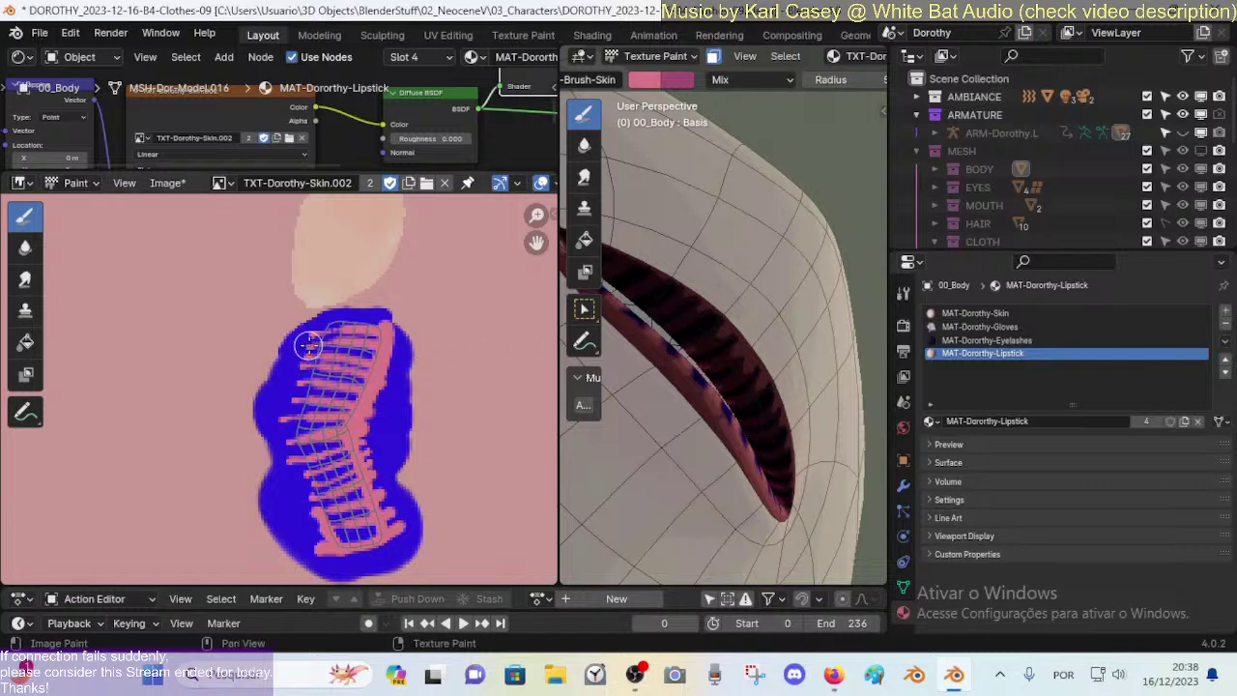
{"action": "mouse_move", "coordinate": [337, 319]}
{"action": "left_mouse_down"}
{"action": "mouse_move", "coordinate": [380, 325]}
{"action": "mouse_move", "coordinate": [312, 323]}
{"action": "mouse_move", "coordinate": [387, 345]}
{"action": "left_mouse_up"}
Step: Adjust the brush strength and fill the blue gaps between the stripes on the lip UV island with pink
{"action": "key", "text": "shift+f"}
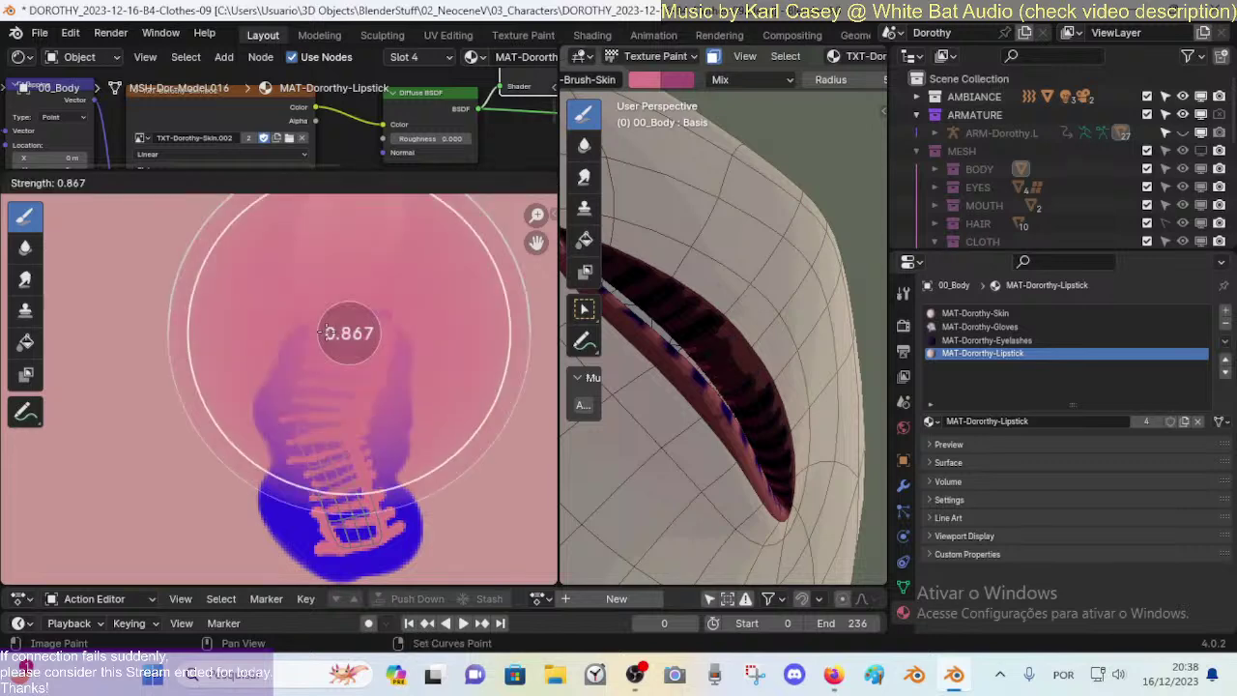
{"action": "left_click", "coordinate": [329, 338]}
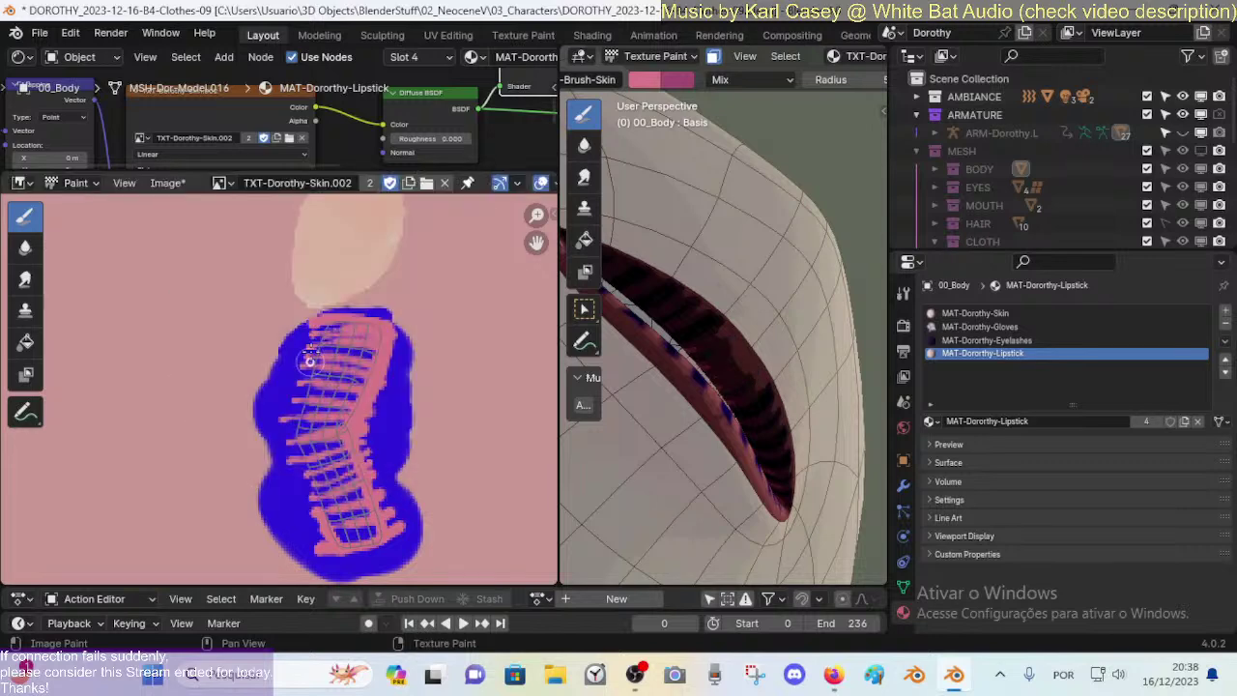
{"action": "key", "text": "shift+f"}
{"action": "left_click", "coordinate": [358, 374]}
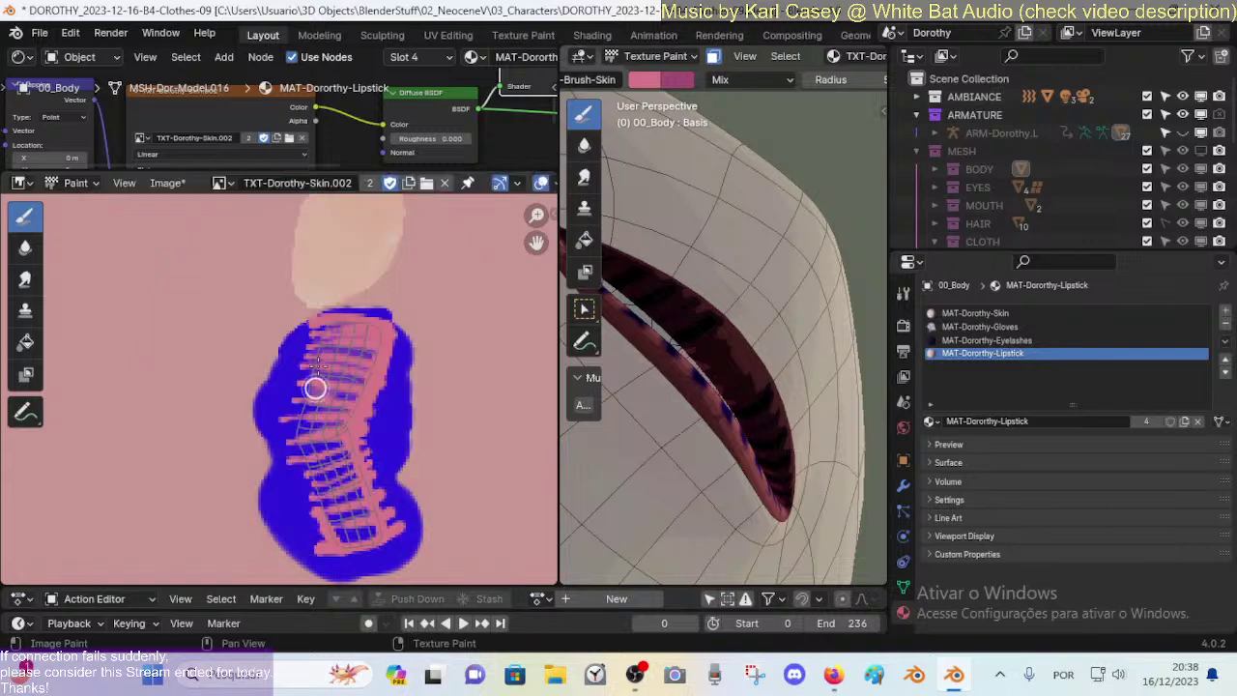
{"action": "mouse_move", "coordinate": [319, 432]}
{"action": "left_mouse_down"}
{"action": "mouse_move", "coordinate": [303, 442]}
{"action": "mouse_move", "coordinate": [331, 420]}
{"action": "mouse_move", "coordinate": [326, 500]}
{"action": "mouse_move", "coordinate": [349, 524]}
{"action": "mouse_move", "coordinate": [353, 496]}
{"action": "mouse_move", "coordinate": [329, 435]}
{"action": "mouse_move", "coordinate": [347, 537]}
{"action": "mouse_move", "coordinate": [309, 373]}
{"action": "mouse_move", "coordinate": [362, 325]}
{"action": "mouse_move", "coordinate": [332, 491]}
{"action": "left_mouse_up"}
{"action": "mouse_move", "coordinate": [369, 534]}
{"action": "left_mouse_down"}
{"action": "mouse_move", "coordinate": [338, 447]}
{"action": "mouse_move", "coordinate": [354, 541]}
{"action": "mouse_move", "coordinate": [309, 481]}
{"action": "mouse_move", "coordinate": [328, 518]}
{"action": "mouse_move", "coordinate": [318, 358]}
{"action": "mouse_move", "coordinate": [312, 434]}
{"action": "mouse_move", "coordinate": [343, 418]}
{"action": "left_mouse_up"}
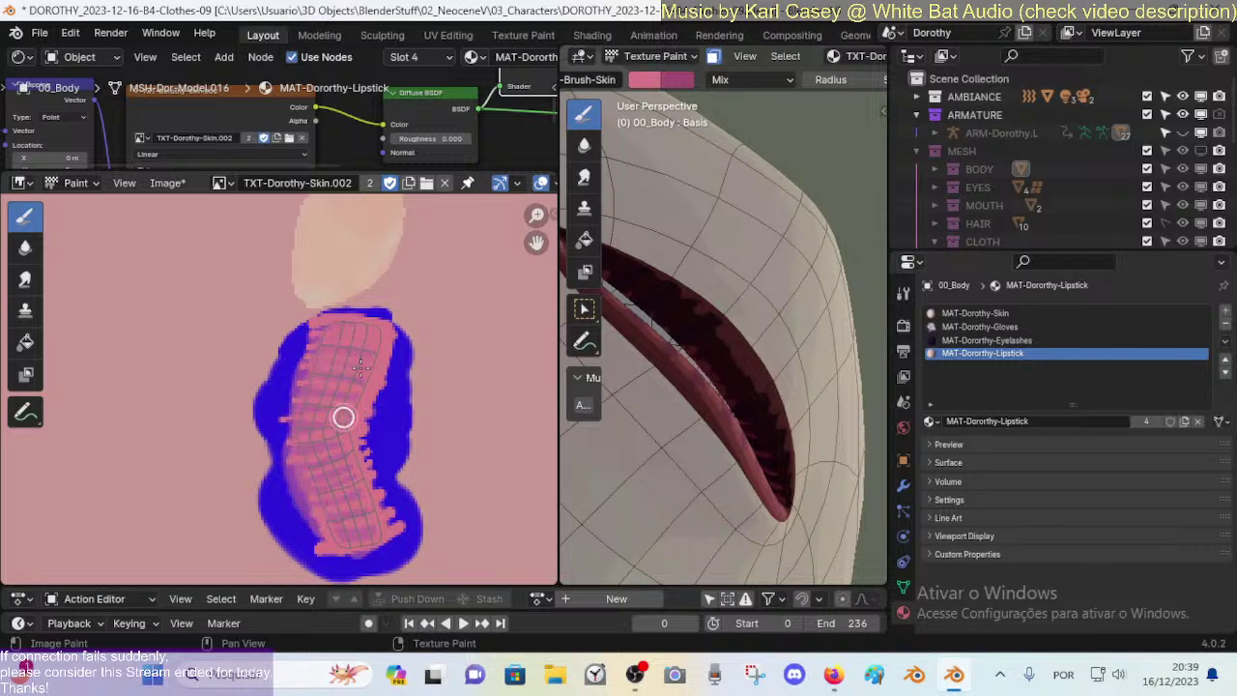
{"action": "key", "text": "shift+f"}
{"action": "left_click", "coordinate": [358, 419]}
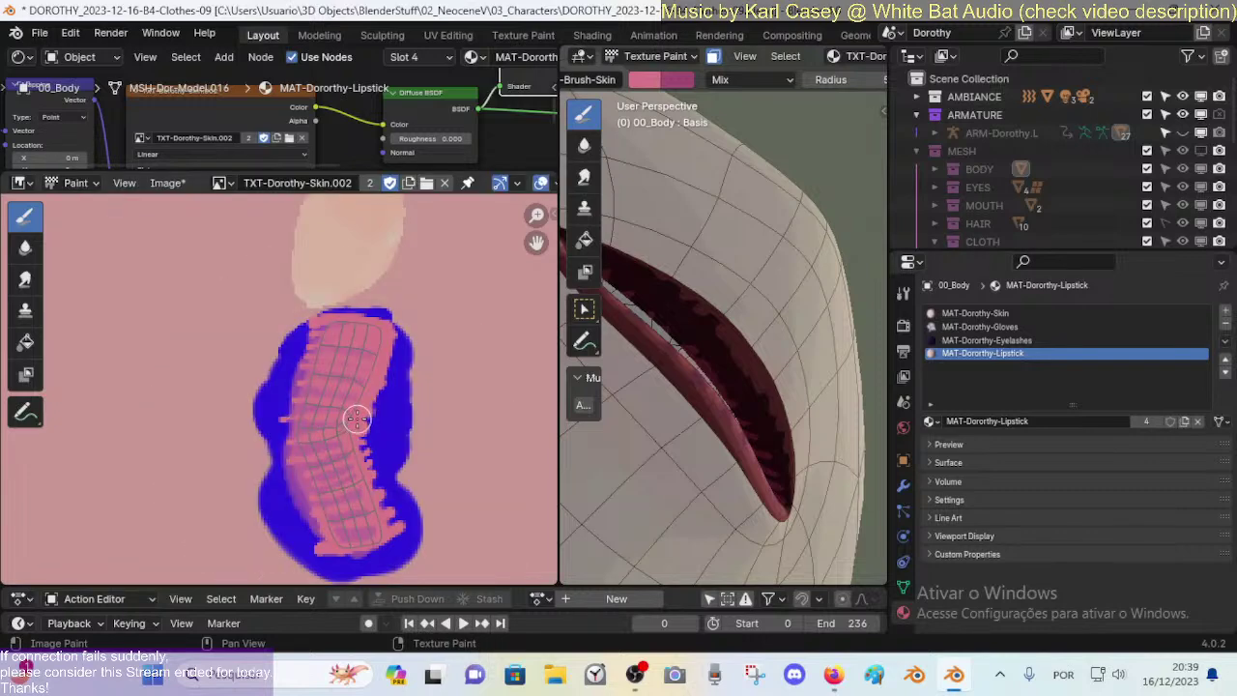
Step: Change the brush colour to a darker red and paint it over the pink across the whole lip UV island
{"action": "key", "text": "n"}
{"action": "left_click", "coordinate": [439, 447]}
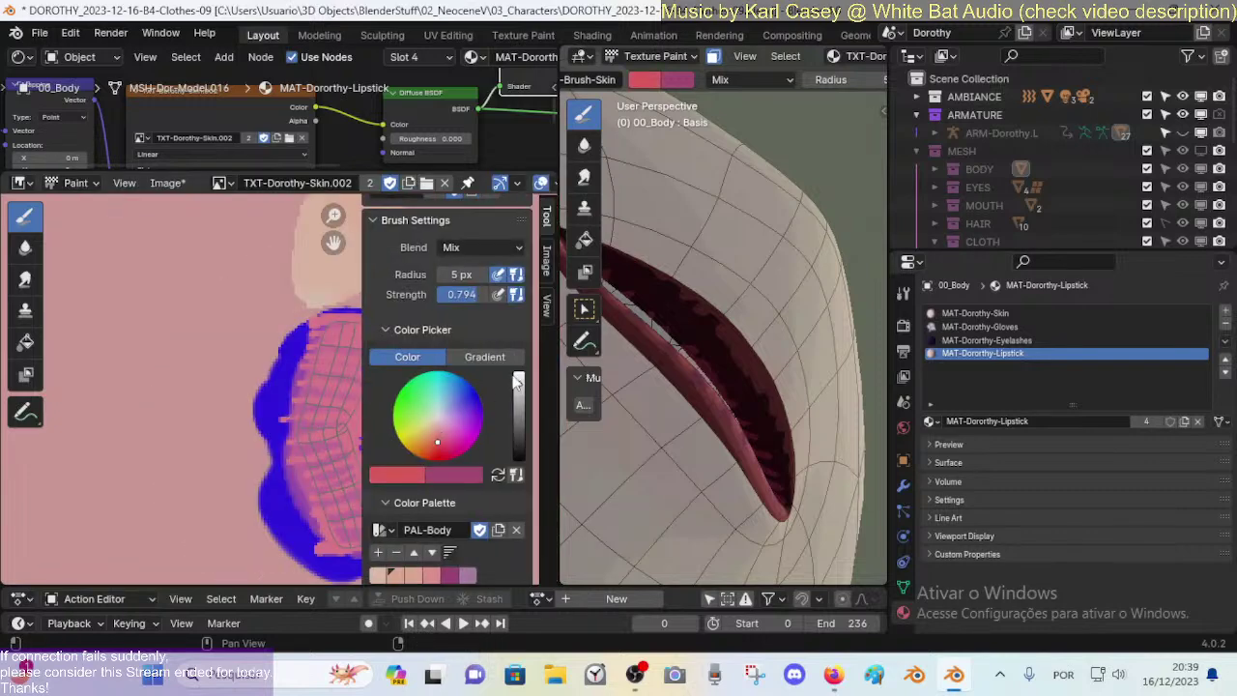
{"action": "left_click_drag", "start_coordinate": [516, 383], "coordinate": [522, 400]}
{"action": "key", "text": "n"}
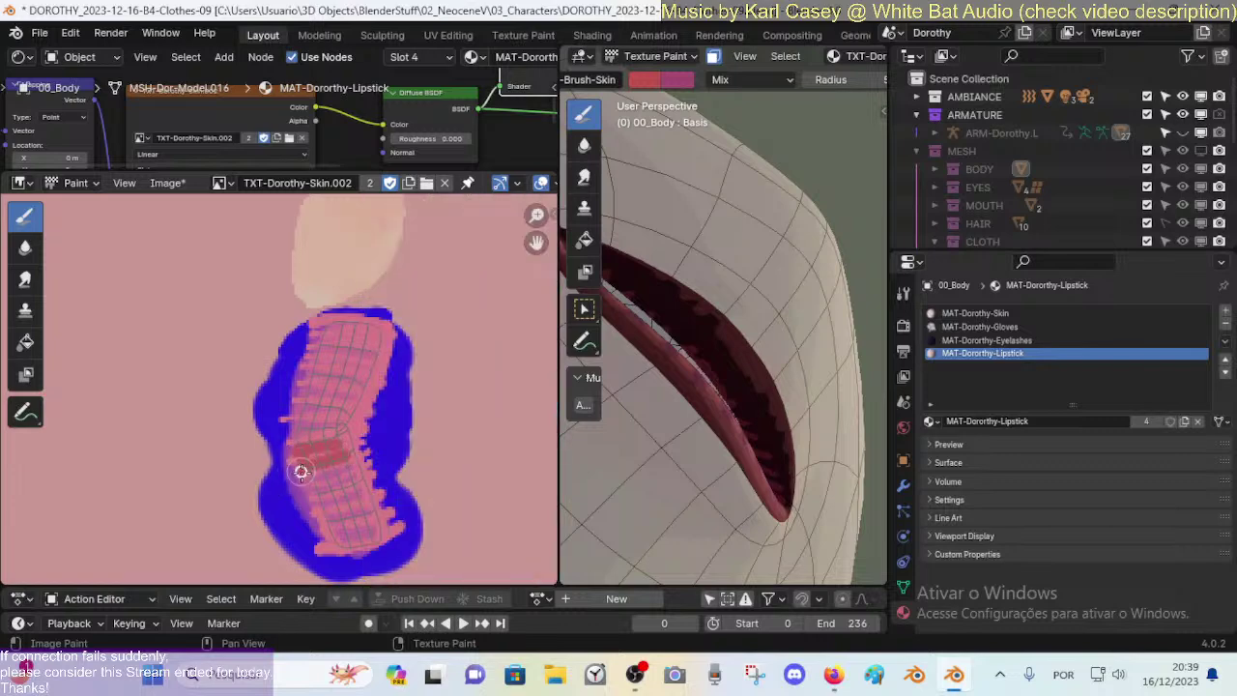
{"action": "mouse_move", "coordinate": [341, 468]}
{"action": "left_mouse_down"}
{"action": "mouse_move", "coordinate": [367, 519]}
{"action": "mouse_move", "coordinate": [361, 541]}
{"action": "left_mouse_up"}
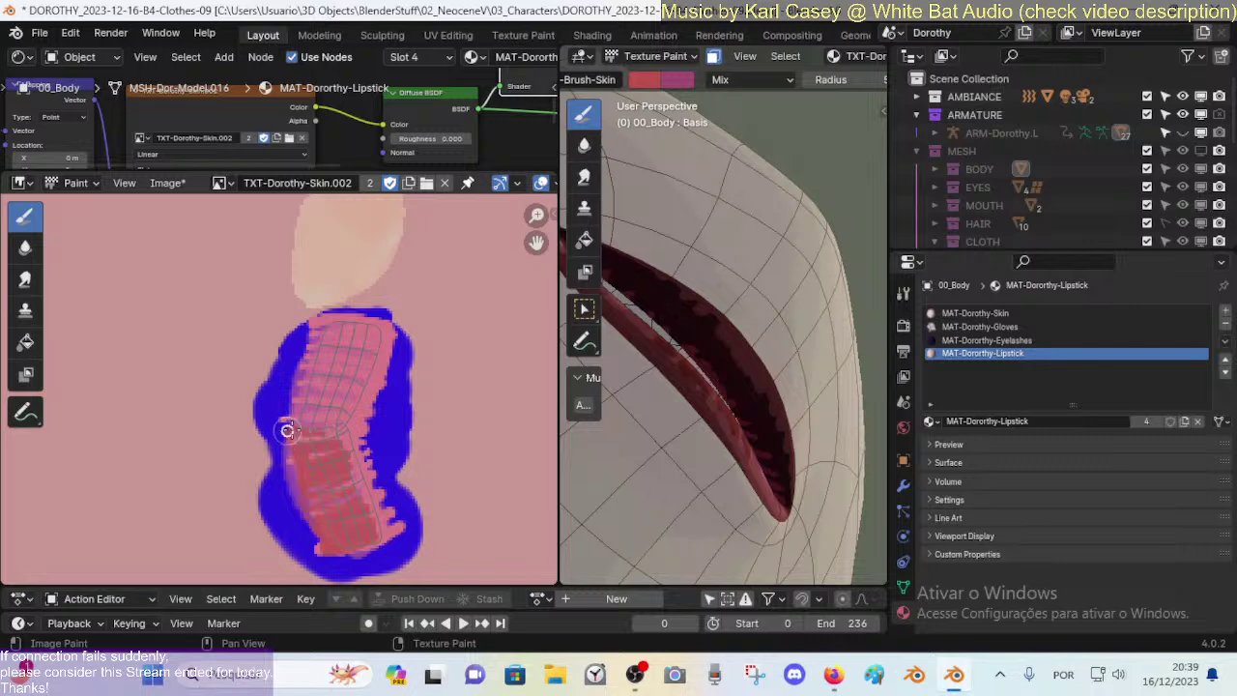
{"action": "mouse_move", "coordinate": [288, 430]}
{"action": "left_mouse_down"}
{"action": "mouse_move", "coordinate": [329, 403]}
{"action": "mouse_move", "coordinate": [358, 342]}
{"action": "mouse_move", "coordinate": [382, 332]}
{"action": "left_mouse_up"}
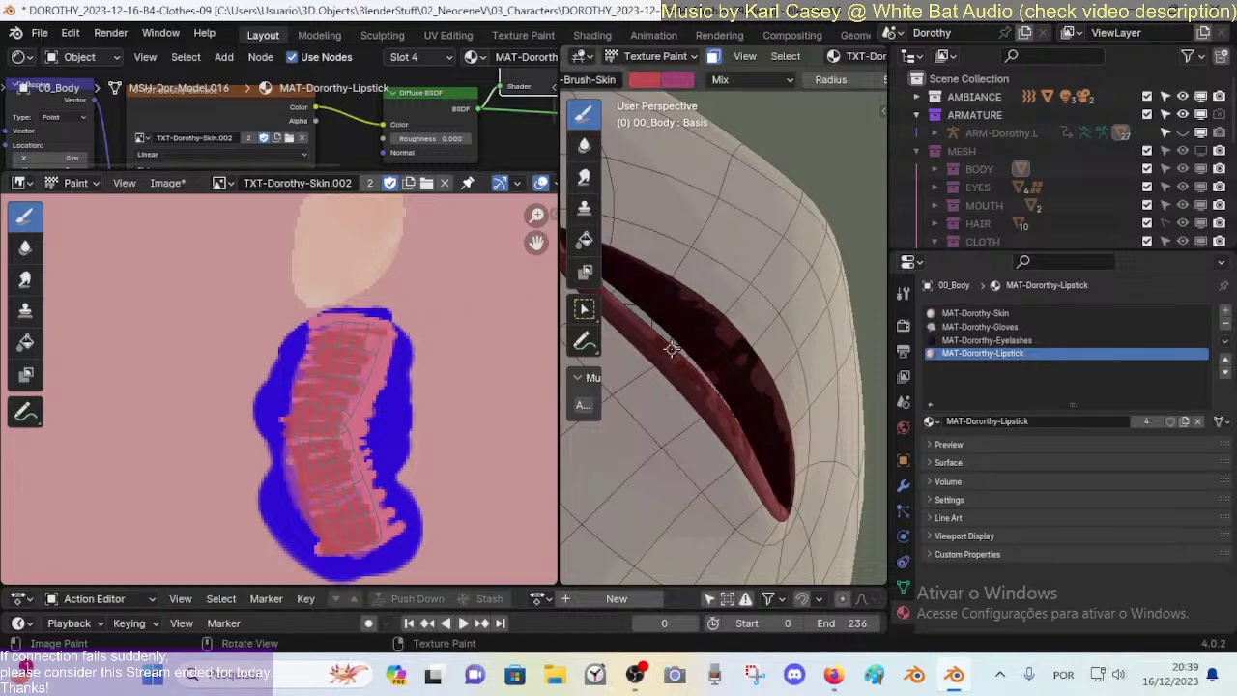
Step: Raise the brush strength to 1.000 and cover the lip UV island with solid red, extending past its edges
{"action": "key", "text": "shift+grave"}
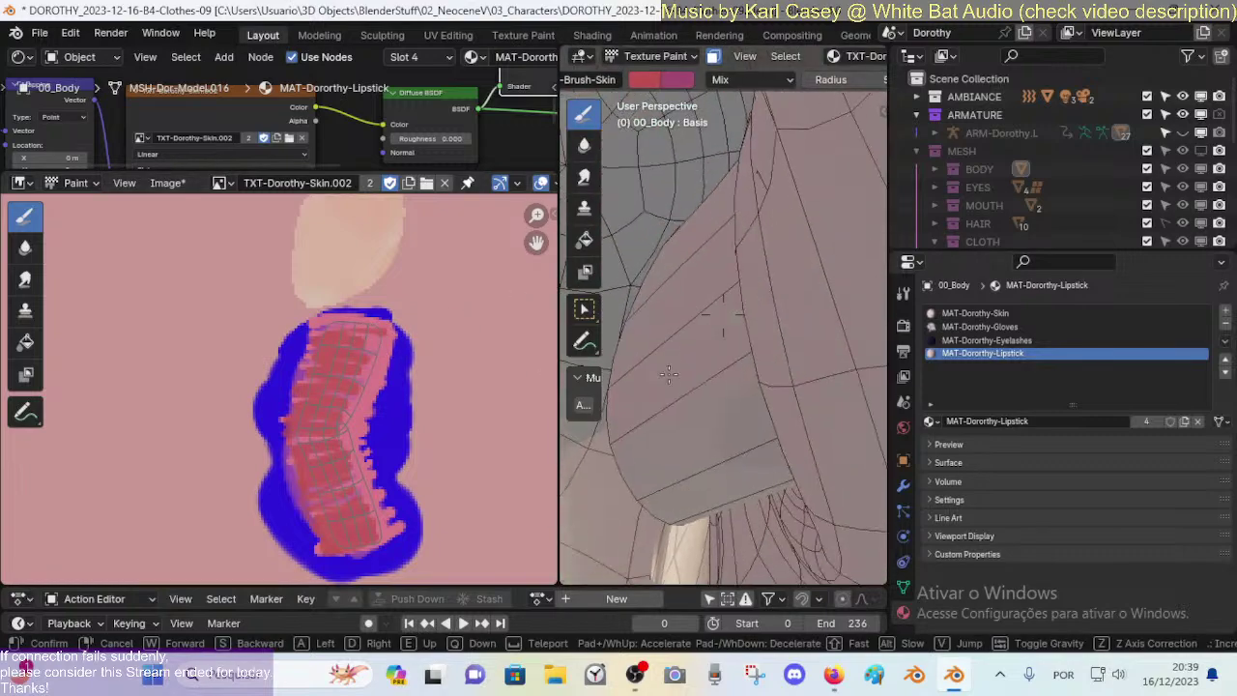
{"action": "key", "text": "w"}
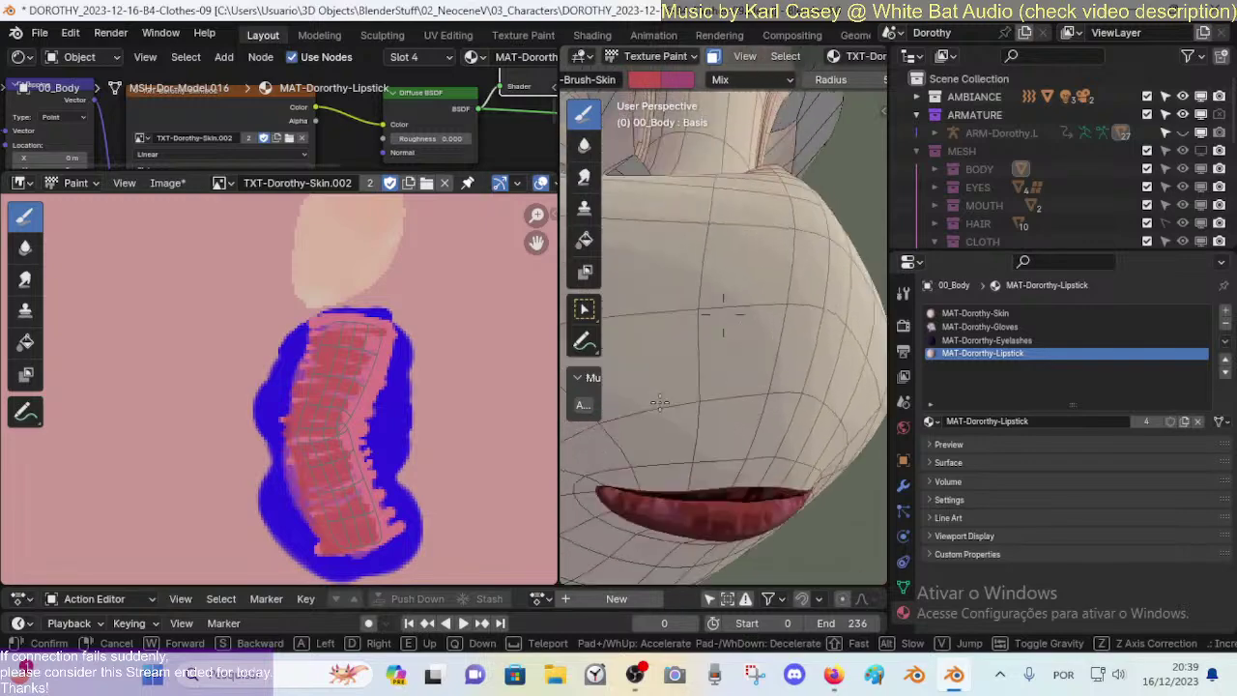
{"action": "key", "text": "q"}
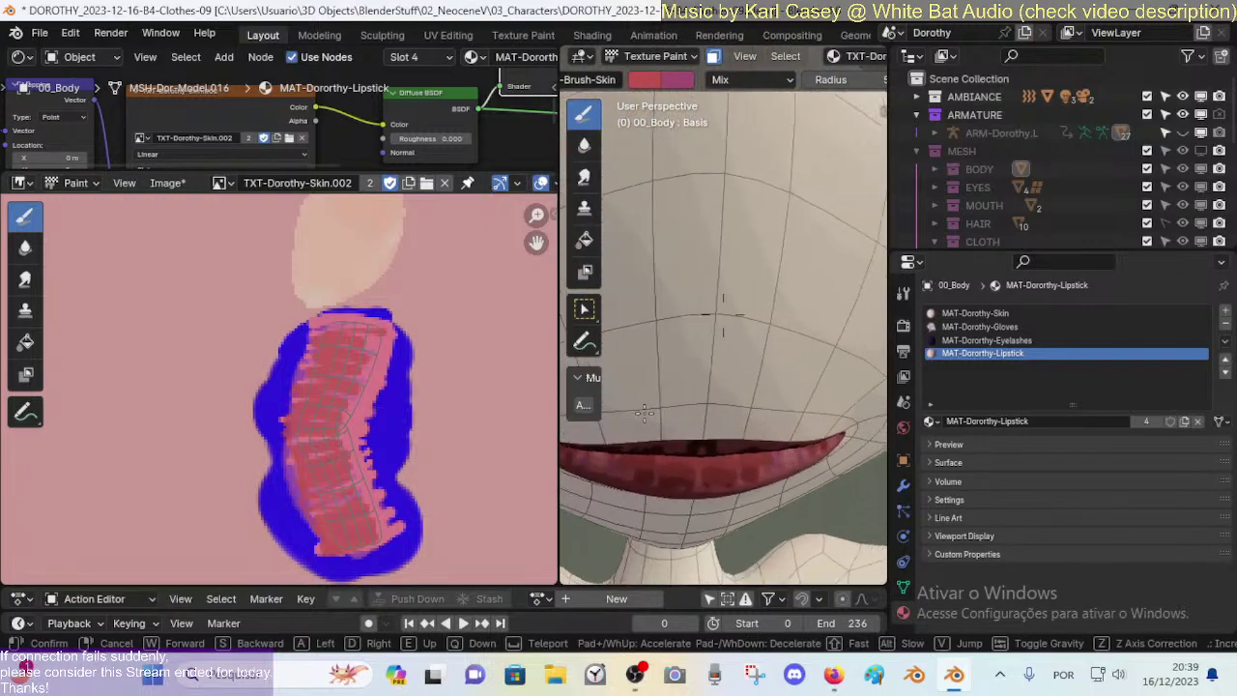
{"action": "left_click", "coordinate": [642, 410]}
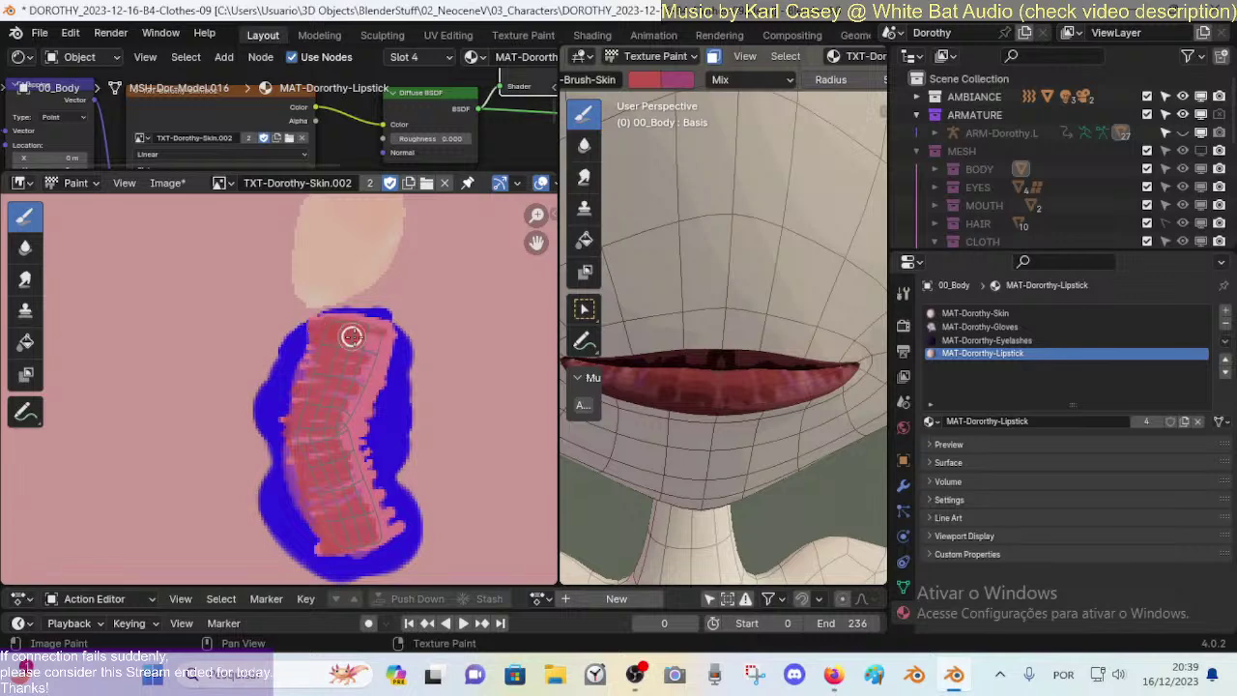
{"action": "key", "text": "shift+f"}
{"action": "left_click", "coordinate": [319, 329]}
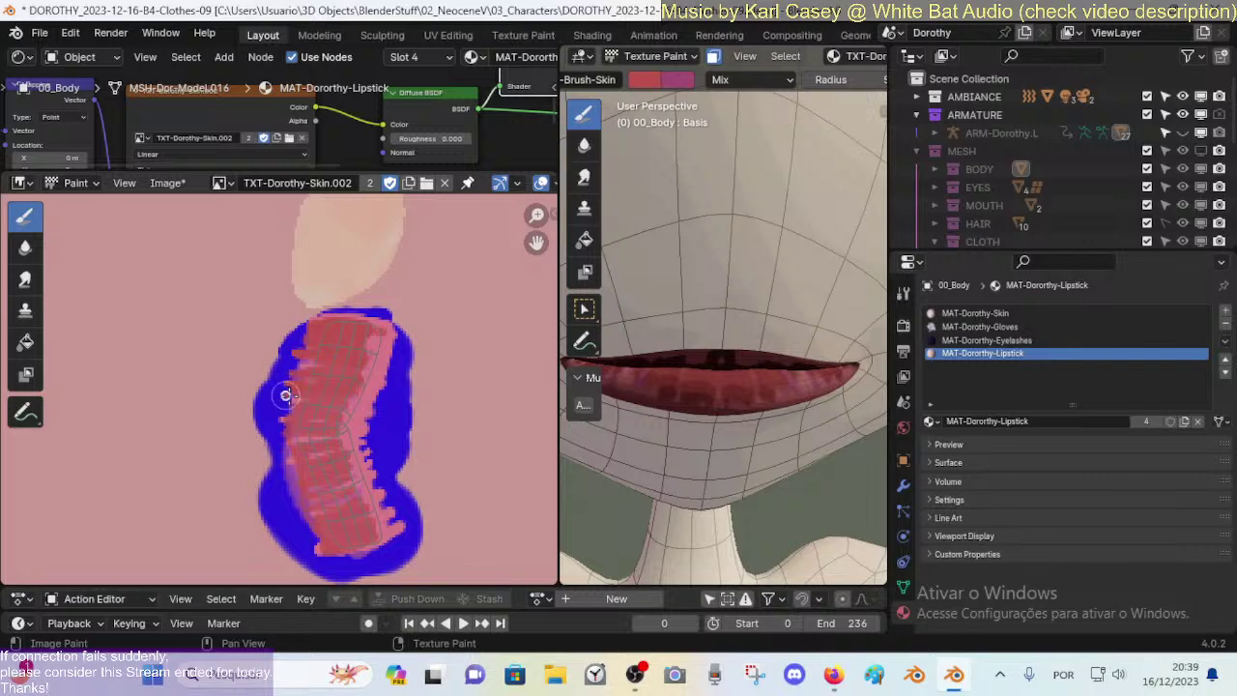
{"action": "mouse_move", "coordinate": [334, 387]}
{"action": "left_mouse_down"}
{"action": "mouse_move", "coordinate": [356, 394]}
{"action": "mouse_move", "coordinate": [357, 331]}
{"action": "mouse_move", "coordinate": [318, 361]}
{"action": "mouse_move", "coordinate": [350, 450]}
{"action": "mouse_move", "coordinate": [359, 361]}
{"action": "mouse_move", "coordinate": [300, 480]}
{"action": "mouse_move", "coordinate": [311, 507]}
{"action": "mouse_move", "coordinate": [354, 524]}
{"action": "mouse_move", "coordinate": [375, 499]}
{"action": "mouse_move", "coordinate": [346, 523]}
{"action": "mouse_move", "coordinate": [306, 458]}
{"action": "mouse_move", "coordinate": [348, 436]}
{"action": "mouse_move", "coordinate": [335, 416]}
{"action": "mouse_move", "coordinate": [381, 376]}
{"action": "mouse_move", "coordinate": [381, 331]}
{"action": "mouse_move", "coordinate": [309, 330]}
{"action": "mouse_move", "coordinate": [290, 478]}
{"action": "mouse_move", "coordinate": [315, 552]}
{"action": "mouse_move", "coordinate": [376, 539]}
{"action": "mouse_move", "coordinate": [387, 516]}
{"action": "mouse_move", "coordinate": [376, 405]}
{"action": "mouse_move", "coordinate": [437, 371]}
{"action": "left_mouse_up"}
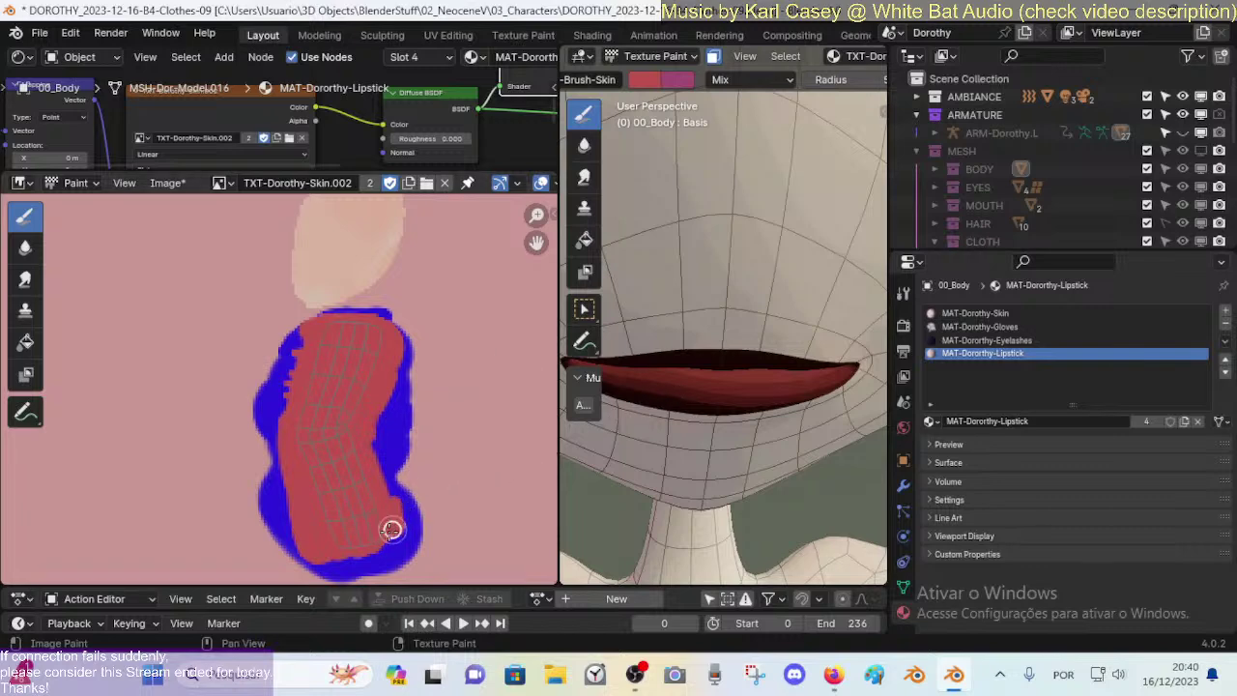
{"action": "mouse_move", "coordinate": [391, 530]}
{"action": "left_mouse_down"}
{"action": "mouse_move", "coordinate": [392, 541]}
{"action": "mouse_move", "coordinate": [385, 510]}
{"action": "left_mouse_up"}
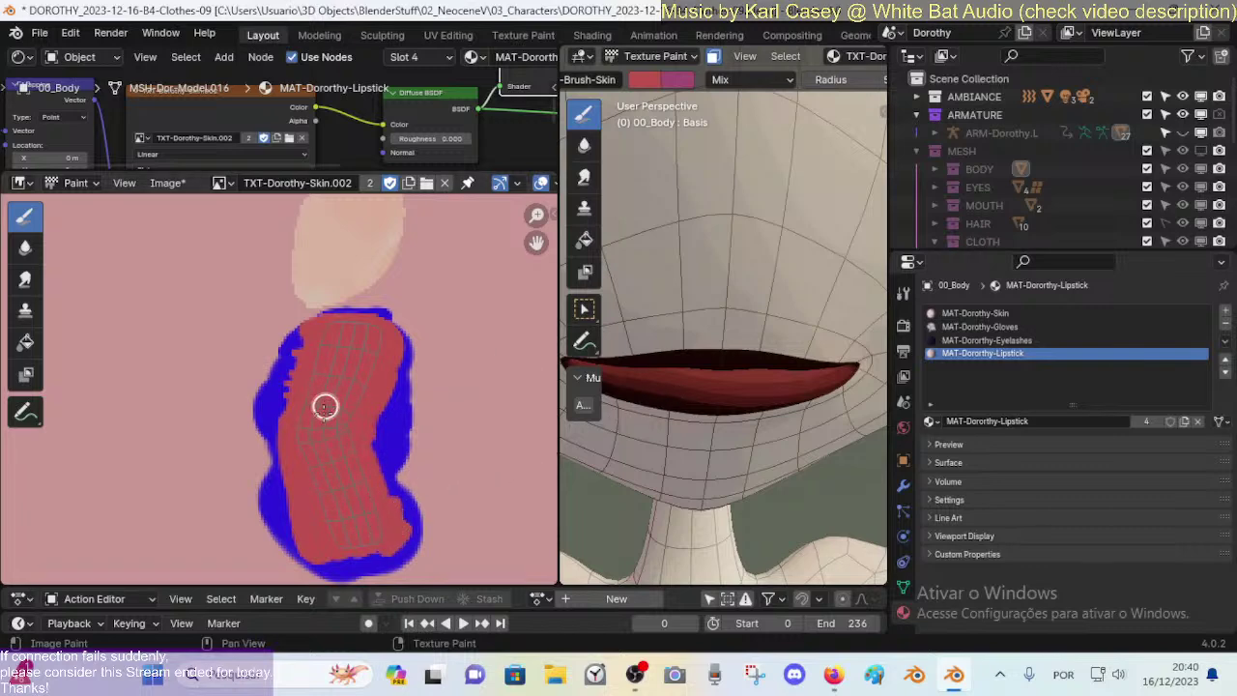
Step: Switch the body mesh to Edit Mode, reveal its hidden faces and select everything so all UV islands are displayed
{"action": "scroll", "coordinate": [355, 262], "scroll_direction": "down", "scroll_amount": 4}
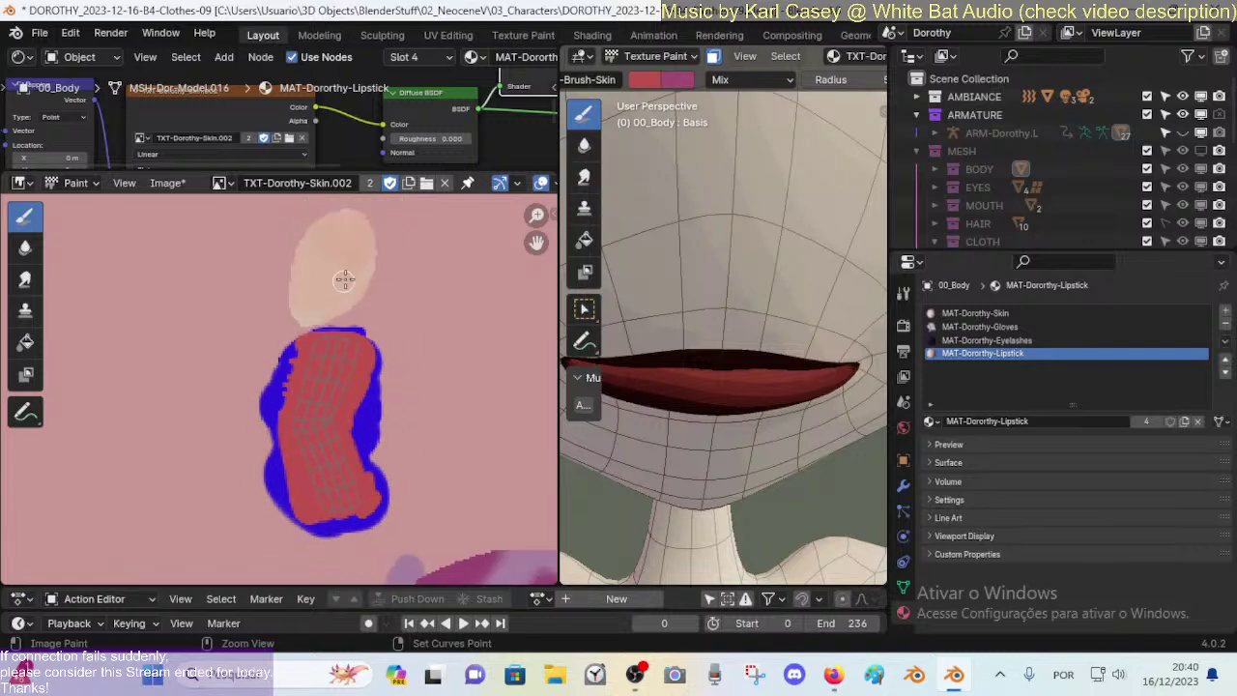
{"action": "middle_click_drag", "start_coordinate": [320, 319], "coordinate": [363, 242], "text": "ctrl"}
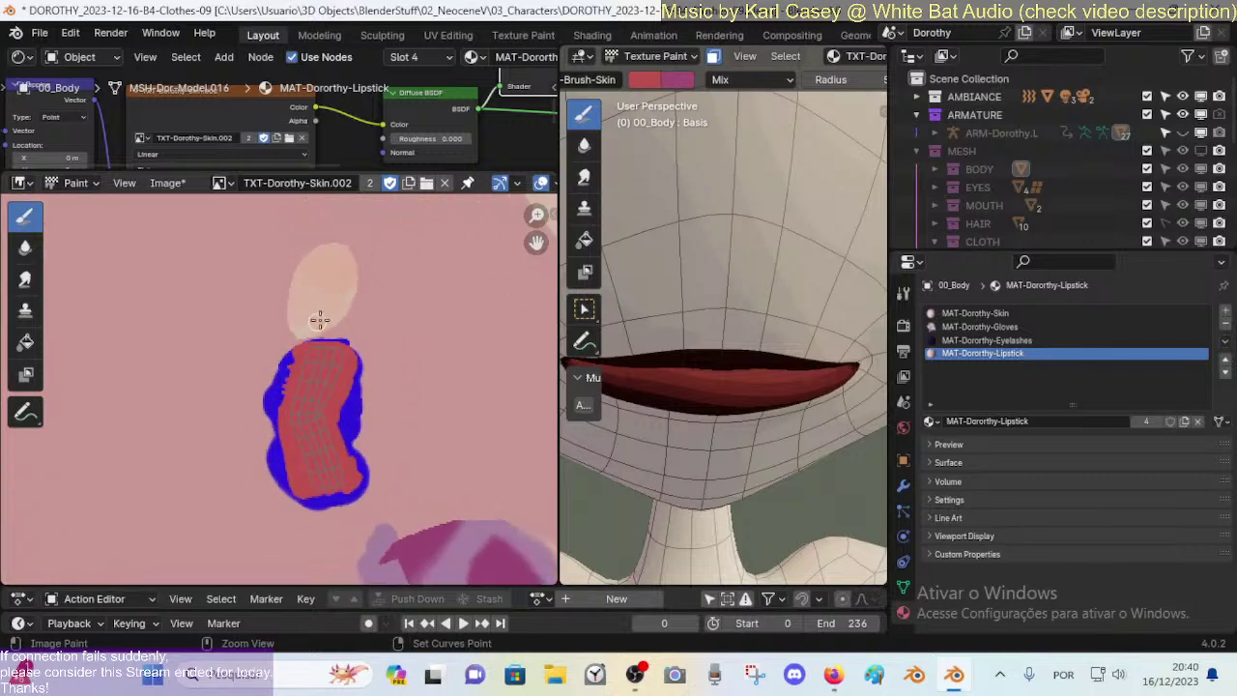
{"action": "key", "text": "Tab"}
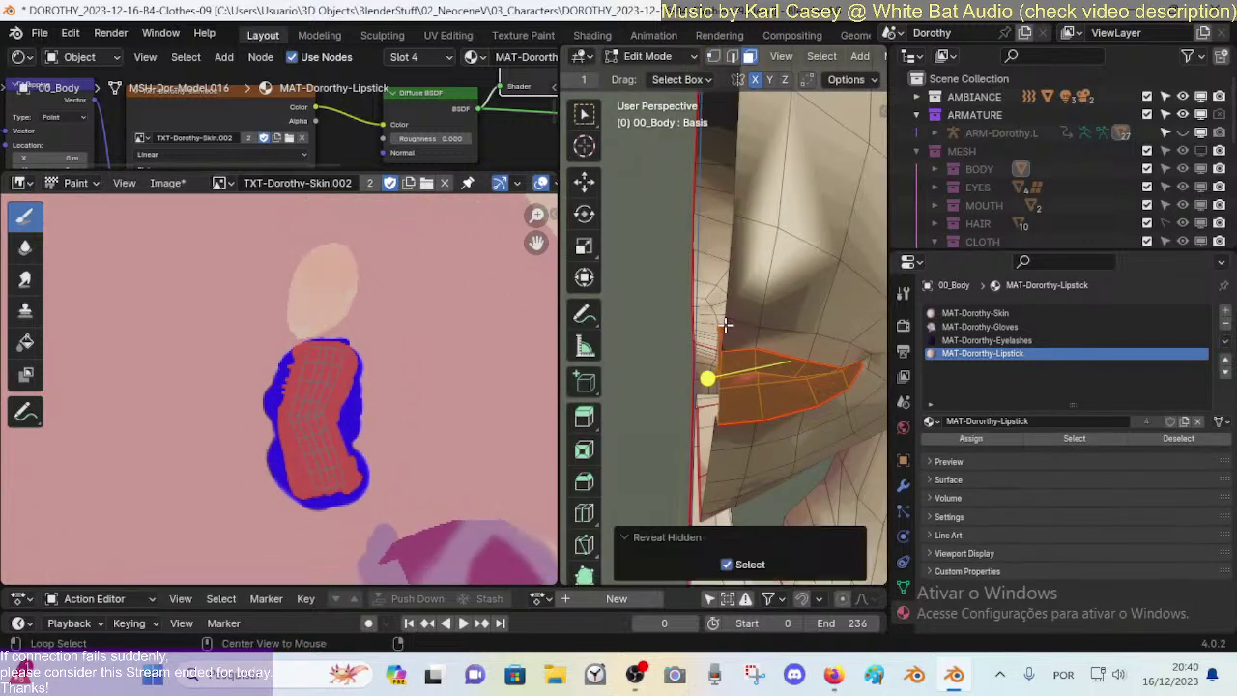
{"action": "key", "text": "a"}
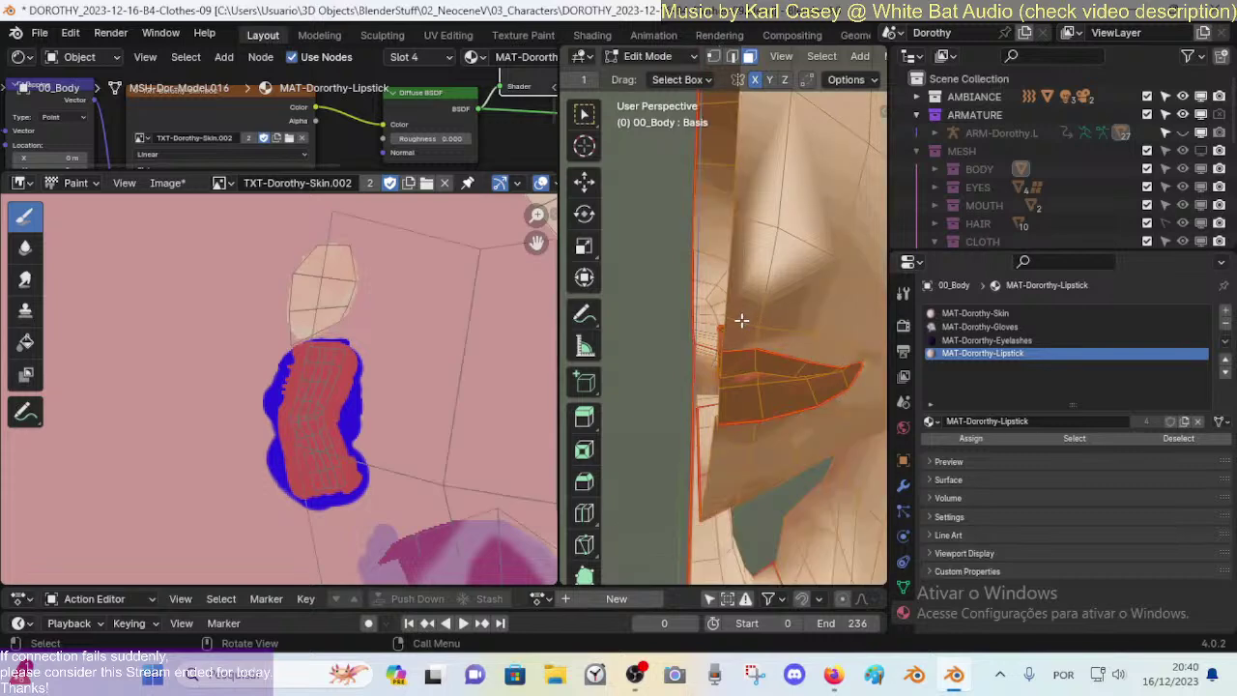
Step: Sample the light skin tone, set the brush radius to 2 px and paint along the lower edge of the island above the lips
{"action": "scroll", "coordinate": [387, 287], "scroll_direction": "up", "scroll_amount": 2}
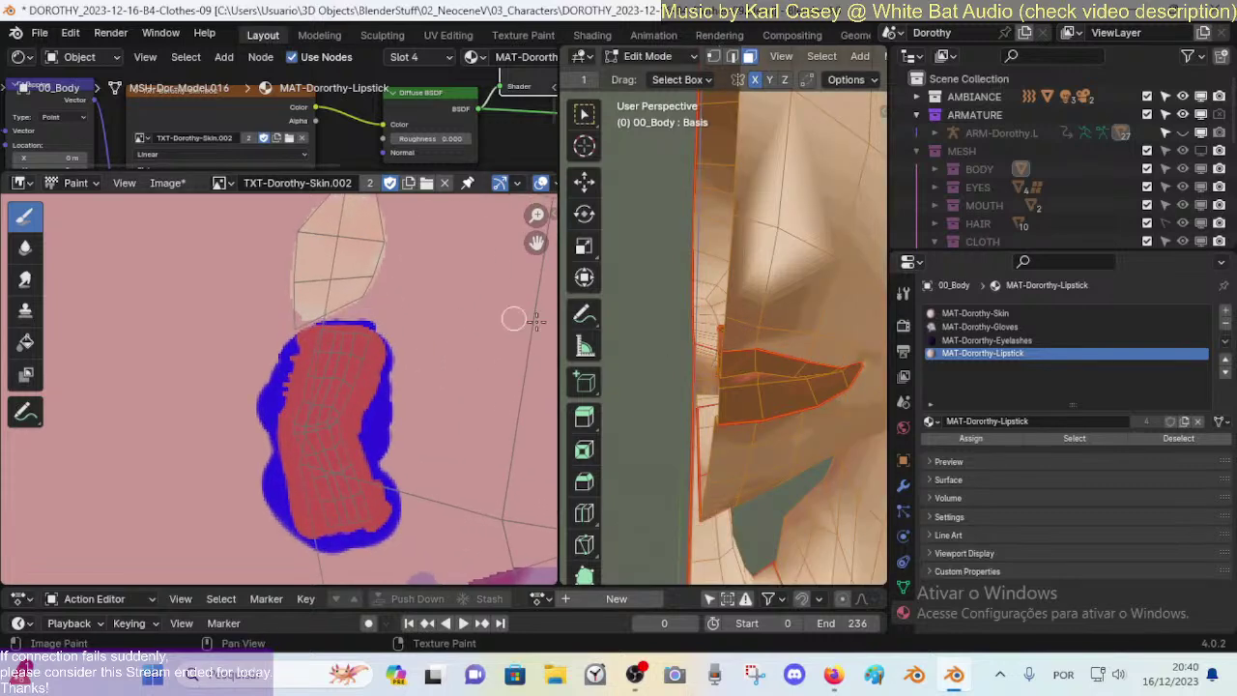
{"action": "scroll", "coordinate": [396, 339], "scroll_direction": "up", "scroll_amount": 1}
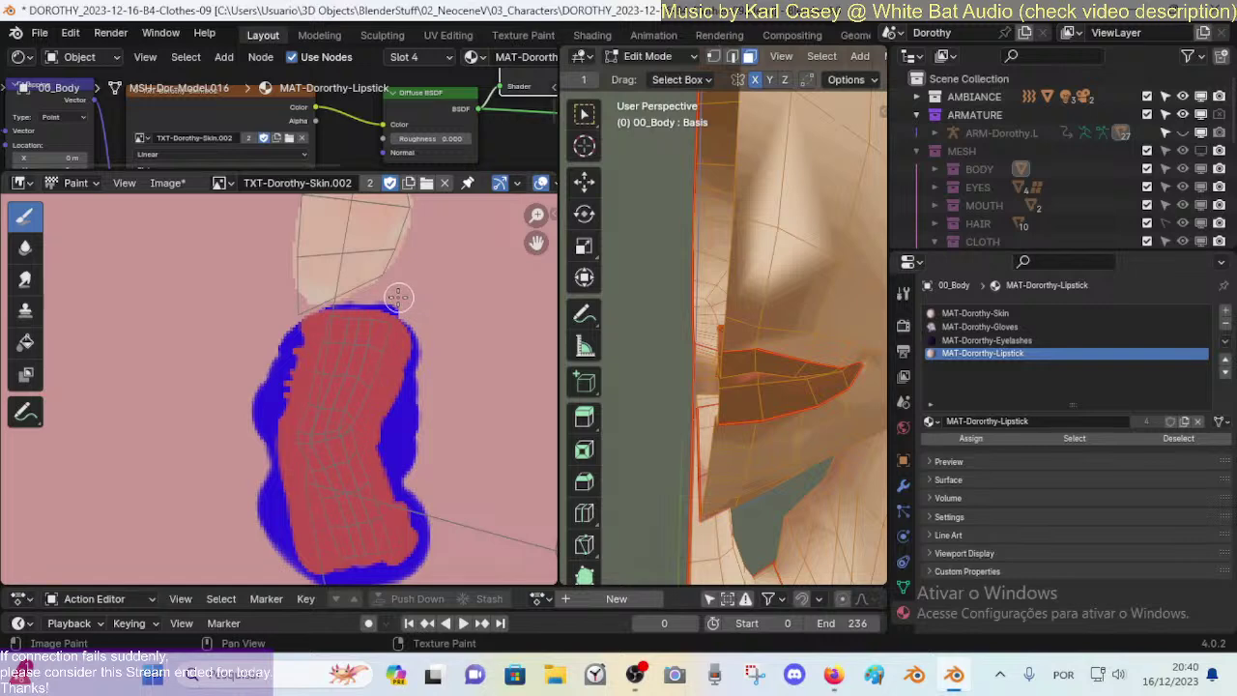
{"action": "scroll", "coordinate": [397, 297], "scroll_direction": "up", "scroll_amount": 2}
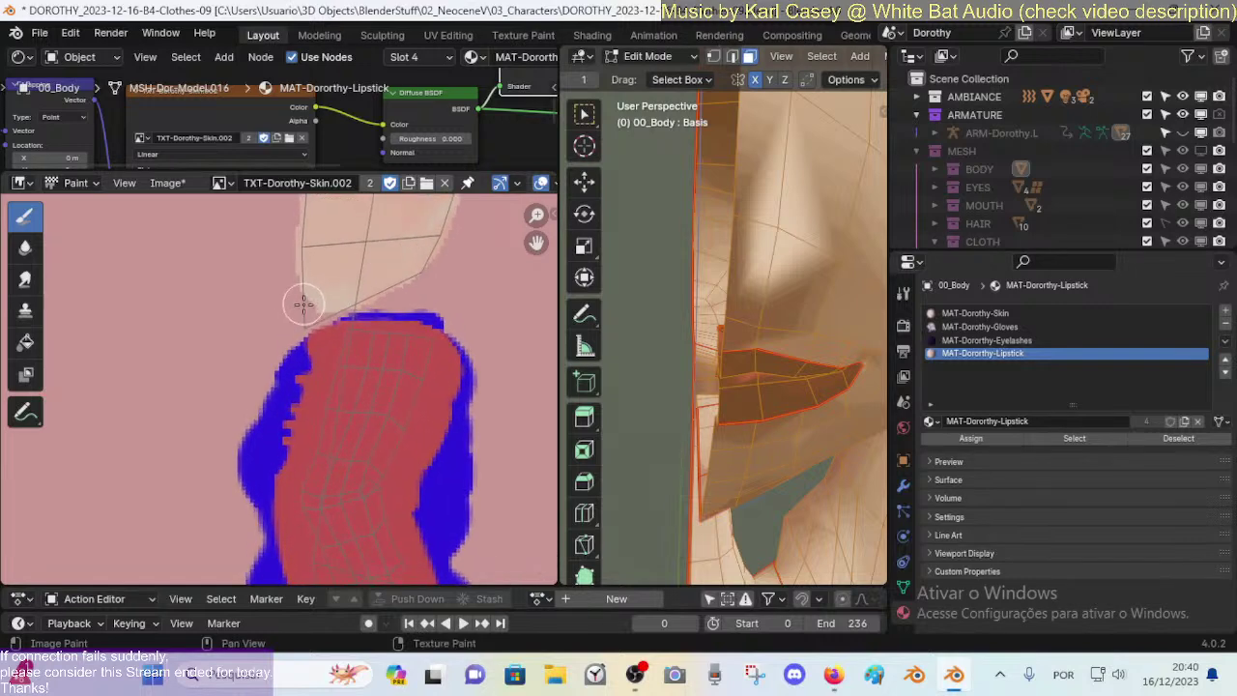
{"action": "key", "text": "n"}
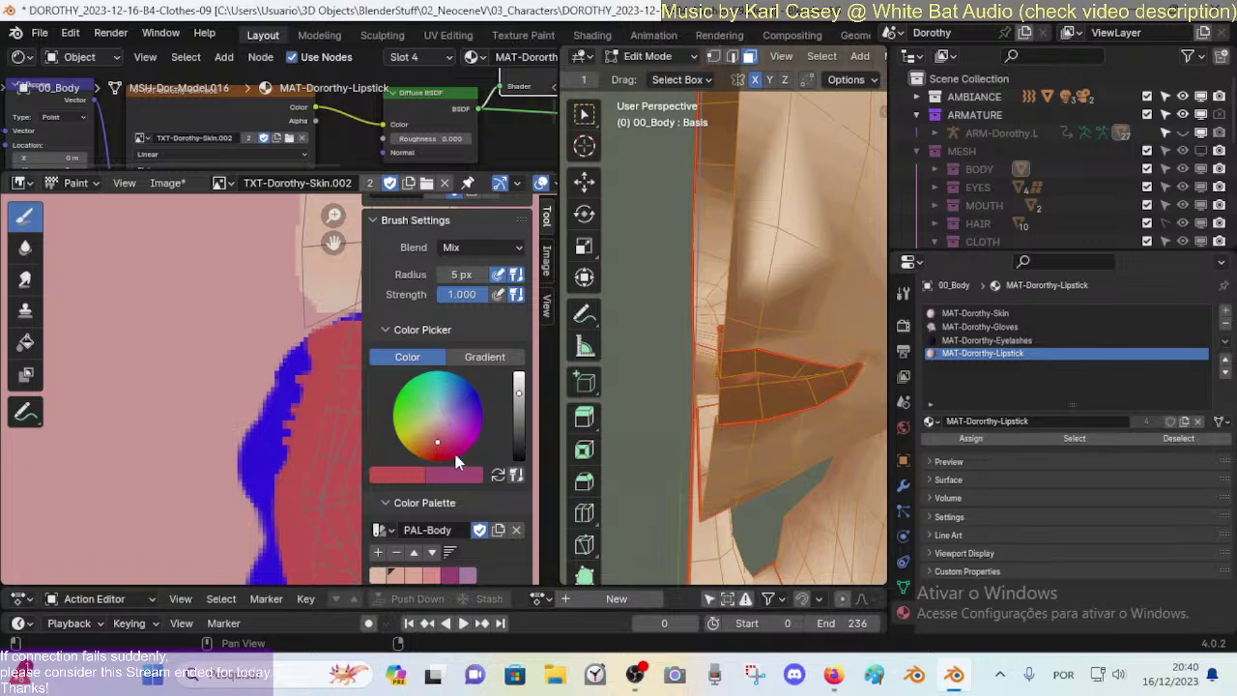
{"action": "left_click", "coordinate": [404, 476]}
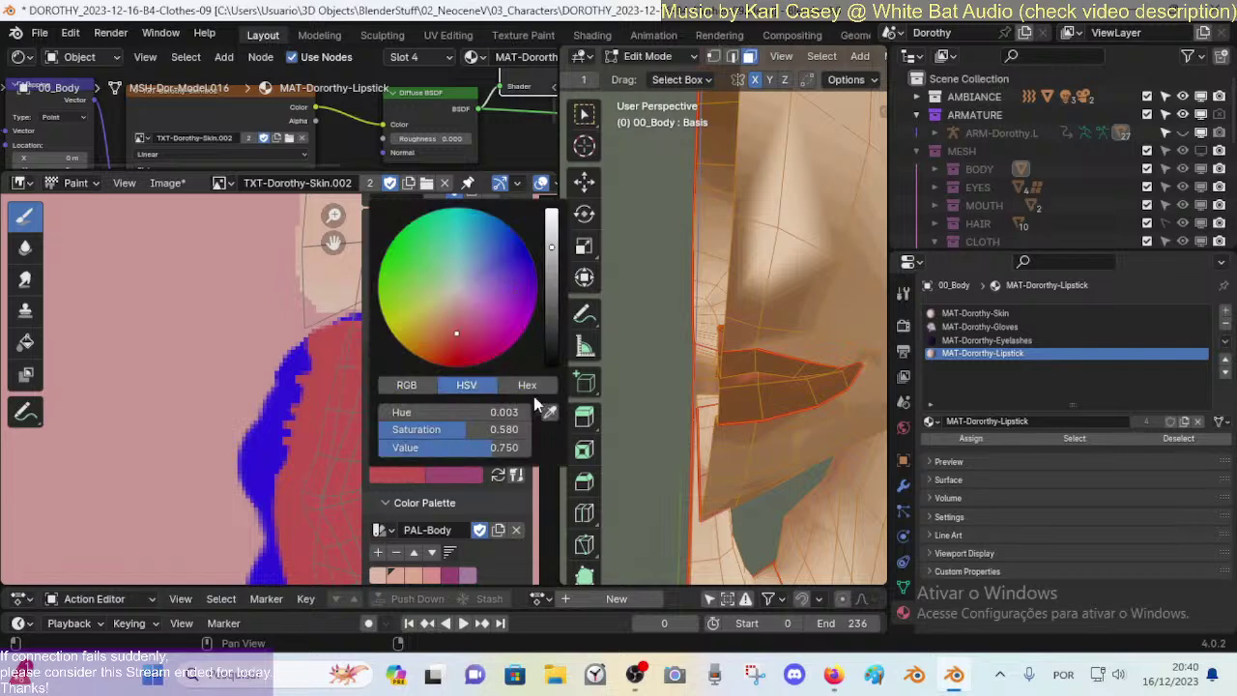
{"action": "key", "text": "s"}
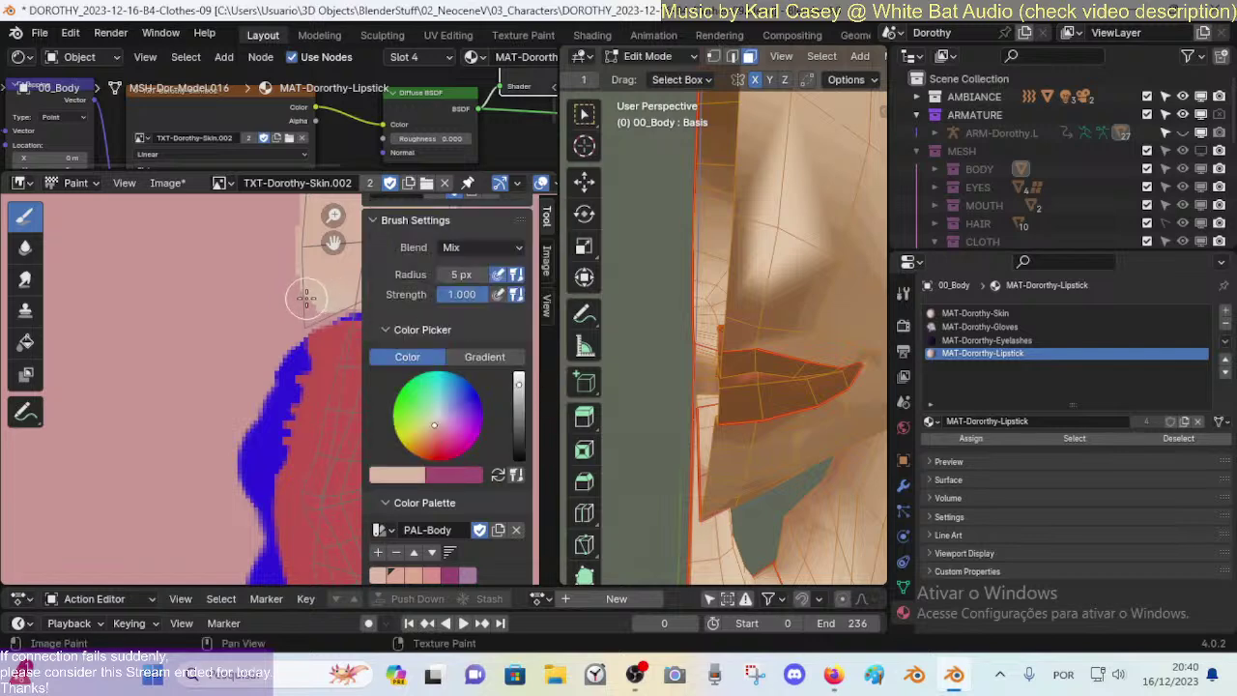
{"action": "key", "text": "f"}
{"action": "left_click", "coordinate": [295, 295]}
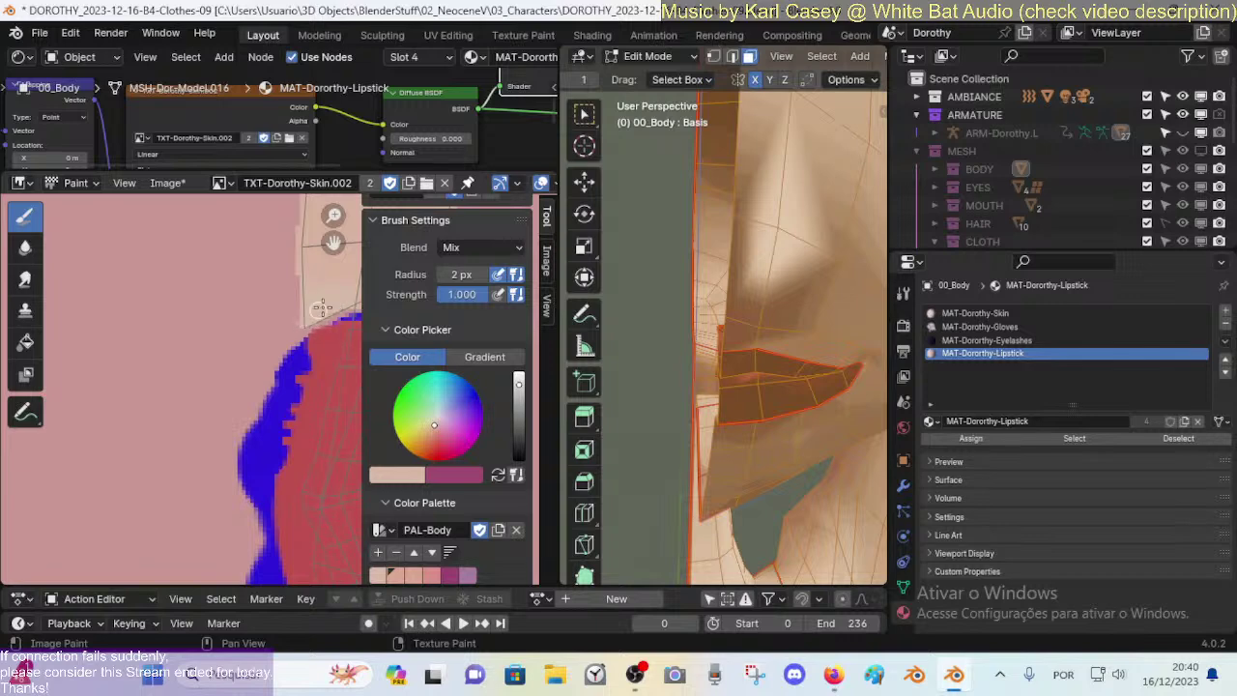
{"action": "key", "text": "n"}
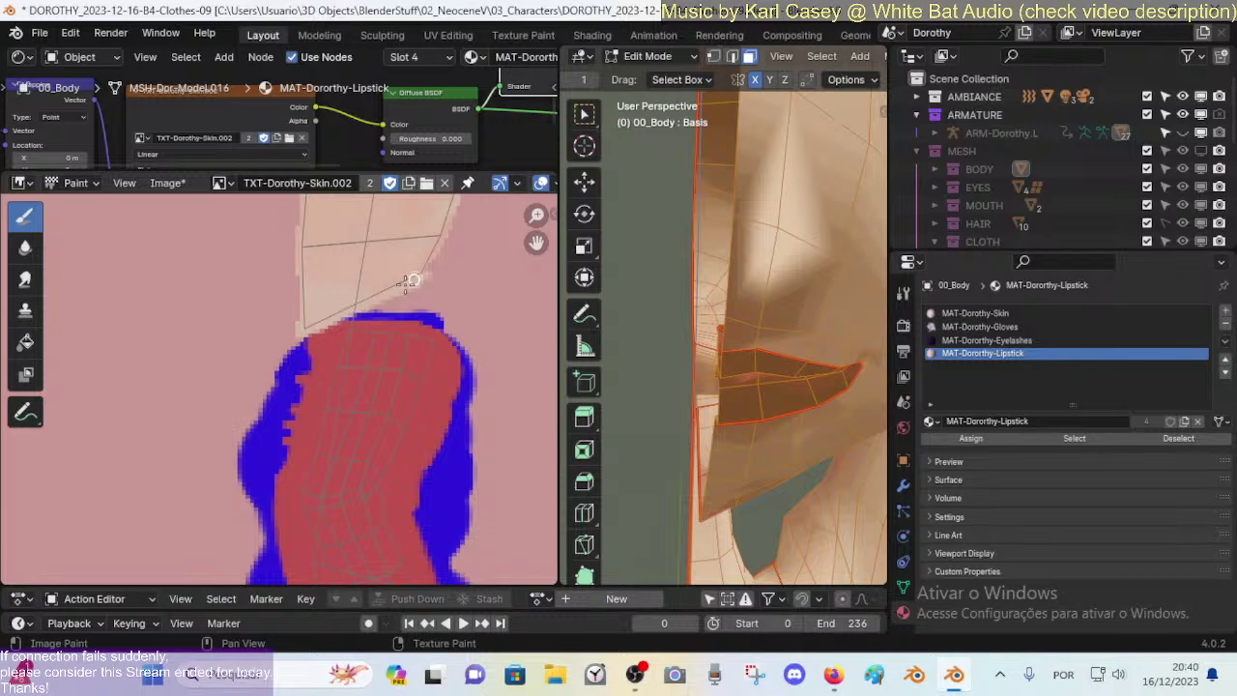
{"action": "scroll", "coordinate": [385, 312], "scroll_direction": "down", "scroll_amount": 4}
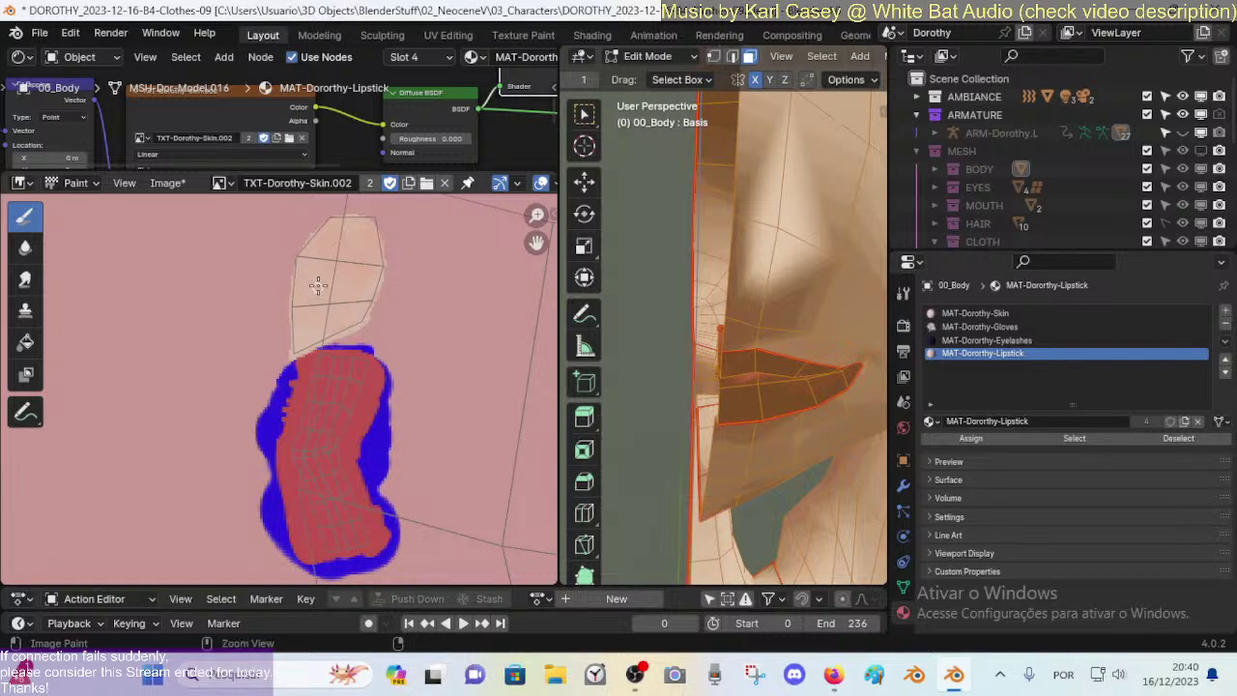
Step: Choose a salmon brush colour and add it as a swatch to the PAL-Body palette
{"action": "scroll", "coordinate": [317, 359], "scroll_direction": "up", "scroll_amount": 3}
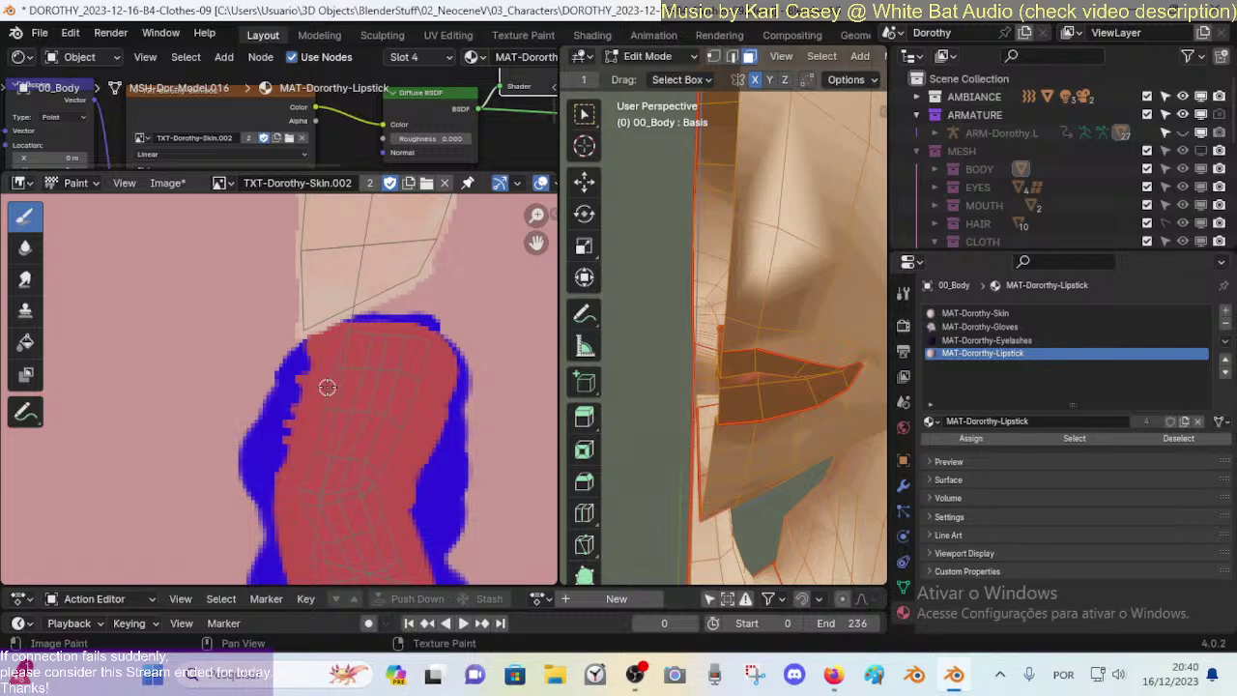
{"action": "key", "text": "n"}
{"action": "left_click", "coordinate": [432, 439]}
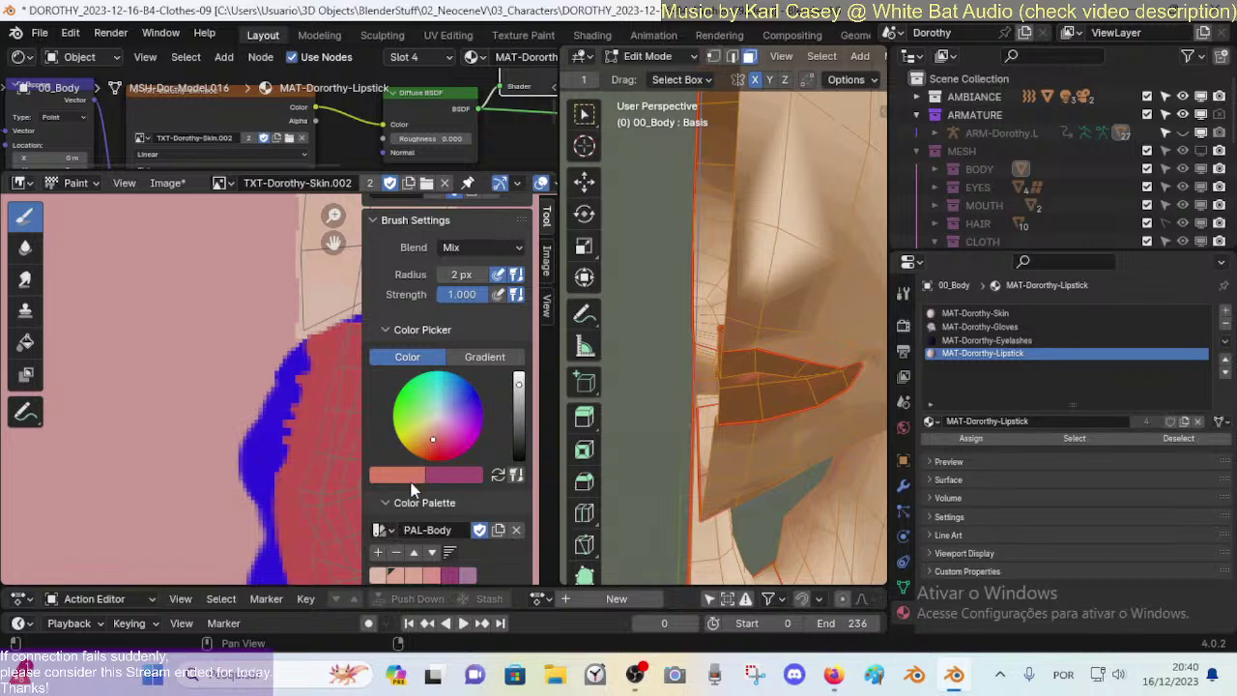
{"action": "left_click", "coordinate": [377, 555]}
Step: Sample the red from the lip paint, add it to the PAL-Body palette and move its swatch one place ahead of the salmon one
{"action": "left_click", "coordinate": [404, 475]}
{"action": "left_click", "coordinate": [551, 414]}
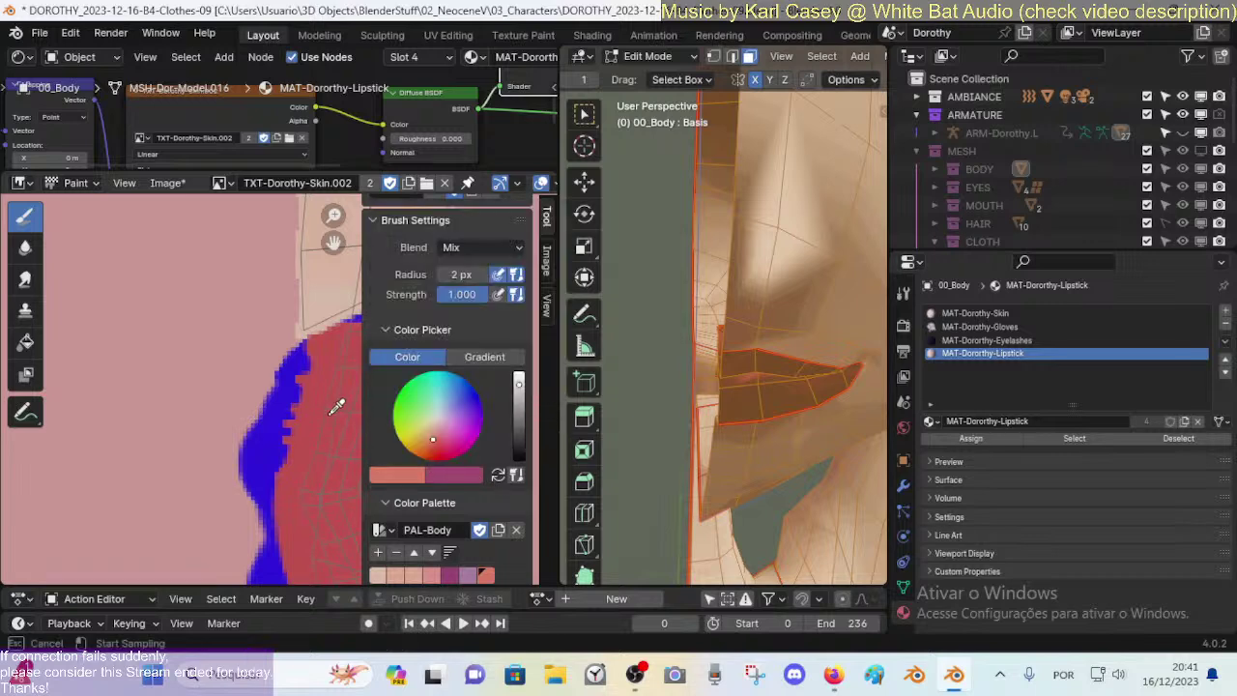
{"action": "left_click", "coordinate": [323, 405]}
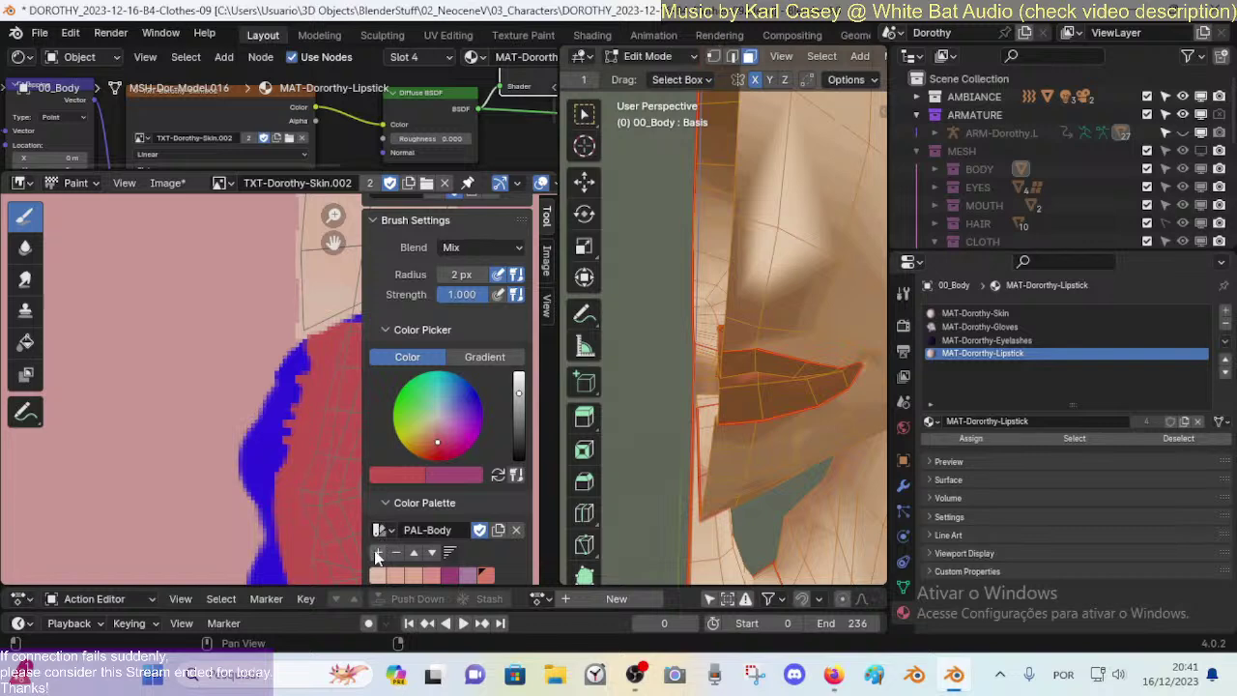
{"action": "left_click", "coordinate": [415, 555]}
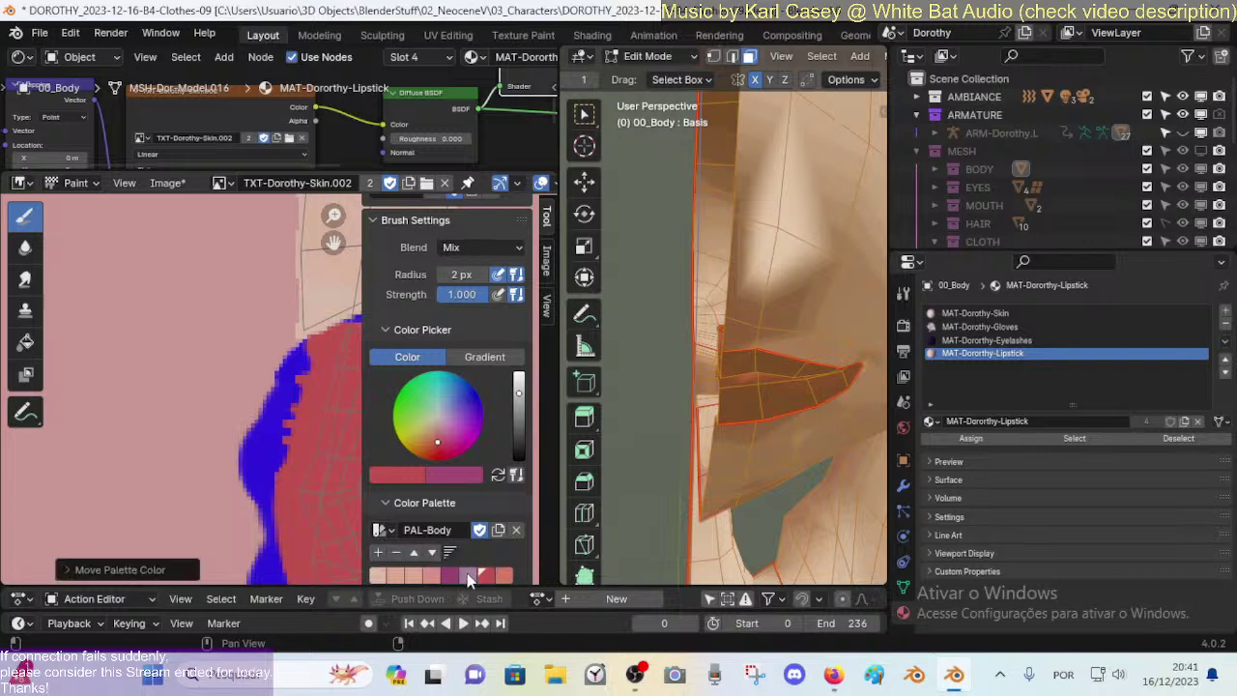
Step: Try a darker red brush colour based on the salmon swatch, and remove that swatch from the PAL-Body palette
{"action": "left_click", "coordinate": [502, 576]}
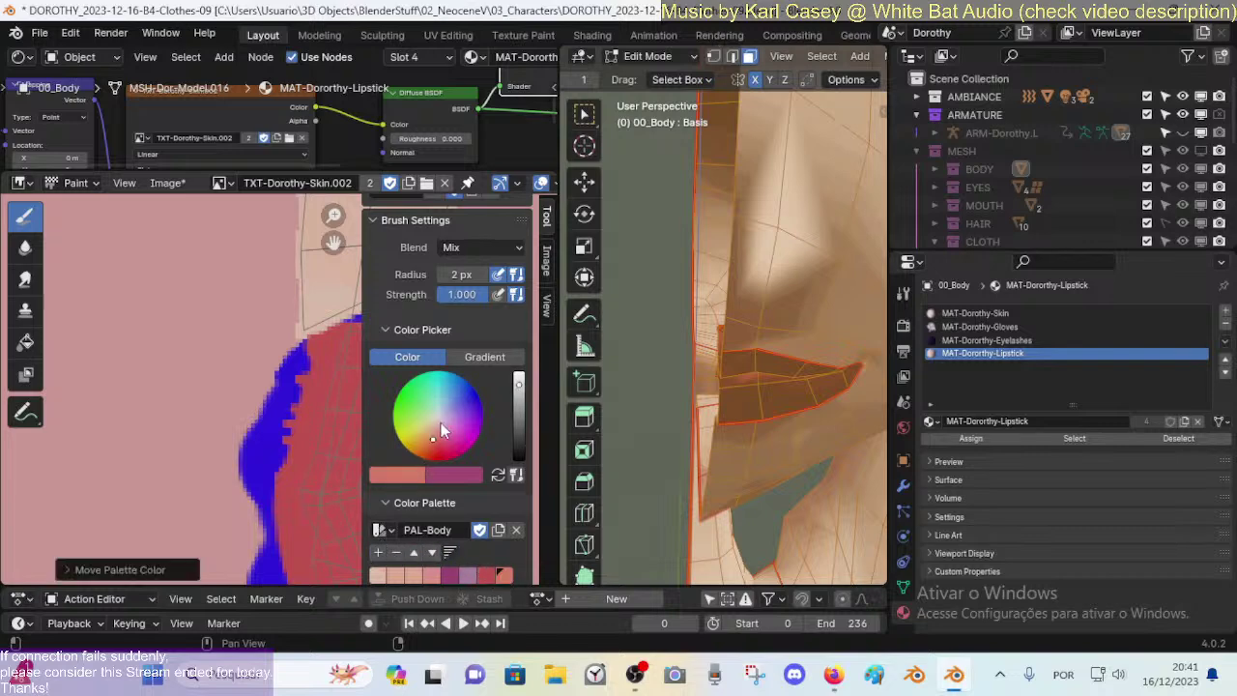
{"action": "left_click_drag", "start_coordinate": [434, 441], "coordinate": [443, 448]}
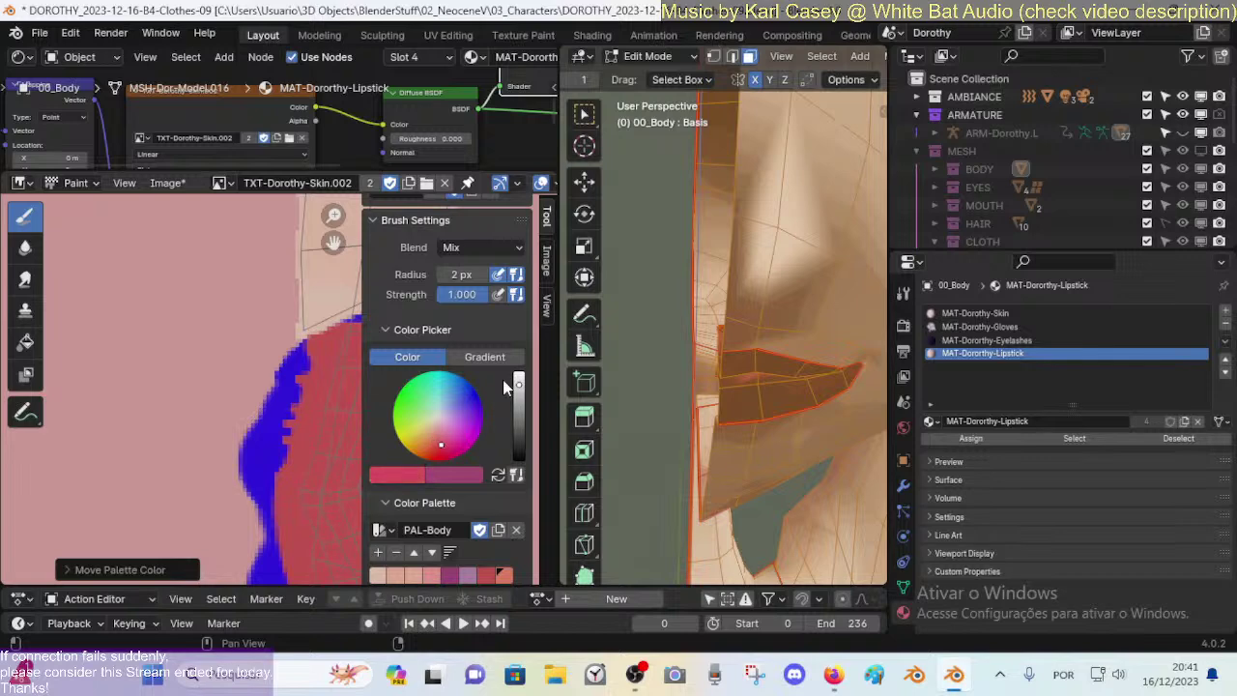
{"action": "left_click_drag", "start_coordinate": [518, 387], "coordinate": [520, 403]}
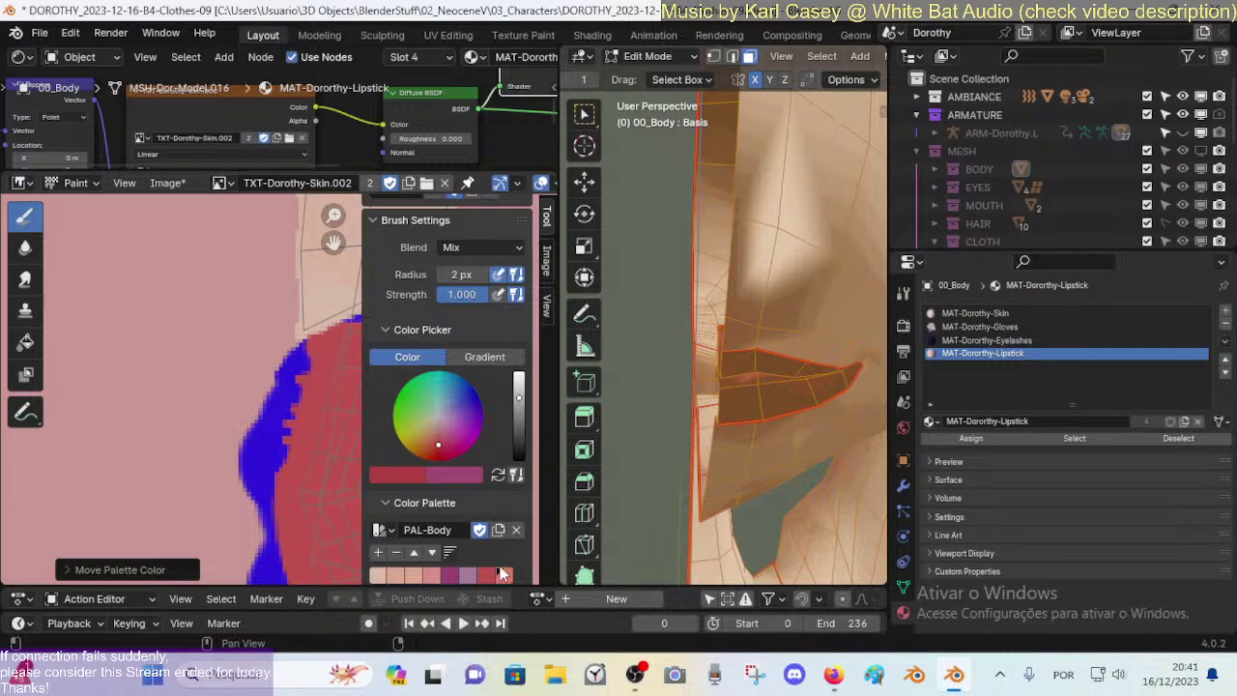
{"action": "left_click", "coordinate": [502, 576]}
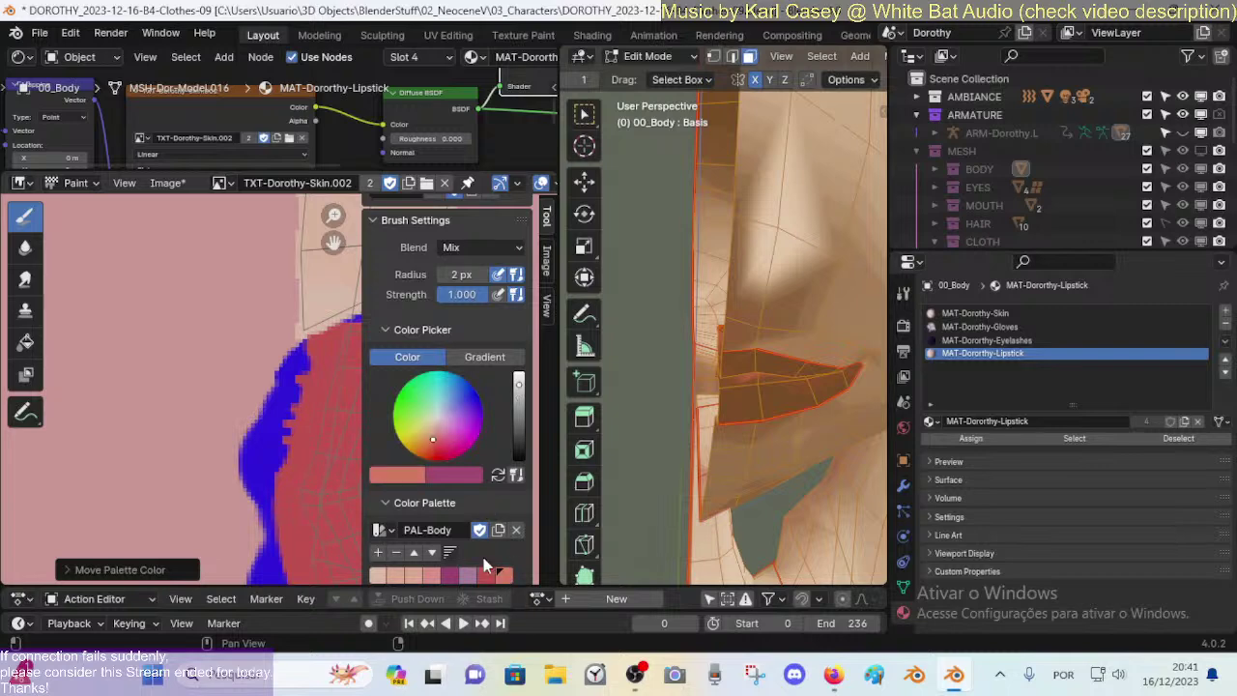
{"action": "left_click", "coordinate": [397, 552]}
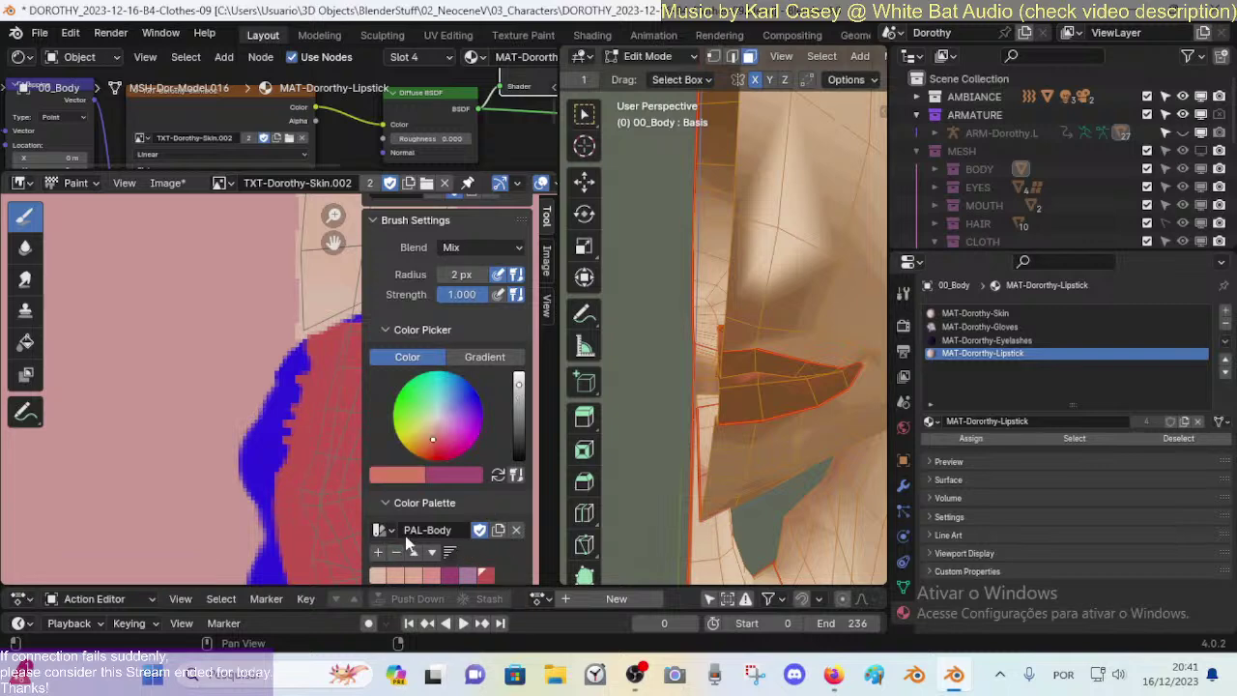
Step: Mix a deeper red from the lip-red swatch, add it to the PAL-Body palette and save the file
{"action": "left_click", "coordinate": [484, 578]}
{"action": "left_click", "coordinate": [393, 476]}
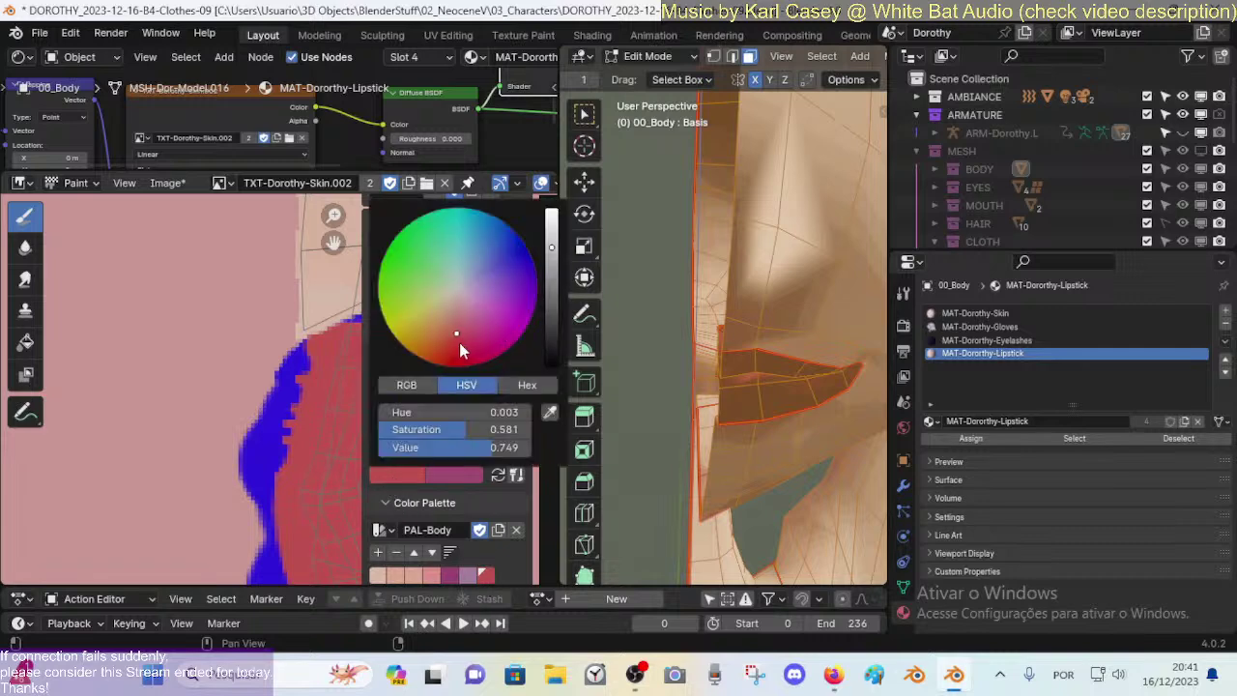
{"action": "left_click", "coordinate": [460, 349]}
{"action": "left_click", "coordinate": [553, 265]}
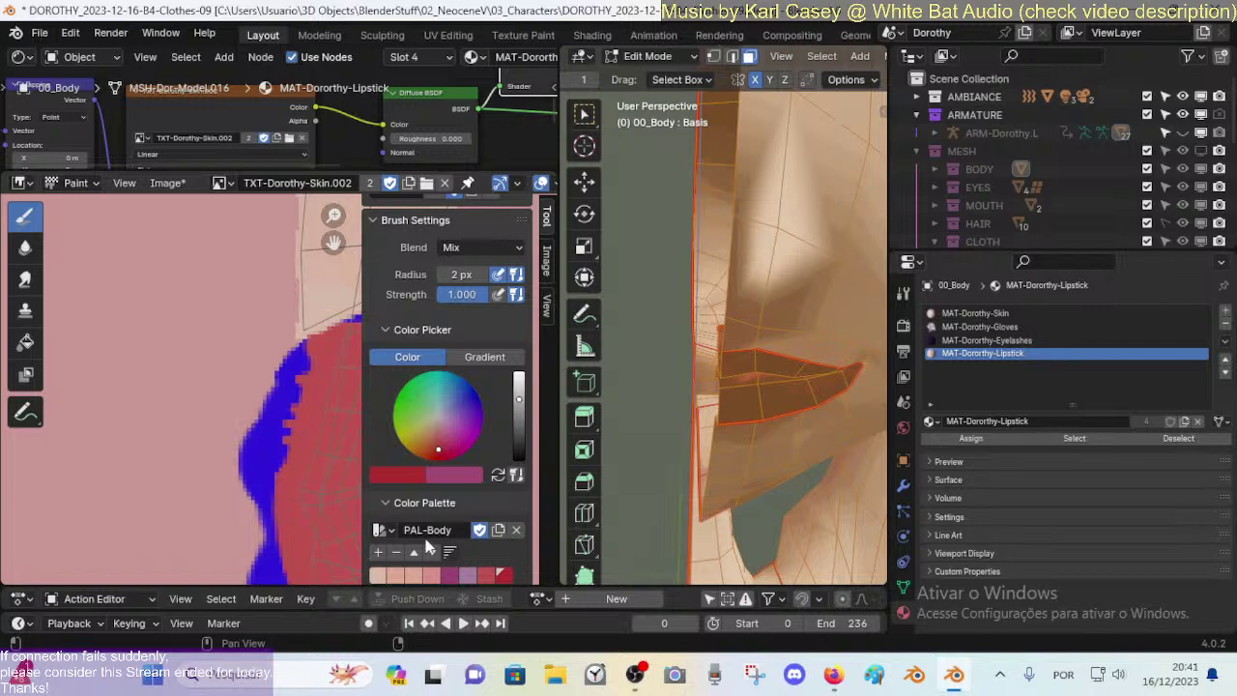
{"action": "key", "text": "n"}
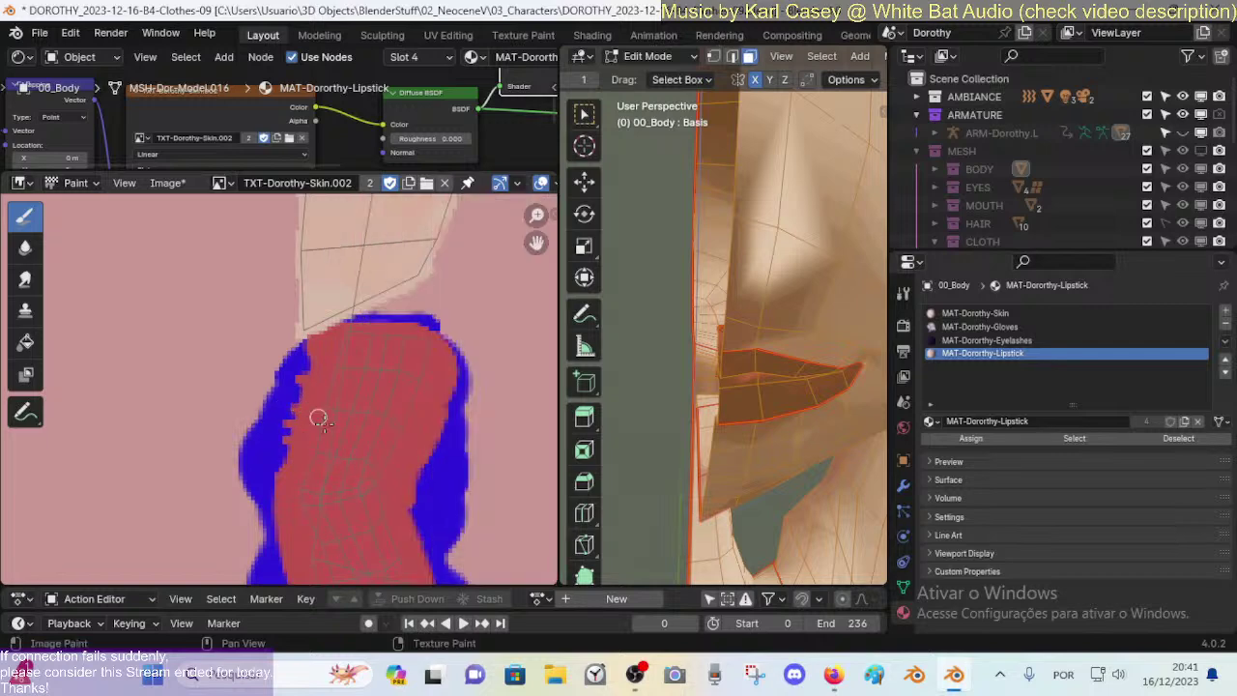
{"action": "key", "text": "ctrl+s"}
Step: Paint thin deep-red stripes across the upper half of the lip UV island, following the rows of the mesh
{"action": "mouse_move", "coordinate": [328, 406]}
{"action": "left_mouse_down"}
{"action": "mouse_move", "coordinate": [384, 406]}
{"action": "mouse_move", "coordinate": [386, 394]}
{"action": "mouse_move", "coordinate": [351, 381]}
{"action": "mouse_move", "coordinate": [383, 381]}
{"action": "mouse_move", "coordinate": [389, 351]}
{"action": "mouse_move", "coordinate": [431, 345]}
{"action": "mouse_move", "coordinate": [361, 334]}
{"action": "mouse_move", "coordinate": [366, 376]}
{"action": "left_mouse_up"}
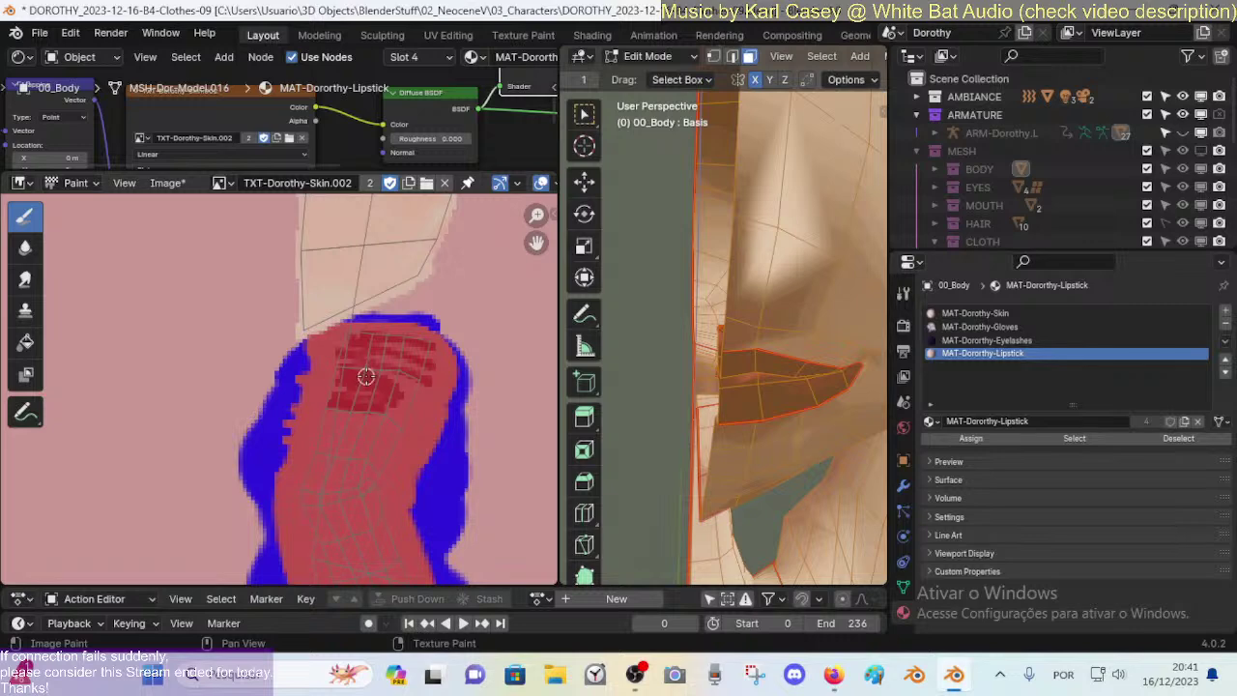
{"action": "middle_click_drag", "start_coordinate": [356, 422], "coordinate": [380, 329], "text": "ctrl"}
{"action": "middle_click_drag", "start_coordinate": [390, 435], "coordinate": [363, 316]}
{"action": "mouse_move", "coordinate": [319, 310]}
{"action": "left_mouse_down"}
{"action": "mouse_move", "coordinate": [433, 334]}
{"action": "mouse_move", "coordinate": [354, 304]}
{"action": "mouse_move", "coordinate": [314, 323]}
{"action": "mouse_move", "coordinate": [428, 362]}
{"action": "left_mouse_up"}
{"action": "mouse_move", "coordinate": [324, 334]}
{"action": "left_mouse_down"}
{"action": "mouse_move", "coordinate": [298, 354]}
{"action": "mouse_move", "coordinate": [412, 385]}
{"action": "left_mouse_up"}
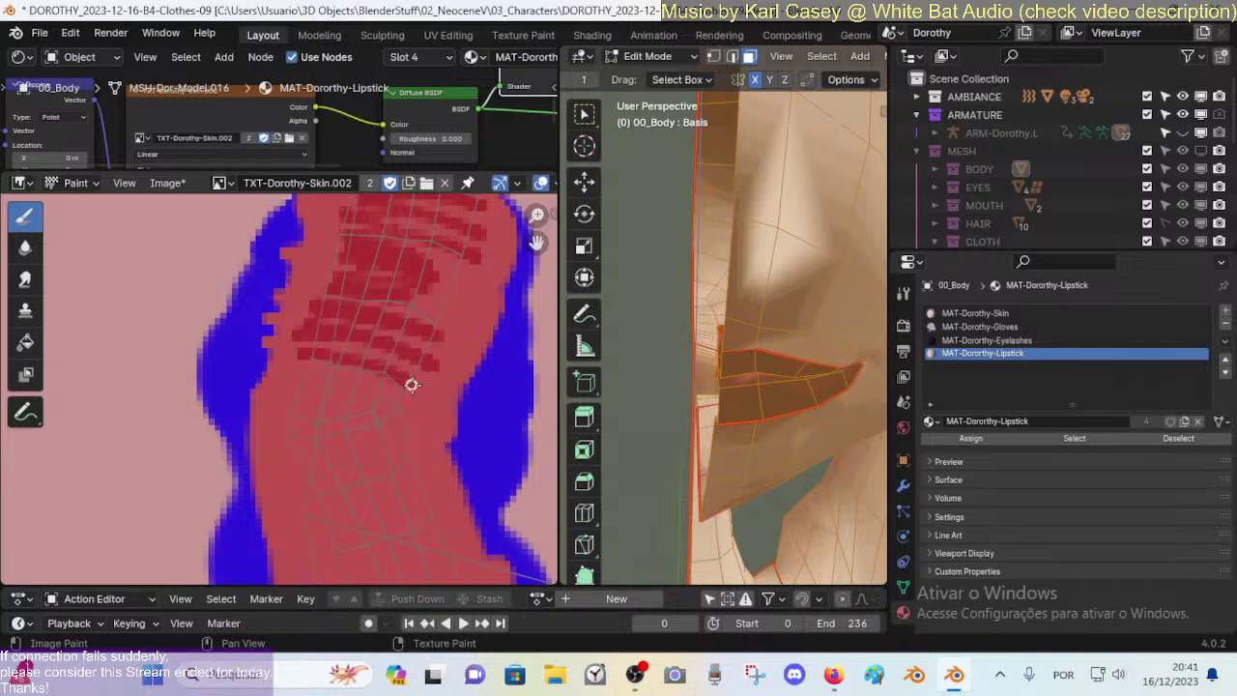
{"action": "mouse_move", "coordinate": [344, 357]}
{"action": "left_mouse_down"}
{"action": "mouse_move", "coordinate": [297, 377]}
{"action": "mouse_move", "coordinate": [403, 400]}
{"action": "mouse_move", "coordinate": [285, 379]}
{"action": "mouse_move", "coordinate": [365, 413]}
{"action": "mouse_move", "coordinate": [333, 412]}
{"action": "mouse_move", "coordinate": [409, 423]}
{"action": "mouse_move", "coordinate": [287, 434]}
{"action": "left_mouse_up"}
{"action": "scroll", "coordinate": [367, 511], "scroll_direction": "down", "scroll_amount": 2}
{"action": "middle_click_drag", "start_coordinate": [361, 427], "coordinate": [356, 434]}
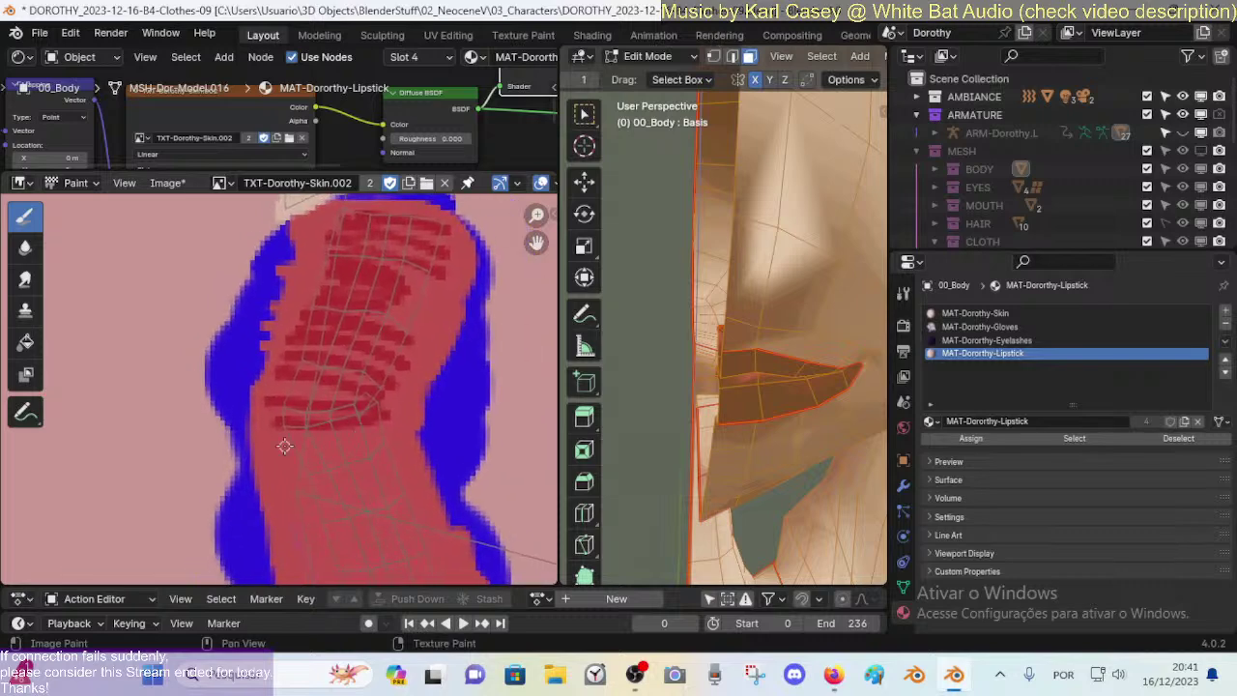
Step: Undo the stray stroke and continue the deep-red stripes down to the lower end of the lip island
{"action": "mouse_move", "coordinate": [285, 447]}
{"action": "left_mouse_down"}
{"action": "mouse_move", "coordinate": [411, 432]}
{"action": "mouse_move", "coordinate": [339, 442]}
{"action": "mouse_move", "coordinate": [320, 470]}
{"action": "mouse_move", "coordinate": [390, 458]}
{"action": "mouse_move", "coordinate": [396, 479]}
{"action": "mouse_move", "coordinate": [311, 495]}
{"action": "left_mouse_up"}
{"action": "key", "text": "ctrl+z"}
{"action": "middle_click_drag", "start_coordinate": [311, 495], "coordinate": [307, 372]}
{"action": "mouse_move", "coordinate": [295, 402]}
{"action": "left_mouse_down"}
{"action": "mouse_move", "coordinate": [287, 409]}
{"action": "mouse_move", "coordinate": [312, 428]}
{"action": "mouse_move", "coordinate": [384, 427]}
{"action": "mouse_move", "coordinate": [351, 455]}
{"action": "mouse_move", "coordinate": [390, 441]}
{"action": "mouse_move", "coordinate": [320, 499]}
{"action": "left_mouse_up"}
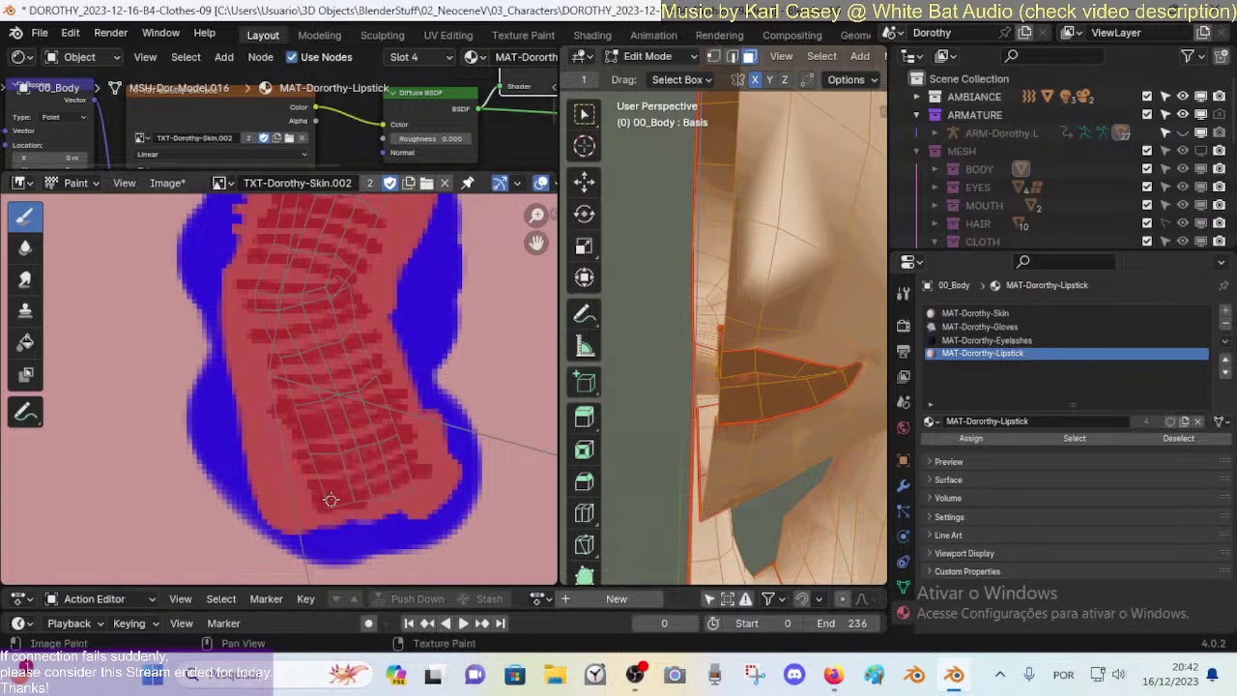
{"action": "scroll", "coordinate": [387, 386], "scroll_direction": "down", "scroll_amount": 2}
Step: Switch the body to Object Mode and examine the striped lips on the face from several angles
{"action": "key", "text": "ctrl+Tab"}
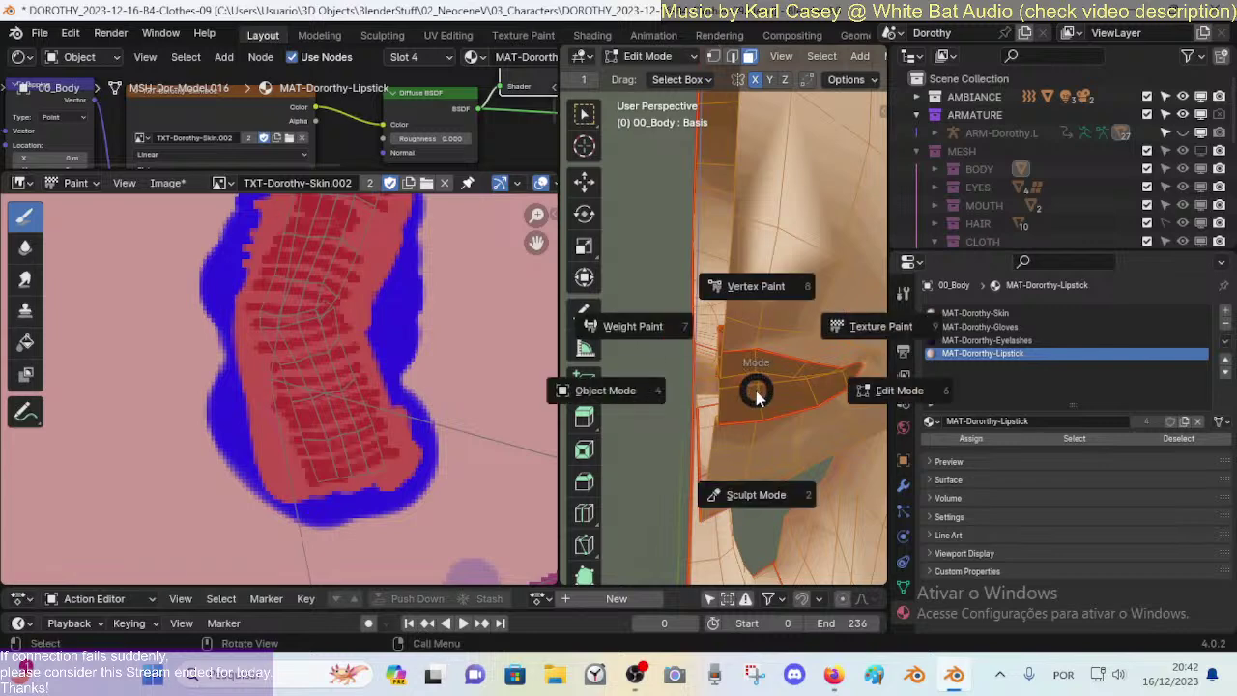
{"action": "key", "text": "4"}
{"action": "scroll", "coordinate": [756, 386], "scroll_direction": "down", "scroll_amount": 3}
{"action": "scroll", "coordinate": [757, 386], "scroll_direction": "down", "scroll_amount": 4}
{"action": "scroll", "coordinate": [760, 375], "scroll_direction": "up", "scroll_amount": 2}
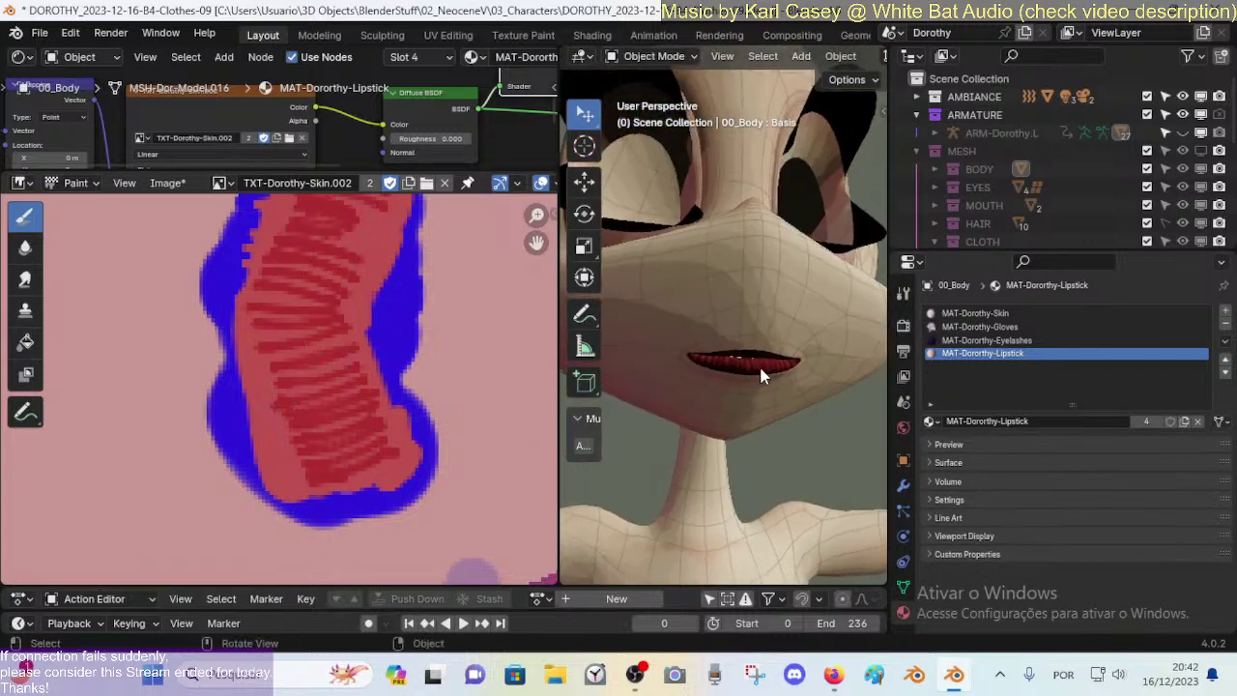
{"action": "key", "text": "shift+grave"}
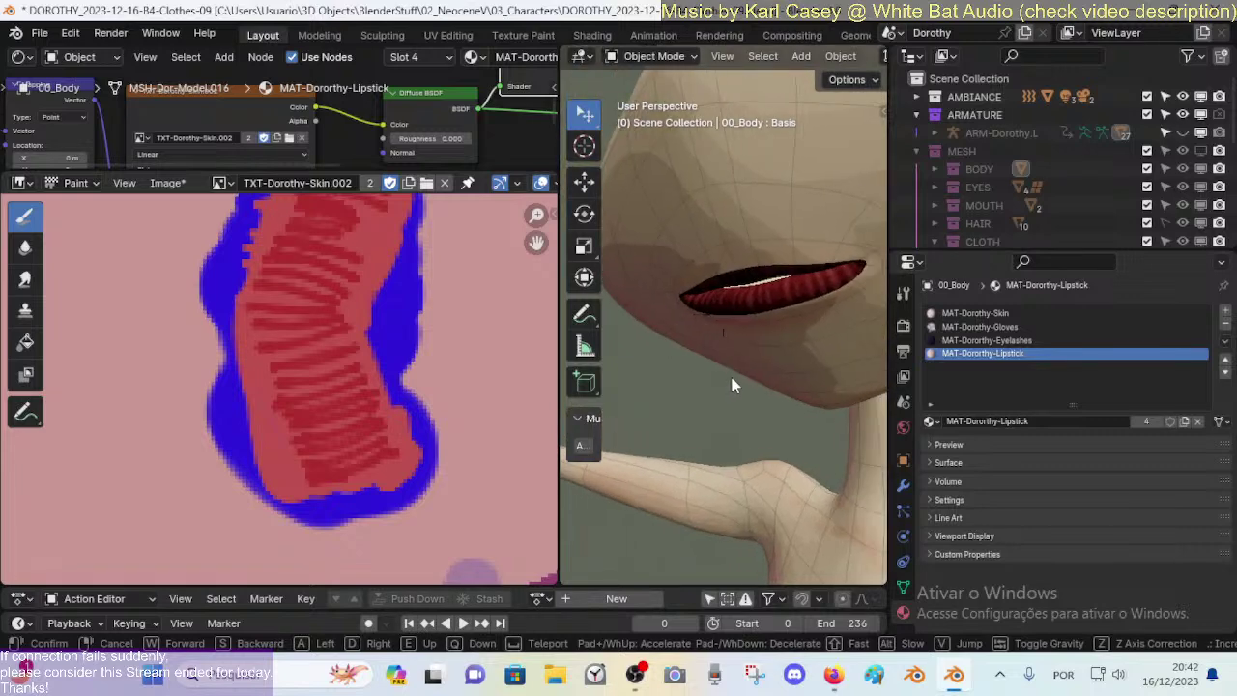
{"action": "left_click", "coordinate": [693, 380]}
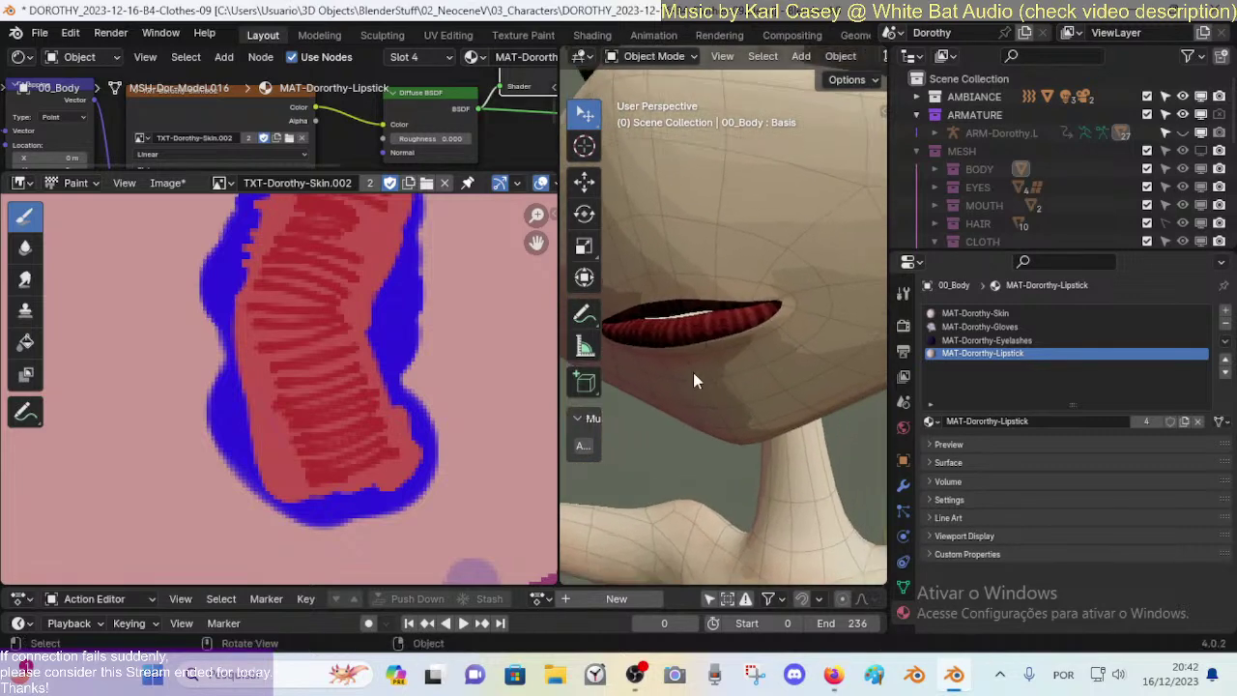
Step: Return to Edit Mode, select only the linked lip faces and select their island in the UV Editor
{"action": "middle_click_drag", "start_coordinate": [387, 387], "coordinate": [386, 425], "text": "ctrl"}
{"action": "key", "text": "Tab"}
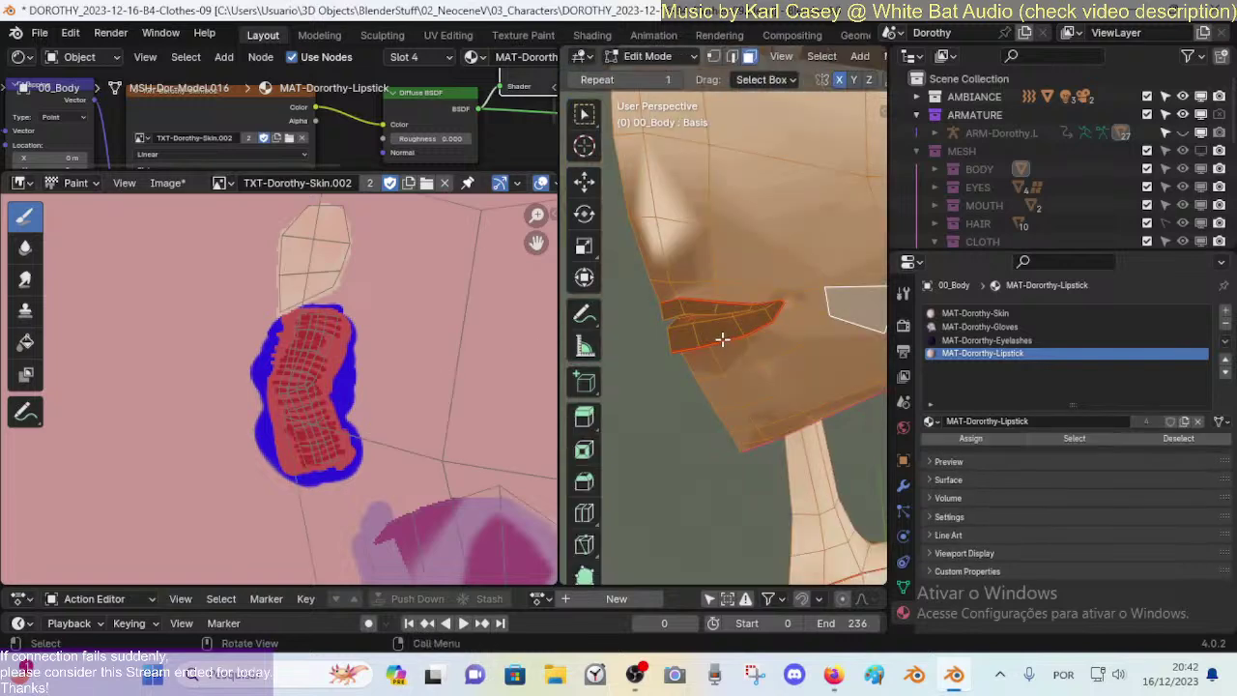
{"action": "key", "text": "alt+a"}
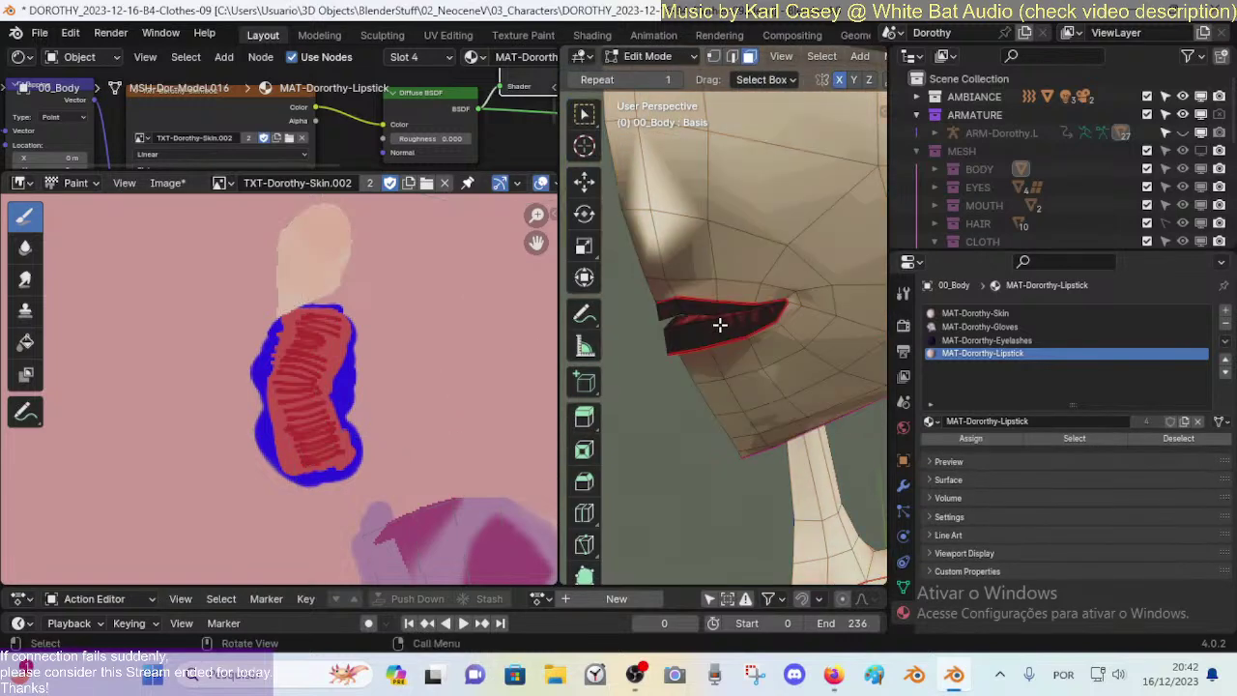
{"action": "key", "text": "l"}
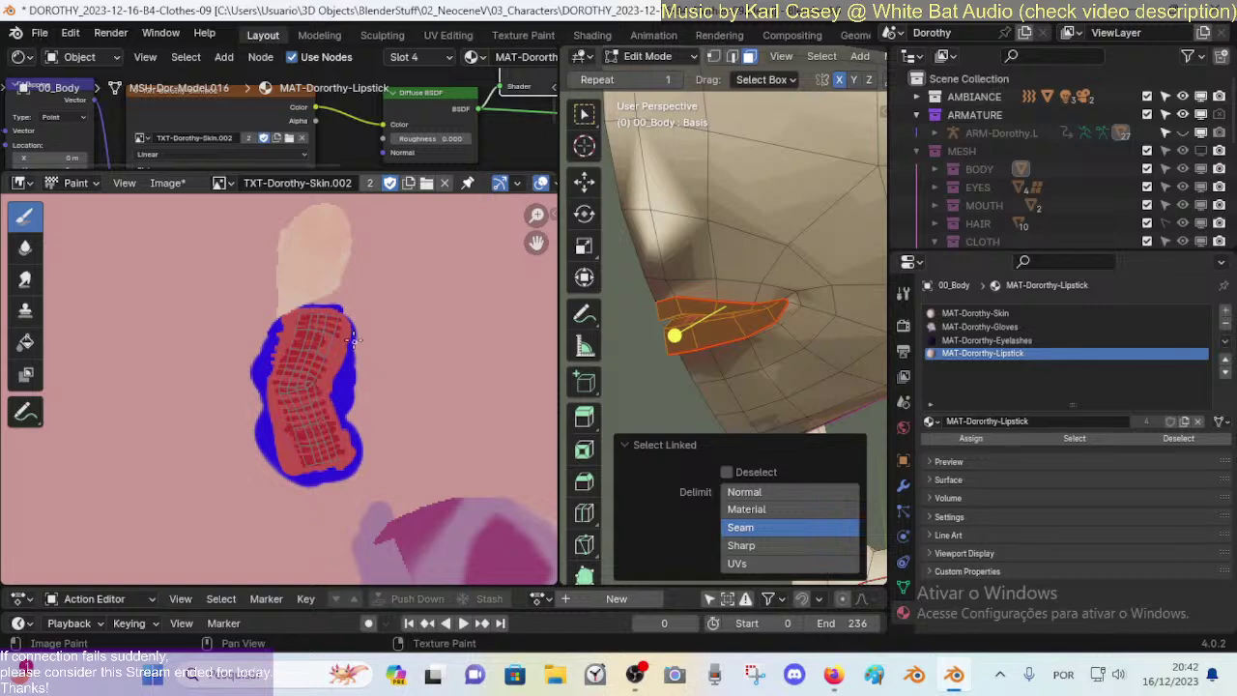
{"action": "key", "text": "shift+F10"}
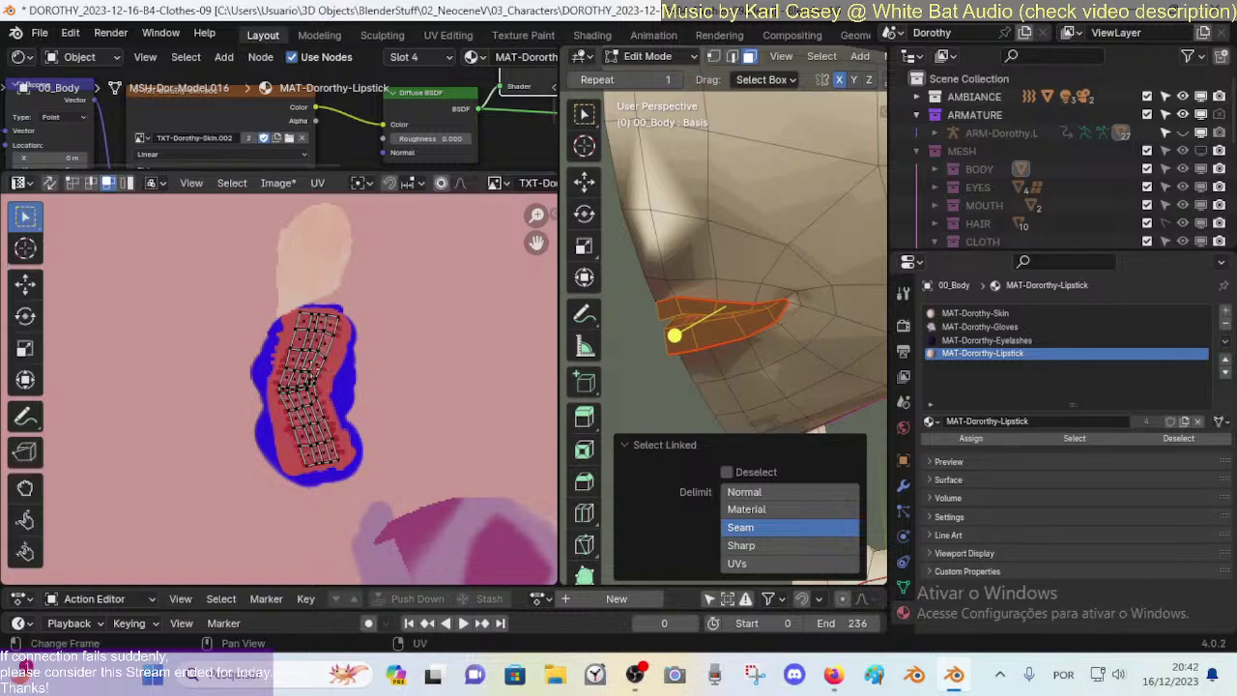
{"action": "key", "text": "l"}
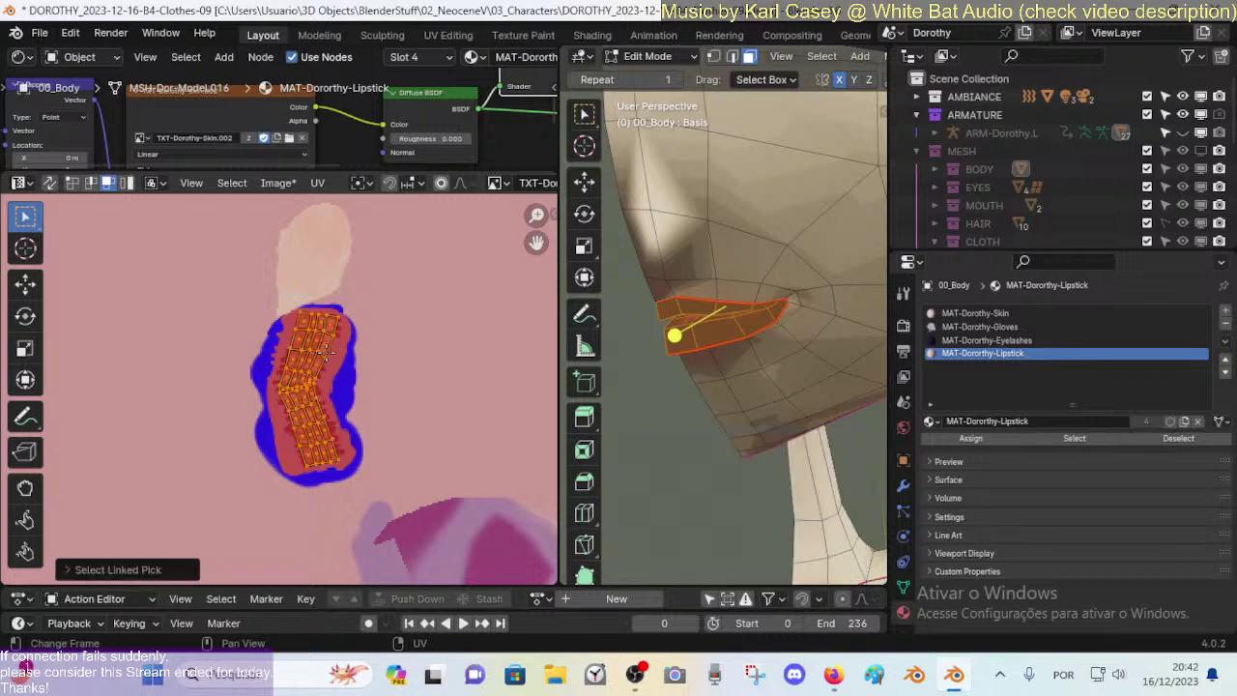
Step: Move the lip UV island off the painted area to the empty space beside it and enlarge it by more than 1.6 times
{"action": "key", "text": "g"}
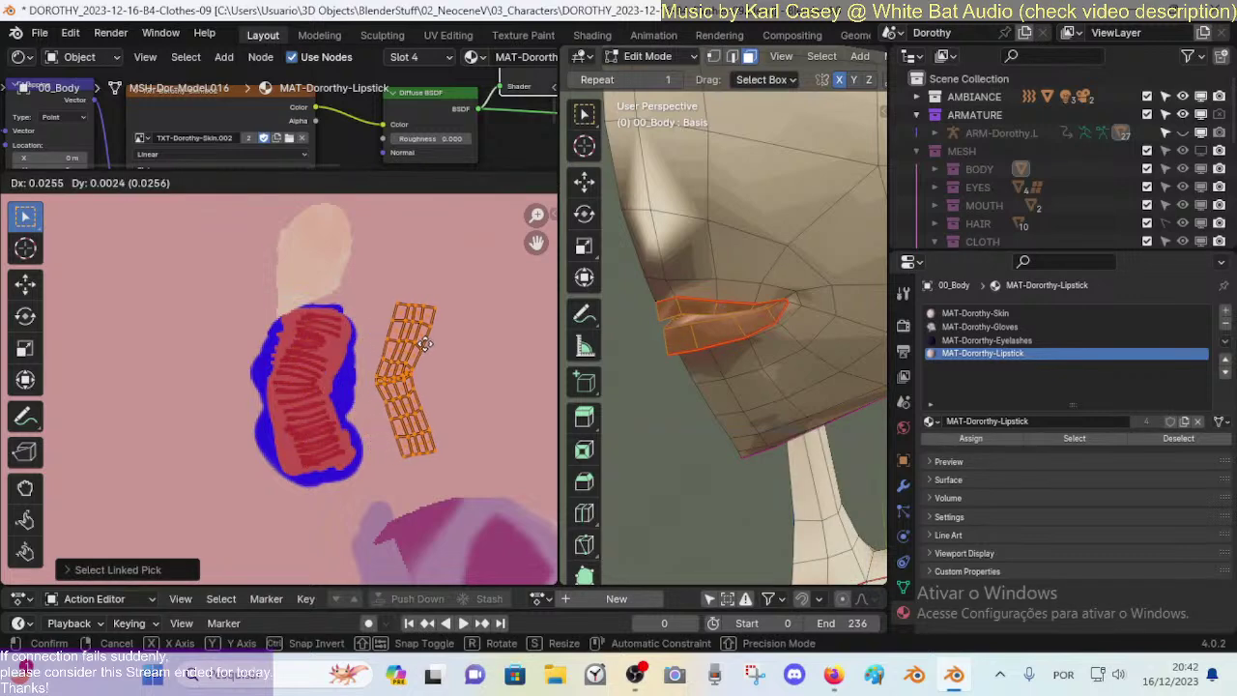
{"action": "left_click", "coordinate": [425, 344]}
{"action": "key", "text": "s"}
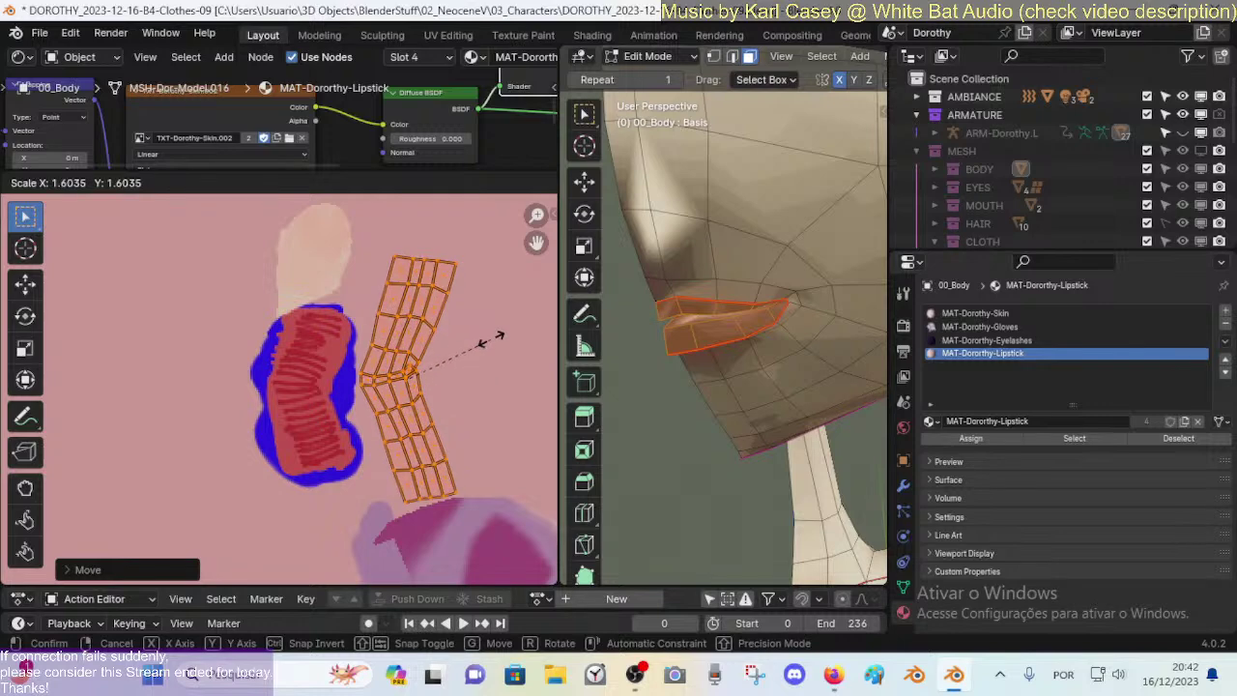
{"action": "left_click", "coordinate": [483, 332]}
{"action": "key", "text": "g"}
{"action": "left_click", "coordinate": [471, 312]}
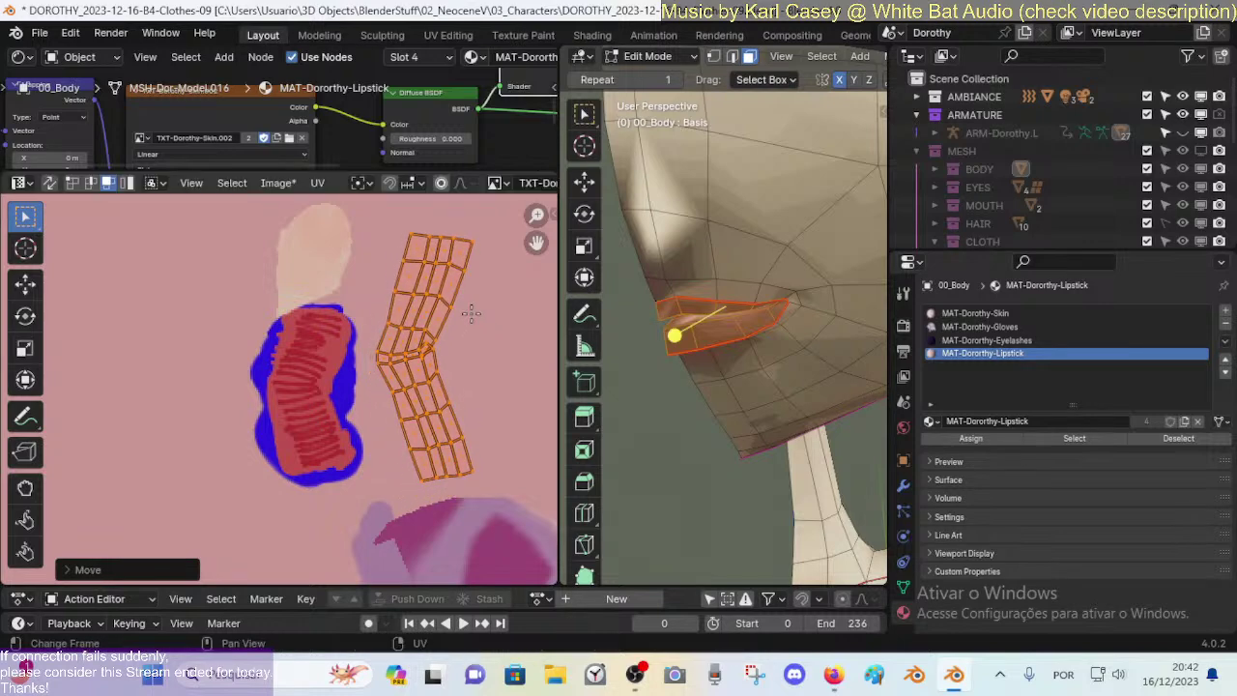
{"action": "key", "text": "s"}
{"action": "left_click", "coordinate": [483, 318]}
{"action": "key", "text": "g"}
{"action": "left_click", "coordinate": [471, 298]}
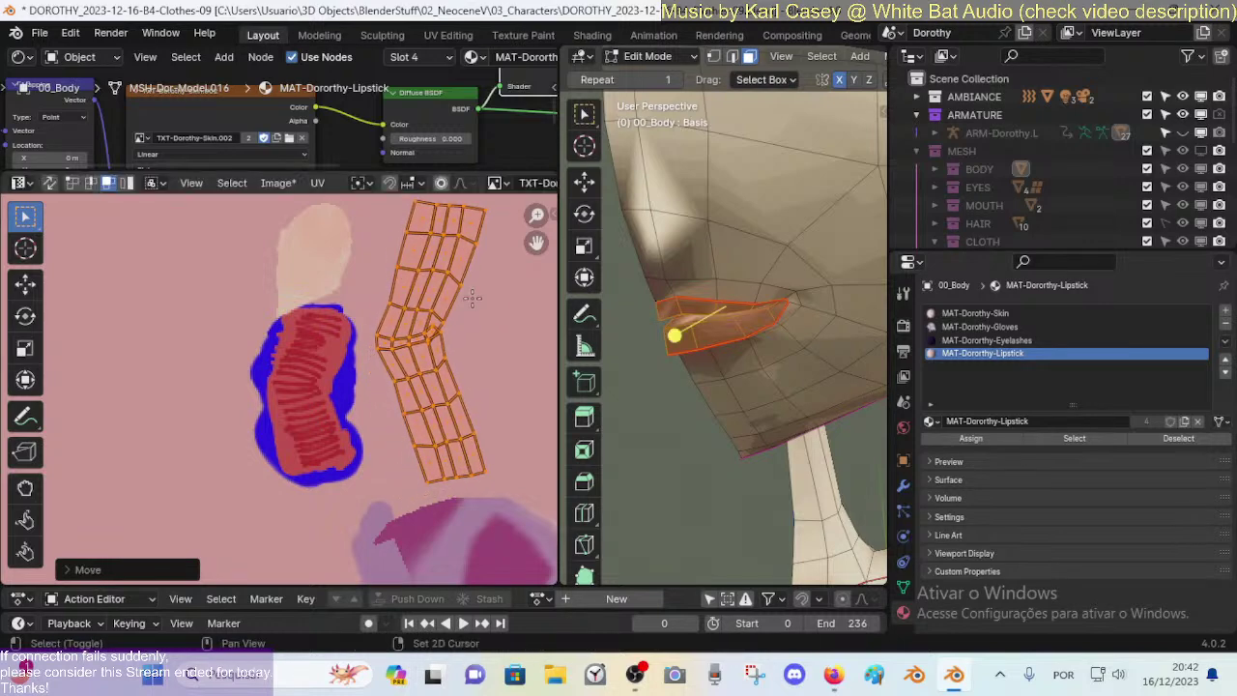
Step: Rotate the lip UV island counterclockwise and enlarge it further, keeping it clear of the neighbouring painted areas
{"action": "middle_click_drag", "start_coordinate": [471, 298], "coordinate": [421, 323]}
{"action": "key", "text": "g"}
{"action": "left_click", "coordinate": [430, 321]}
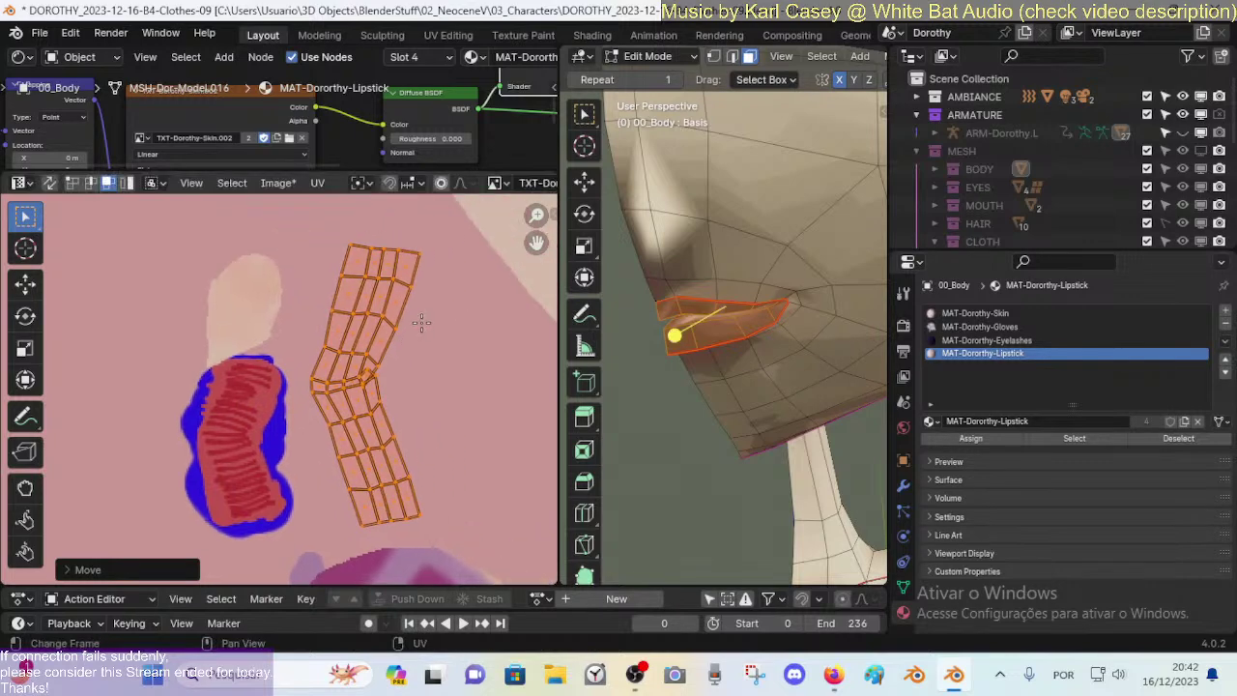
{"action": "key", "text": "g"}
{"action": "left_click", "coordinate": [428, 312]}
{"action": "key", "text": "r"}
{"action": "left_click", "coordinate": [471, 334]}
{"action": "key", "text": "g"}
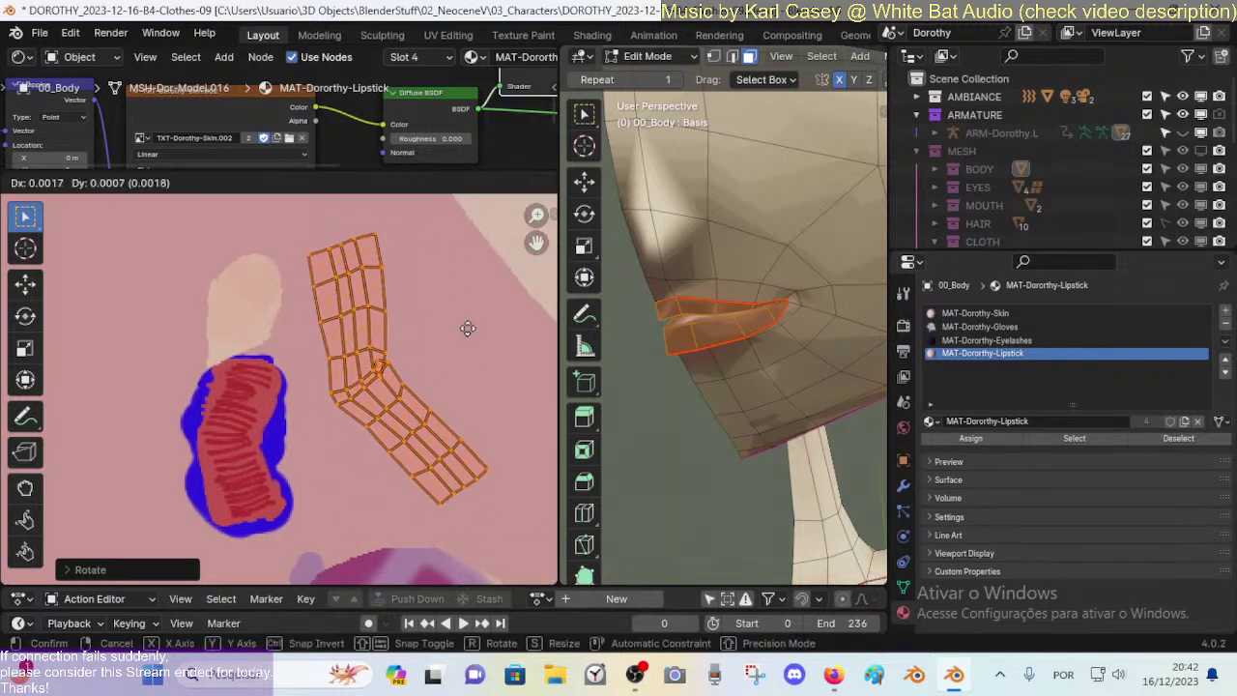
{"action": "left_click", "coordinate": [474, 324]}
{"action": "key", "text": "s"}
{"action": "left_click", "coordinate": [497, 323]}
{"action": "key", "text": "g"}
{"action": "left_click", "coordinate": [473, 335]}
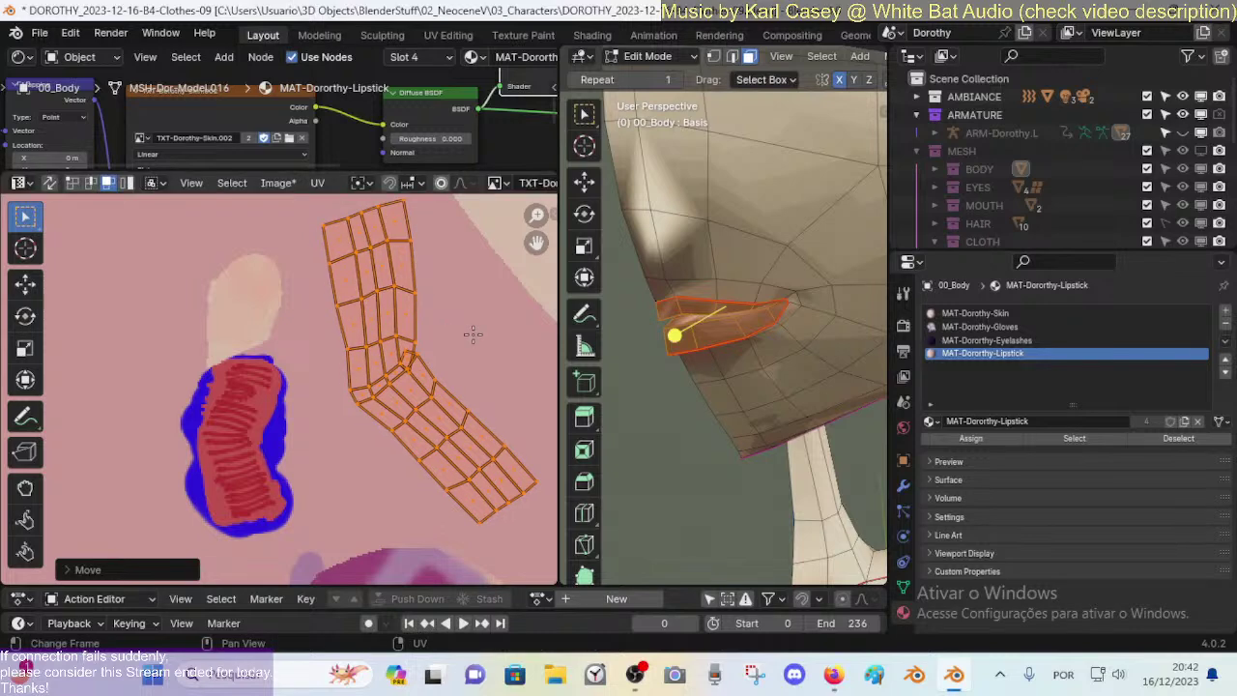
{"action": "key", "text": "r"}
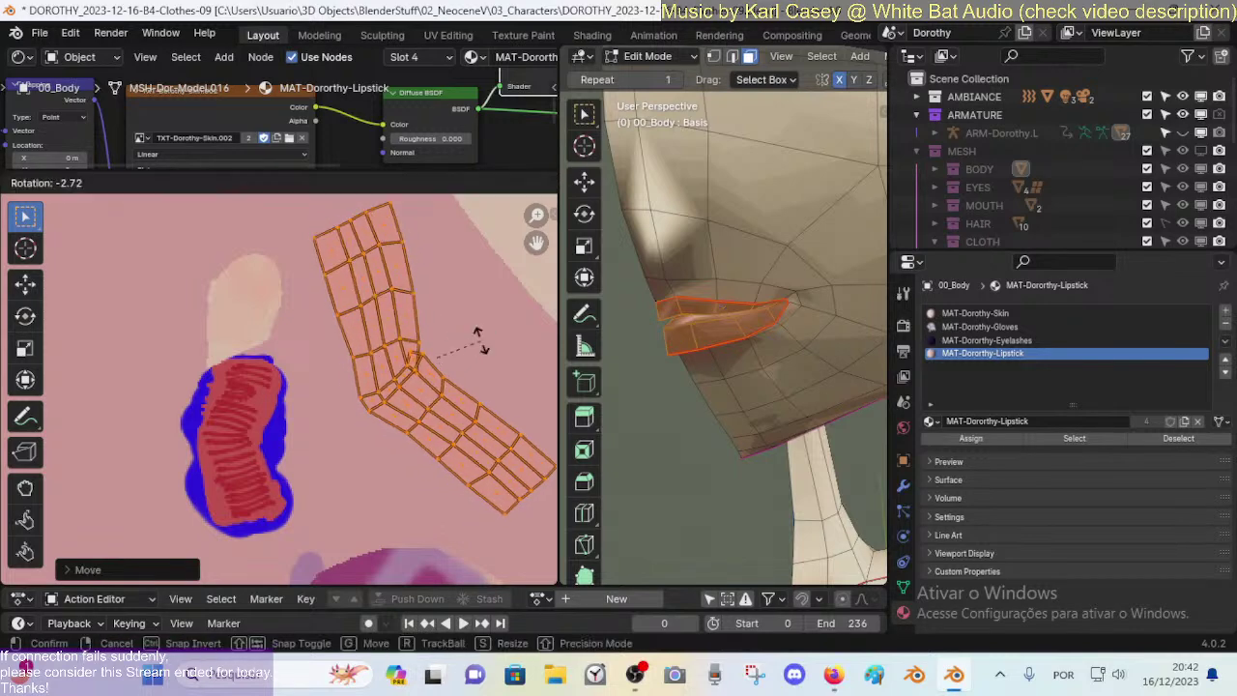
{"action": "left_click", "coordinate": [476, 338]}
Step: Rotate the lip UV island to lie horizontally and move it into the empty upper-left corner of the skin texture
{"action": "scroll", "coordinate": [435, 357], "scroll_direction": "down", "scroll_amount": 5}
{"action": "scroll", "coordinate": [373, 406], "scroll_direction": "down", "scroll_amount": 4}
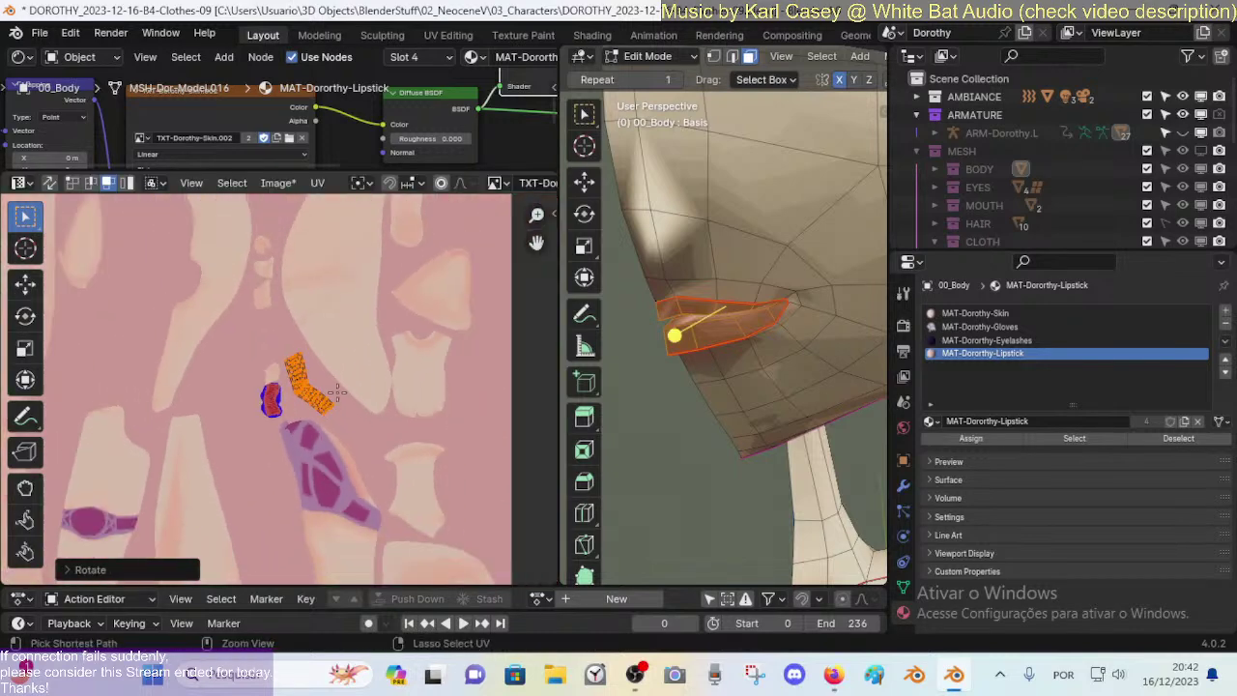
{"action": "scroll", "coordinate": [330, 446], "scroll_direction": "down", "scroll_amount": 2}
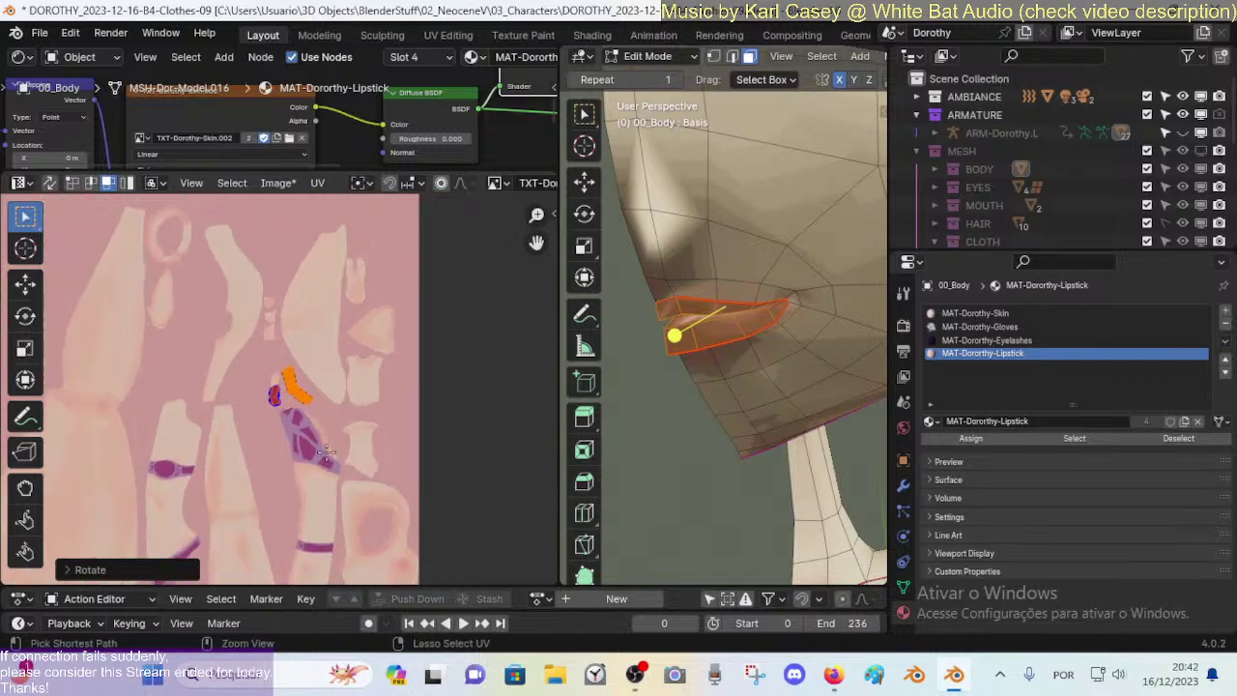
{"action": "scroll", "coordinate": [319, 416], "scroll_direction": "down", "scroll_amount": 3}
{"action": "middle_click_drag", "start_coordinate": [326, 406], "coordinate": [461, 386]}
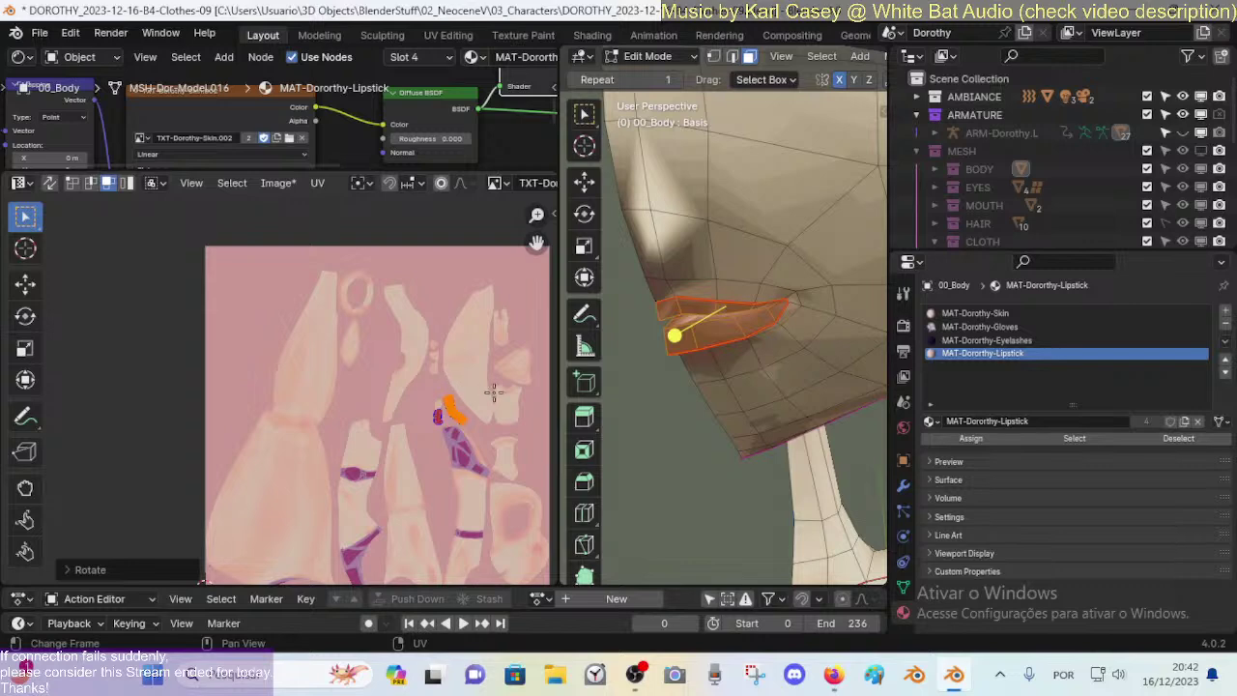
{"action": "key", "text": "r"}
{"action": "left_click", "coordinate": [455, 296]}
{"action": "key", "text": "g"}
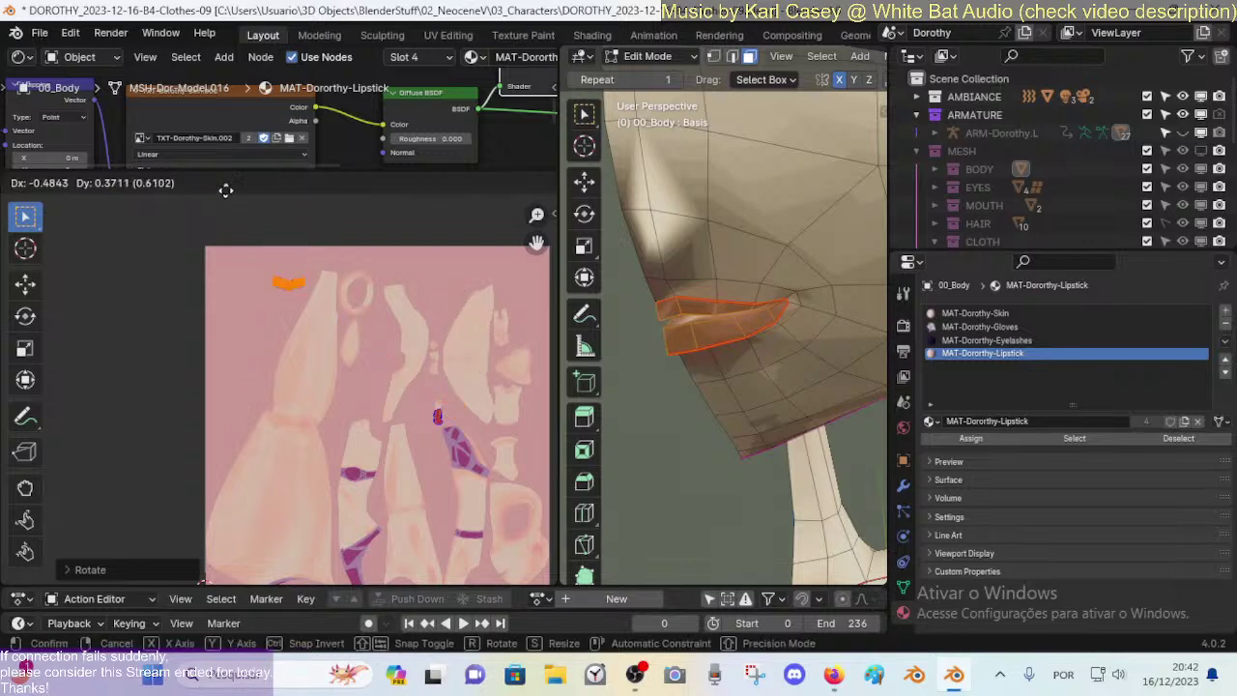
{"action": "left_click", "coordinate": [196, 177]}
{"action": "scroll", "coordinate": [270, 235], "scroll_direction": "up", "scroll_amount": 4}
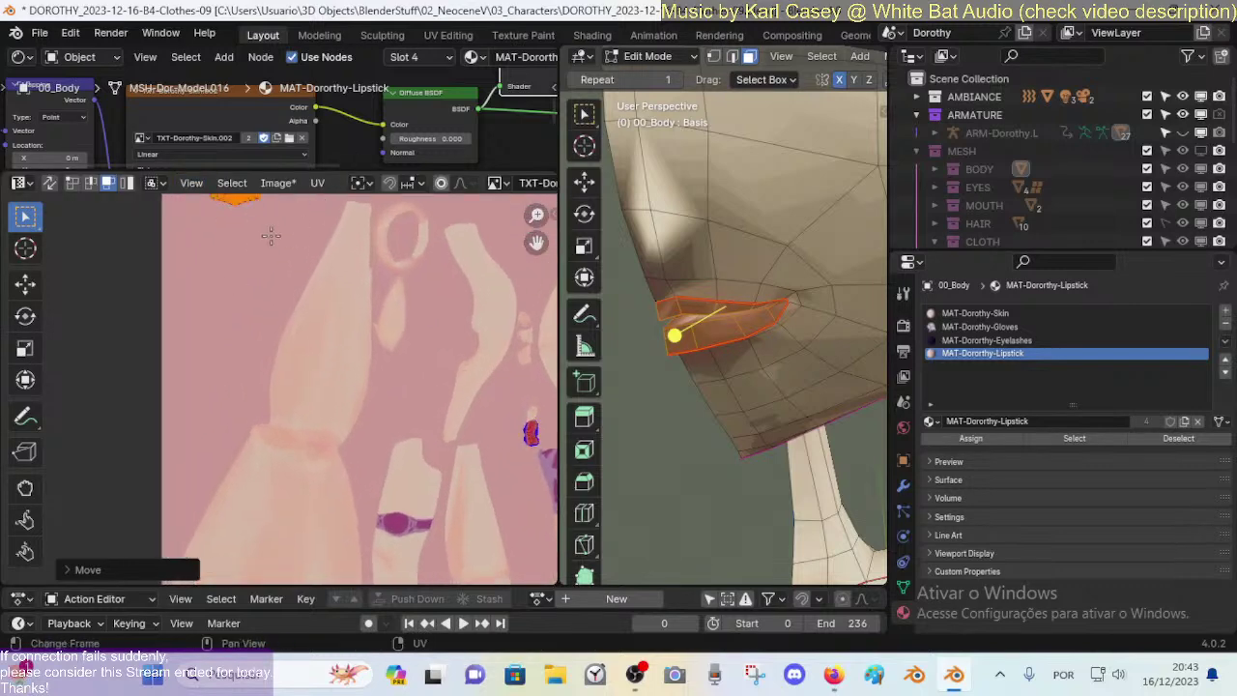
{"action": "scroll", "coordinate": [326, 370], "scroll_direction": "down", "scroll_amount": 5}
{"action": "key", "text": "g"}
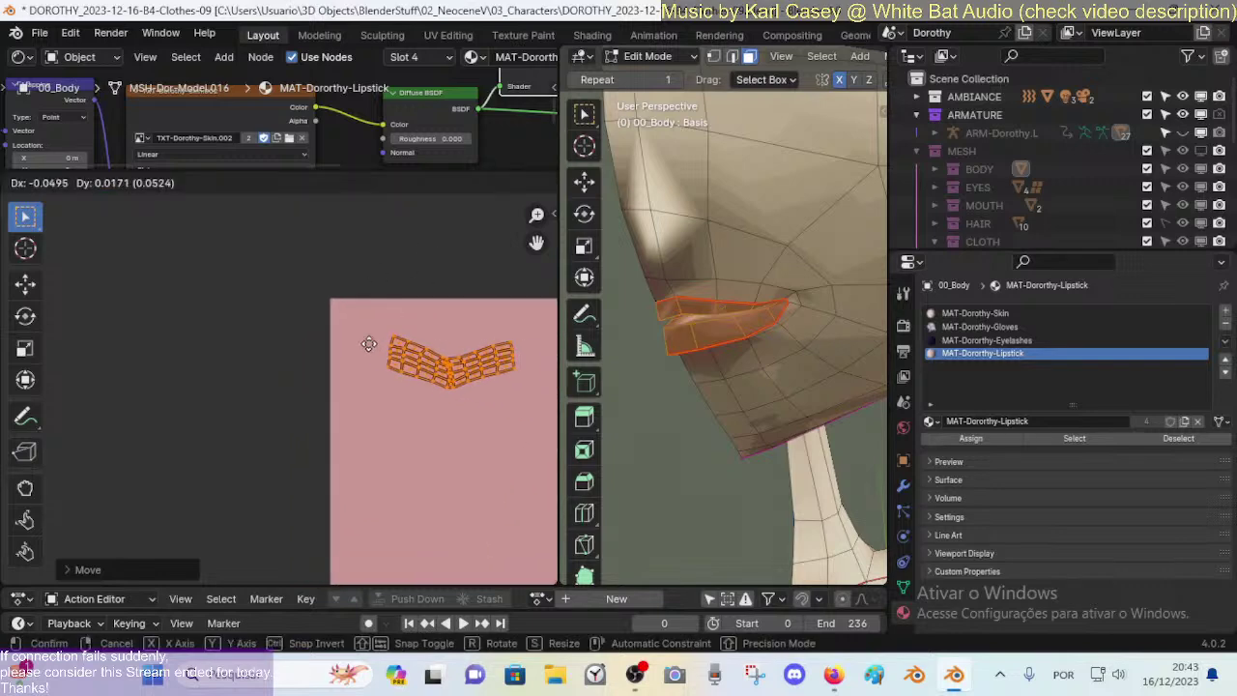
{"action": "left_click", "coordinate": [346, 330]}
Step: Widen the UV Editor by narrowing the outliner and properties areas, and enlarge the node editor to show the lipstick material's full node tree
{"action": "scroll", "coordinate": [346, 335], "scroll_direction": "up", "scroll_amount": 3}
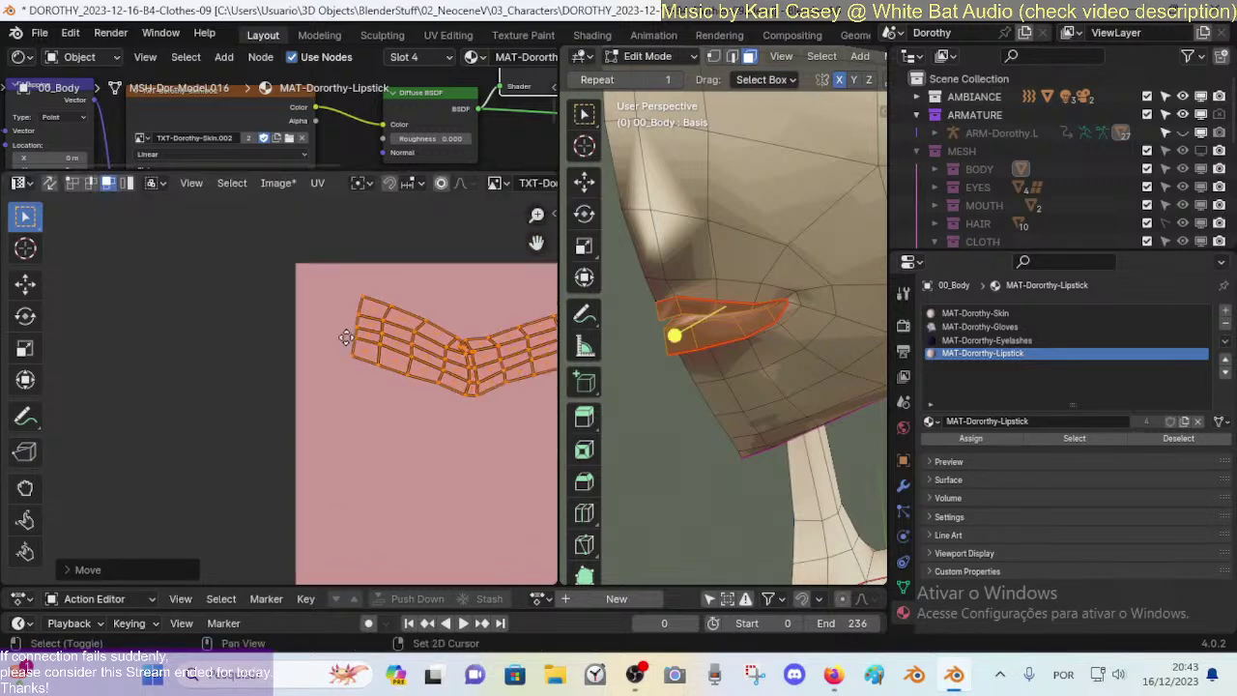
{"action": "scroll", "coordinate": [454, 307], "scroll_direction": "up", "scroll_amount": 2}
{"action": "left_click_drag", "start_coordinate": [556, 301], "coordinate": [599, 300]}
{"action": "left_click_drag", "start_coordinate": [889, 298], "coordinate": [1075, 291]}
{"action": "left_click_drag", "start_coordinate": [599, 314], "coordinate": [676, 314]}
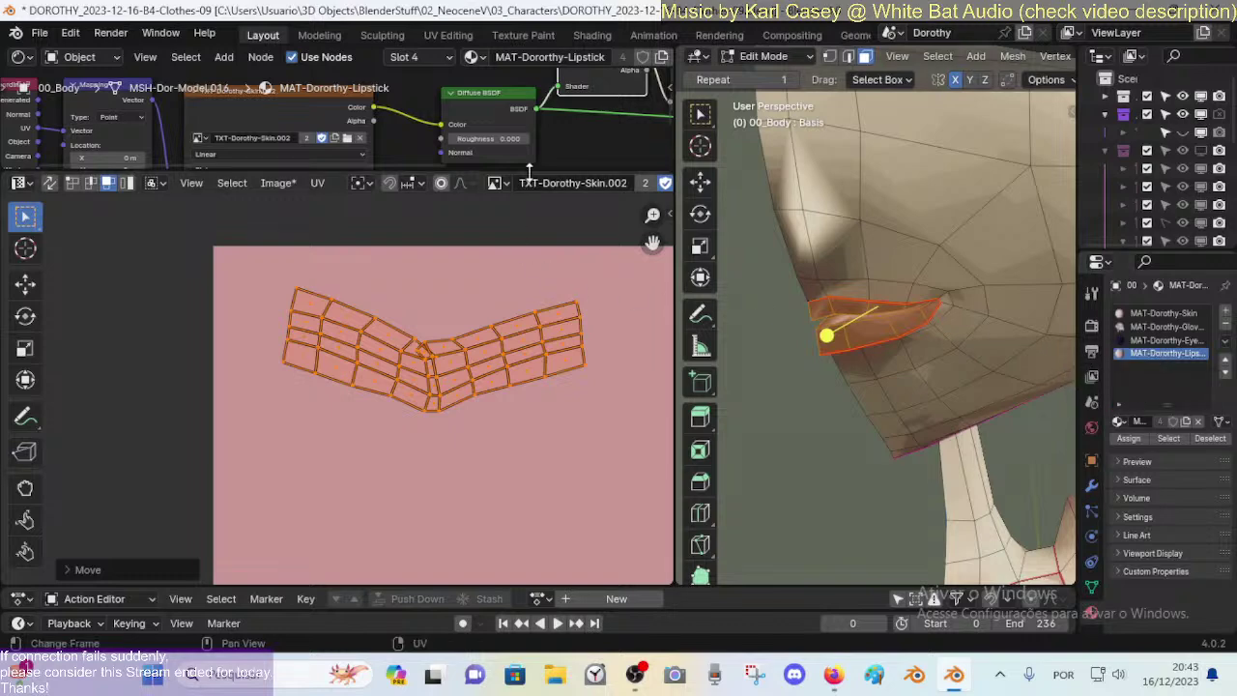
{"action": "left_click_drag", "start_coordinate": [534, 172], "coordinate": [514, 324]}
{"action": "scroll", "coordinate": [463, 280], "scroll_direction": "down", "scroll_amount": 5}
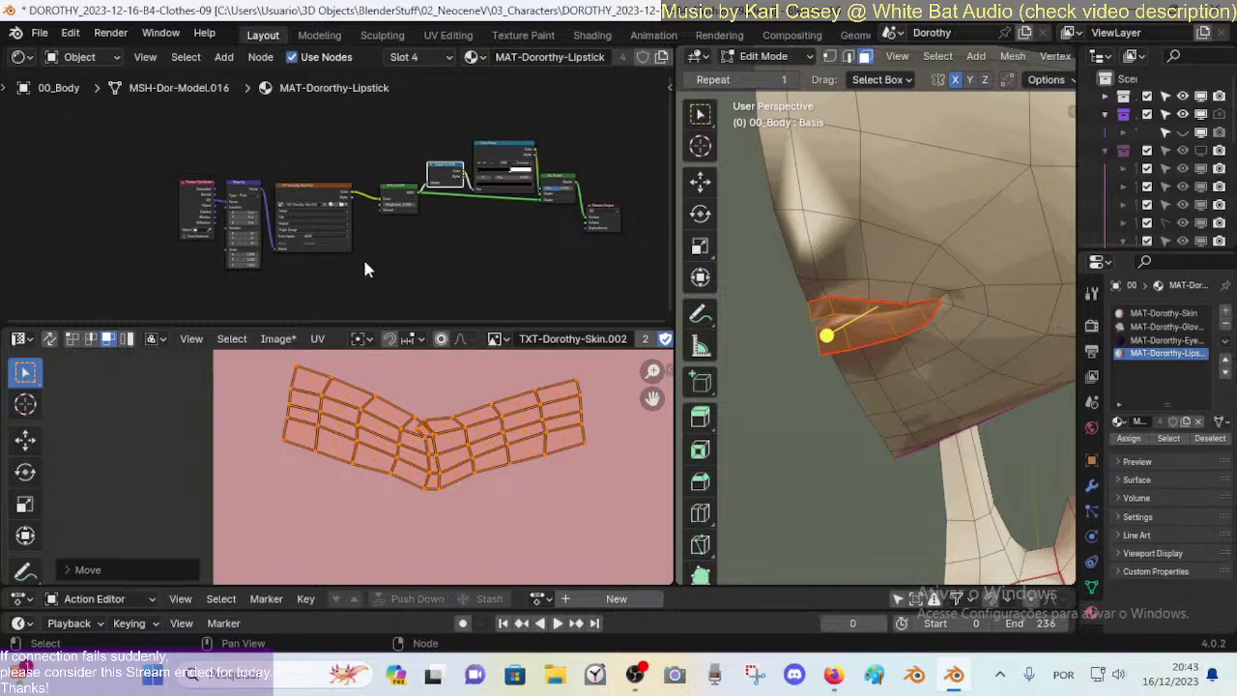
{"action": "scroll", "coordinate": [386, 377], "scroll_direction": "up", "scroll_amount": 3}
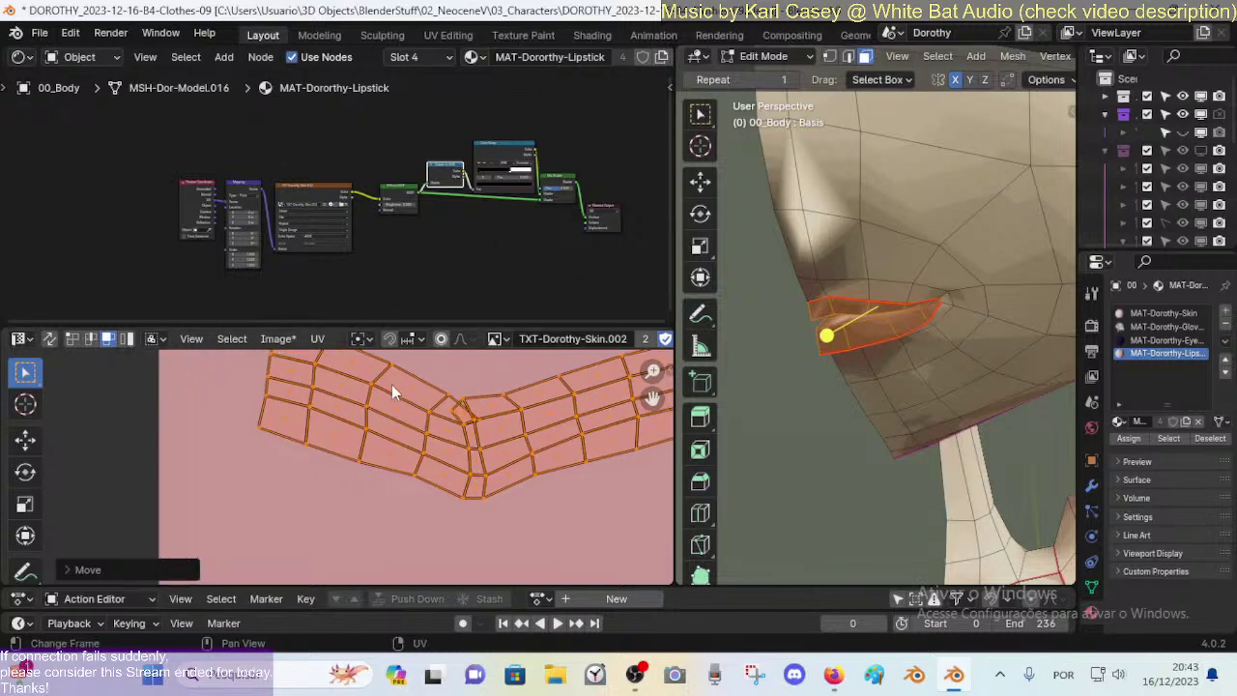
{"action": "scroll", "coordinate": [391, 383], "scroll_direction": "up", "scroll_amount": 3}
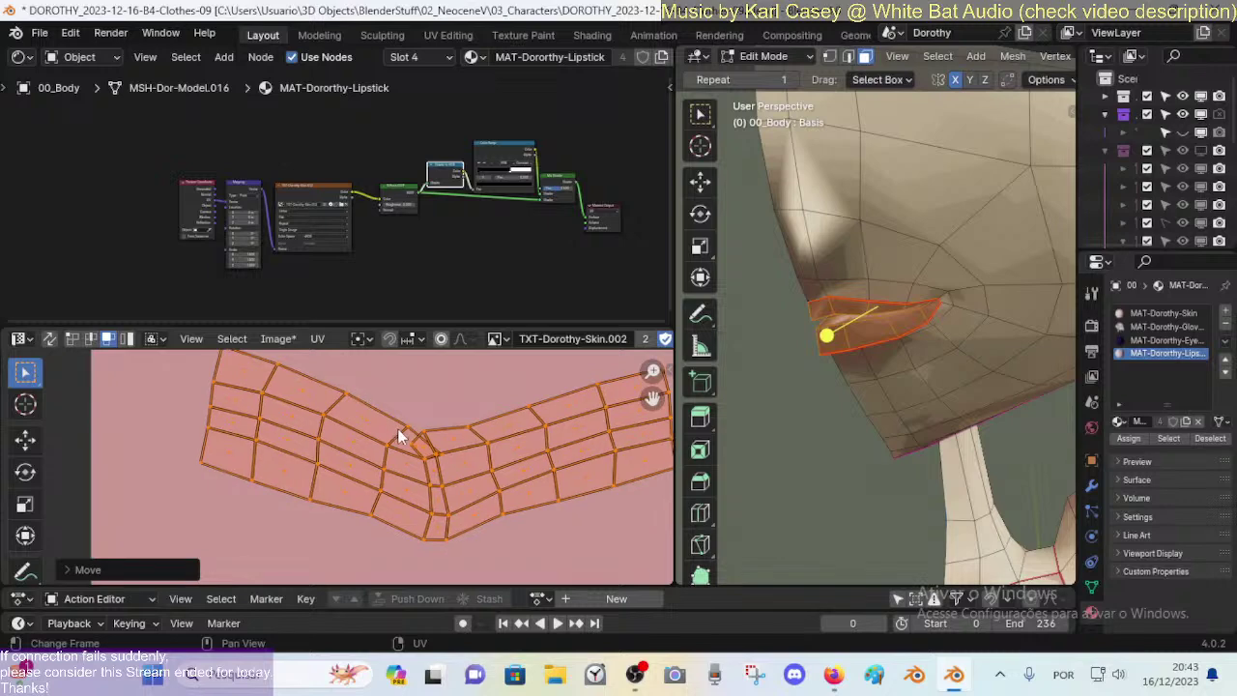
Step: Move the small face at the lip UV island's centre notch sideways, away from the overlapping half of the island
{"action": "scroll", "coordinate": [431, 452], "scroll_direction": "up", "scroll_amount": 4}
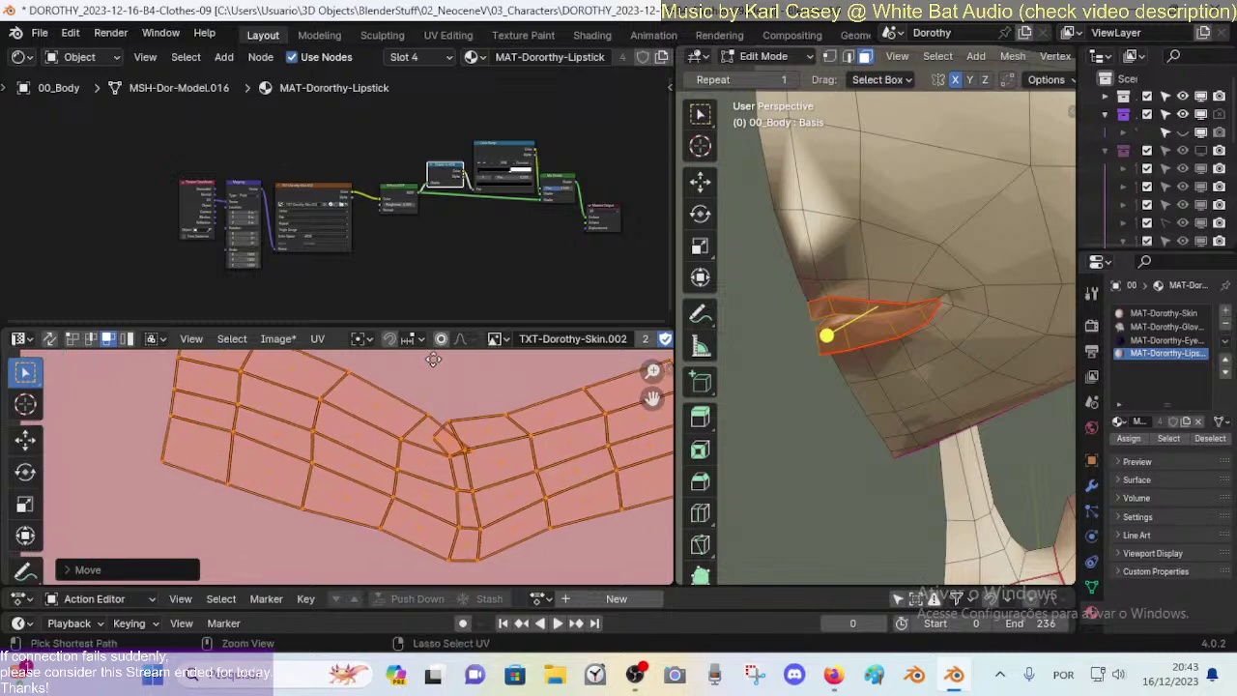
{"action": "left_click", "coordinate": [473, 416]}
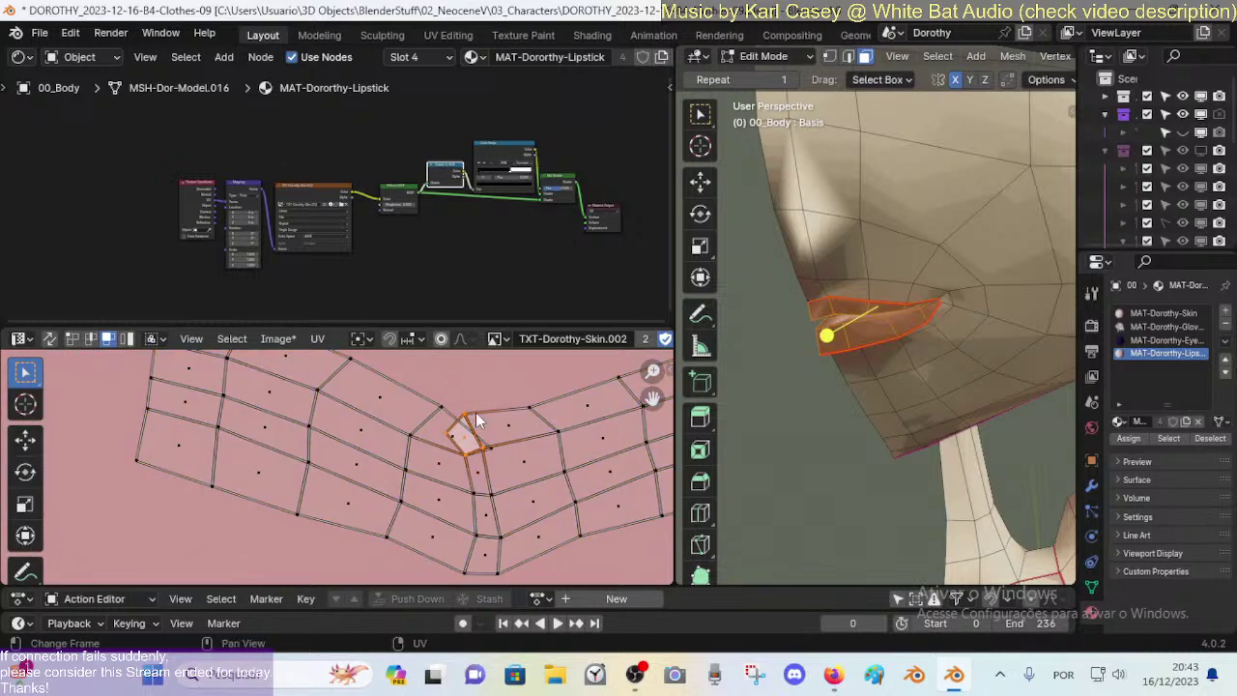
{"action": "key", "text": "g"}
{"action": "left_click", "coordinate": [509, 417]}
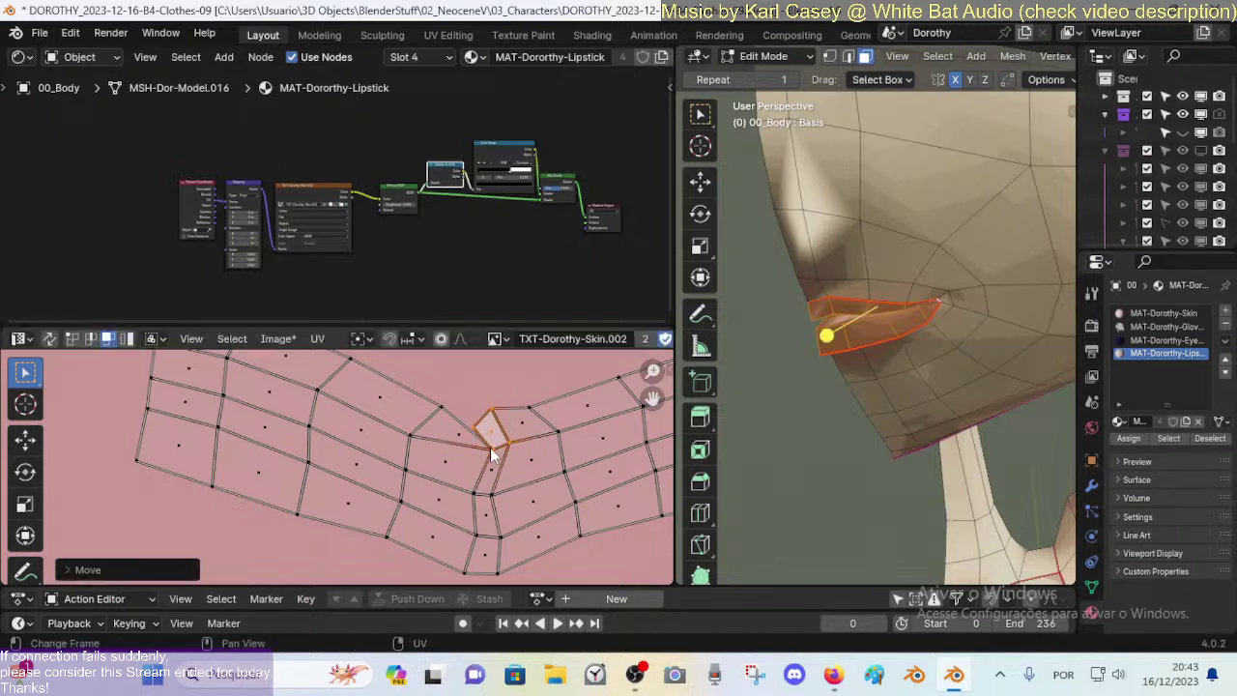
{"action": "key", "text": "g"}
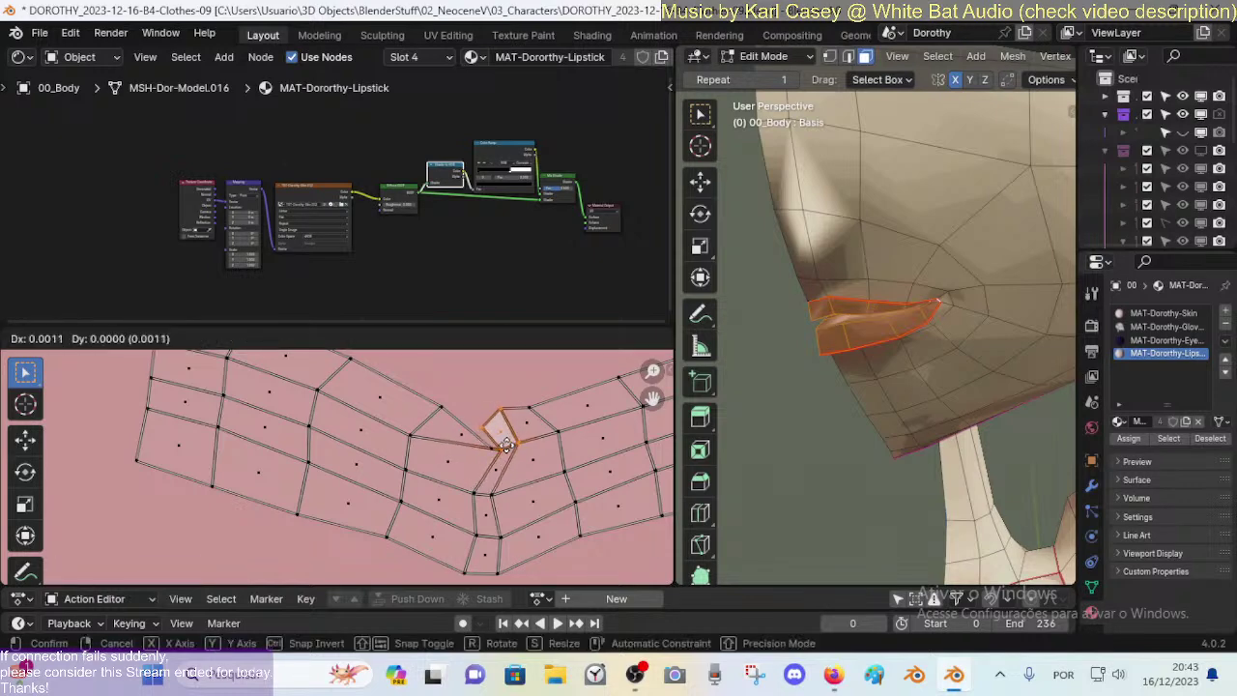
{"action": "left_click", "coordinate": [489, 444]}
{"action": "key", "text": "g"}
{"action": "left_click", "coordinate": [490, 442]}
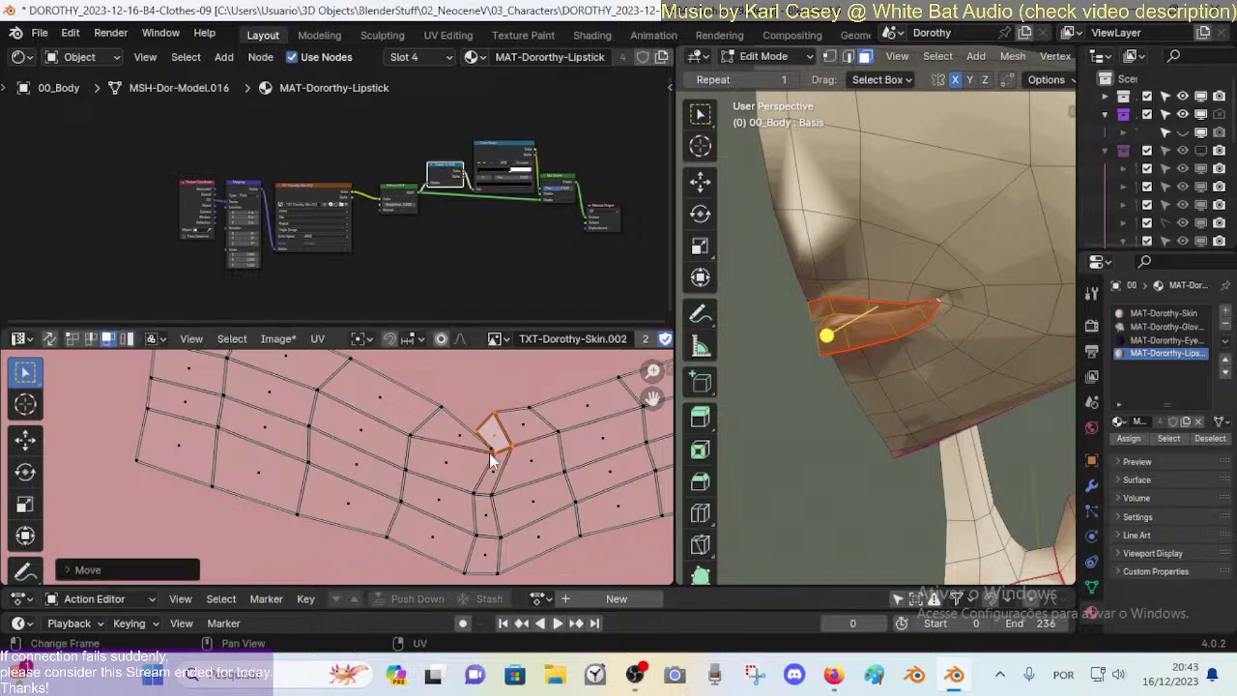
{"action": "key", "text": "g"}
{"action": "left_click", "coordinate": [493, 449]}
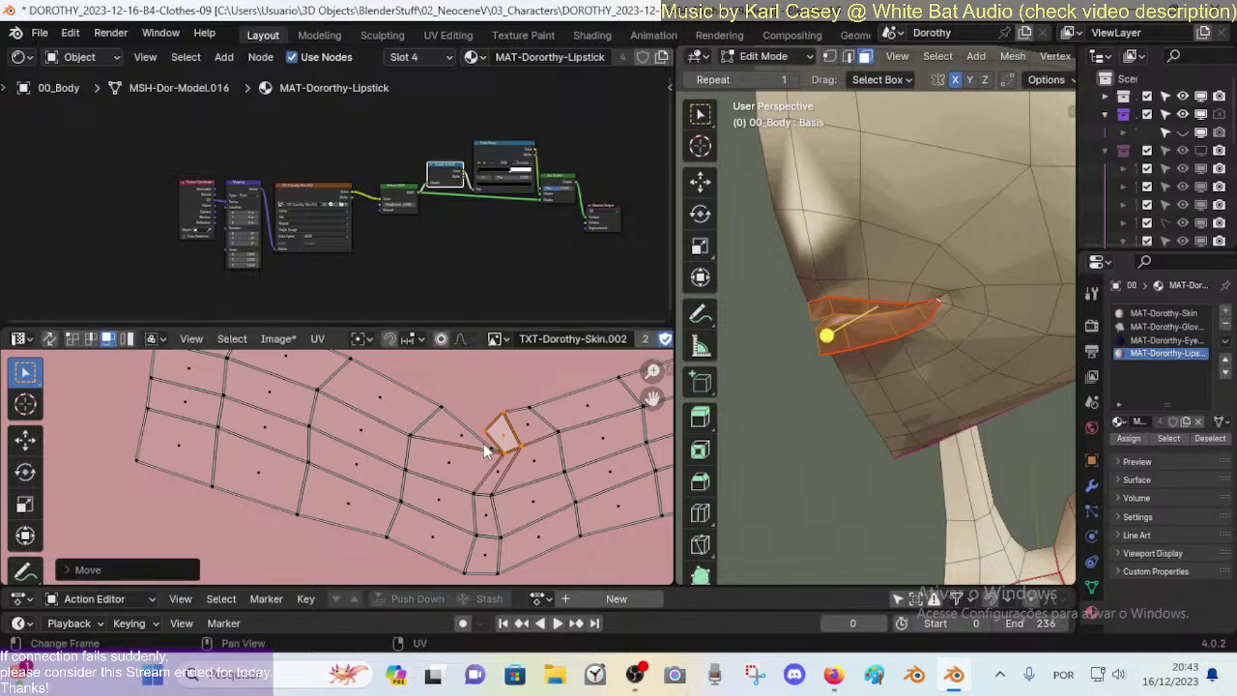
Step: Move the upper-row UV face just left of the notch up and sideways to open up the cramped geometry there
{"action": "left_click", "coordinate": [473, 440]}
{"action": "key", "text": "g"}
{"action": "left_click", "coordinate": [469, 425]}
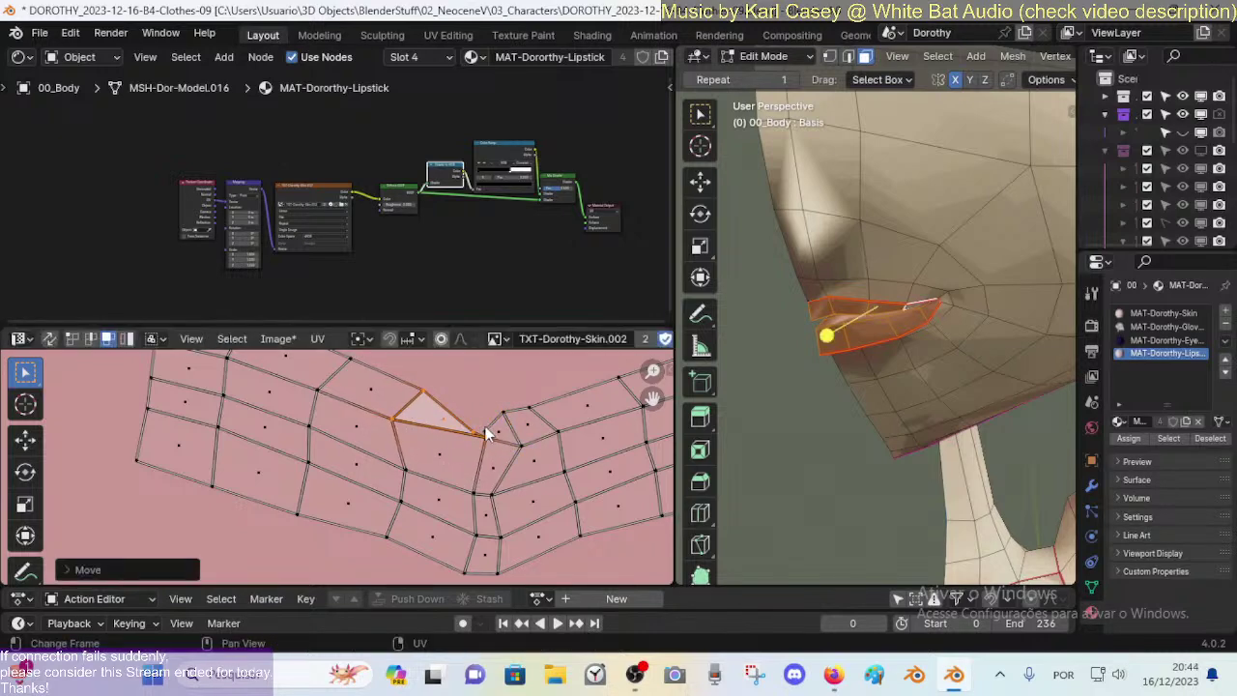
{"action": "left_click", "coordinate": [475, 430]}
{"action": "left_click", "coordinate": [478, 428]}
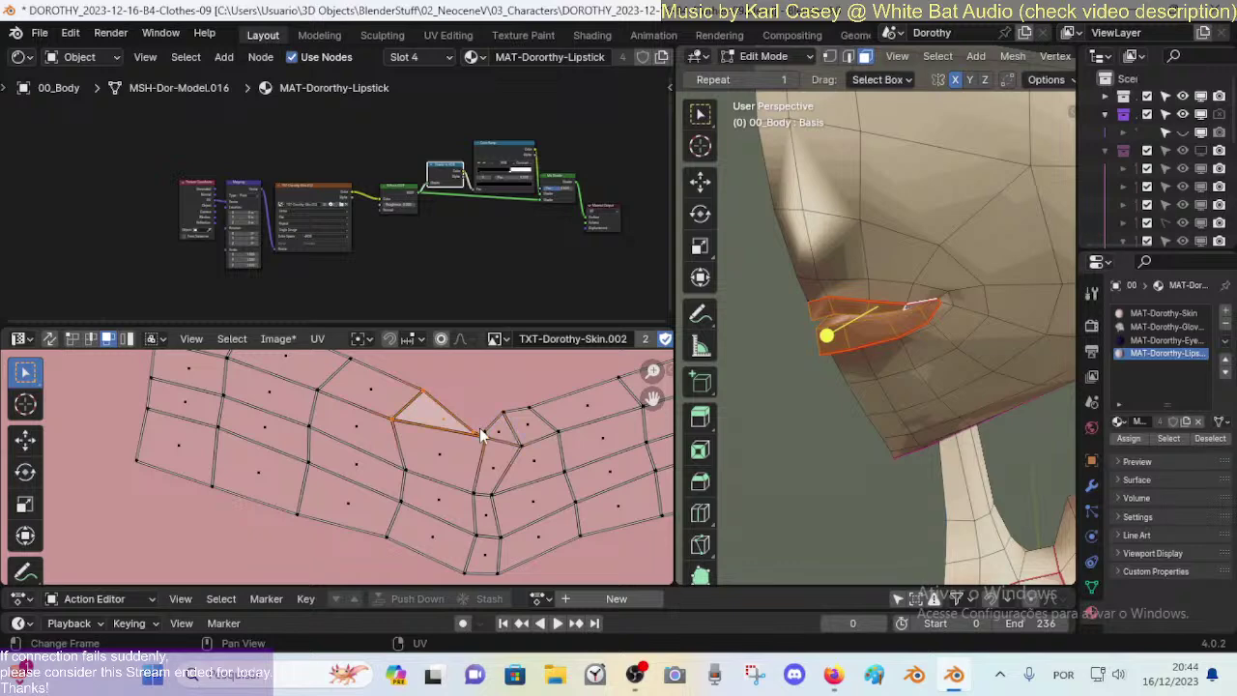
{"action": "key", "text": "g"}
{"action": "left_click", "coordinate": [488, 428]}
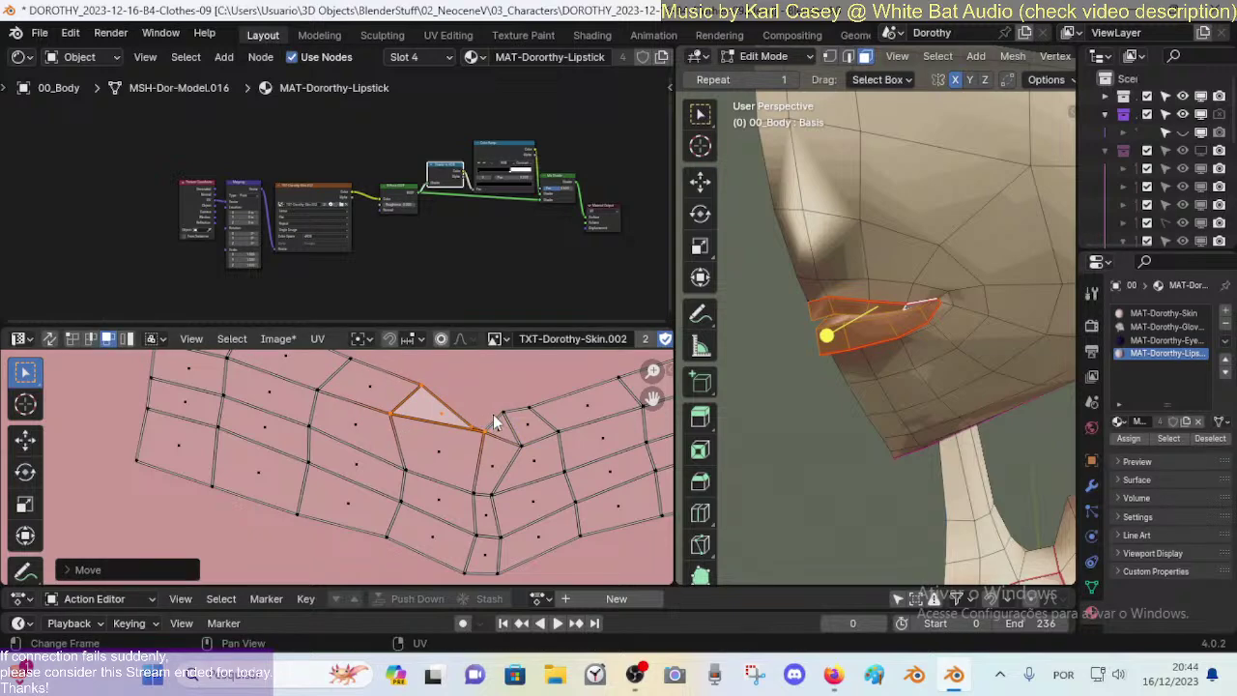
Step: Shift the small notch face back toward the fold of the lip UV island and fine-tune its position
{"action": "key", "text": "s"}
{"action": "left_click", "coordinate": [493, 428]}
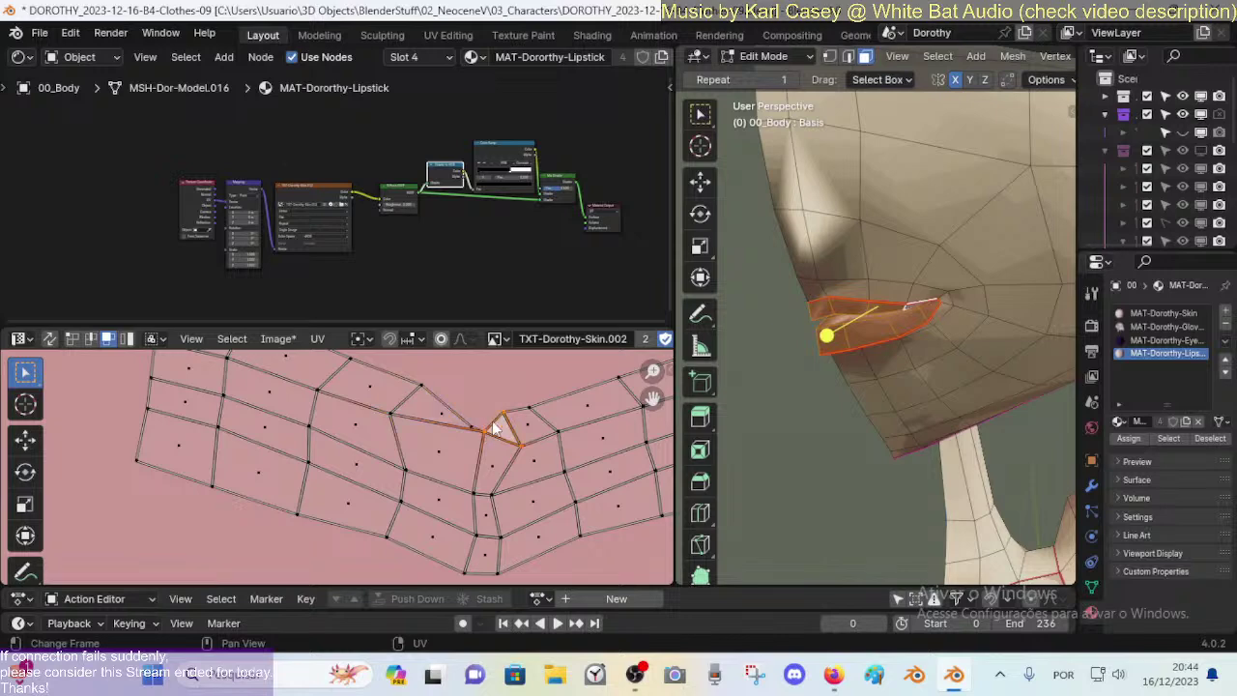
{"action": "key", "text": "g"}
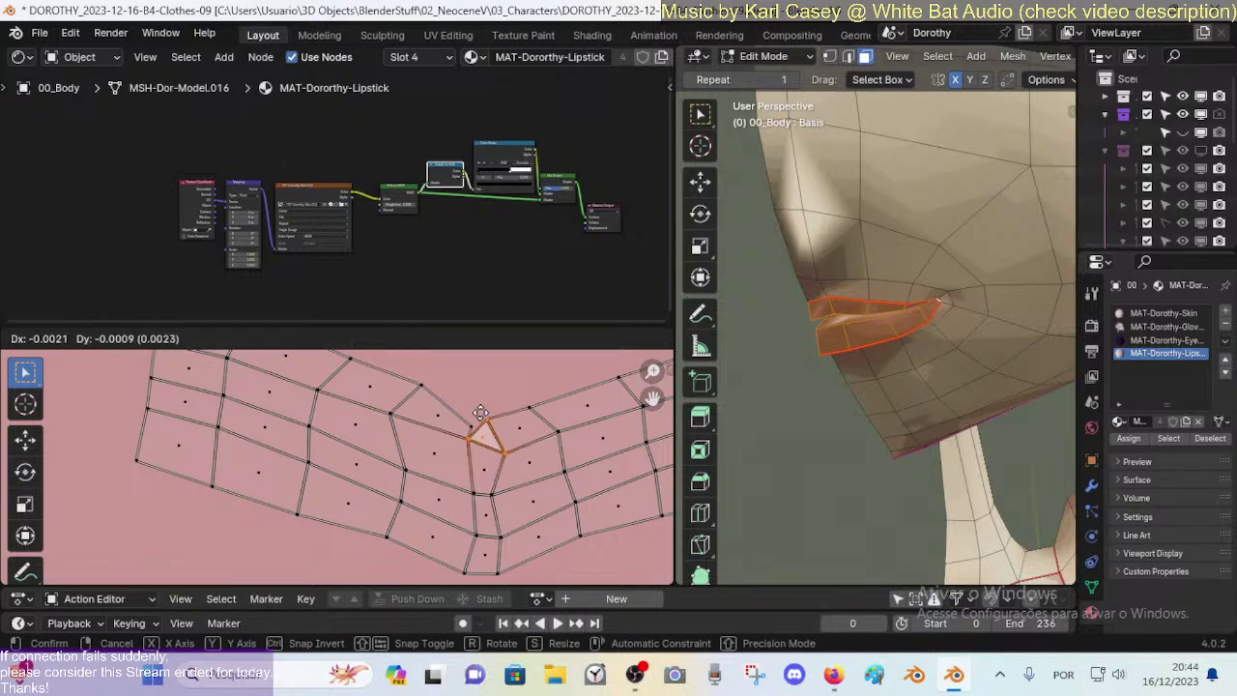
{"action": "left_click", "coordinate": [483, 422]}
{"action": "key", "text": "g"}
{"action": "left_click", "coordinate": [477, 429]}
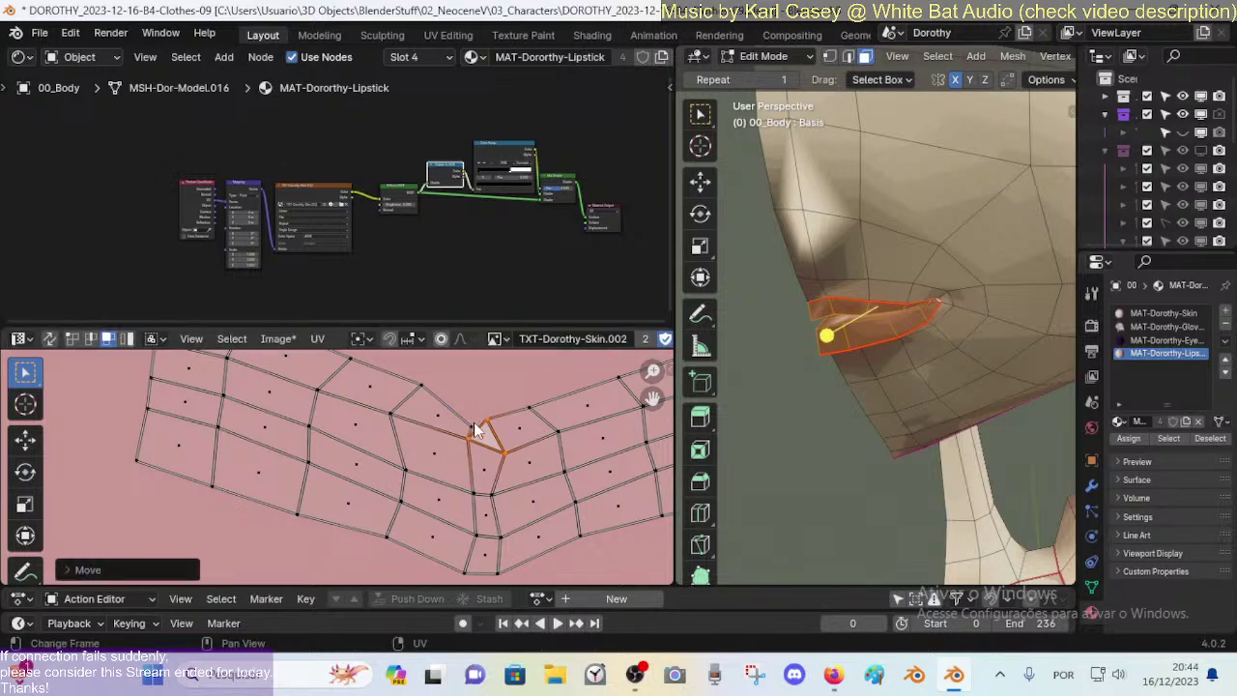
{"action": "key", "text": "g"}
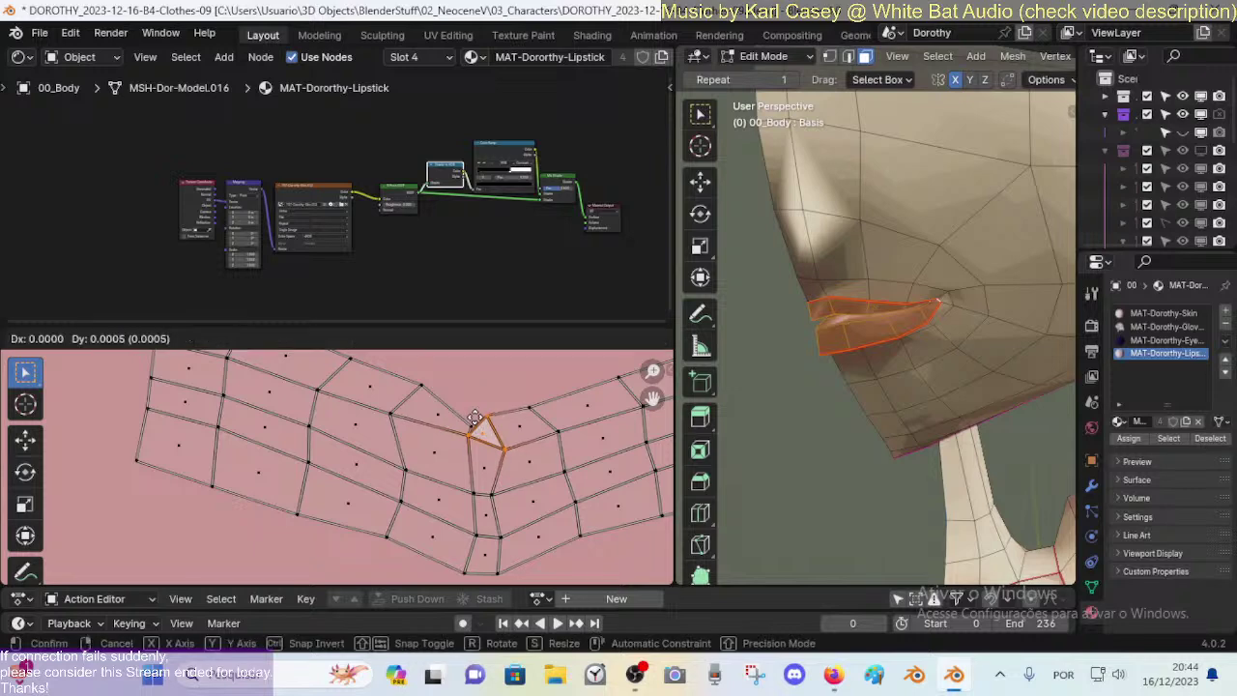
{"action": "left_click", "coordinate": [477, 428]}
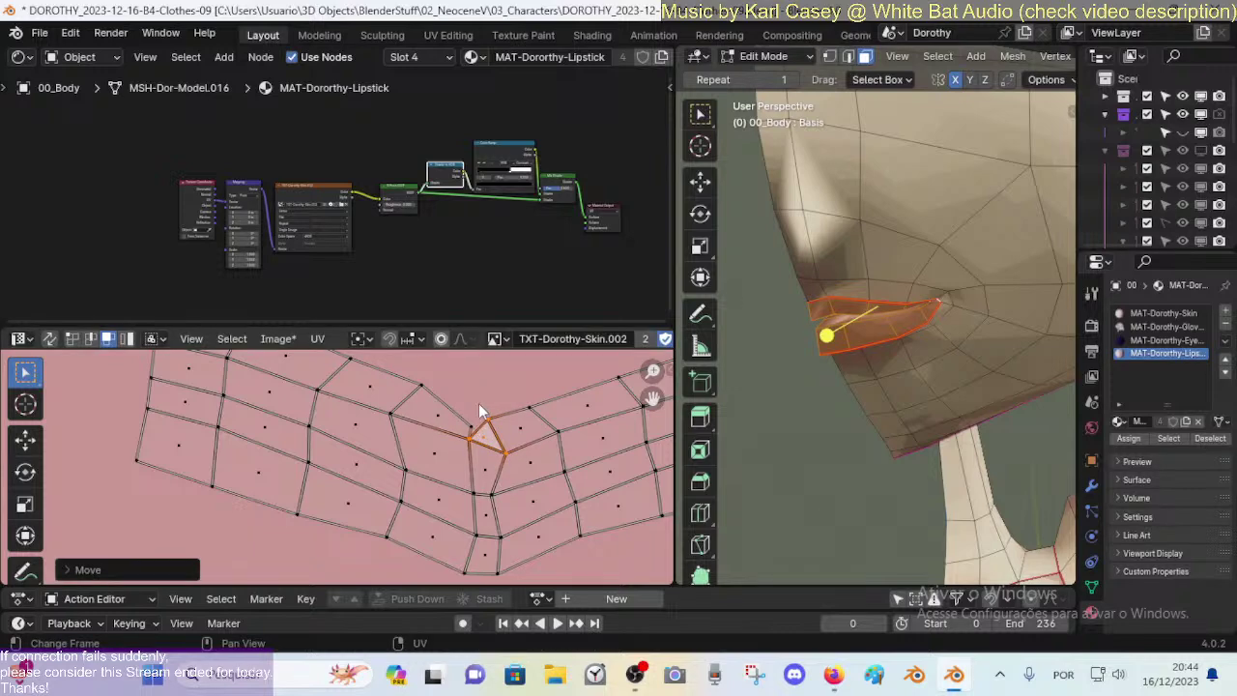
Step: Deselect the UV faces, show the UV Editor's sidebar, and enlarge the UV Editor by shrinking the node editor
{"action": "mouse_move", "coordinate": [478, 404]}
{"action": "middle_mouse_down"}
{"action": "mouse_move", "coordinate": [497, 407]}
{"action": "mouse_move", "coordinate": [469, 413]}
{"action": "middle_mouse_up"}
{"action": "middle_click_drag", "start_coordinate": [491, 362], "coordinate": [463, 425], "text": "ctrl"}
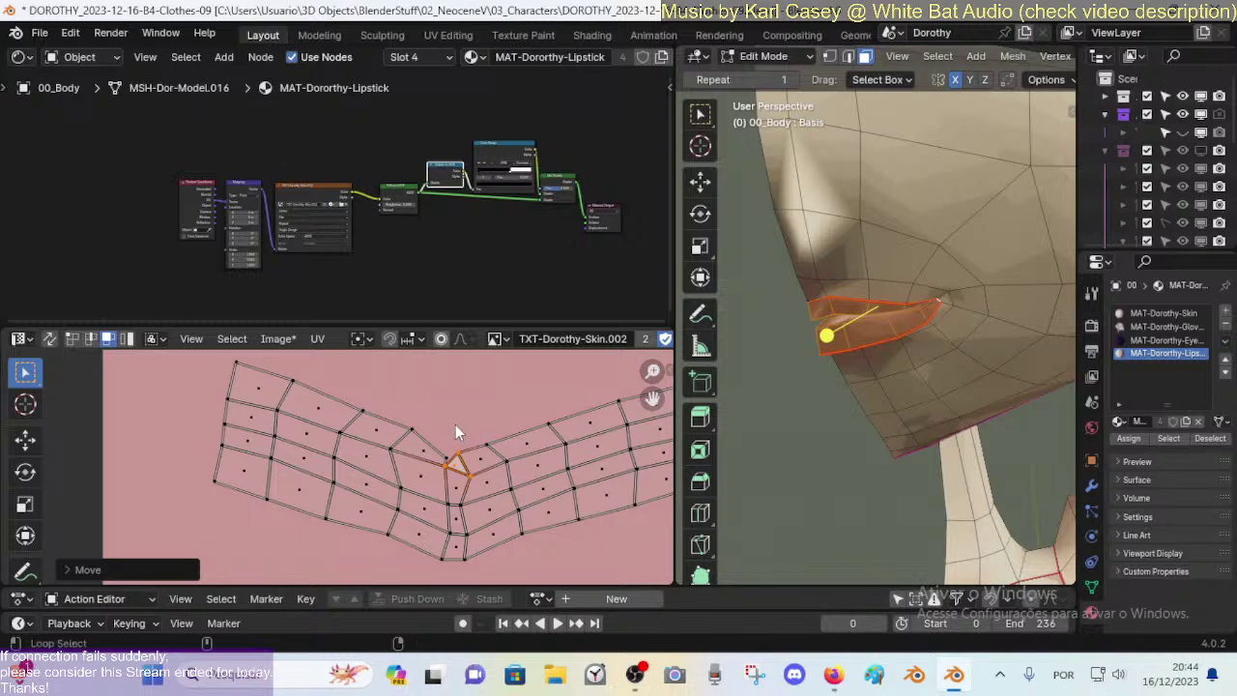
{"action": "left_click", "coordinate": [455, 424]}
{"action": "key", "text": "n"}
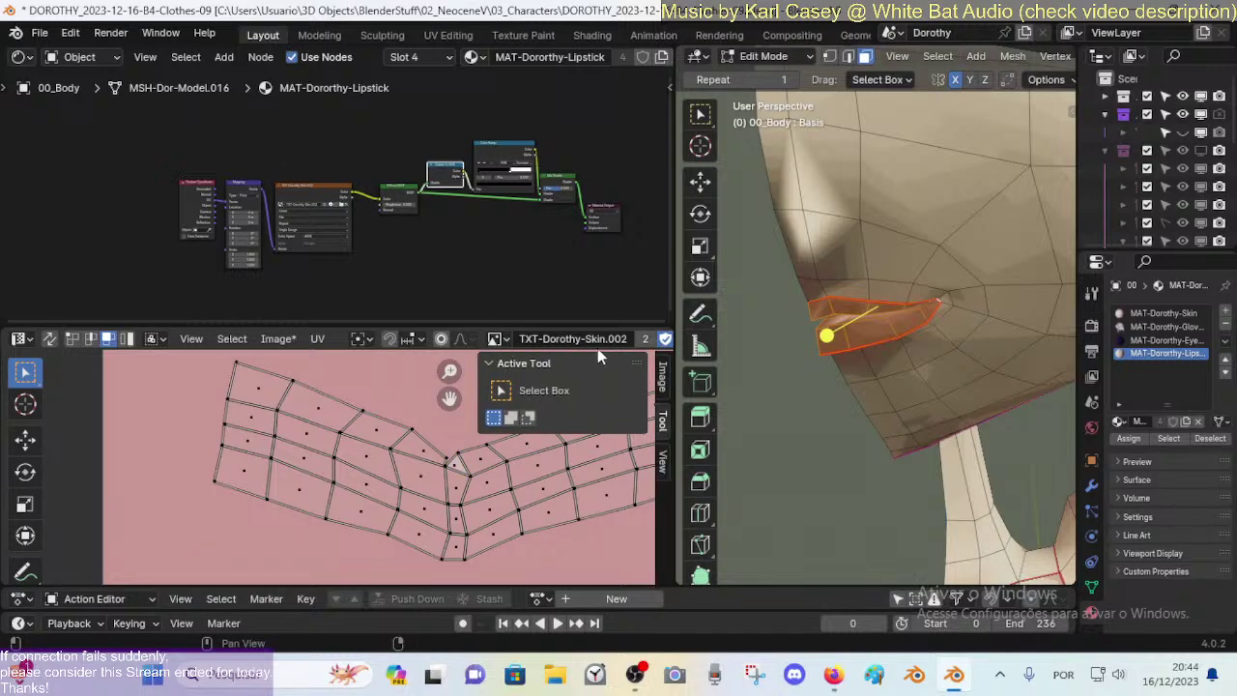
{"action": "left_click_drag", "start_coordinate": [591, 327], "coordinate": [593, 262]}
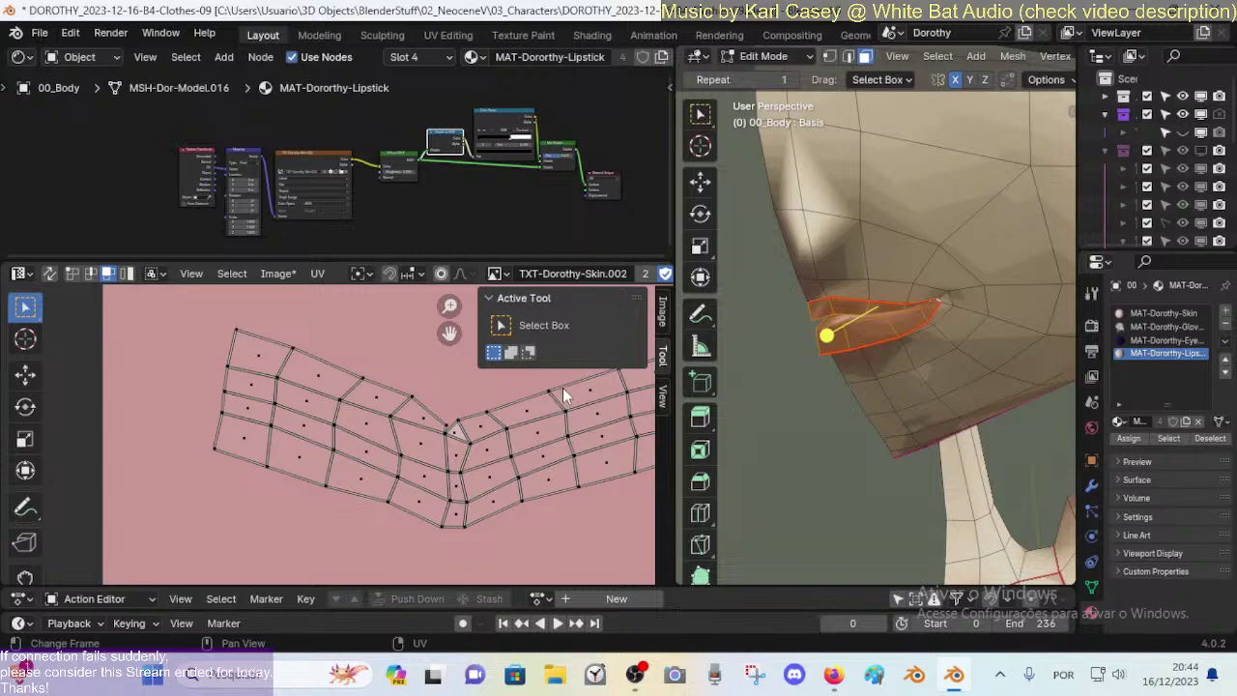
{"action": "scroll", "coordinate": [570, 405], "scroll_direction": "down", "scroll_amount": 4}
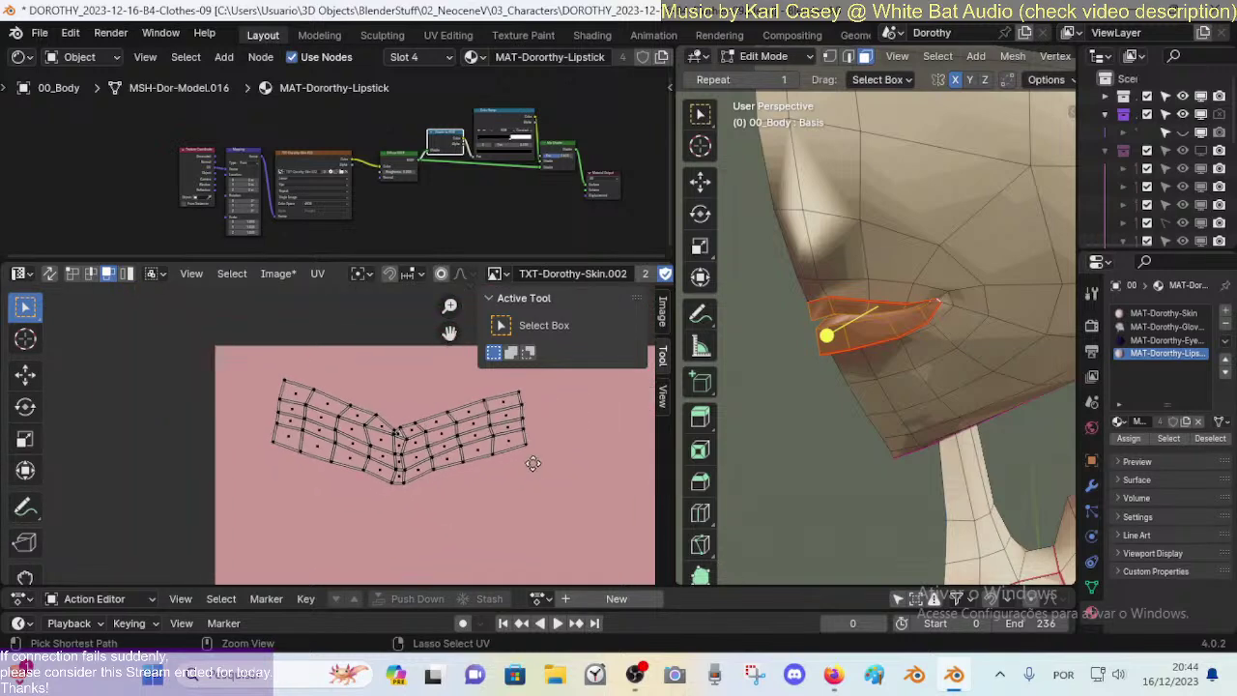
Step: Make the MAT-Dorothy-Skin material slot active and examine its TXT-Dorothy-Skin.002 texture and shader nodes
{"action": "left_click", "coordinate": [1135, 314]}
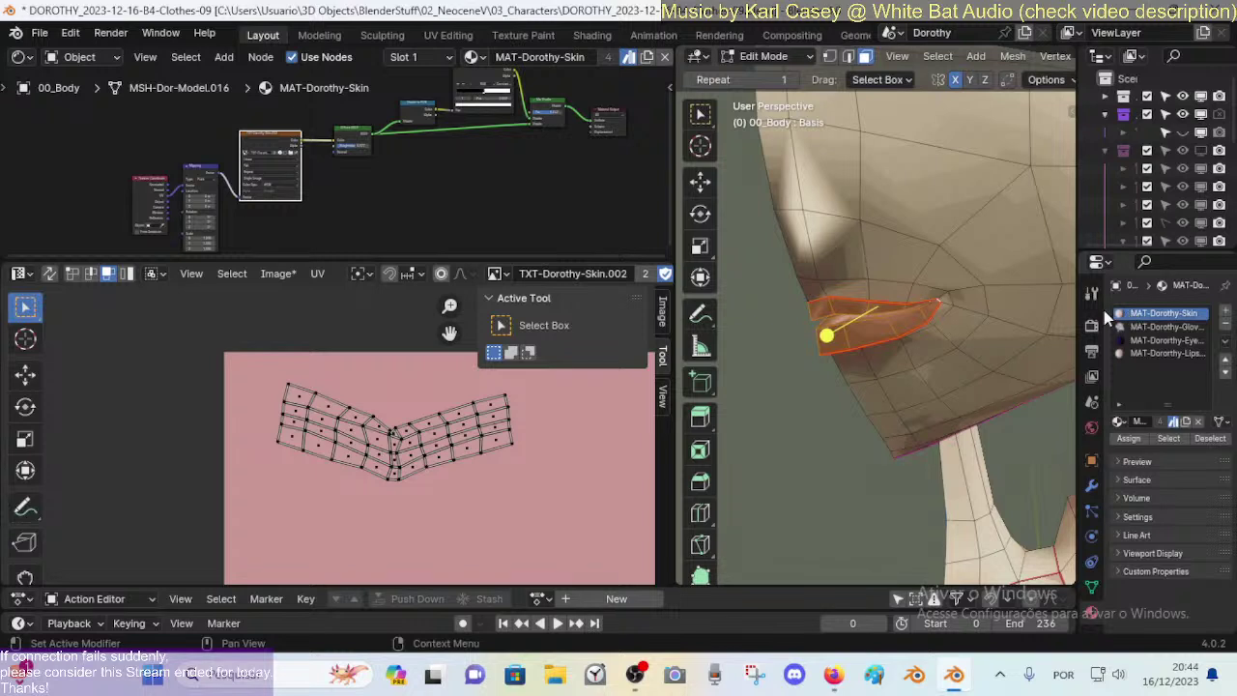
{"action": "scroll", "coordinate": [471, 166], "scroll_direction": "up", "scroll_amount": 3}
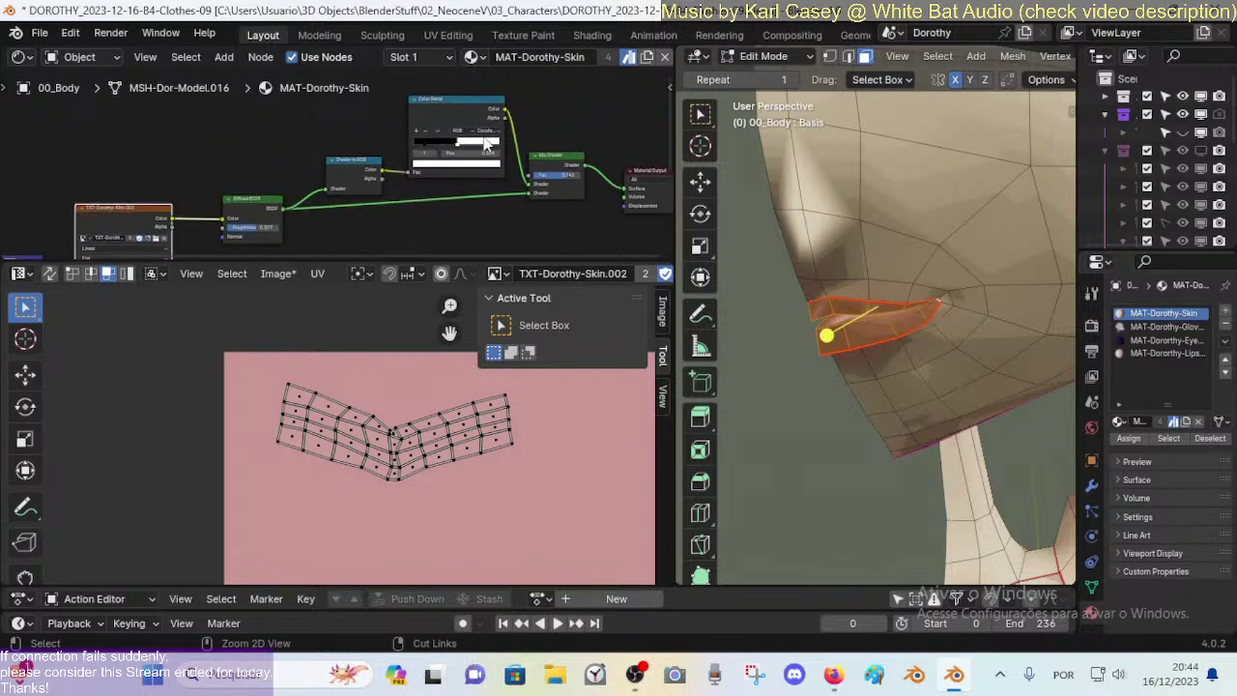
{"action": "scroll", "coordinate": [486, 145], "scroll_direction": "up", "scroll_amount": 4}
{"action": "middle_click_drag", "start_coordinate": [454, 170], "coordinate": [404, 175]}
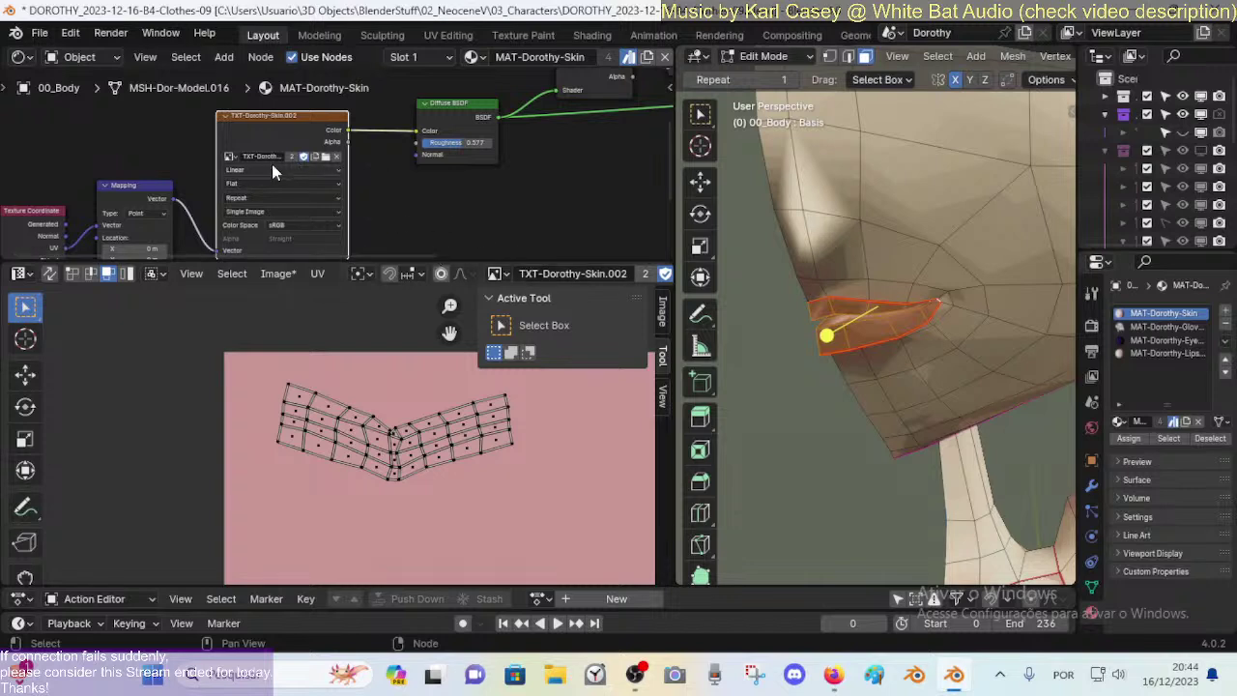
{"action": "middle_click_drag", "start_coordinate": [490, 172], "coordinate": [422, 206]}
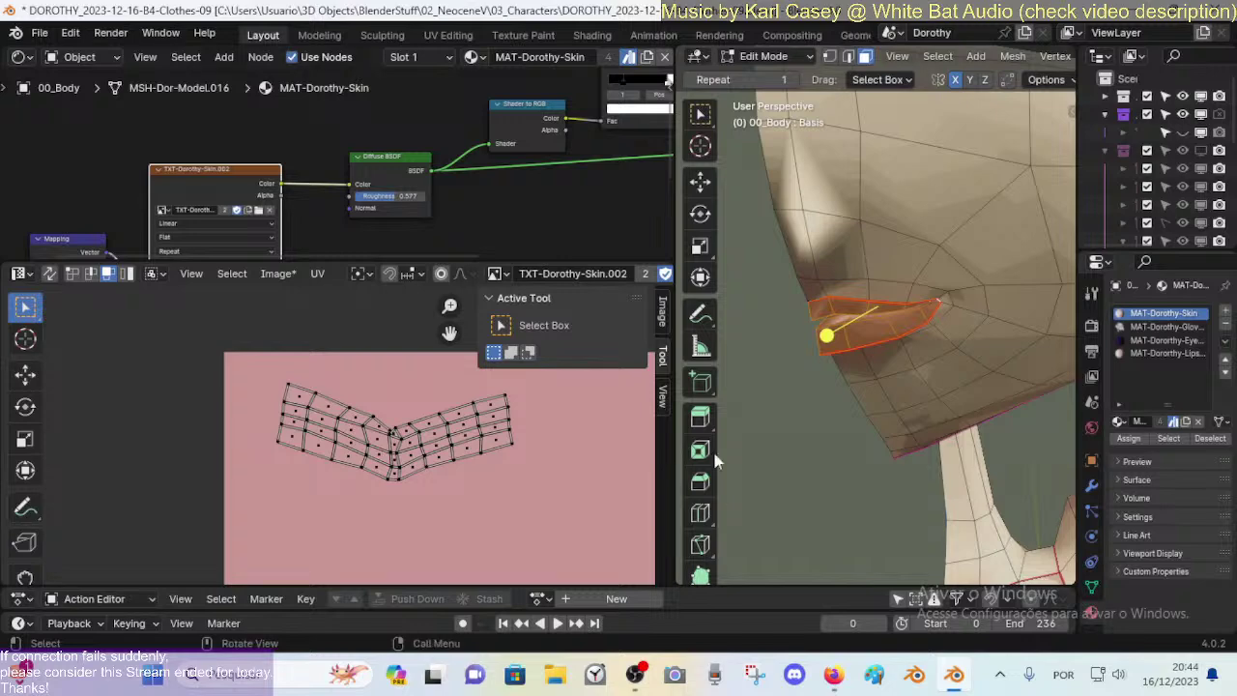
Step: Switch to Firefox and close the clothing-texturing tutorial video, keeping the YouTube Studio livestream page open
{"action": "left_click", "coordinate": [831, 674]}
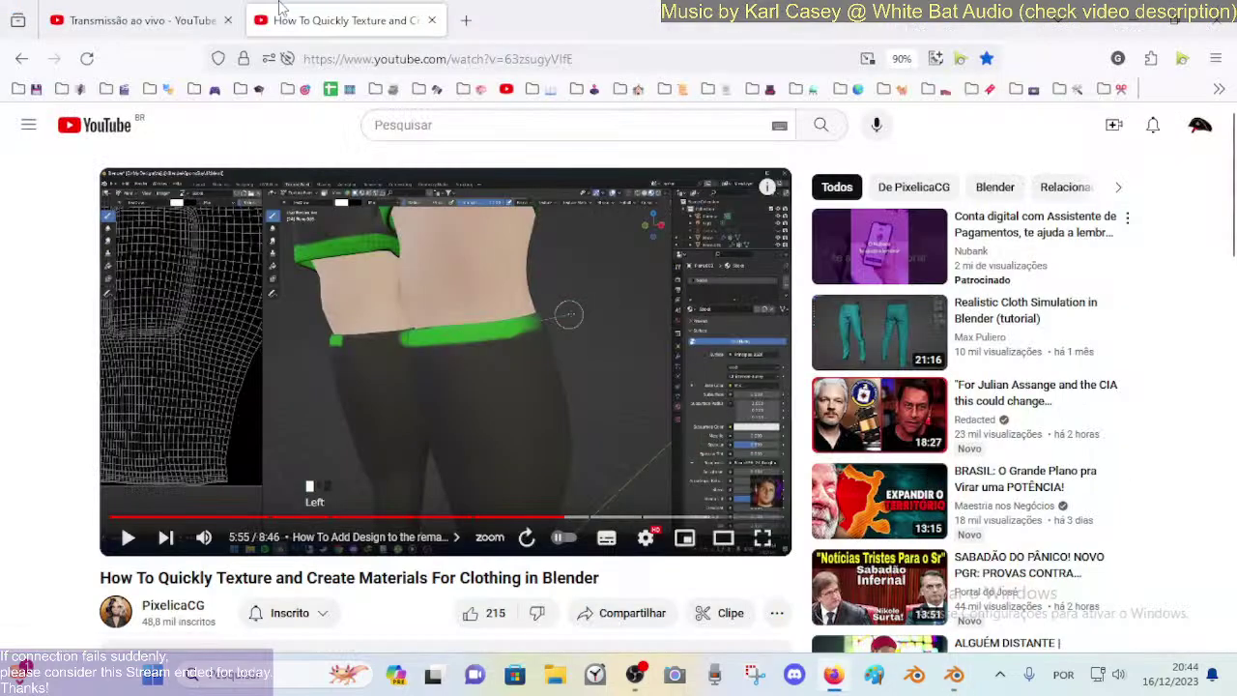
{"action": "left_click", "coordinate": [170, 9]}
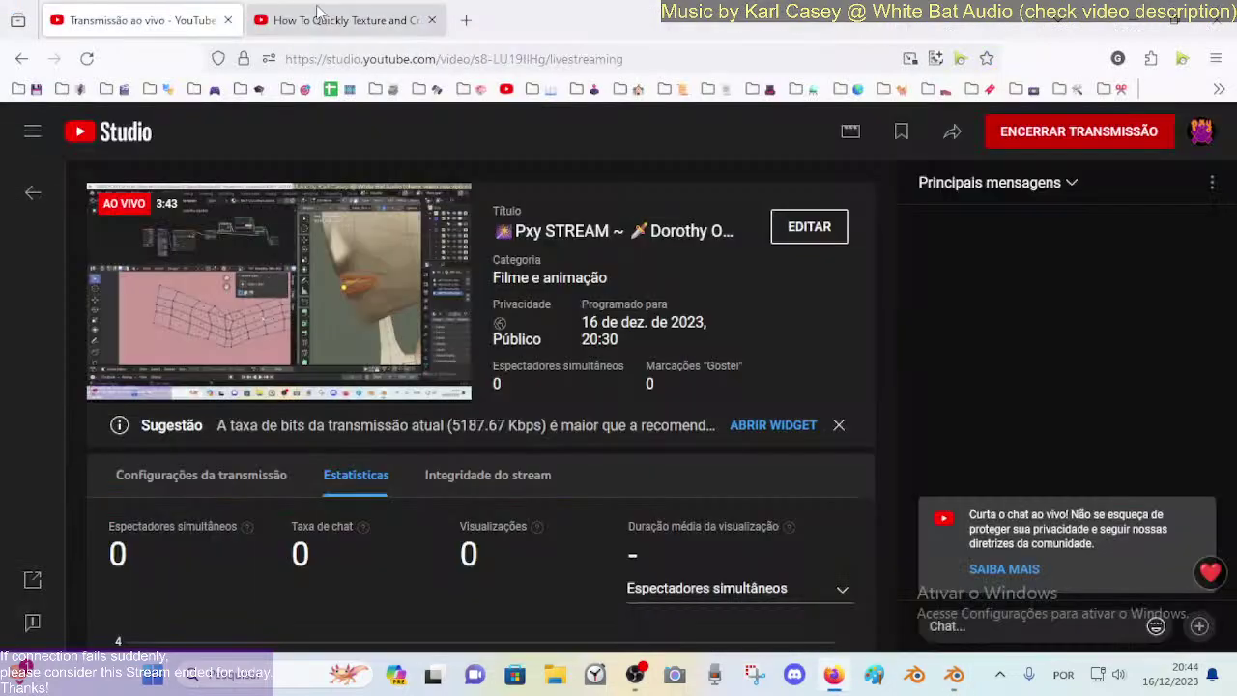
{"action": "left_click", "coordinate": [431, 20]}
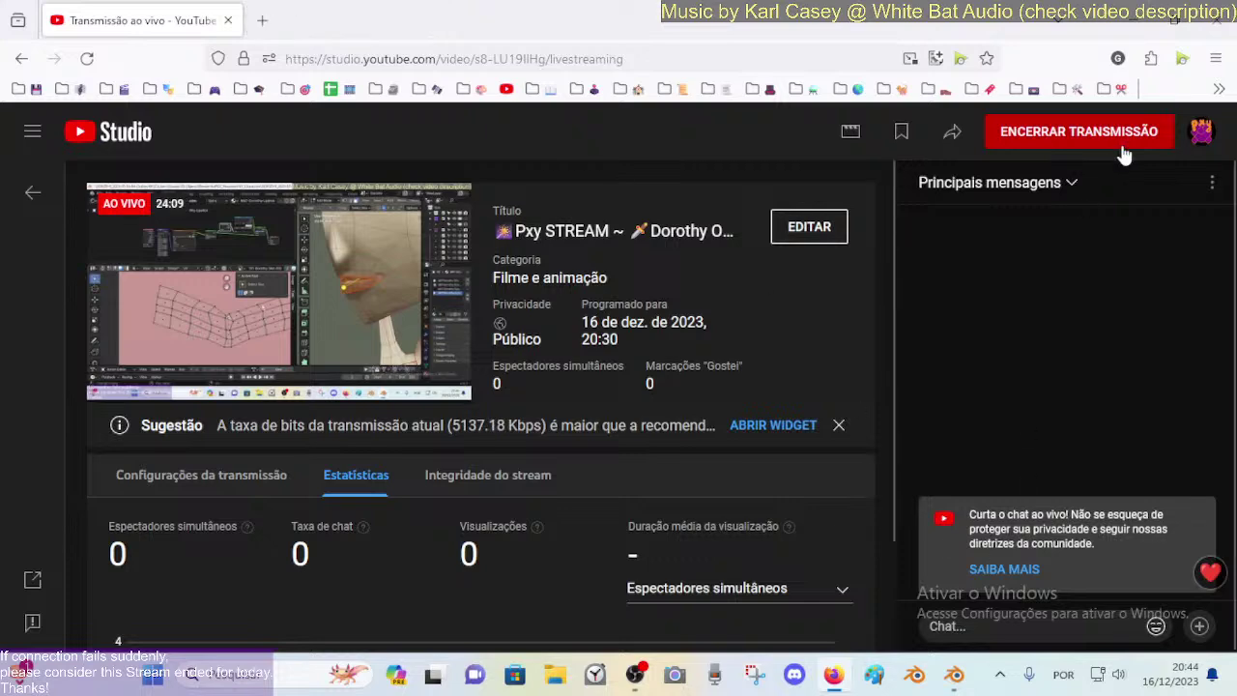
Step: Open the livestream chat in a separate window, shrink it, and park it partly beyond the screen's right-hand edge
{"action": "left_click", "coordinate": [1208, 183]}
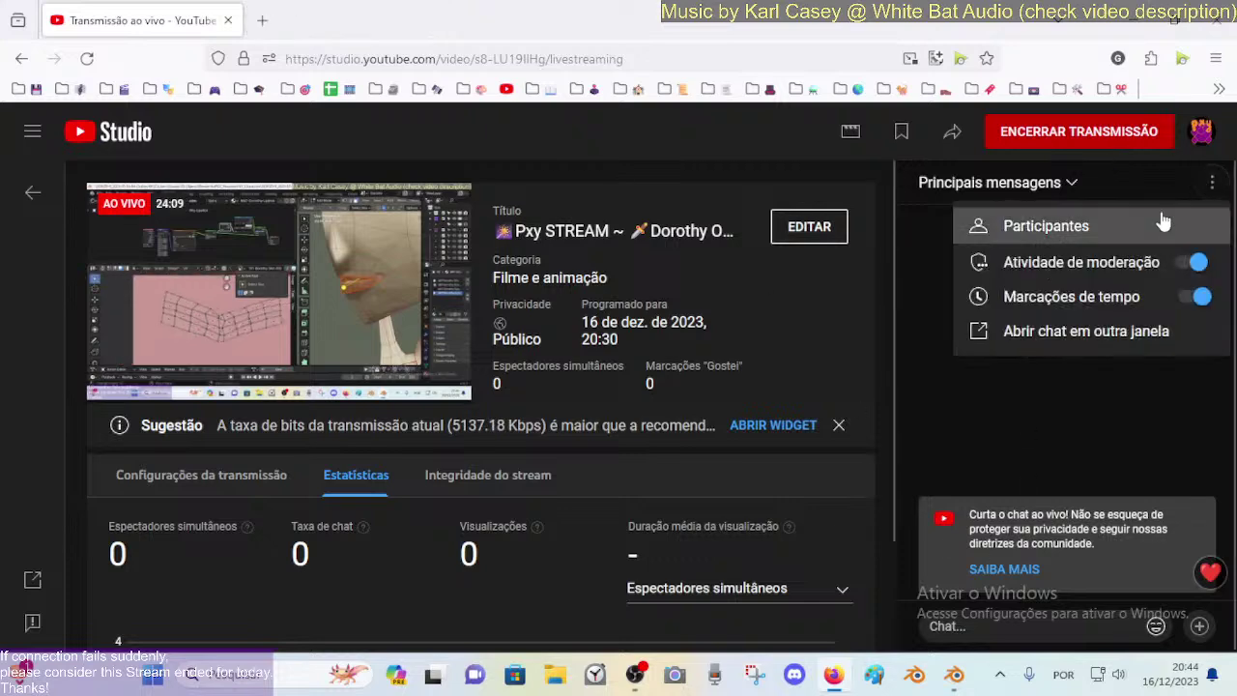
{"action": "left_click", "coordinate": [1089, 329]}
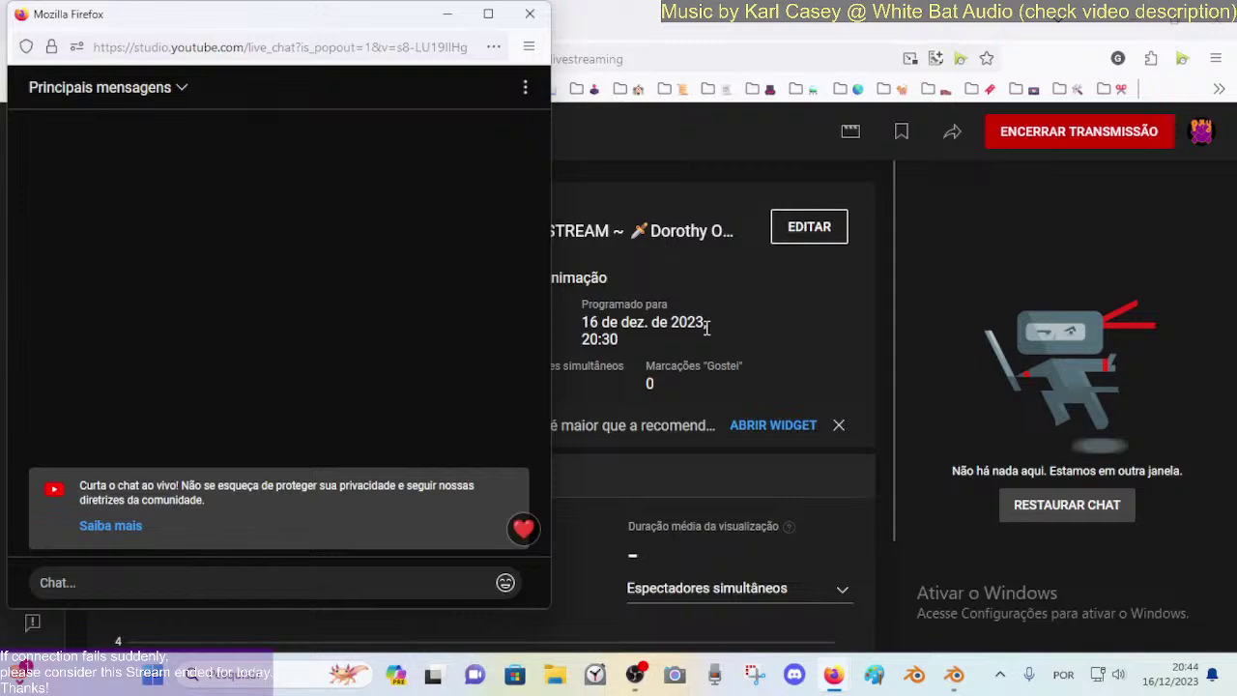
{"action": "left_click_drag", "start_coordinate": [562, 618], "coordinate": [191, 333]}
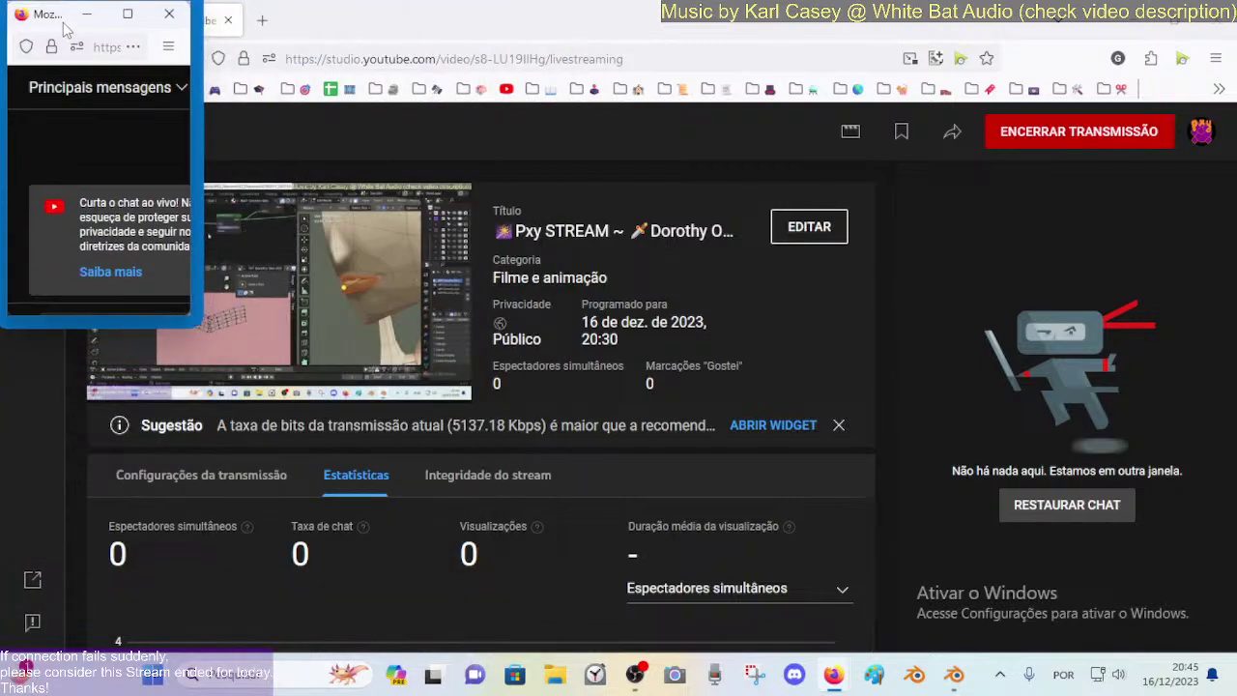
{"action": "left_click_drag", "start_coordinate": [82, 23], "coordinate": [1176, 220]}
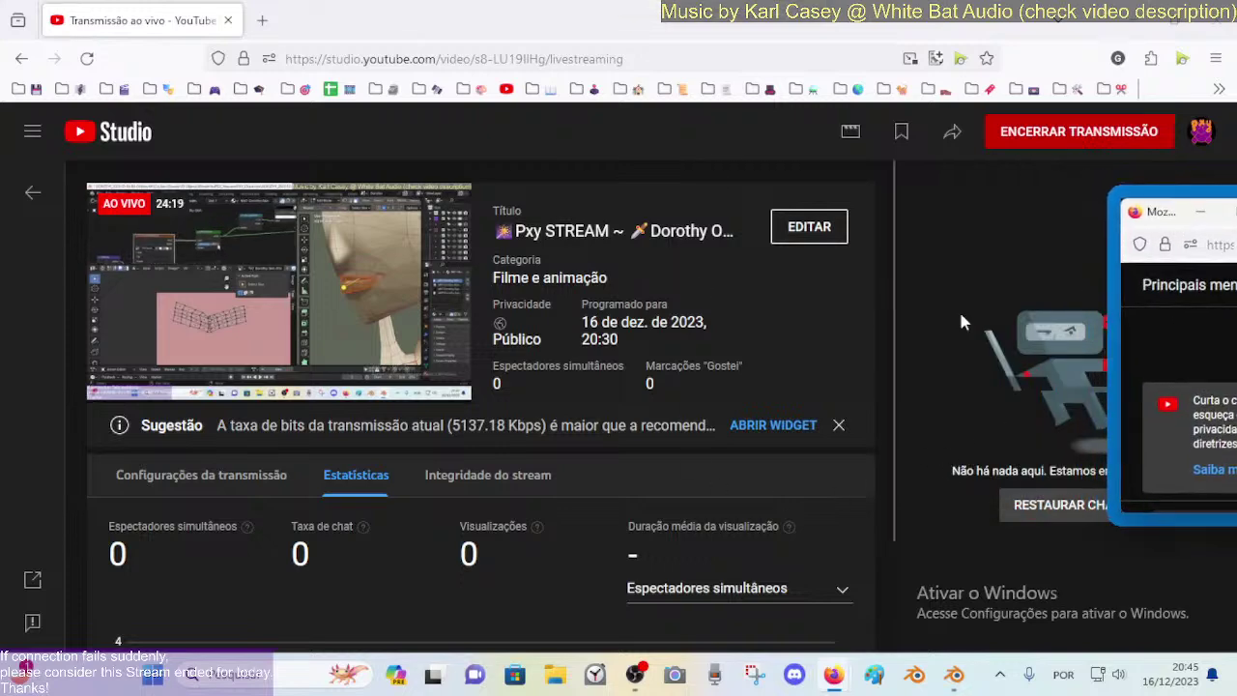
Step: Switch back to Blender, then move the narrow lower face on the lip island's centre fold and rotate it about 12 degrees
{"action": "left_click", "coordinate": [958, 679]}
{"action": "scroll", "coordinate": [379, 421], "scroll_direction": "up", "scroll_amount": 1}
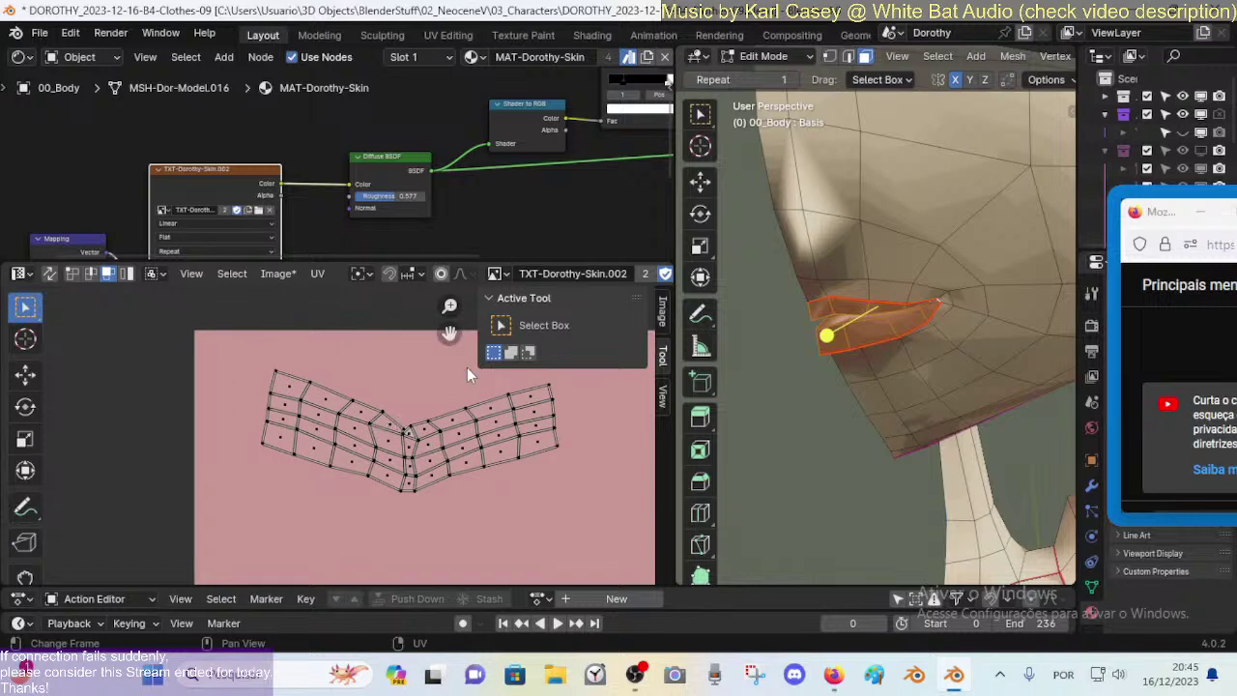
{"action": "scroll", "coordinate": [467, 375], "scroll_direction": "up", "scroll_amount": 2}
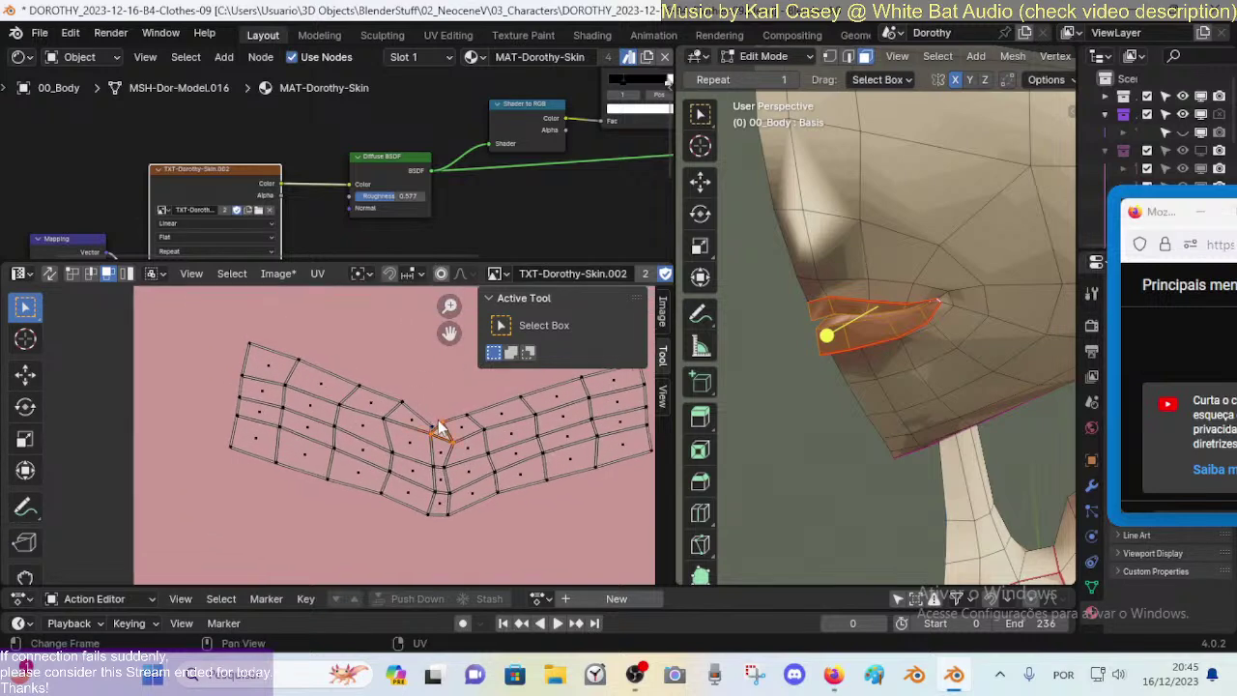
{"action": "scroll", "coordinate": [454, 430], "scroll_direction": "up", "scroll_amount": 1}
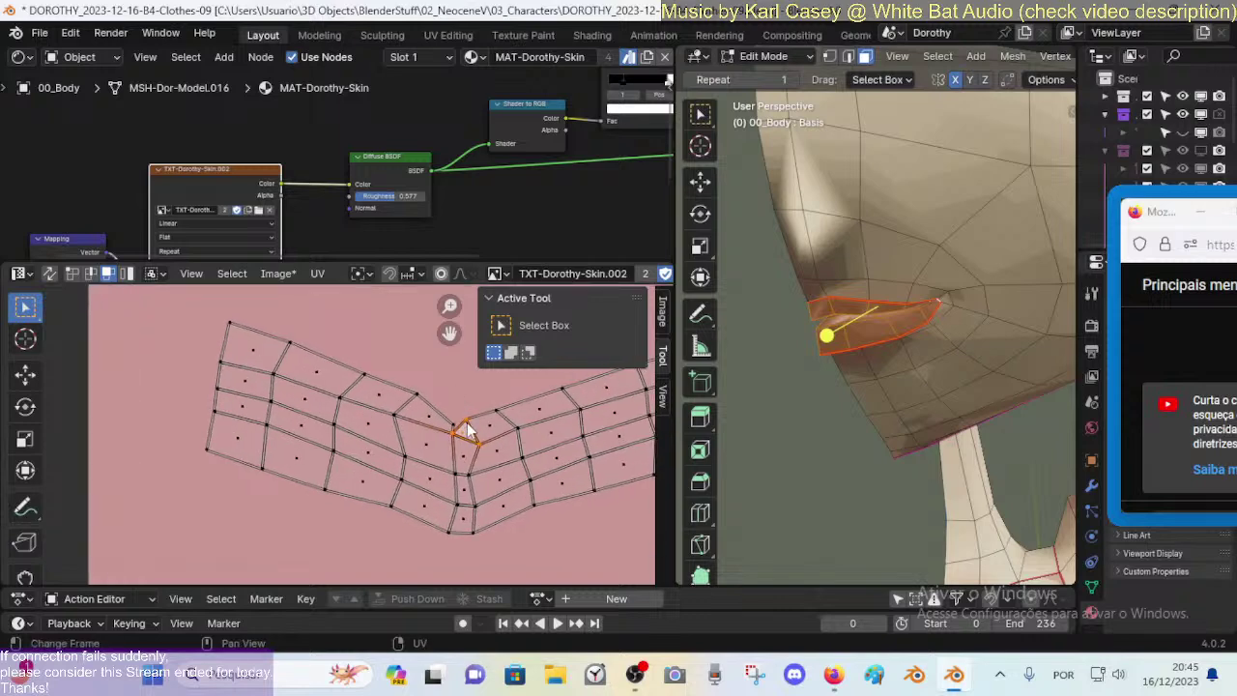
{"action": "left_click", "coordinate": [468, 483]}
{"action": "key", "text": "g"}
{"action": "left_click", "coordinate": [488, 474]}
{"action": "key", "text": "r"}
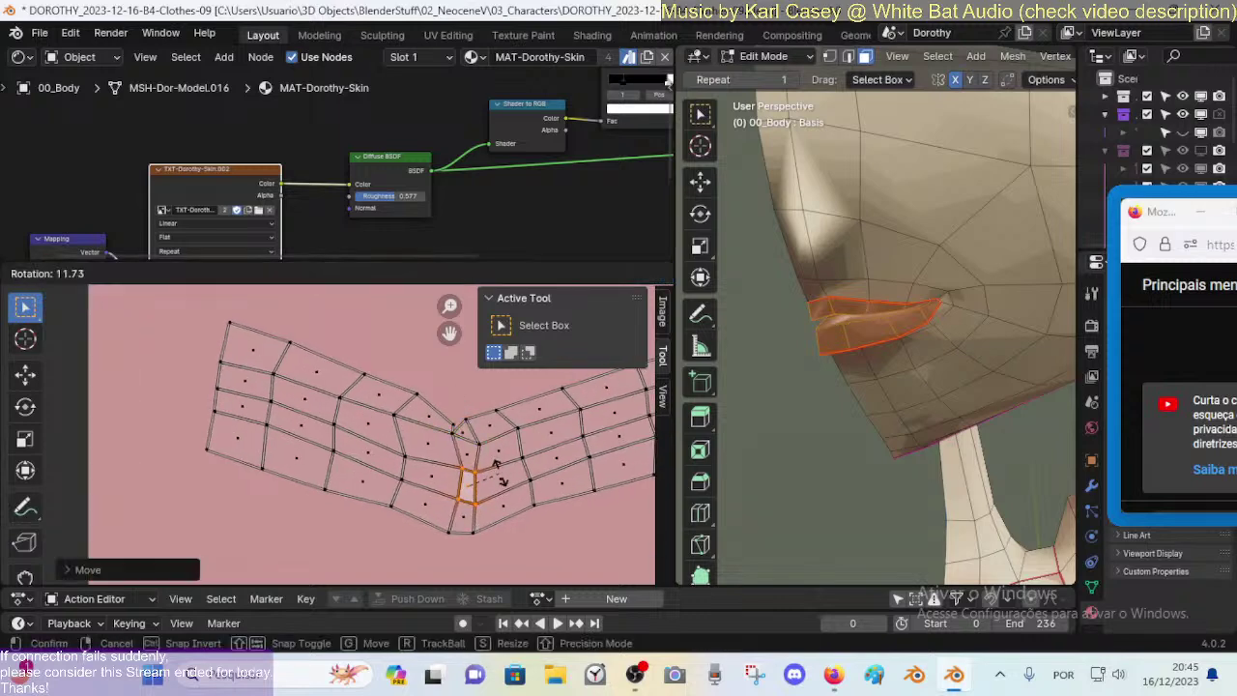
{"action": "left_click", "coordinate": [500, 478]}
Step: Nudge the small notch face and the two upper-row faces left of it to even out the lip island's spacing
{"action": "left_click", "coordinate": [454, 421]}
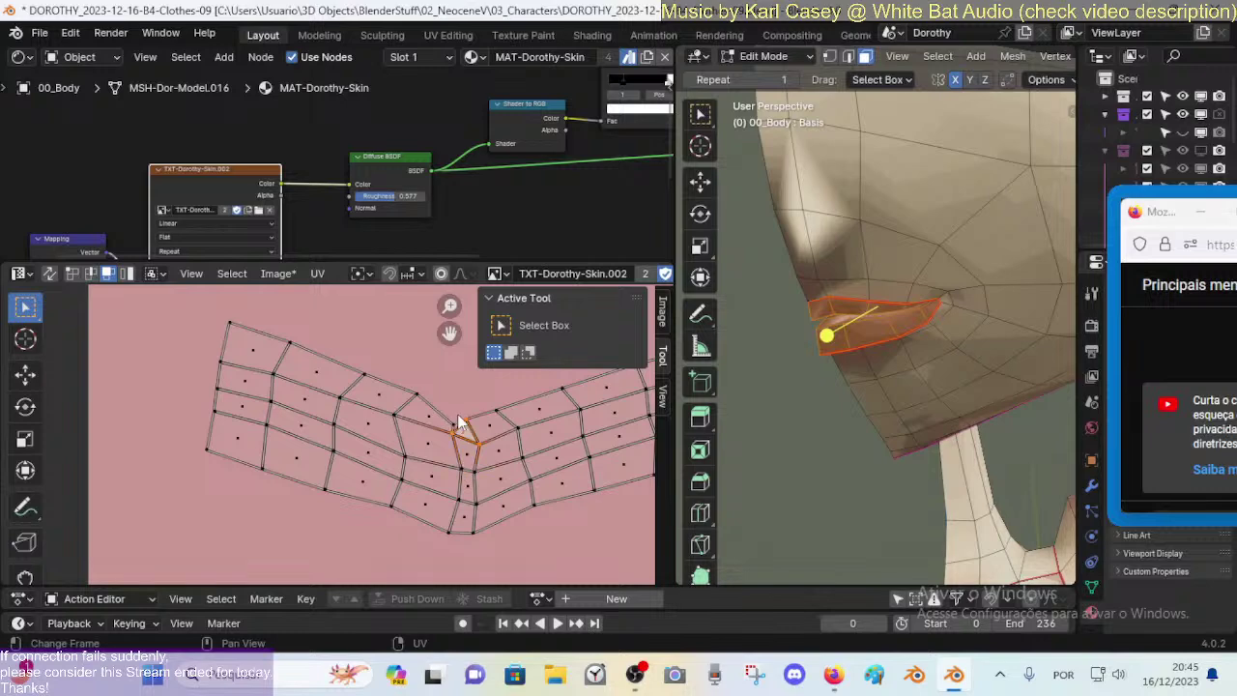
{"action": "key", "text": "g"}
{"action": "left_click", "coordinate": [458, 421]}
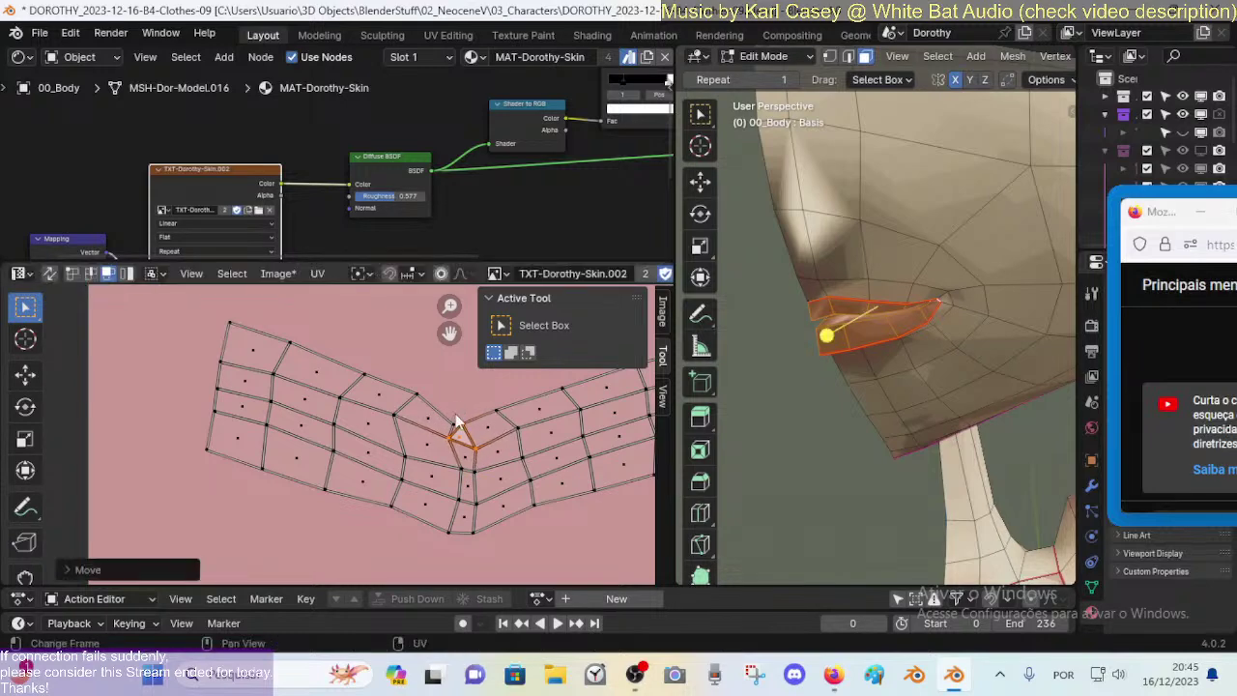
{"action": "left_click", "coordinate": [451, 426]}
{"action": "key", "text": "g"}
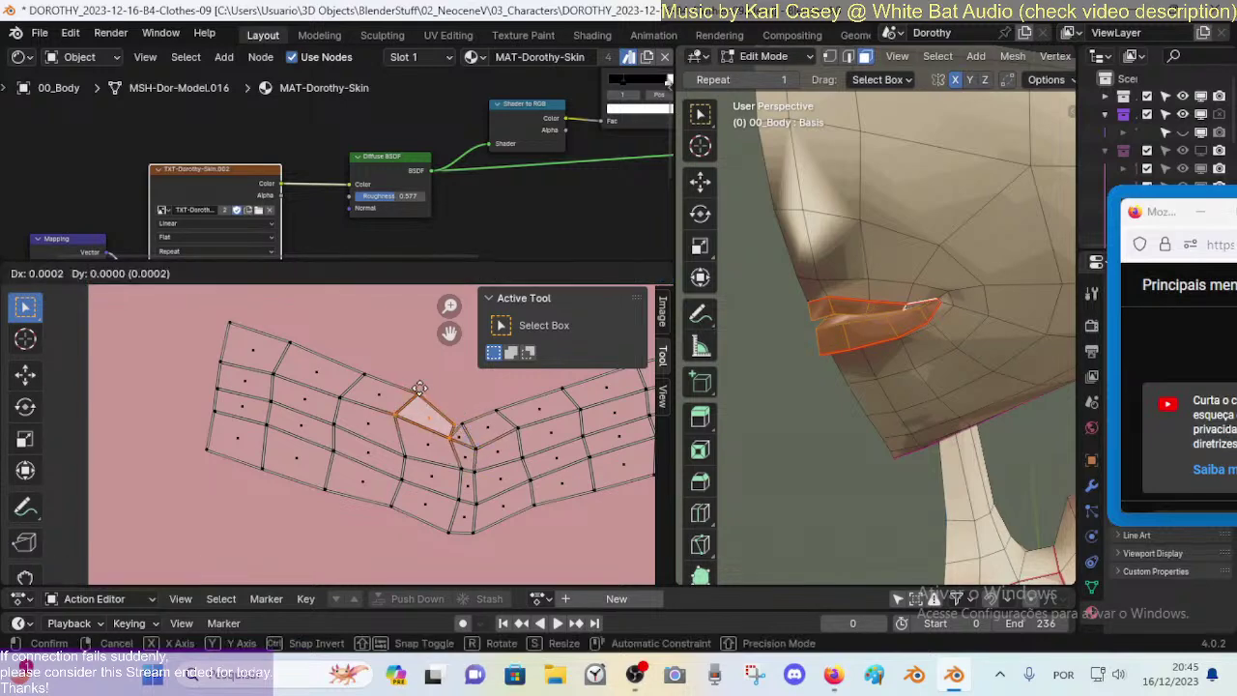
{"action": "left_click", "coordinate": [423, 399]}
{"action": "left_click", "coordinate": [404, 408]}
{"action": "key", "text": "g"}
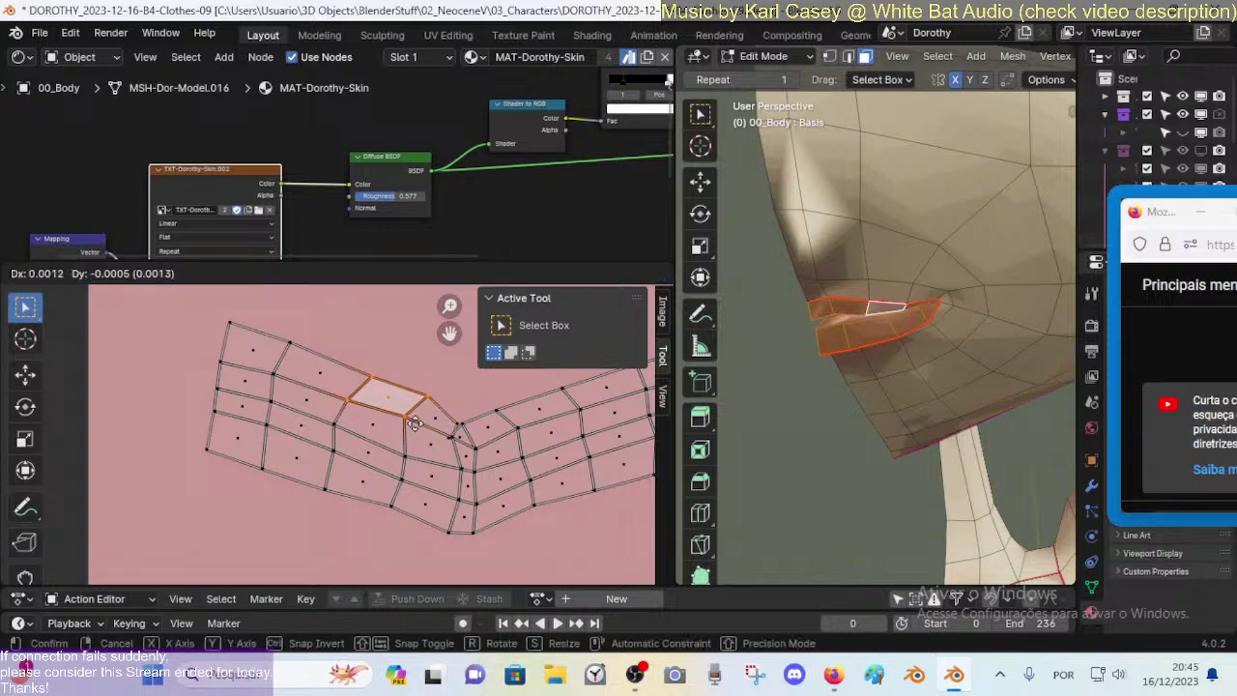
{"action": "left_click", "coordinate": [418, 426]}
Step: Select the small triangular face at the lip UV island's centre notch
{"action": "scroll", "coordinate": [463, 392], "scroll_direction": "down", "scroll_amount": 3}
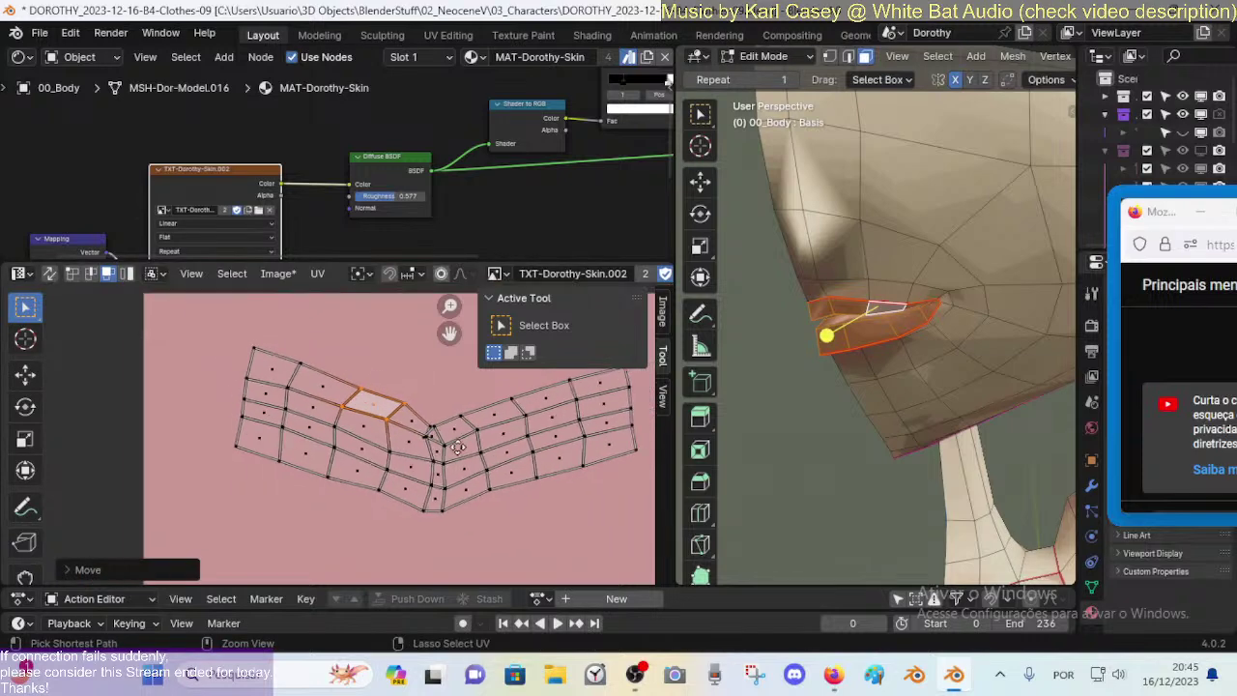
{"action": "scroll", "coordinate": [444, 443], "scroll_direction": "up", "scroll_amount": 4}
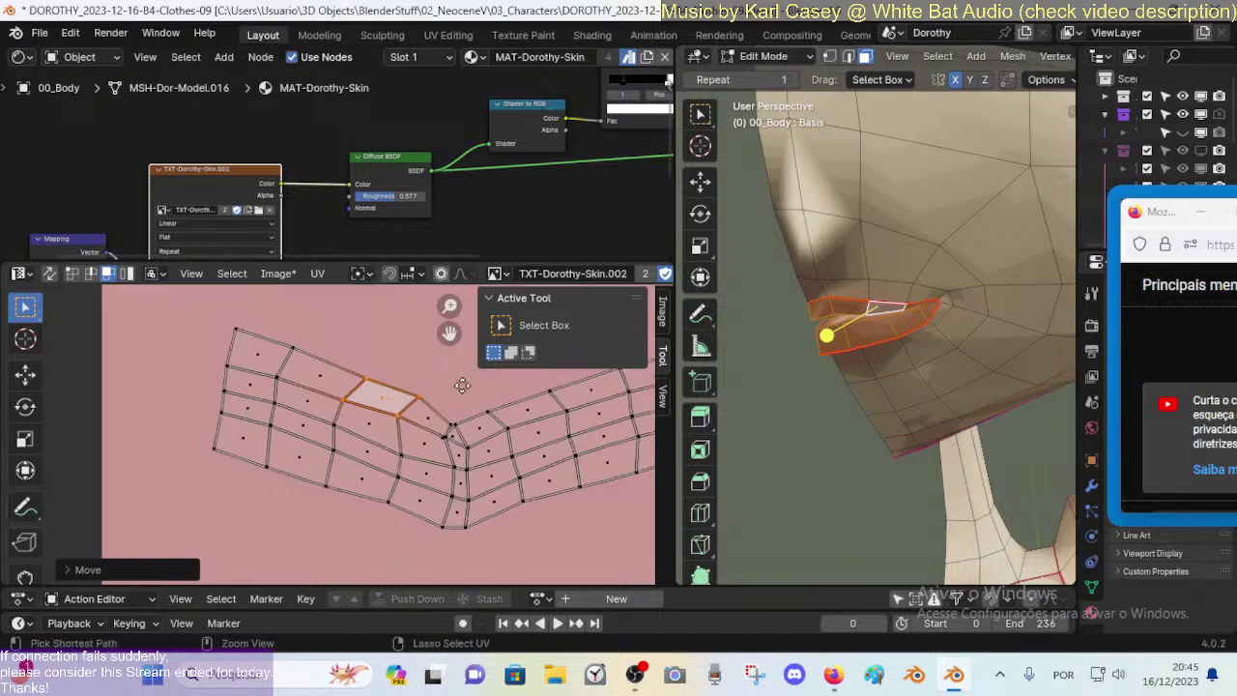
{"action": "left_click", "coordinate": [513, 441]}
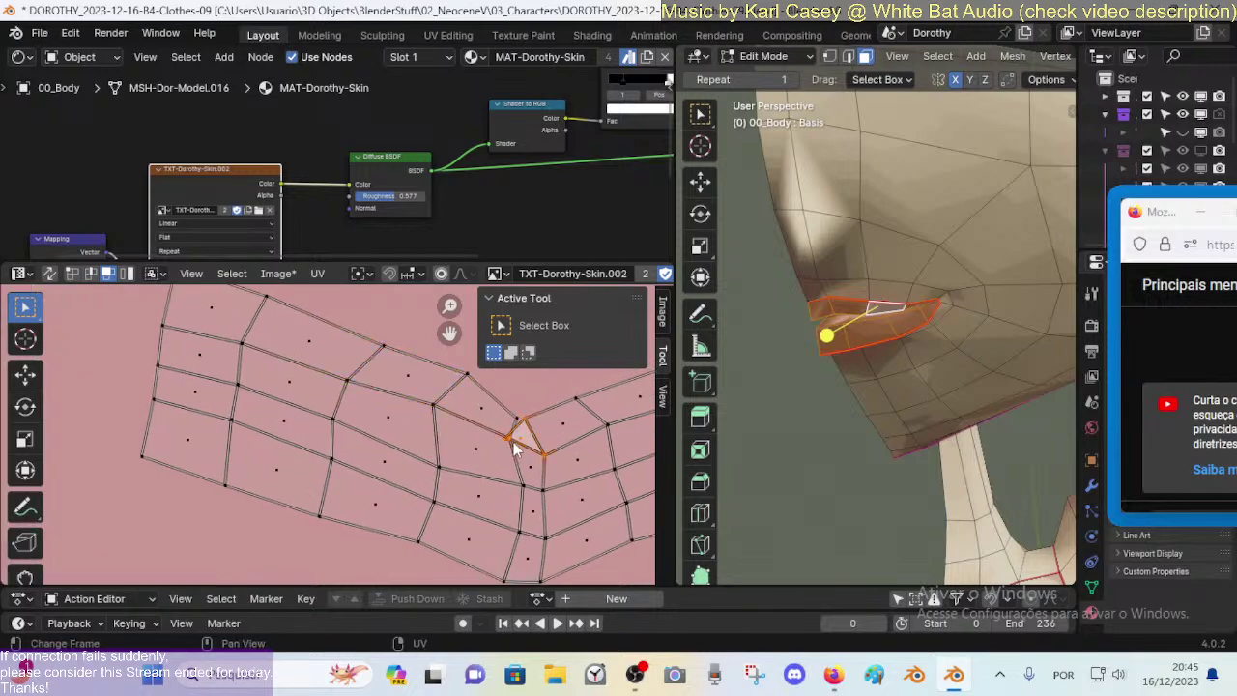
Step: Move and rotate the small triangular face at the central notch of the mouth UV island so it fits its neighbours
{"action": "key", "text": "g"}
{"action": "left_click", "coordinate": [524, 439]}
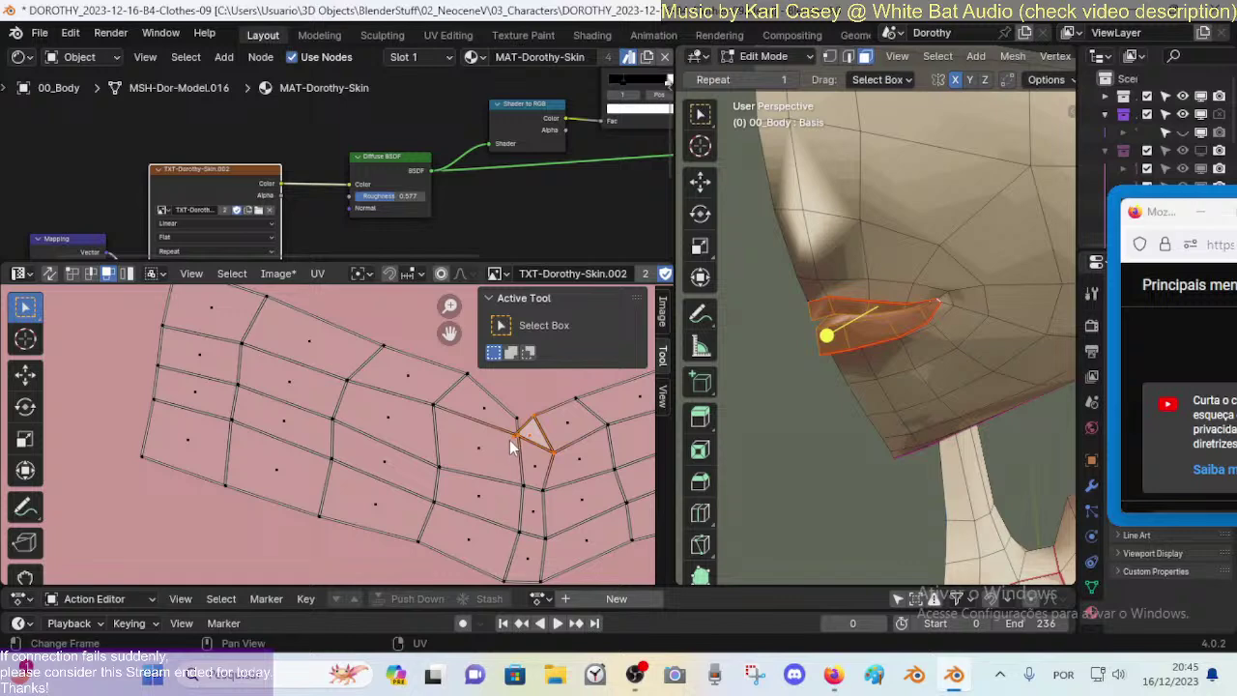
{"action": "key", "text": "g"}
{"action": "left_click", "coordinate": [522, 438]}
{"action": "scroll", "coordinate": [477, 409], "scroll_direction": "up", "scroll_amount": 3}
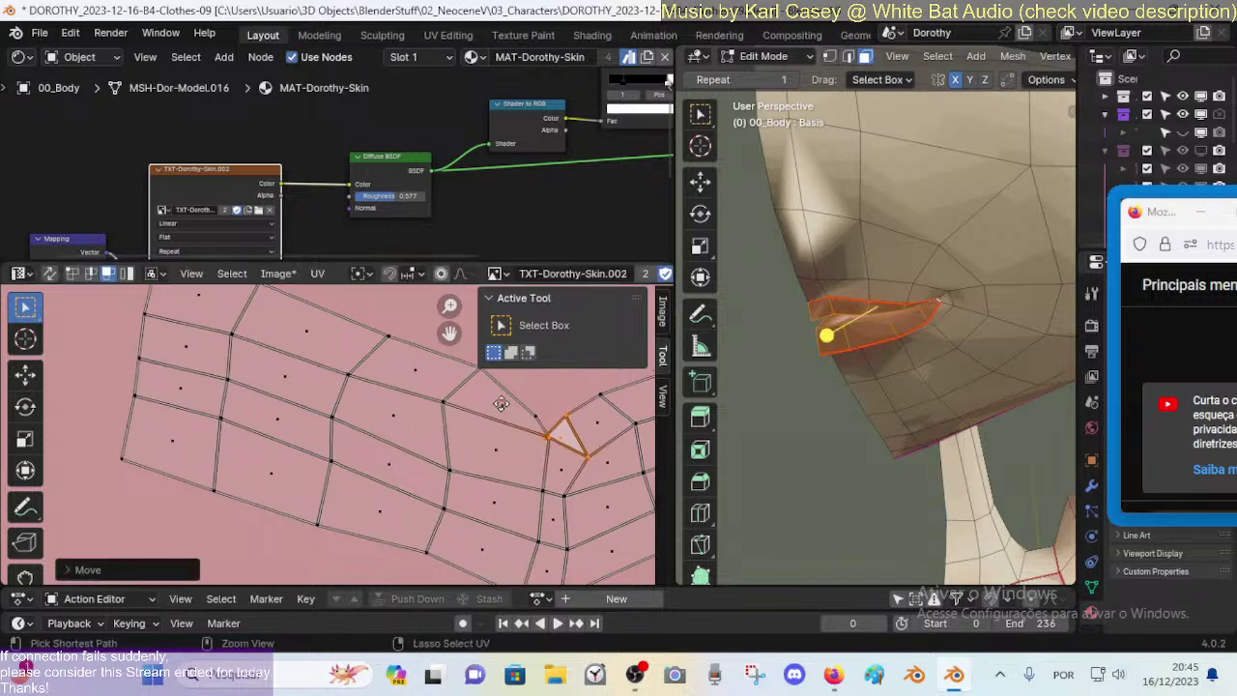
{"action": "middle_click_drag", "start_coordinate": [477, 409], "coordinate": [438, 455], "text": "shift"}
{"action": "scroll", "coordinate": [446, 429], "scroll_direction": "up", "scroll_amount": 2}
{"action": "left_click", "coordinate": [438, 455]}
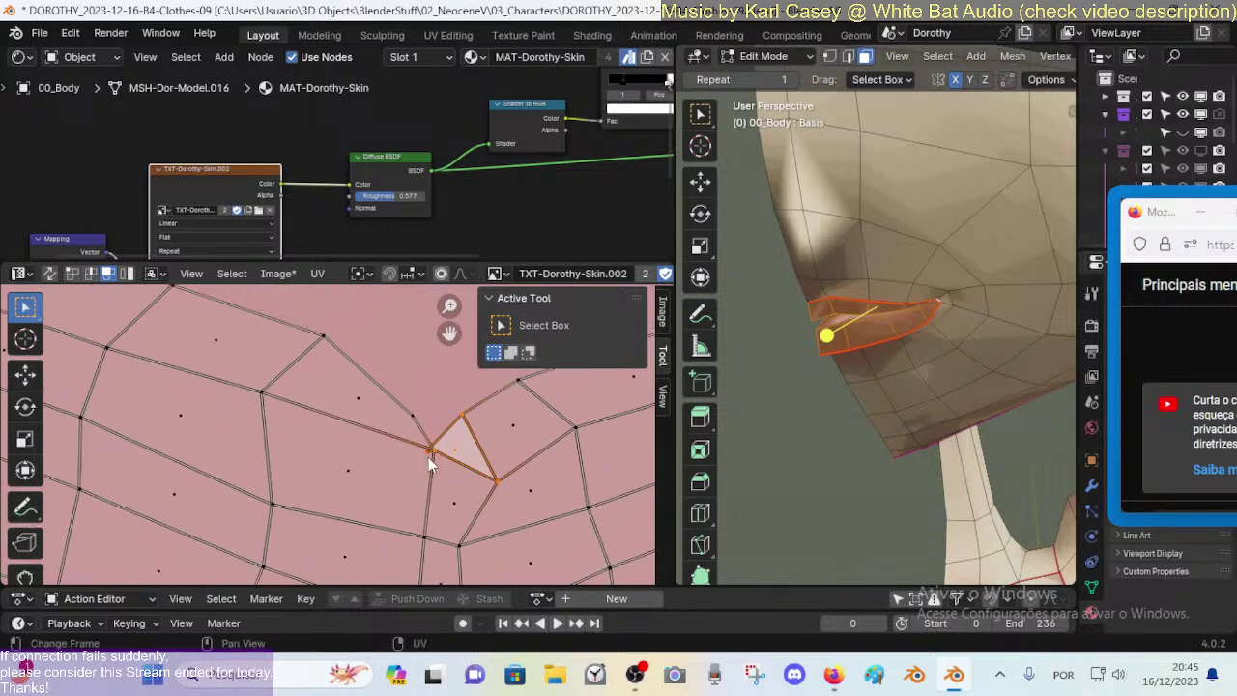
{"action": "key", "text": "g"}
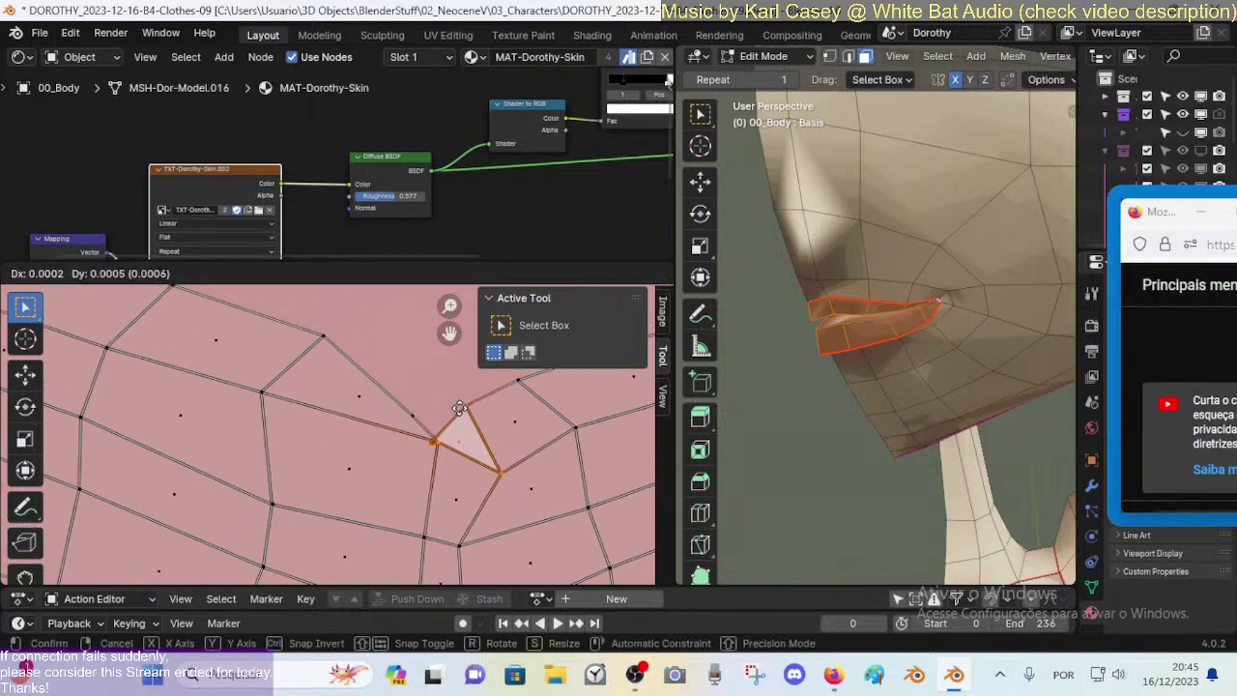
{"action": "left_click", "coordinate": [451, 419]}
{"action": "key", "text": "r"}
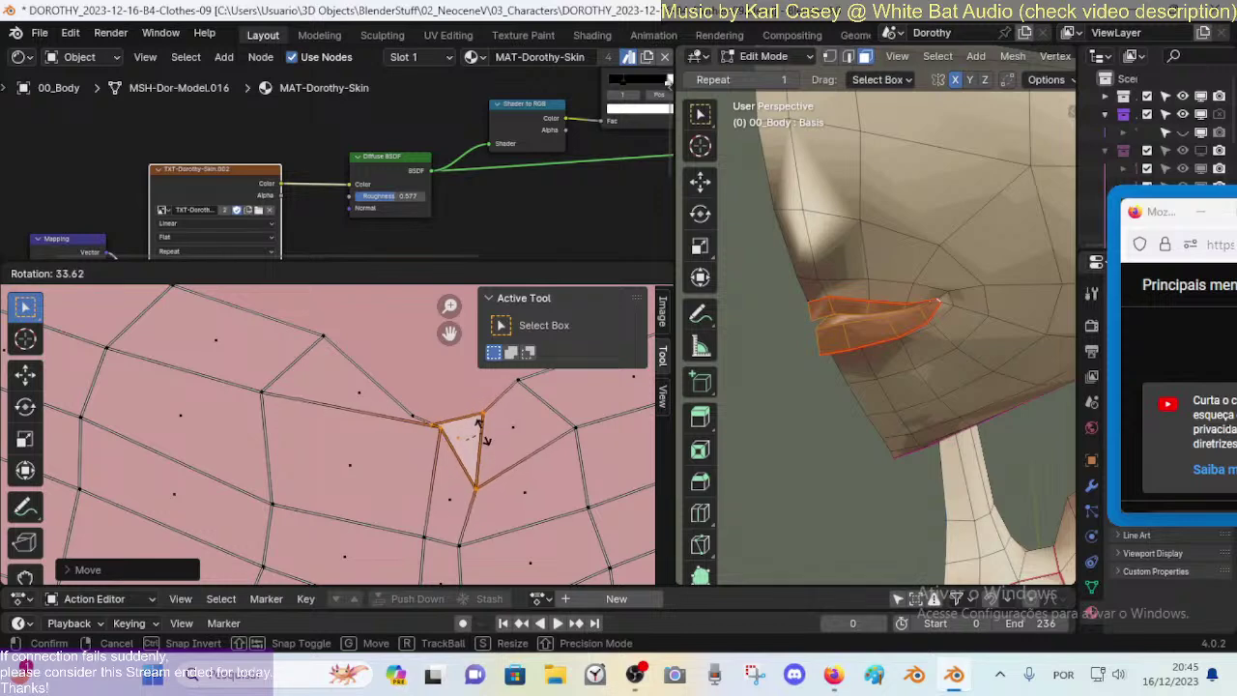
{"action": "left_click", "coordinate": [488, 432]}
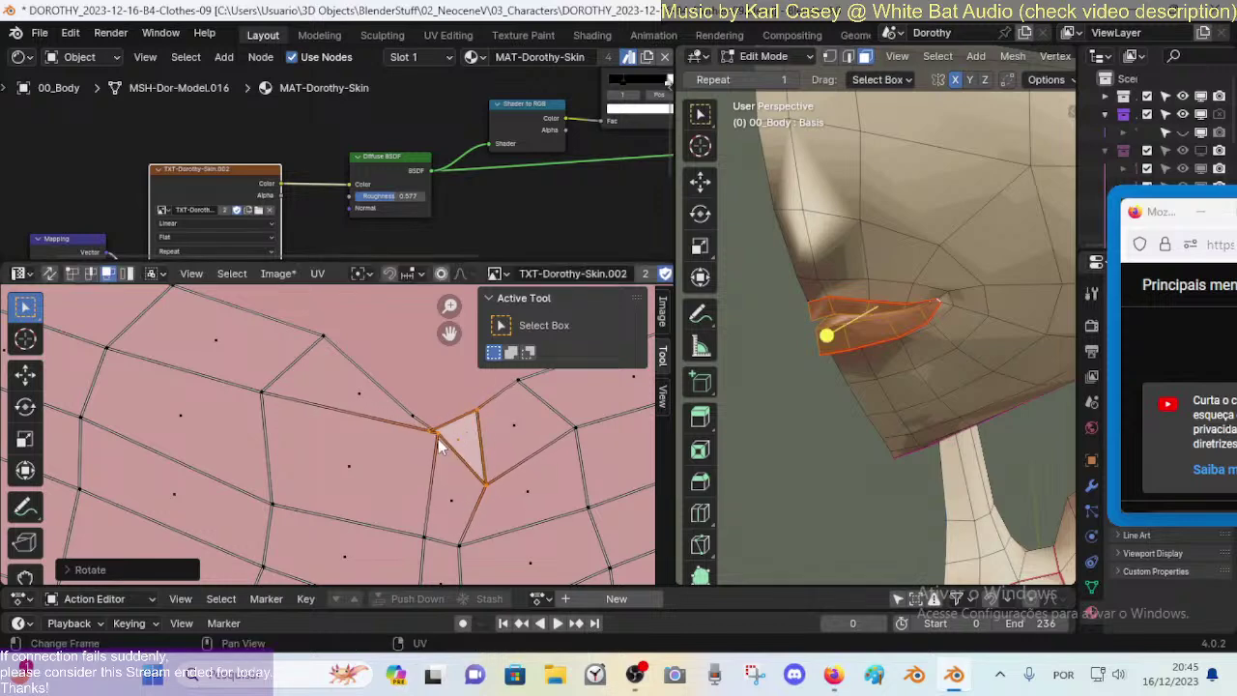
Step: Reposition the quad face directly below the notch triangle in the mouth UV island and readjust the triangle's placement
{"action": "left_click", "coordinate": [438, 448]}
{"action": "left_click", "coordinate": [425, 523]}
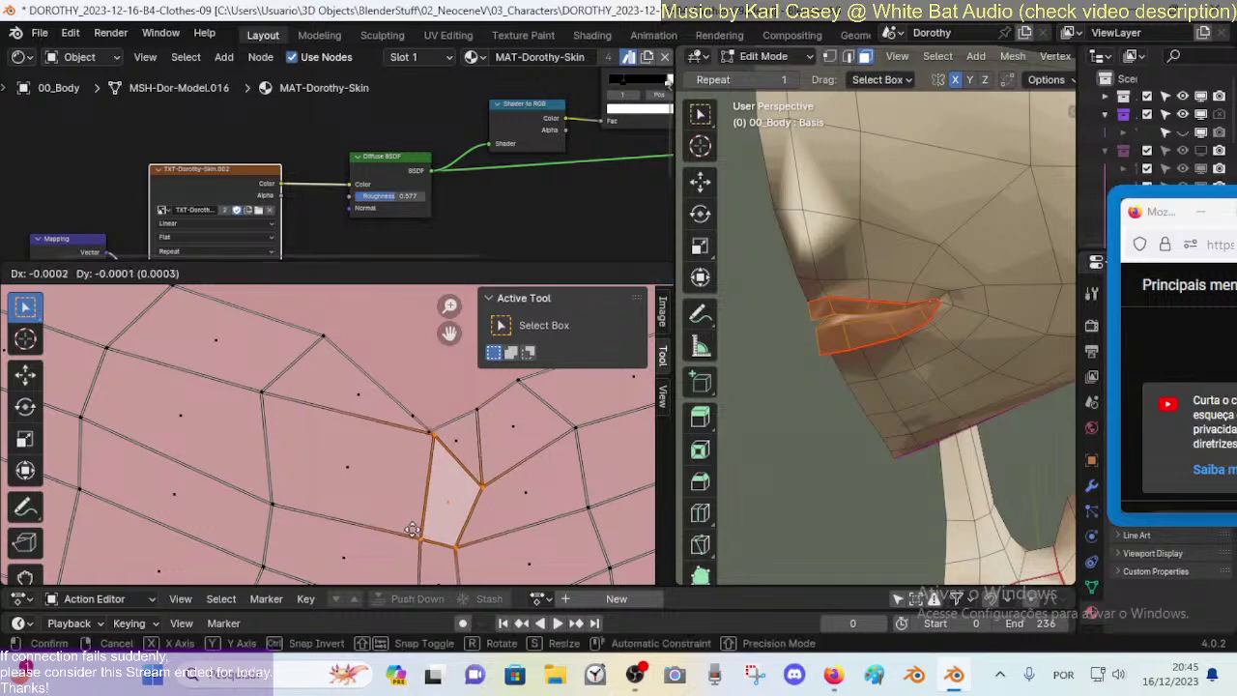
{"action": "key", "text": "g"}
{"action": "left_click", "coordinate": [432, 441]}
{"action": "scroll", "coordinate": [432, 441], "scroll_direction": "down", "scroll_amount": 2}
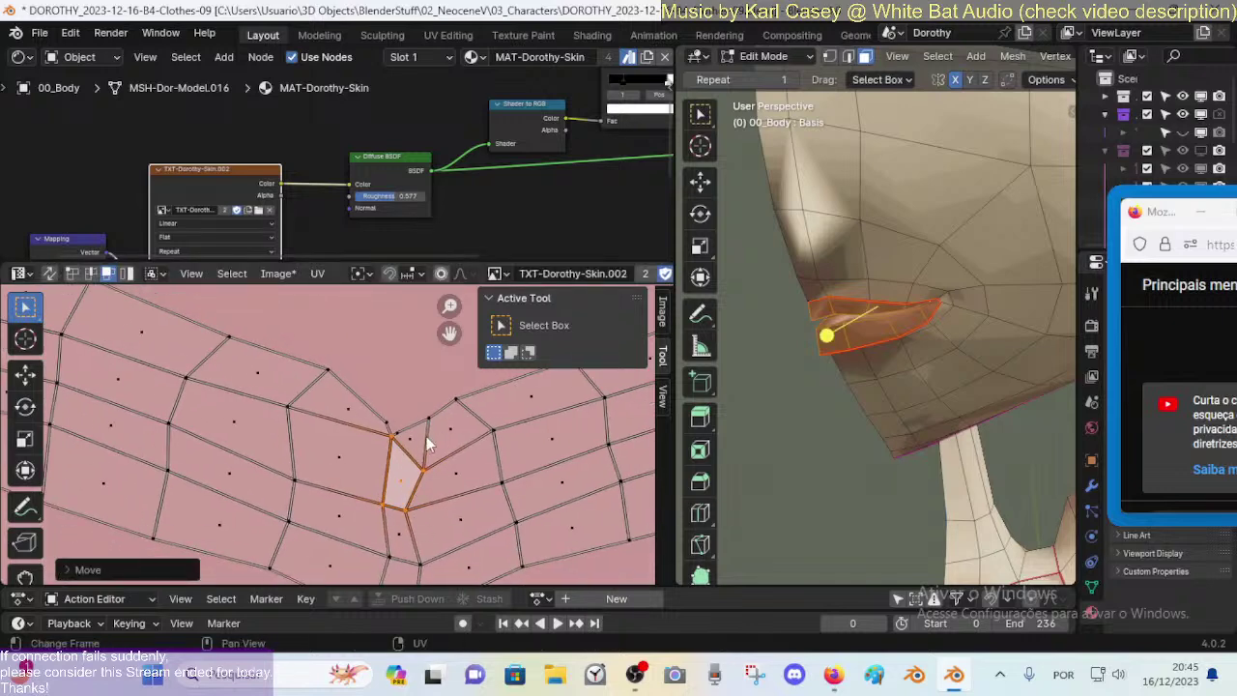
{"action": "key", "text": "g"}
{"action": "left_click", "coordinate": [407, 420]}
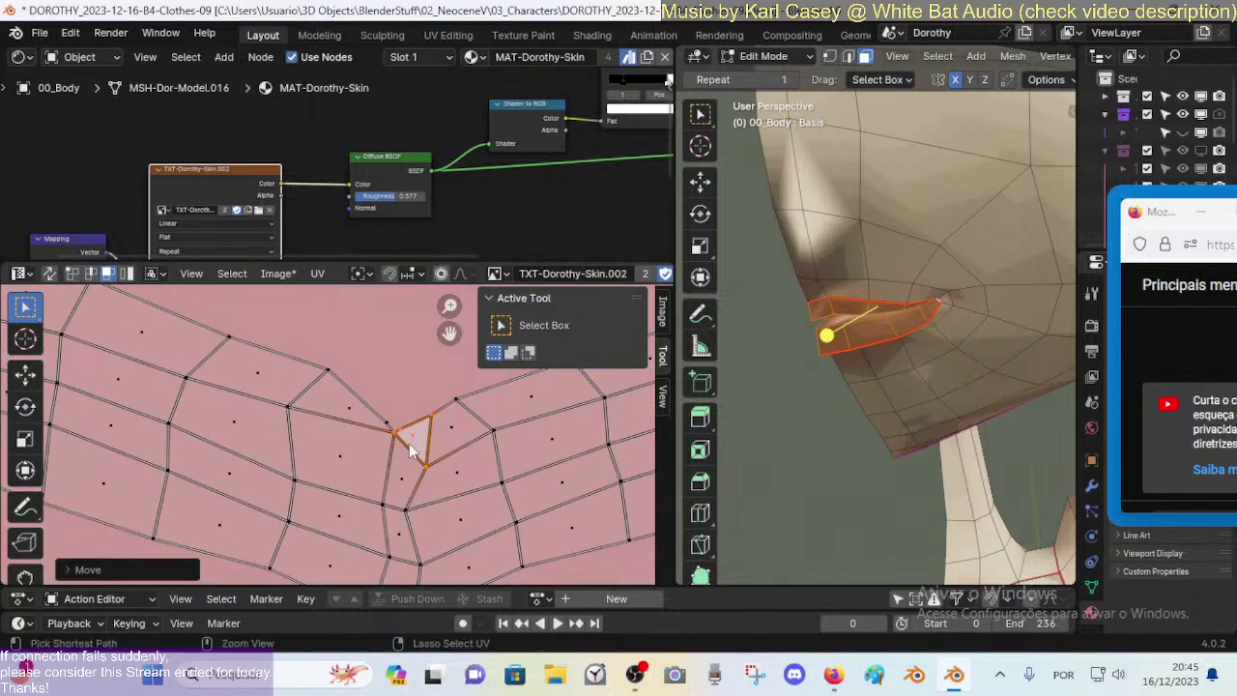
Step: Shift the narrow quad face in the central column's next row down on the mouth UV island to straighten that column
{"action": "left_click", "coordinate": [408, 517]}
{"action": "key", "text": "g"}
{"action": "left_click", "coordinate": [420, 512]}
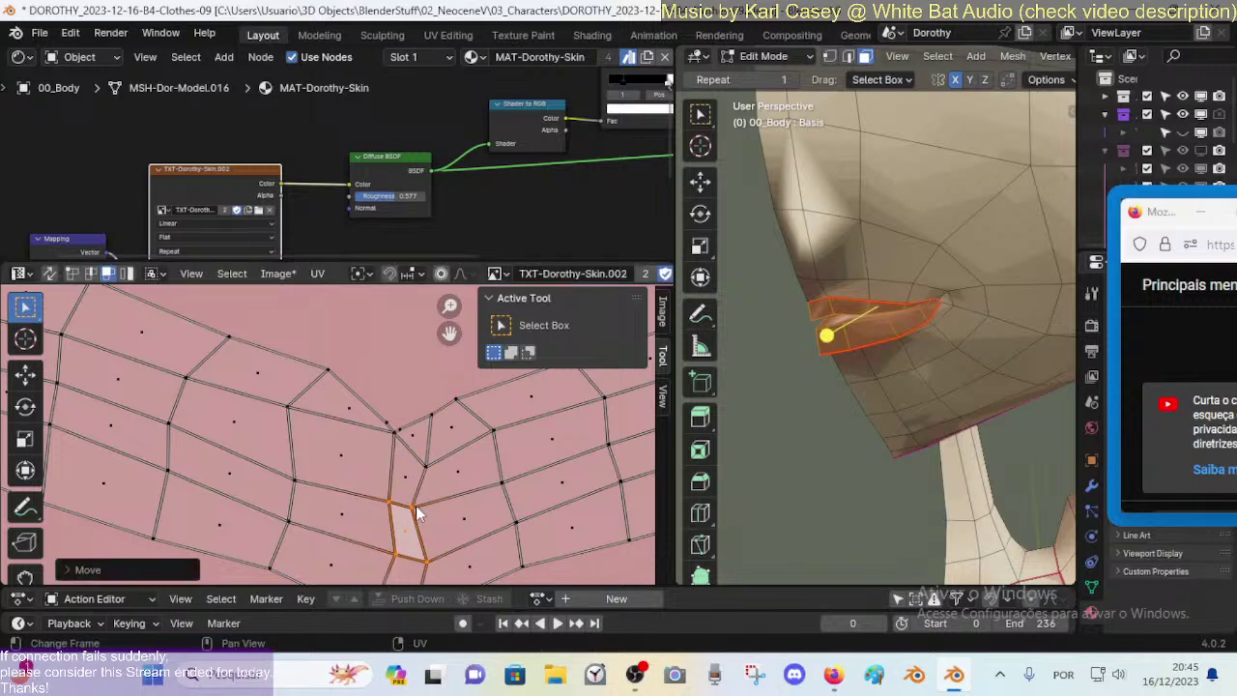
{"action": "key", "text": "g"}
{"action": "left_click", "coordinate": [422, 503]}
{"action": "middle_click_drag", "start_coordinate": [421, 504], "coordinate": [503, 430]}
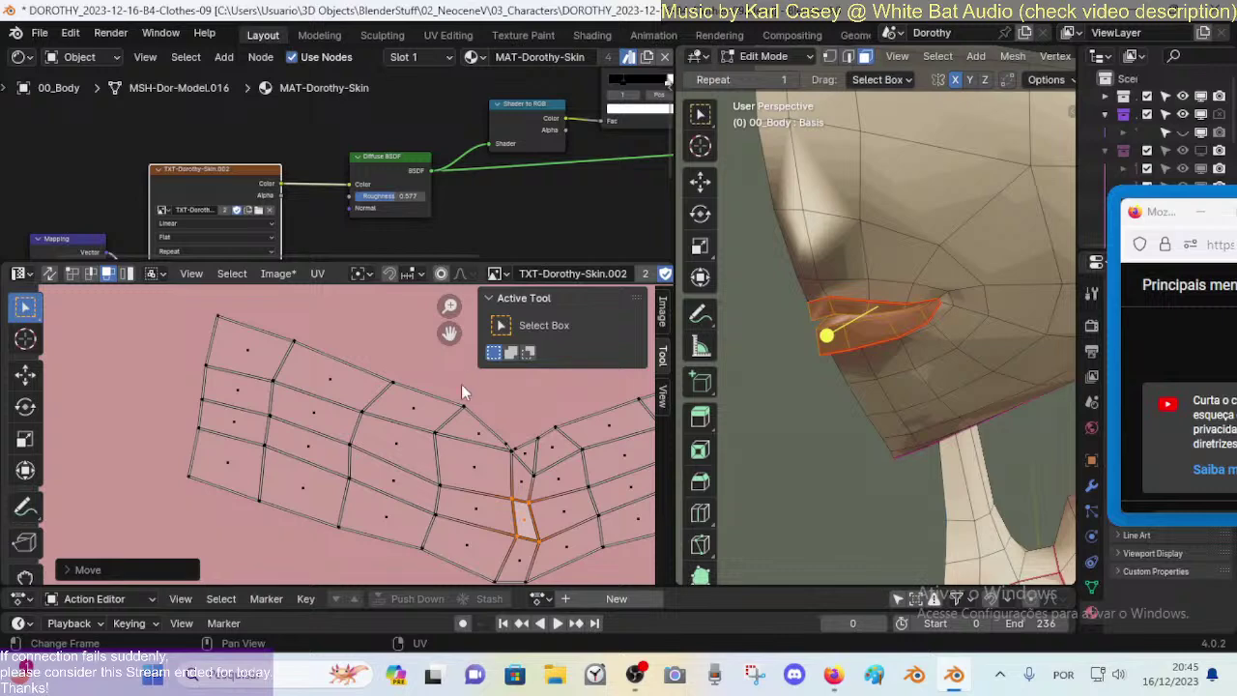
Step: Look through the UV editor's image, tool and view settings, collapsing the UV Vertex, Image and Metadata sections
{"action": "key", "text": "n"}
{"action": "key", "text": "n"}
{"action": "left_click", "coordinate": [662, 311]}
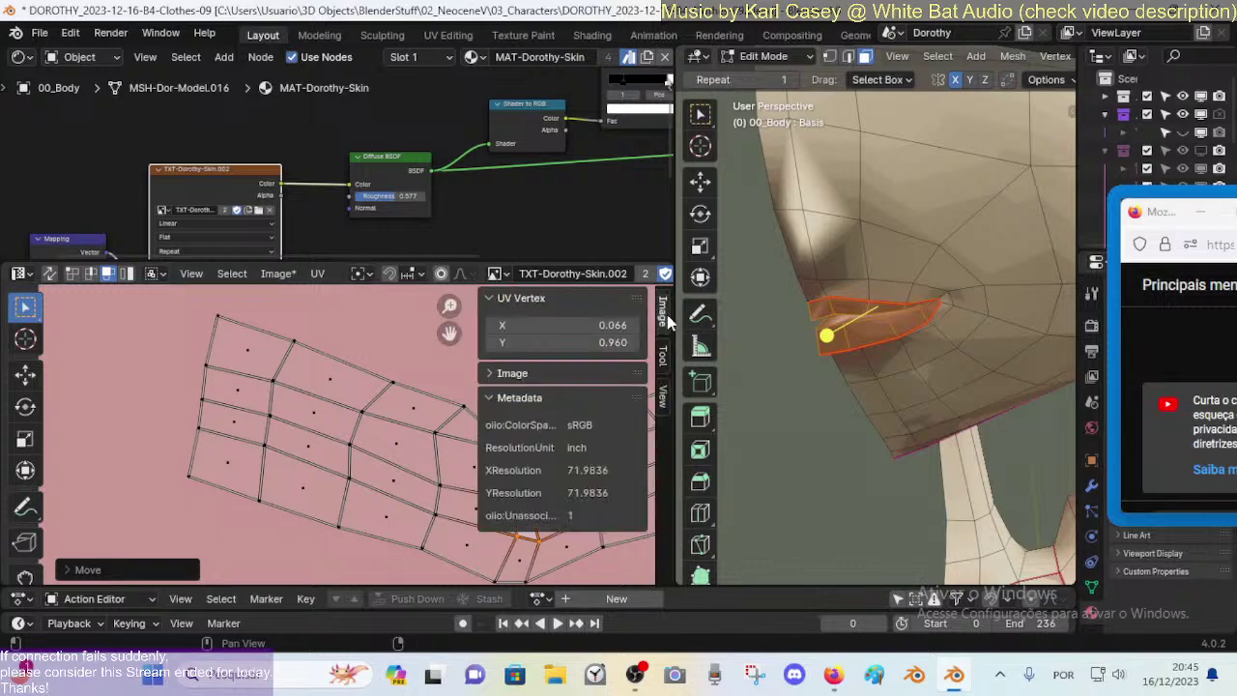
{"action": "left_click", "coordinate": [507, 373]}
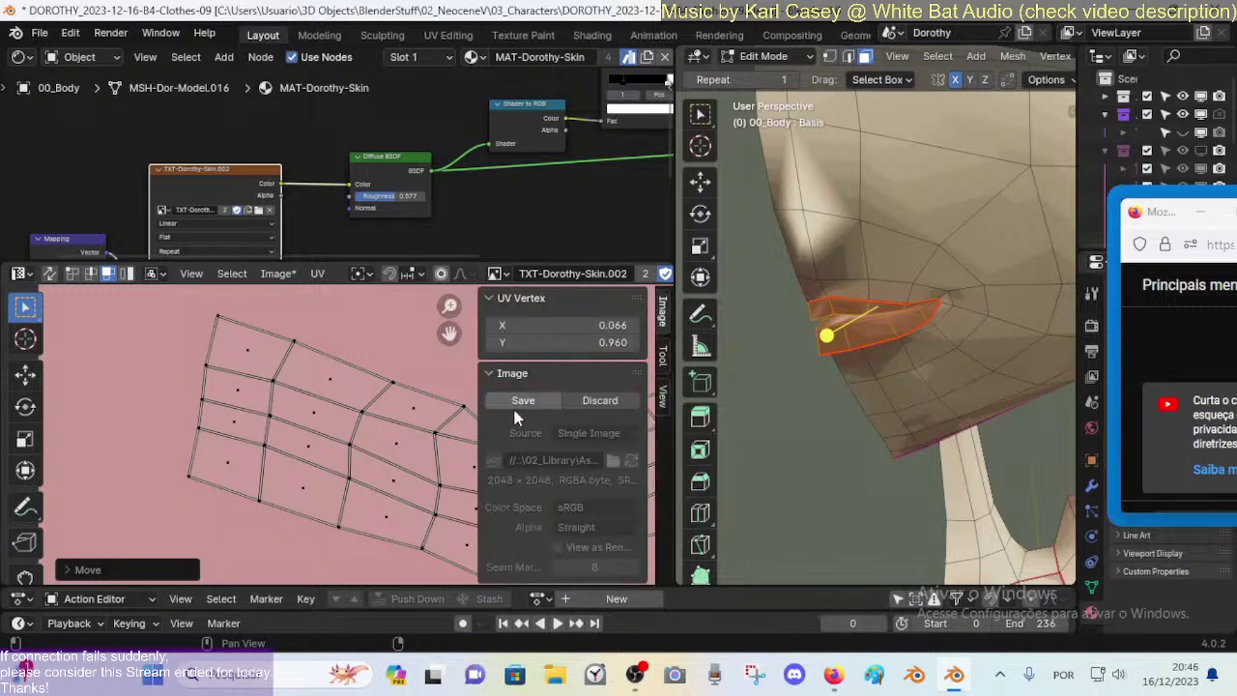
{"action": "left_click", "coordinate": [512, 300]}
{"action": "left_click", "coordinate": [507, 324]}
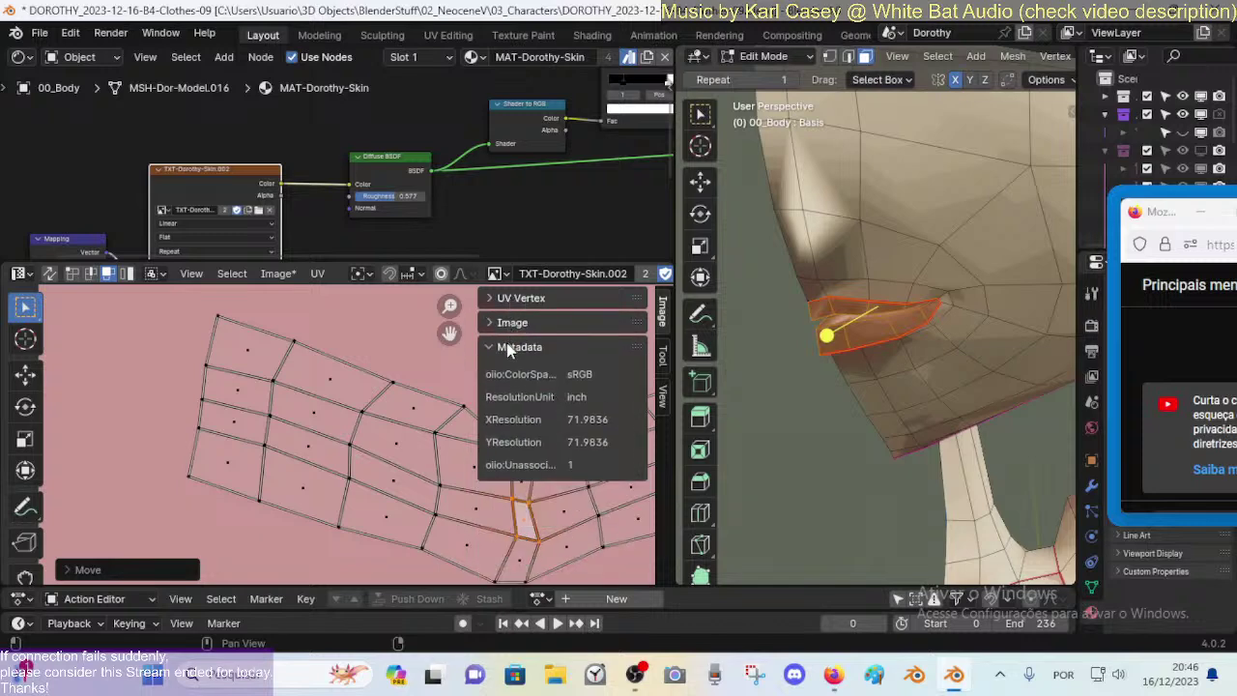
{"action": "left_click", "coordinate": [507, 344]}
{"action": "left_click", "coordinate": [661, 354]}
{"action": "left_click", "coordinate": [662, 394]}
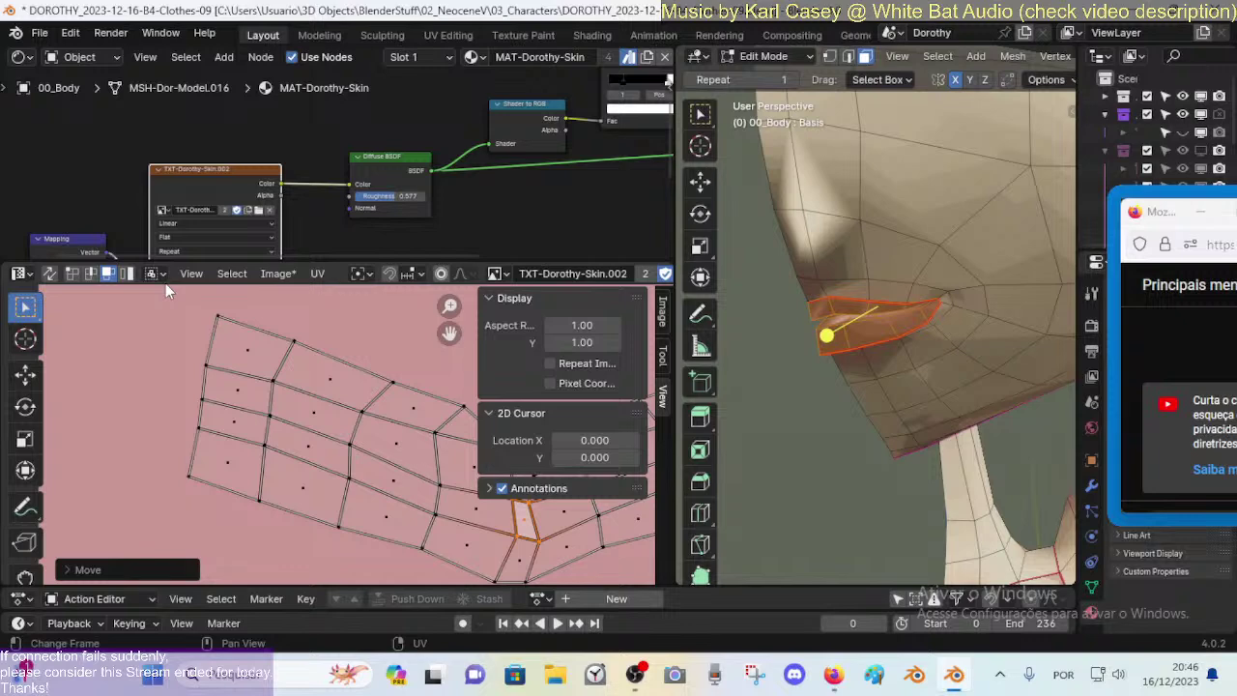
Step: Switch the UV area to image painting with the Draw brush and pick the rosy red swatch of the PAL-Body palette
{"action": "key", "text": "shift+F10"}
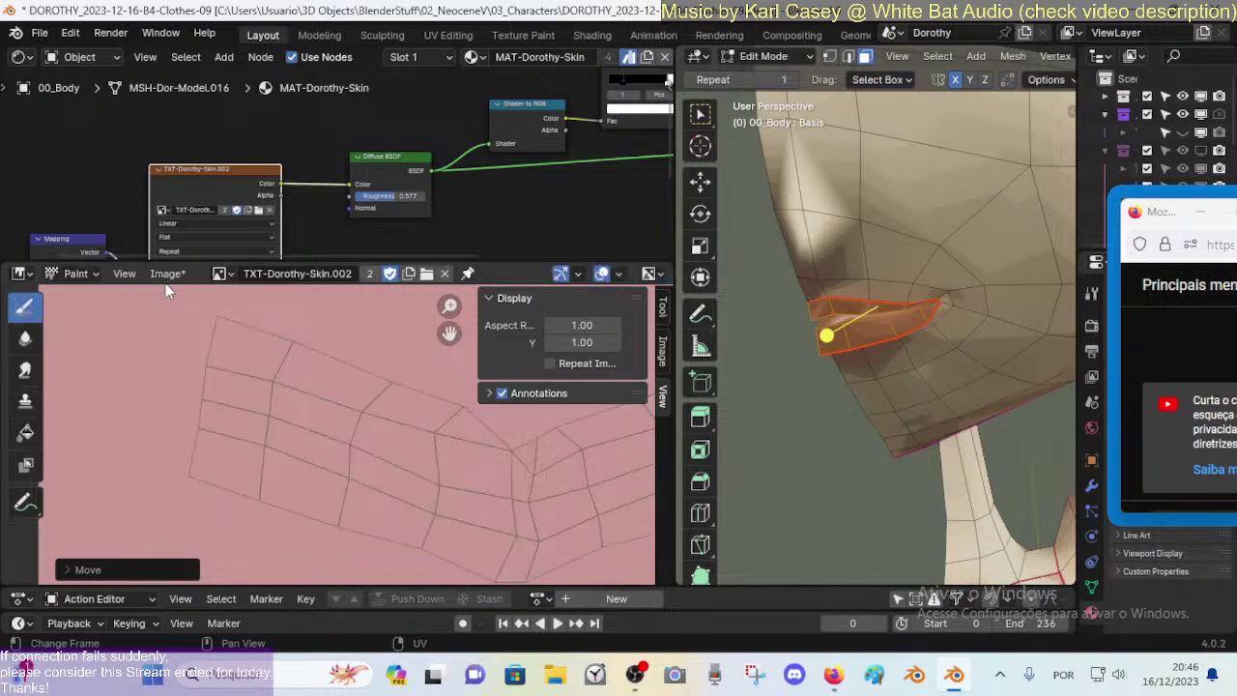
{"action": "left_click", "coordinate": [662, 311]}
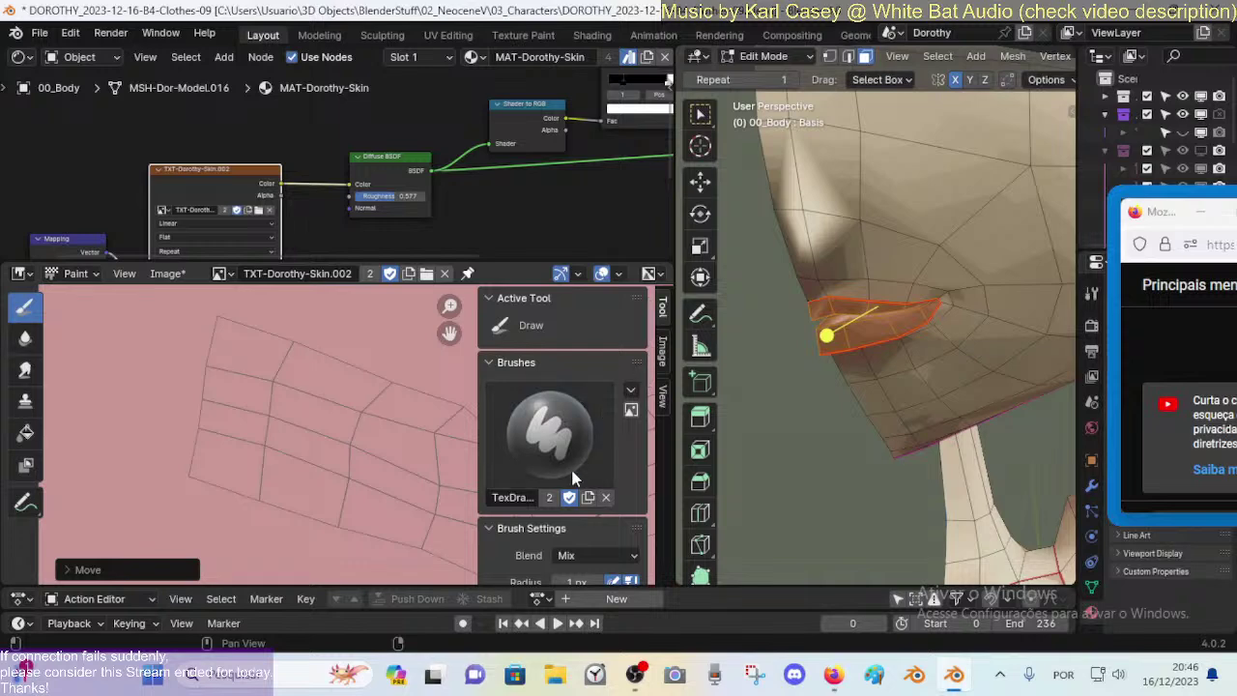
{"action": "scroll", "coordinate": [596, 411], "scroll_direction": "down", "scroll_amount": 5}
{"action": "scroll", "coordinate": [589, 435], "scroll_direction": "down", "scroll_amount": 6}
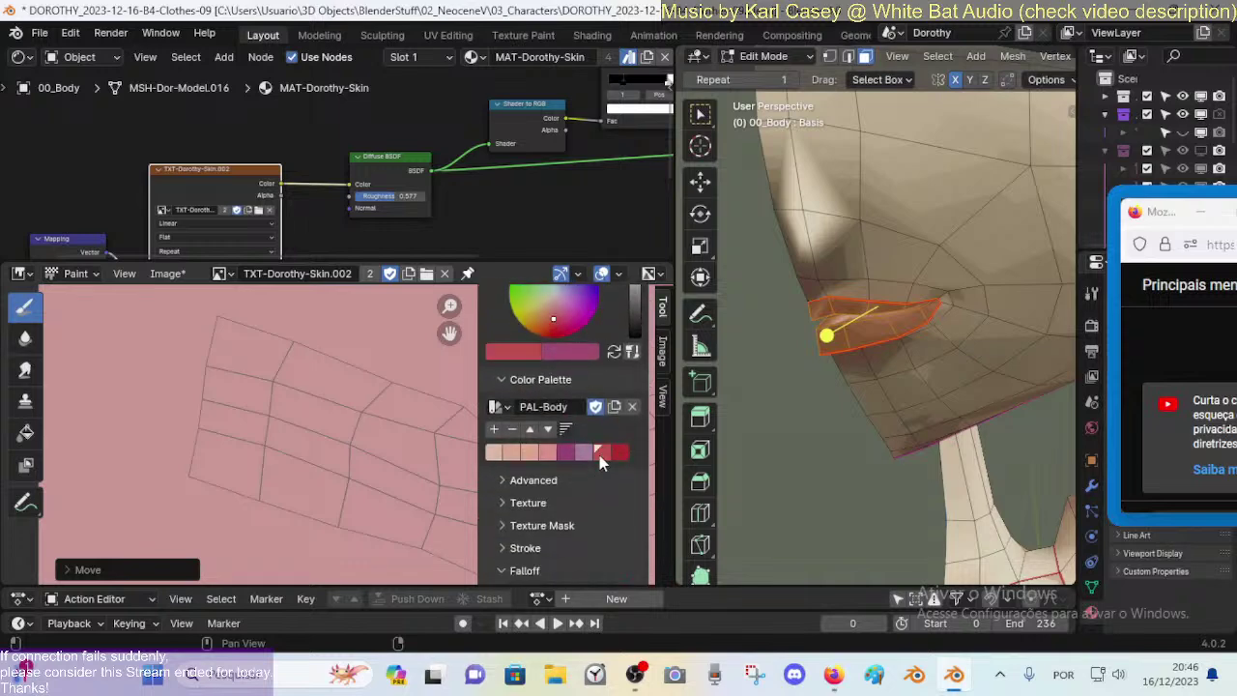
{"action": "key", "text": "n"}
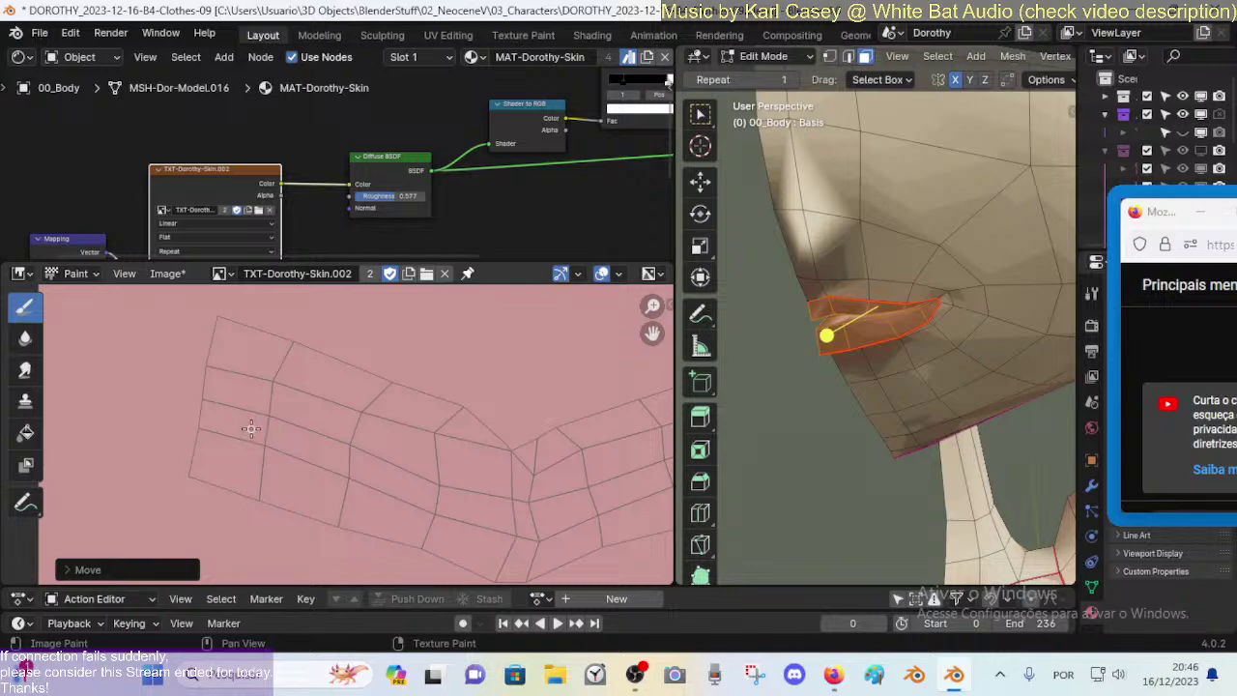
Step: Enlarge the brush, test a red stroke along the outer edge of the mouth UV island, and undo the stroke
{"action": "key", "text": "f"}
{"action": "left_click", "coordinate": [289, 410]}
{"action": "mouse_move", "coordinate": [205, 488]}
{"action": "left_mouse_down"}
{"action": "mouse_move", "coordinate": [232, 328]}
{"action": "mouse_move", "coordinate": [197, 486]}
{"action": "left_mouse_up"}
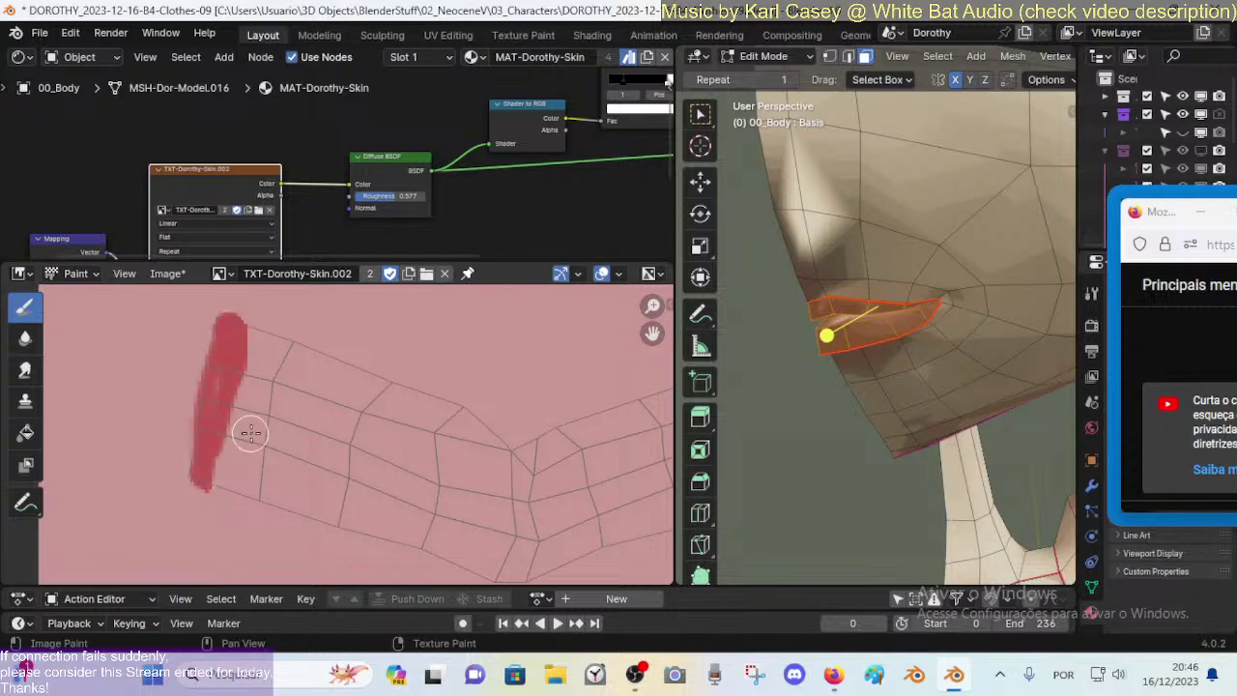
{"action": "key", "text": "ctrl+z"}
{"action": "scroll", "coordinate": [280, 422], "scroll_direction": "down", "scroll_amount": 2}
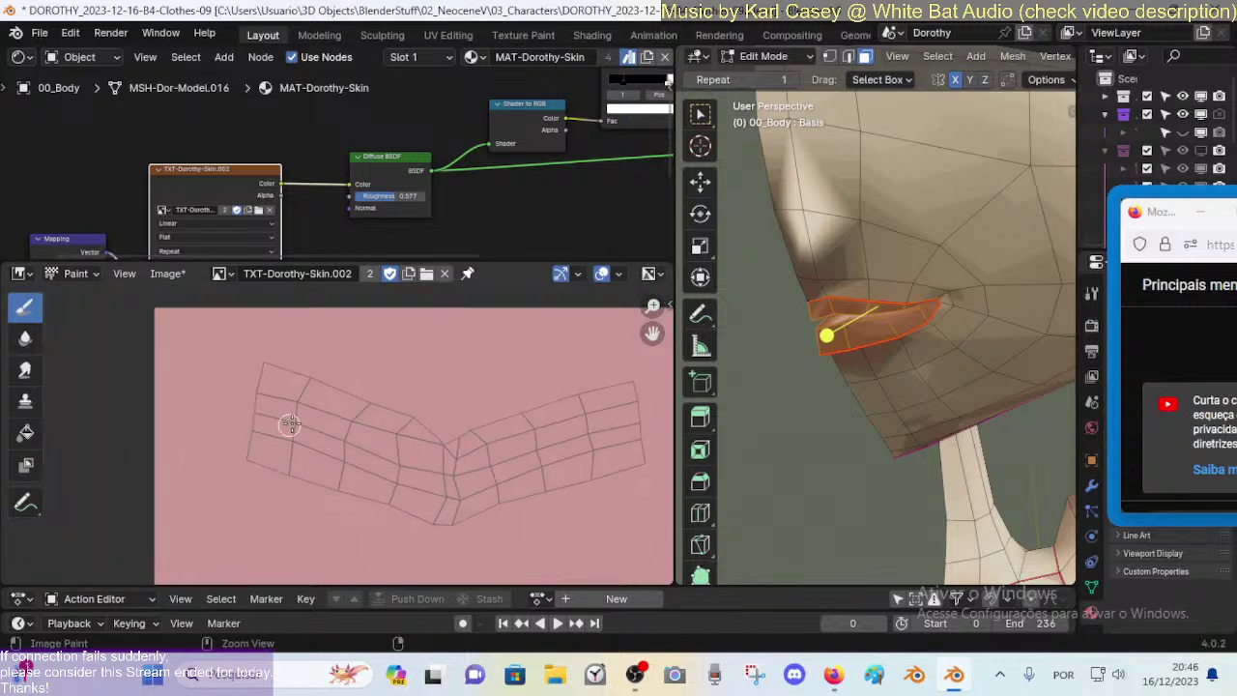
Step: Reselect the linked mouth faces bounded by the seam and select the MAT-Dororthy-Lipstick material slot, moving the chat window aside
{"action": "key", "text": "alt+a"}
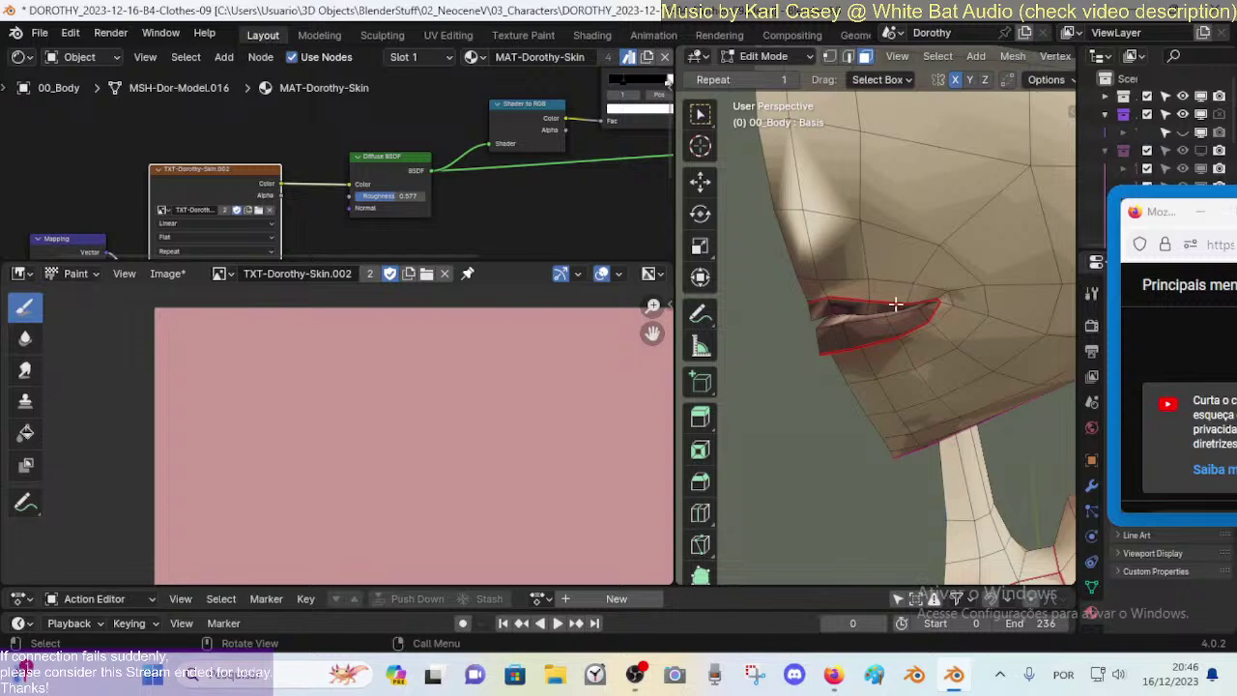
{"action": "key", "text": "l"}
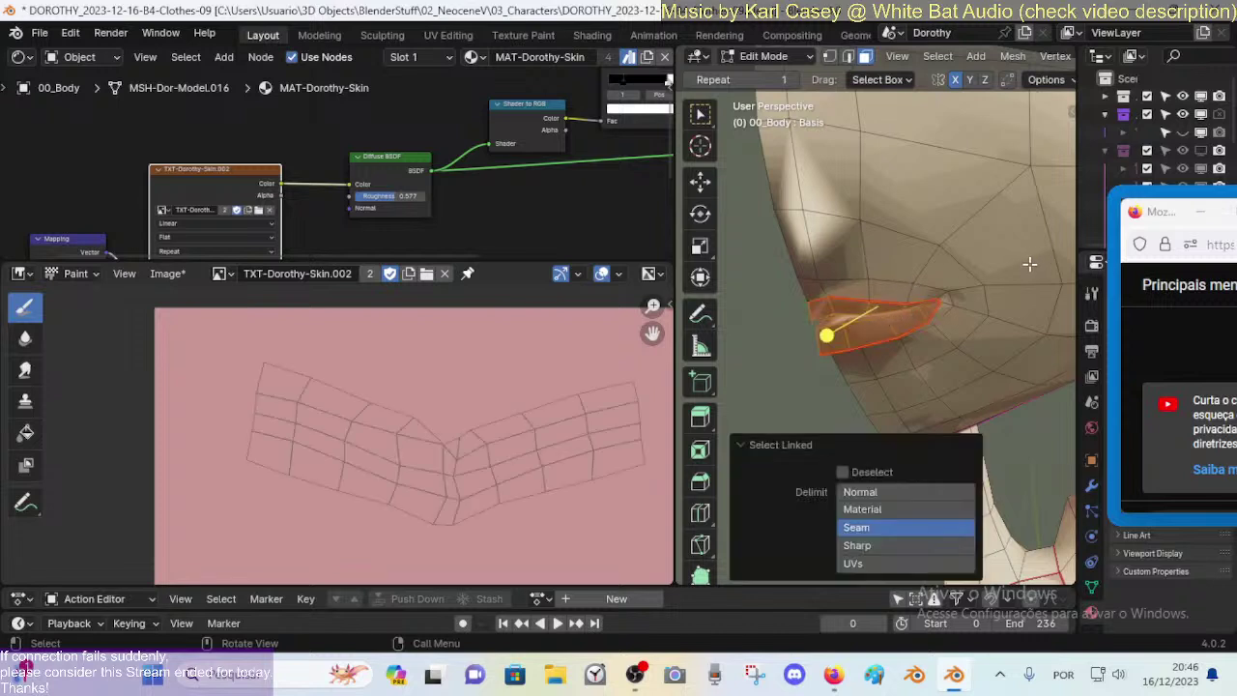
{"action": "left_click_drag", "start_coordinate": [1158, 211], "coordinate": [1089, 79]}
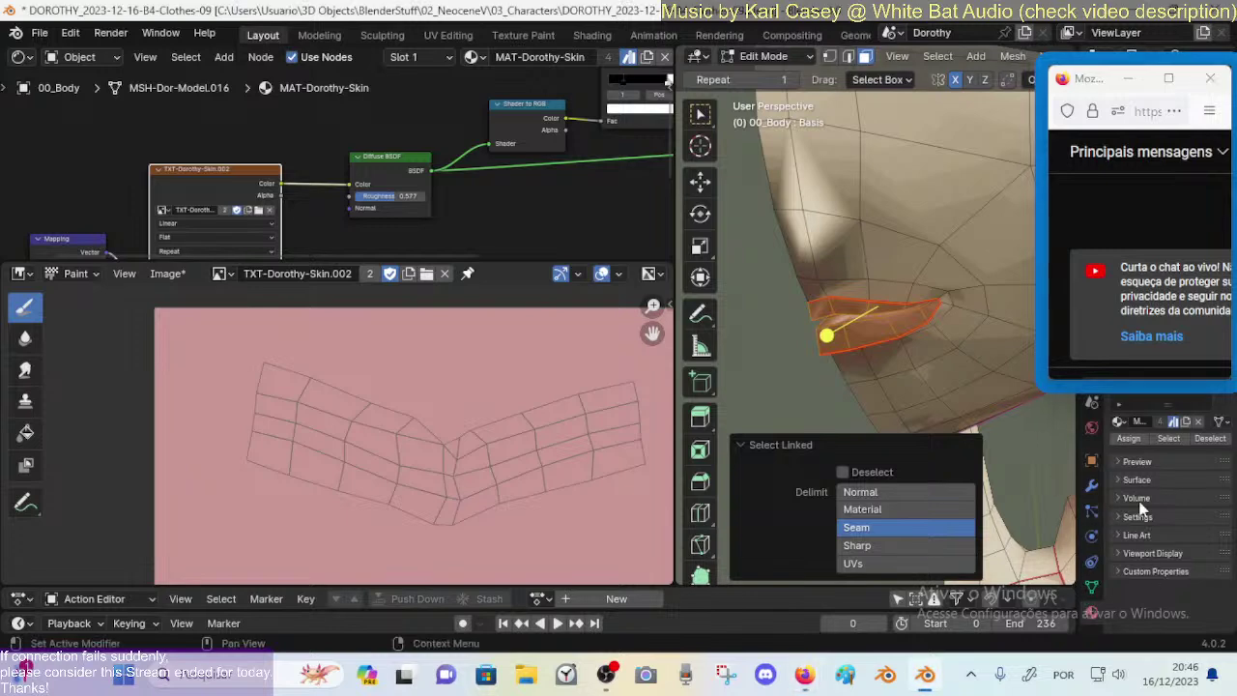
{"action": "left_click_drag", "start_coordinate": [1087, 86], "coordinate": [793, 410]}
{"action": "left_click", "coordinate": [1134, 356]}
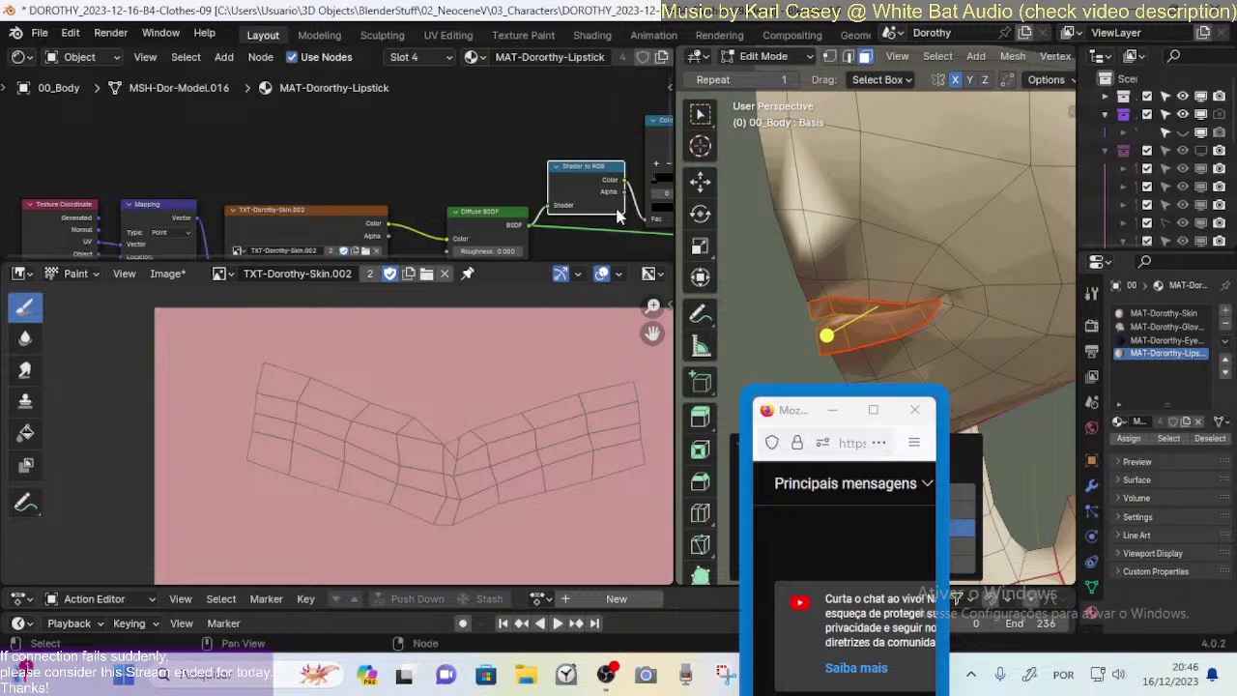
Step: Examine the shader nodes of the MAT-Dororthy-Lipstick material, from the skin texture to the material output
{"action": "scroll", "coordinate": [504, 237], "scroll_direction": "down", "scroll_amount": 5}
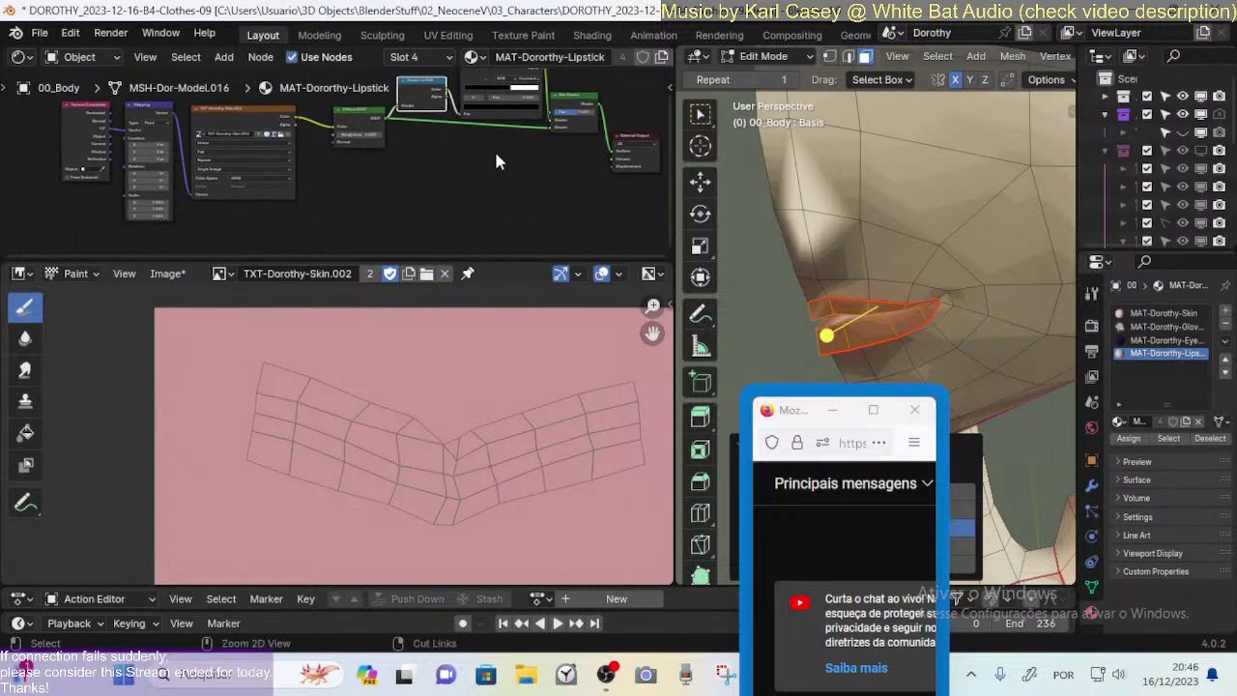
{"action": "scroll", "coordinate": [496, 161], "scroll_direction": "up", "scroll_amount": 2}
{"action": "middle_click_drag", "start_coordinate": [502, 136], "coordinate": [447, 186]}
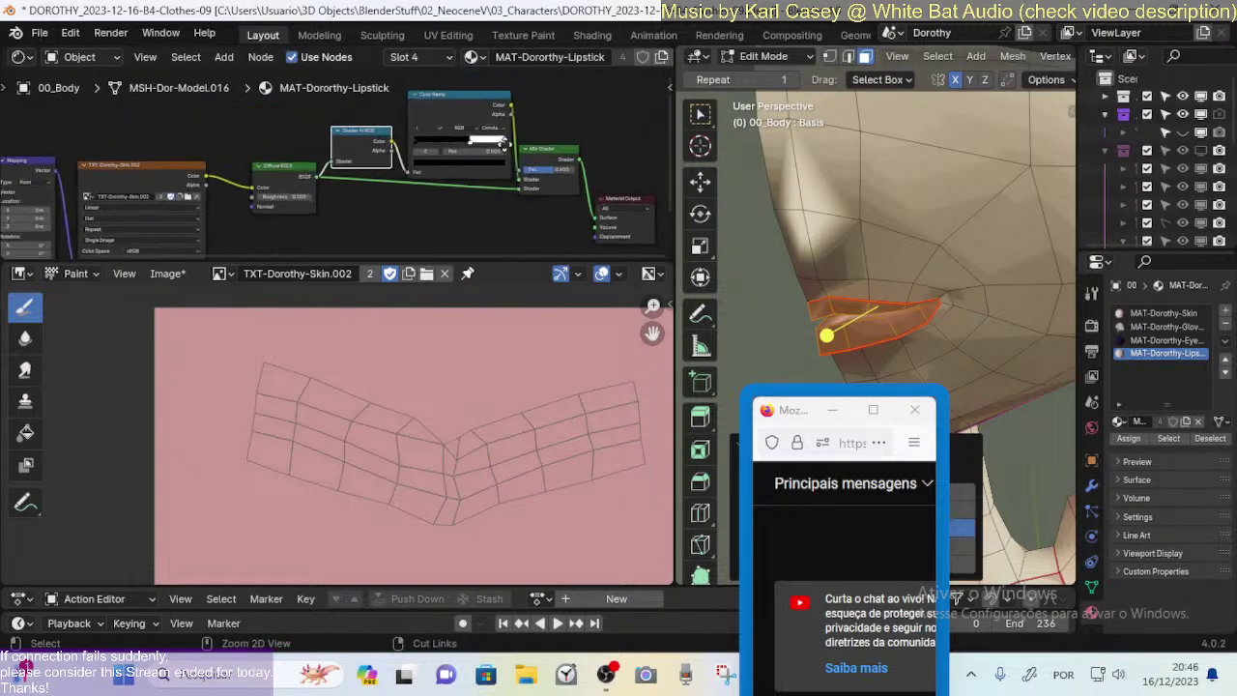
{"action": "middle_click_drag", "start_coordinate": [502, 142], "coordinate": [532, 146], "text": "ctrl"}
{"action": "scroll", "coordinate": [490, 194], "scroll_direction": "up", "scroll_amount": 1}
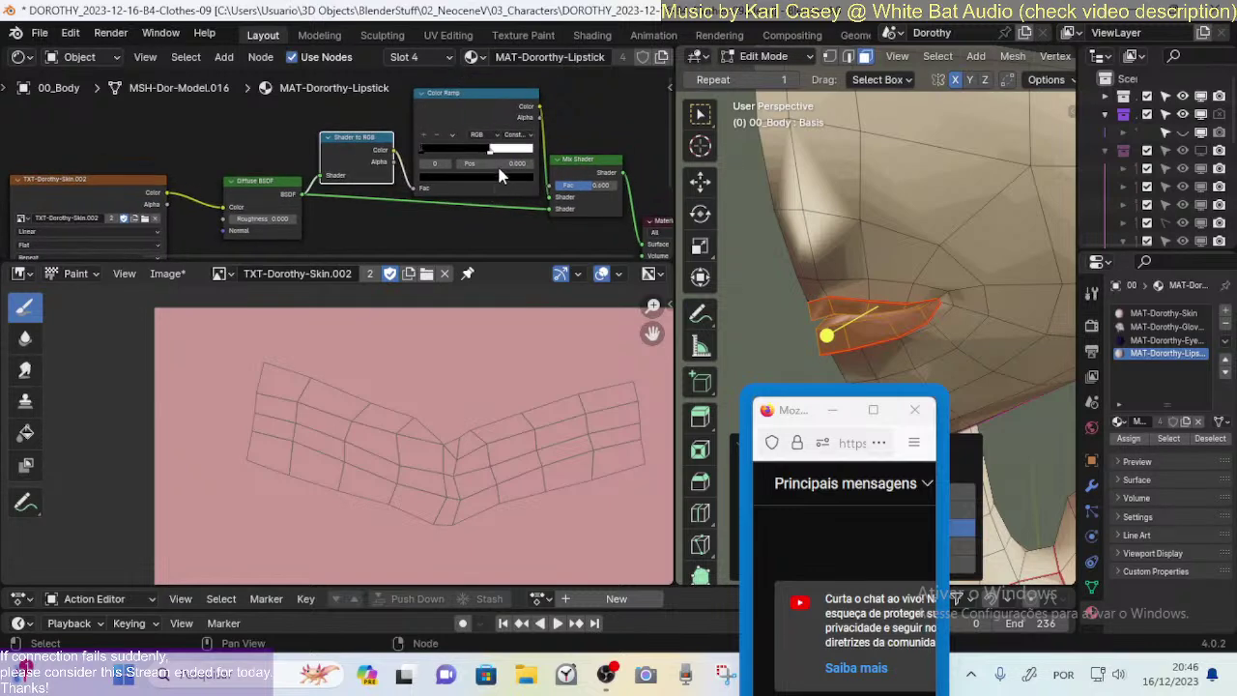
{"action": "scroll", "coordinate": [512, 166], "scroll_direction": "up", "scroll_amount": 1}
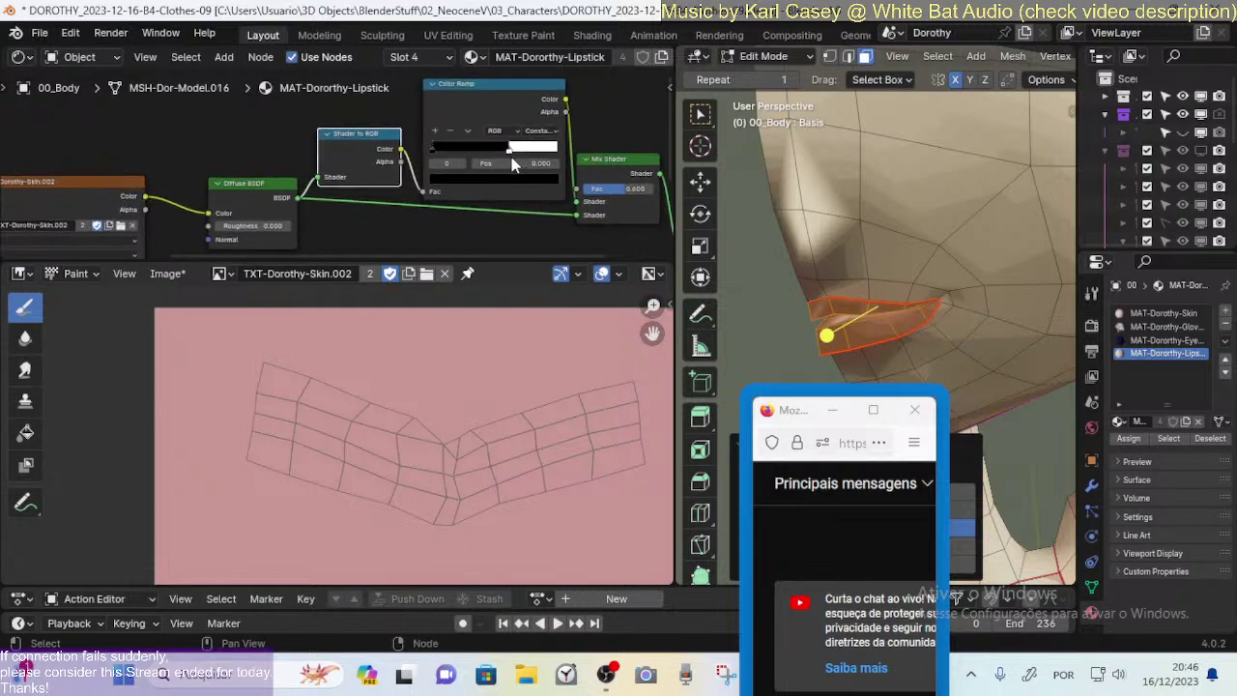
{"action": "middle_click_drag", "start_coordinate": [578, 174], "coordinate": [557, 111]}
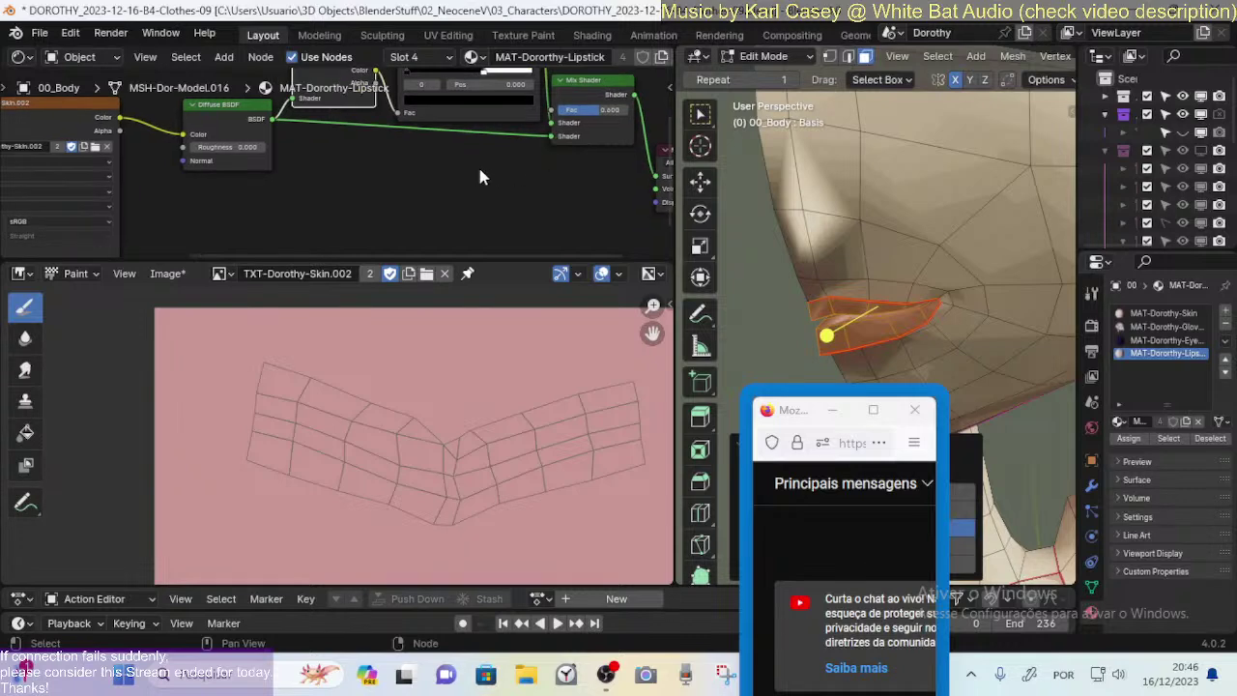
{"action": "mouse_move", "coordinate": [481, 177]}
{"action": "middle_mouse_down", "text": "ctrl"}
{"action": "mouse_move", "coordinate": [418, 222]}
{"action": "mouse_move", "coordinate": [541, 195]}
{"action": "mouse_move", "coordinate": [416, 196]}
{"action": "mouse_move", "coordinate": [477, 181]}
{"action": "middle_mouse_up", "text": "ctrl"}
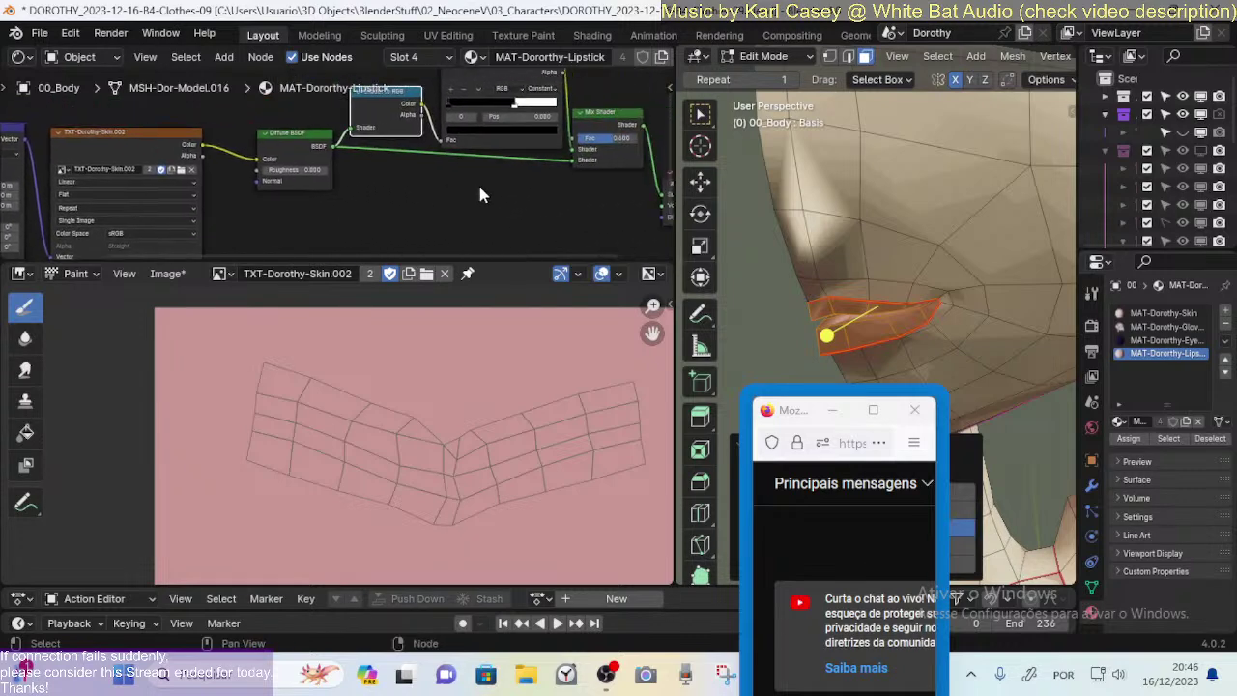
Step: Remove the MAT-Dororthy-Lipstick slot in Object Mode, then return to Edit Mode and select the MAT-Dorothy-Skin slot
{"action": "left_click", "coordinate": [1226, 329]}
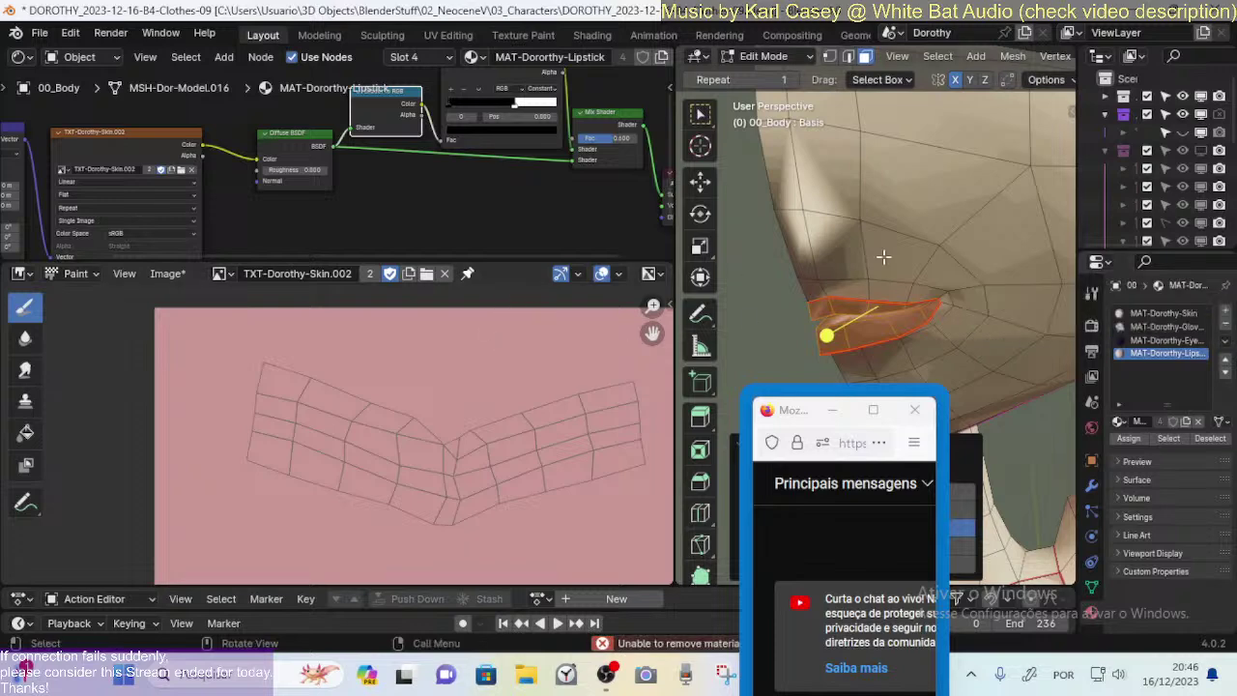
{"action": "key", "text": "Tab"}
{"action": "left_click", "coordinate": [1225, 329]}
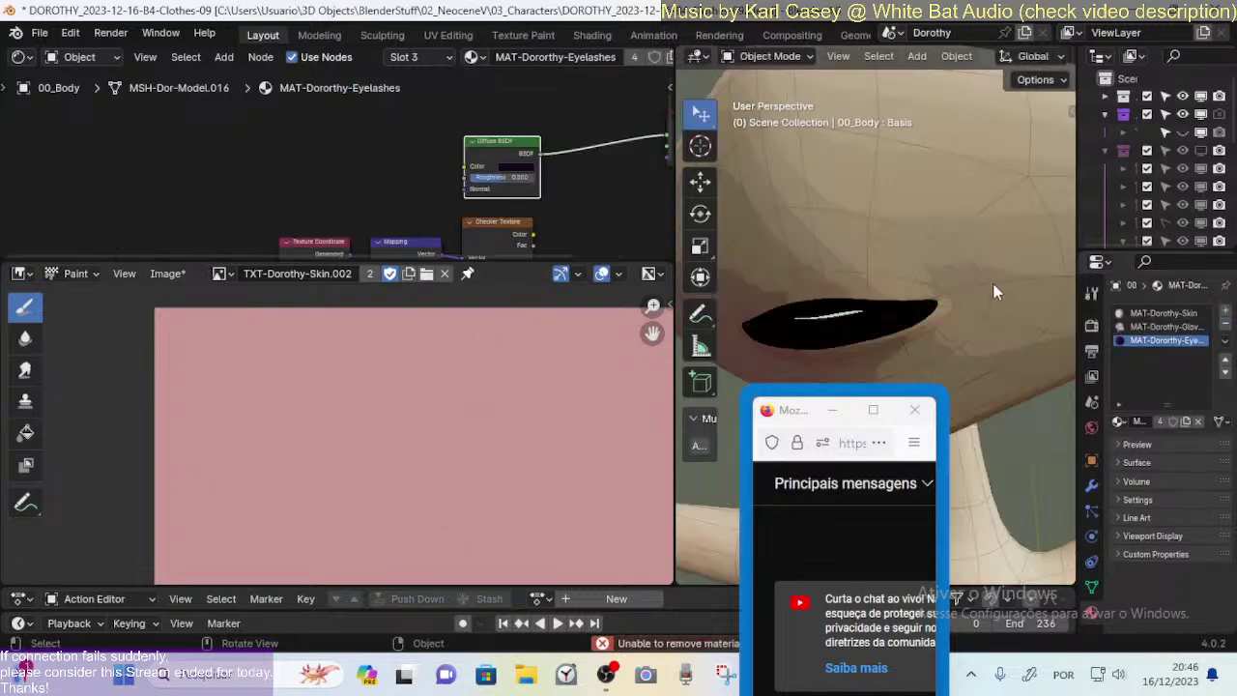
{"action": "left_click", "coordinate": [895, 317]}
{"action": "key", "text": "Tab"}
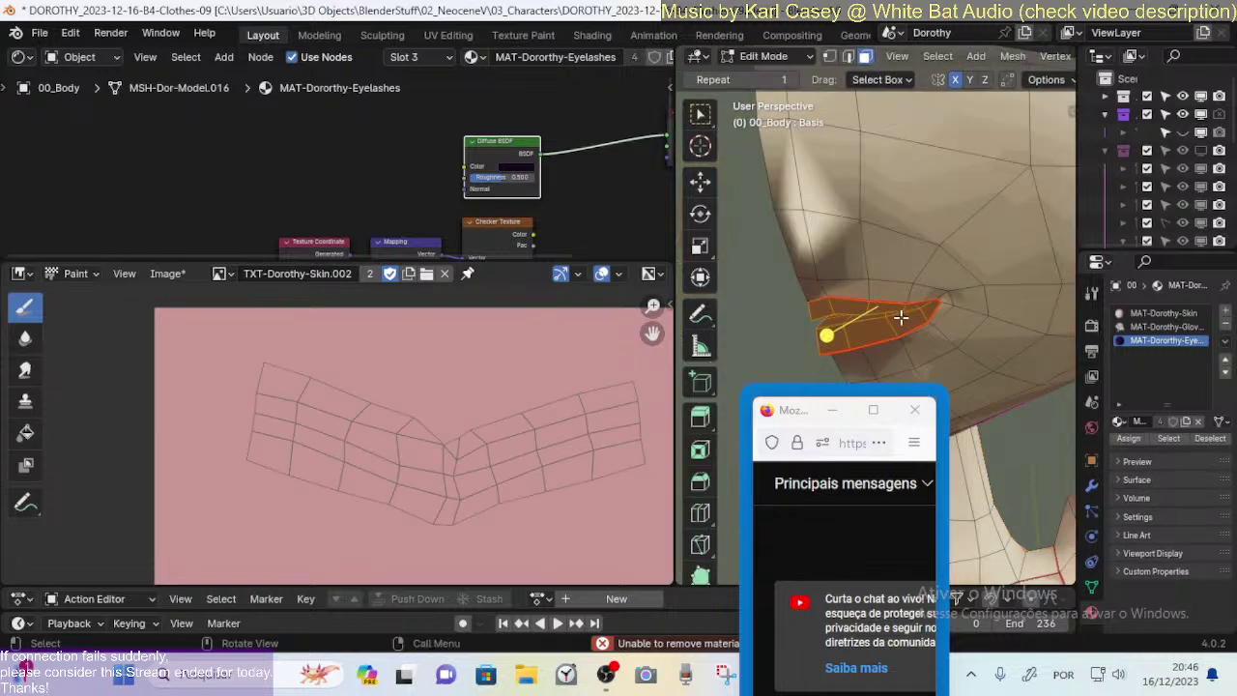
{"action": "left_click", "coordinate": [1163, 313]}
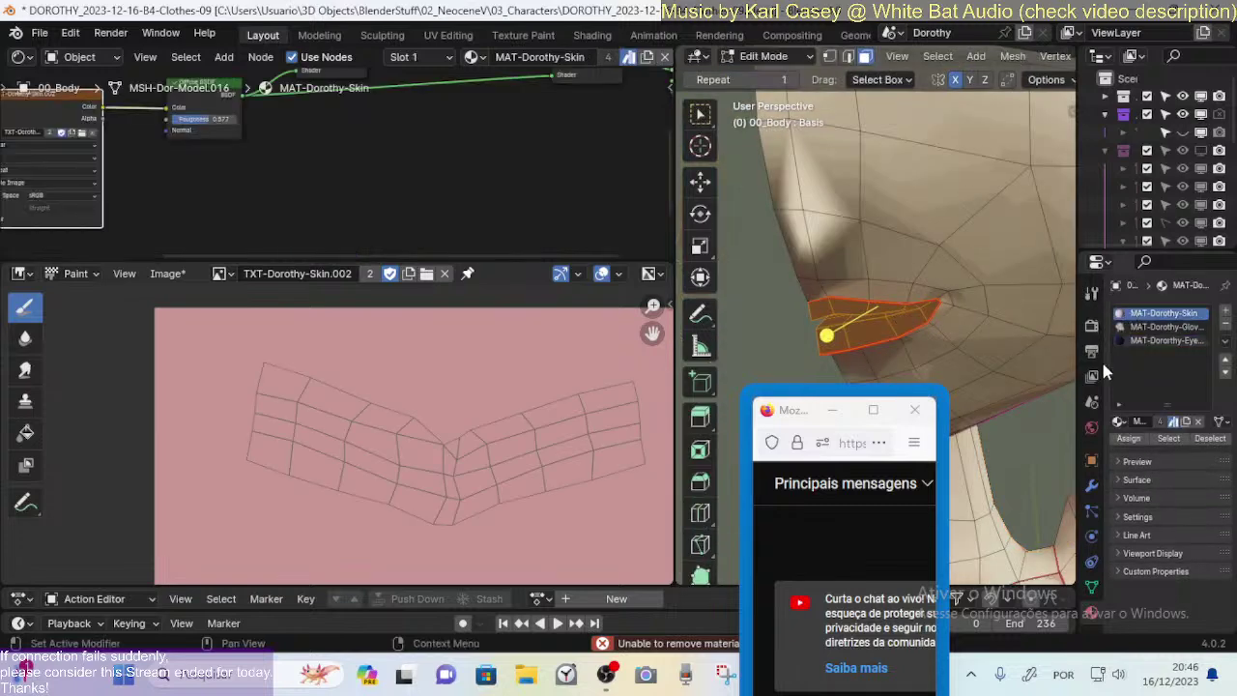
Step: Assign the MAT-Dorothy-Skin material to the selected mouth faces
{"action": "left_click", "coordinate": [1118, 438]}
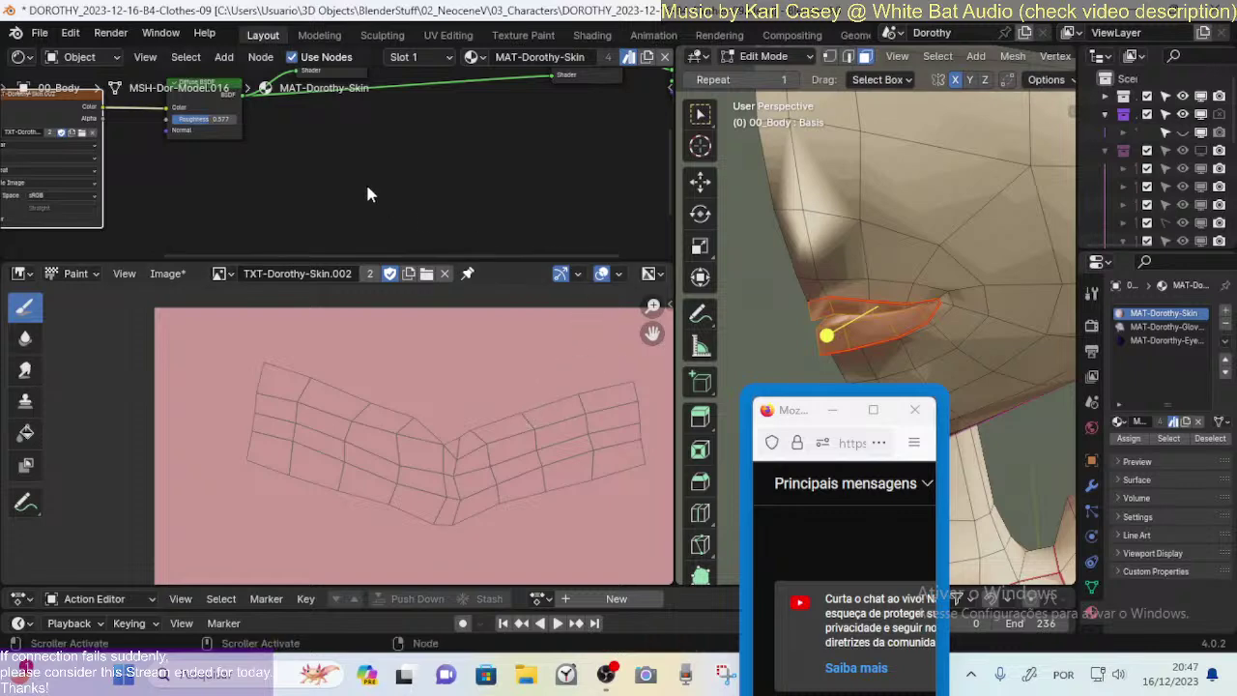
{"action": "key", "text": "Home"}
{"action": "mouse_move", "coordinate": [296, 230]}
{"action": "middle_mouse_down", "text": "ctrl"}
{"action": "mouse_move", "coordinate": [281, 215]}
{"action": "mouse_move", "coordinate": [296, 222]}
{"action": "mouse_move", "coordinate": [380, 174]}
{"action": "middle_mouse_up", "text": "ctrl"}
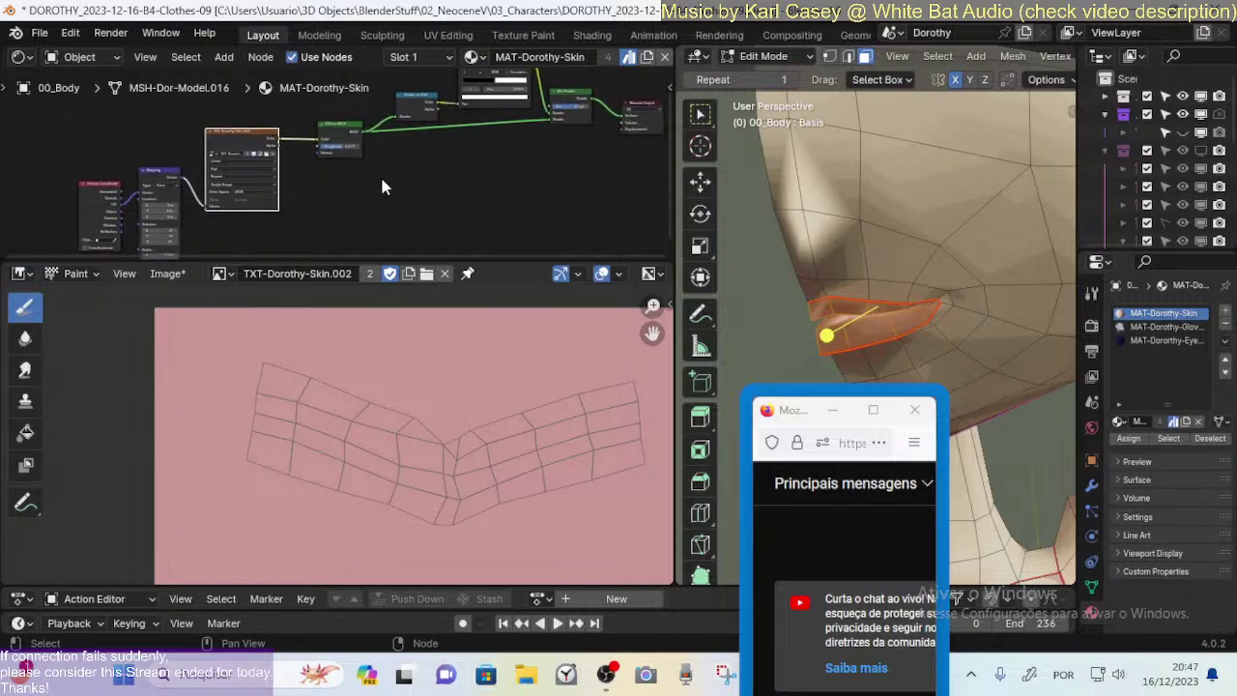
Step: Test a red vertical brush stroke across the mouth UV island on TXT-Dorothy-Skin.002 and undo it
{"action": "middle_click_drag", "start_coordinate": [423, 397], "coordinate": [591, 310], "text": "ctrl"}
{"action": "key", "text": "h"}
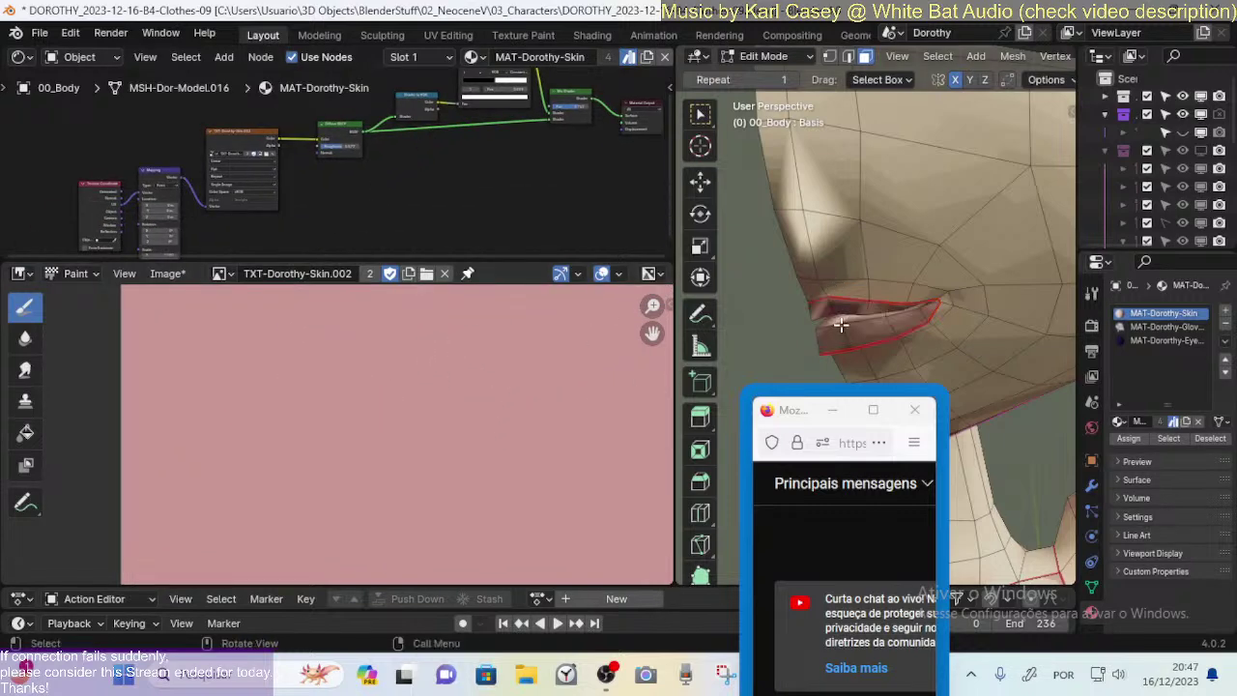
{"action": "key", "text": "alt+h"}
{"action": "middle_click_drag", "start_coordinate": [474, 516], "coordinate": [422, 374], "text": "ctrl"}
{"action": "left_click_drag", "start_coordinate": [422, 374], "coordinate": [409, 486]}
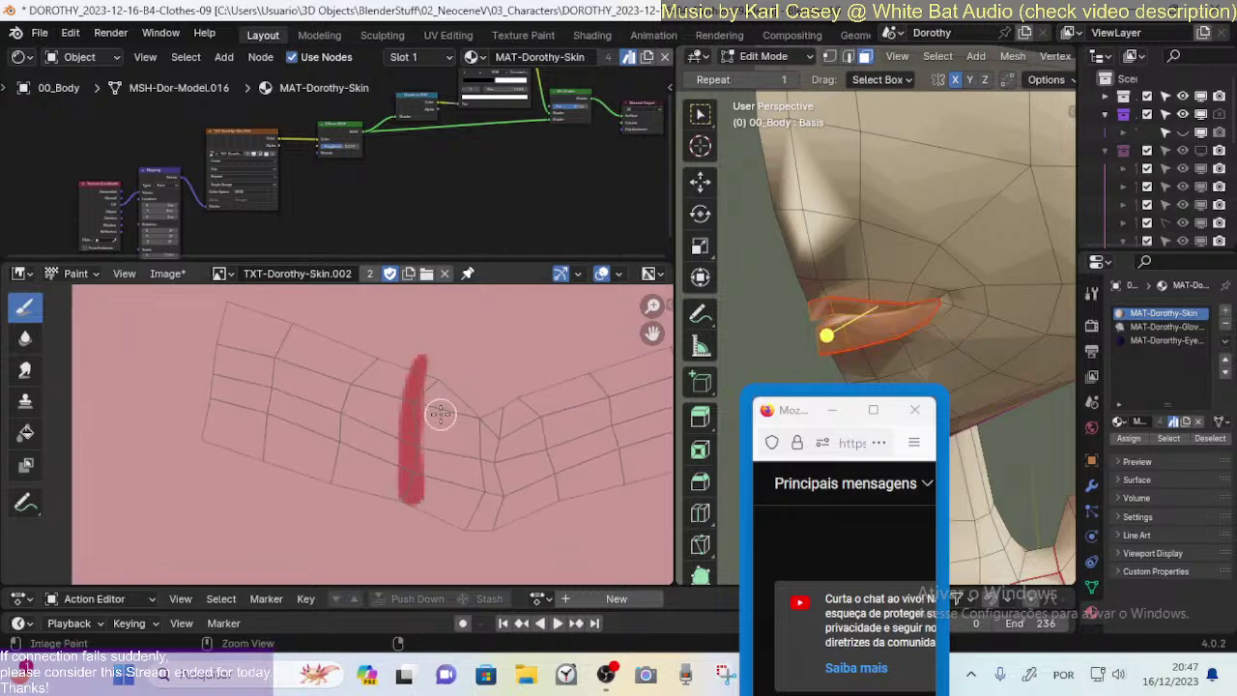
{"action": "key", "text": "ctrl+z"}
Step: Select the whole body mesh to compare its UVs with the mouth island, then reselect only the seam-bounded mouth faces
{"action": "middle_click_drag", "start_coordinate": [439, 420], "coordinate": [441, 530], "text": "ctrl"}
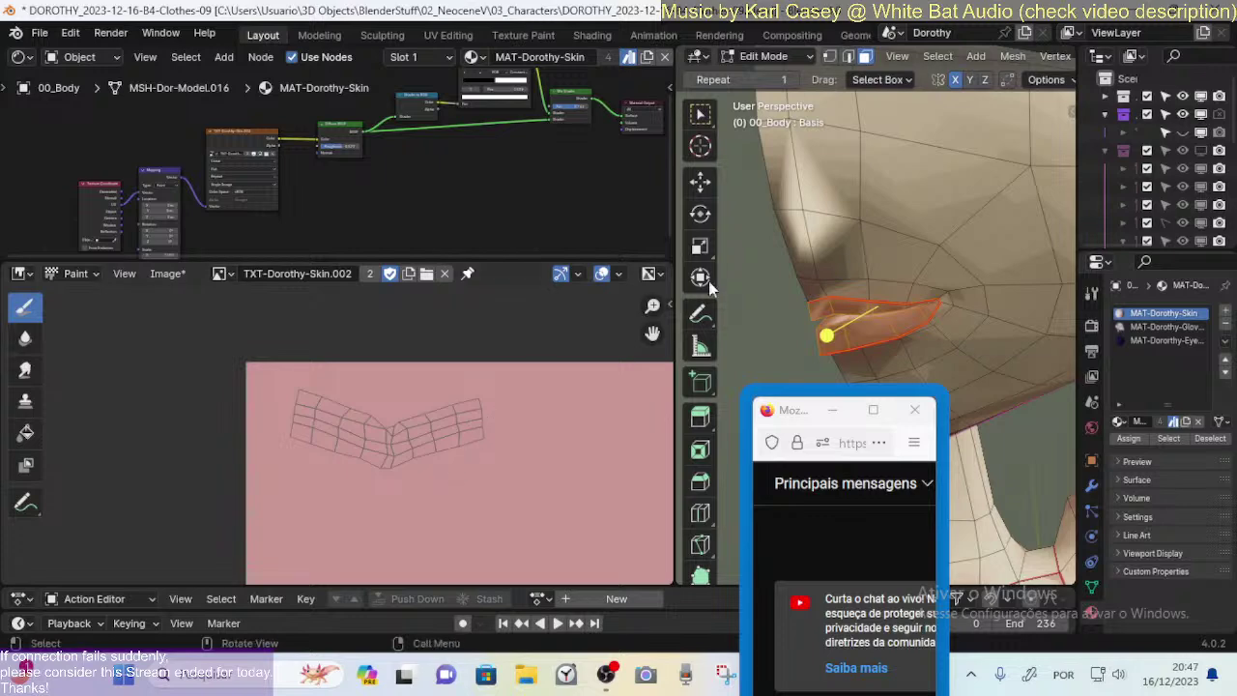
{"action": "middle_click_drag", "start_coordinate": [493, 445], "coordinate": [458, 371], "text": "ctrl"}
{"action": "middle_click_drag", "start_coordinate": [454, 480], "coordinate": [459, 430], "text": "ctrl"}
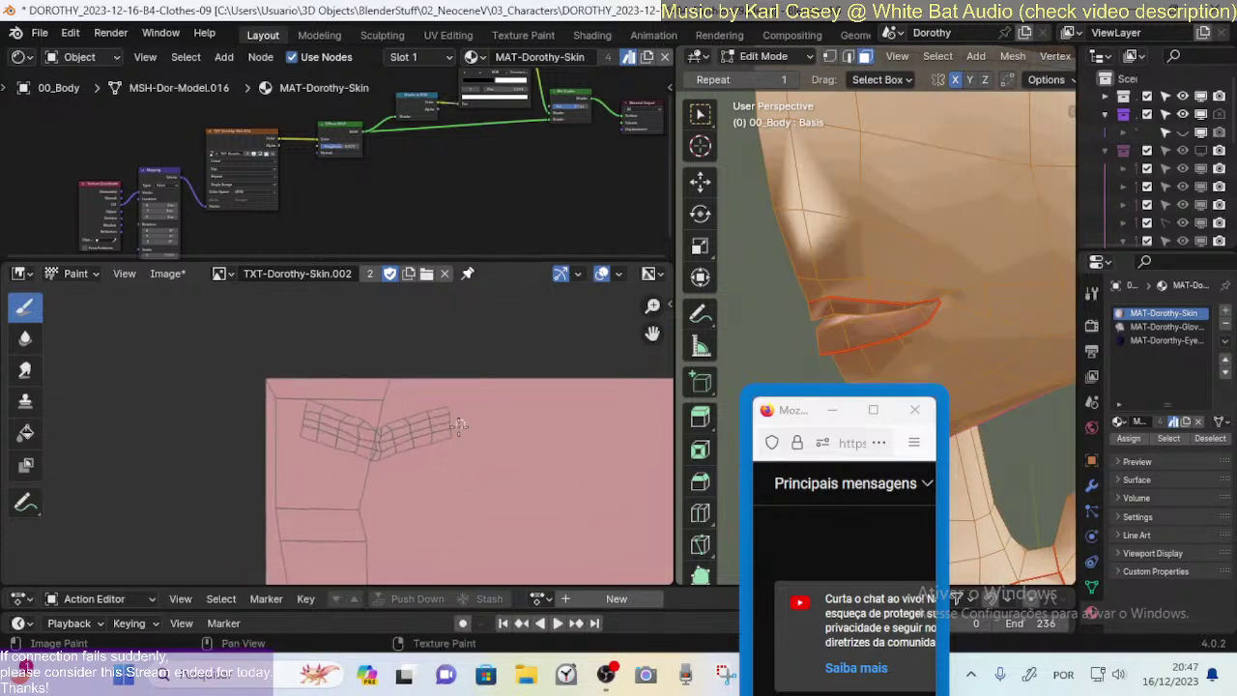
{"action": "left_click", "coordinate": [842, 328]}
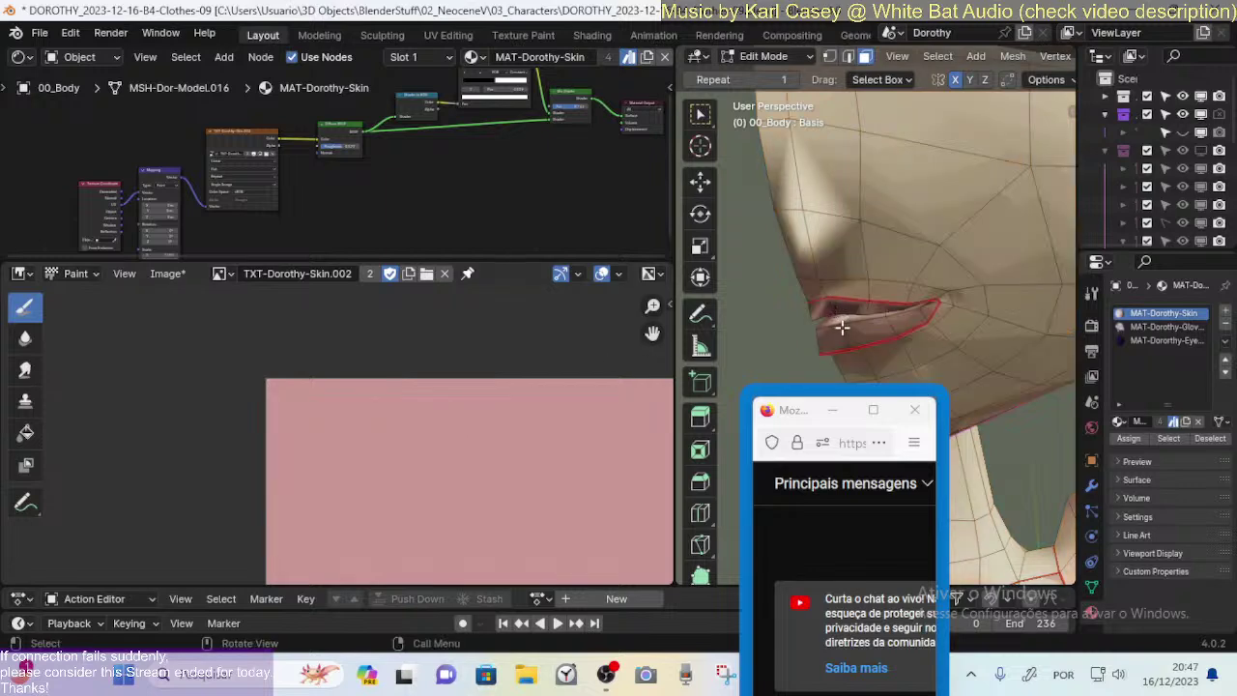
{"action": "double_click", "coordinate": [827, 335]}
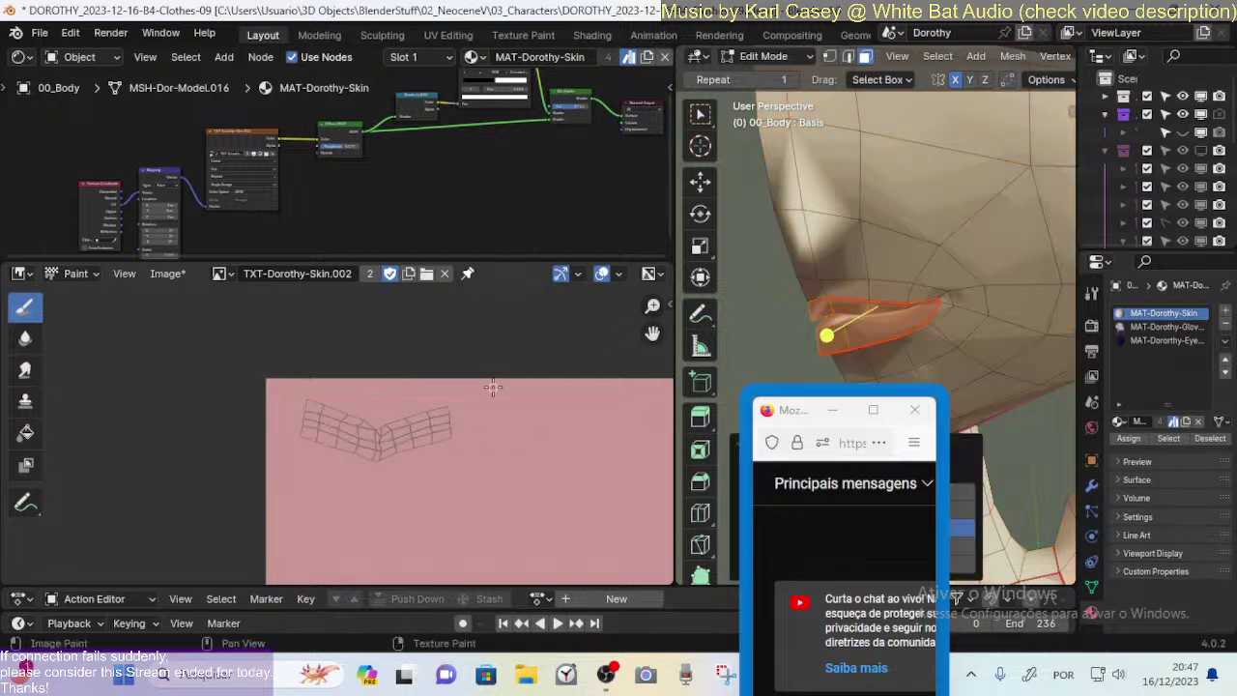
Step: Switch the image area to the UV Editor, select the whole mouth island and move it right along the texture's upper edge
{"action": "key", "text": "shift+F10"}
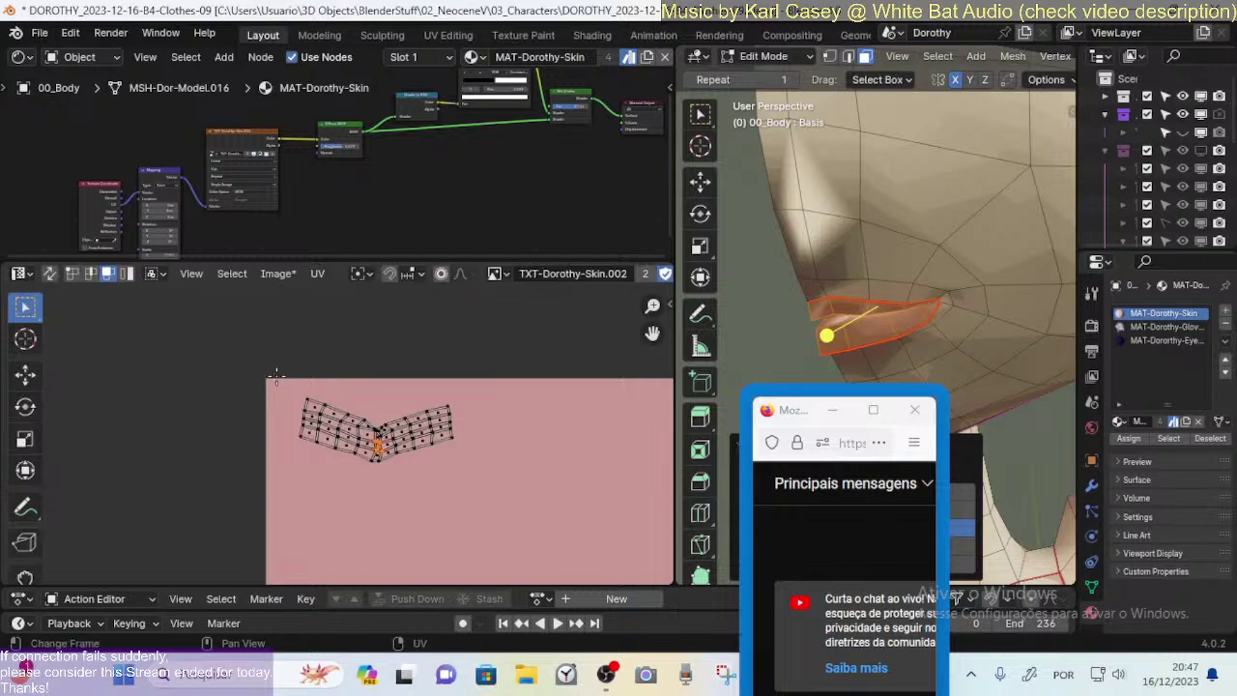
{"action": "key", "text": "l"}
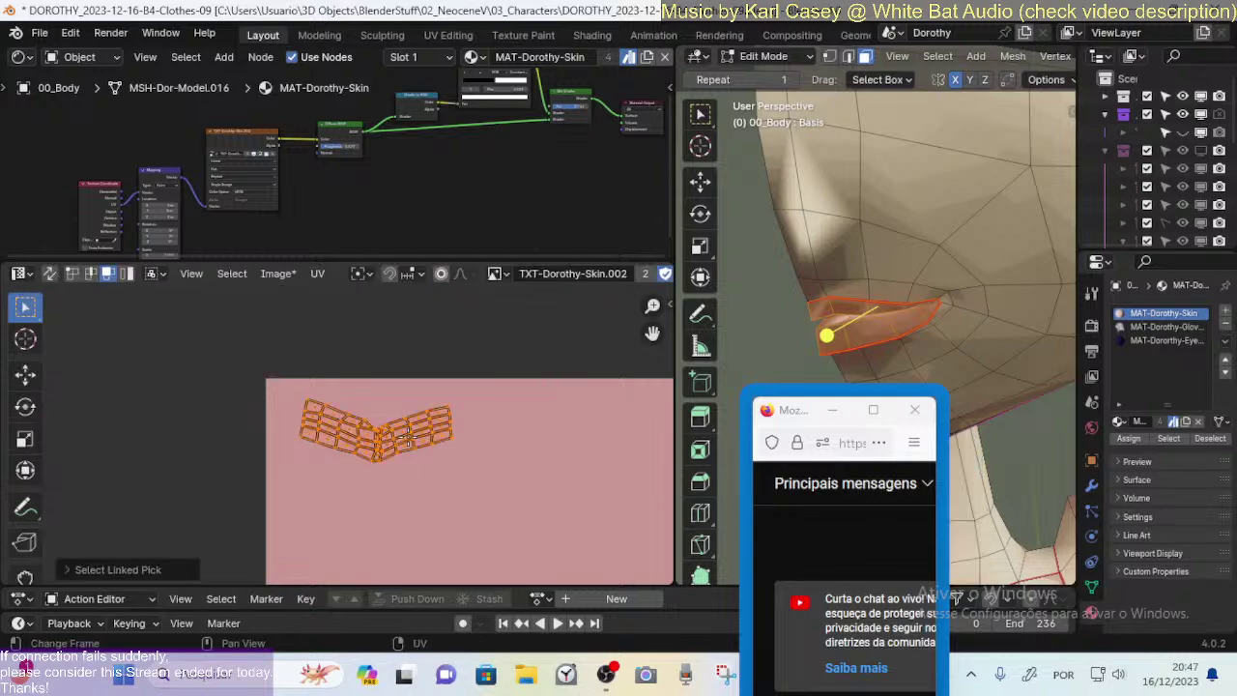
{"action": "key", "text": "a"}
{"action": "key", "text": "ctrl+z"}
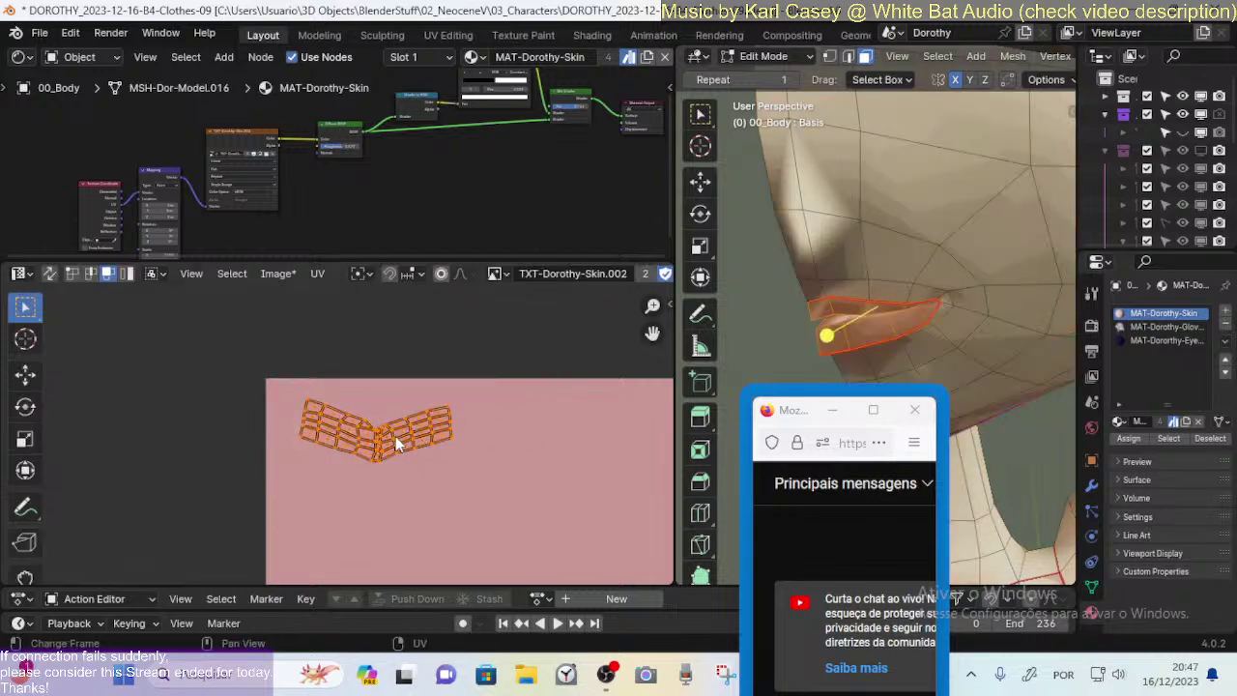
{"action": "key", "text": "g"}
{"action": "left_click", "coordinate": [536, 421]}
{"action": "scroll", "coordinate": [537, 420], "scroll_direction": "down", "scroll_amount": 4}
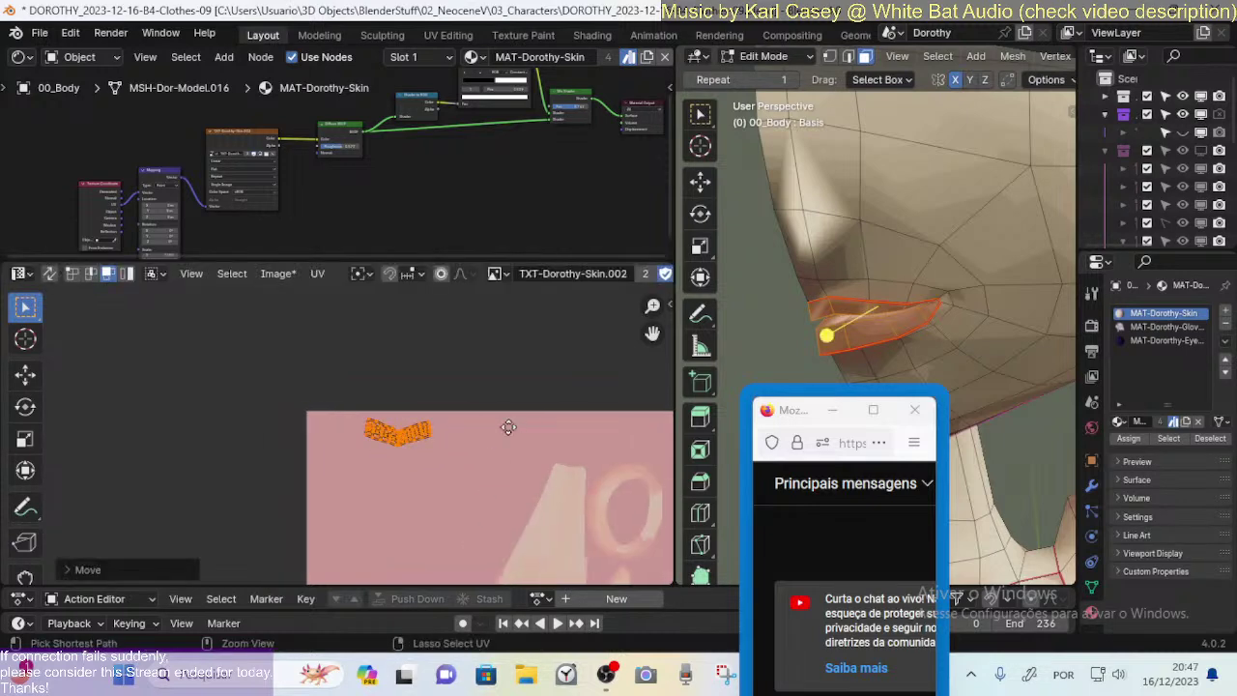
Step: Show all body UVs and fine-tune the mouth island's position in the empty space right of the neighbouring rectangular island
{"action": "key", "text": "a"}
{"action": "middle_click_drag", "start_coordinate": [466, 471], "coordinate": [516, 304], "text": "ctrl"}
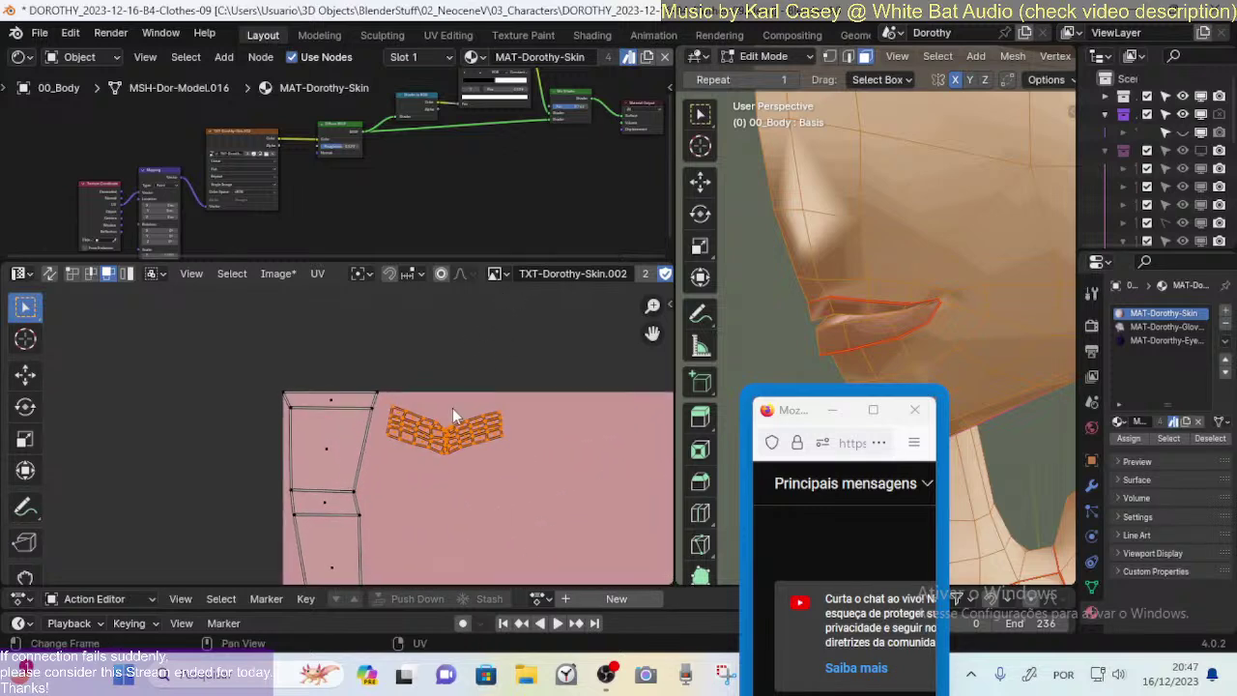
{"action": "middle_click_drag", "start_coordinate": [464, 460], "coordinate": [475, 415], "text": "ctrl"}
{"action": "key", "text": "l"}
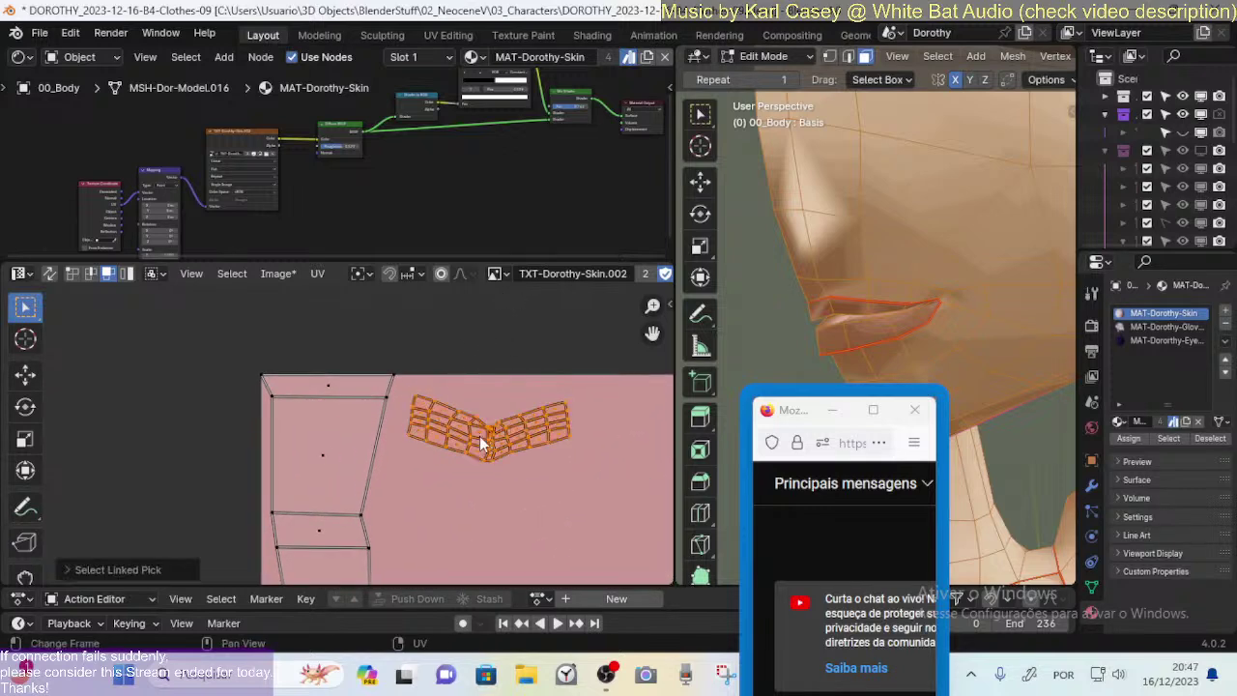
{"action": "key", "text": "g"}
{"action": "left_click", "coordinate": [502, 425]}
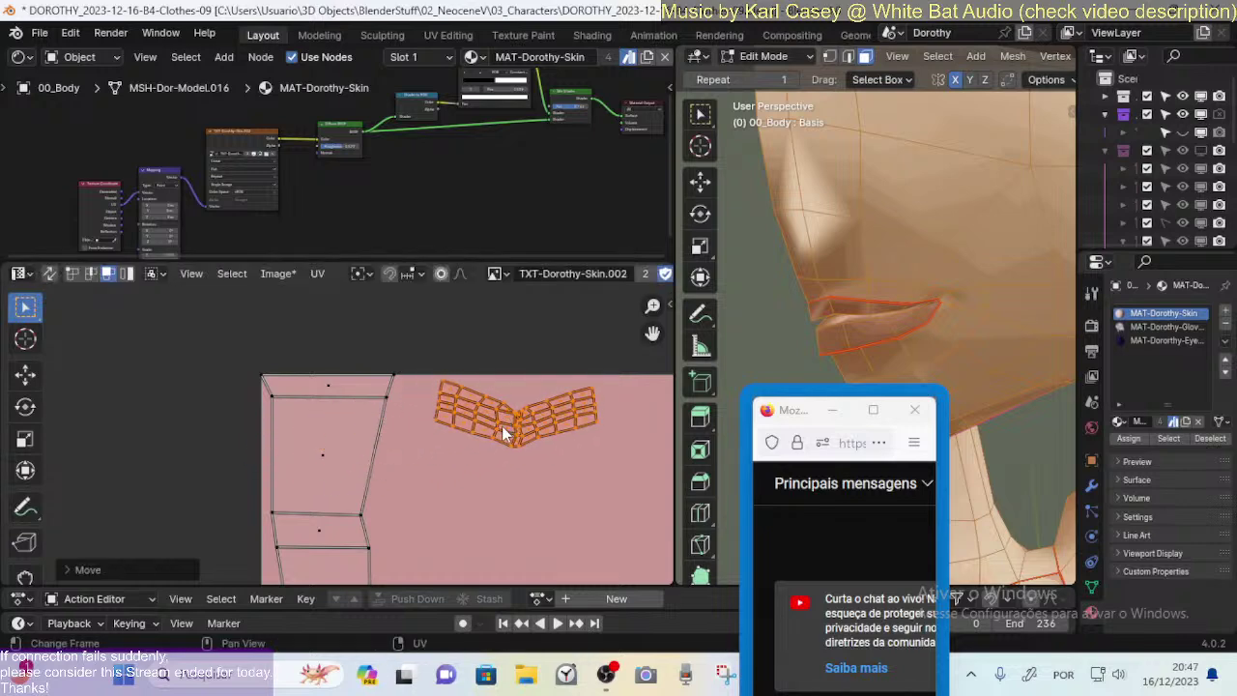
{"action": "key", "text": "g"}
{"action": "left_click", "coordinate": [447, 414]}
{"action": "middle_click_drag", "start_coordinate": [448, 413], "coordinate": [445, 555], "text": "ctrl"}
{"action": "middle_click_drag", "start_coordinate": [456, 339], "coordinate": [448, 524], "text": "ctrl"}
{"action": "middle_click_drag", "start_coordinate": [431, 451], "coordinate": [465, 367], "text": "ctrl"}
{"action": "middle_click_drag", "start_coordinate": [466, 446], "coordinate": [485, 361], "text": "ctrl"}
{"action": "mouse_move", "coordinate": [483, 394]}
{"action": "middle_mouse_down", "text": "ctrl"}
{"action": "mouse_move", "coordinate": [489, 356]}
{"action": "mouse_move", "coordinate": [467, 411]}
{"action": "middle_mouse_up", "text": "ctrl"}
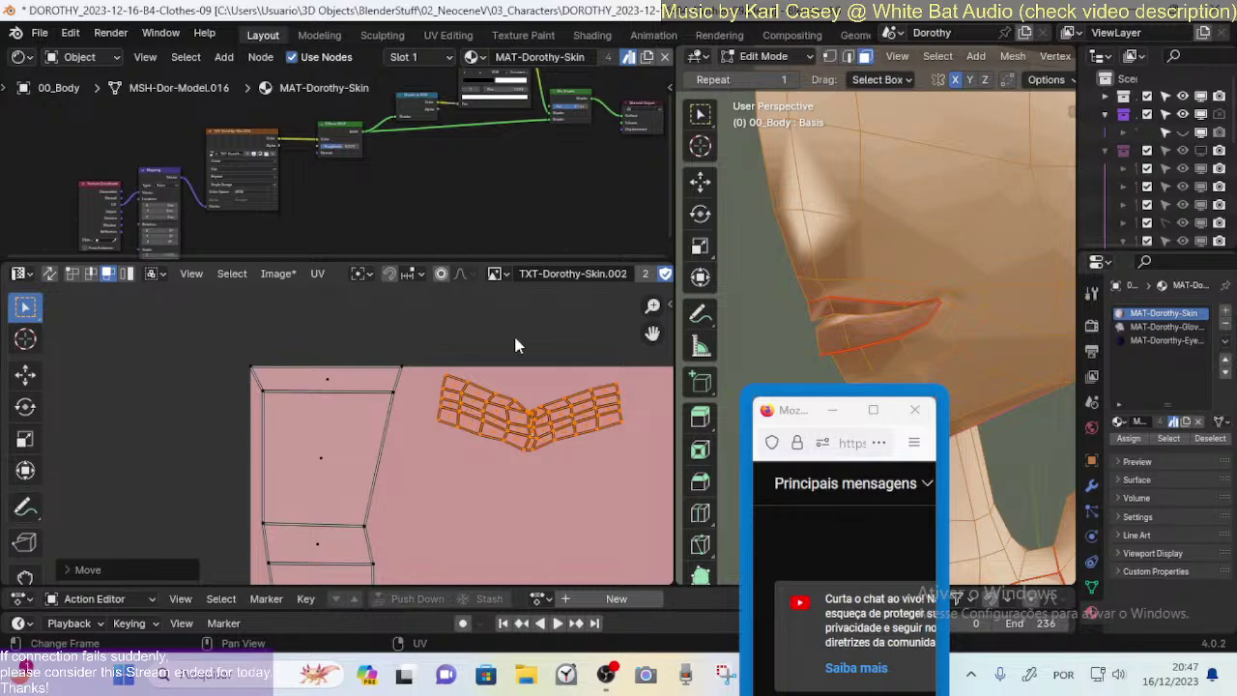
Step: Move the chat window aside and return the image area to painting, trying and undoing a thin red stroke across the mouth island
{"action": "left_click_drag", "start_coordinate": [788, 414], "coordinate": [1121, 164]}
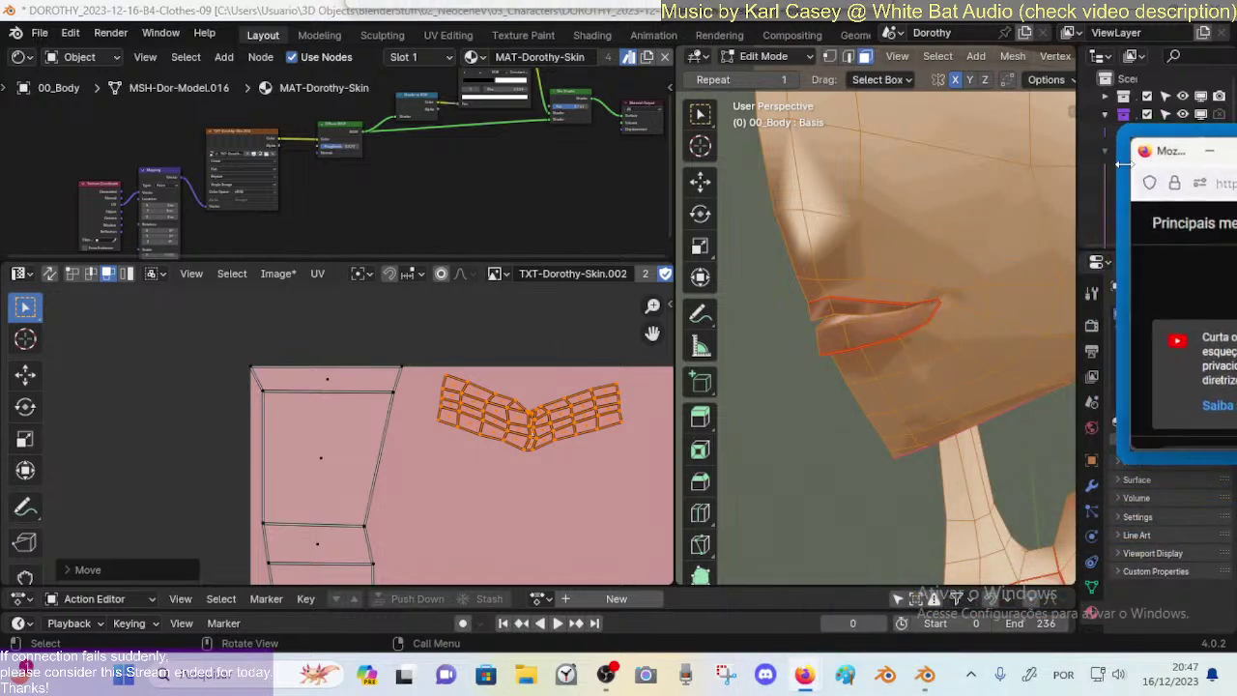
{"action": "left_click", "coordinate": [494, 434]}
{"action": "middle_click_drag", "start_coordinate": [503, 434], "coordinate": [398, 423], "text": "shift"}
{"action": "middle_click_drag", "start_coordinate": [405, 425], "coordinate": [447, 377], "text": "ctrl"}
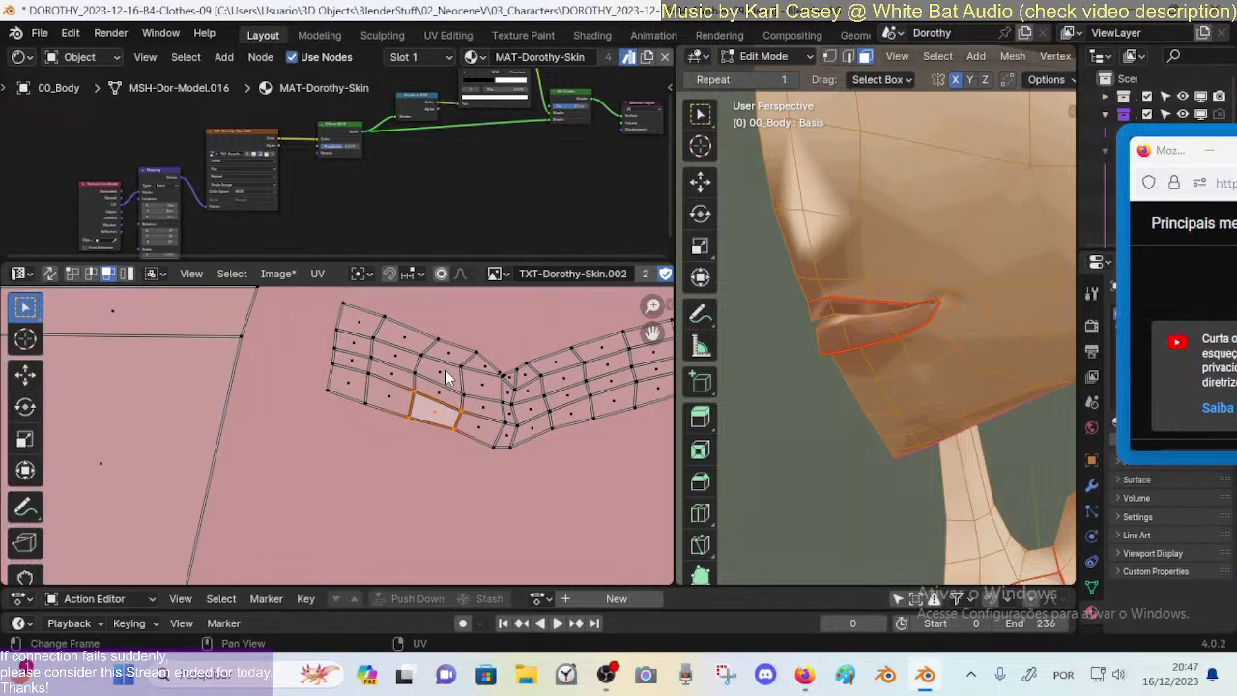
{"action": "key", "text": "shift+F10"}
{"action": "middle_click_drag", "start_coordinate": [527, 333], "coordinate": [420, 383], "text": "shift"}
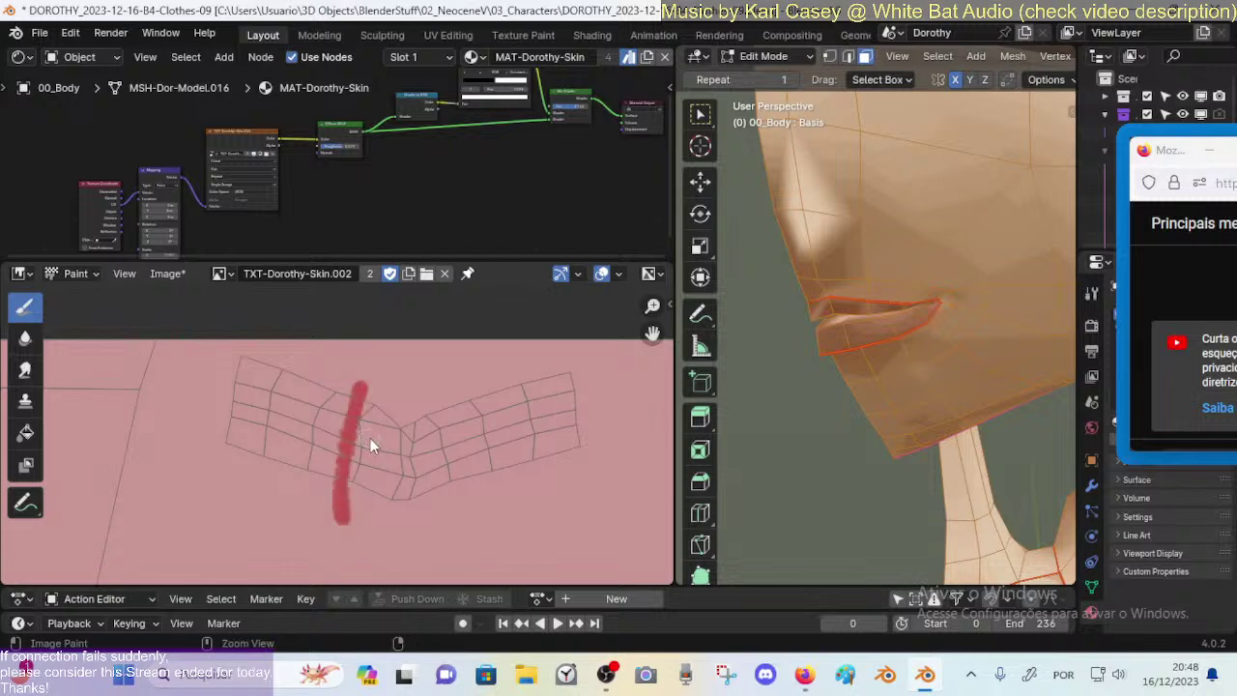
{"action": "key", "text": "ctrl+z"}
Step: Enlarge the brush, undo the first broad trial strokes, and cover the entire mouth UV island with red paint
{"action": "key", "text": "f"}
{"action": "left_click", "coordinate": [447, 478]}
{"action": "left_click_drag", "start_coordinate": [401, 467], "coordinate": [475, 439]}
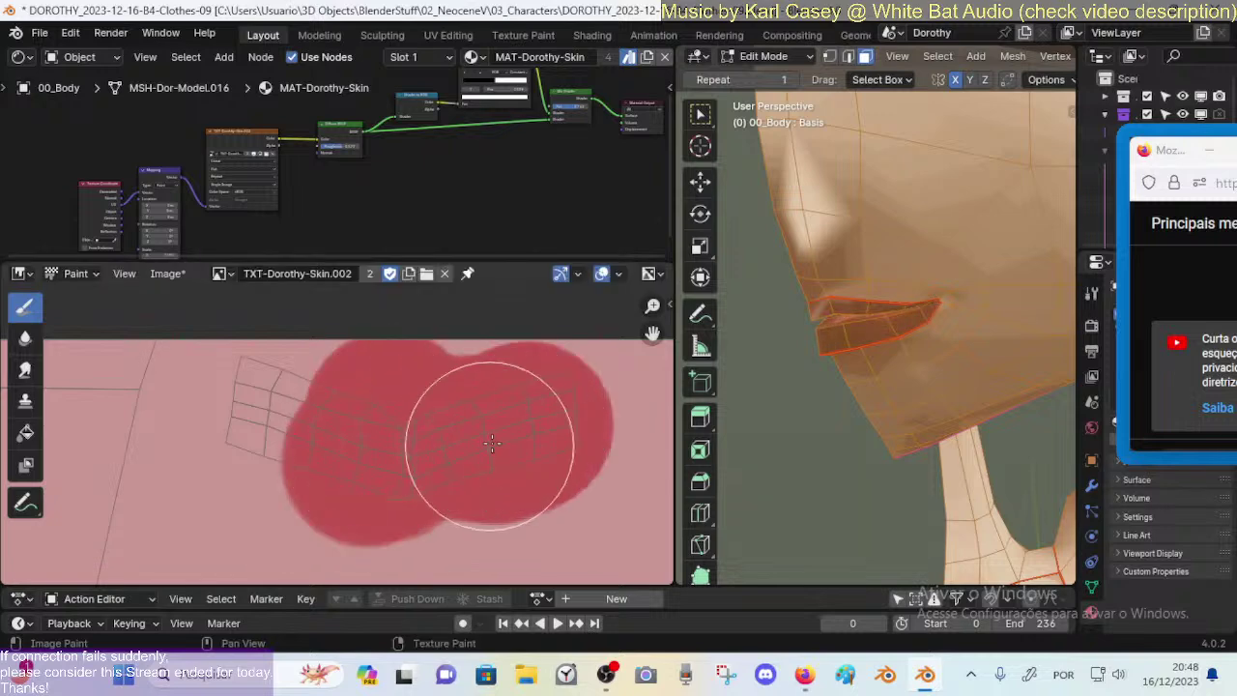
{"action": "key", "text": "ctrl+z"}
{"action": "mouse_move", "coordinate": [418, 491]}
{"action": "left_mouse_down"}
{"action": "mouse_move", "coordinate": [262, 409]}
{"action": "mouse_move", "coordinate": [338, 439]}
{"action": "left_mouse_up"}
{"action": "key", "text": "ctrl+z"}
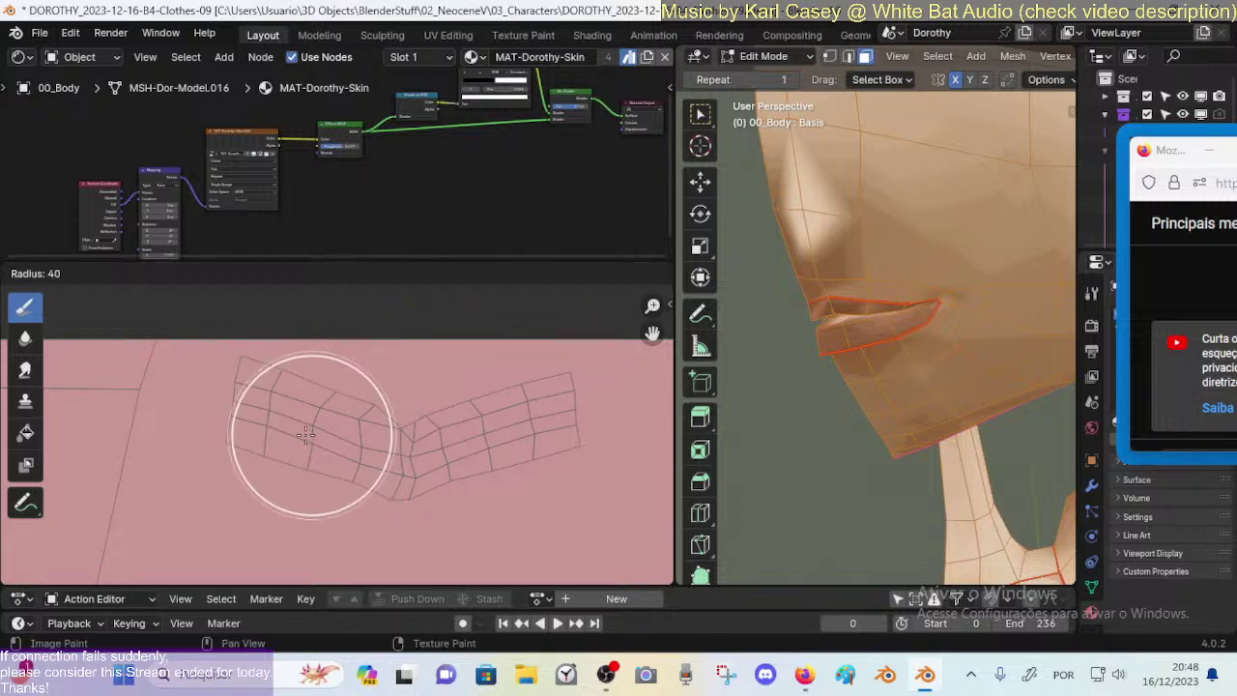
{"action": "mouse_move", "coordinate": [271, 418]}
{"action": "left_mouse_down"}
{"action": "mouse_move", "coordinate": [279, 434]}
{"action": "mouse_move", "coordinate": [491, 497]}
{"action": "mouse_move", "coordinate": [525, 434]}
{"action": "mouse_move", "coordinate": [296, 381]}
{"action": "mouse_move", "coordinate": [262, 426]}
{"action": "mouse_move", "coordinate": [318, 386]}
{"action": "mouse_move", "coordinate": [262, 405]}
{"action": "mouse_move", "coordinate": [271, 385]}
{"action": "mouse_move", "coordinate": [359, 415]}
{"action": "mouse_move", "coordinate": [497, 500]}
{"action": "mouse_move", "coordinate": [533, 420]}
{"action": "left_mouse_up"}
{"action": "middle_click_drag", "start_coordinate": [533, 420], "coordinate": [533, 379], "text": "ctrl"}
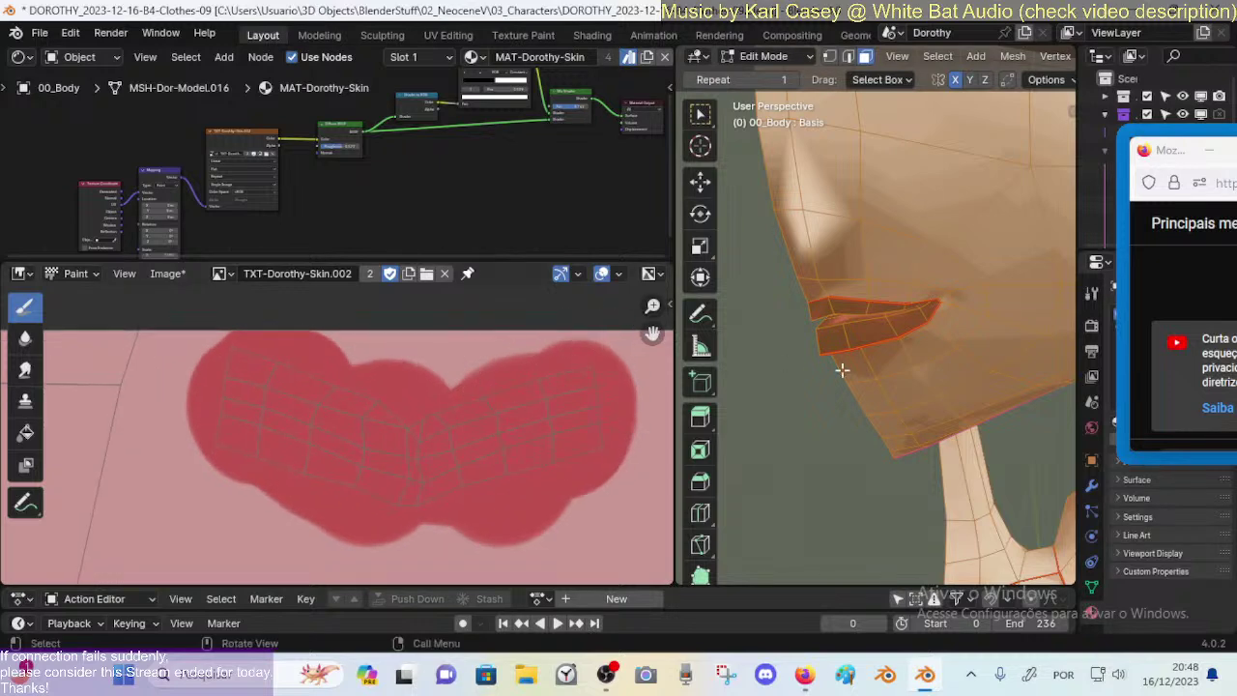
Step: Deselect the mesh to inspect the red lips, then reselect the seam-bounded mouth faces and check the PAL-Body palette
{"action": "key", "text": "alt+a"}
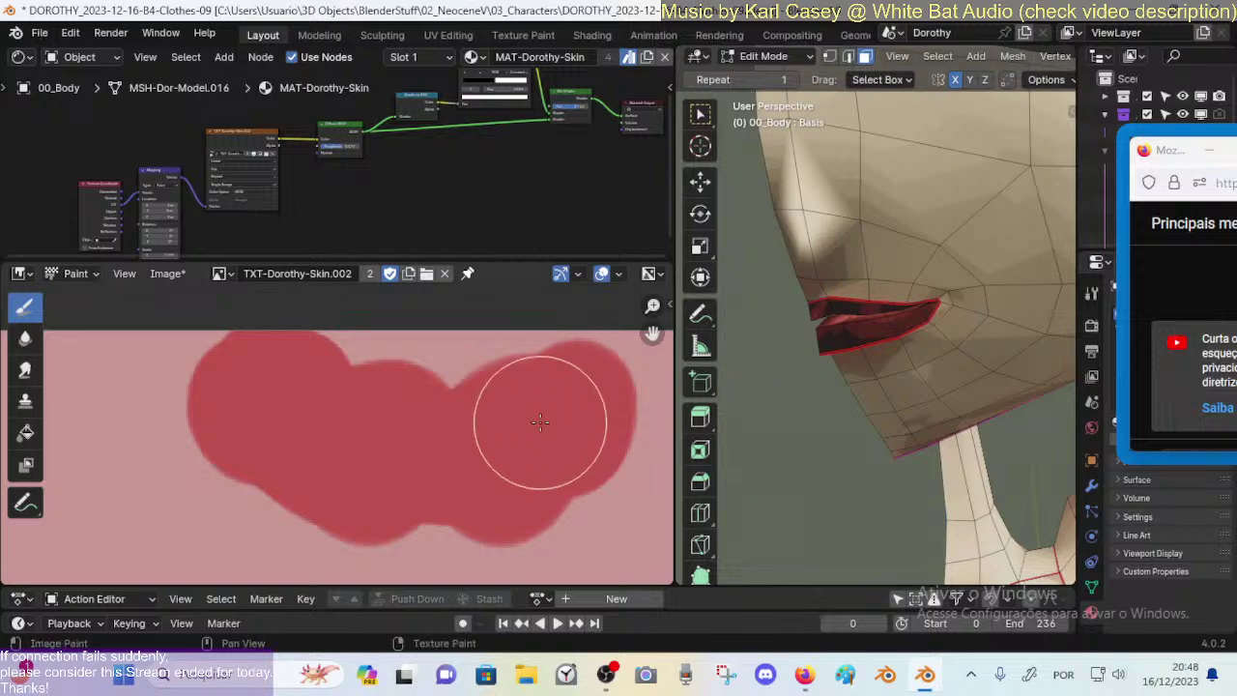
{"action": "middle_click_drag", "start_coordinate": [538, 414], "coordinate": [464, 406], "text": "ctrl"}
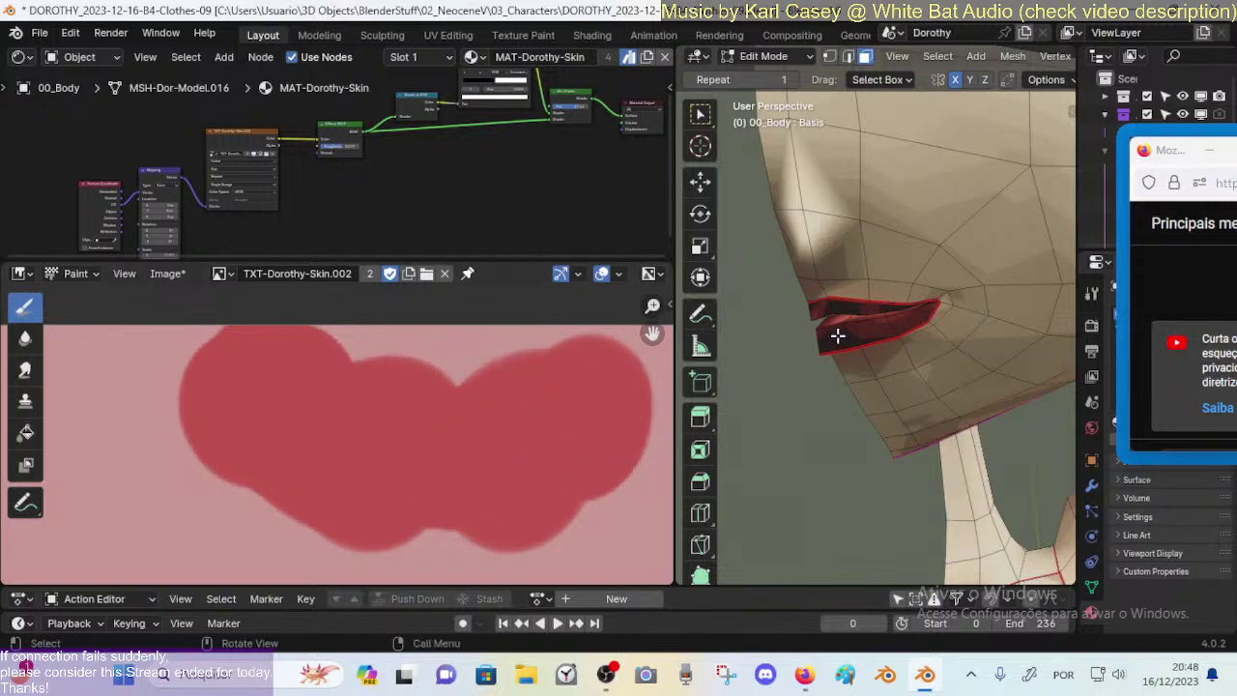
{"action": "key", "text": "l"}
{"action": "key", "text": "n"}
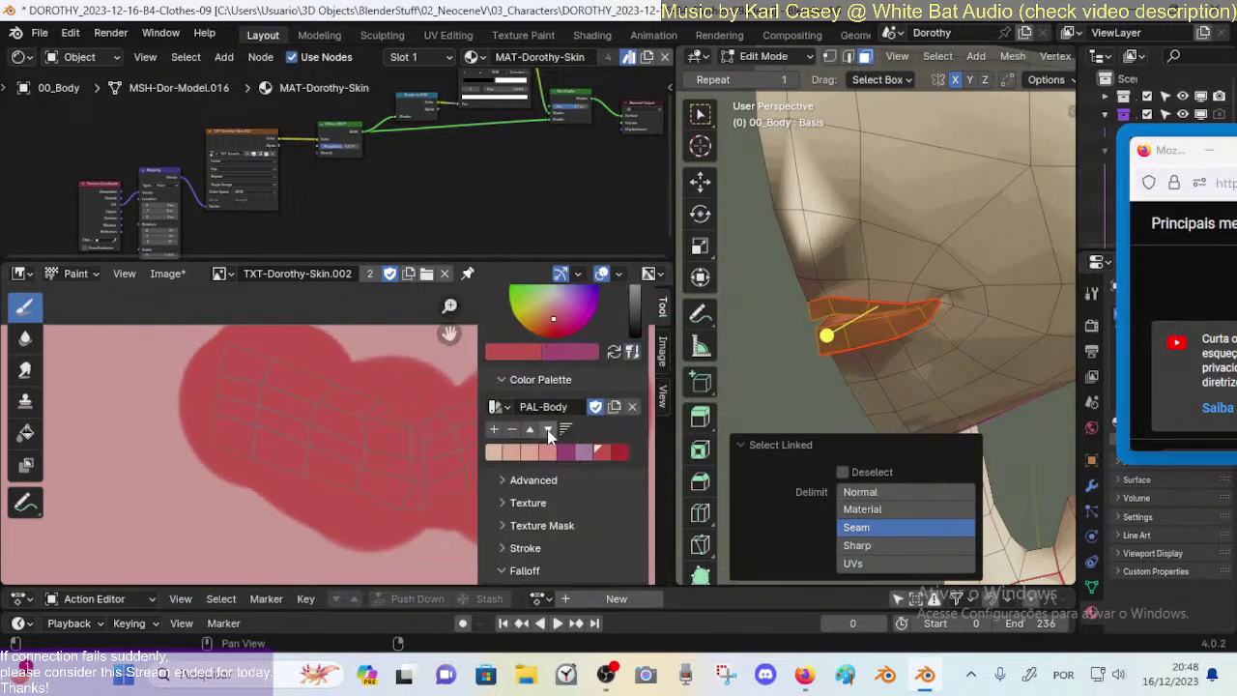
{"action": "key", "text": "n"}
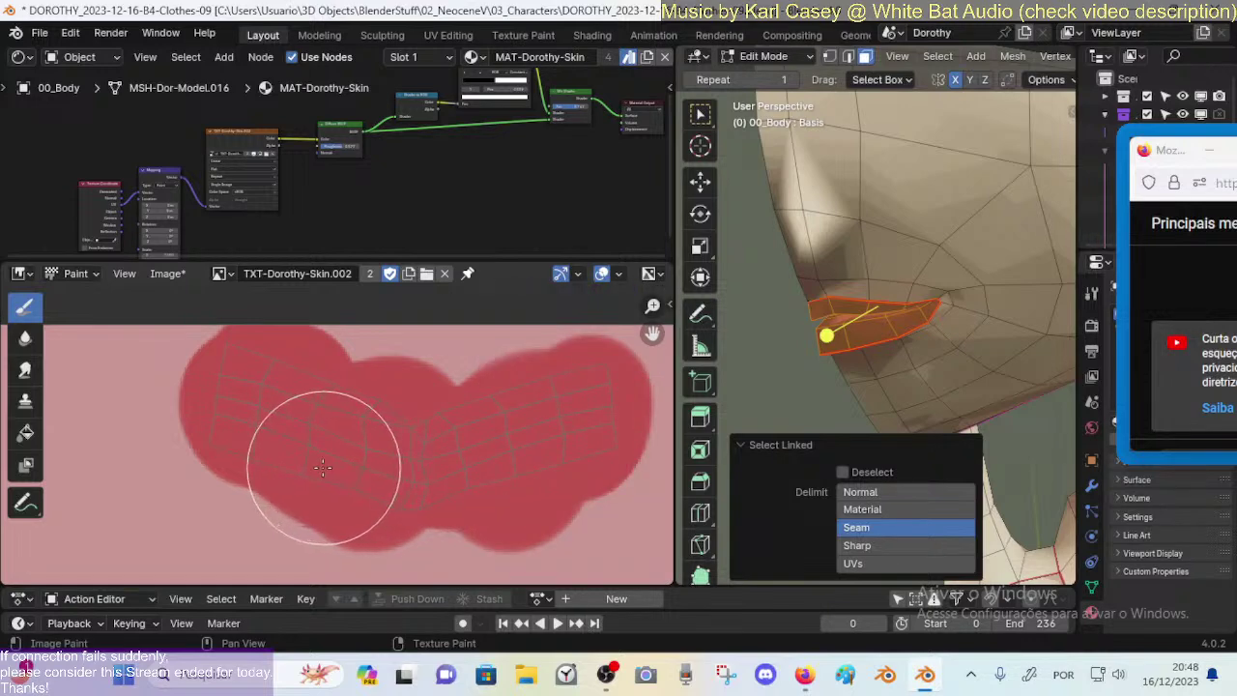
Step: Reduce the brush size, then save the blend file and all modified images
{"action": "key", "text": "bracketleft"}
{"action": "key", "text": "bracketleft"}
{"action": "key", "text": "bracketleft"}
{"action": "key", "text": "ctrl+s"}
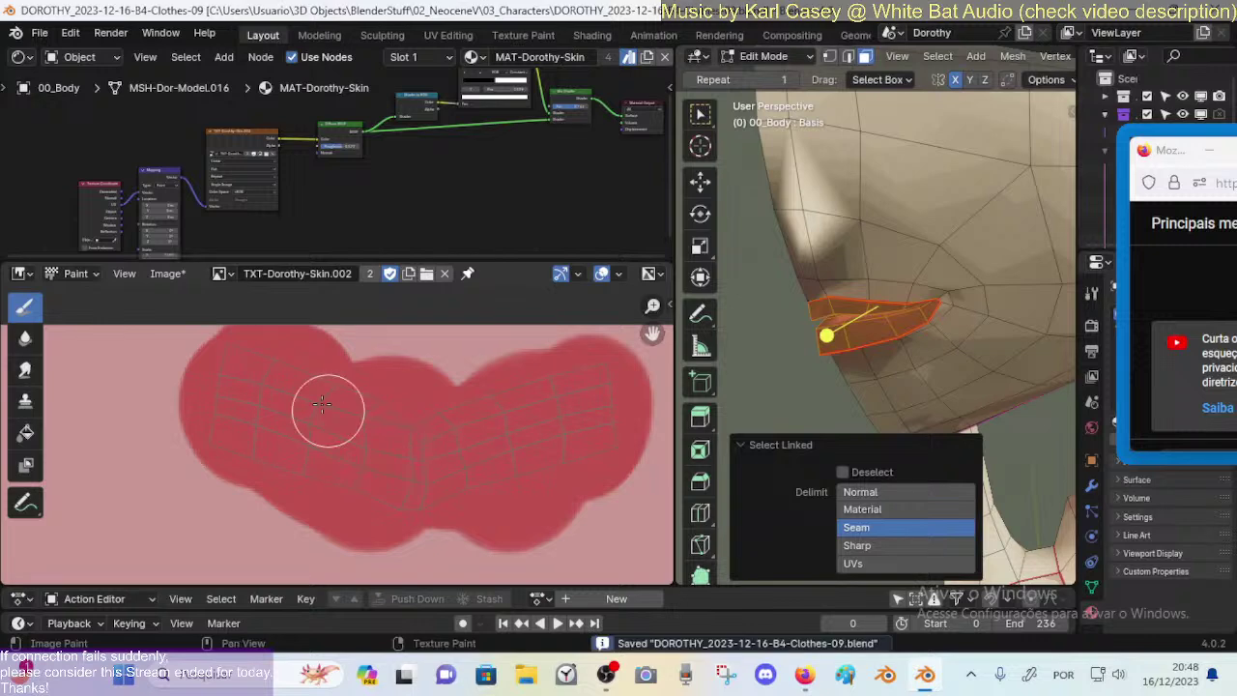
{"action": "left_click", "coordinate": [167, 274]}
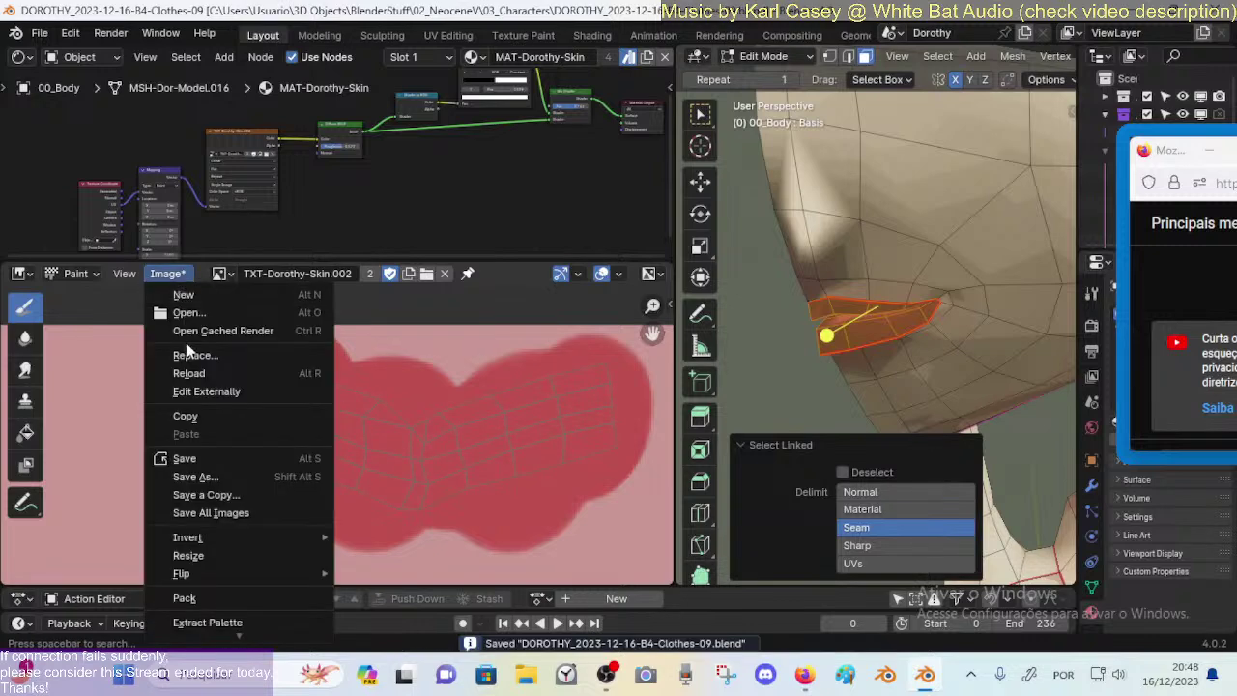
{"action": "left_click", "coordinate": [208, 519]}
{"action": "scroll", "coordinate": [290, 440], "scroll_direction": "up", "scroll_amount": 3}
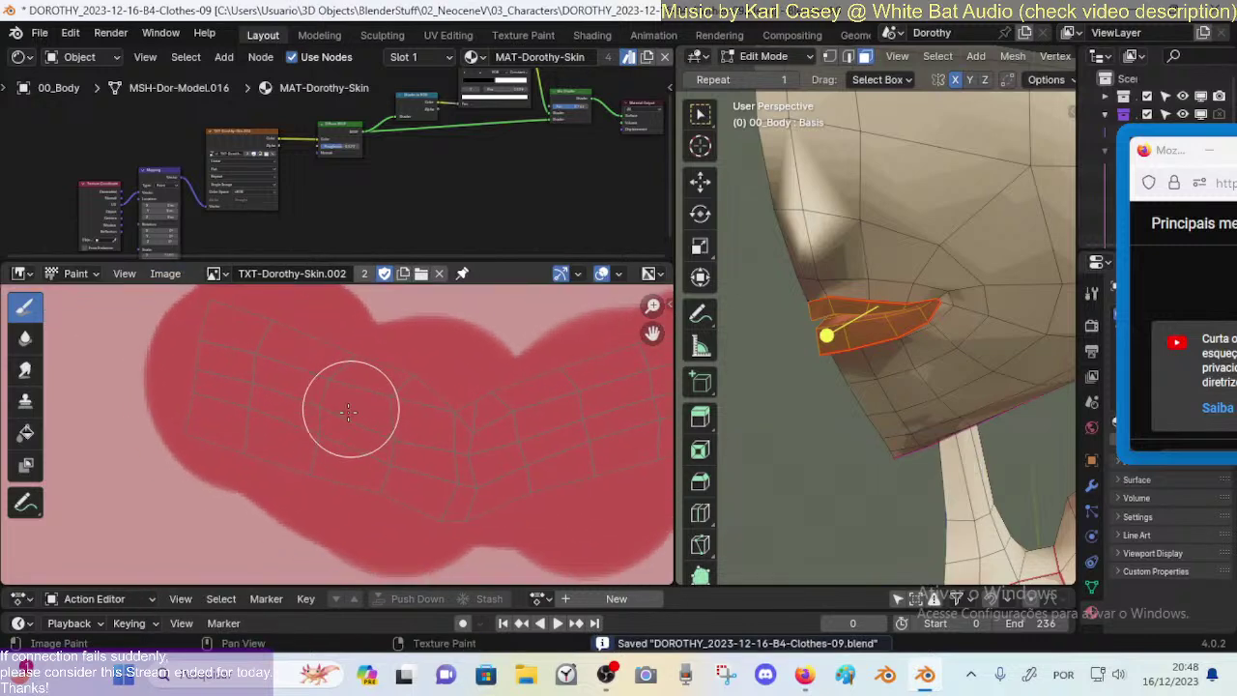
Step: Adjust the brush size and try several red strokes along the upper and lower rows of the mouth island, undoing each
{"action": "key", "text": "f"}
{"action": "left_click", "coordinate": [316, 417]}
{"action": "mouse_move", "coordinate": [195, 331]}
{"action": "left_mouse_down"}
{"action": "mouse_move", "coordinate": [394, 367]}
{"action": "mouse_move", "coordinate": [386, 375]}
{"action": "left_mouse_up"}
{"action": "key", "text": "ctrl+z"}
{"action": "left_click_drag", "start_coordinate": [253, 320], "coordinate": [447, 387]}
{"action": "key", "text": "ctrl+z"}
{"action": "mouse_move", "coordinate": [207, 417]}
{"action": "left_mouse_down"}
{"action": "mouse_move", "coordinate": [492, 506]}
{"action": "mouse_move", "coordinate": [463, 483]}
{"action": "left_mouse_up"}
{"action": "key", "text": "ctrl+z"}
{"action": "mouse_move", "coordinate": [213, 309]}
{"action": "left_mouse_down"}
{"action": "mouse_move", "coordinate": [385, 378]}
{"action": "mouse_move", "coordinate": [281, 387]}
{"action": "mouse_move", "coordinate": [416, 406]}
{"action": "left_mouse_up"}
{"action": "key", "text": "ctrl+z"}
Step: Pick the dark red swatch of the PAL-Body palette and paint the lower rows of the mouth island from end to end
{"action": "key", "text": "n"}
{"action": "left_click", "coordinate": [494, 452]}
{"action": "key", "text": "ctrl+z"}
{"action": "left_click", "coordinate": [620, 453]}
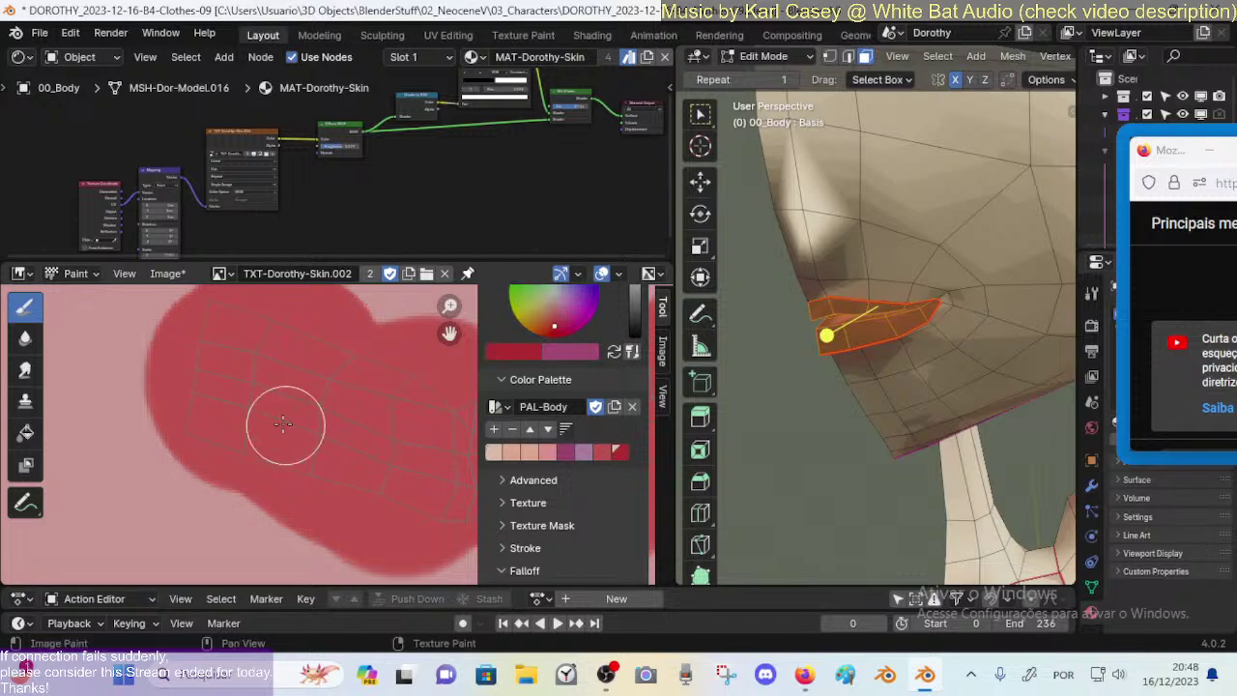
{"action": "key", "text": "n"}
{"action": "mouse_move", "coordinate": [280, 437]}
{"action": "left_mouse_down"}
{"action": "mouse_move", "coordinate": [236, 429]}
{"action": "mouse_move", "coordinate": [290, 430]}
{"action": "mouse_move", "coordinate": [216, 409]}
{"action": "mouse_move", "coordinate": [483, 491]}
{"action": "mouse_move", "coordinate": [442, 505]}
{"action": "mouse_move", "coordinate": [182, 508]}
{"action": "mouse_move", "coordinate": [241, 417]}
{"action": "mouse_move", "coordinate": [541, 496]}
{"action": "mouse_move", "coordinate": [518, 477]}
{"action": "left_mouse_up"}
{"action": "scroll", "coordinate": [465, 437], "scroll_direction": "right", "scroll_amount": 4, "text": "ctrl"}
{"action": "mouse_move", "coordinate": [465, 437]}
{"action": "left_mouse_down"}
{"action": "mouse_move", "coordinate": [373, 454]}
{"action": "mouse_move", "coordinate": [419, 464]}
{"action": "mouse_move", "coordinate": [522, 425]}
{"action": "mouse_move", "coordinate": [492, 419]}
{"action": "mouse_move", "coordinate": [541, 400]}
{"action": "mouse_move", "coordinate": [358, 455]}
{"action": "left_mouse_up"}
{"action": "scroll", "coordinate": [552, 442], "scroll_direction": "up", "scroll_amount": 2}
{"action": "scroll", "coordinate": [478, 385], "scroll_direction": "right", "scroll_amount": 2, "text": "ctrl"}
{"action": "scroll", "coordinate": [478, 386], "scroll_direction": "up", "scroll_amount": 2}
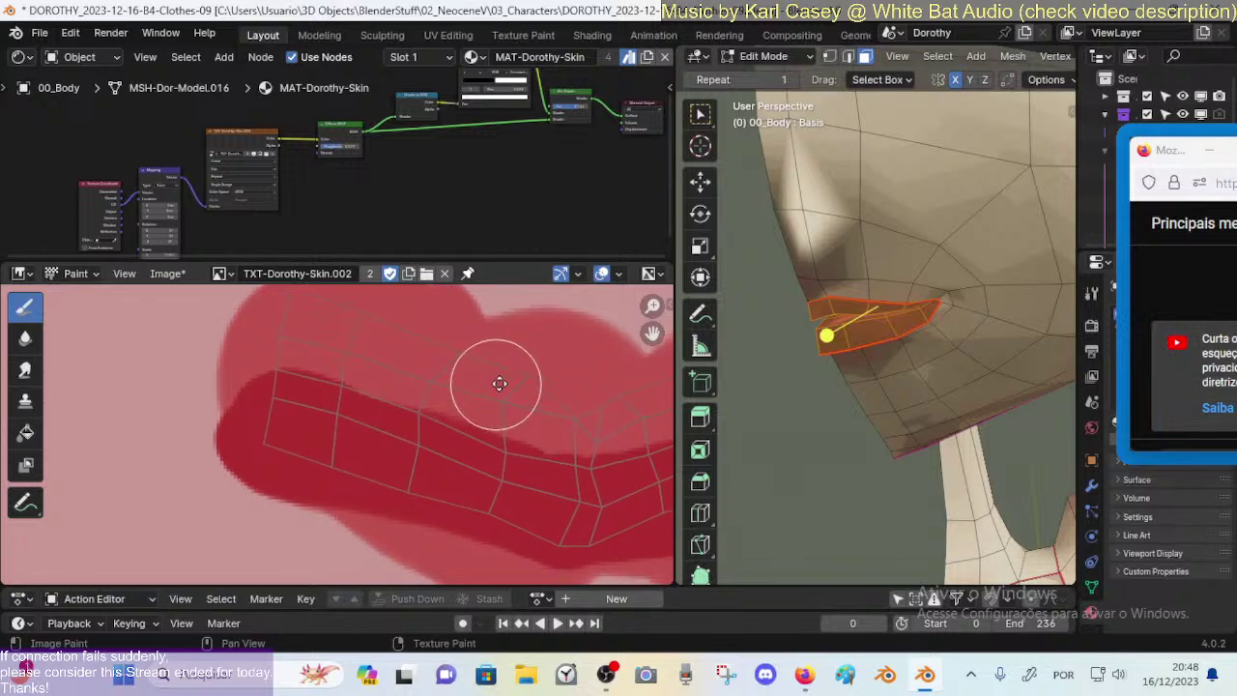
Step: Check the mouth faces from the front and from inside, then pick the purple PAL-Body swatch as the brush colour
{"action": "middle_click_drag", "start_coordinate": [867, 359], "coordinate": [848, 262], "text": "ctrl"}
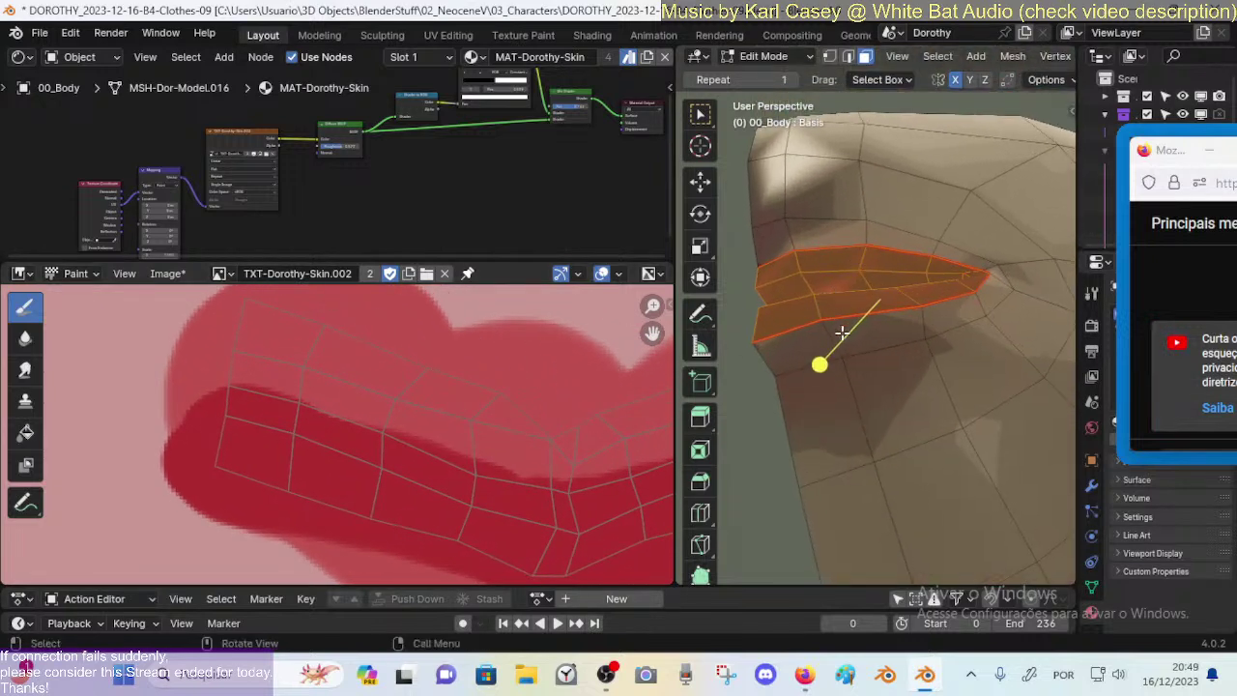
{"action": "mouse_move", "coordinate": [843, 333]}
{"action": "middle_mouse_down"}
{"action": "mouse_move", "coordinate": [867, 447]}
{"action": "mouse_move", "coordinate": [889, 367]}
{"action": "middle_mouse_up"}
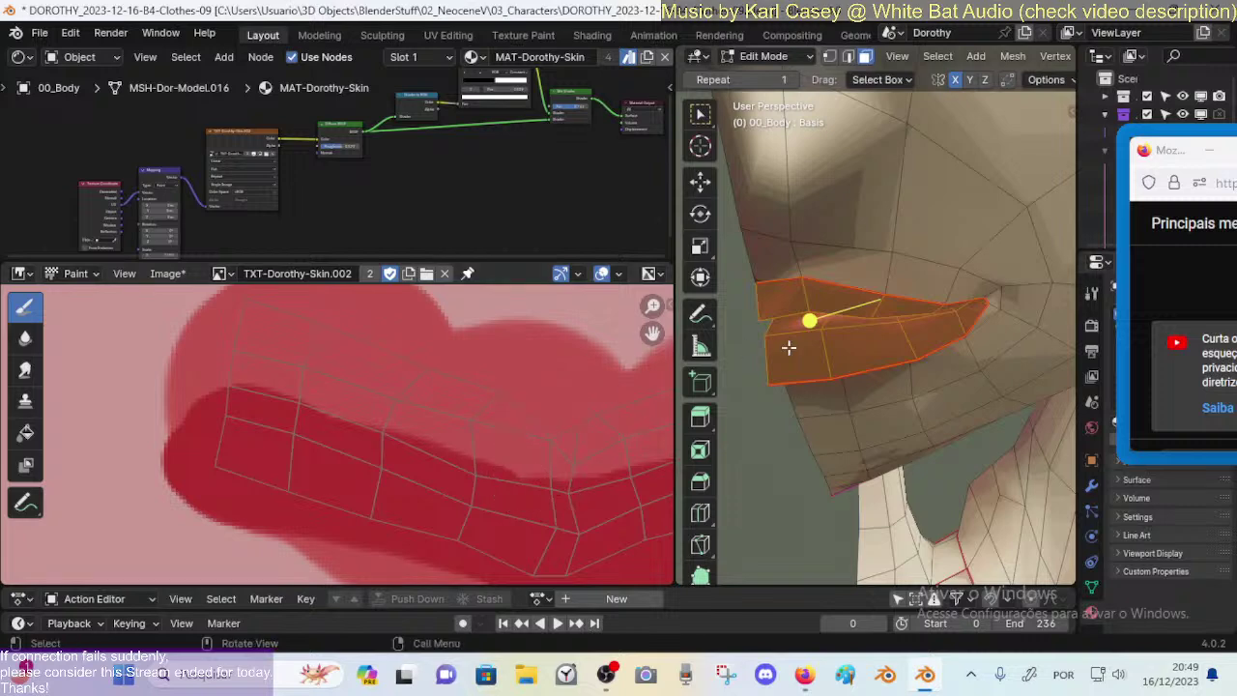
{"action": "mouse_move", "coordinate": [790, 348]}
{"action": "middle_mouse_down"}
{"action": "mouse_move", "coordinate": [936, 320]}
{"action": "mouse_move", "coordinate": [864, 342]}
{"action": "mouse_move", "coordinate": [941, 381]}
{"action": "mouse_move", "coordinate": [857, 330]}
{"action": "mouse_move", "coordinate": [930, 345]}
{"action": "mouse_move", "coordinate": [919, 304]}
{"action": "mouse_move", "coordinate": [834, 279]}
{"action": "mouse_move", "coordinate": [866, 287]}
{"action": "mouse_move", "coordinate": [850, 295]}
{"action": "middle_mouse_up"}
{"action": "scroll", "coordinate": [491, 458], "scroll_direction": "down", "scroll_amount": 3}
{"action": "key", "text": "n"}
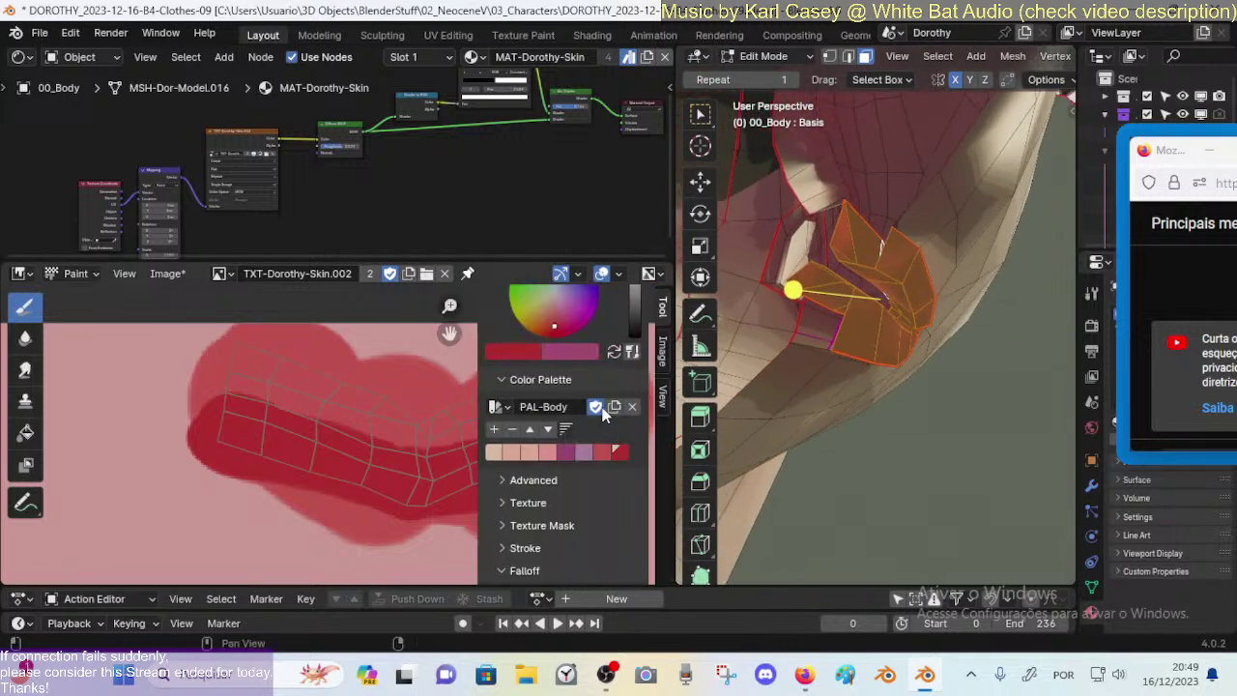
{"action": "left_click", "coordinate": [565, 452]}
{"action": "key", "text": "n"}
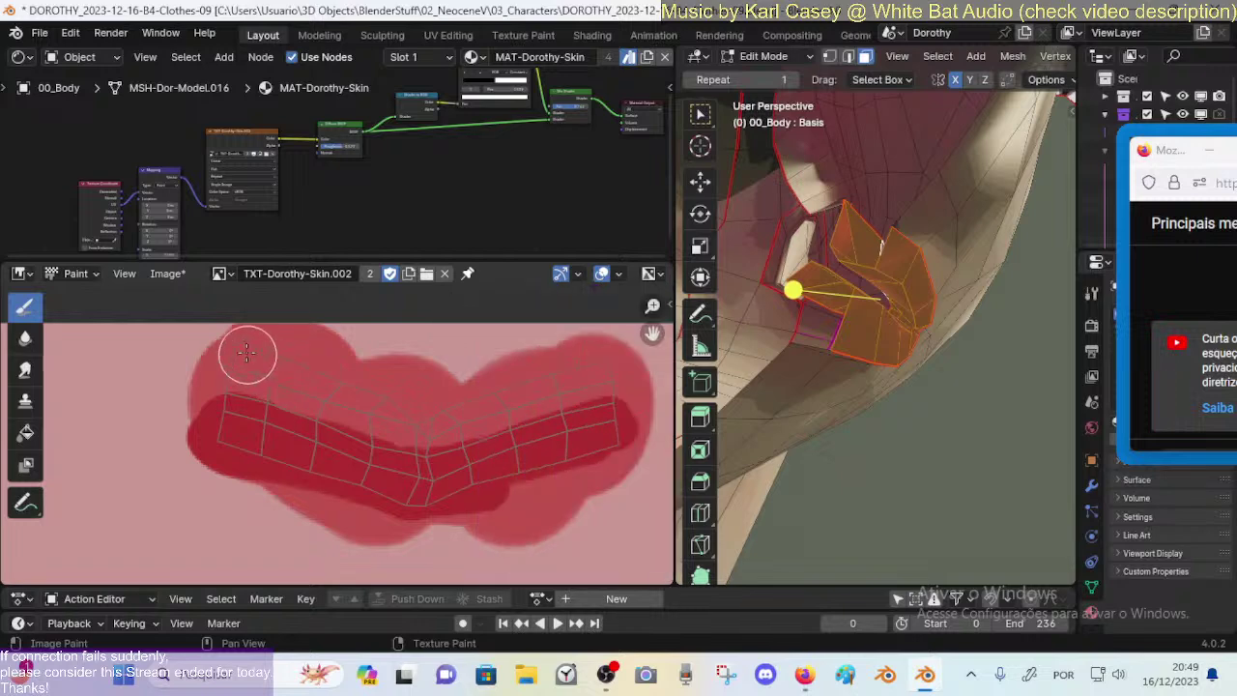
Step: Try a purple stroke along the upper rows of the mouth island, compare the lips with and without it, and undo it
{"action": "mouse_move", "coordinate": [248, 351]}
{"action": "left_mouse_down"}
{"action": "mouse_move", "coordinate": [463, 394]}
{"action": "mouse_move", "coordinate": [591, 367]}
{"action": "left_mouse_up"}
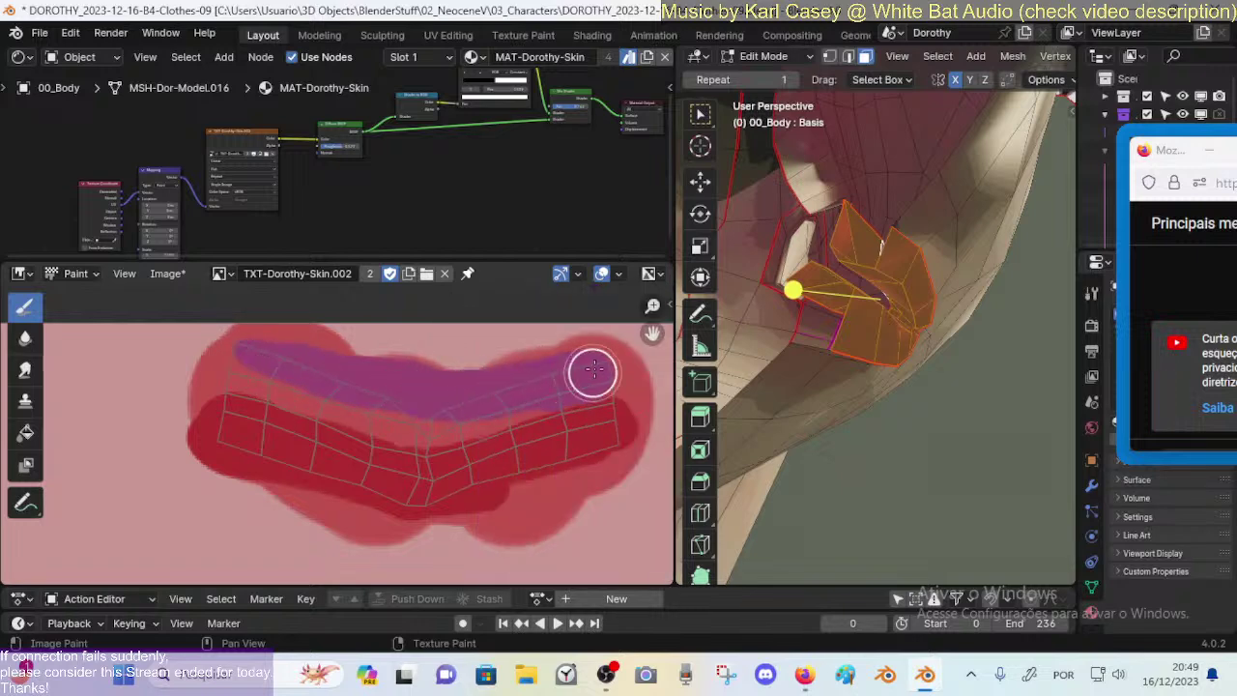
{"action": "scroll", "coordinate": [613, 326], "scroll_direction": "down", "scroll_amount": 3, "text": "ctrl"}
{"action": "mouse_move", "coordinate": [841, 290]}
{"action": "middle_mouse_down"}
{"action": "mouse_move", "coordinate": [861, 264]}
{"action": "mouse_move", "coordinate": [846, 298]}
{"action": "middle_mouse_up"}
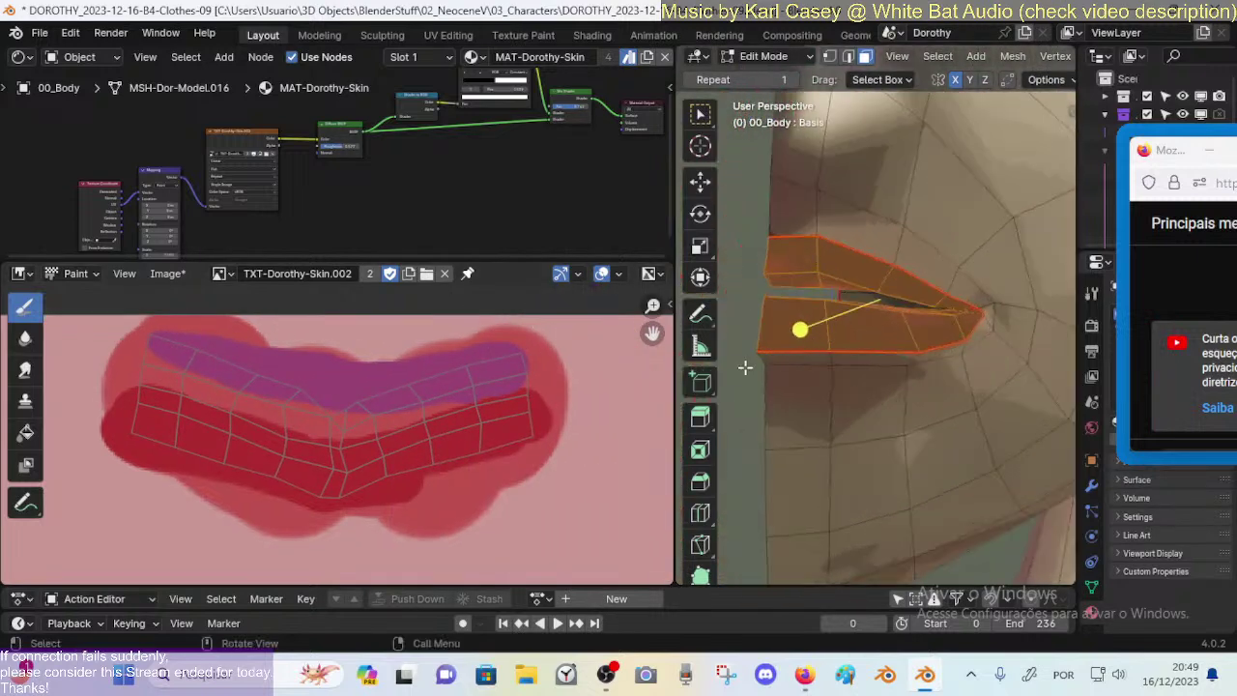
{"action": "key", "text": "alt+a"}
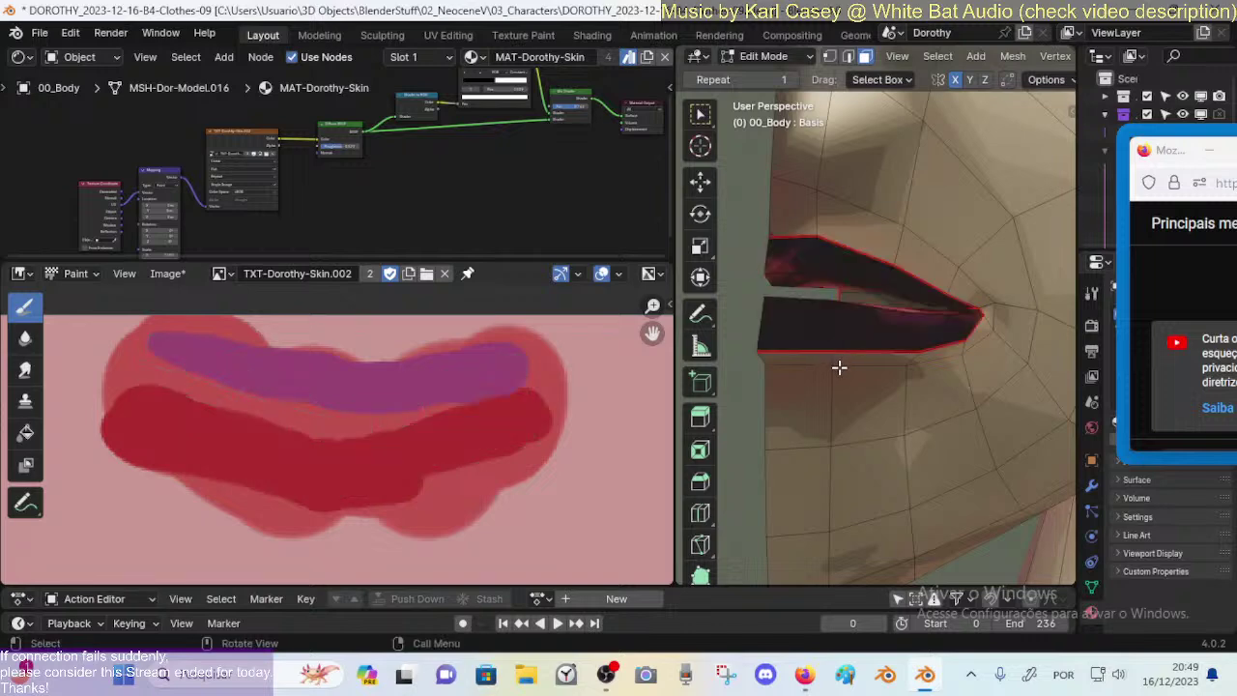
{"action": "key", "text": "ctrl+z"}
{"action": "key", "text": "ctrl+z"}
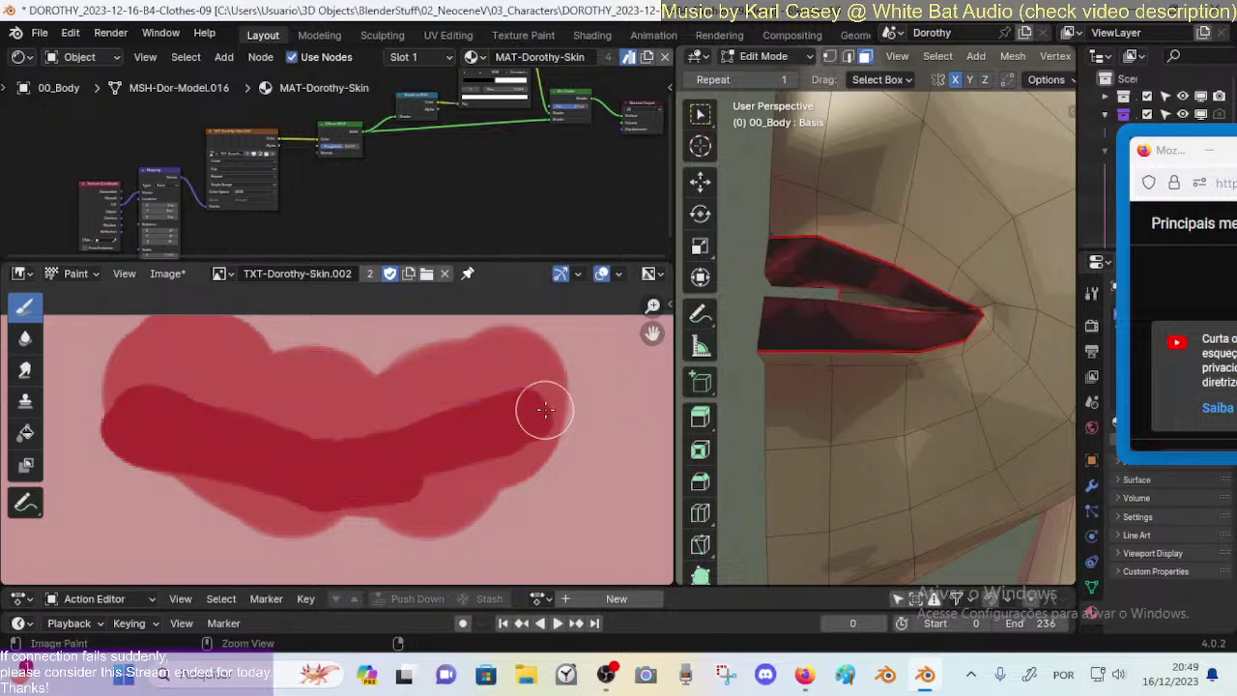
{"action": "key", "text": "ctrl+shift+z"}
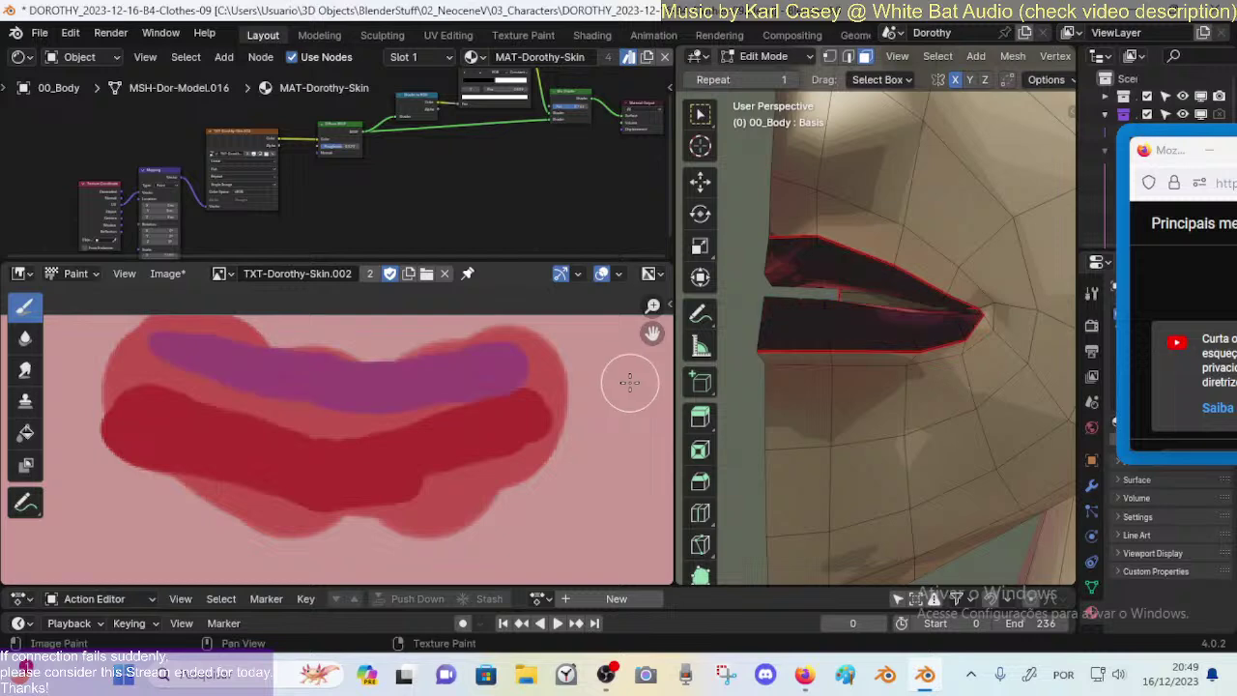
{"action": "key", "text": "ctrl+z"}
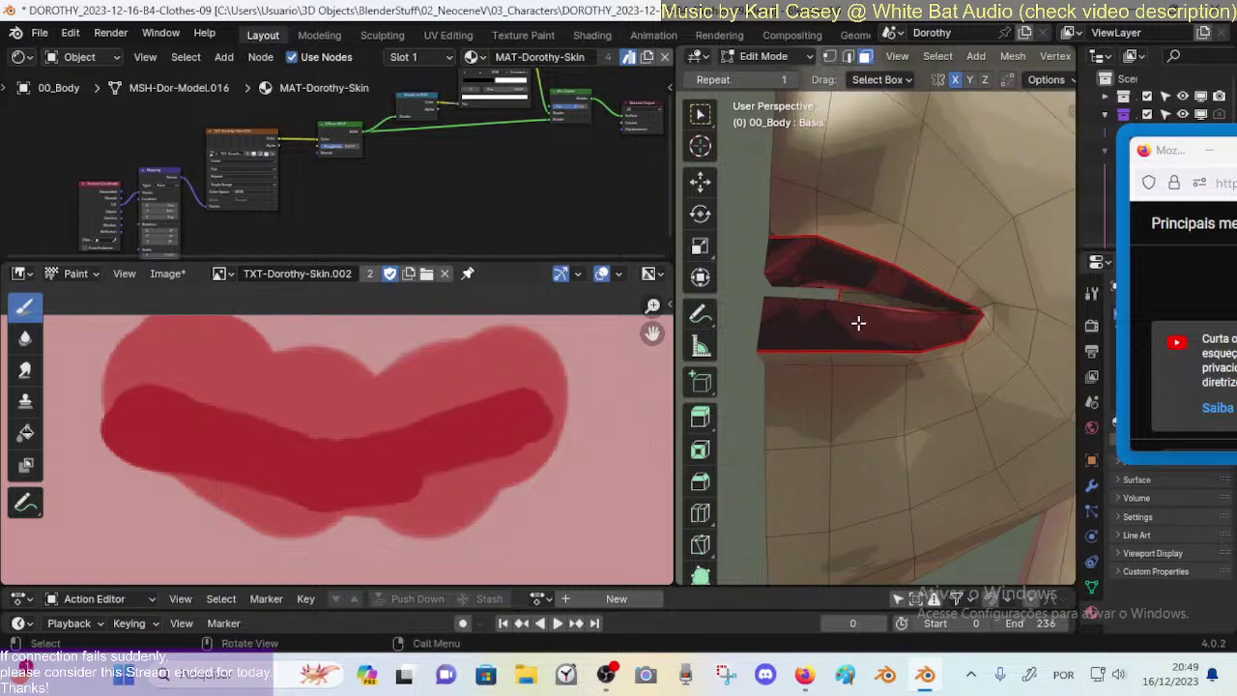
Step: Select the linked mouth faces, pick the dark red PAL-Body swatch, shrink the brush to a fine tip, and save the blend file
{"action": "key", "text": "l"}
{"action": "scroll", "coordinate": [454, 396], "scroll_direction": "up", "scroll_amount": 4}
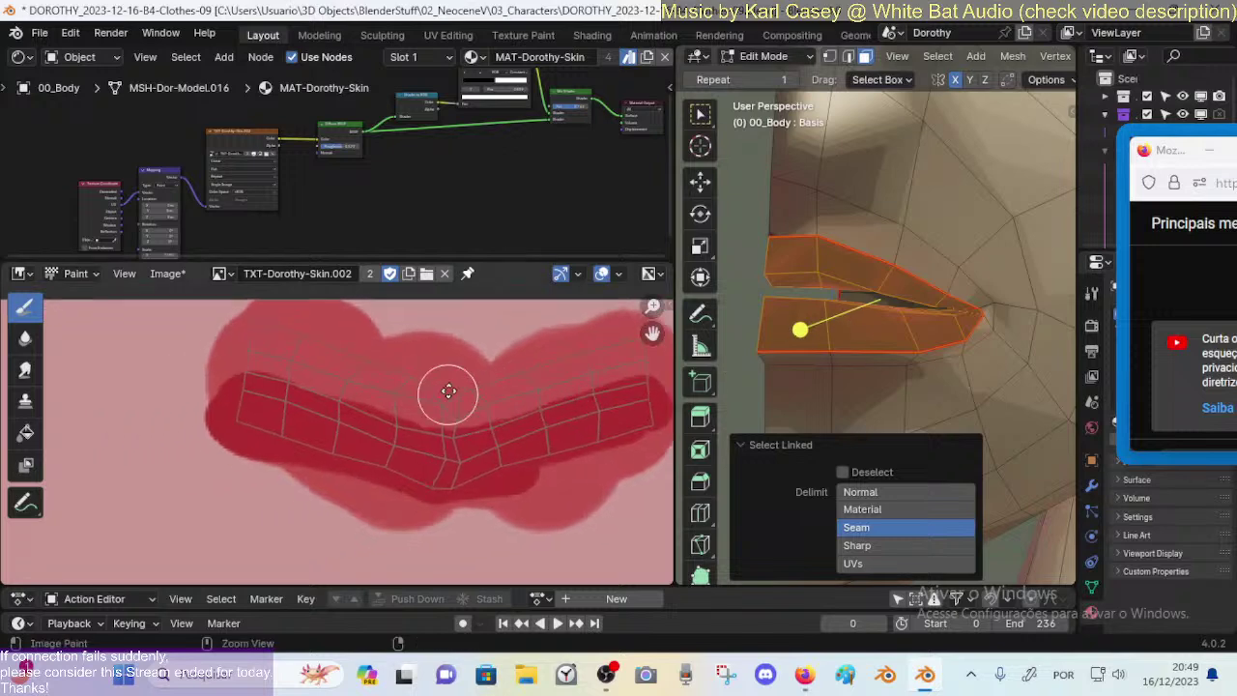
{"action": "scroll", "coordinate": [405, 413], "scroll_direction": "up", "scroll_amount": 2}
{"action": "key", "text": "n"}
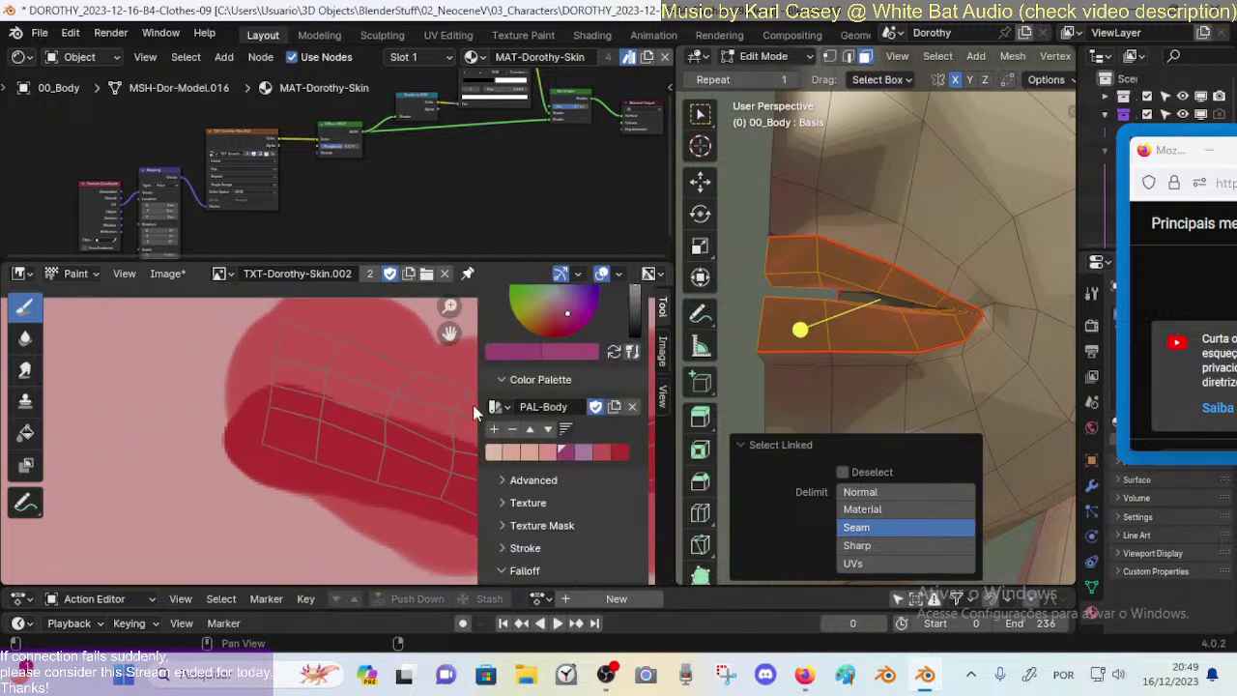
{"action": "left_click", "coordinate": [607, 450]}
{"action": "key", "text": "n"}
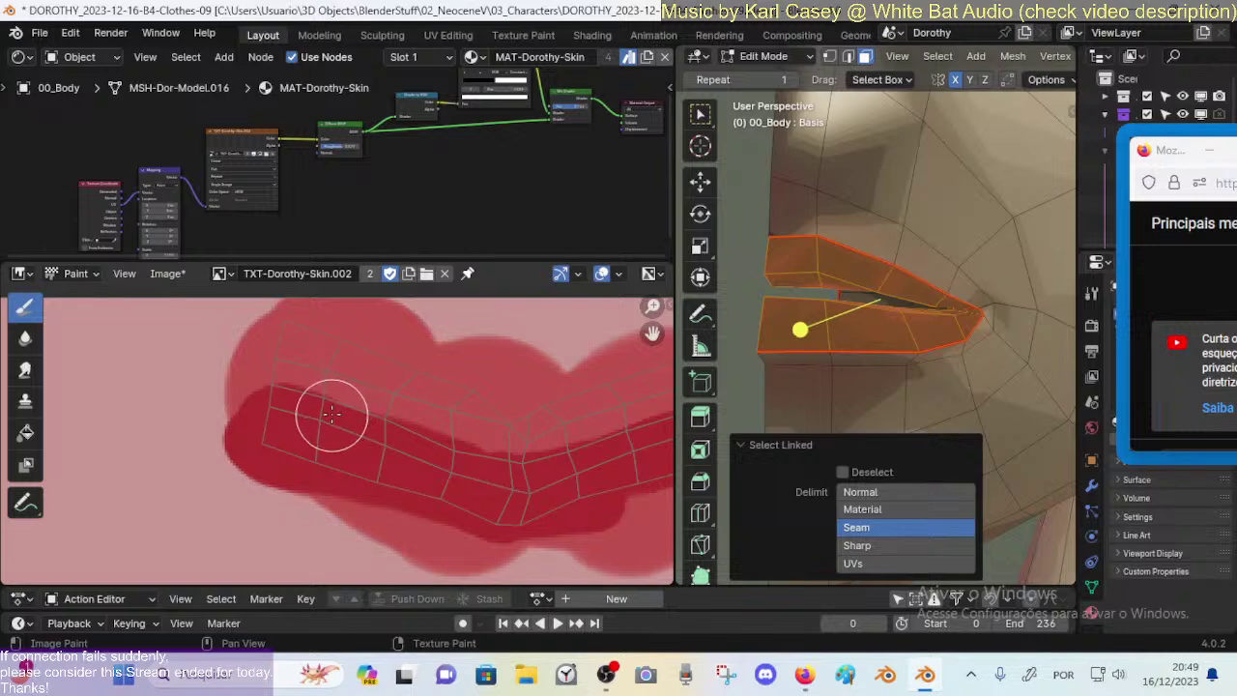
{"action": "key", "text": "bracketleft"}
{"action": "scroll", "coordinate": [319, 387], "scroll_direction": "up", "scroll_amount": 3}
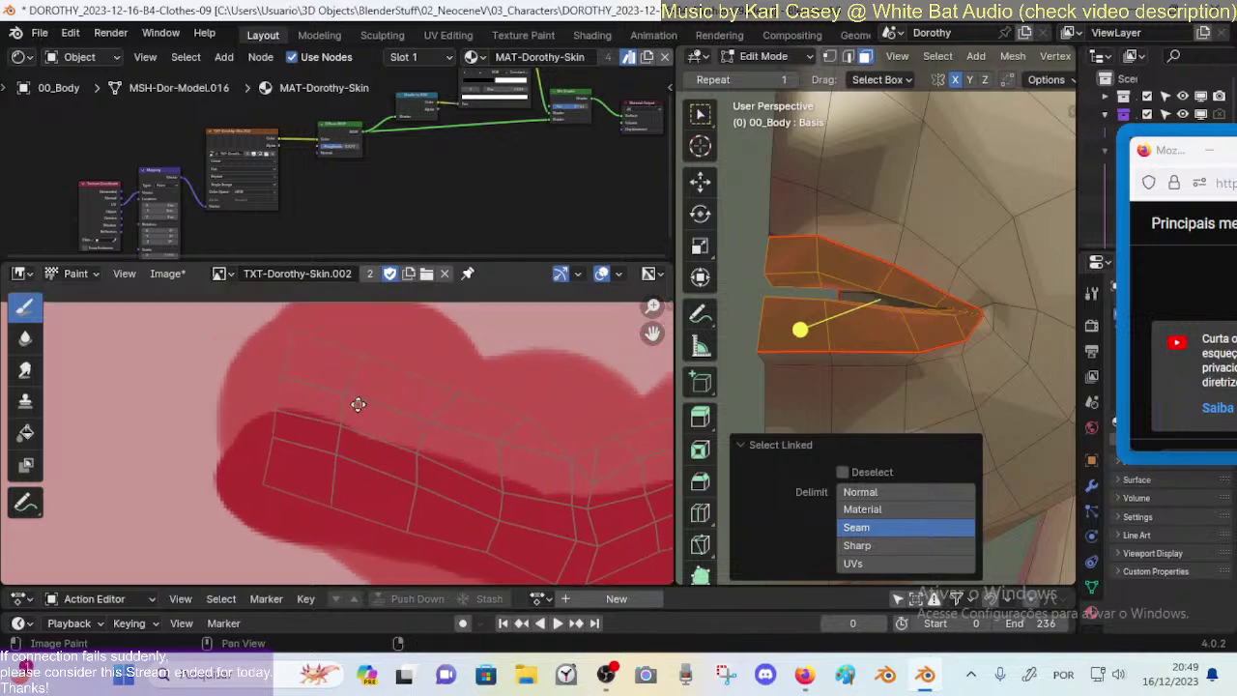
{"action": "key", "text": "ctrl+s"}
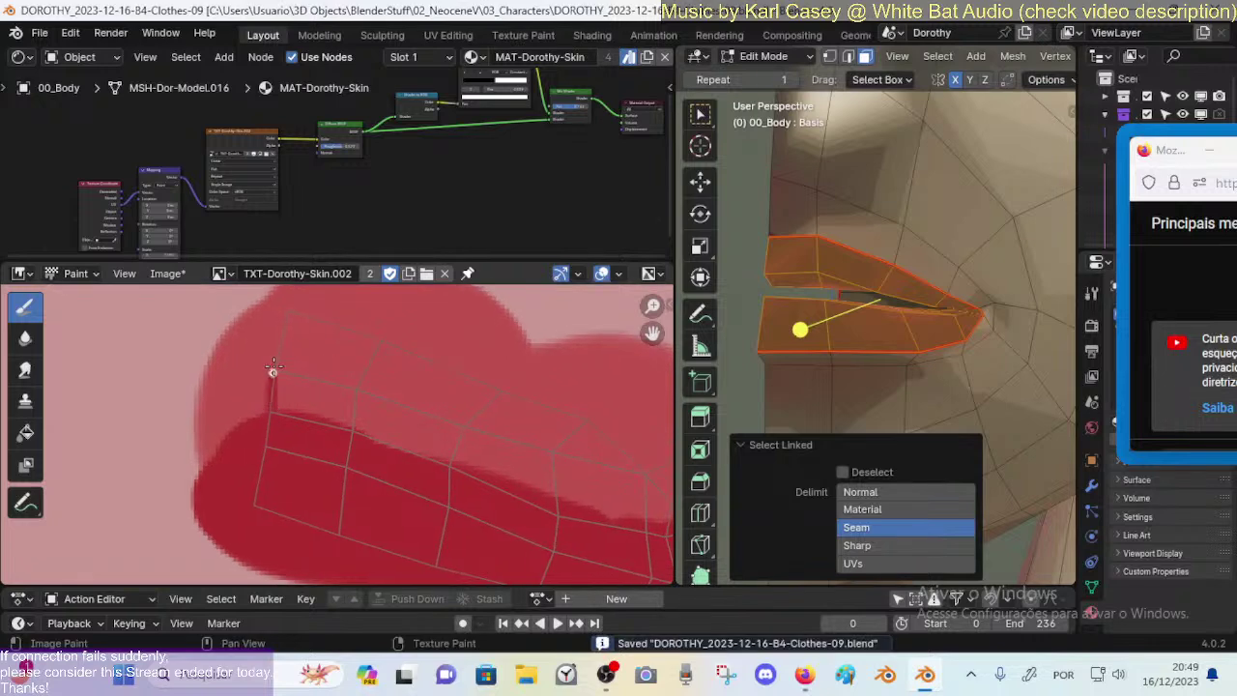
Step: Paint a series of thin dark red crosswise strokes over the upper rows at one end of the mouth island
{"action": "left_click_drag", "start_coordinate": [285, 314], "coordinate": [280, 417]}
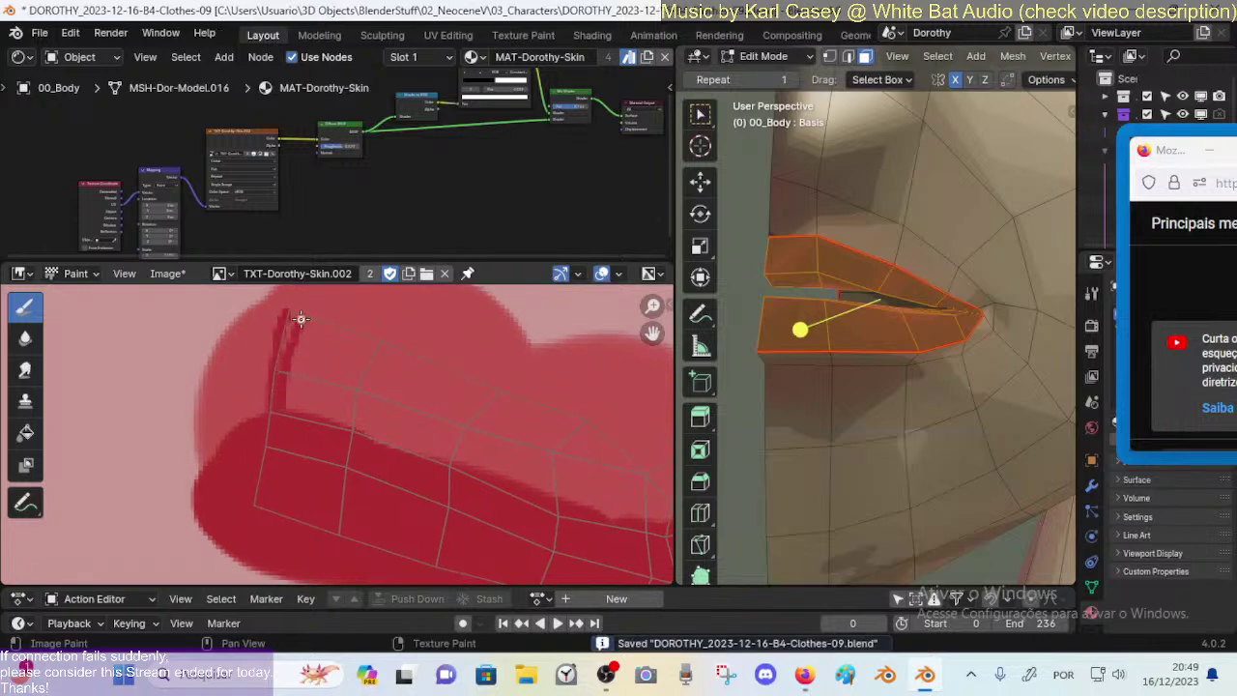
{"action": "left_click_drag", "start_coordinate": [321, 322], "coordinate": [310, 428]}
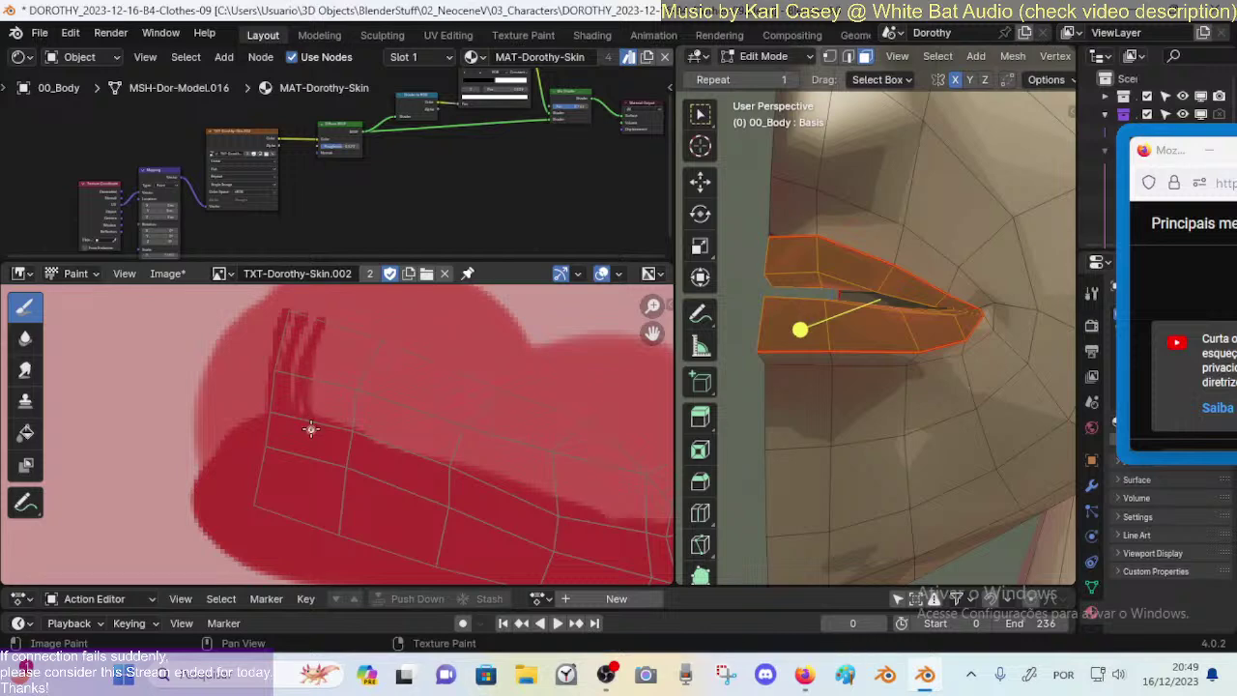
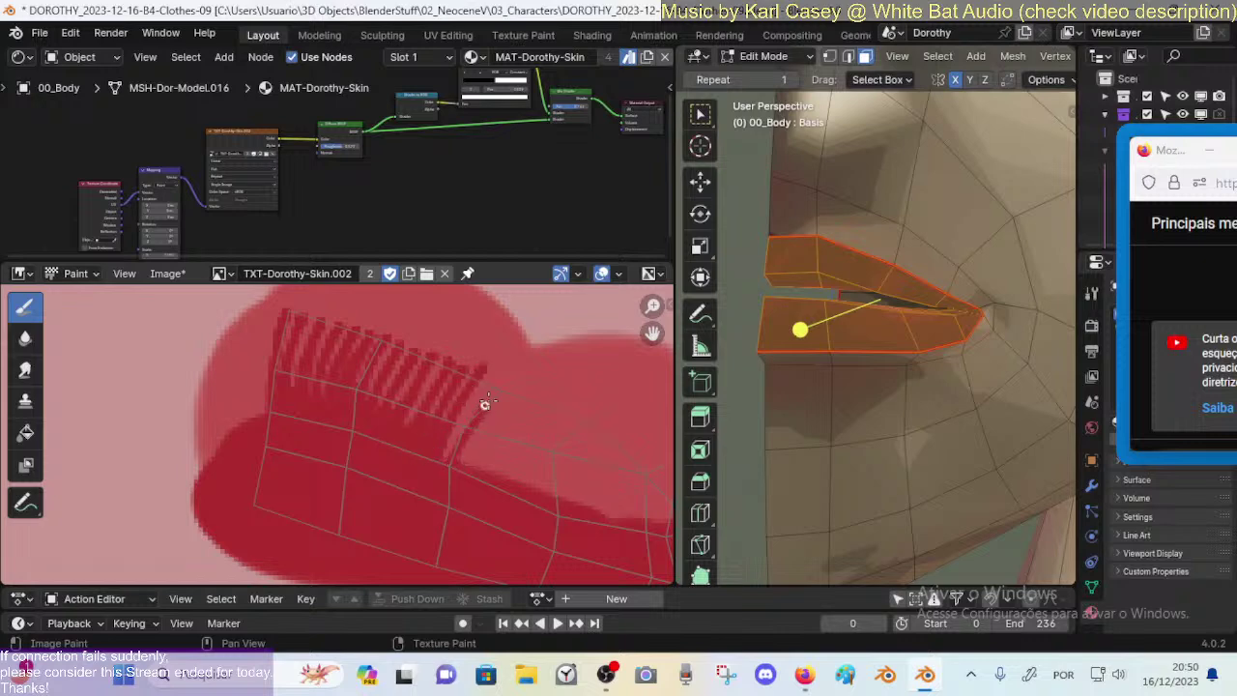
{"action": "middle_click_drag", "start_coordinate": [486, 438], "coordinate": [428, 420]}
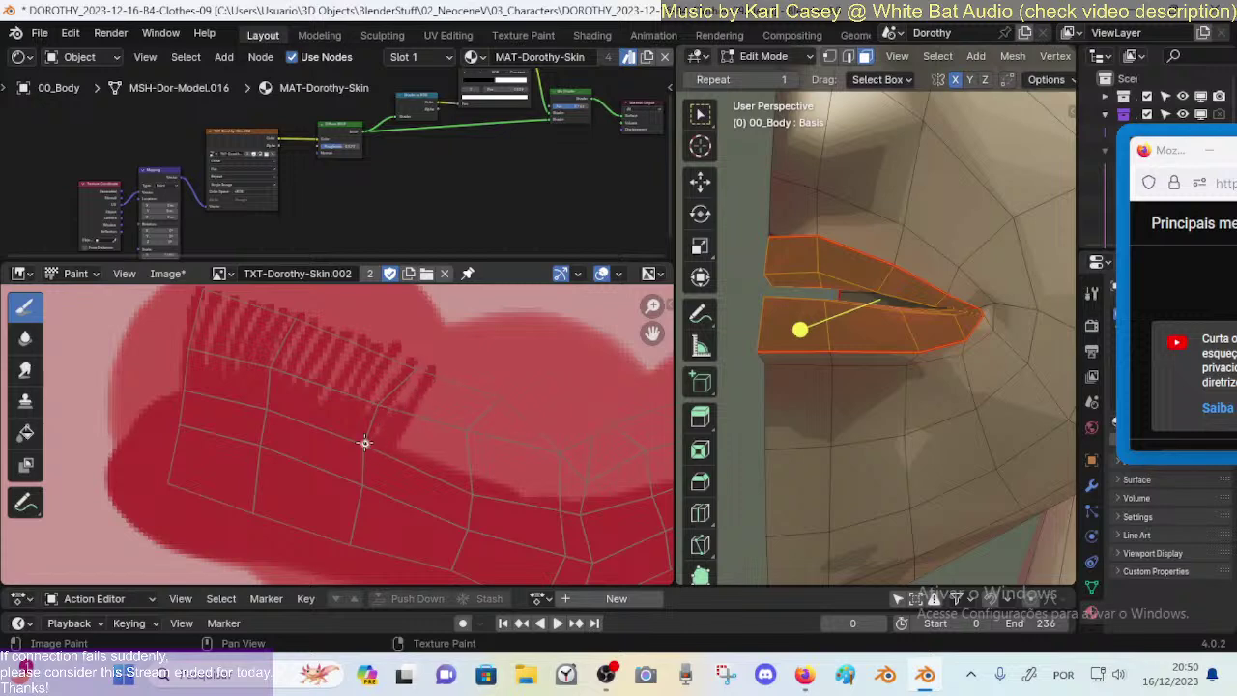
Step: Examine the striped lip paint on the model in Object Mode, from the whole face to close-ups of the mouth
{"action": "middle_click_drag", "start_coordinate": [863, 311], "coordinate": [1033, 225]}
{"action": "key", "text": "alt+a"}
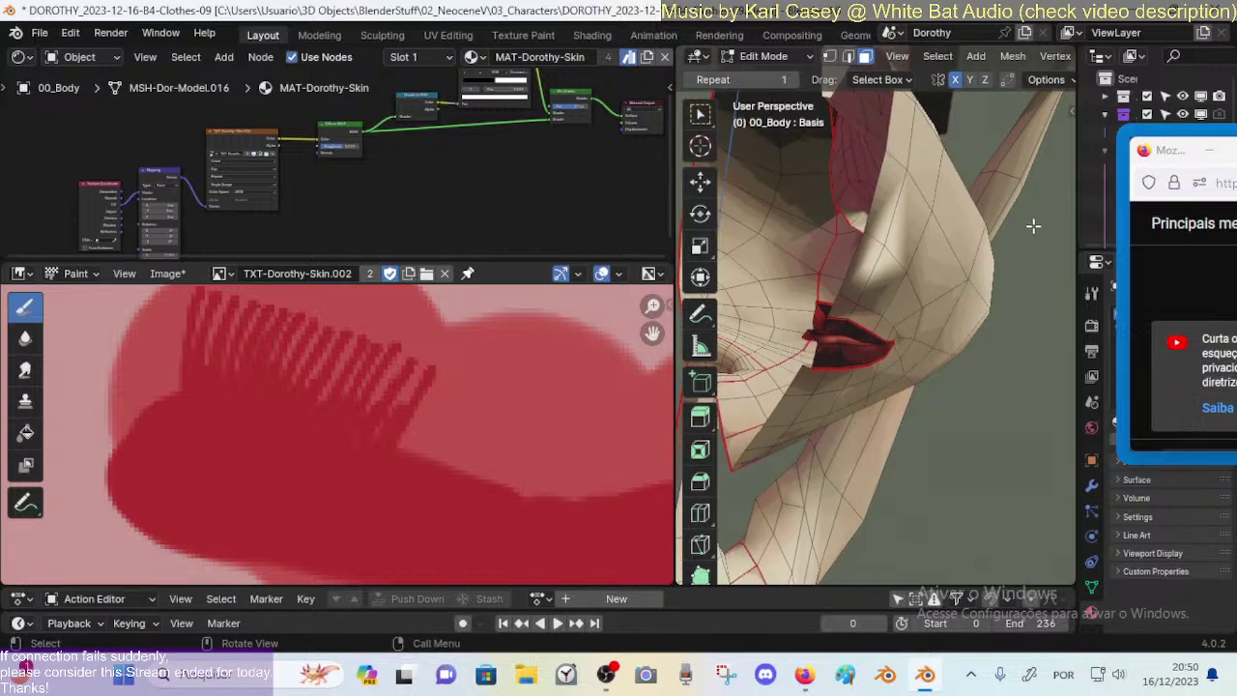
{"action": "key", "text": "Tab"}
{"action": "middle_click_drag", "start_coordinate": [918, 290], "coordinate": [903, 296]}
{"action": "scroll", "coordinate": [902, 296], "scroll_direction": "down", "scroll_amount": 3}
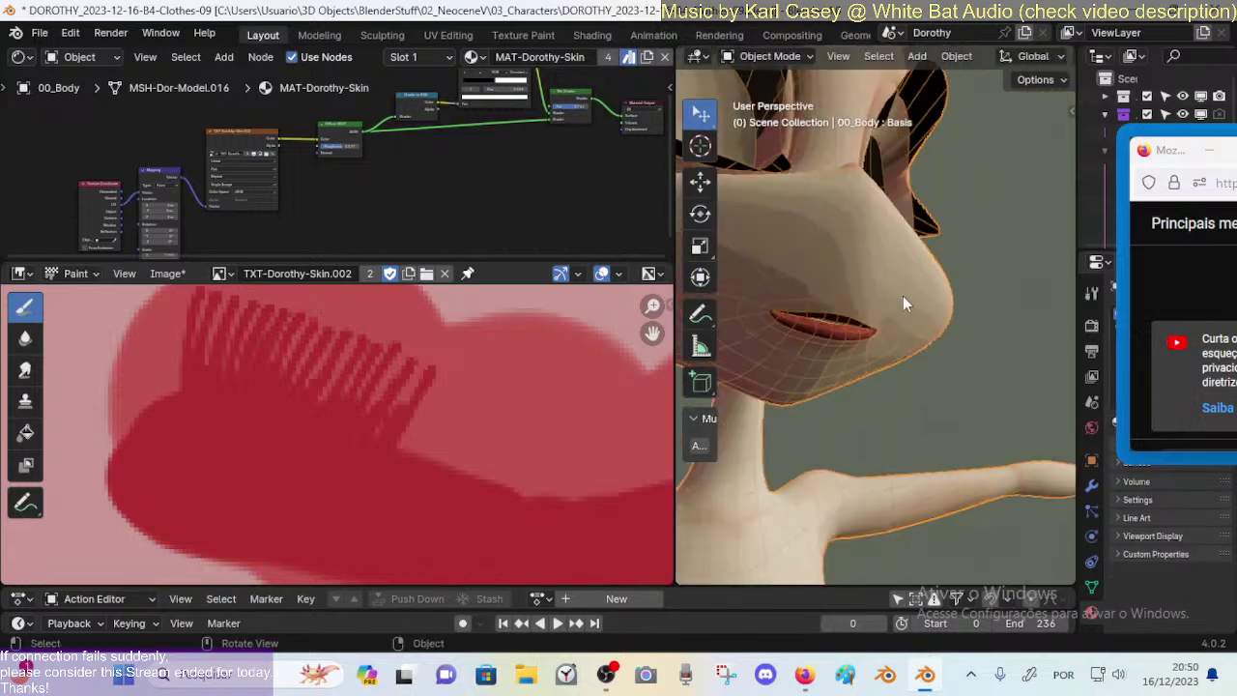
{"action": "scroll", "coordinate": [892, 337], "scroll_direction": "down", "scroll_amount": 3}
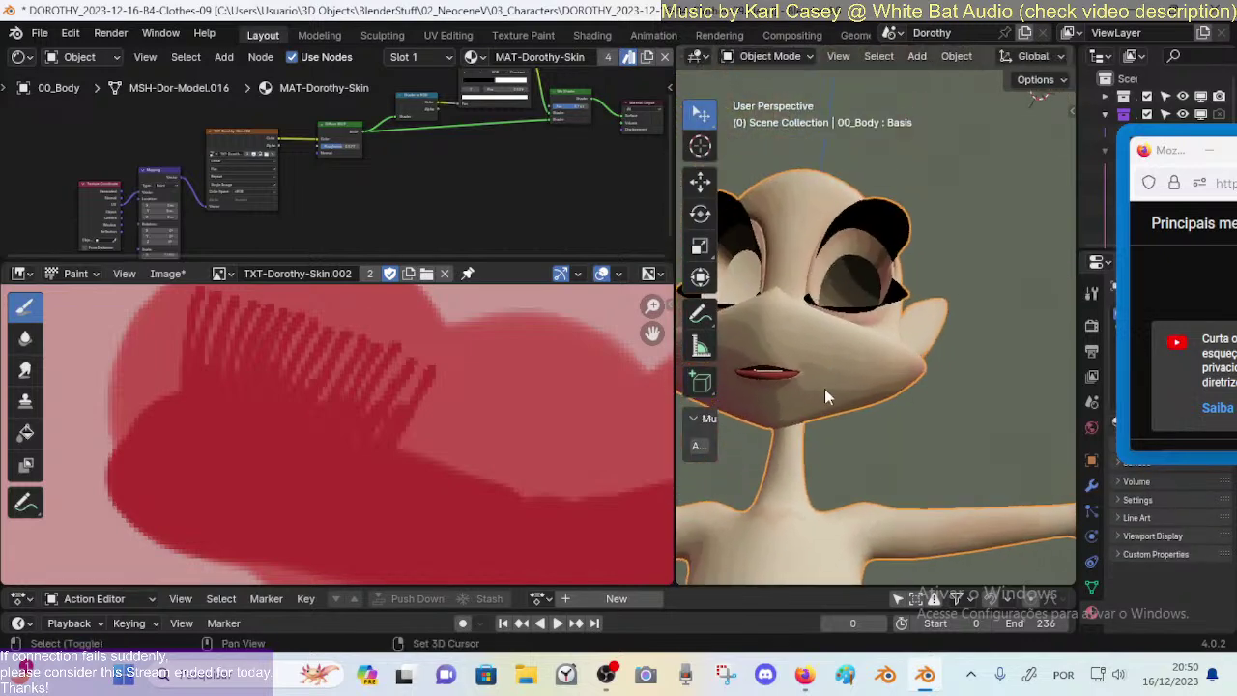
{"action": "key", "text": "shift+grave"}
{"action": "key", "text": "w"}
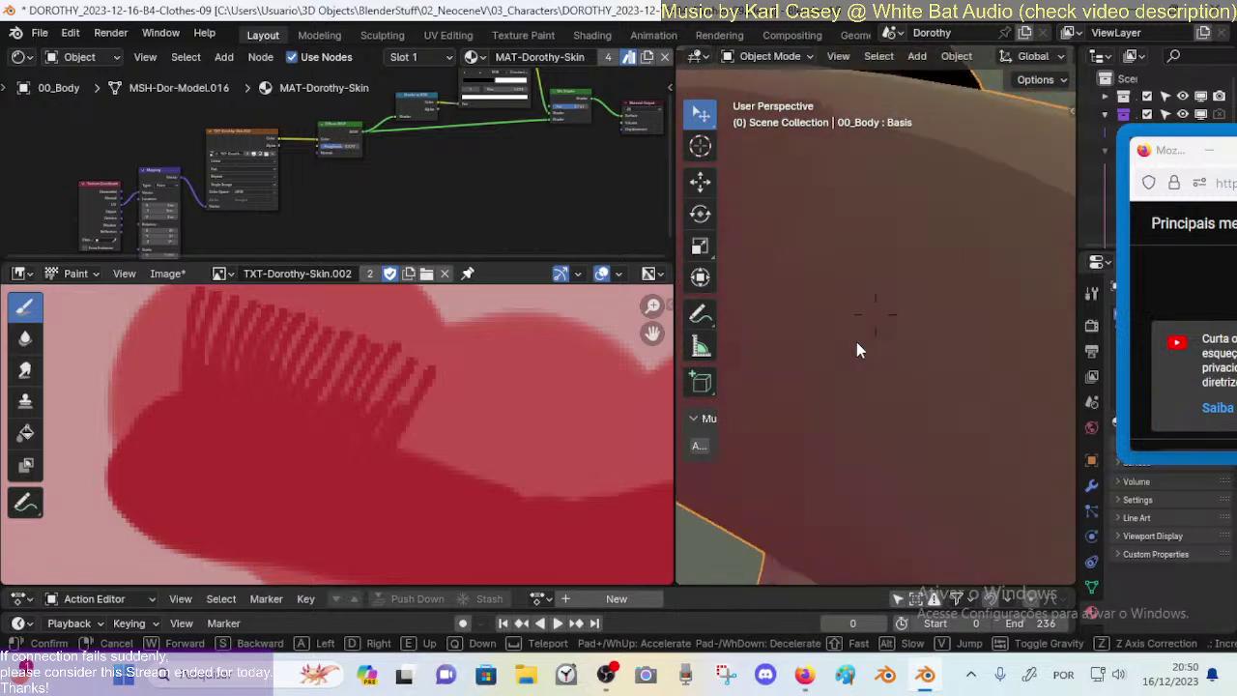
{"action": "key", "text": "s"}
{"action": "key", "text": "s"}
{"action": "key", "text": "w"}
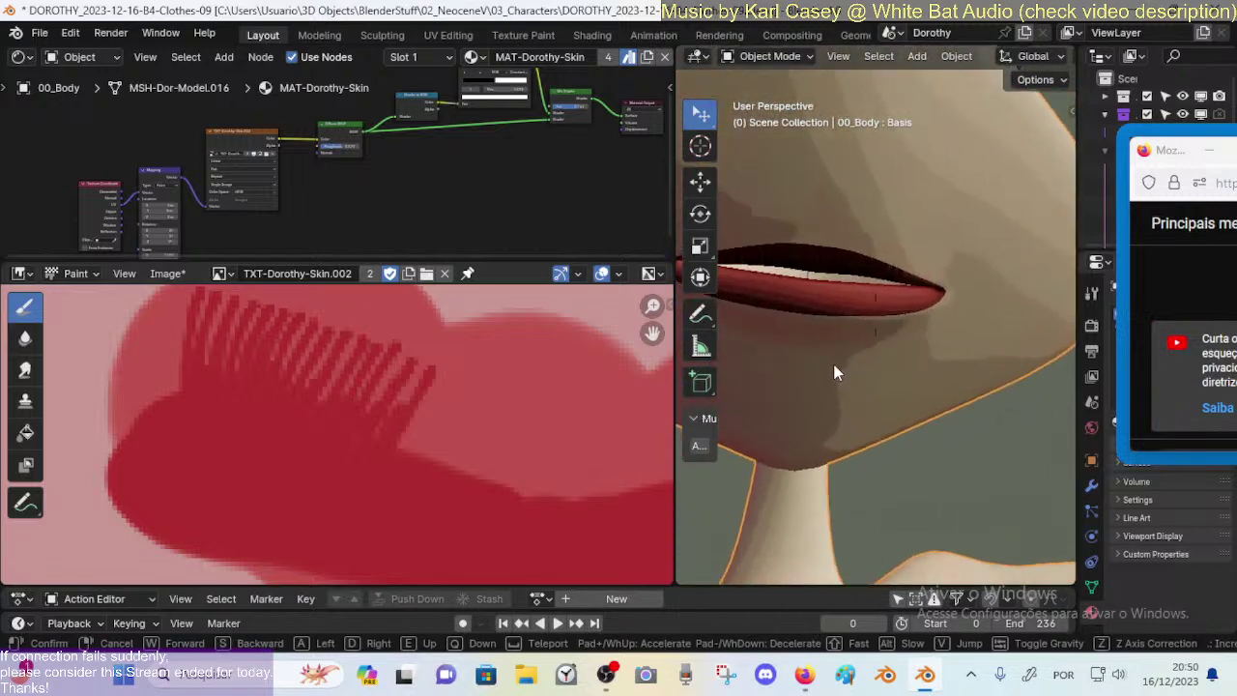
{"action": "key", "text": "s"}
{"action": "key", "text": "w"}
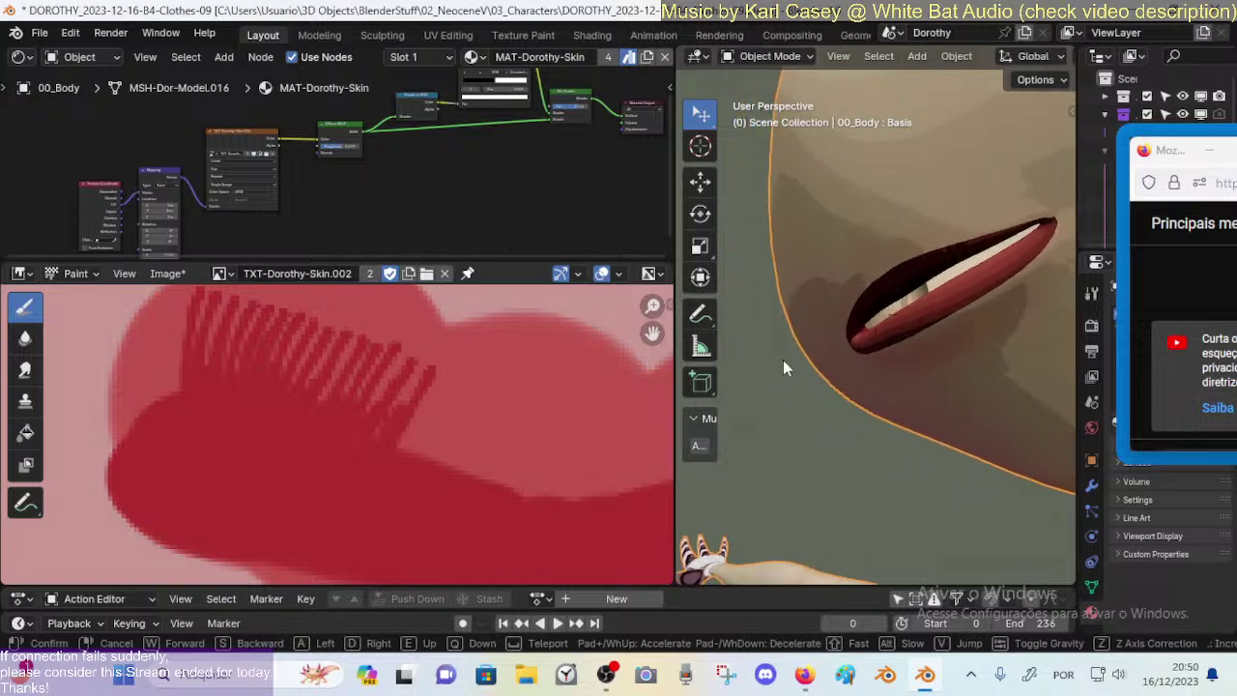
{"action": "key", "text": "s"}
{"action": "left_click", "coordinate": [817, 340]}
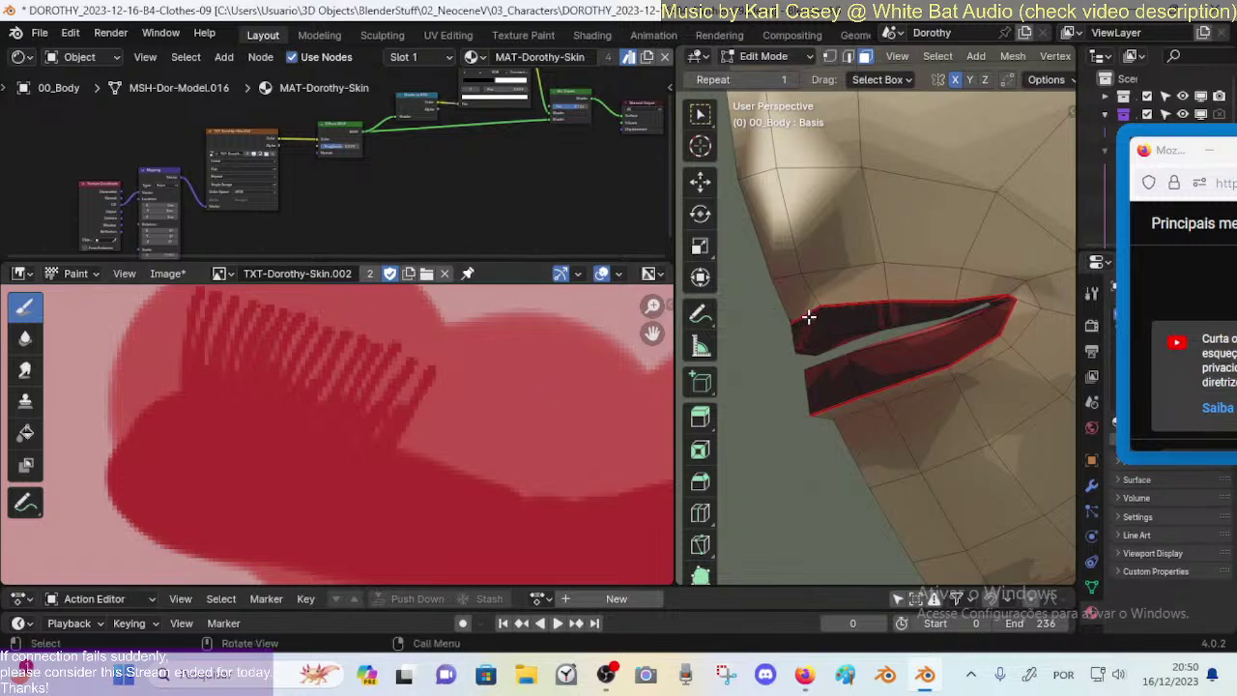
{"action": "key", "text": "Tab"}
{"action": "scroll", "coordinate": [537, 368], "scroll_direction": "down", "scroll_amount": 4}
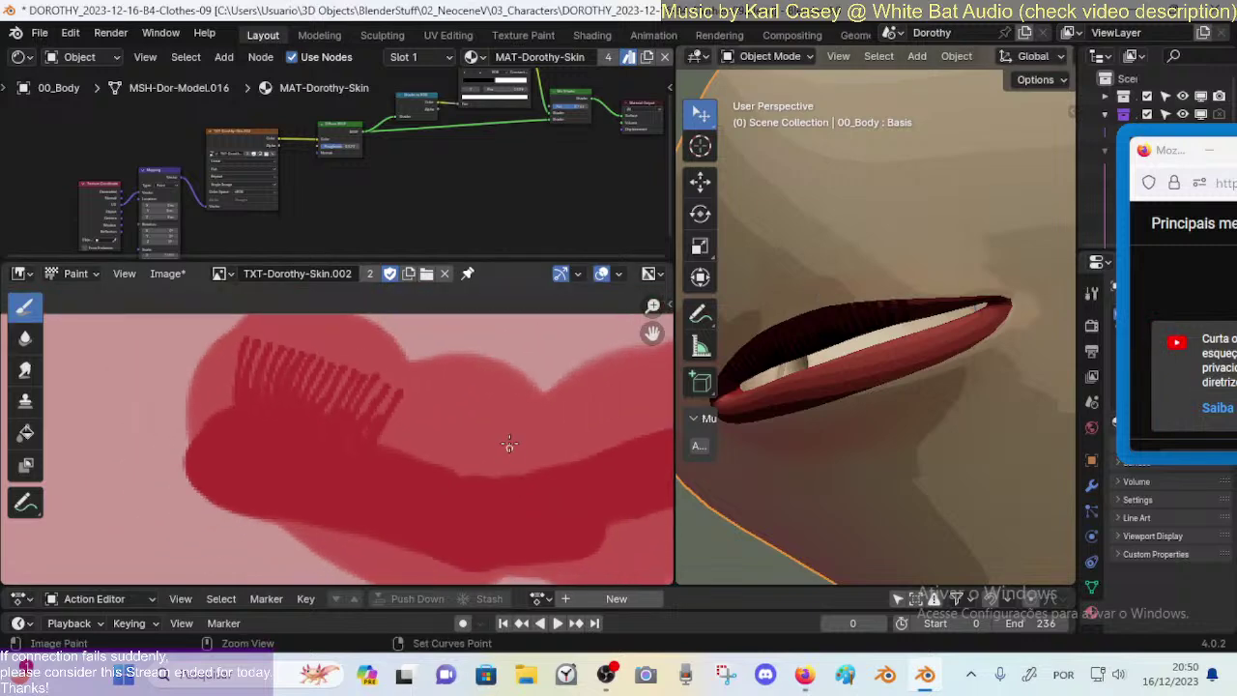
Step: Select the linked mouth faces again and blur the thin strokes on the upper rows of the island with the Soften tool
{"action": "key", "text": "Tab"}
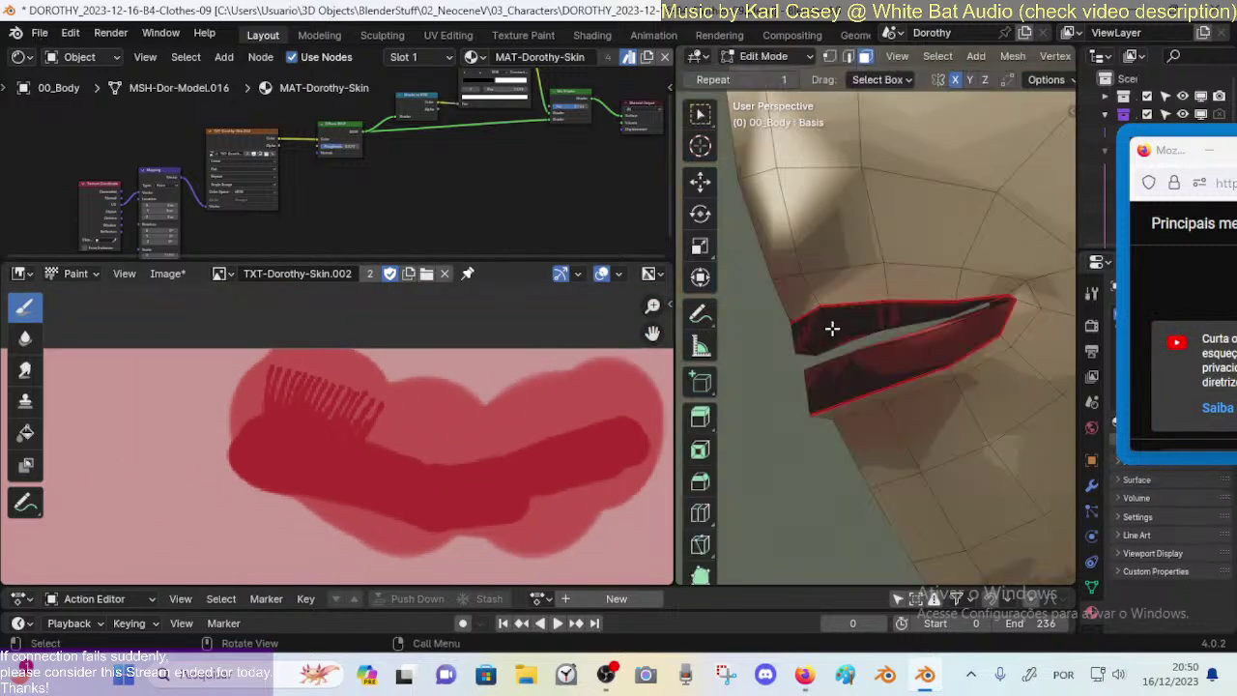
{"action": "key", "text": "l"}
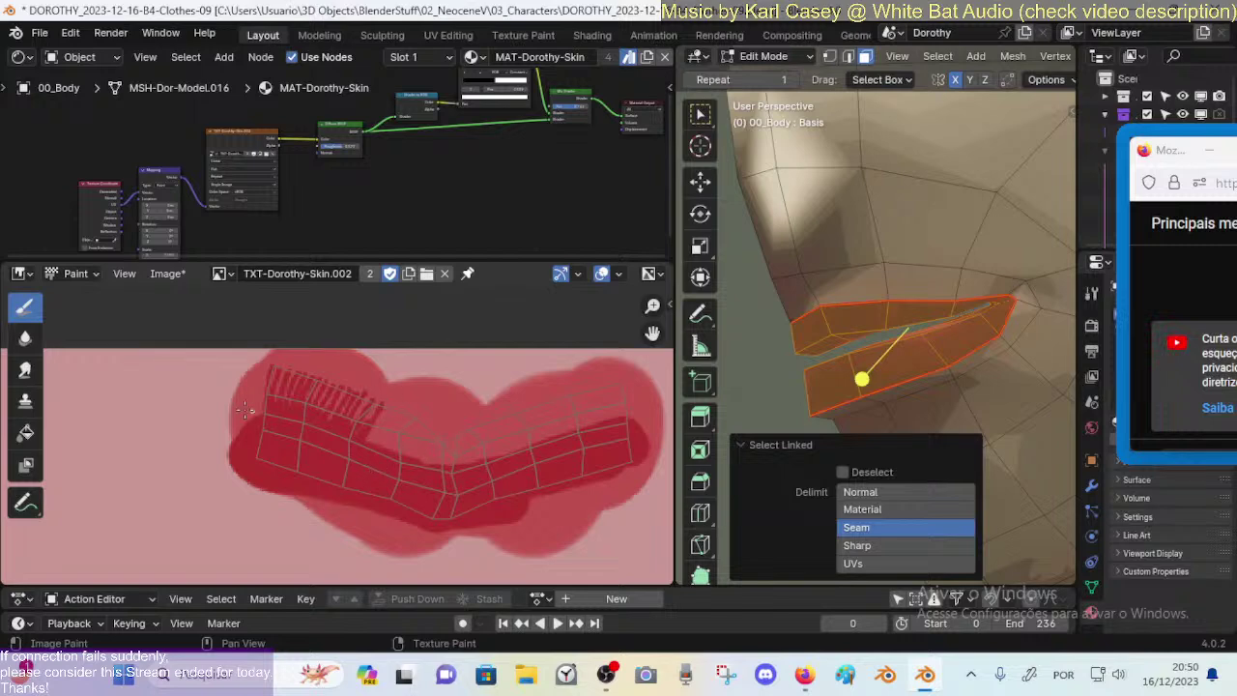
{"action": "left_click", "coordinate": [25, 337]}
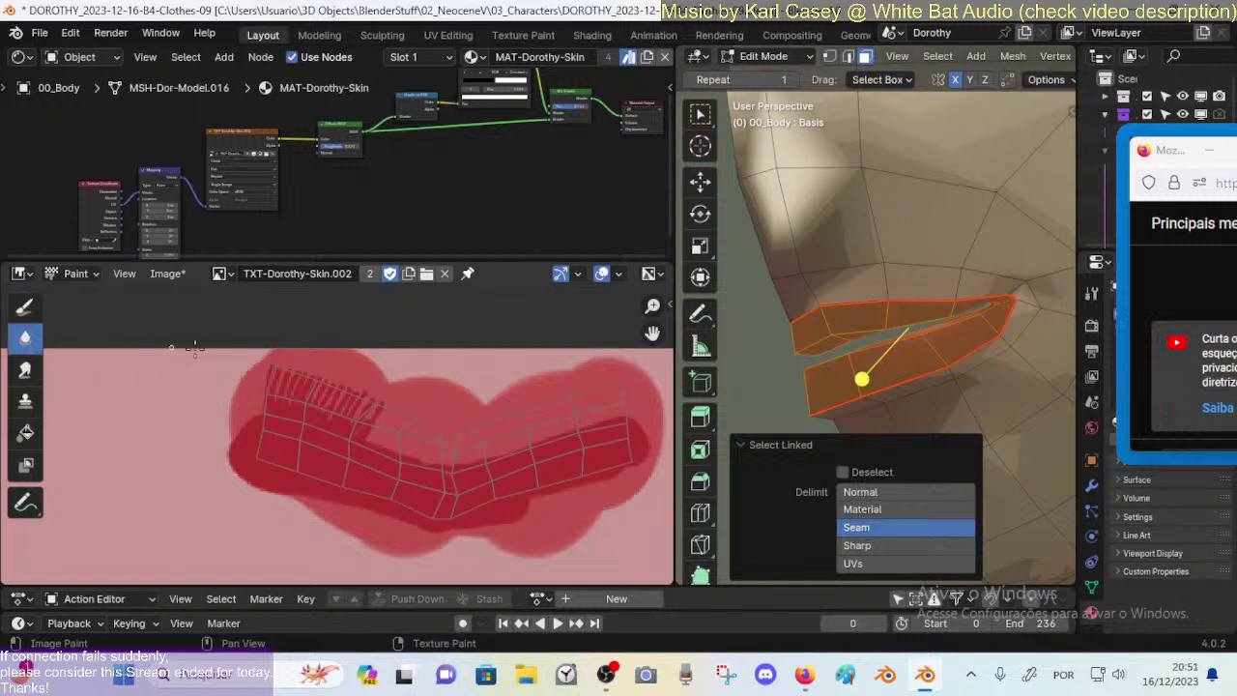
{"action": "left_click_drag", "start_coordinate": [307, 394], "coordinate": [382, 427]}
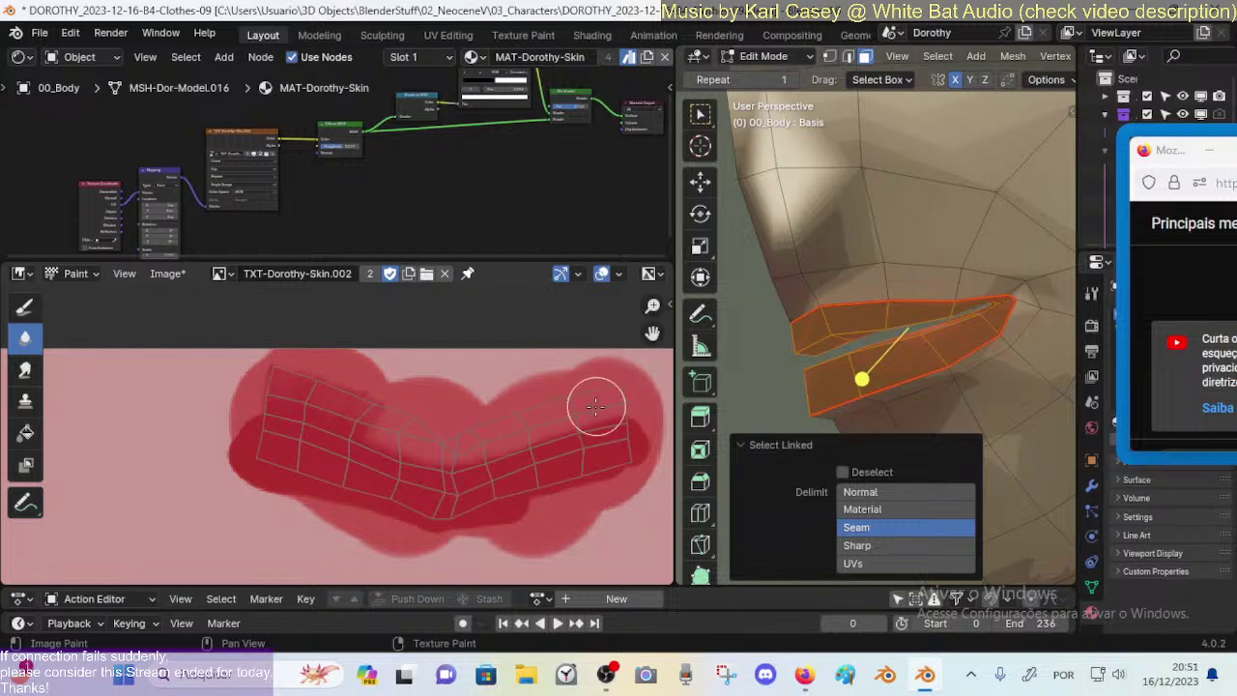
{"action": "left_click_drag", "start_coordinate": [325, 406], "coordinate": [291, 394]}
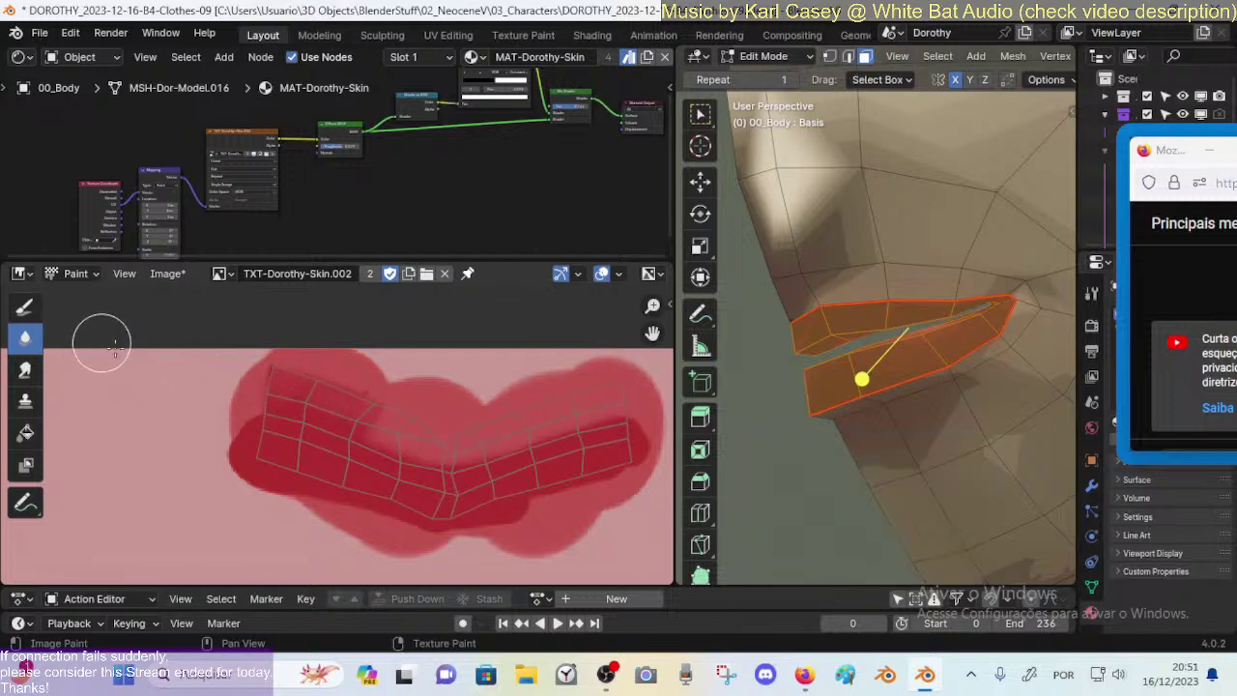
Step: Switch back to the Draw brush, adjust its strength, and paint dark red along the upper rows of the mouth island
{"action": "left_click", "coordinate": [25, 309]}
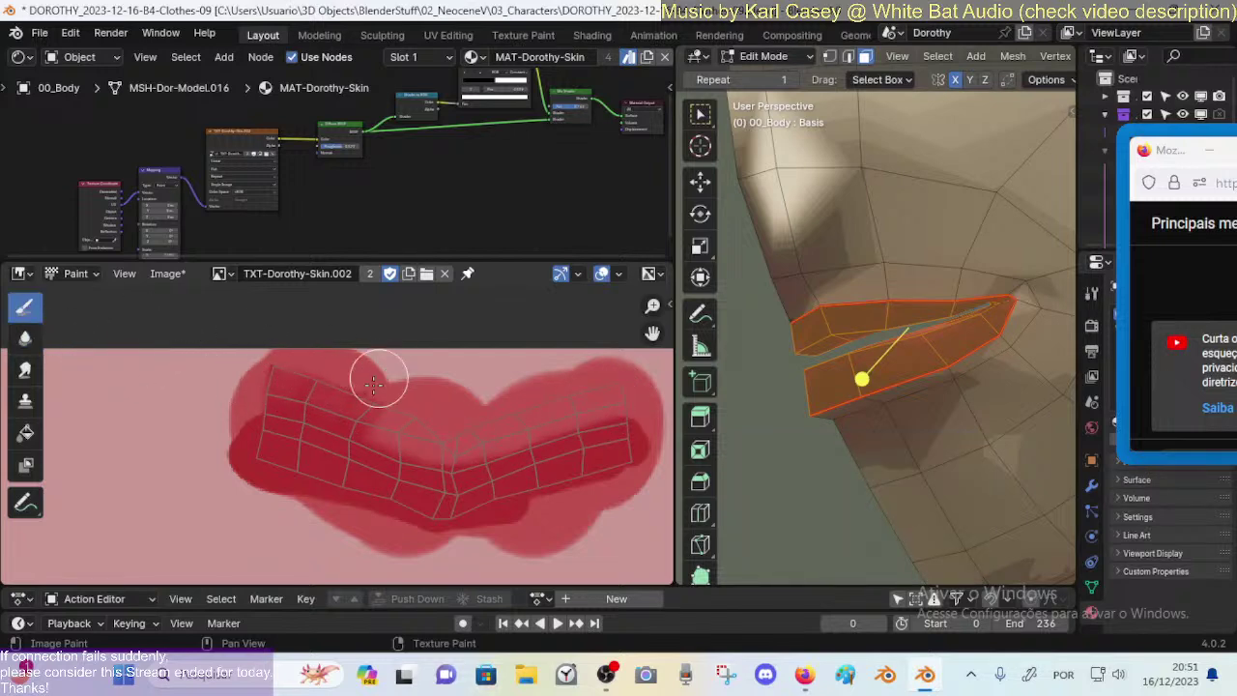
{"action": "key", "text": "shift+f"}
{"action": "left_click", "coordinate": [333, 401]}
{"action": "mouse_move", "coordinate": [333, 401]}
{"action": "left_mouse_down"}
{"action": "mouse_move", "coordinate": [400, 428]}
{"action": "mouse_move", "coordinate": [282, 396]}
{"action": "mouse_move", "coordinate": [306, 393]}
{"action": "mouse_move", "coordinate": [409, 442]}
{"action": "mouse_move", "coordinate": [466, 450]}
{"action": "mouse_move", "coordinate": [599, 414]}
{"action": "mouse_move", "coordinate": [444, 434]}
{"action": "mouse_move", "coordinate": [302, 406]}
{"action": "mouse_move", "coordinate": [451, 431]}
{"action": "mouse_move", "coordinate": [558, 420]}
{"action": "mouse_move", "coordinate": [580, 397]}
{"action": "mouse_move", "coordinate": [586, 417]}
{"action": "left_mouse_up"}
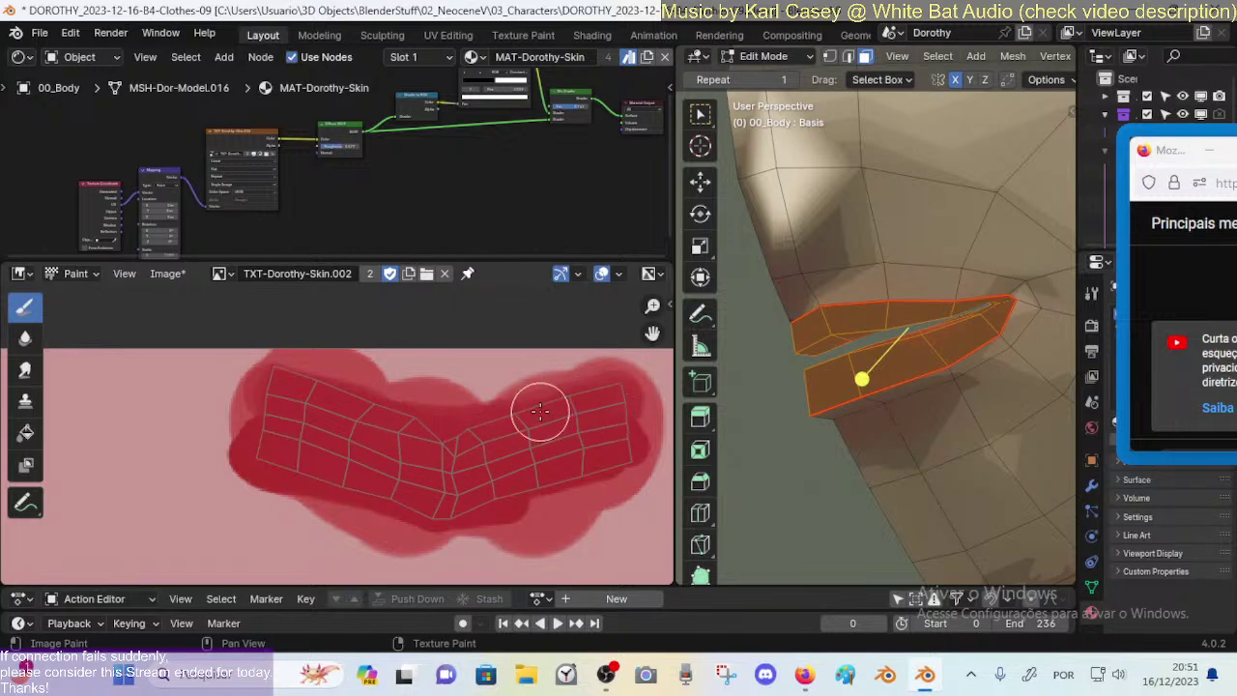
{"action": "key", "text": "shift+f"}
{"action": "left_click", "coordinate": [414, 436]}
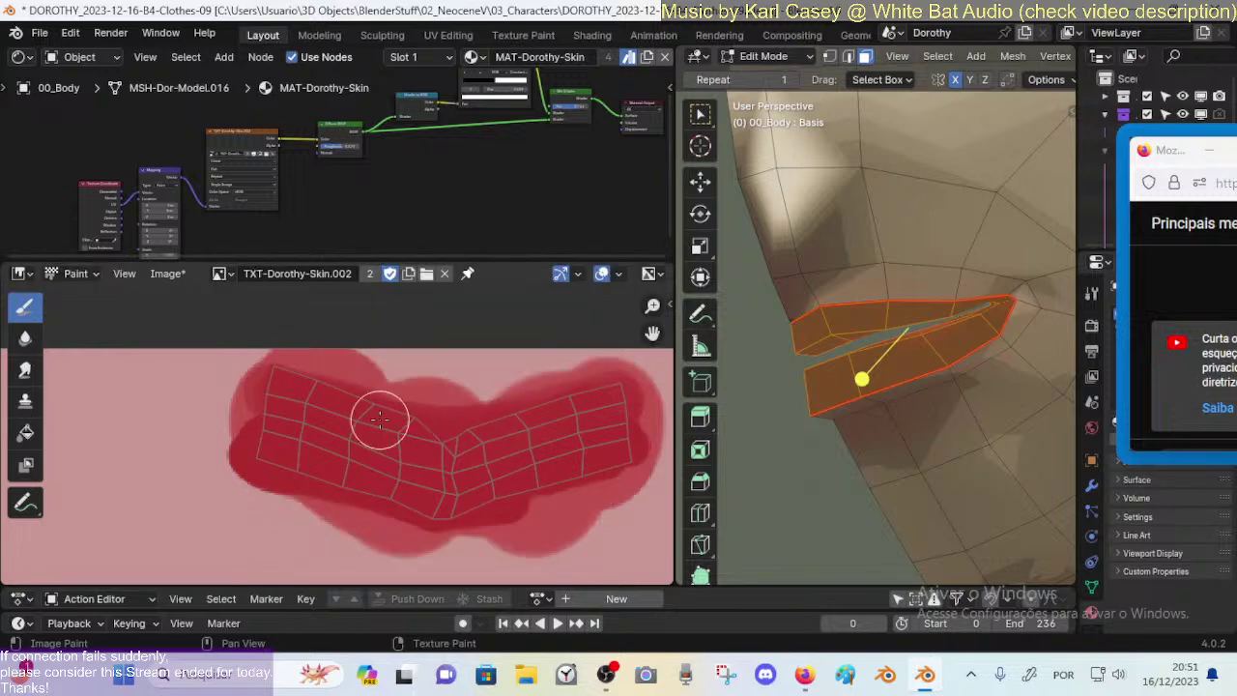
Step: Readjust the brush strength and try another stroke across the upper rows of the mouth island
{"action": "key", "text": "n"}
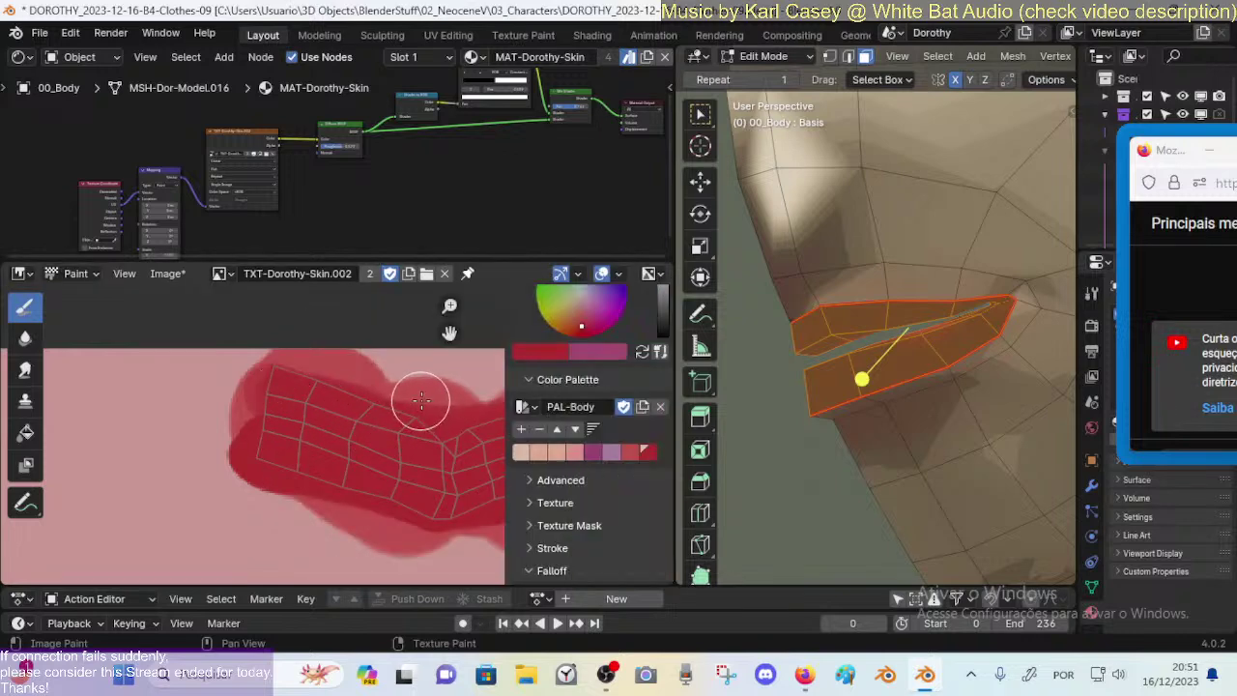
{"action": "key", "text": "n"}
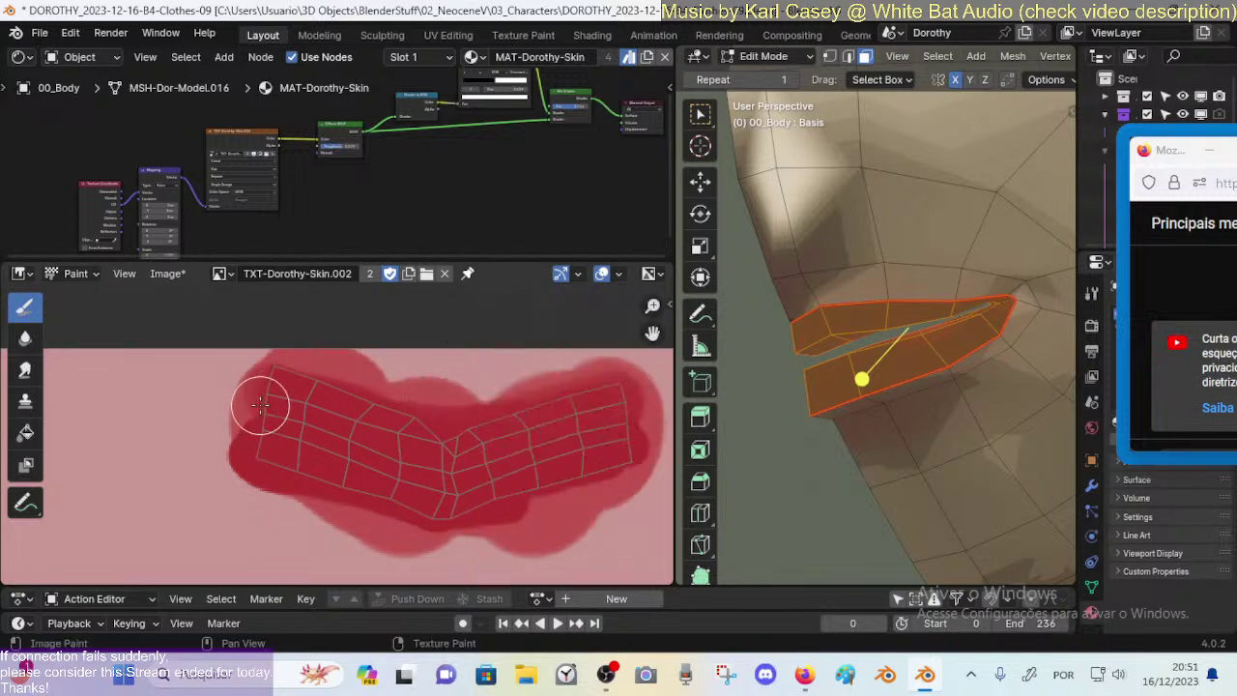
{"action": "key", "text": "shift+f"}
{"action": "left_click", "coordinate": [314, 404]}
{"action": "mouse_move", "coordinate": [314, 405]}
{"action": "left_mouse_down"}
{"action": "mouse_move", "coordinate": [290, 386]}
{"action": "mouse_move", "coordinate": [359, 421]}
{"action": "mouse_move", "coordinate": [316, 392]}
{"action": "mouse_move", "coordinate": [470, 428]}
{"action": "mouse_move", "coordinate": [455, 450]}
{"action": "mouse_move", "coordinate": [620, 391]}
{"action": "mouse_move", "coordinate": [435, 447]}
{"action": "mouse_move", "coordinate": [416, 414]}
{"action": "left_mouse_up"}
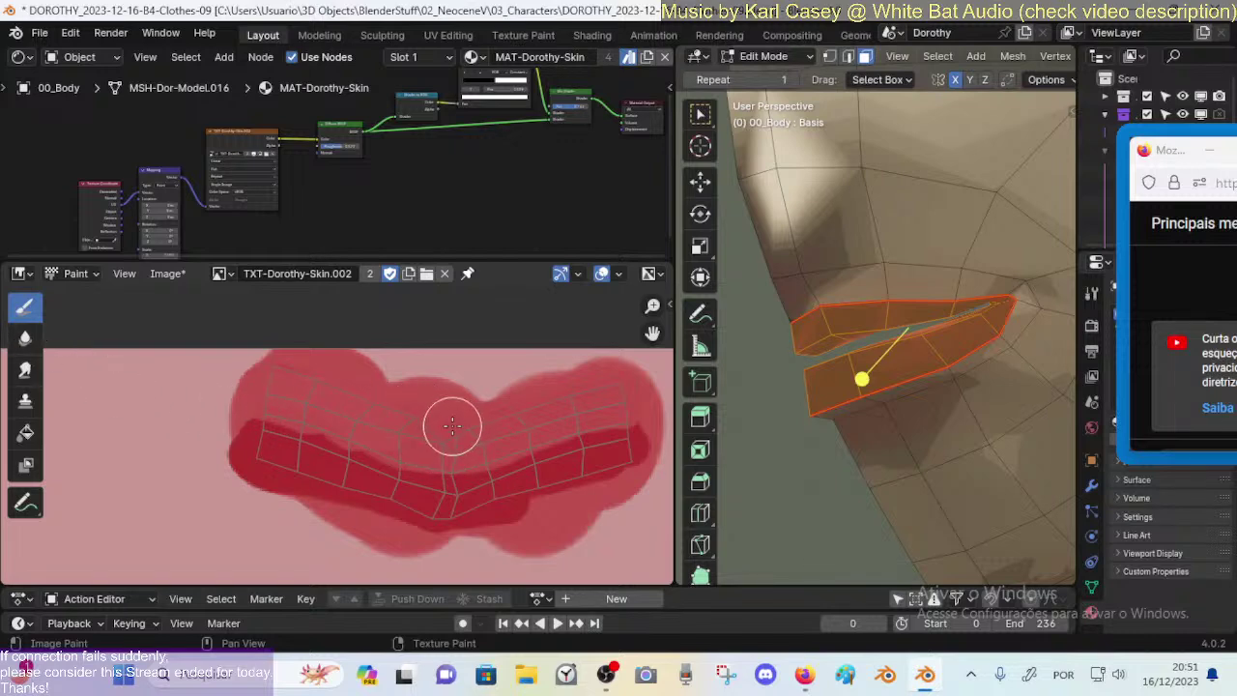
Step: Pick the dark red from the PAL-Body palette, shrink the brush, adjust its strength, and extend the dark red along the mouth island's middle row
{"action": "key", "text": "n"}
{"action": "left_click", "coordinate": [617, 451]}
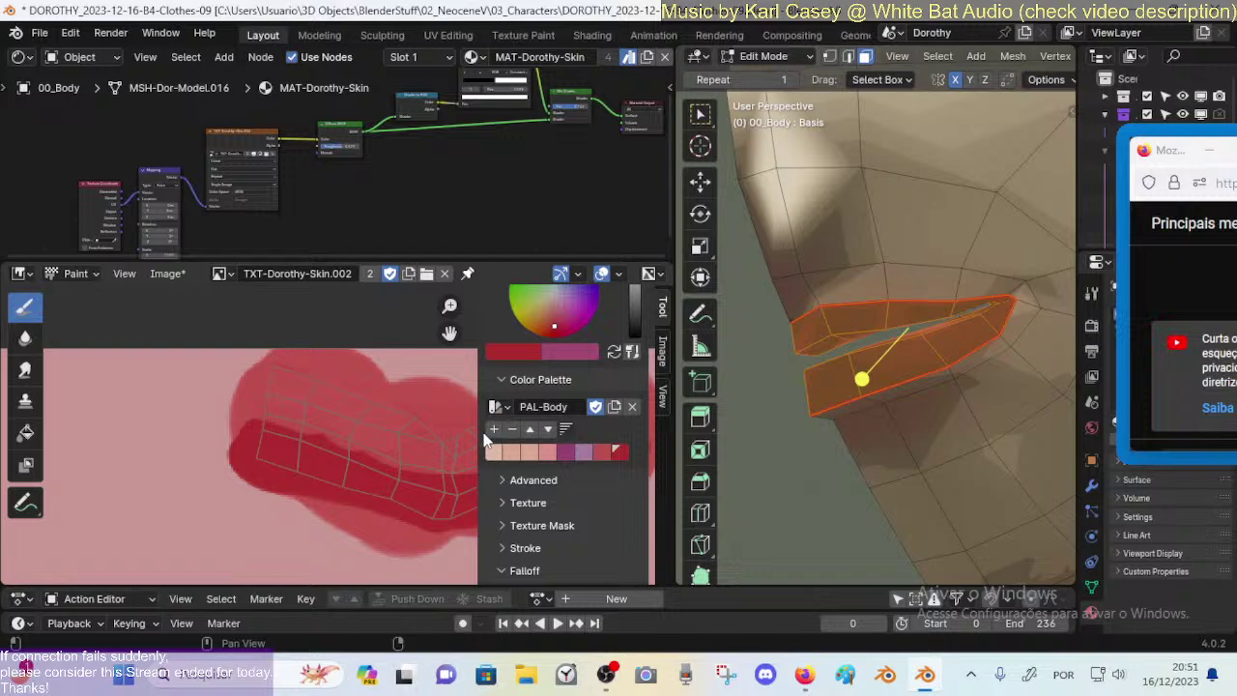
{"action": "middle_click_drag", "start_coordinate": [396, 443], "coordinate": [289, 418]}
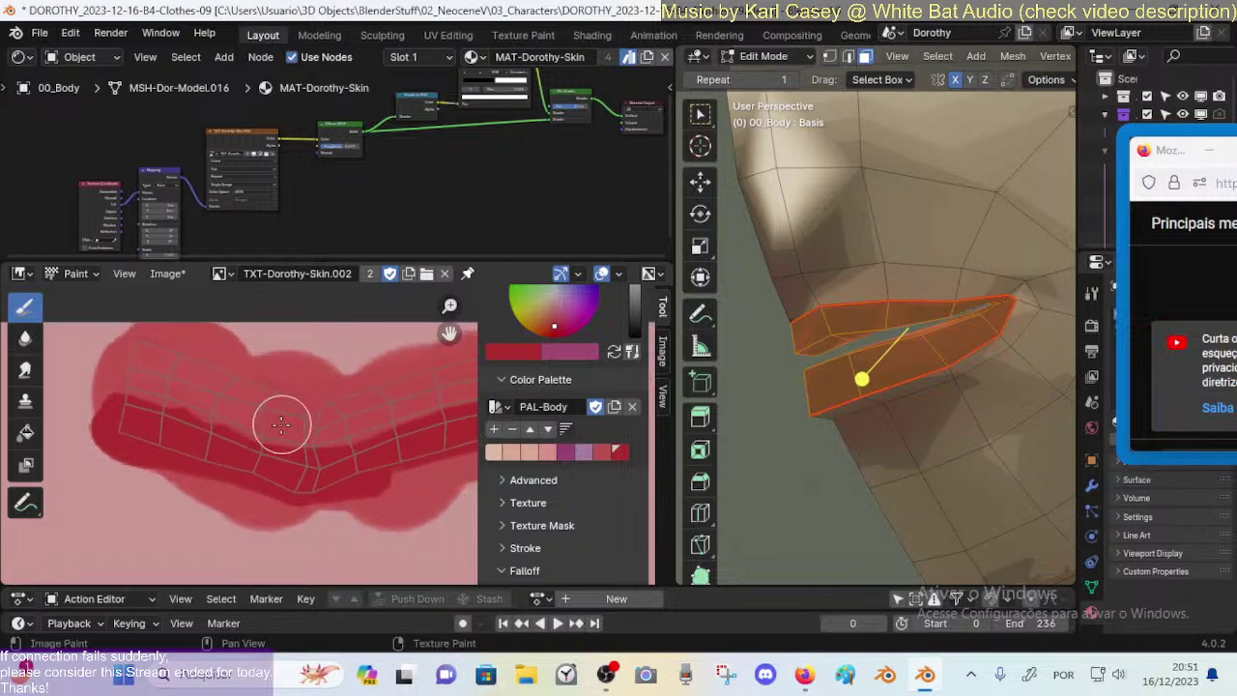
{"action": "key", "text": "f"}
{"action": "left_click", "coordinate": [257, 421]}
{"action": "key", "text": "shift+f"}
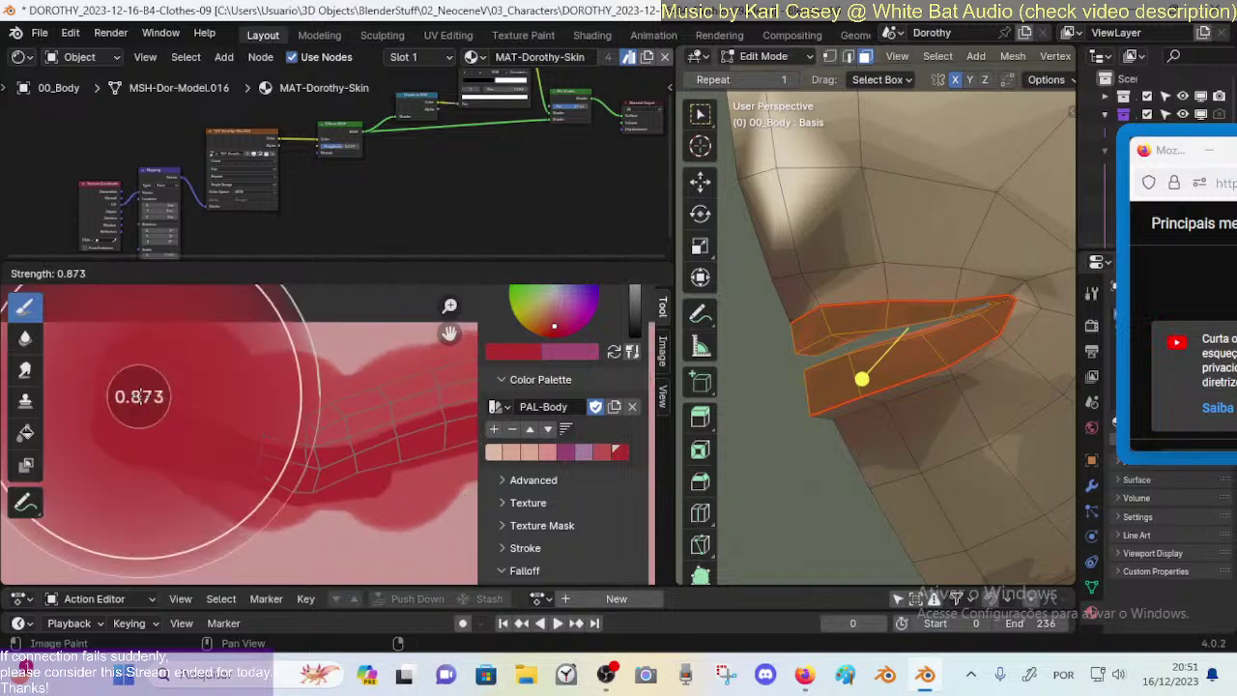
{"action": "left_click", "coordinate": [136, 389]}
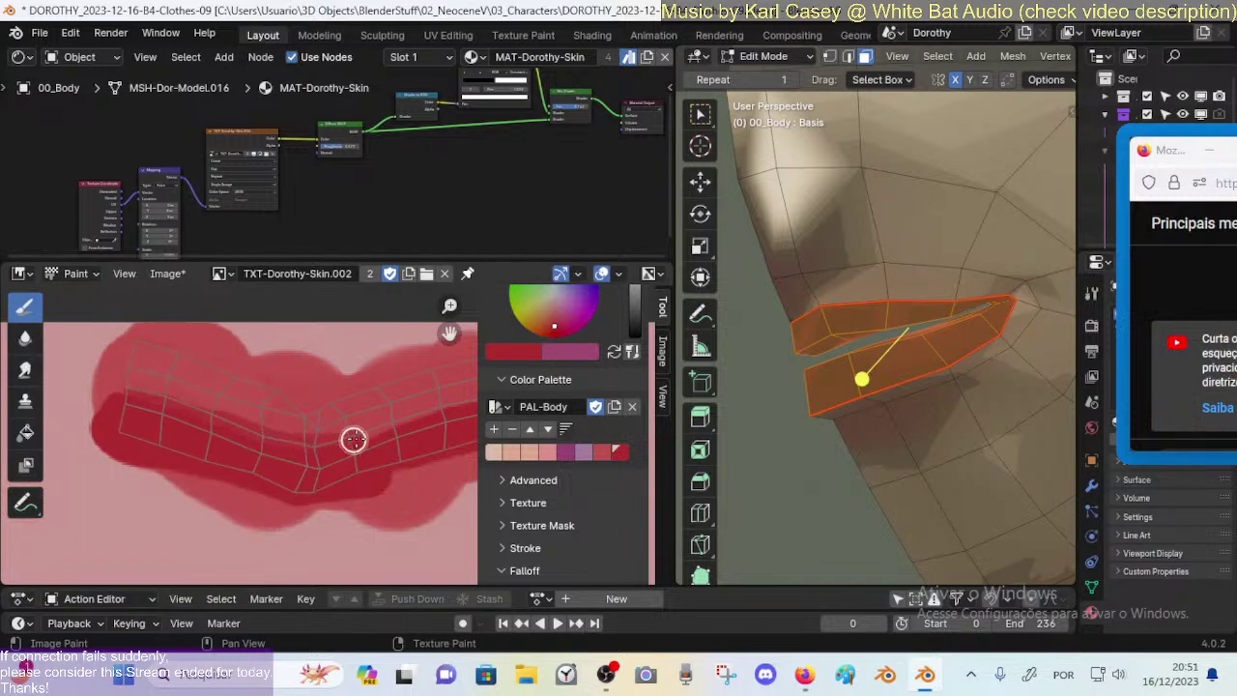
{"action": "middle_click_drag", "start_coordinate": [434, 396], "coordinate": [303, 398]}
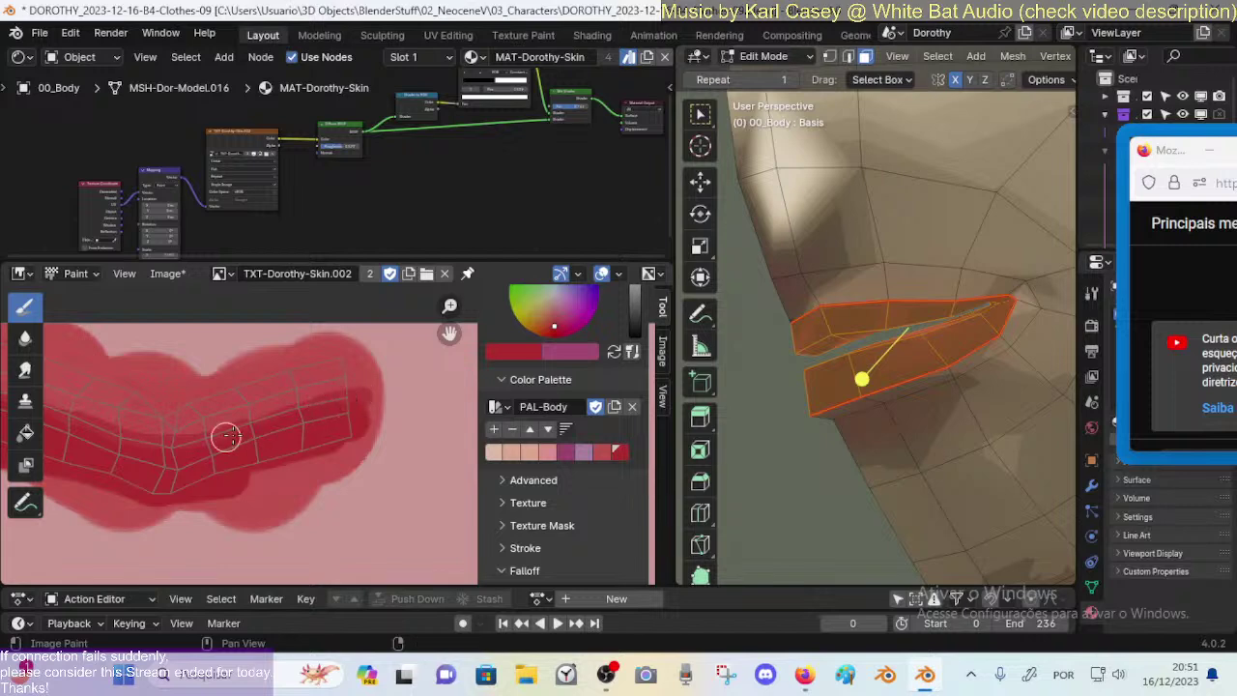
{"action": "middle_click_drag", "start_coordinate": [231, 435], "coordinate": [457, 429]}
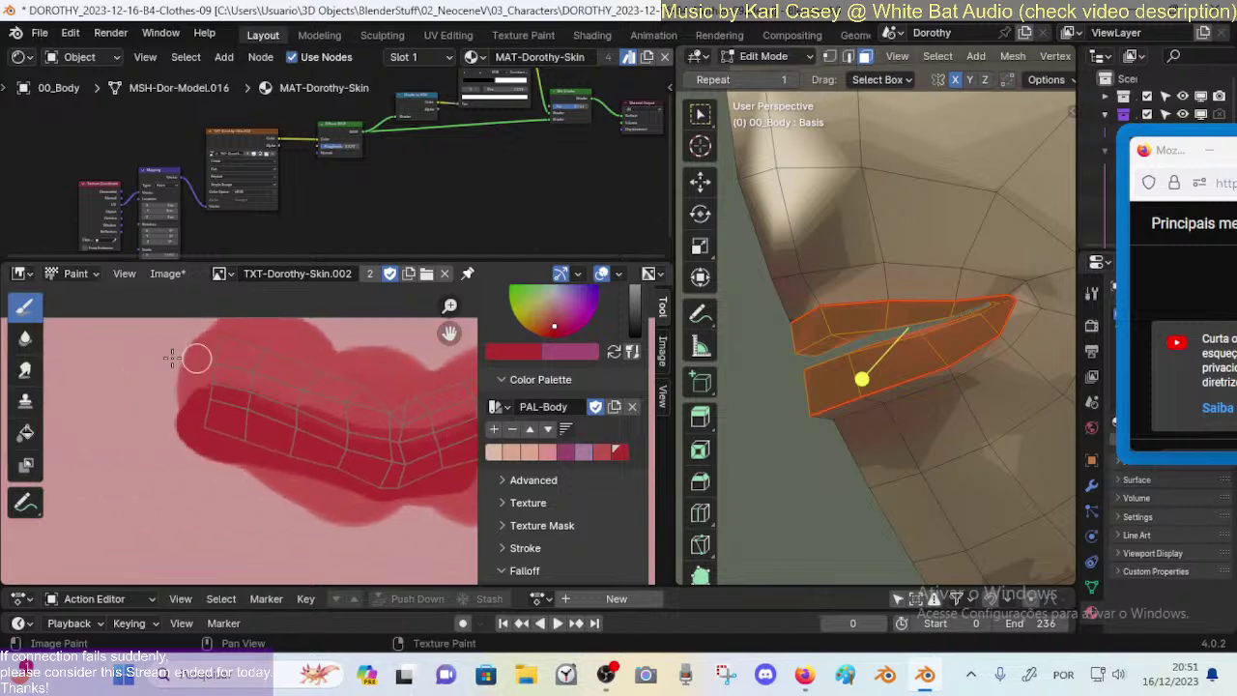
Step: Blur the upper edge of the dark red band across the mouth island with the Soften tool
{"action": "left_click", "coordinate": [23, 339]}
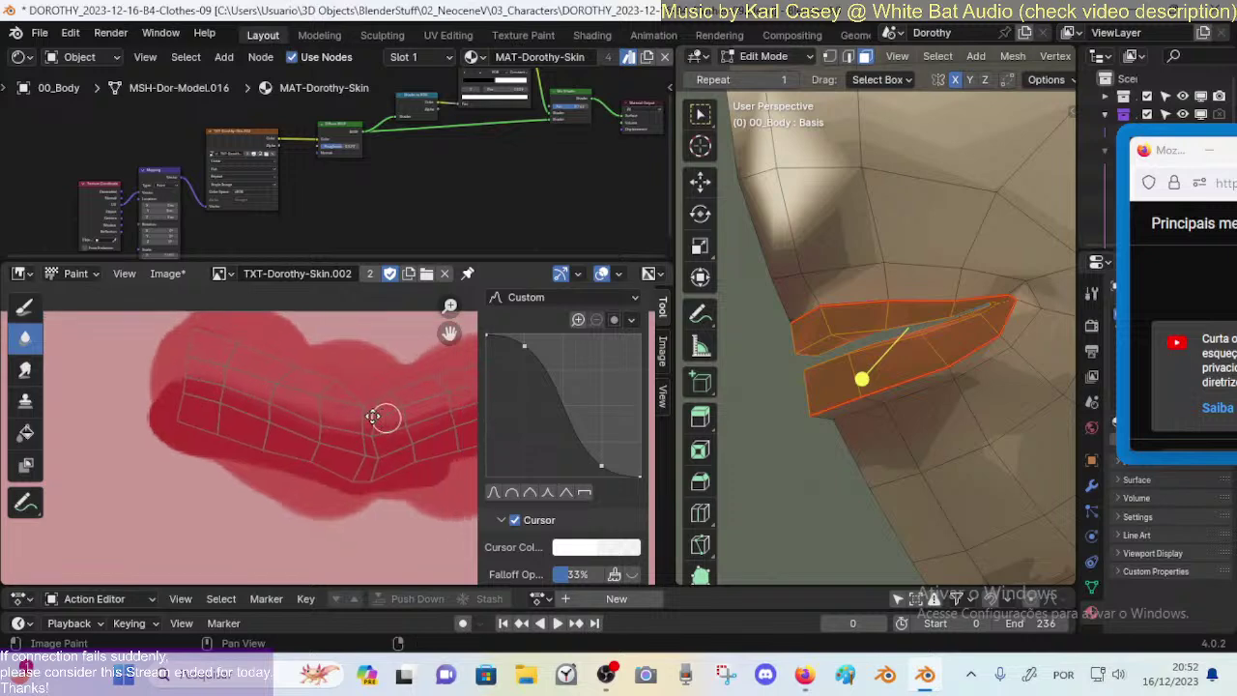
{"action": "middle_click_drag", "start_coordinate": [383, 420], "coordinate": [234, 400]}
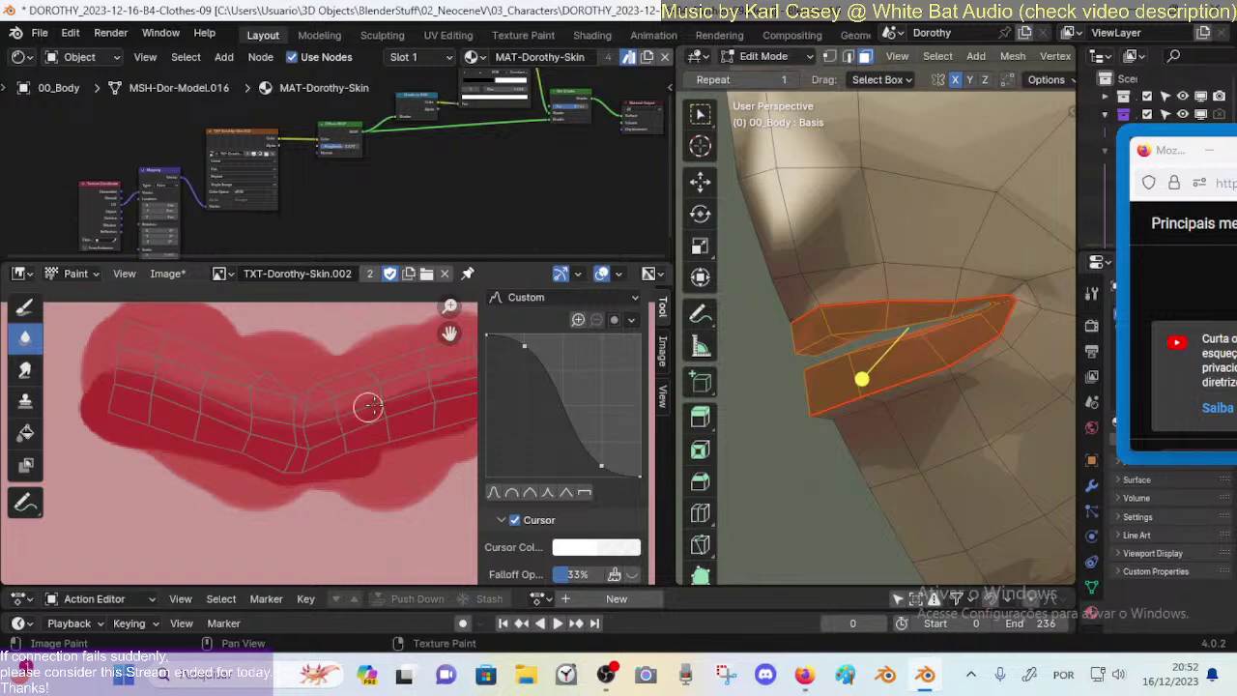
{"action": "middle_click_drag", "start_coordinate": [371, 396], "coordinate": [289, 413]}
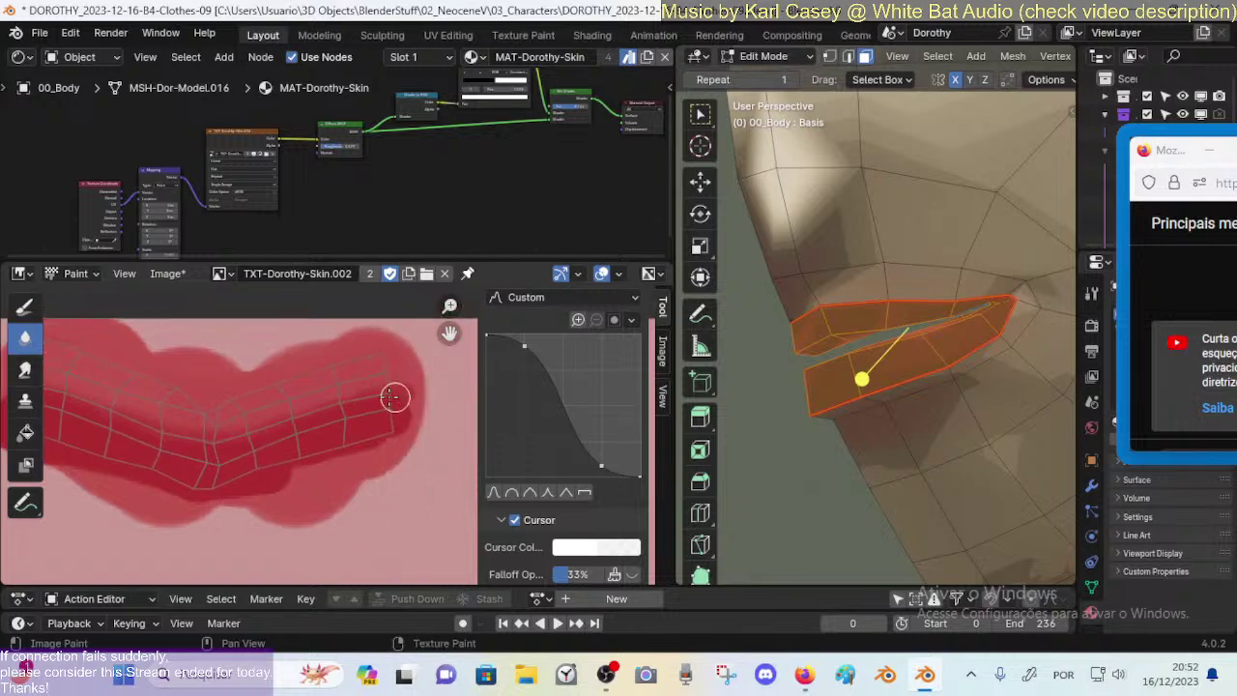
{"action": "middle_click_drag", "start_coordinate": [381, 387], "coordinate": [377, 422]}
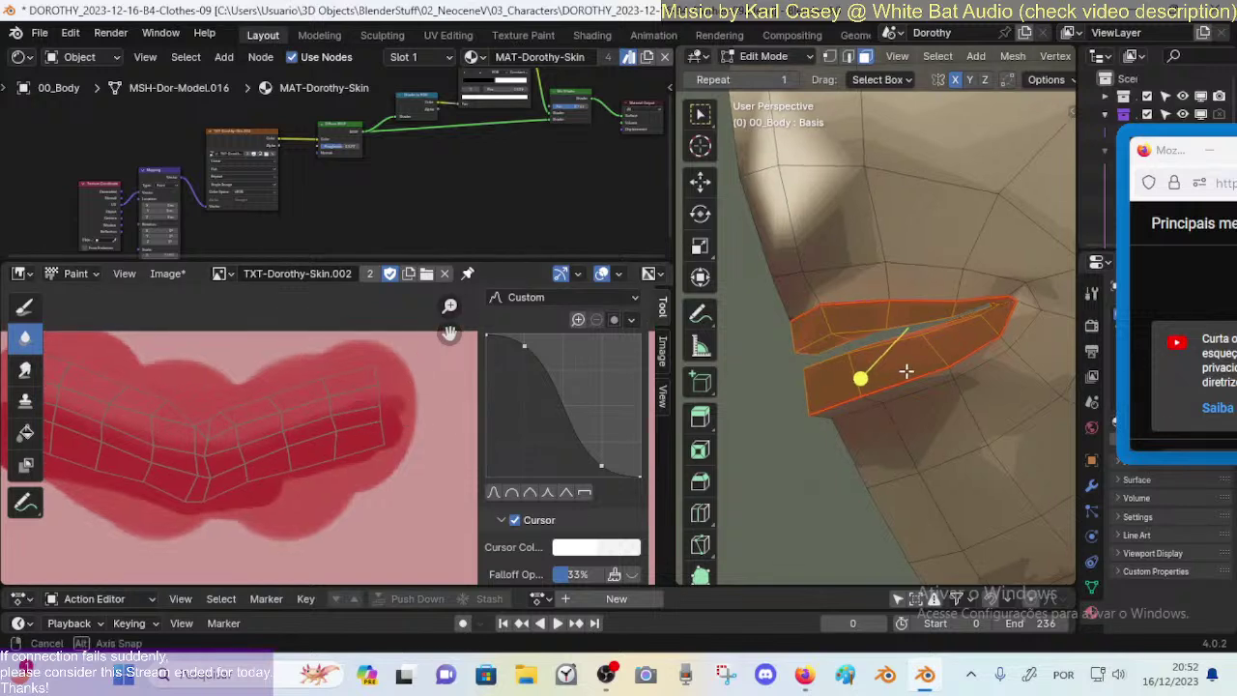
Step: Deselect the mouth faces and set the Diffuse BSDF roughness in the skin material to 0.669, repositioning that node slightly
{"action": "middle_click_drag", "start_coordinate": [906, 367], "coordinate": [981, 358]}
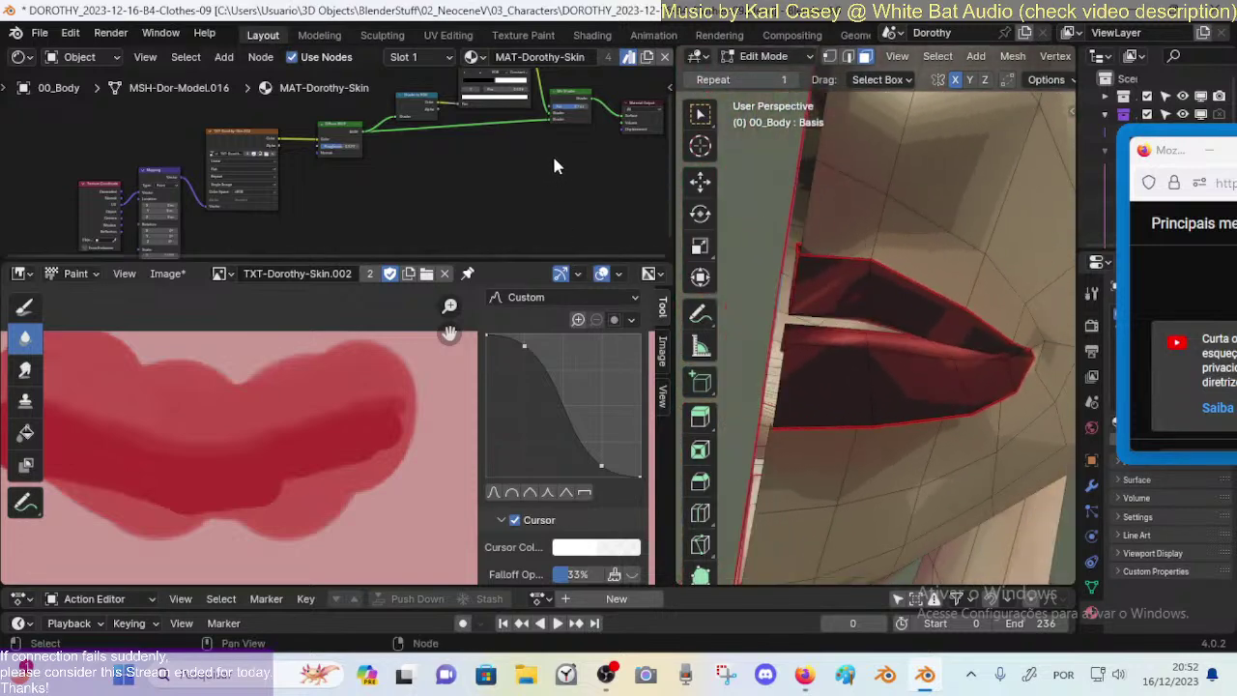
{"action": "mouse_move", "coordinate": [553, 166]}
{"action": "middle_mouse_down"}
{"action": "mouse_move", "coordinate": [460, 184]}
{"action": "mouse_move", "coordinate": [574, 160]}
{"action": "mouse_move", "coordinate": [512, 192]}
{"action": "mouse_move", "coordinate": [552, 159]}
{"action": "middle_mouse_up"}
{"action": "scroll", "coordinate": [534, 164], "scroll_direction": "up", "scroll_amount": 2}
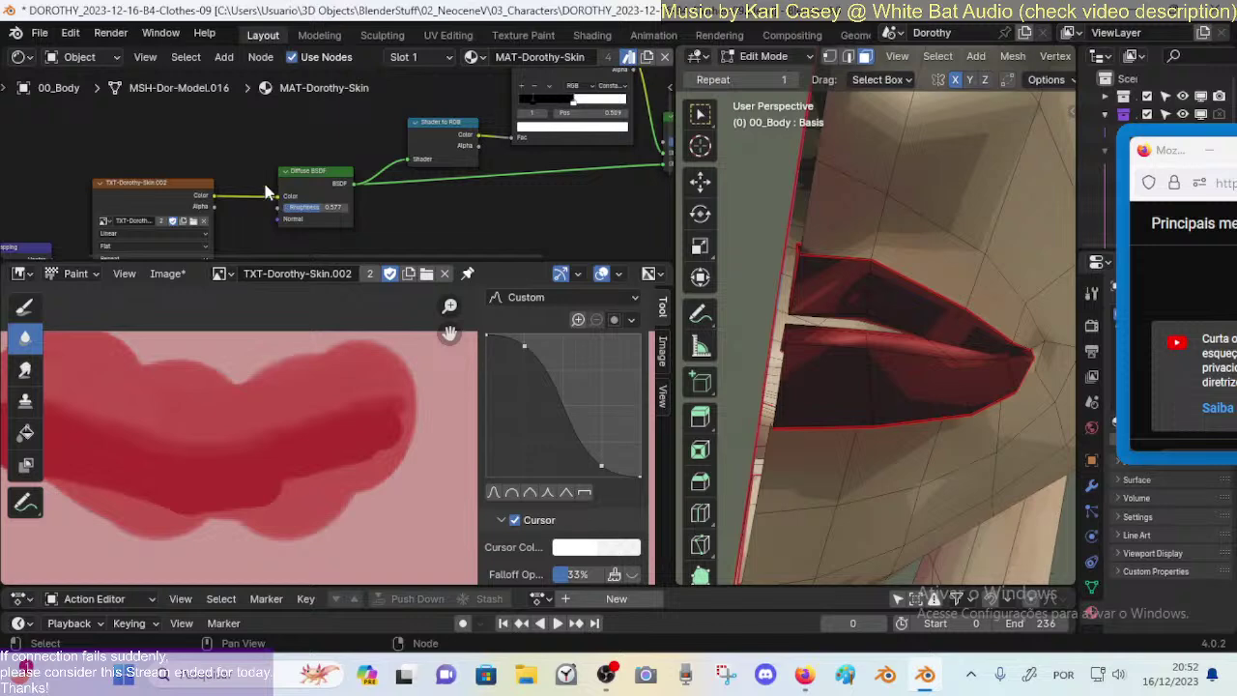
{"action": "middle_click_drag", "start_coordinate": [468, 181], "coordinate": [404, 214]}
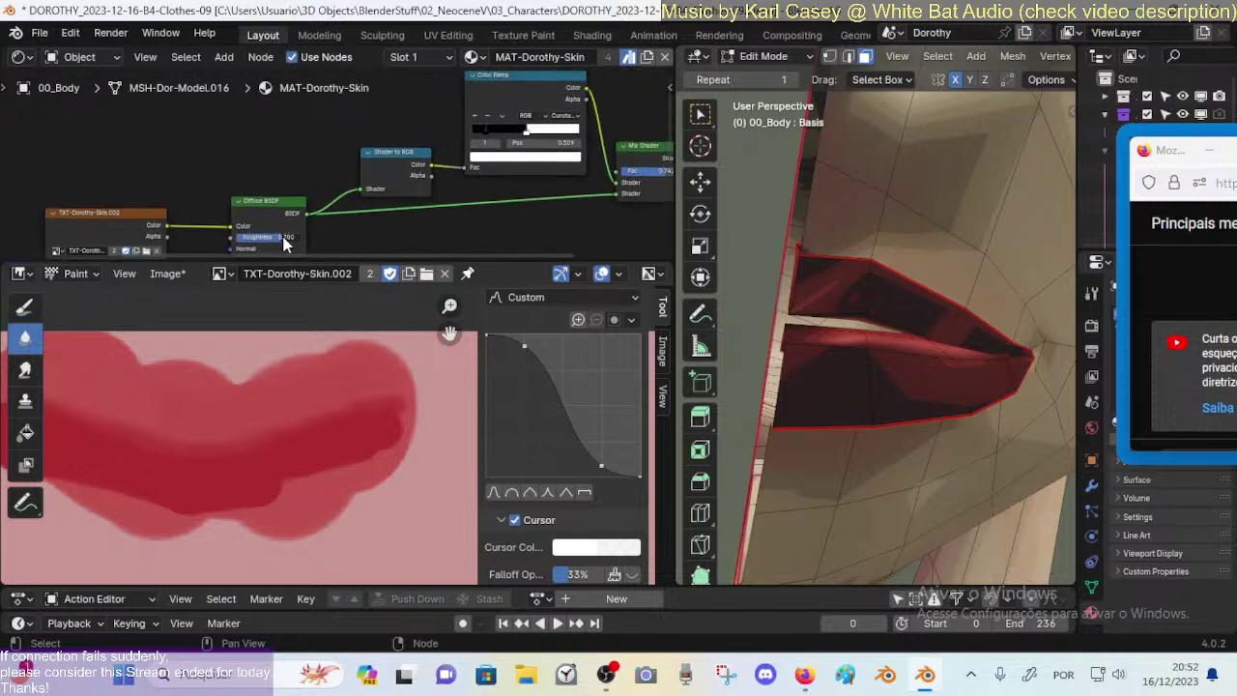
{"action": "left_click_drag", "start_coordinate": [274, 239], "coordinate": [269, 244]}
{"action": "left_click_drag", "start_coordinate": [285, 240], "coordinate": [235, 252]}
{"action": "left_click_drag", "start_coordinate": [246, 209], "coordinate": [265, 193]}
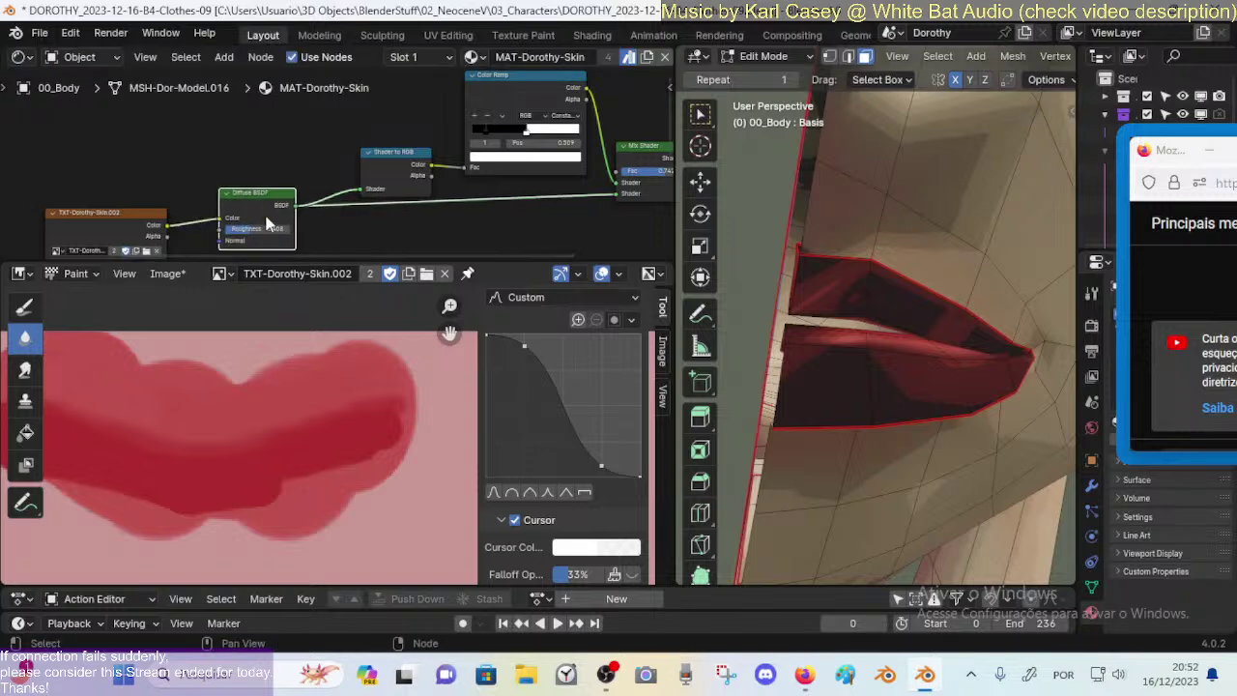
Step: Try the Color Ramp's white stop at position 0.873 and check the shading on the face and body
{"action": "scroll", "coordinate": [353, 203], "scroll_direction": "right", "scroll_amount": 5, "text": "ctrl"}
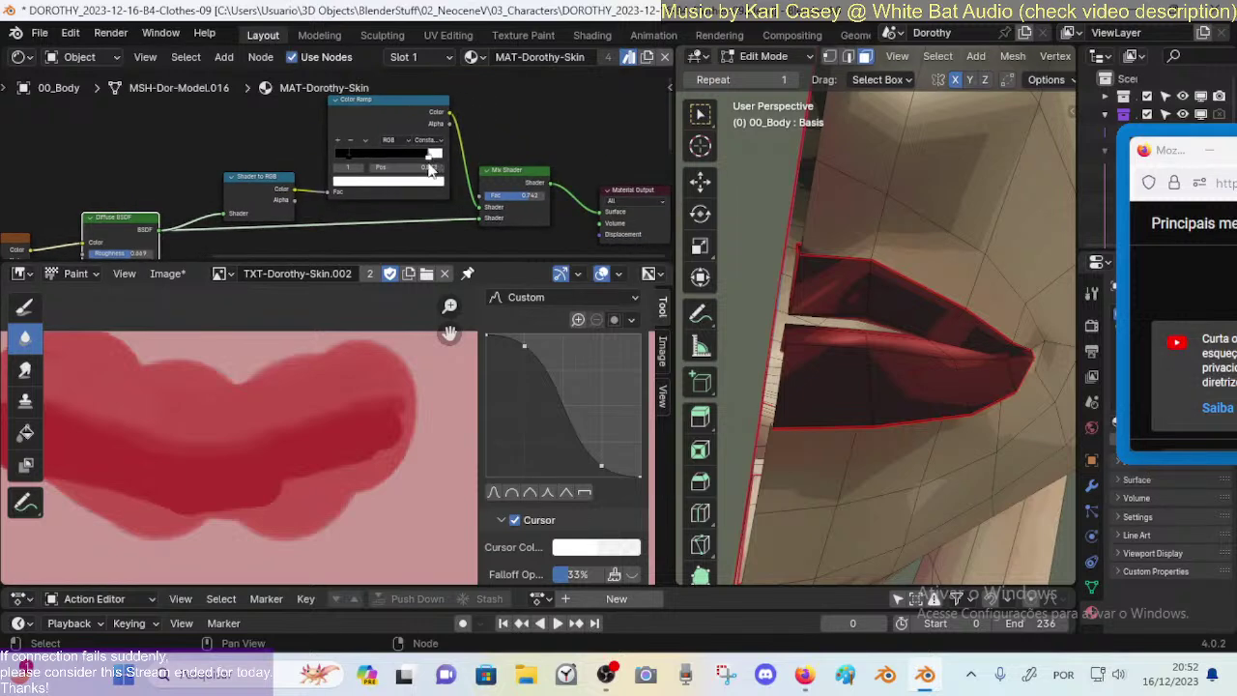
{"action": "key", "text": "ctrl+z"}
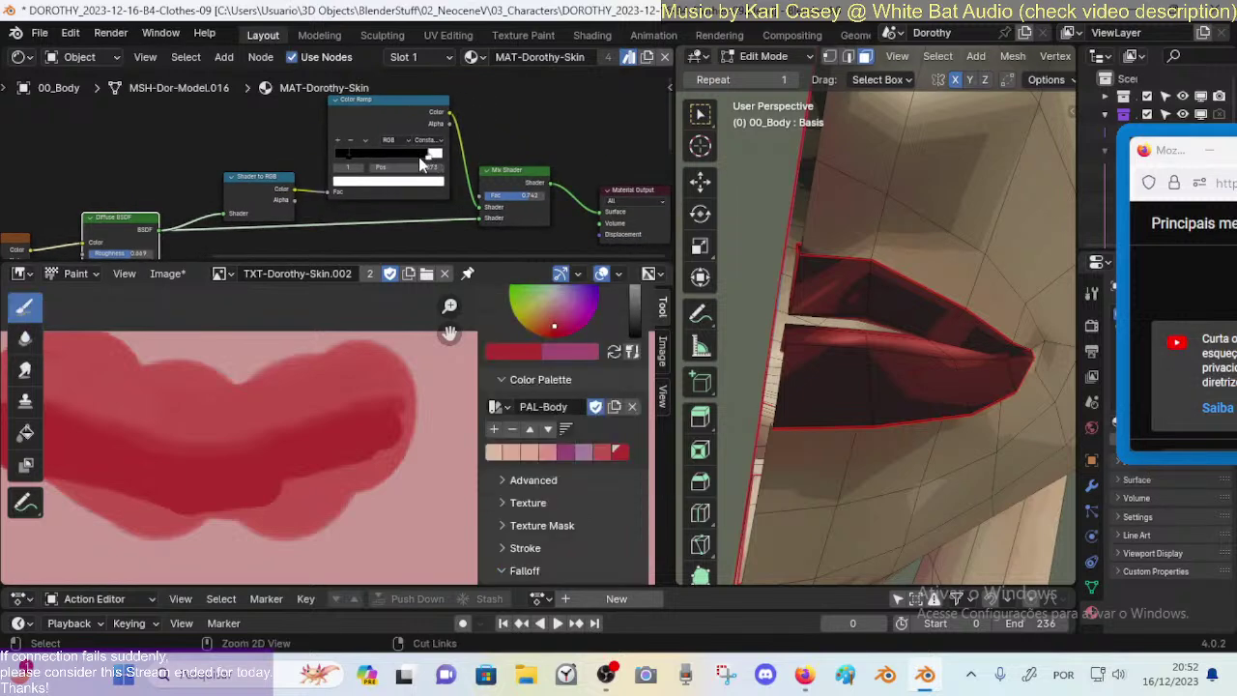
{"action": "scroll", "coordinate": [760, 464], "scroll_direction": "down", "scroll_amount": 5}
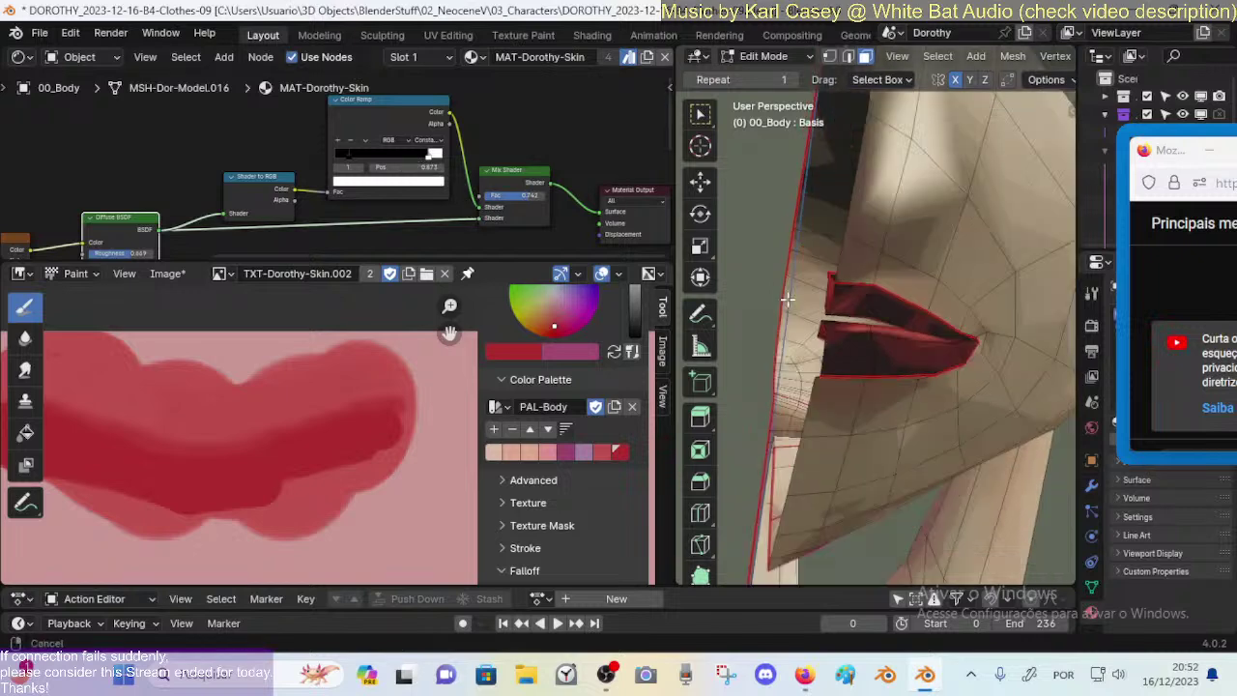
{"action": "middle_click_drag", "start_coordinate": [759, 464], "coordinate": [841, 307]}
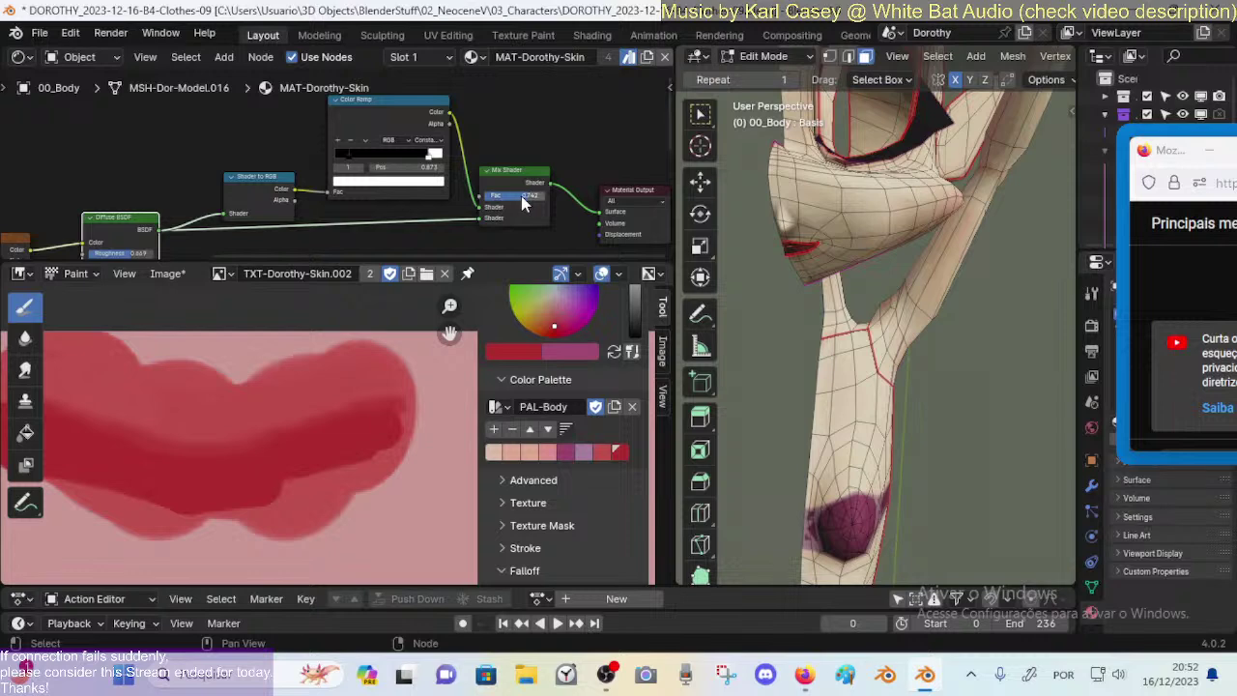
Step: Try Mix Shader factors of 0.442 and 1.000, examining the shading of the face and body
{"action": "mouse_move", "coordinate": [521, 196]}
{"action": "left_mouse_down"}
{"action": "mouse_move", "coordinate": [474, 197]}
{"action": "mouse_move", "coordinate": [548, 191]}
{"action": "left_mouse_up"}
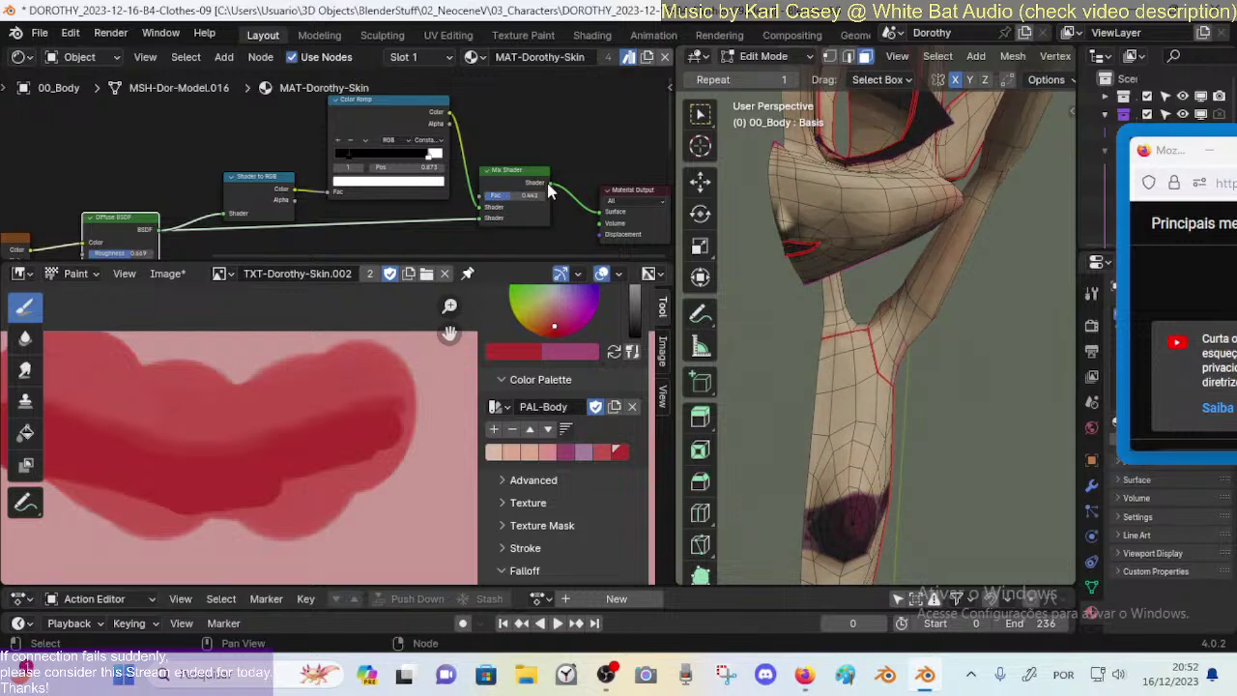
{"action": "middle_click_drag", "start_coordinate": [760, 184], "coordinate": [860, 309]}
{"action": "middle_click_drag", "start_coordinate": [860, 309], "coordinate": [687, 259], "text": "shift"}
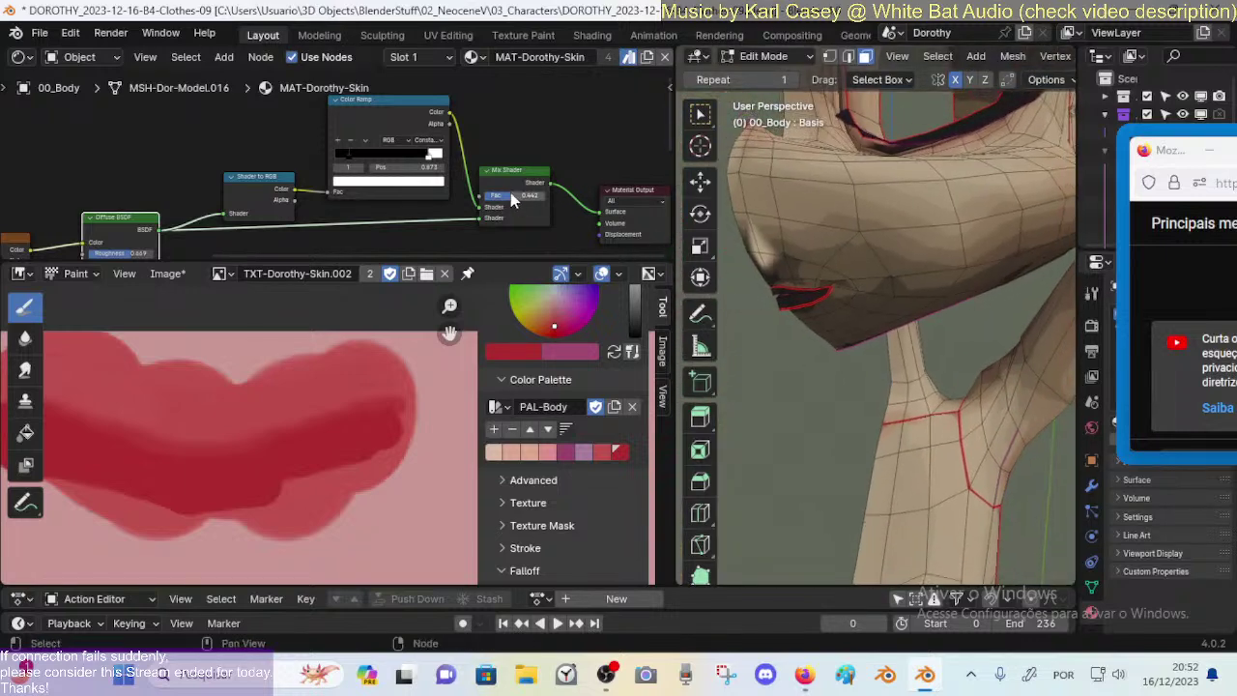
{"action": "left_click_drag", "start_coordinate": [511, 192], "coordinate": [565, 194]}
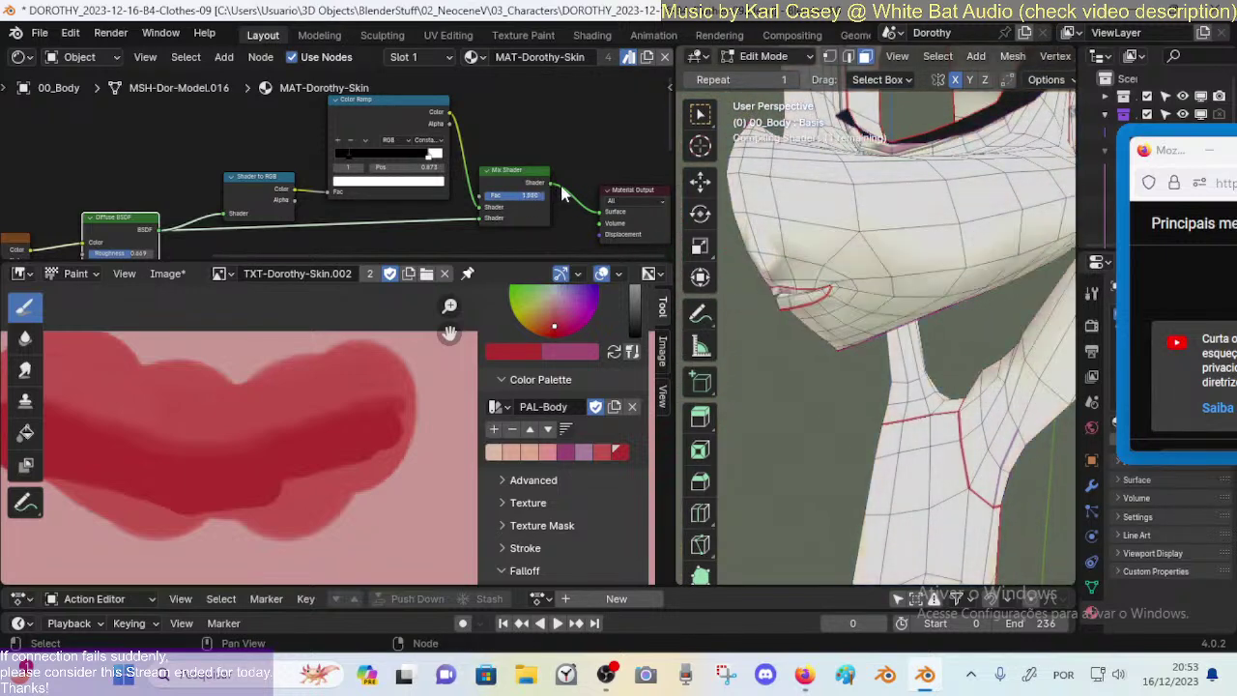
{"action": "middle_click_drag", "start_coordinate": [822, 319], "coordinate": [829, 381]}
{"action": "scroll", "coordinate": [848, 352], "scroll_direction": "down", "scroll_amount": 4}
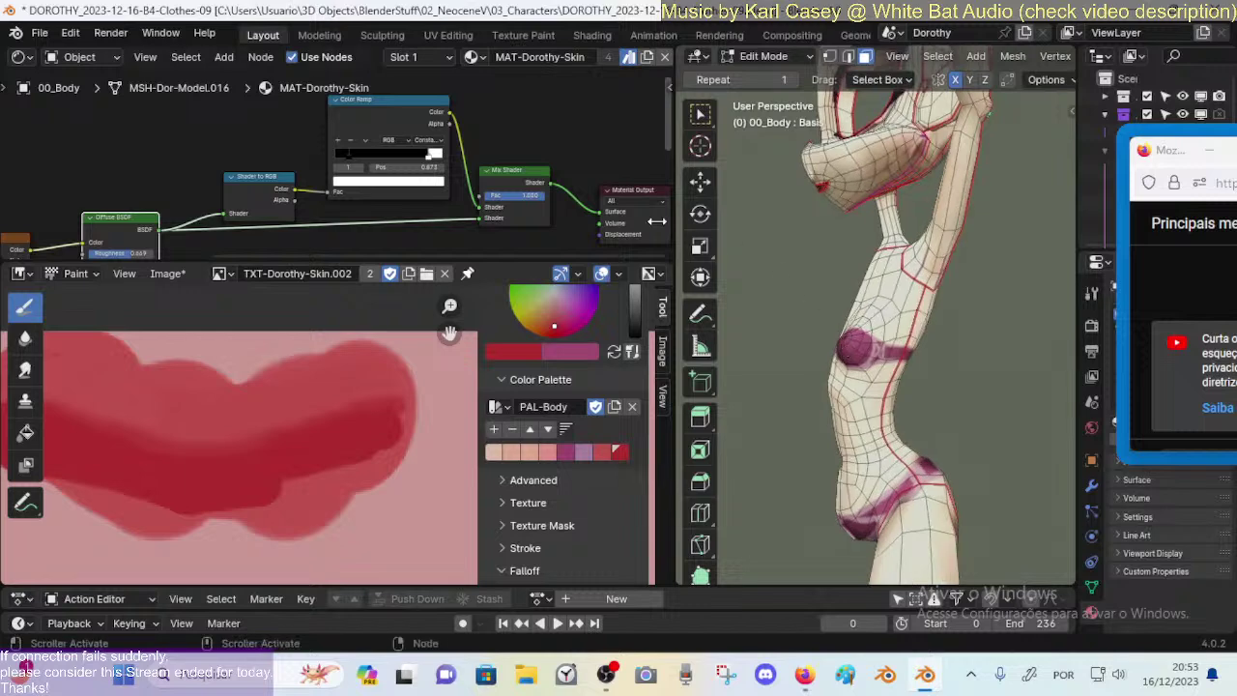
Step: Try Mix Shader factors of 0.042 and 0.858 and examine the shading on the face
{"action": "left_click_drag", "start_coordinate": [531, 201], "coordinate": [480, 201]}
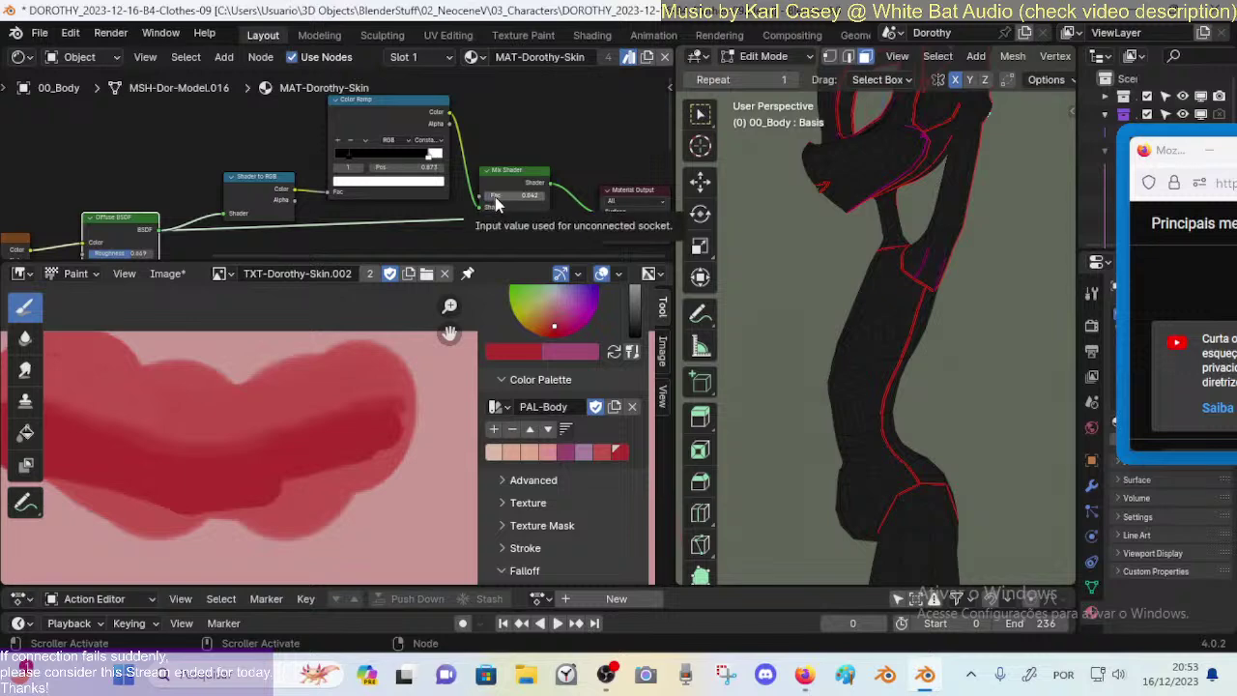
{"action": "mouse_move", "coordinate": [505, 181]}
{"action": "left_mouse_down"}
{"action": "mouse_move", "coordinate": [539, 172]}
{"action": "mouse_move", "coordinate": [526, 193]}
{"action": "left_mouse_up"}
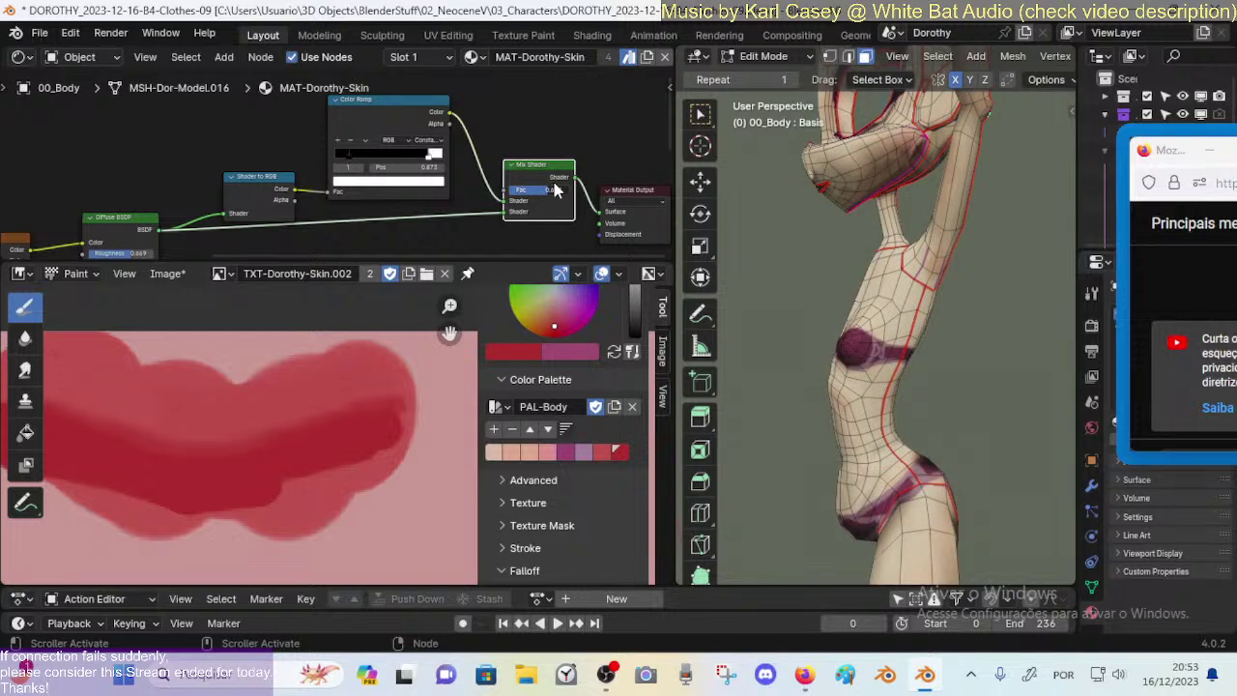
{"action": "mouse_move", "coordinate": [526, 193]}
{"action": "left_mouse_down"}
{"action": "mouse_move", "coordinate": [595, 187]}
{"action": "mouse_move", "coordinate": [553, 190]}
{"action": "left_mouse_up"}
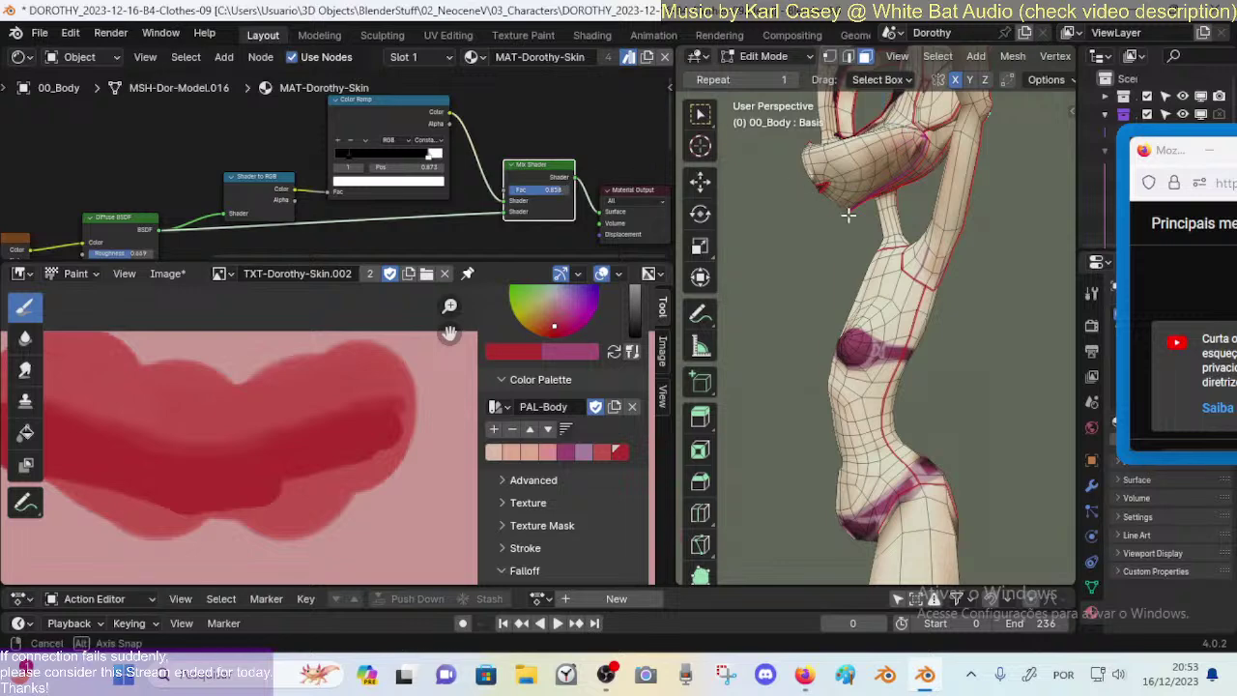
{"action": "scroll", "coordinate": [896, 200], "scroll_direction": "up", "scroll_amount": 3}
{"action": "middle_click_drag", "start_coordinate": [896, 200], "coordinate": [890, 287]}
Step: Lower the Mix Shader factor to 0.375 and move the Color Ramp's white stop to position 0.784
{"action": "left_click_drag", "start_coordinate": [568, 196], "coordinate": [400, 157]}
{"action": "mouse_move", "coordinate": [518, 184]}
{"action": "left_mouse_down"}
{"action": "mouse_move", "coordinate": [359, 152]}
{"action": "mouse_move", "coordinate": [381, 155]}
{"action": "left_mouse_up"}
{"action": "mouse_move", "coordinate": [816, 232]}
{"action": "middle_mouse_down"}
{"action": "mouse_move", "coordinate": [740, 364]}
{"action": "mouse_move", "coordinate": [800, 206]}
{"action": "middle_mouse_up"}
{"action": "left_click_drag", "start_coordinate": [383, 166], "coordinate": [421, 162]}
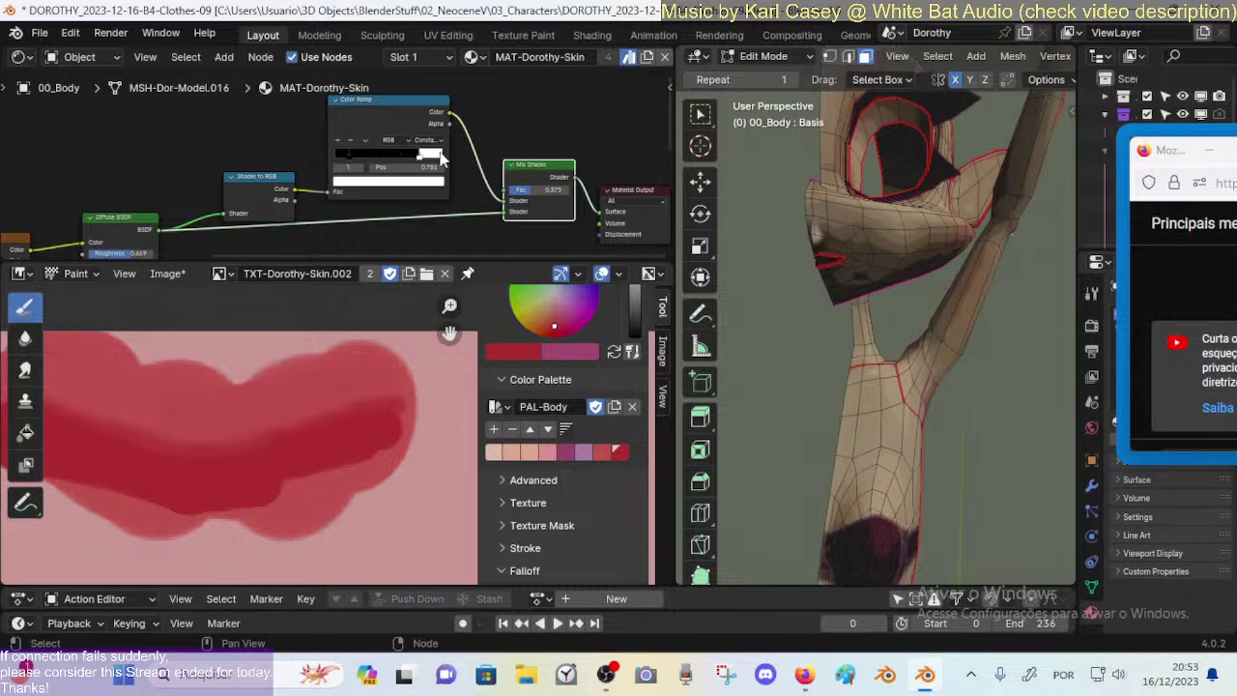
Step: Set the Mix Shader factor to 0.667 while checking the shading on the face and upper body
{"action": "mouse_move", "coordinate": [537, 178]}
{"action": "left_mouse_down"}
{"action": "mouse_move", "coordinate": [552, 179]}
{"action": "mouse_move", "coordinate": [524, 176]}
{"action": "left_mouse_up"}
{"action": "mouse_move", "coordinate": [530, 186]}
{"action": "left_mouse_down"}
{"action": "mouse_move", "coordinate": [571, 195]}
{"action": "mouse_move", "coordinate": [556, 195]}
{"action": "left_mouse_up"}
{"action": "scroll", "coordinate": [821, 249], "scroll_direction": "up", "scroll_amount": 8}
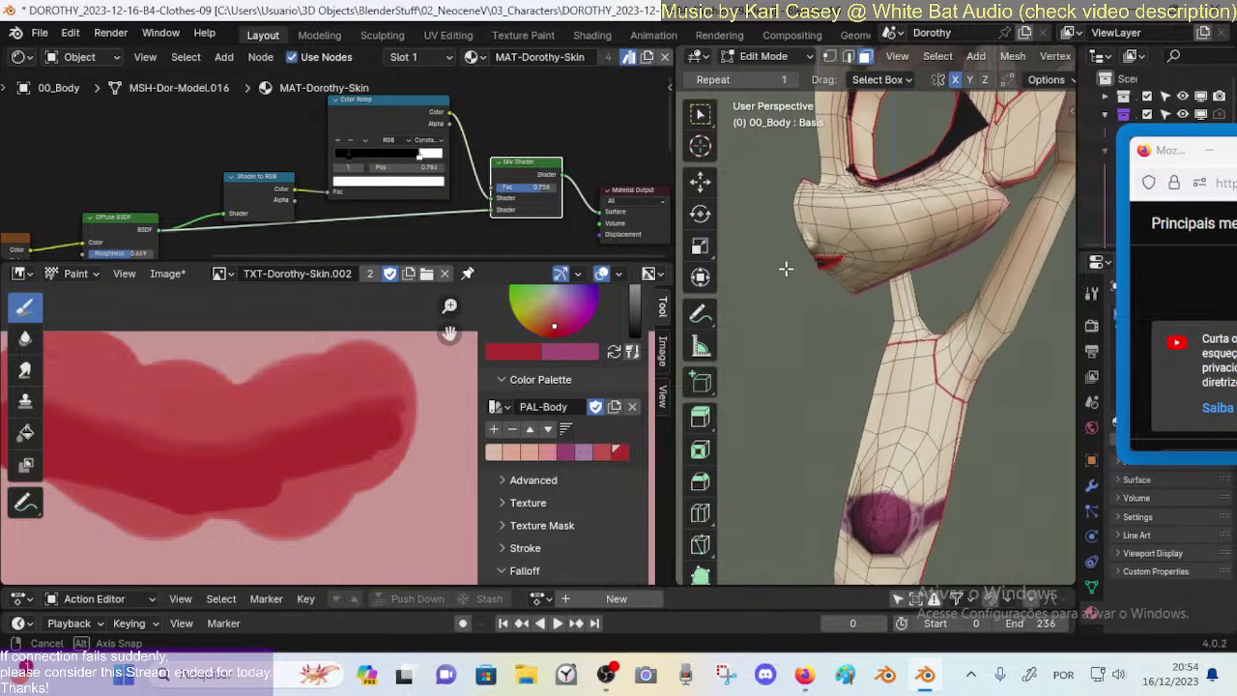
{"action": "scroll", "coordinate": [842, 217], "scroll_direction": "down", "scroll_amount": 4}
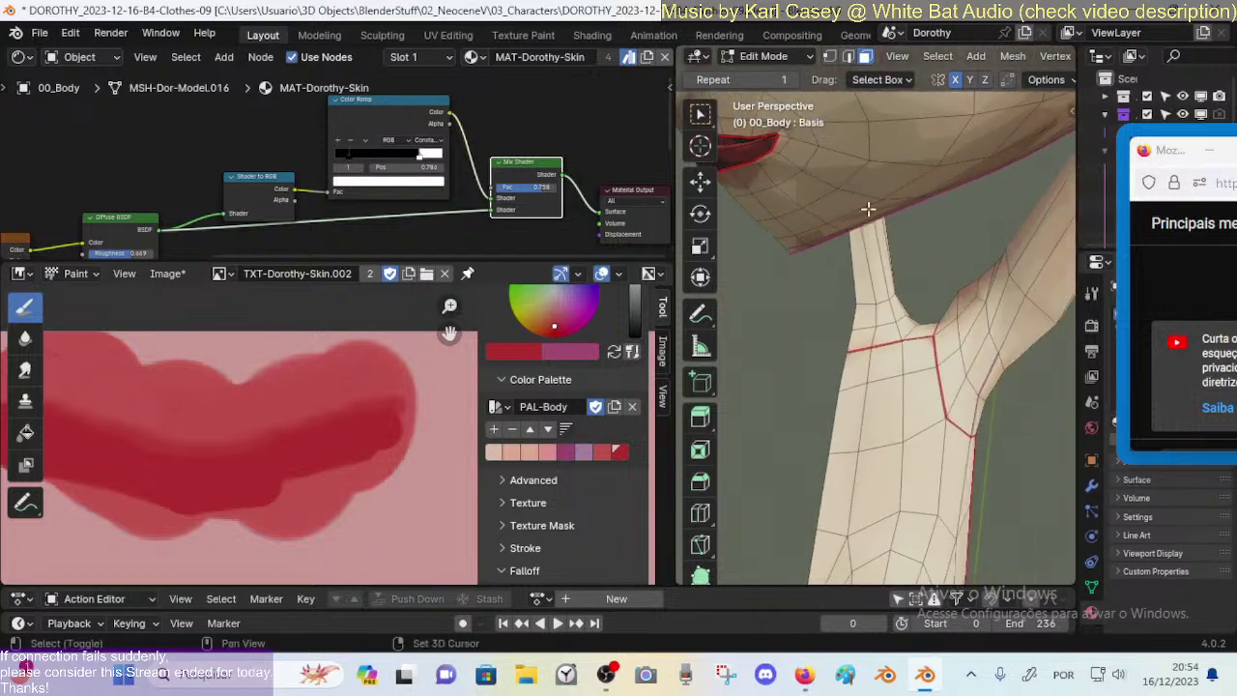
{"action": "middle_click_drag", "start_coordinate": [783, 182], "coordinate": [1005, 247]}
{"action": "mouse_move", "coordinate": [506, 193]}
{"action": "left_mouse_down"}
{"action": "mouse_move", "coordinate": [462, 198]}
{"action": "mouse_move", "coordinate": [604, 186]}
{"action": "mouse_move", "coordinate": [488, 195]}
{"action": "mouse_move", "coordinate": [519, 194]}
{"action": "left_mouse_up"}
{"action": "middle_click_drag", "start_coordinate": [773, 232], "coordinate": [801, 395], "text": "ctrl"}
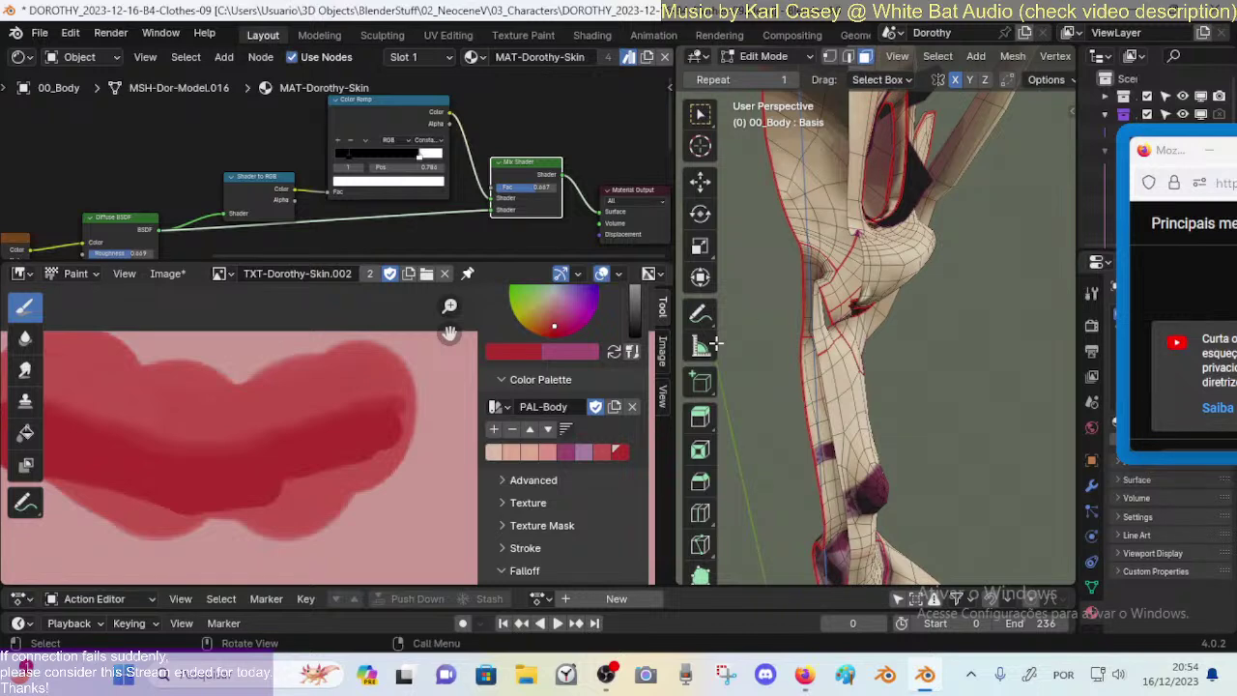
Step: Select the linked face region delimited by seams and locate the mouth area of its UV island on the skin texture
{"action": "scroll", "coordinate": [324, 413], "scroll_direction": "down", "scroll_amount": 6}
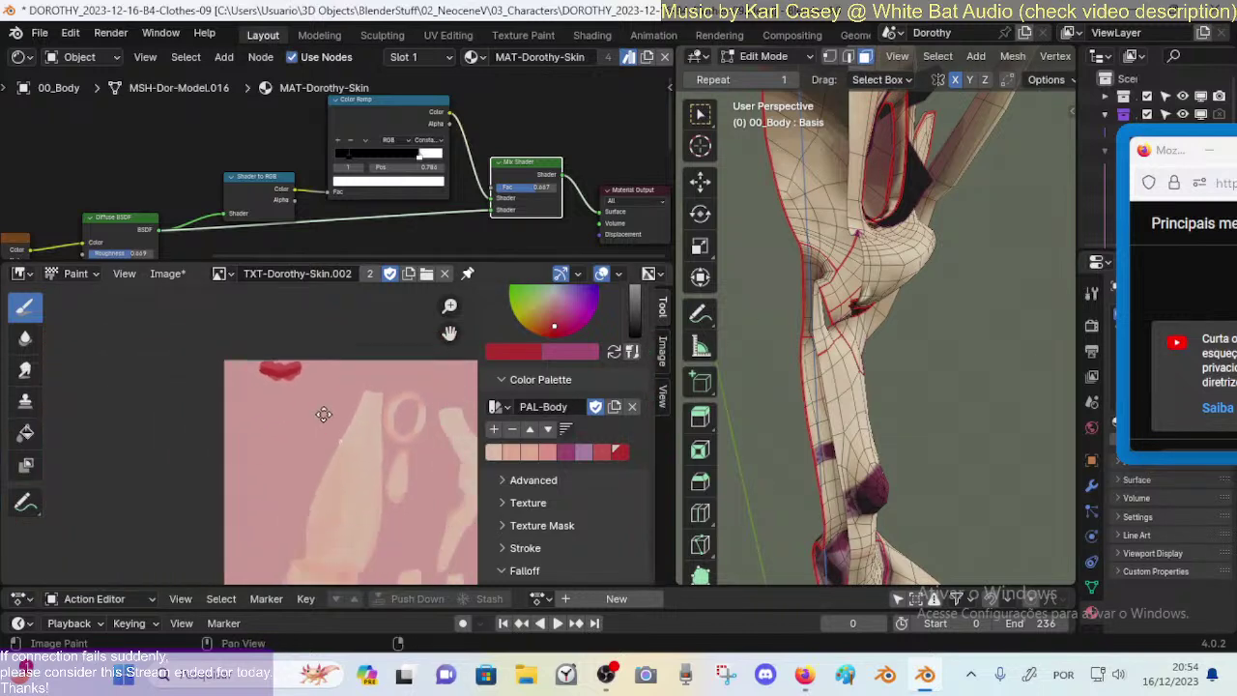
{"action": "scroll", "coordinate": [329, 454], "scroll_direction": "down", "scroll_amount": 6}
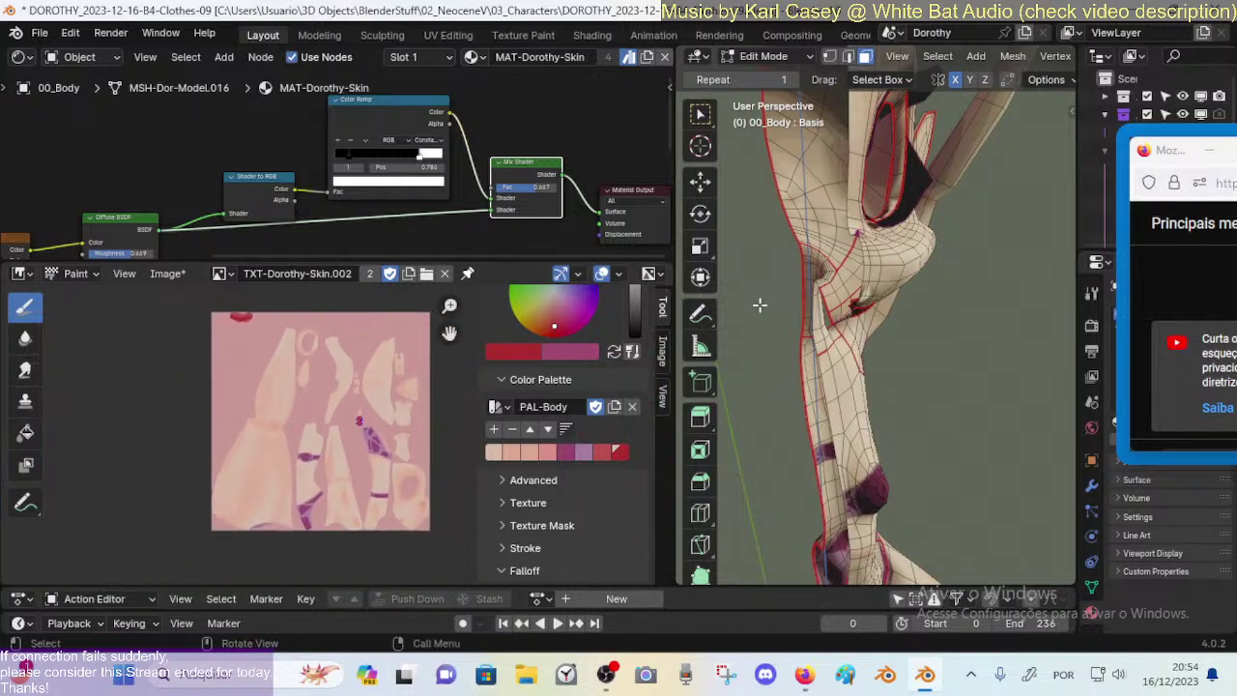
{"action": "key", "text": "Tab"}
{"action": "key", "text": "Tab"}
{"action": "key", "text": "ctrl+l"}
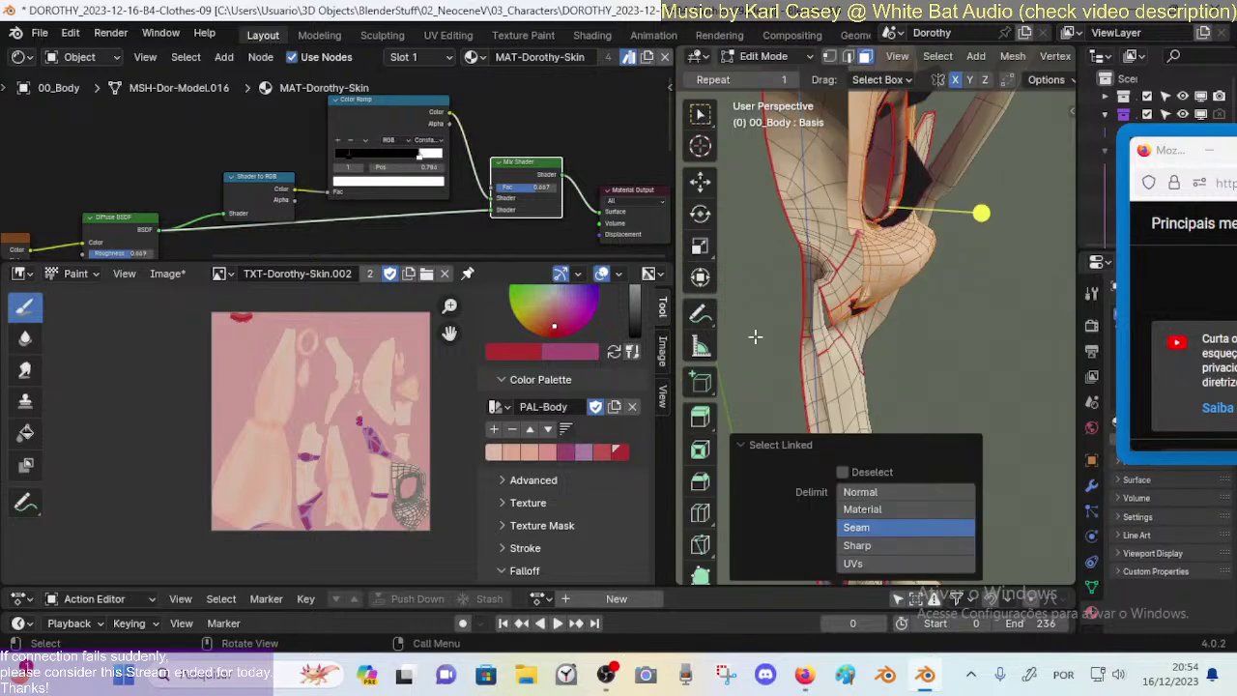
{"action": "scroll", "coordinate": [405, 415], "scroll_direction": "up", "scroll_amount": 3}
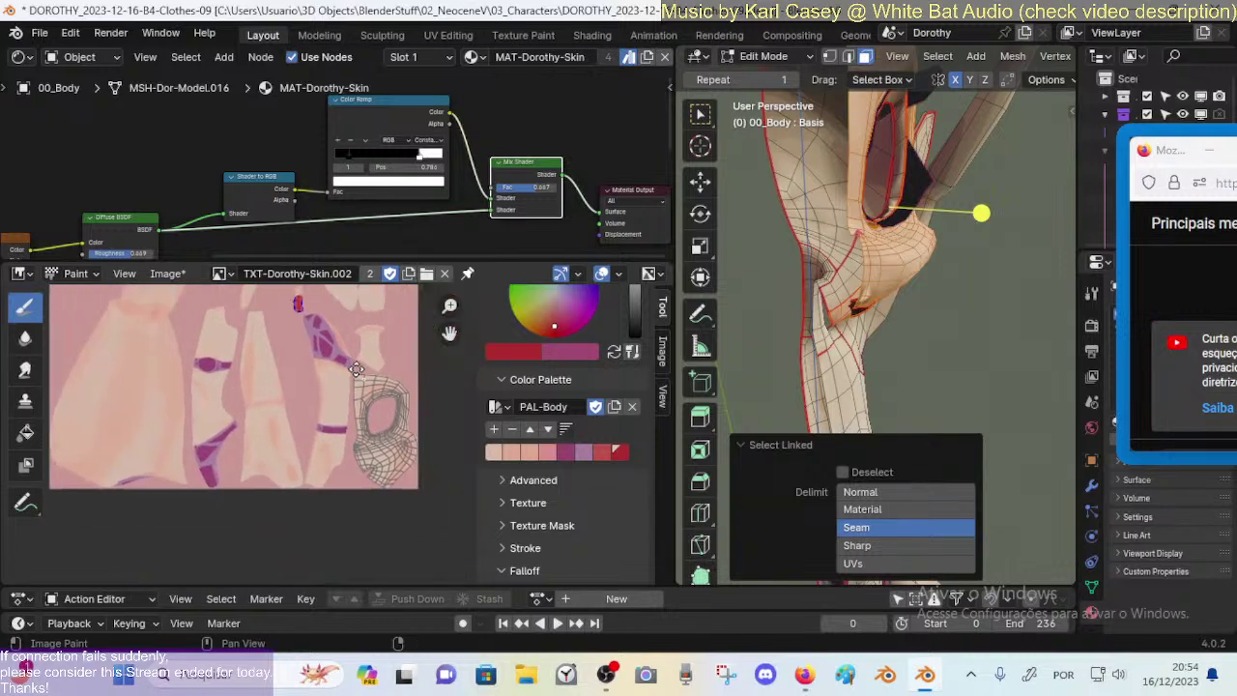
{"action": "mouse_move", "coordinate": [355, 369]}
{"action": "middle_mouse_down"}
{"action": "mouse_move", "coordinate": [342, 335]}
{"action": "mouse_move", "coordinate": [334, 398]}
{"action": "mouse_move", "coordinate": [367, 435]}
{"action": "mouse_move", "coordinate": [394, 432]}
{"action": "mouse_move", "coordinate": [406, 393]}
{"action": "mouse_move", "coordinate": [380, 371]}
{"action": "mouse_move", "coordinate": [386, 398]}
{"action": "mouse_move", "coordinate": [299, 396]}
{"action": "mouse_move", "coordinate": [368, 379]}
{"action": "middle_mouse_up"}
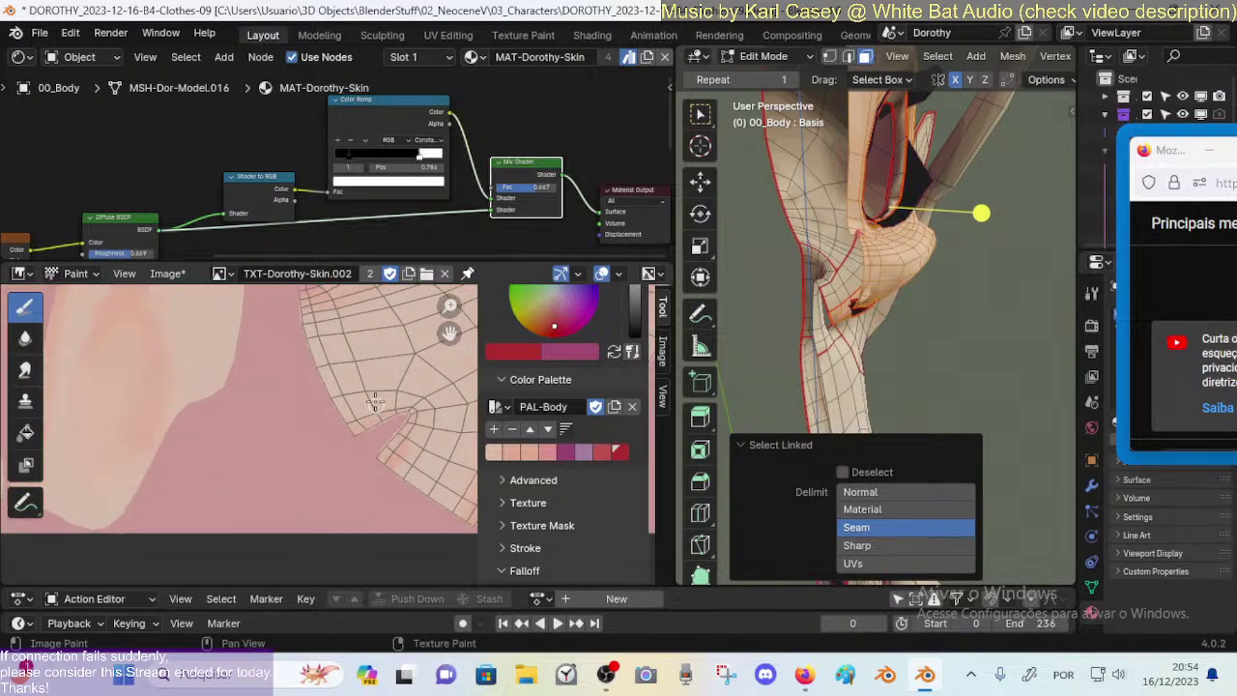
{"action": "middle_click_drag", "start_coordinate": [802, 270], "coordinate": [877, 290]}
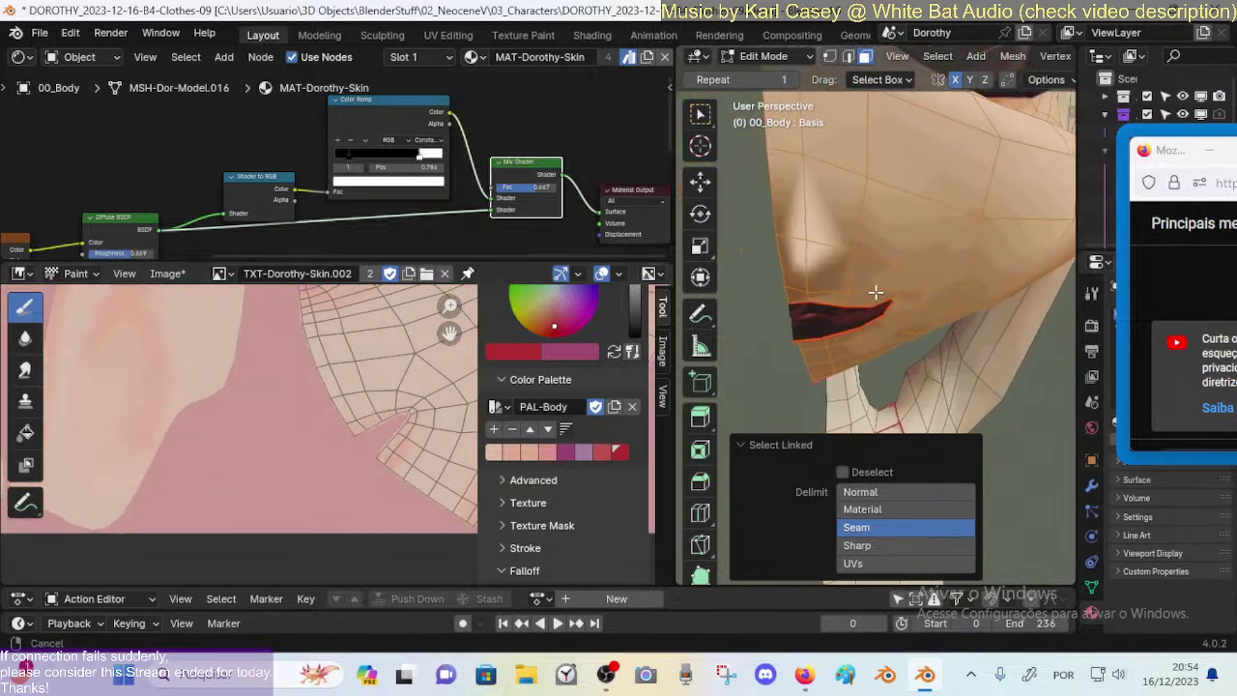
Step: Select the faces along the nose, cheek and upper lip to locate their UV area on the skin texture
{"action": "left_click", "coordinate": [819, 224]}
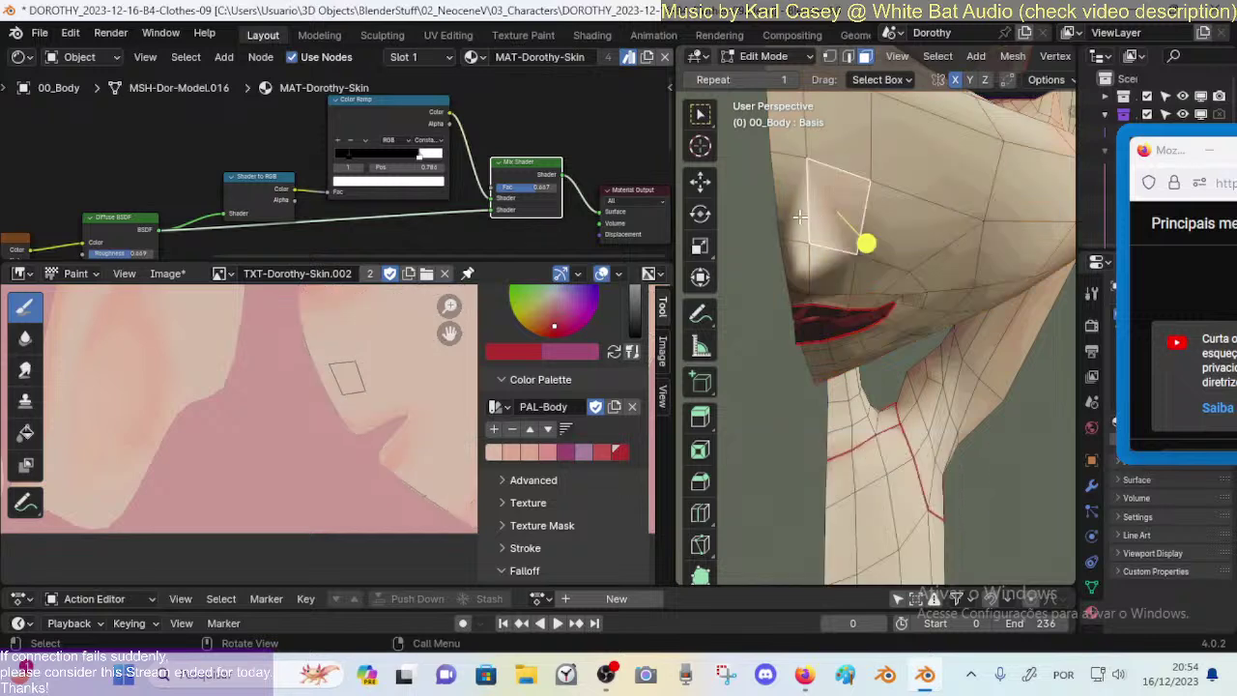
{"action": "left_click", "coordinate": [801, 218]}
{"action": "left_click", "coordinate": [798, 243], "text": "shift"}
{"action": "left_click", "coordinate": [833, 219], "text": "shift"}
{"action": "left_click", "coordinate": [822, 248], "text": "shift"}
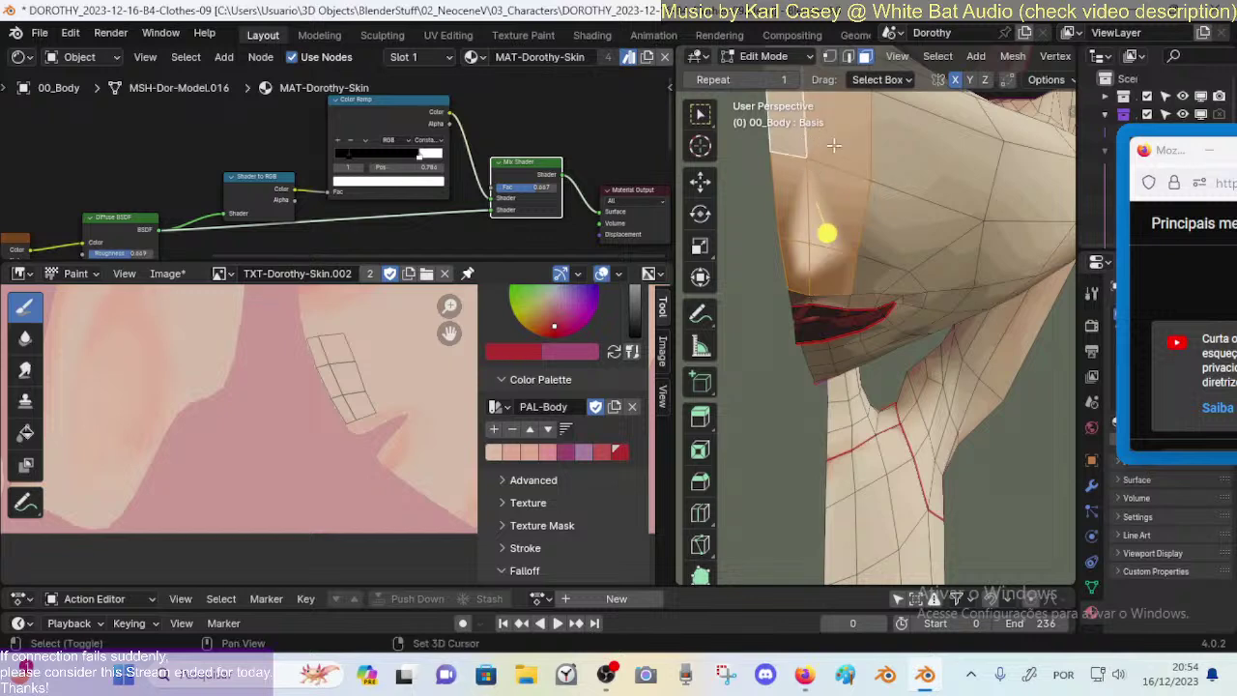
{"action": "left_click", "coordinate": [876, 211], "text": "shift"}
{"action": "left_click", "coordinate": [875, 218], "text": "shift"}
{"action": "left_click", "coordinate": [855, 275], "text": "shift"}
{"action": "left_click", "coordinate": [850, 296], "text": "shift"}
{"action": "left_click", "coordinate": [830, 299], "text": "shift"}
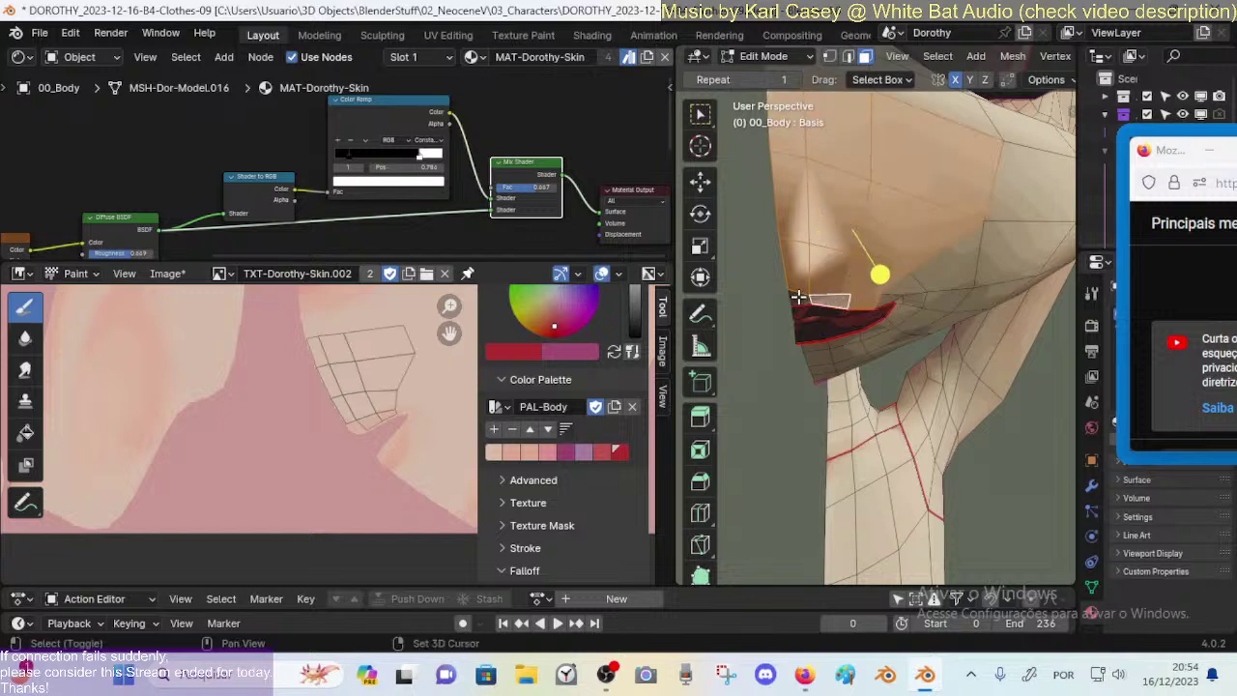
{"action": "left_click", "coordinate": [799, 299], "text": "shift"}
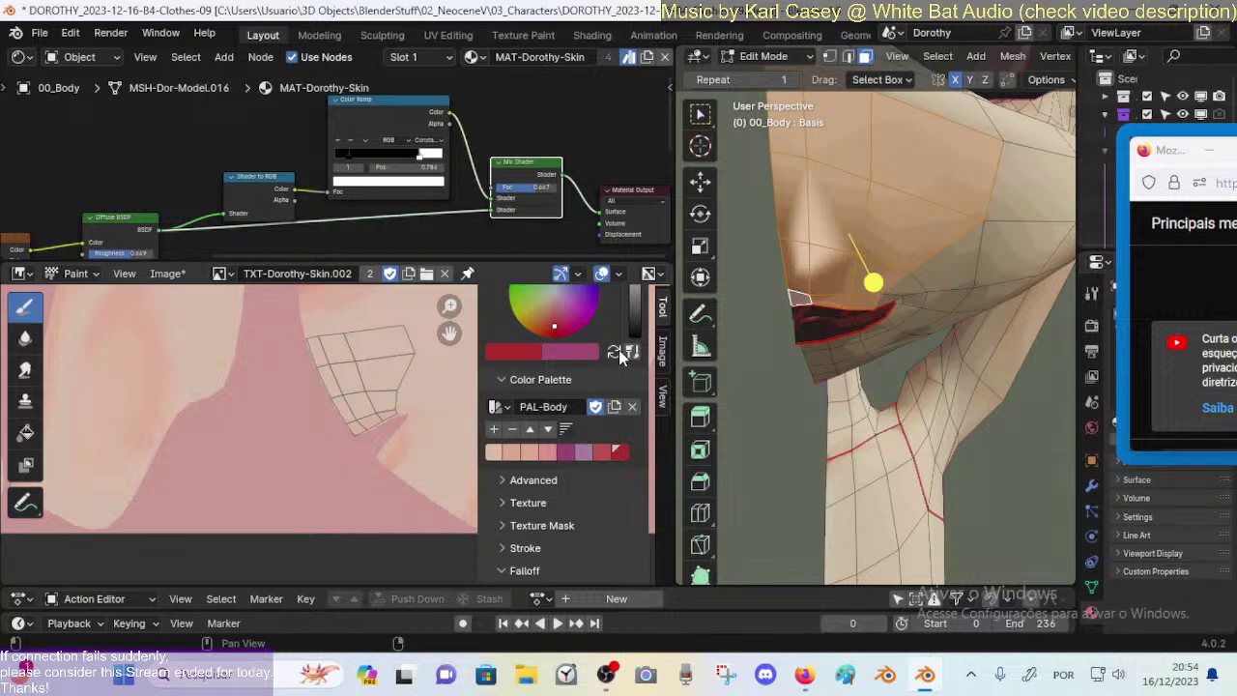
Step: Sample the light skin tone from the texture and paint it over the edge of the nose and upper-lip UV area
{"action": "left_click", "coordinate": [579, 350]}
{"action": "left_click", "coordinate": [666, 289]}
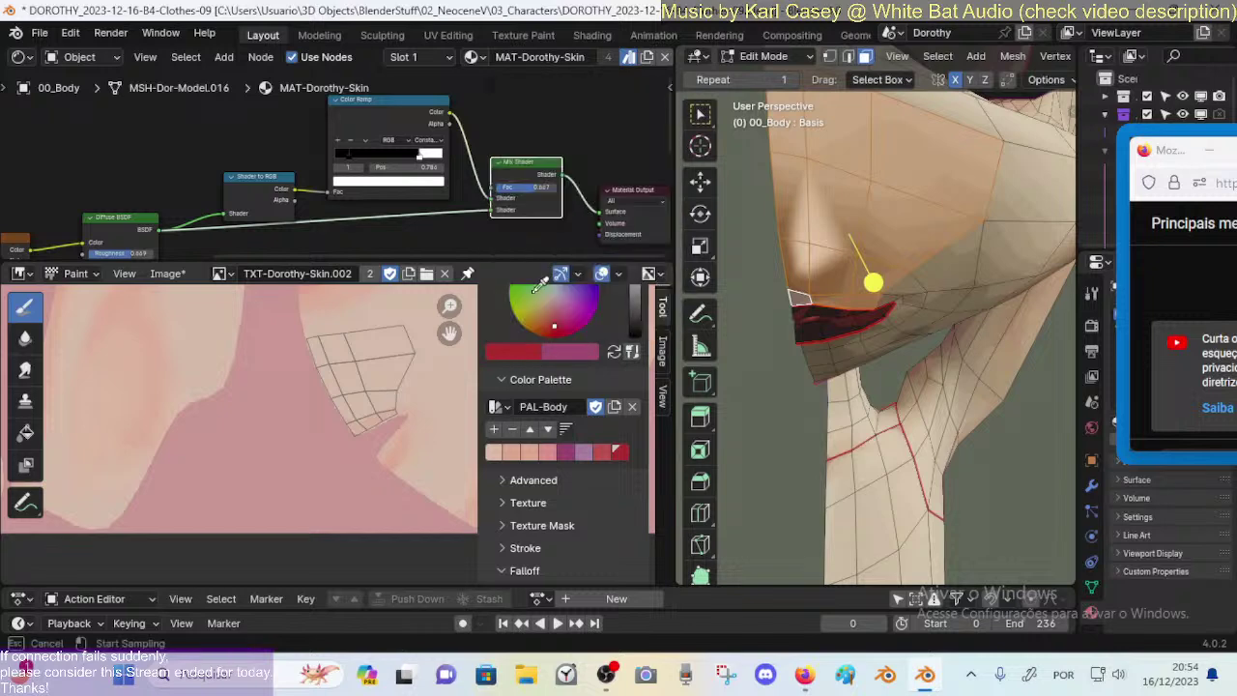
{"action": "left_click", "coordinate": [383, 319]}
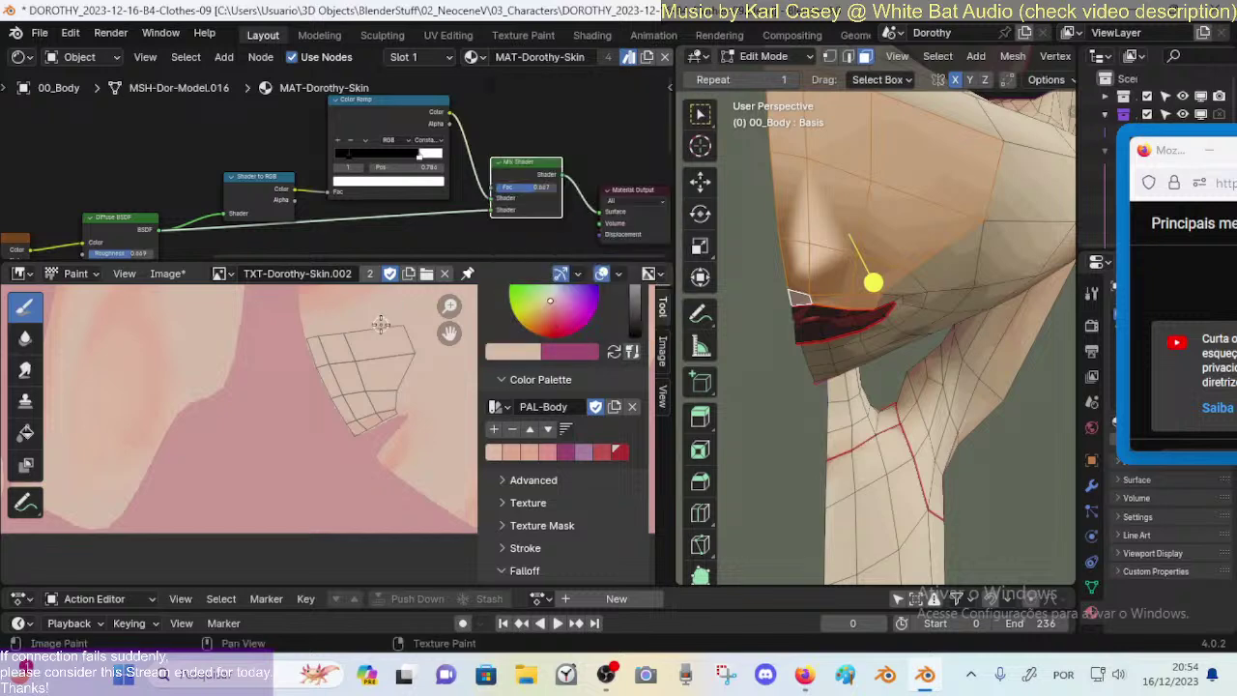
{"action": "key", "text": "f"}
{"action": "left_click", "coordinate": [361, 376]}
{"action": "mouse_move", "coordinate": [360, 391]}
{"action": "left_mouse_down"}
{"action": "mouse_move", "coordinate": [373, 375]}
{"action": "mouse_move", "coordinate": [351, 365]}
{"action": "left_mouse_up"}
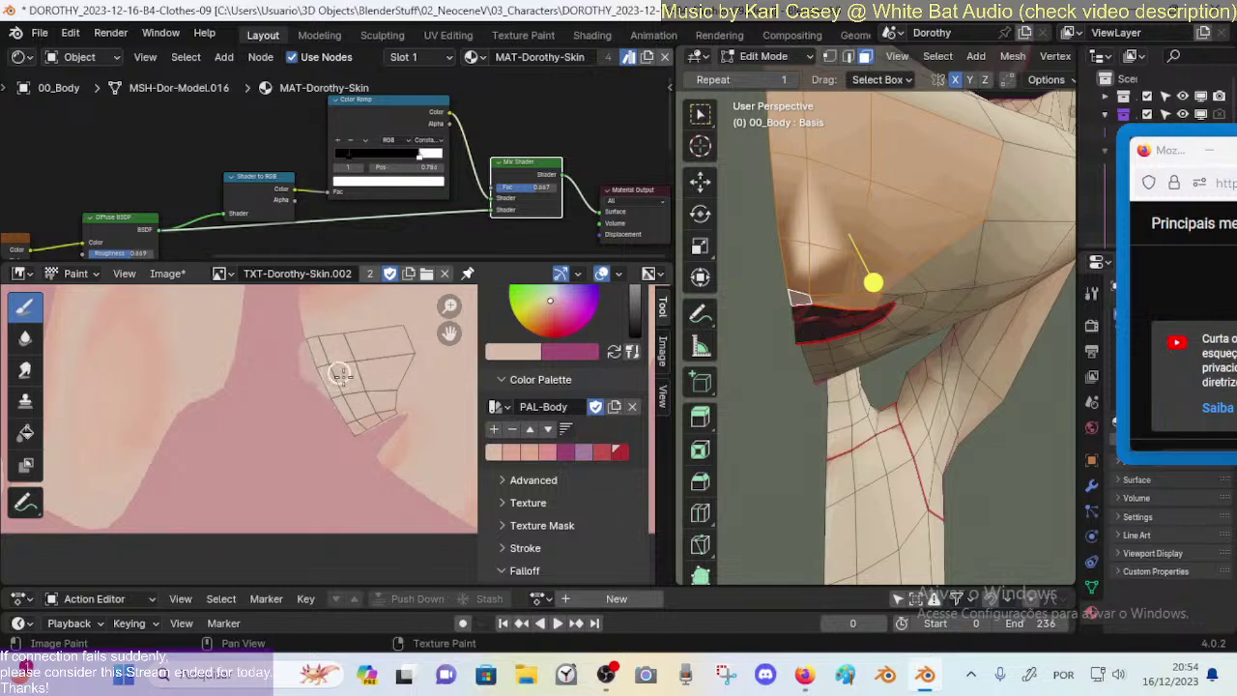
{"action": "key", "text": "shift+f"}
{"action": "left_click", "coordinate": [402, 335]}
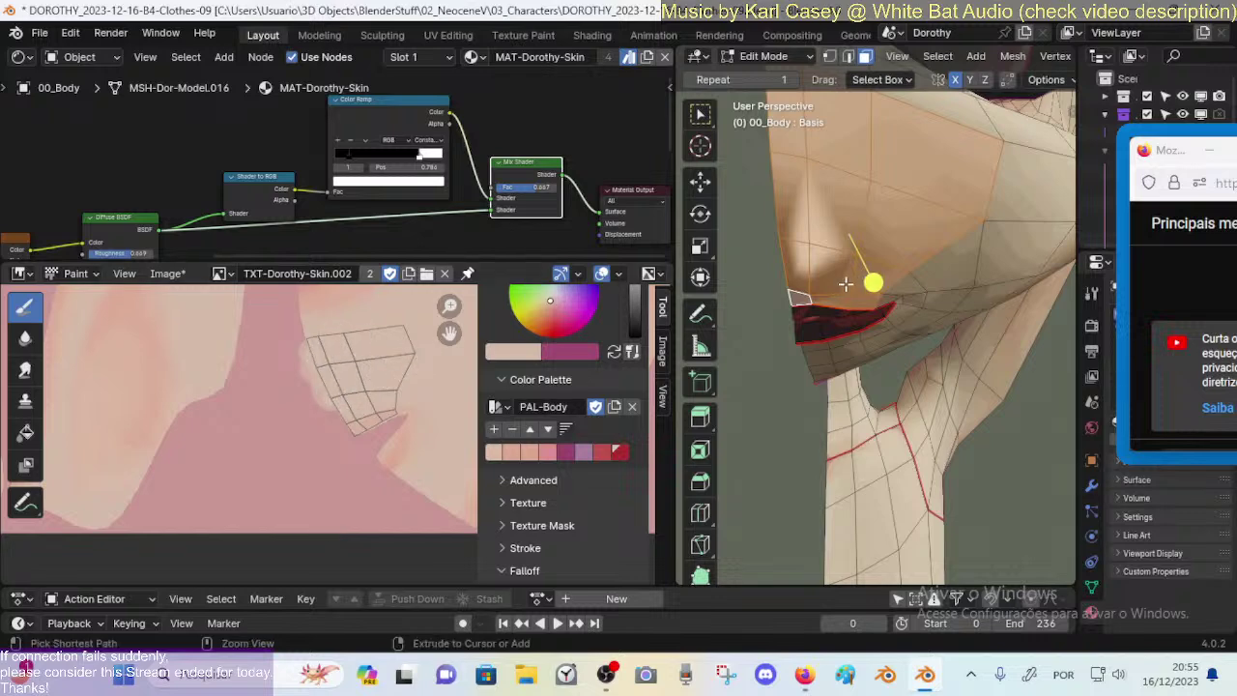
Step: Clear the face selection and examine the painted skin on the face and torso from several angles
{"action": "key", "text": "Tab"}
{"action": "scroll", "coordinate": [865, 267], "scroll_direction": "down", "scroll_amount": 5}
{"action": "mouse_move", "coordinate": [864, 270]}
{"action": "middle_mouse_down"}
{"action": "mouse_move", "coordinate": [859, 291]}
{"action": "mouse_move", "coordinate": [820, 285]}
{"action": "mouse_move", "coordinate": [841, 294]}
{"action": "mouse_move", "coordinate": [850, 283]}
{"action": "mouse_move", "coordinate": [845, 306]}
{"action": "middle_mouse_up"}
{"action": "key", "text": "Tab"}
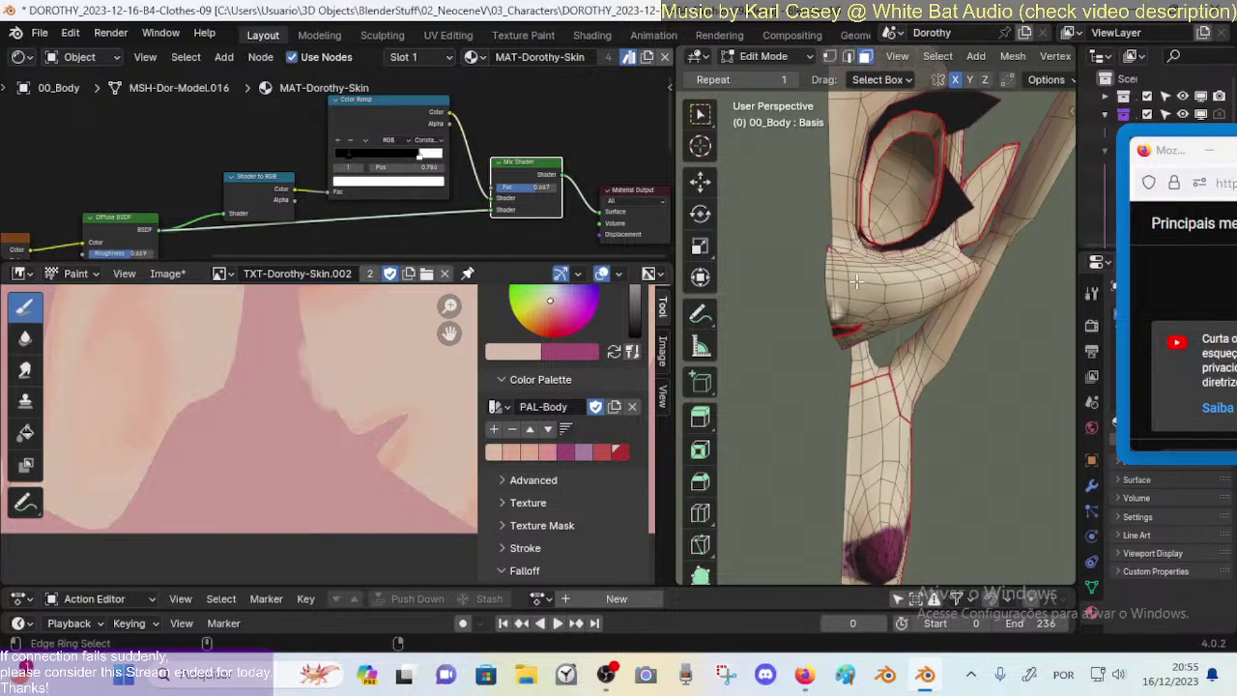
{"action": "key", "text": "a"}
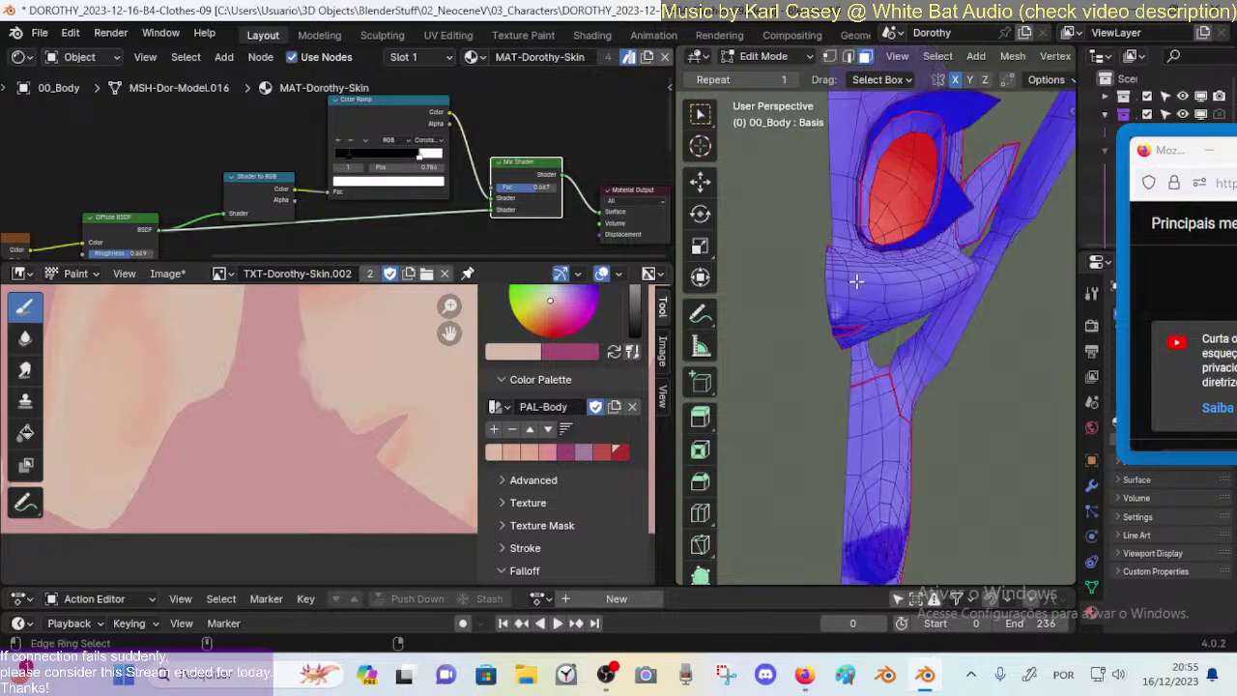
{"action": "key", "text": "alt+a"}
{"action": "scroll", "coordinate": [710, 297], "scroll_direction": "down", "scroll_amount": 3}
{"action": "scroll", "coordinate": [821, 299], "scroll_direction": "up", "scroll_amount": 4}
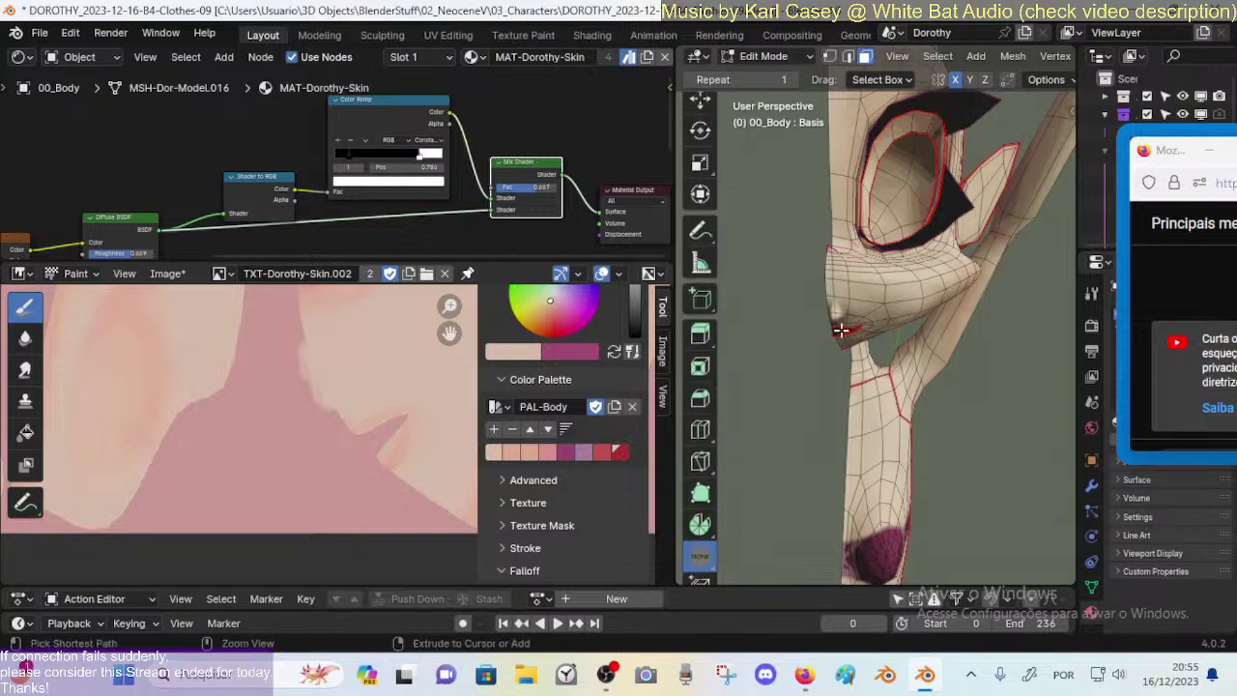
{"action": "scroll", "coordinate": [831, 304], "scroll_direction": "down", "scroll_amount": 4}
{"action": "mouse_move", "coordinate": [835, 305]}
{"action": "middle_mouse_down"}
{"action": "mouse_move", "coordinate": [811, 296]}
{"action": "mouse_move", "coordinate": [866, 323]}
{"action": "mouse_move", "coordinate": [901, 321]}
{"action": "mouse_move", "coordinate": [820, 360]}
{"action": "mouse_move", "coordinate": [839, 368]}
{"action": "mouse_move", "coordinate": [853, 300]}
{"action": "middle_mouse_up"}
{"action": "key", "text": "ctrl+Tab"}
{"action": "left_click", "coordinate": [628, 300]}
{"action": "scroll", "coordinate": [806, 298], "scroll_direction": "down", "scroll_amount": 5}
{"action": "scroll", "coordinate": [845, 370], "scroll_direction": "up", "scroll_amount": 3}
{"action": "scroll", "coordinate": [825, 389], "scroll_direction": "up", "scroll_amount": 2}
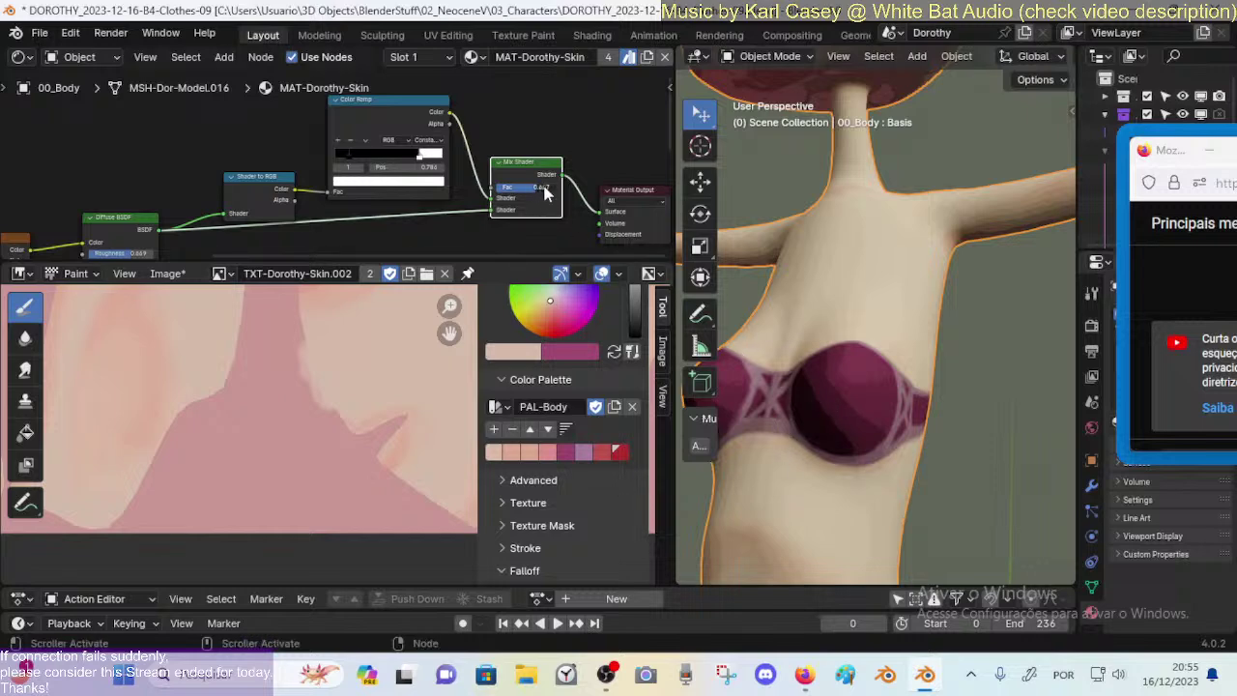
Step: Try a Mix Shader factor of 1.000 and compare the torso in Solid and Material Preview shading
{"action": "left_click_drag", "start_coordinate": [546, 193], "coordinate": [585, 194]}
{"action": "middle_click_drag", "start_coordinate": [749, 338], "coordinate": [837, 392]}
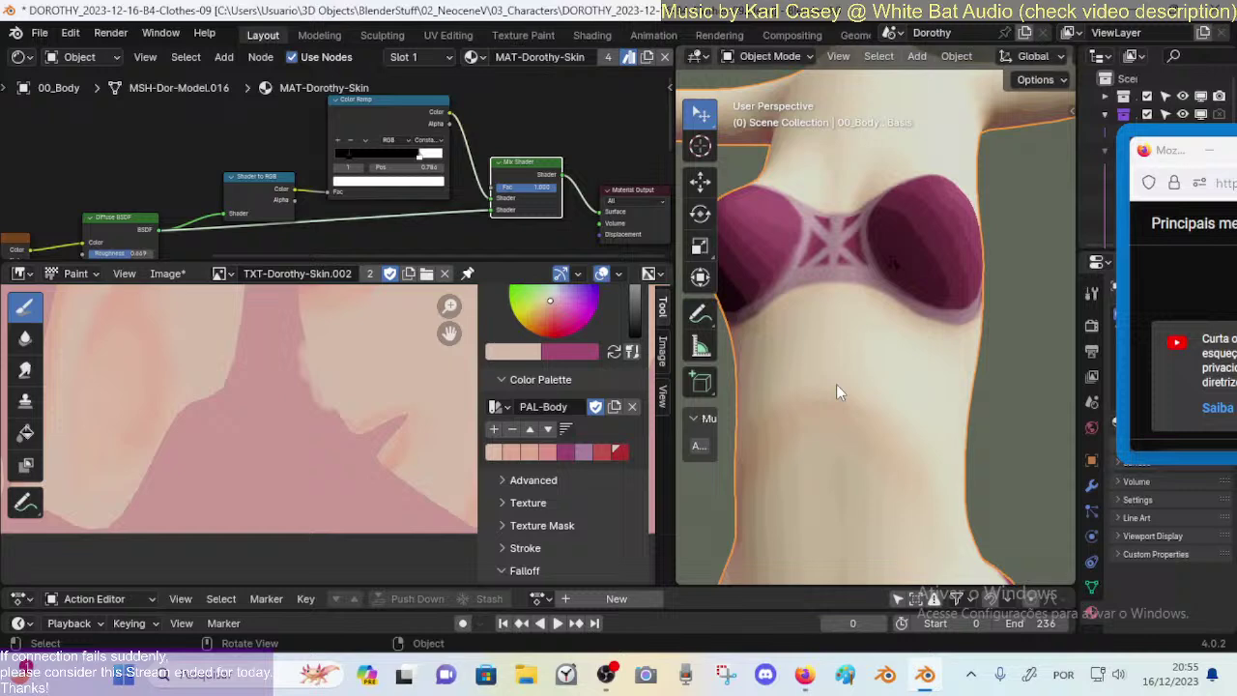
{"action": "scroll", "coordinate": [1039, 60], "scroll_direction": "right", "scroll_amount": 5}
{"action": "left_click", "coordinate": [1023, 56]}
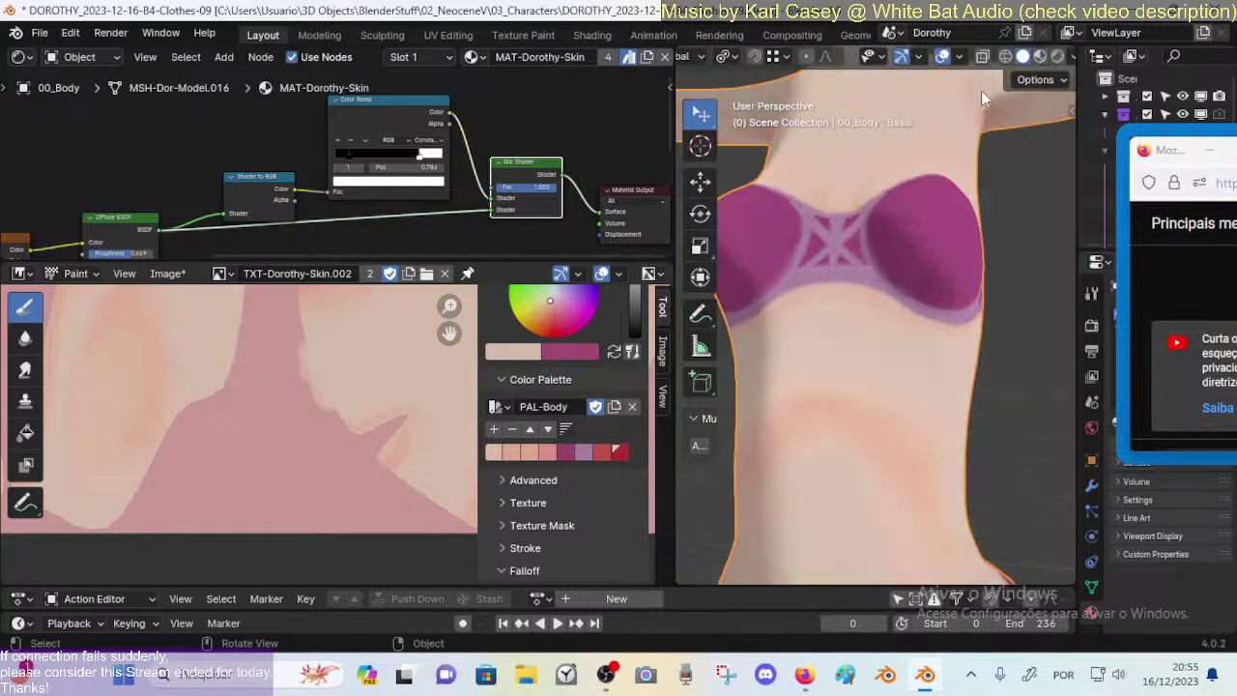
{"action": "key", "text": "Tab"}
{"action": "middle_click_drag", "start_coordinate": [848, 328], "coordinate": [851, 408]}
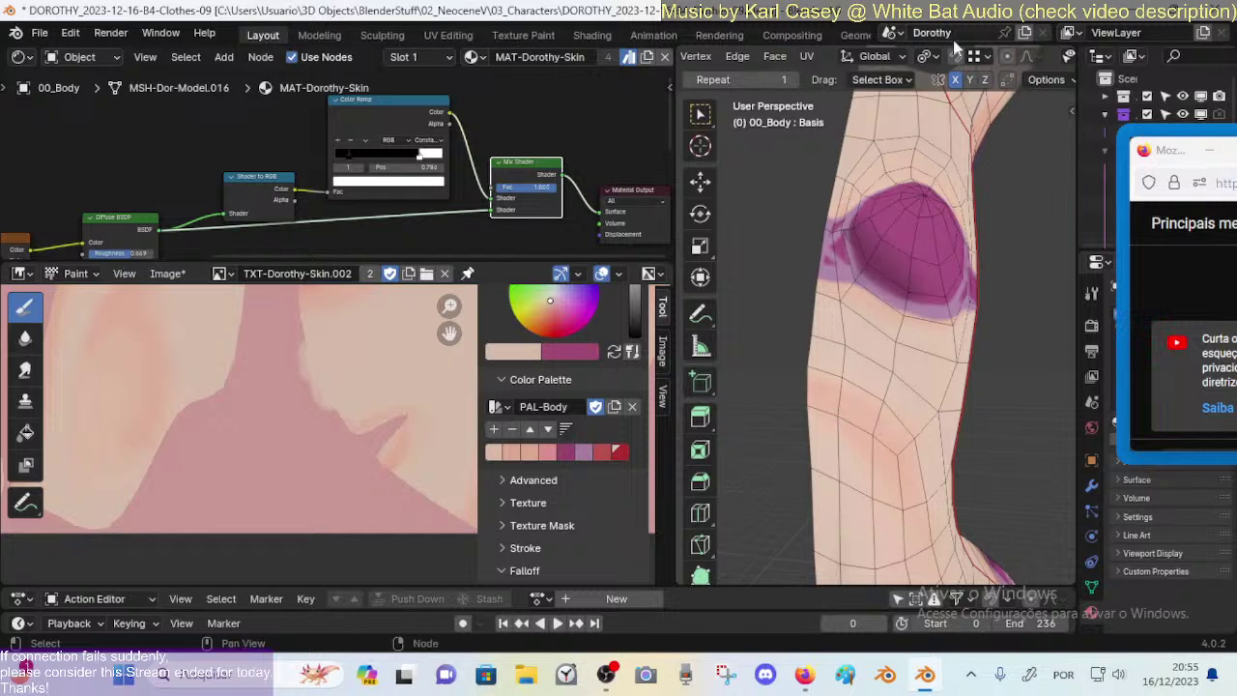
{"action": "scroll", "coordinate": [1021, 56], "scroll_direction": "down", "scroll_amount": 5}
{"action": "left_click", "coordinate": [1026, 56]}
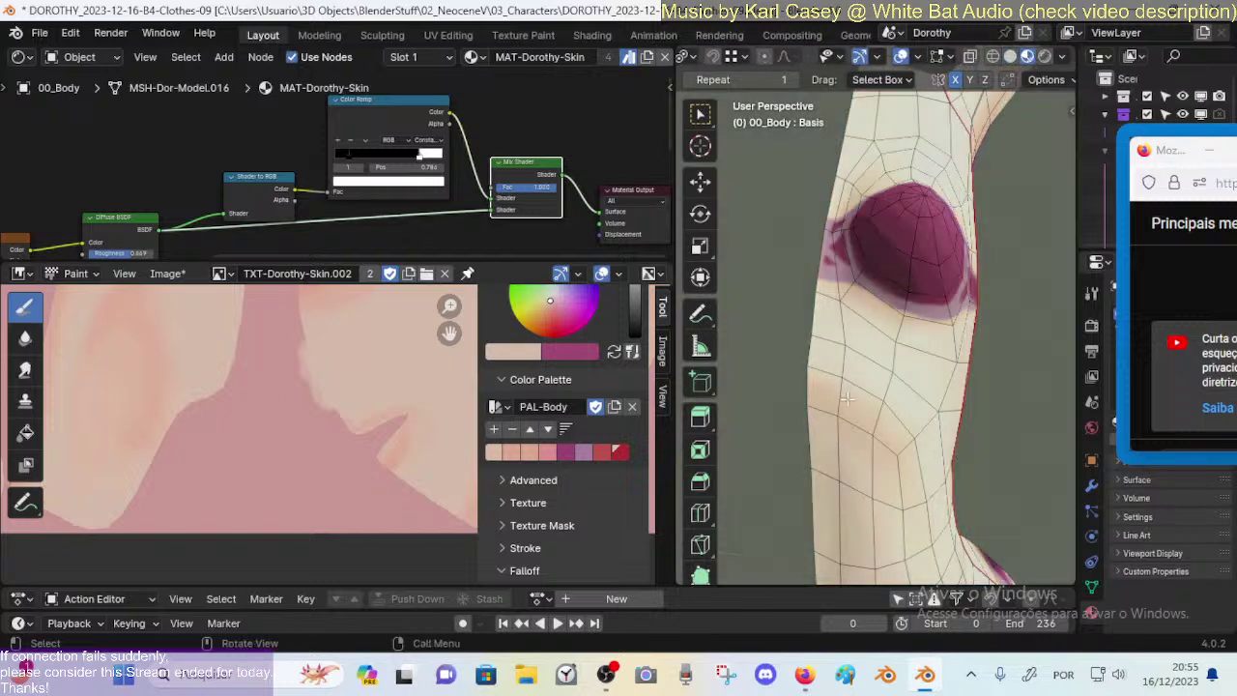
Step: Try a lower Mix Shader factor on the torso, and return the factor to 0.667
{"action": "middle_click_drag", "start_coordinate": [860, 319], "coordinate": [835, 328]}
{"action": "mouse_move", "coordinate": [532, 185]}
{"action": "left_mouse_down"}
{"action": "mouse_move", "coordinate": [495, 189]}
{"action": "mouse_move", "coordinate": [530, 185]}
{"action": "left_mouse_up"}
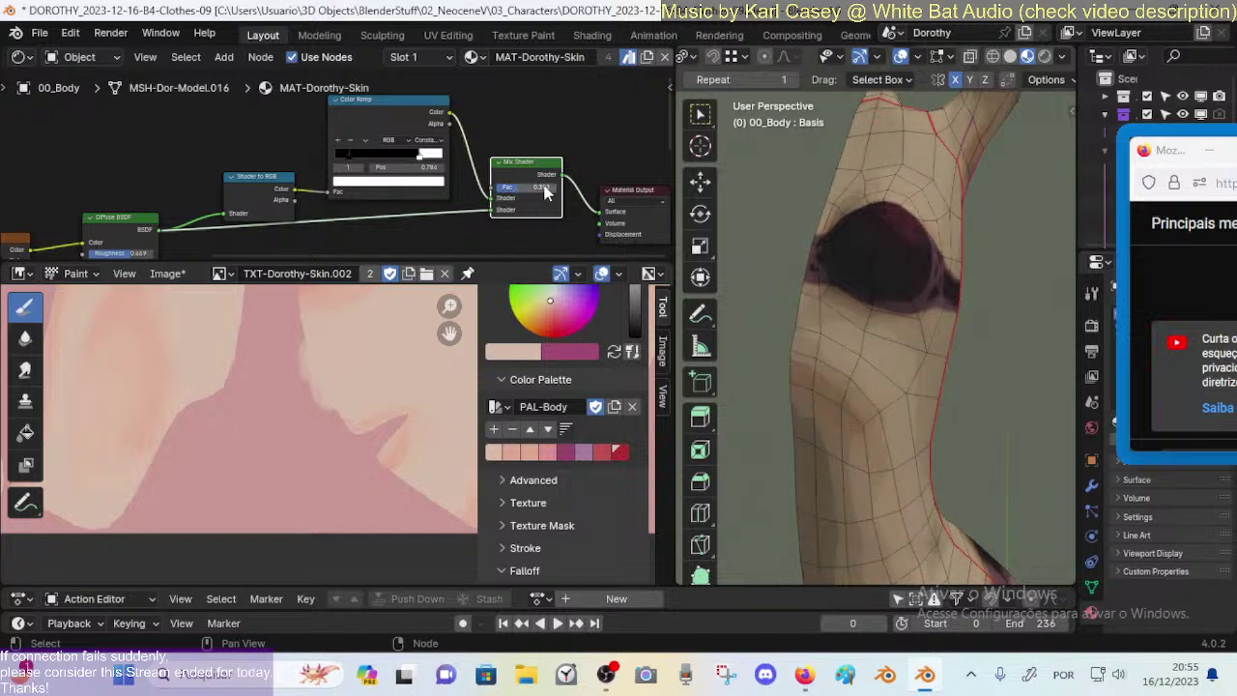
{"action": "middle_click_drag", "start_coordinate": [290, 247], "coordinate": [425, 174]}
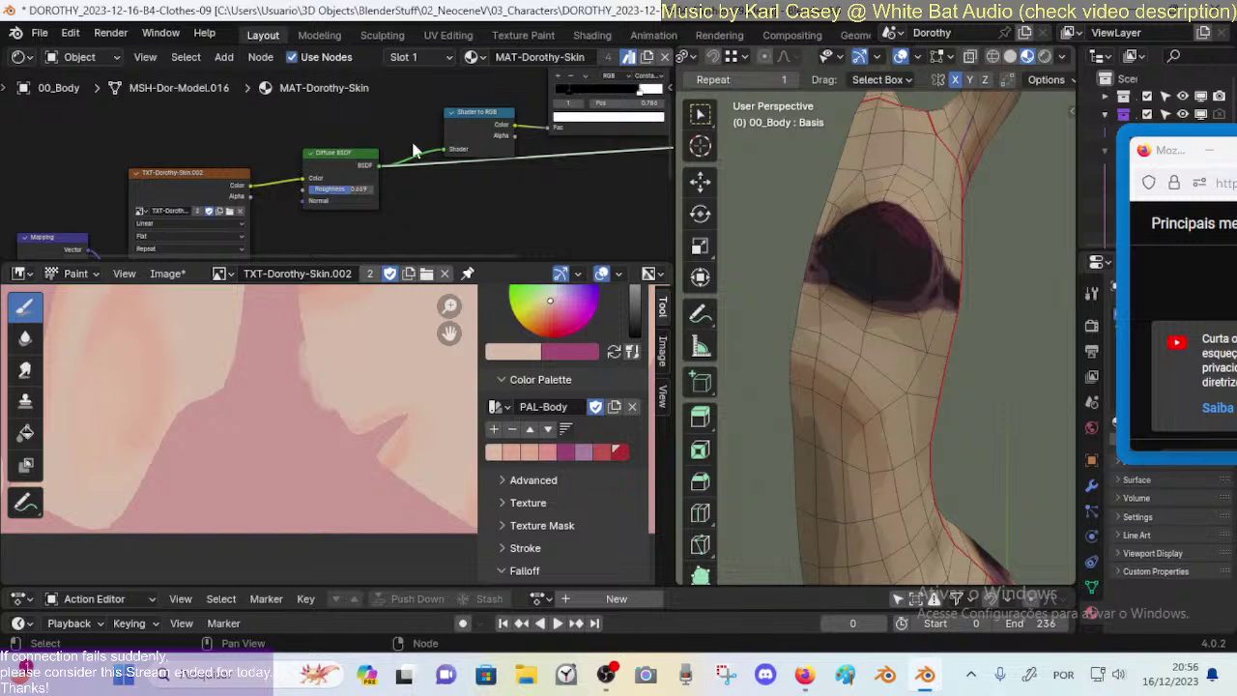
{"action": "scroll", "coordinate": [412, 150], "scroll_direction": "right", "scroll_amount": 6, "text": "ctrl"}
{"action": "mouse_move", "coordinate": [488, 168]}
{"action": "left_mouse_down"}
{"action": "mouse_move", "coordinate": [523, 154]}
{"action": "mouse_move", "coordinate": [495, 163]}
{"action": "mouse_move", "coordinate": [514, 170]}
{"action": "mouse_move", "coordinate": [495, 164]}
{"action": "mouse_move", "coordinate": [518, 164]}
{"action": "mouse_move", "coordinate": [502, 169]}
{"action": "mouse_move", "coordinate": [506, 160]}
{"action": "left_mouse_up"}
{"action": "middle_click_drag", "start_coordinate": [505, 160], "coordinate": [517, 162]}
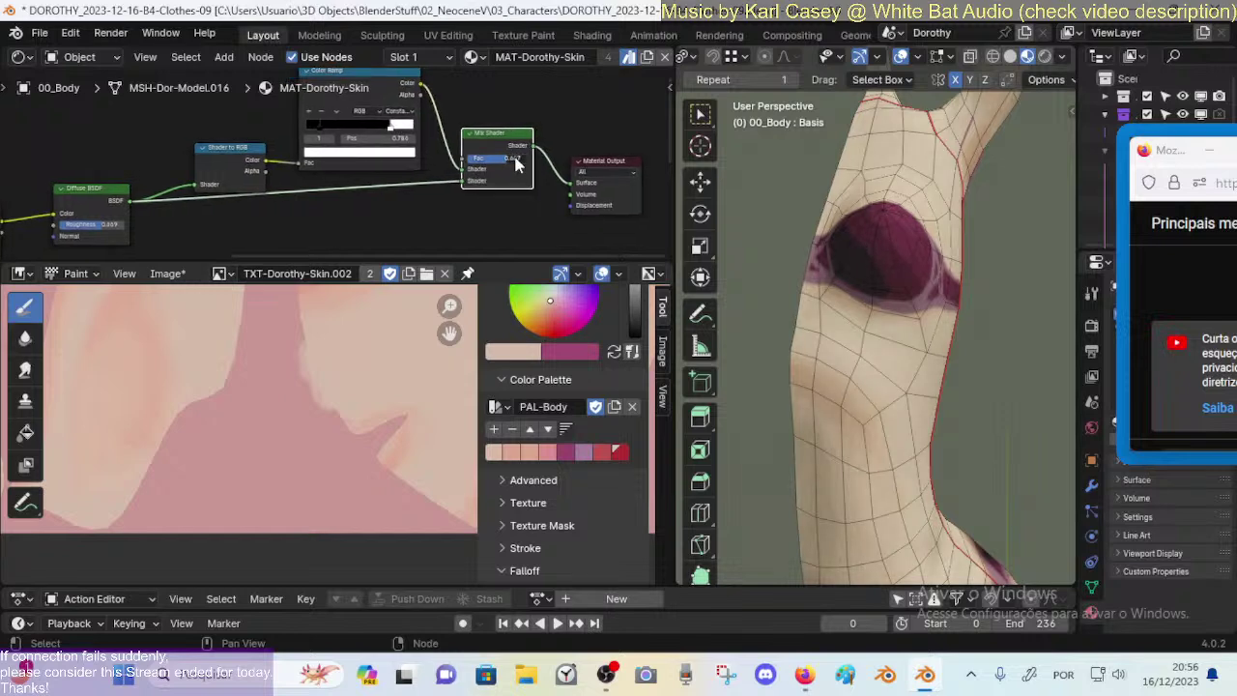
Step: Rearrange the Color Ramp, Mix Shader, Material Output, Shader to RGB and Diffuse BSDF nodes into a tidier, more compact layout
{"action": "middle_click_drag", "start_coordinate": [340, 198], "coordinate": [384, 167]}
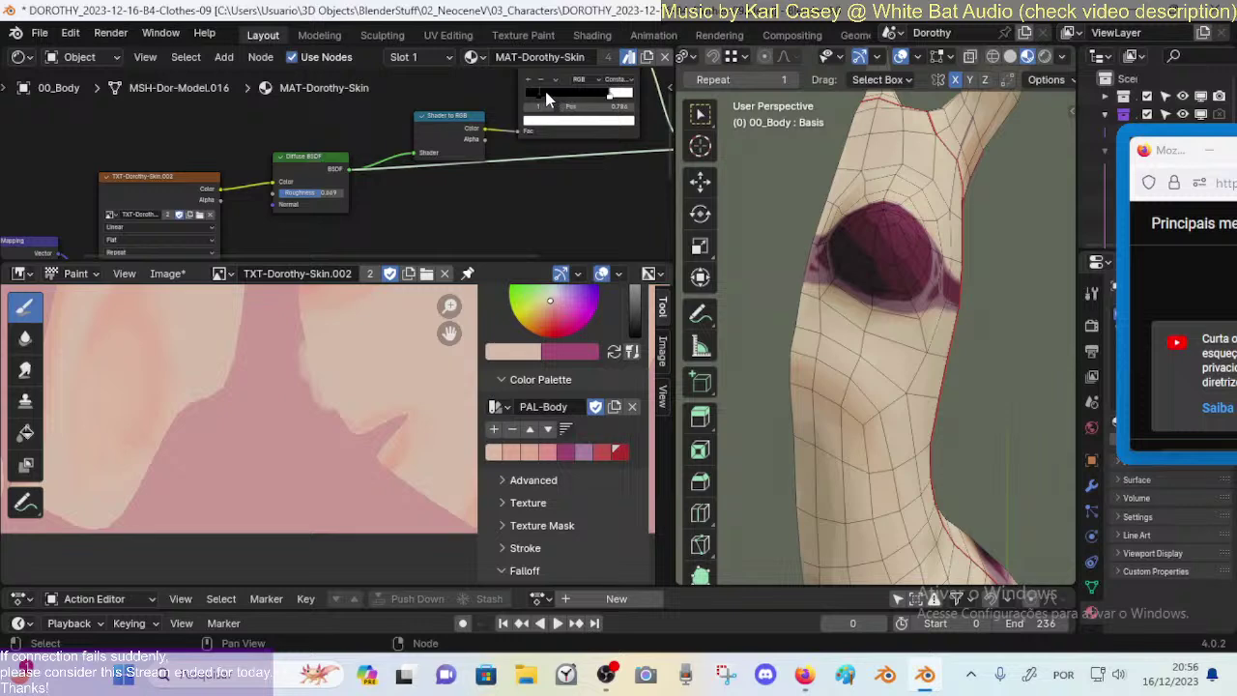
{"action": "left_click", "coordinate": [316, 155]}
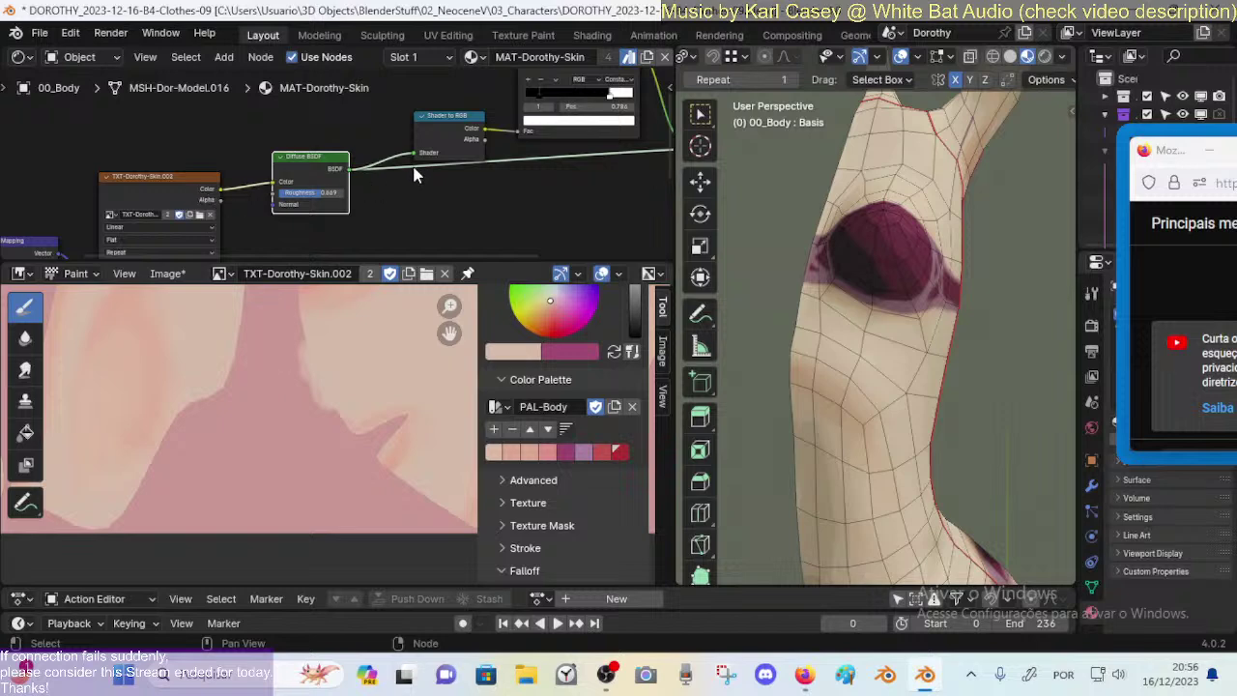
{"action": "scroll", "coordinate": [329, 203], "scroll_direction": "down", "scroll_amount": 2}
{"action": "middle_click_drag", "start_coordinate": [329, 203], "coordinate": [295, 249]}
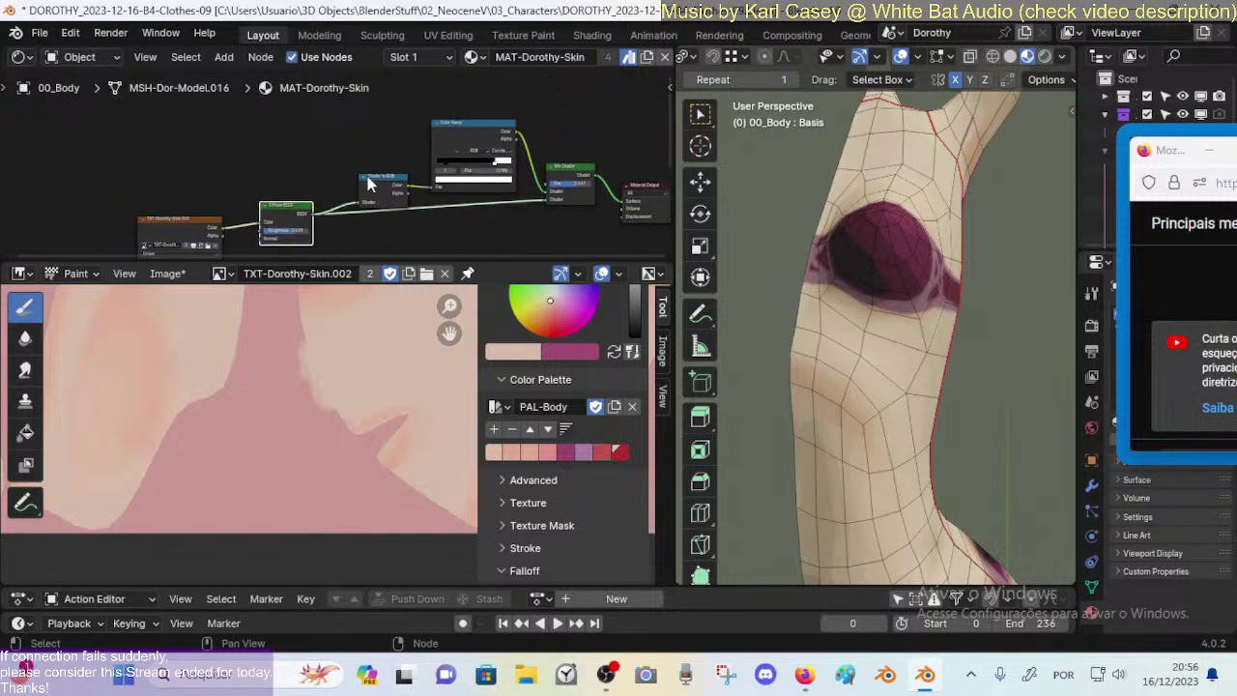
{"action": "left_click_drag", "start_coordinate": [467, 132], "coordinate": [463, 117]}
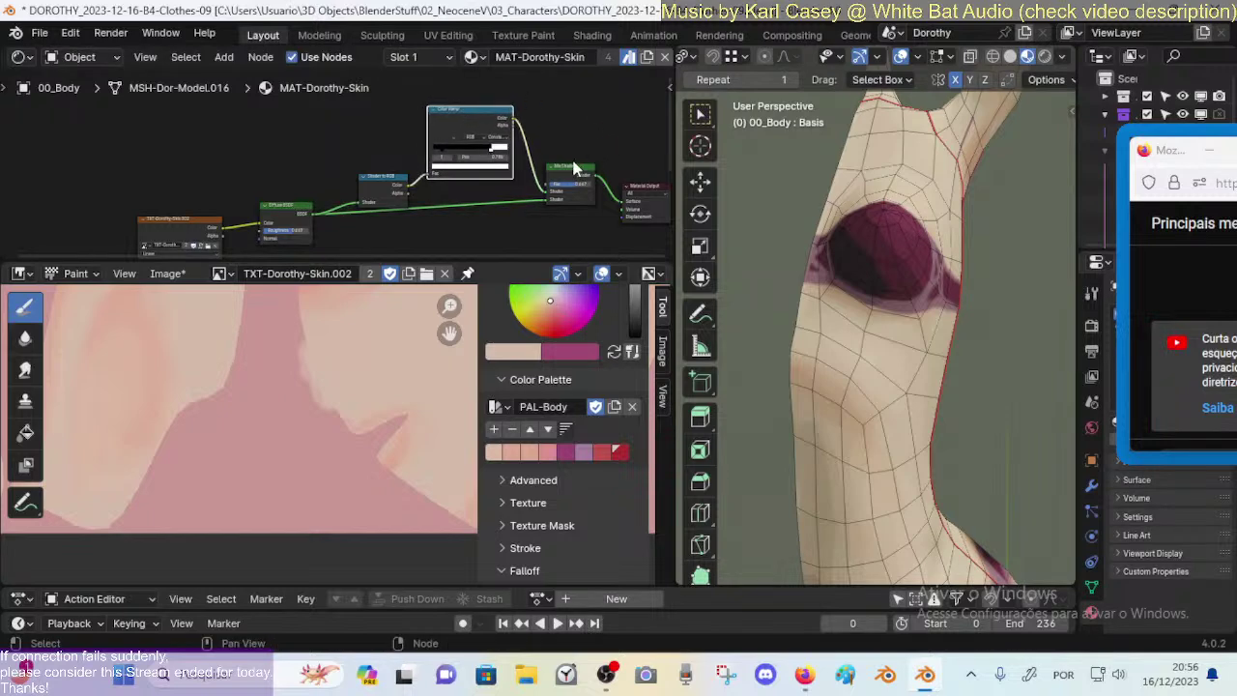
{"action": "left_click_drag", "start_coordinate": [574, 168], "coordinate": [567, 156]}
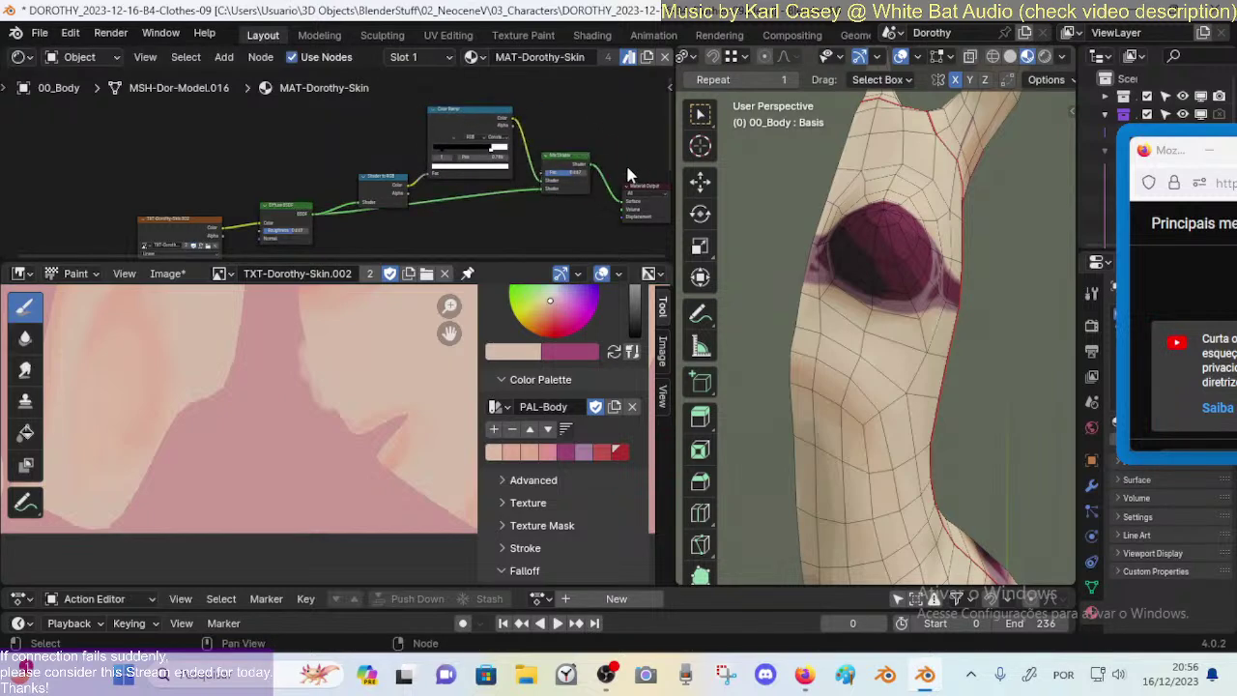
{"action": "left_click_drag", "start_coordinate": [637, 186], "coordinate": [623, 170]}
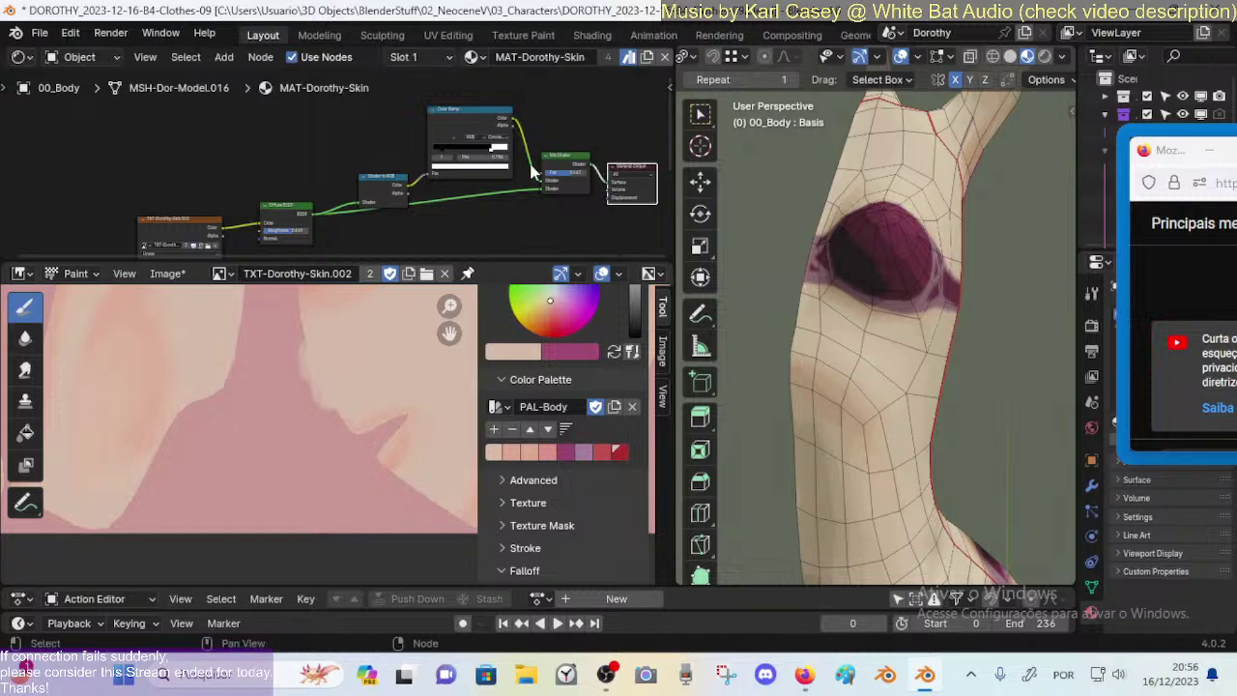
{"action": "left_click_drag", "start_coordinate": [390, 174], "coordinate": [394, 152]}
{"action": "mouse_move", "coordinate": [296, 201]}
{"action": "left_mouse_down"}
{"action": "mouse_move", "coordinate": [300, 187]}
{"action": "mouse_move", "coordinate": [305, 199]}
{"action": "left_mouse_up"}
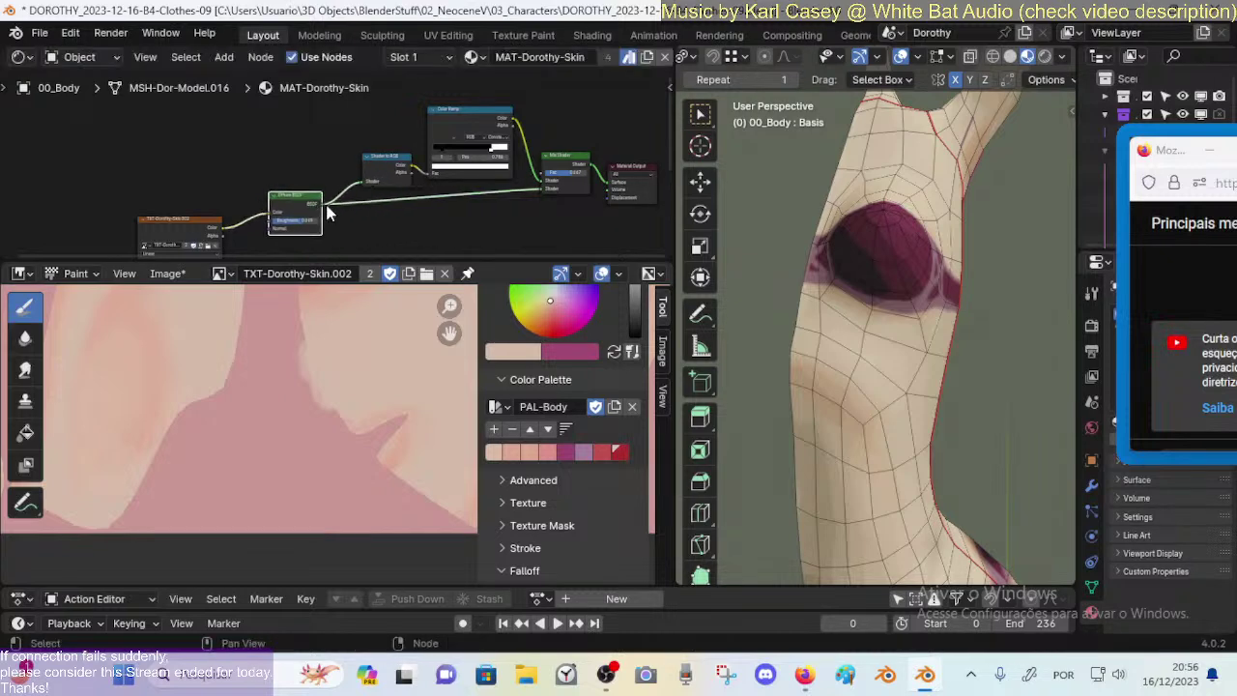
Step: Duplicate the Diffuse BSDF node and connect the untextured copy to Shader to RGB, leaving the textured one feeding the Mix Shader
{"action": "middle_click_drag", "start_coordinate": [326, 213], "coordinate": [360, 157]}
{"action": "key", "text": "shift+d"}
{"action": "left_click", "coordinate": [343, 145]}
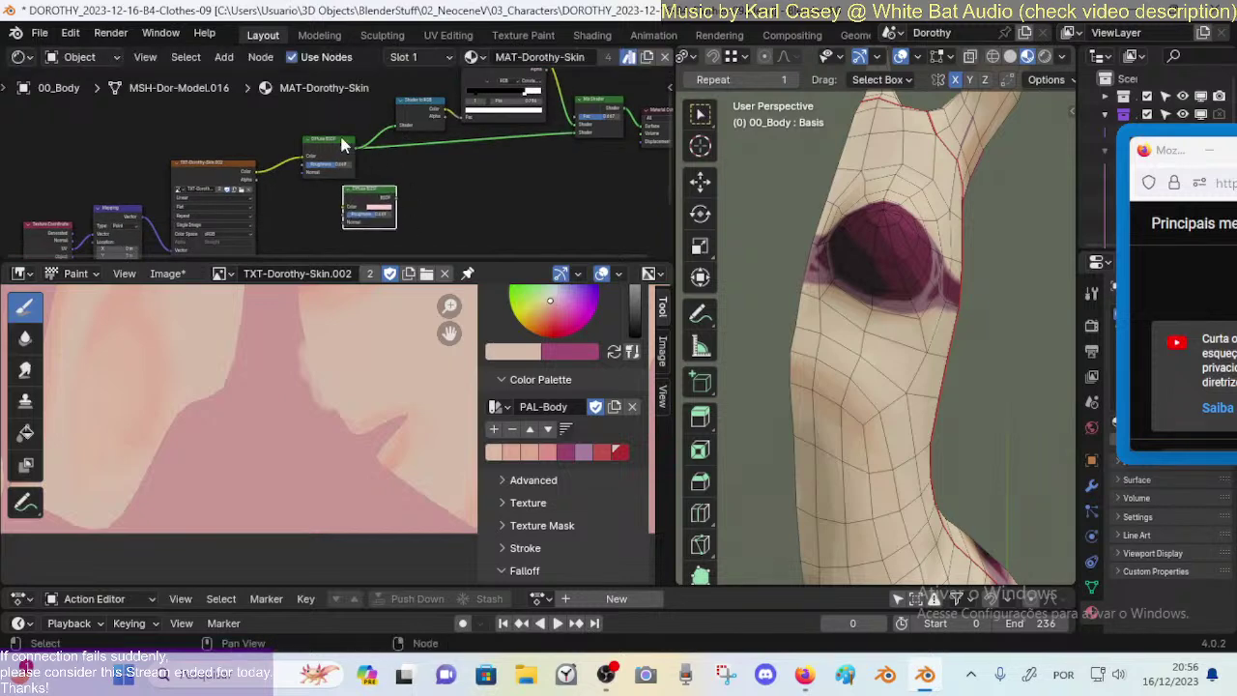
{"action": "left_click", "coordinate": [305, 164]}
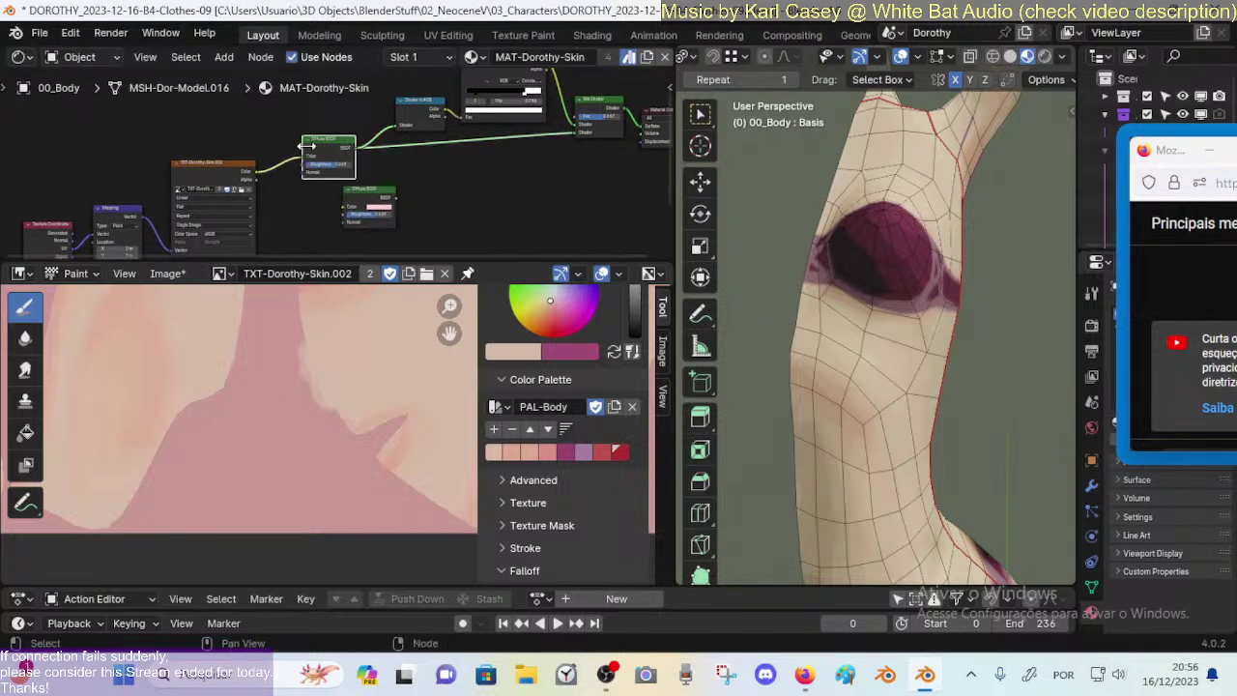
{"action": "mouse_move", "coordinate": [380, 198]}
{"action": "left_mouse_down"}
{"action": "mouse_move", "coordinate": [336, 111]}
{"action": "mouse_move", "coordinate": [346, 169]}
{"action": "mouse_move", "coordinate": [396, 205]}
{"action": "left_mouse_up"}
{"action": "middle_click_drag", "start_coordinate": [382, 228], "coordinate": [429, 172]}
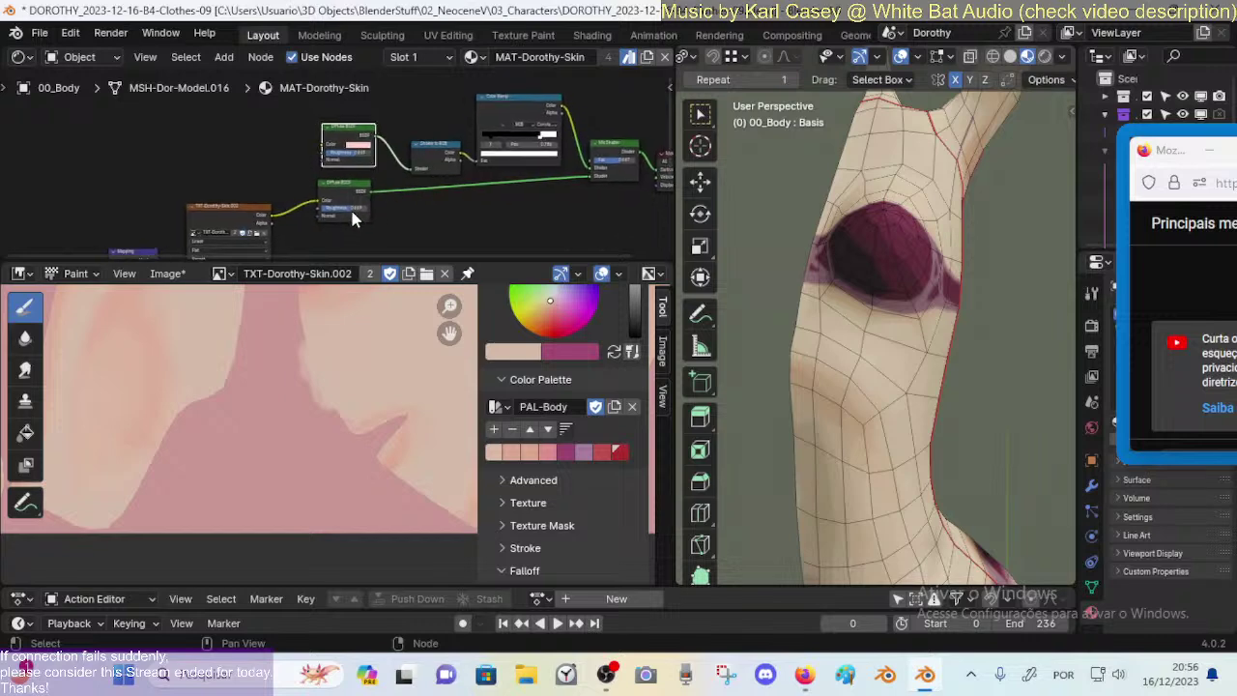
Step: Set the roughness of both Diffuse BSDF nodes to 1.000
{"action": "scroll", "coordinate": [387, 147], "scroll_direction": "up", "scroll_amount": 3}
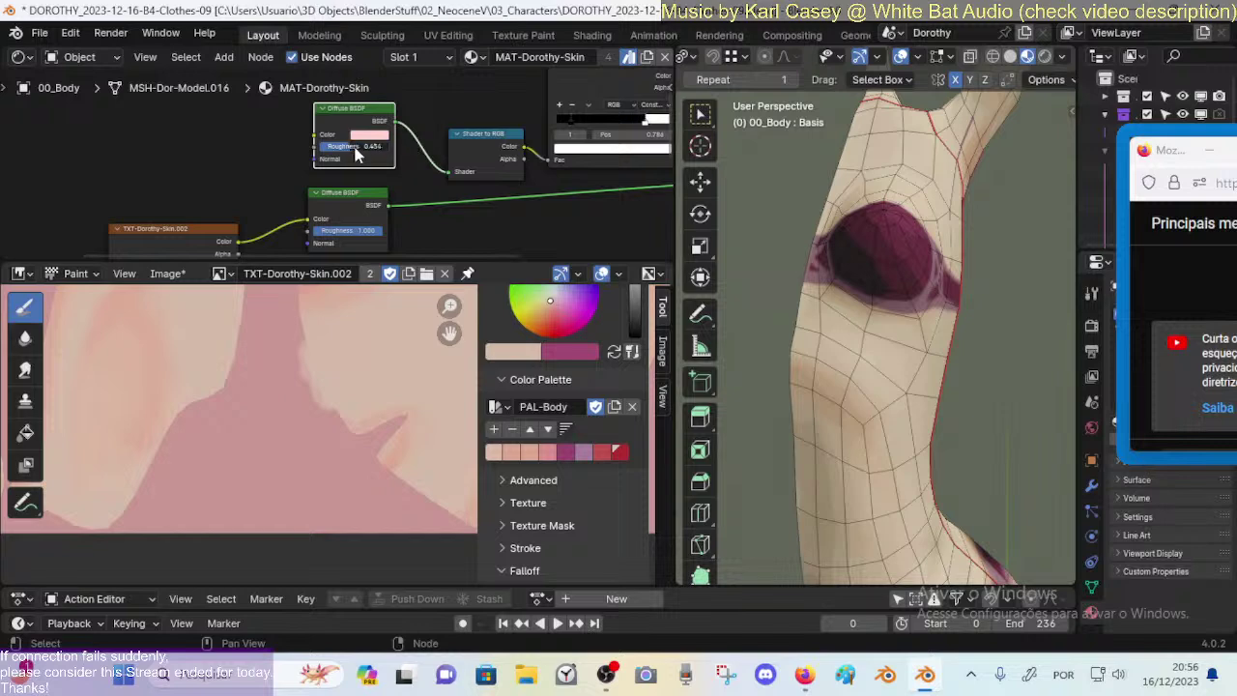
{"action": "left_click_drag", "start_coordinate": [358, 155], "coordinate": [384, 150]}
{"action": "middle_click_drag", "start_coordinate": [652, 165], "coordinate": [534, 175]}
{"action": "scroll", "coordinate": [536, 178], "scroll_direction": "down", "scroll_amount": 1}
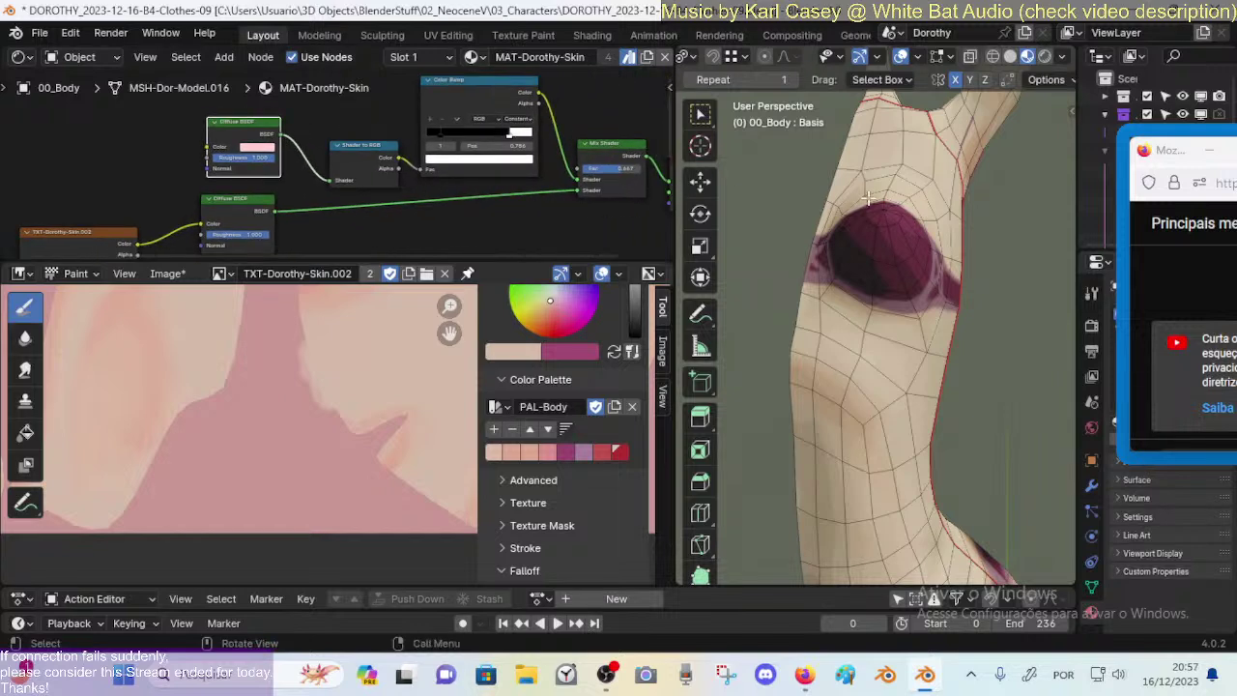
Step: Reposition the untextured Diffuse BSDF and Shader to RGB nodes closer together beside the Color Ramp
{"action": "middle_click_drag", "start_coordinate": [868, 198], "coordinate": [855, 307]}
{"action": "scroll", "coordinate": [821, 256], "scroll_direction": "down", "scroll_amount": 3}
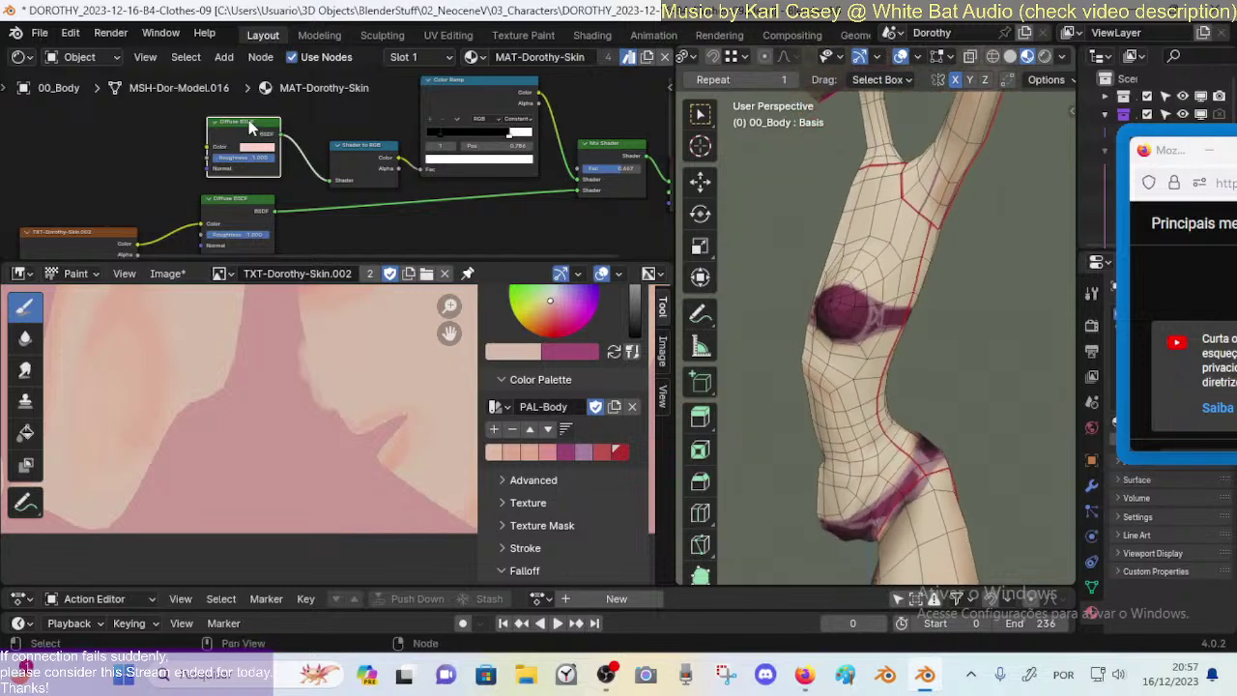
{"action": "left_click_drag", "start_coordinate": [249, 120], "coordinate": [272, 129]}
{"action": "left_click_drag", "start_coordinate": [370, 142], "coordinate": [367, 119]}
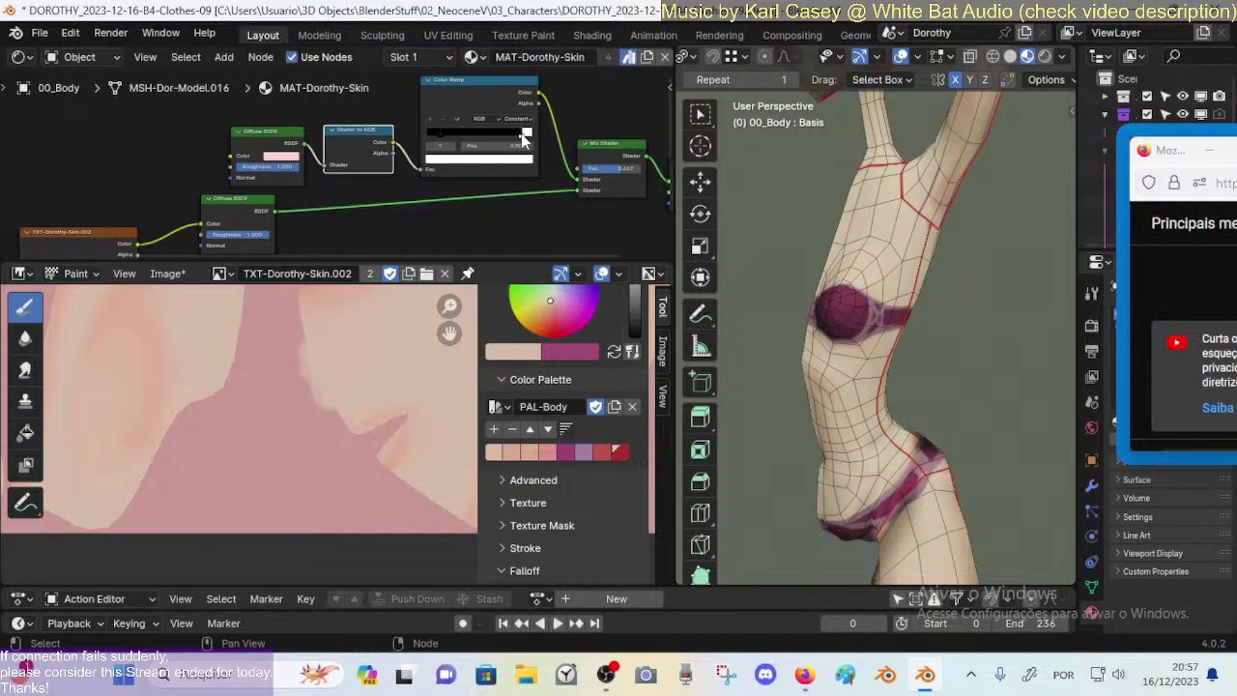
Step: Move the Color Ramp's white stop to 0.847, set the Mix Shader factor to about 0.61, and leave Edit Mode
{"action": "mouse_move", "coordinate": [628, 169]}
{"action": "left_mouse_down"}
{"action": "mouse_move", "coordinate": [591, 172]}
{"action": "mouse_move", "coordinate": [620, 168]}
{"action": "mouse_move", "coordinate": [598, 165]}
{"action": "mouse_move", "coordinate": [606, 162]}
{"action": "left_mouse_up"}
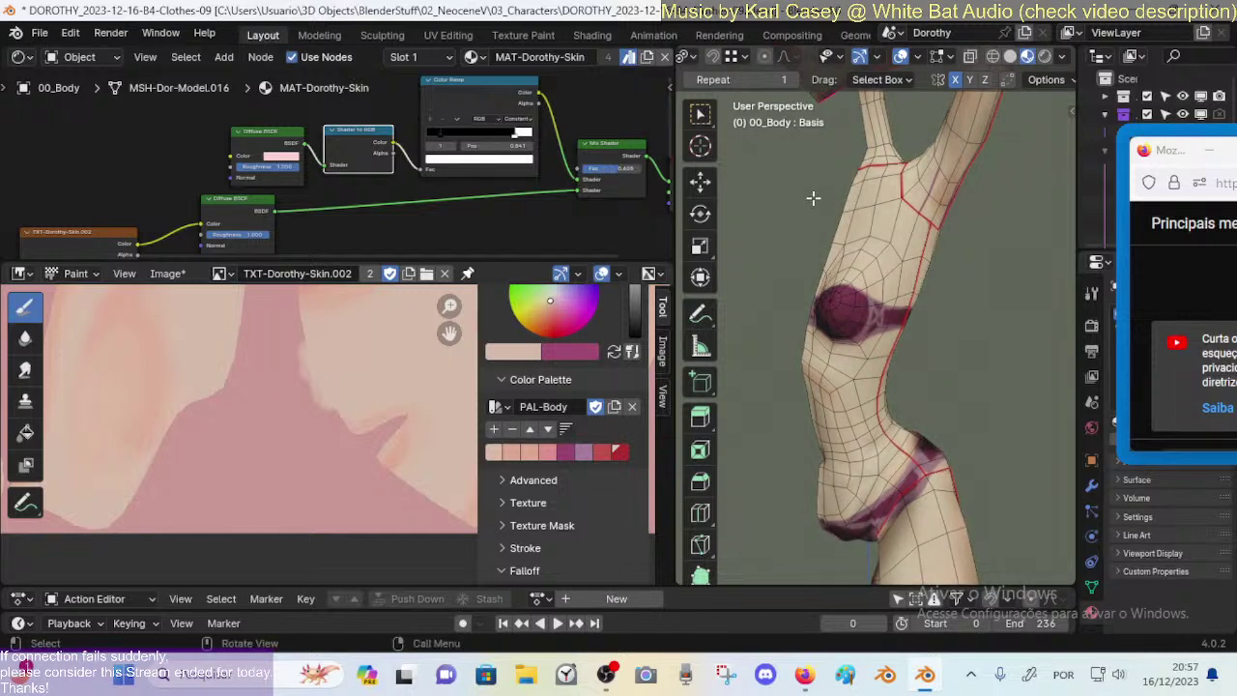
{"action": "key", "text": "Tab"}
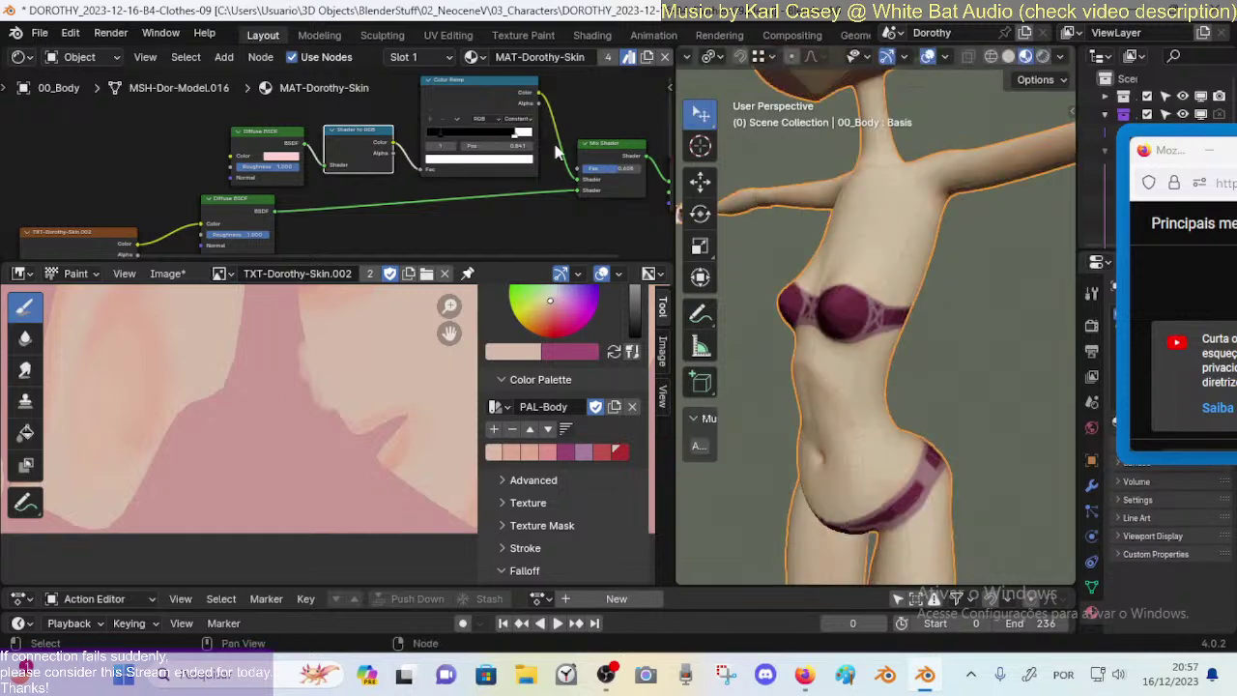
Step: Set the Mix Shader factor of the skin material to about 0.725
{"action": "mouse_move", "coordinate": [622, 169]}
{"action": "left_mouse_down"}
{"action": "mouse_move", "coordinate": [641, 162]}
{"action": "mouse_move", "coordinate": [632, 170]}
{"action": "left_mouse_up"}
{"action": "middle_click_drag", "start_coordinate": [894, 253], "coordinate": [763, 271]}
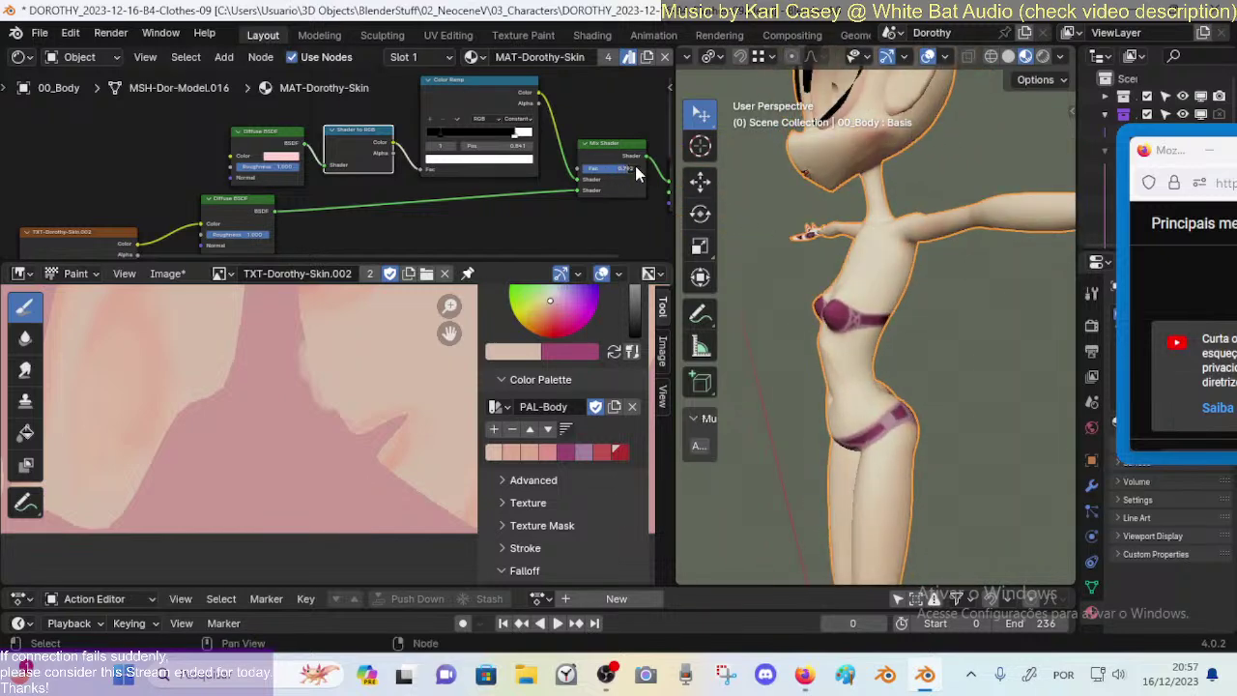
{"action": "left_click_drag", "start_coordinate": [636, 167], "coordinate": [630, 166]}
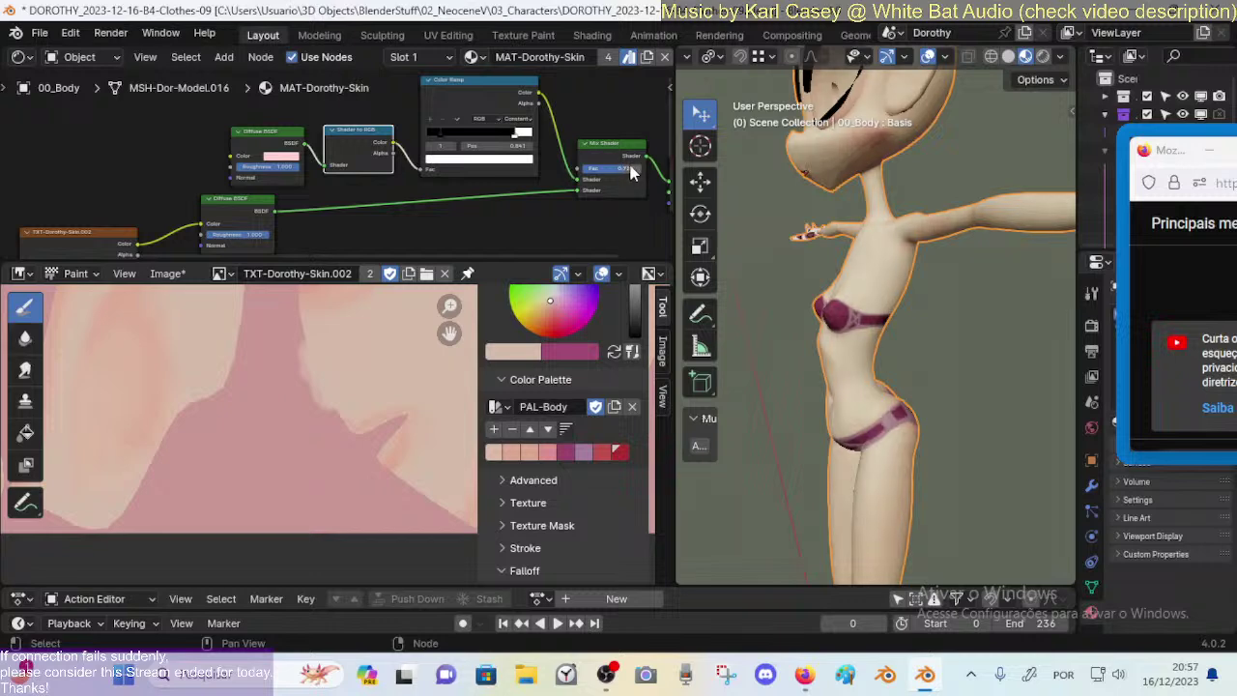
{"action": "middle_click_drag", "start_coordinate": [397, 206], "coordinate": [453, 197]}
{"action": "middle_click_drag", "start_coordinate": [824, 215], "coordinate": [887, 235]}
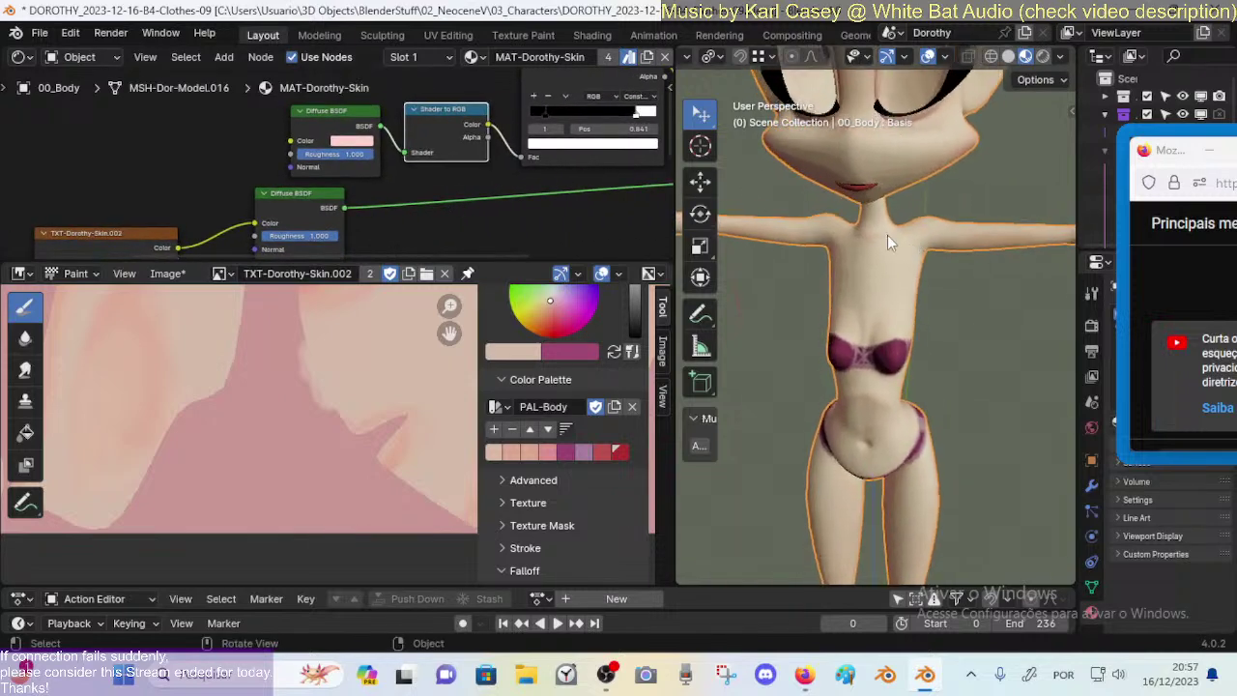
Step: Set the Color Ramp to Ease interpolation, with its white stop at 0.864 and its black stop at 0.377
{"action": "middle_click_drag", "start_coordinate": [615, 131], "coordinate": [489, 159]}
{"action": "mouse_move", "coordinate": [510, 143]}
{"action": "left_mouse_down"}
{"action": "mouse_move", "coordinate": [468, 145]}
{"action": "mouse_move", "coordinate": [512, 145]}
{"action": "left_mouse_up"}
{"action": "middle_click_drag", "start_coordinate": [584, 174], "coordinate": [503, 184]}
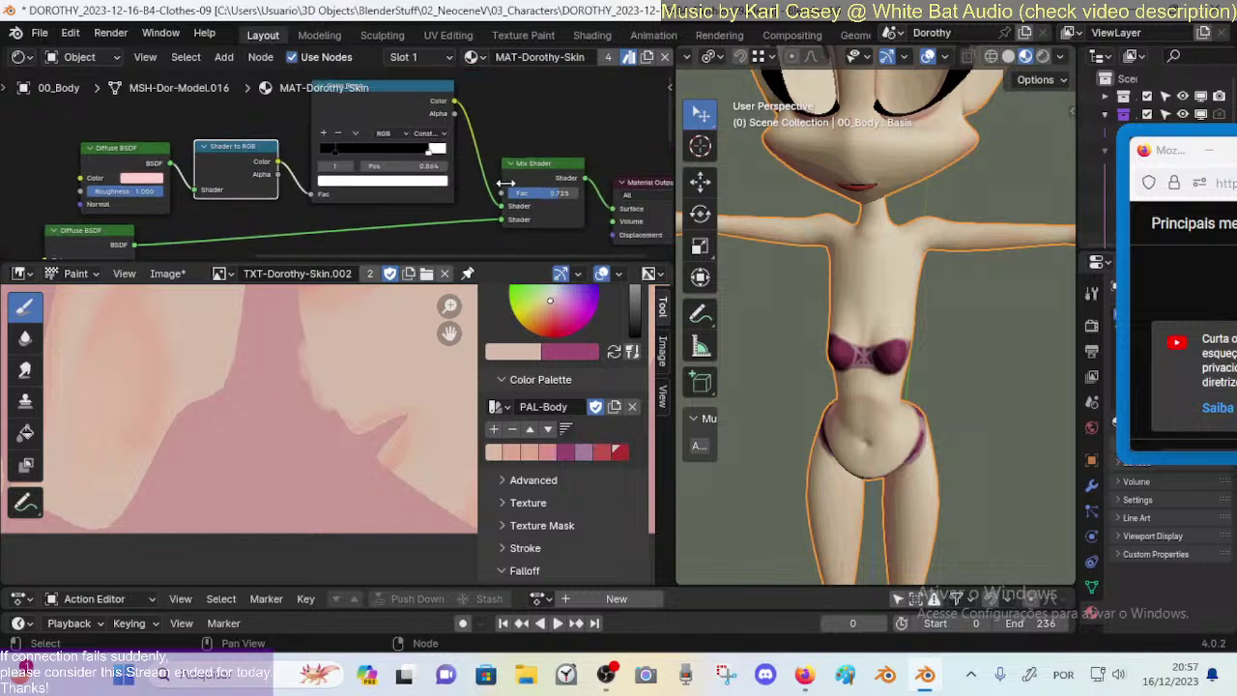
{"action": "scroll", "coordinate": [435, 135], "scroll_direction": "up", "scroll_amount": 2}
{"action": "left_click", "coordinate": [447, 126]}
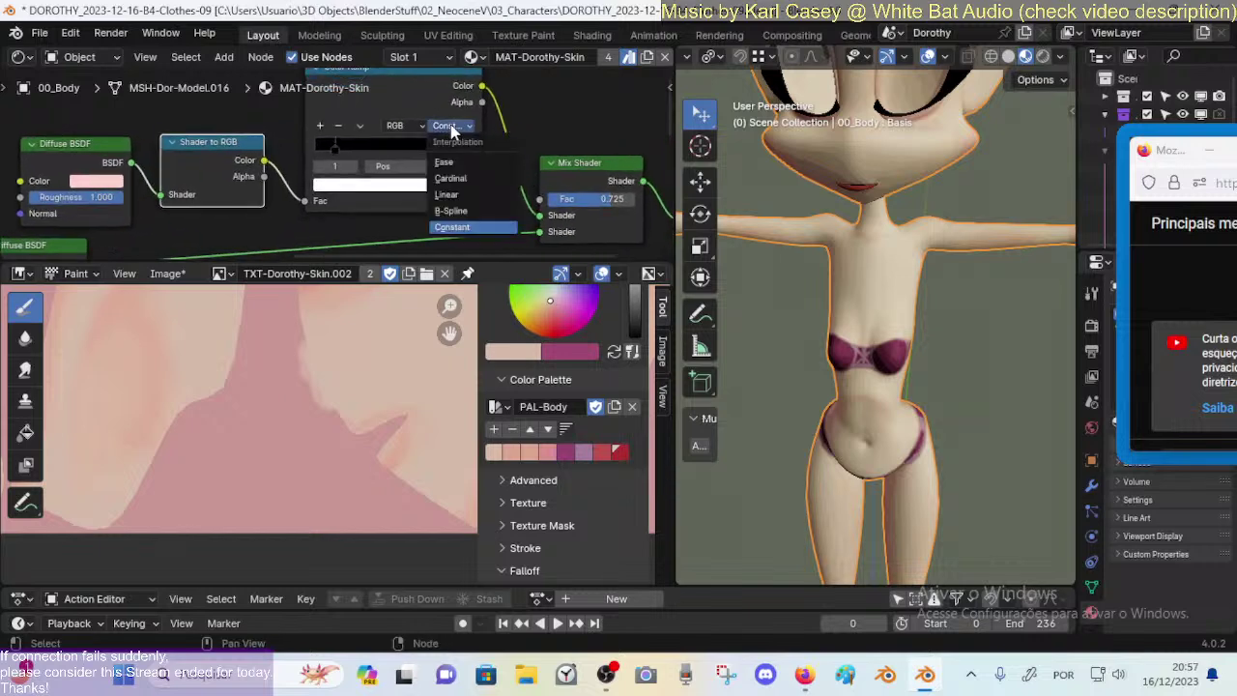
{"action": "left_click", "coordinate": [447, 164]}
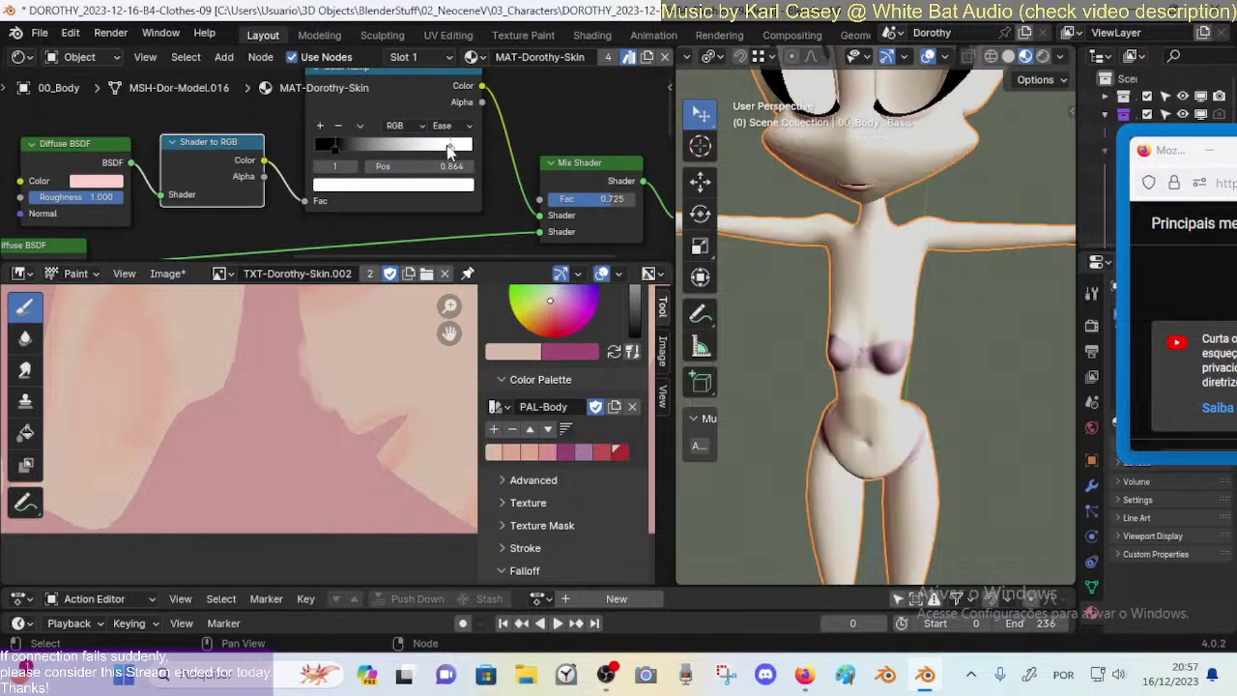
{"action": "mouse_move", "coordinate": [348, 144]}
{"action": "left_mouse_down"}
{"action": "mouse_move", "coordinate": [446, 145]}
{"action": "mouse_move", "coordinate": [375, 150]}
{"action": "left_mouse_up"}
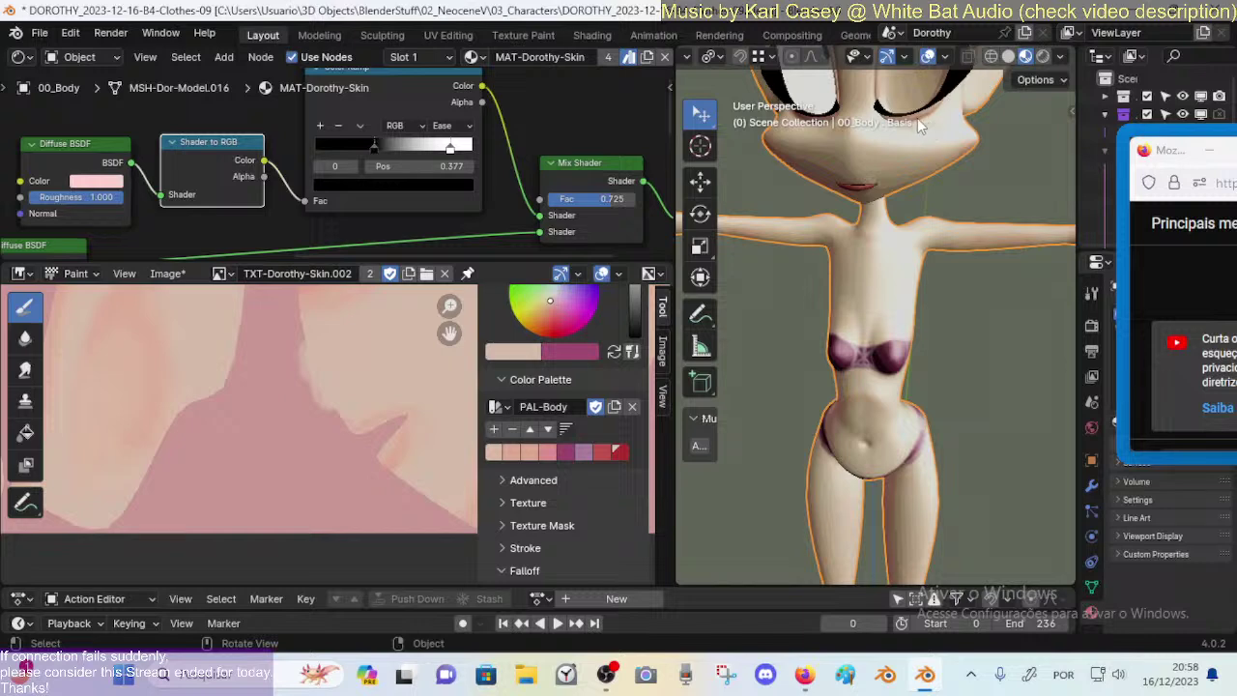
Step: Switch the viewport to rendered shading and set its compositor option to Camera
{"action": "left_click", "coordinate": [1043, 59]}
{"action": "left_click", "coordinate": [1060, 58]}
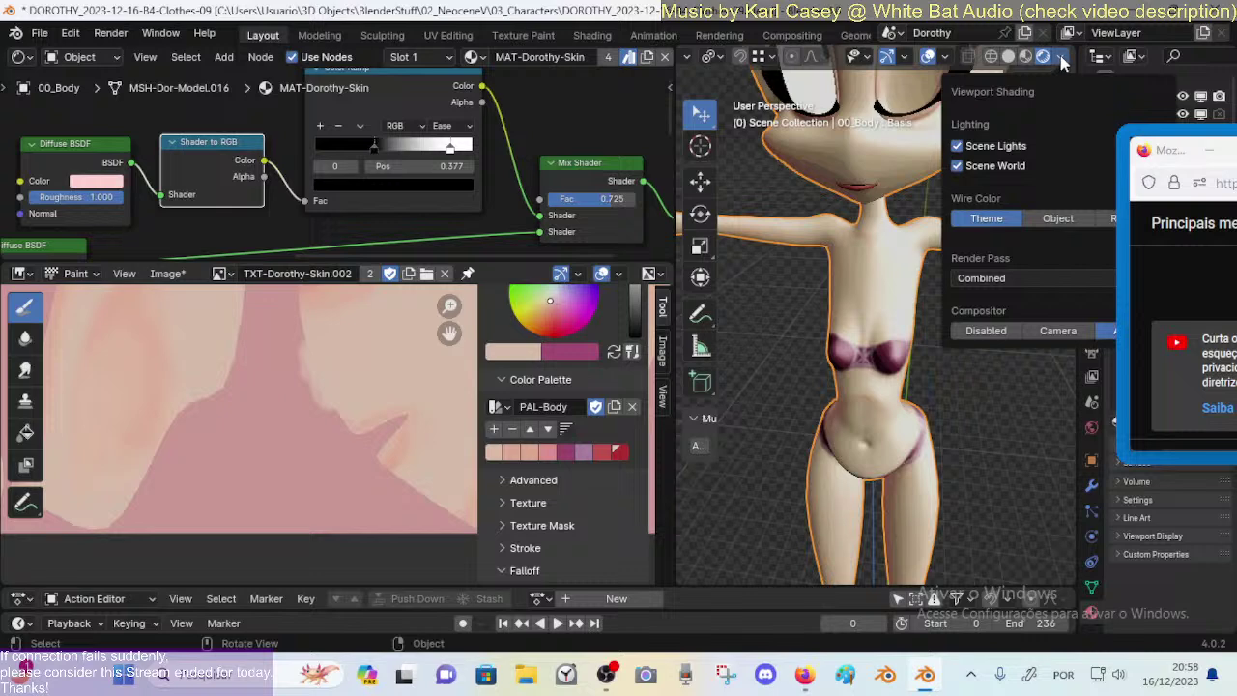
{"action": "left_click", "coordinate": [1060, 60]}
{"action": "left_click", "coordinate": [1060, 60]}
{"action": "left_click", "coordinate": [1073, 331]}
Step: Set the Color Ramp to Constant interpolation and move its white stop to 0.859
{"action": "left_click", "coordinate": [446, 125]}
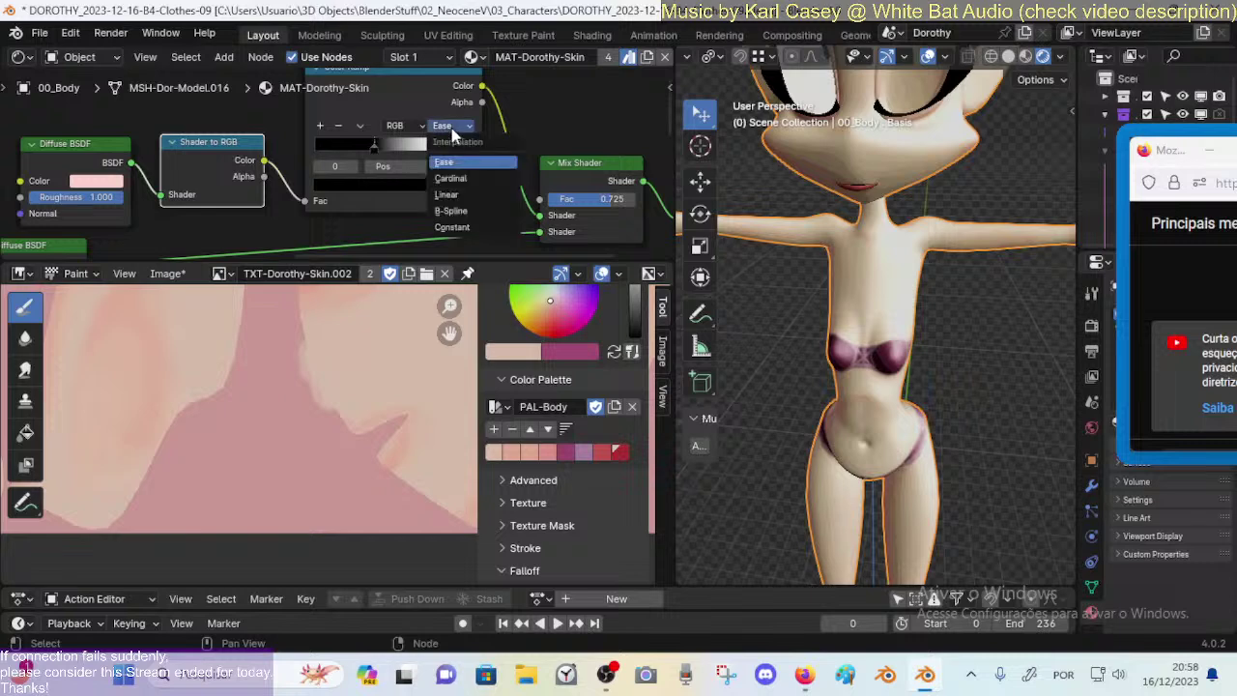
{"action": "left_click", "coordinate": [452, 227]}
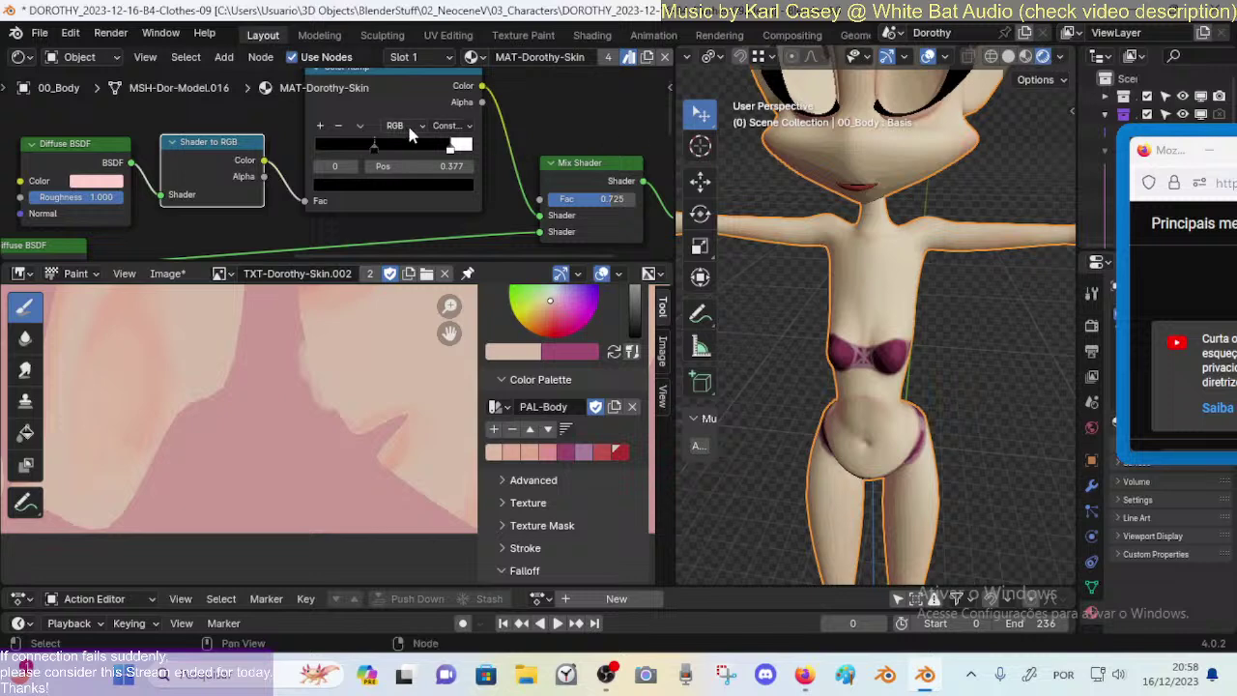
{"action": "middle_click_drag", "start_coordinate": [385, 85], "coordinate": [363, 116]}
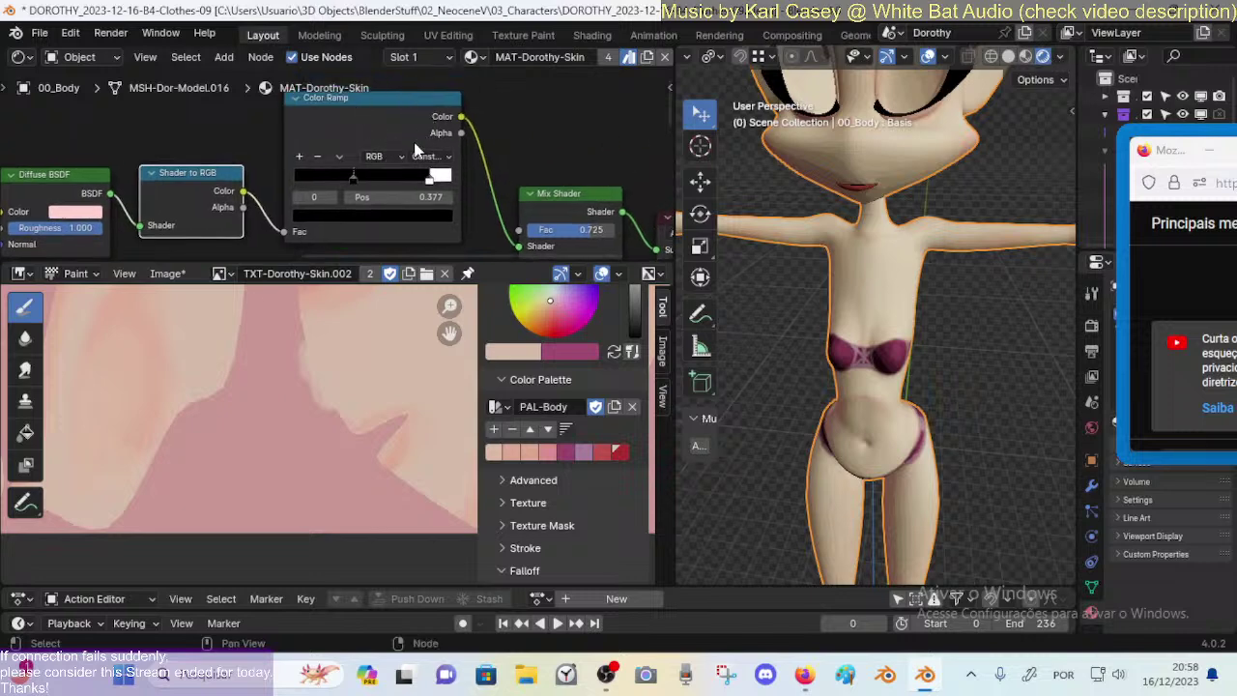
{"action": "mouse_move", "coordinate": [429, 184]}
{"action": "left_mouse_down"}
{"action": "mouse_move", "coordinate": [406, 184]}
{"action": "mouse_move", "coordinate": [437, 183]}
{"action": "left_mouse_up"}
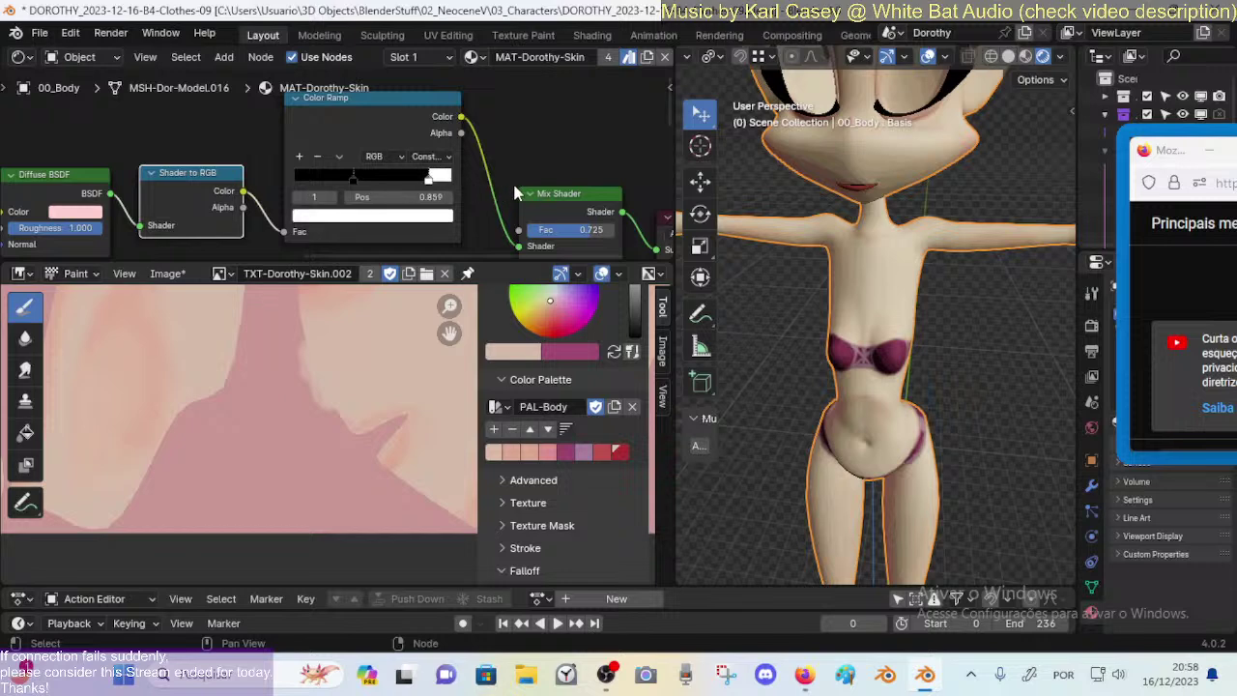
Step: Move the skin Image Texture node close beside the textured Diffuse BSDF
{"action": "middle_click_drag", "start_coordinate": [735, 223], "coordinate": [837, 288]}
{"action": "scroll", "coordinate": [414, 215], "scroll_direction": "down", "scroll_amount": 3}
{"action": "middle_click_drag", "start_coordinate": [415, 226], "coordinate": [457, 202]}
{"action": "left_click_drag", "start_coordinate": [156, 218], "coordinate": [225, 188]}
Step: Move the Texture Coordinate and Mapping nodes together up beside the skin Image Texture node, then select the textured Diffuse BSDF
{"action": "middle_click_drag", "start_coordinate": [270, 240], "coordinate": [334, 162]}
{"action": "middle_click_drag", "start_coordinate": [213, 200], "coordinate": [305, 171]}
{"action": "scroll", "coordinate": [305, 170], "scroll_direction": "down", "scroll_amount": 3}
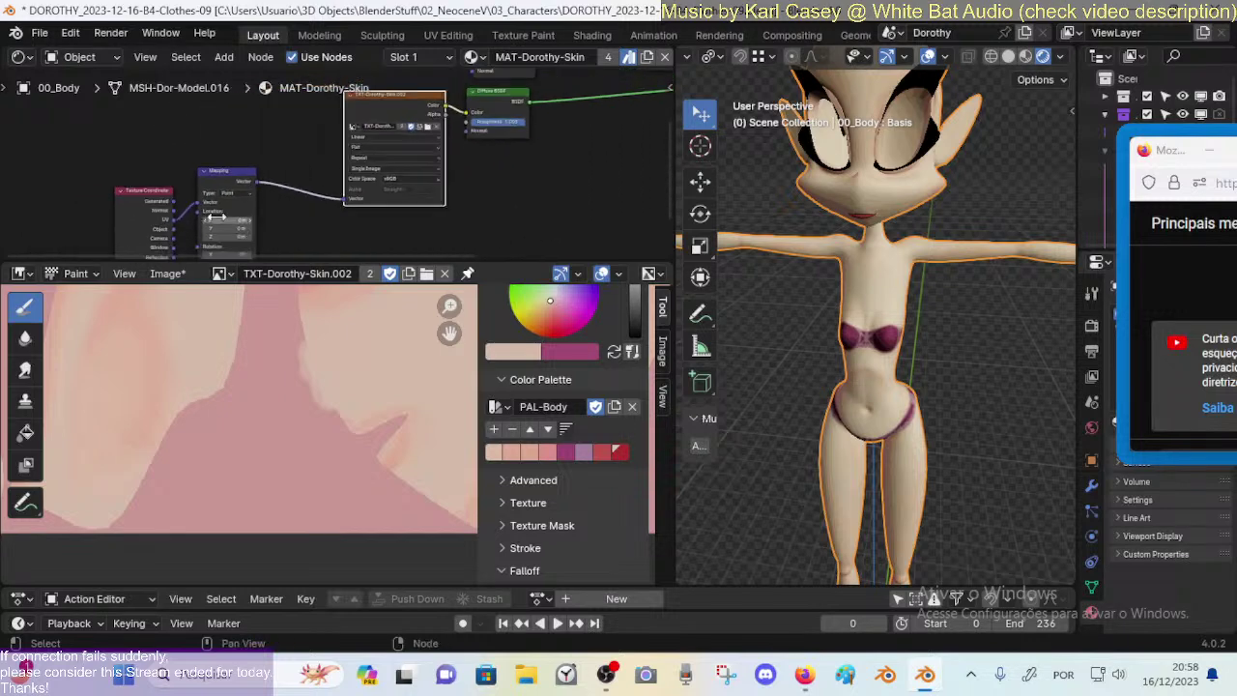
{"action": "left_click_drag", "start_coordinate": [306, 170], "coordinate": [340, 131]}
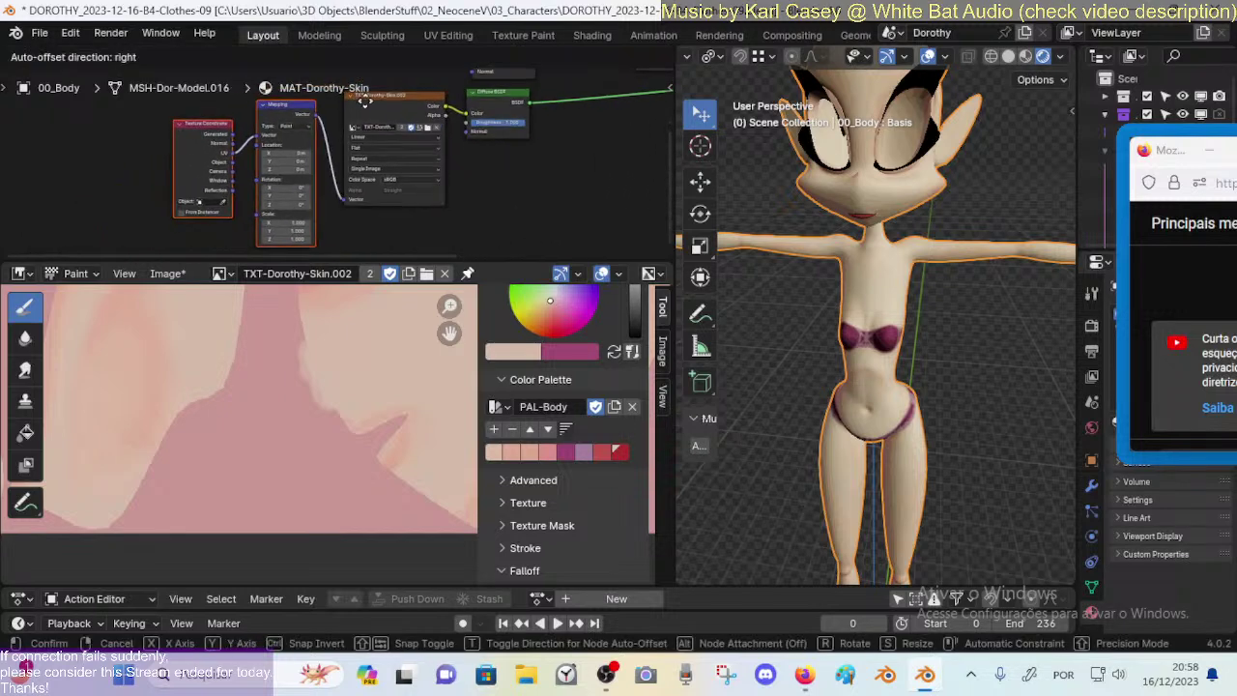
{"action": "left_click", "coordinate": [367, 100]}
{"action": "middle_click_drag", "start_coordinate": [511, 130], "coordinate": [475, 179]}
{"action": "left_click", "coordinate": [471, 163]}
{"action": "middle_click_drag", "start_coordinate": [474, 179], "coordinate": [363, 195]}
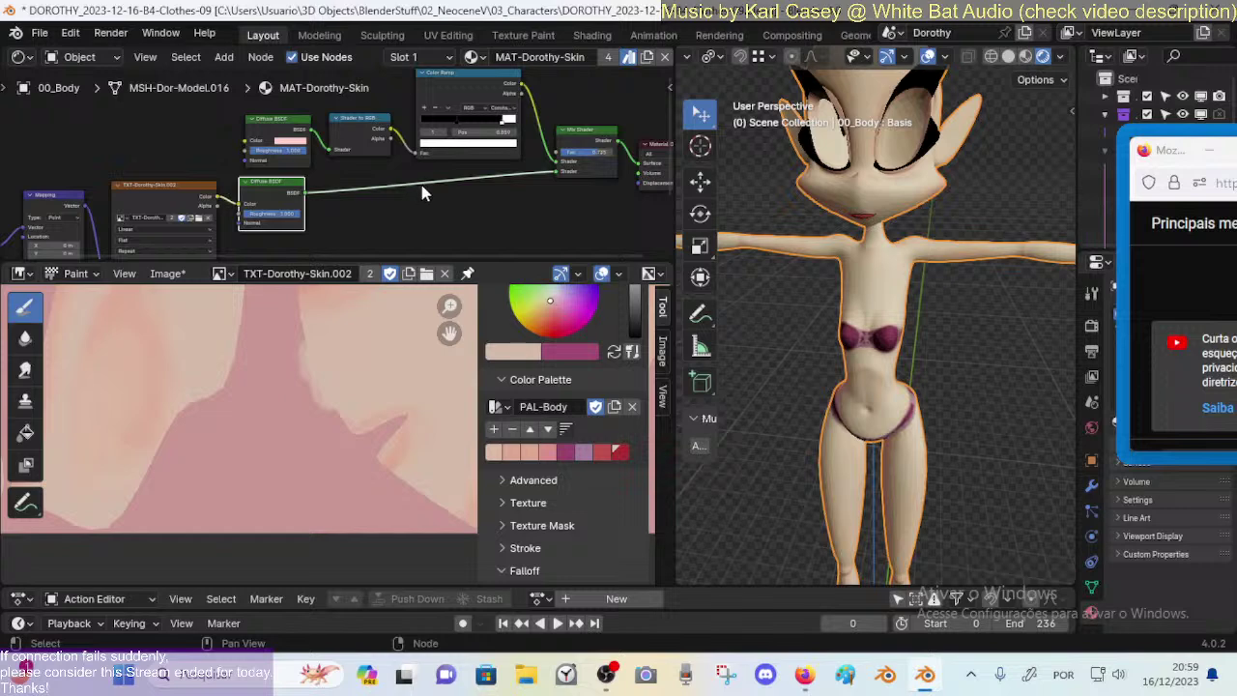
Step: Enter Edit Mode, select the linked lip faces delimited by seam to show their UVs over the painted lips, and save the file
{"action": "middle_click_drag", "start_coordinate": [323, 325], "coordinate": [345, 406], "text": "ctrl"}
{"action": "scroll", "coordinate": [370, 364], "scroll_direction": "up", "scroll_amount": 3}
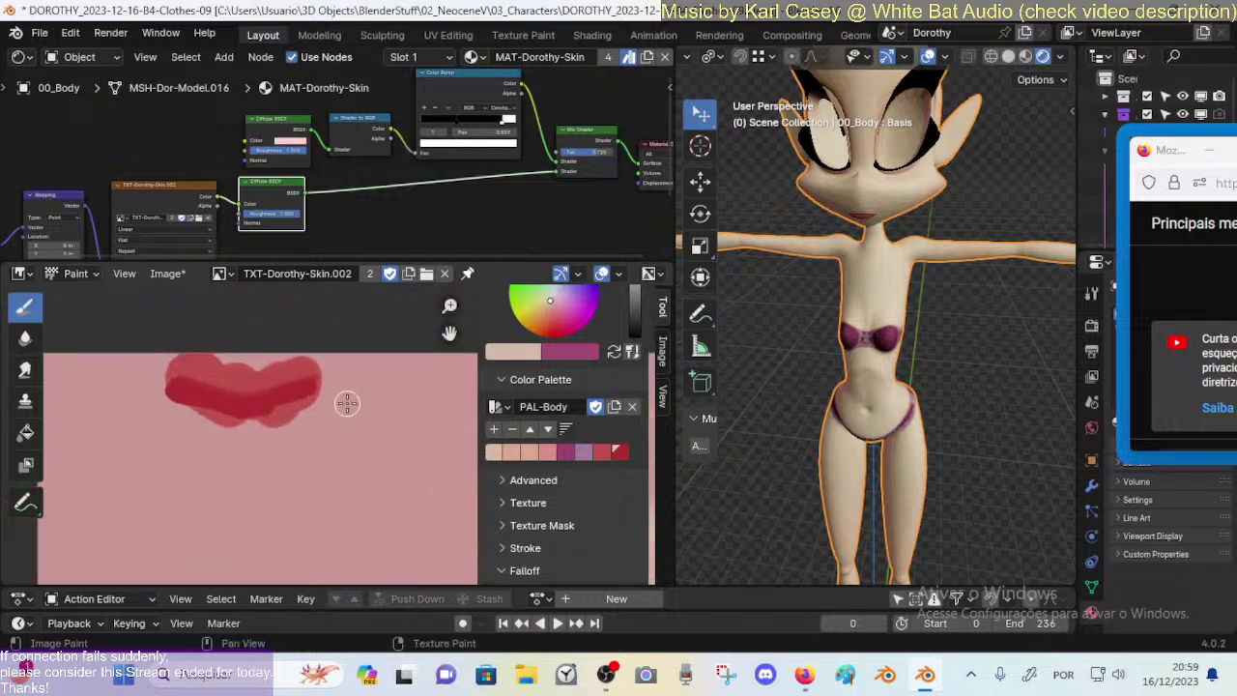
{"action": "key", "text": "ctrl+s"}
{"action": "key", "text": "Tab"}
{"action": "scroll", "coordinate": [848, 198], "scroll_direction": "up", "scroll_amount": 5}
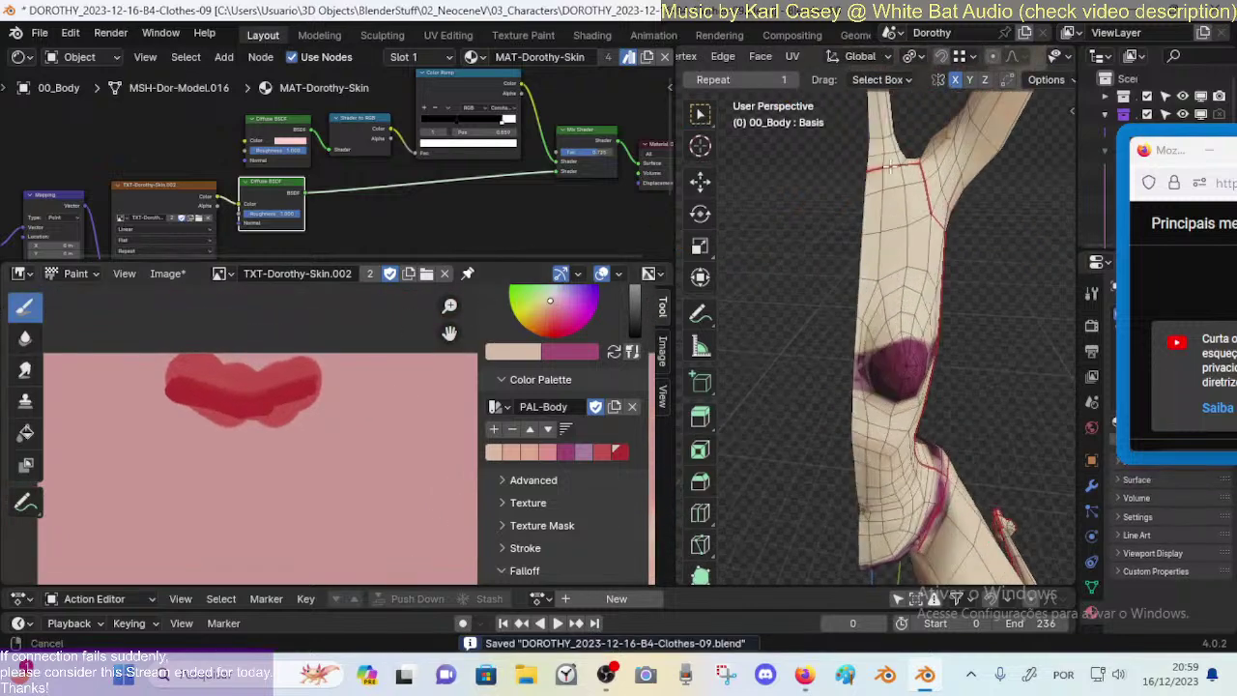
{"action": "middle_click_drag", "start_coordinate": [849, 198], "coordinate": [814, 281]}
{"action": "key", "text": "l"}
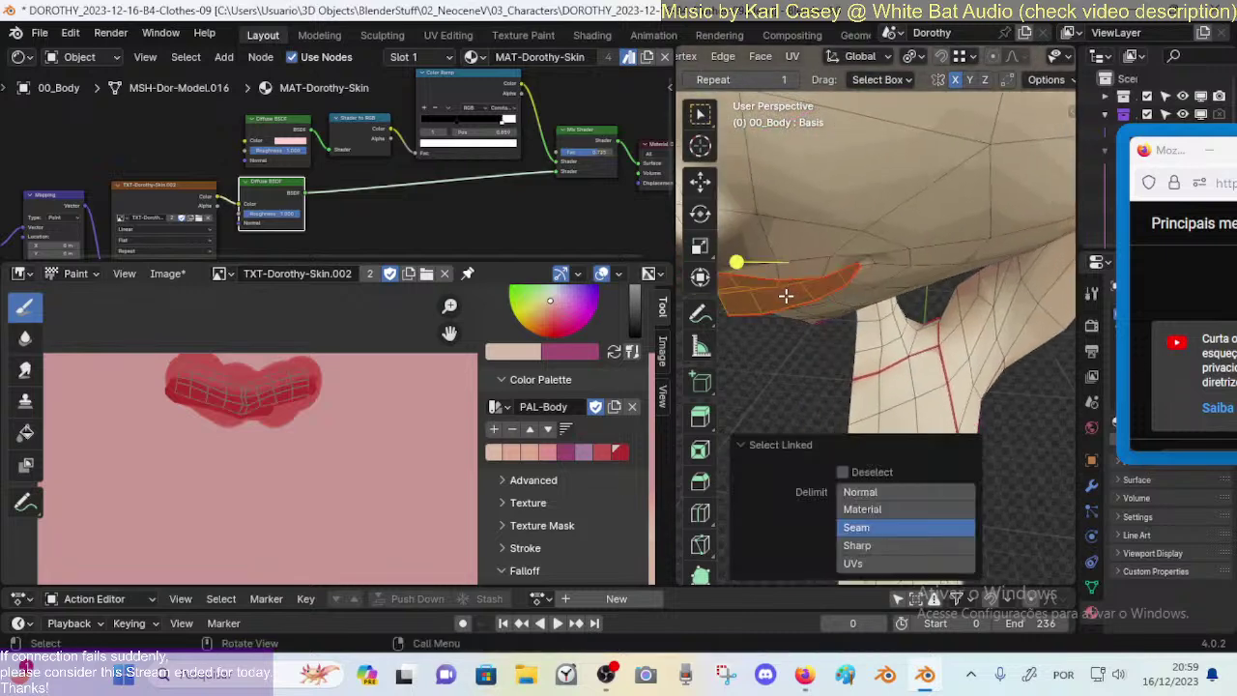
{"action": "key", "text": "ctrl+s"}
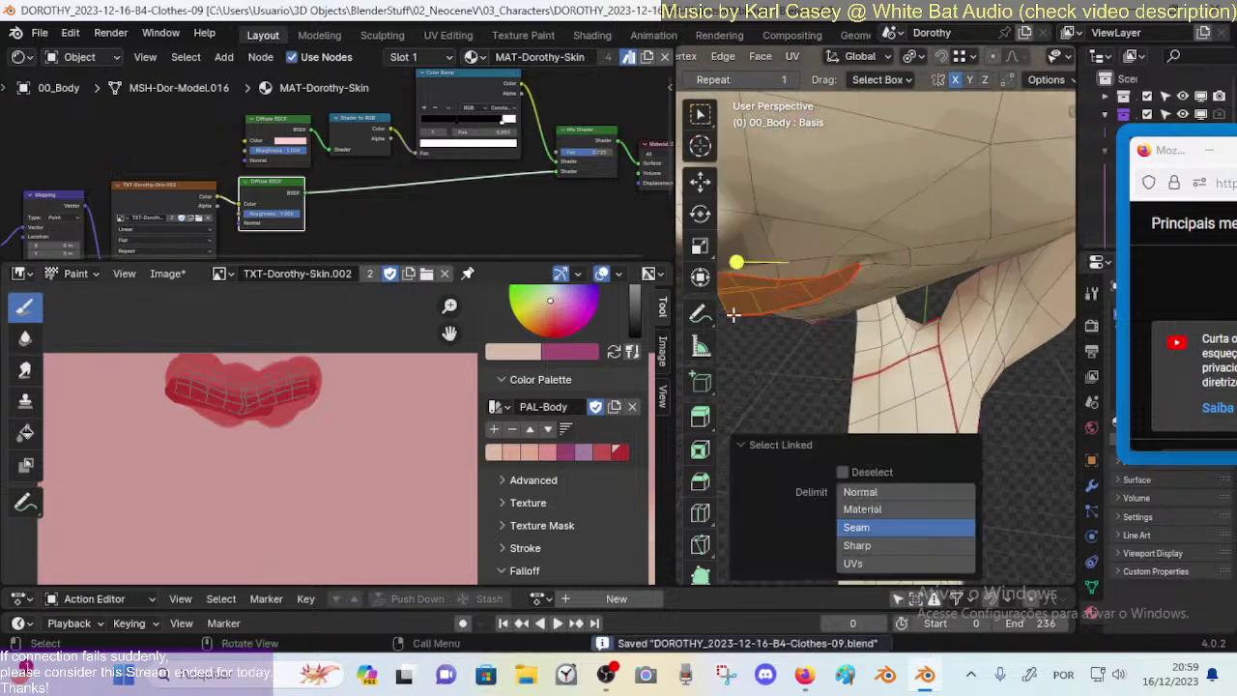
{"action": "scroll", "coordinate": [349, 386], "scroll_direction": "down", "scroll_amount": 2}
{"action": "middle_click_drag", "start_coordinate": [348, 407], "coordinate": [335, 389]}
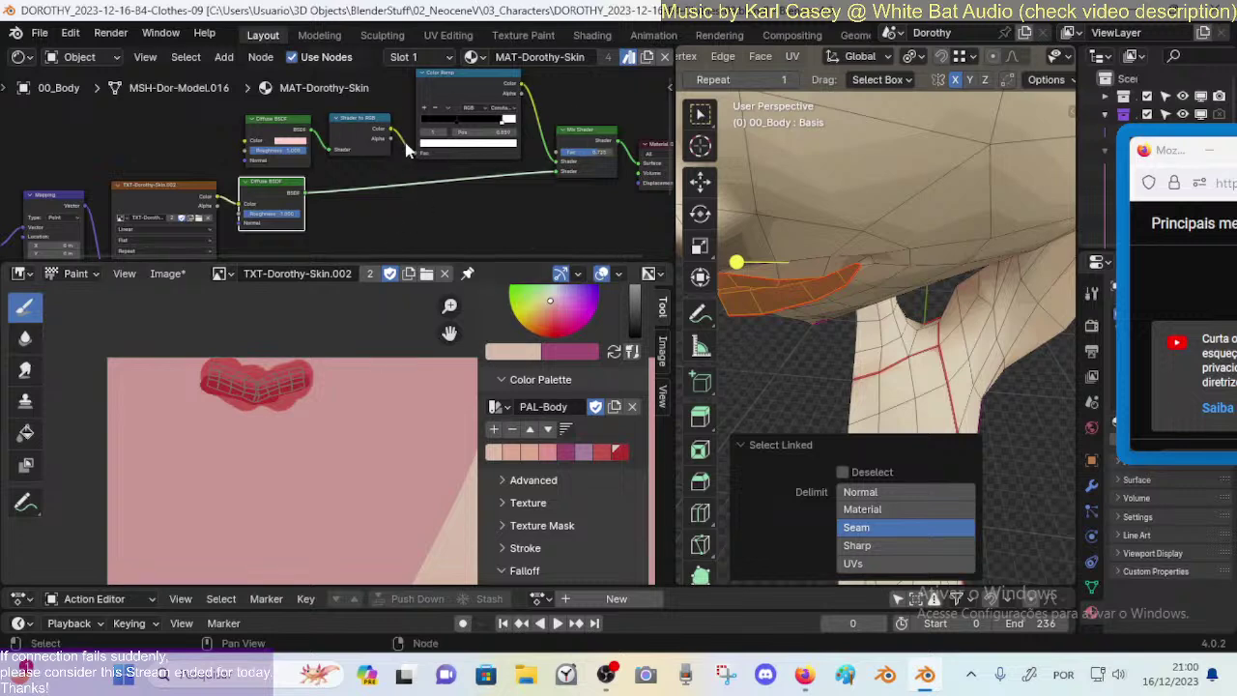
Step: Select the skin Image Texture node in the shader graph and save the file
{"action": "middle_click_drag", "start_coordinate": [484, 159], "coordinate": [440, 189]}
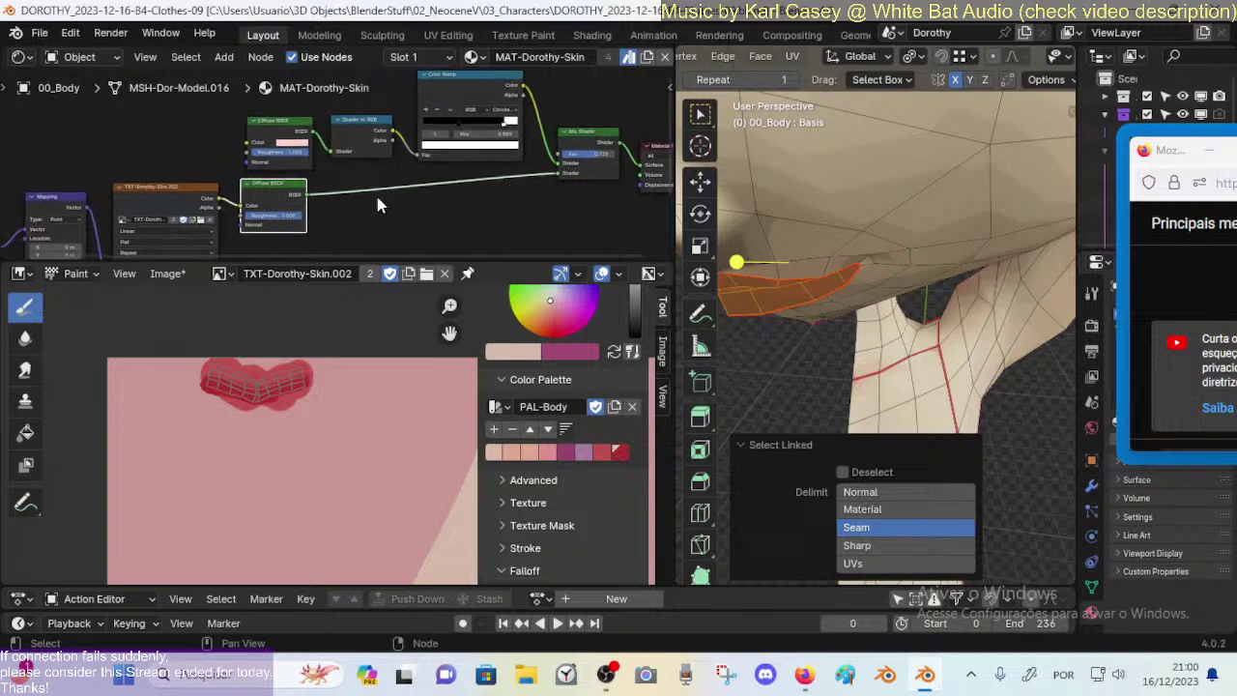
{"action": "middle_click_drag", "start_coordinate": [377, 205], "coordinate": [448, 179]}
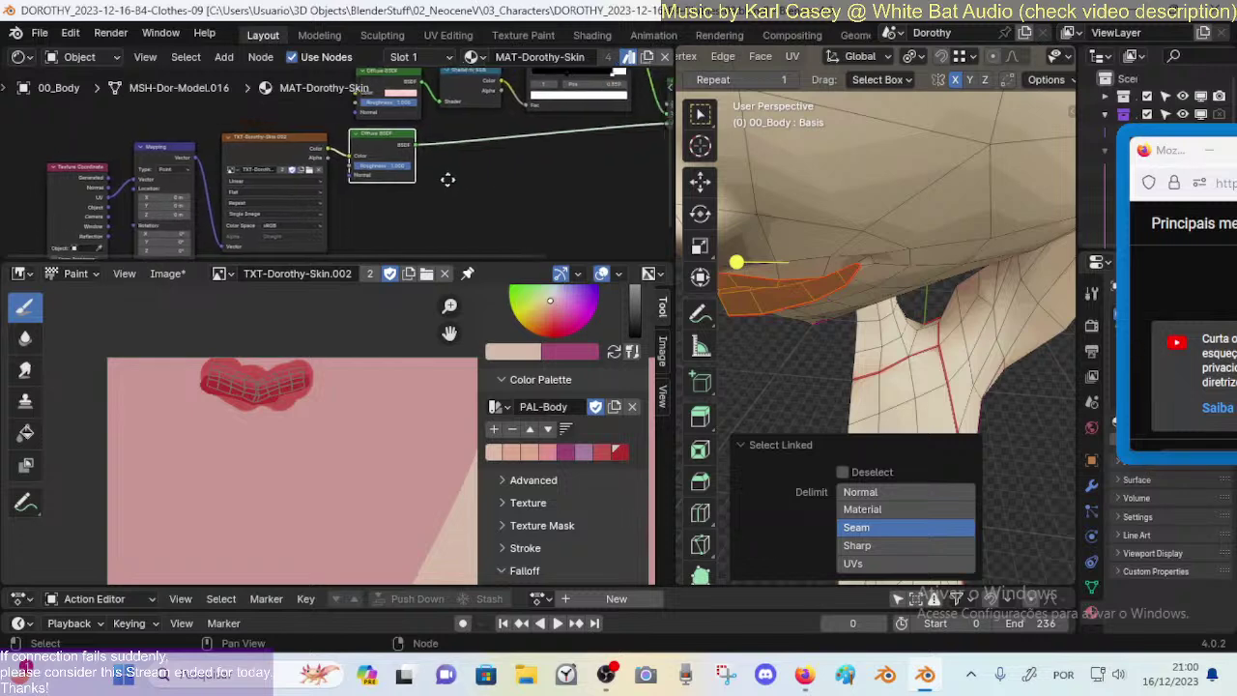
{"action": "scroll", "coordinate": [439, 148], "scroll_direction": "down", "scroll_amount": 2}
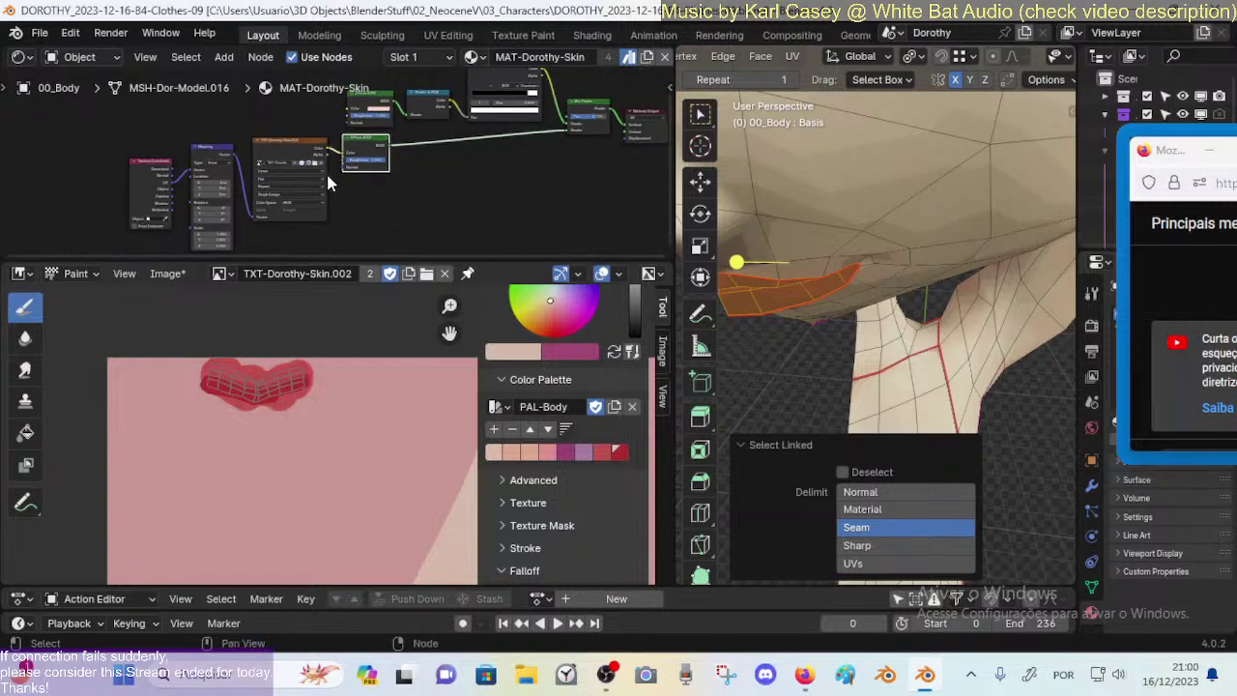
{"action": "left_click", "coordinate": [201, 167]}
{"action": "left_click", "coordinate": [268, 147]}
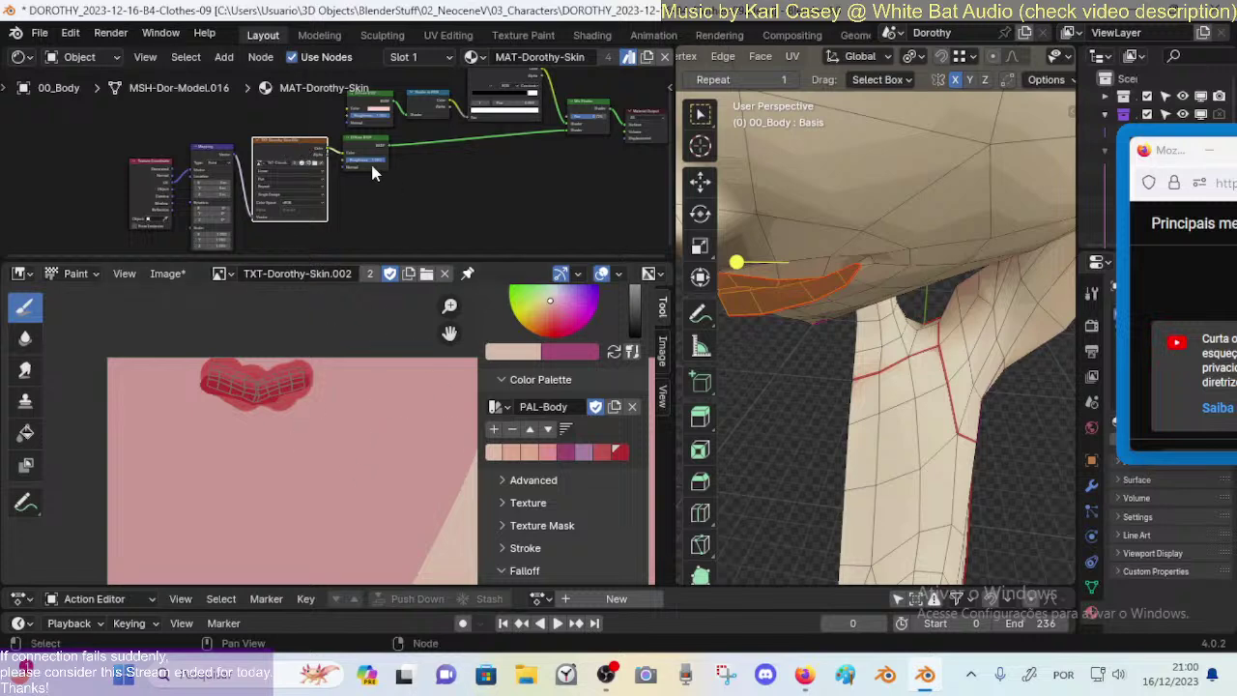
{"action": "key", "text": "ctrl+s"}
Step: Replace the textured Diffuse BSDF with a Principled BSDF feeding the Mix Shader and connect the skin texture's color to its Base Color
{"action": "scroll", "coordinate": [422, 127], "scroll_direction": "up", "scroll_amount": 3}
{"action": "middle_click_drag", "start_coordinate": [434, 132], "coordinate": [392, 185]}
{"action": "left_click", "coordinate": [307, 172]}
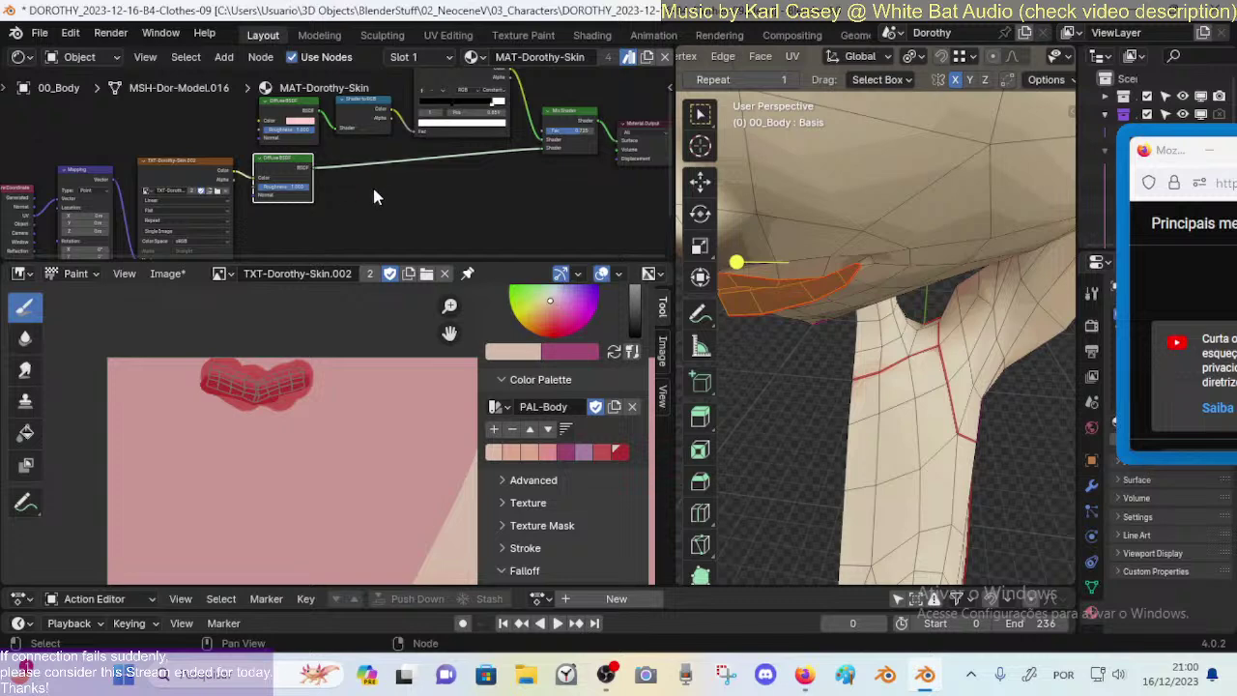
{"action": "key", "text": "shift+a"}
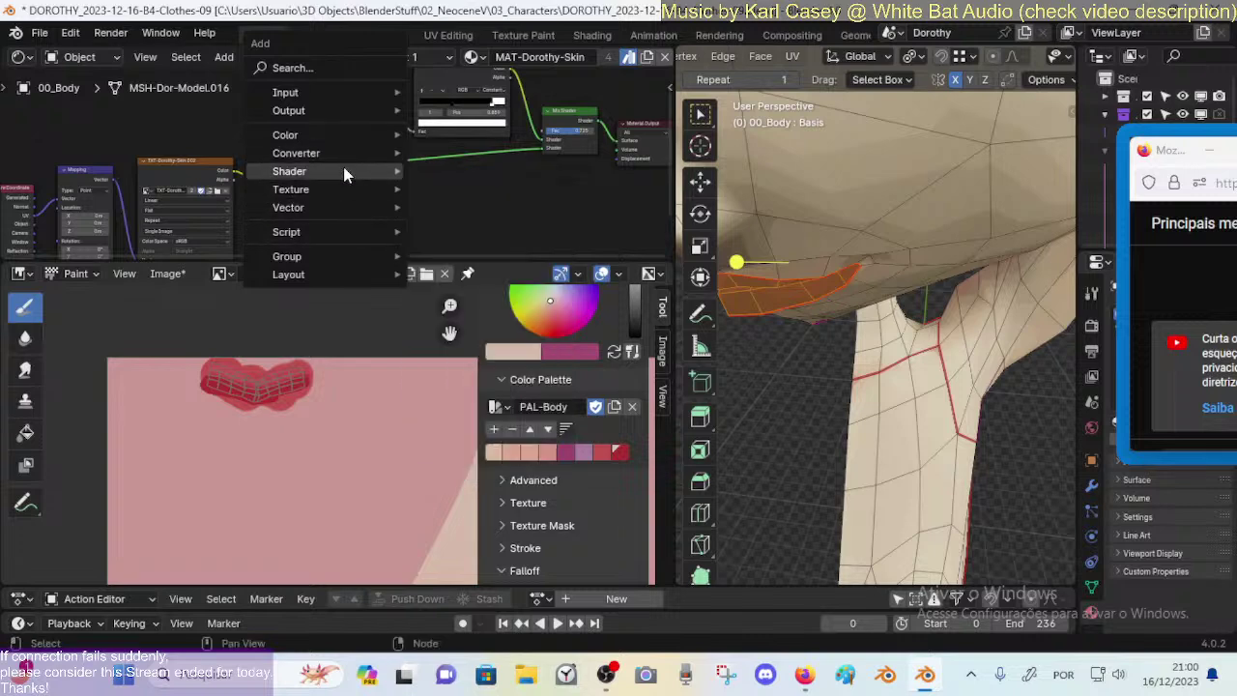
{"action": "mouse_move", "coordinate": [344, 171]}
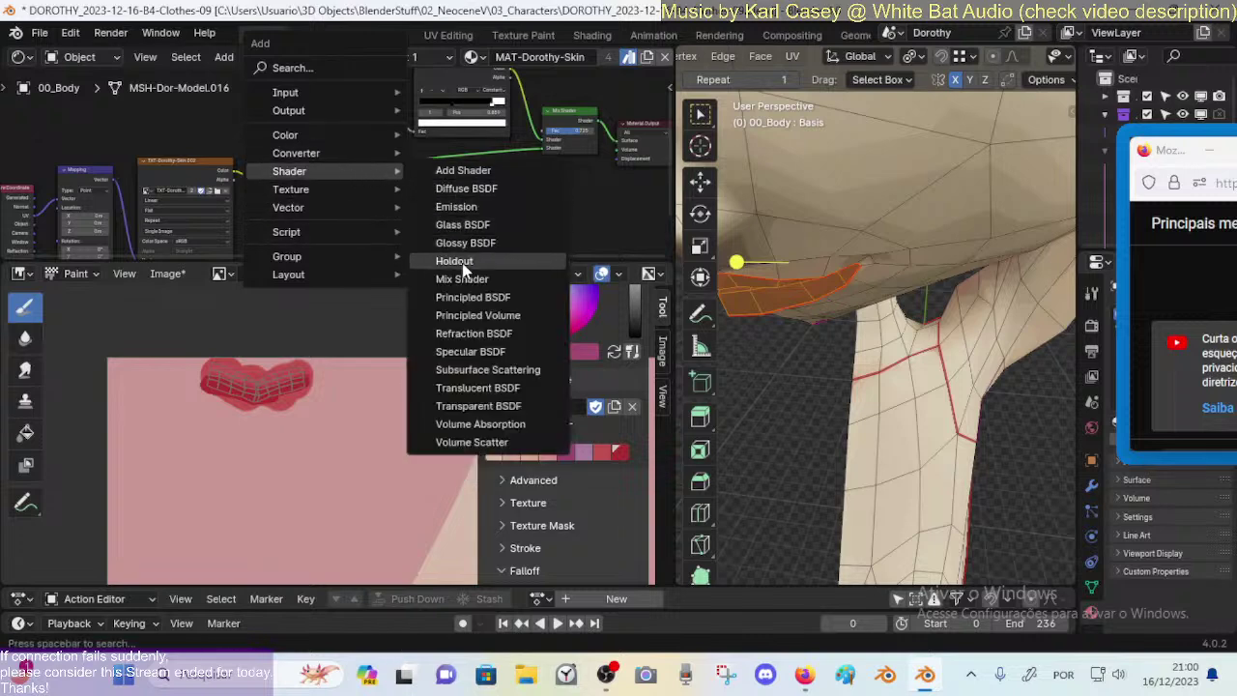
{"action": "left_click", "coordinate": [473, 297]}
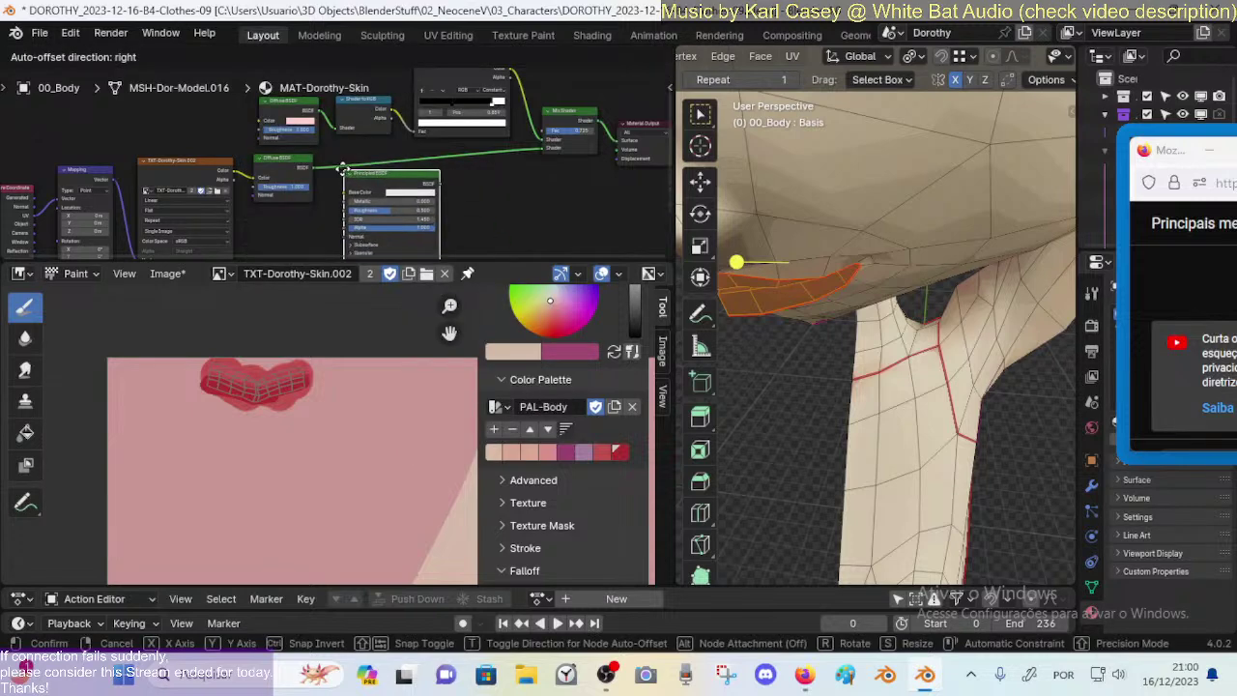
{"action": "left_click", "coordinate": [353, 167]}
{"action": "key", "text": "x"}
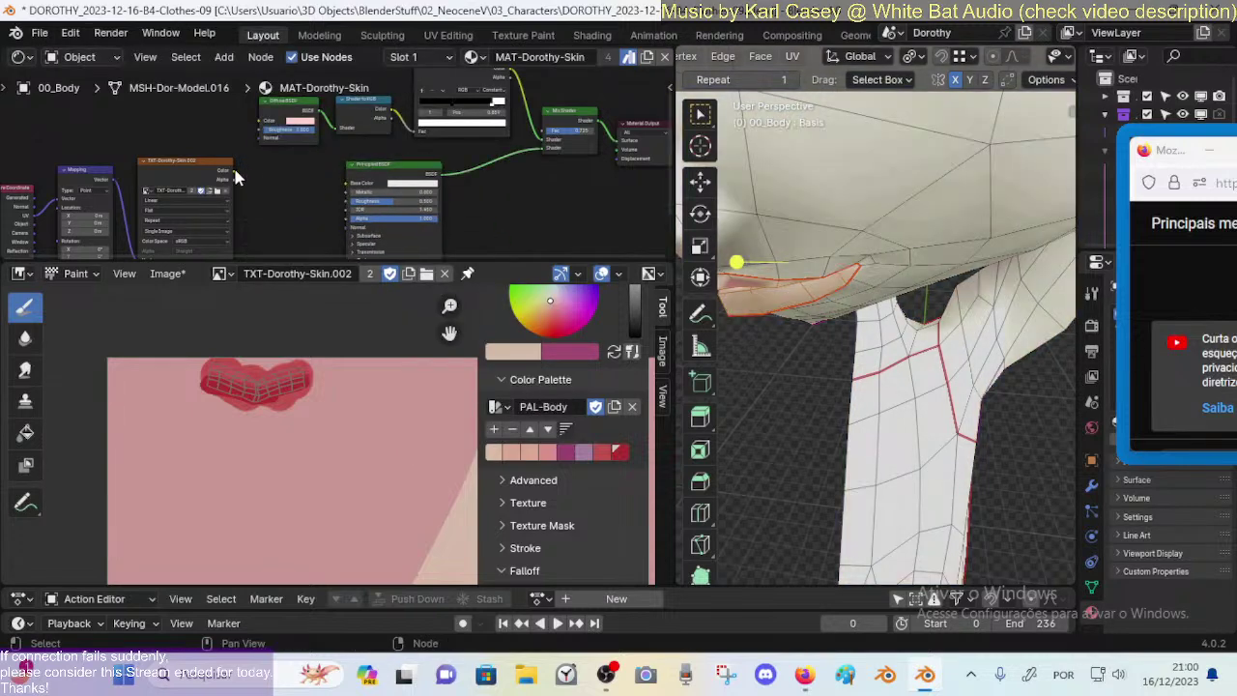
{"action": "left_click_drag", "start_coordinate": [232, 171], "coordinate": [334, 193]}
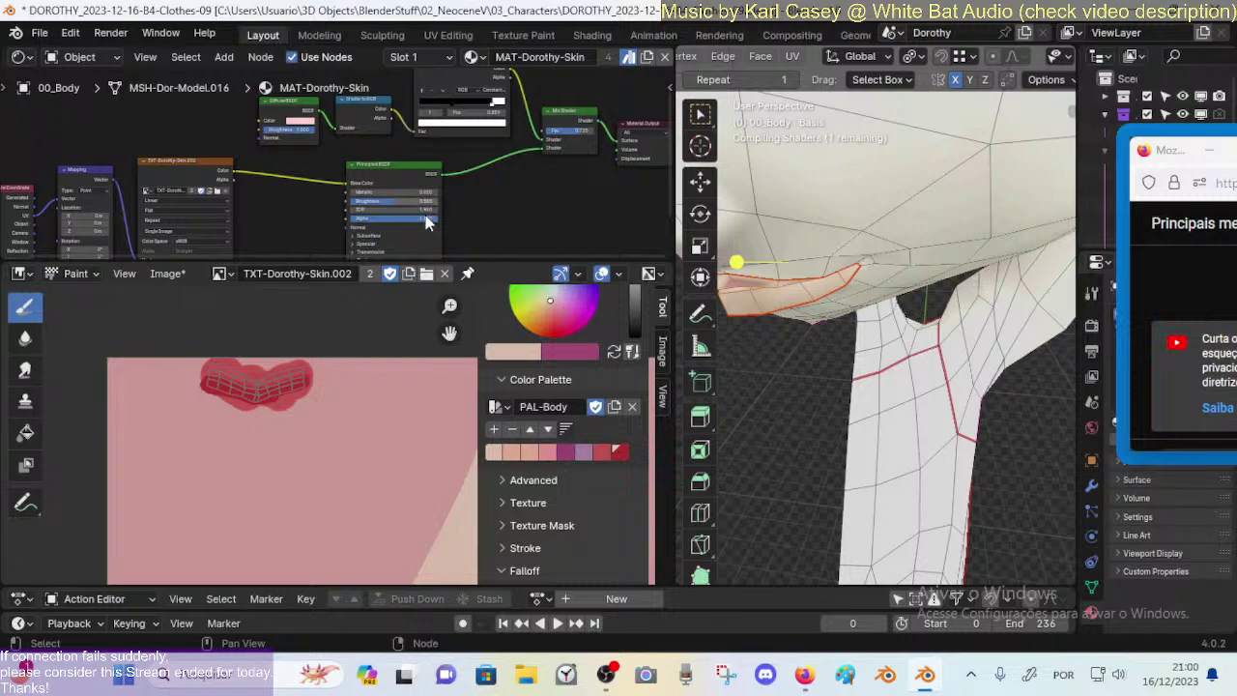
Step: Set the Principled BSDF's roughness to 0.805 and its metallic value to 0.041
{"action": "middle_click_drag", "start_coordinate": [494, 206], "coordinate": [511, 213]}
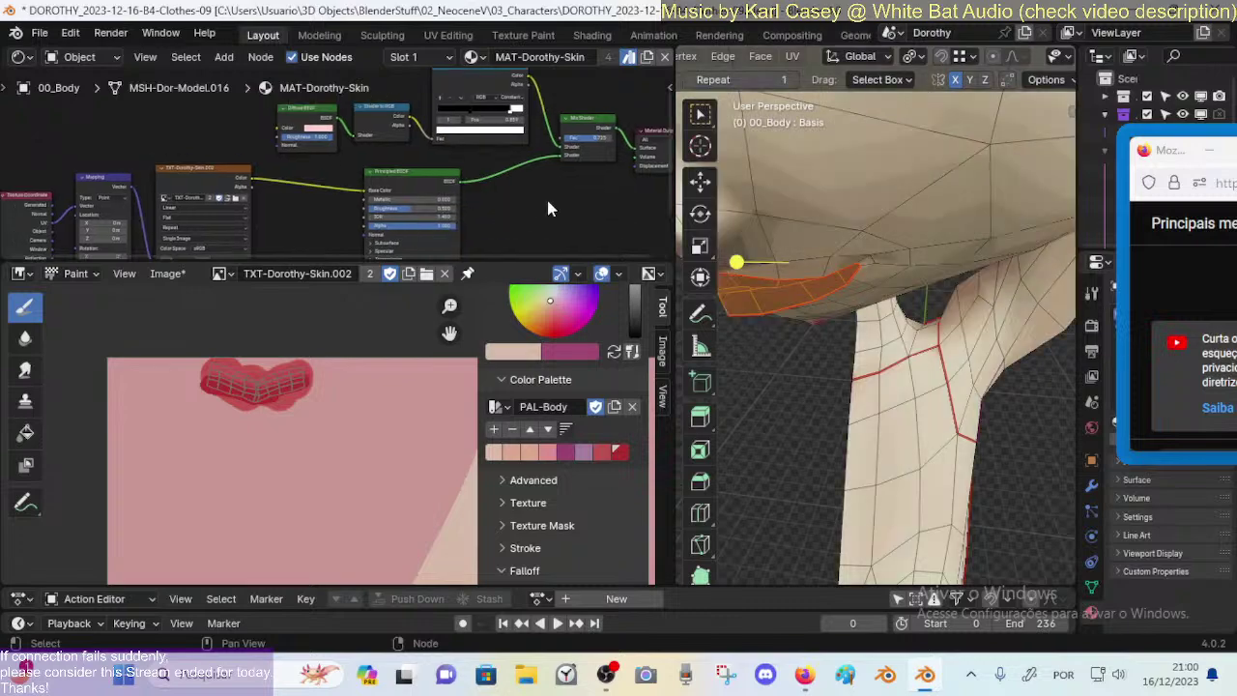
{"action": "middle_click_drag", "start_coordinate": [831, 319], "coordinate": [854, 344]}
{"action": "scroll", "coordinate": [479, 209], "scroll_direction": "up", "scroll_amount": 2}
{"action": "middle_click_drag", "start_coordinate": [480, 209], "coordinate": [460, 164]}
{"action": "scroll", "coordinate": [449, 171], "scroll_direction": "up", "scroll_amount": 3}
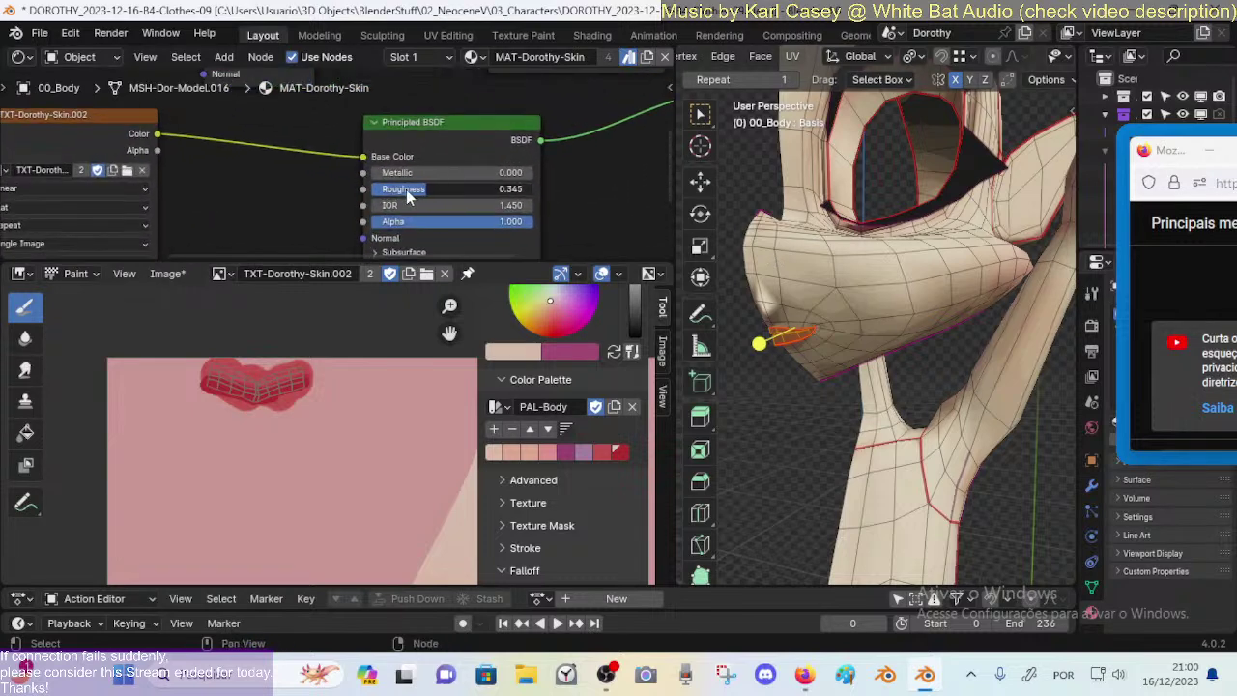
{"action": "left_click_drag", "start_coordinate": [406, 189], "coordinate": [422, 191]}
{"action": "left_click_drag", "start_coordinate": [520, 192], "coordinate": [477, 166]}
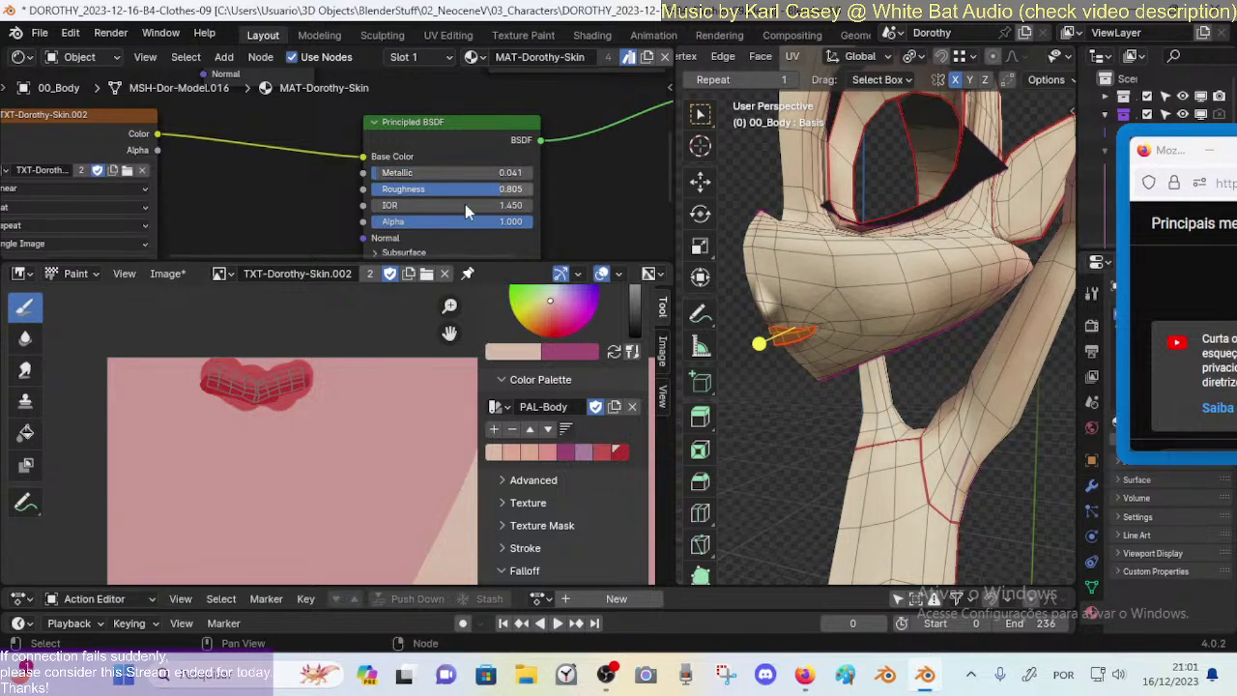
{"action": "mouse_move", "coordinate": [466, 204]}
{"action": "middle_mouse_down"}
{"action": "mouse_move", "coordinate": [486, 147]}
{"action": "mouse_move", "coordinate": [457, 210]}
{"action": "mouse_move", "coordinate": [474, 172]}
{"action": "mouse_move", "coordinate": [482, 222]}
{"action": "mouse_move", "coordinate": [494, 168]}
{"action": "mouse_move", "coordinate": [484, 204]}
{"action": "middle_mouse_up"}
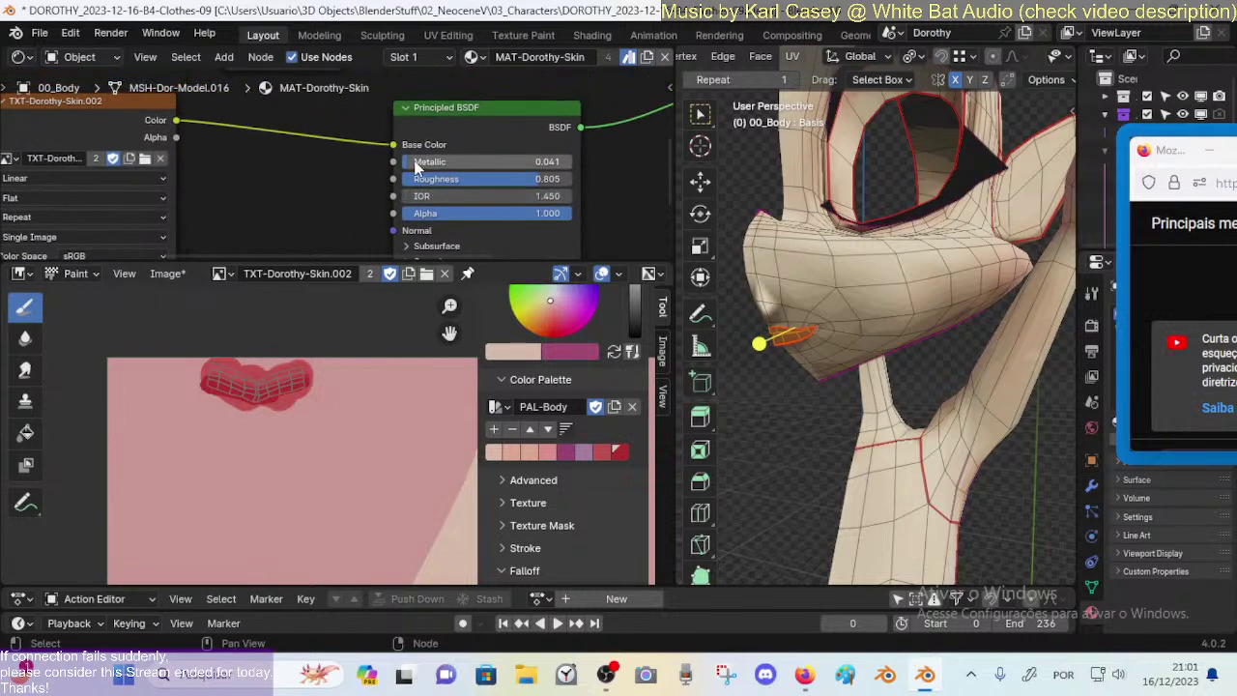
{"action": "left_click_drag", "start_coordinate": [408, 163], "coordinate": [405, 163]}
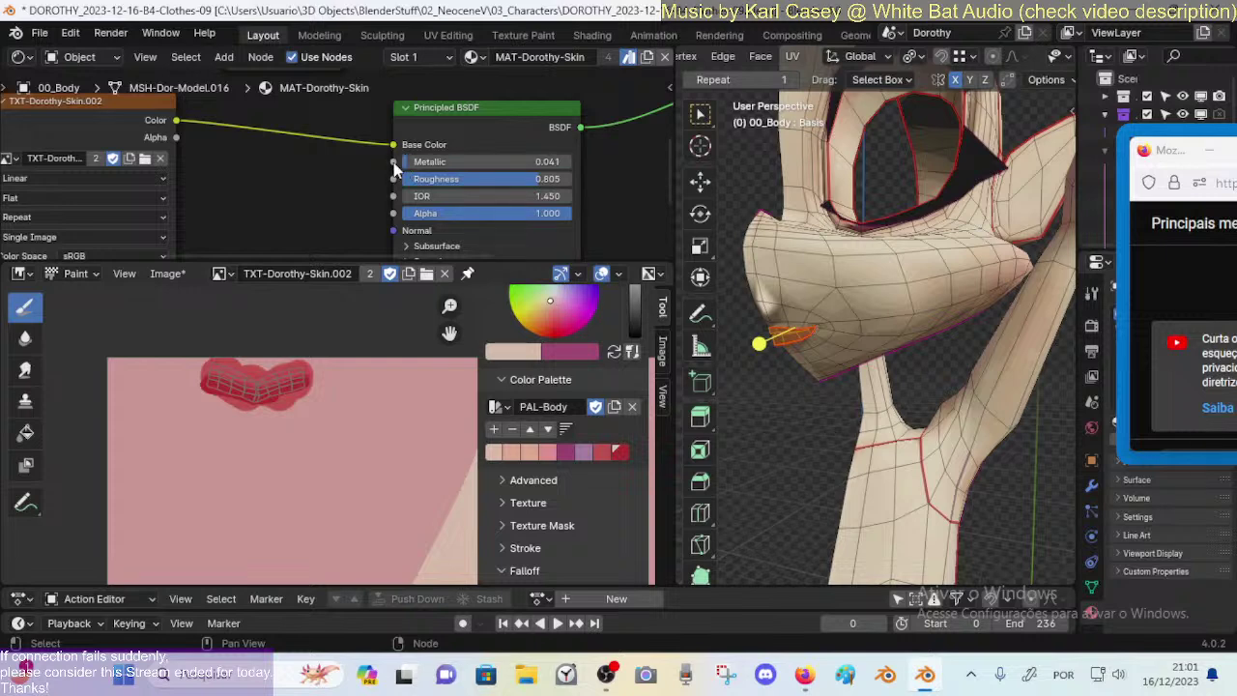
Step: Fine-tune the Principled BSDF's metallic and roughness sliders, and return the body mesh to Object Mode
{"action": "mouse_move", "coordinate": [405, 169]}
{"action": "left_mouse_down"}
{"action": "mouse_move", "coordinate": [510, 148]}
{"action": "mouse_move", "coordinate": [404, 170]}
{"action": "mouse_move", "coordinate": [442, 185]}
{"action": "mouse_move", "coordinate": [596, 180]}
{"action": "mouse_move", "coordinate": [404, 183]}
{"action": "mouse_move", "coordinate": [538, 181]}
{"action": "left_mouse_up"}
{"action": "scroll", "coordinate": [478, 208], "scroll_direction": "down", "scroll_amount": 4}
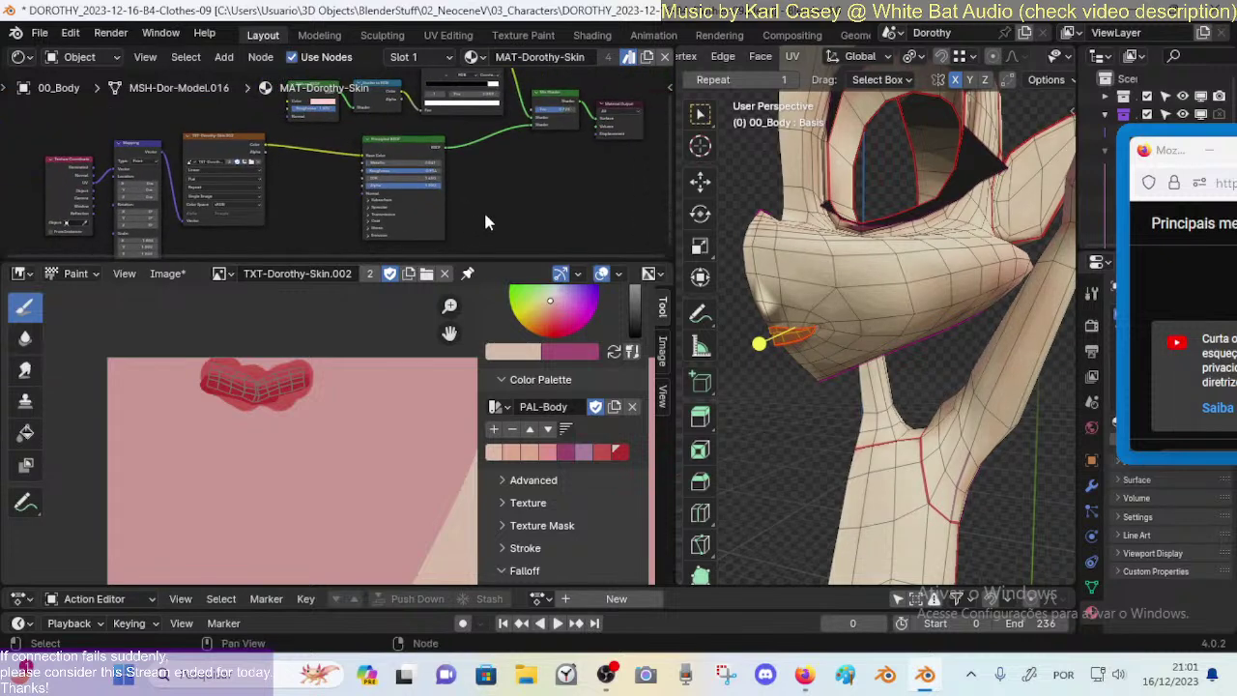
{"action": "middle_click_drag", "start_coordinate": [823, 210], "coordinate": [891, 280]}
{"action": "key", "text": "ctrl+Tab"}
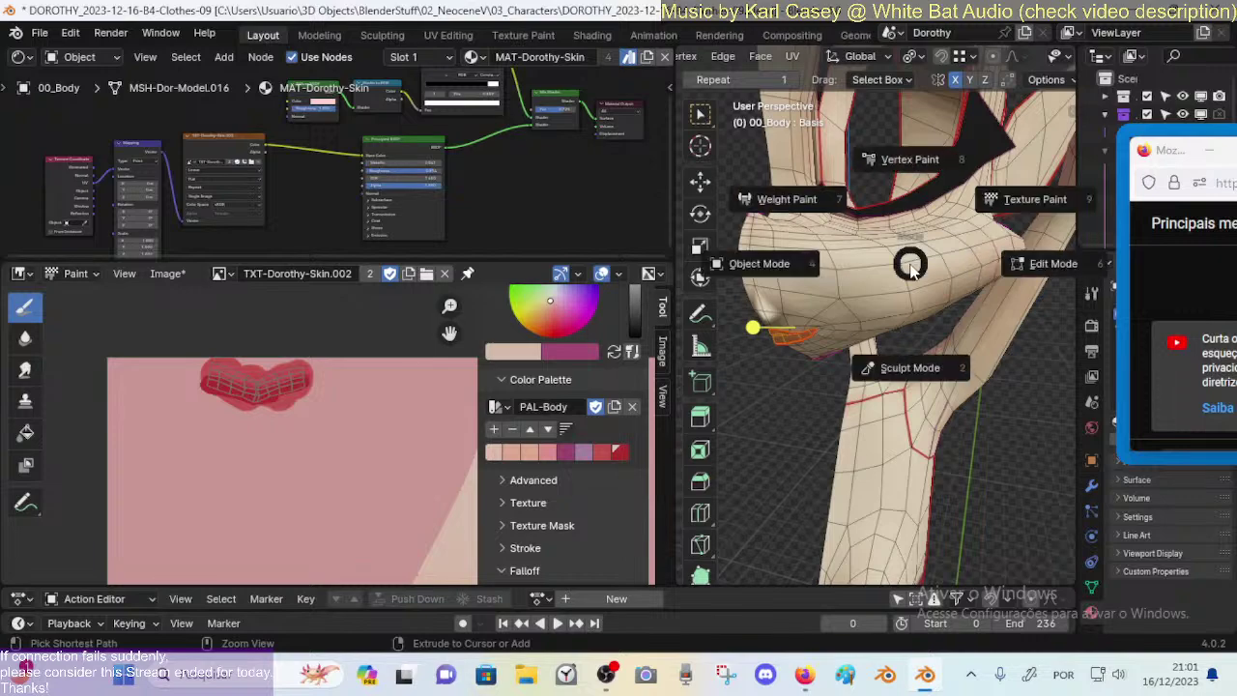
{"action": "left_click", "coordinate": [759, 263]}
{"action": "scroll", "coordinate": [870, 304], "scroll_direction": "down", "scroll_amount": 4}
{"action": "middle_click_drag", "start_coordinate": [846, 338], "coordinate": [923, 317]}
{"action": "scroll", "coordinate": [999, 330], "scroll_direction": "down", "scroll_amount": 3}
Step: Widen the Outliner, move the floating browser window off it, and enable the MESH collection in viewports
{"action": "left_click_drag", "start_coordinate": [1076, 231], "coordinate": [896, 232]}
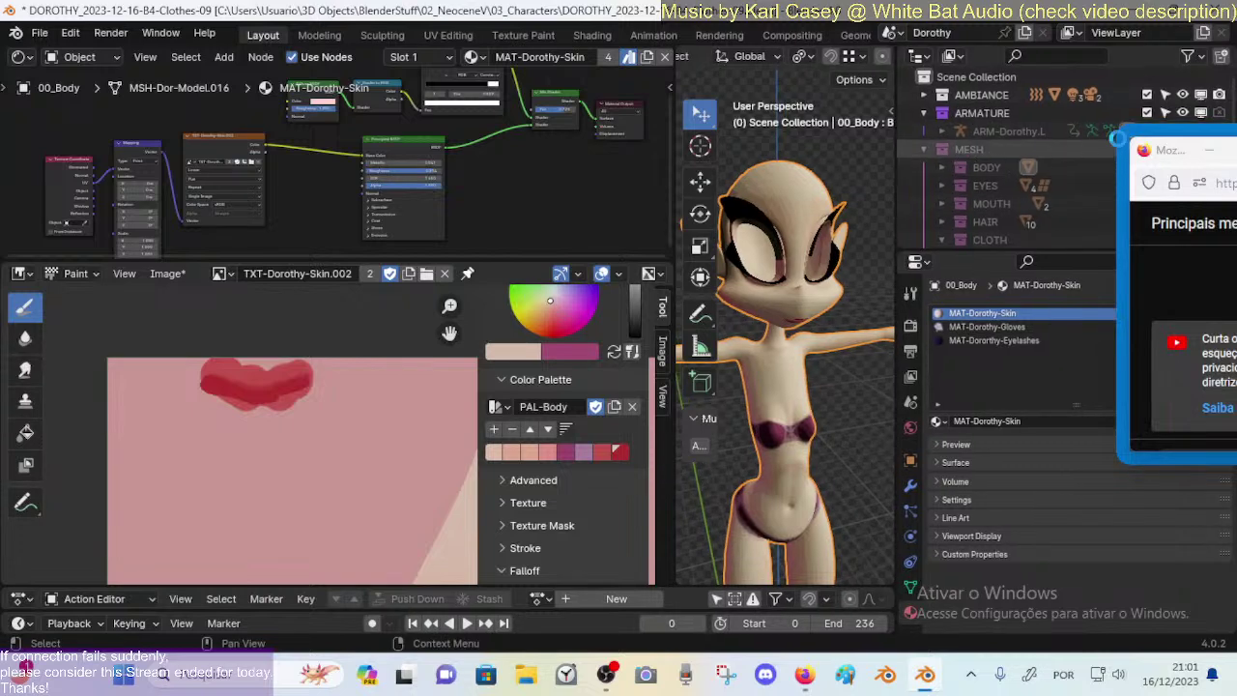
{"action": "left_click_drag", "start_coordinate": [1185, 150], "coordinate": [1110, 359]}
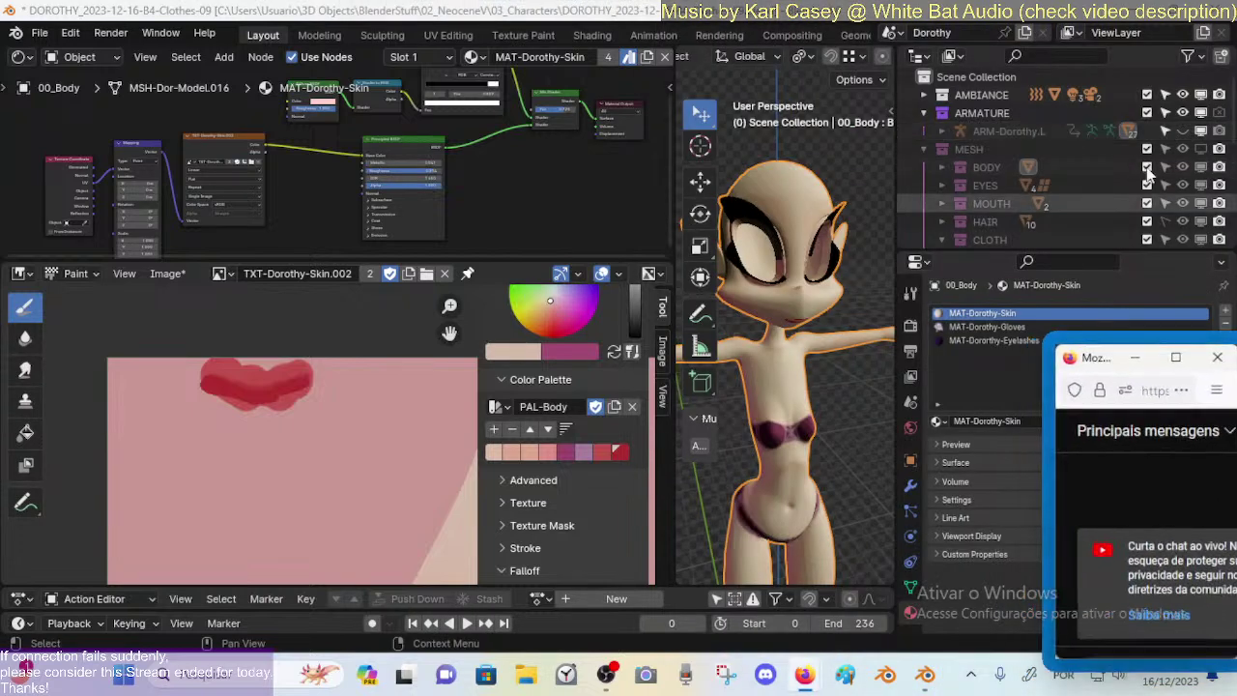
{"action": "left_click", "coordinate": [1199, 149]}
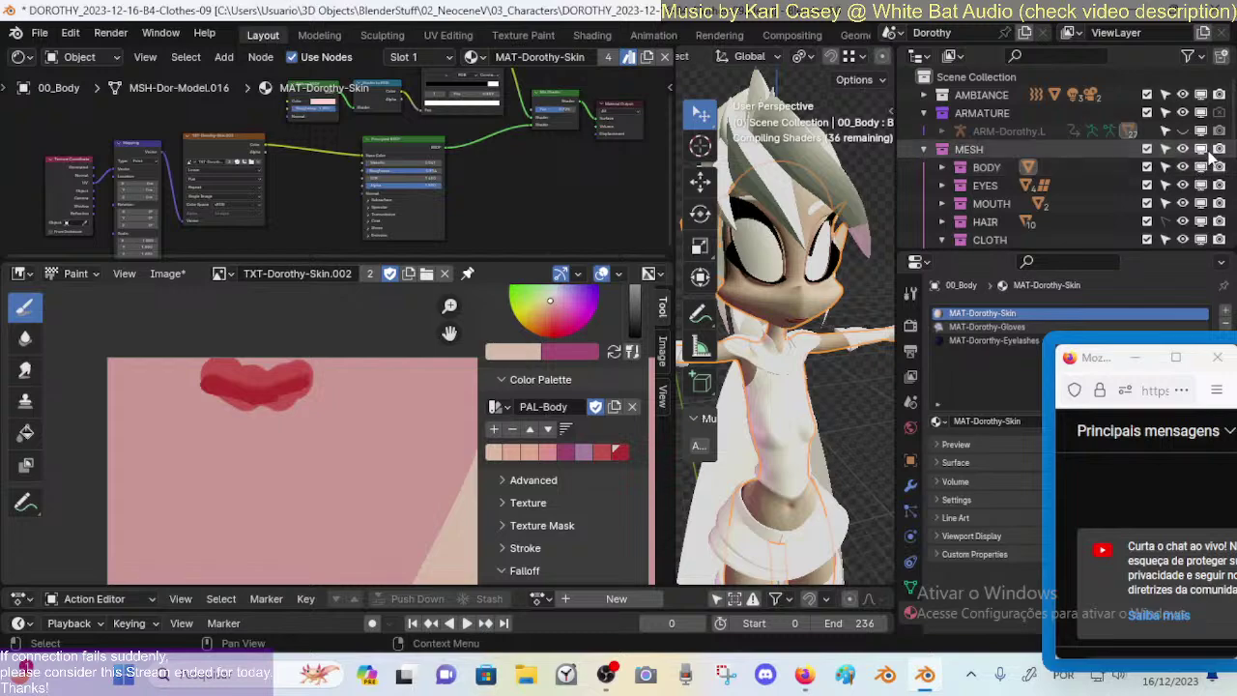
{"action": "left_click", "coordinate": [1182, 131]}
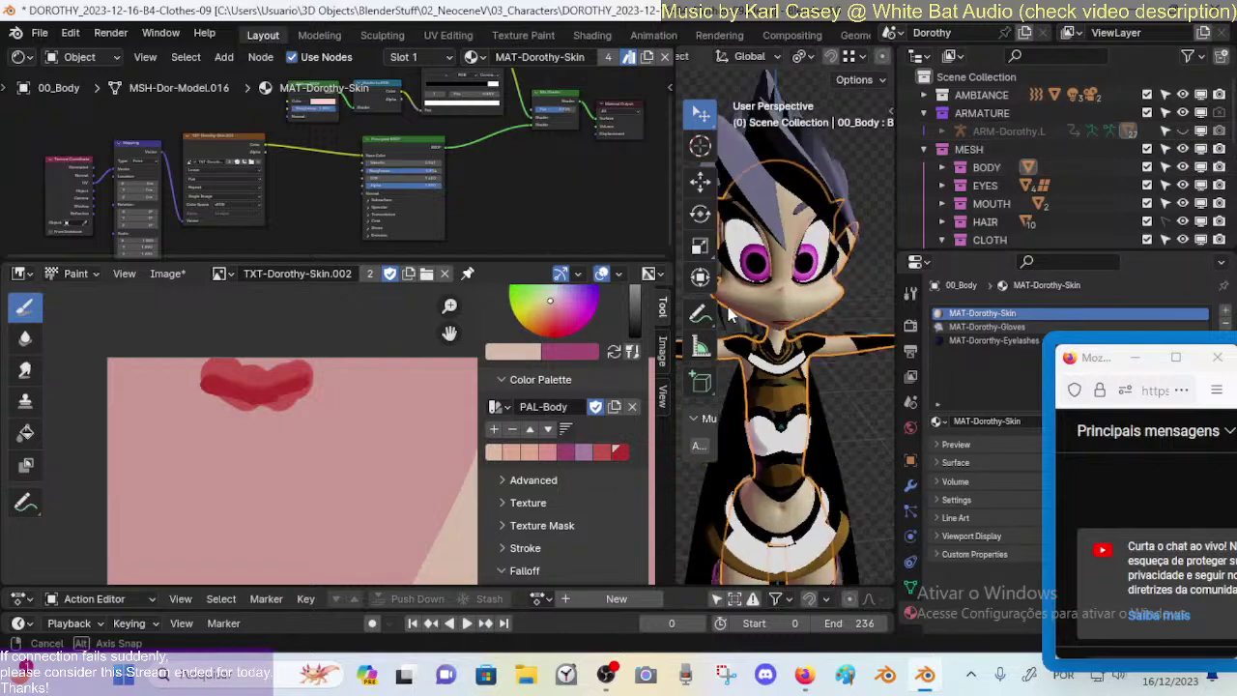
Step: Examine the dressed character's skin shading on the face and body from several angles and distances
{"action": "mouse_move", "coordinate": [787, 279]}
{"action": "middle_mouse_down"}
{"action": "mouse_move", "coordinate": [891, 258]}
{"action": "mouse_move", "coordinate": [865, 275]}
{"action": "mouse_move", "coordinate": [889, 285]}
{"action": "mouse_move", "coordinate": [928, 270]}
{"action": "mouse_move", "coordinate": [812, 278]}
{"action": "mouse_move", "coordinate": [773, 307]}
{"action": "mouse_move", "coordinate": [799, 326]}
{"action": "mouse_move", "coordinate": [821, 314]}
{"action": "mouse_move", "coordinate": [802, 329]}
{"action": "middle_mouse_up"}
{"action": "scroll", "coordinate": [833, 302], "scroll_direction": "up", "scroll_amount": 6}
{"action": "scroll", "coordinate": [833, 302], "scroll_direction": "down", "scroll_amount": 4}
{"action": "middle_click_drag", "start_coordinate": [799, 374], "coordinate": [811, 387]}
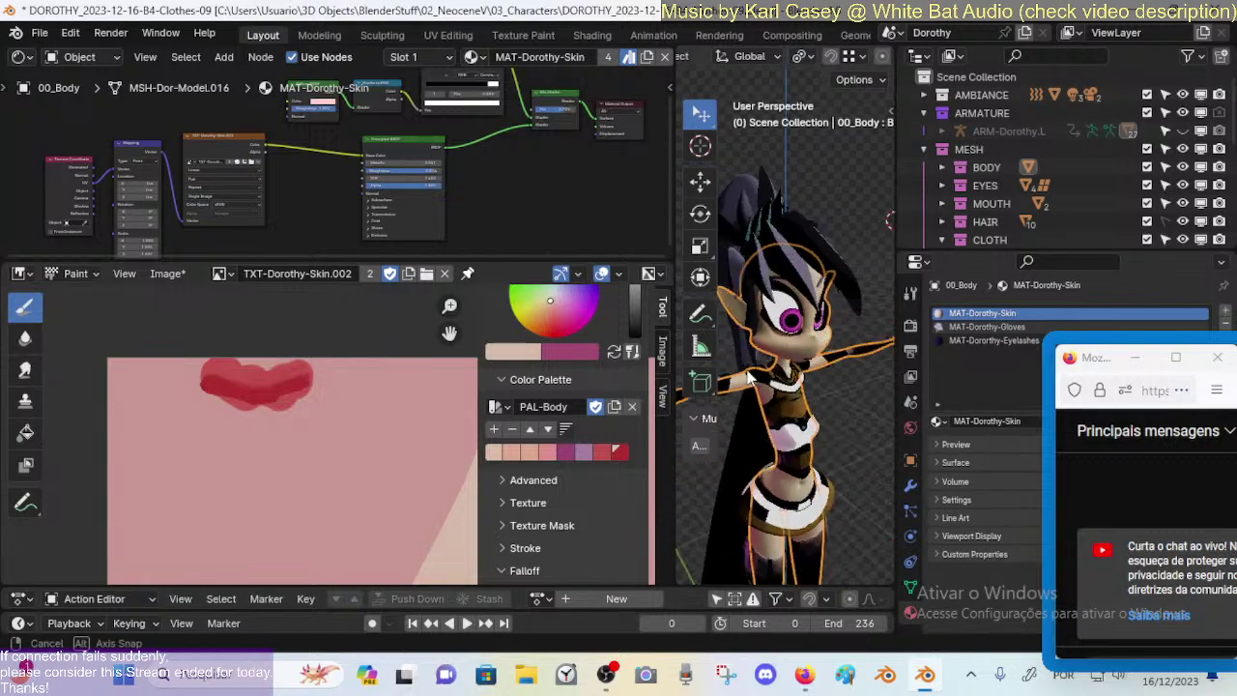
{"action": "scroll", "coordinate": [819, 394], "scroll_direction": "up", "scroll_amount": 5}
{"action": "scroll", "coordinate": [819, 393], "scroll_direction": "down", "scroll_amount": 5}
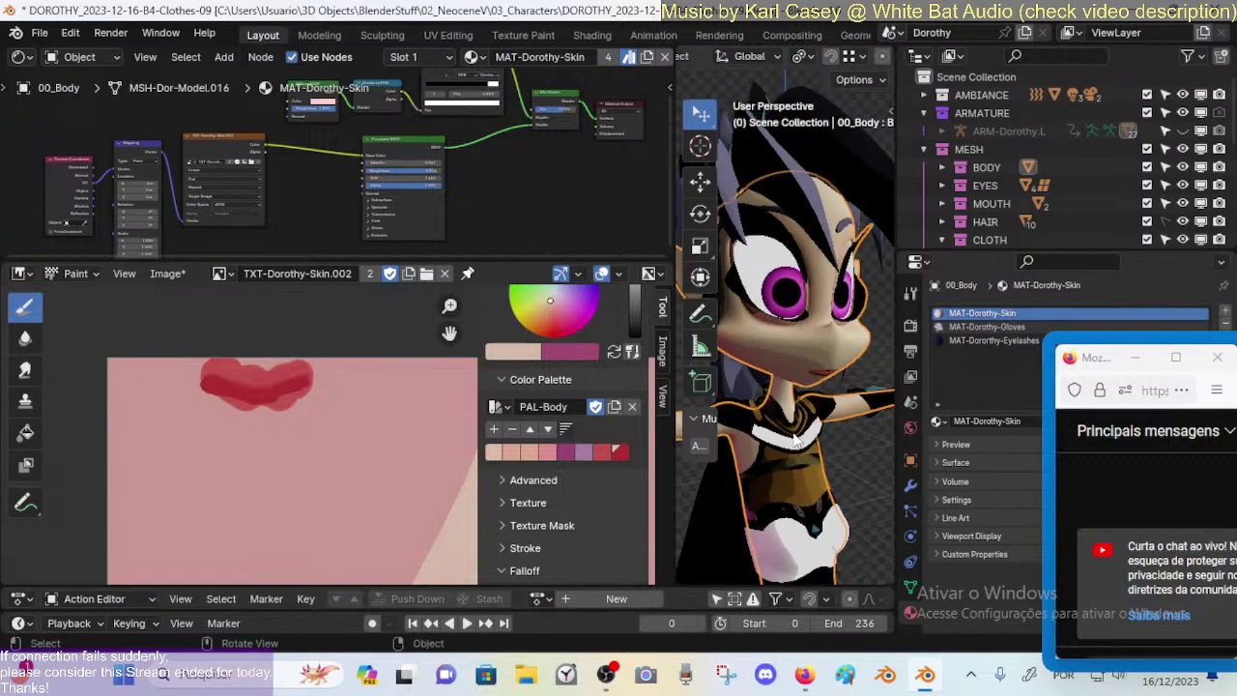
Step: Make 00_Body the active object and disable the MESH collection in viewports
{"action": "left_click", "coordinate": [800, 442]}
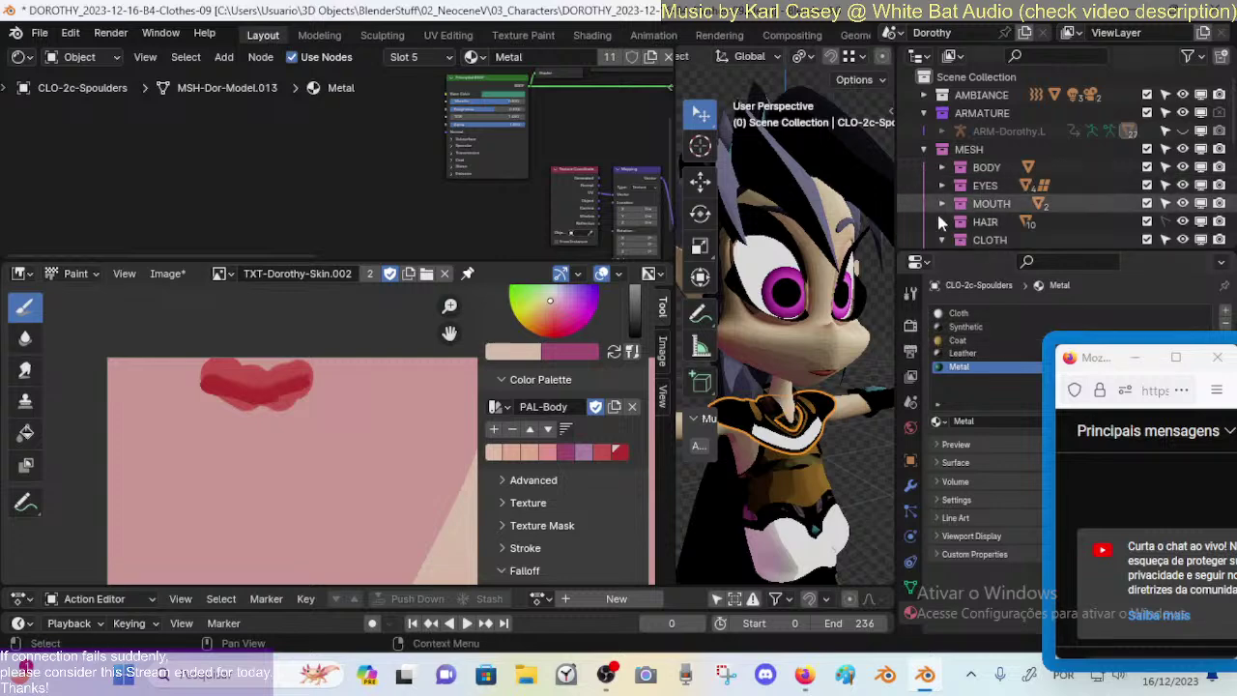
{"action": "left_click", "coordinate": [824, 355]}
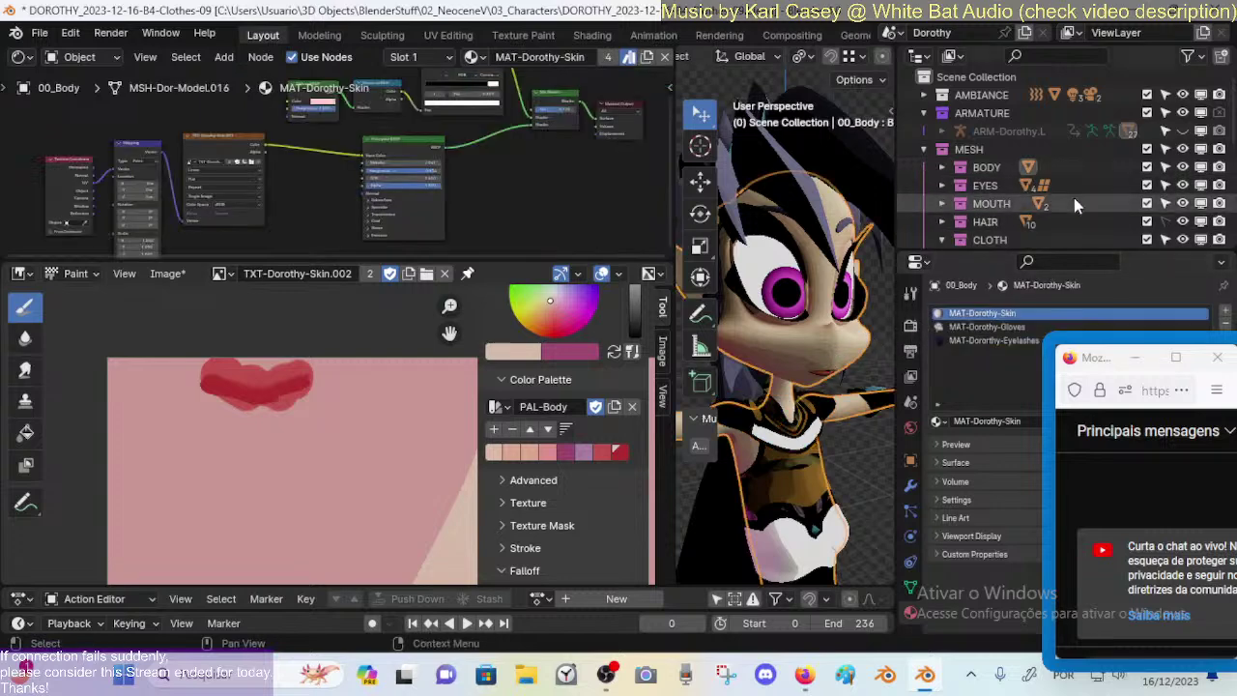
{"action": "left_click", "coordinate": [1201, 150]}
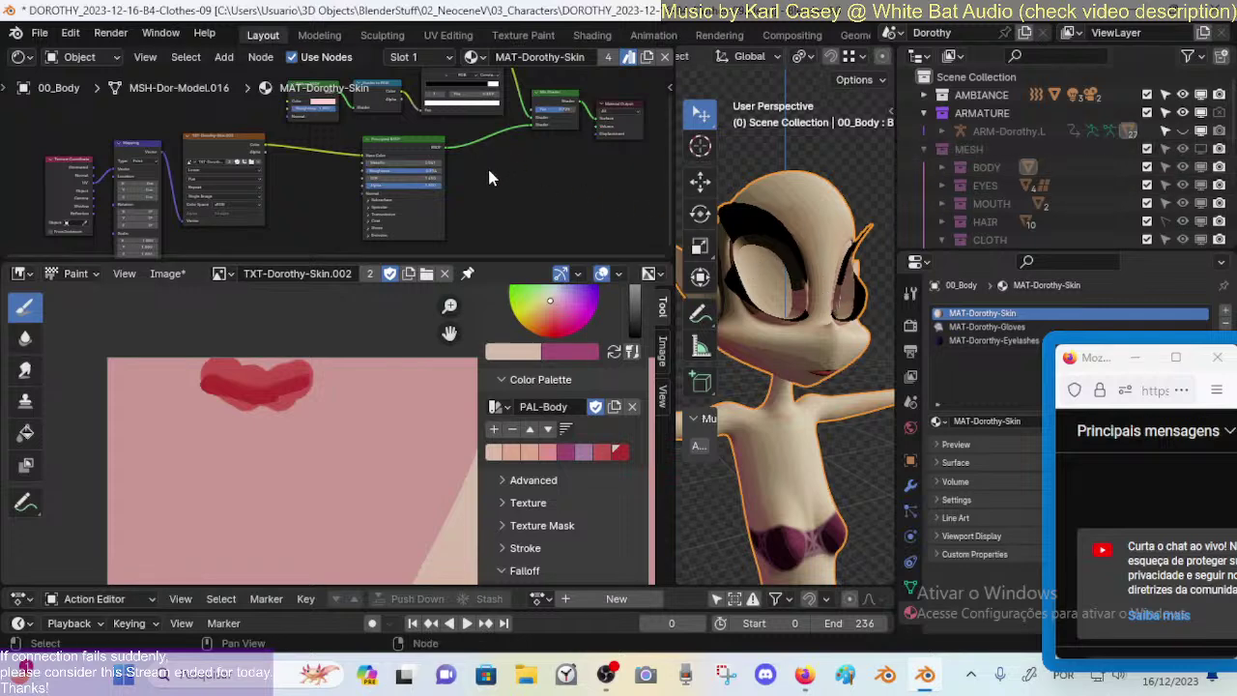
Step: Enlarge the shader editor area, save the blend file, and save all modified images
{"action": "left_click_drag", "start_coordinate": [424, 261], "coordinate": [424, 402]}
{"action": "key", "text": "ctrl+s"}
{"action": "left_click_drag", "start_coordinate": [348, 402], "coordinate": [329, 370]}
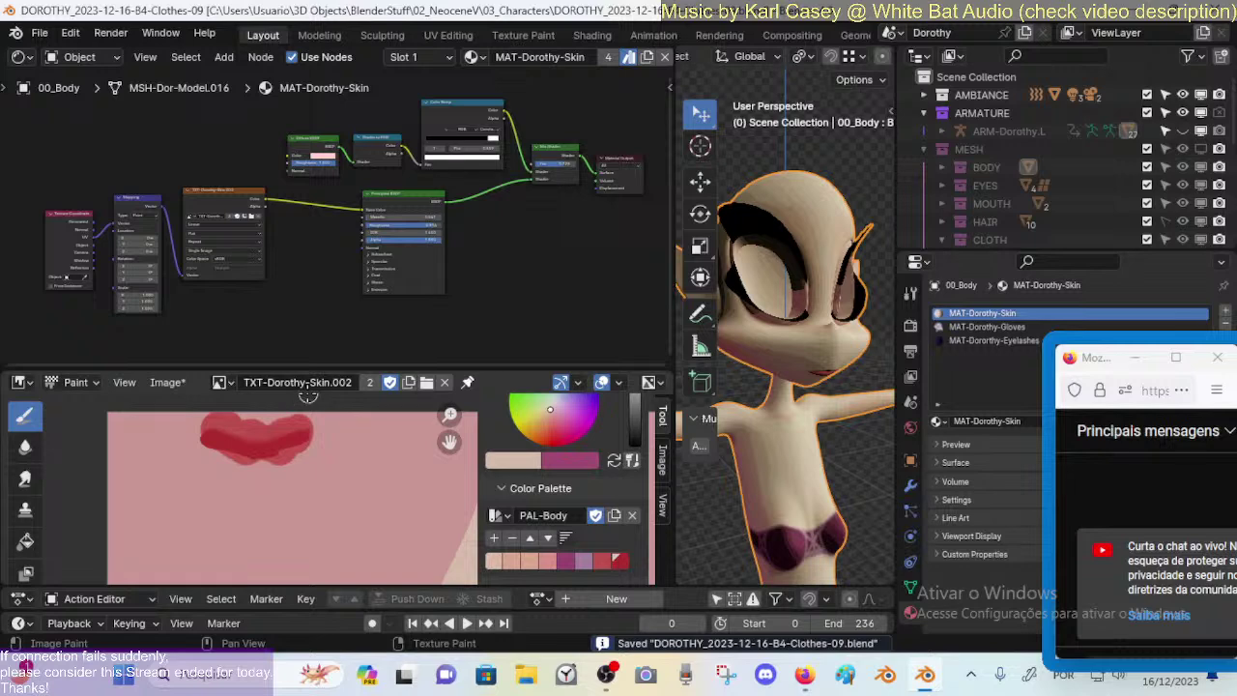
{"action": "left_click", "coordinate": [168, 382]}
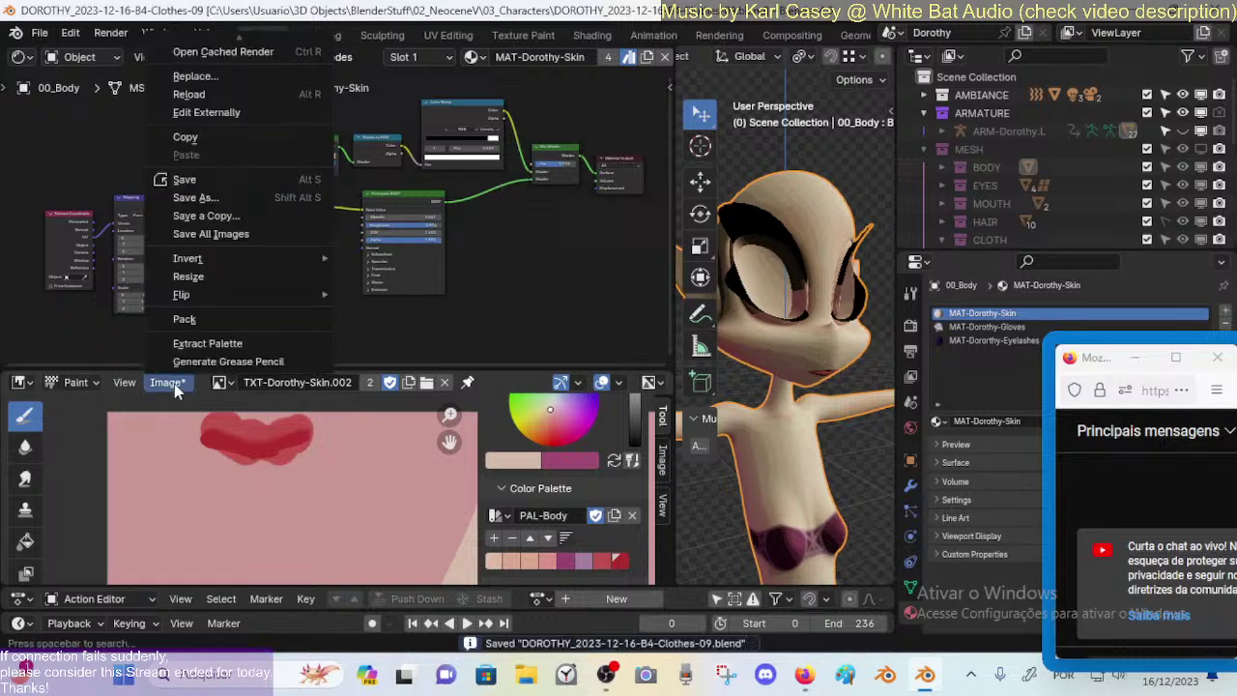
{"action": "left_click", "coordinate": [222, 234]}
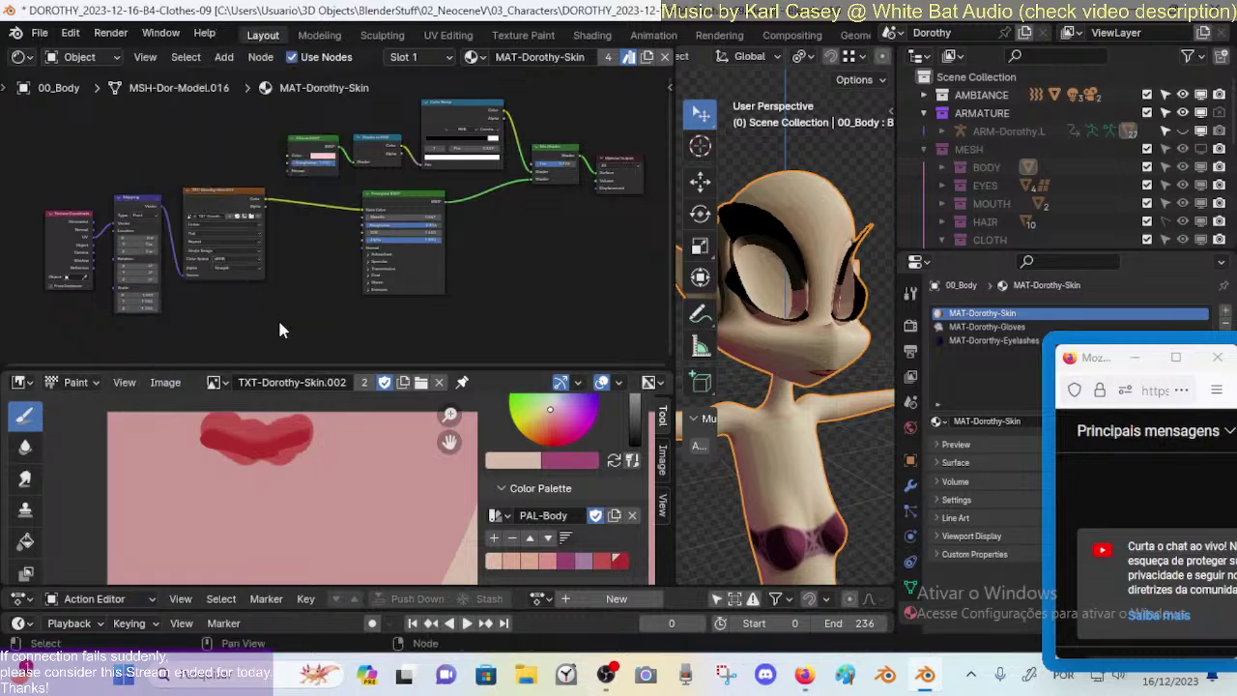
Step: Enter Edit Mode on the body and select the linked lip faces delimited by seam
{"action": "scroll", "coordinate": [297, 422], "scroll_direction": "up", "scroll_amount": 1}
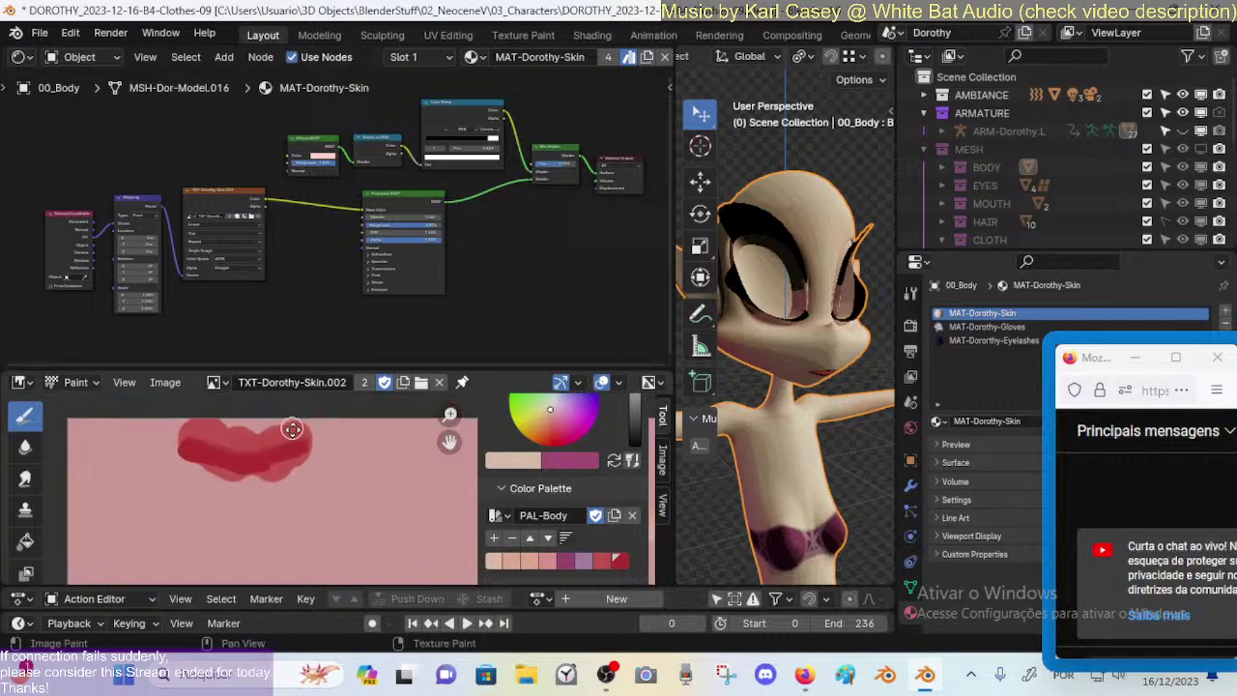
{"action": "mouse_move", "coordinate": [320, 373]}
{"action": "left_mouse_down"}
{"action": "mouse_move", "coordinate": [320, 342]}
{"action": "mouse_move", "coordinate": [326, 379]}
{"action": "left_mouse_up"}
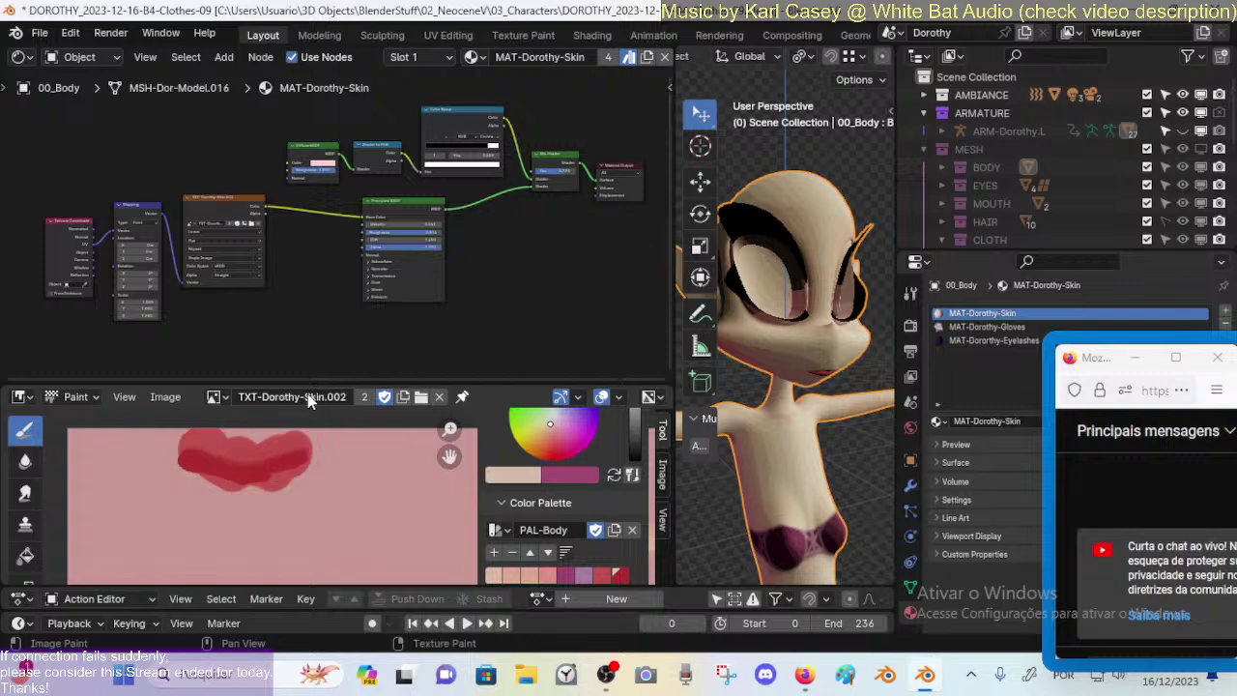
{"action": "key", "text": "Tab"}
{"action": "scroll", "coordinate": [829, 307], "scroll_direction": "up", "scroll_amount": 6}
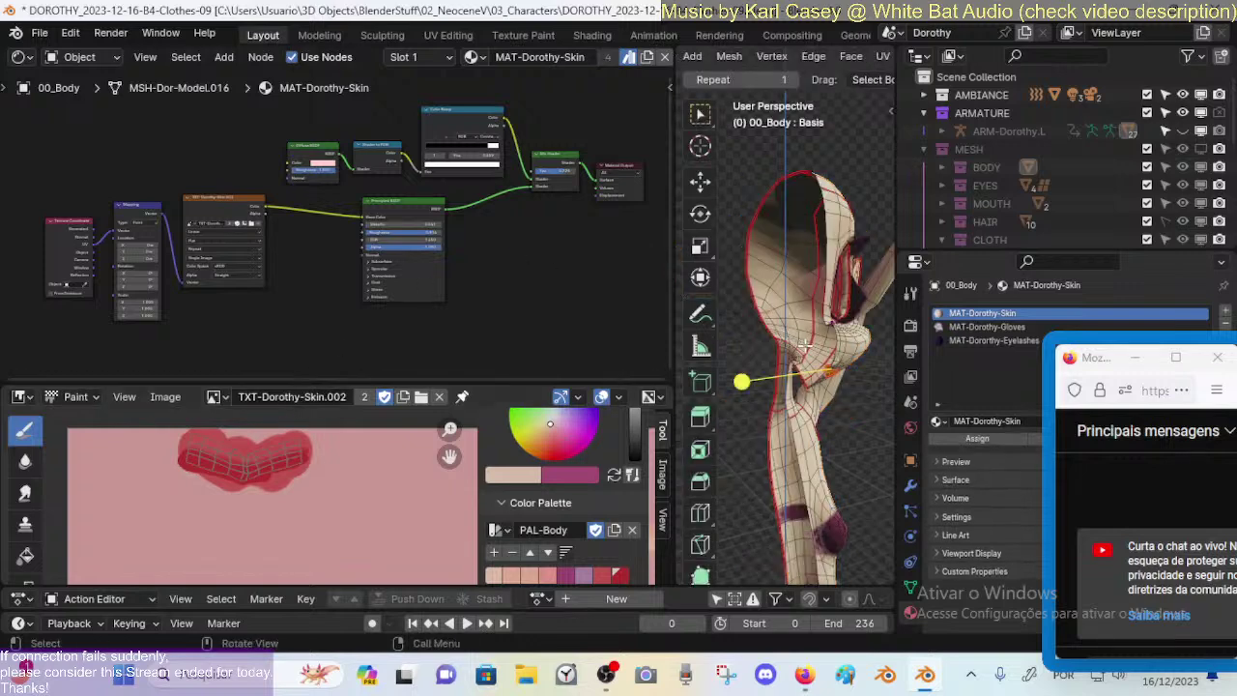
{"action": "middle_click_drag", "start_coordinate": [829, 307], "coordinate": [768, 403]}
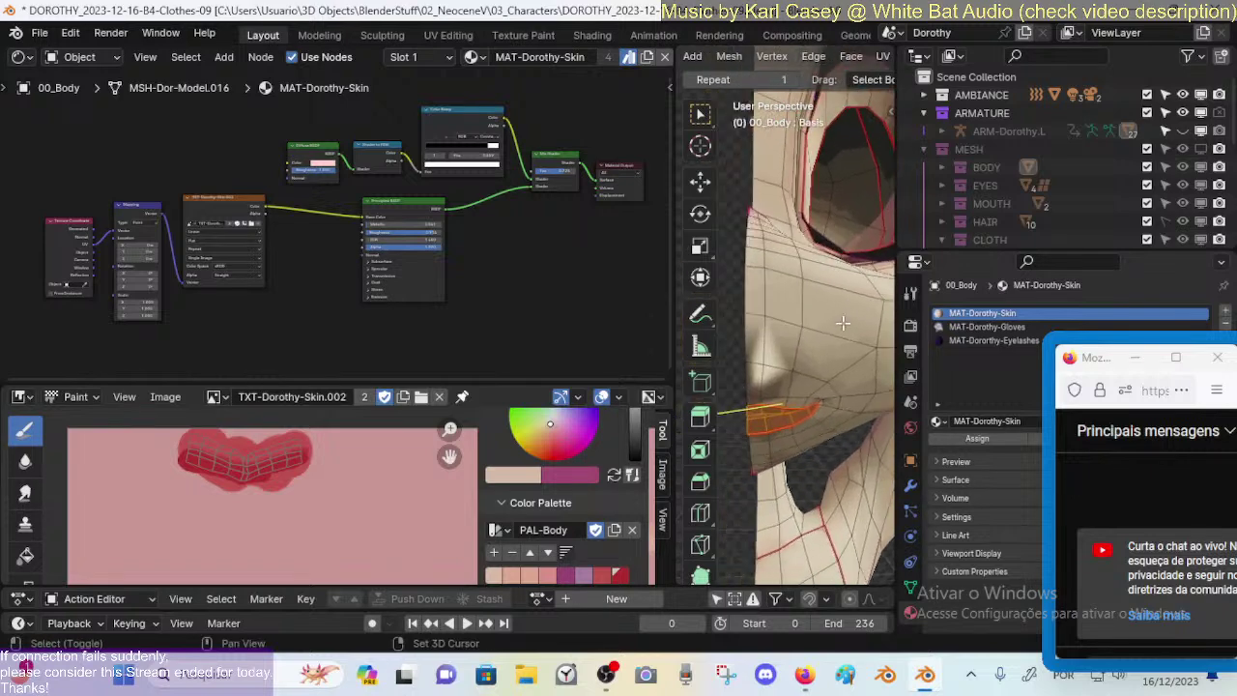
{"action": "left_click", "coordinate": [768, 423]}
{"action": "key", "text": "l"}
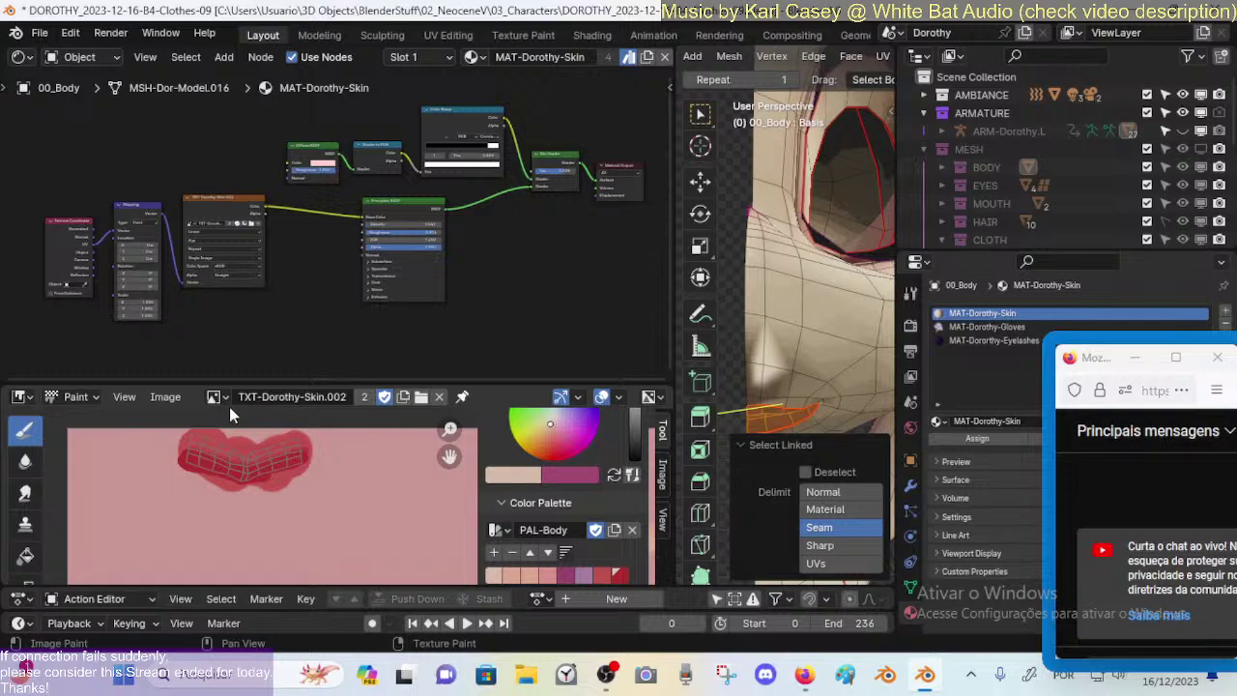
{"action": "middle_click_drag", "start_coordinate": [763, 367], "coordinate": [788, 320]}
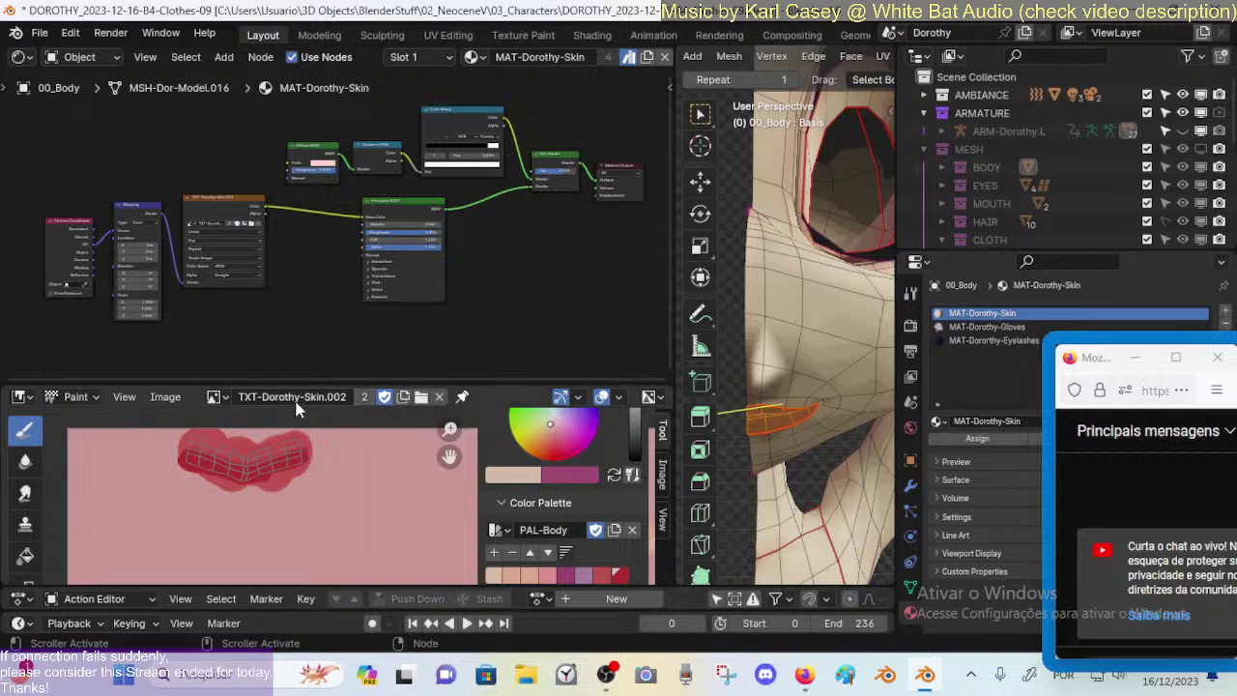
Step: Unlink the skin texture from the image editor and create a blank black 2048 × 2048 px image named TXT-MAP-Skin
{"action": "left_click", "coordinate": [214, 397]}
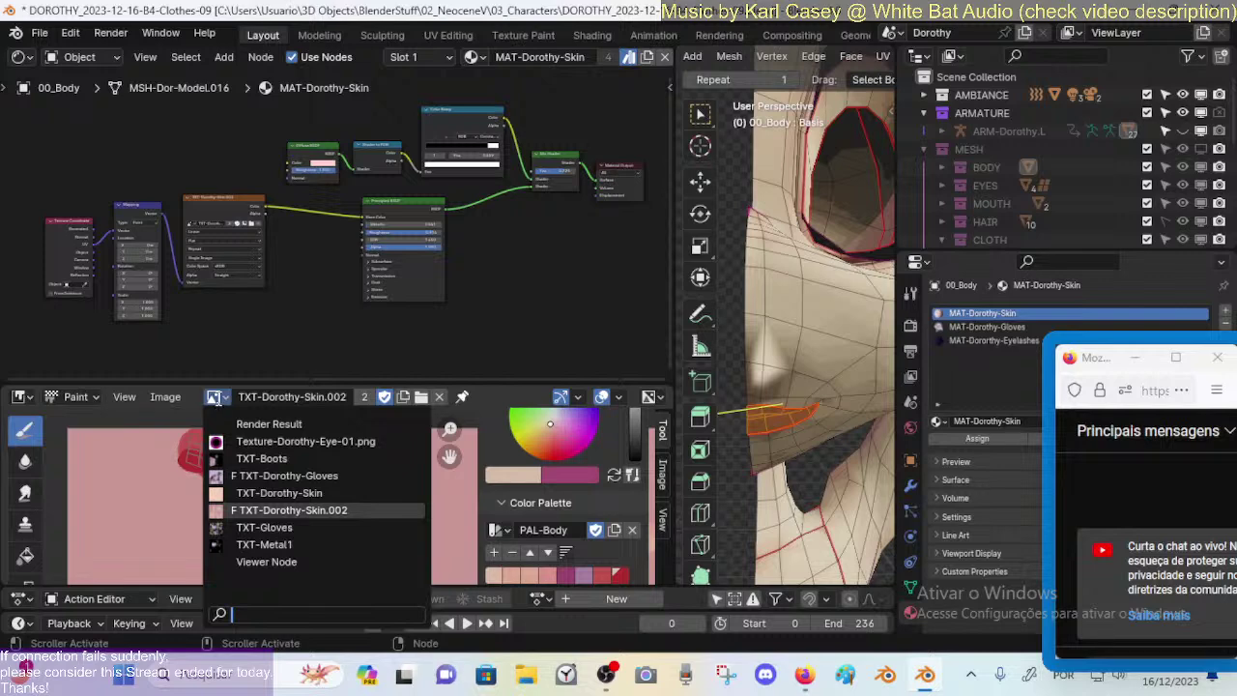
{"action": "left_click", "coordinate": [440, 398]}
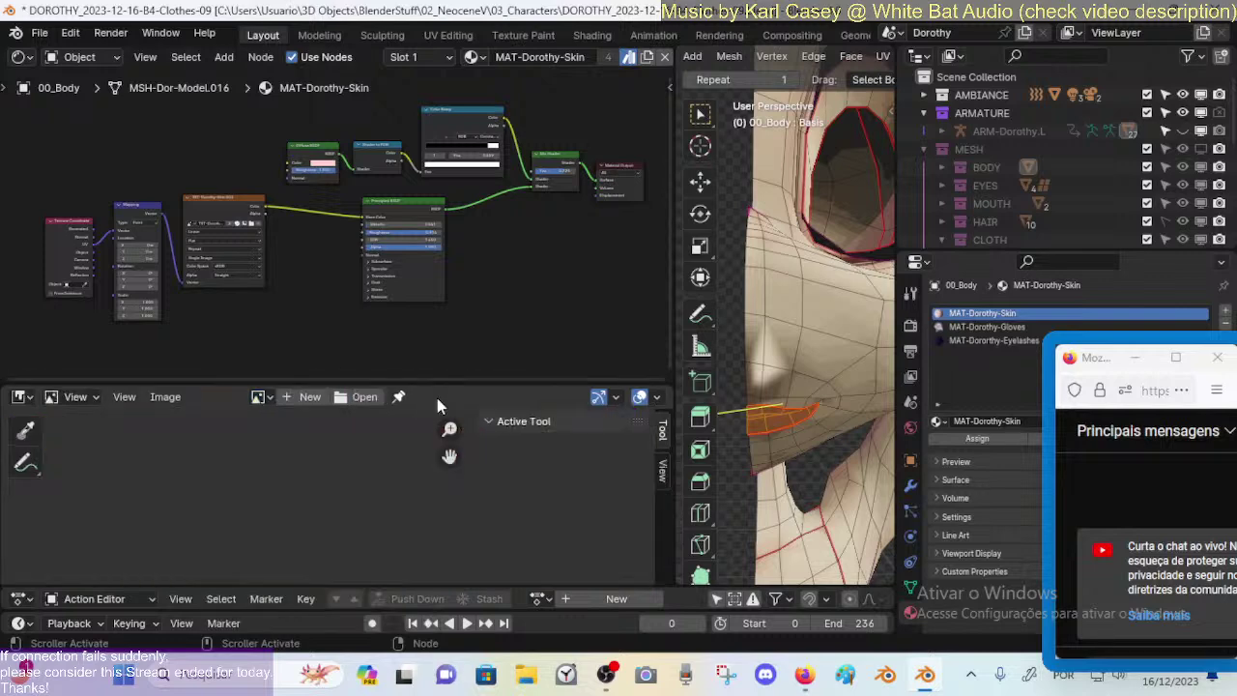
{"action": "left_click", "coordinate": [297, 397]}
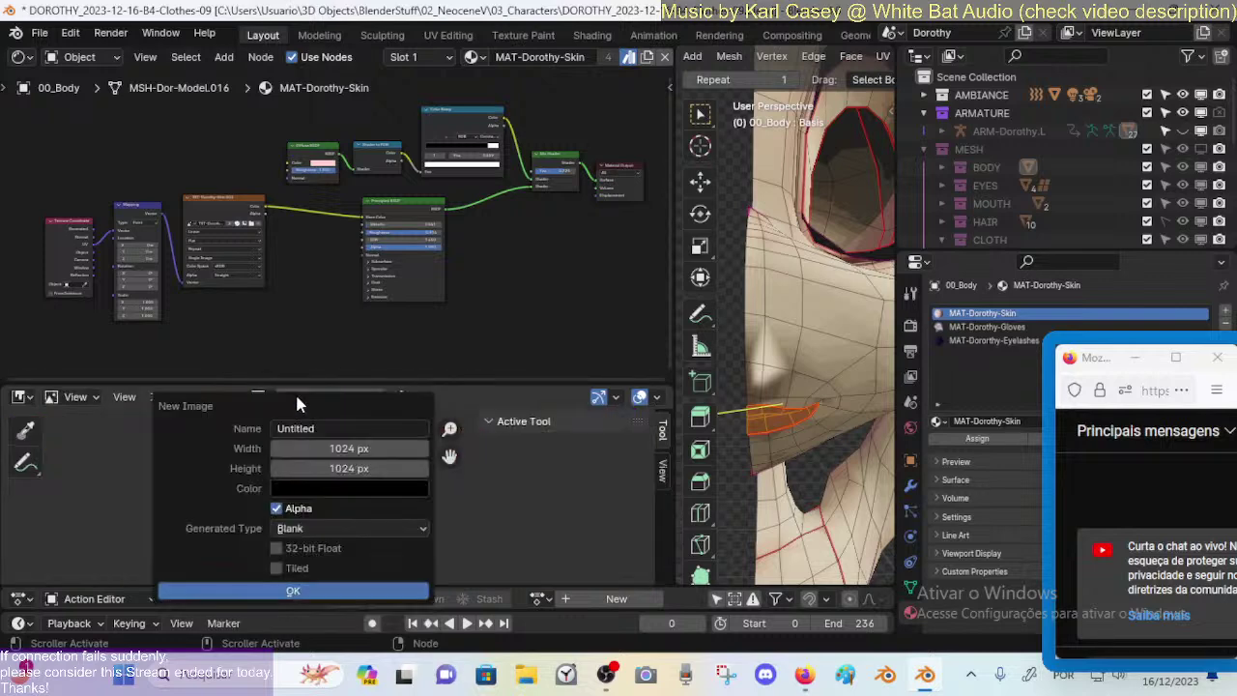
{"action": "left_click", "coordinate": [337, 448]}
{"action": "type", "text": "1024"}
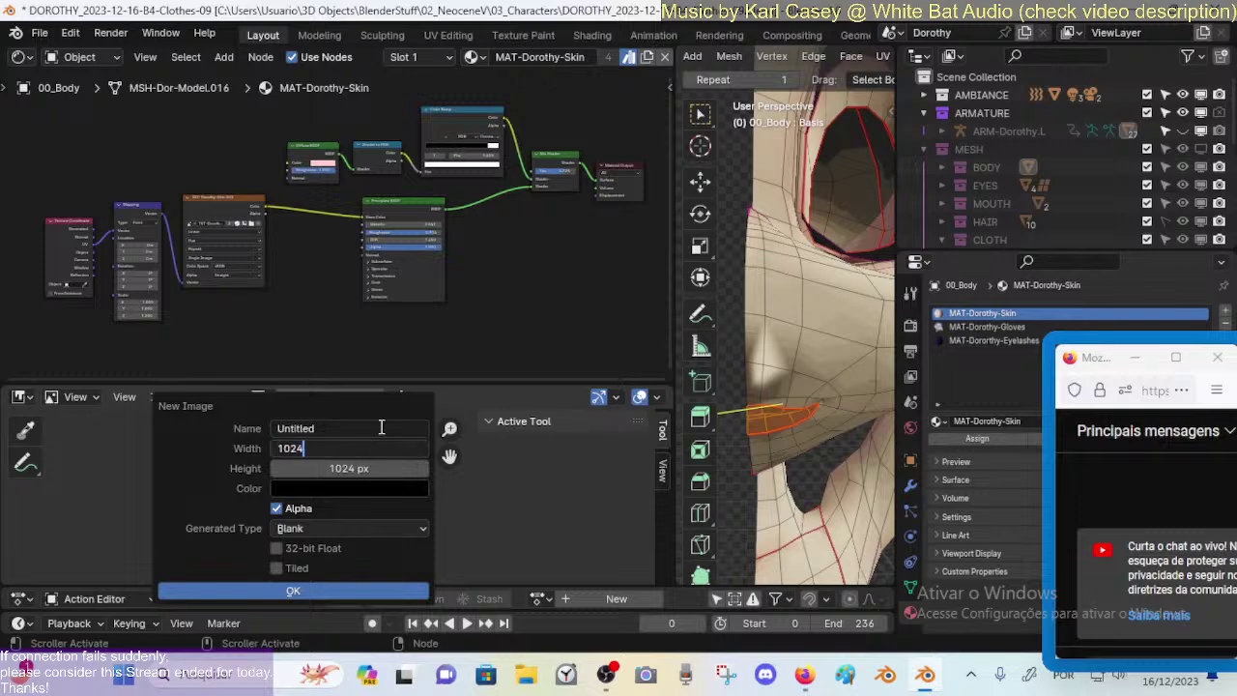
{"action": "type", "text": "*2"}
{"action": "key", "text": "Return"}
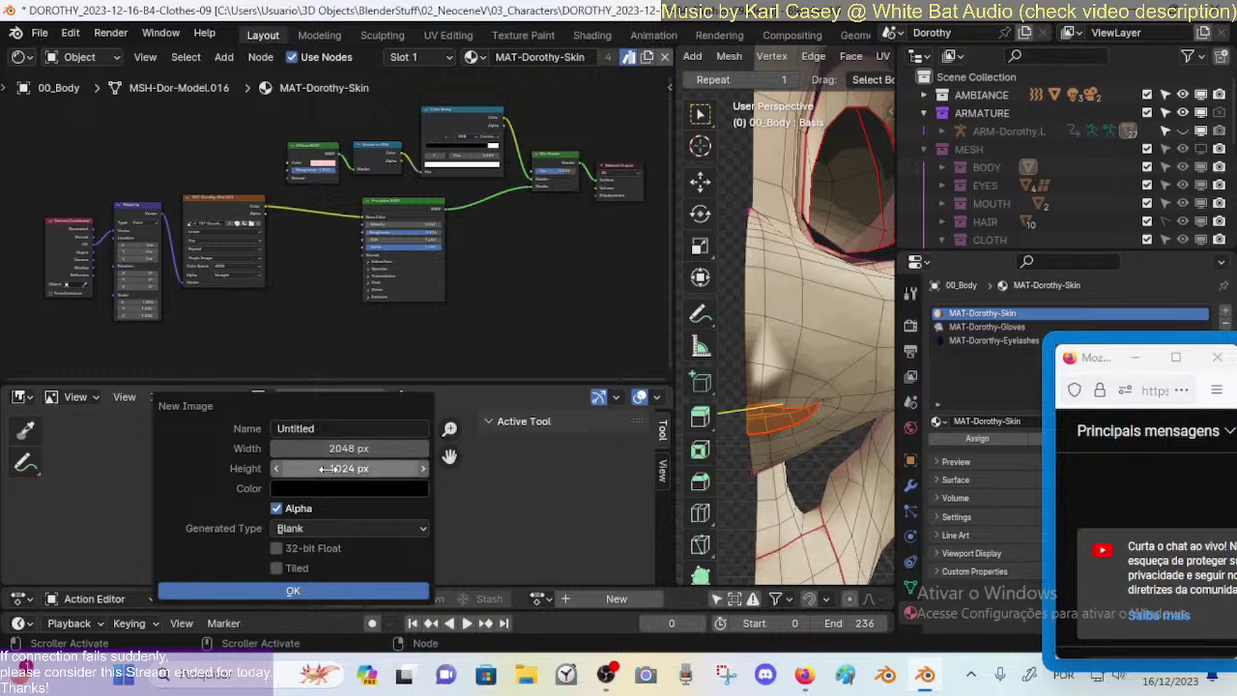
{"action": "left_click", "coordinate": [336, 428]}
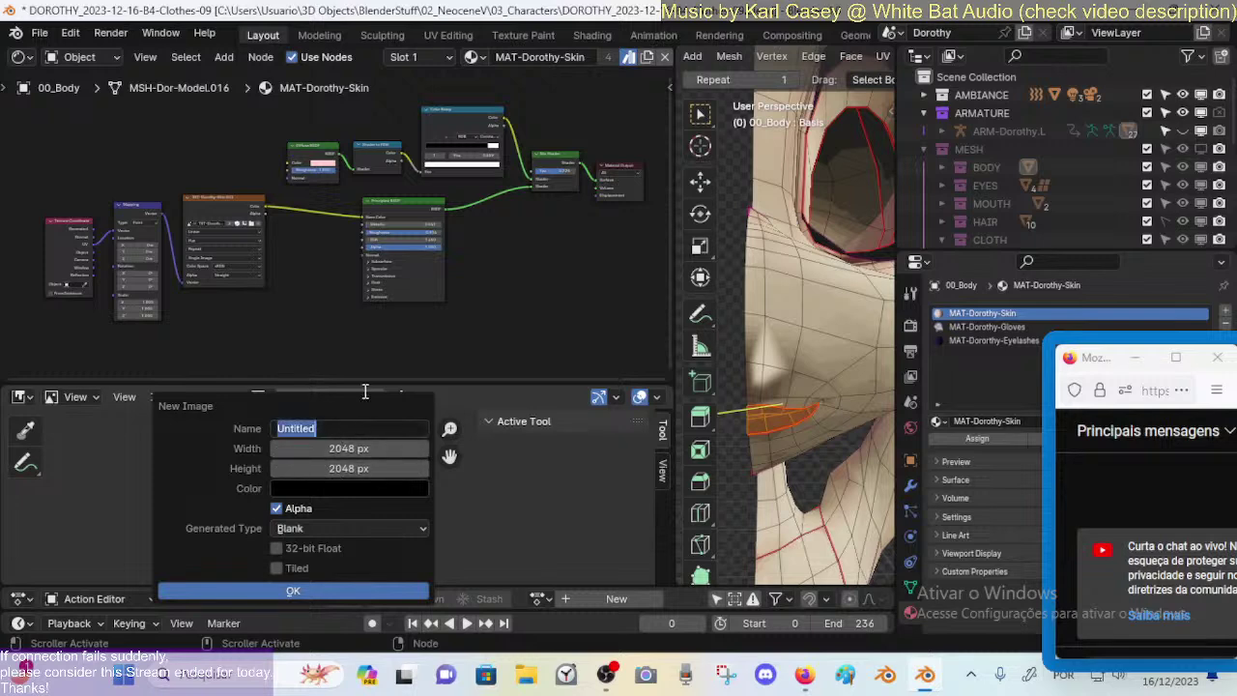
{"action": "type", "text": "TXT-MAP-Skin"}
{"action": "left_click", "coordinate": [396, 592]}
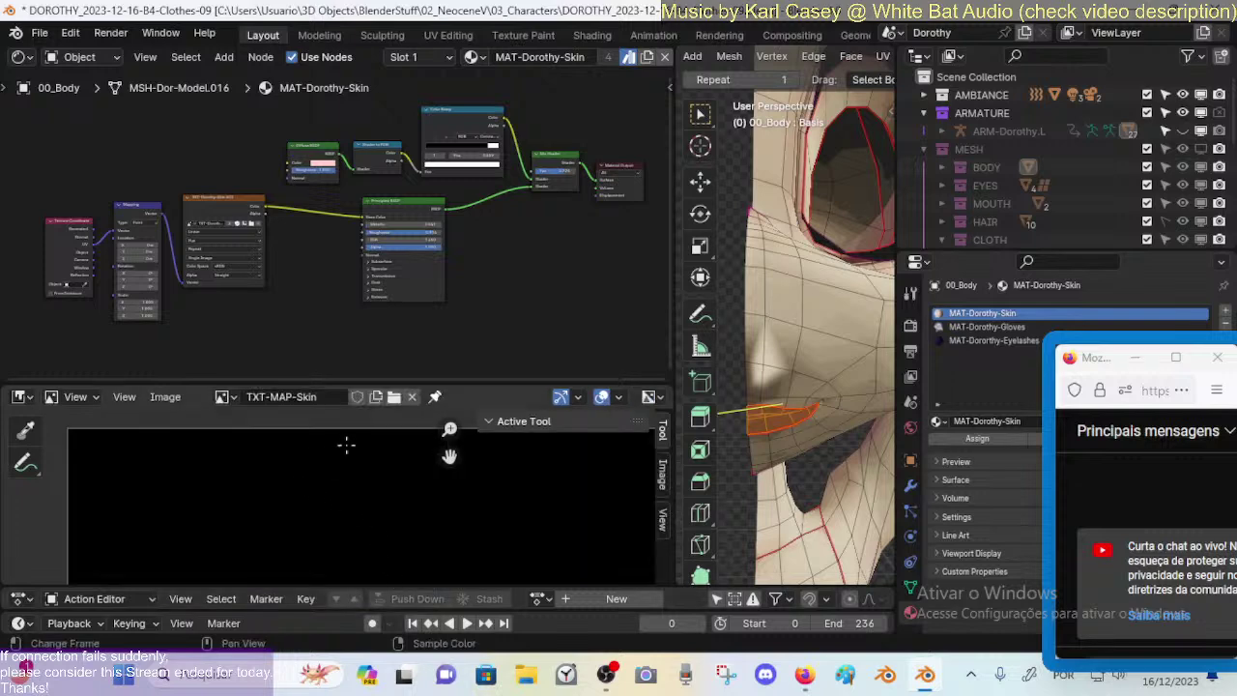
Step: Reselect the linked lip faces by seam and switch the image editor to Paint mode to show their UVs
{"action": "scroll", "coordinate": [346, 445], "scroll_direction": "down", "scroll_amount": 2}
{"action": "left_click", "coordinate": [779, 417]}
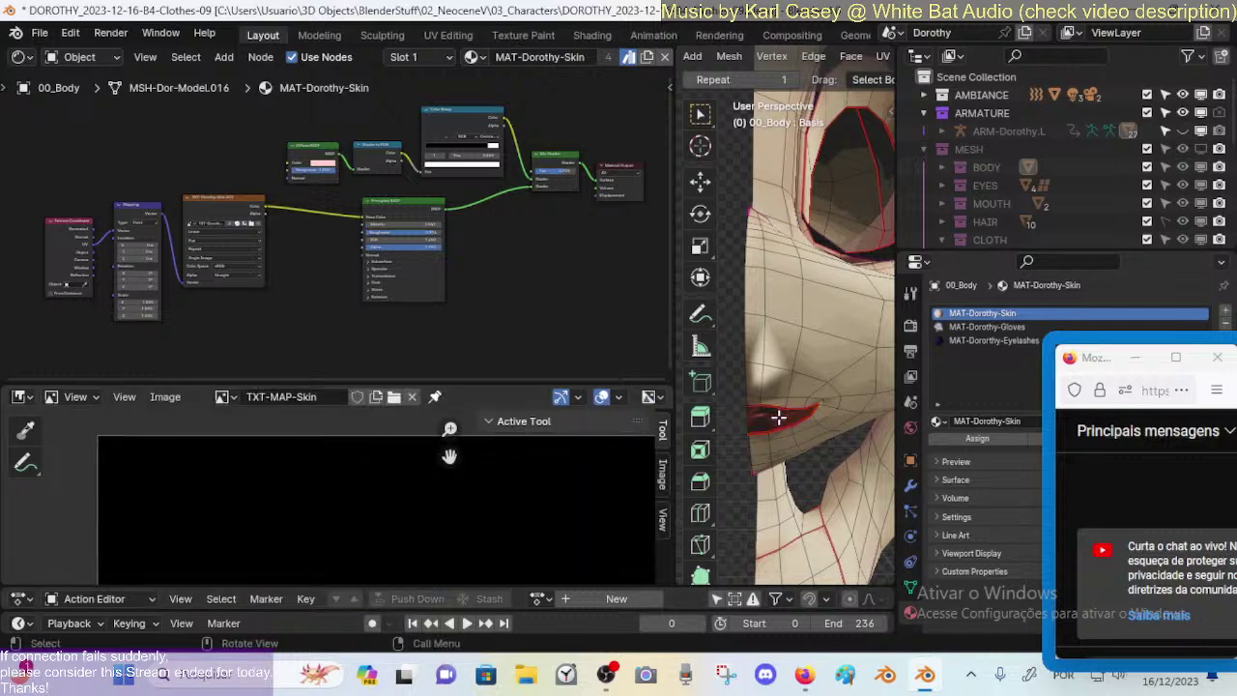
{"action": "key", "text": "l"}
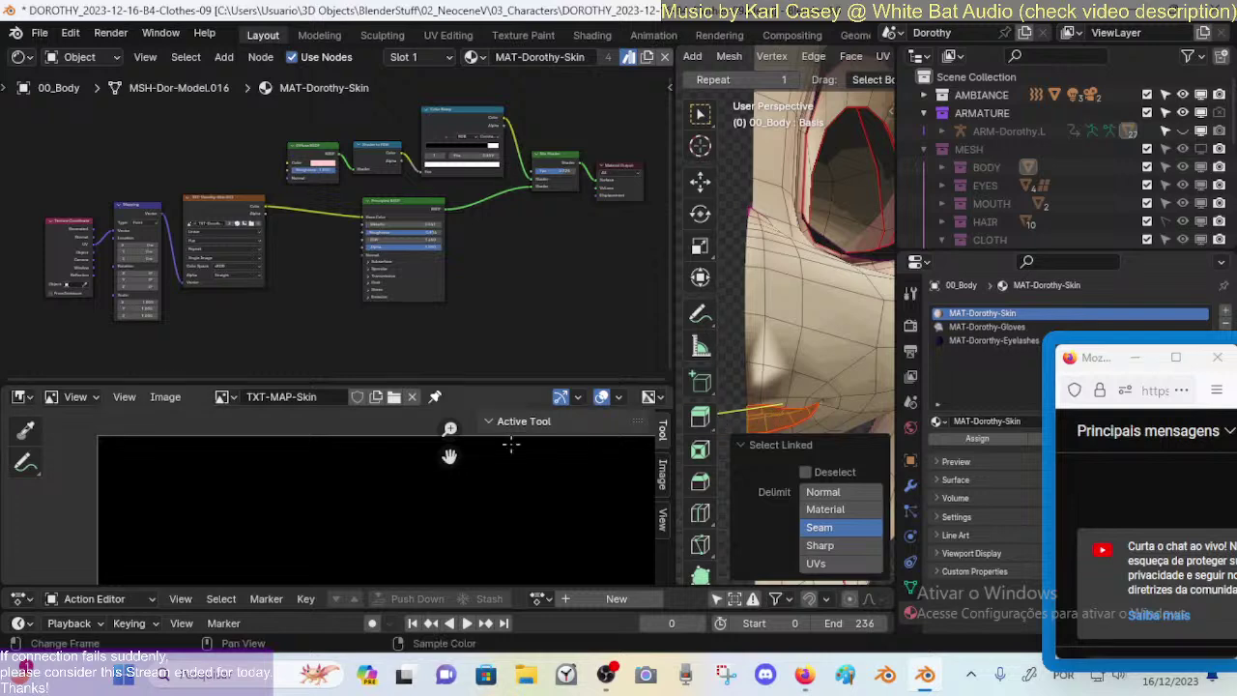
{"action": "left_click", "coordinate": [85, 397]}
{"action": "left_click", "coordinate": [91, 459]}
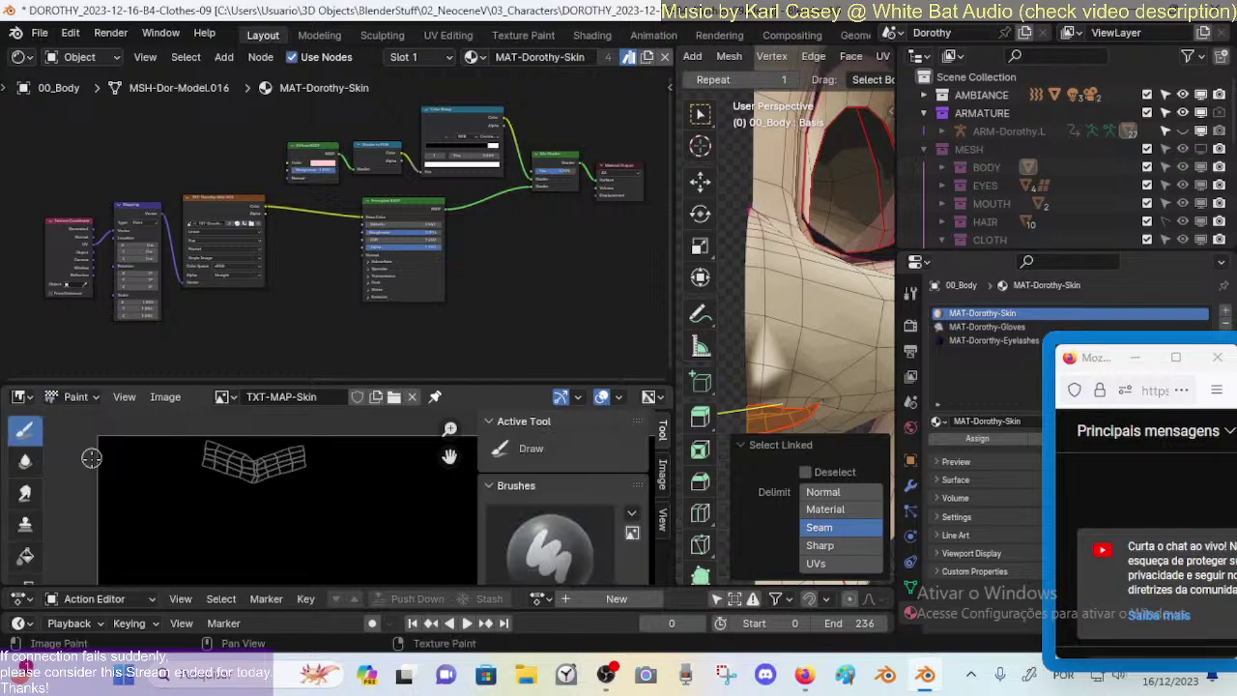
Step: Set the brush color to white and paint over the whole lip UV island on TXT-MAP-Skin
{"action": "middle_click_drag", "start_coordinate": [331, 446], "coordinate": [366, 402]}
{"action": "scroll", "coordinate": [561, 503], "scroll_direction": "down", "scroll_amount": 5}
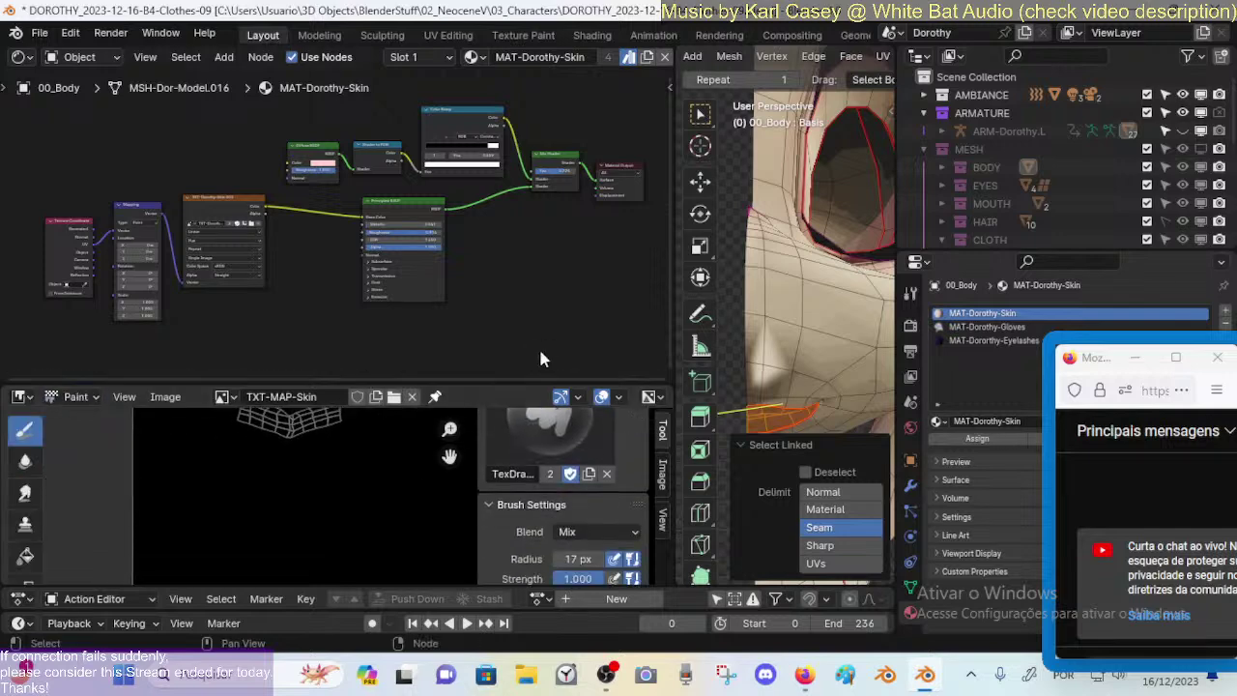
{"action": "scroll", "coordinate": [556, 522], "scroll_direction": "down", "scroll_amount": 3}
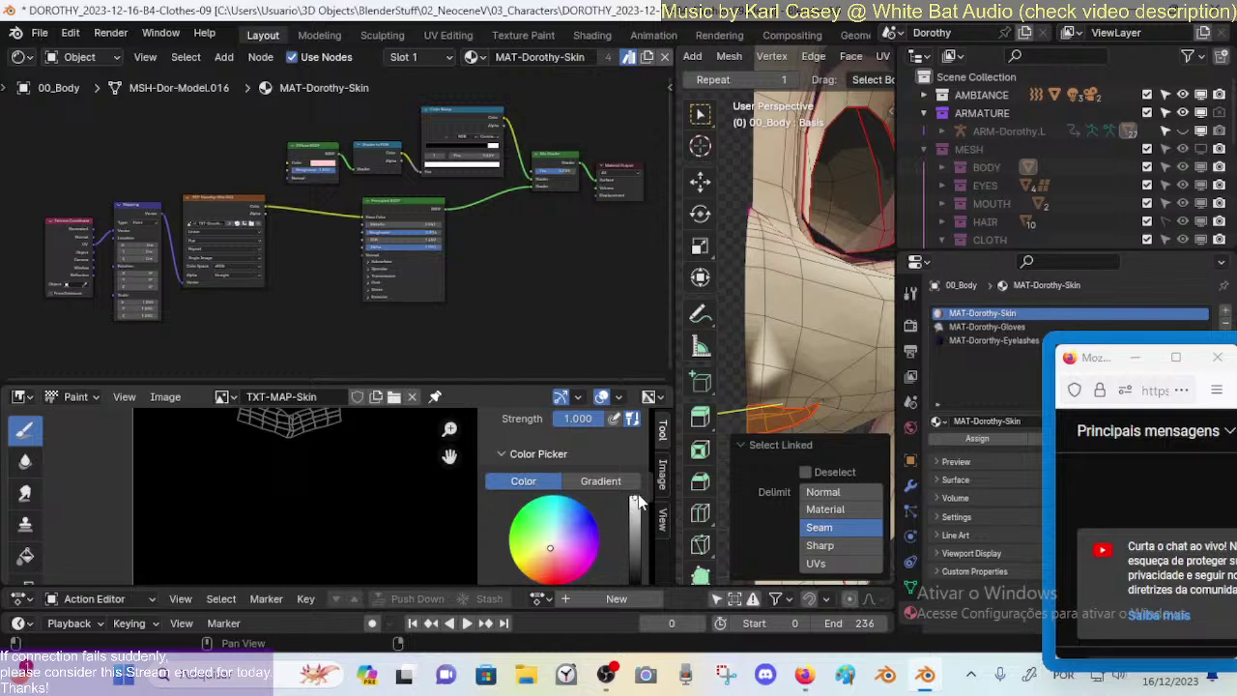
{"action": "scroll", "coordinate": [547, 543], "scroll_direction": "down", "scroll_amount": 3}
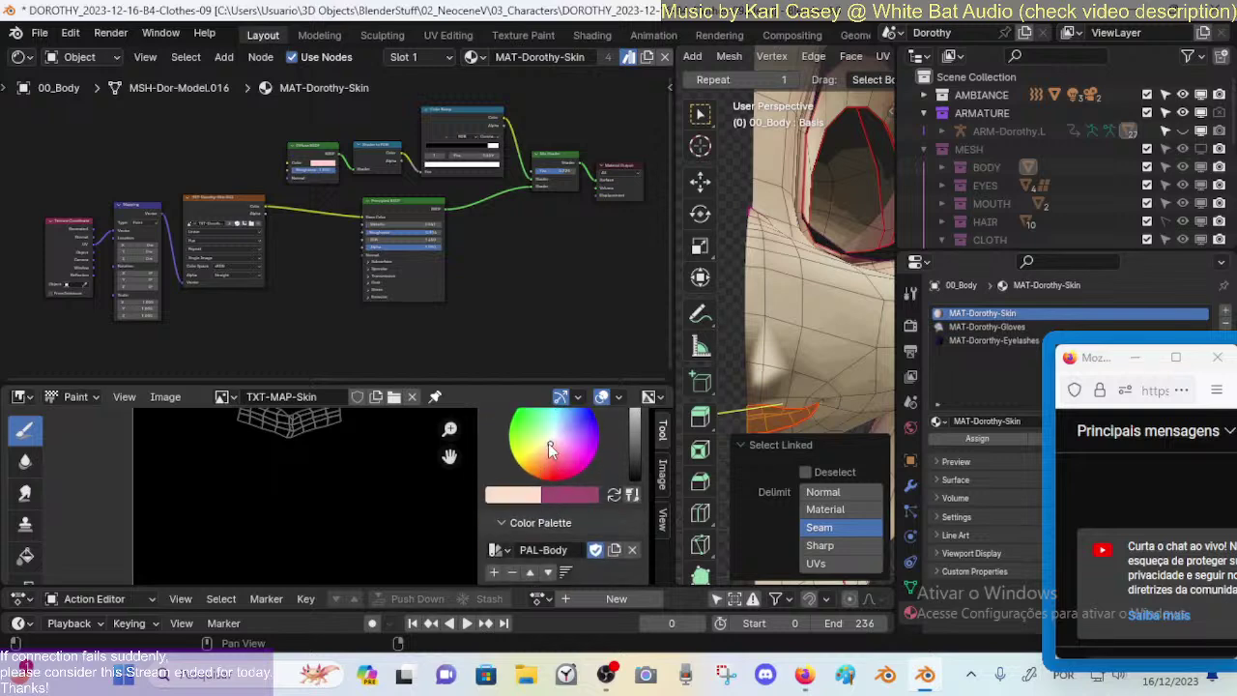
{"action": "left_click", "coordinate": [554, 437]}
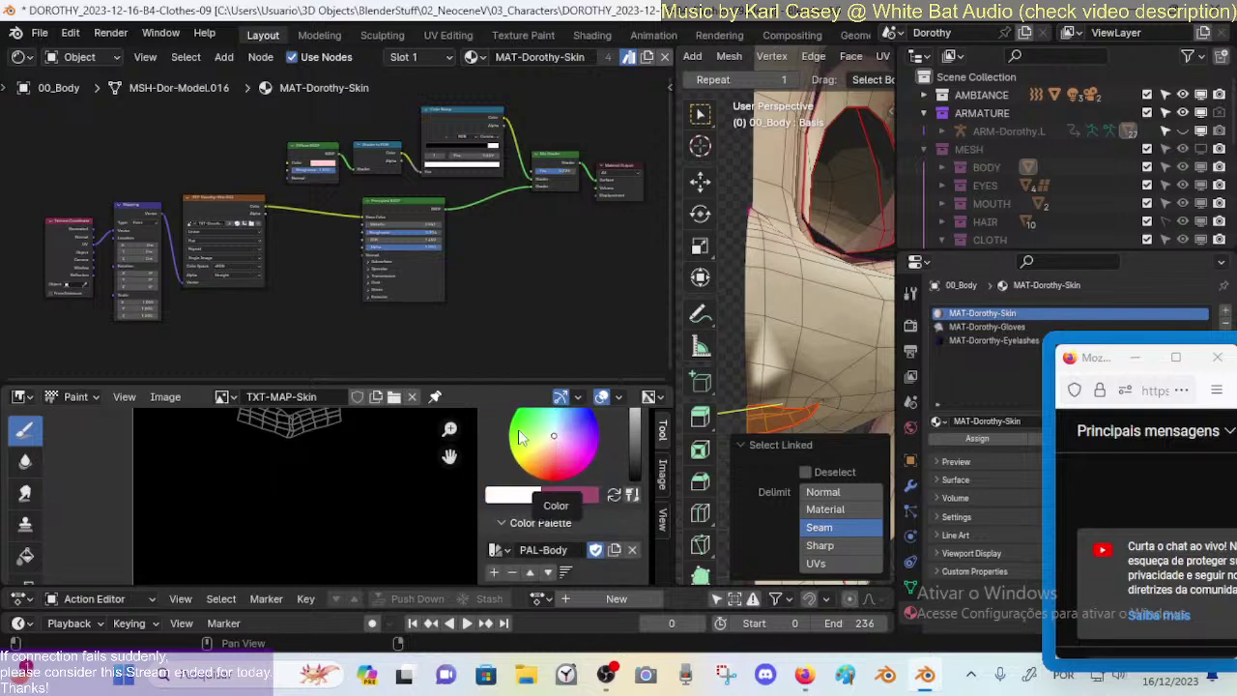
{"action": "mouse_move", "coordinate": [276, 442]}
{"action": "middle_mouse_down"}
{"action": "mouse_move", "coordinate": [303, 509]}
{"action": "mouse_move", "coordinate": [291, 501]}
{"action": "middle_mouse_up"}
{"action": "mouse_move", "coordinate": [268, 474]}
{"action": "left_mouse_down"}
{"action": "mouse_move", "coordinate": [264, 462]}
{"action": "mouse_move", "coordinate": [299, 468]}
{"action": "mouse_move", "coordinate": [284, 482]}
{"action": "mouse_move", "coordinate": [335, 457]}
{"action": "mouse_move", "coordinate": [359, 462]}
{"action": "left_mouse_up"}
{"action": "scroll", "coordinate": [269, 471], "scroll_direction": "up", "scroll_amount": 1}
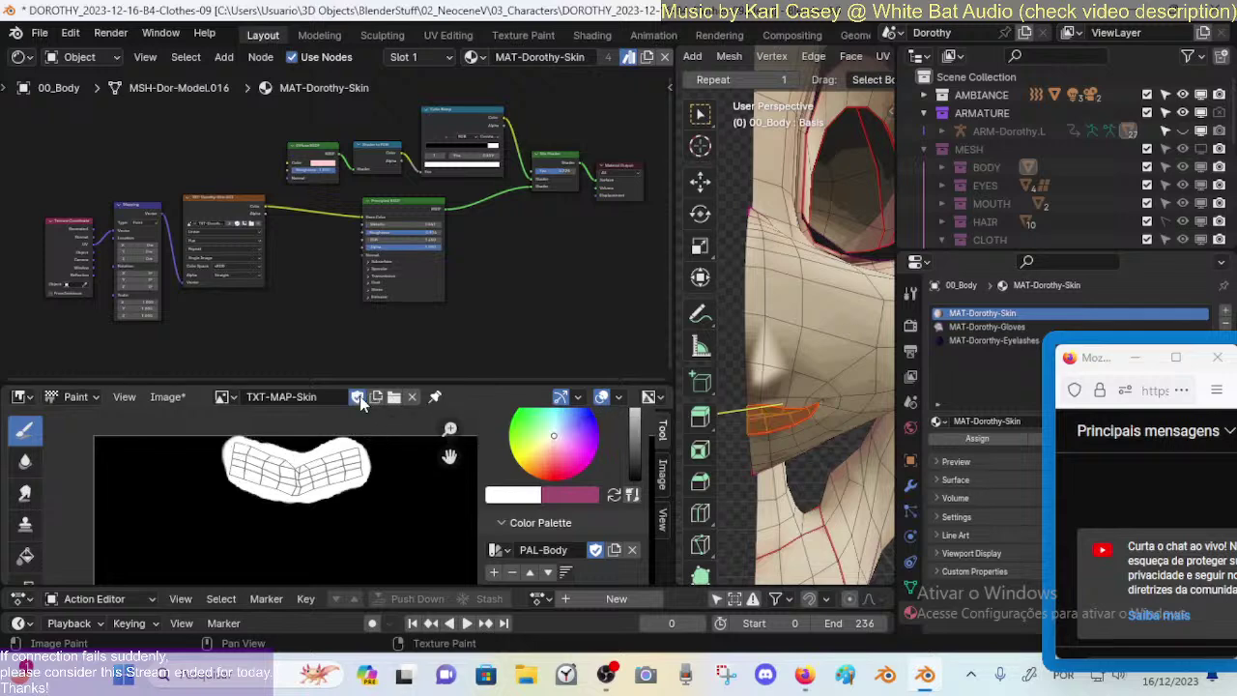
Step: Save all modified images and move the Principled BSDF node closer to the skin texture node
{"action": "left_click", "coordinate": [167, 396]}
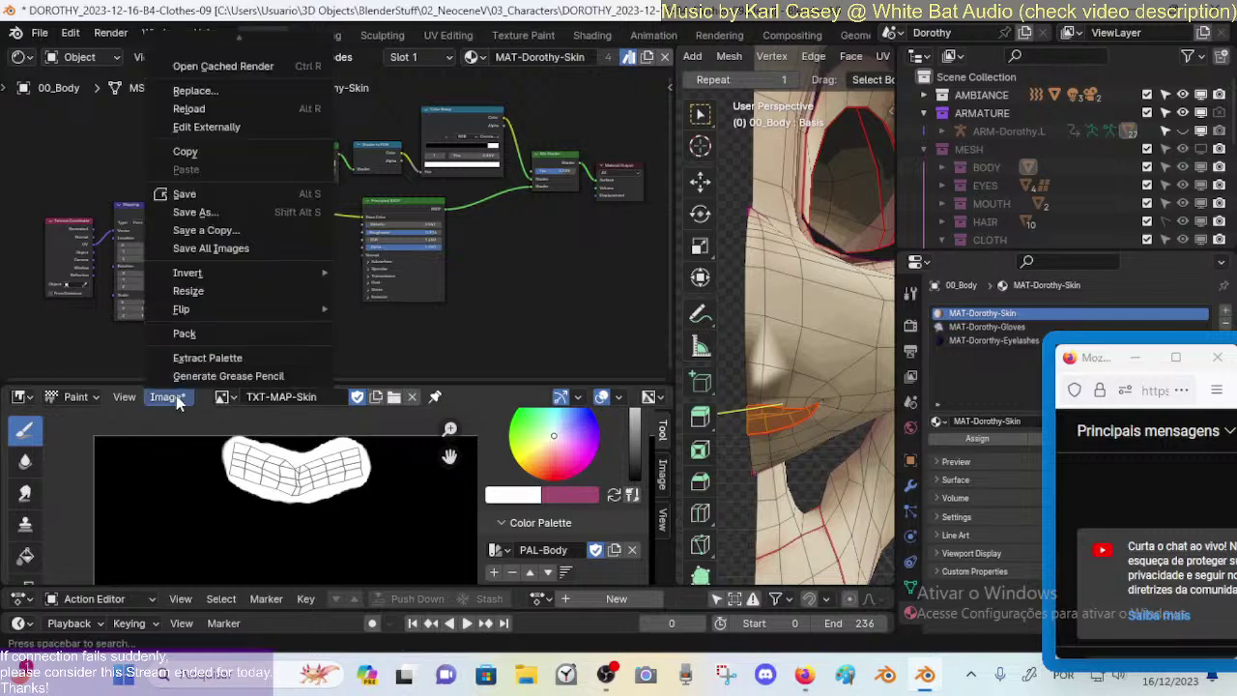
{"action": "left_click", "coordinate": [257, 247]}
{"action": "scroll", "coordinate": [350, 250], "scroll_direction": "up", "scroll_amount": 1}
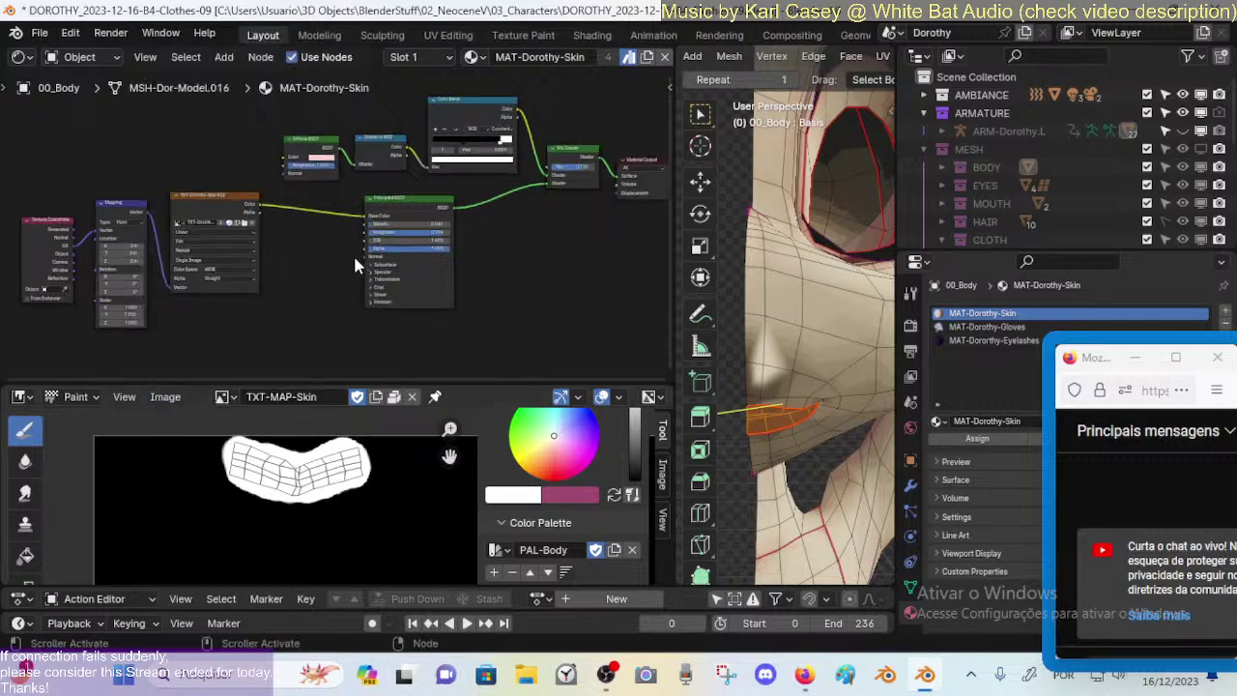
{"action": "scroll", "coordinate": [387, 255], "scroll_direction": "down", "scroll_amount": 1}
{"action": "mouse_move", "coordinate": [397, 206]}
{"action": "left_mouse_down"}
{"action": "mouse_move", "coordinate": [353, 216]}
{"action": "mouse_move", "coordinate": [420, 201]}
{"action": "left_mouse_up"}
{"action": "scroll", "coordinate": [426, 232], "scroll_direction": "up", "scroll_amount": 1}
{"action": "scroll", "coordinate": [372, 237], "scroll_direction": "down", "scroll_amount": 1}
{"action": "left_click_drag", "start_coordinate": [377, 236], "coordinate": [348, 237]}
Step: Add a second Mix Shader node and place it in empty space below the existing Mix Shader
{"action": "key", "text": "shift+a"}
{"action": "mouse_move", "coordinate": [515, 259]}
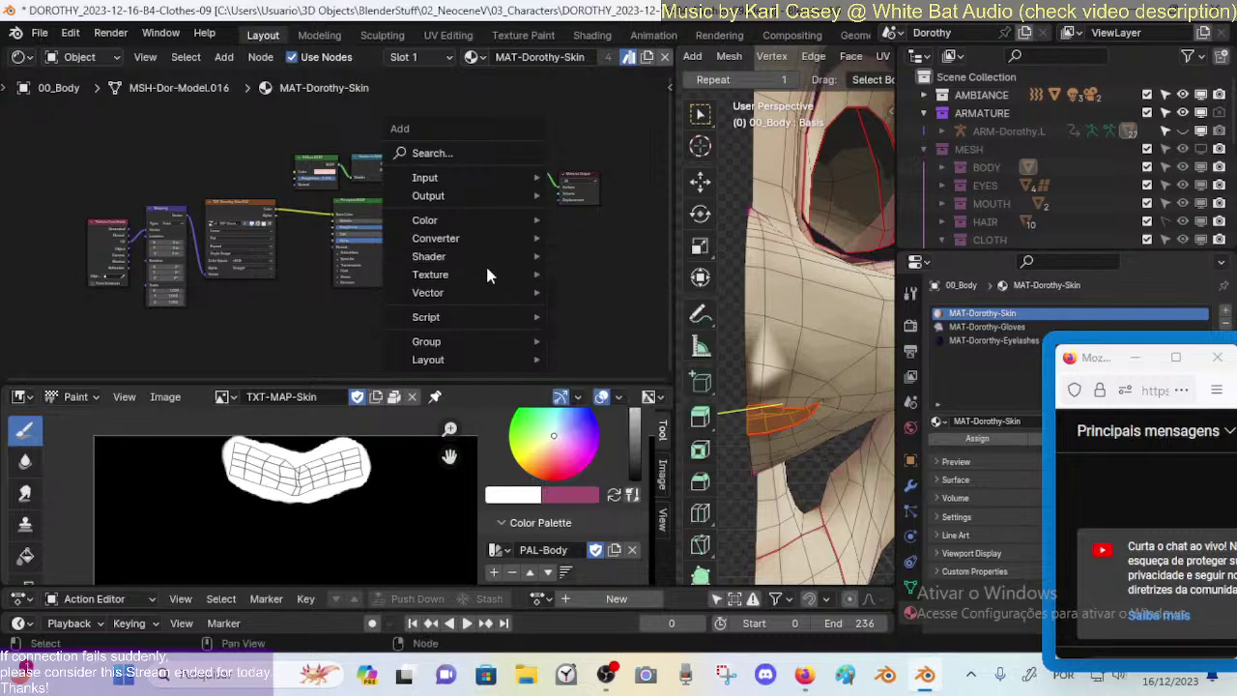
{"action": "mouse_move", "coordinate": [485, 270]}
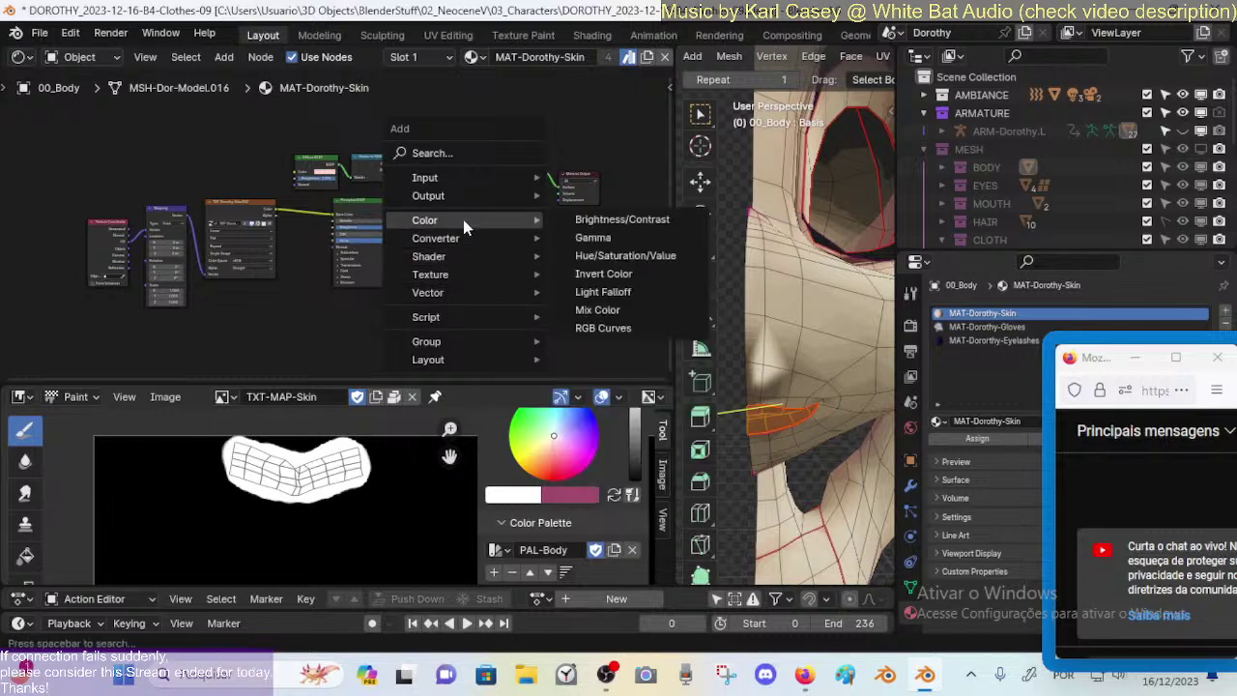
{"action": "mouse_move", "coordinate": [463, 231]}
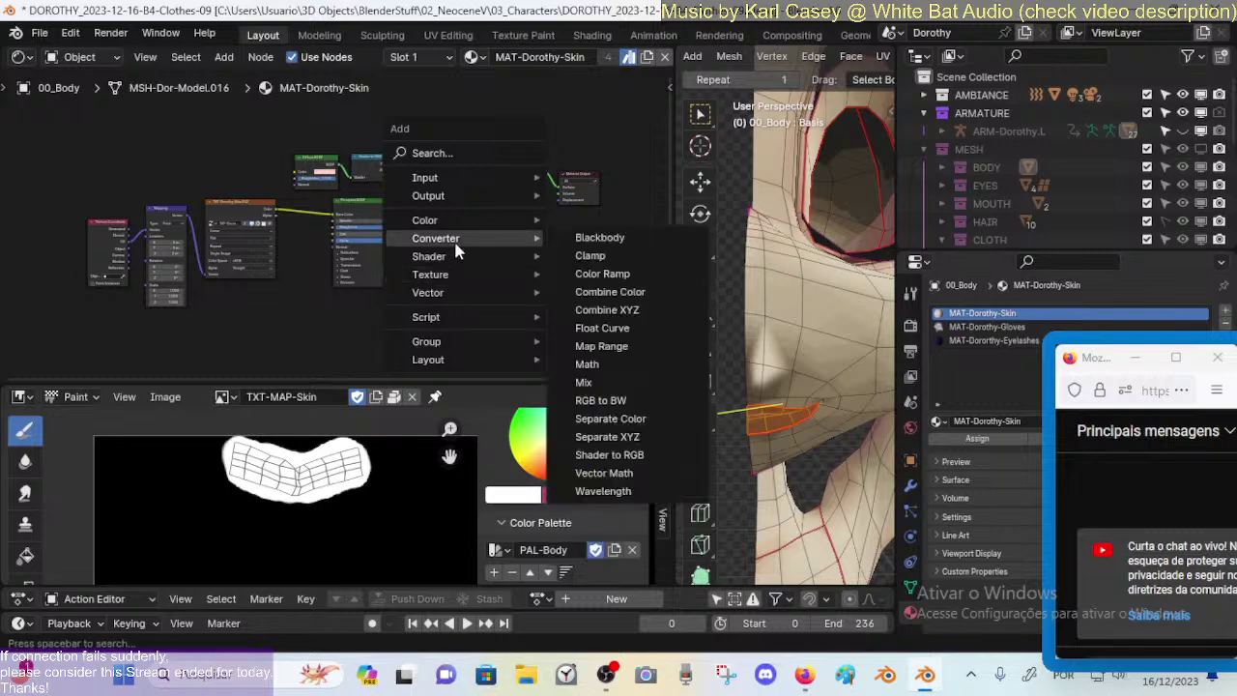
{"action": "left_click", "coordinate": [619, 364]}
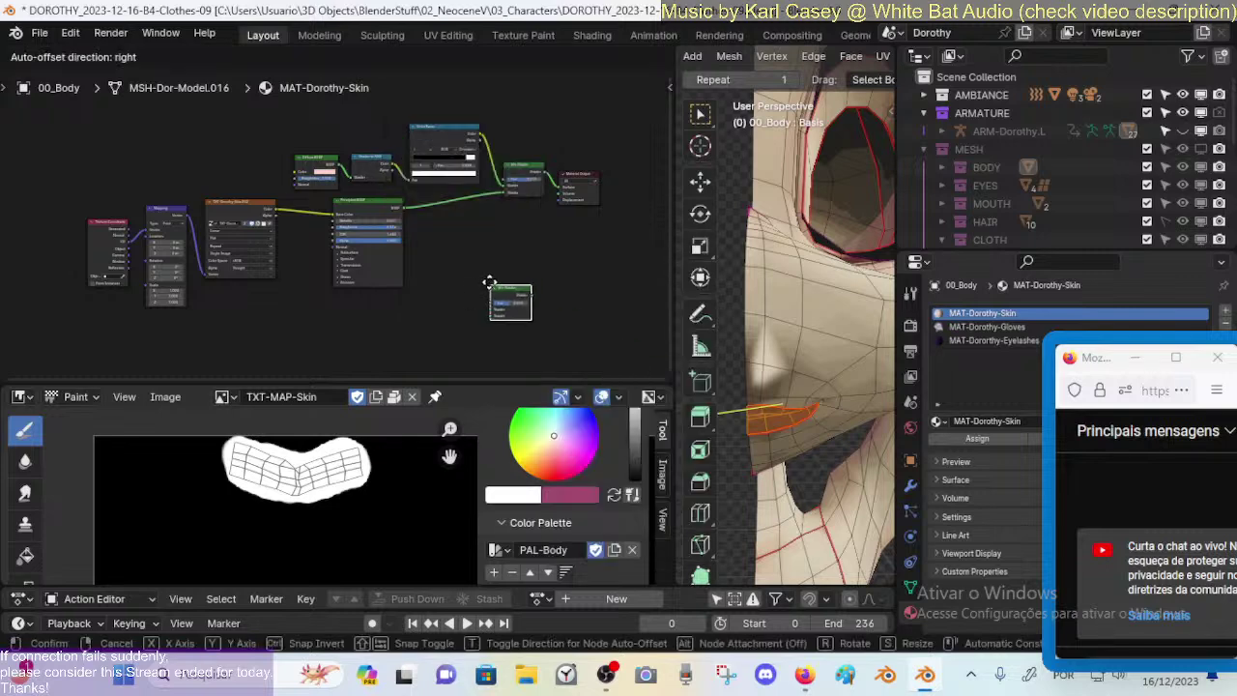
{"action": "left_click", "coordinate": [473, 280]}
{"action": "scroll", "coordinate": [474, 279], "scroll_direction": "up", "scroll_amount": 3}
{"action": "left_click_drag", "start_coordinate": [530, 278], "coordinate": [593, 298]}
{"action": "scroll", "coordinate": [314, 249], "scroll_direction": "down", "scroll_amount": 2}
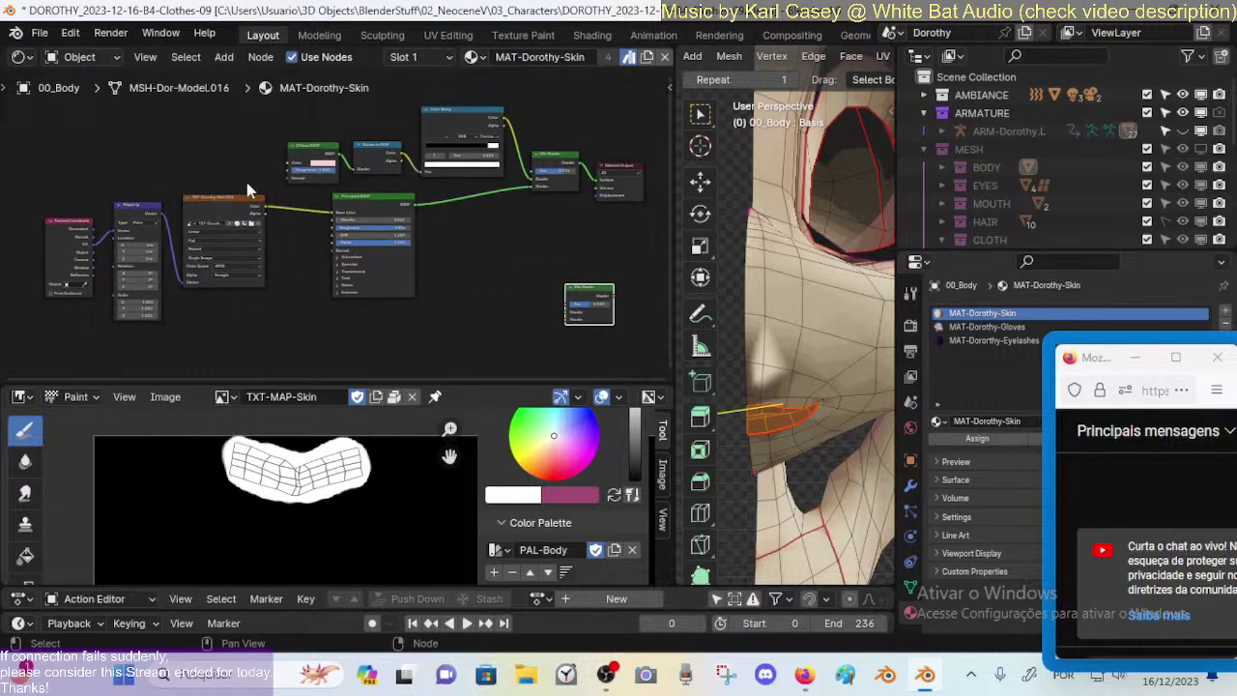
Step: Duplicate the Texture Coordinate, Mapping and skin Image Texture nodes and place the copies below the Principled BSDF
{"action": "left_click", "coordinate": [228, 200]}
{"action": "left_click_drag", "start_coordinate": [49, 188], "coordinate": [184, 290]}
{"action": "key", "text": "shift+d"}
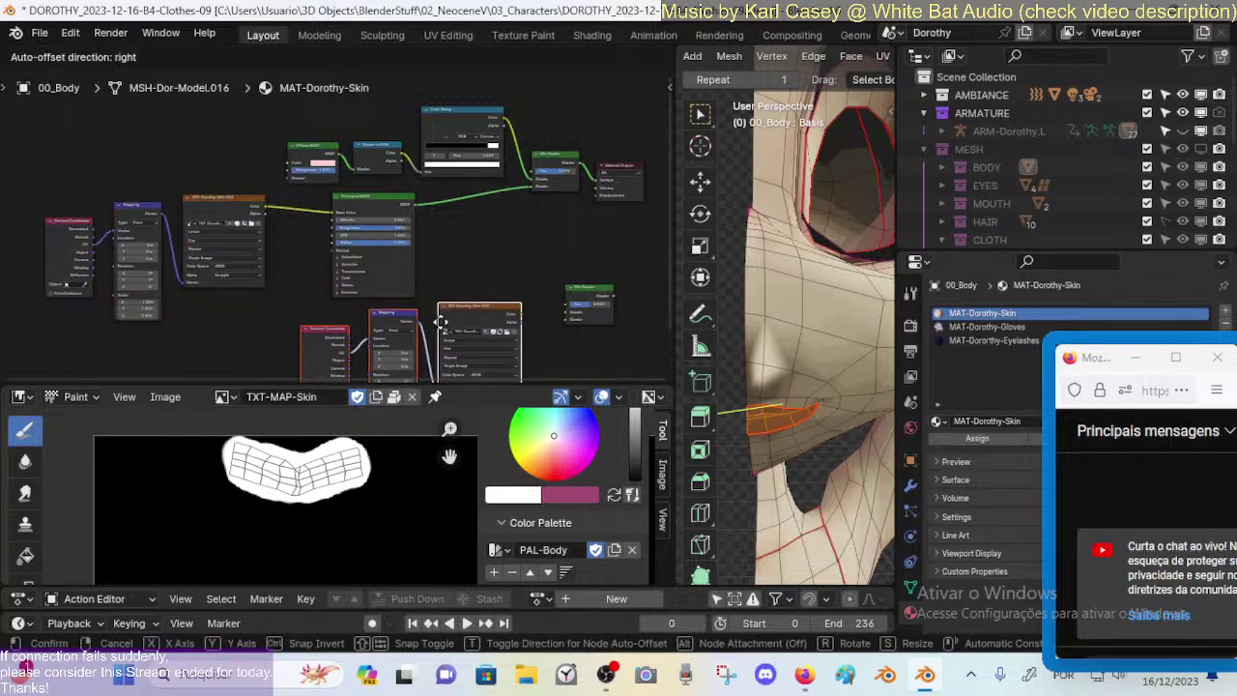
{"action": "left_click", "coordinate": [440, 329]}
Step: Rename the image in the duplicated texture node as TXT-M
{"action": "middle_click_drag", "start_coordinate": [501, 320], "coordinate": [489, 279]}
{"action": "scroll", "coordinate": [528, 284], "scroll_direction": "up", "scroll_amount": 1}
{"action": "scroll", "coordinate": [529, 287], "scroll_direction": "up", "scroll_amount": 1}
{"action": "double_click", "coordinate": [491, 313]}
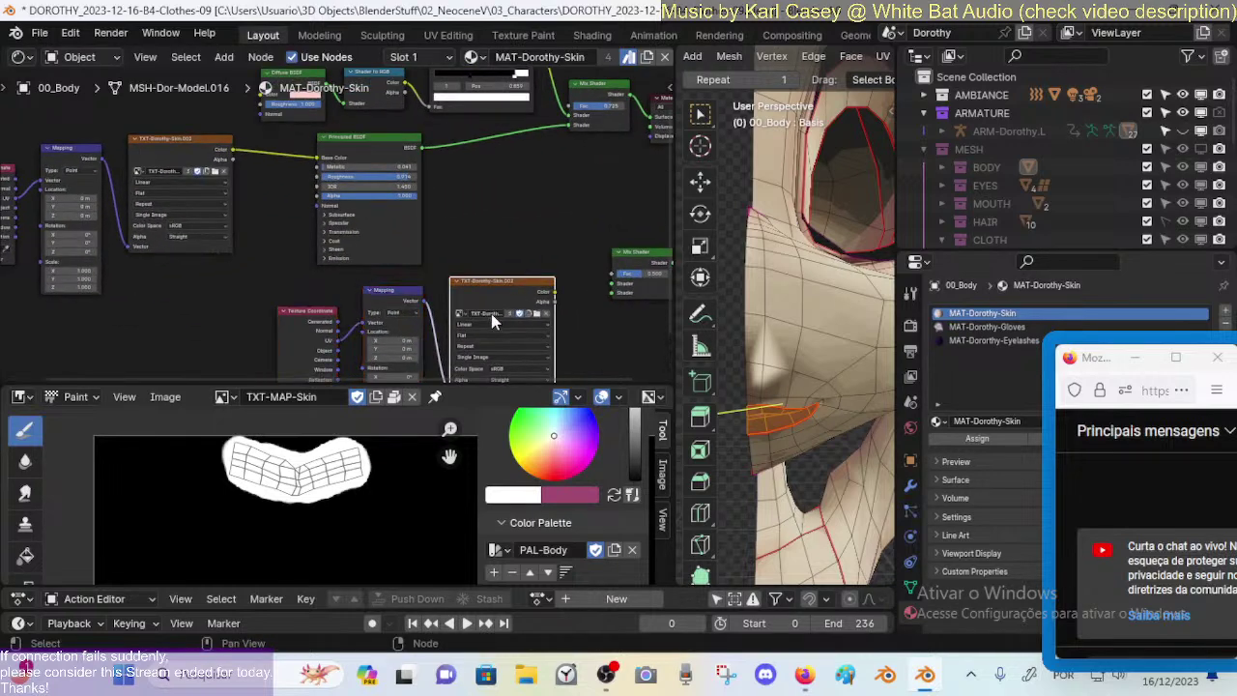
{"action": "type", "text": "TXT-M"}
{"action": "key", "text": "Return"}
Step: Assign the TXT-MAP-Skin image to the duplicated texture node
{"action": "left_click", "coordinate": [461, 313]}
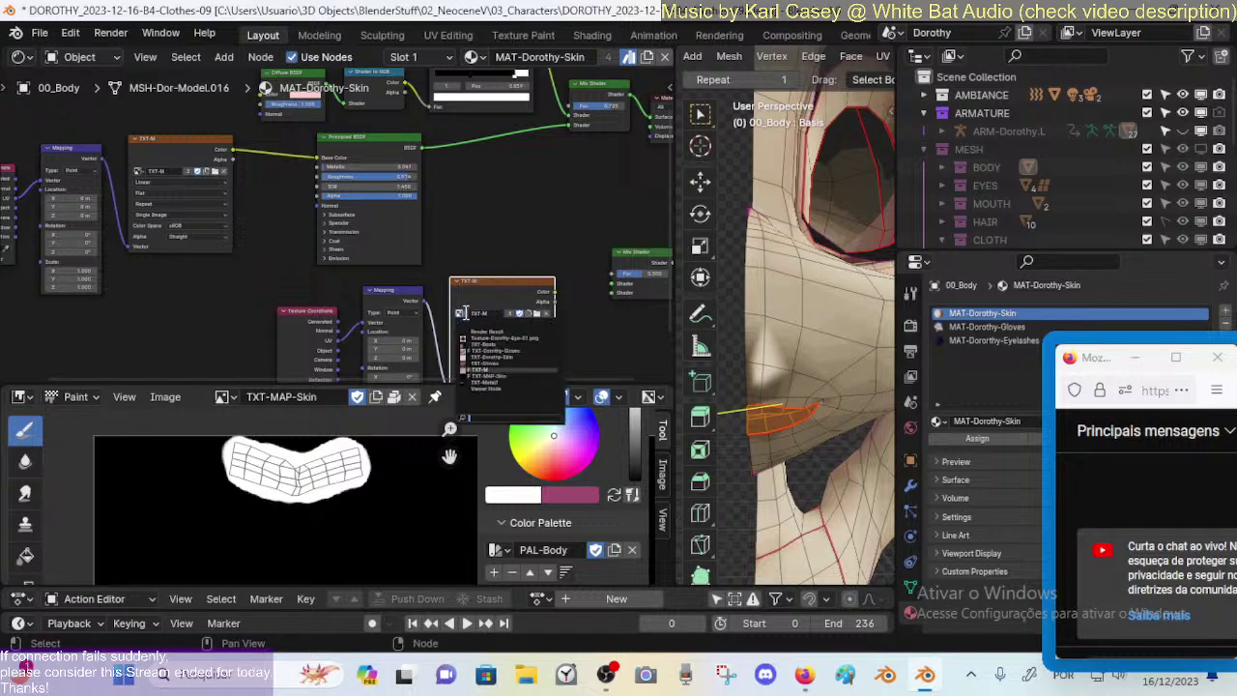
{"action": "scroll", "coordinate": [435, 274], "scroll_direction": "up", "scroll_amount": 4}
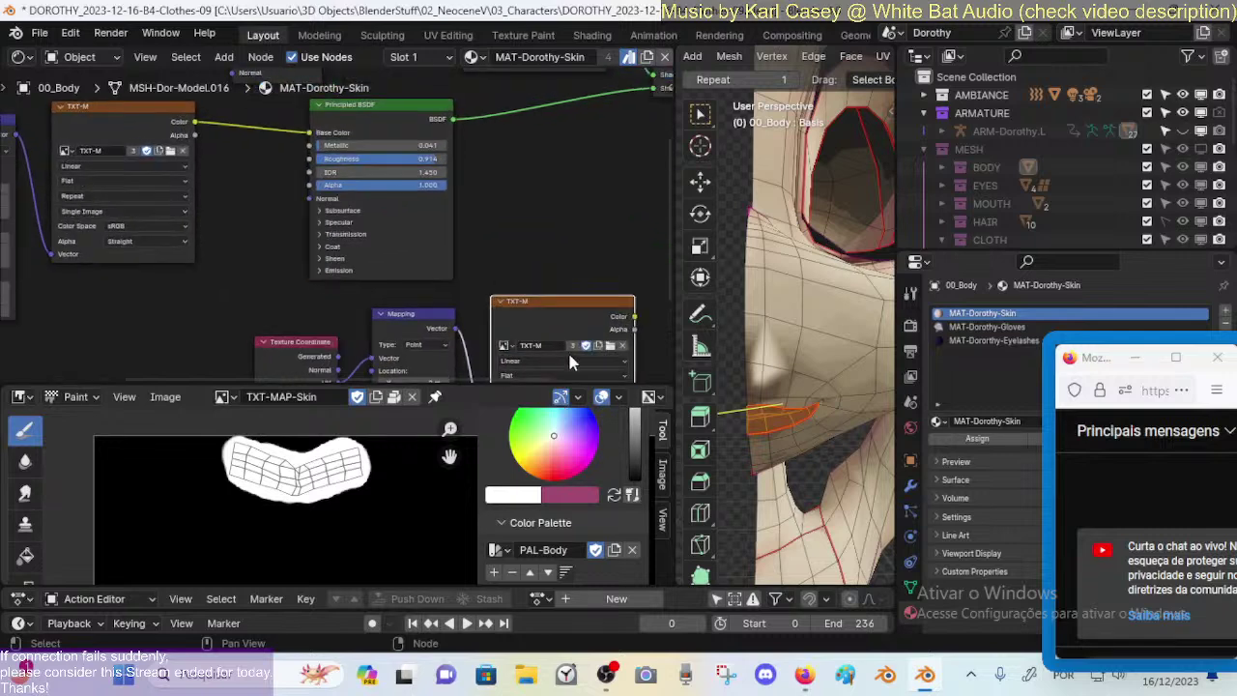
{"action": "middle_click_drag", "start_coordinate": [567, 351], "coordinate": [526, 278]}
{"action": "scroll", "coordinate": [483, 300], "scroll_direction": "up", "scroll_amount": 3}
{"action": "scroll", "coordinate": [452, 257], "scroll_direction": "up", "scroll_amount": 2}
{"action": "left_click", "coordinate": [444, 252]}
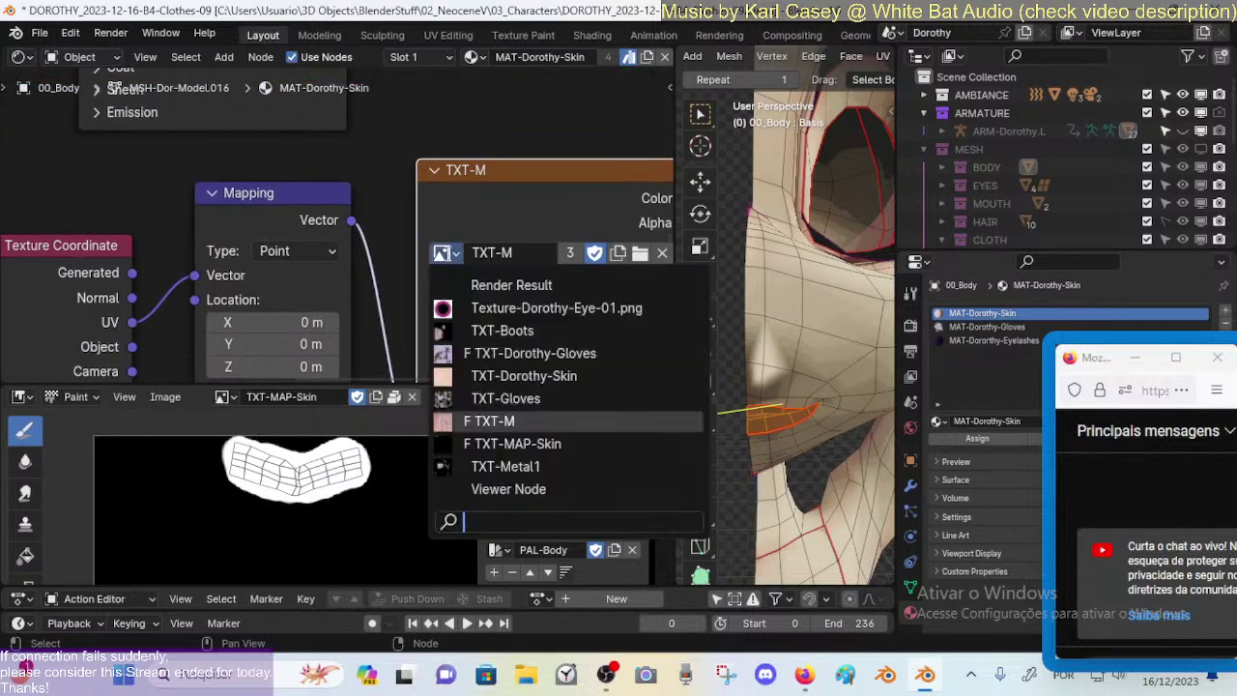
{"action": "left_click", "coordinate": [544, 445]}
{"action": "scroll", "coordinate": [522, 266], "scroll_direction": "down", "scroll_amount": 5}
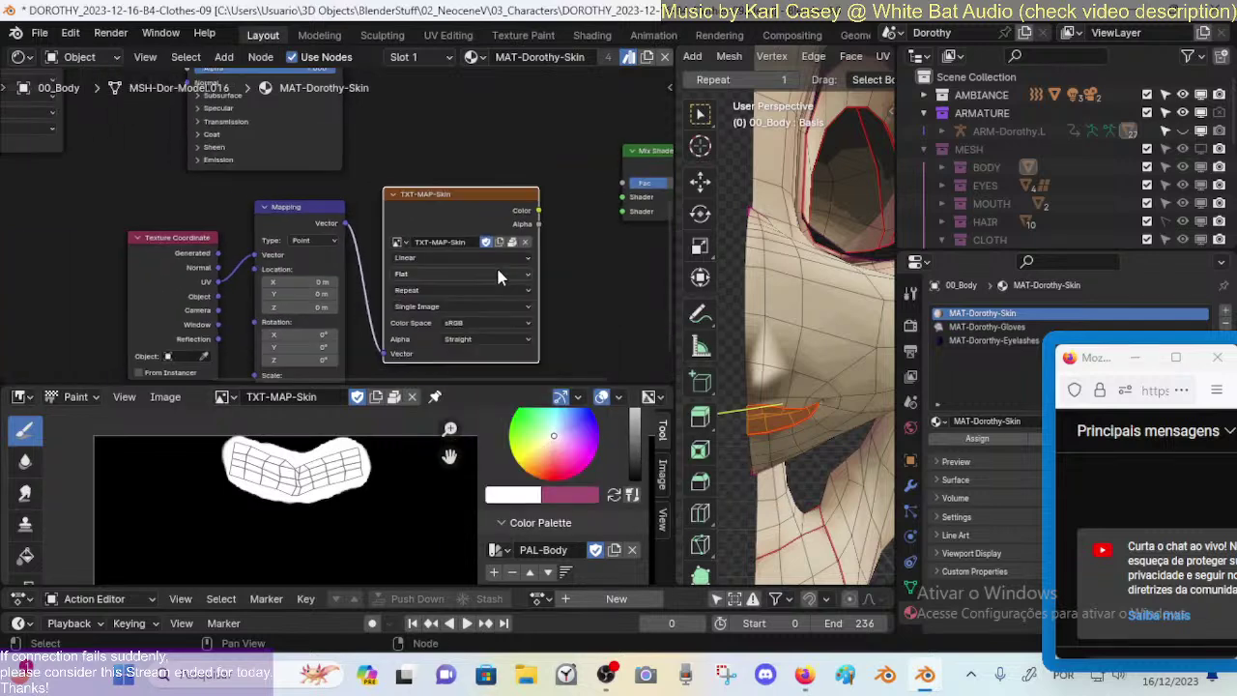
Step: Connect the Color output of the TXT-MAP-Skin node to the Fac input of the new Mix Shader
{"action": "middle_click_drag", "start_coordinate": [461, 186], "coordinate": [339, 247]}
{"action": "left_click_drag", "start_coordinate": [399, 260], "coordinate": [474, 238]}
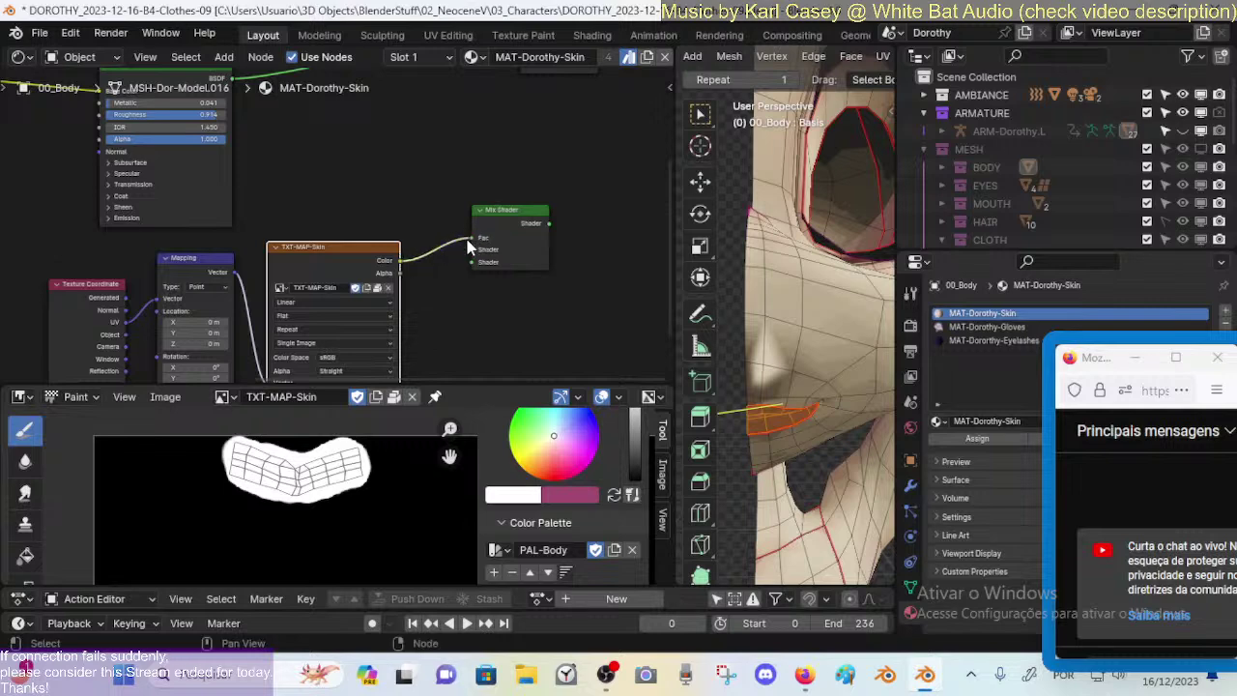
{"action": "scroll", "coordinate": [435, 257], "scroll_direction": "down", "scroll_amount": 6}
Step: Move the TXT-MAP-Skin texture node with its Mapping and Texture Coordinate nodes above the skin texture nodes
{"action": "middle_click_drag", "start_coordinate": [377, 248], "coordinate": [483, 259]}
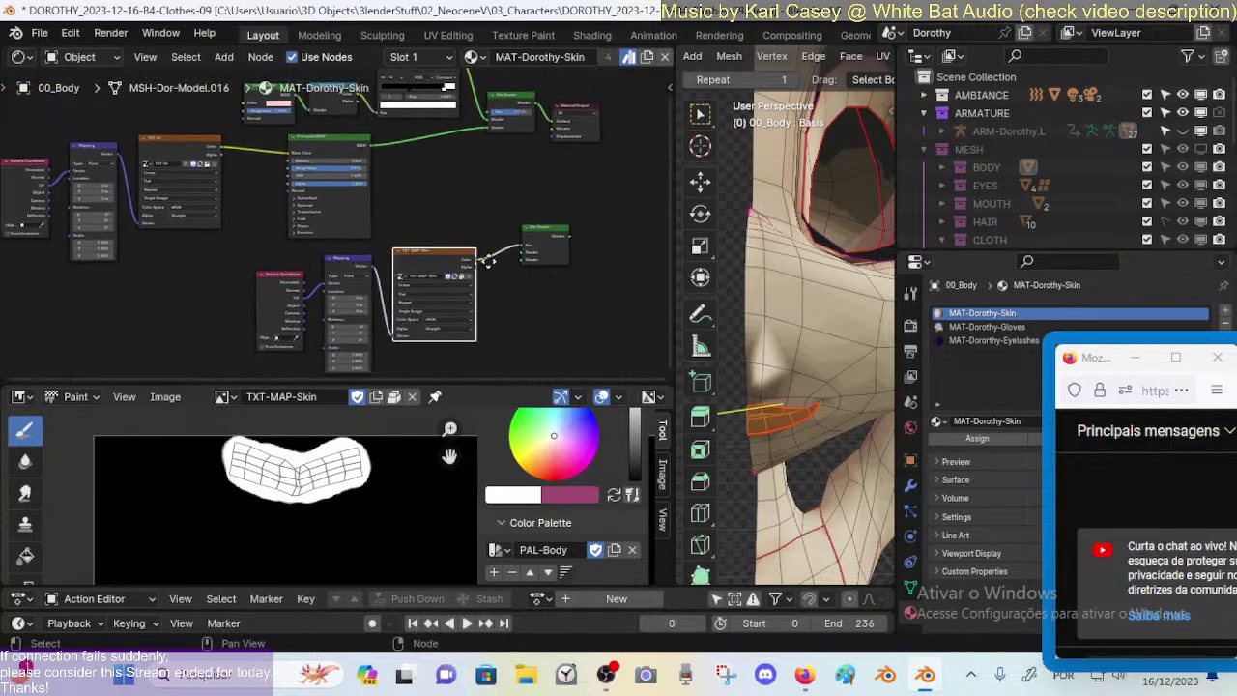
{"action": "left_click_drag", "start_coordinate": [259, 253], "coordinate": [557, 351]}
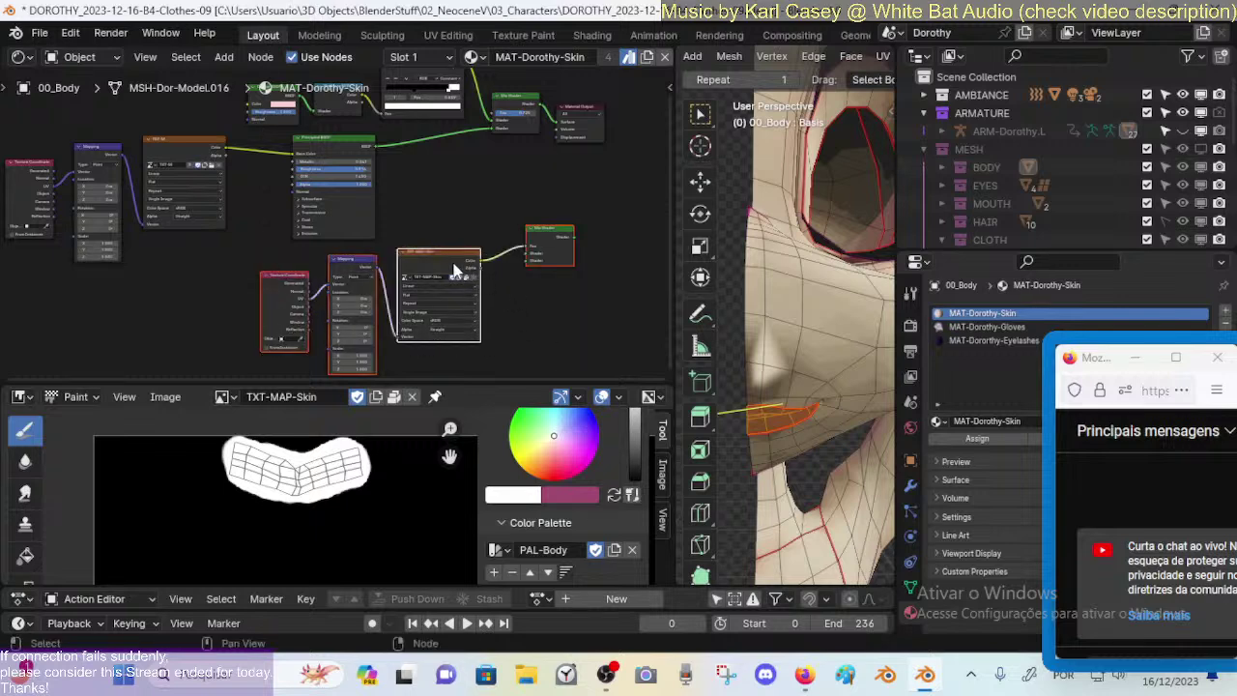
{"action": "left_click", "coordinate": [241, 261]}
{"action": "left_click_drag", "start_coordinate": [238, 258], "coordinate": [441, 331]}
{"action": "scroll", "coordinate": [317, 311], "scroll_direction": "down", "scroll_amount": 6}
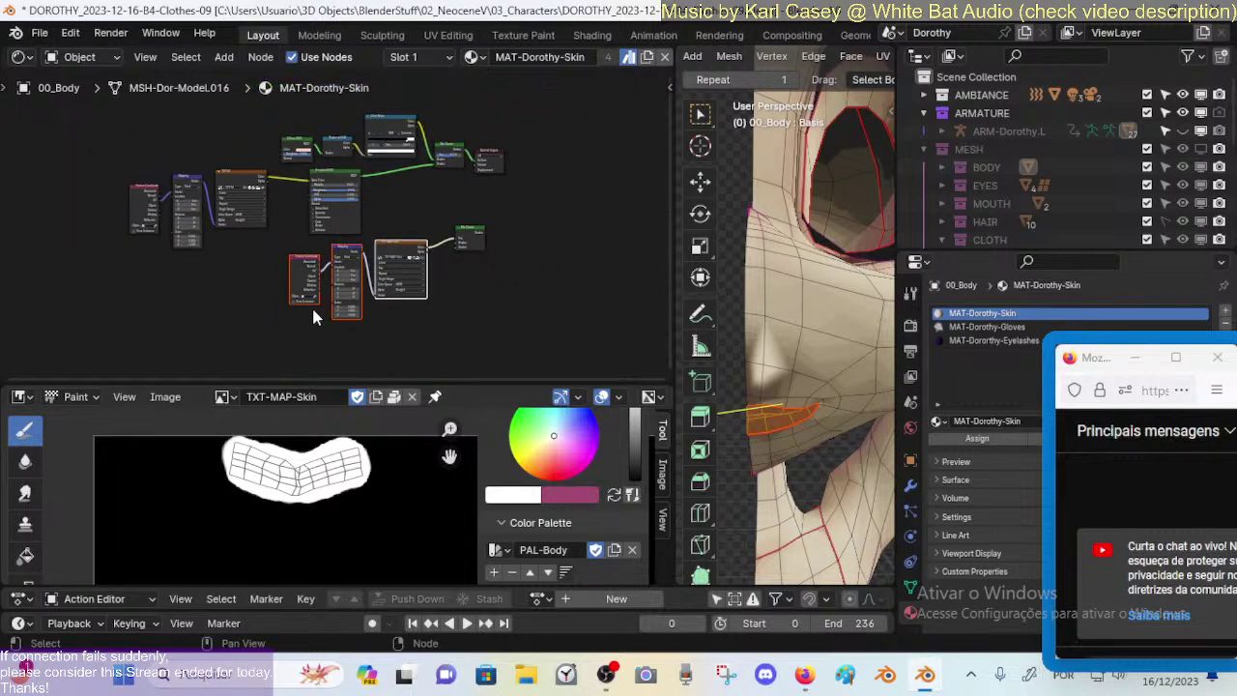
{"action": "key", "text": "g"}
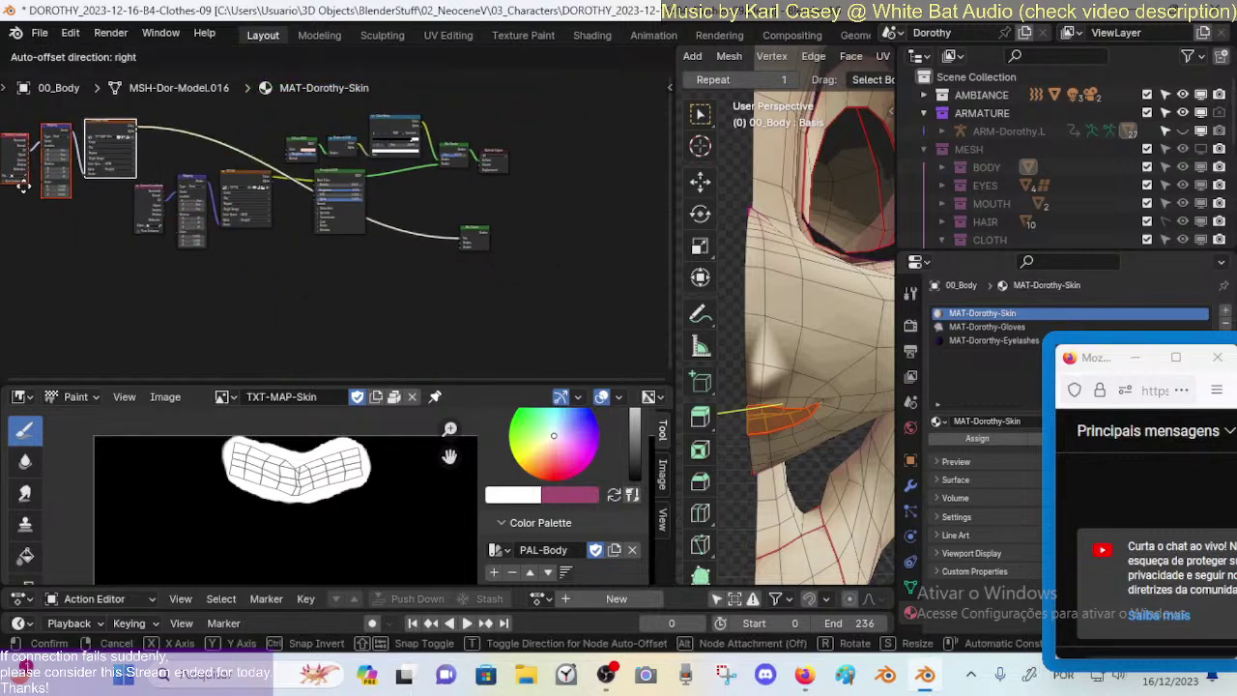
{"action": "left_click", "coordinate": [80, 171]}
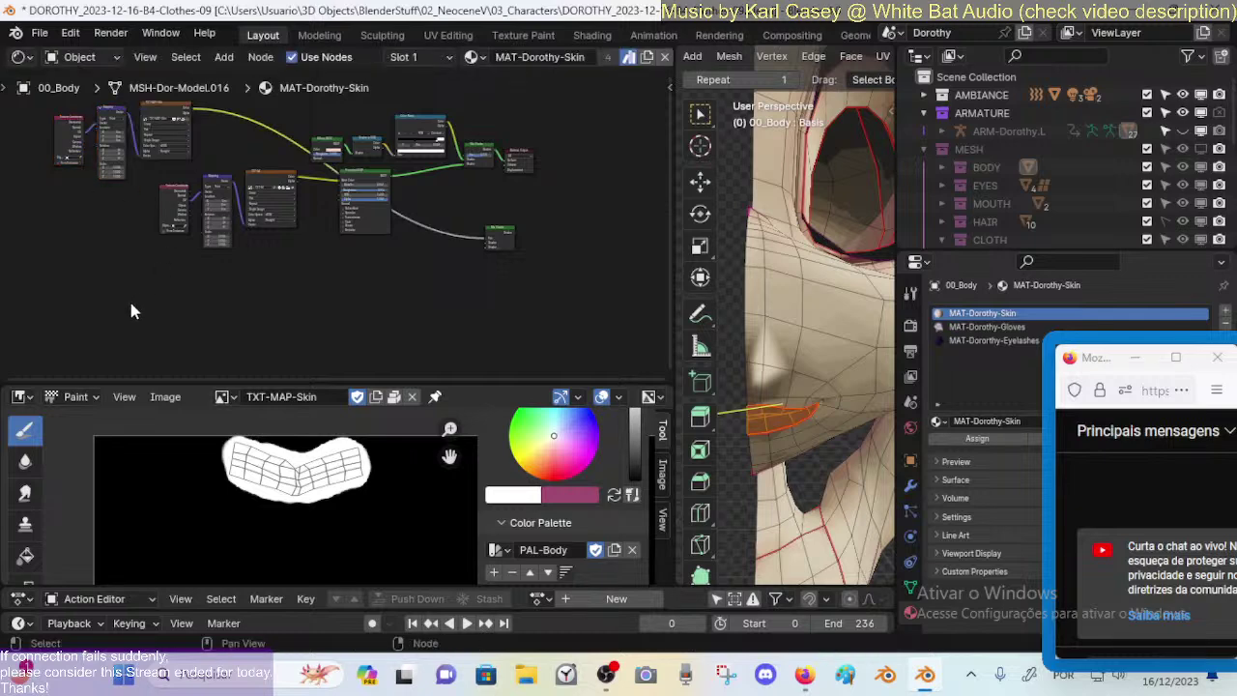
Step: Move the skin texture nodes, Principled BSDF and new Mix Shader together down and away from the toon shading nodes
{"action": "left_click_drag", "start_coordinate": [129, 298], "coordinate": [540, 181]}
{"action": "key", "text": "g"}
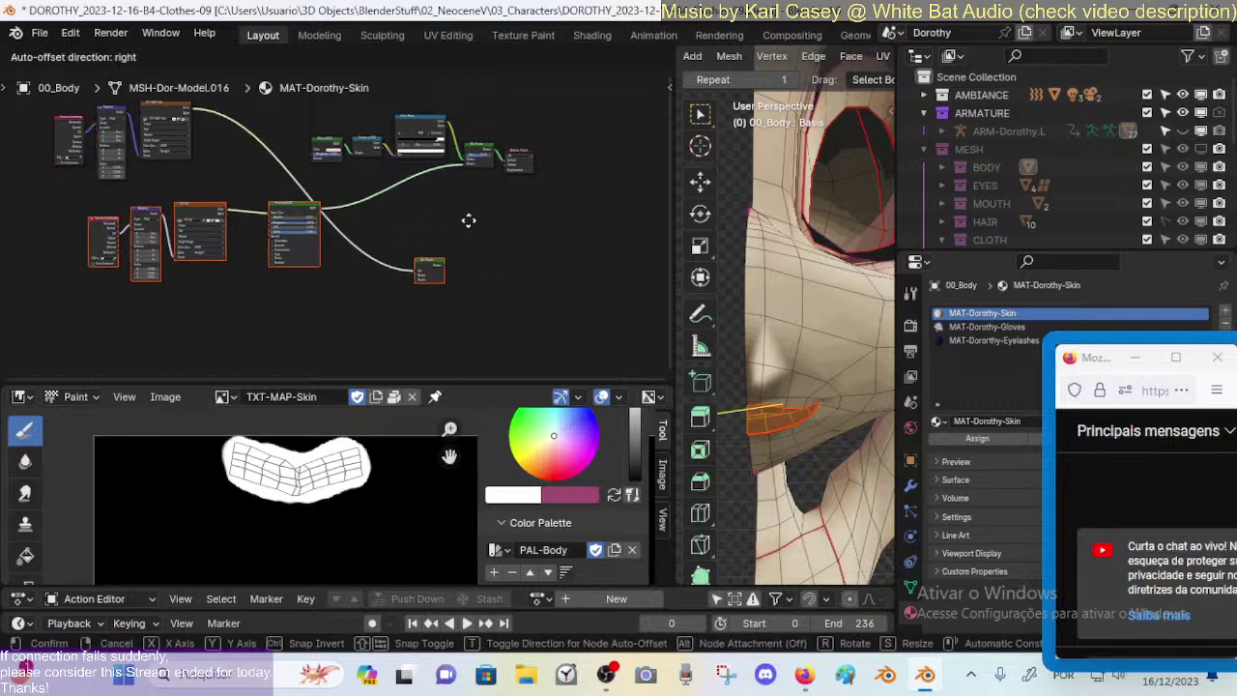
{"action": "left_click", "coordinate": [326, 209]}
{"action": "scroll", "coordinate": [386, 241], "scroll_direction": "up", "scroll_amount": 2}
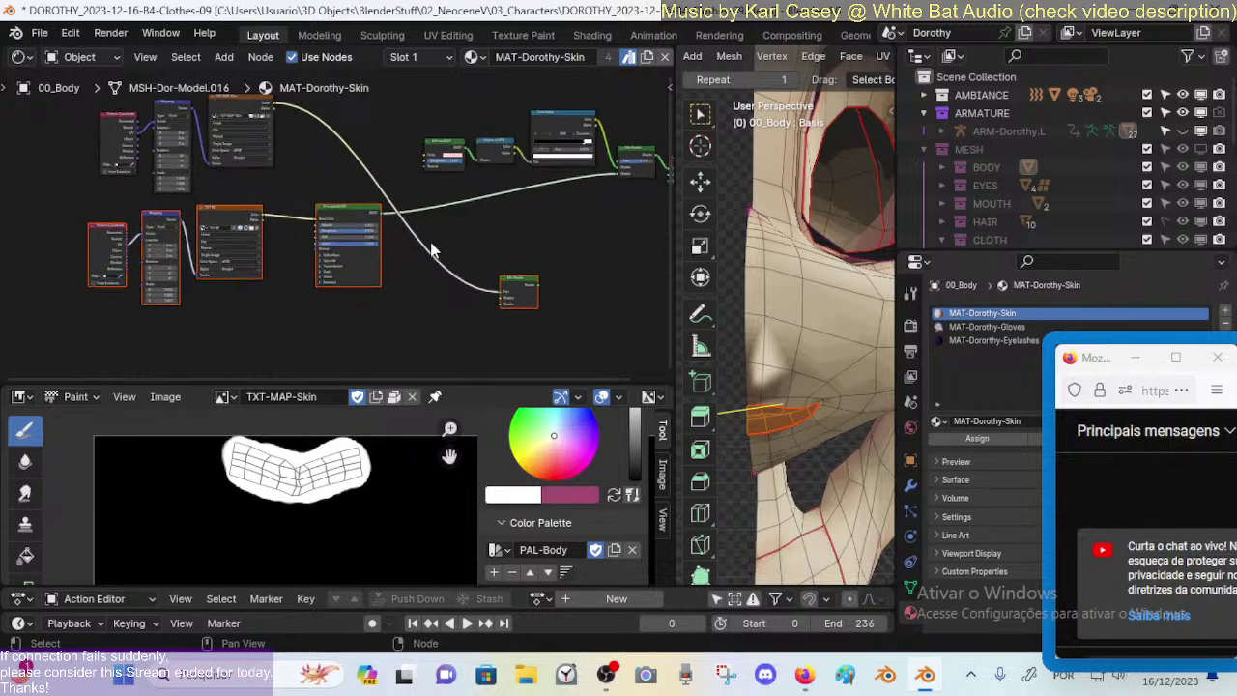
{"action": "middle_click_drag", "start_coordinate": [395, 258], "coordinate": [299, 253]}
Step: Space out the Material Output node from the existing Mix Shader and bring the new Mix Shader beside it
{"action": "scroll", "coordinate": [383, 291], "scroll_direction": "up", "scroll_amount": 1}
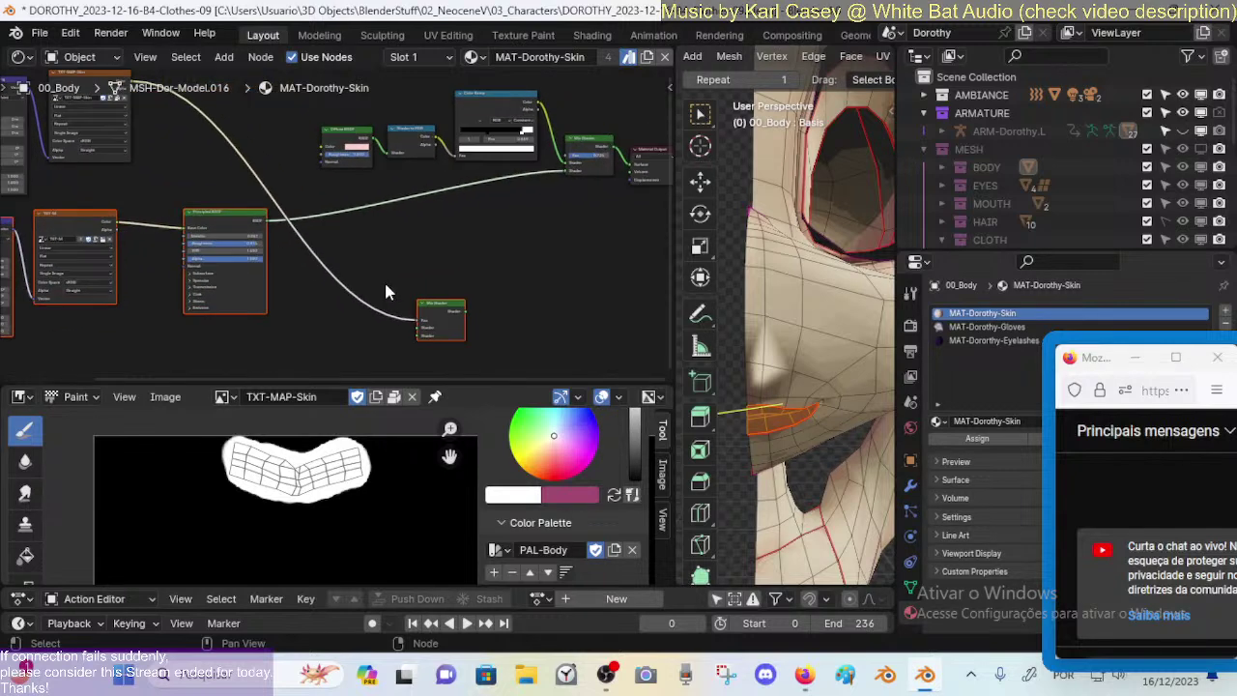
{"action": "left_click_drag", "start_coordinate": [446, 307], "coordinate": [525, 246]}
{"action": "scroll", "coordinate": [413, 243], "scroll_direction": "up", "scroll_amount": 3}
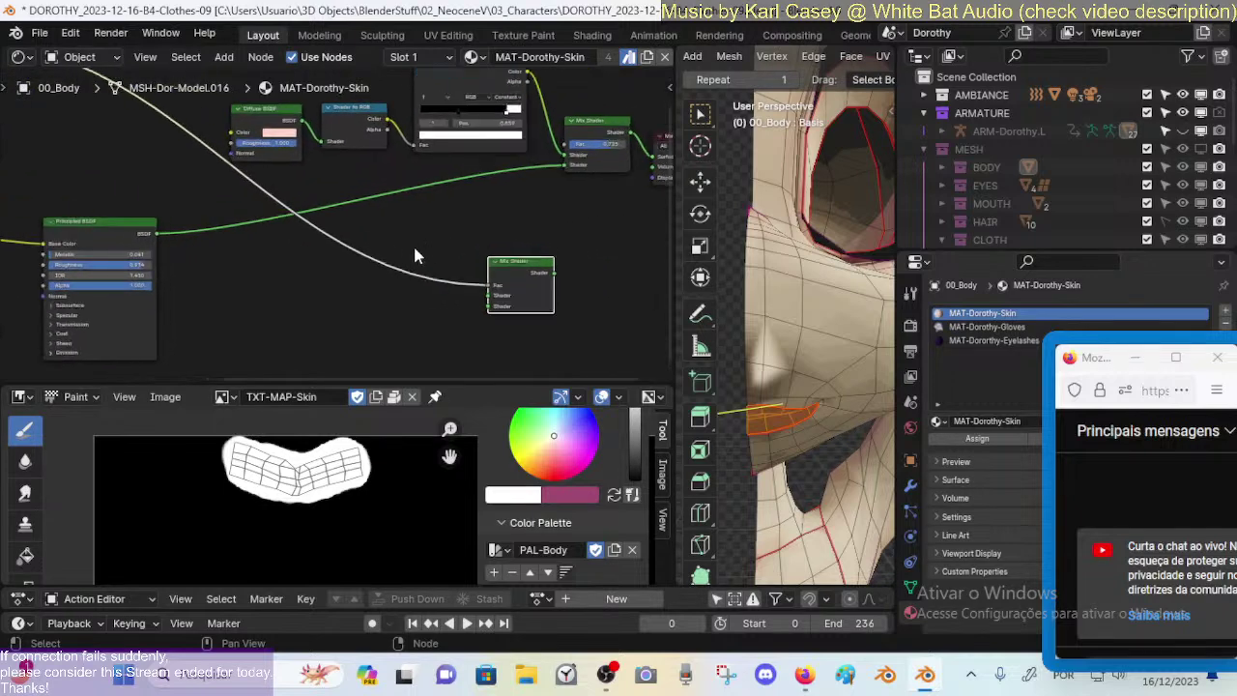
{"action": "middle_click_drag", "start_coordinate": [413, 242], "coordinate": [436, 274]}
{"action": "scroll", "coordinate": [437, 274], "scroll_direction": "down", "scroll_amount": 1}
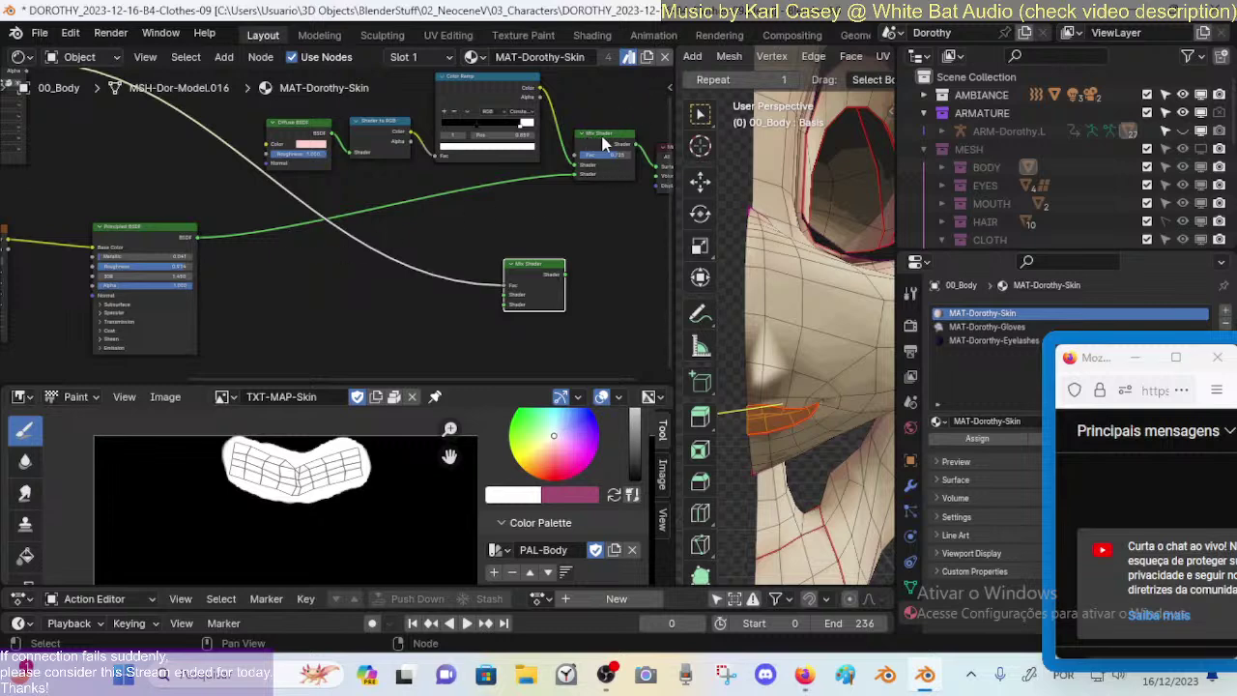
{"action": "middle_click_drag", "start_coordinate": [603, 169], "coordinate": [376, 214]}
{"action": "left_click_drag", "start_coordinate": [491, 176], "coordinate": [566, 170]}
{"action": "left_click_drag", "start_coordinate": [343, 294], "coordinate": [553, 242]}
Step: Connect the new Mix Shader to the Material Output's Surface and feed the existing Mix Shader into its first Shader input
{"action": "scroll", "coordinate": [448, 165], "scroll_direction": "down", "scroll_amount": 2}
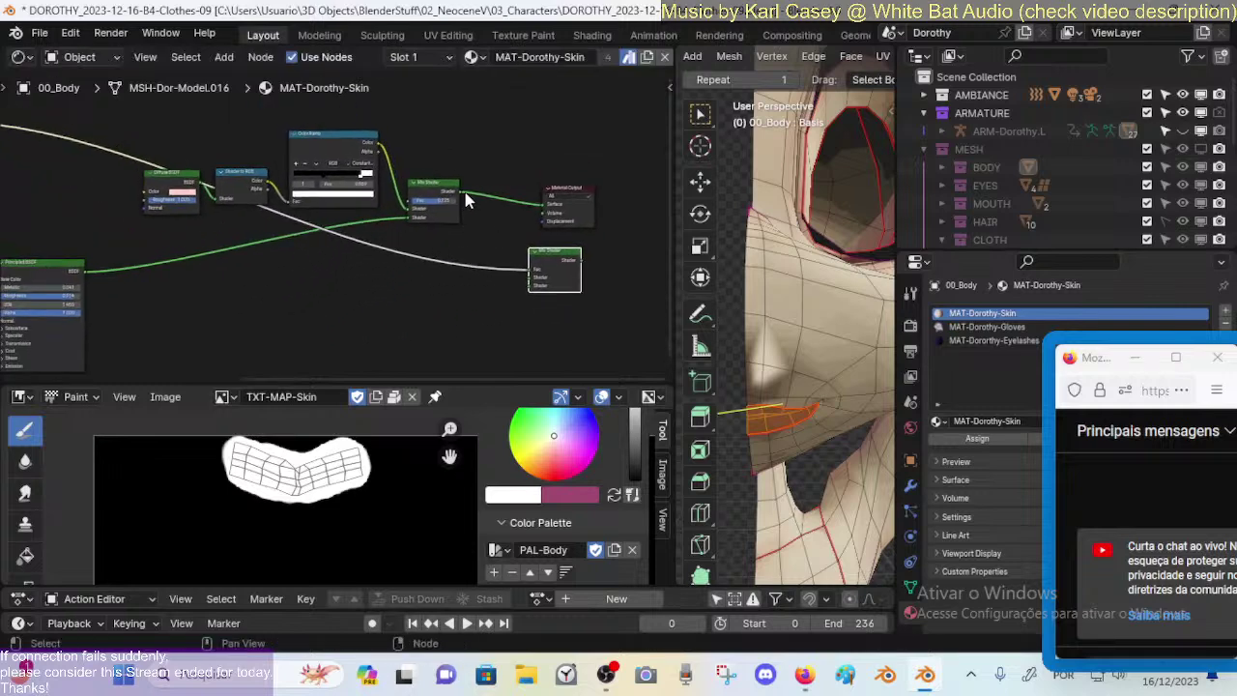
{"action": "mouse_move", "coordinate": [550, 258]}
{"action": "left_mouse_down"}
{"action": "mouse_move", "coordinate": [477, 262]}
{"action": "mouse_move", "coordinate": [544, 206]}
{"action": "left_mouse_up"}
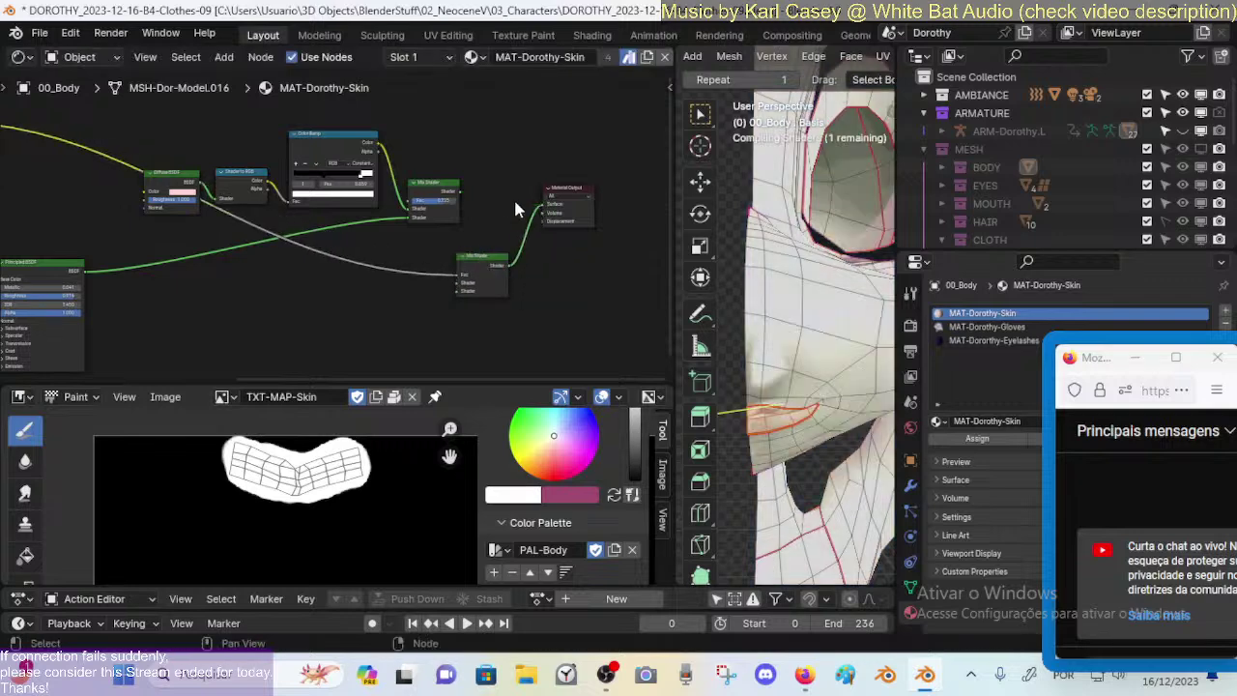
{"action": "mouse_move", "coordinate": [460, 191]}
{"action": "left_mouse_down"}
{"action": "mouse_move", "coordinate": [459, 284]}
{"action": "mouse_move", "coordinate": [490, 211]}
{"action": "left_mouse_up"}
{"action": "left_click", "coordinate": [484, 257]}
{"action": "scroll", "coordinate": [135, 183], "scroll_direction": "down", "scroll_amount": 2}
{"action": "middle_click_drag", "start_coordinate": [209, 173], "coordinate": [293, 188]}
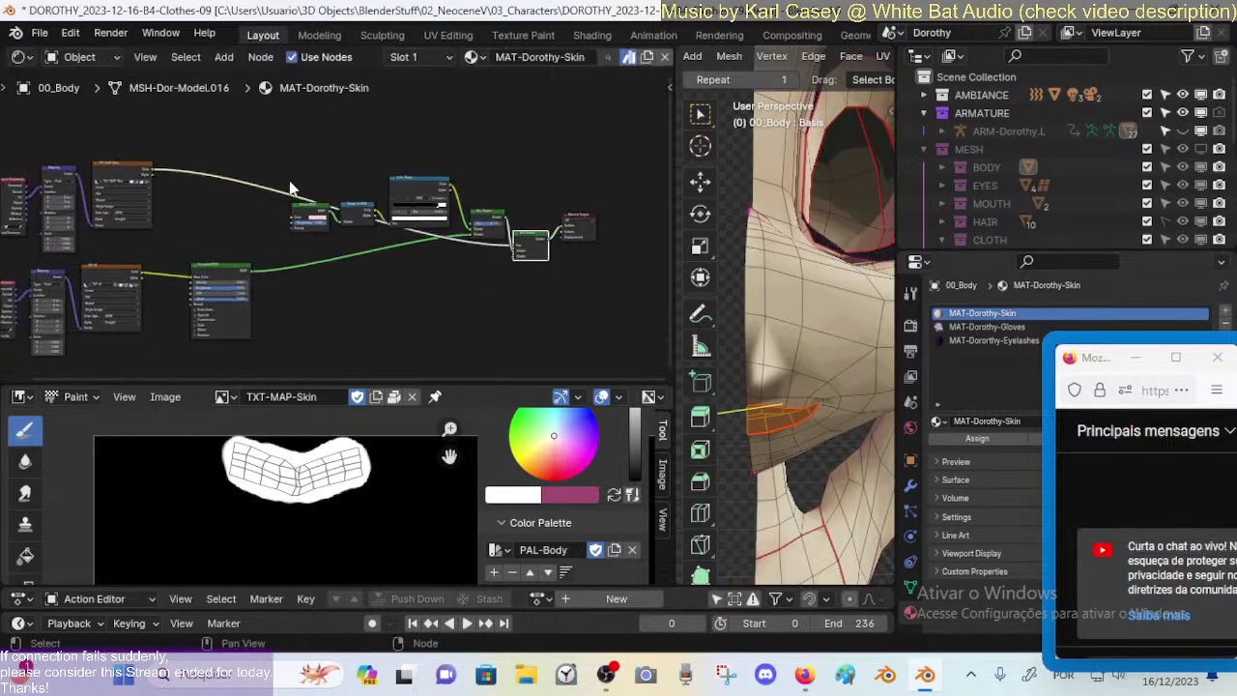
Step: Collapse the Diffuse BSDF node and move it with Shader to RGB, Color Ramp and the first Mix Shader away from the output
{"action": "left_click", "coordinate": [295, 208]}
{"action": "key", "text": "h"}
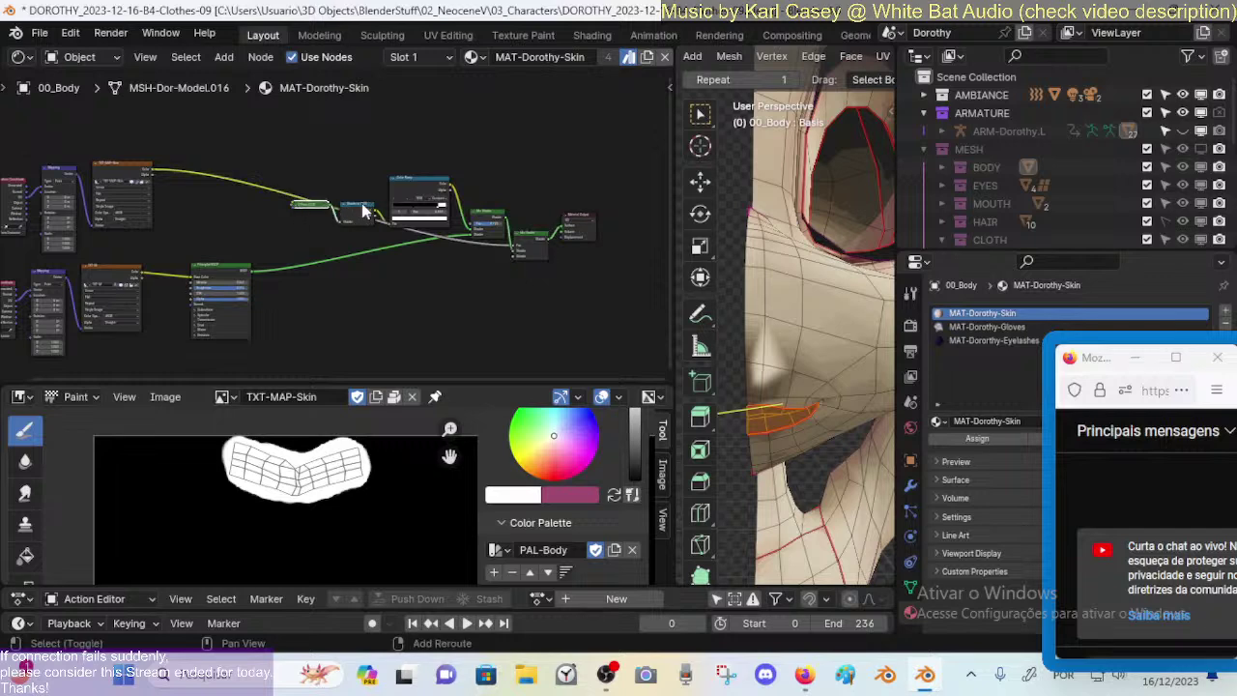
{"action": "left_click", "coordinate": [493, 217], "text": "shift"}
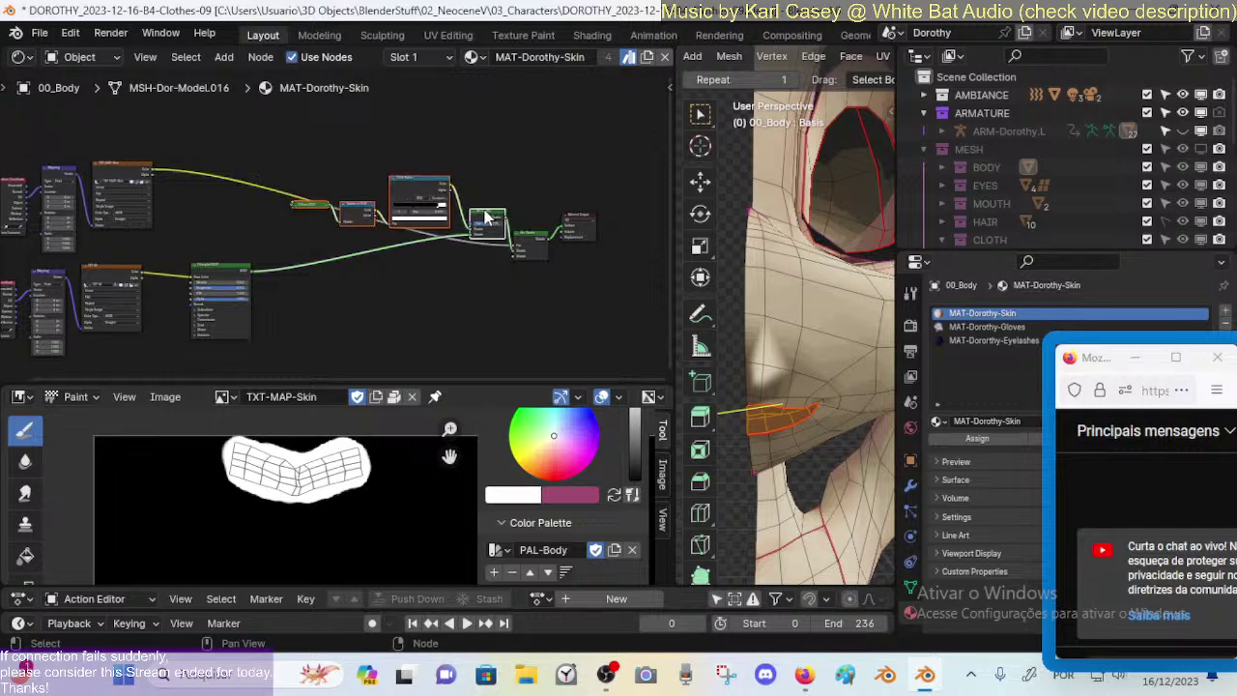
{"action": "left_click_drag", "start_coordinate": [493, 216], "coordinate": [278, 211]}
Step: Move the three TXT-MAP-Skin mapping nodes above the Color Ramp, near the final Mix Shader
{"action": "scroll", "coordinate": [278, 211], "scroll_direction": "up", "scroll_amount": 1}
{"action": "left_click_drag", "start_coordinate": [130, 163], "coordinate": [263, 251]}
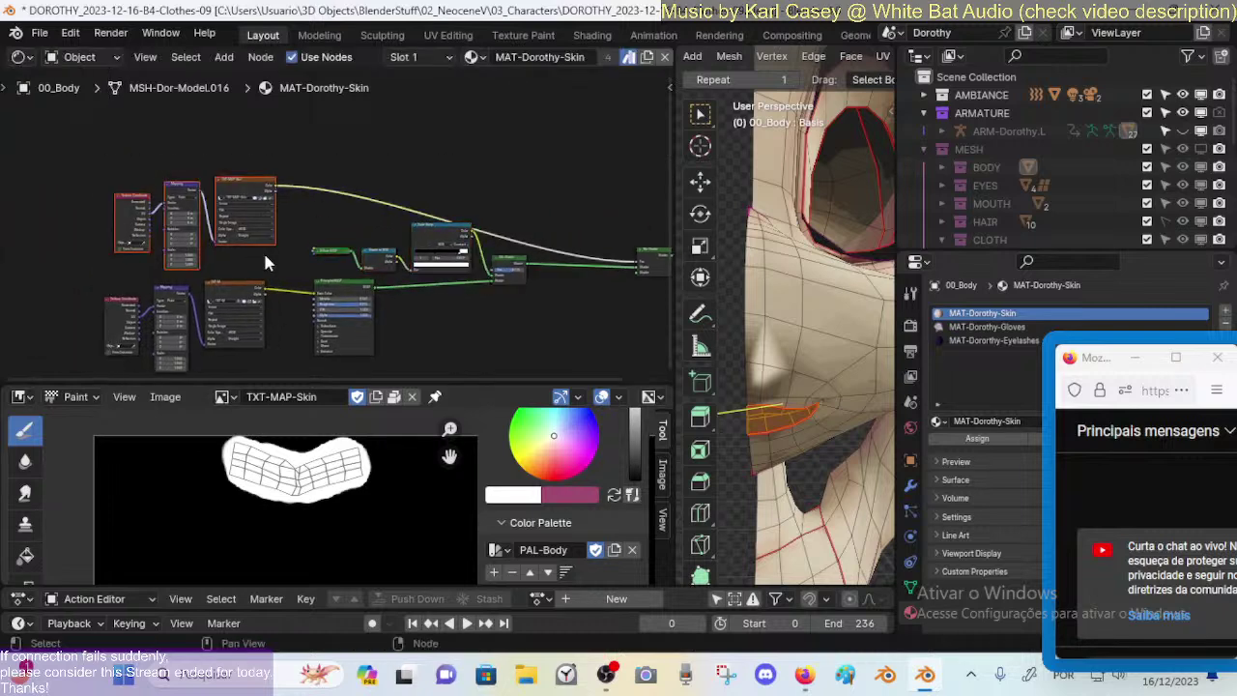
{"action": "key", "text": "g"}
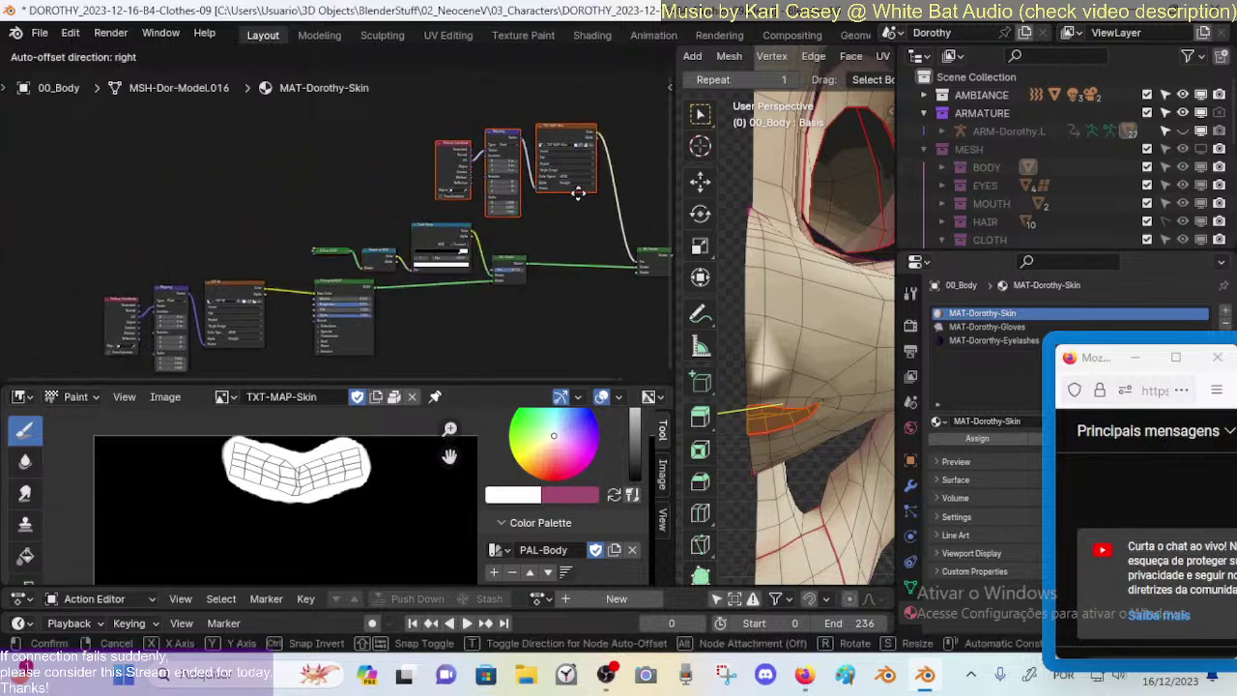
{"action": "left_click", "coordinate": [576, 213]}
Step: Reposition the TXT-MAP-Skin image, Mapping and Texture Coordinate nodes individually, lining them up closer together beside the final Mix Shader
{"action": "scroll", "coordinate": [464, 216], "scroll_direction": "up", "scroll_amount": 1}
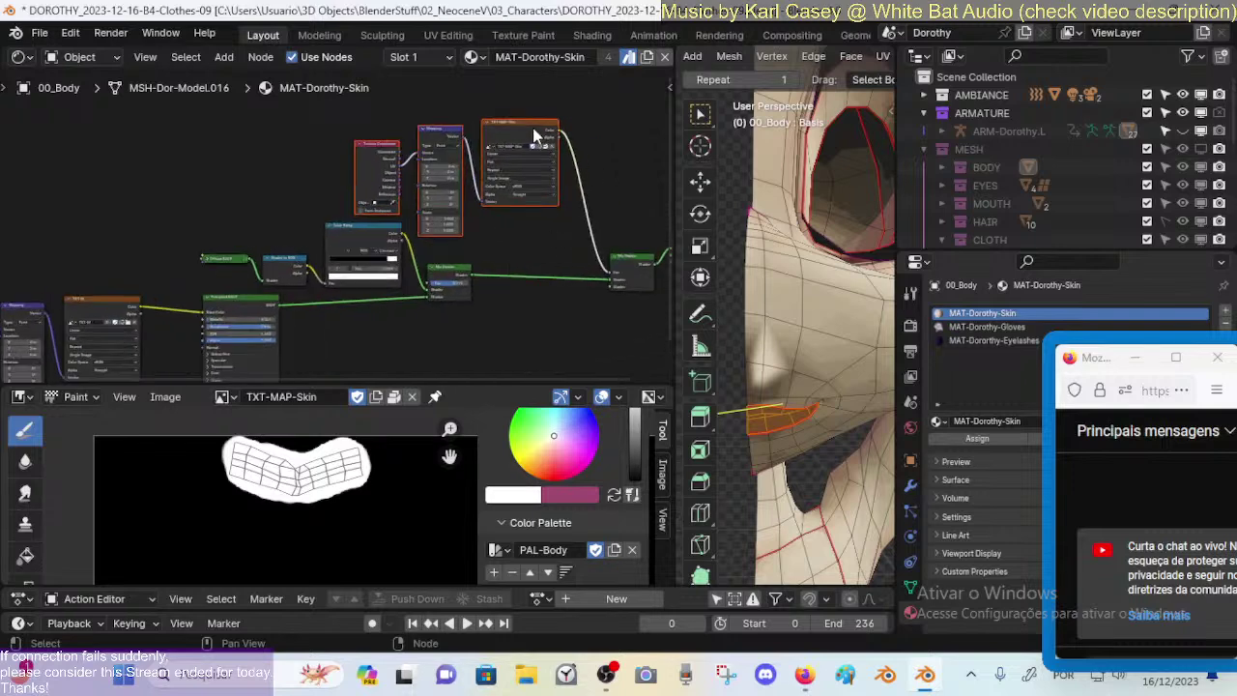
{"action": "left_click", "coordinate": [533, 128]}
{"action": "left_click", "coordinate": [526, 123]}
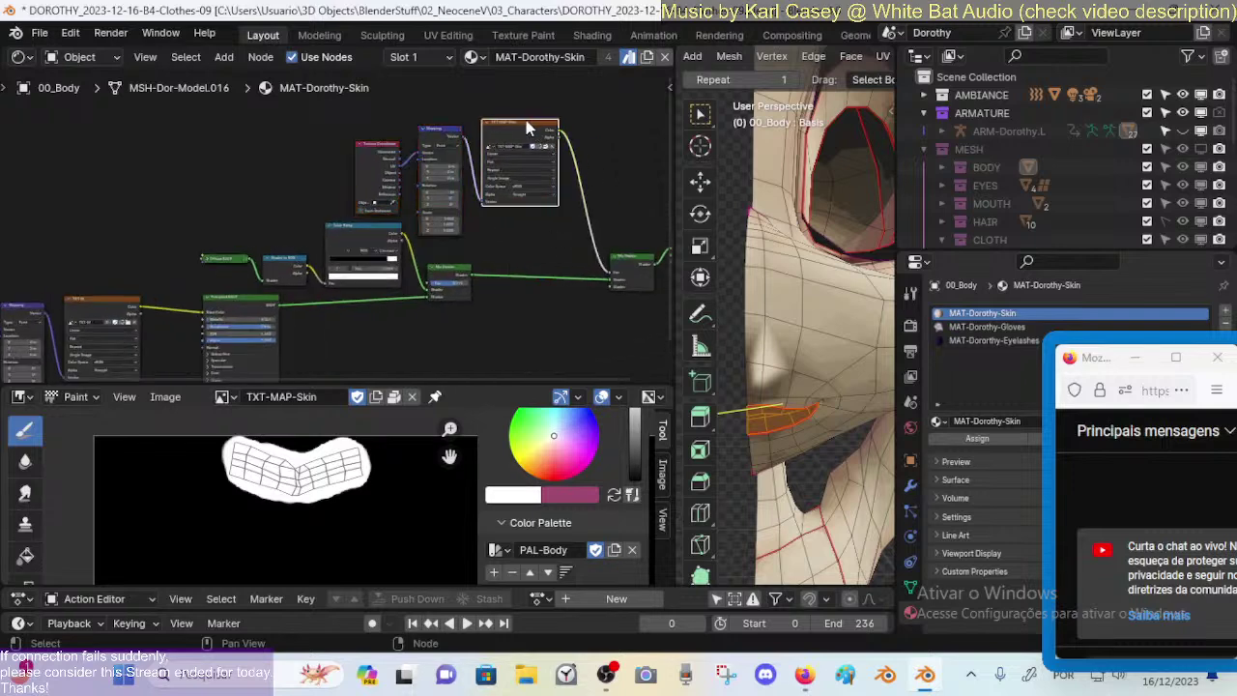
{"action": "key", "text": "g"}
{"action": "left_click", "coordinate": [537, 152]}
{"action": "left_click", "coordinate": [442, 134]}
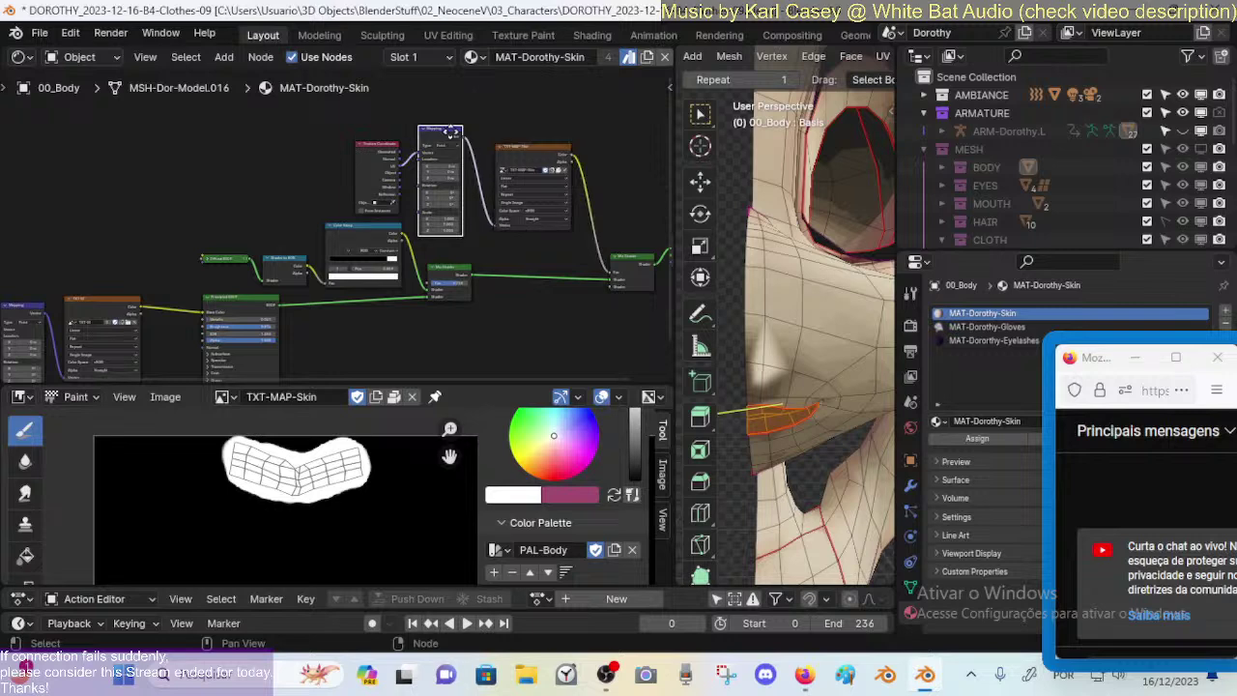
{"action": "key", "text": "g"}
{"action": "left_click", "coordinate": [457, 150]}
{"action": "left_click", "coordinate": [391, 143]}
{"action": "key", "text": "g"}
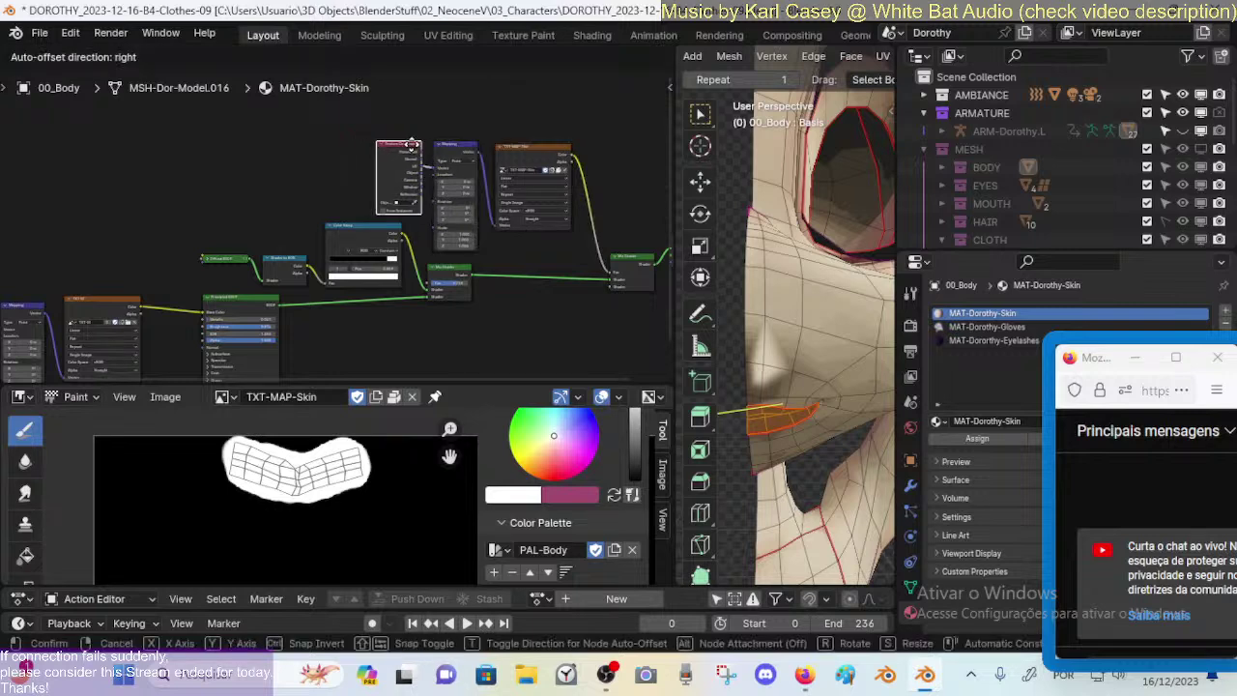
{"action": "left_click", "coordinate": [417, 145]}
Step: Select the whole skin shader chain, from its texture nodes through its Mix Shader, and move it below the TXT-MAP-Skin nodes
{"action": "middle_click_drag", "start_coordinate": [322, 298], "coordinate": [322, 260]}
{"action": "scroll", "coordinate": [235, 224], "scroll_direction": "down", "scroll_amount": 1}
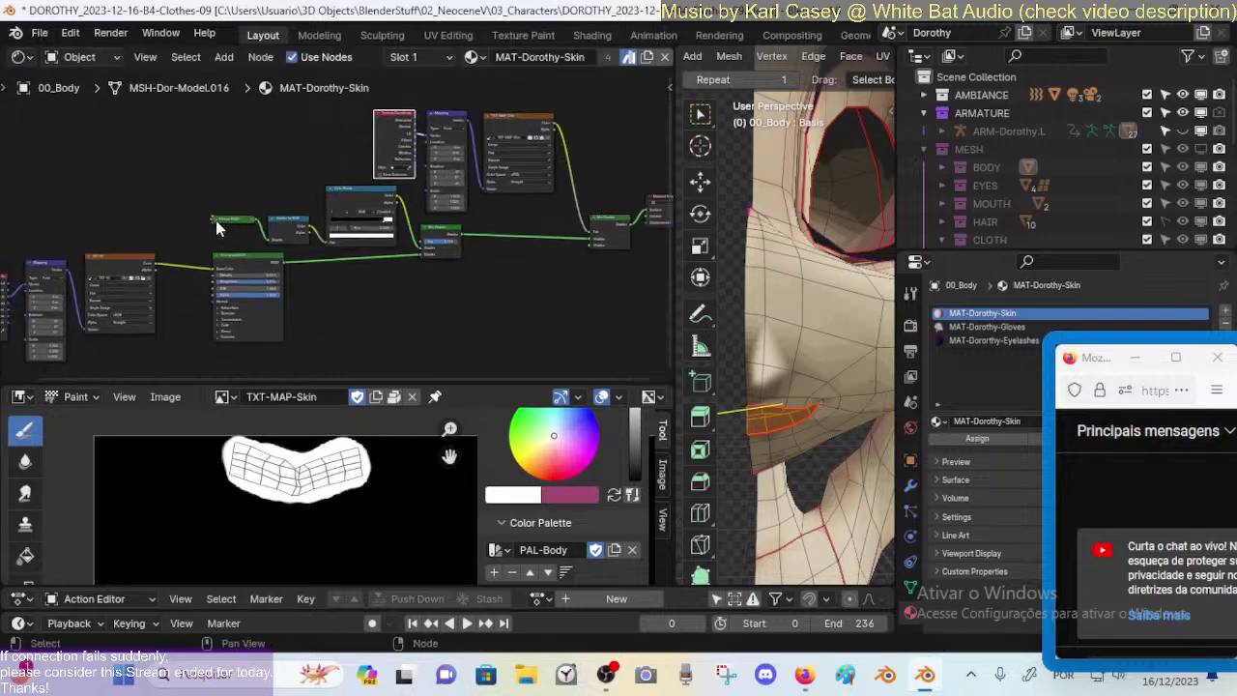
{"action": "scroll", "coordinate": [215, 220], "scroll_direction": "down", "scroll_amount": 2}
{"action": "middle_click_drag", "start_coordinate": [216, 220], "coordinate": [138, 305]}
{"action": "key", "text": "b"}
{"action": "left_click_drag", "start_coordinate": [44, 344], "coordinate": [431, 214]}
{"action": "key", "text": "g"}
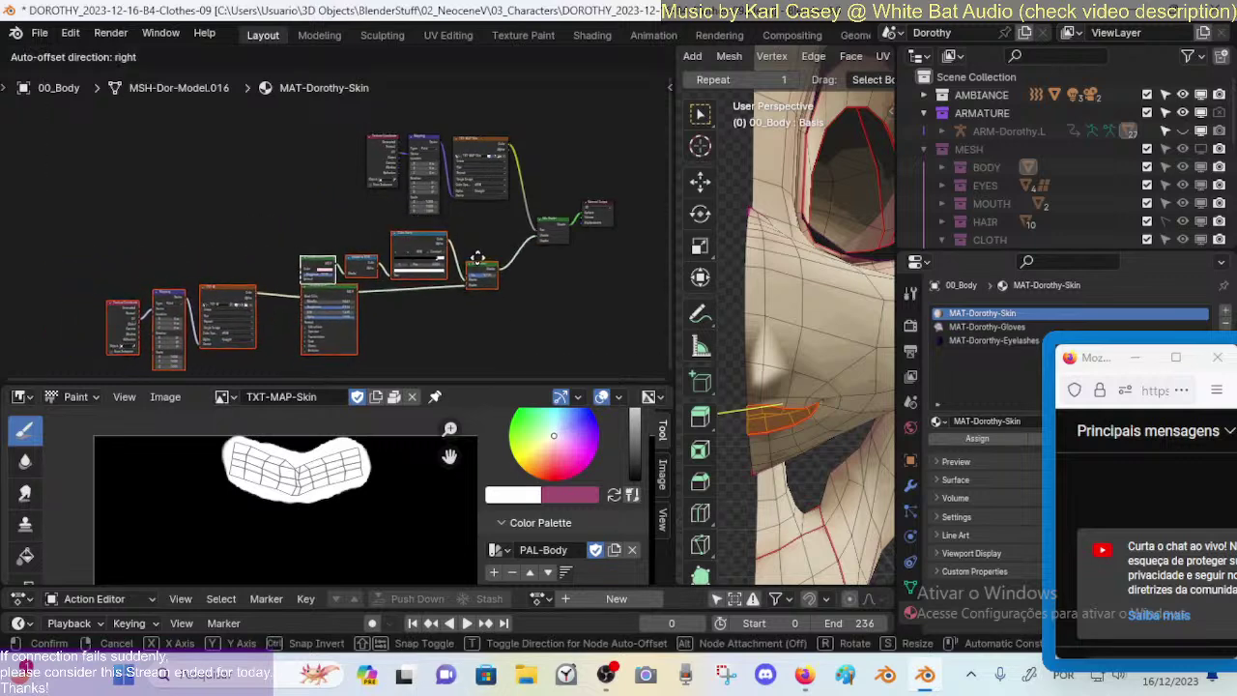
{"action": "left_click", "coordinate": [464, 281]}
{"action": "scroll", "coordinate": [459, 289], "scroll_direction": "up", "scroll_amount": 3}
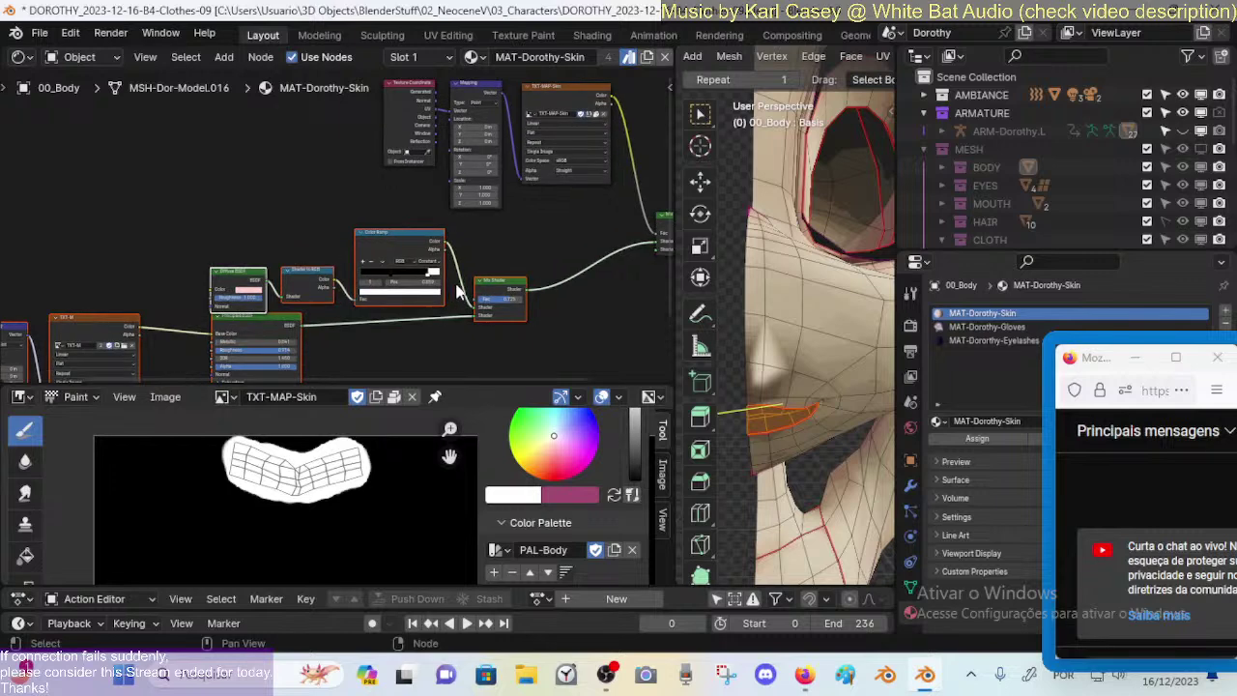
Step: Save the file and group the Texture Coordinate, Mapping and TXT-MAP-Skin nodes in a frame
{"action": "middle_click_drag", "start_coordinate": [529, 167], "coordinate": [388, 202]}
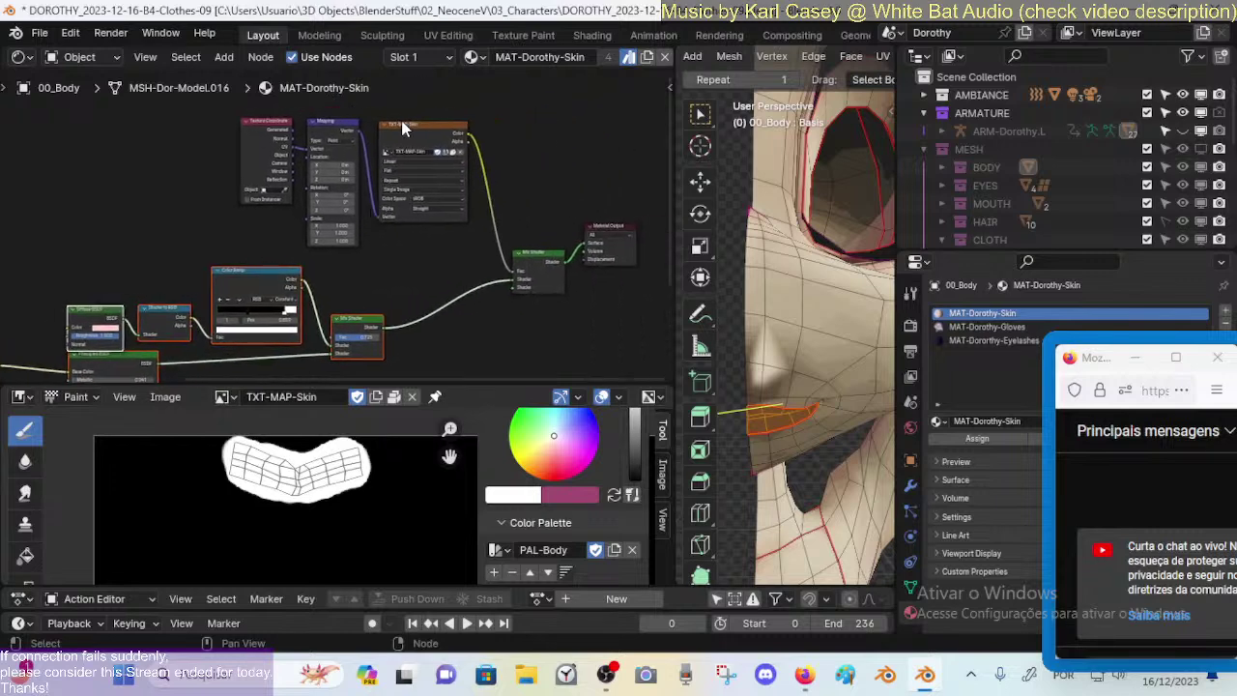
{"action": "left_click", "coordinate": [404, 129]}
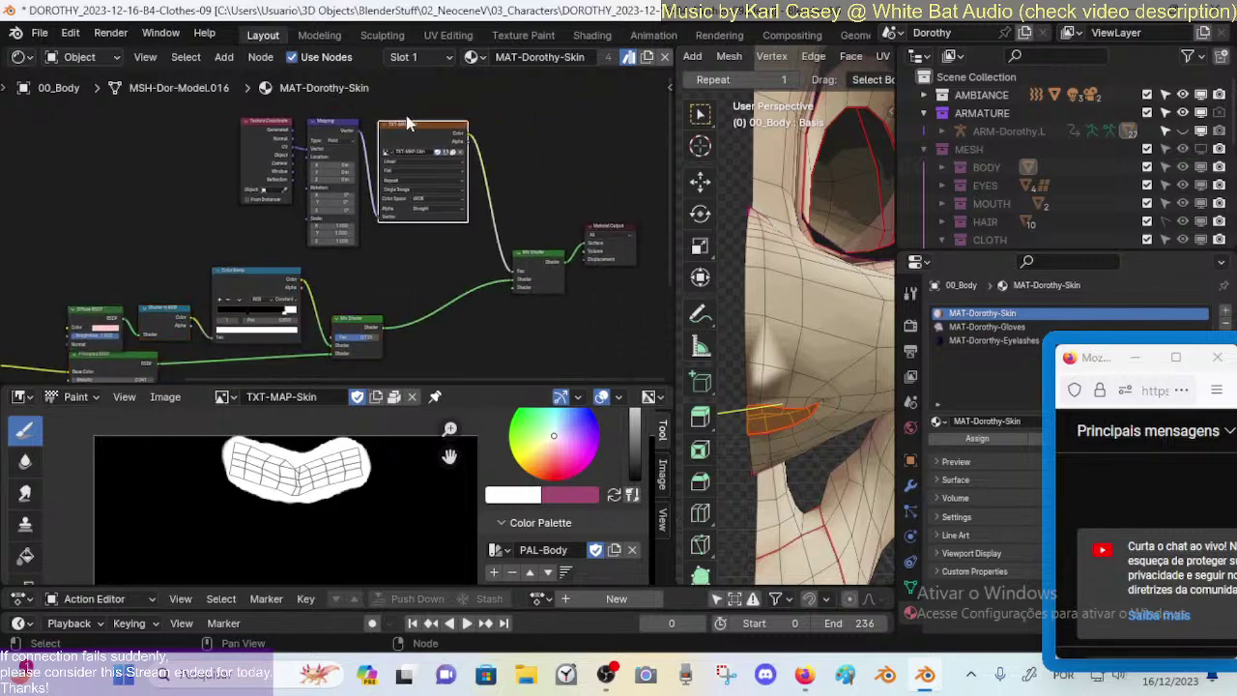
{"action": "left_click", "coordinate": [336, 135]}
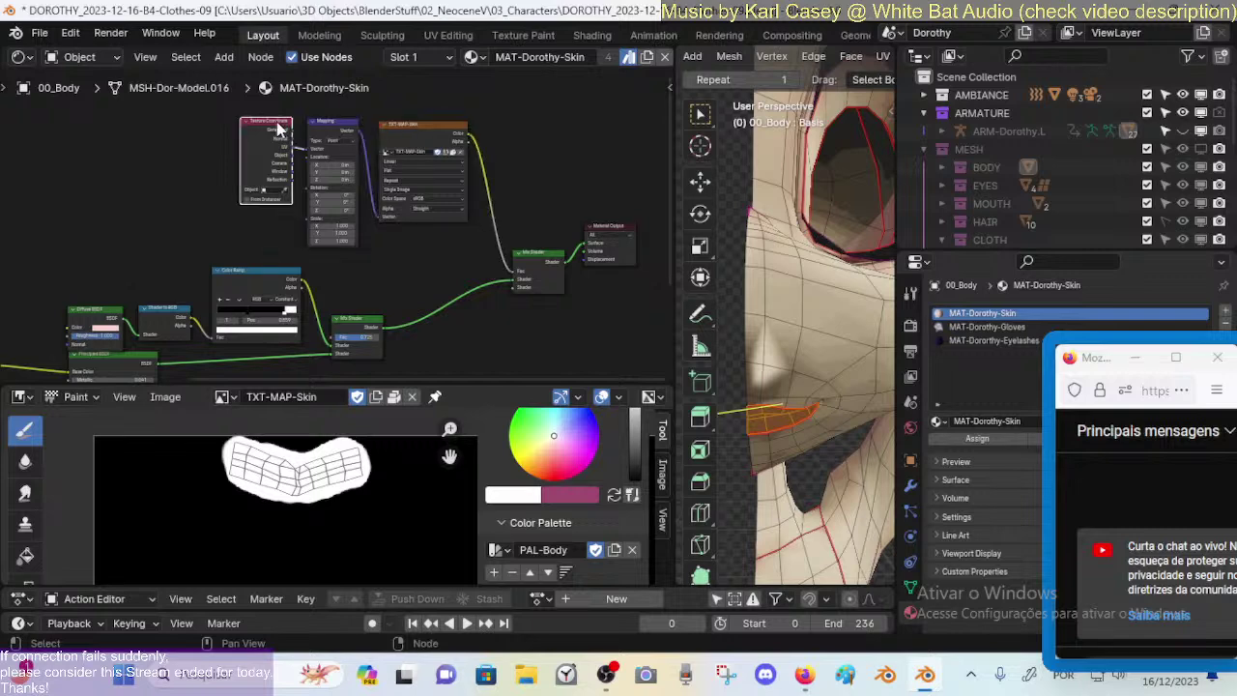
{"action": "left_click", "coordinate": [286, 128], "text": "shift"}
{"action": "left_click", "coordinate": [323, 126], "text": "shift"}
{"action": "left_click", "coordinate": [406, 127], "text": "shift"}
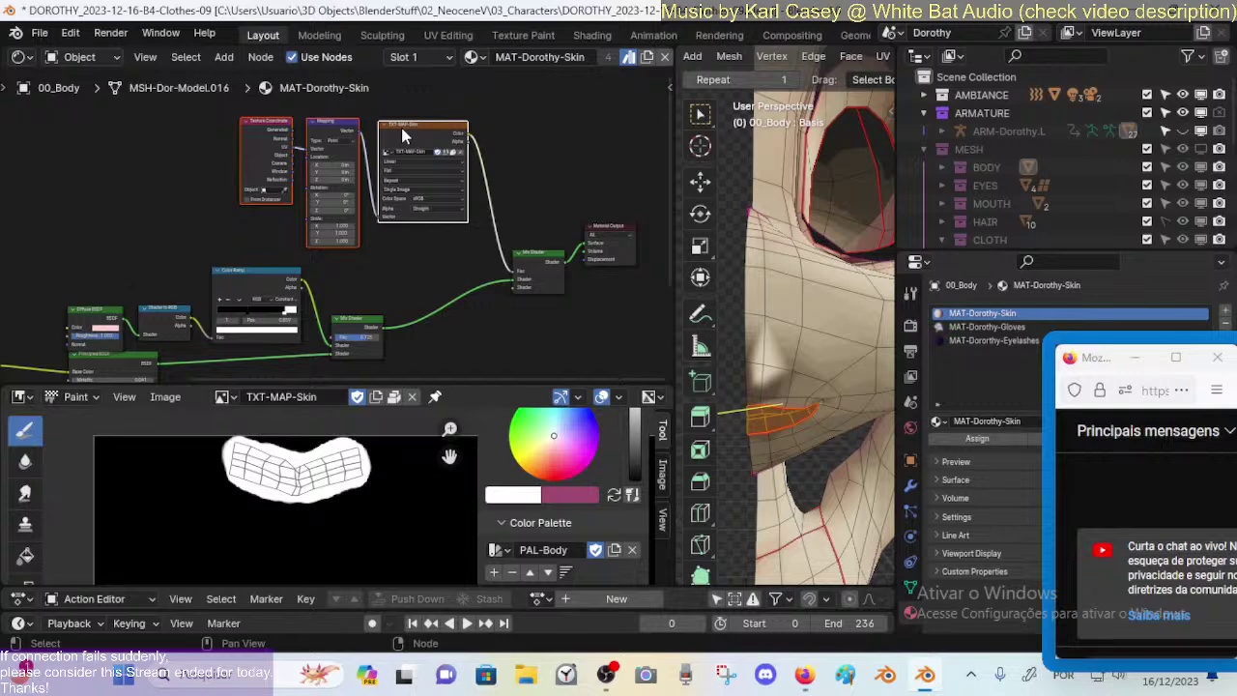
{"action": "key", "text": "ctrl+s"}
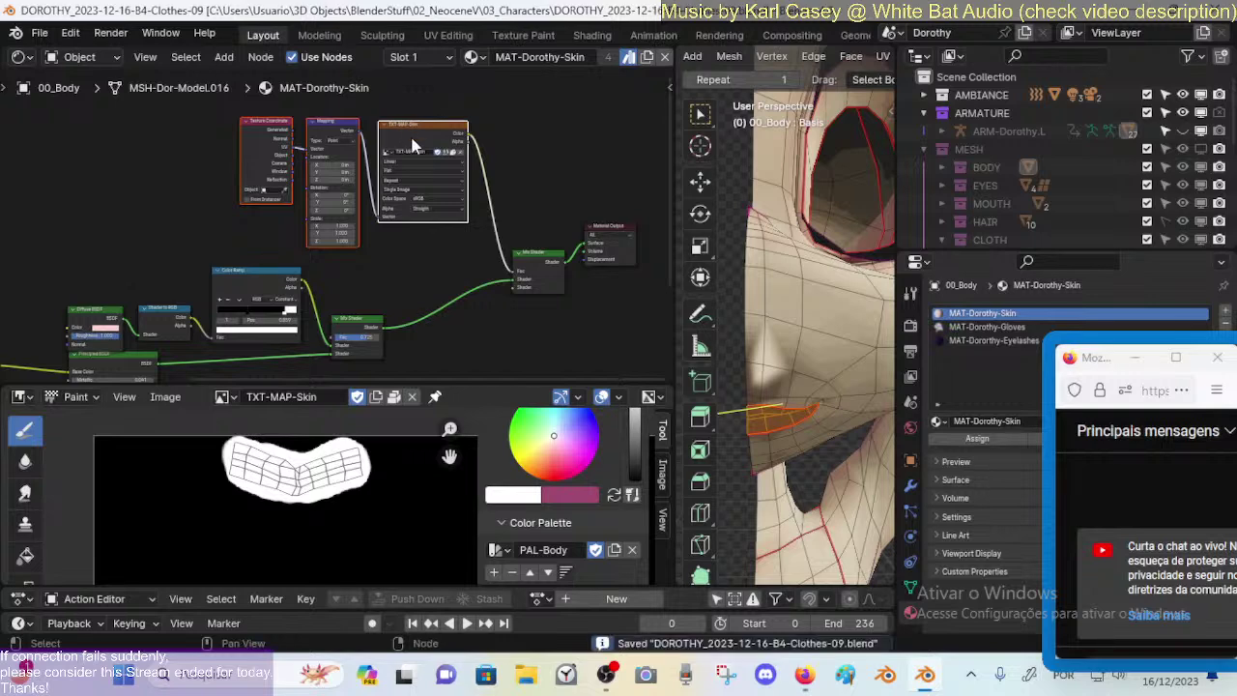
{"action": "key", "text": "ctrl+j"}
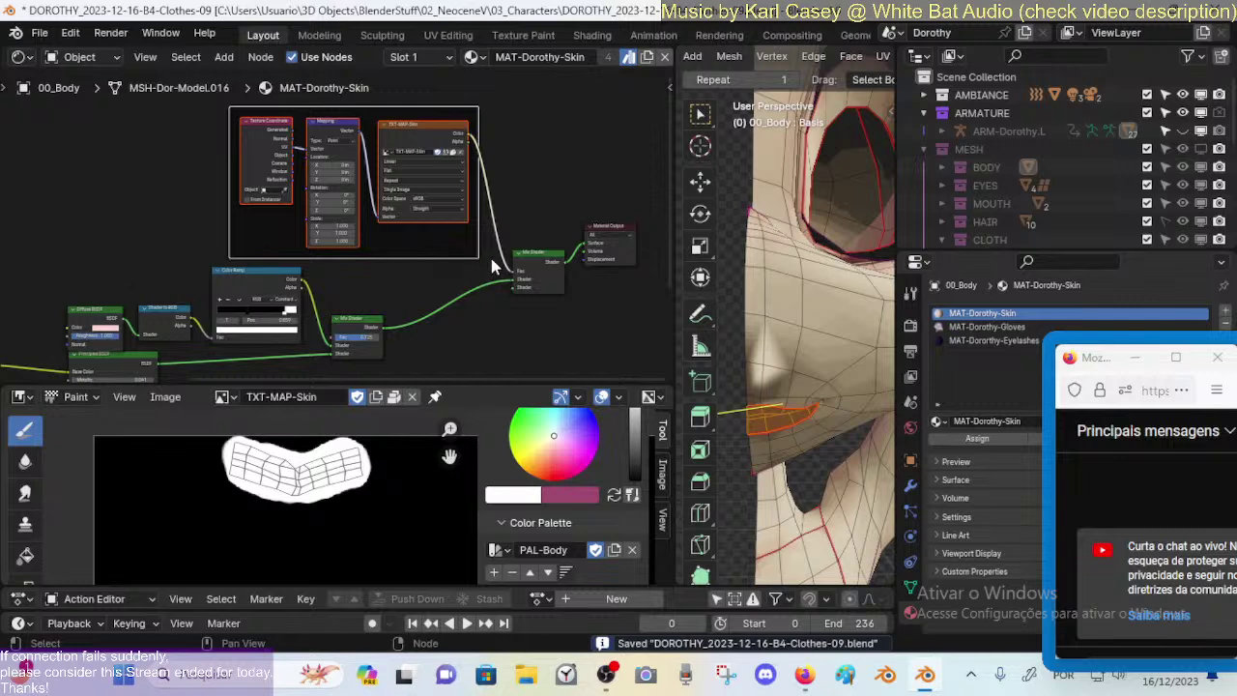
Step: Move the Principled BSDF and its three texture nodes together under the Color Ramp, closer to the skin Mix Shader
{"action": "scroll", "coordinate": [491, 263], "scroll_direction": "down", "scroll_amount": 3}
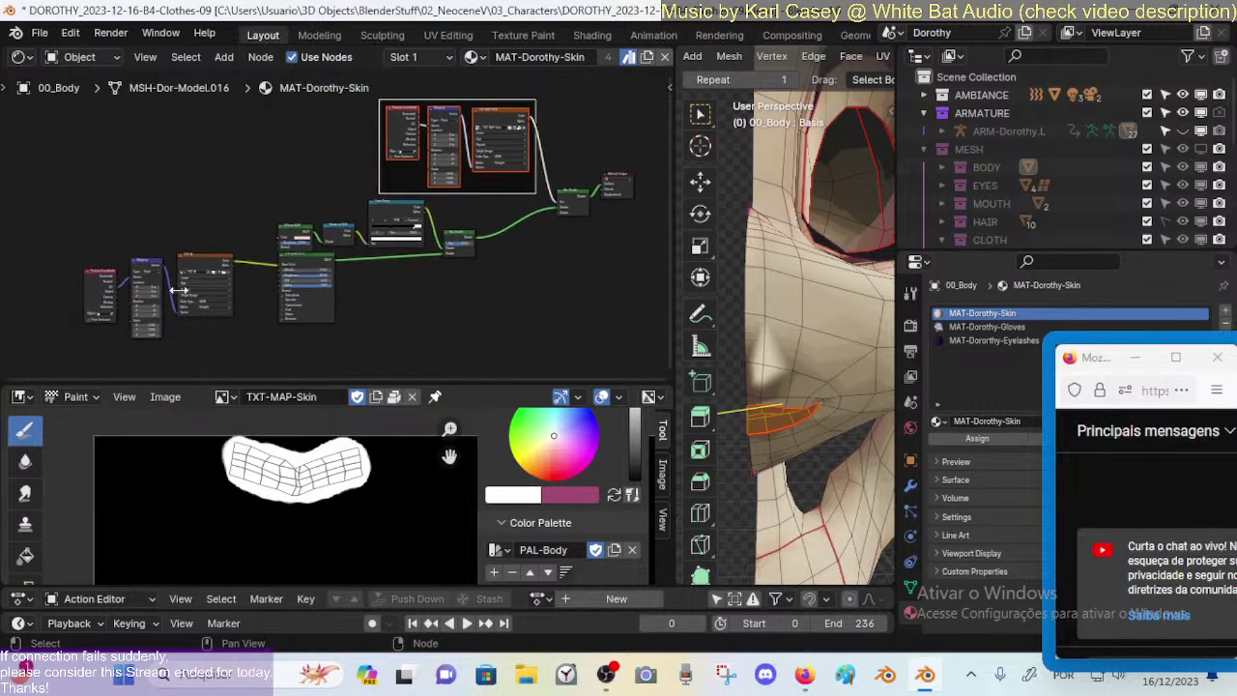
{"action": "left_click_drag", "start_coordinate": [62, 346], "coordinate": [349, 261]}
{"action": "key", "text": "g"}
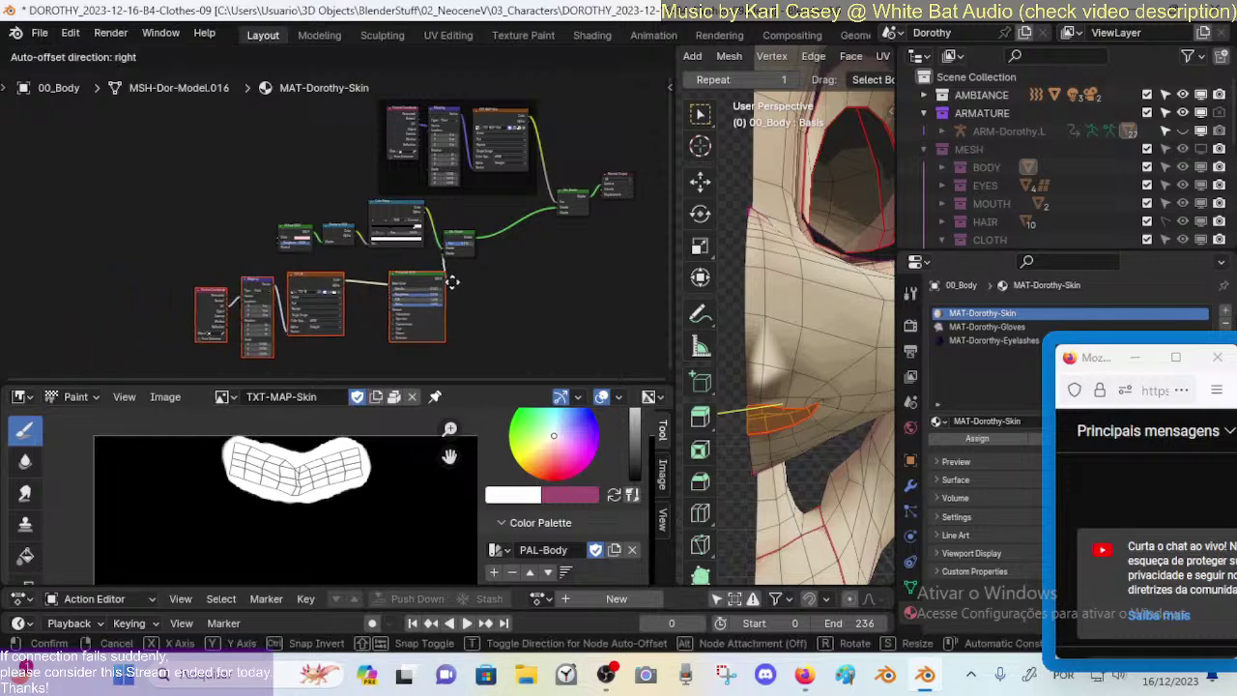
{"action": "left_click", "coordinate": [446, 281]}
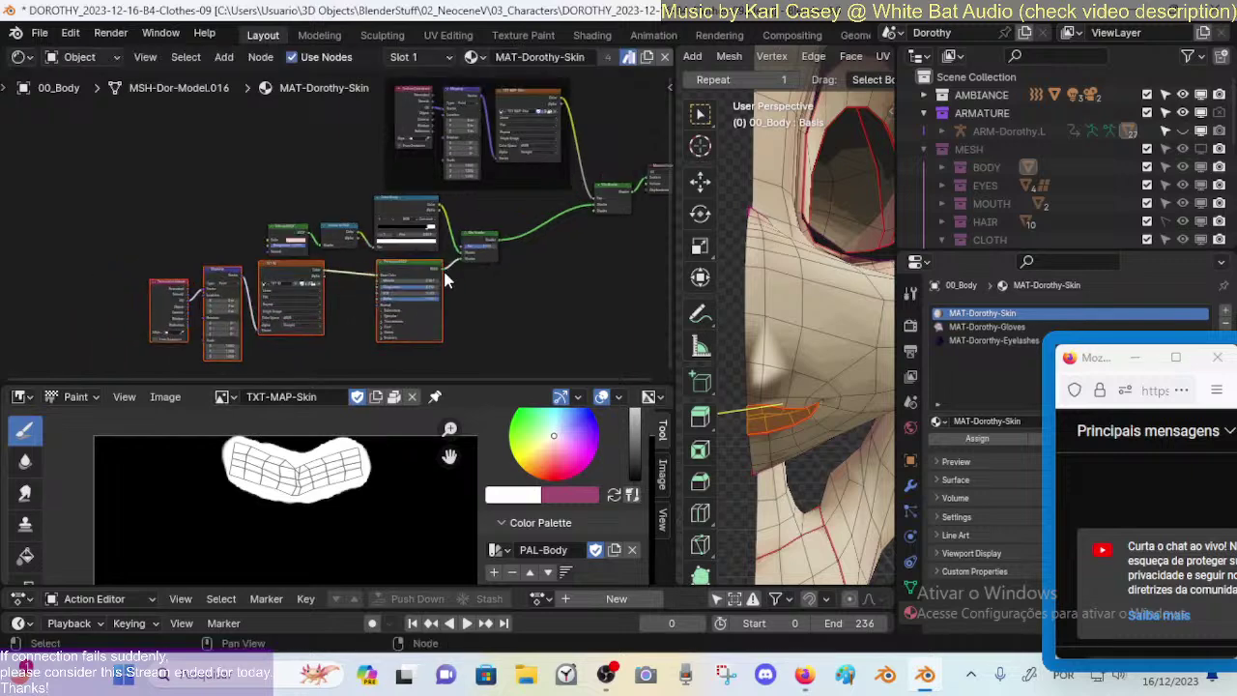
{"action": "scroll", "coordinate": [445, 280], "scroll_direction": "up", "scroll_amount": 2}
{"action": "scroll", "coordinate": [445, 281], "scroll_direction": "down", "scroll_amount": 2}
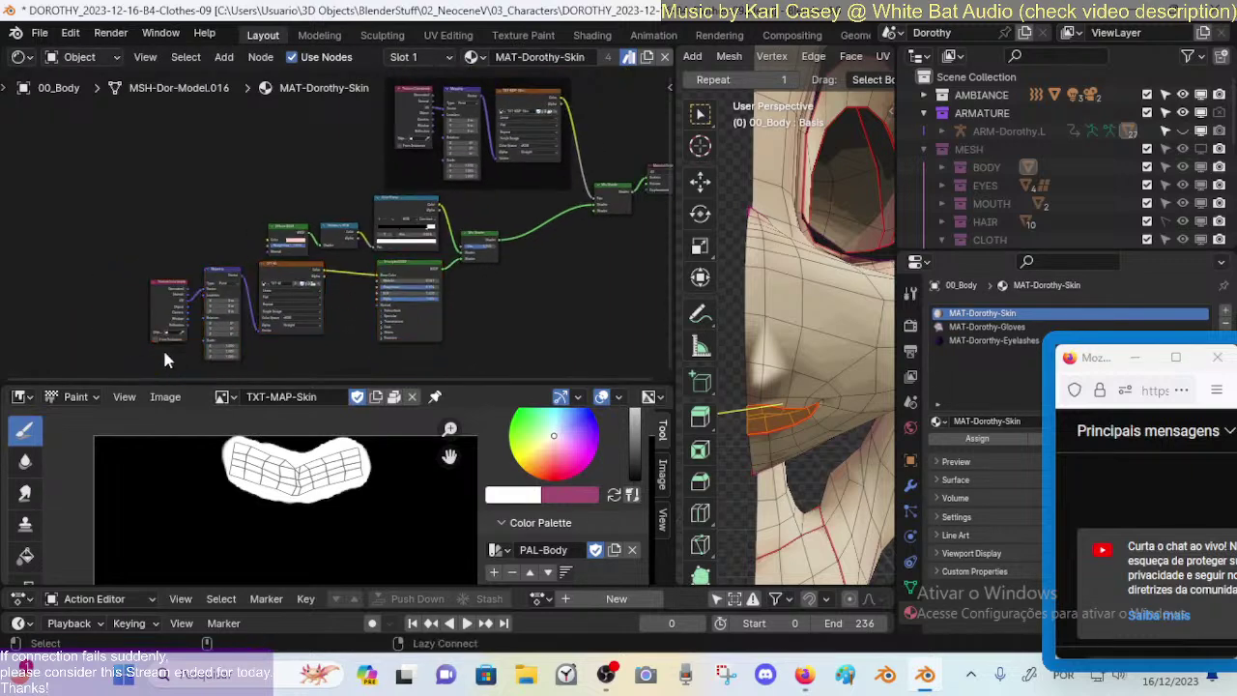
Step: Group all skin shader nodes, including their Mix Shader, in a frame and move it closer to the final Mix Shader
{"action": "left_click_drag", "start_coordinate": [135, 362], "coordinate": [478, 200]}
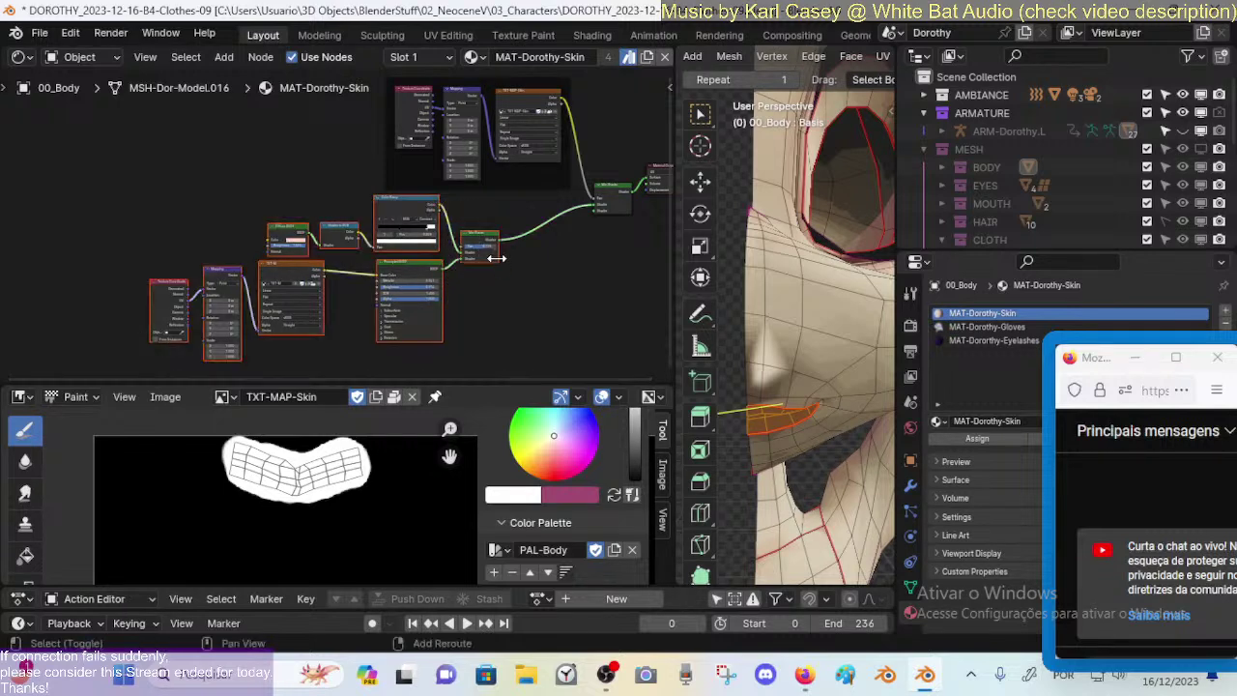
{"action": "key", "text": "ctrl+j"}
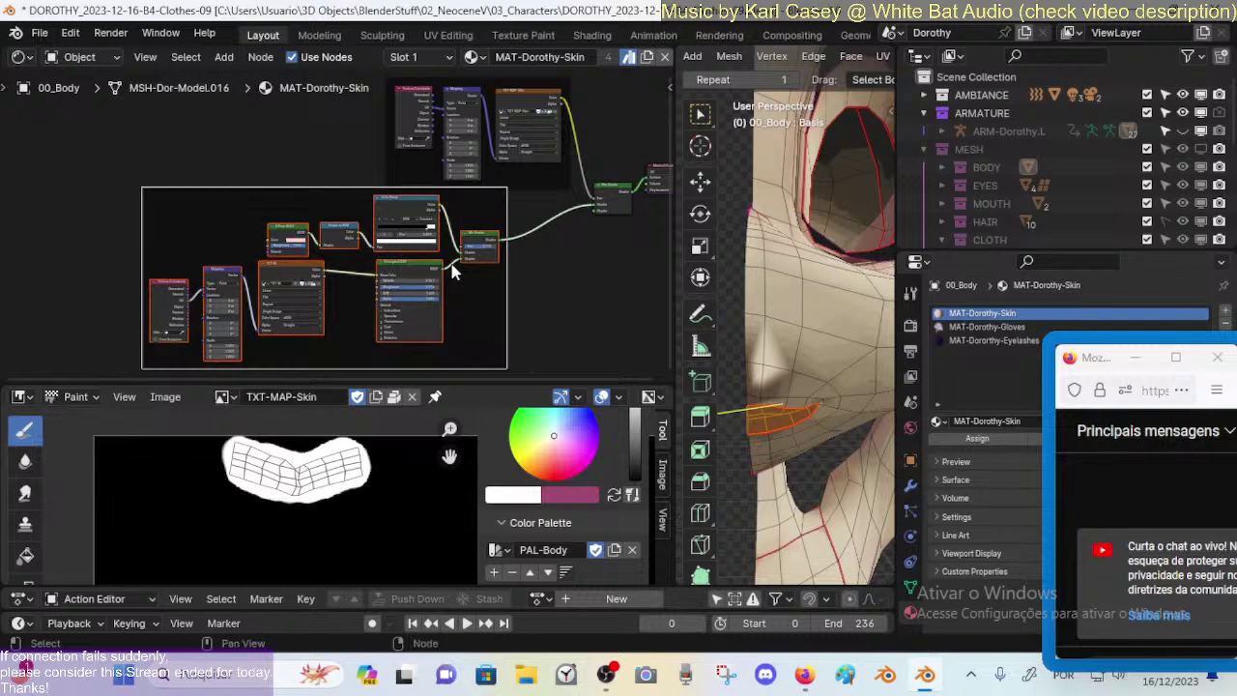
{"action": "left_click", "coordinate": [343, 197]}
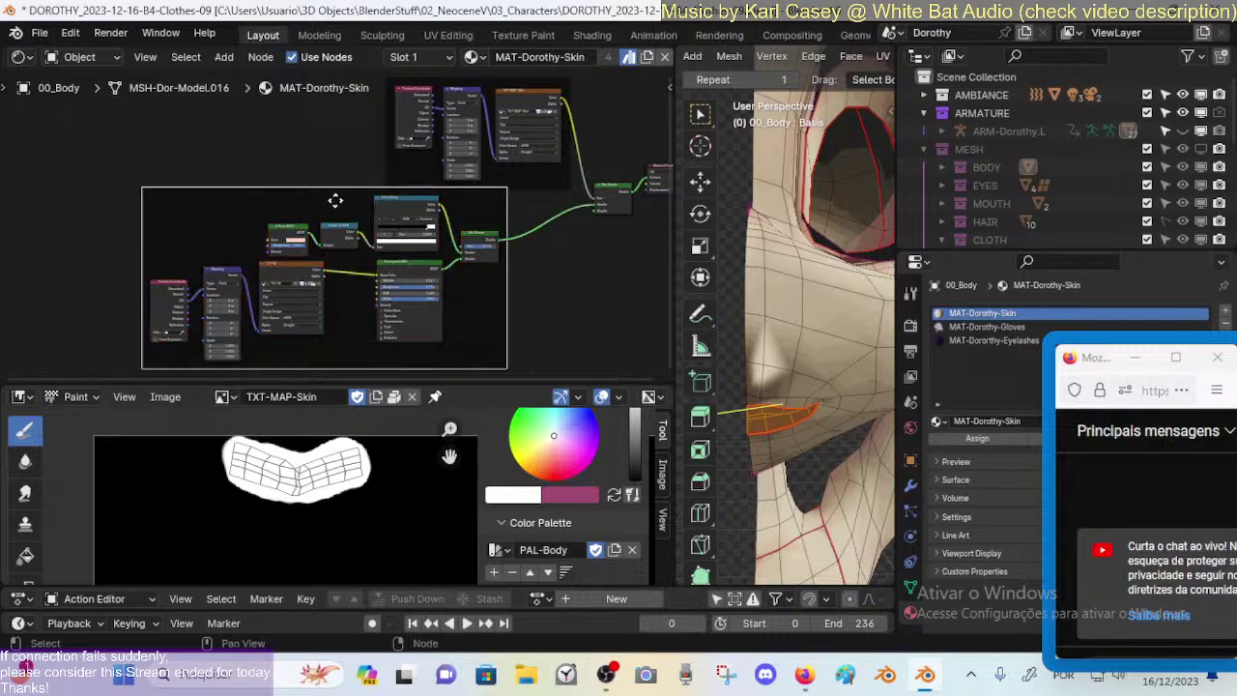
{"action": "left_click_drag", "start_coordinate": [334, 200], "coordinate": [389, 212]}
Step: Inspect the framed skin shader nodes, including the Color Ramp, and their link to the final Mix Shader
{"action": "scroll", "coordinate": [414, 221], "scroll_direction": "right", "scroll_amount": 5, "text": "ctrl"}
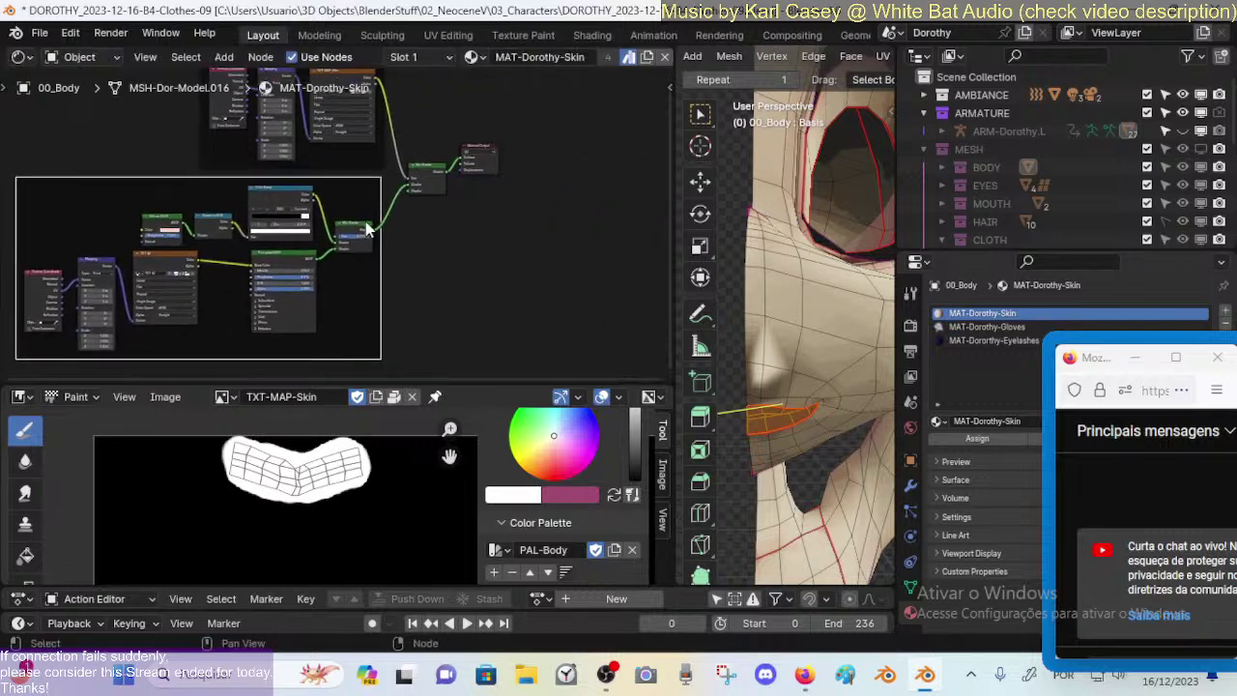
{"action": "scroll", "coordinate": [370, 225], "scroll_direction": "up", "scroll_amount": 2}
{"action": "scroll", "coordinate": [382, 251], "scroll_direction": "down", "scroll_amount": 4}
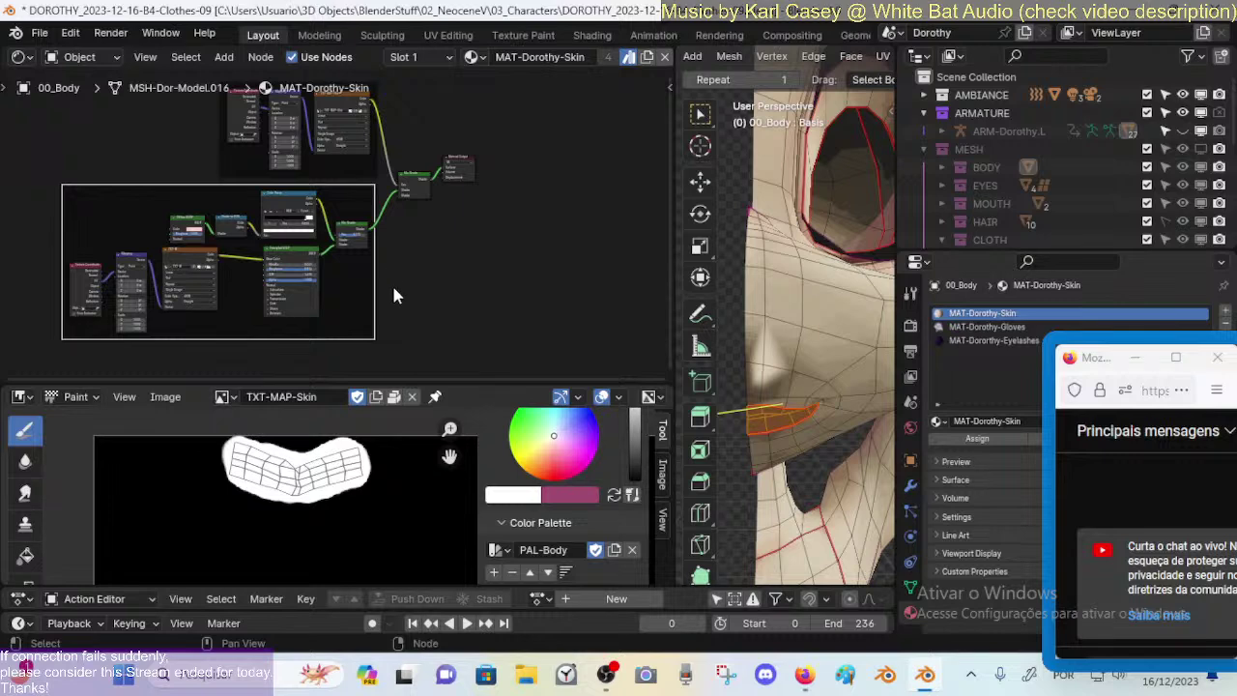
{"action": "scroll", "coordinate": [453, 250], "scroll_direction": "up", "scroll_amount": 3}
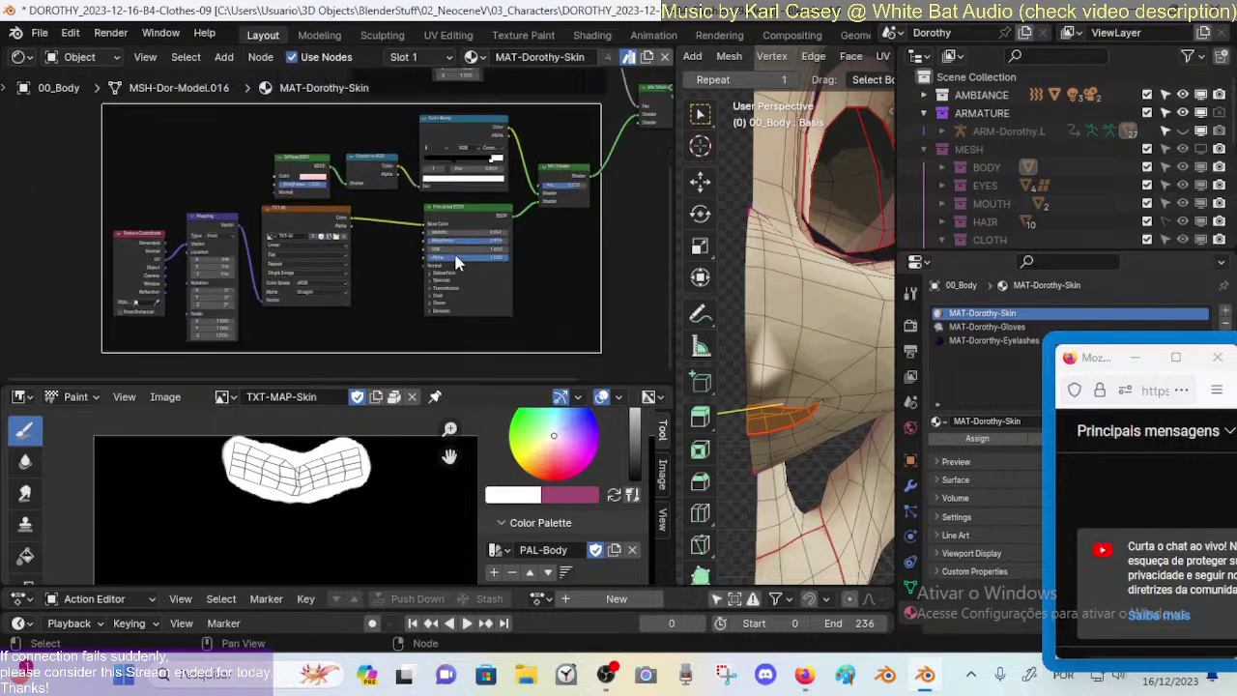
{"action": "scroll", "coordinate": [453, 250], "scroll_direction": "up", "scroll_amount": 2}
{"action": "scroll", "coordinate": [452, 251], "scroll_direction": "down", "scroll_amount": 4}
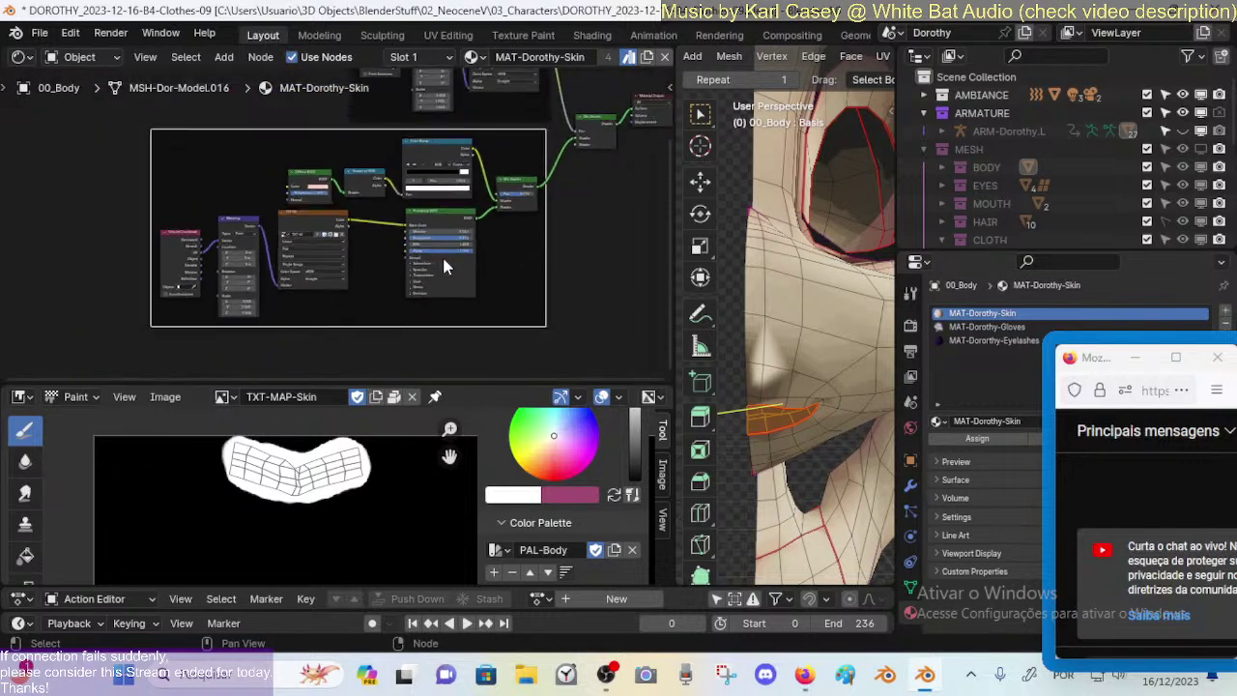
{"action": "left_click", "coordinate": [432, 148]}
{"action": "scroll", "coordinate": [387, 159], "scroll_direction": "up", "scroll_amount": 2}
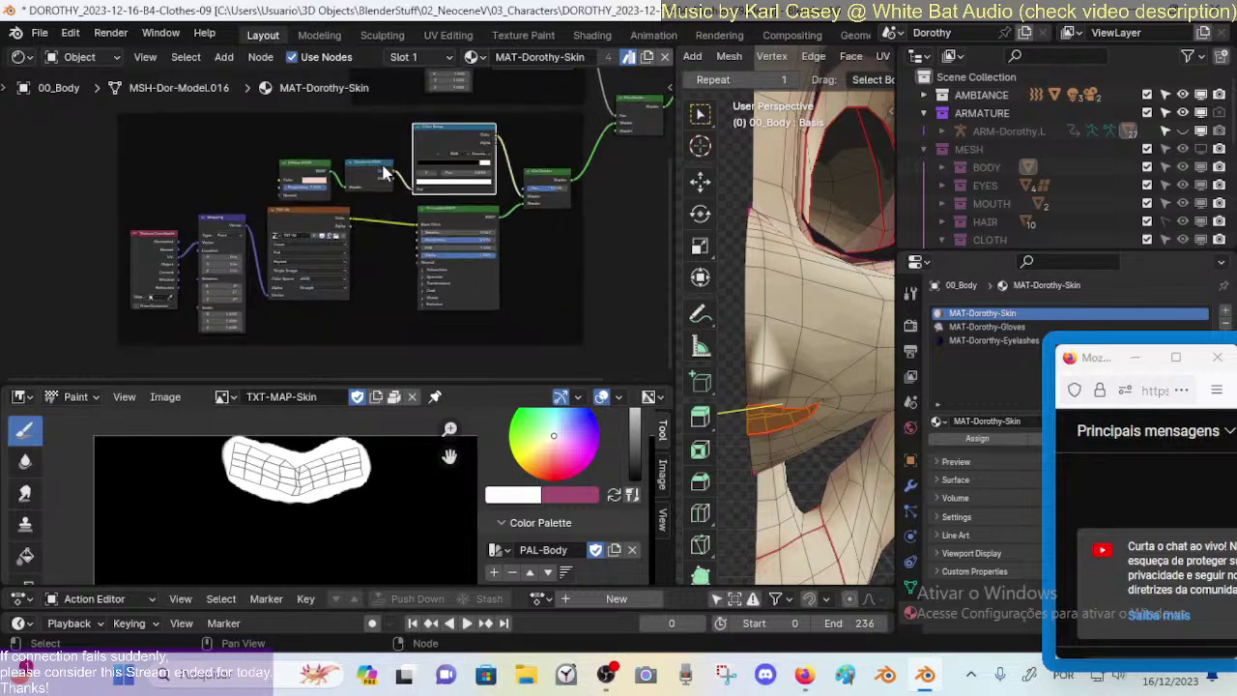
{"action": "scroll", "coordinate": [387, 159], "scroll_direction": "down", "scroll_amount": 2}
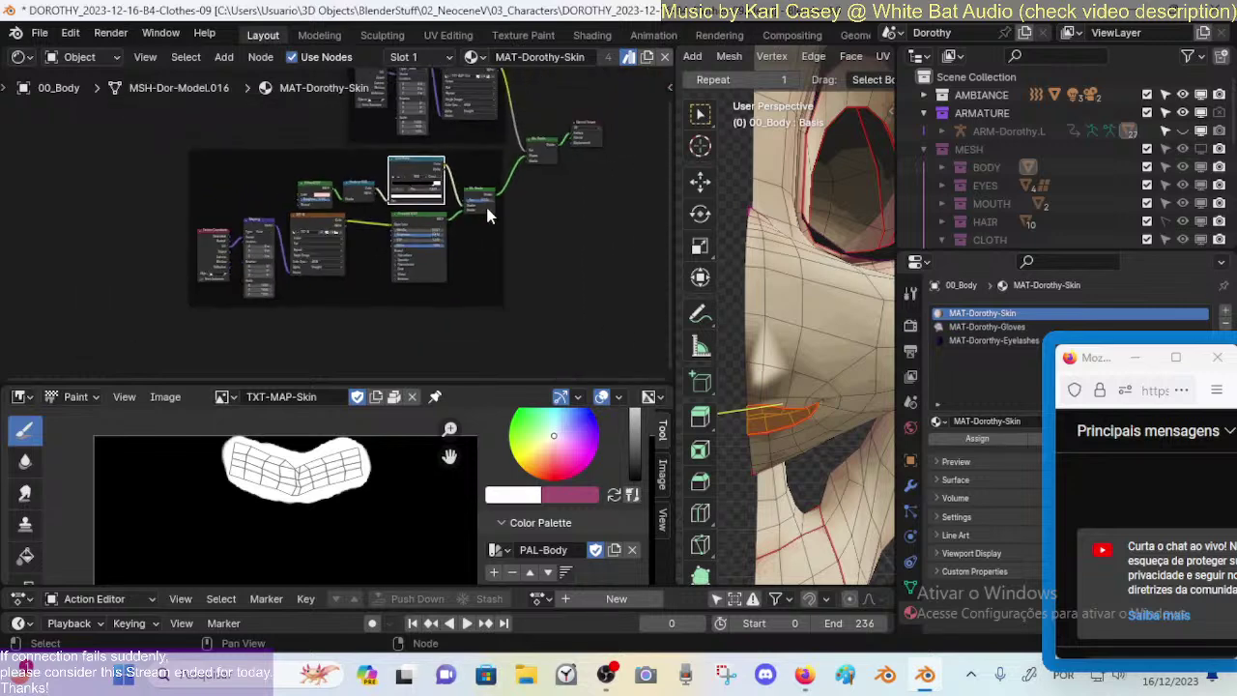
Step: Switch the 3D viewport to Material Preview shading and deselect the lip faces
{"action": "scroll", "coordinate": [832, 58], "scroll_direction": "down", "scroll_amount": 5}
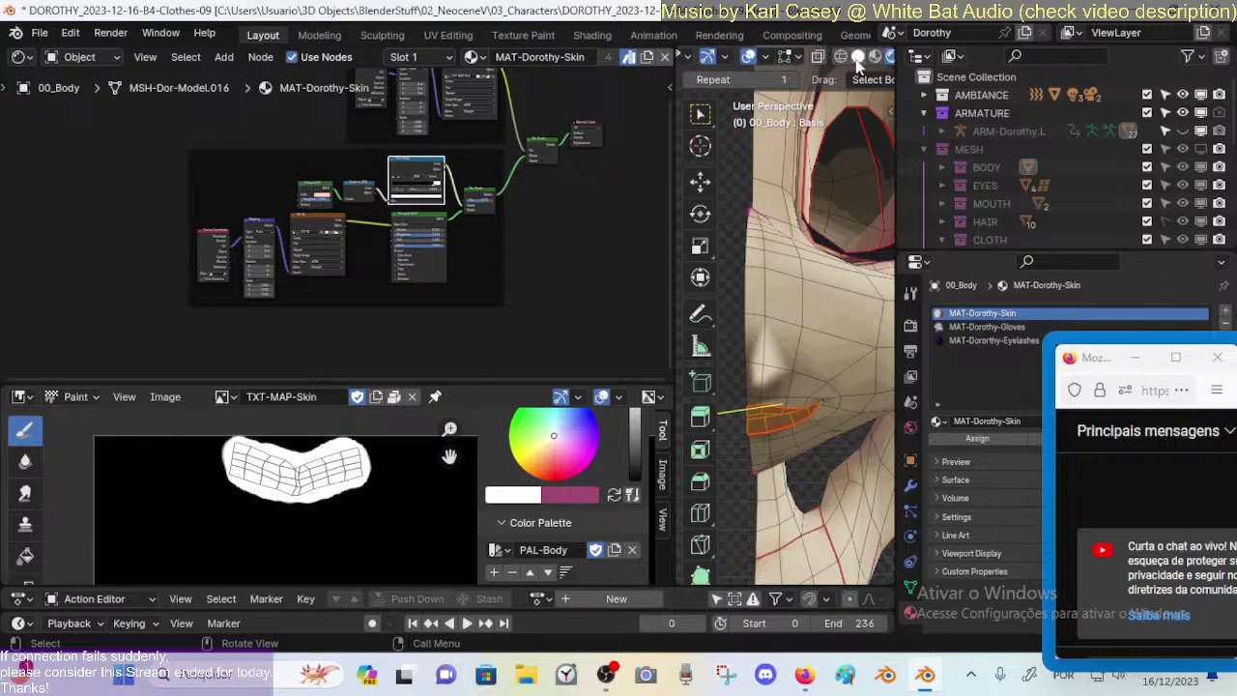
{"action": "left_click", "coordinate": [874, 58]}
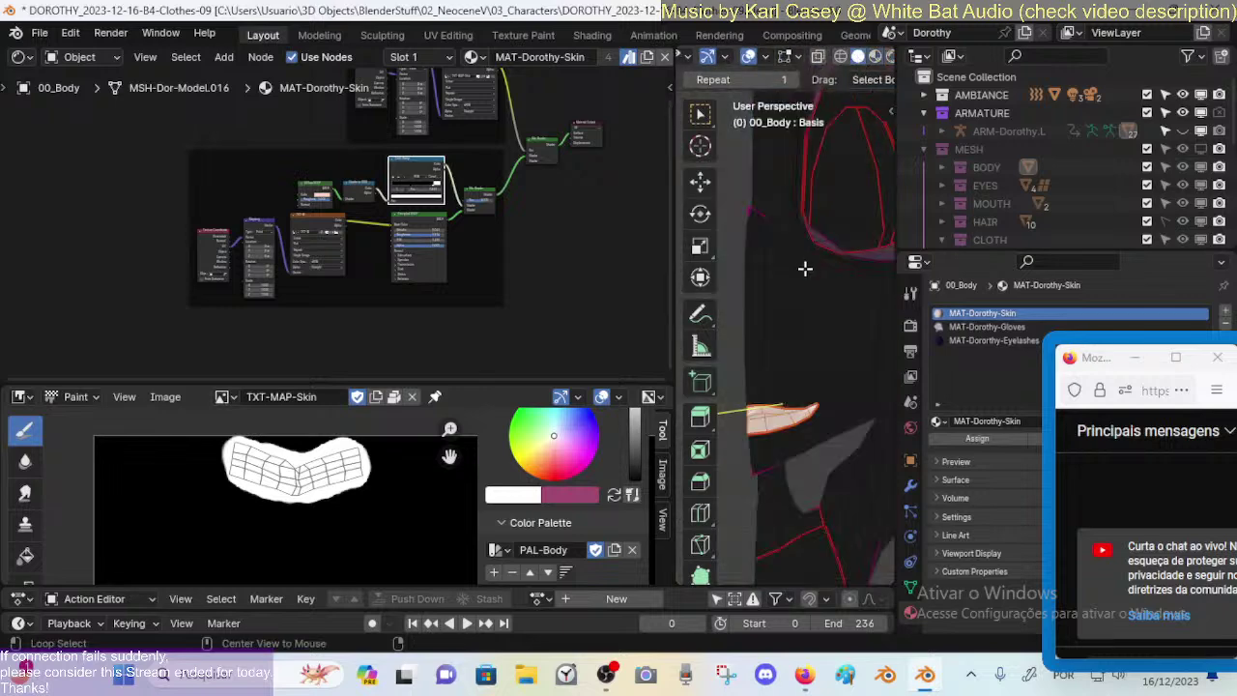
{"action": "key", "text": "Tab"}
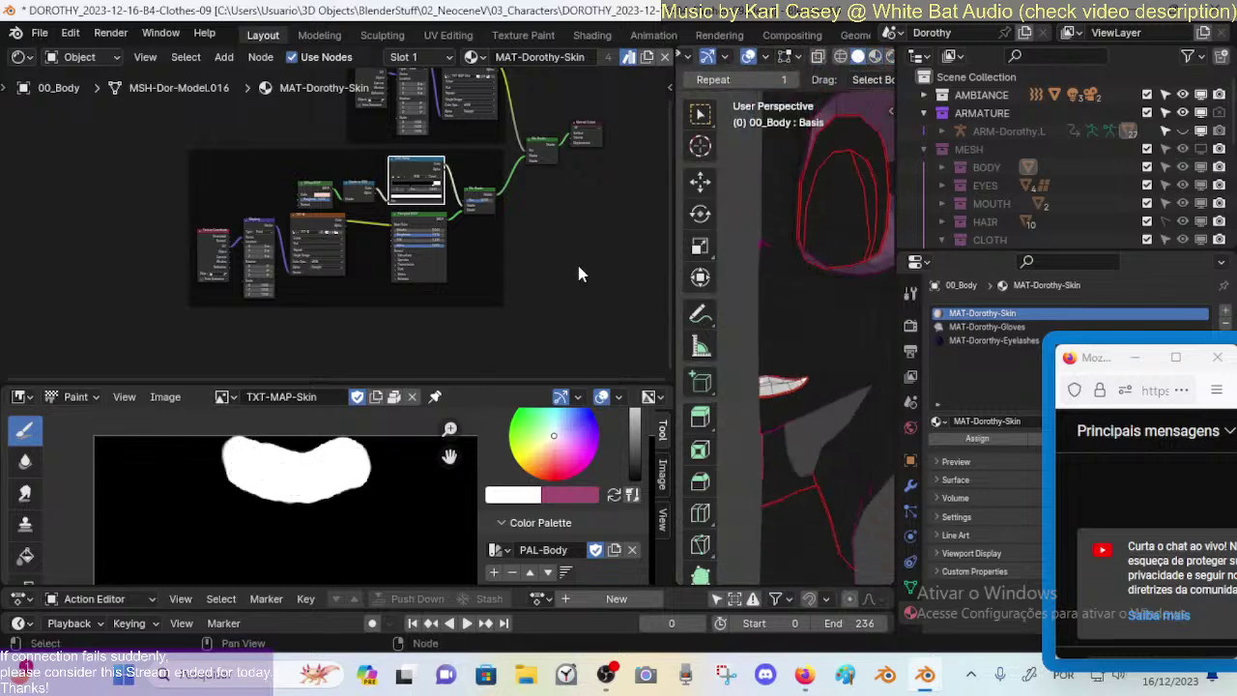
Step: Move the Material Output and the final Mix Shader farther from the two node frames
{"action": "scroll", "coordinate": [576, 261], "scroll_direction": "up", "scroll_amount": 2}
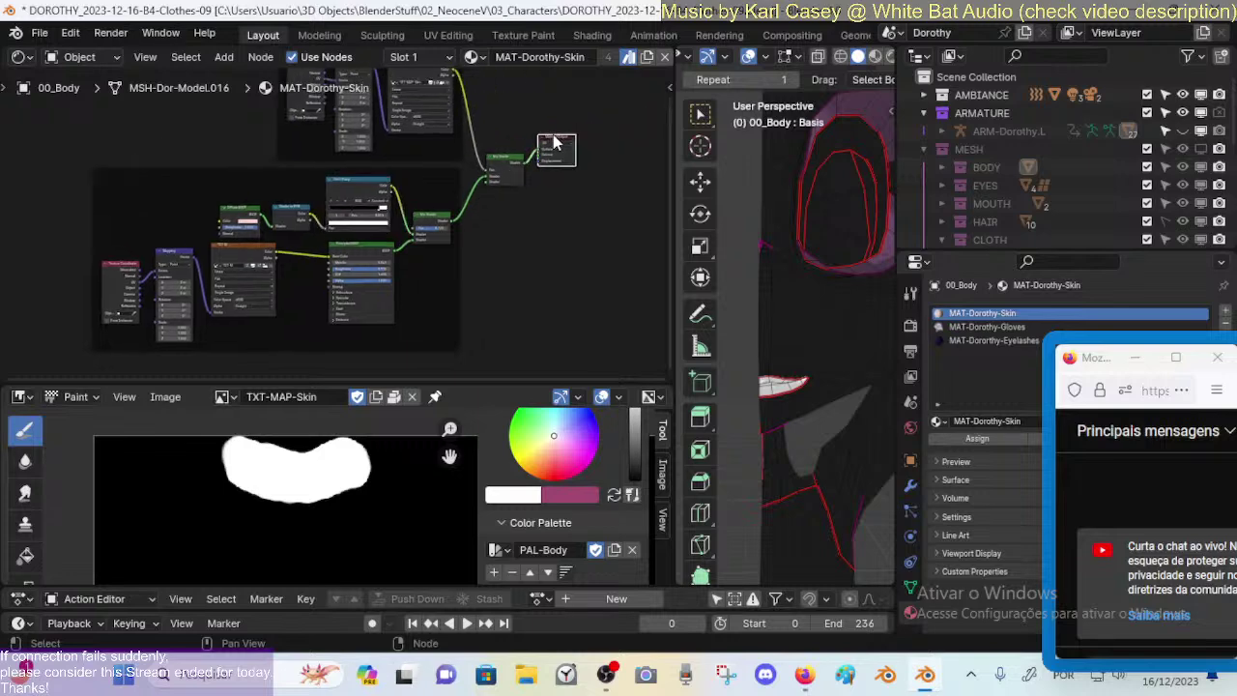
{"action": "left_click_drag", "start_coordinate": [549, 140], "coordinate": [583, 143]}
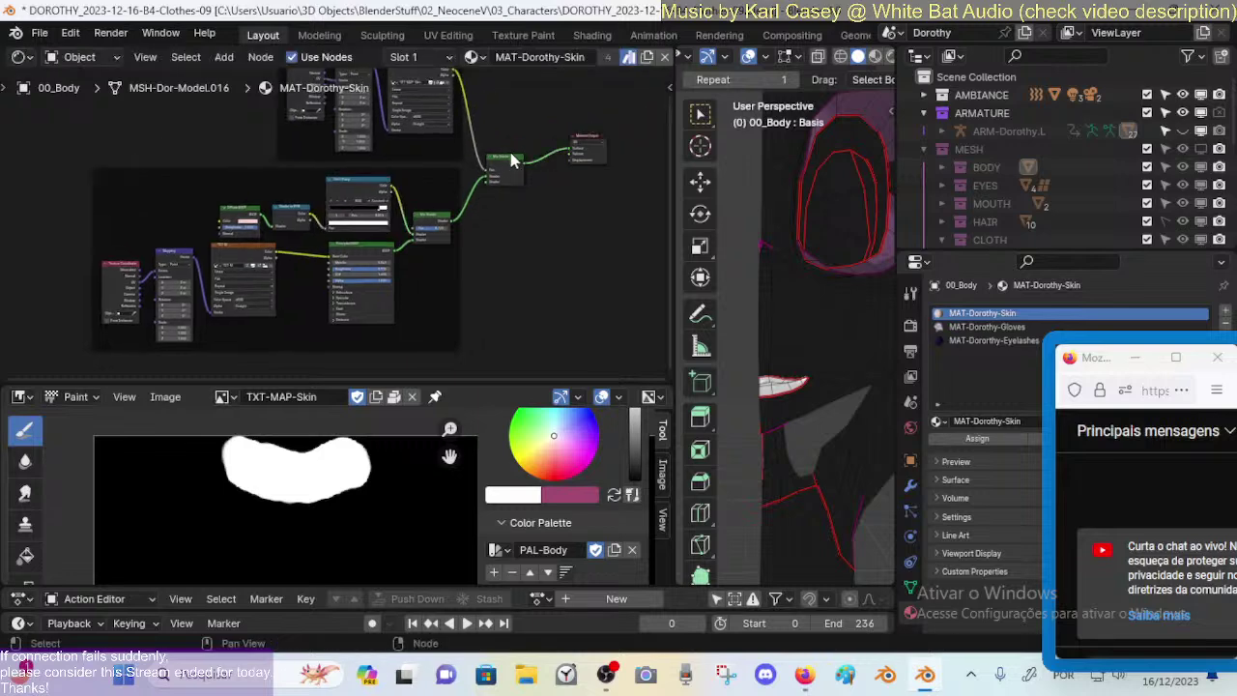
{"action": "left_click_drag", "start_coordinate": [506, 162], "coordinate": [524, 160]}
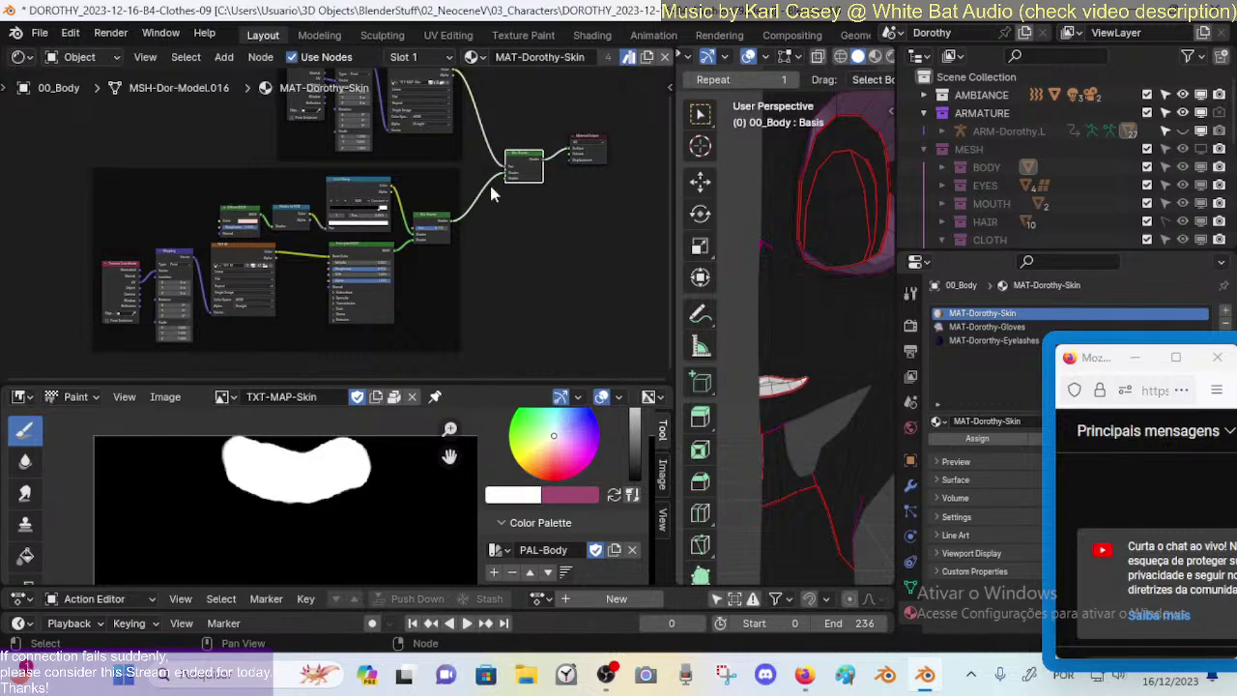
Step: Examine how the TXT-MAP-Skin map and the skin shader frame connect to the final Mix Shader
{"action": "scroll", "coordinate": [491, 184], "scroll_direction": "up", "scroll_amount": 2}
{"action": "middle_click_drag", "start_coordinate": [516, 181], "coordinate": [472, 248]}
{"action": "scroll", "coordinate": [475, 261], "scroll_direction": "up", "scroll_amount": 2}
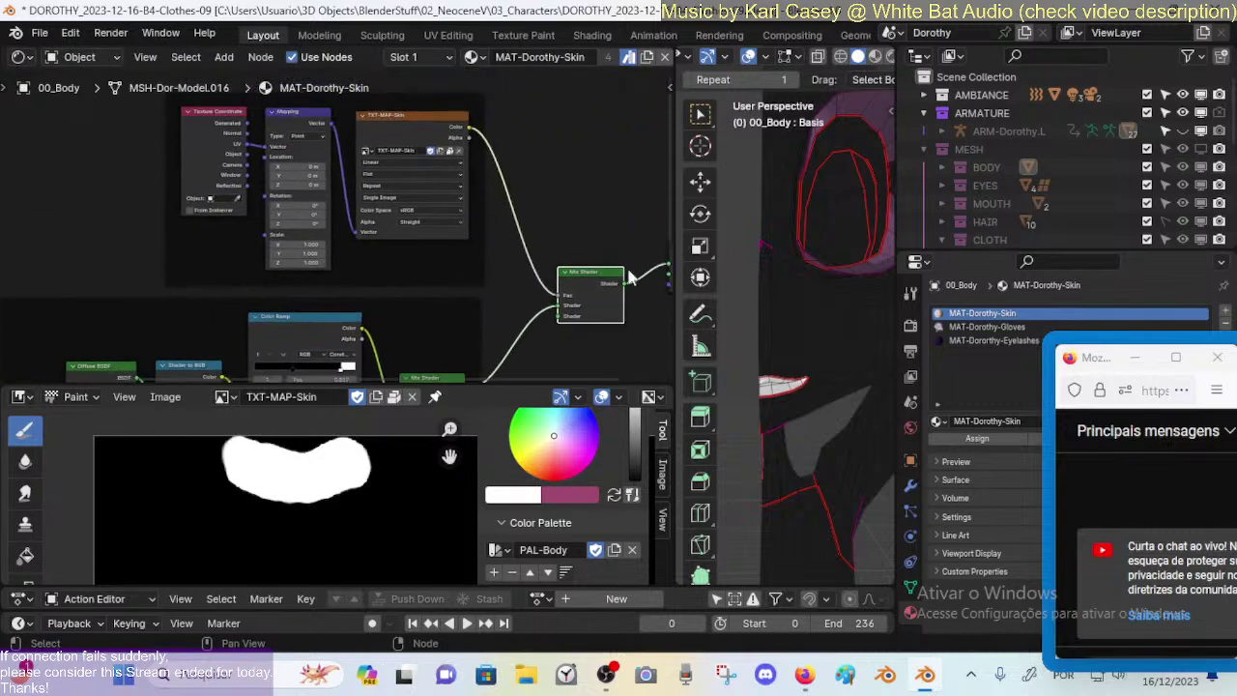
{"action": "scroll", "coordinate": [474, 287], "scroll_direction": "down", "scroll_amount": 4}
{"action": "middle_click_drag", "start_coordinate": [411, 276], "coordinate": [452, 177]}
{"action": "scroll", "coordinate": [443, 212], "scroll_direction": "up", "scroll_amount": 3}
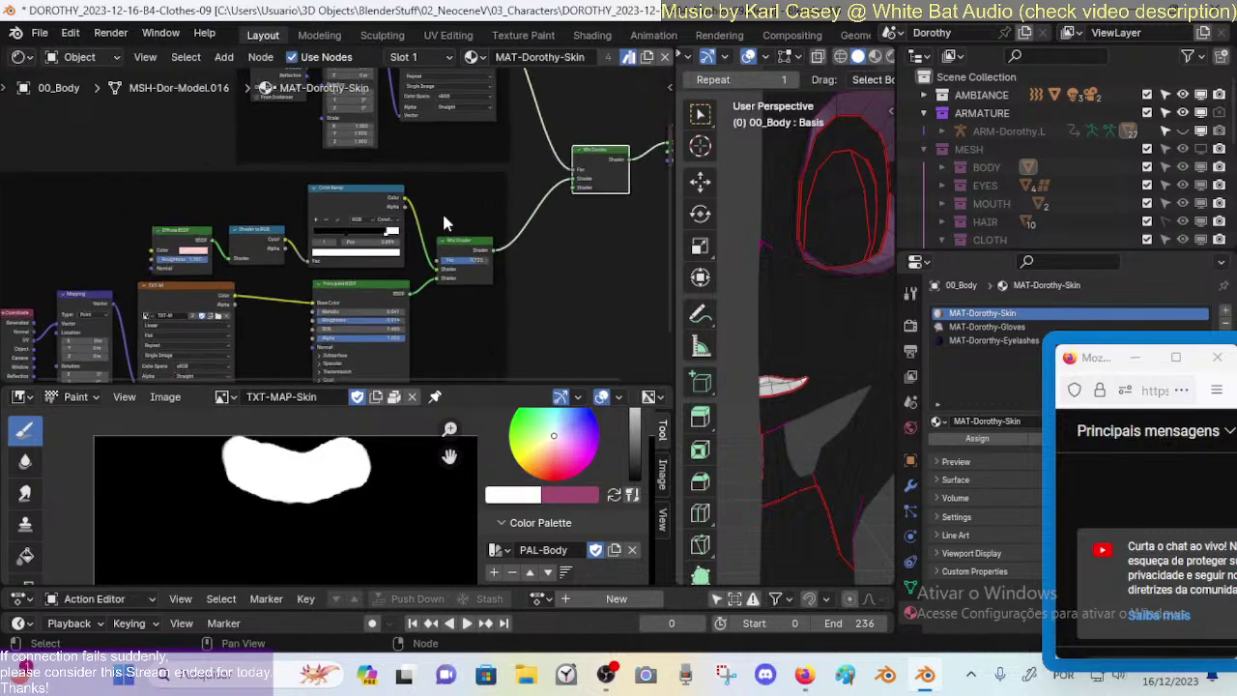
{"action": "middle_click_drag", "start_coordinate": [460, 296], "coordinate": [438, 251]}
{"action": "scroll", "coordinate": [537, 290], "scroll_direction": "up", "scroll_amount": 1}
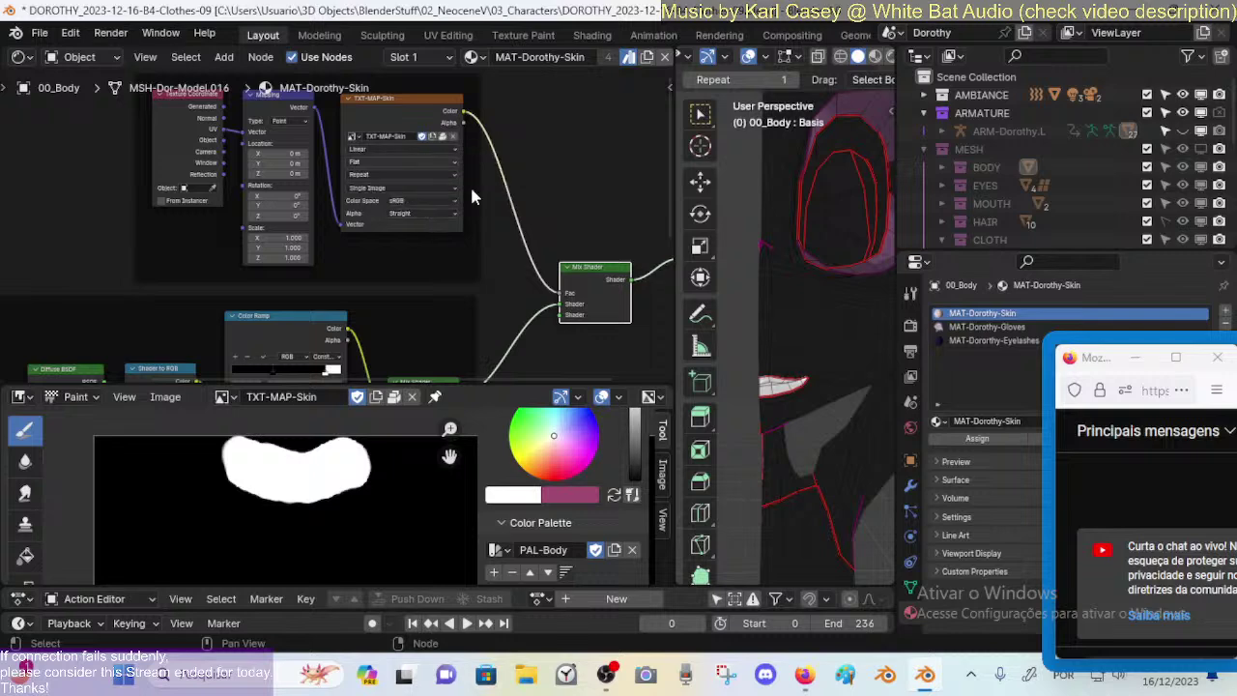
Step: Compare the face in Material Preview with the TXT-MAP-Skin color unlinked from, and relinked to, the final Mix Shader's factor
{"action": "left_click_drag", "start_coordinate": [572, 301], "coordinate": [551, 290]}
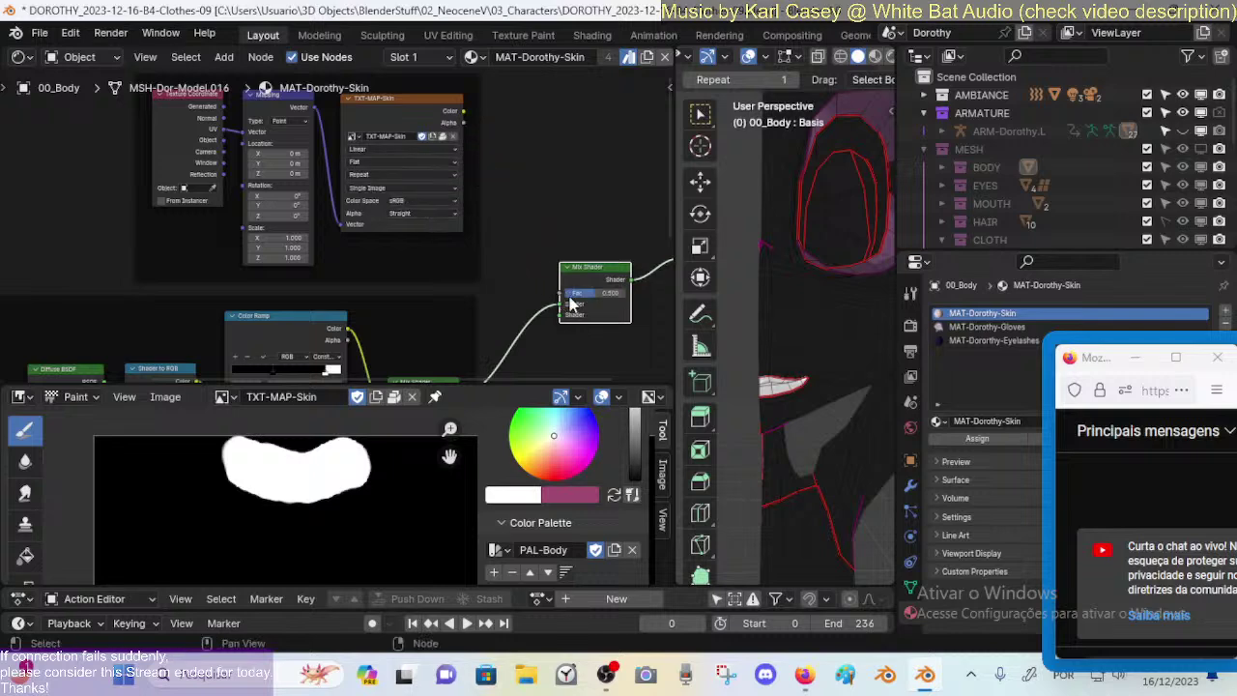
{"action": "middle_click_drag", "start_coordinate": [570, 304], "coordinate": [488, 280]}
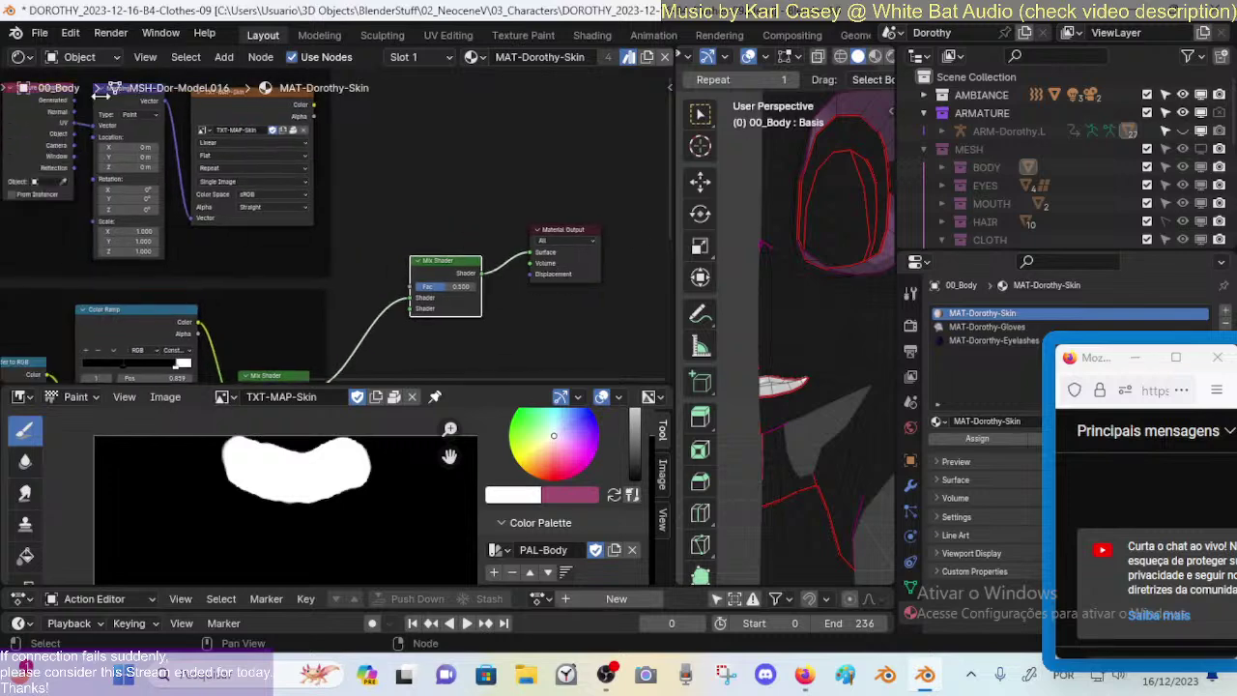
{"action": "left_click", "coordinate": [875, 57]}
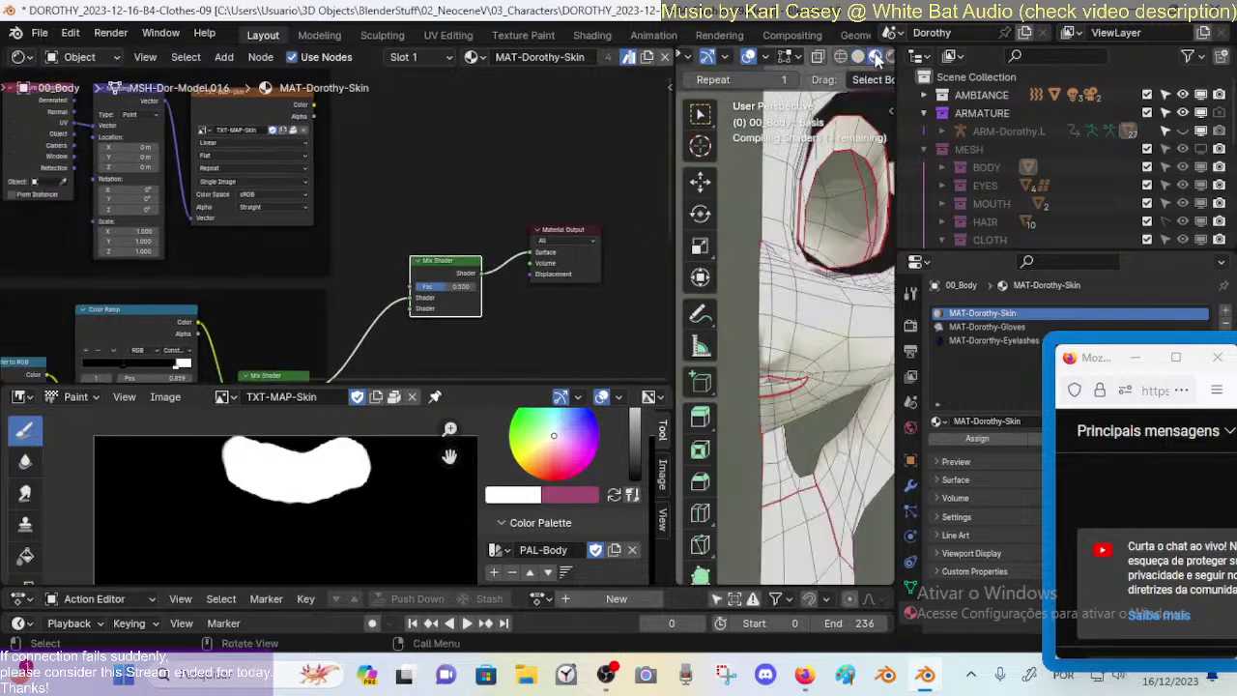
{"action": "scroll", "coordinate": [879, 62], "scroll_direction": "down", "scroll_amount": 2}
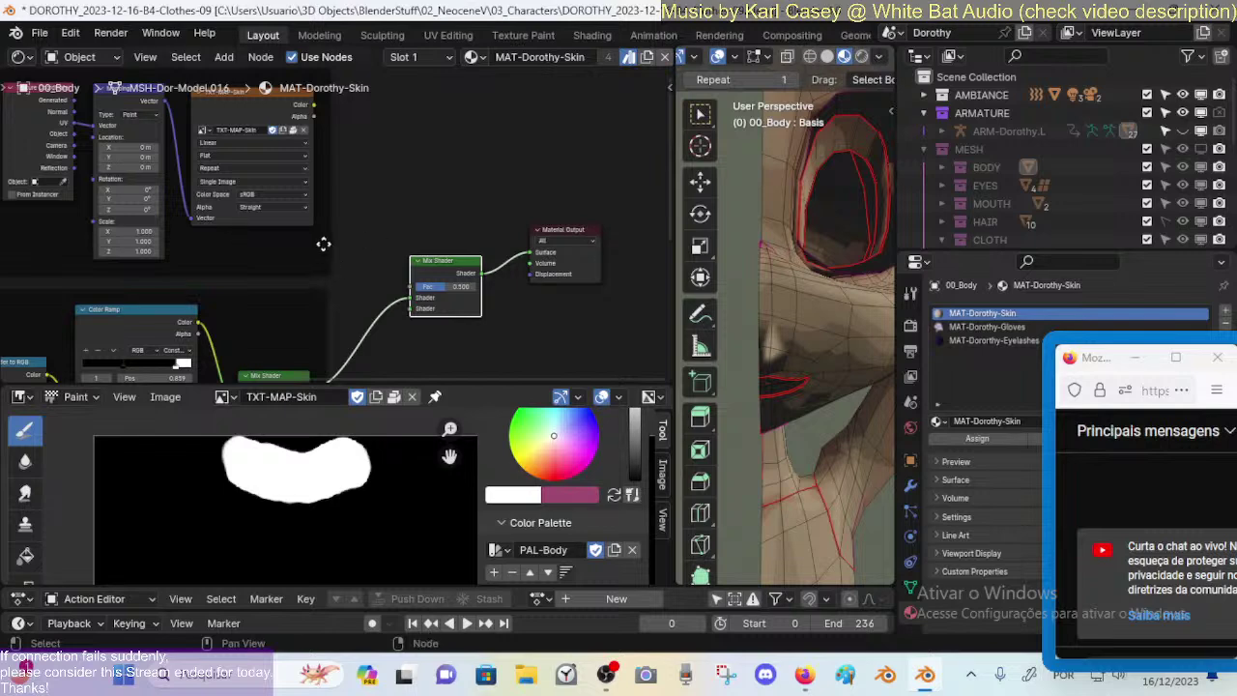
{"action": "left_click_drag", "start_coordinate": [333, 107], "coordinate": [431, 289]}
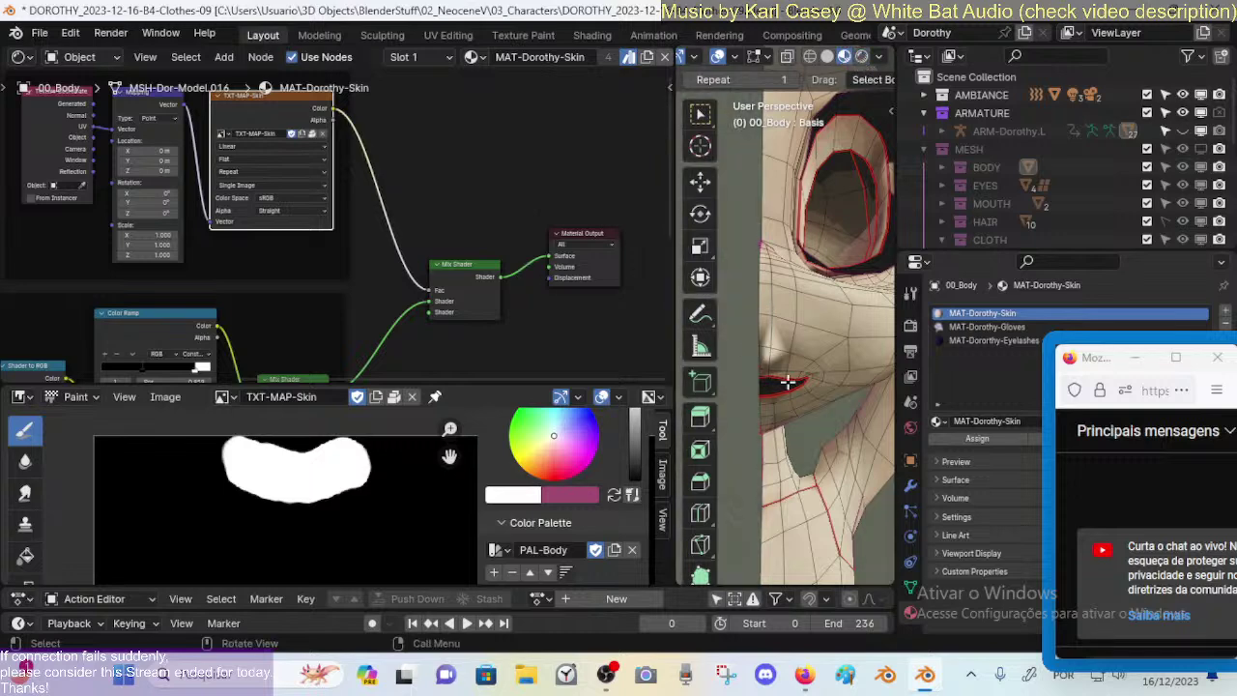
{"action": "mouse_move", "coordinate": [795, 388]}
{"action": "middle_mouse_down"}
{"action": "mouse_move", "coordinate": [746, 381]}
{"action": "mouse_move", "coordinate": [784, 386]}
{"action": "middle_mouse_up"}
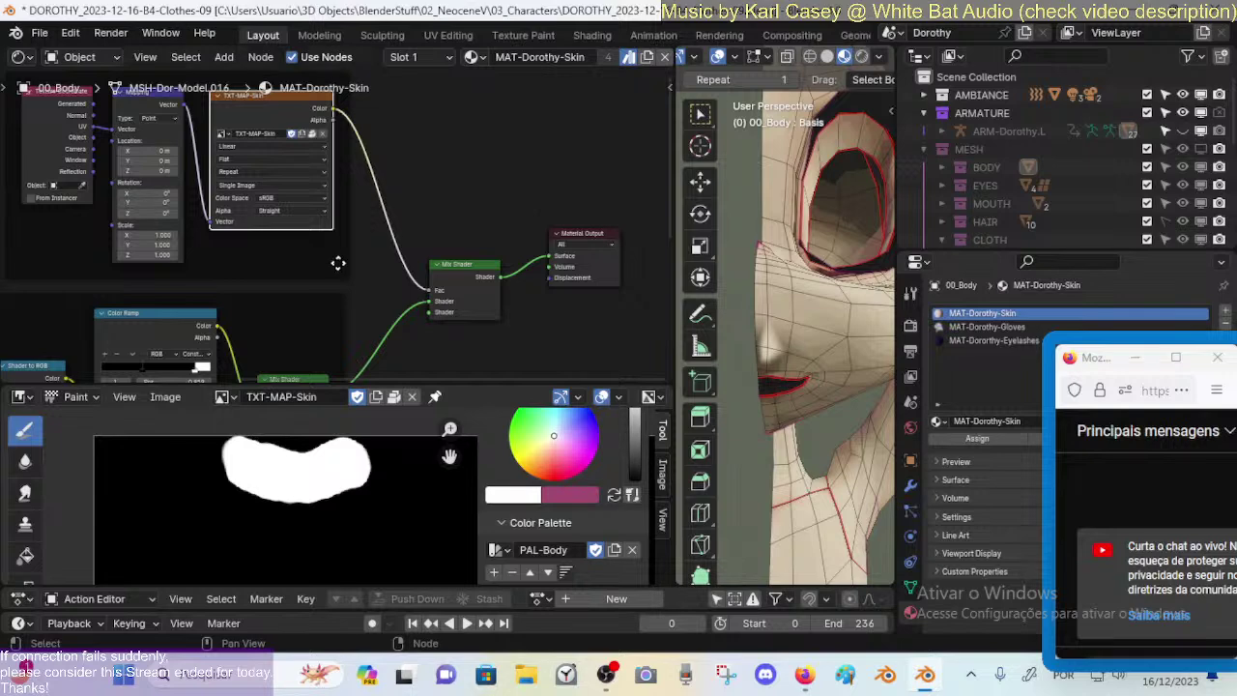
Step: Examine the skin shader frame, the TXT-MAP-Skin frame and their links to the final Mix Shader
{"action": "middle_click_drag", "start_coordinate": [339, 263], "coordinate": [426, 239]}
{"action": "middle_click_drag", "start_coordinate": [517, 265], "coordinate": [478, 183]}
{"action": "scroll", "coordinate": [464, 222], "scroll_direction": "down", "scroll_amount": 2}
{"action": "middle_click_drag", "start_coordinate": [431, 235], "coordinate": [470, 148]}
{"action": "scroll", "coordinate": [429, 205], "scroll_direction": "down", "scroll_amount": 4}
{"action": "middle_click_drag", "start_coordinate": [434, 213], "coordinate": [494, 136]}
{"action": "scroll", "coordinate": [459, 227], "scroll_direction": "down", "scroll_amount": 1}
{"action": "middle_click_drag", "start_coordinate": [448, 247], "coordinate": [473, 262]}
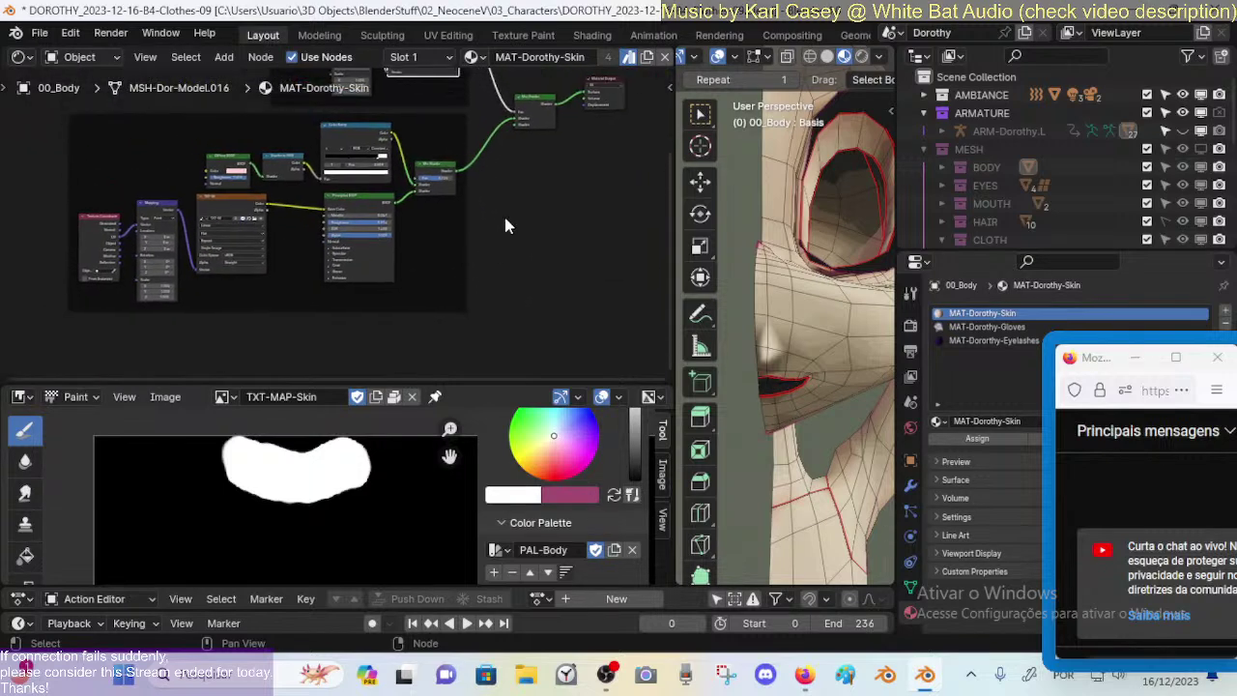
{"action": "scroll", "coordinate": [561, 187], "scroll_direction": "up", "scroll_amount": 2}
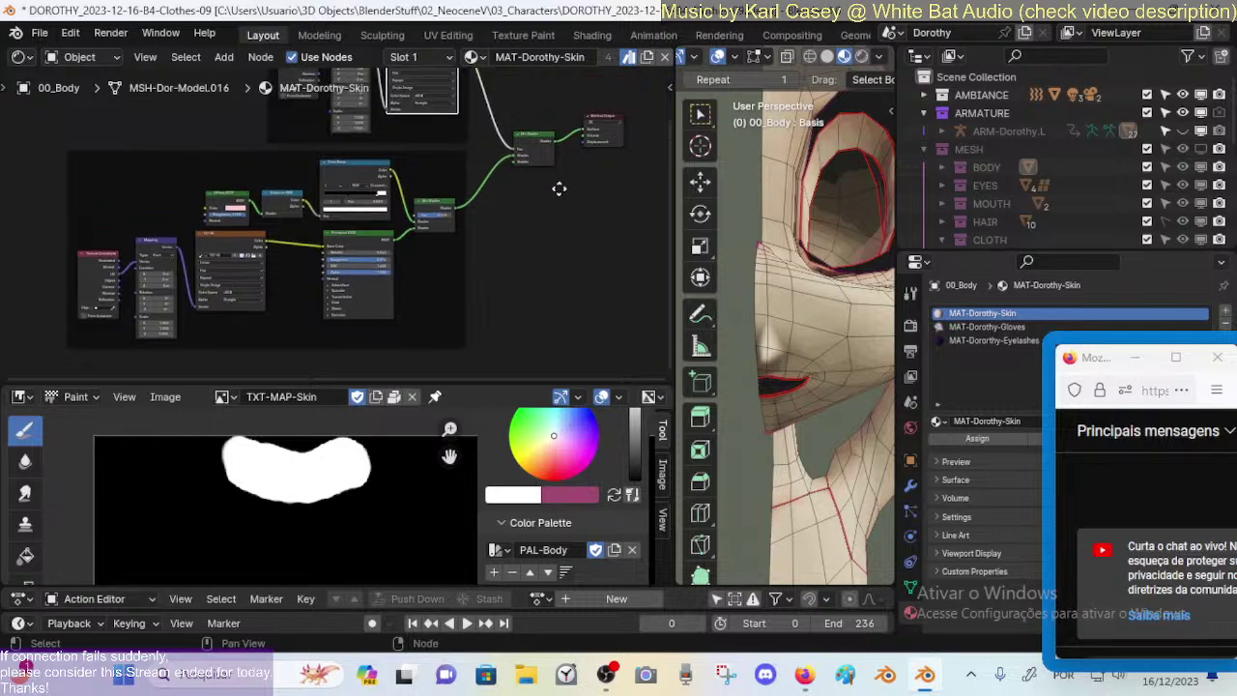
{"action": "middle_click_drag", "start_coordinate": [561, 188], "coordinate": [543, 213]}
{"action": "scroll", "coordinate": [536, 224], "scroll_direction": "up", "scroll_amount": 1}
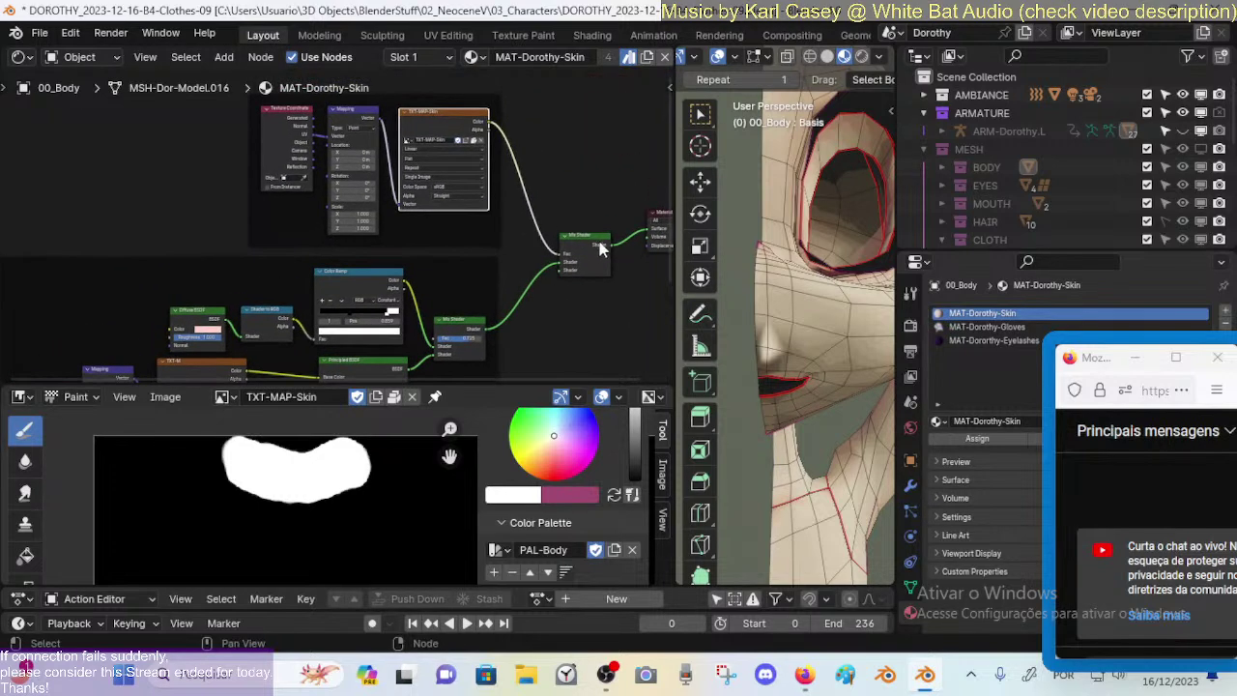
{"action": "scroll", "coordinate": [483, 196], "scroll_direction": "up", "scroll_amount": 6}
{"action": "middle_click_drag", "start_coordinate": [476, 194], "coordinate": [517, 247]}
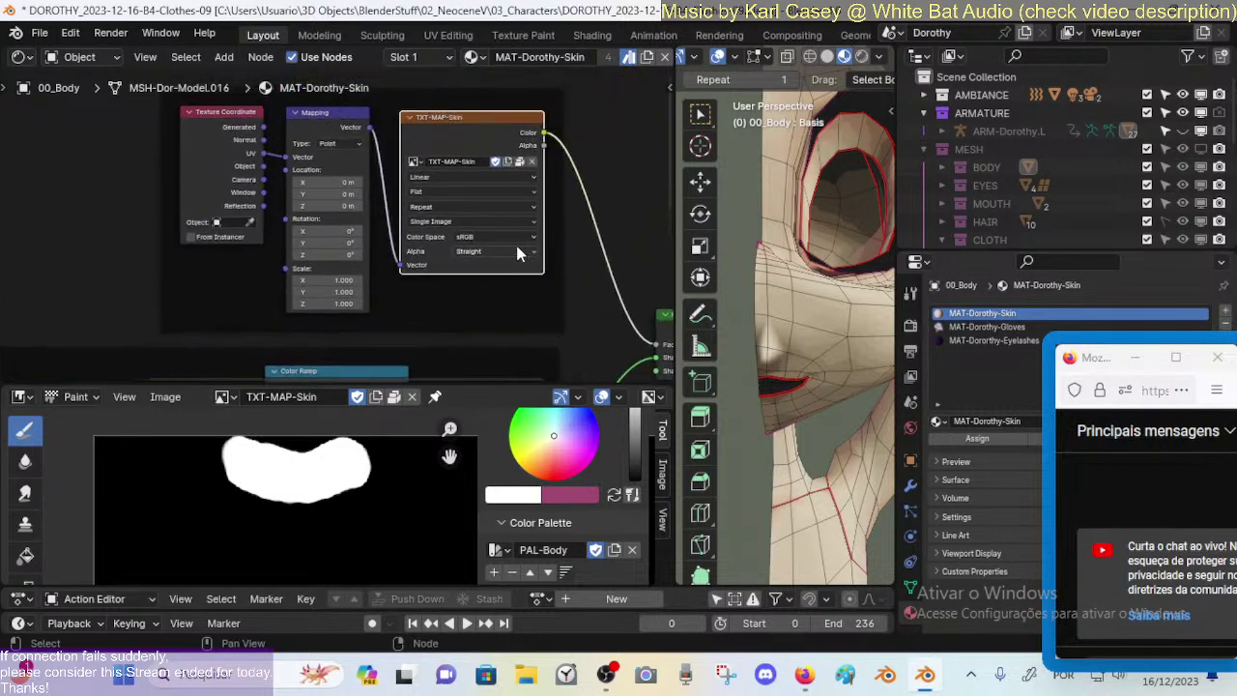
{"action": "scroll", "coordinate": [497, 234], "scroll_direction": "up", "scroll_amount": 1}
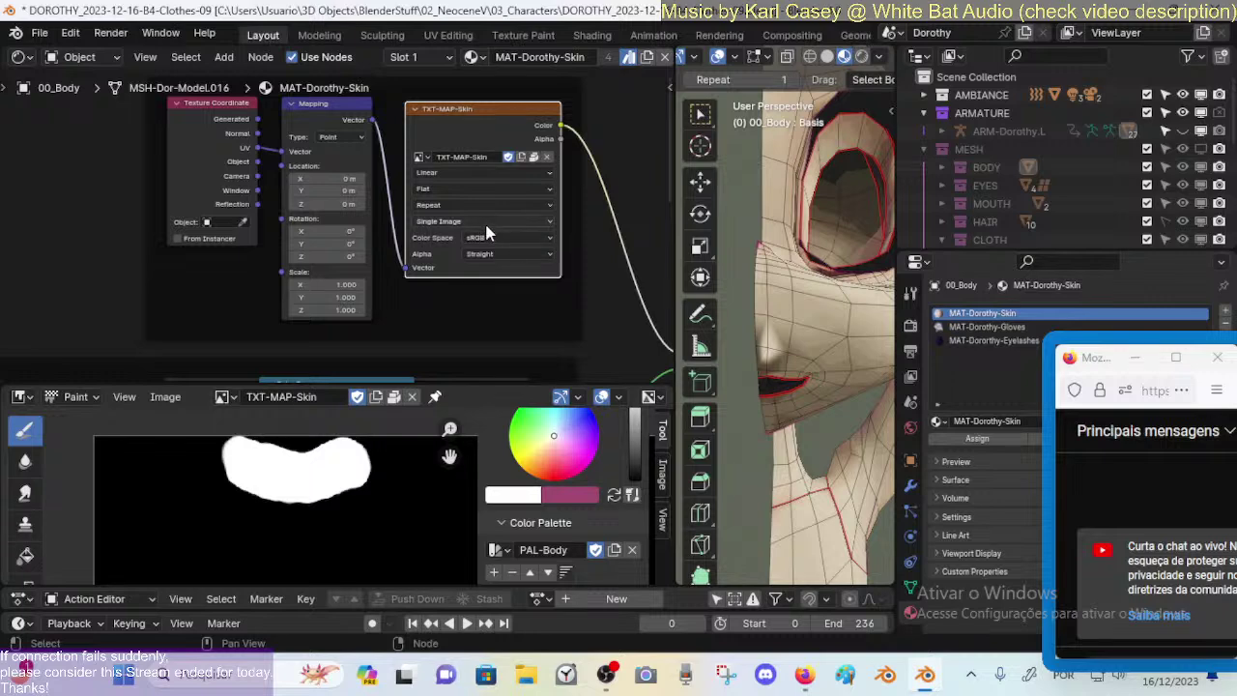
Step: Check the extension, projection and interpolation options of the TXT-MAP-Skin image texture node
{"action": "left_click", "coordinate": [488, 237]}
{"action": "left_click", "coordinate": [476, 206]}
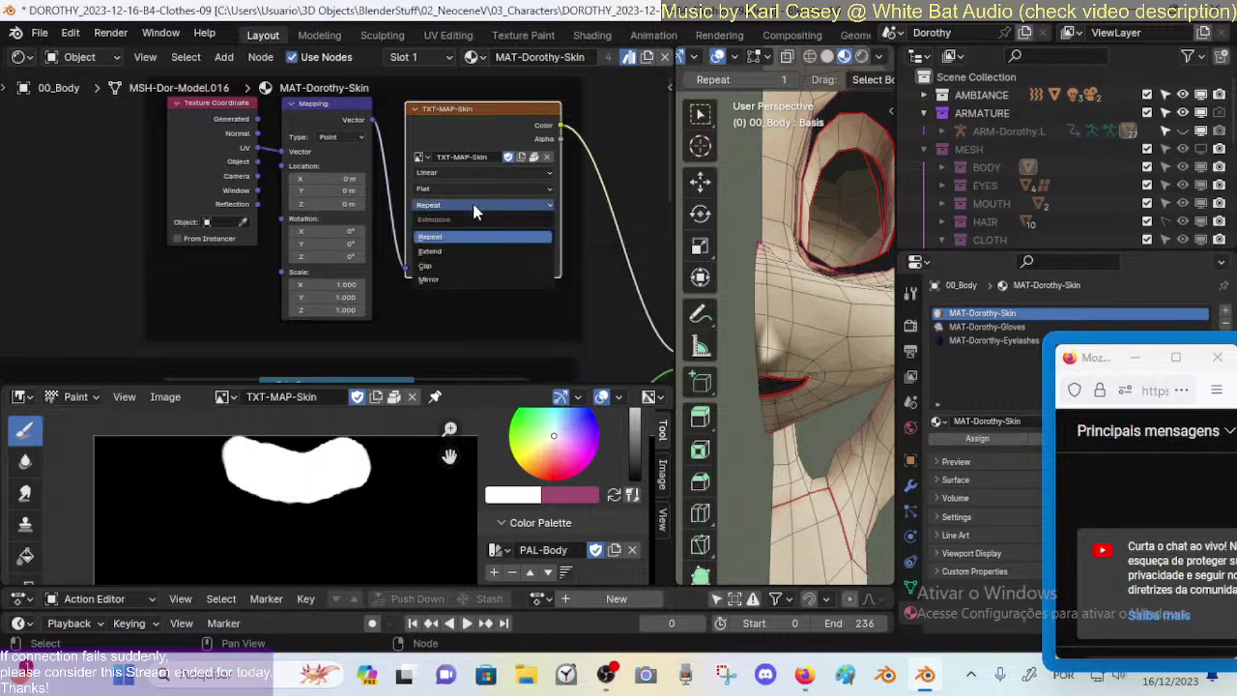
{"action": "left_click", "coordinate": [474, 207]}
{"action": "left_click", "coordinate": [471, 191]}
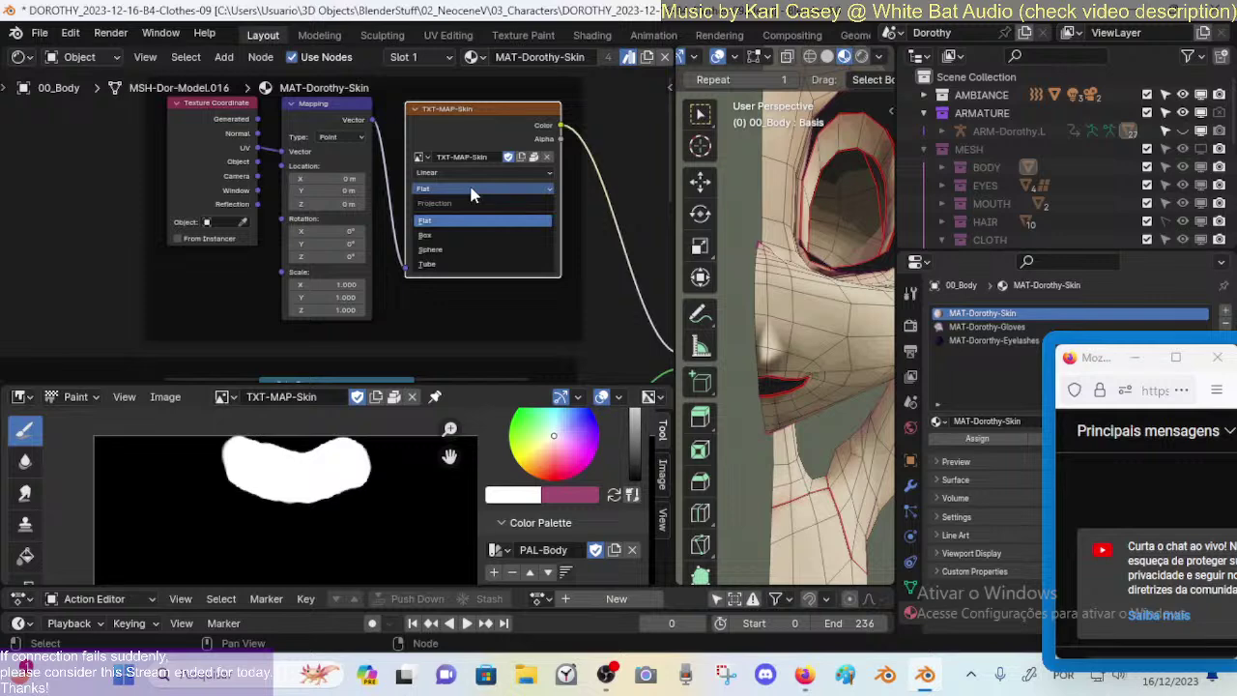
{"action": "left_click", "coordinate": [471, 195]}
{"action": "left_click", "coordinate": [468, 172]}
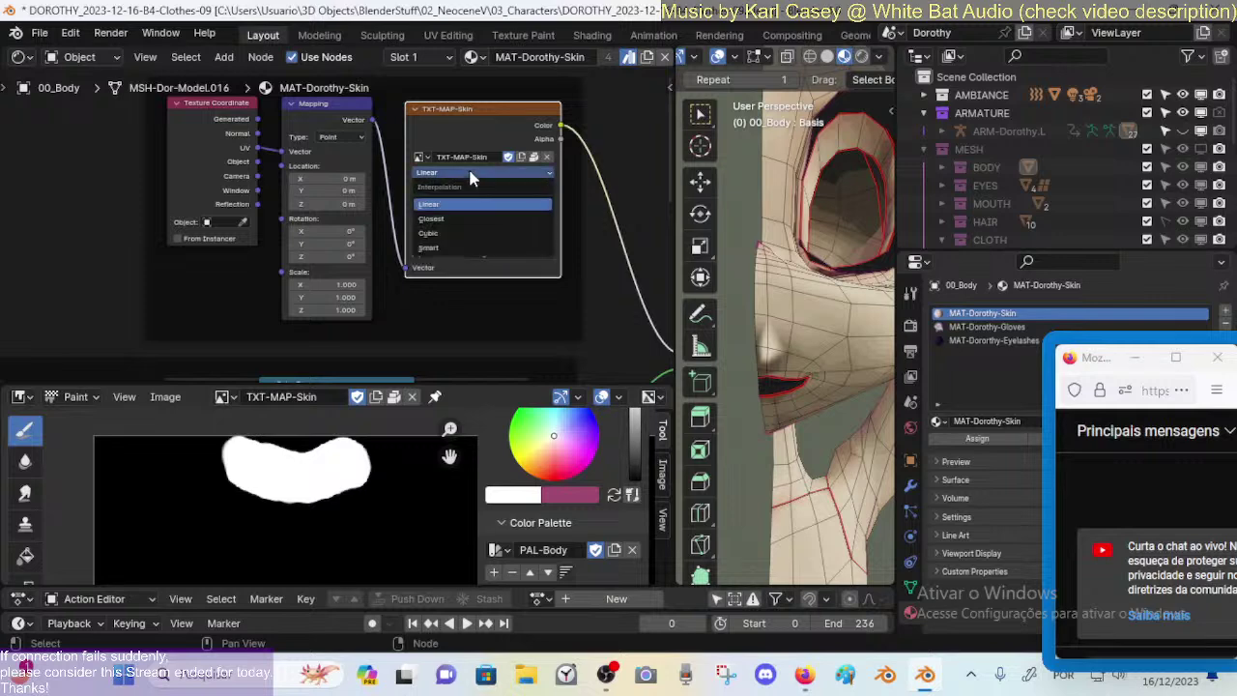
{"action": "left_click", "coordinate": [470, 176]}
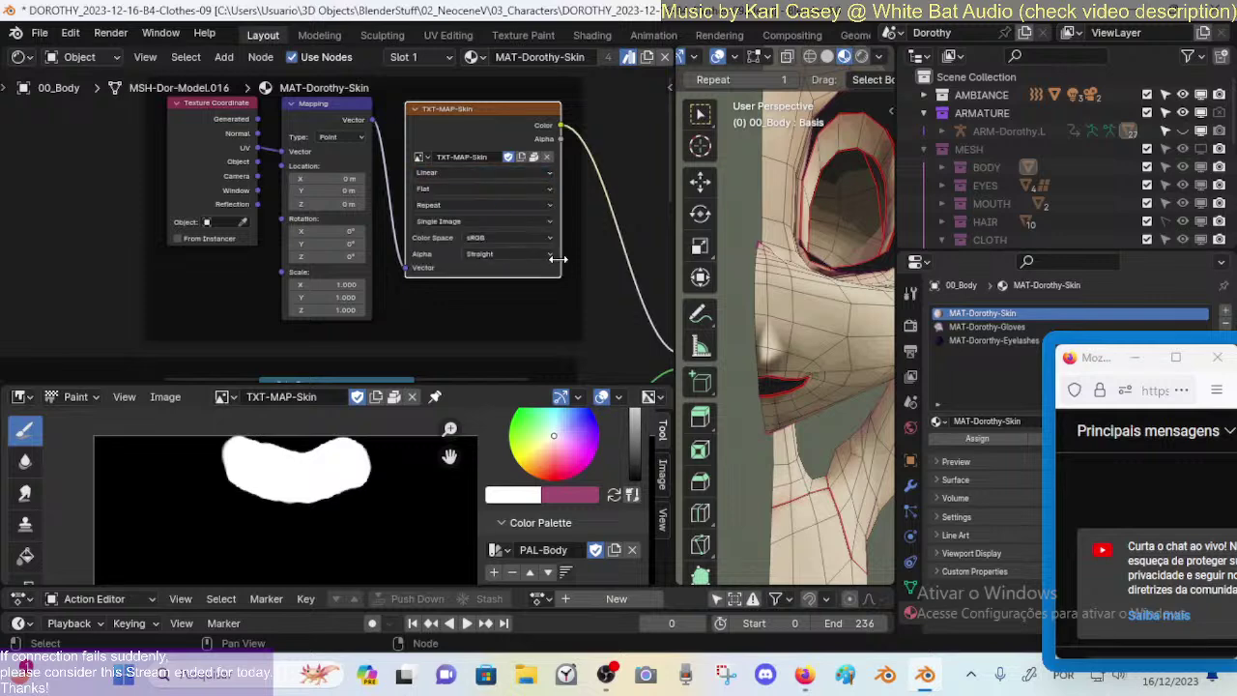
Step: Add a Principled BSDF node below the skin shader frame for the lips
{"action": "middle_click_drag", "start_coordinate": [551, 235], "coordinate": [334, 201]}
{"action": "scroll", "coordinate": [335, 201], "scroll_direction": "down", "scroll_amount": 5}
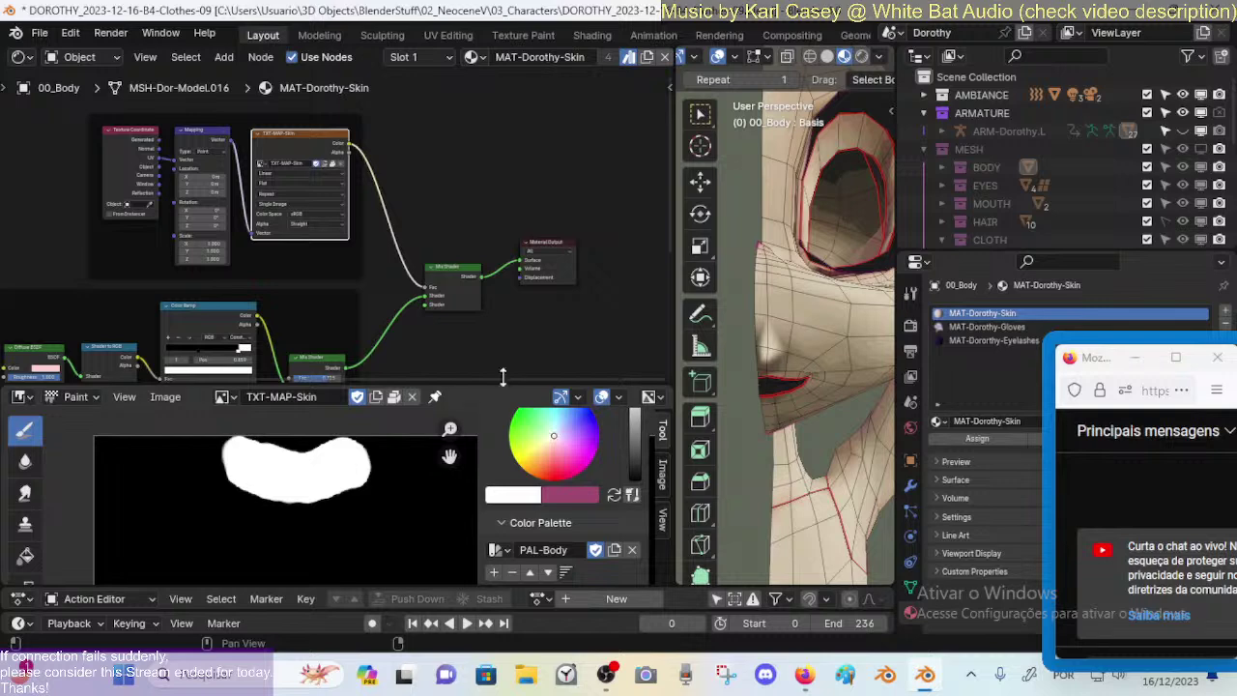
{"action": "middle_click_drag", "start_coordinate": [817, 311], "coordinate": [812, 341]}
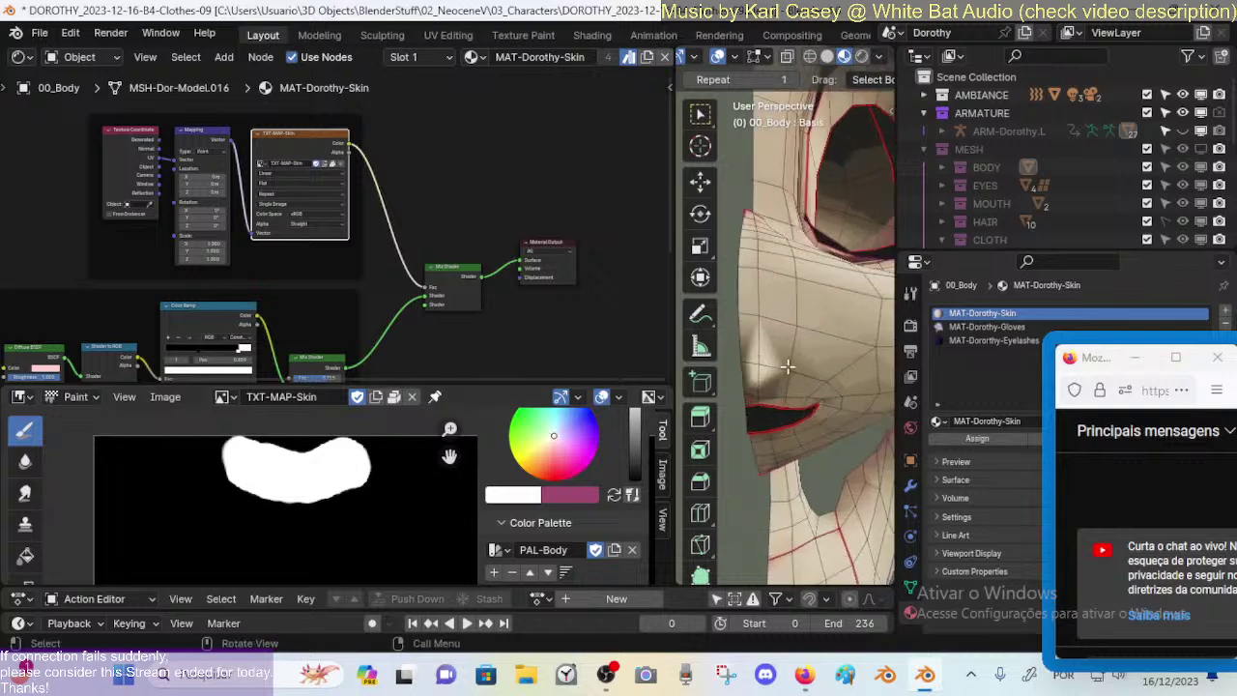
{"action": "middle_click_drag", "start_coordinate": [420, 314], "coordinate": [483, 145]}
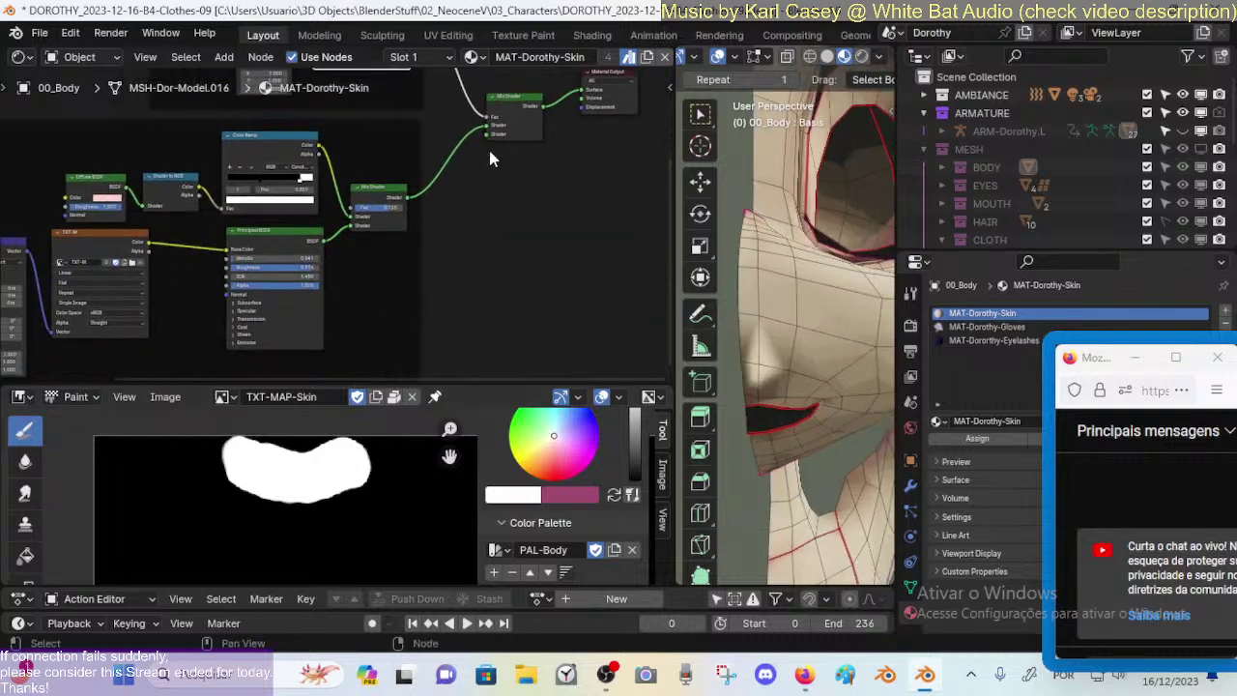
{"action": "scroll", "coordinate": [398, 241], "scroll_direction": "down", "scroll_amount": 3}
{"action": "middle_click_drag", "start_coordinate": [404, 262], "coordinate": [486, 212]}
{"action": "middle_click_drag", "start_coordinate": [432, 242], "coordinate": [447, 237]}
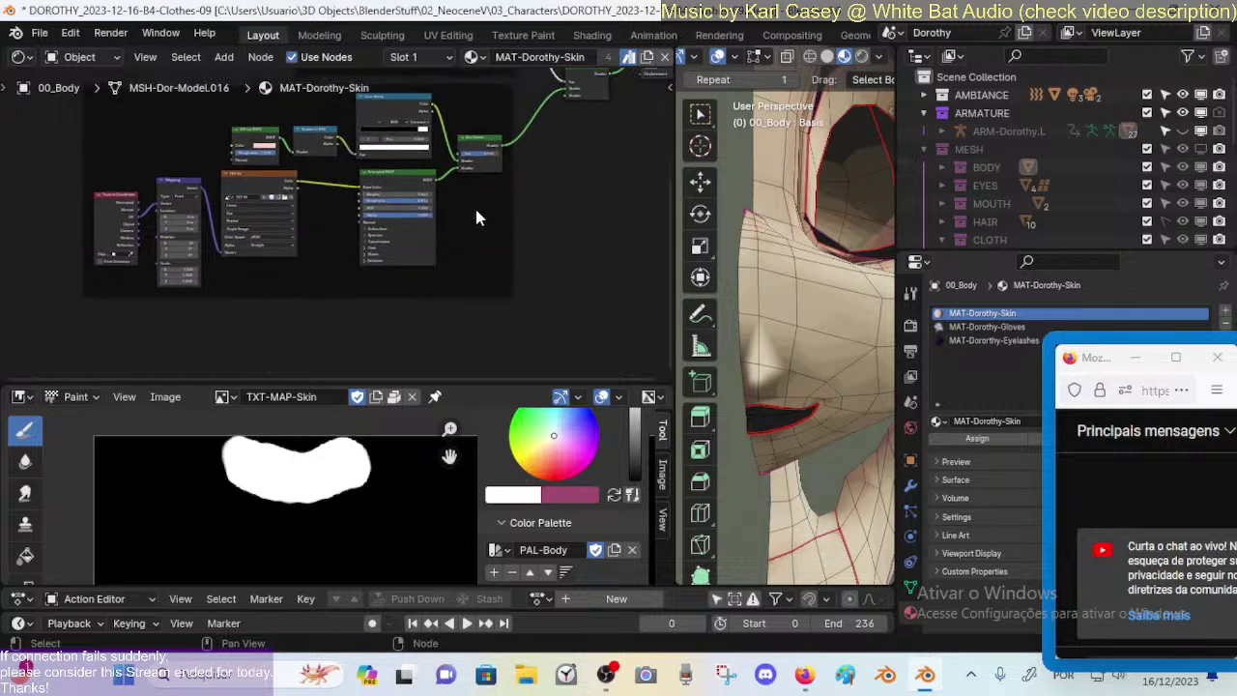
{"action": "key", "text": "shift+a"}
{"action": "mouse_move", "coordinate": [454, 209]}
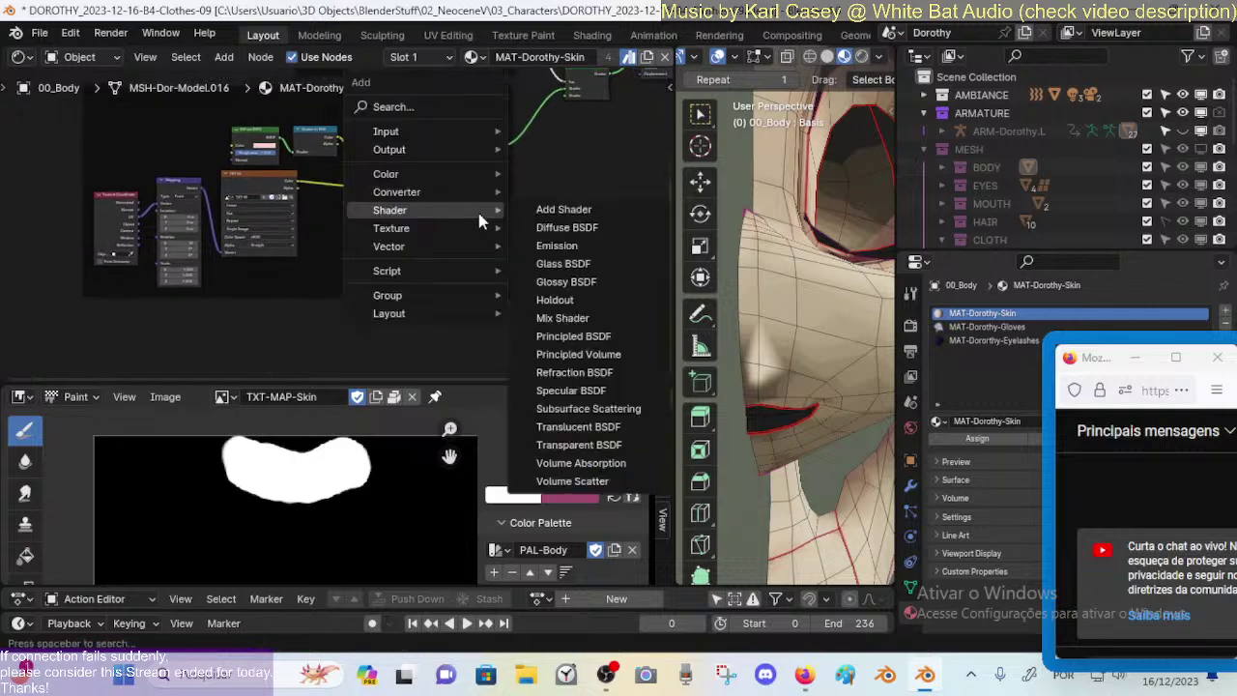
{"action": "left_click", "coordinate": [597, 337]}
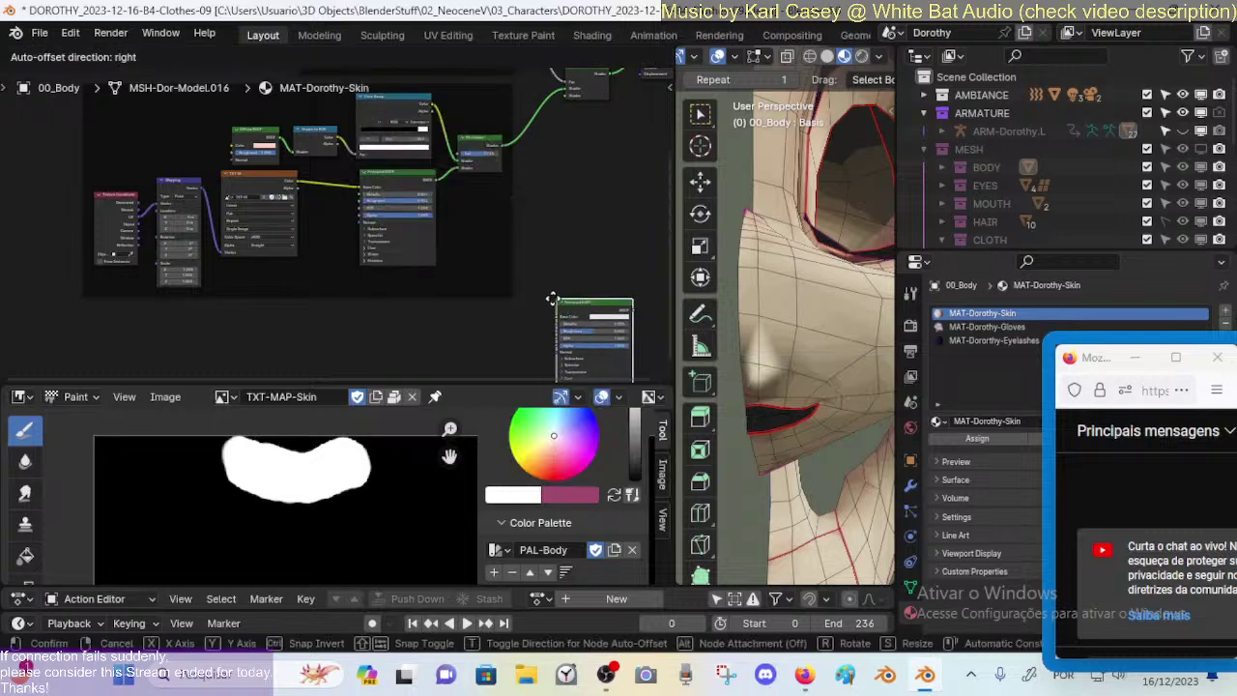
{"action": "left_click", "coordinate": [420, 317]}
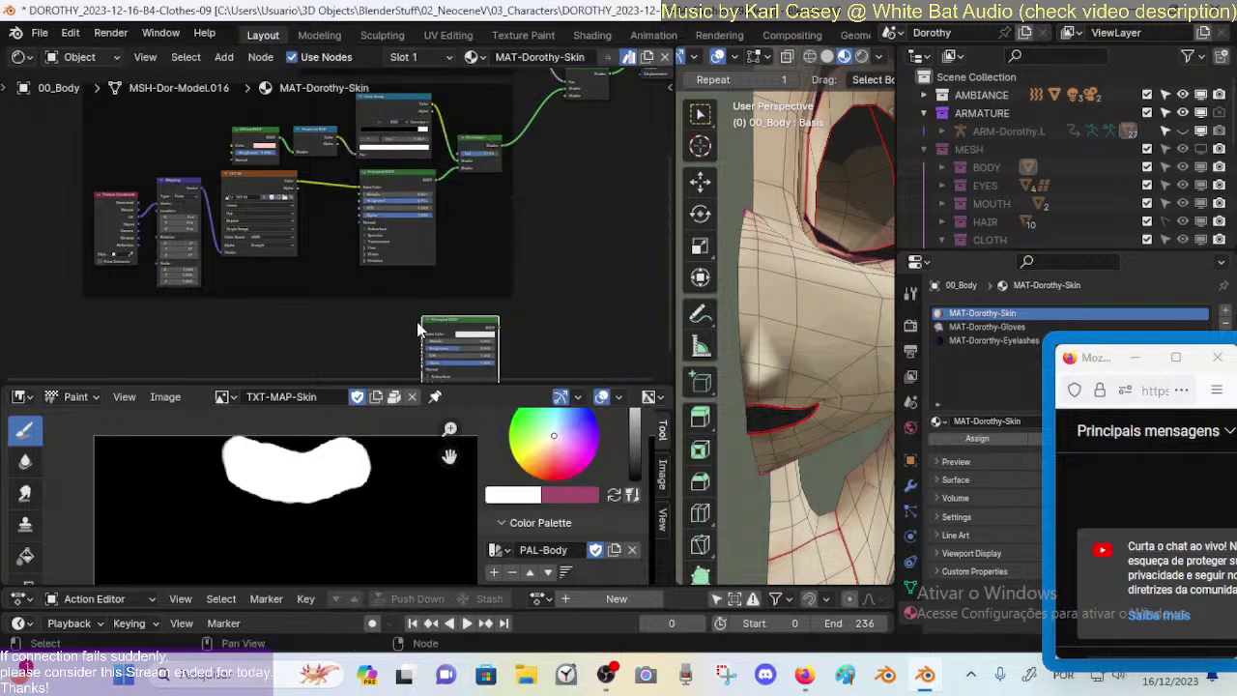
Step: Set the new Principled BSDF's base color to a dark reddish brown with hue 0.018, saturation 0.834 and value 0.137
{"action": "scroll", "coordinate": [522, 309], "scroll_direction": "up", "scroll_amount": 2}
{"action": "left_click", "coordinate": [539, 315]}
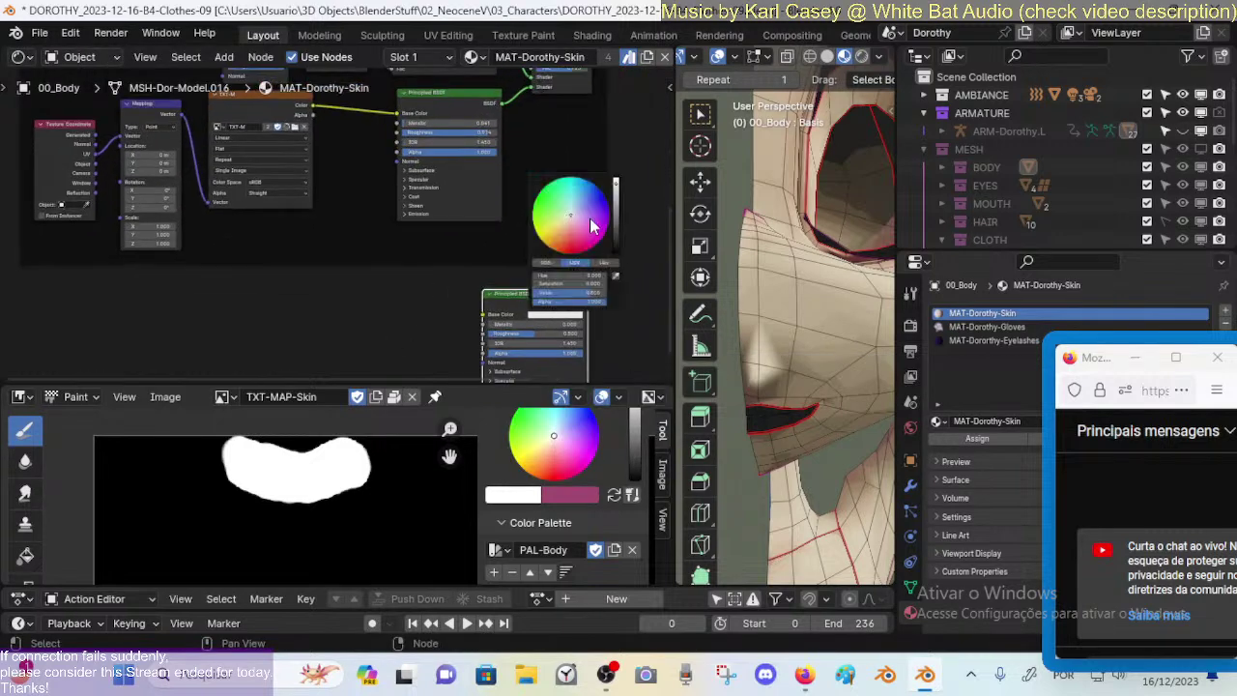
{"action": "mouse_move", "coordinate": [584, 239]}
{"action": "left_mouse_down"}
{"action": "mouse_move", "coordinate": [570, 237]}
{"action": "mouse_move", "coordinate": [618, 242]}
{"action": "mouse_move", "coordinate": [620, 224]}
{"action": "mouse_move", "coordinate": [569, 237]}
{"action": "mouse_move", "coordinate": [618, 230]}
{"action": "left_mouse_up"}
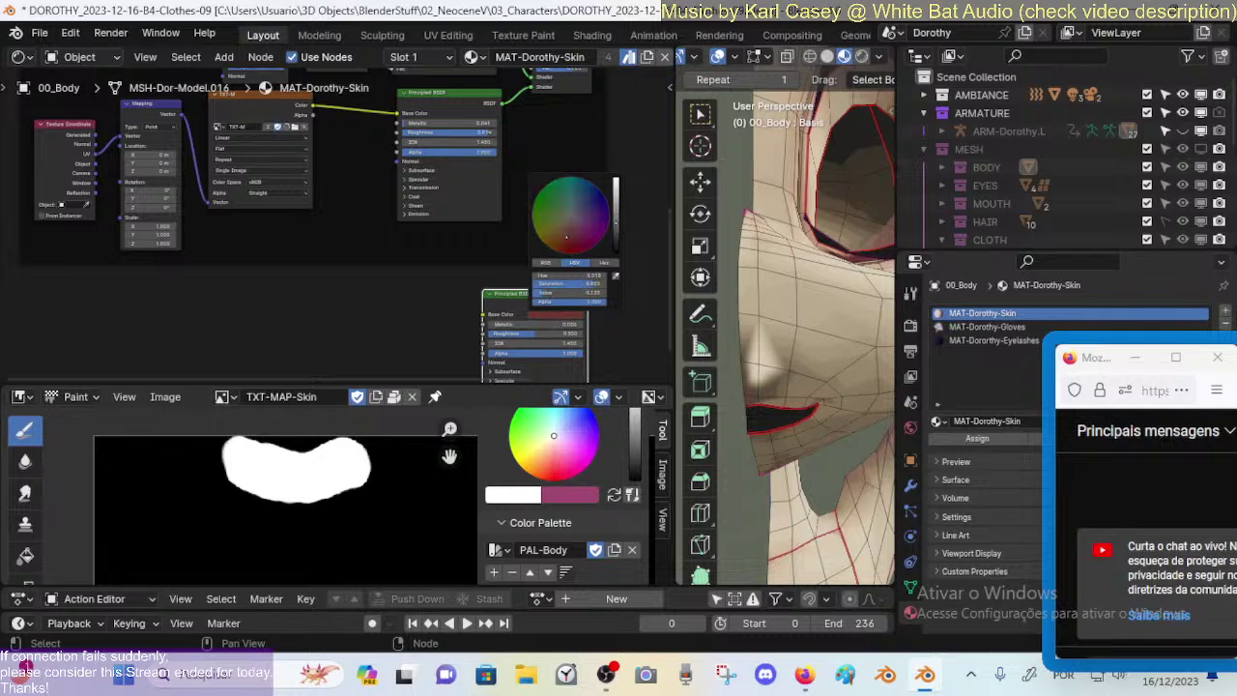
{"action": "scroll", "coordinate": [584, 321], "scroll_direction": "up", "scroll_amount": 2}
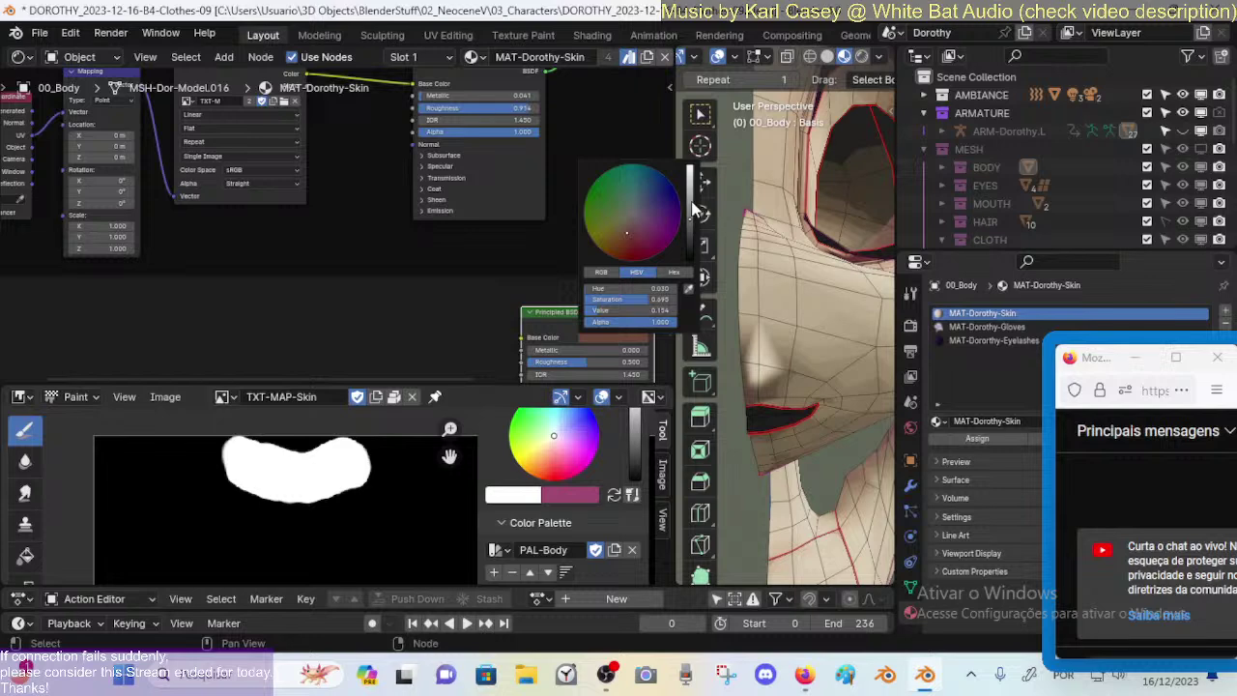
{"action": "mouse_move", "coordinate": [690, 208]}
{"action": "left_mouse_down"}
{"action": "mouse_move", "coordinate": [689, 189]}
{"action": "mouse_move", "coordinate": [690, 206]}
{"action": "left_mouse_up"}
{"action": "left_click_drag", "start_coordinate": [638, 246], "coordinate": [622, 242]}
{"action": "left_click_drag", "start_coordinate": [693, 228], "coordinate": [693, 223]}
{"action": "left_click_drag", "start_coordinate": [626, 230], "coordinate": [626, 228]}
{"action": "left_click", "coordinate": [636, 337]}
{"action": "left_click_drag", "start_coordinate": [633, 246], "coordinate": [629, 235]}
{"action": "mouse_move", "coordinate": [624, 237]}
{"action": "left_mouse_down"}
{"action": "mouse_move", "coordinate": [609, 255]}
{"action": "mouse_move", "coordinate": [625, 248]}
{"action": "left_mouse_up"}
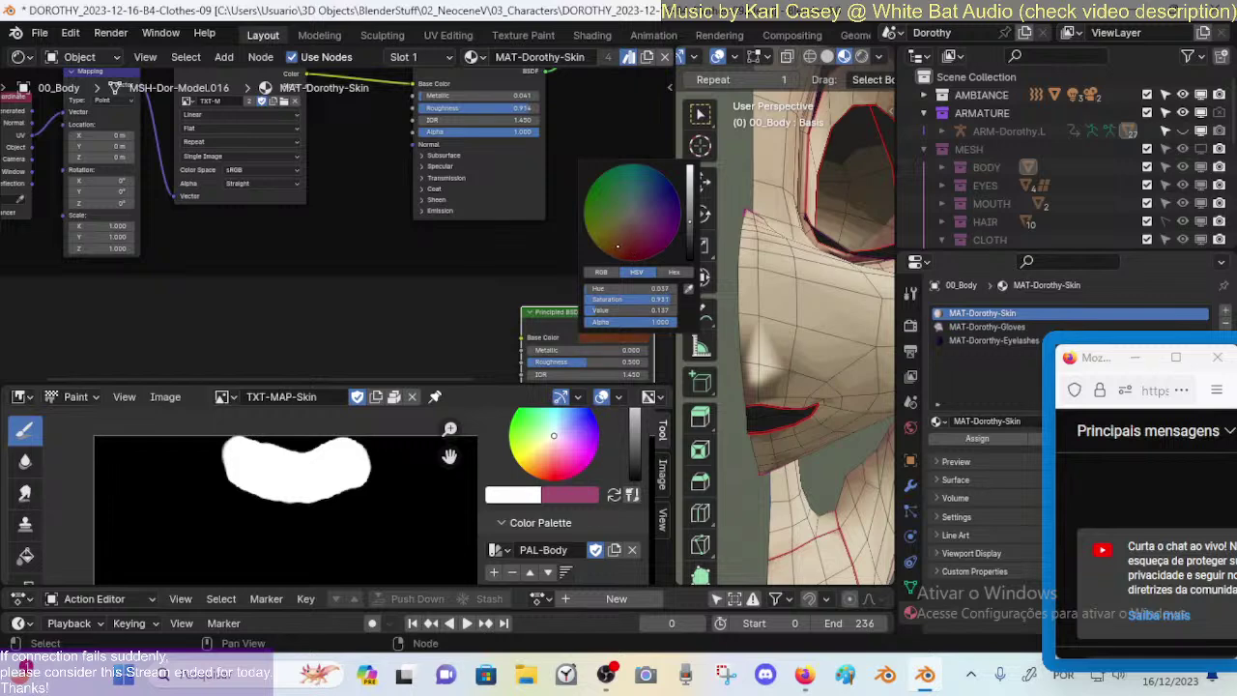
Step: Brighten the lip shader's base color slightly and set its Metallic to 0.445 and Roughness to 0.395
{"action": "middle_click_drag", "start_coordinate": [616, 356], "coordinate": [534, 309]}
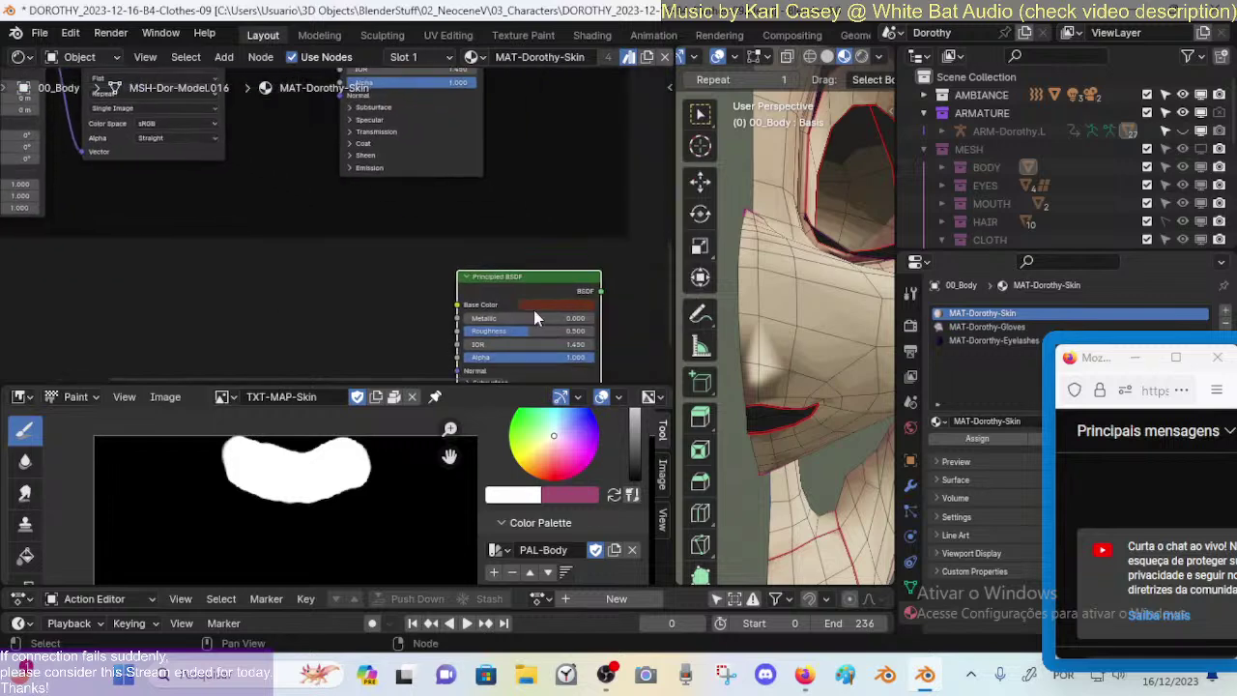
{"action": "scroll", "coordinate": [535, 310], "scroll_direction": "up", "scroll_amount": 1}
{"action": "left_click", "coordinate": [589, 314]}
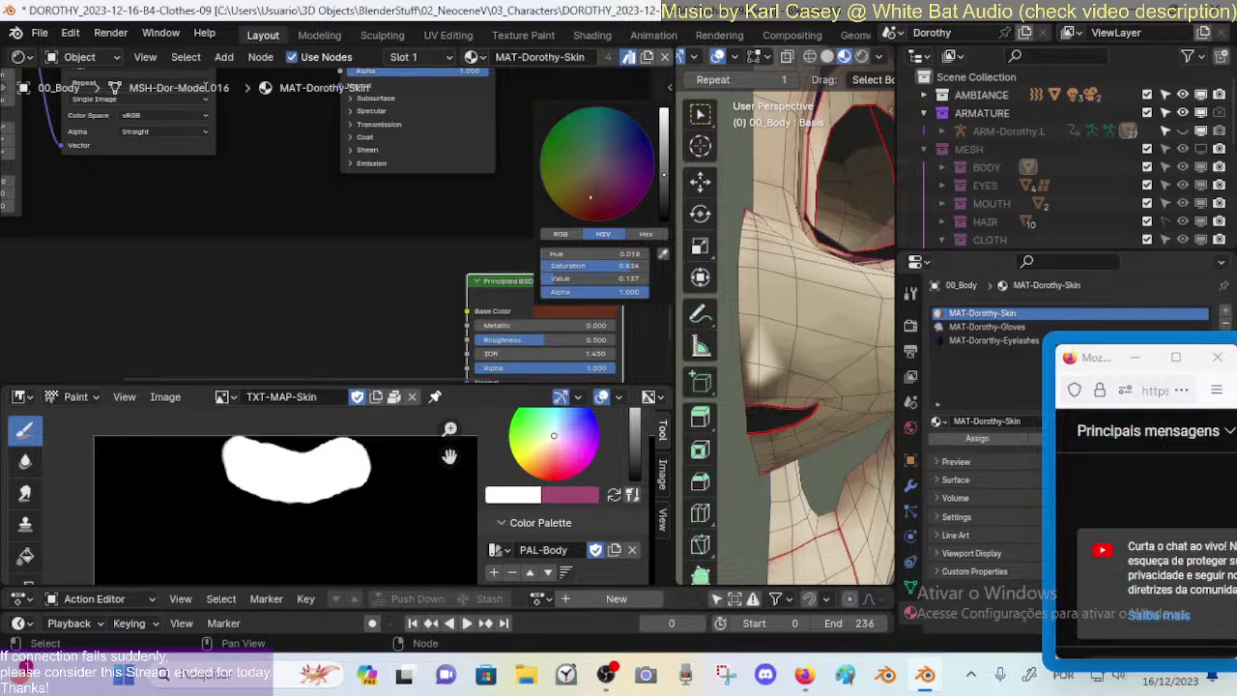
{"action": "mouse_move", "coordinate": [660, 177]}
{"action": "left_mouse_down"}
{"action": "mouse_move", "coordinate": [663, 162]}
{"action": "mouse_move", "coordinate": [663, 176]}
{"action": "left_mouse_up"}
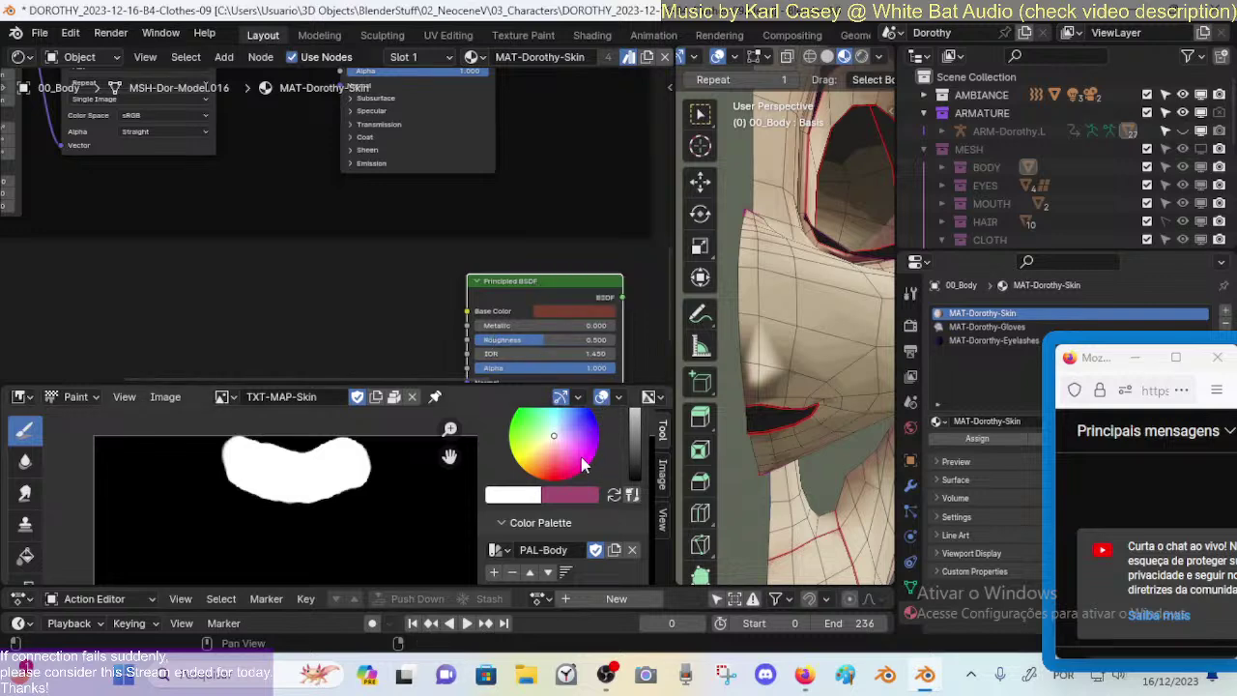
{"action": "left_click_drag", "start_coordinate": [554, 280], "coordinate": [553, 266]}
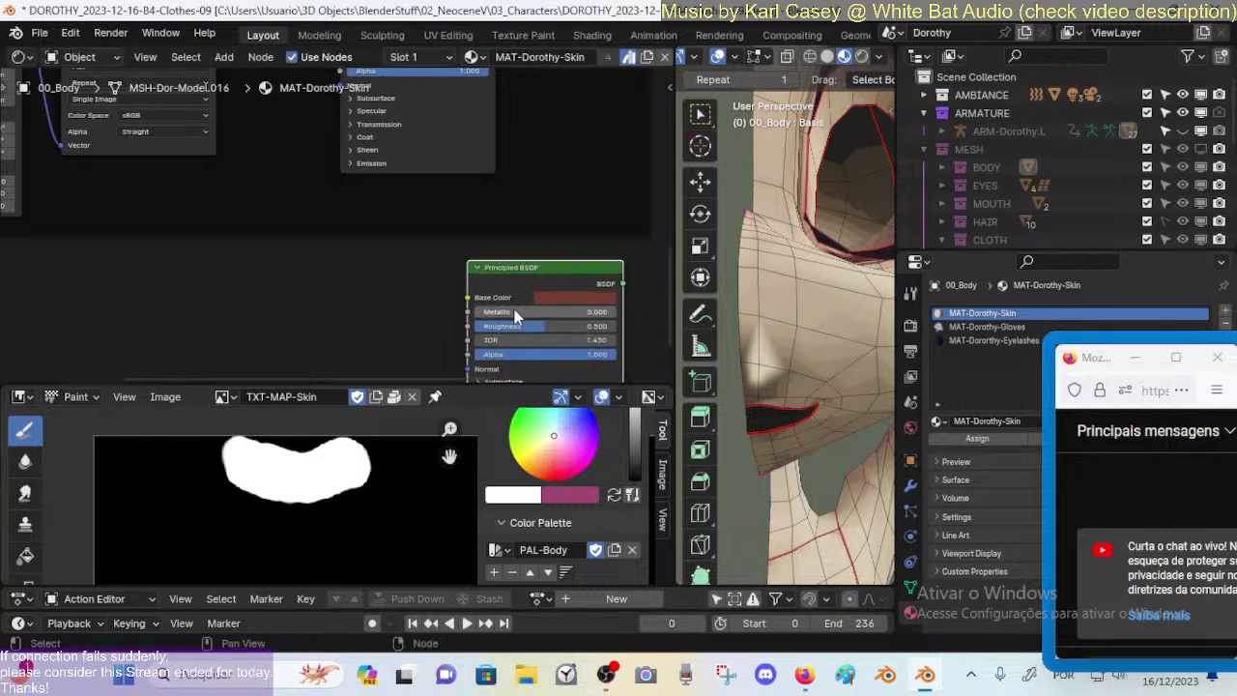
{"action": "left_click_drag", "start_coordinate": [514, 312], "coordinate": [538, 313]}
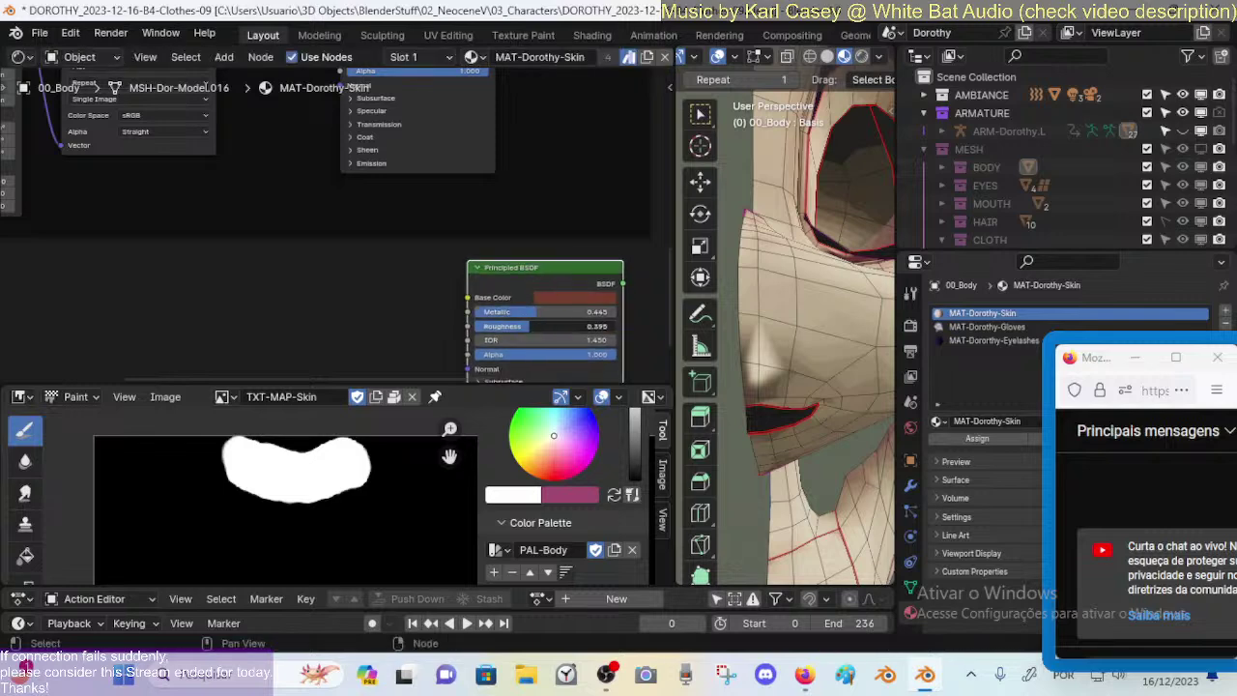
Step: Link the lip Principled BSDF to the second shader input of the final Mix Shader and view the mouth area
{"action": "scroll", "coordinate": [534, 324], "scroll_direction": "down", "scroll_amount": 3}
{"action": "middle_click_drag", "start_coordinate": [506, 261], "coordinate": [433, 311]}
{"action": "scroll", "coordinate": [448, 302], "scroll_direction": "down", "scroll_amount": 4}
{"action": "left_click_drag", "start_coordinate": [398, 318], "coordinate": [452, 132]}
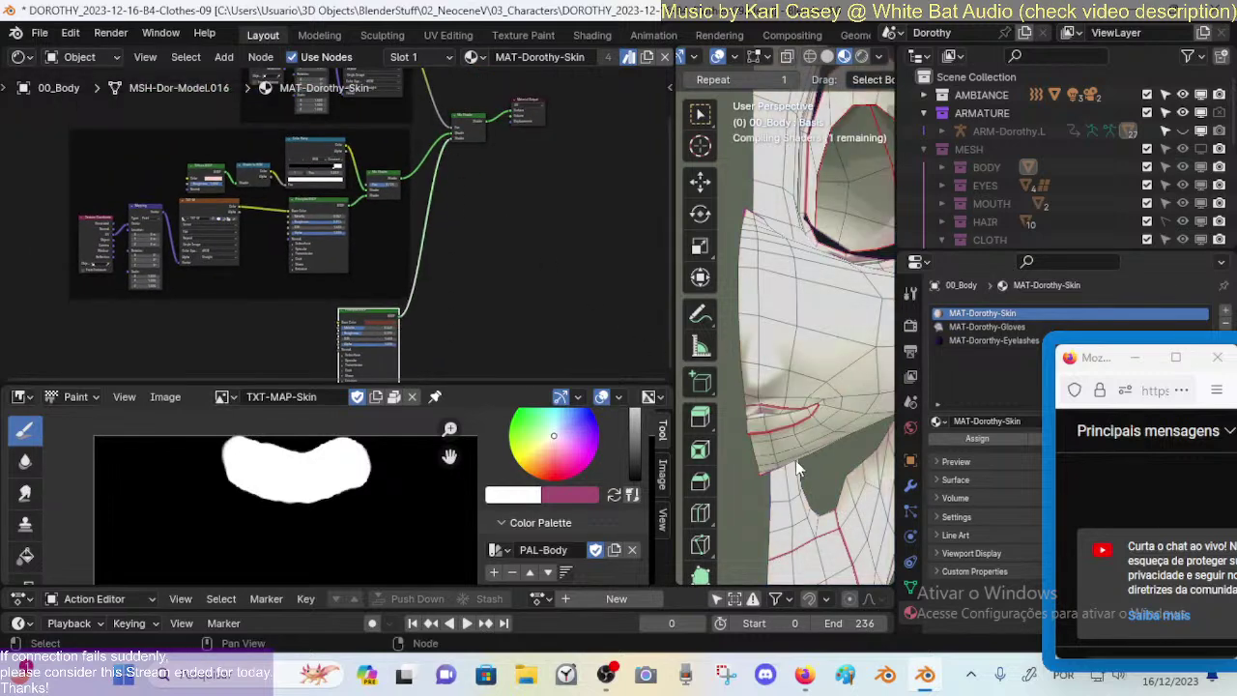
{"action": "middle_click_drag", "start_coordinate": [789, 466], "coordinate": [812, 479]}
Step: Set the lip Principled BSDF's Metallic to 0.186 and Roughness to 0.568
{"action": "middle_click_drag", "start_coordinate": [429, 319], "coordinate": [484, 226]}
{"action": "scroll", "coordinate": [485, 238], "scroll_direction": "up", "scroll_amount": 5}
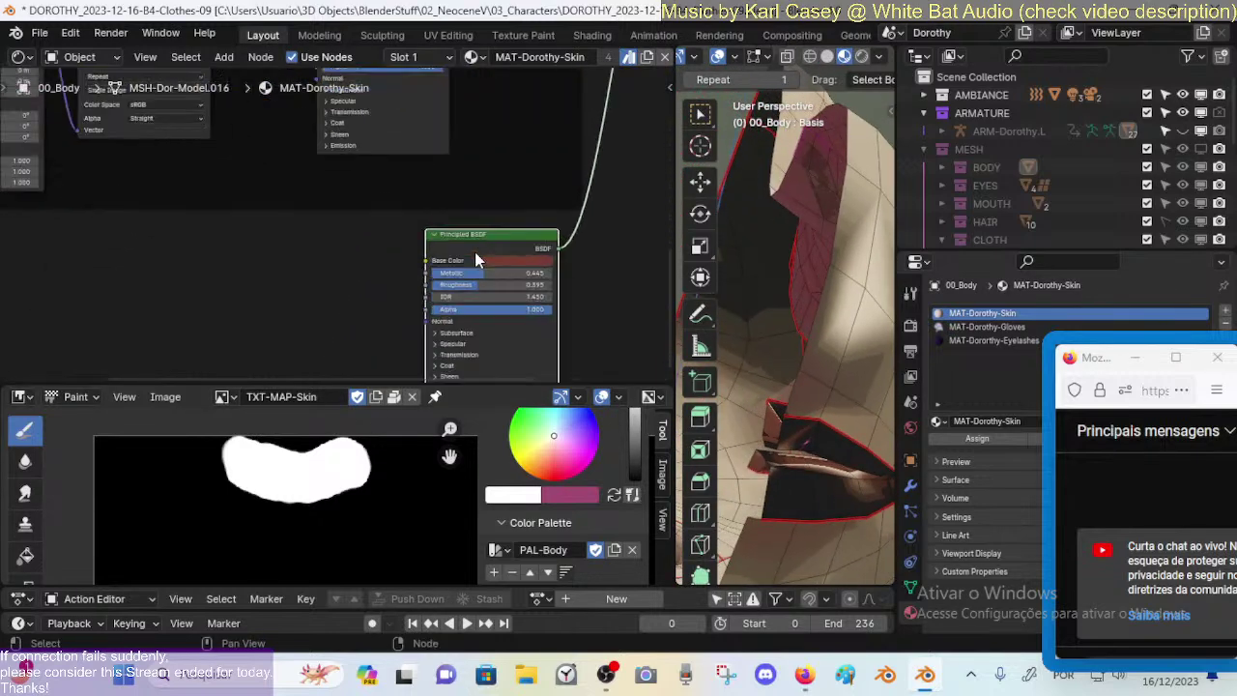
{"action": "mouse_move", "coordinate": [514, 303]}
{"action": "left_mouse_down"}
{"action": "mouse_move", "coordinate": [566, 304]}
{"action": "mouse_move", "coordinate": [497, 303]}
{"action": "mouse_move", "coordinate": [519, 303]}
{"action": "left_mouse_up"}
{"action": "mouse_move", "coordinate": [503, 287]}
{"action": "left_mouse_down"}
{"action": "mouse_move", "coordinate": [448, 288]}
{"action": "mouse_move", "coordinate": [588, 303]}
{"action": "mouse_move", "coordinate": [512, 303]}
{"action": "left_mouse_up"}
Step: Expand the Specular settings of the lip Principled BSDF and check the IOR Level
{"action": "scroll", "coordinate": [518, 330], "scroll_direction": "down", "scroll_amount": 2}
{"action": "middle_click_drag", "start_coordinate": [515, 334], "coordinate": [510, 235]}
{"action": "left_click", "coordinate": [454, 241]}
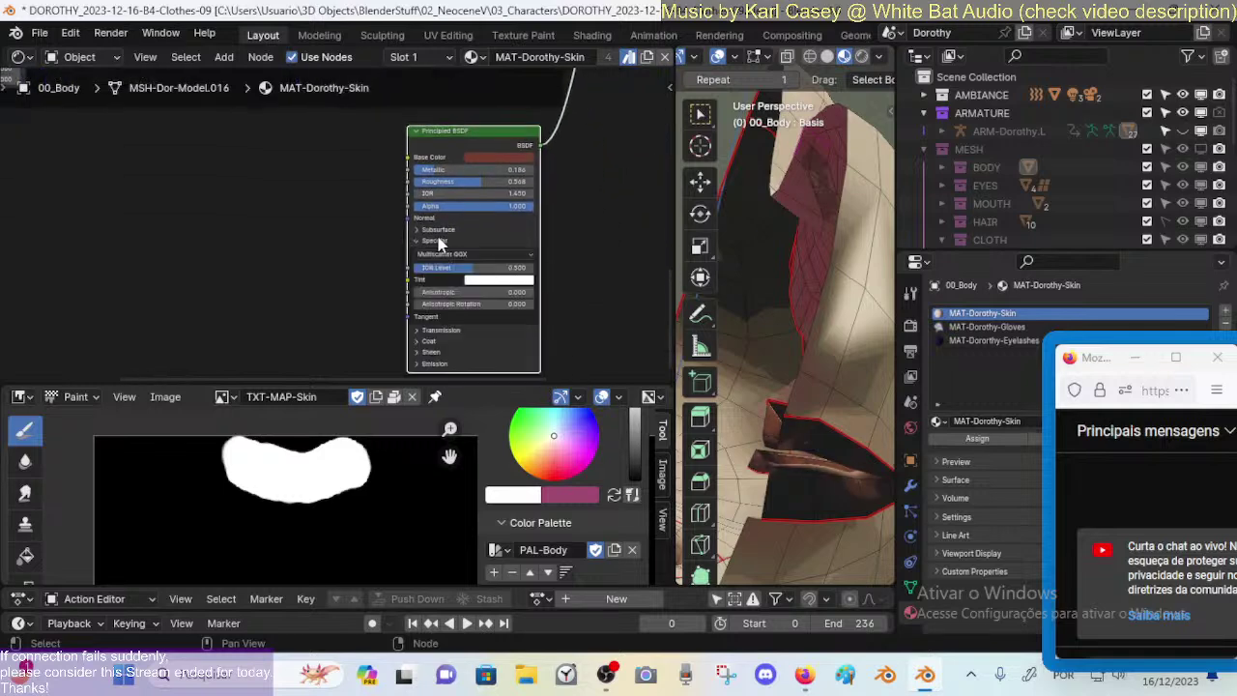
{"action": "scroll", "coordinate": [464, 261], "scroll_direction": "up", "scroll_amount": 1}
{"action": "left_click", "coordinate": [481, 270]}
{"action": "key", "text": "Return"}
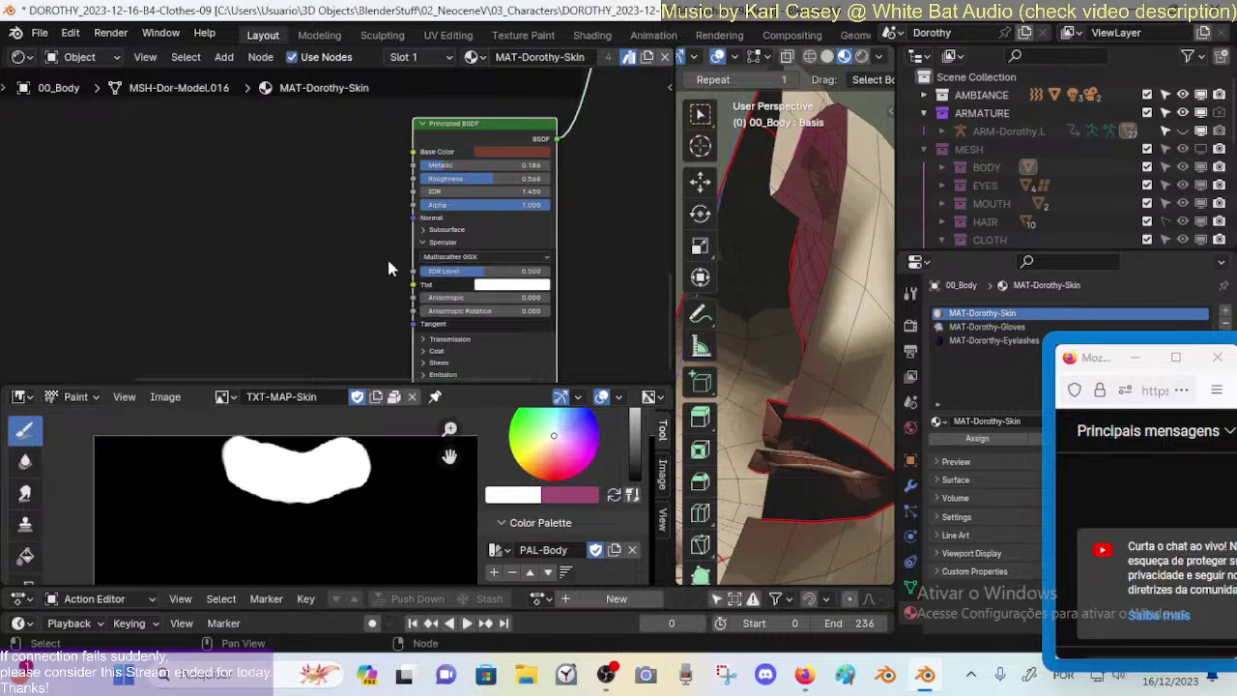
Step: Collapse the lip shader's Specular settings and look through its Subsurface, Transmission, Coat, Sheen and Emission sections
{"action": "scroll", "coordinate": [387, 256], "scroll_direction": "up", "scroll_amount": 1}
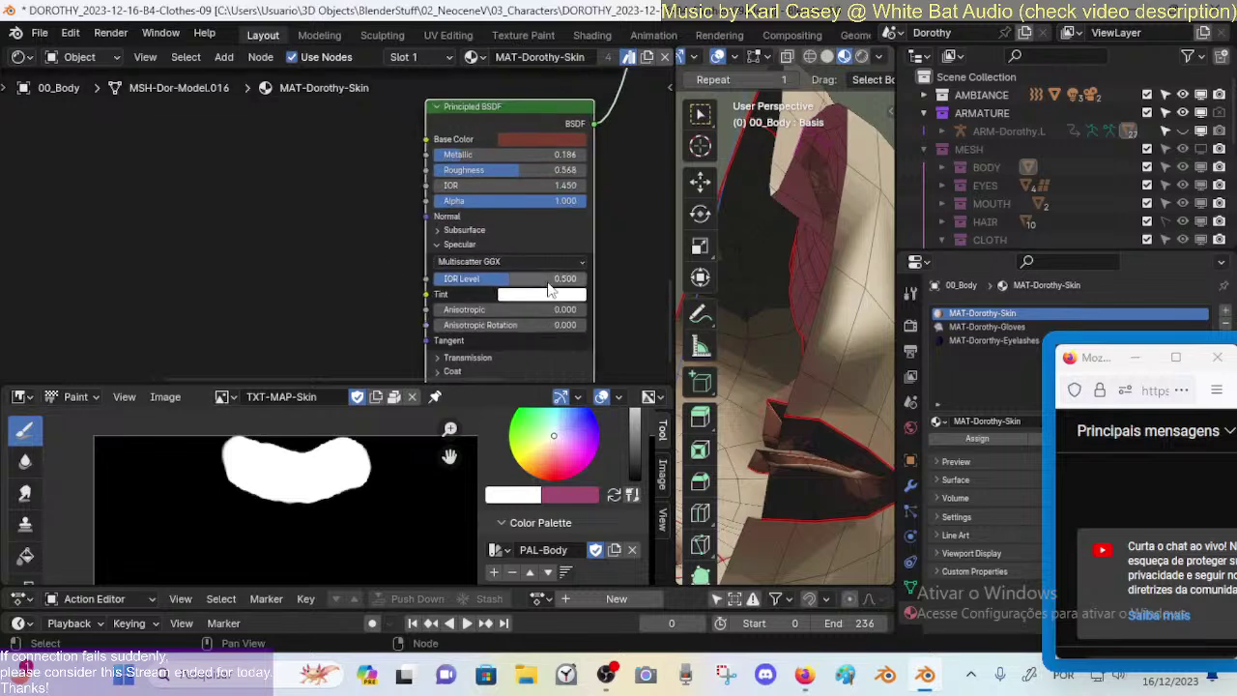
{"action": "left_click", "coordinate": [476, 243]}
{"action": "left_click", "coordinate": [477, 229]}
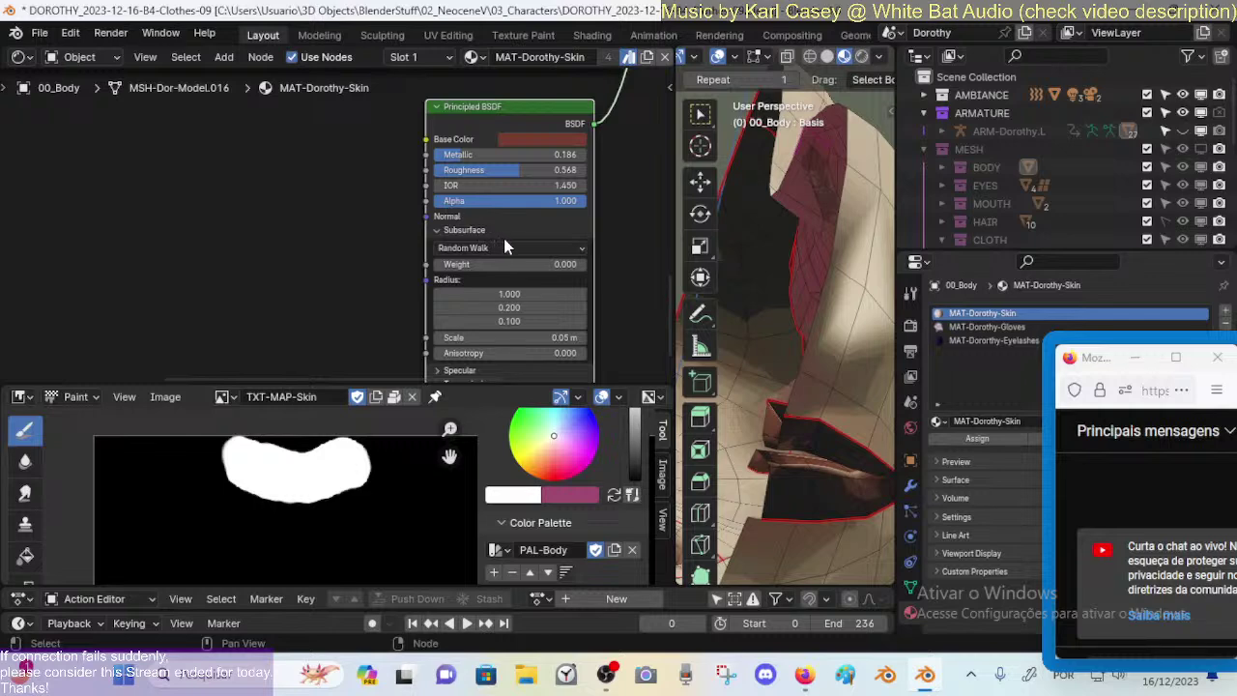
{"action": "left_click", "coordinate": [470, 230]}
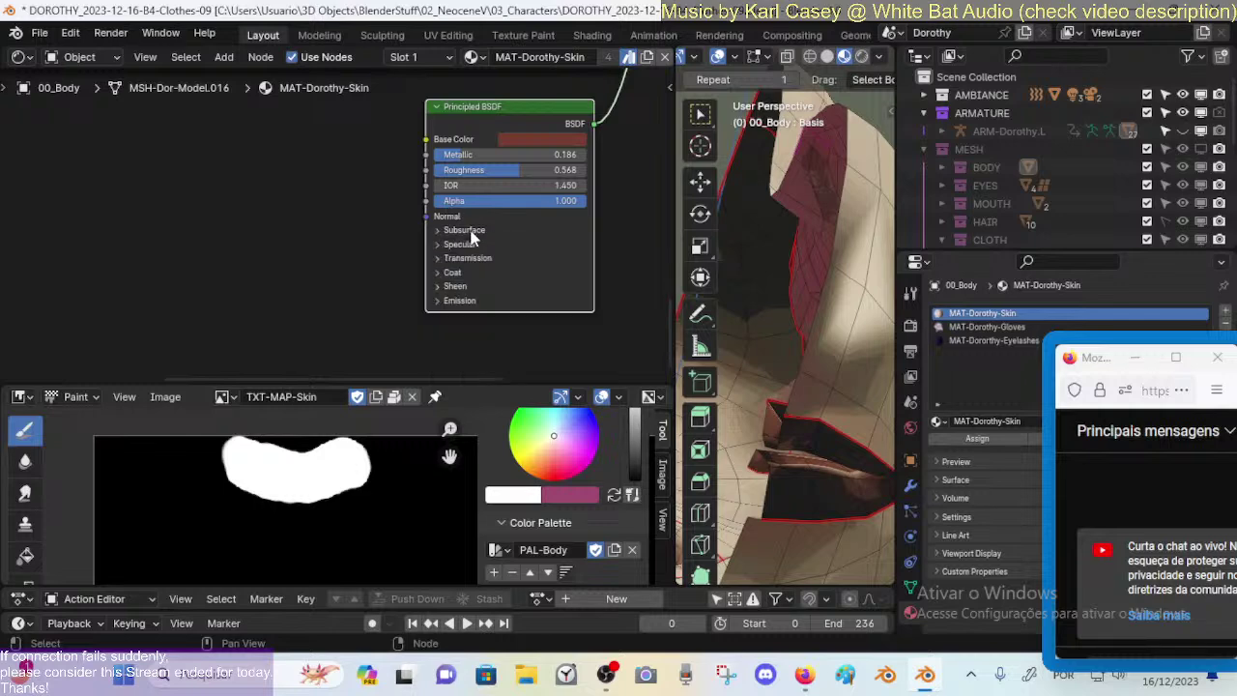
{"action": "left_click", "coordinate": [469, 261]}
{"action": "left_click", "coordinate": [470, 261]}
{"action": "left_click", "coordinate": [471, 274]}
{"action": "left_click", "coordinate": [471, 274]}
{"action": "left_click", "coordinate": [471, 286]}
{"action": "left_click", "coordinate": [471, 286]}
{"action": "left_click", "coordinate": [470, 301]}
{"action": "left_click", "coordinate": [471, 300]}
{"action": "middle_click_drag", "start_coordinate": [491, 227], "coordinate": [495, 257]}
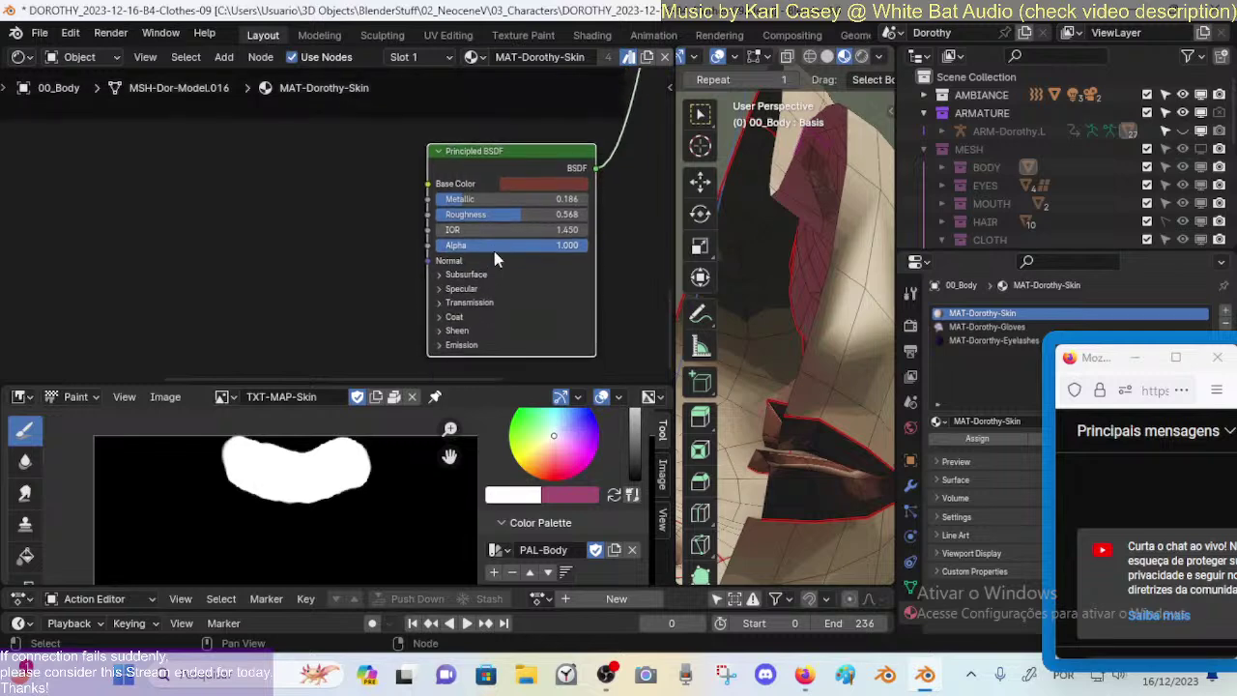
Step: Set the lip Principled BSDF's Metallic to 0.391 and Roughness to 0.914
{"action": "mouse_move", "coordinate": [532, 246]}
{"action": "left_mouse_down"}
{"action": "mouse_move", "coordinate": [488, 246]}
{"action": "mouse_move", "coordinate": [591, 251]}
{"action": "left_mouse_up"}
{"action": "mouse_move", "coordinate": [493, 213]}
{"action": "left_mouse_down"}
{"action": "mouse_move", "coordinate": [439, 214]}
{"action": "mouse_move", "coordinate": [591, 214]}
{"action": "mouse_move", "coordinate": [562, 226]}
{"action": "mouse_move", "coordinate": [570, 216]}
{"action": "mouse_move", "coordinate": [530, 203]}
{"action": "mouse_move", "coordinate": [591, 199]}
{"action": "mouse_move", "coordinate": [458, 199]}
{"action": "mouse_move", "coordinate": [523, 199]}
{"action": "mouse_move", "coordinate": [495, 199]}
{"action": "left_mouse_up"}
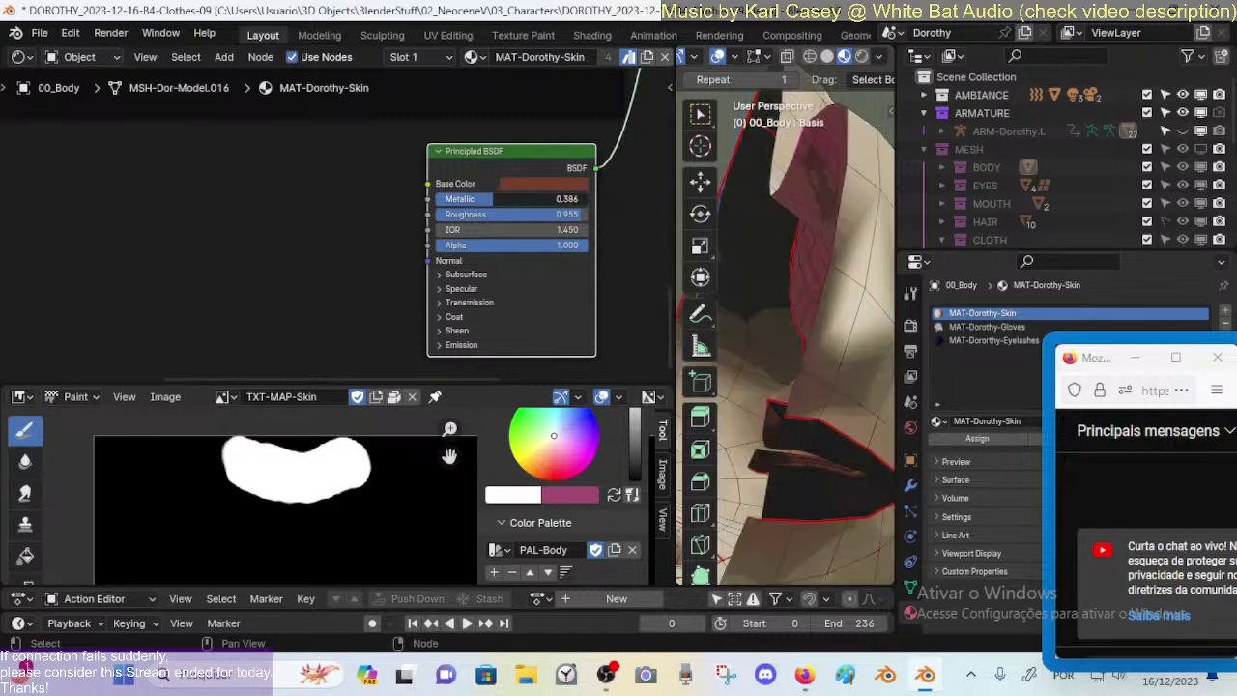
{"action": "left_click_drag", "start_coordinate": [565, 217], "coordinate": [560, 216]}
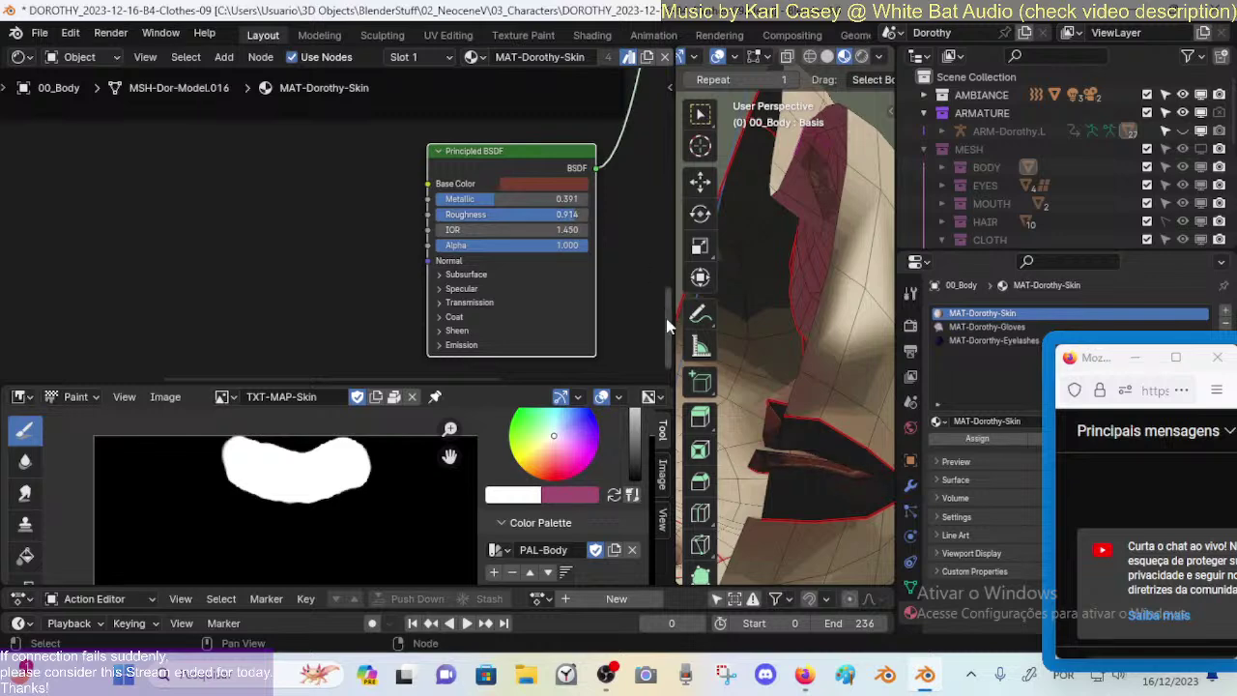
Step: Return the body mesh to Object Mode and view the lips and face
{"action": "mouse_move", "coordinate": [792, 382]}
{"action": "middle_mouse_down"}
{"action": "mouse_move", "coordinate": [809, 368]}
{"action": "mouse_move", "coordinate": [740, 325]}
{"action": "mouse_move", "coordinate": [783, 388]}
{"action": "mouse_move", "coordinate": [771, 364]}
{"action": "mouse_move", "coordinate": [823, 334]}
{"action": "mouse_move", "coordinate": [775, 351]}
{"action": "mouse_move", "coordinate": [833, 382]}
{"action": "mouse_move", "coordinate": [857, 377]}
{"action": "mouse_move", "coordinate": [800, 379]}
{"action": "mouse_move", "coordinate": [780, 408]}
{"action": "mouse_move", "coordinate": [816, 374]}
{"action": "middle_mouse_up"}
{"action": "left_click", "coordinate": [814, 336]}
{"action": "scroll", "coordinate": [822, 348], "scroll_direction": "down", "scroll_amount": 5}
{"action": "scroll", "coordinate": [776, 351], "scroll_direction": "up", "scroll_amount": 2}
{"action": "scroll", "coordinate": [792, 367], "scroll_direction": "up", "scroll_amount": 2}
{"action": "scroll", "coordinate": [796, 377], "scroll_direction": "up", "scroll_amount": 2}
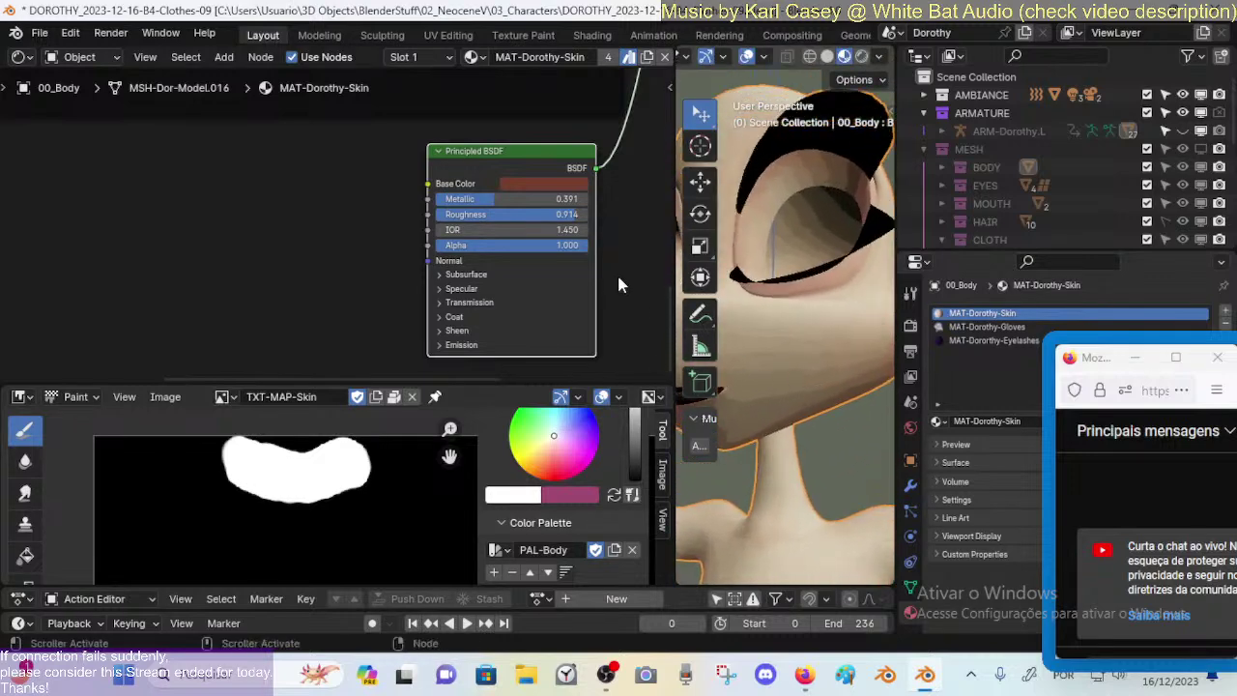
Step: Enclose the lip Principled BSDF node in its own frame
{"action": "scroll", "coordinate": [617, 272], "scroll_direction": "down", "scroll_amount": 4}
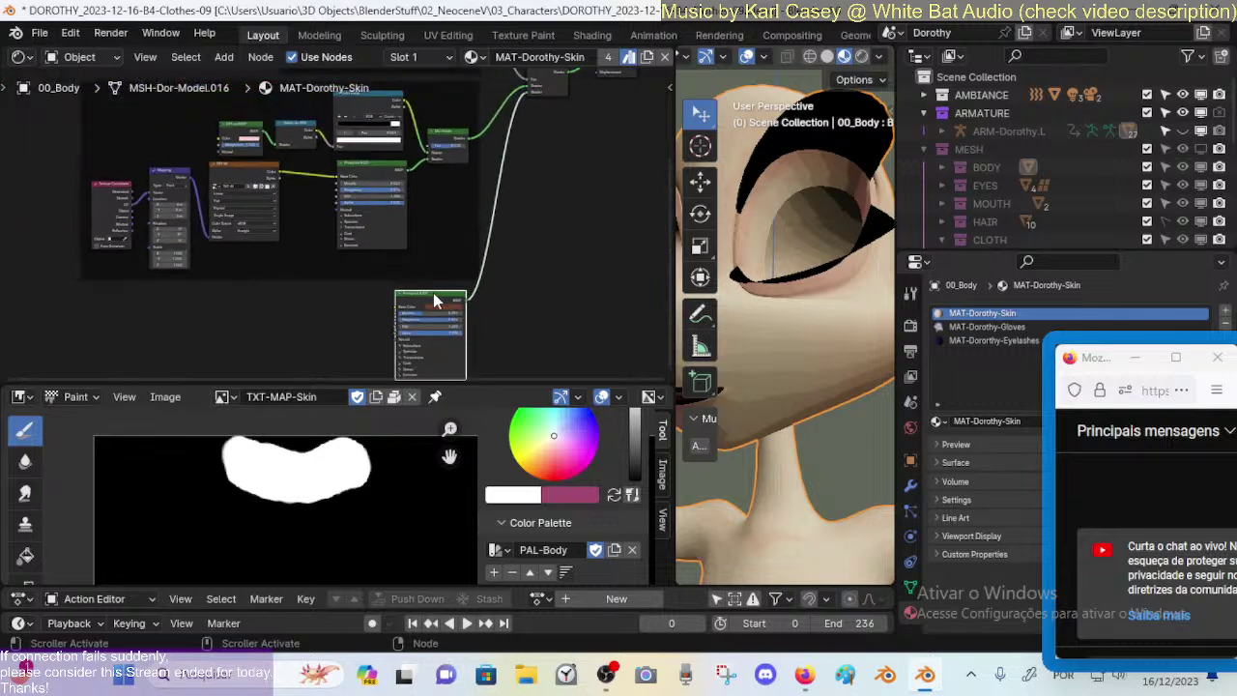
{"action": "left_click", "coordinate": [434, 297]}
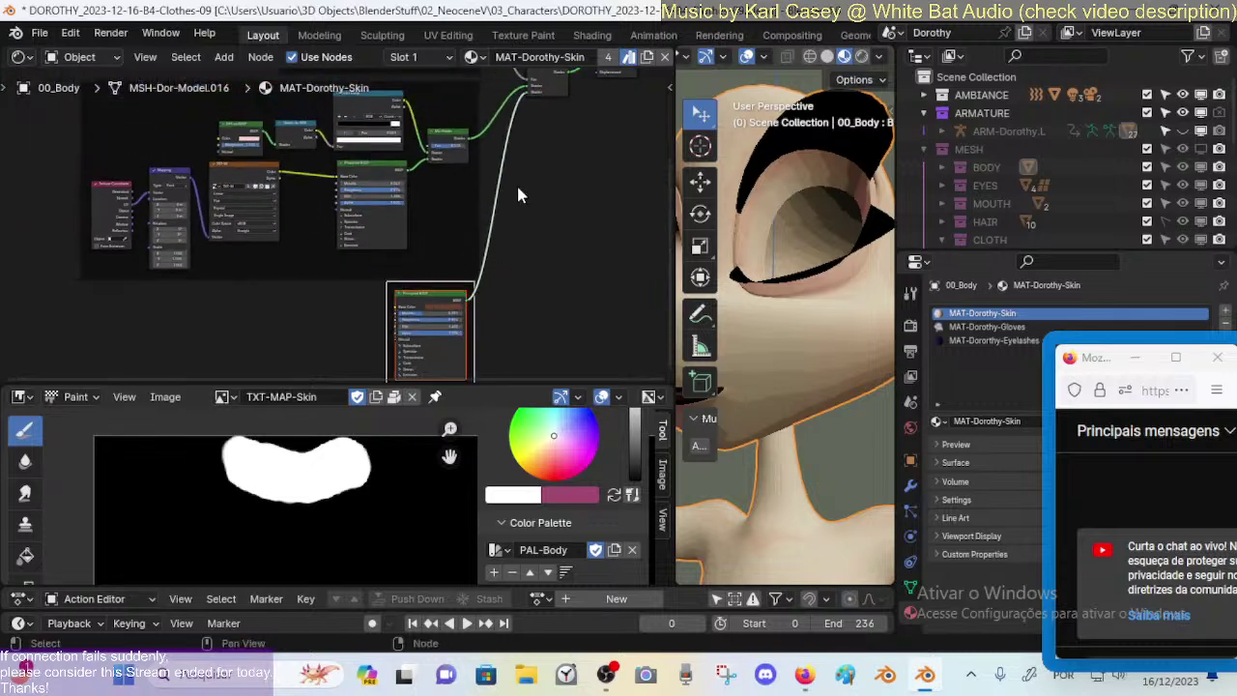
{"action": "scroll", "coordinate": [517, 193], "scroll_direction": "up", "scroll_amount": 1}
Step: Review the skin shader nodes and the whole body, and save the file
{"action": "middle_click_drag", "start_coordinate": [802, 319], "coordinate": [778, 271]}
{"action": "middle_click_drag", "start_coordinate": [477, 207], "coordinate": [436, 268]}
{"action": "middle_click_drag", "start_coordinate": [518, 163], "coordinate": [496, 252]}
{"action": "scroll", "coordinate": [496, 251], "scroll_direction": "up", "scroll_amount": 1}
{"action": "scroll", "coordinate": [798, 426], "scroll_direction": "down", "scroll_amount": 8}
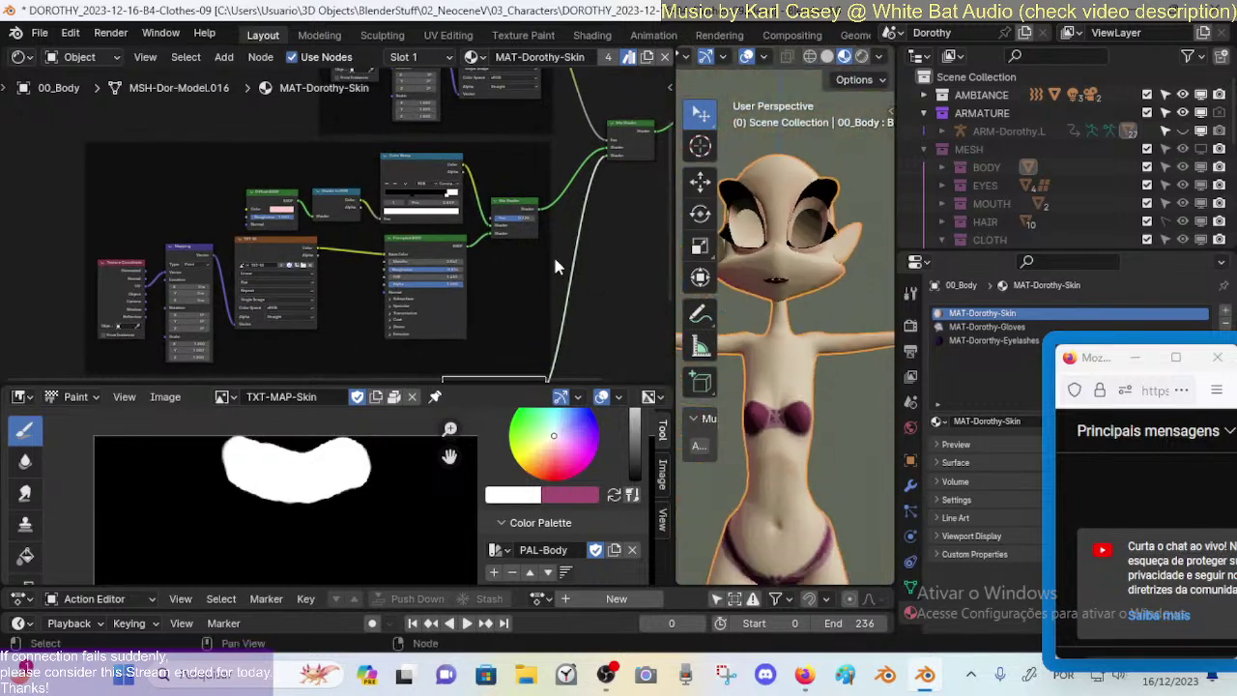
{"action": "scroll", "coordinate": [440, 216], "scroll_direction": "up", "scroll_amount": 1}
{"action": "scroll", "coordinate": [443, 221], "scroll_direction": "up", "scroll_amount": 1}
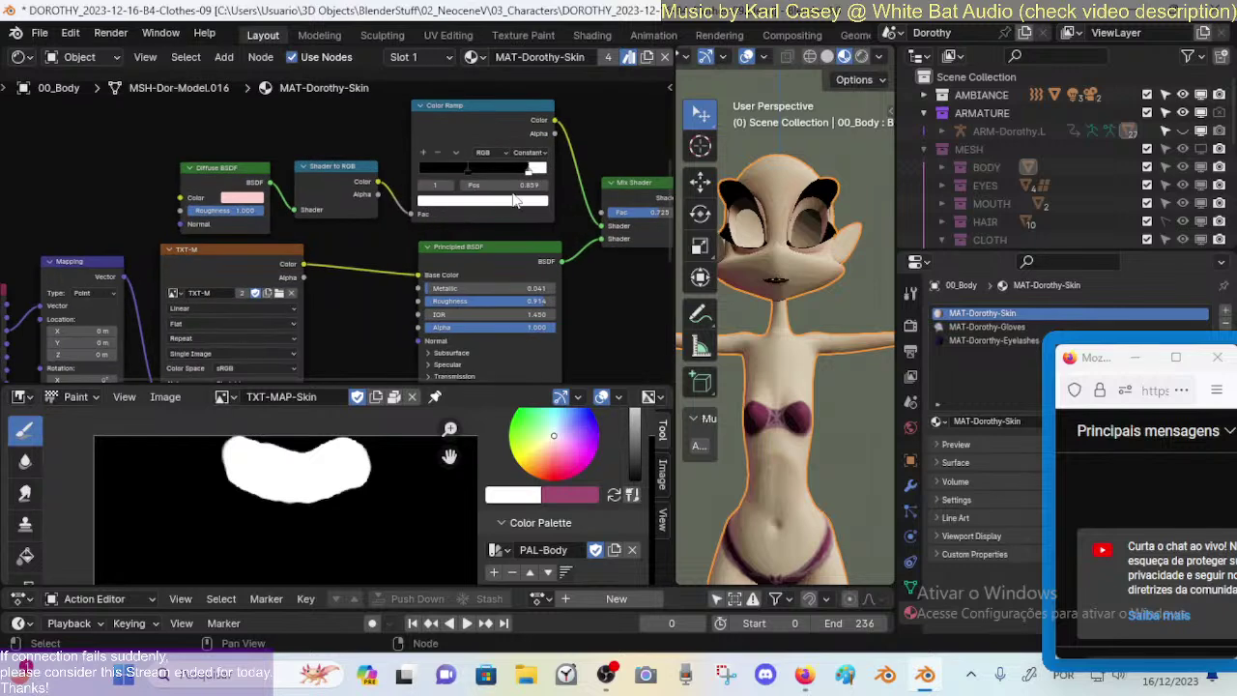
{"action": "middle_click_drag", "start_coordinate": [834, 376], "coordinate": [710, 347]}
{"action": "key", "text": "ctrl+s"}
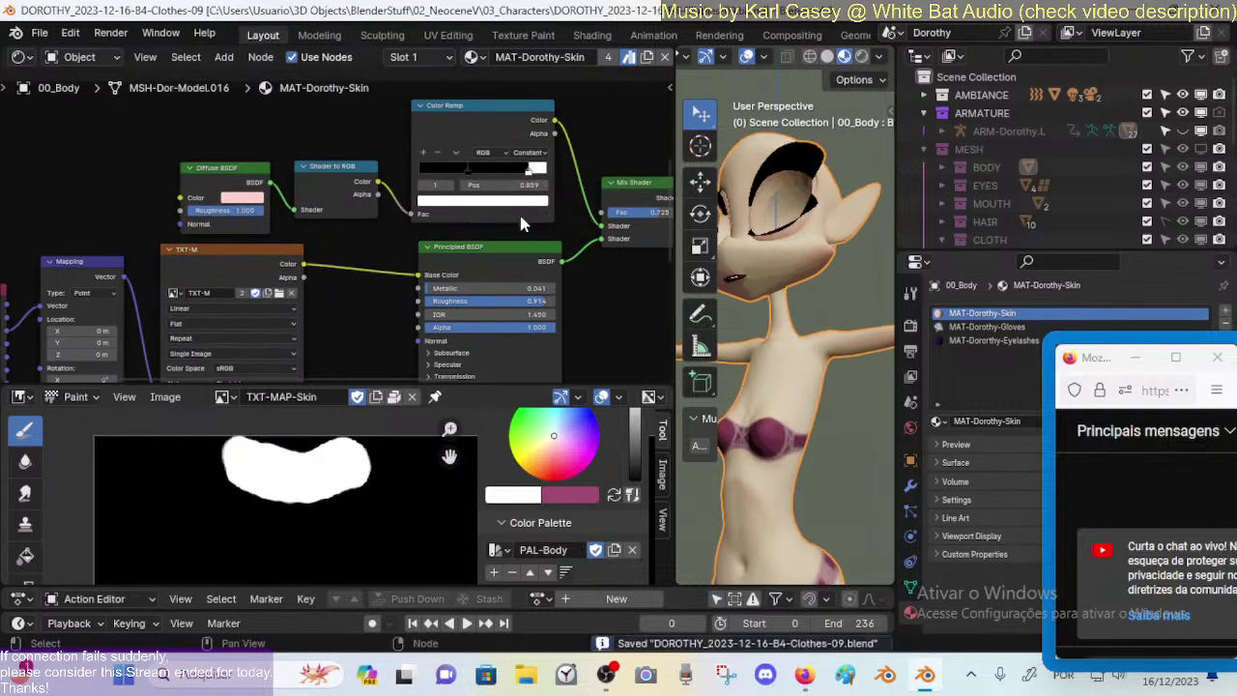
Step: Link the skin Principled BSDF directly to the first shader input of the final Mix Shader, bypassing the Color Ramp mix
{"action": "middle_click_drag", "start_coordinate": [525, 217], "coordinate": [425, 184]}
{"action": "scroll", "coordinate": [498, 212], "scroll_direction": "up", "scroll_amount": 1}
{"action": "scroll", "coordinate": [422, 187], "scroll_direction": "down", "scroll_amount": 1}
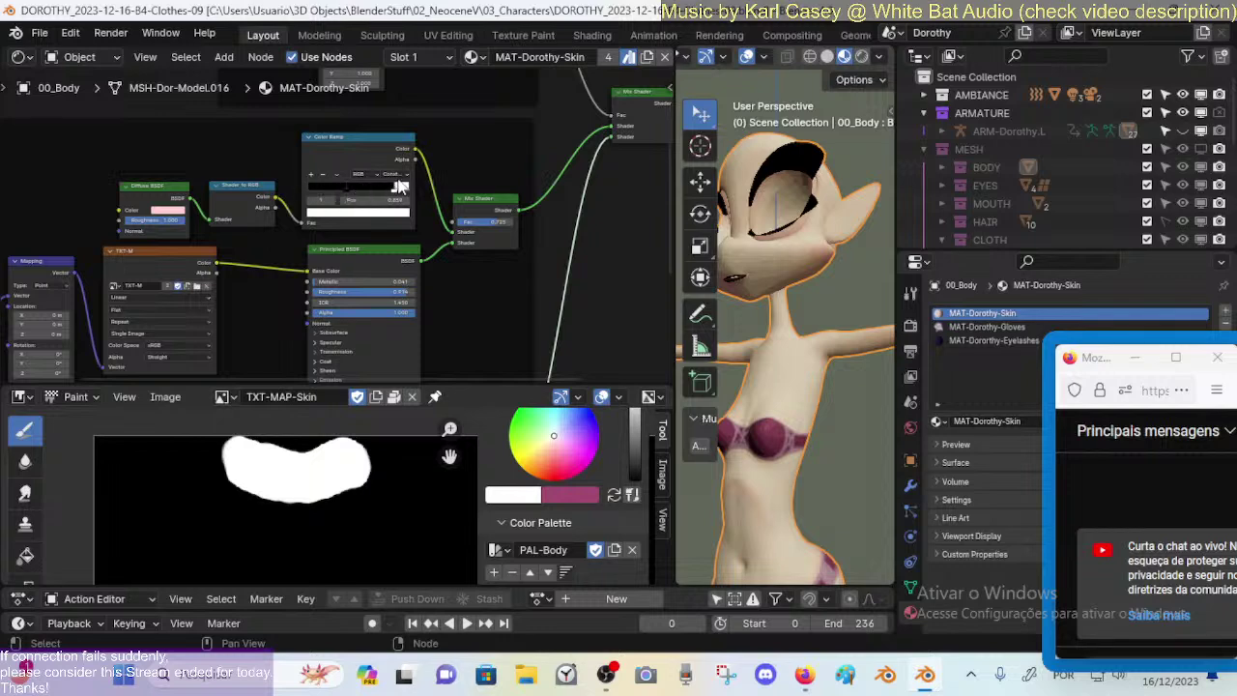
{"action": "middle_click_drag", "start_coordinate": [463, 214], "coordinate": [436, 235]}
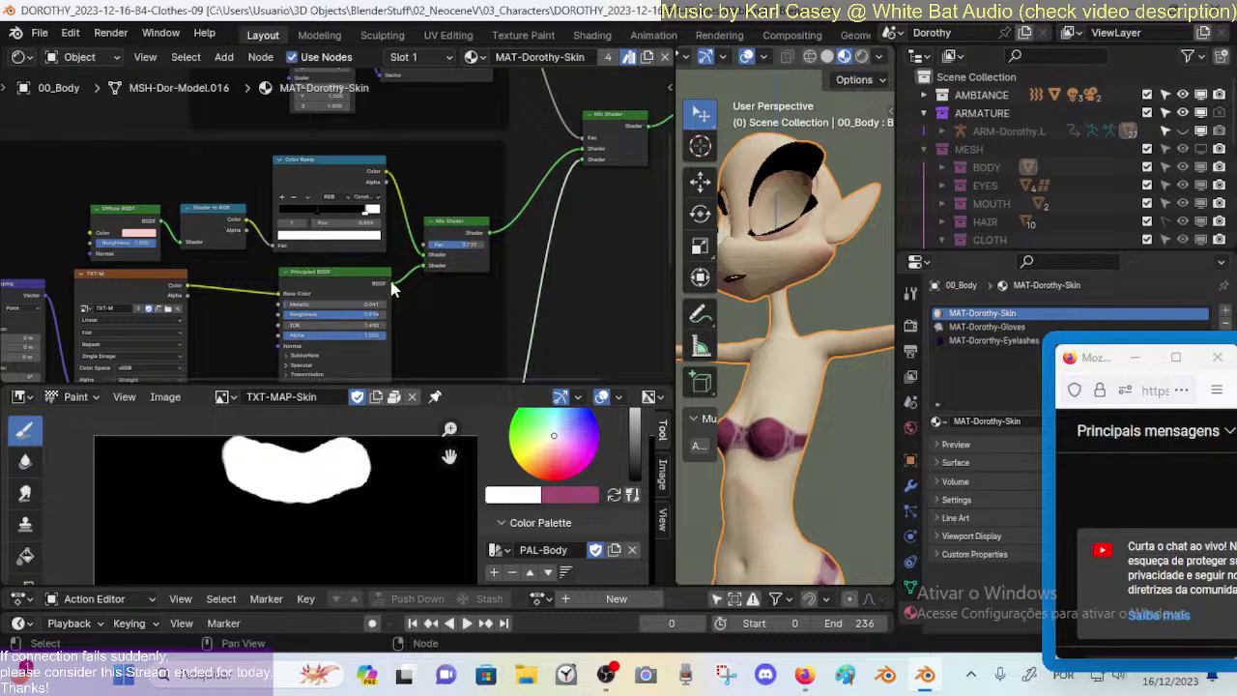
{"action": "left_click_drag", "start_coordinate": [391, 288], "coordinate": [581, 156]}
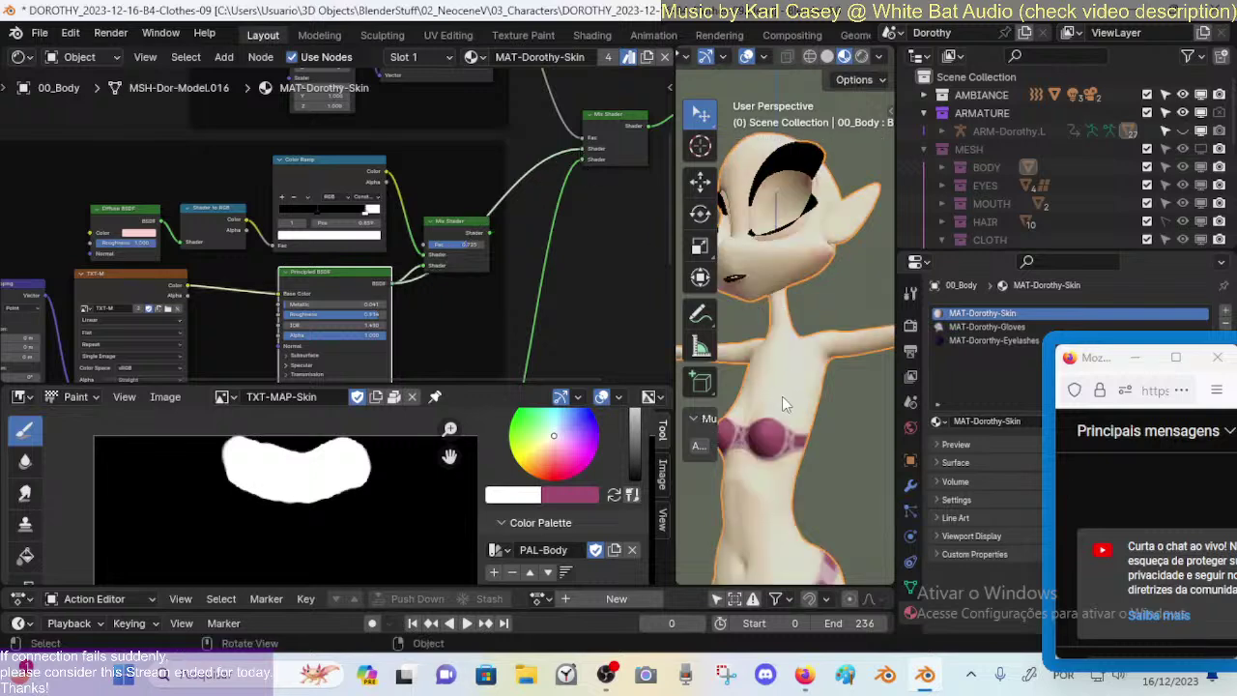
Step: Examine the skin shading on the head, back and torso from several angles
{"action": "middle_click_drag", "start_coordinate": [825, 410], "coordinate": [748, 351]}
{"action": "scroll", "coordinate": [807, 357], "scroll_direction": "up", "scroll_amount": 3}
{"action": "scroll", "coordinate": [768, 351], "scroll_direction": "down", "scroll_amount": 3}
{"action": "scroll", "coordinate": [753, 343], "scroll_direction": "up", "scroll_amount": 3}
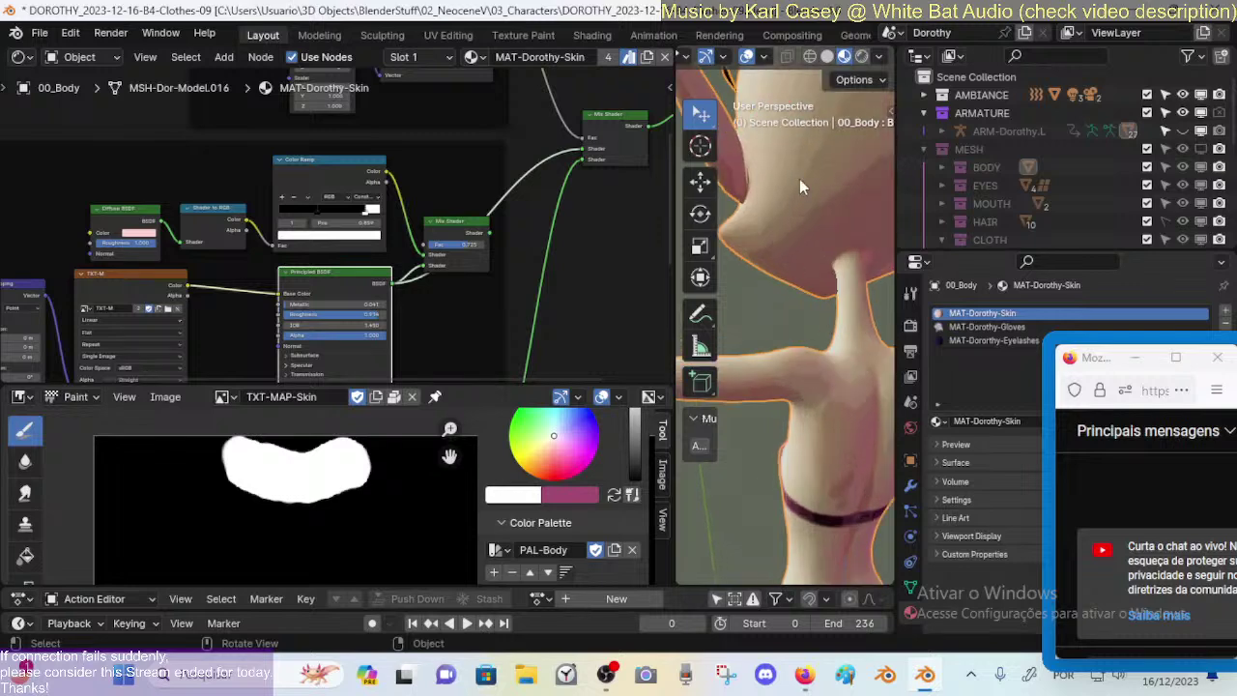
{"action": "middle_click_drag", "start_coordinate": [800, 183], "coordinate": [817, 197]}
{"action": "middle_click_drag", "start_coordinate": [781, 343], "coordinate": [879, 352]}
{"action": "scroll", "coordinate": [826, 401], "scroll_direction": "down", "scroll_amount": 3}
{"action": "middle_click_drag", "start_coordinate": [824, 400], "coordinate": [843, 367]}
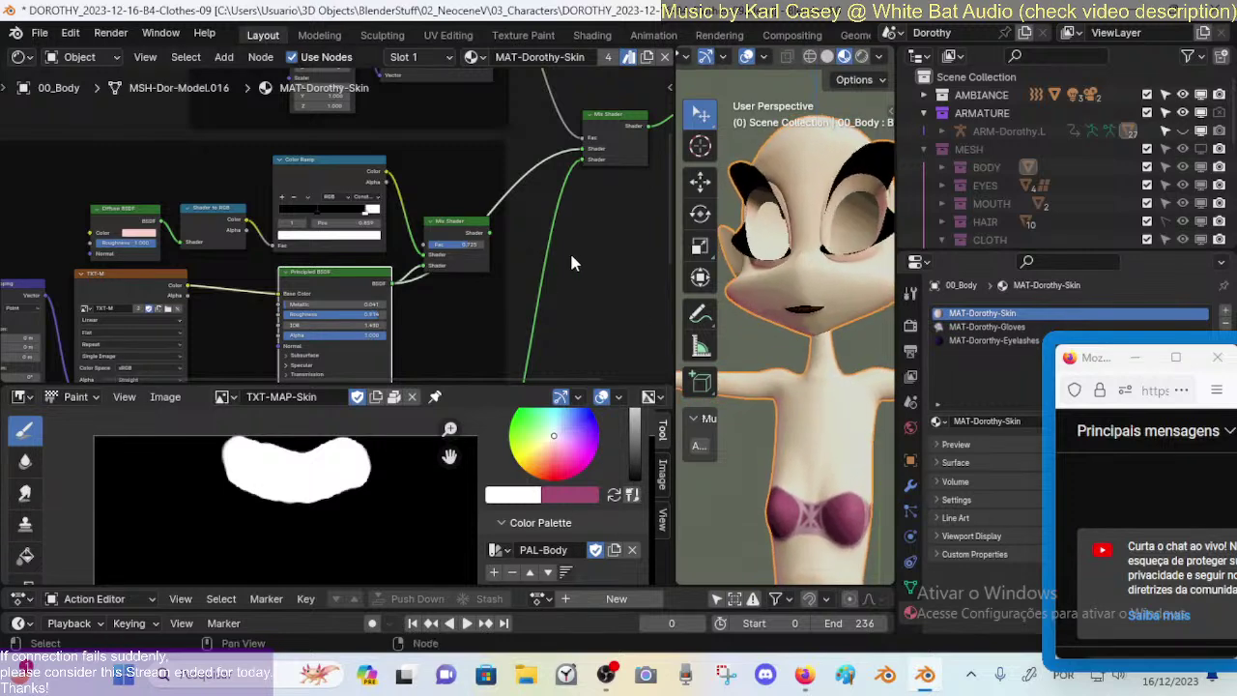
Step: Undo and redo the direct skin shader link to compare the shading on the face and body
{"action": "key", "text": "ctrl+z"}
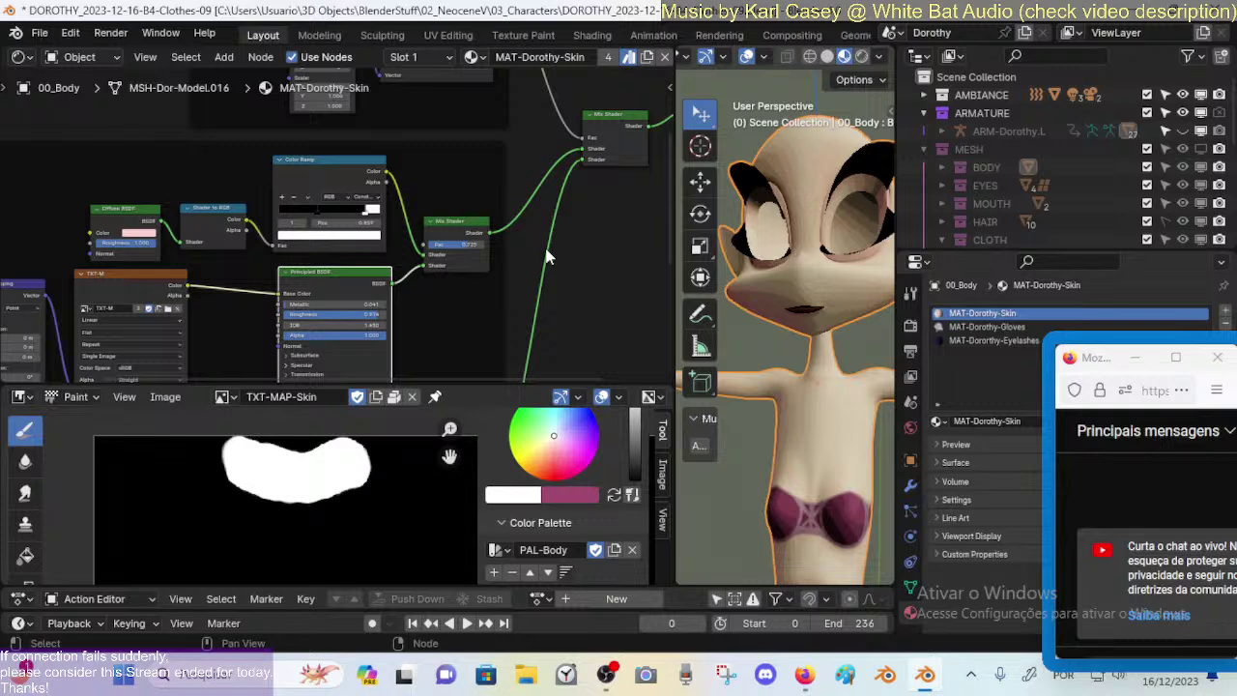
{"action": "scroll", "coordinate": [460, 253], "scroll_direction": "up", "scroll_amount": 2}
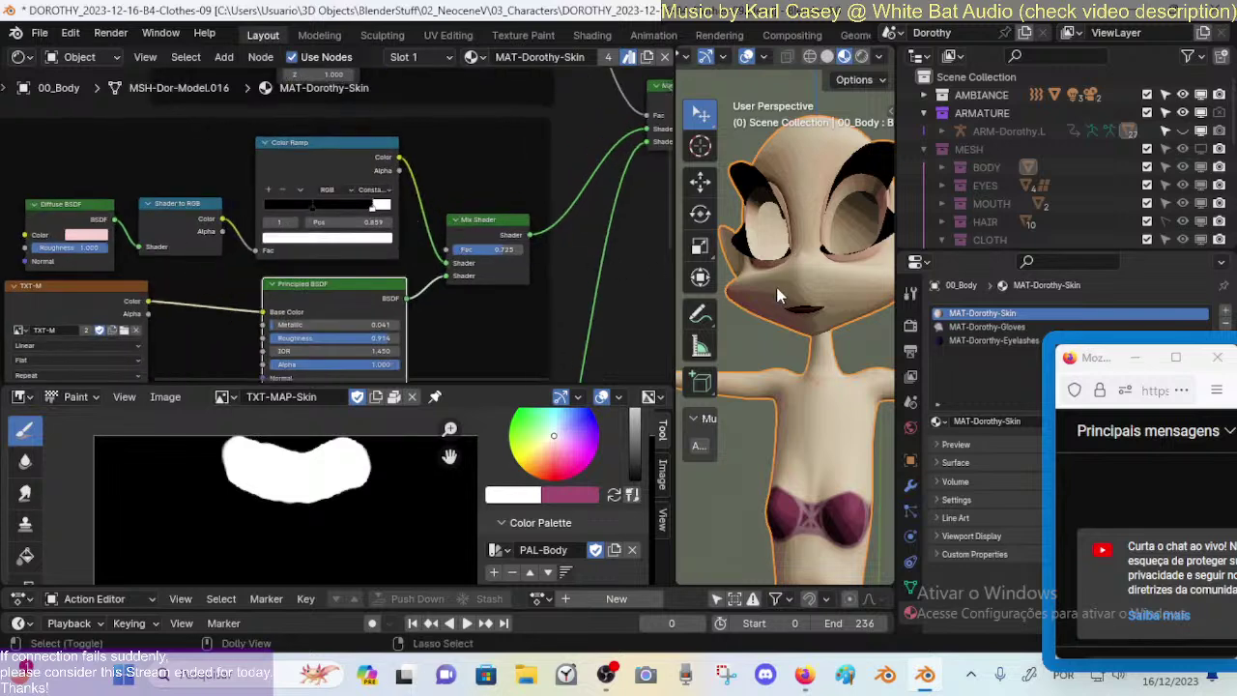
{"action": "key", "text": "ctrl+shift+z"}
{"action": "scroll", "coordinate": [776, 287], "scroll_direction": "up", "scroll_amount": 5}
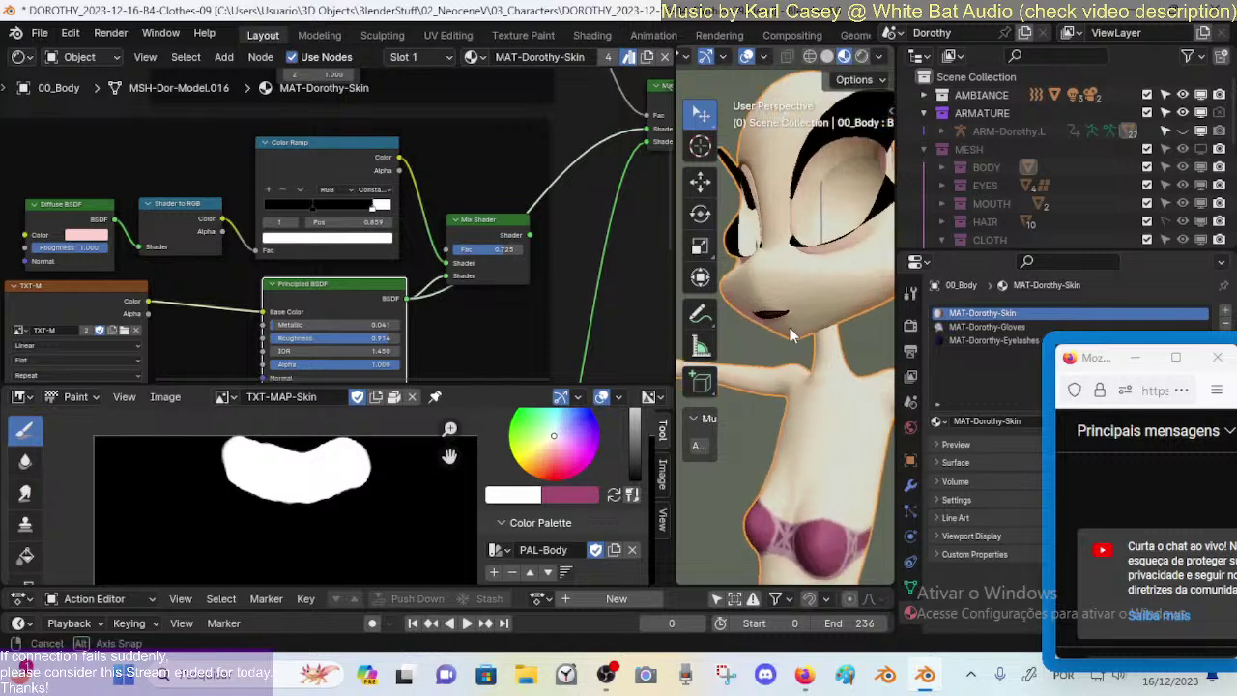
{"action": "scroll", "coordinate": [756, 161], "scroll_direction": "down", "scroll_amount": 5}
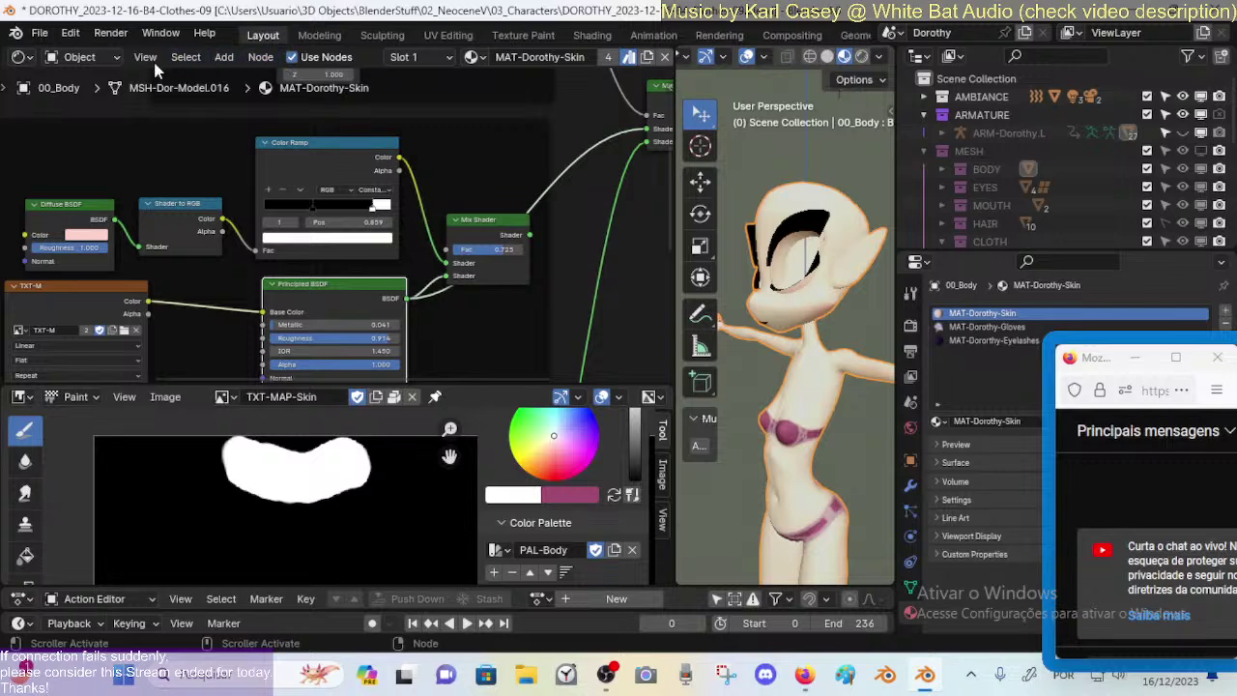
Step: Switch the shader node editor to the Compositor to show the Compositing Nodetree
{"action": "key", "text": "shift+F3"}
{"action": "key", "text": "shift+F3"}
{"action": "key", "text": "shift+F3"}
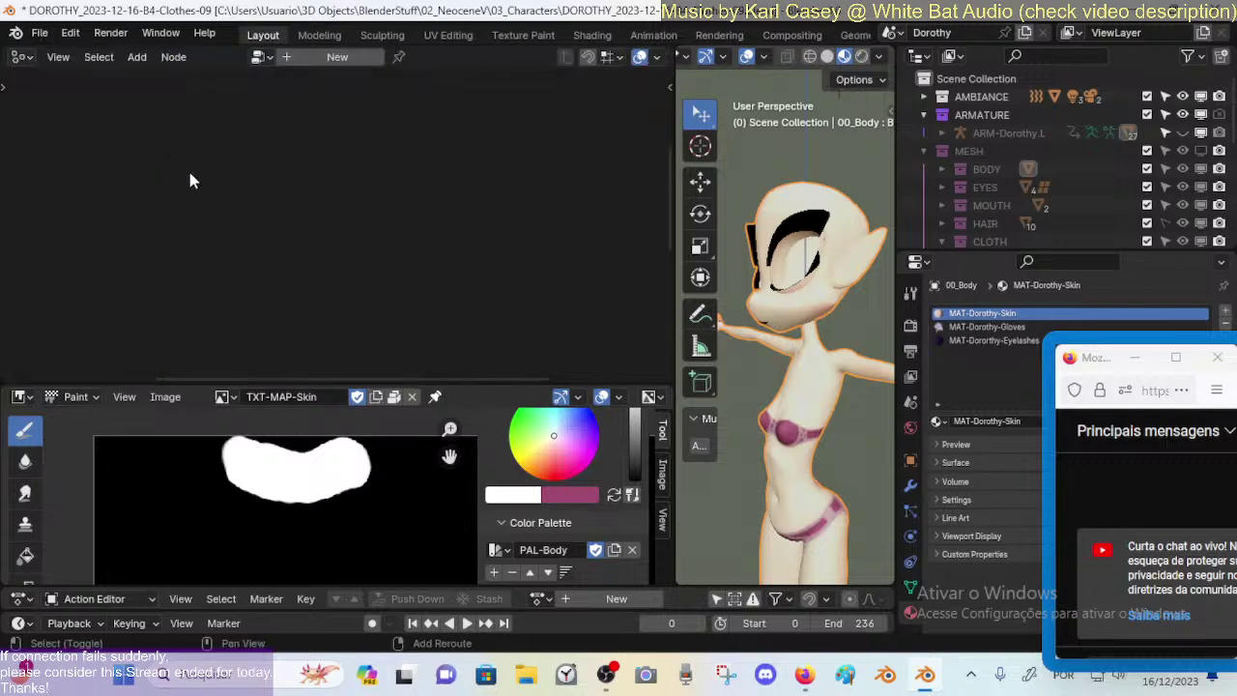
{"action": "key", "text": "shift+F3"}
{"action": "scroll", "coordinate": [294, 175], "scroll_direction": "down", "scroll_amount": 2}
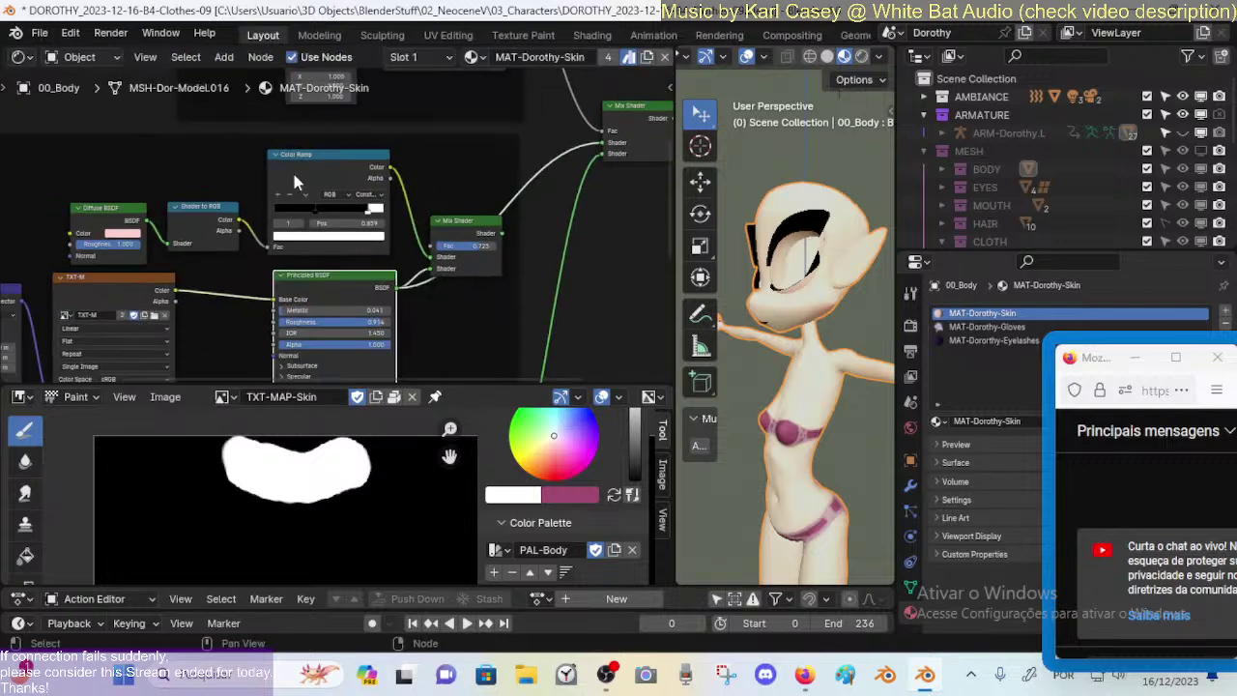
{"action": "key", "text": "shift+F3"}
{"action": "key", "text": "shift+F3"}
{"action": "key", "text": "shift+F3"}
{"action": "key", "text": "shift+F3"}
{"action": "key", "text": "shift+F3"}
{"action": "key", "text": "shift+F3"}
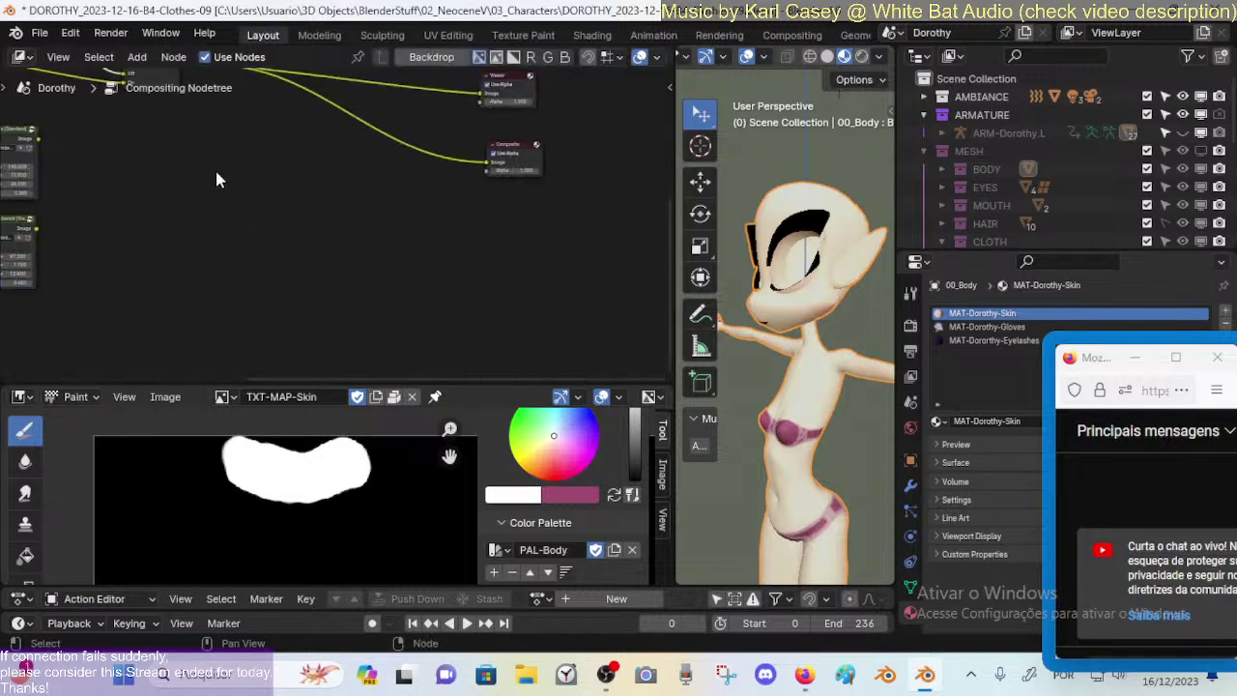
Step: Enable the compositor's Switch node that chooses between the two Eevee (Standard) group outputs
{"action": "scroll", "coordinate": [216, 174], "scroll_direction": "down", "scroll_amount": 3}
{"action": "middle_click_drag", "start_coordinate": [215, 177], "coordinate": [464, 290]}
{"action": "middle_click_drag", "start_coordinate": [334, 263], "coordinate": [469, 324]}
{"action": "scroll", "coordinate": [432, 281], "scroll_direction": "up", "scroll_amount": 3}
{"action": "scroll", "coordinate": [431, 280], "scroll_direction": "up", "scroll_amount": 6}
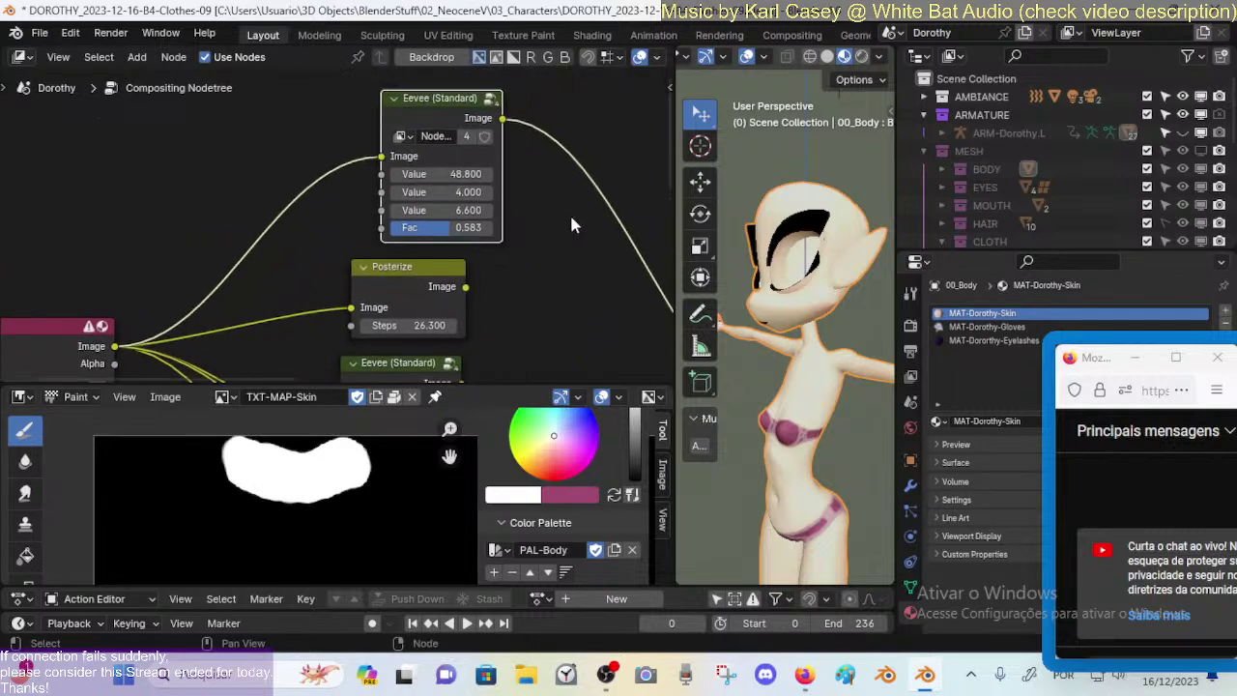
{"action": "middle_click_drag", "start_coordinate": [481, 163], "coordinate": [434, 159]}
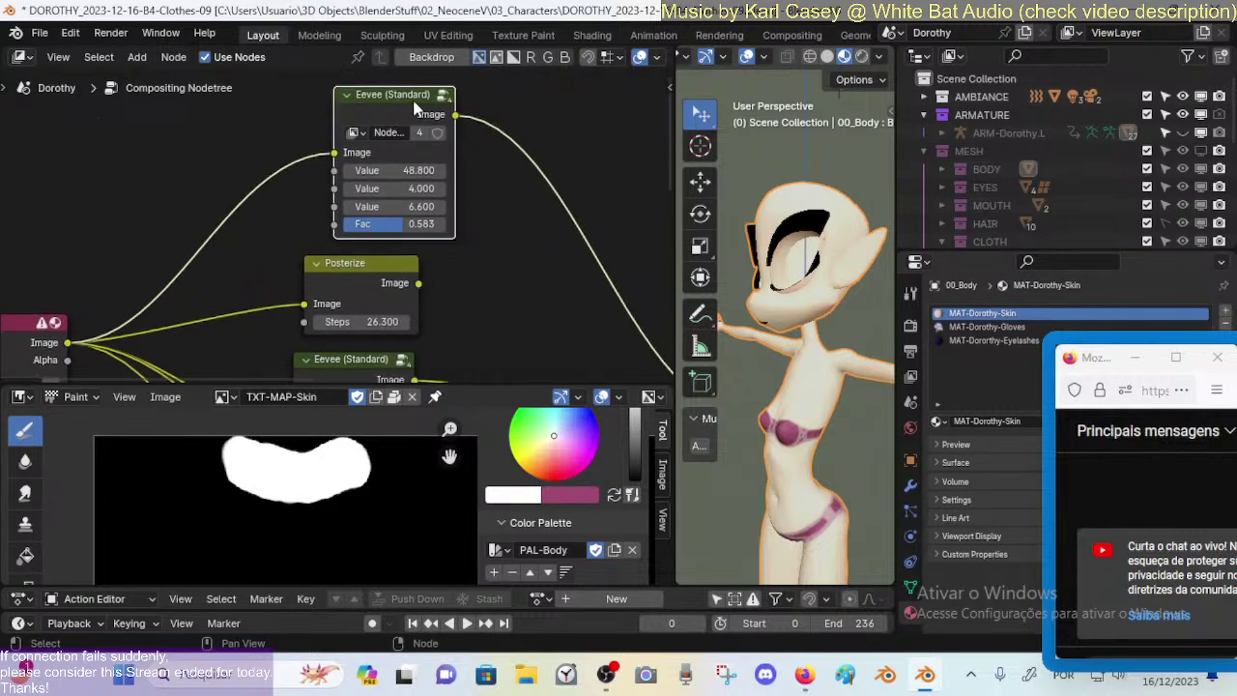
{"action": "middle_click_drag", "start_coordinate": [492, 194], "coordinate": [290, 133]}
{"action": "scroll", "coordinate": [389, 183], "scroll_direction": "down", "scroll_amount": 3}
{"action": "middle_click_drag", "start_coordinate": [330, 191], "coordinate": [455, 144]}
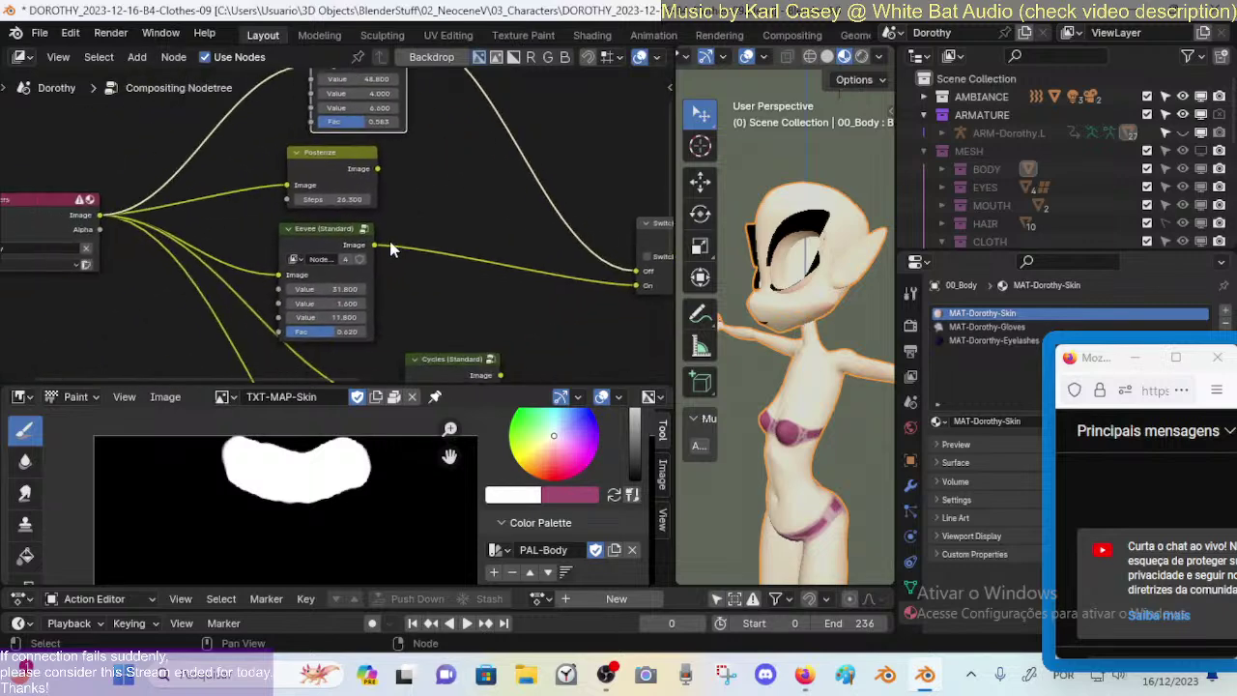
{"action": "middle_click_drag", "start_coordinate": [386, 266], "coordinate": [342, 328]}
{"action": "middle_click_drag", "start_coordinate": [381, 242], "coordinate": [338, 190]}
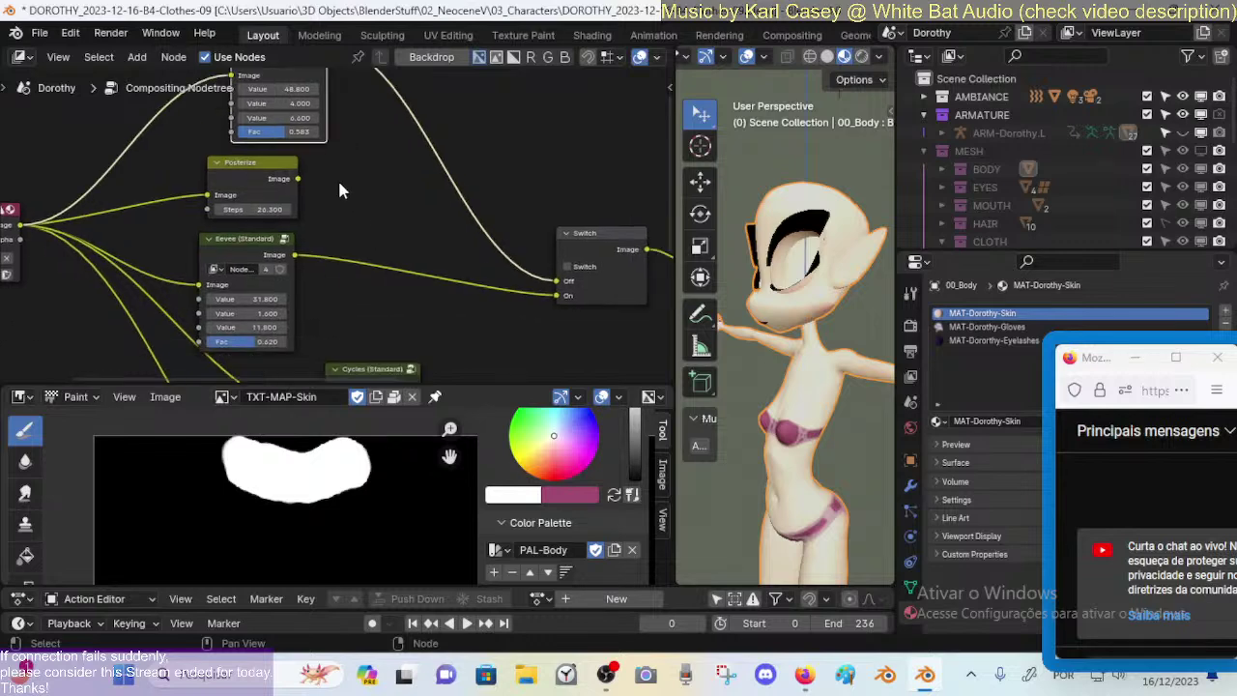
{"action": "middle_click_drag", "start_coordinate": [510, 251], "coordinate": [495, 215]}
{"action": "left_click", "coordinate": [616, 265]}
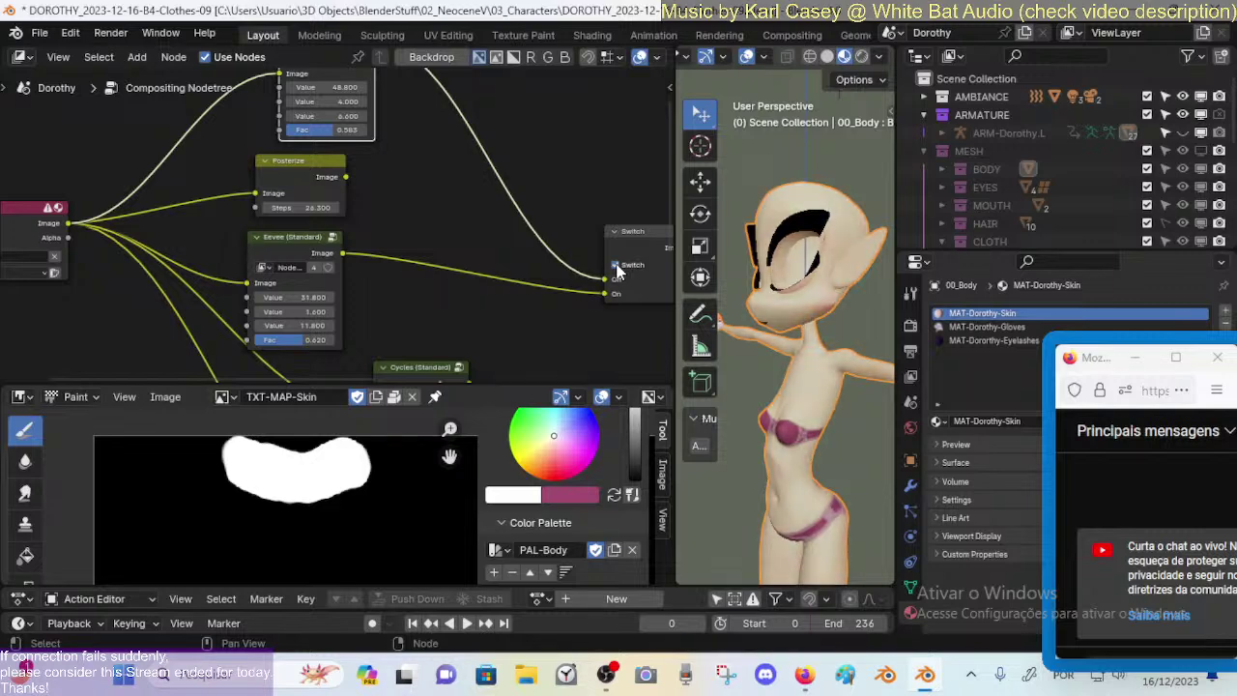
Step: Enable the MESH collection in the viewports and examine the dressed character's face and lips up close
{"action": "middle_click_drag", "start_coordinate": [782, 373], "coordinate": [735, 378]}
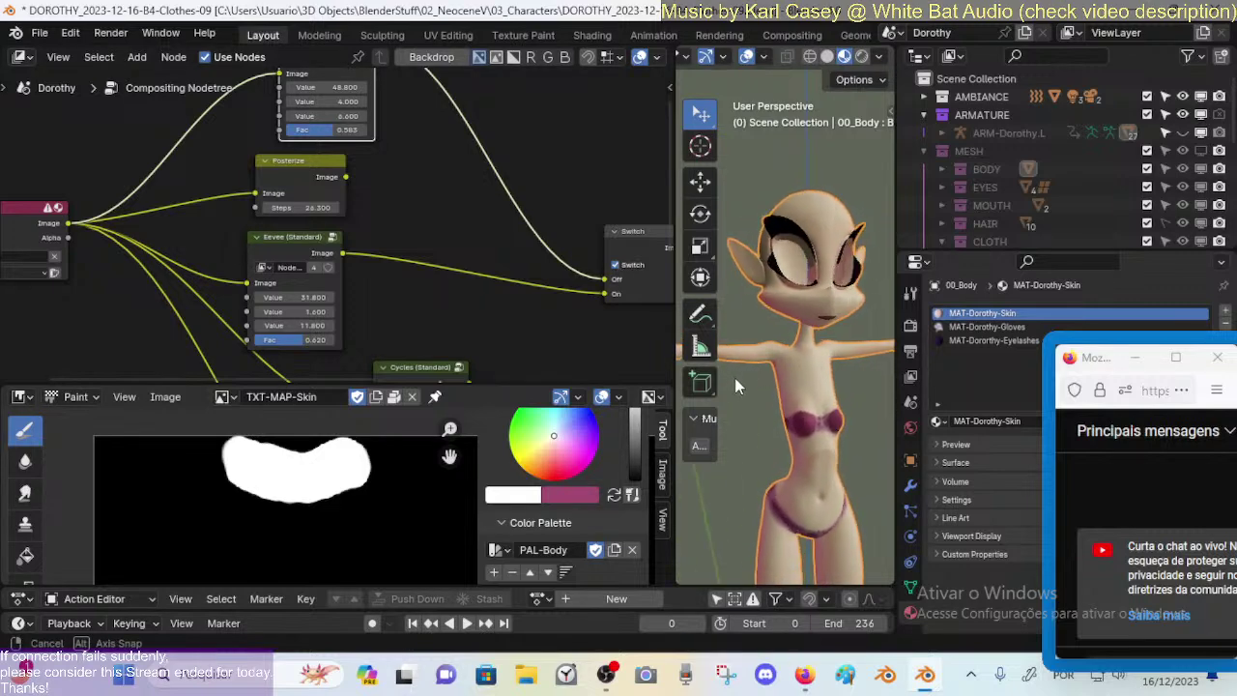
{"action": "left_click", "coordinate": [1202, 153]}
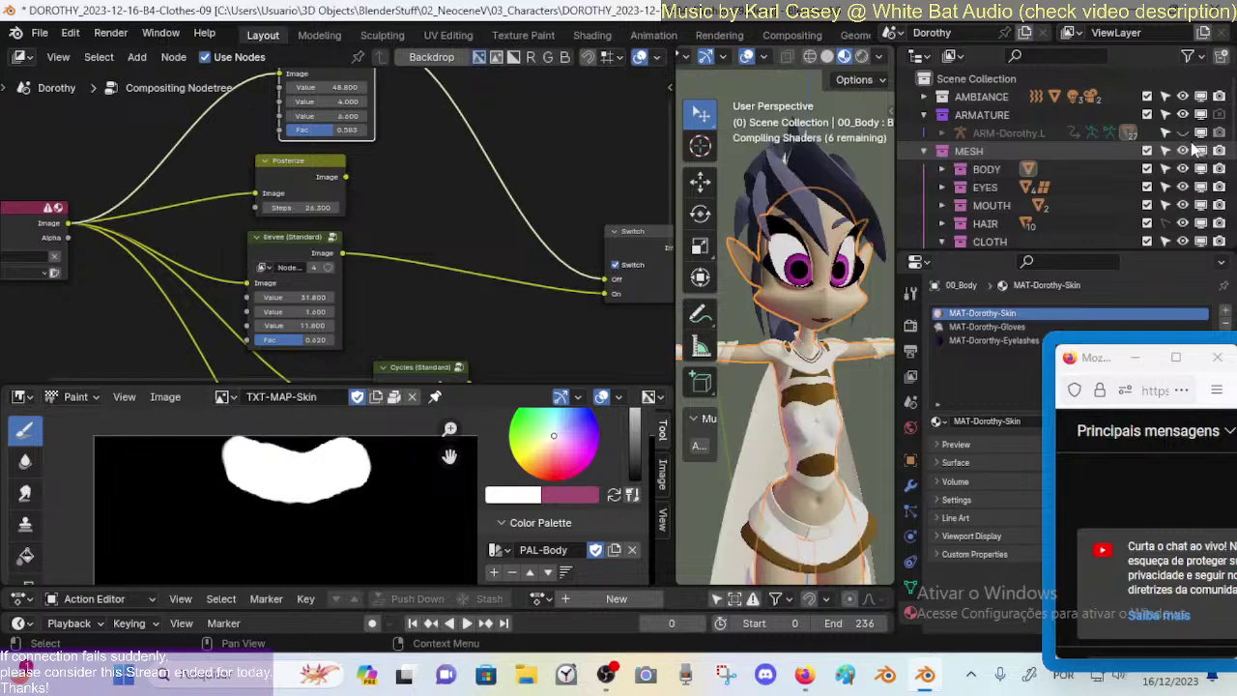
{"action": "middle_click_drag", "start_coordinate": [734, 319], "coordinate": [713, 317]}
{"action": "scroll", "coordinate": [772, 327], "scroll_direction": "up", "scroll_amount": 6}
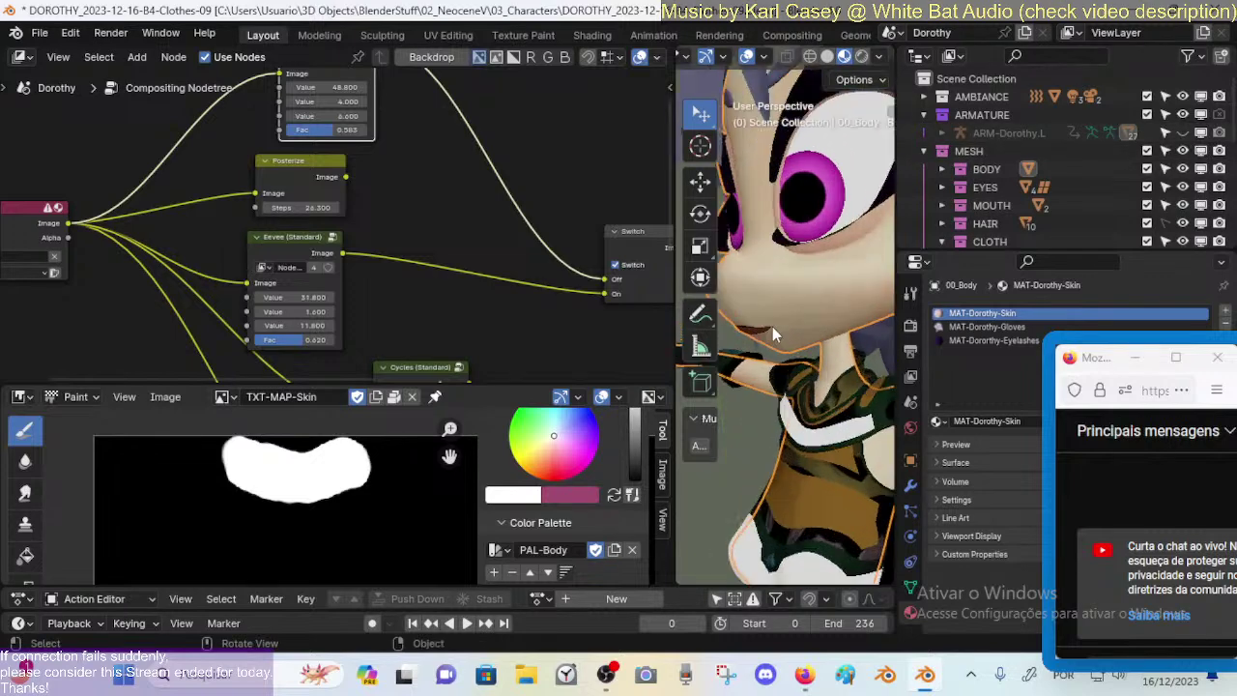
{"action": "scroll", "coordinate": [812, 343], "scroll_direction": "down", "scroll_amount": 5}
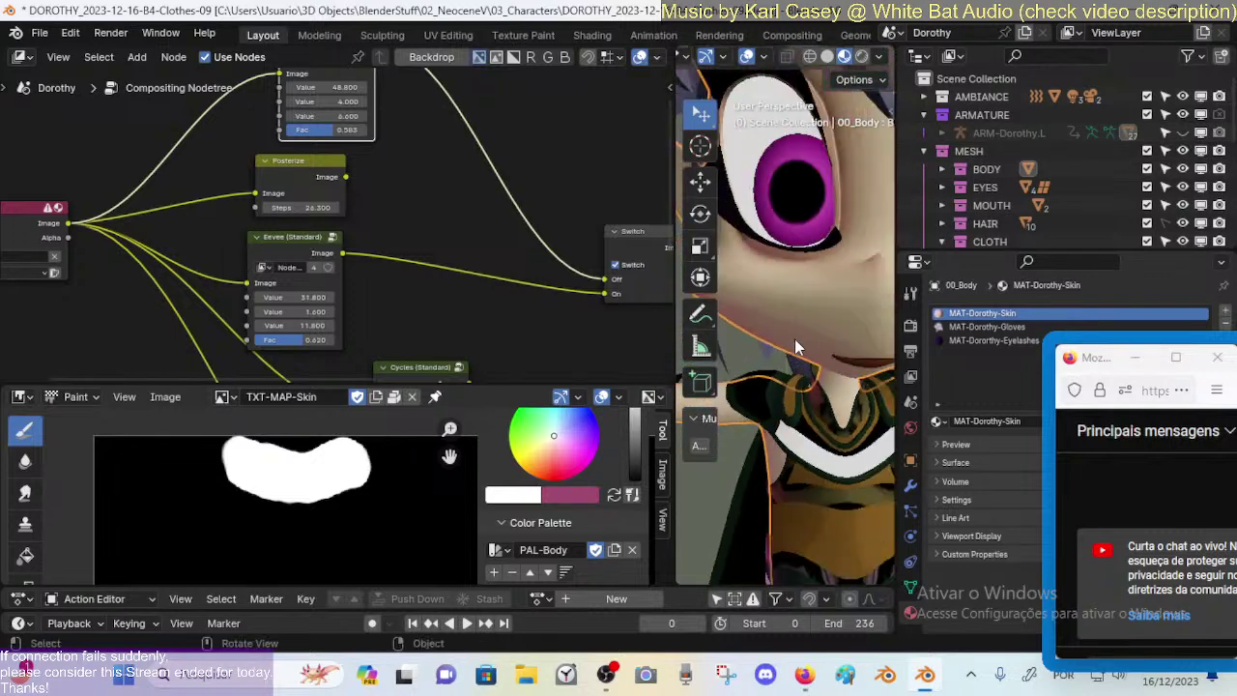
{"action": "middle_click_drag", "start_coordinate": [793, 341], "coordinate": [760, 295]}
{"action": "scroll", "coordinate": [766, 264], "scroll_direction": "up", "scroll_amount": 5}
{"action": "scroll", "coordinate": [766, 264], "scroll_direction": "down", "scroll_amount": 6}
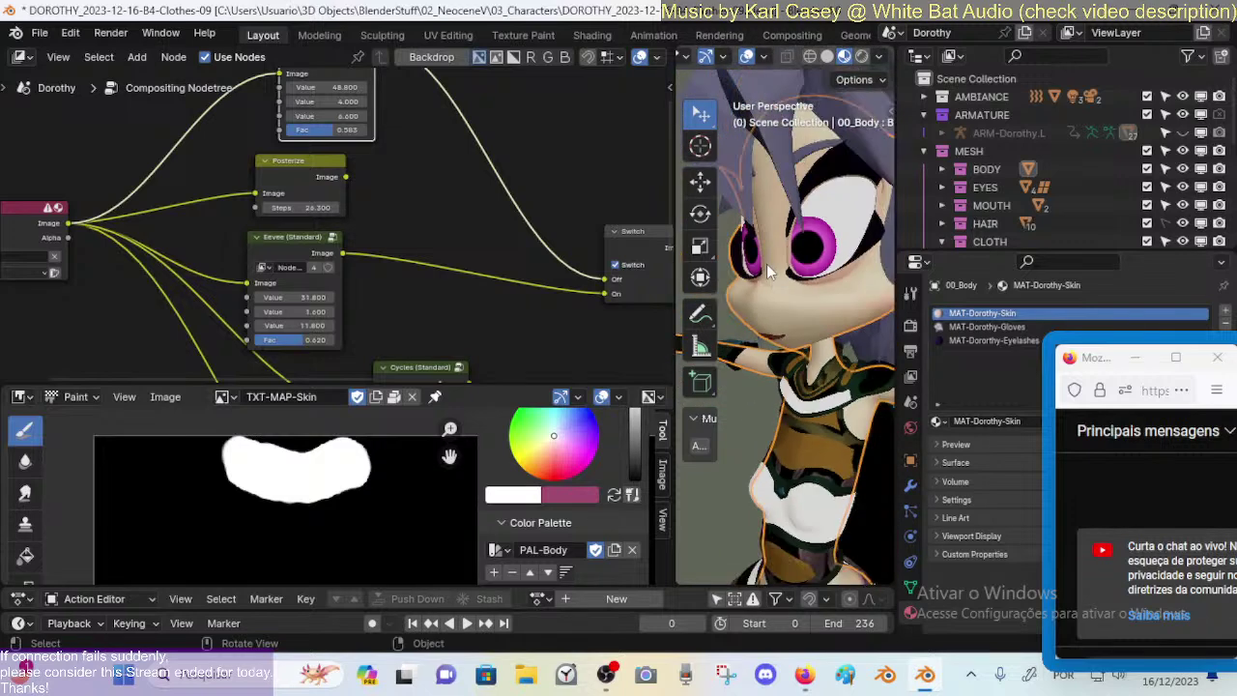
{"action": "scroll", "coordinate": [1201, 160], "scroll_direction": "down", "scroll_amount": 4}
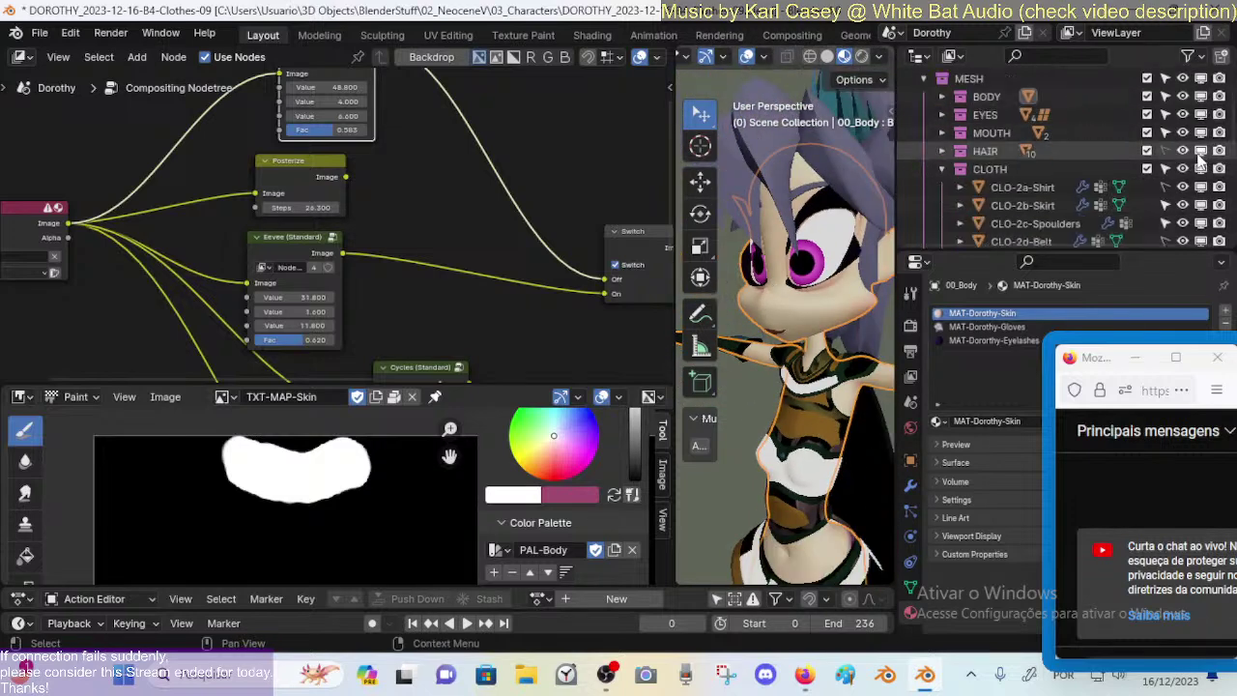
Step: Hide the CLOTH collection in the viewports to show the character's bare body
{"action": "left_click", "coordinate": [1200, 168]}
{"action": "middle_click_drag", "start_coordinate": [753, 276], "coordinate": [875, 384]}
{"action": "scroll", "coordinate": [861, 282], "scroll_direction": "up", "scroll_amount": 3}
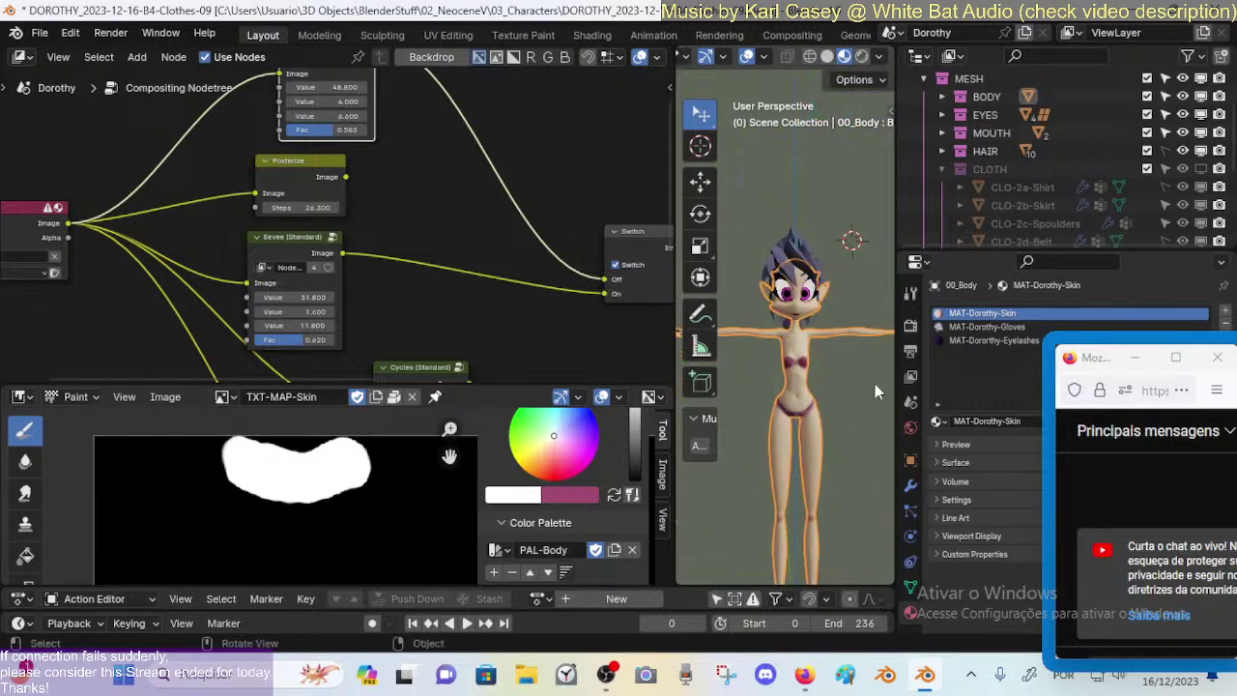
{"action": "scroll", "coordinate": [874, 384], "scroll_direction": "up", "scroll_amount": 5}
Step: Set the upper Eevee (Standard) group's first value to 50.300, its second to 11.200 and its Fac to 0.598
{"action": "middle_click_drag", "start_coordinate": [419, 199], "coordinate": [434, 175]}
{"action": "scroll", "coordinate": [450, 282], "scroll_direction": "up", "scroll_amount": 2}
{"action": "left_click_drag", "start_coordinate": [325, 170], "coordinate": [464, 241]}
Step: Disable the compositor's Switch node so it passes the upper Eevee (Standard) group's output
{"action": "middle_click_drag", "start_coordinate": [507, 240], "coordinate": [418, 128]}
{"action": "scroll", "coordinate": [435, 164], "scroll_direction": "down", "scroll_amount": 2}
{"action": "middle_click_drag", "start_coordinate": [352, 202], "coordinate": [316, 200]}
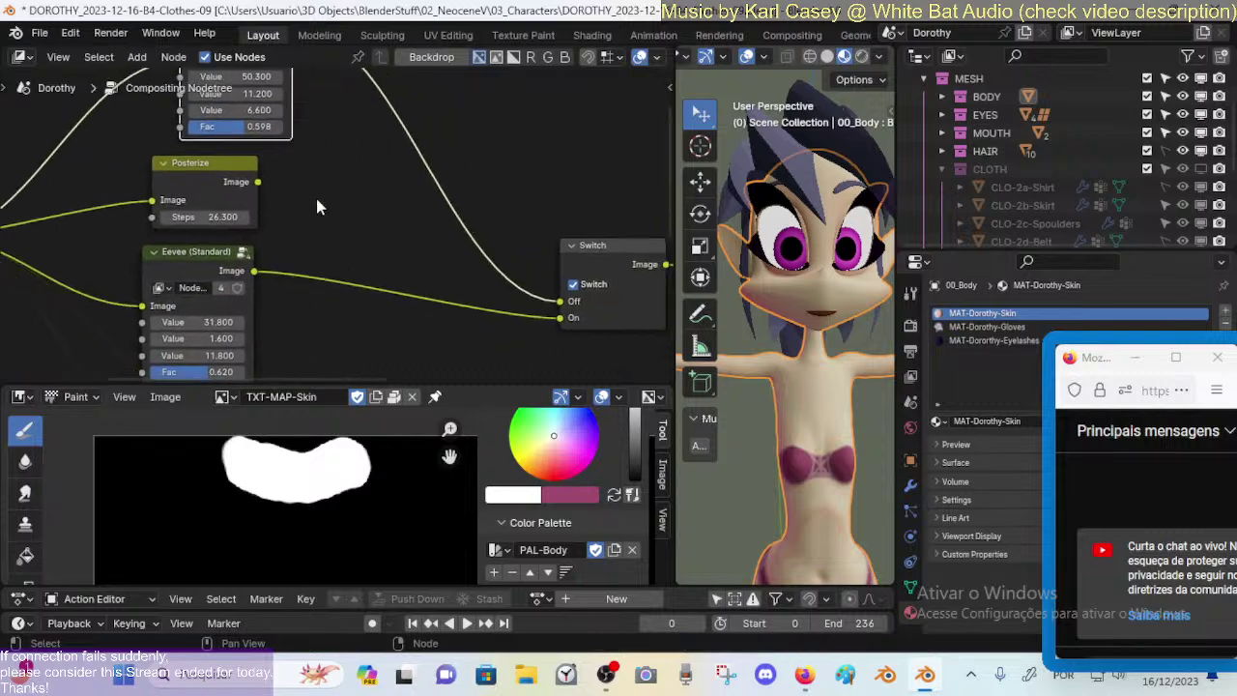
{"action": "middle_click_drag", "start_coordinate": [310, 283], "coordinate": [333, 234]}
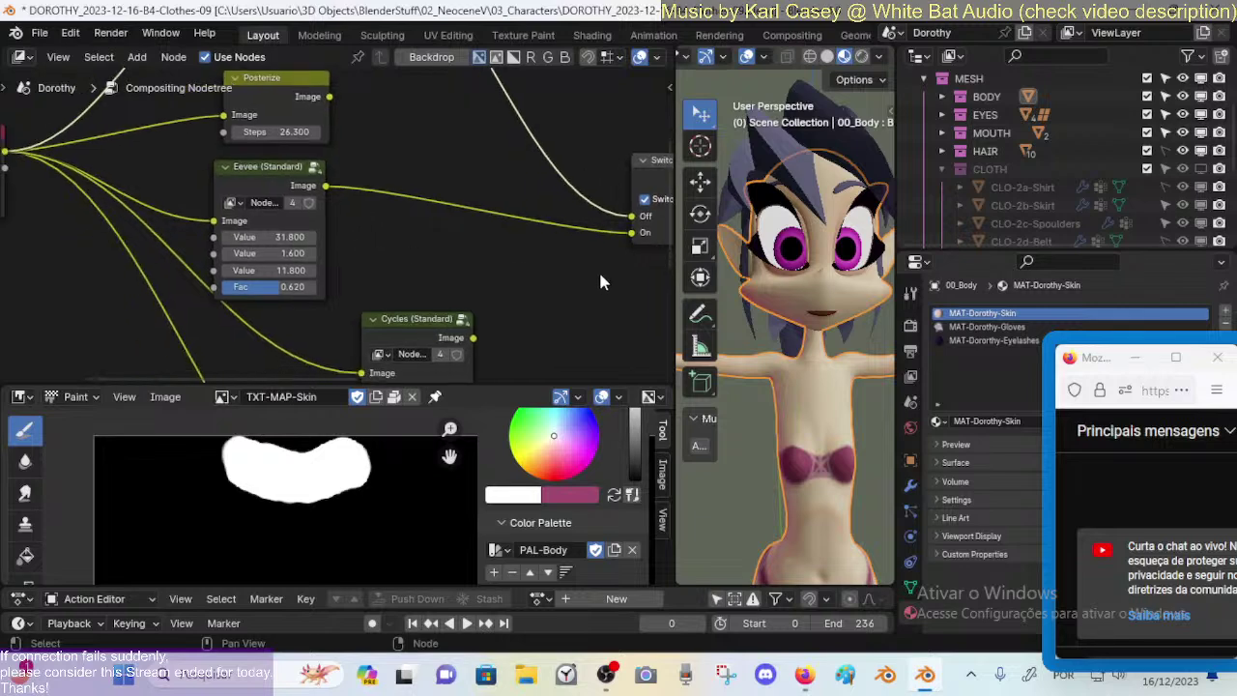
{"action": "left_click", "coordinate": [645, 200]}
Step: Tune the upper Eevee (Standard) group's first value to 47.700 and its second value to 7.000 while checking the shading on the body
{"action": "middle_click_drag", "start_coordinate": [644, 200], "coordinate": [454, 195]}
{"action": "scroll", "coordinate": [454, 194], "scroll_direction": "up", "scroll_amount": 2}
{"action": "left_click_drag", "start_coordinate": [377, 220], "coordinate": [413, 220]}
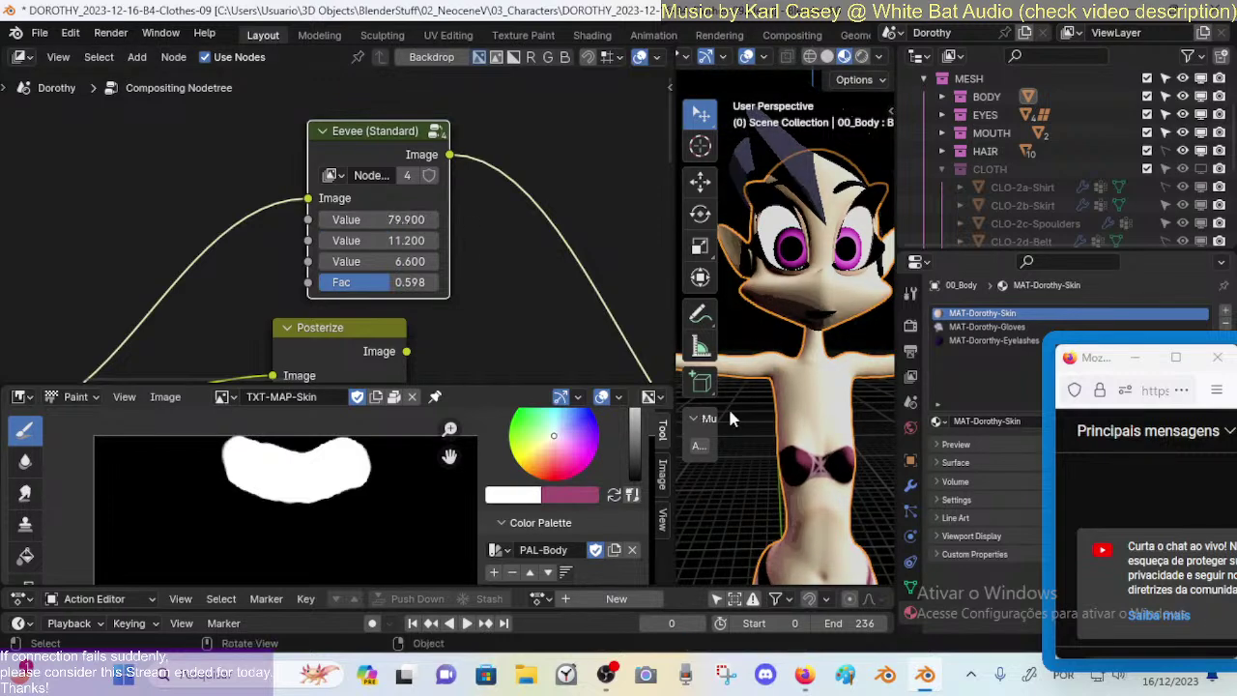
{"action": "middle_click_drag", "start_coordinate": [727, 405], "coordinate": [750, 384]}
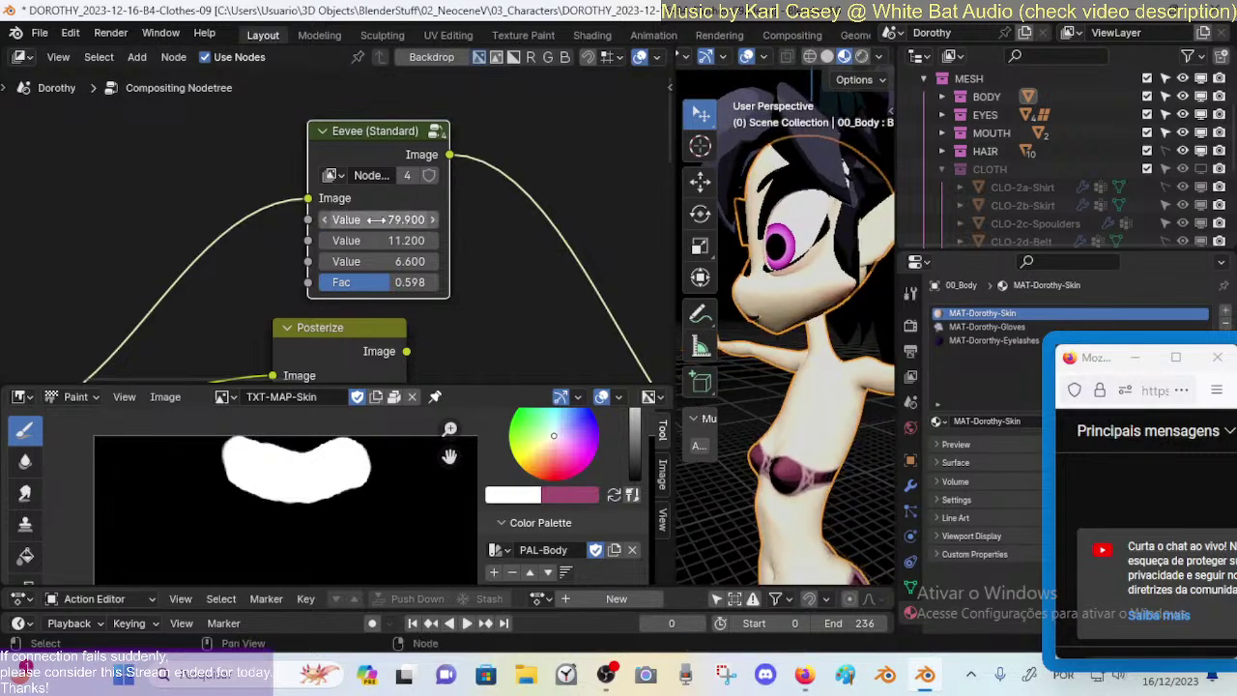
{"action": "mouse_move", "coordinate": [387, 219]}
{"action": "left_mouse_down"}
{"action": "mouse_move", "coordinate": [360, 219]}
{"action": "mouse_move", "coordinate": [406, 240]}
{"action": "mouse_move", "coordinate": [379, 240]}
{"action": "left_mouse_up"}
{"action": "mouse_move", "coordinate": [387, 219]}
{"action": "left_mouse_down"}
{"action": "mouse_move", "coordinate": [359, 219]}
{"action": "mouse_move", "coordinate": [370, 220]}
{"action": "left_mouse_up"}
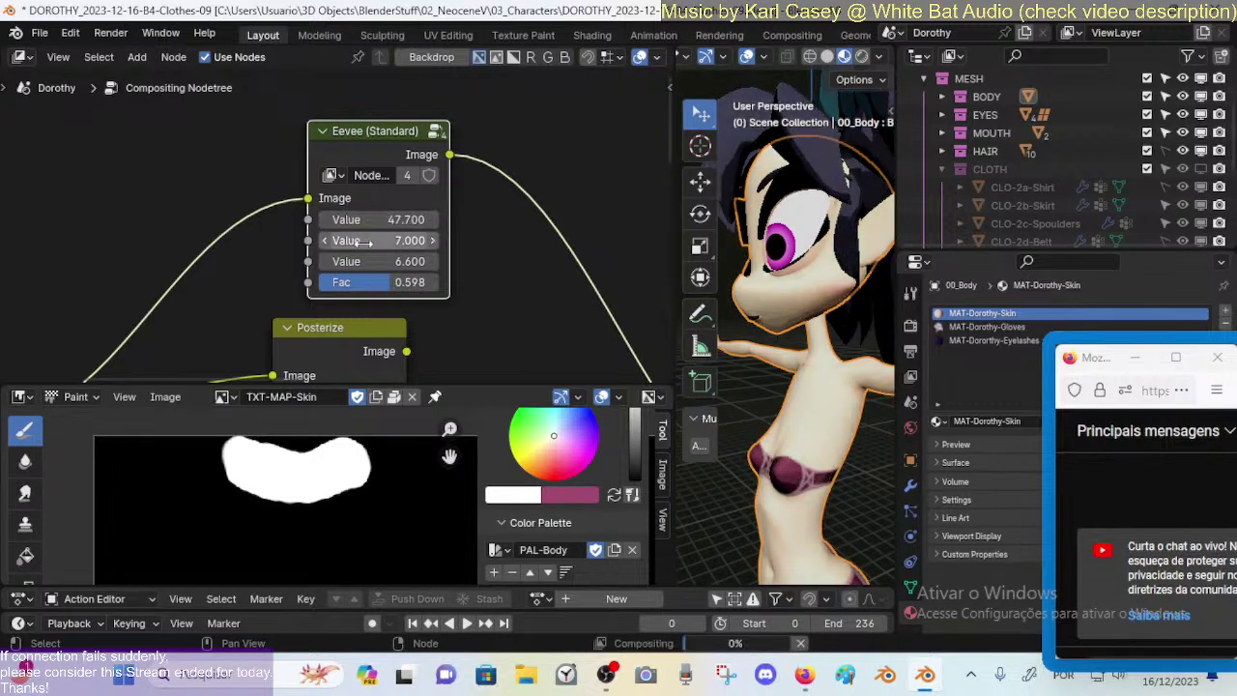
Step: Set the Eevee (Standard) group node's second value to 7.5, third value to 12.6 and Fac to 0.559
{"action": "mouse_move", "coordinate": [386, 261]}
{"action": "left_mouse_down"}
{"action": "mouse_move", "coordinate": [373, 261]}
{"action": "mouse_move", "coordinate": [392, 261]}
{"action": "mouse_move", "coordinate": [389, 282]}
{"action": "mouse_move", "coordinate": [349, 283]}
{"action": "mouse_move", "coordinate": [393, 282]}
{"action": "mouse_move", "coordinate": [376, 282]}
{"action": "mouse_move", "coordinate": [397, 261]}
{"action": "mouse_move", "coordinate": [392, 240]}
{"action": "left_mouse_up"}
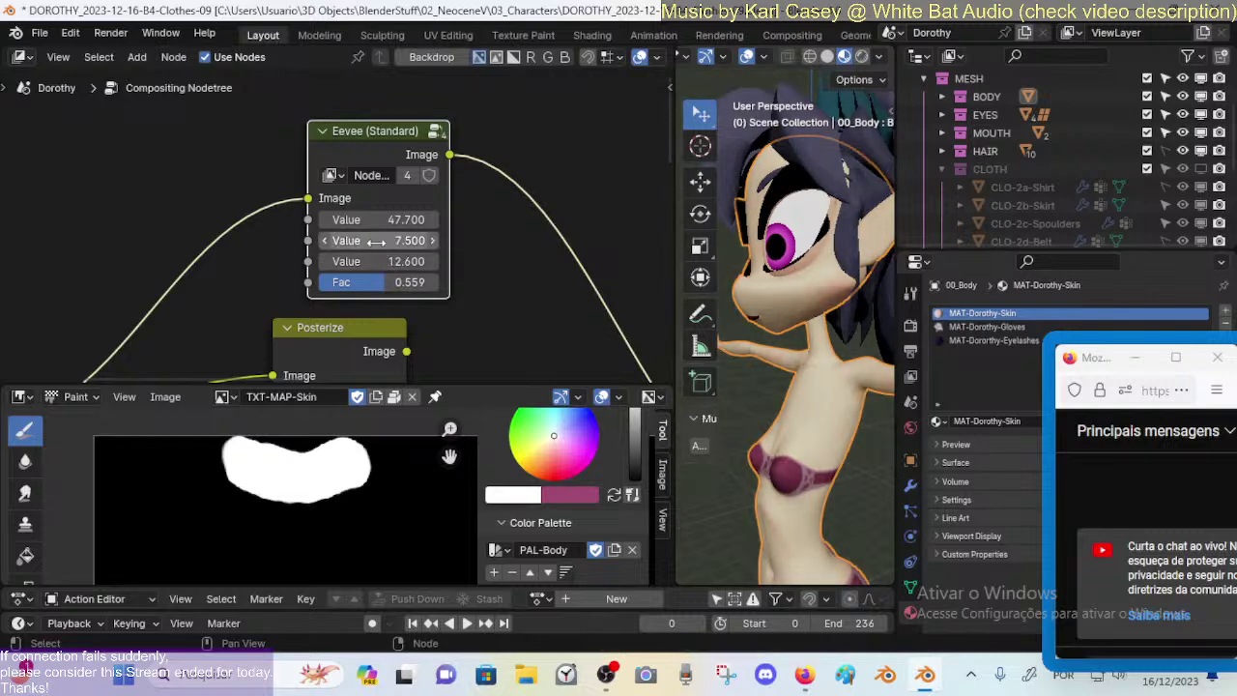
{"action": "middle_click_drag", "start_coordinate": [876, 433], "coordinate": [746, 422]}
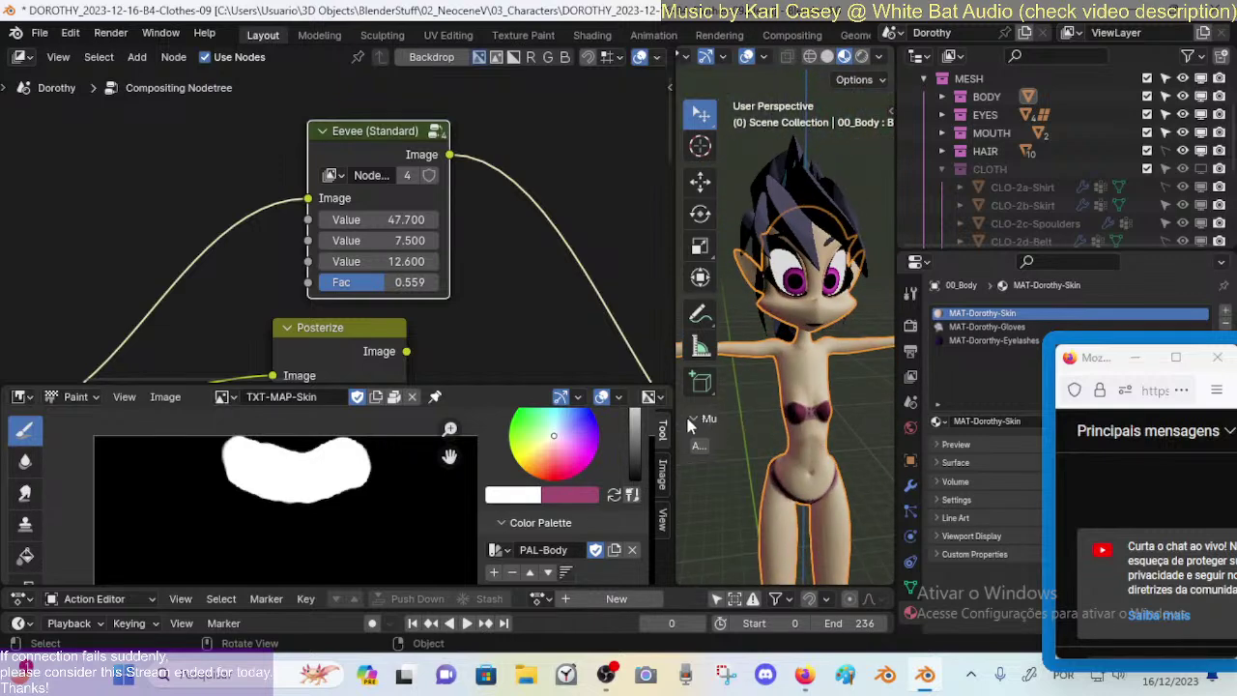
Step: Show the CLOTH collection in the viewport to check the dressed character from a three-quarter angle
{"action": "left_click", "coordinate": [1200, 168]}
{"action": "scroll", "coordinate": [856, 298], "scroll_direction": "up", "scroll_amount": 2}
{"action": "middle_click_drag", "start_coordinate": [856, 297], "coordinate": [802, 290]}
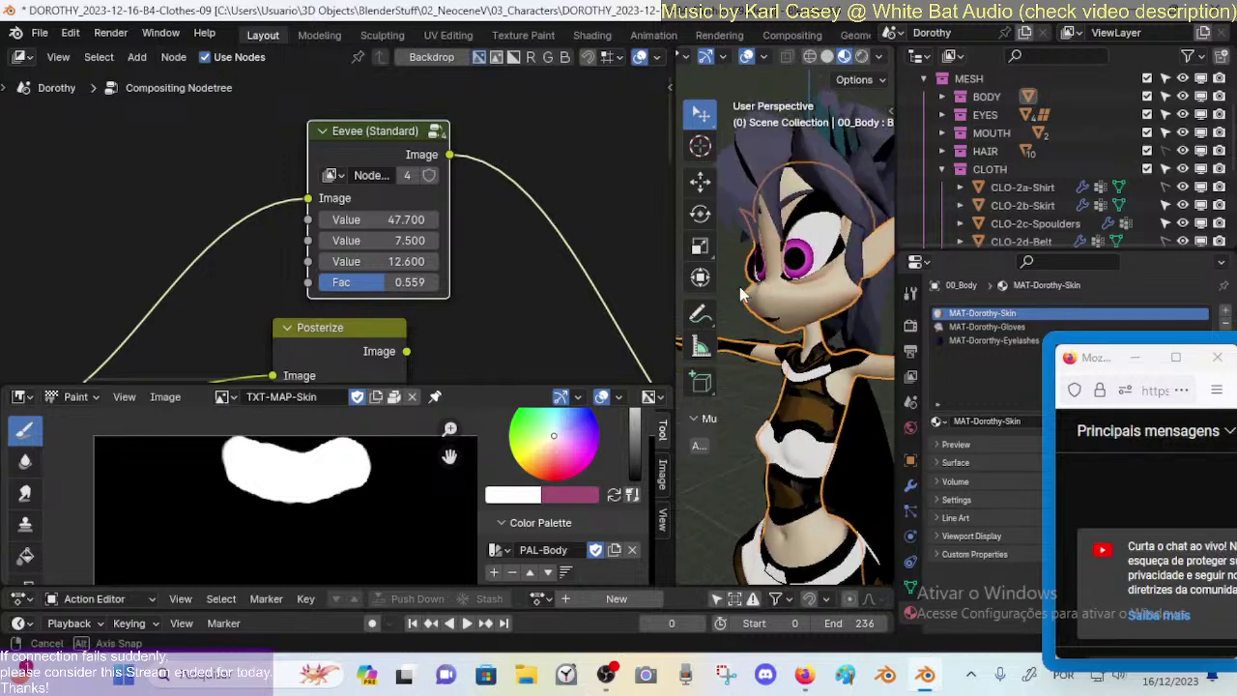
Step: Switch the compositing node editor to the shader nodes of MAT-Dorothy-Skin and bring the Mix Shader area into view
{"action": "key", "text": "shift+F3"}
{"action": "key", "text": "shift+F3"}
{"action": "key", "text": "shift+F3"}
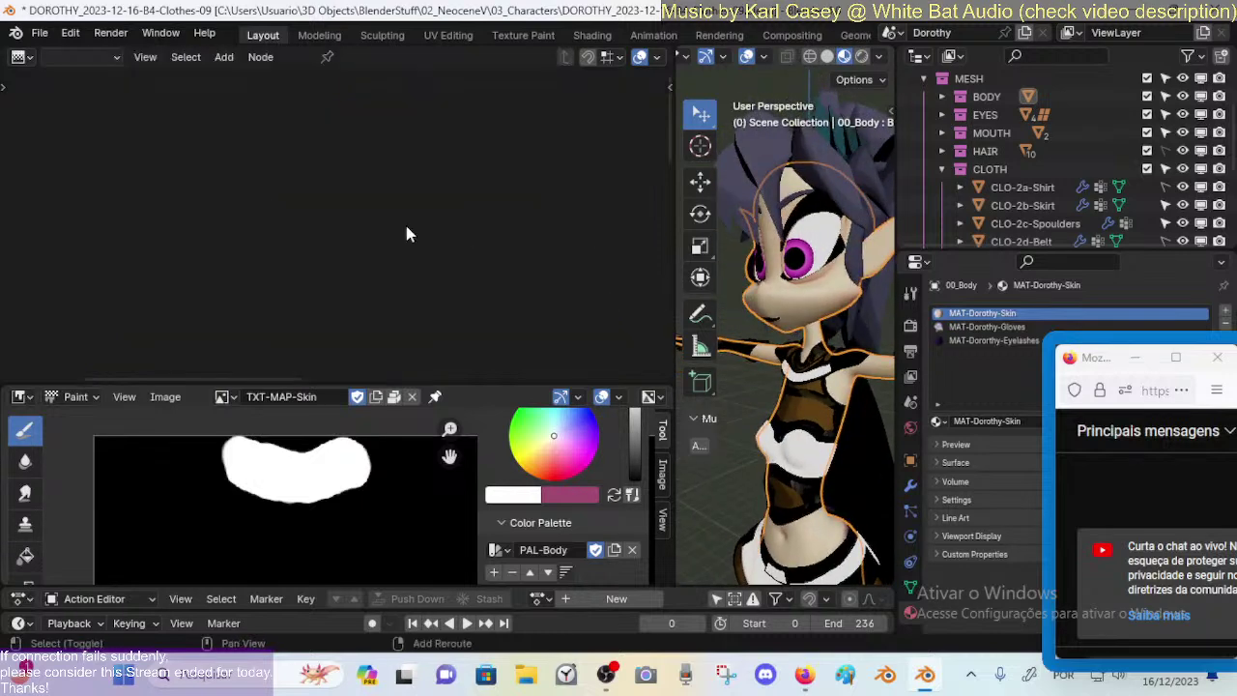
{"action": "key", "text": "Home"}
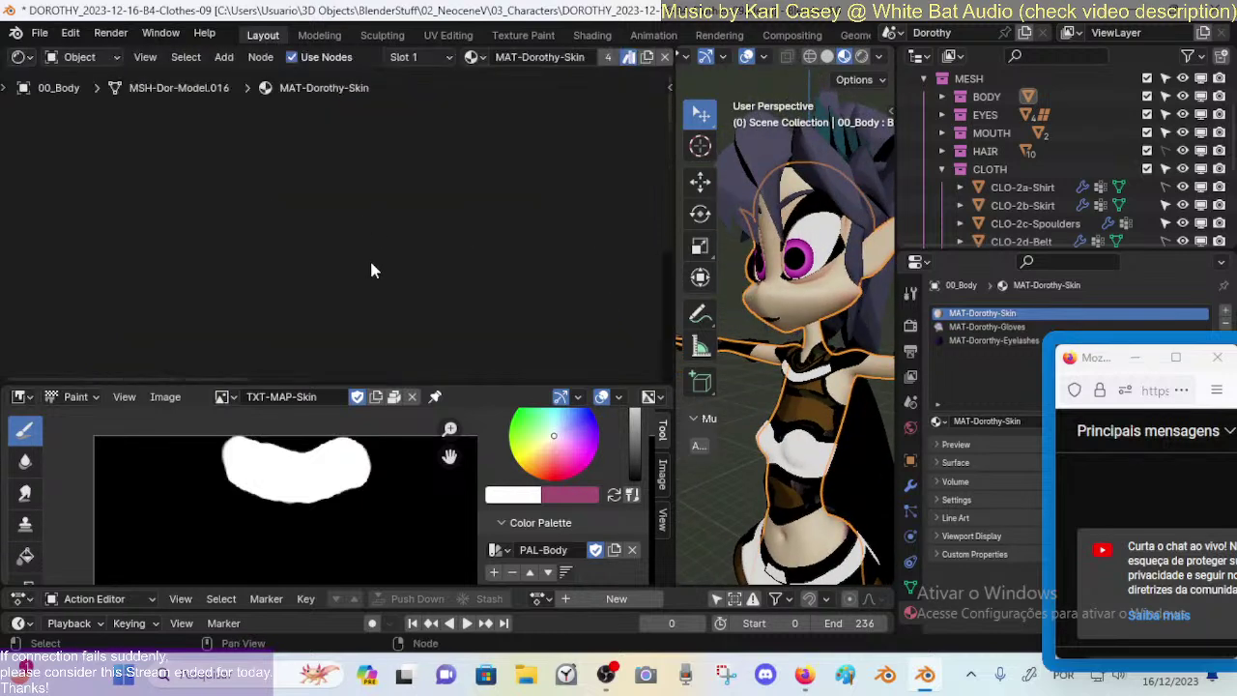
{"action": "scroll", "coordinate": [391, 271], "scroll_direction": "up", "scroll_amount": 6}
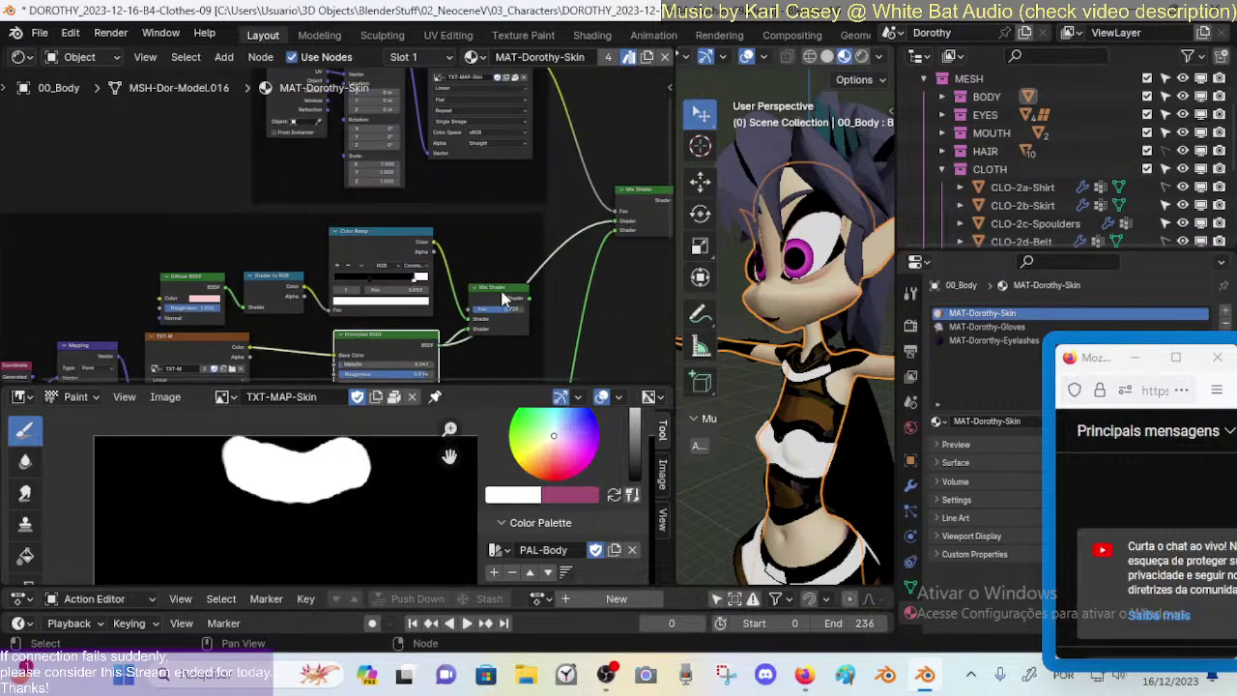
{"action": "scroll", "coordinate": [402, 256], "scroll_direction": "down", "scroll_amount": 2}
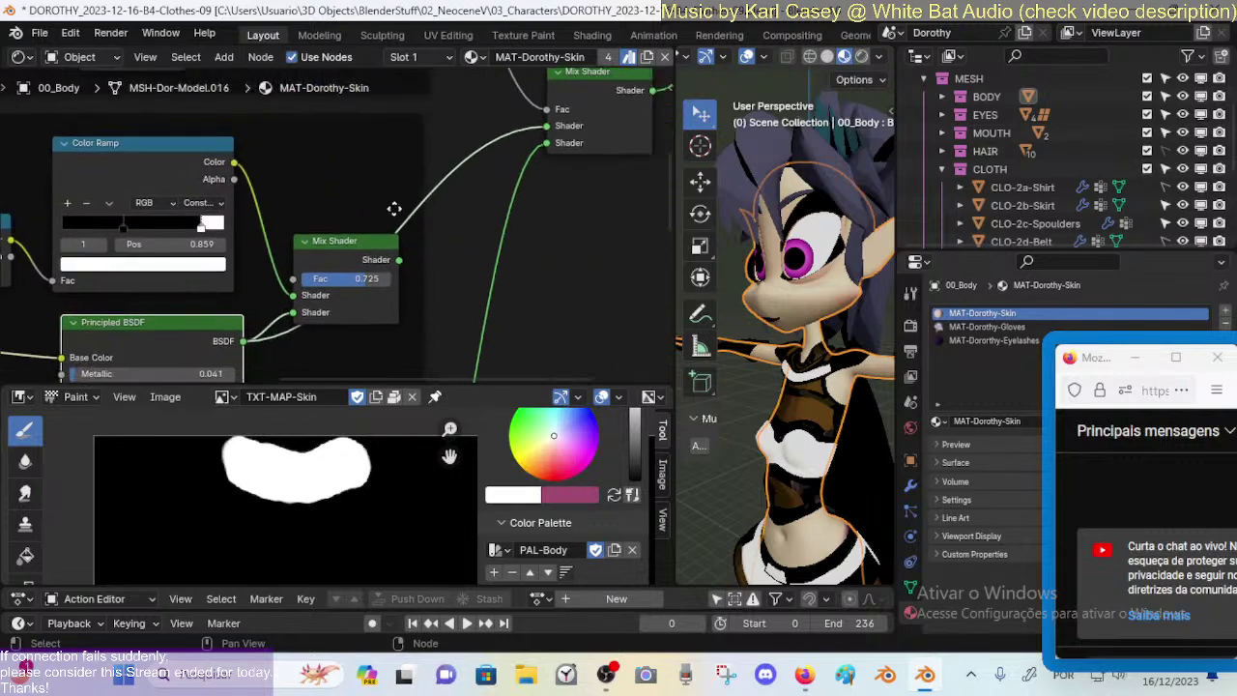
Step: Feed the final Mix Shader's first shader input from the Color Ramp's Mix Shader, and replace that link with the Principled BSDF
{"action": "left_click_drag", "start_coordinate": [377, 253], "coordinate": [502, 140]}
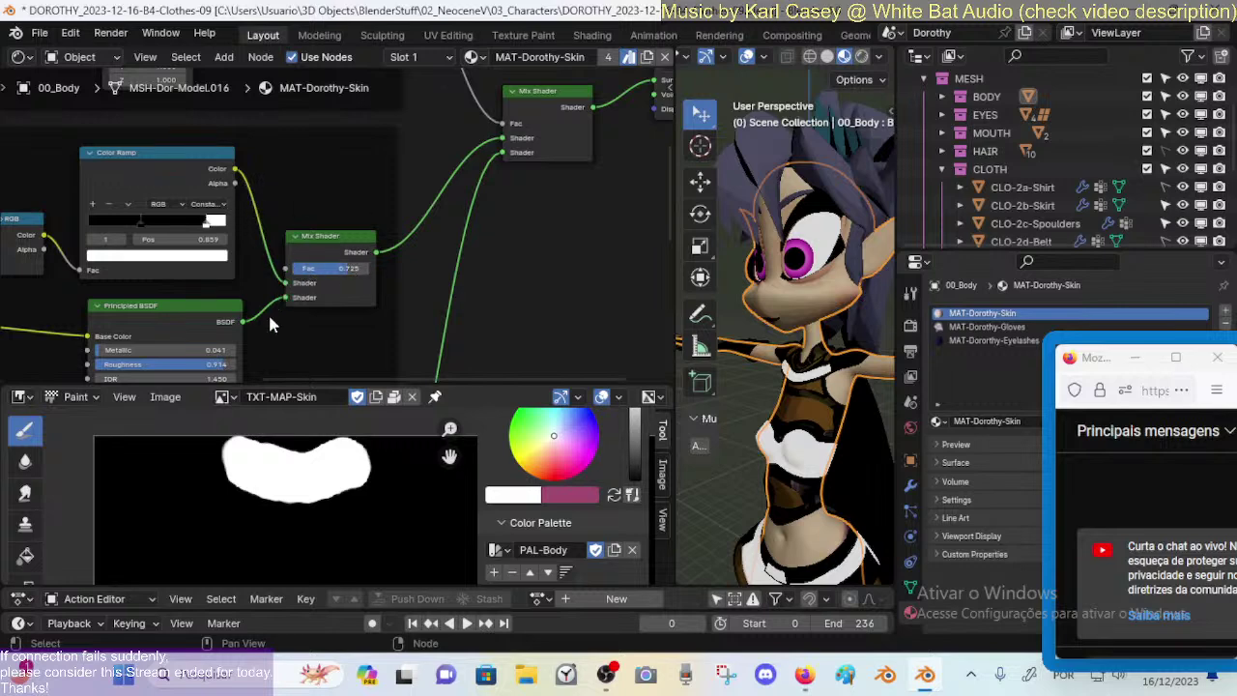
{"action": "left_click_drag", "start_coordinate": [245, 329], "coordinate": [507, 142]}
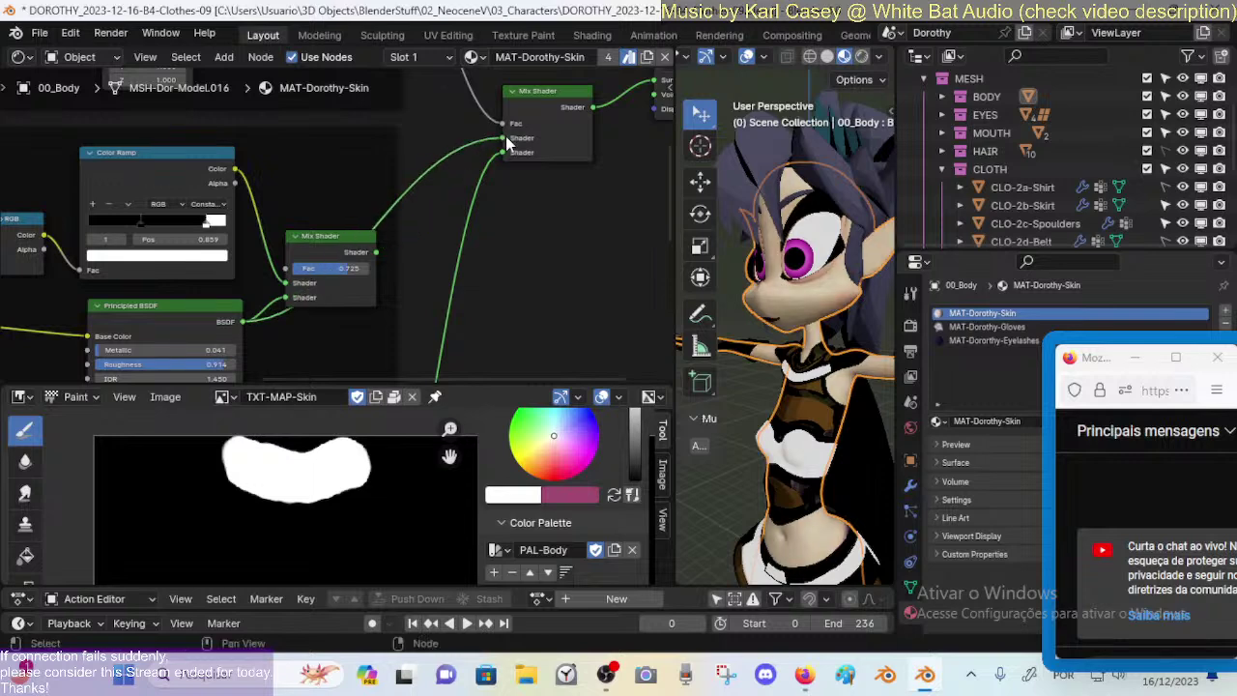
Step: Repeatedly undo and redo the direct Principled BSDF link to compare the skin shading with and without the Color Ramp mix
{"action": "key", "text": "ctrl+z"}
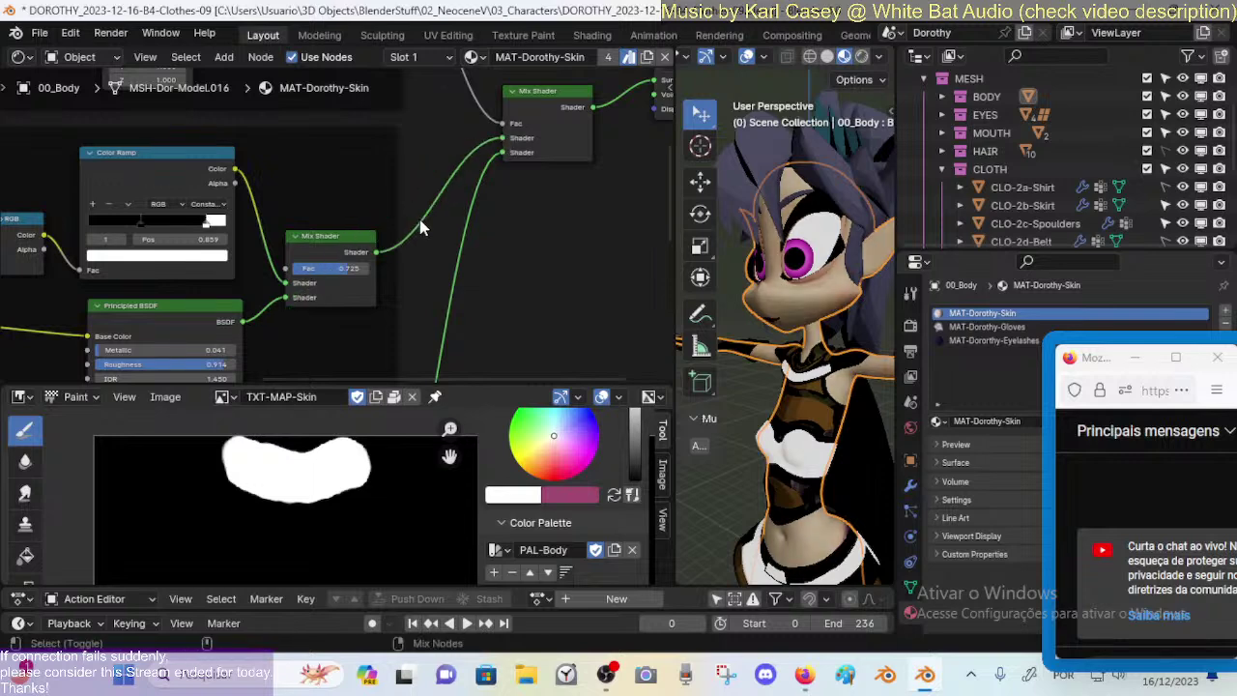
{"action": "key", "text": "ctrl+z"}
{"action": "key", "text": "ctrl+shift+z"}
{"action": "key", "text": "ctrl+z"}
{"action": "key", "text": "ctrl+shift+z"}
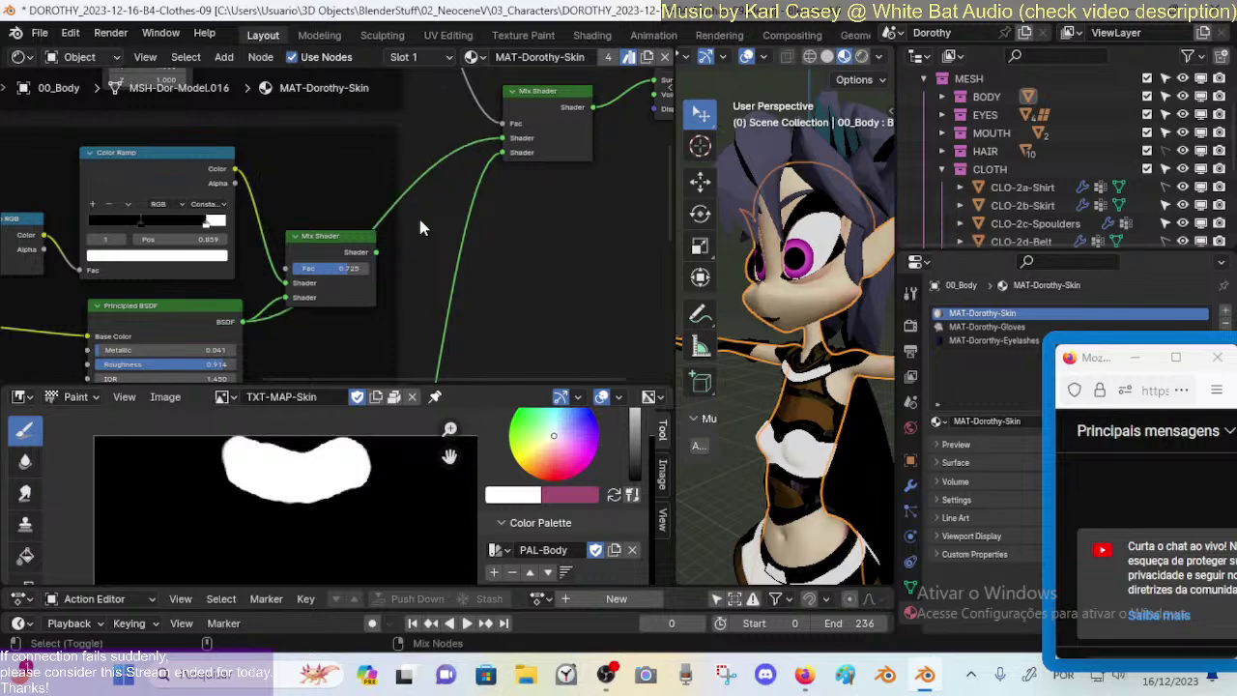
{"action": "key", "text": "ctrl+z"}
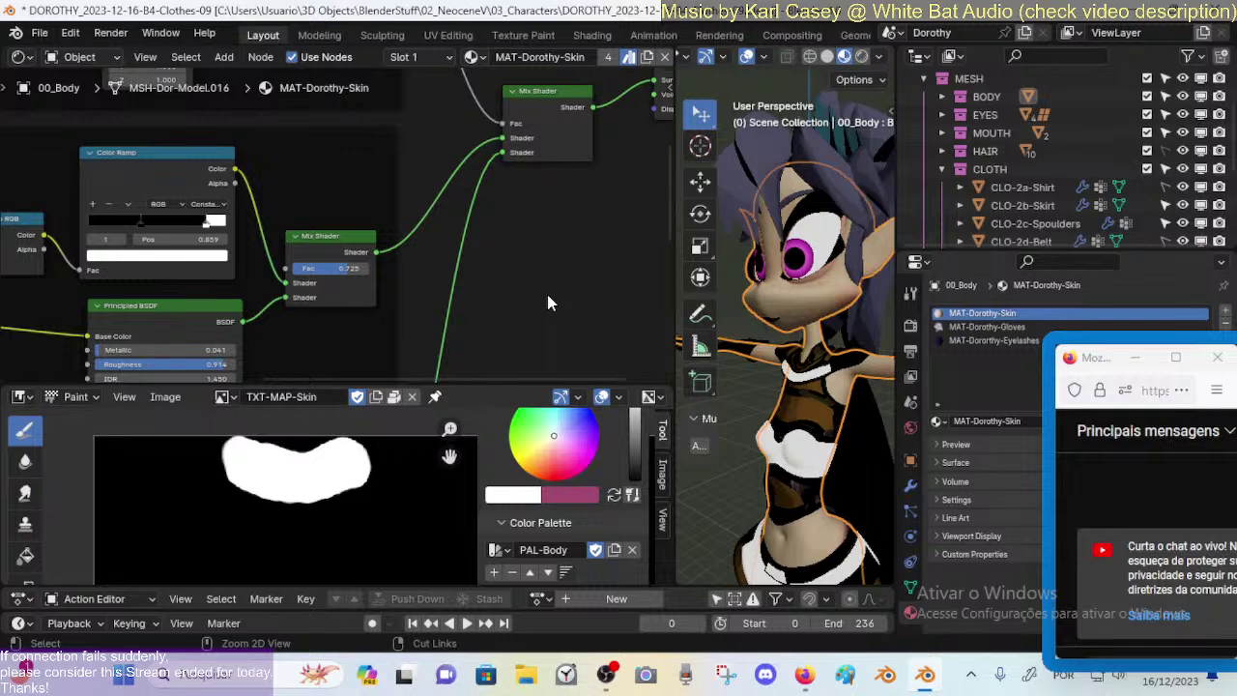
{"action": "key", "text": "ctrl+shift+z"}
{"action": "key", "text": "ctrl+z"}
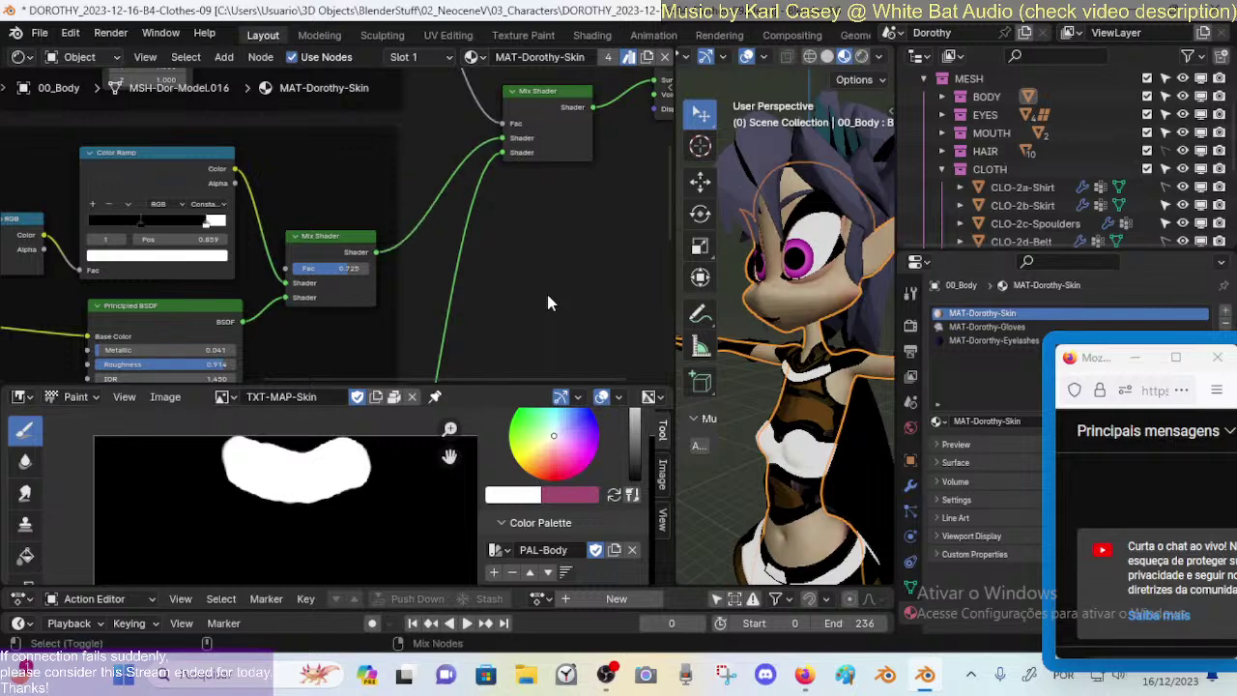
{"action": "key", "text": "ctrl+shift+z"}
{"action": "key", "text": "ctrl+z"}
{"action": "key", "text": "ctrl+shift+z"}
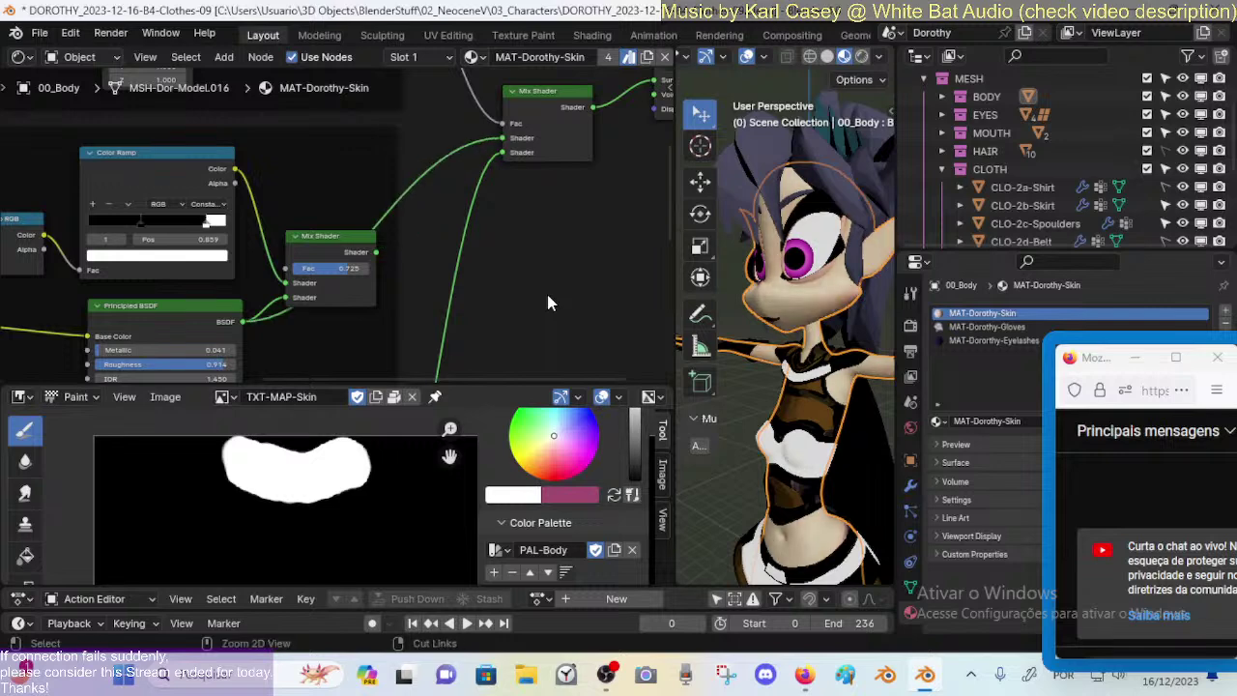
{"action": "key", "text": "ctrl+z"}
{"action": "key", "text": "ctrl+shift+z"}
{"action": "key", "text": "ctrl+z"}
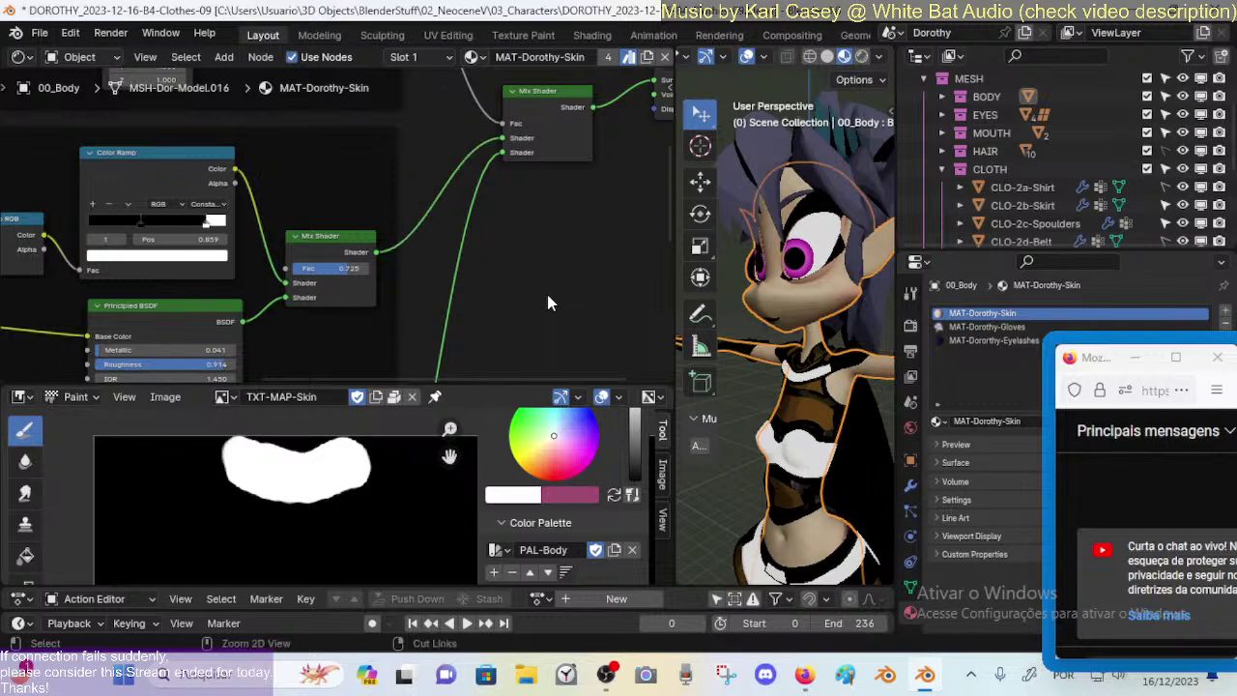
{"action": "key", "text": "ctrl+shift+z"}
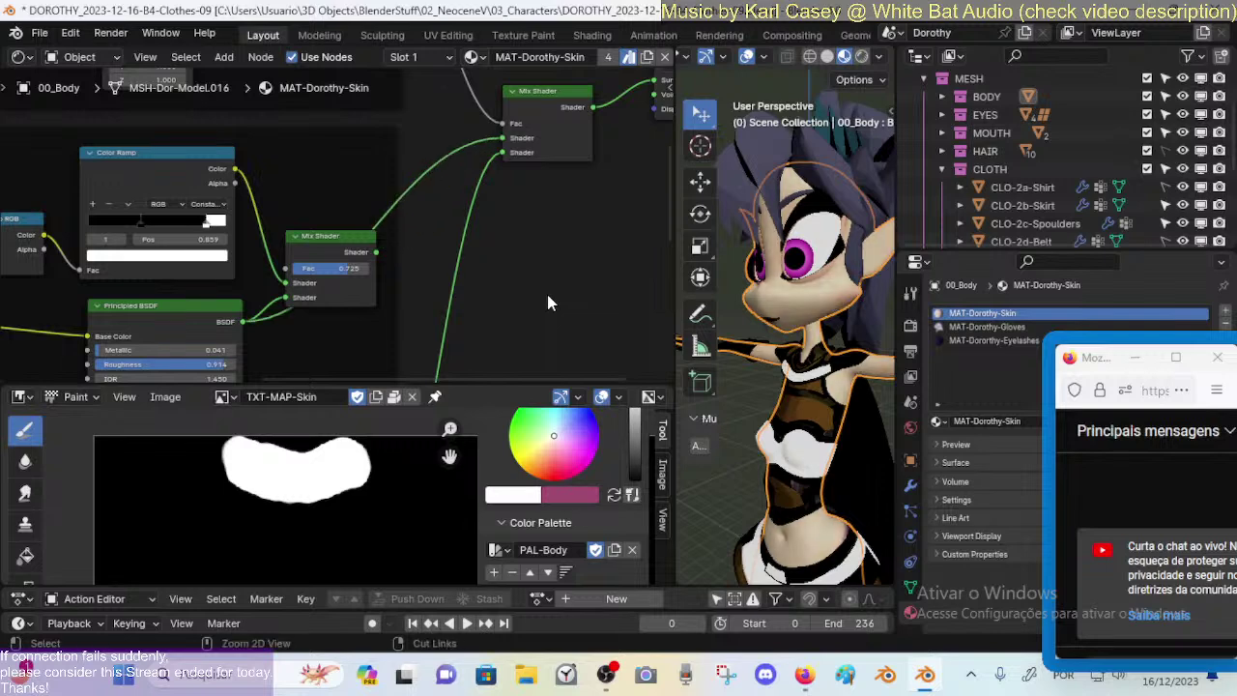
{"action": "key", "text": "ctrl+z"}
{"action": "key", "text": "ctrl+shift+z"}
Step: Compare the two shader links on a close view of the face and inspect the Color Ramp and Principled BSDF nodes
{"action": "scroll", "coordinate": [807, 421], "scroll_direction": "down", "scroll_amount": 3}
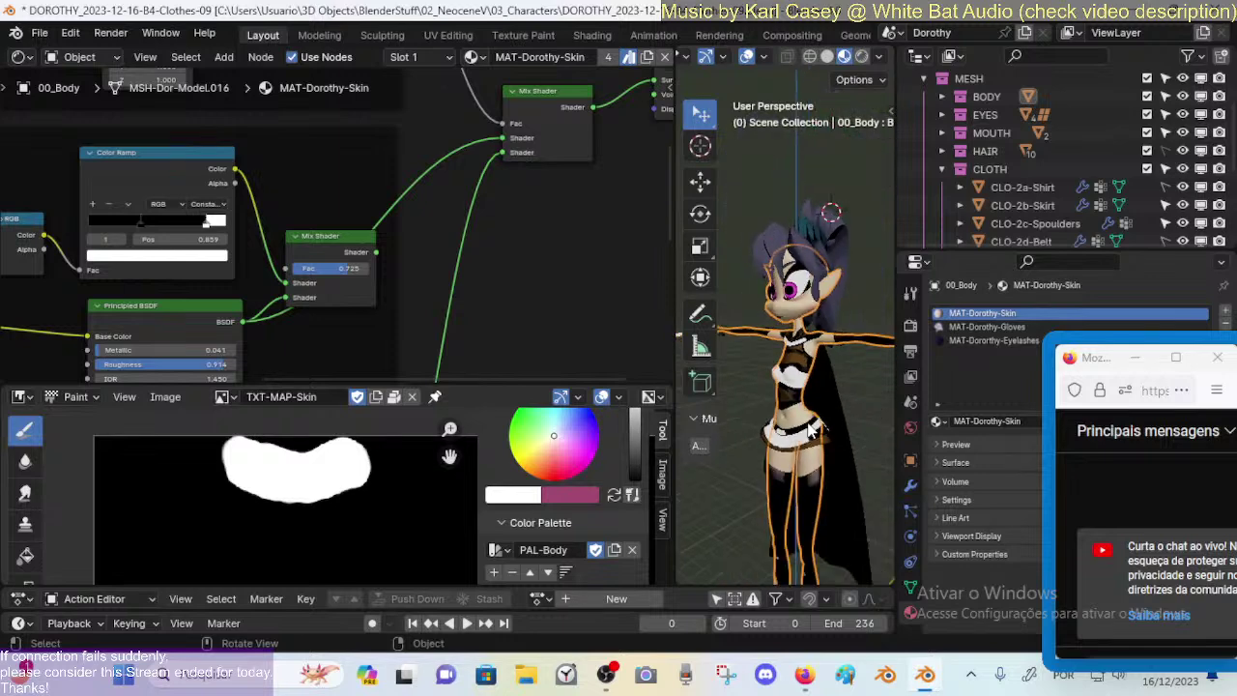
{"action": "scroll", "coordinate": [807, 422], "scroll_direction": "up", "scroll_amount": 3}
{"action": "middle_click_drag", "start_coordinate": [807, 421], "coordinate": [763, 407]}
{"action": "scroll", "coordinate": [785, 381], "scroll_direction": "up", "scroll_amount": 2}
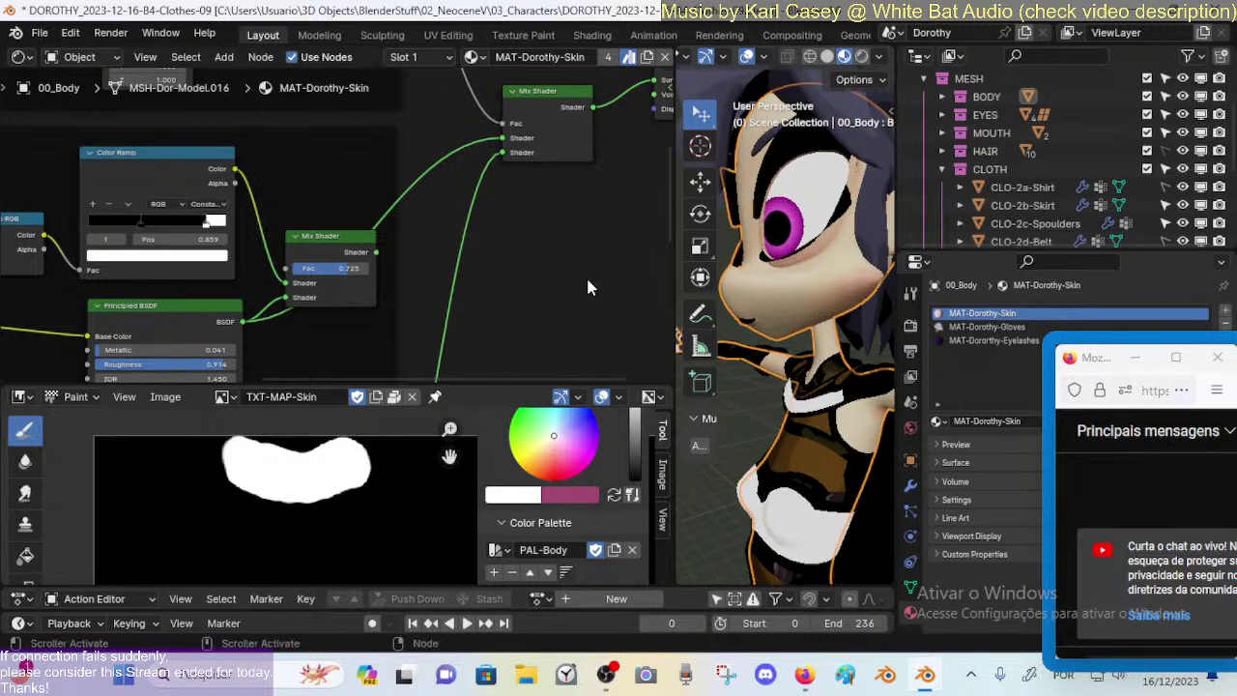
{"action": "key", "text": "ctrl+z"}
{"action": "middle_click_drag", "start_coordinate": [530, 203], "coordinate": [458, 212]}
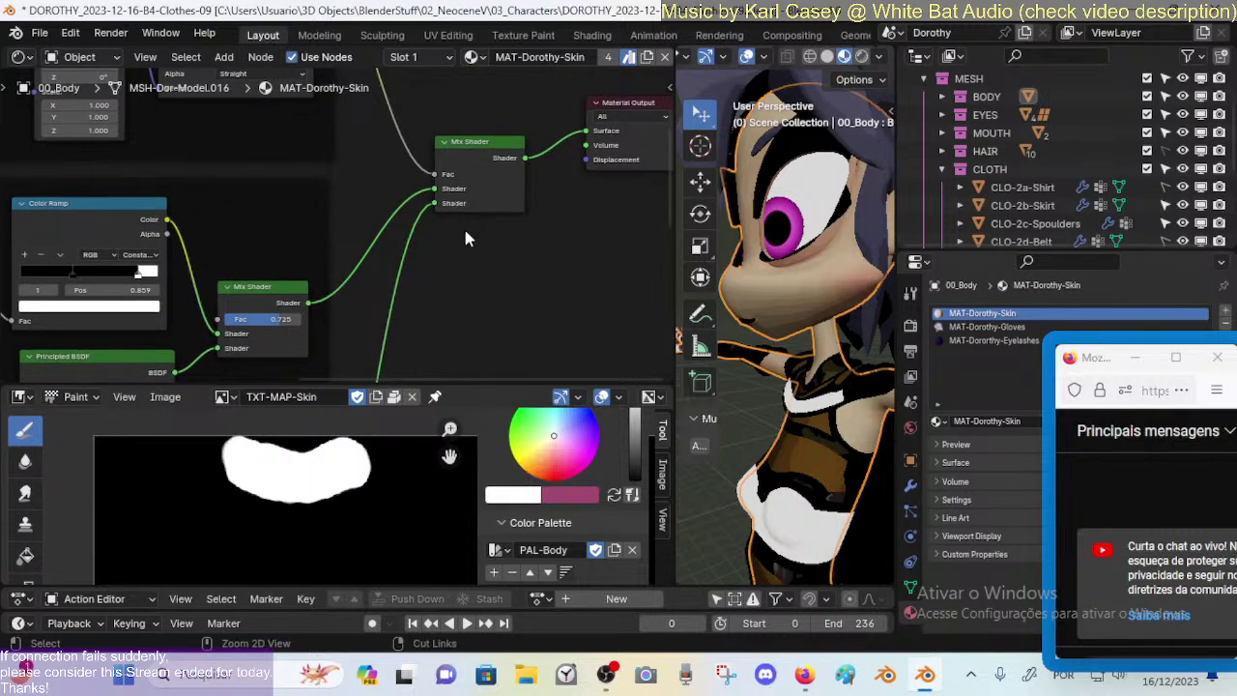
{"action": "key", "text": "ctrl+z"}
{"action": "middle_click_drag", "start_coordinate": [490, 214], "coordinate": [500, 215]}
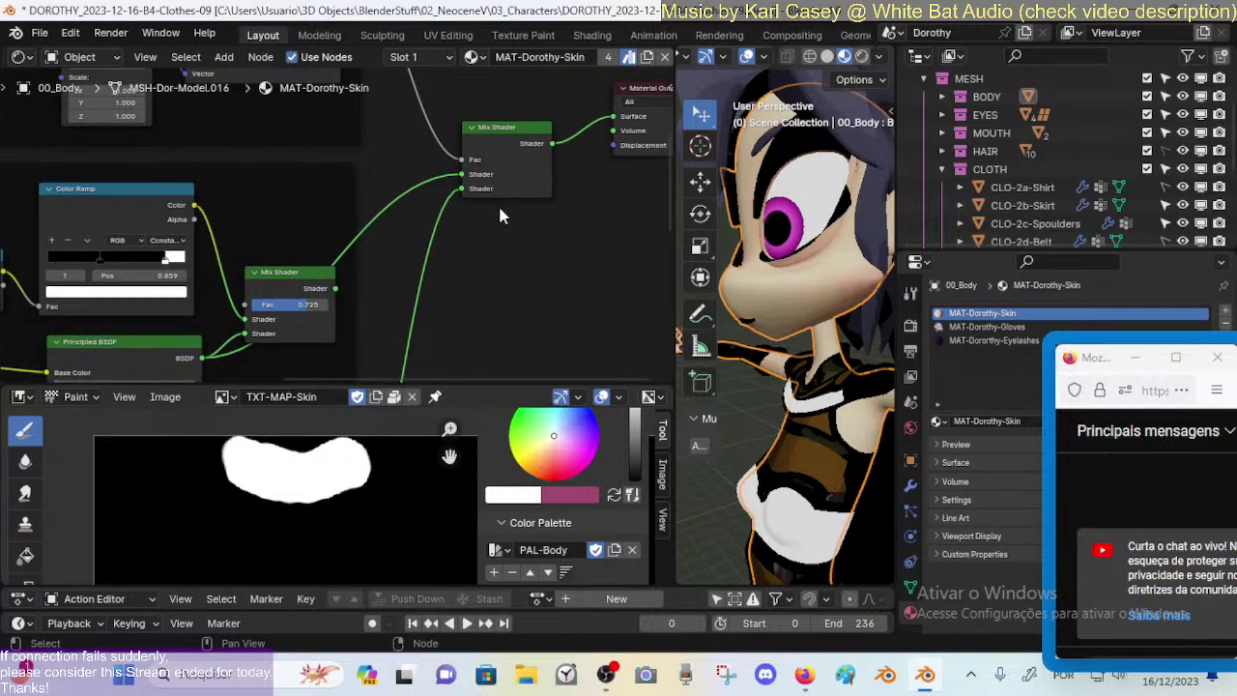
{"action": "middle_click_drag", "start_coordinate": [430, 251], "coordinate": [490, 277]}
{"action": "scroll", "coordinate": [507, 202], "scroll_direction": "down", "scroll_amount": 5}
{"action": "scroll", "coordinate": [510, 227], "scroll_direction": "up", "scroll_amount": 2}
{"action": "scroll", "coordinate": [485, 271], "scroll_direction": "up", "scroll_amount": 3}
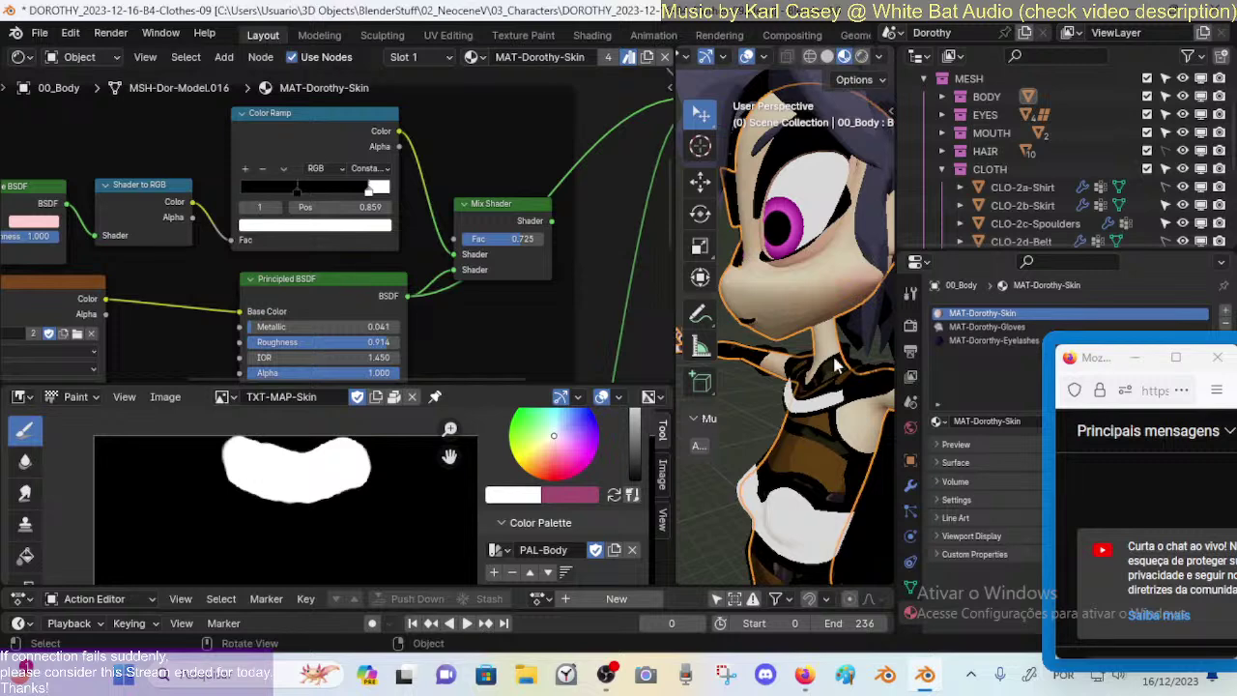
Step: Hide the CLOTH collection in the viewport
{"action": "left_click", "coordinate": [1167, 169]}
{"action": "left_click", "coordinate": [1200, 169]}
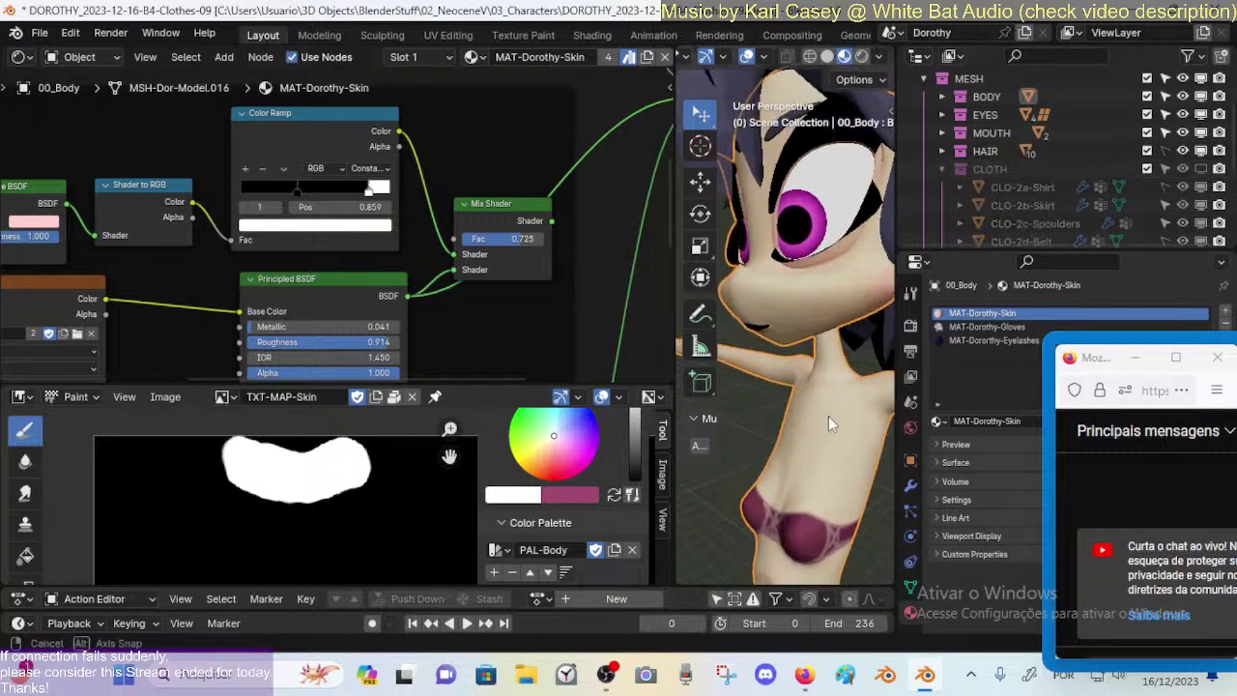
Step: Examine the skin shading on the body's neck, torso and hips from several angles
{"action": "middle_click_drag", "start_coordinate": [828, 415], "coordinate": [812, 451]}
{"action": "middle_click_drag", "start_coordinate": [797, 338], "coordinate": [769, 293]}
{"action": "middle_click_drag", "start_coordinate": [543, 266], "coordinate": [511, 301]}
{"action": "middle_click_drag", "start_coordinate": [780, 309], "coordinate": [808, 387]}
{"action": "key", "text": "Tab"}
{"action": "key", "text": "Tab"}
{"action": "middle_click_drag", "start_coordinate": [526, 293], "coordinate": [511, 293]}
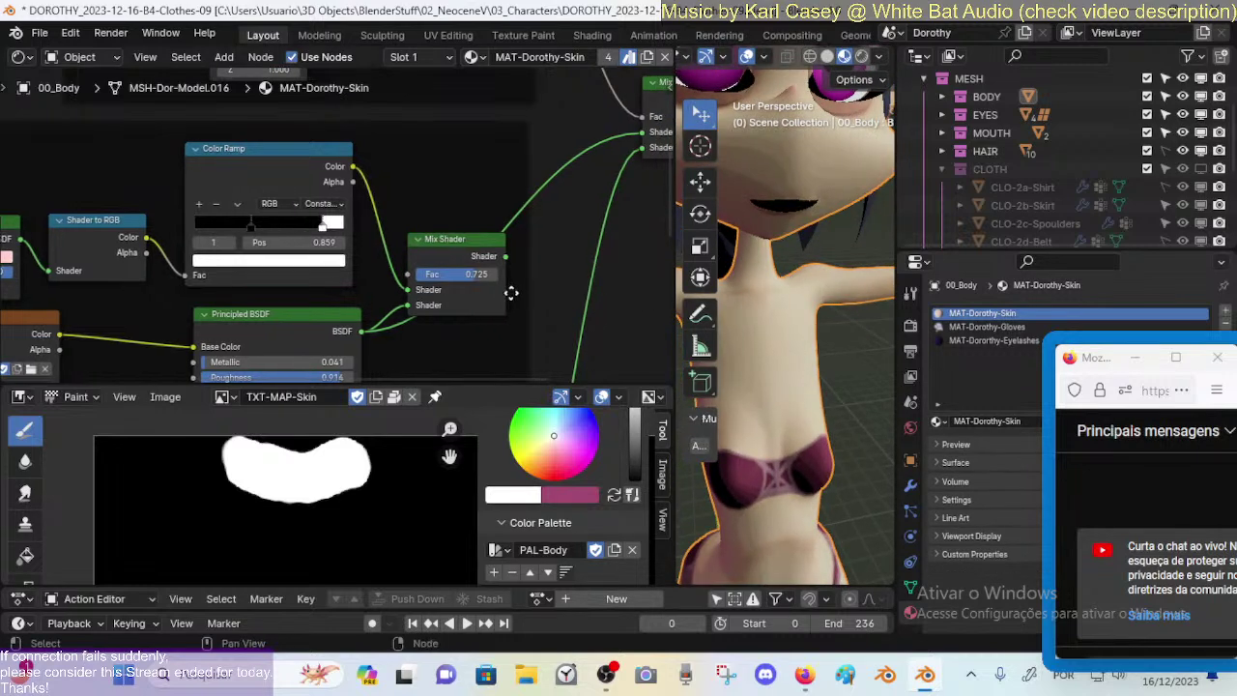
{"action": "middle_click_drag", "start_coordinate": [885, 340], "coordinate": [715, 278]}
{"action": "middle_click_drag", "start_coordinate": [793, 288], "coordinate": [835, 329]}
{"action": "middle_click_drag", "start_coordinate": [826, 499], "coordinate": [785, 361]}
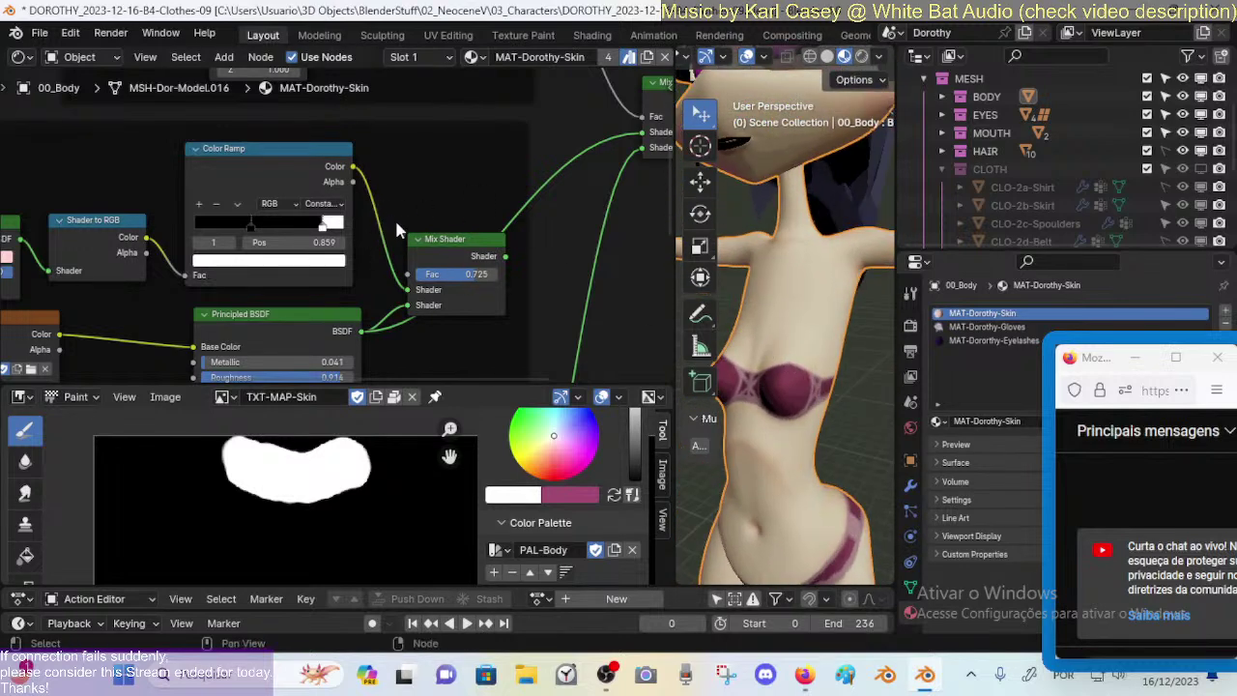
Step: Reconnect the Color Ramp's Mix Shader to the final Mix Shader's first shader input and check the whole figure
{"action": "middle_click_drag", "start_coordinate": [513, 237], "coordinate": [477, 302]}
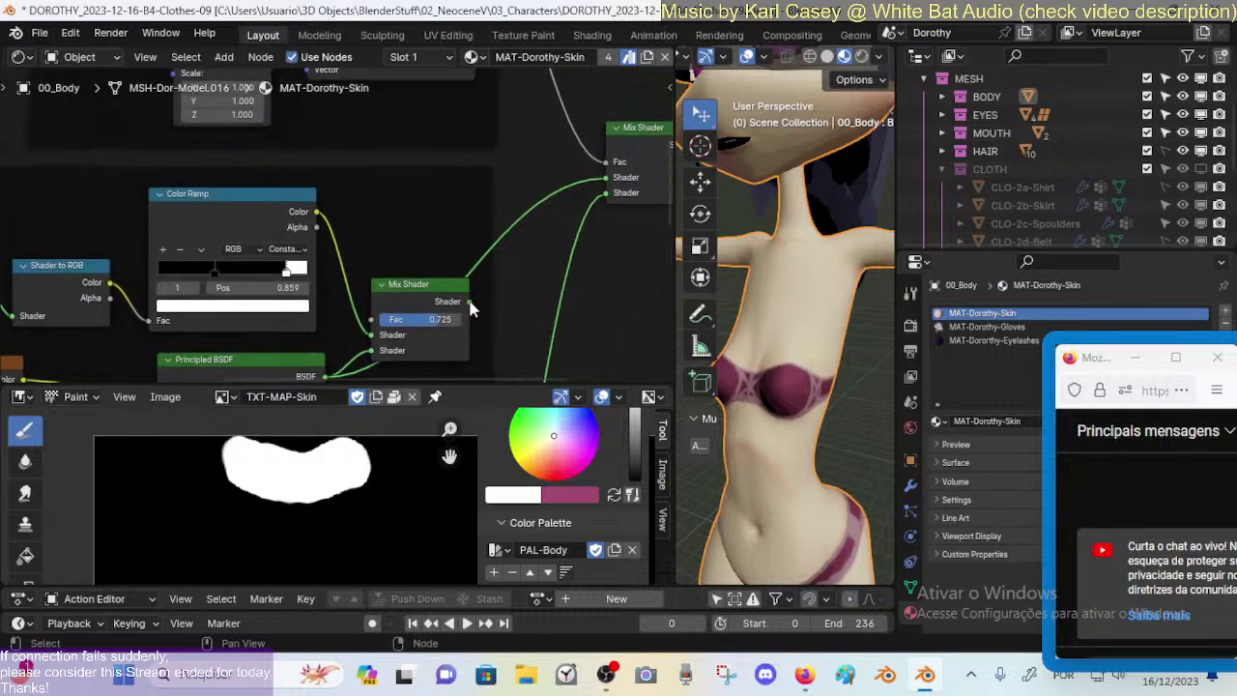
{"action": "left_click_drag", "start_coordinate": [469, 302], "coordinate": [615, 183]}
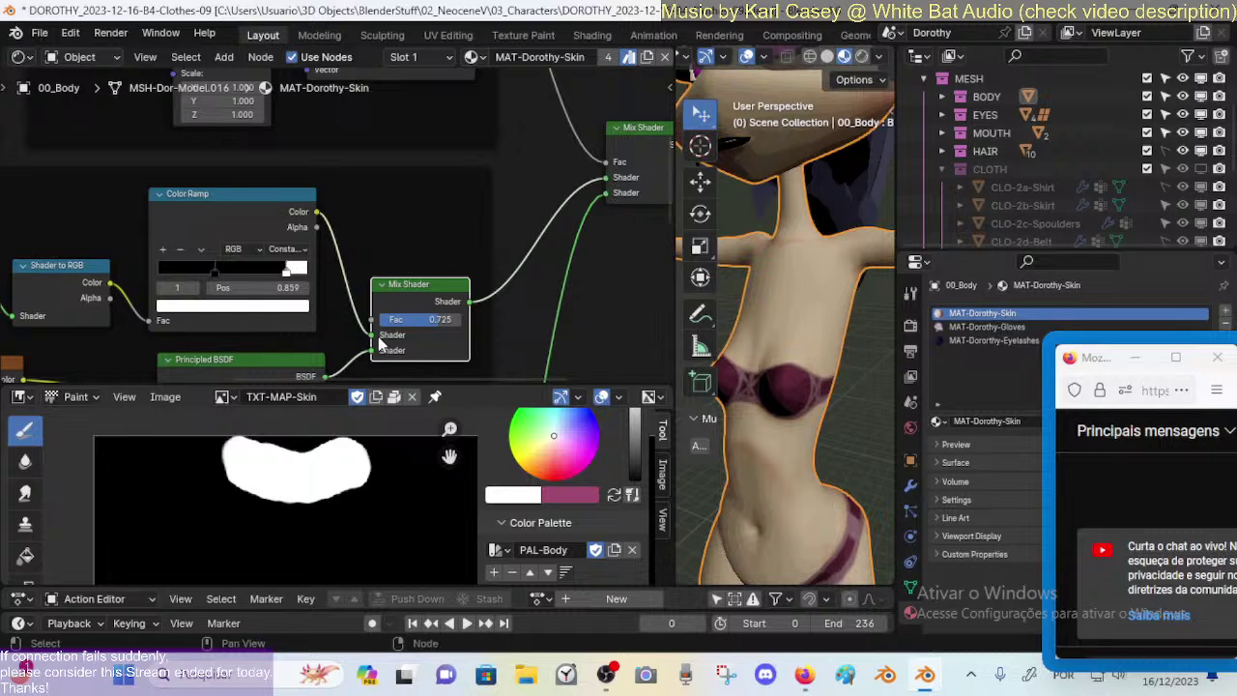
{"action": "scroll", "coordinate": [764, 309], "scroll_direction": "down", "scroll_amount": 4}
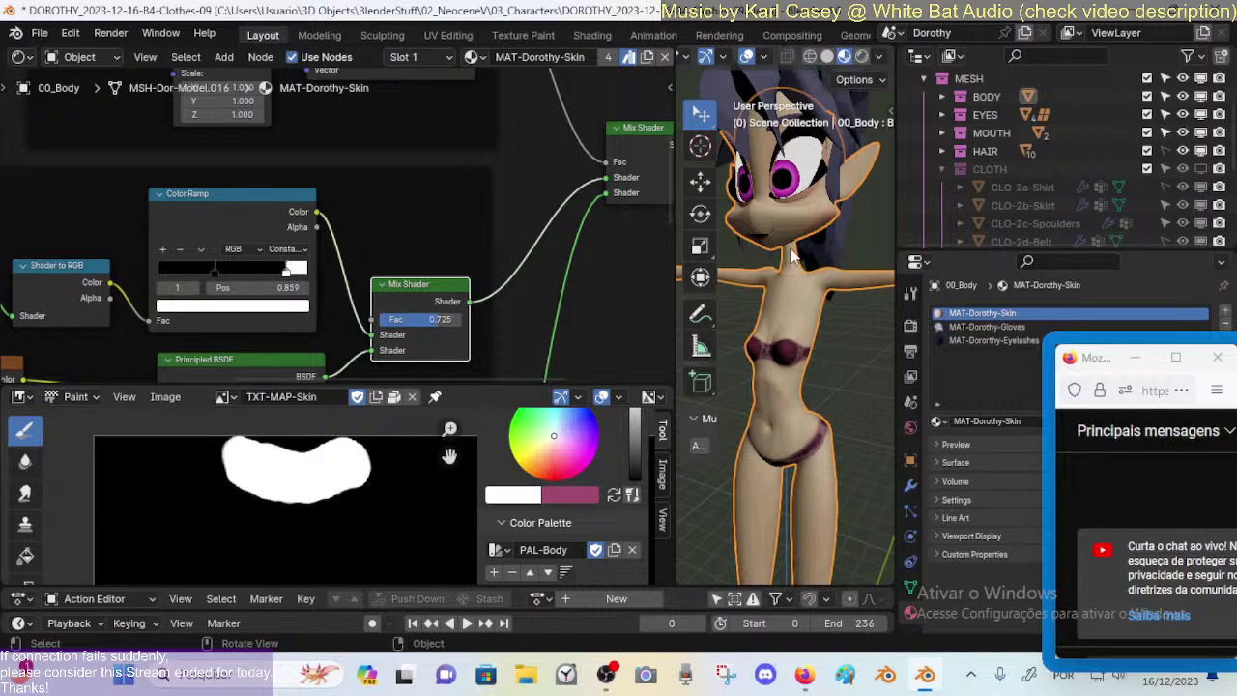
{"action": "scroll", "coordinate": [497, 334], "scroll_direction": "up", "scroll_amount": 2}
{"action": "scroll", "coordinate": [525, 305], "scroll_direction": "up", "scroll_amount": 1}
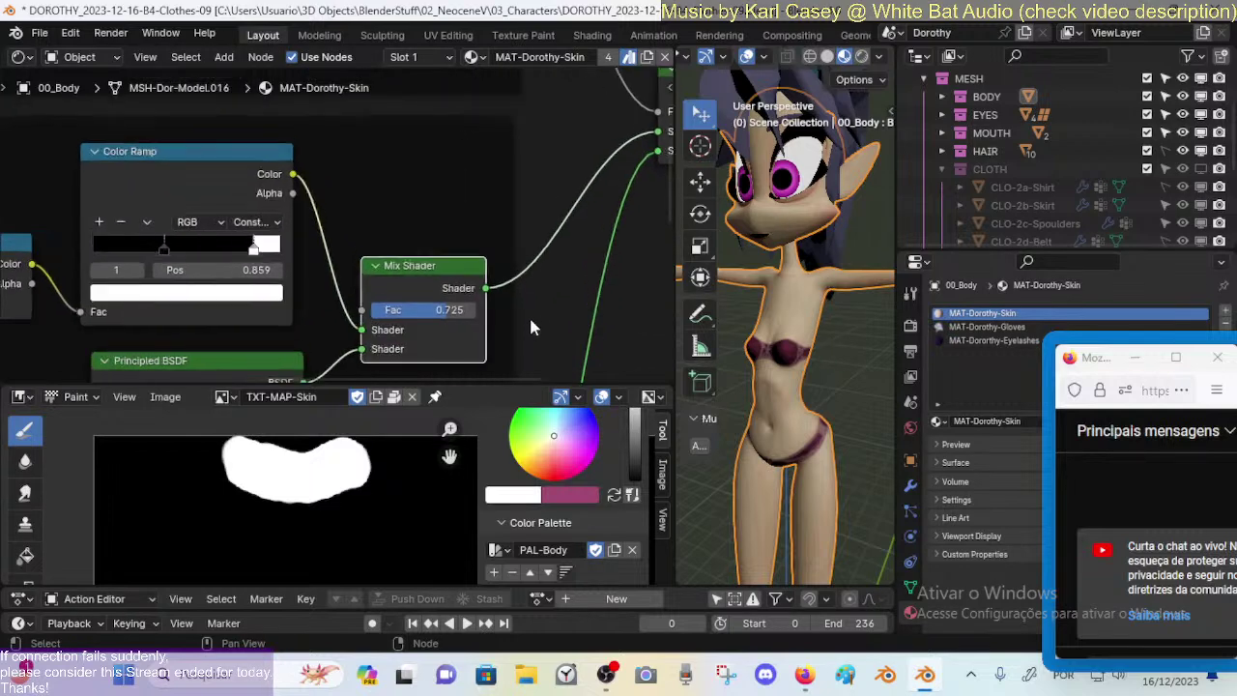
{"action": "scroll", "coordinate": [434, 290], "scroll_direction": "down", "scroll_amount": 5}
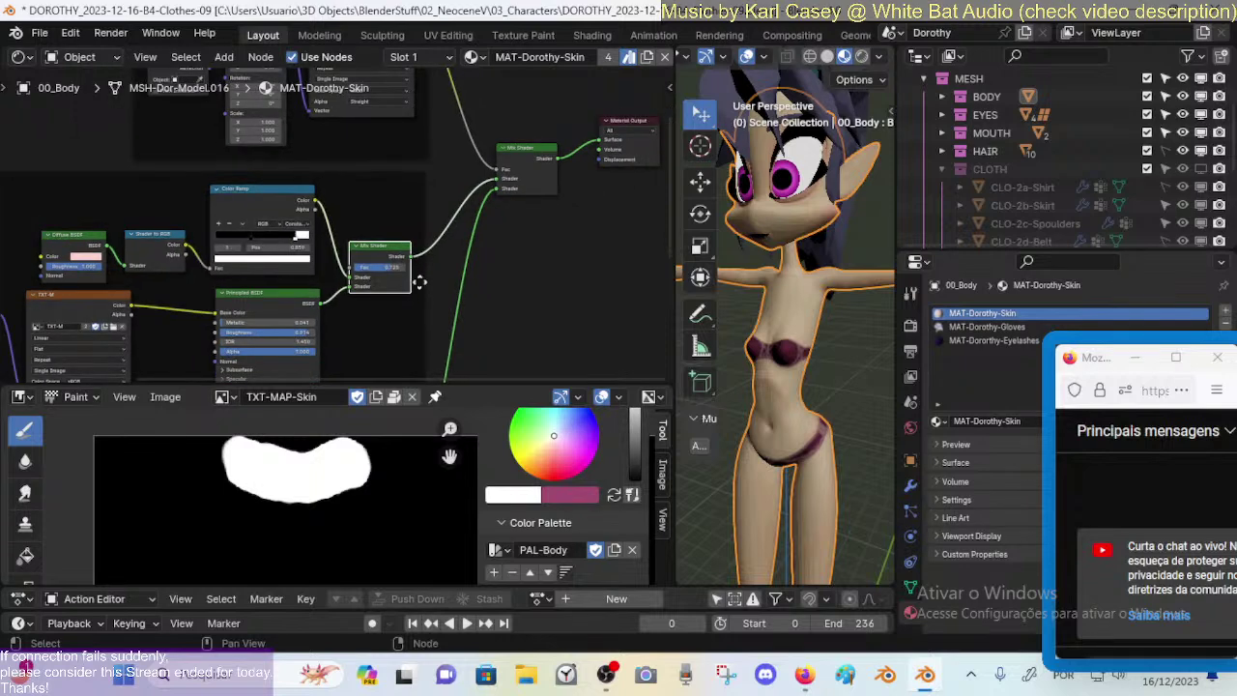
Step: Link the Principled BSDF directly to the final Mix Shader and delete the Diffuse BSDF, Shader to RGB, Color Ramp and intermediate Mix Shader nodes
{"action": "left_click_drag", "start_coordinate": [340, 297], "coordinate": [498, 183]}
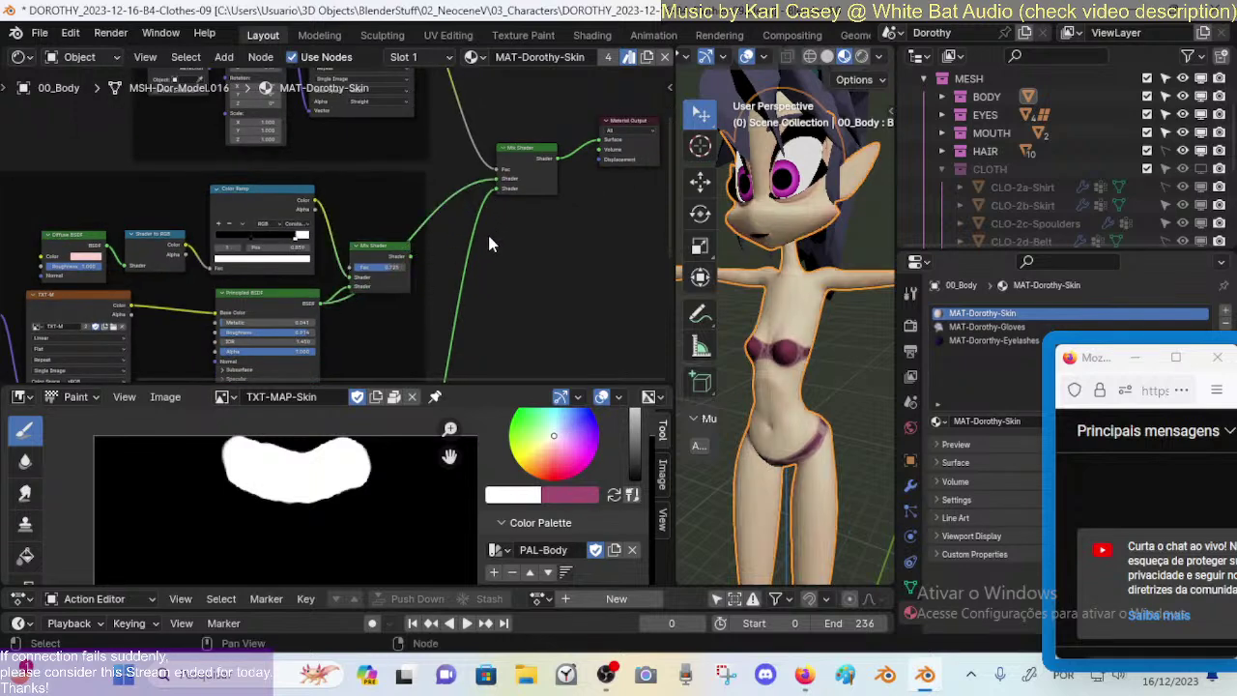
{"action": "scroll", "coordinate": [488, 243], "scroll_direction": "up", "scroll_amount": 1}
{"action": "left_click", "coordinate": [385, 254]}
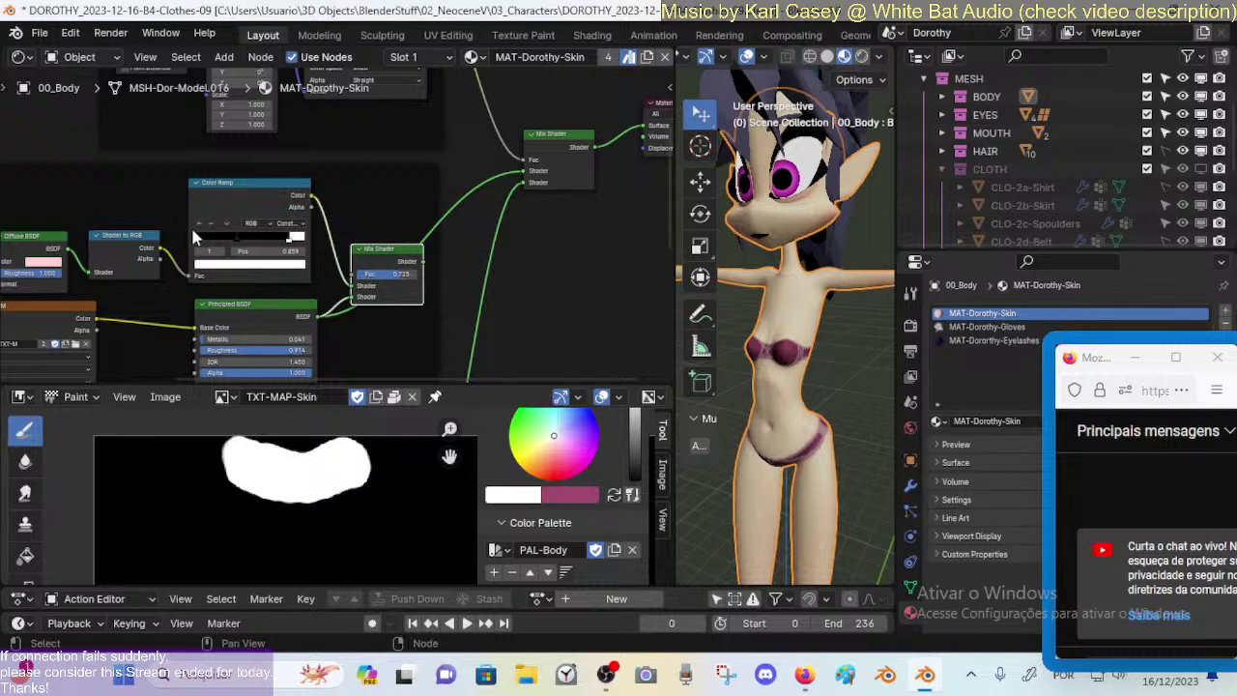
{"action": "scroll", "coordinate": [193, 236], "scroll_direction": "down", "scroll_amount": 1}
{"action": "left_click", "coordinate": [272, 200]}
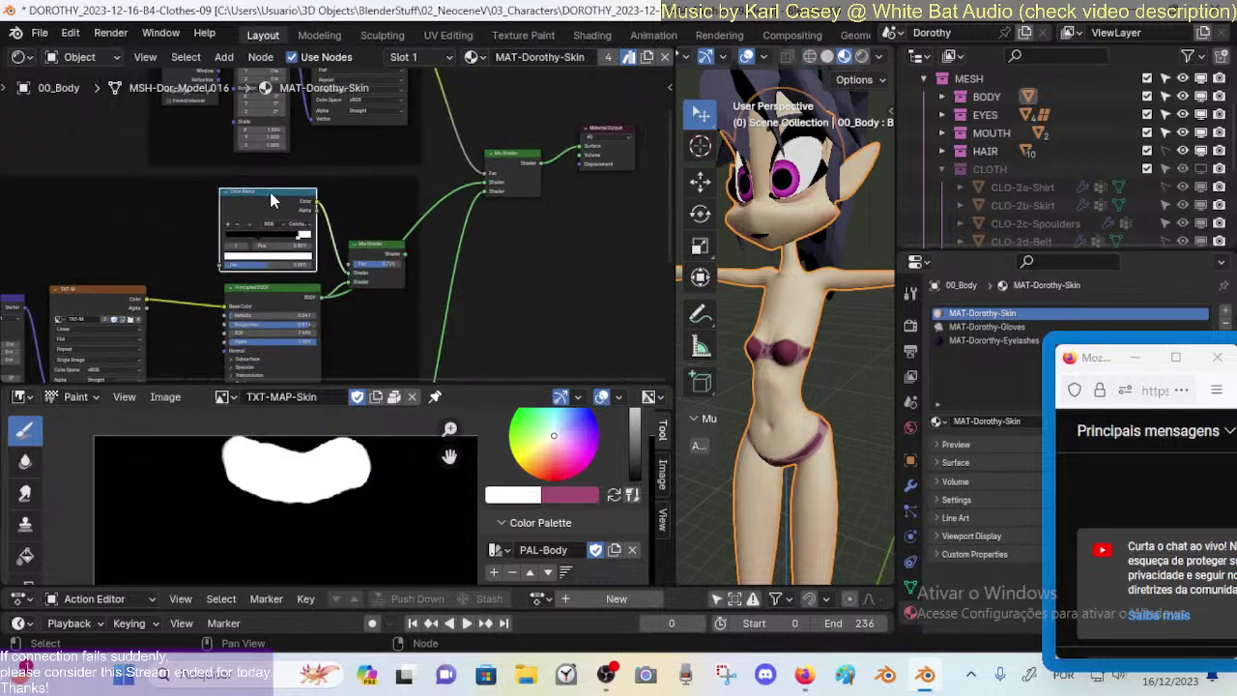
{"action": "key", "text": "x"}
{"action": "left_click", "coordinate": [379, 248]}
{"action": "key", "text": "ctrl+x"}
{"action": "scroll", "coordinate": [429, 276], "scroll_direction": "up", "scroll_amount": 1}
{"action": "scroll", "coordinate": [425, 278], "scroll_direction": "down", "scroll_amount": 3}
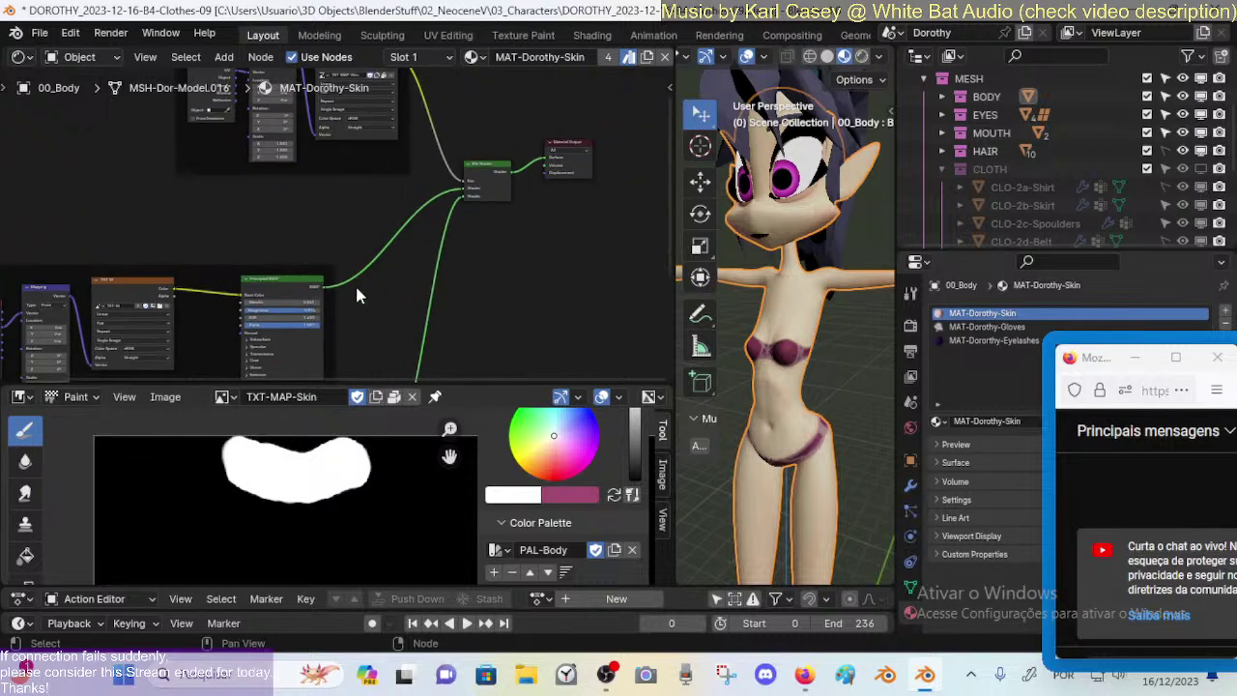
Step: Move the framed skin texture and Principled BSDF node group up beneath the upper texture frame
{"action": "scroll", "coordinate": [349, 290], "scroll_direction": "down", "scroll_amount": 3}
{"action": "key", "text": "b"}
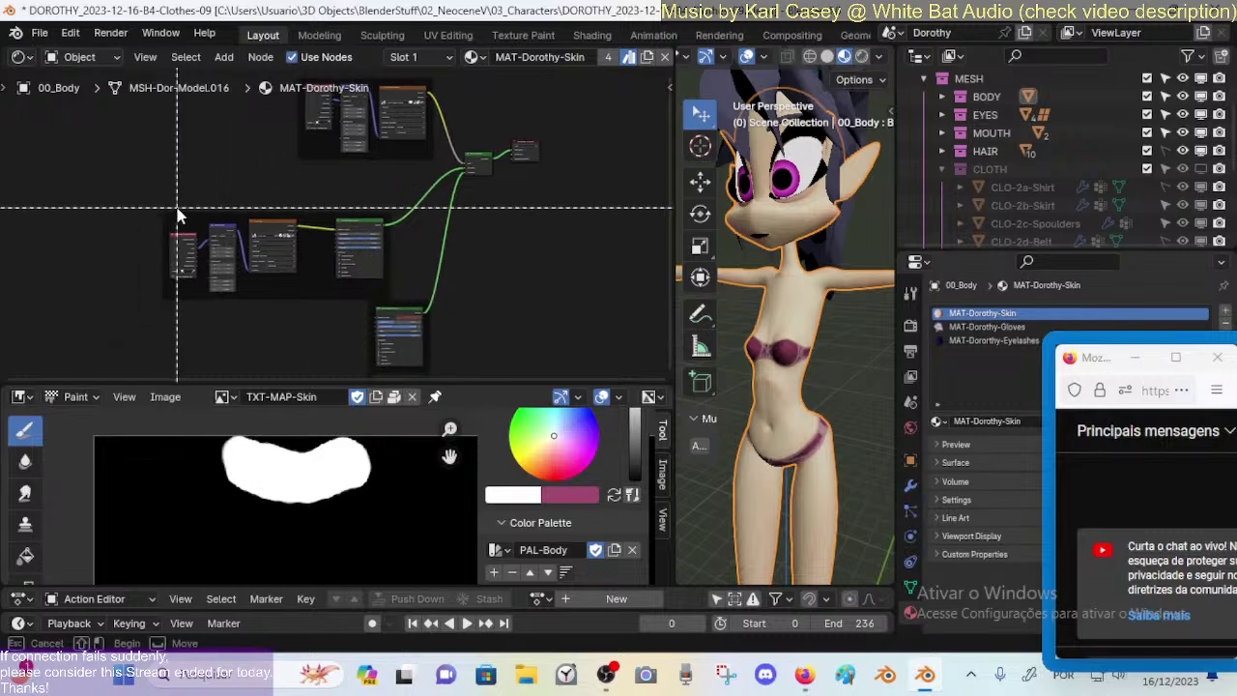
{"action": "left_click_drag", "start_coordinate": [177, 208], "coordinate": [183, 212]}
{"action": "key", "text": "g"}
{"action": "left_click", "coordinate": [259, 165]}
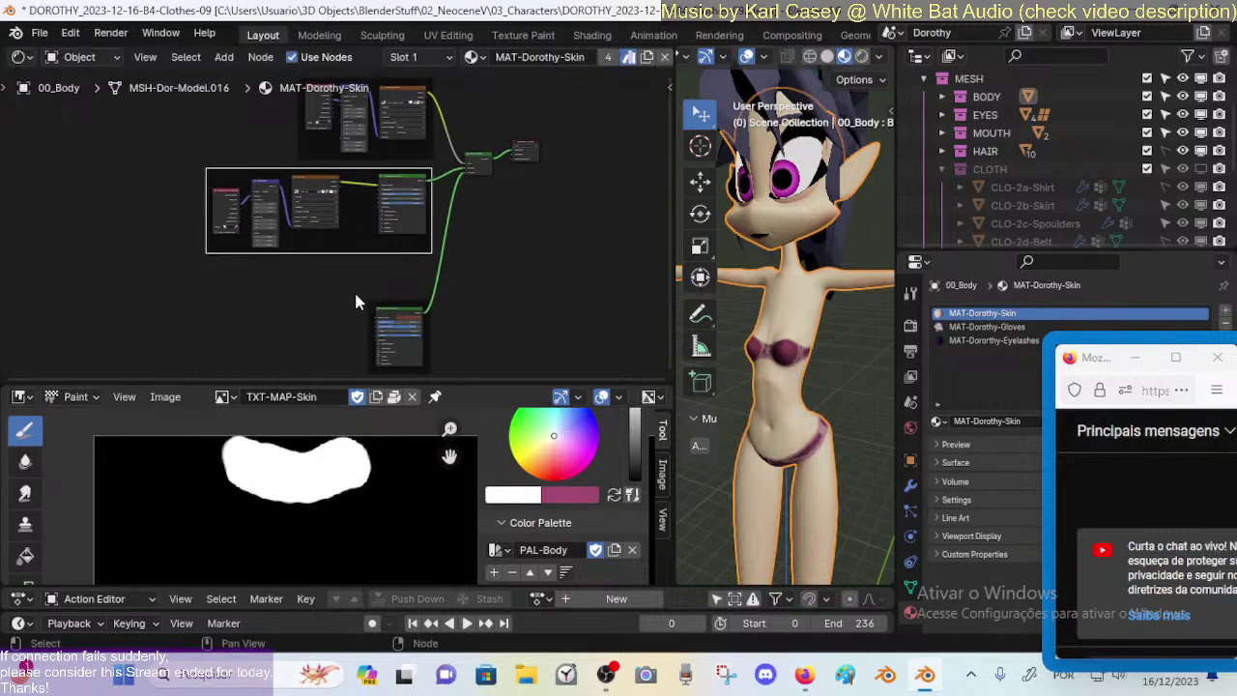
Step: Move the framed lower Principled BSDF up beneath the skin texture frame
{"action": "left_click_drag", "start_coordinate": [387, 307], "coordinate": [387, 258]}
{"action": "scroll", "coordinate": [460, 211], "scroll_direction": "up", "scroll_amount": 1}
{"action": "scroll", "coordinate": [464, 203], "scroll_direction": "up", "scroll_amount": 3}
{"action": "scroll", "coordinate": [820, 338], "scroll_direction": "up", "scroll_amount": 4}
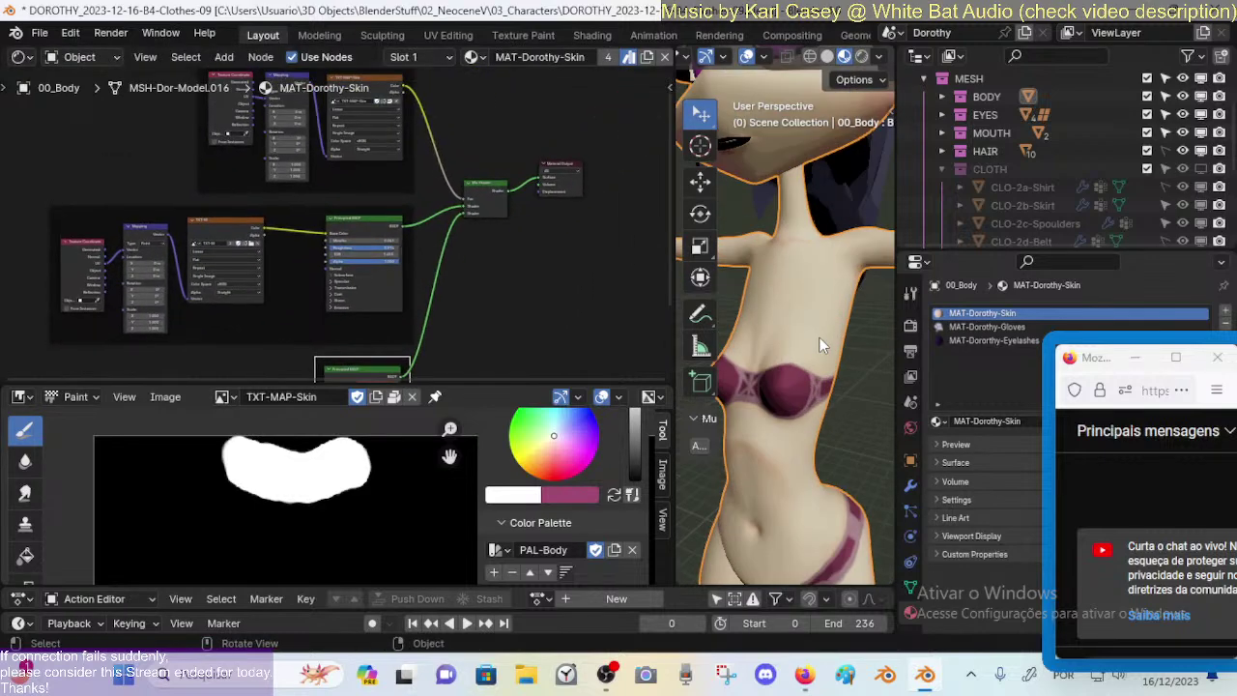
Step: Examine the body's shading on the face, neck and torso from several angles alongside the skin material's node tree
{"action": "scroll", "coordinate": [432, 222], "scroll_direction": "up", "scroll_amount": 3}
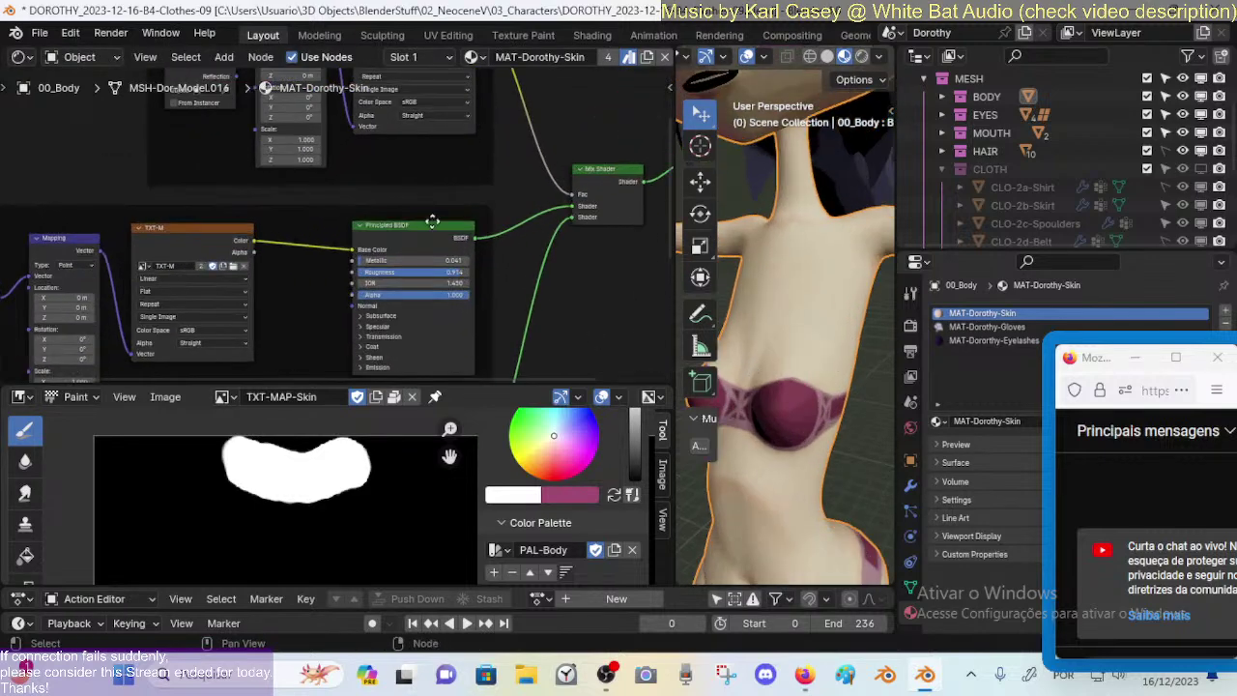
{"action": "scroll", "coordinate": [786, 333], "scroll_direction": "down", "scroll_amount": 3}
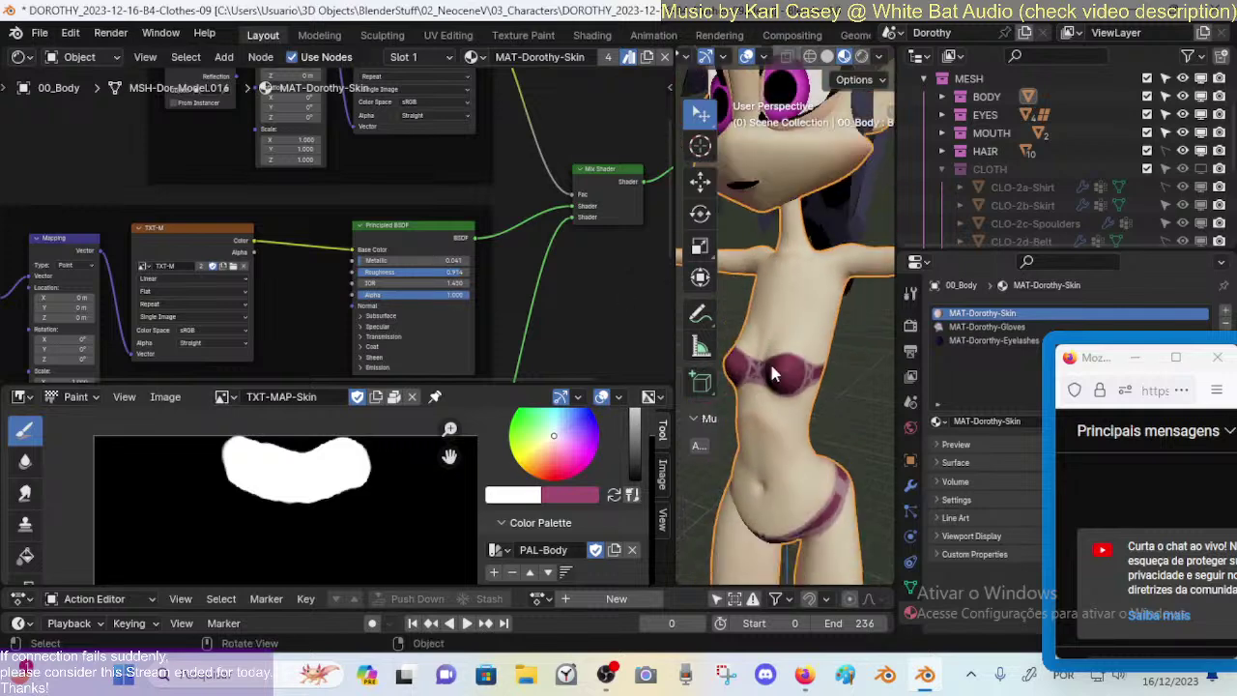
{"action": "scroll", "coordinate": [813, 378], "scroll_direction": "up", "scroll_amount": 1}
{"action": "scroll", "coordinate": [807, 308], "scroll_direction": "up", "scroll_amount": 1}
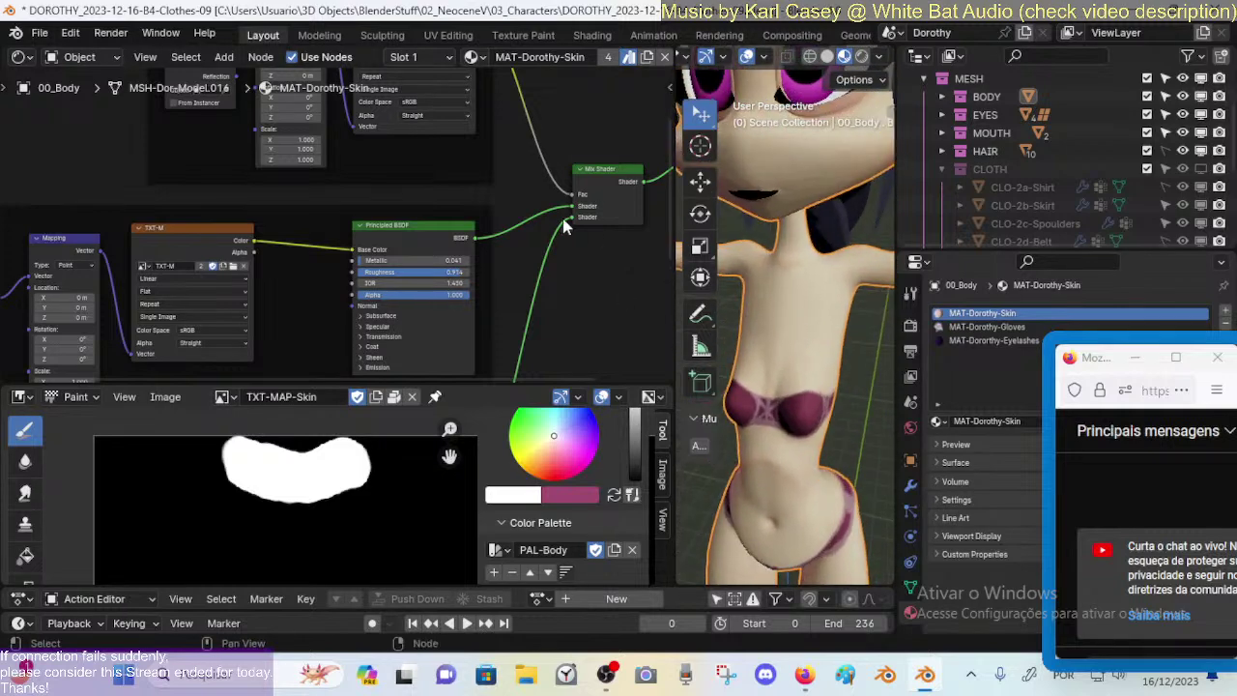
{"action": "scroll", "coordinate": [768, 243], "scroll_direction": "down", "scroll_amount": 2}
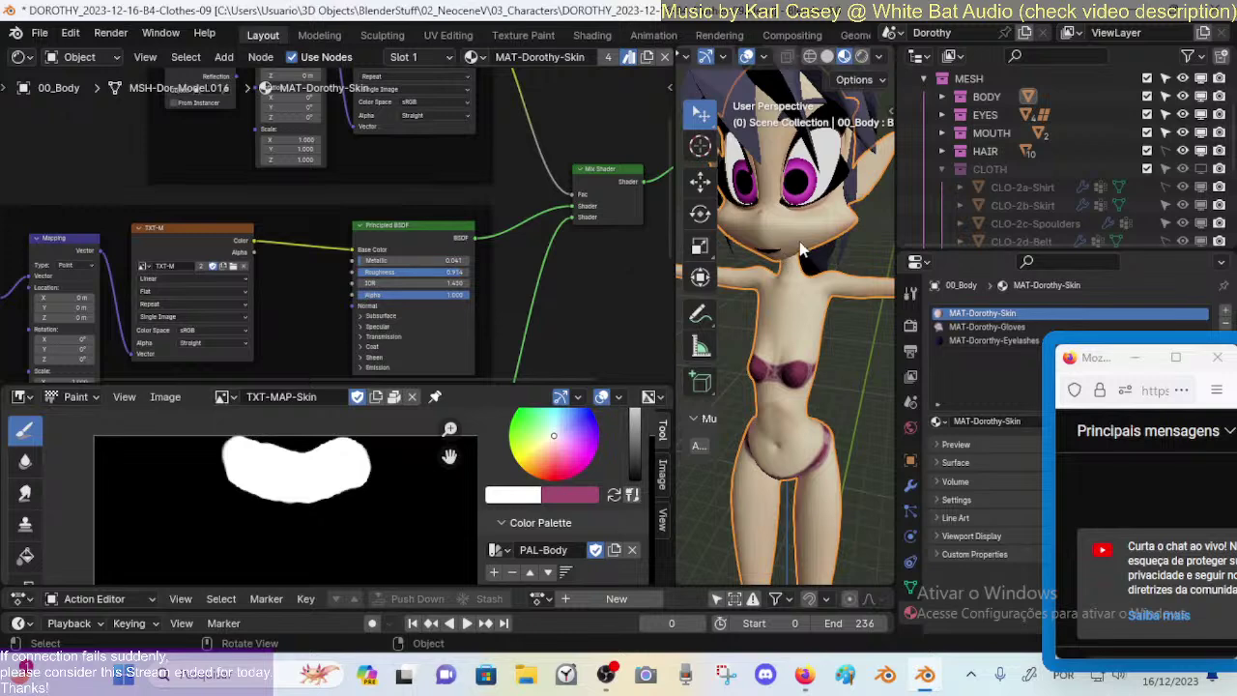
{"action": "scroll", "coordinate": [795, 217], "scroll_direction": "up", "scroll_amount": 1}
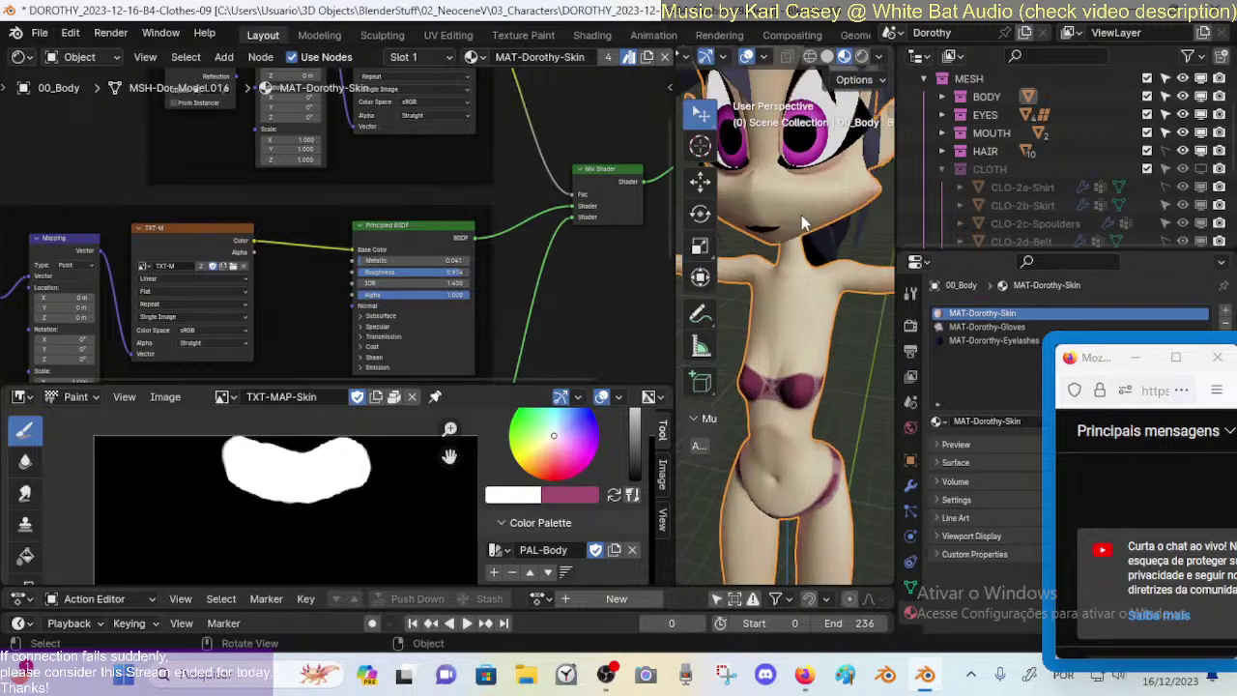
{"action": "middle_click_drag", "start_coordinate": [821, 296], "coordinate": [855, 315]}
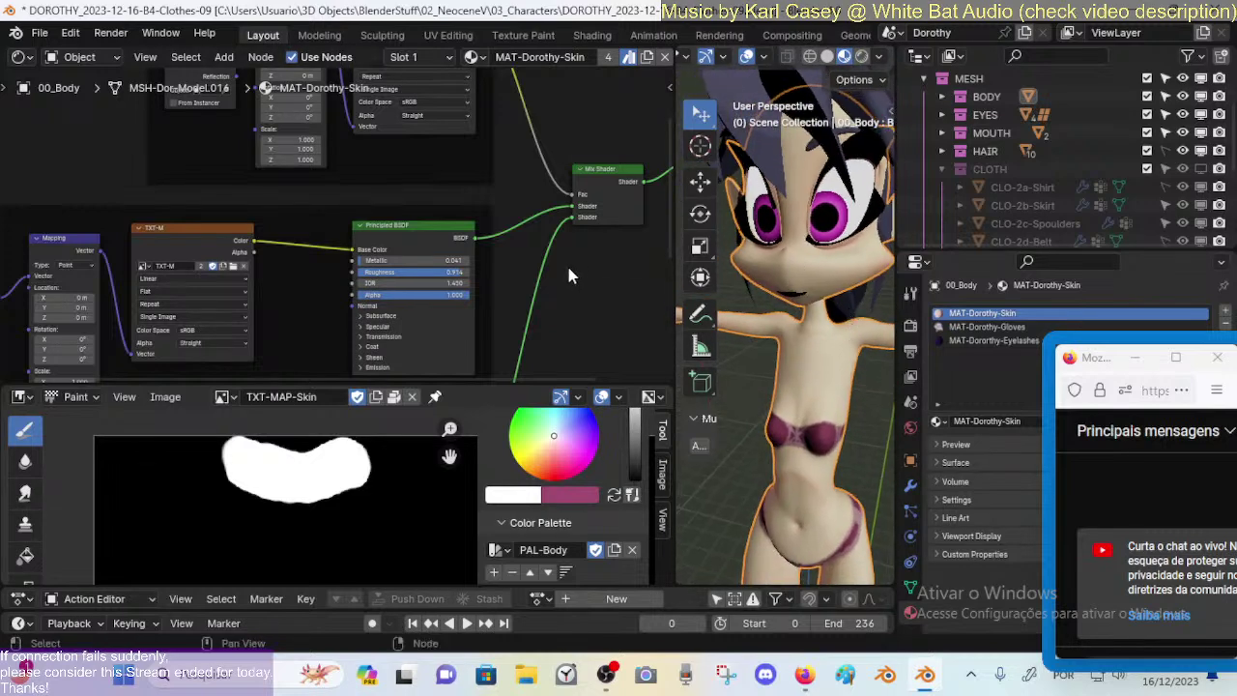
{"action": "middle_click_drag", "start_coordinate": [383, 203], "coordinate": [410, 243]}
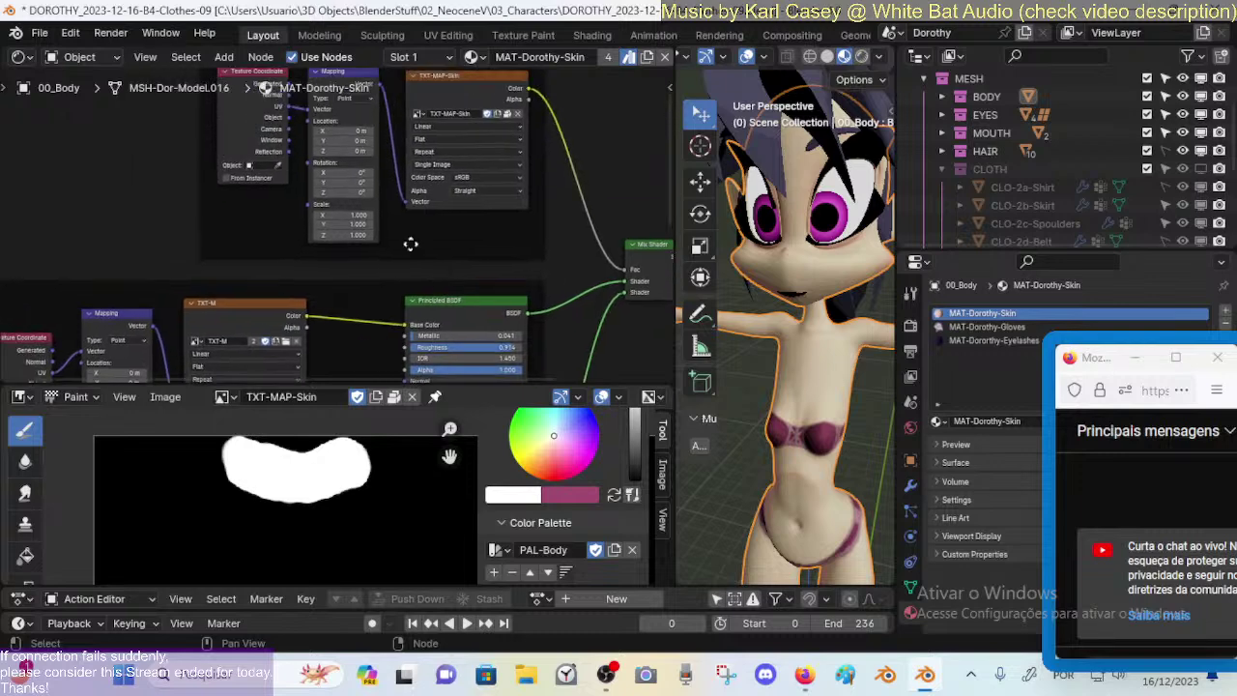
{"action": "middle_click_drag", "start_coordinate": [541, 223], "coordinate": [472, 223]}
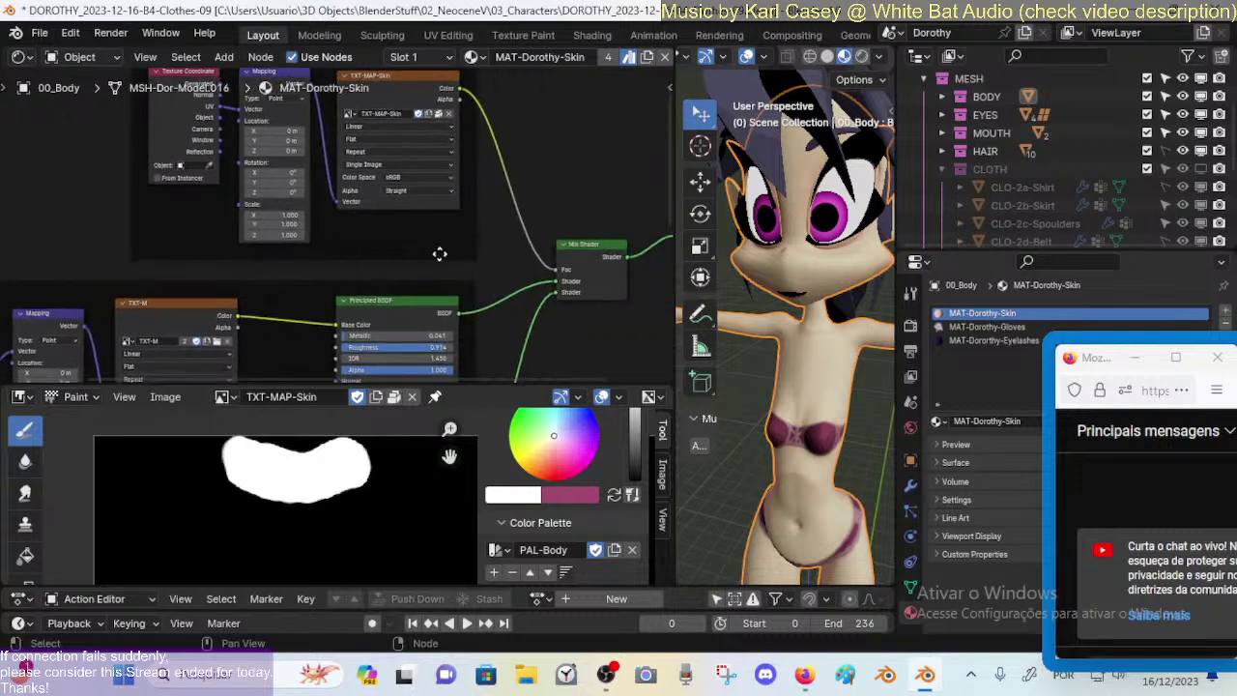
{"action": "middle_click_drag", "start_coordinate": [435, 267], "coordinate": [497, 198]}
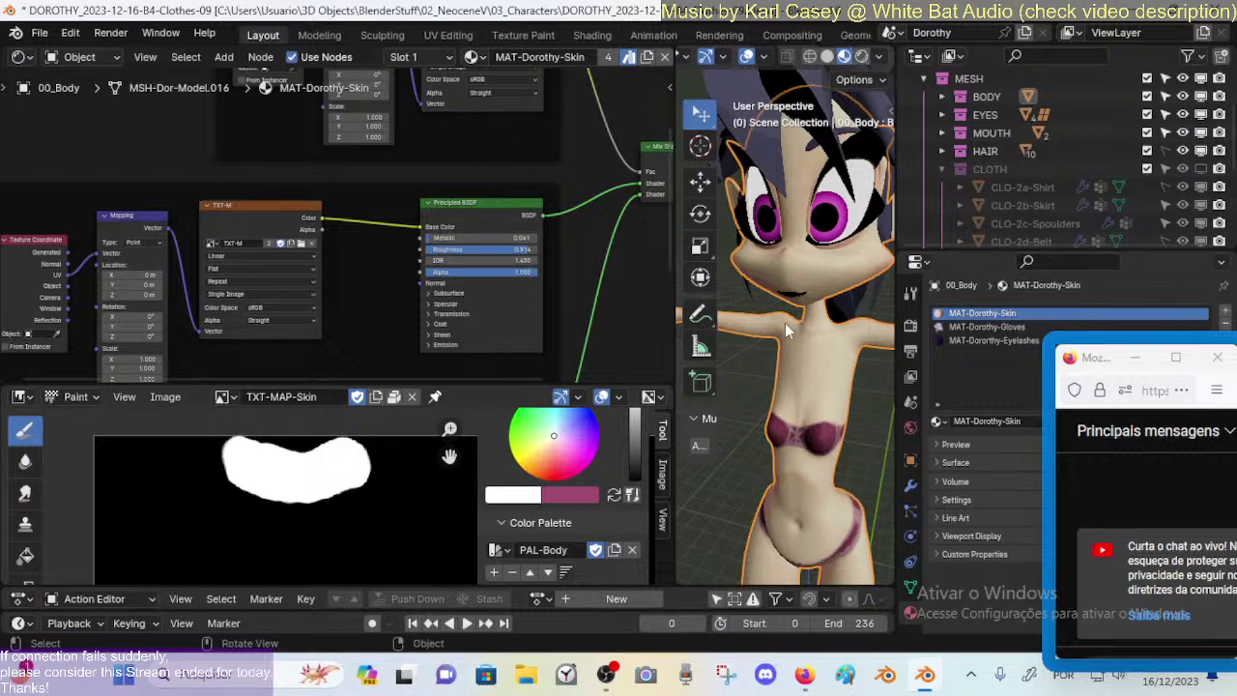
{"action": "scroll", "coordinate": [784, 323], "scroll_direction": "up", "scroll_amount": 6}
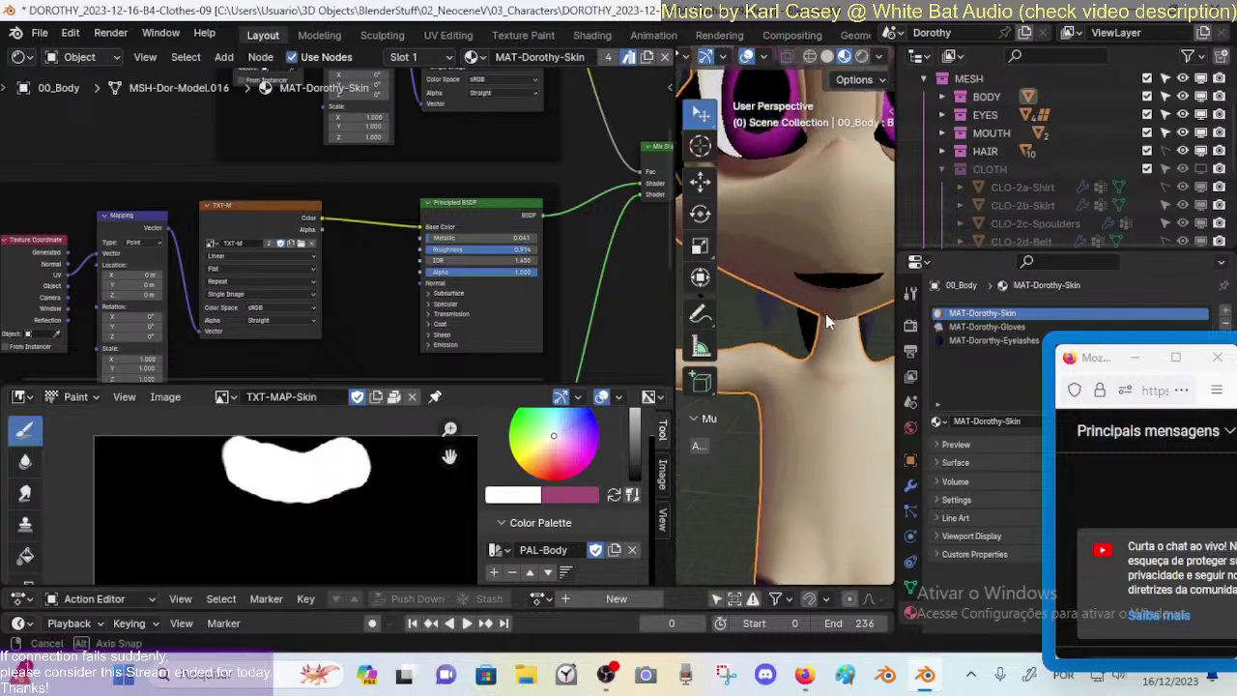
{"action": "middle_click_drag", "start_coordinate": [825, 313], "coordinate": [795, 322]}
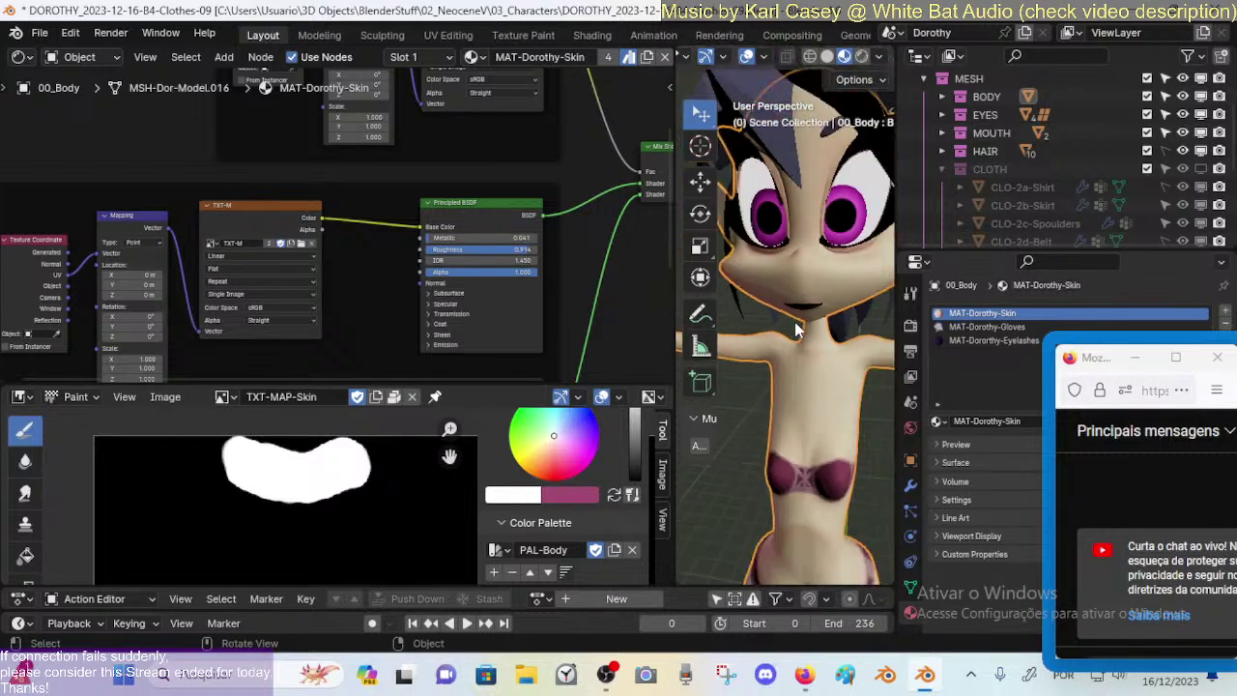
{"action": "scroll", "coordinate": [500, 295], "scroll_direction": "down", "scroll_amount": 4}
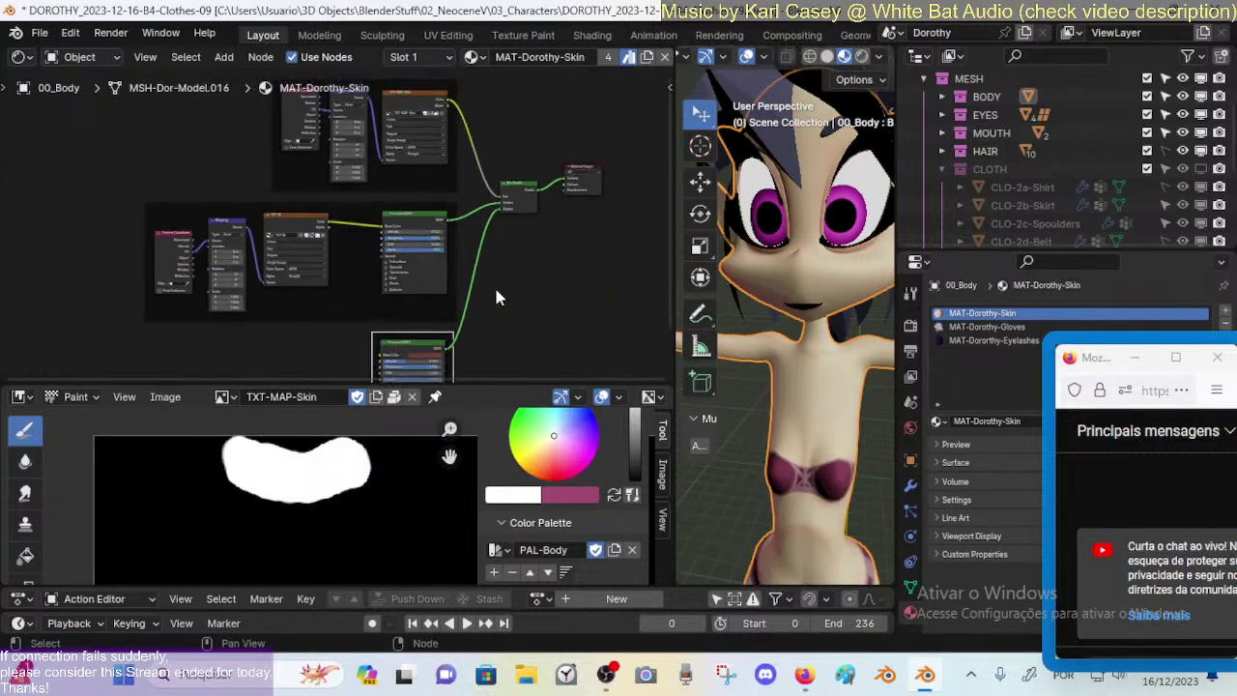
Step: Shift the lower Principled BSDF's base color to a dark crimson with hue 0.977 and saturation 0.753
{"action": "scroll", "coordinate": [490, 284], "scroll_direction": "up", "scroll_amount": 4}
{"action": "mouse_move", "coordinate": [694, 324]}
{"action": "middle_mouse_down"}
{"action": "mouse_move", "coordinate": [717, 332]}
{"action": "mouse_move", "coordinate": [706, 338]}
{"action": "middle_mouse_up"}
{"action": "scroll", "coordinate": [571, 274], "scroll_direction": "up", "scroll_amount": 5}
{"action": "middle_click_drag", "start_coordinate": [543, 241], "coordinate": [508, 187]}
{"action": "scroll", "coordinate": [508, 188], "scroll_direction": "up", "scroll_amount": 2}
{"action": "scroll", "coordinate": [506, 247], "scroll_direction": "up", "scroll_amount": 1}
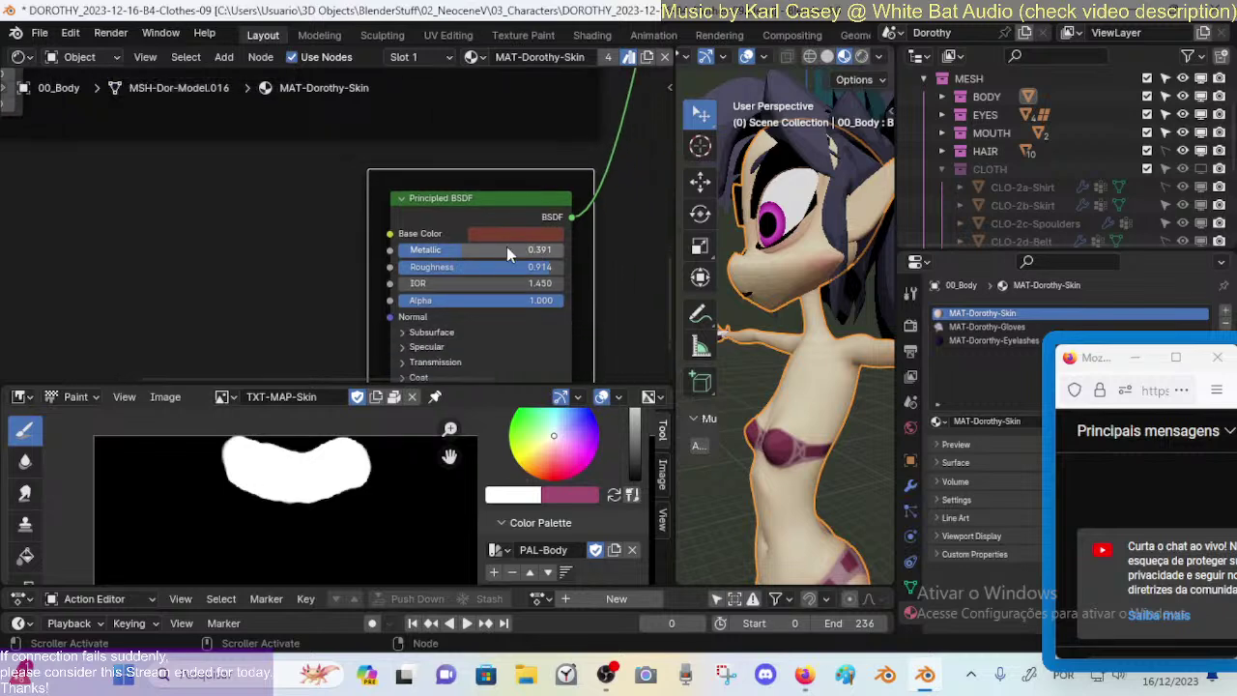
{"action": "left_click", "coordinate": [539, 237]}
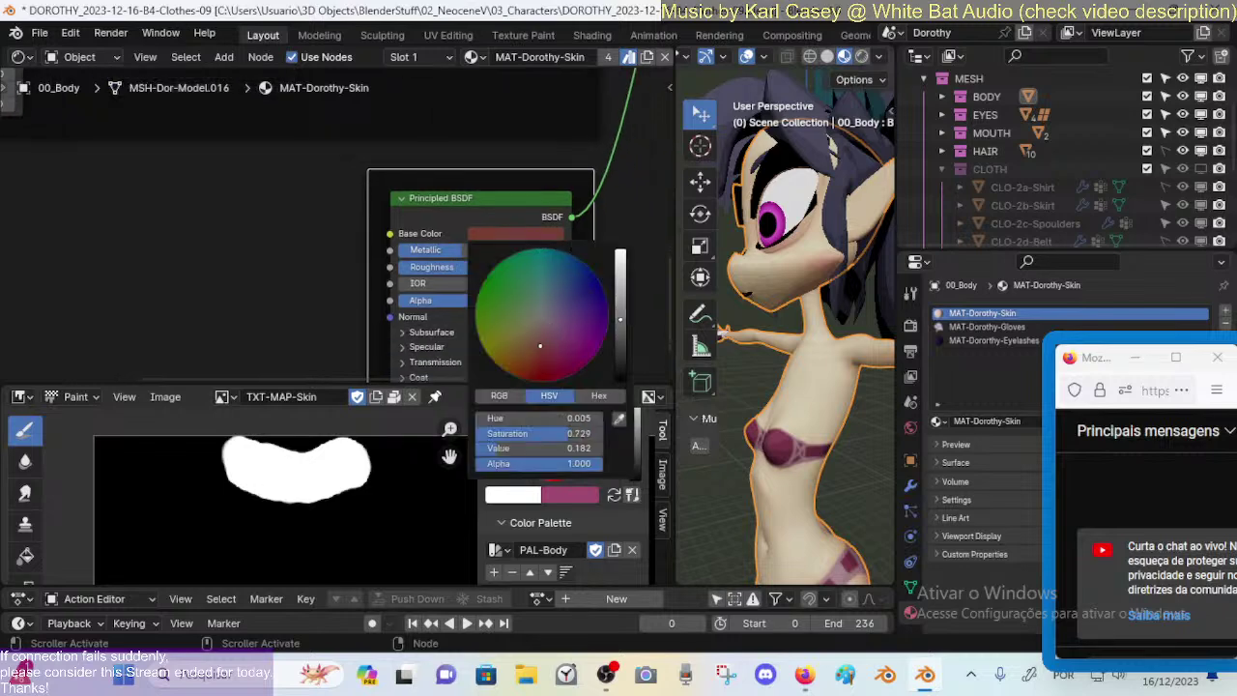
{"action": "scroll", "coordinate": [848, 338], "scroll_direction": "up", "scroll_amount": 6}
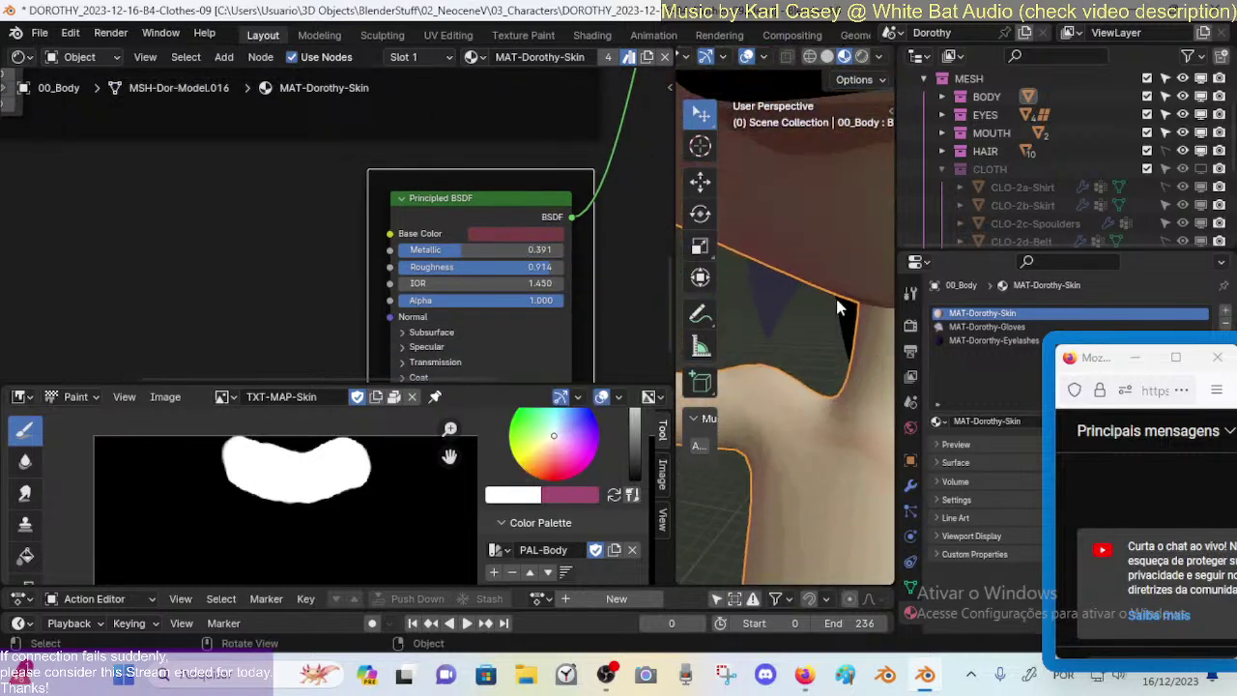
Step: Lighten the lower Principled BSDF's base color to a muted rose pink for the mouth
{"action": "scroll", "coordinate": [839, 307], "scroll_direction": "down", "scroll_amount": 3}
{"action": "scroll", "coordinate": [517, 289], "scroll_direction": "down", "scroll_amount": 1}
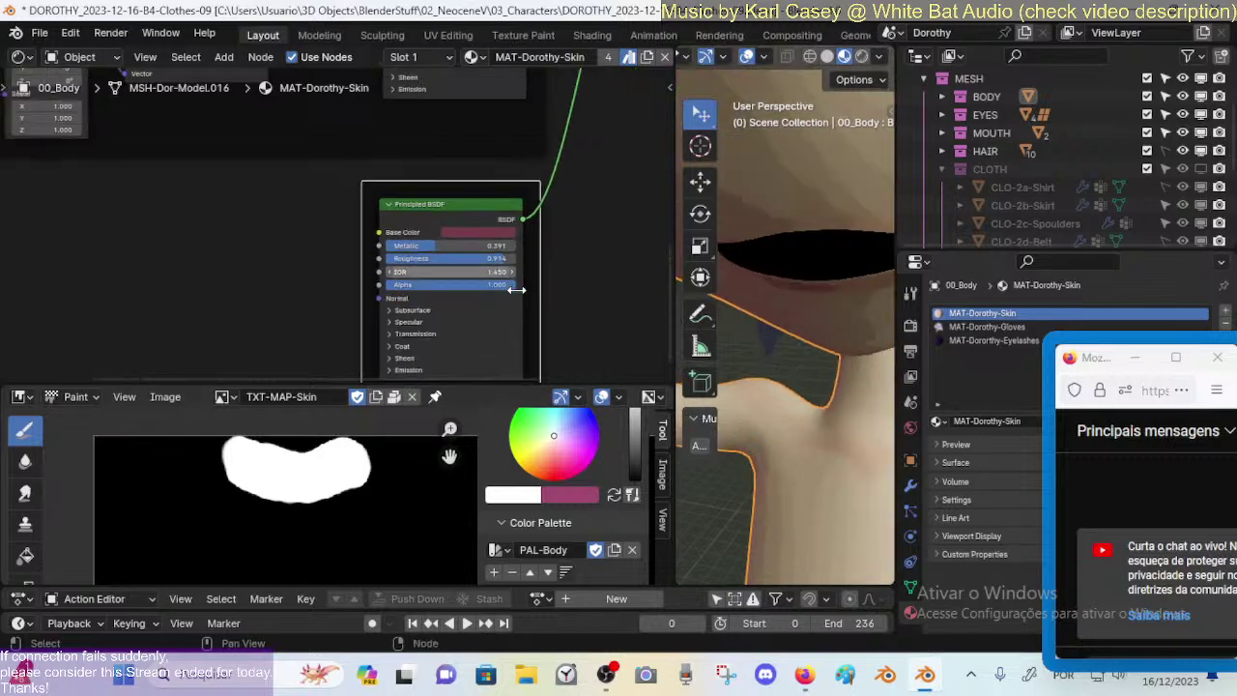
{"action": "middle_click_drag", "start_coordinate": [610, 325], "coordinate": [598, 260]}
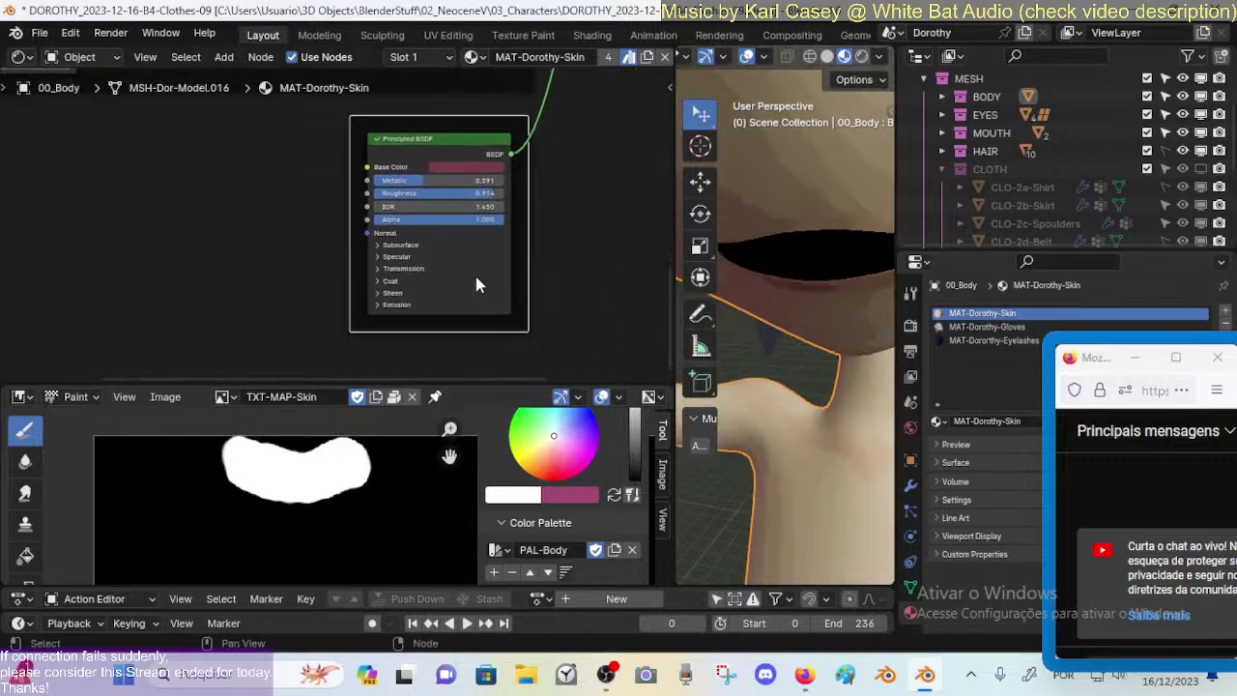
{"action": "left_click", "coordinate": [483, 168]}
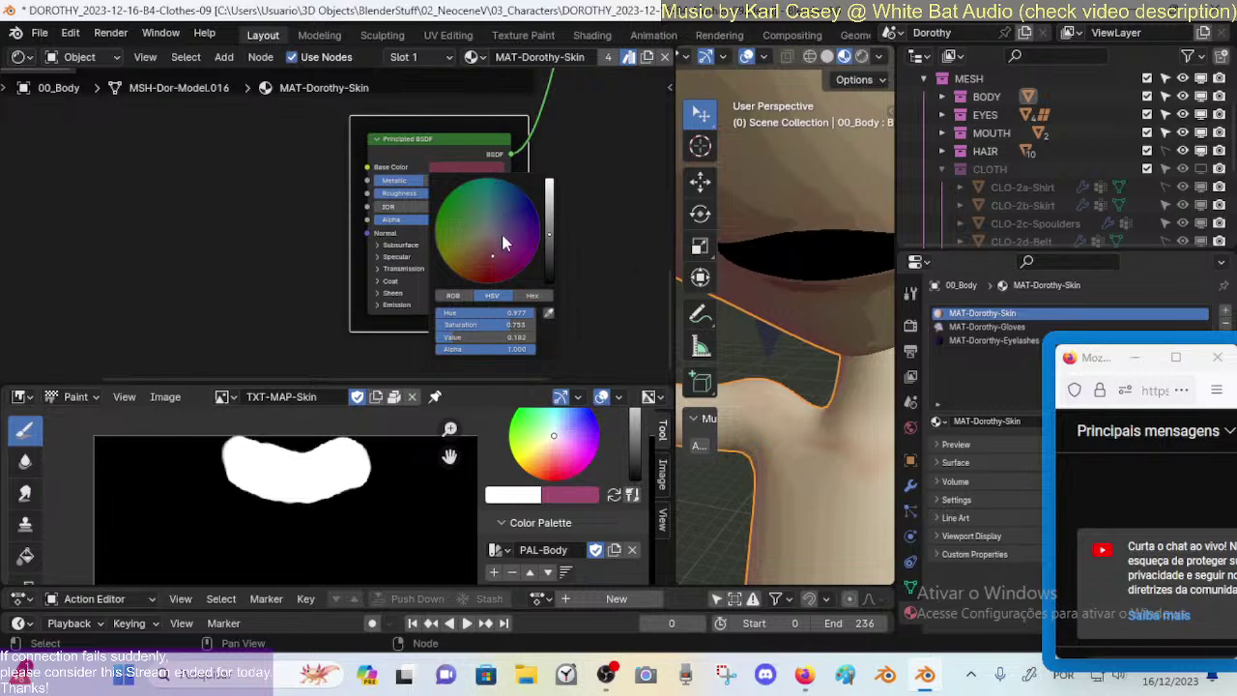
{"action": "mouse_move", "coordinate": [501, 234]}
{"action": "left_mouse_down"}
{"action": "mouse_move", "coordinate": [548, 190]}
{"action": "mouse_move", "coordinate": [548, 218]}
{"action": "left_mouse_up"}
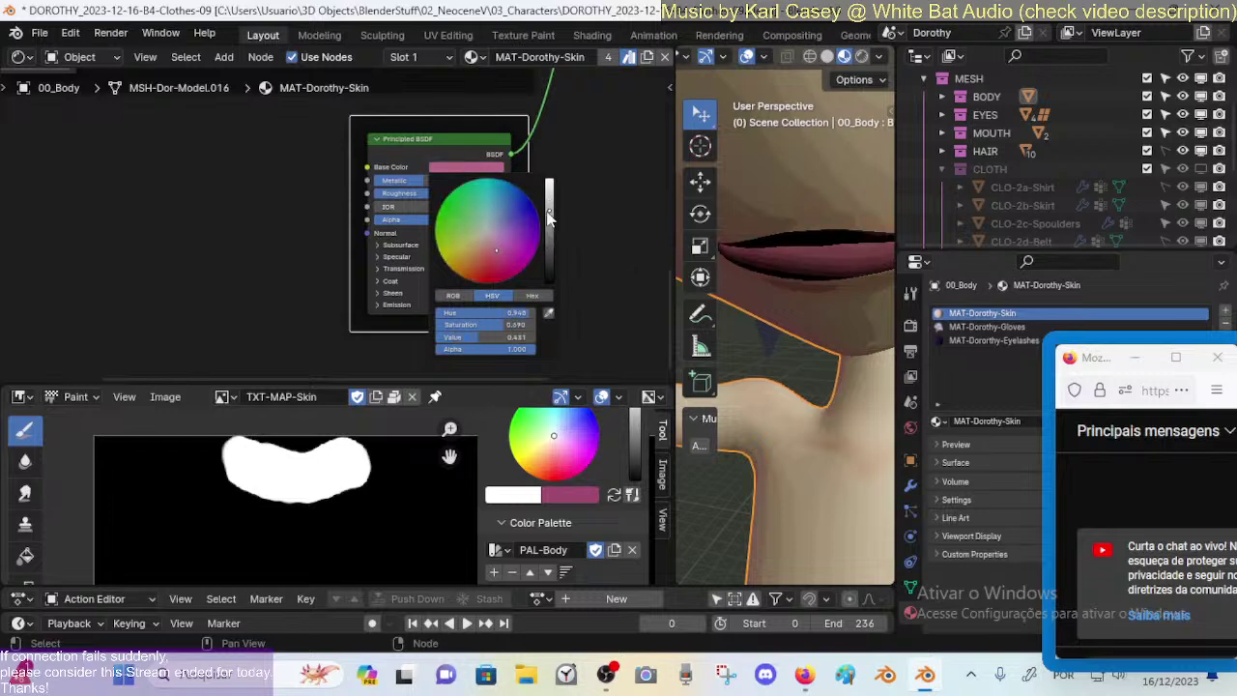
{"action": "left_click_drag", "start_coordinate": [493, 248], "coordinate": [488, 253]}
{"action": "mouse_move", "coordinate": [547, 220]}
{"action": "left_mouse_down"}
{"action": "mouse_move", "coordinate": [548, 198]}
{"action": "mouse_move", "coordinate": [547, 209]}
{"action": "left_mouse_up"}
Step: Set the lower Principled BSDF's metallic to 0.400 and roughness to 0.782, and save the file
{"action": "scroll", "coordinate": [428, 232], "scroll_direction": "up", "scroll_amount": 2}
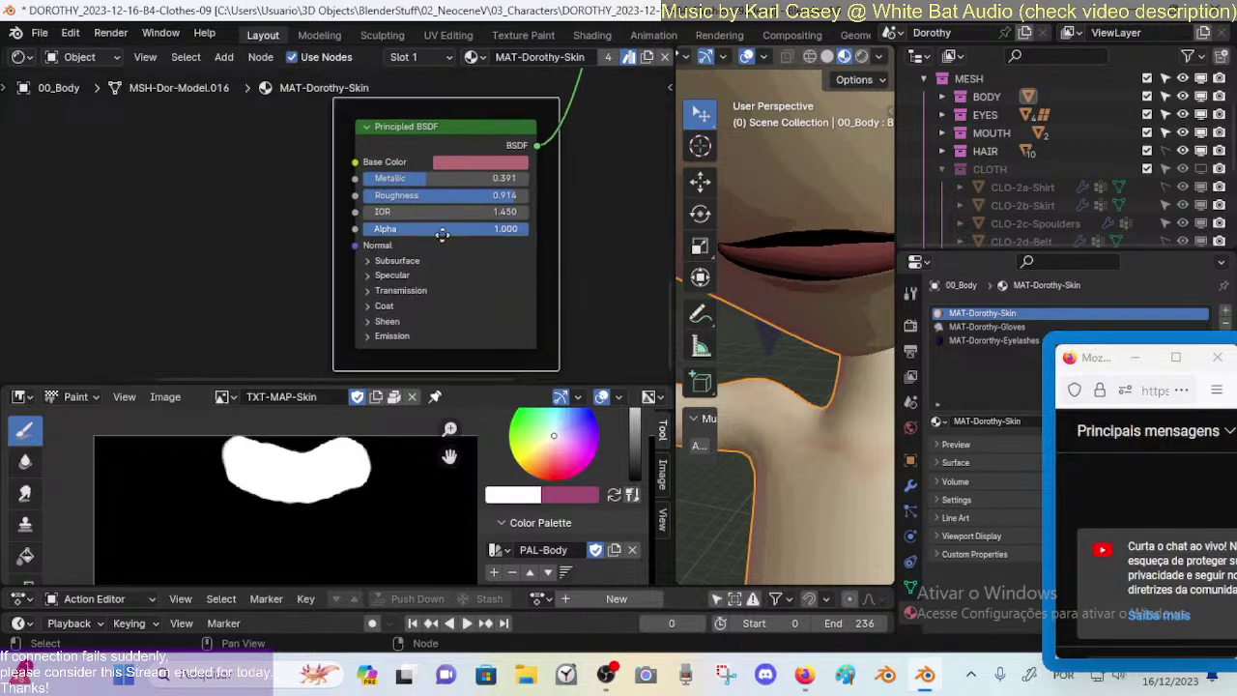
{"action": "mouse_move", "coordinate": [420, 191]}
{"action": "left_mouse_down"}
{"action": "mouse_move", "coordinate": [501, 191]}
{"action": "mouse_move", "coordinate": [347, 191]}
{"action": "mouse_move", "coordinate": [410, 192]}
{"action": "mouse_move", "coordinate": [332, 208]}
{"action": "left_mouse_up"}
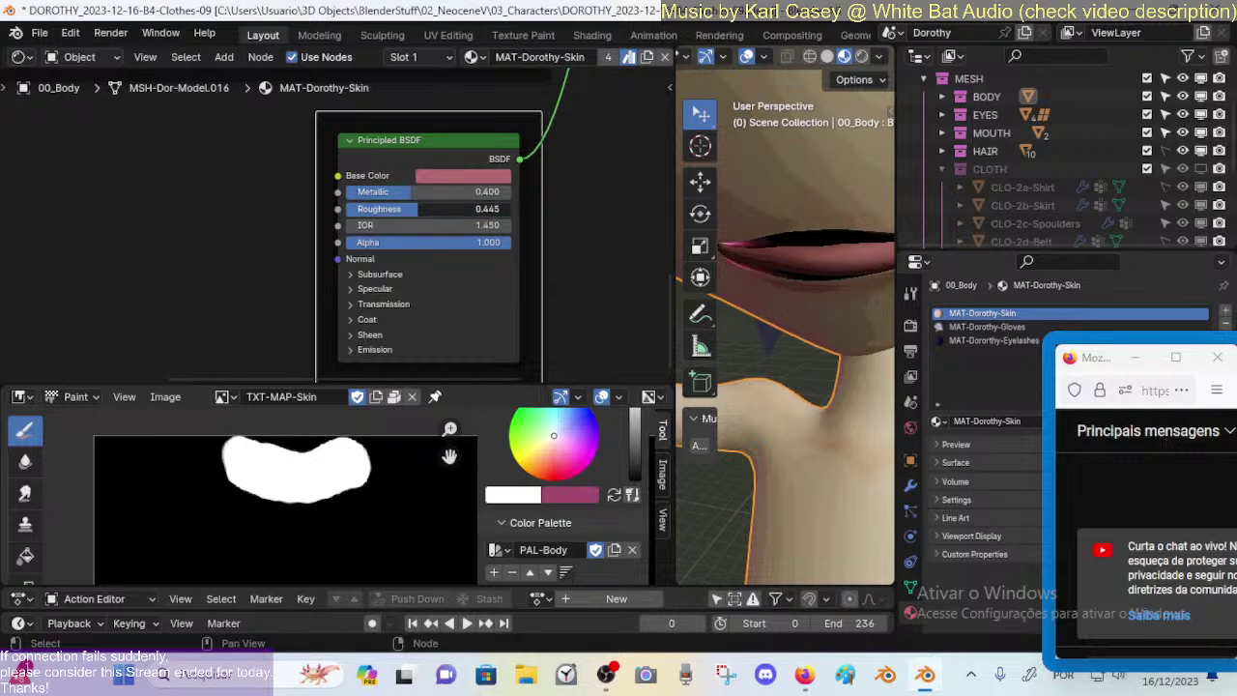
{"action": "left_click_drag", "start_coordinate": [437, 209], "coordinate": [469, 209]}
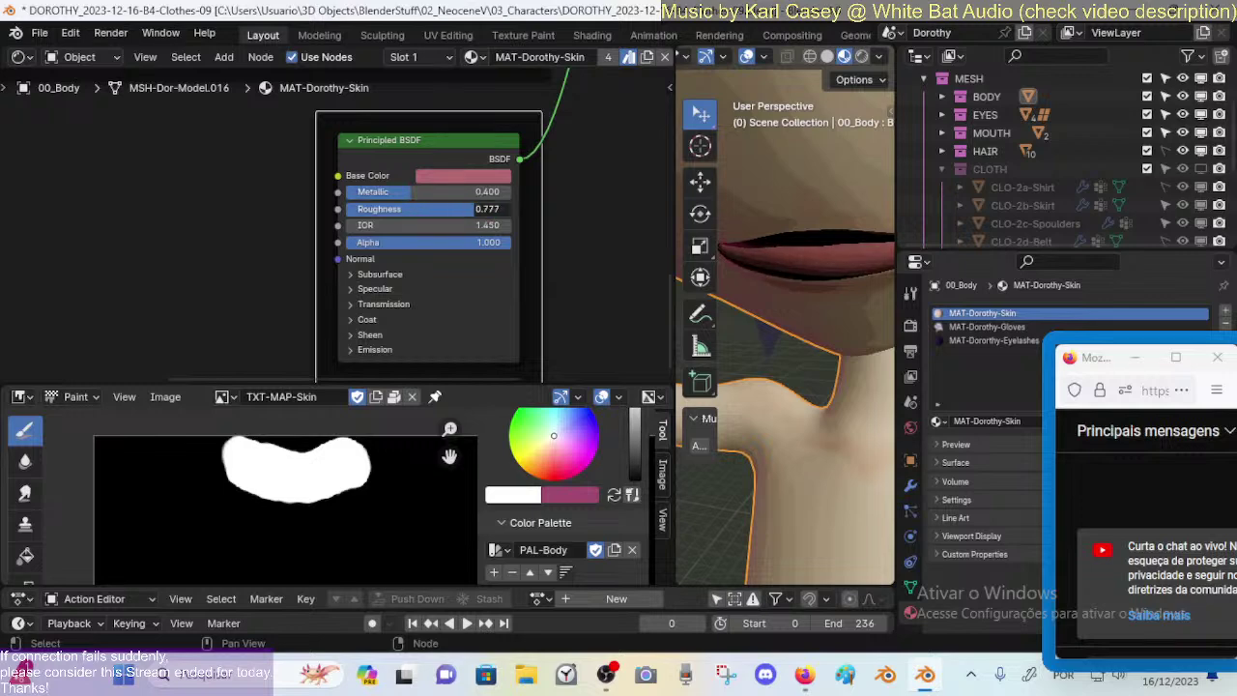
{"action": "scroll", "coordinate": [788, 261], "scroll_direction": "down", "scroll_amount": 5}
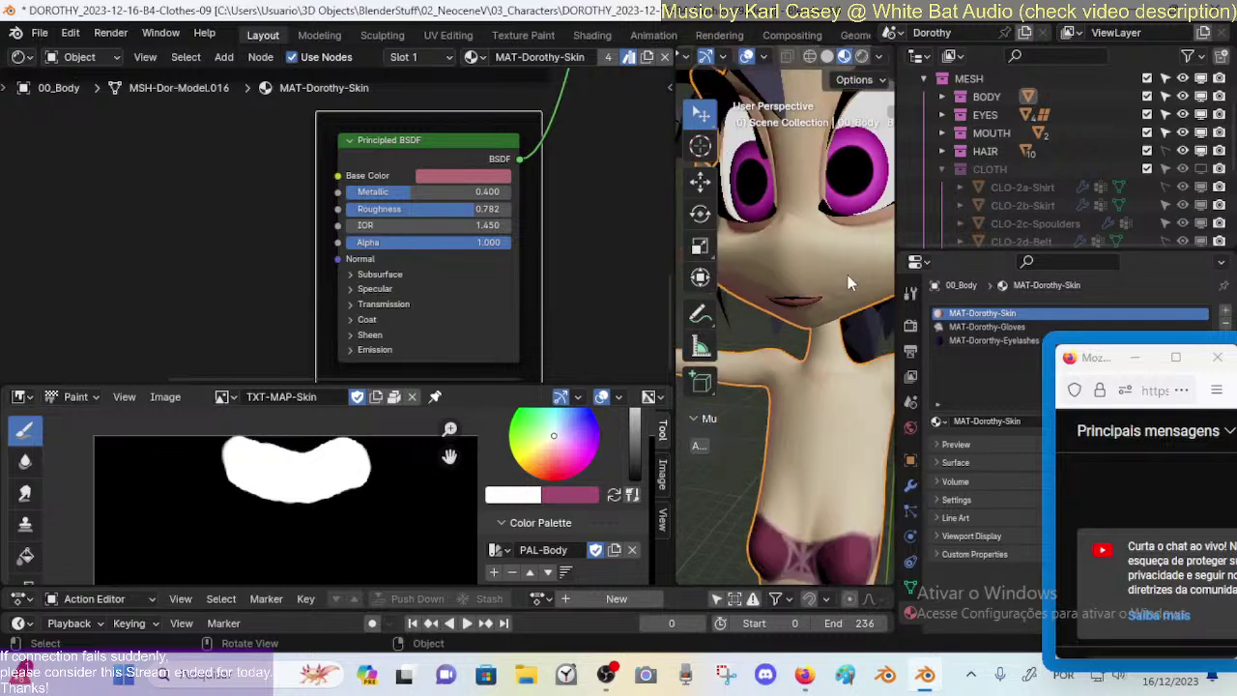
{"action": "middle_click_drag", "start_coordinate": [848, 274], "coordinate": [819, 281]}
{"action": "key", "text": "ctrl+s"}
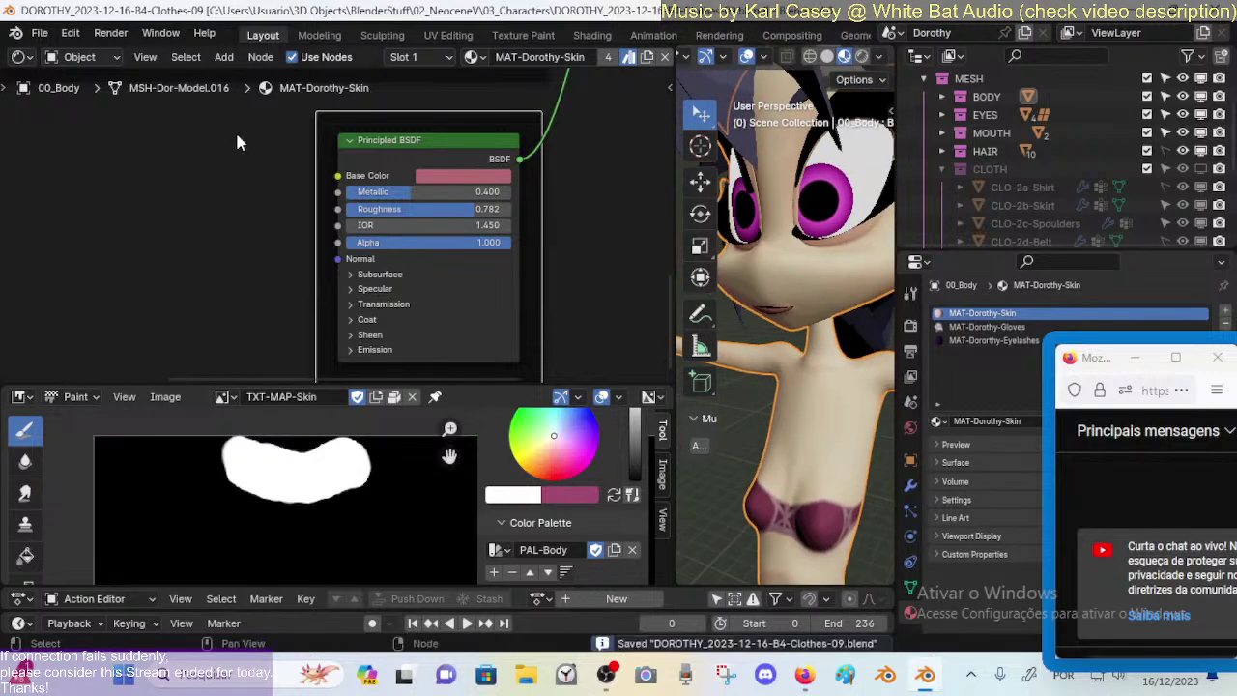
Step: Review the whole figure and the simplified skin node tree, including the mask texture and final Mix Shader
{"action": "left_click", "coordinate": [163, 397]}
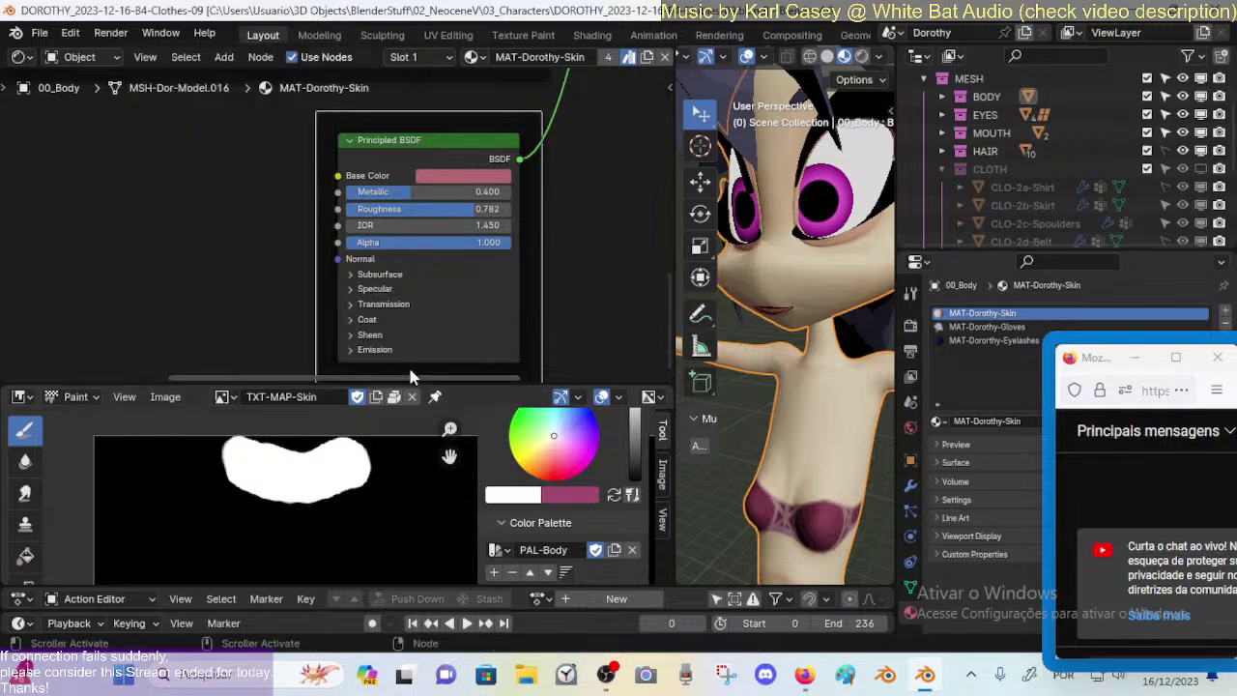
{"action": "scroll", "coordinate": [781, 289], "scroll_direction": "down", "scroll_amount": 4}
{"action": "middle_click_drag", "start_coordinate": [779, 288], "coordinate": [697, 323]}
{"action": "scroll", "coordinate": [770, 292], "scroll_direction": "down", "scroll_amount": 3}
{"action": "middle_click_drag", "start_coordinate": [807, 310], "coordinate": [696, 325]}
{"action": "scroll", "coordinate": [494, 194], "scroll_direction": "down", "scroll_amount": 4}
{"action": "scroll", "coordinate": [494, 200], "scroll_direction": "down", "scroll_amount": 5}
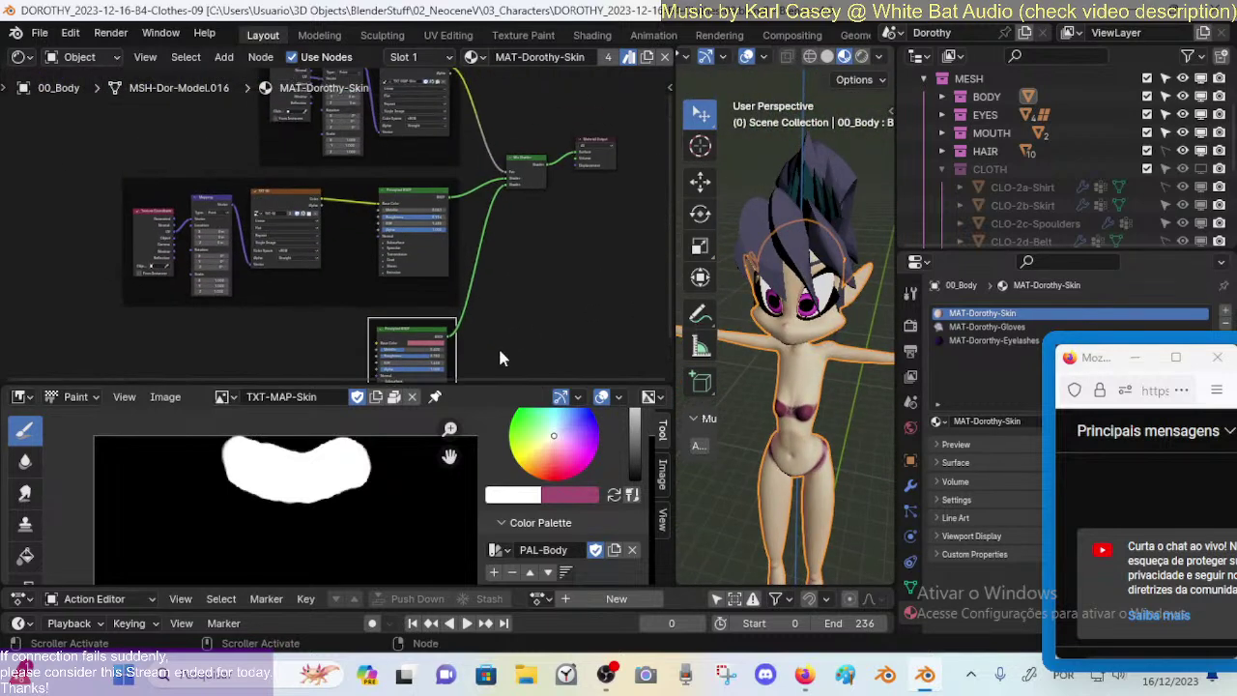
{"action": "middle_click_drag", "start_coordinate": [490, 223], "coordinate": [492, 243]}
{"action": "scroll", "coordinate": [492, 242], "scroll_direction": "up", "scroll_amount": 1}
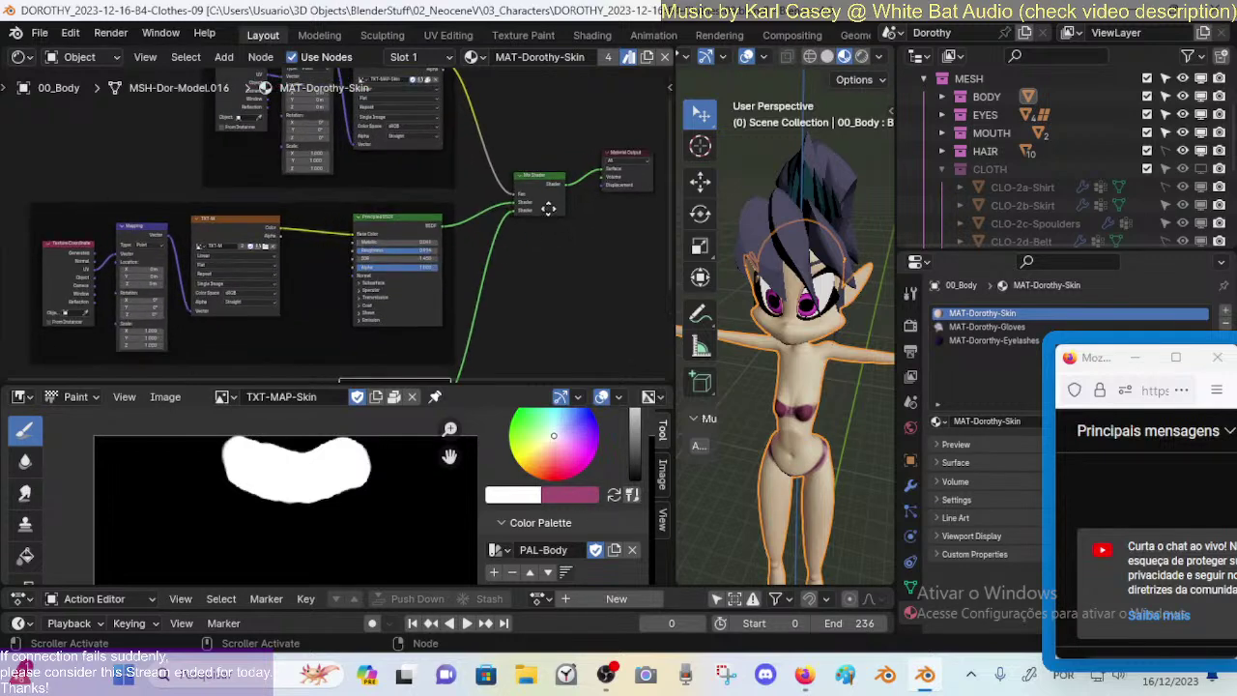
{"action": "scroll", "coordinate": [491, 239], "scroll_direction": "up", "scroll_amount": 1}
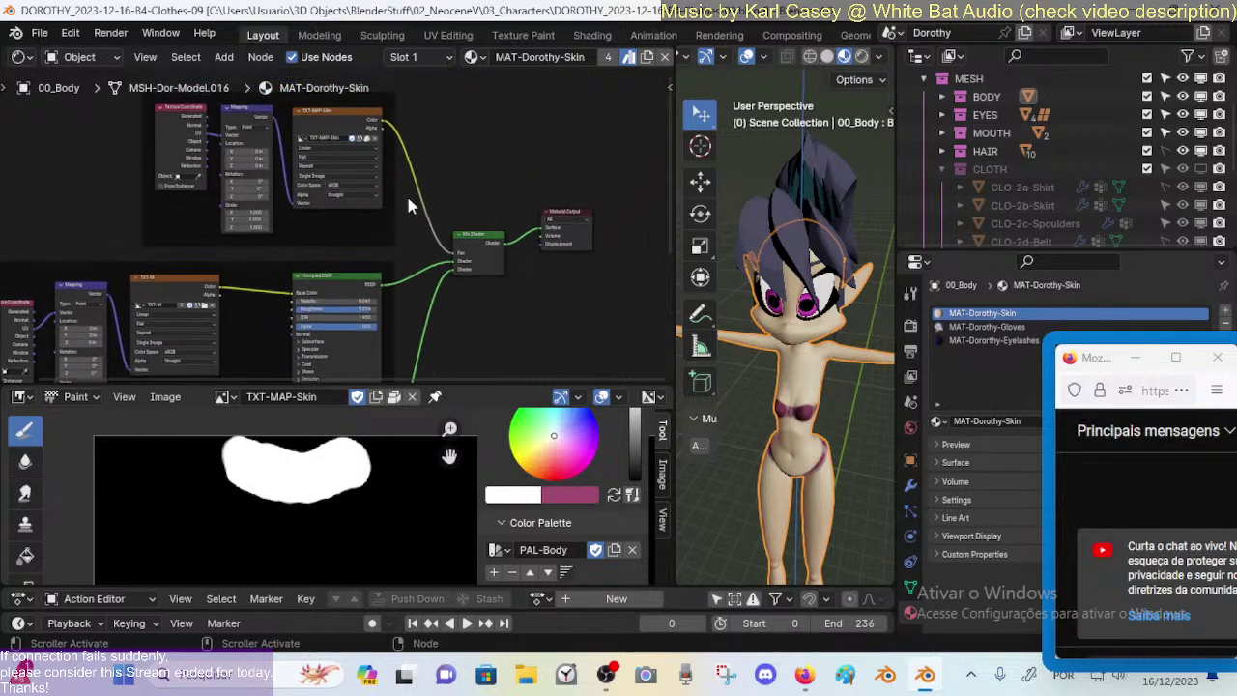
Step: Switch the node editor from the skin shader to the compositing node tree and save the file
{"action": "key", "text": "shift+F3"}
{"action": "key", "text": "shift+F3"}
{"action": "key", "text": "shift+F3"}
{"action": "key", "text": "shift+F3"}
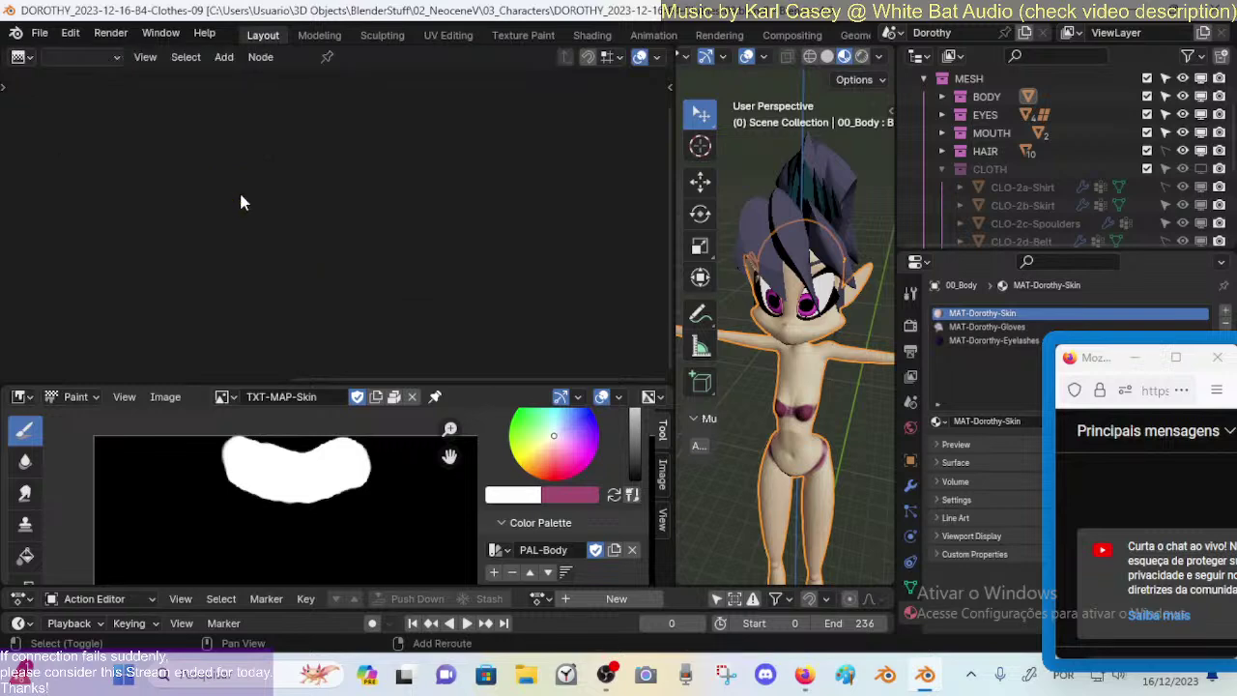
{"action": "key", "text": "shift+F3"}
{"action": "key", "text": "shift+F3"}
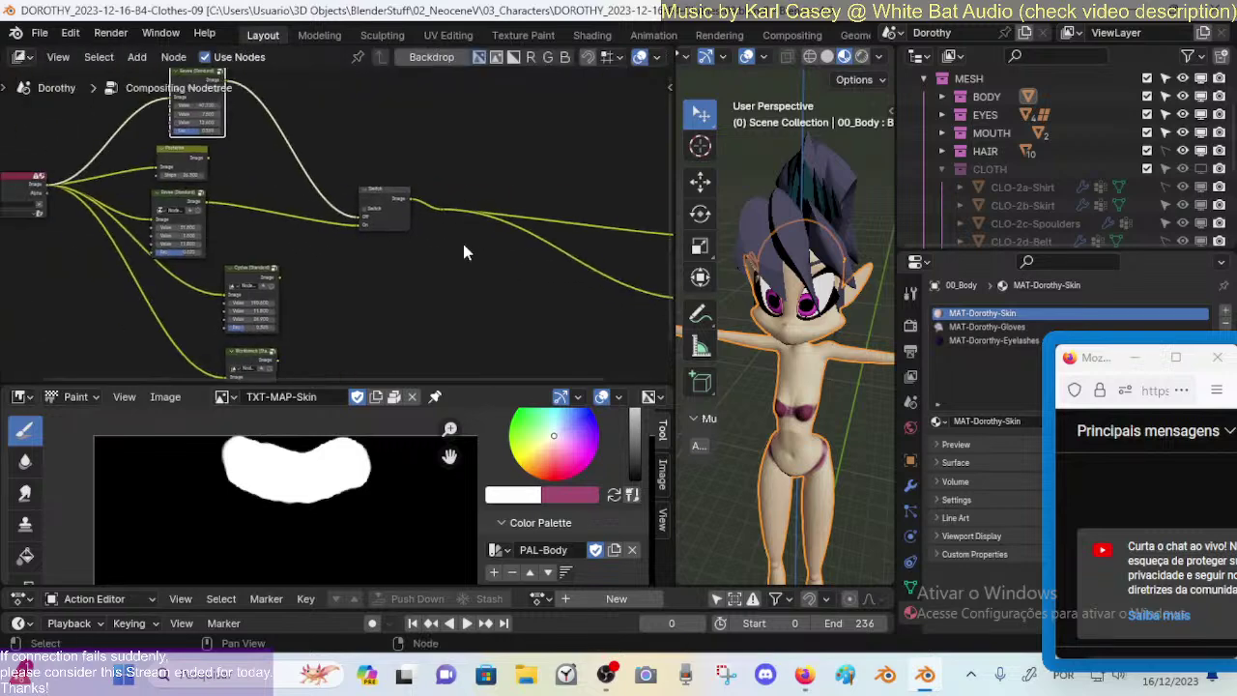
{"action": "scroll", "coordinate": [368, 261], "scroll_direction": "up", "scroll_amount": 1}
{"action": "scroll", "coordinate": [293, 148], "scroll_direction": "up", "scroll_amount": 1}
{"action": "key", "text": "ctrl+s"}
{"action": "scroll", "coordinate": [380, 243], "scroll_direction": "up", "scroll_amount": 2}
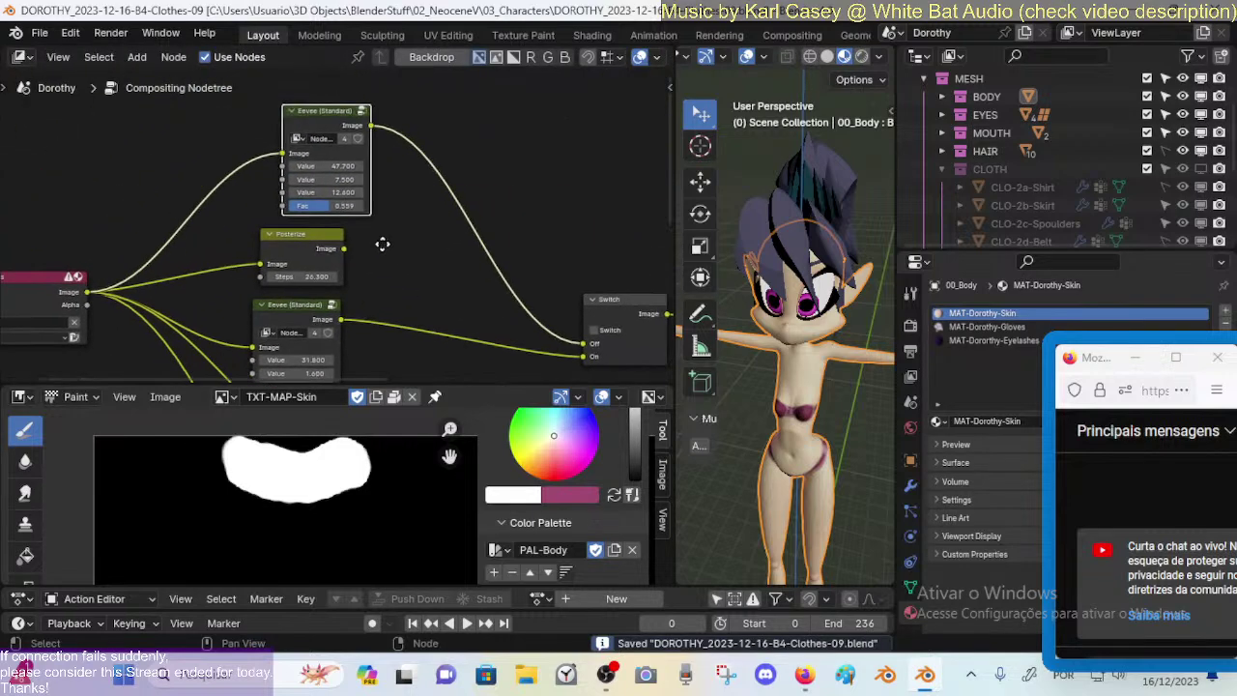
Step: Toggle the compositing Switch node on and back off to compare the two Eevee (Standard) effects on the character
{"action": "middle_click_drag", "start_coordinate": [401, 259], "coordinate": [365, 203]}
{"action": "left_click", "coordinate": [589, 294]}
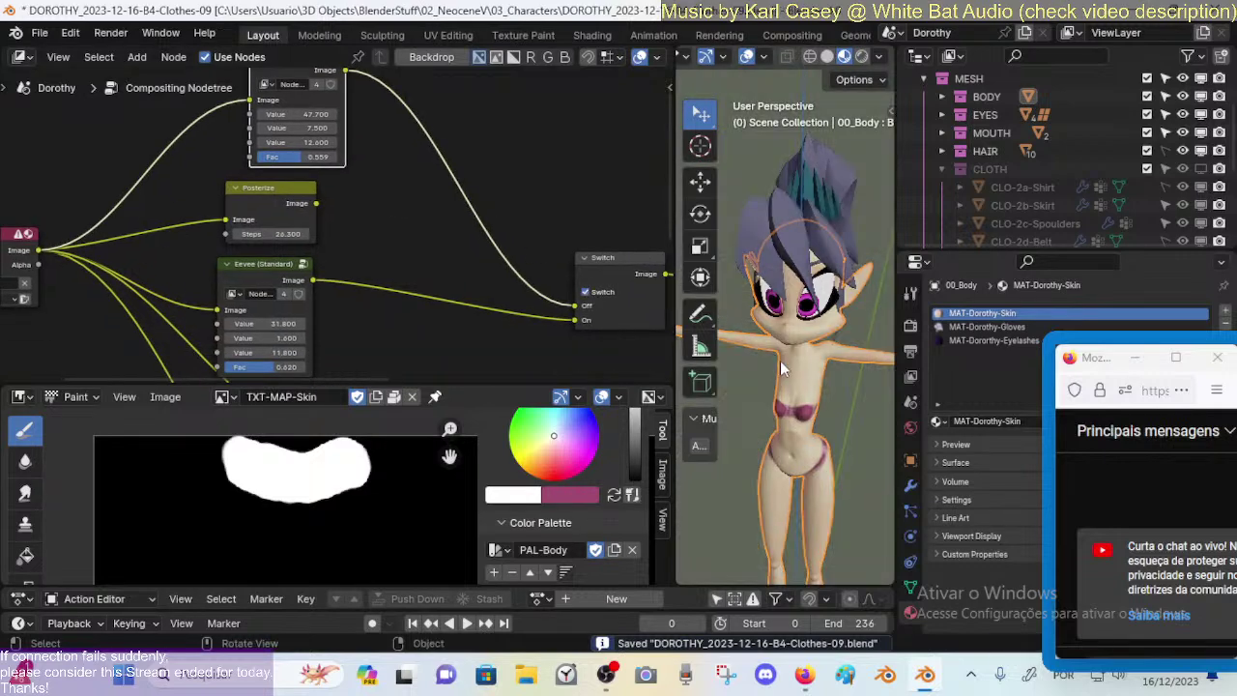
{"action": "left_click", "coordinate": [586, 292]}
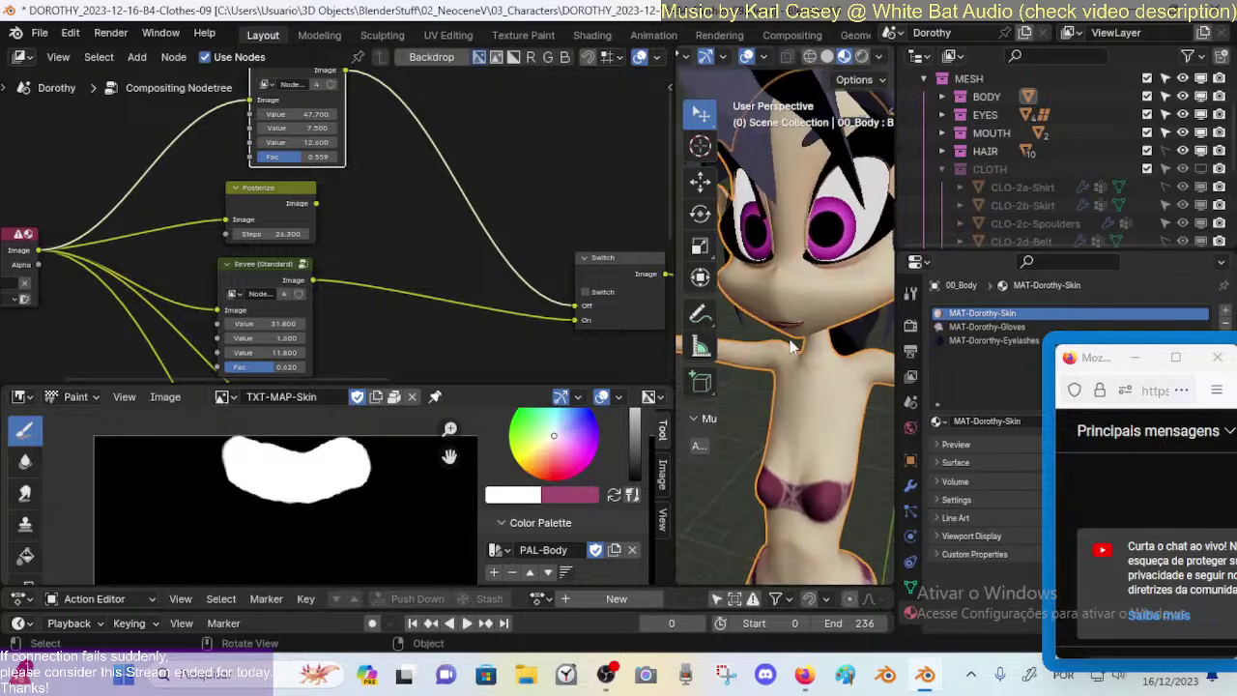
{"action": "scroll", "coordinate": [391, 143], "scroll_direction": "up", "scroll_amount": 2}
{"action": "middle_click_drag", "start_coordinate": [375, 130], "coordinate": [386, 198]}
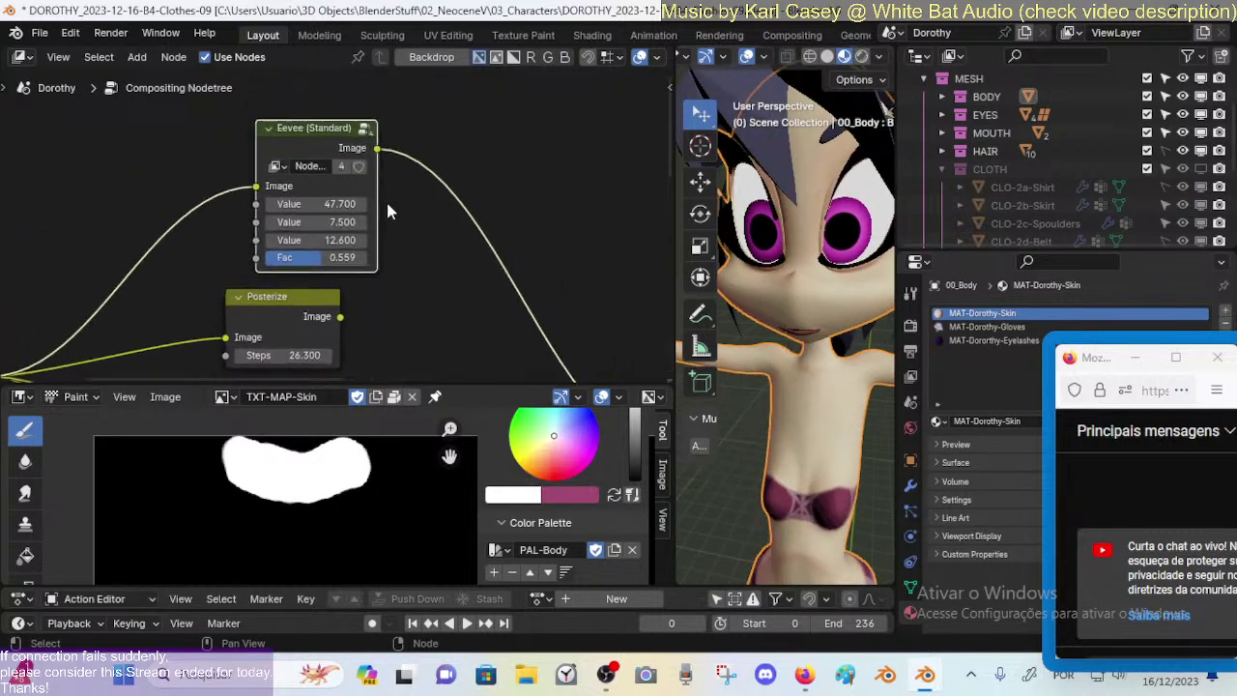
Step: Set the upper Eevee (Standard) compositing node's first value to 43.200 and its second value to 7.900
{"action": "mouse_move", "coordinate": [328, 203]}
{"action": "left_mouse_down"}
{"action": "mouse_move", "coordinate": [347, 203]}
{"action": "mouse_move", "coordinate": [263, 203]}
{"action": "mouse_move", "coordinate": [319, 203]}
{"action": "mouse_move", "coordinate": [307, 203]}
{"action": "left_mouse_up"}
{"action": "middle_click_drag", "start_coordinate": [811, 270], "coordinate": [797, 227]}
{"action": "scroll", "coordinate": [797, 228], "scroll_direction": "up", "scroll_amount": 1}
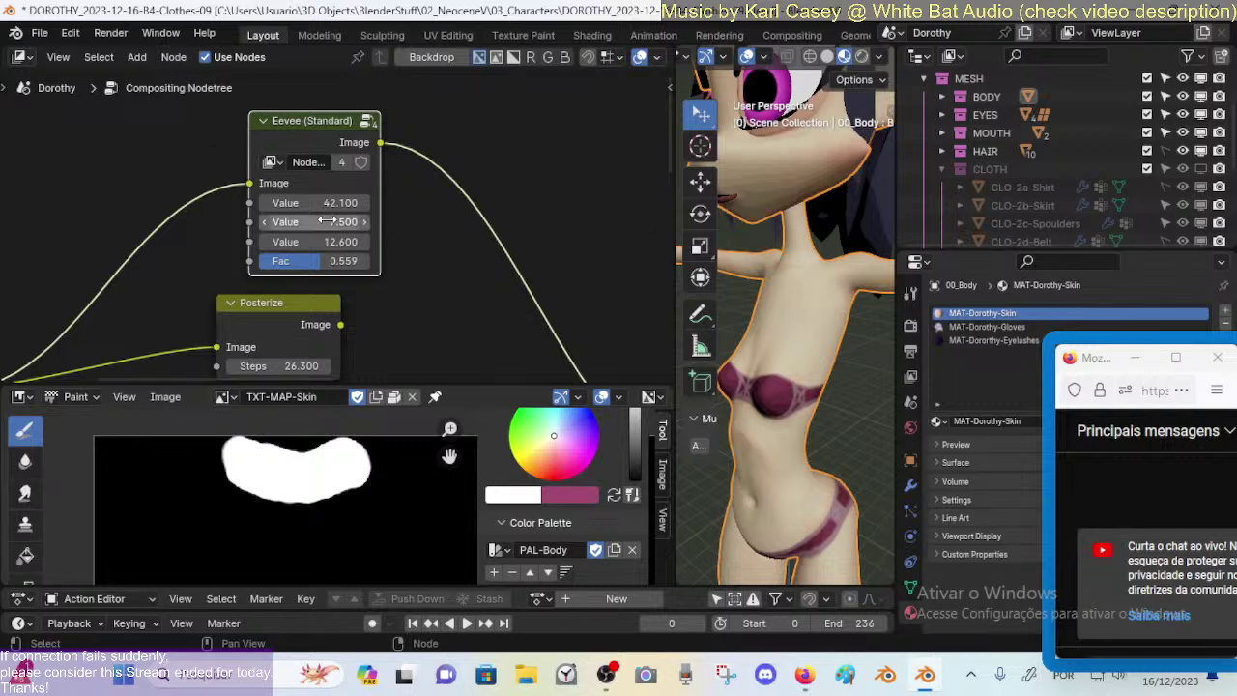
{"action": "left_click_drag", "start_coordinate": [329, 221], "coordinate": [367, 221]}
{"action": "middle_click_drag", "start_coordinate": [473, 200], "coordinate": [525, 201]}
{"action": "left_click_drag", "start_coordinate": [379, 223], "coordinate": [410, 204]}
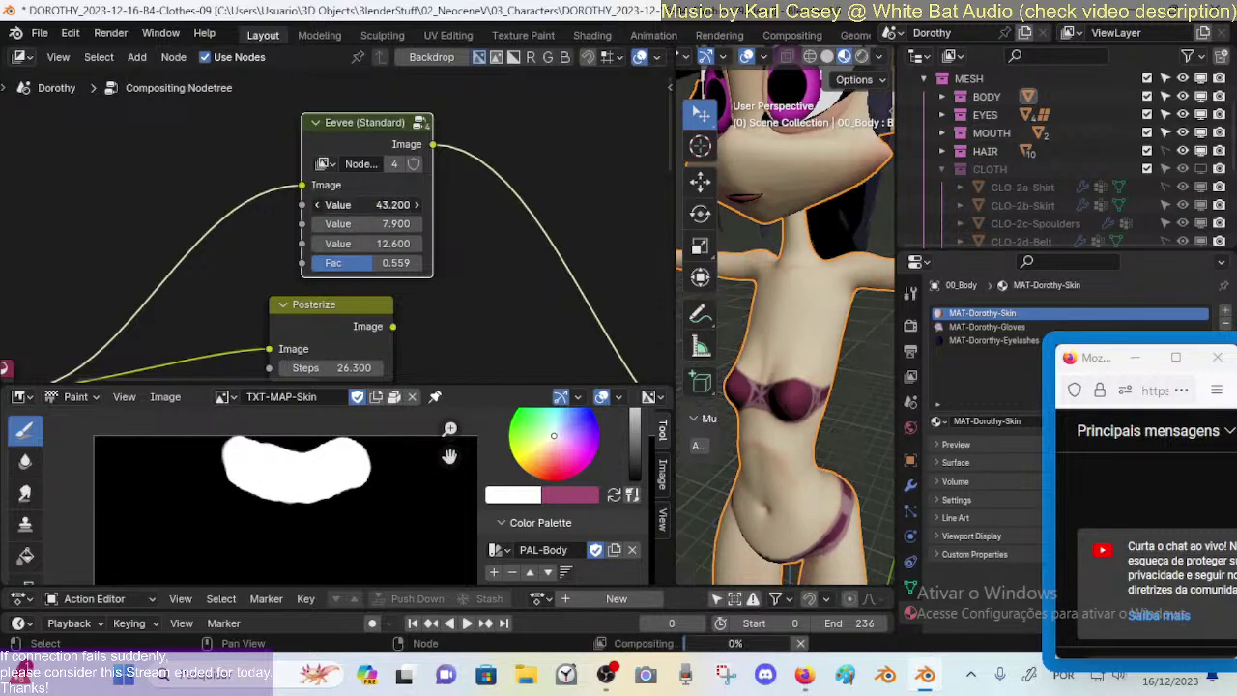
Step: Set the same Eevee (Standard) node's third value to 10.800 and Fac to 0.528, and save the file
{"action": "left_click_drag", "start_coordinate": [382, 243], "coordinate": [257, 243]}
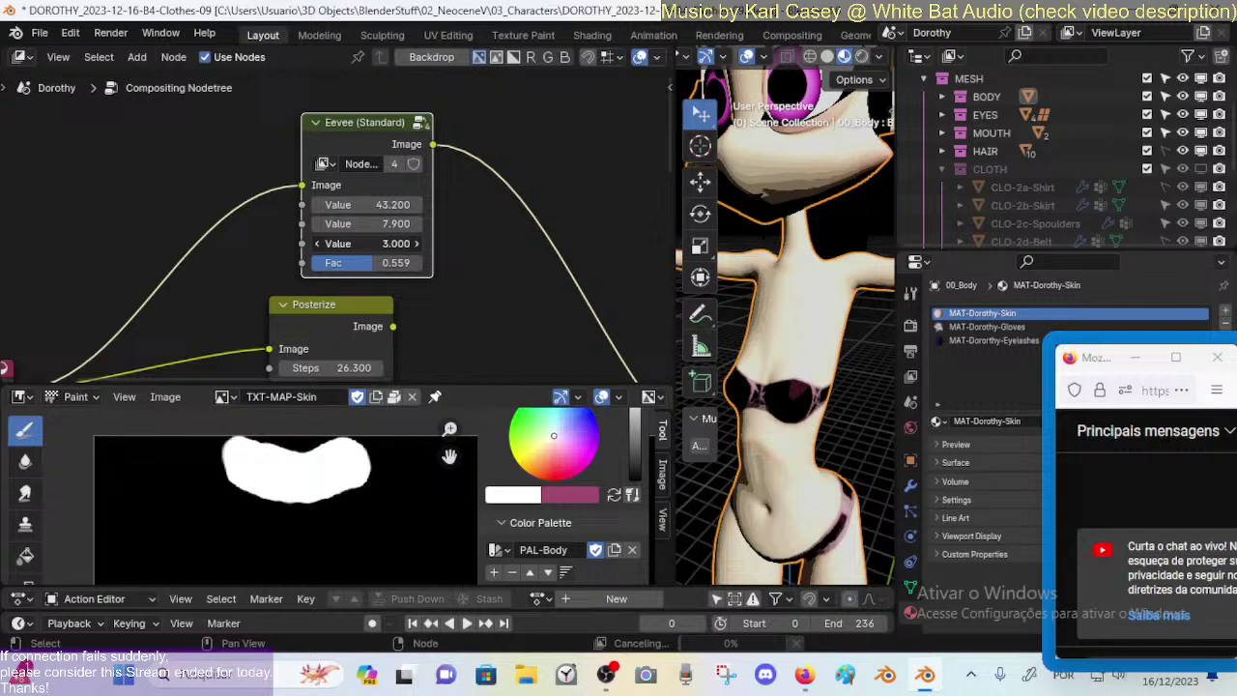
{"action": "mouse_move", "coordinate": [382, 244]}
{"action": "left_mouse_down"}
{"action": "mouse_move", "coordinate": [435, 243]}
{"action": "mouse_move", "coordinate": [372, 263]}
{"action": "mouse_move", "coordinate": [388, 262]}
{"action": "left_mouse_up"}
{"action": "scroll", "coordinate": [826, 276], "scroll_direction": "down", "scroll_amount": 5}
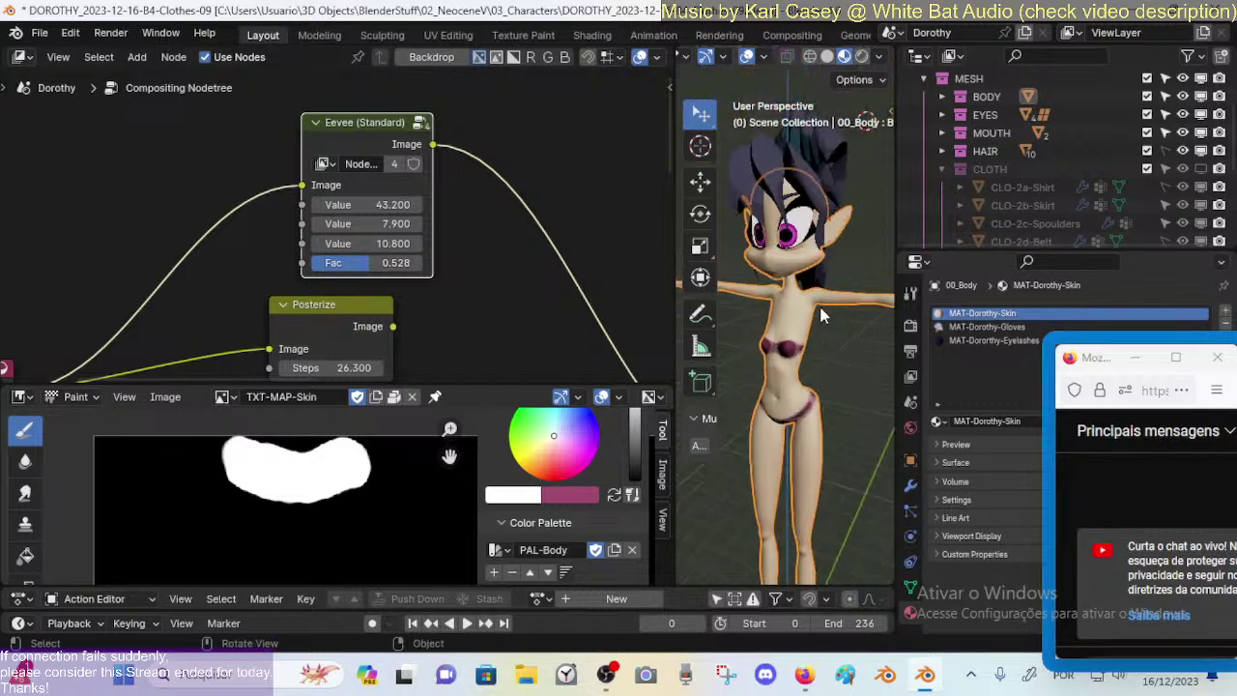
{"action": "middle_click_drag", "start_coordinate": [821, 307], "coordinate": [863, 311]}
{"action": "key", "text": "ctrl+s"}
{"action": "scroll", "coordinate": [831, 266], "scroll_direction": "down", "scroll_amount": 3}
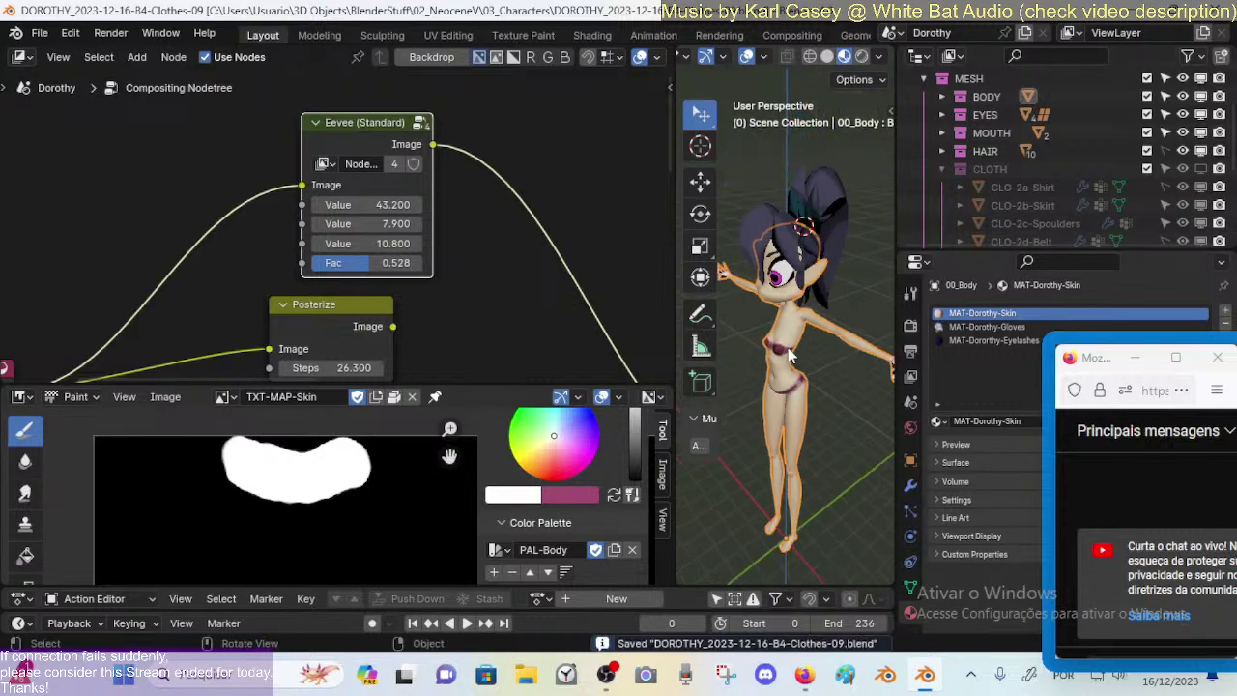
Step: Show the CLOTH collection in the viewport and examine the dressed character's torso and face up close
{"action": "left_click", "coordinate": [1206, 168]}
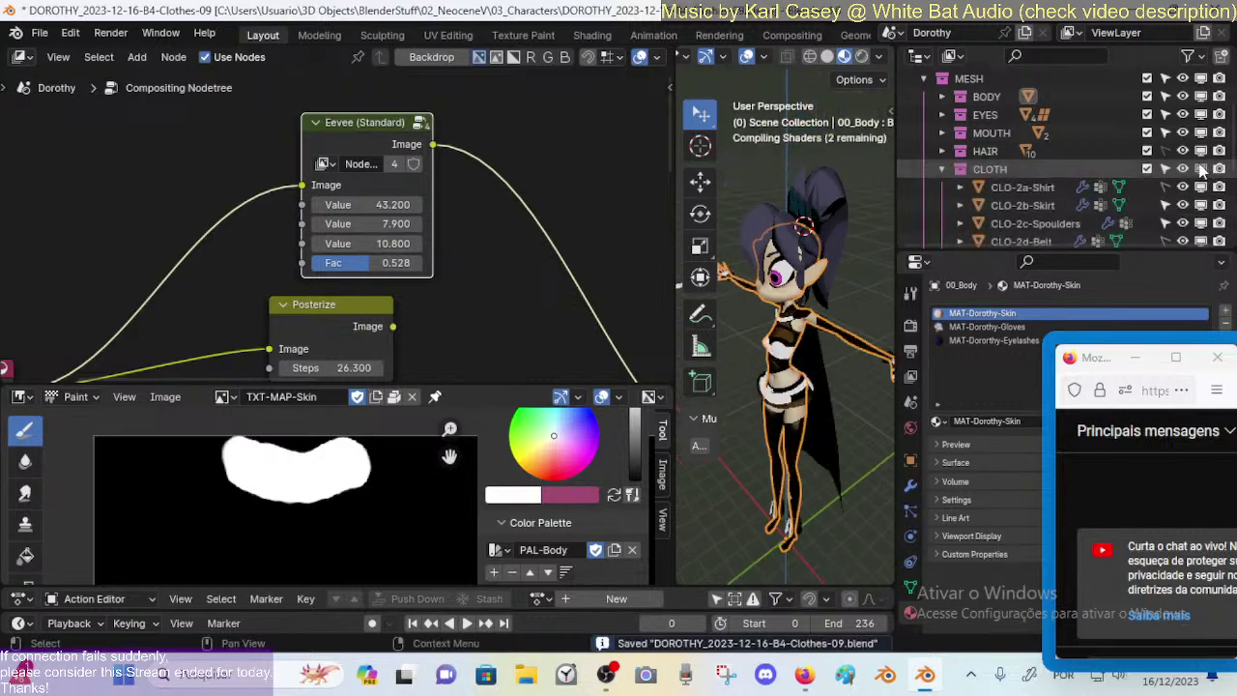
{"action": "middle_click_drag", "start_coordinate": [822, 310], "coordinate": [844, 308]}
{"action": "scroll", "coordinate": [790, 336], "scroll_direction": "up", "scroll_amount": 3}
{"action": "scroll", "coordinate": [790, 335], "scroll_direction": "up", "scroll_amount": 8}
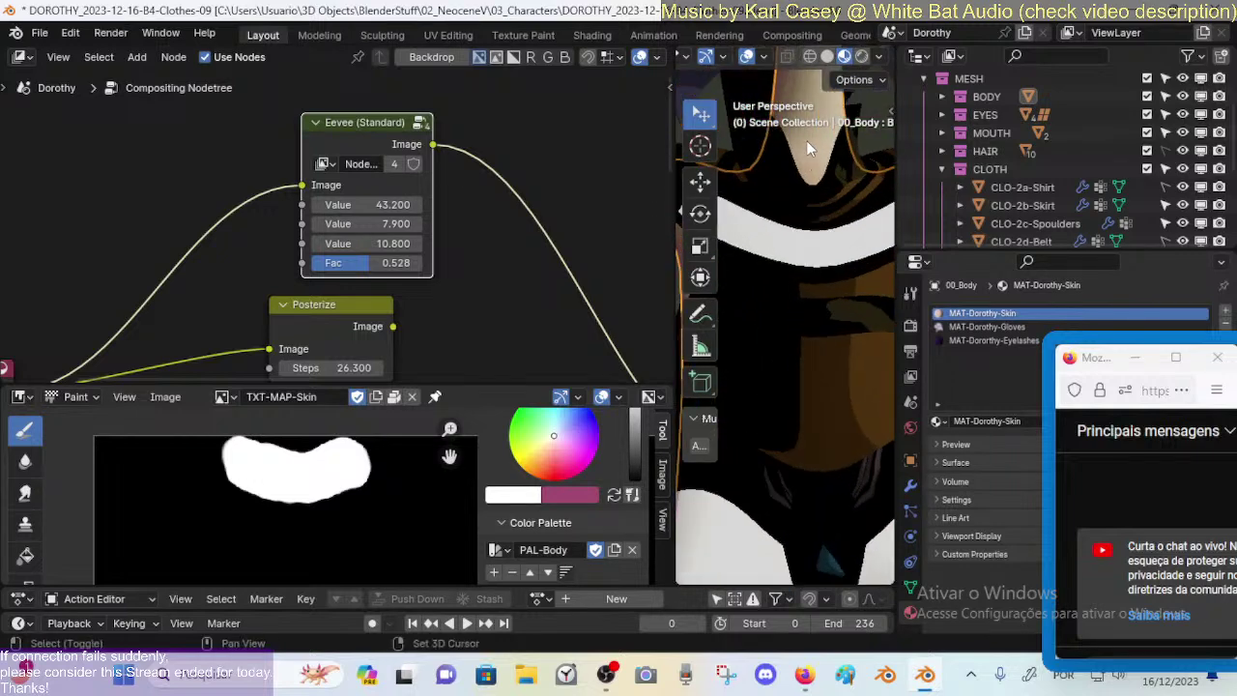
{"action": "middle_click_drag", "start_coordinate": [805, 140], "coordinate": [799, 319]}
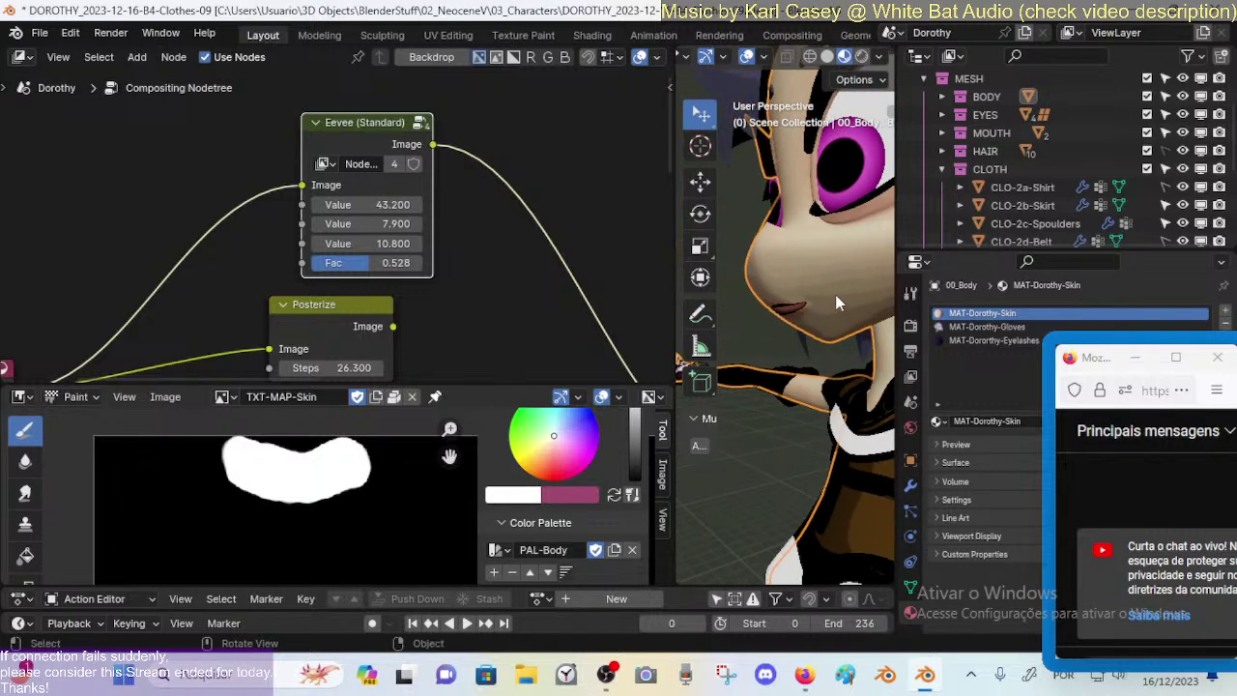
Step: Select the 00_Body mesh, enter Edit Mode, and bring the mouth area into close view
{"action": "left_click", "coordinate": [833, 303]}
{"action": "key", "text": "Tab"}
{"action": "key", "text": "Tab"}
{"action": "left_click", "coordinate": [870, 312]}
{"action": "key", "text": "Tab"}
{"action": "middle_click_drag", "start_coordinate": [744, 357], "coordinate": [547, 389]}
Step: Display the TXT-M skin texture in the Image Editor, inspect its painted lips, and open its name for editing
{"action": "left_click", "coordinate": [221, 397]}
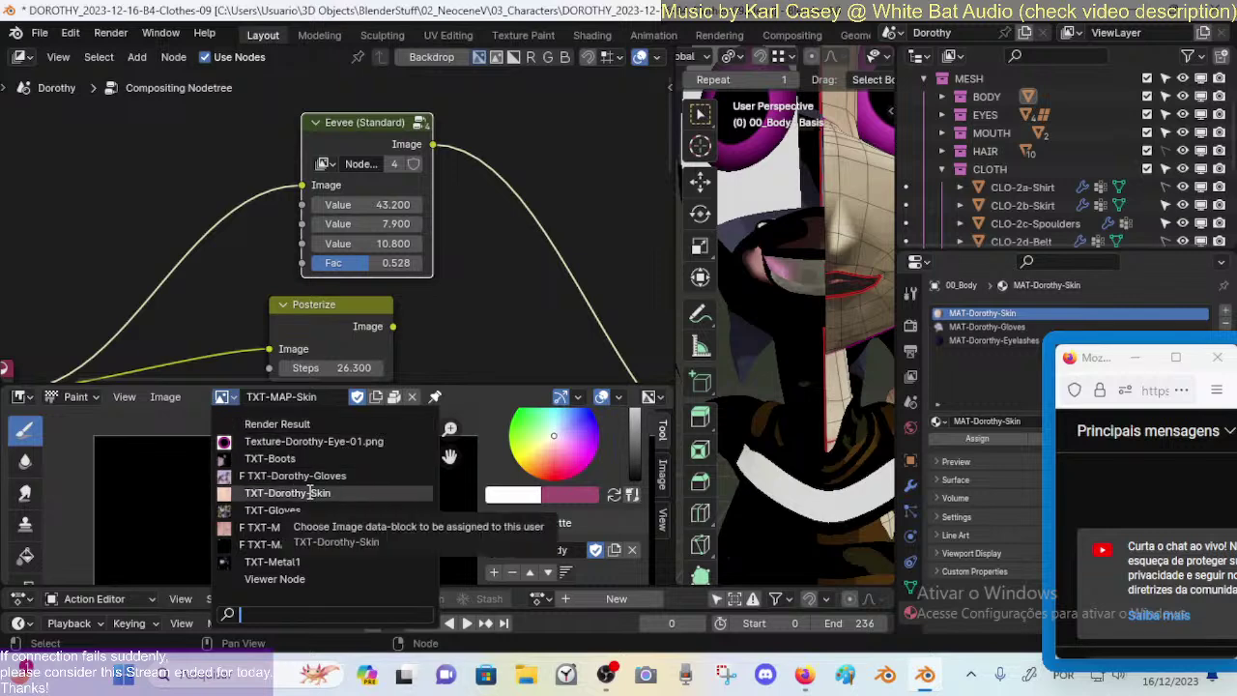
{"action": "left_click", "coordinate": [363, 533]}
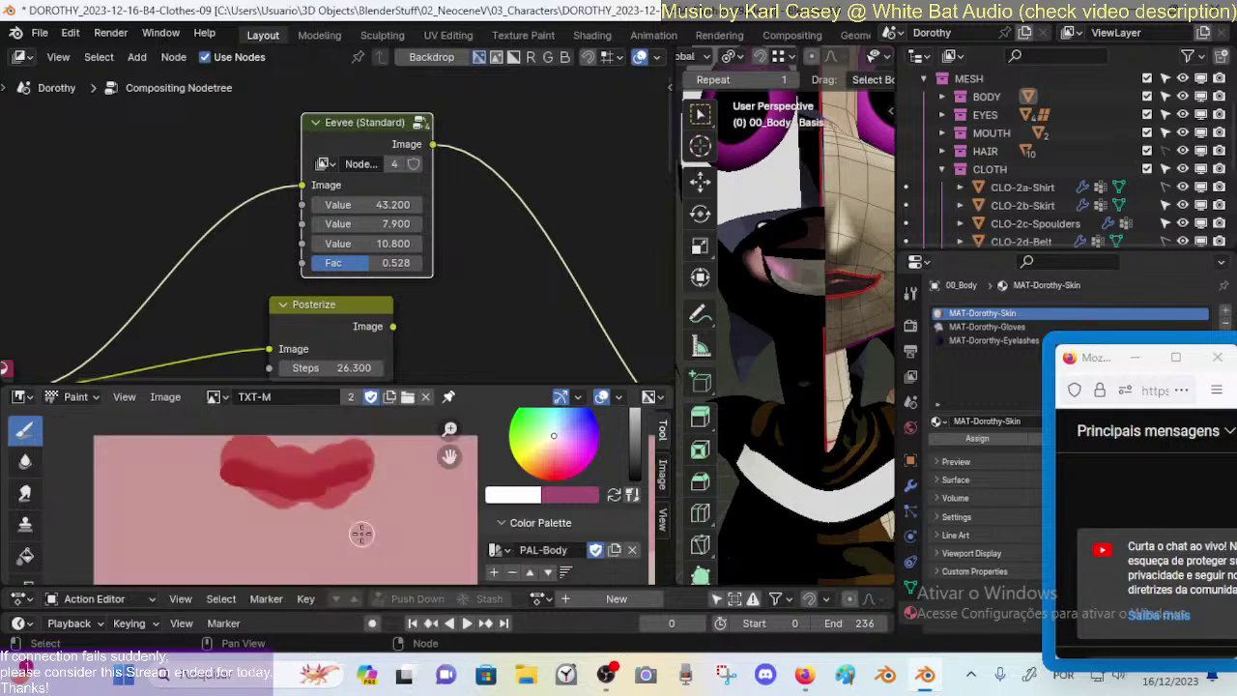
{"action": "scroll", "coordinate": [339, 515], "scroll_direction": "down", "scroll_amount": 7}
{"action": "middle_click_drag", "start_coordinate": [383, 519], "coordinate": [375, 501]}
{"action": "scroll", "coordinate": [375, 500], "scroll_direction": "up", "scroll_amount": 4}
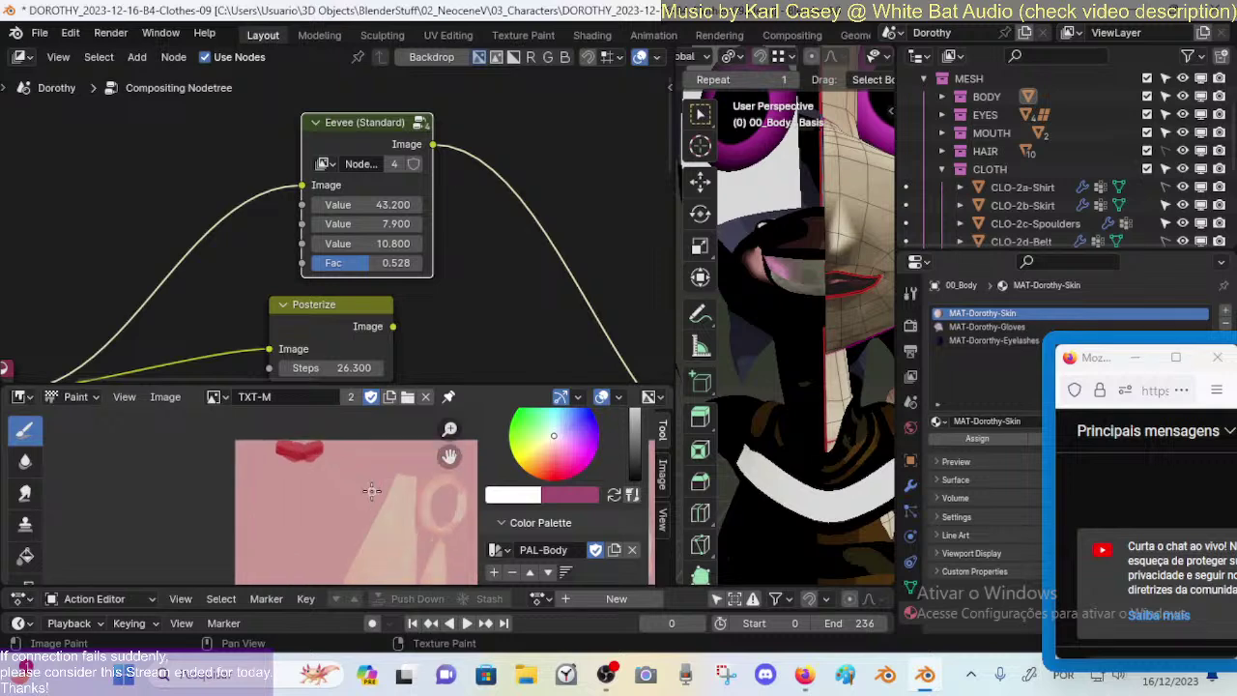
{"action": "left_click", "coordinate": [273, 396]}
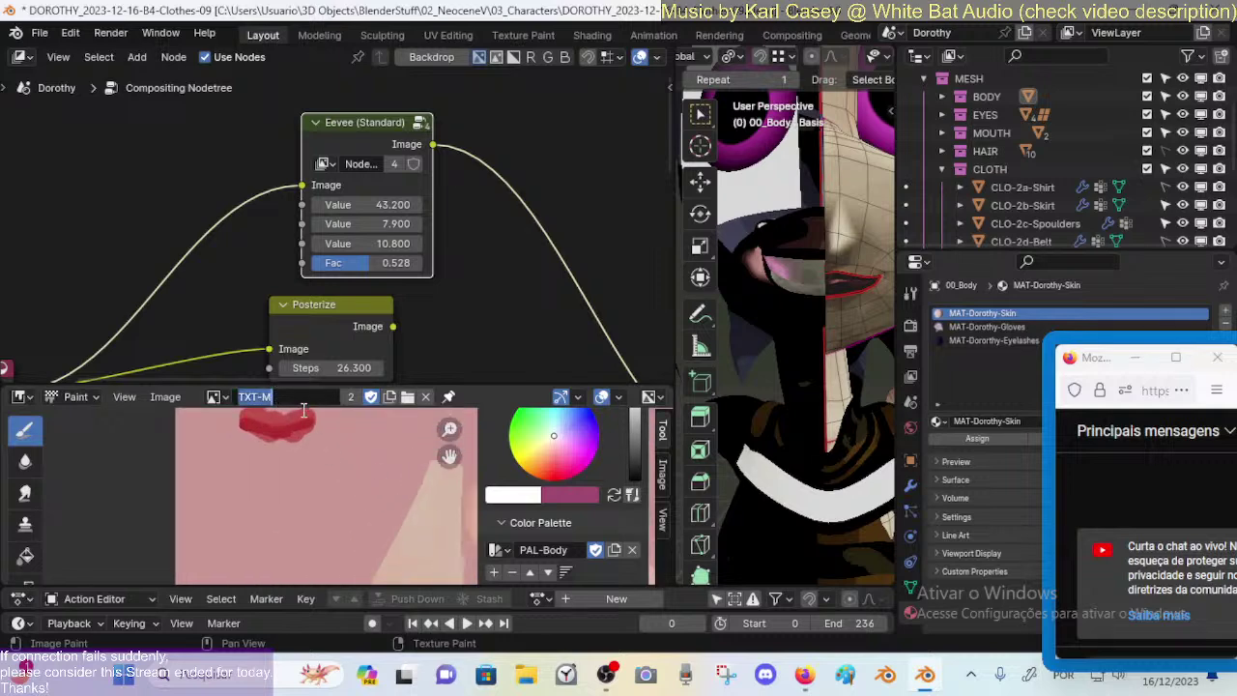
{"action": "left_click", "coordinate": [298, 399]}
{"action": "key", "text": "Return"}
Step: Return the body to Object Mode and hide the CLOTH collection in the viewport
{"action": "scroll", "coordinate": [529, 343], "scroll_direction": "down", "scroll_amount": 5}
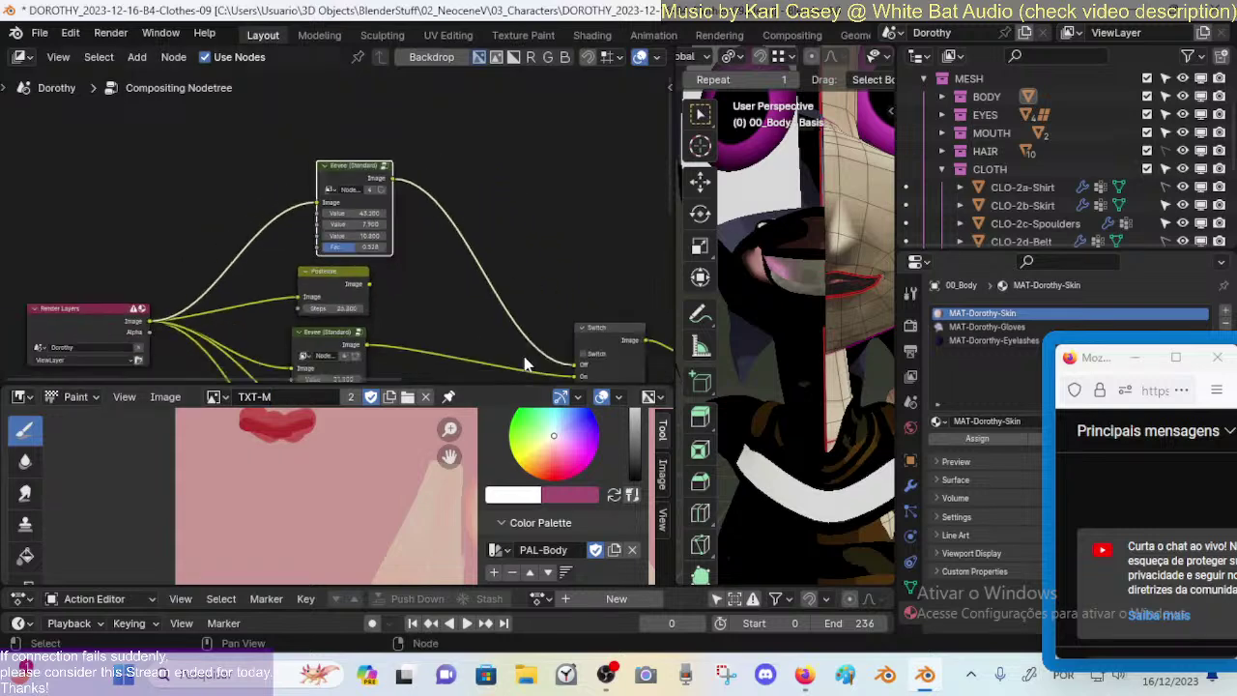
{"action": "middle_click_drag", "start_coordinate": [754, 358], "coordinate": [749, 389]}
{"action": "scroll", "coordinate": [793, 360], "scroll_direction": "down", "scroll_amount": 2}
{"action": "key", "text": "ctrl+Tab"}
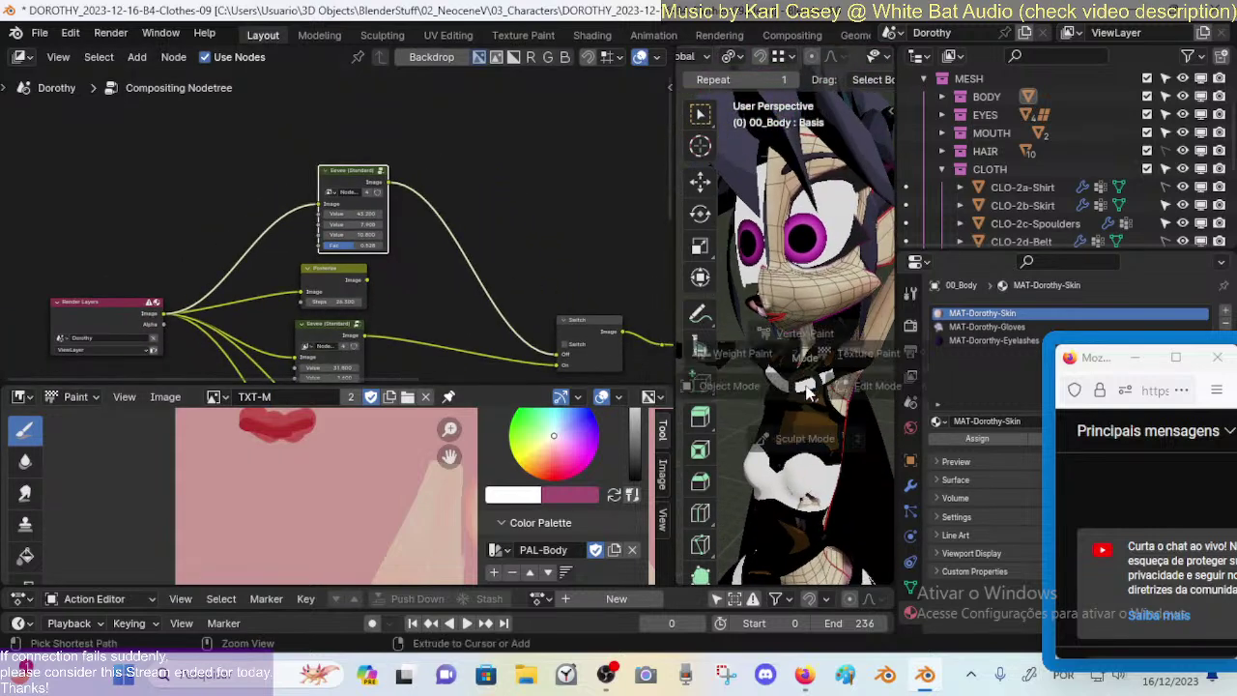
{"action": "left_click", "coordinate": [679, 387]}
{"action": "left_click", "coordinate": [1182, 169]}
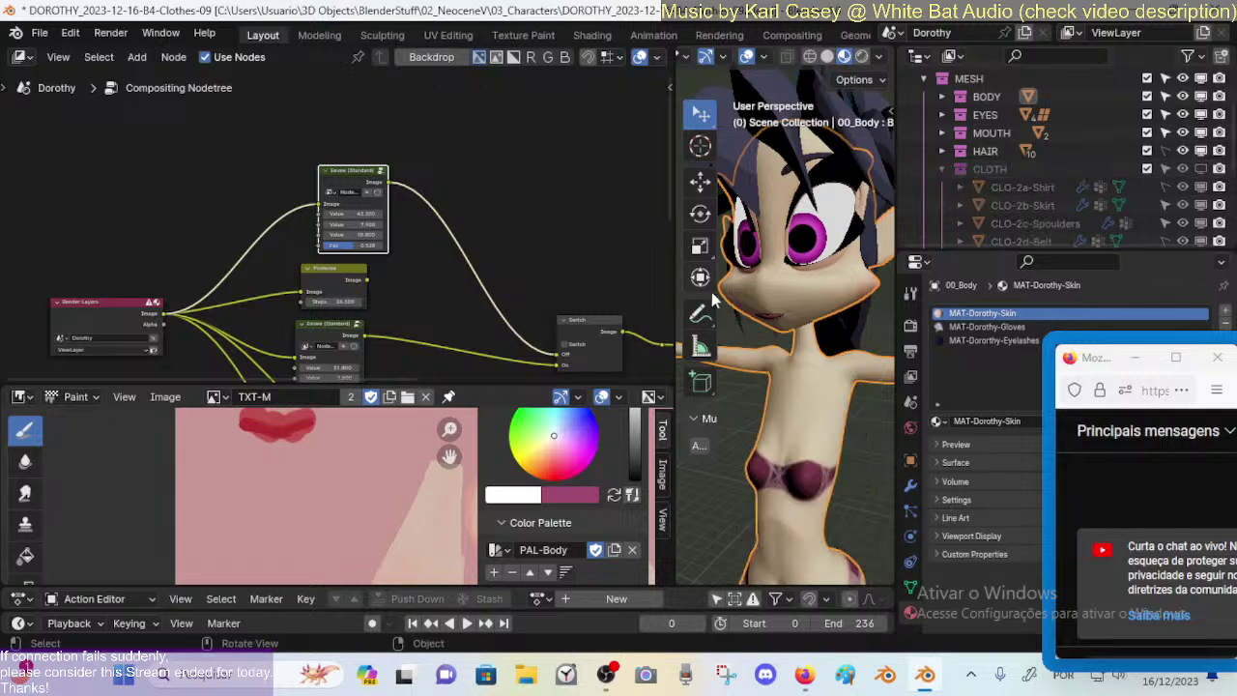
Step: Enter Edit Mode on the 00_Body mesh and select a single face on the cheek above the mouth
{"action": "scroll", "coordinate": [792, 329], "scroll_direction": "up", "scroll_amount": 4}
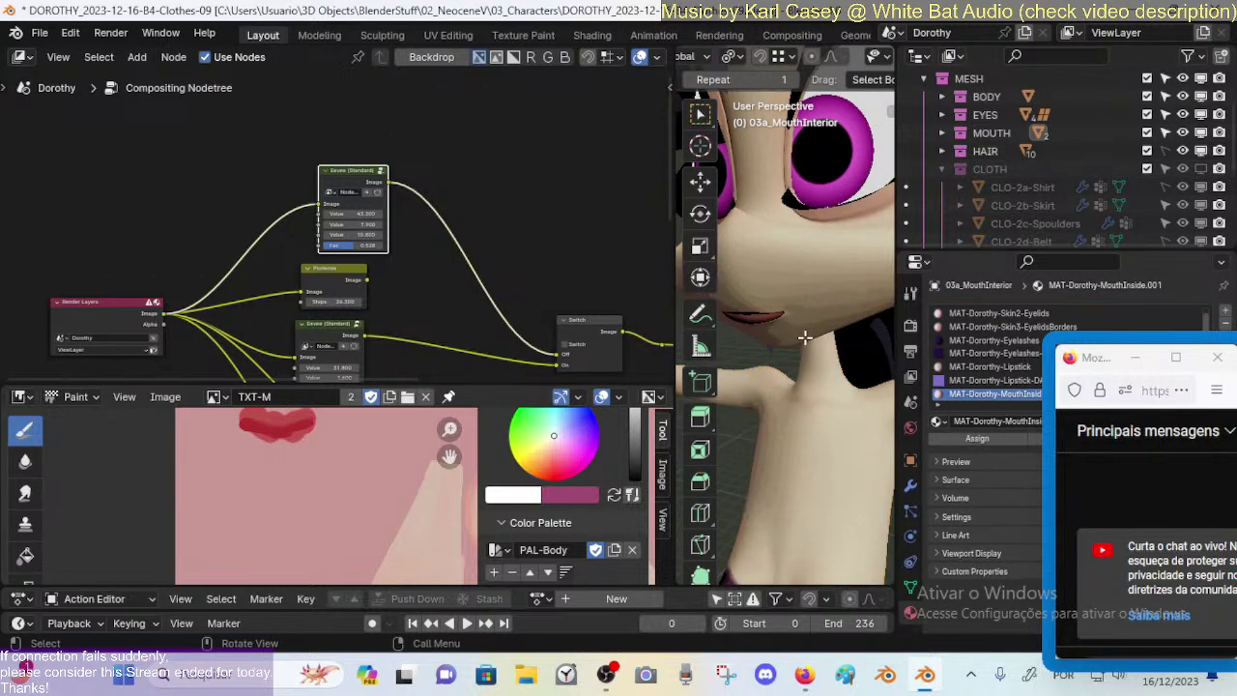
{"action": "scroll", "coordinate": [812, 290], "scroll_direction": "down", "scroll_amount": 4}
{"action": "key", "text": "Tab"}
{"action": "scroll", "coordinate": [783, 331], "scroll_direction": "up", "scroll_amount": 5}
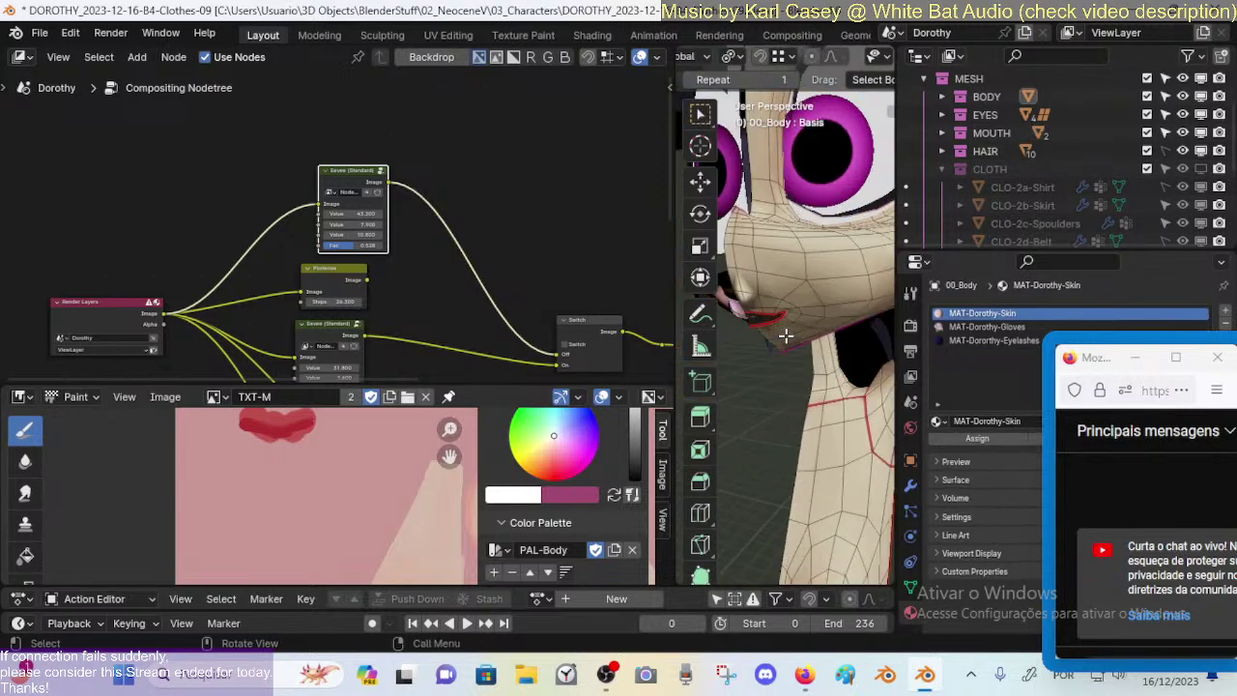
{"action": "middle_click_drag", "start_coordinate": [353, 294], "coordinate": [344, 250]}
{"action": "left_click", "coordinate": [835, 262]}
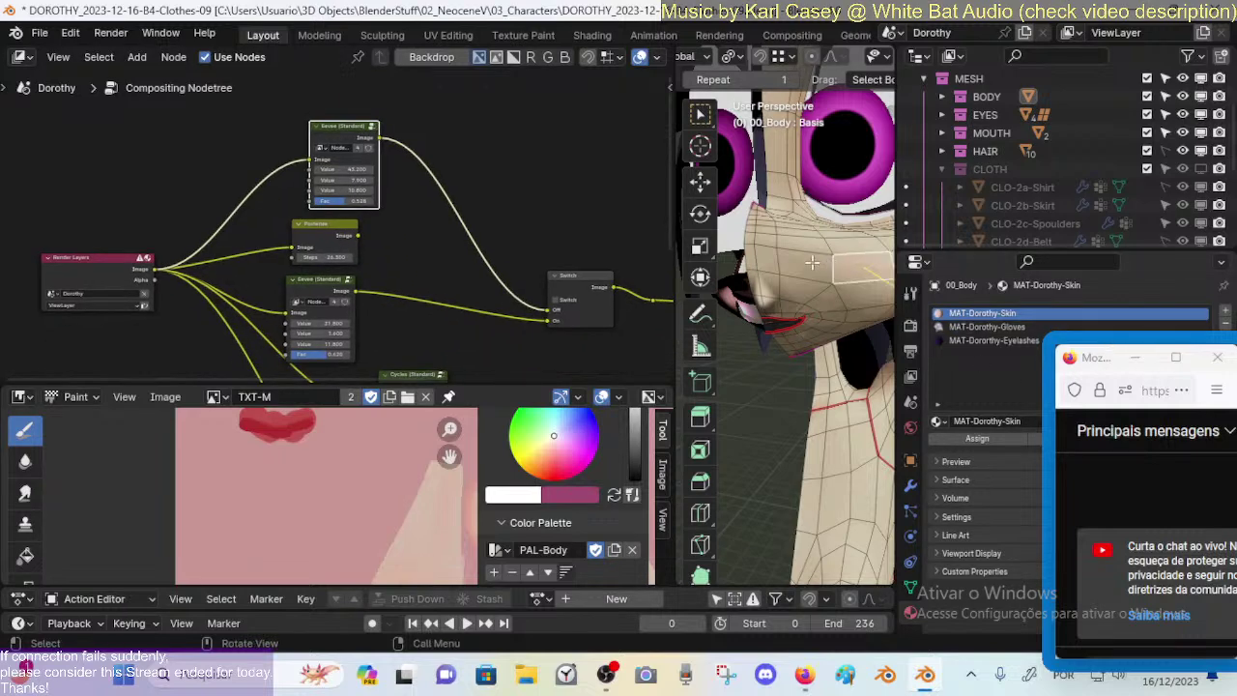
{"action": "left_click", "coordinate": [811, 262]}
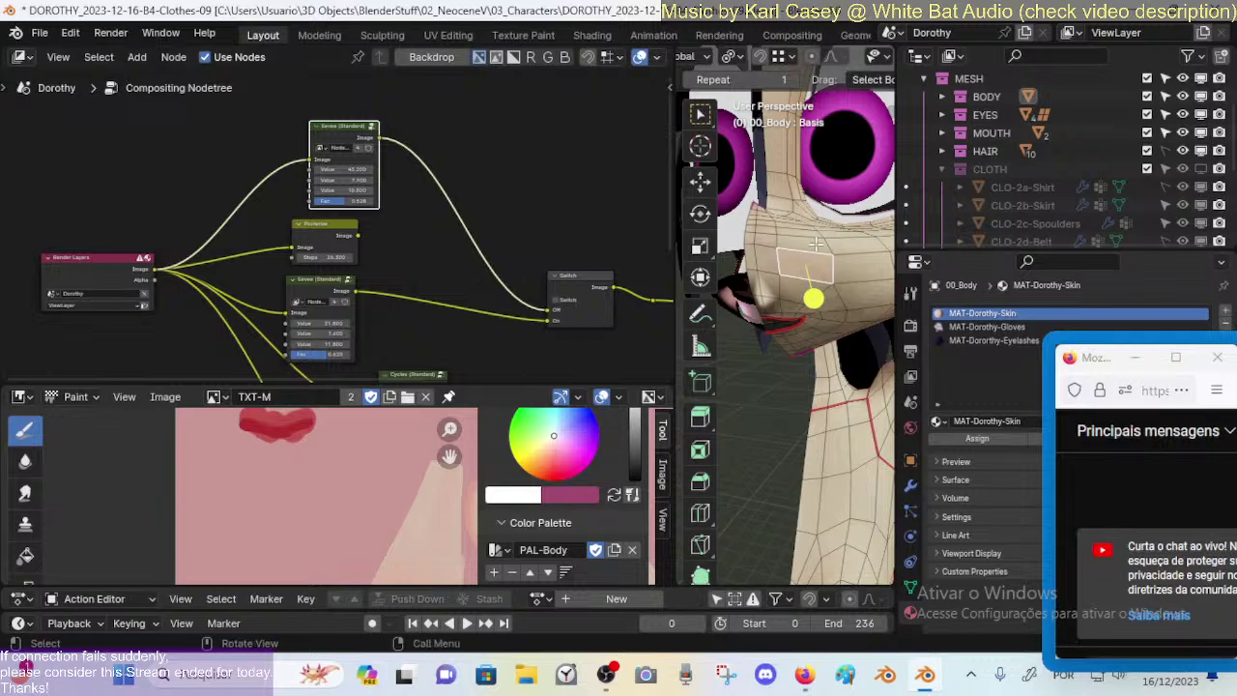
Step: Make the MAT-Dorothy-Skin slot active and switch the node editor from compositing to its shader node tree
{"action": "left_click", "coordinate": [956, 329]}
{"action": "left_click", "coordinate": [971, 314]}
{"action": "scroll", "coordinate": [365, 284], "scroll_direction": "down", "scroll_amount": 1}
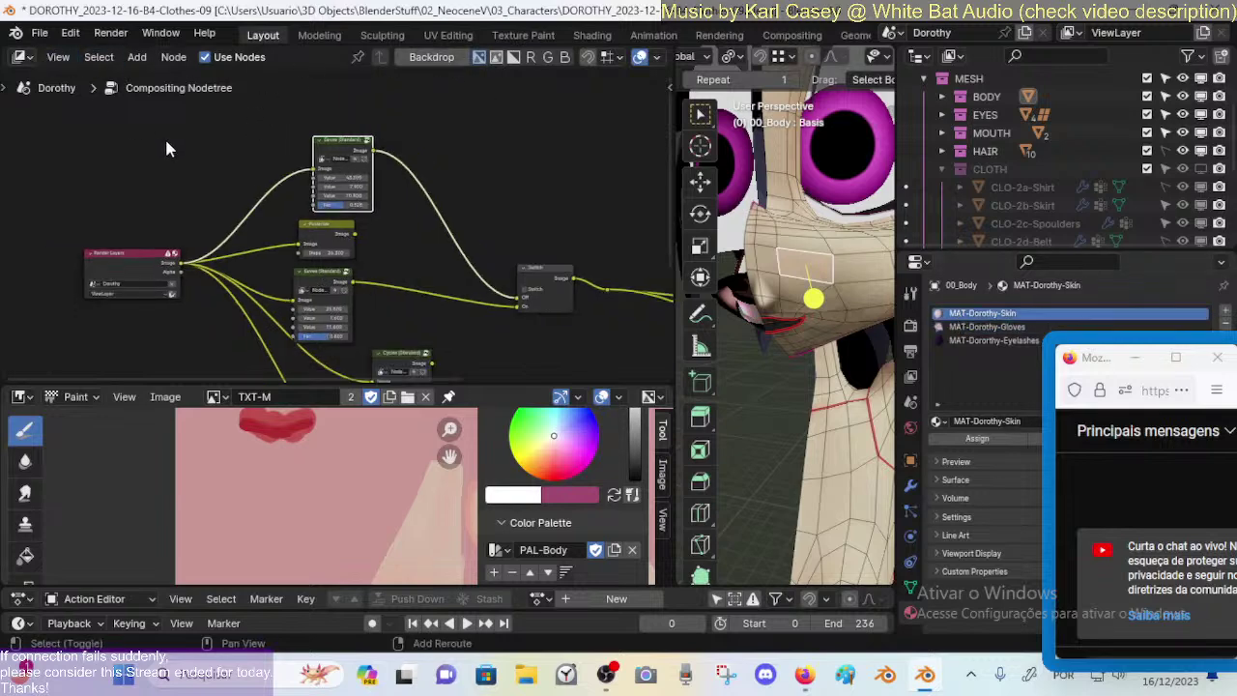
{"action": "key", "text": "shift+F3"}
{"action": "key", "text": "shift+F3"}
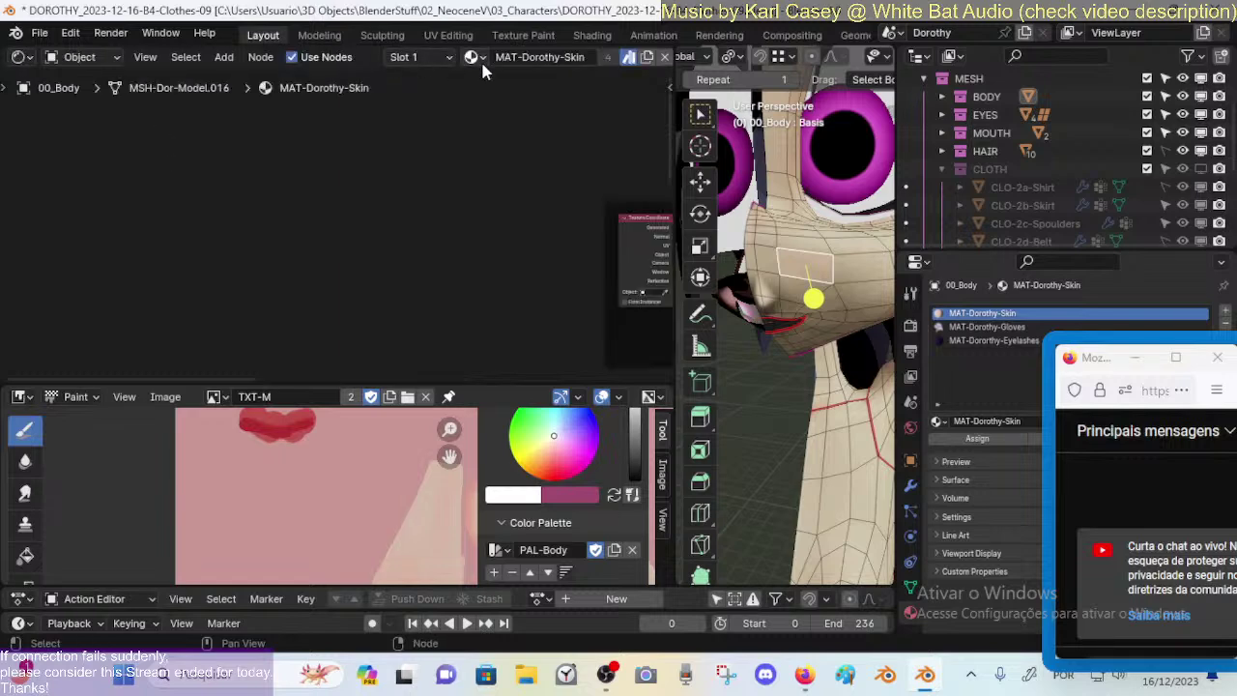
{"action": "key", "text": "Home"}
Step: Locate the TXT-M image node in the MAT-Dorothy-Skin tree and rename that texture image as TXT-Skin
{"action": "double_click", "coordinate": [514, 57]}
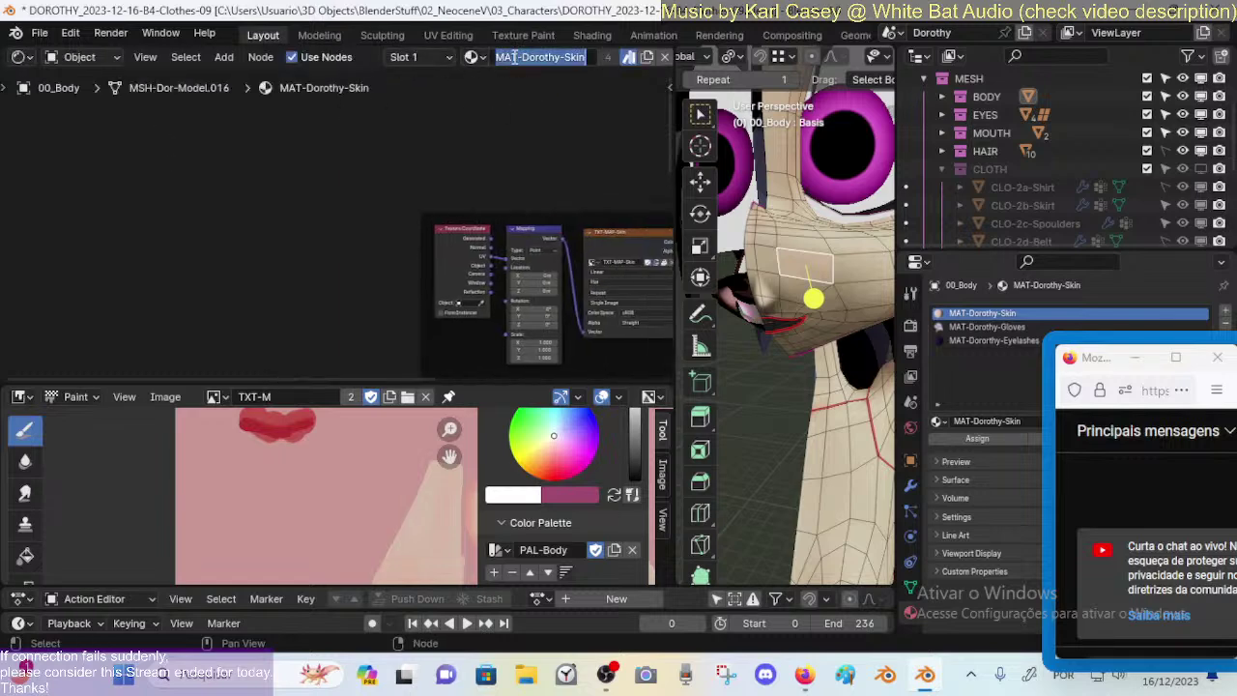
{"action": "left_click", "coordinate": [504, 130]}
{"action": "scroll", "coordinate": [511, 199], "scroll_direction": "up", "scroll_amount": 6}
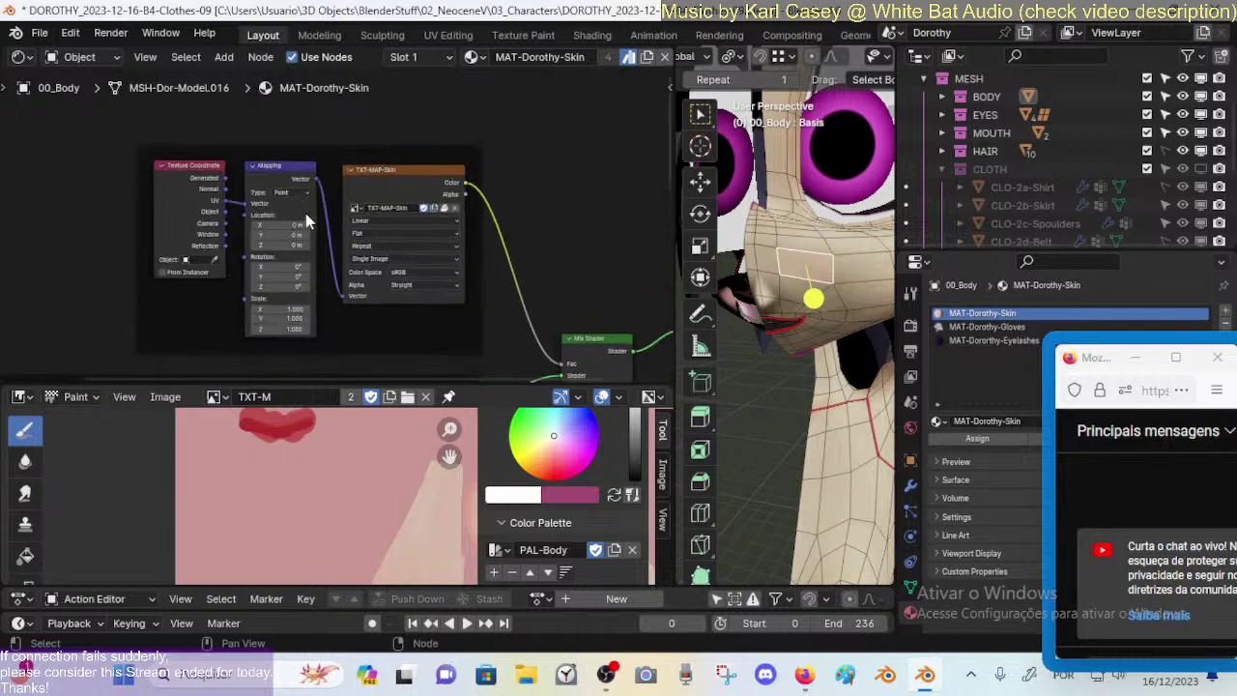
{"action": "scroll", "coordinate": [417, 197], "scroll_direction": "down", "scroll_amount": 4}
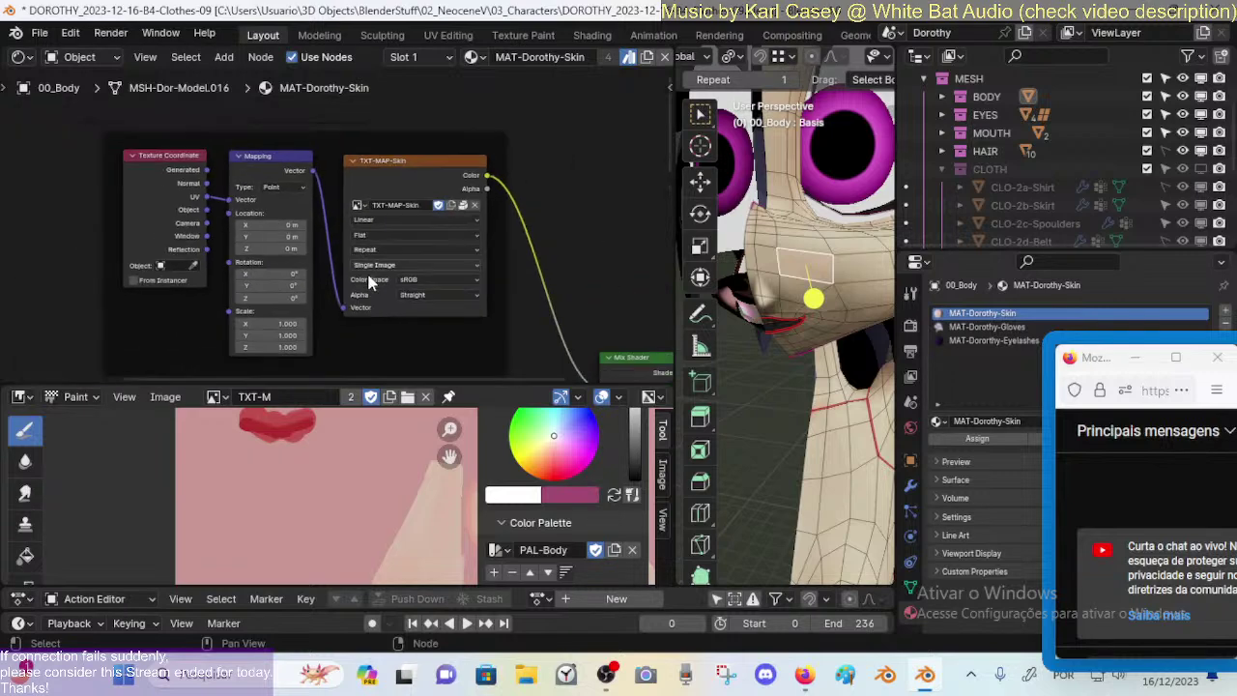
{"action": "middle_click_drag", "start_coordinate": [417, 197], "coordinate": [377, 232]}
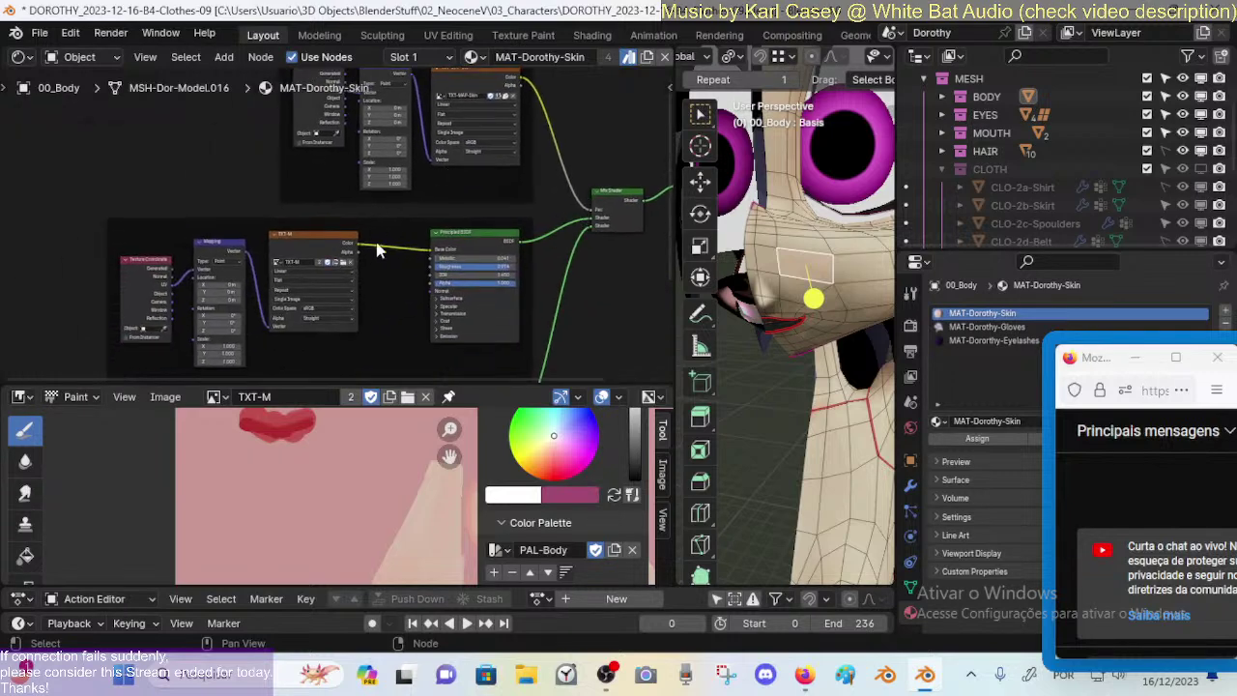
{"action": "scroll", "coordinate": [377, 251], "scroll_direction": "up", "scroll_amount": 6}
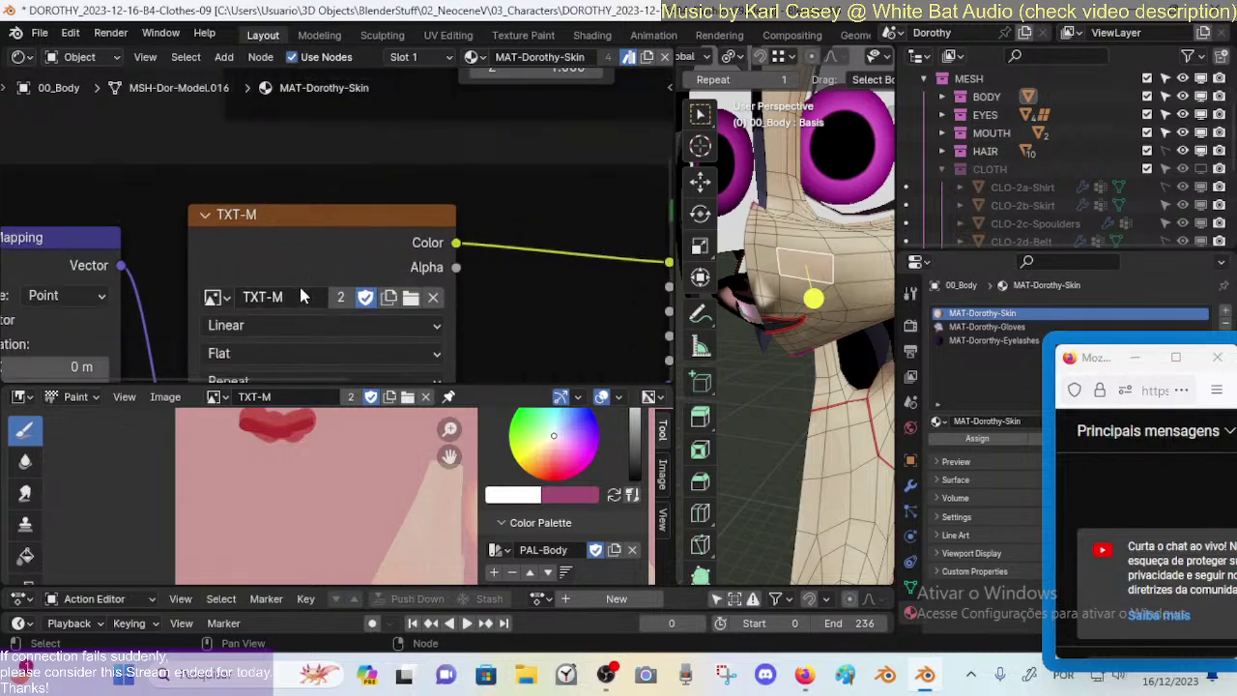
{"action": "left_click", "coordinate": [294, 397]}
{"action": "type", "text": "TXT-Skin"}
{"action": "key", "text": "Return"}
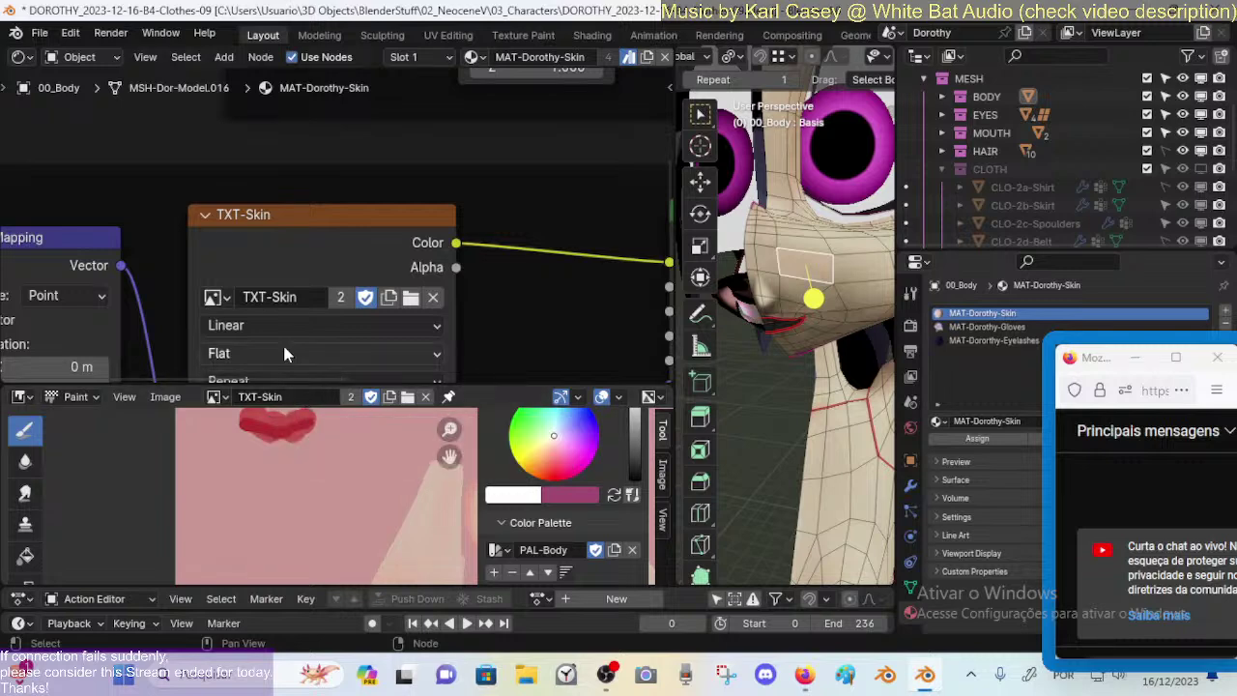
Step: Check the renamed texture node in the skin tree and inspect the MAT-Dorothy-Gloves material's nodes
{"action": "middle_click_drag", "start_coordinate": [282, 342], "coordinate": [301, 265]}
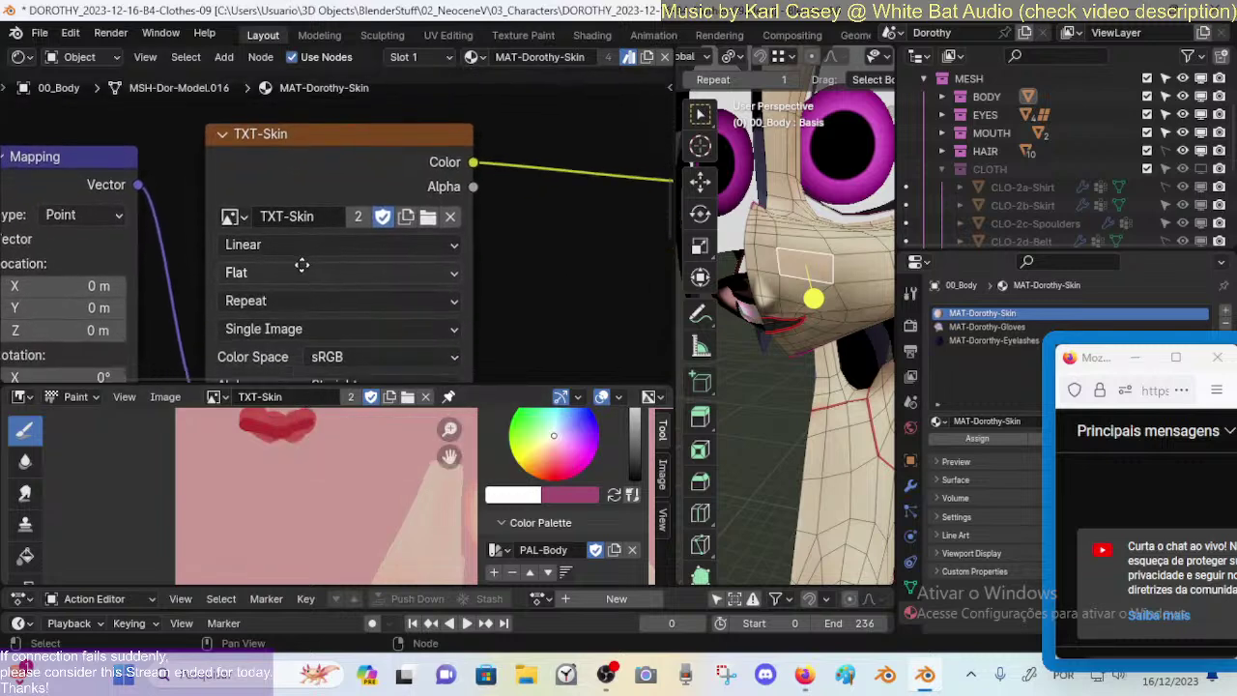
{"action": "scroll", "coordinate": [294, 267], "scroll_direction": "down", "scroll_amount": 1}
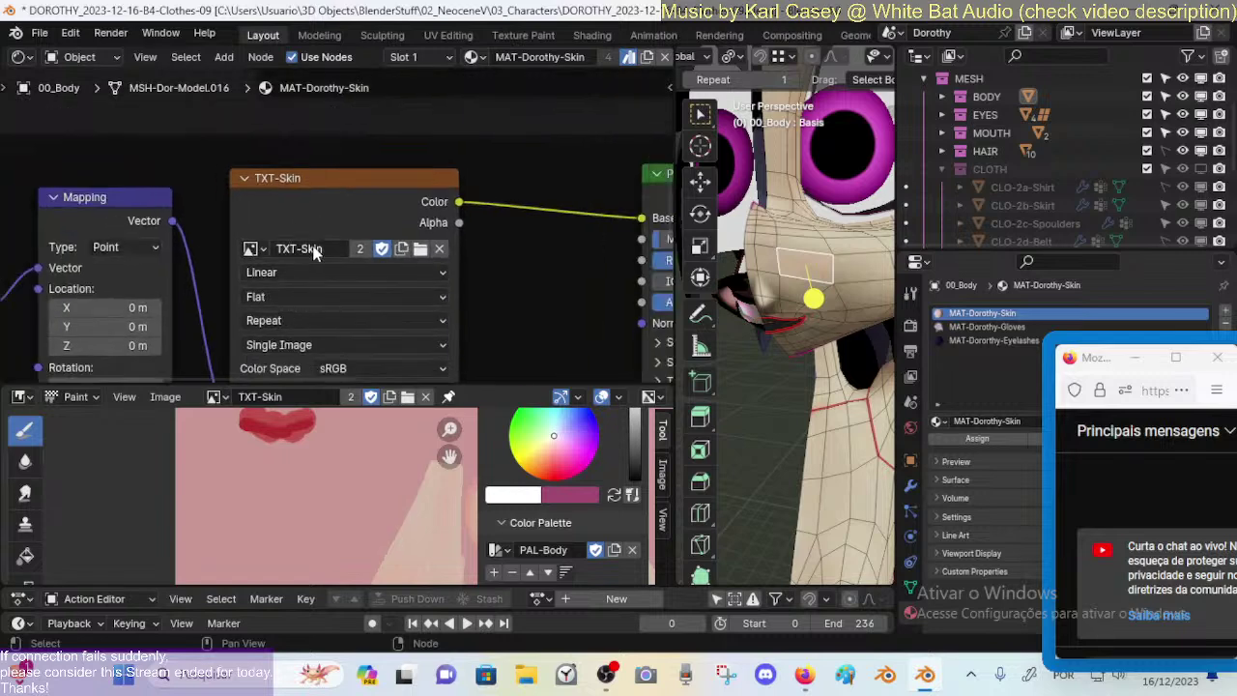
{"action": "scroll", "coordinate": [319, 275], "scroll_direction": "down", "scroll_amount": 2}
{"action": "scroll", "coordinate": [329, 287], "scroll_direction": "down", "scroll_amount": 3}
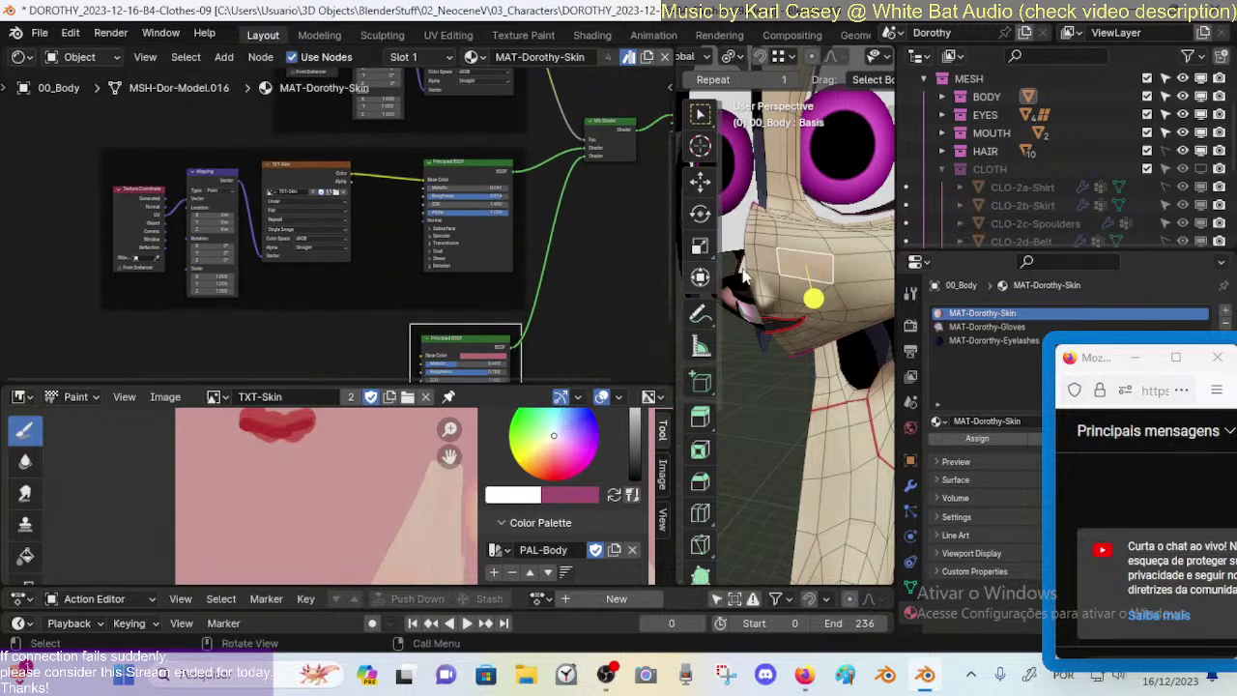
{"action": "left_click", "coordinate": [987, 329]}
{"action": "scroll", "coordinate": [193, 241], "scroll_direction": "up", "scroll_amount": 3}
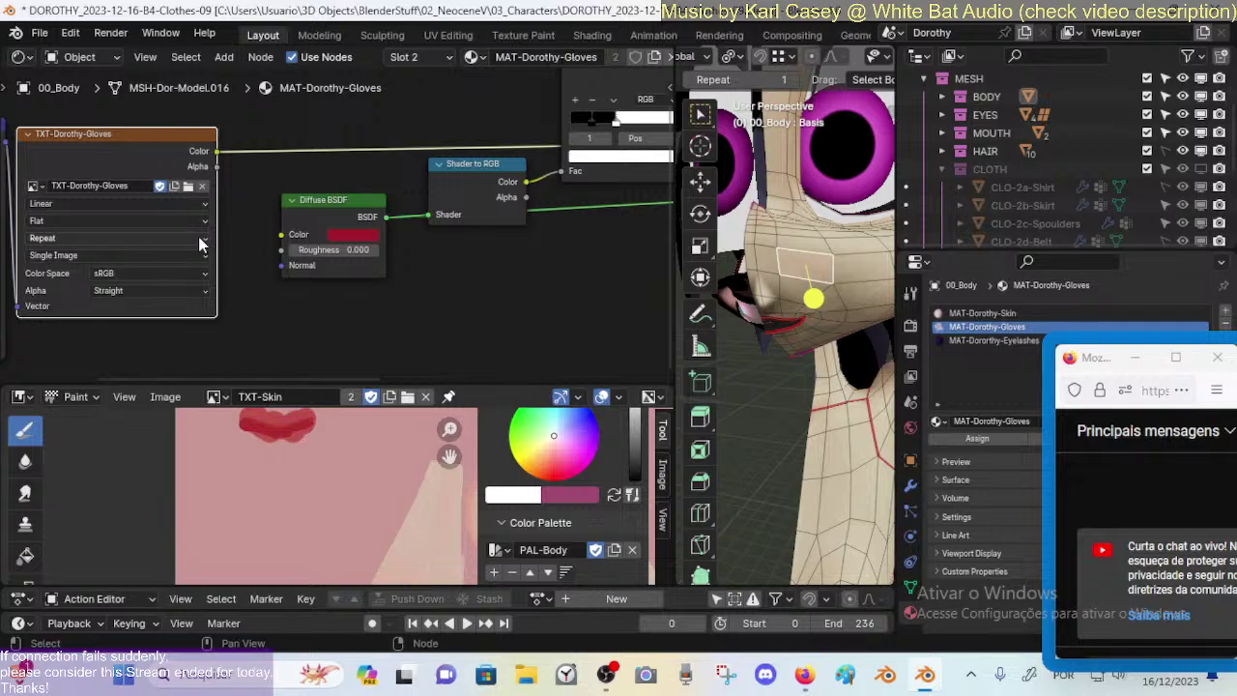
{"action": "middle_click_drag", "start_coordinate": [207, 249], "coordinate": [192, 225]}
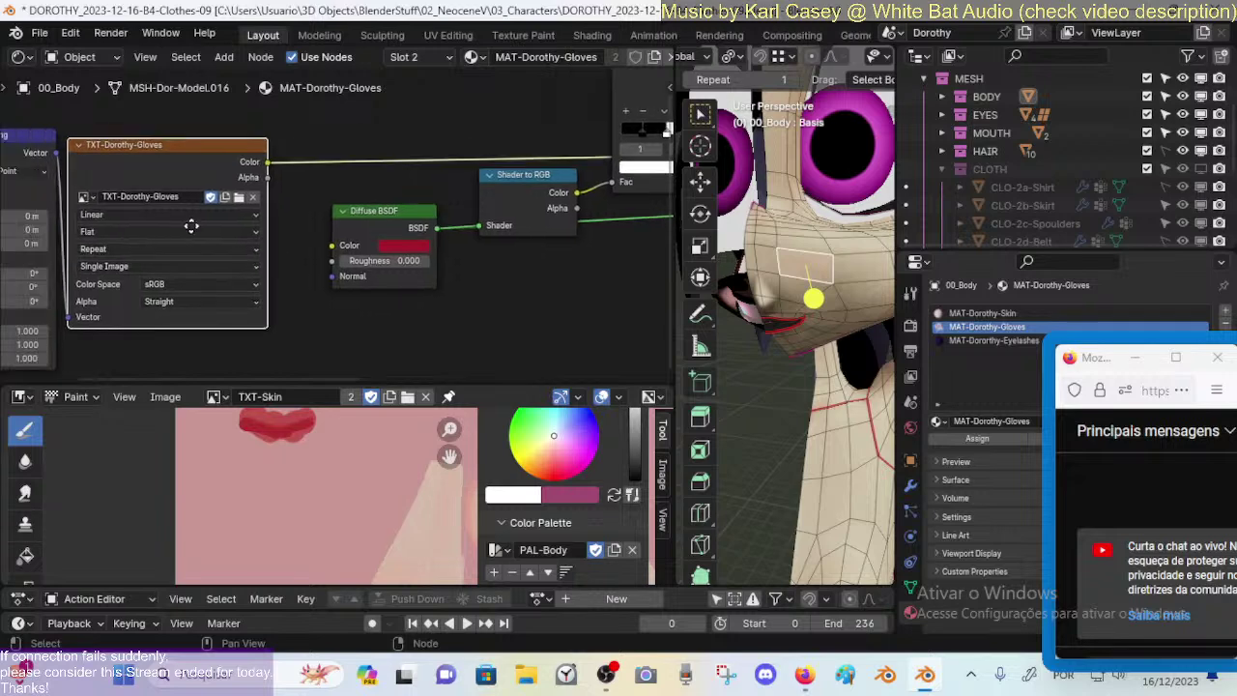
Step: Reopen the MAT-Dorothy-Skin material and review the settings of its upper and lower Principled BSDF nodes
{"action": "left_click", "coordinate": [982, 313]}
{"action": "scroll", "coordinate": [326, 253], "scroll_direction": "down", "scroll_amount": 3}
{"action": "middle_click_drag", "start_coordinate": [419, 259], "coordinate": [350, 166]}
{"action": "middle_click_drag", "start_coordinate": [449, 285], "coordinate": [396, 255]}
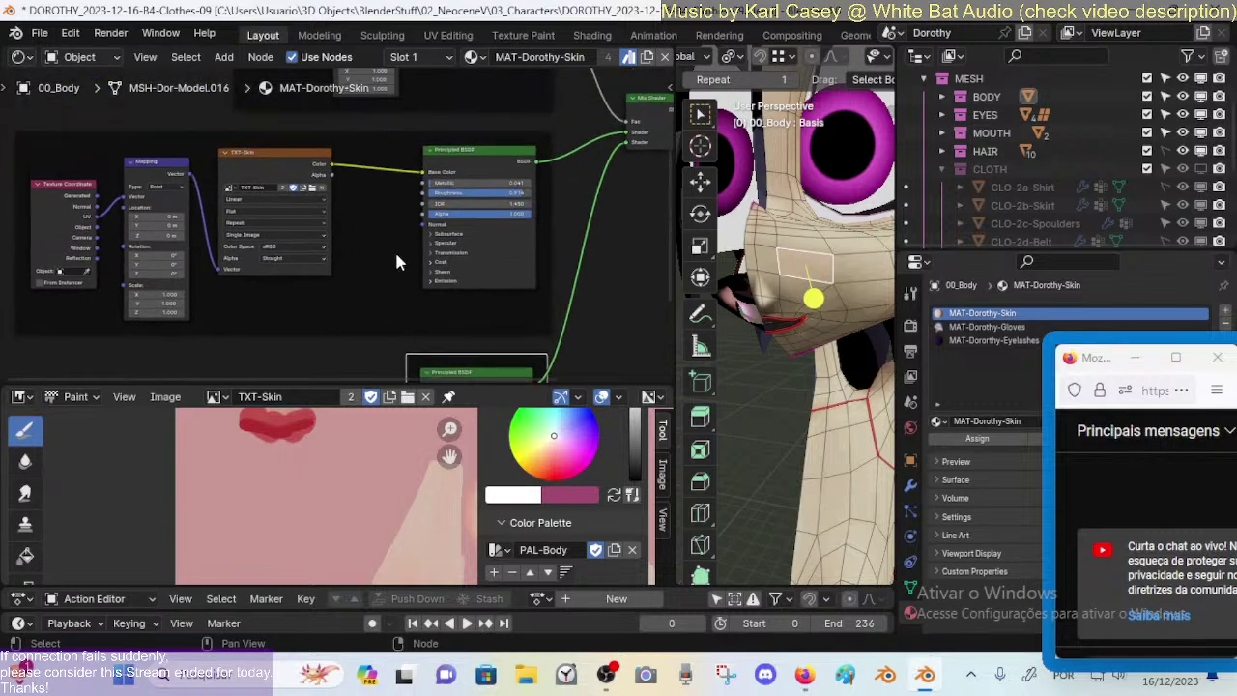
{"action": "scroll", "coordinate": [396, 255], "scroll_direction": "up", "scroll_amount": 2}
{"action": "scroll", "coordinate": [348, 261], "scroll_direction": "up", "scroll_amount": 2}
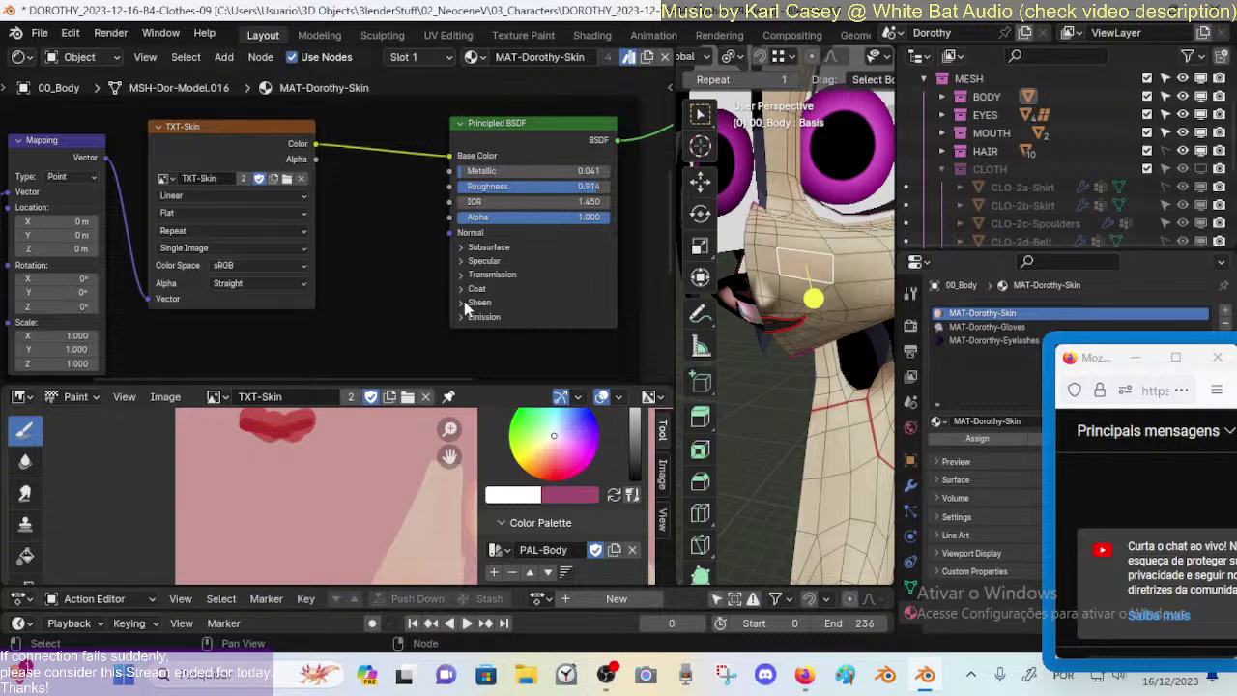
{"action": "middle_click_drag", "start_coordinate": [465, 303], "coordinate": [458, 205]}
{"action": "mouse_move", "coordinate": [452, 249]}
{"action": "middle_mouse_down"}
{"action": "mouse_move", "coordinate": [449, 168]}
{"action": "mouse_move", "coordinate": [420, 118]}
{"action": "middle_mouse_up"}
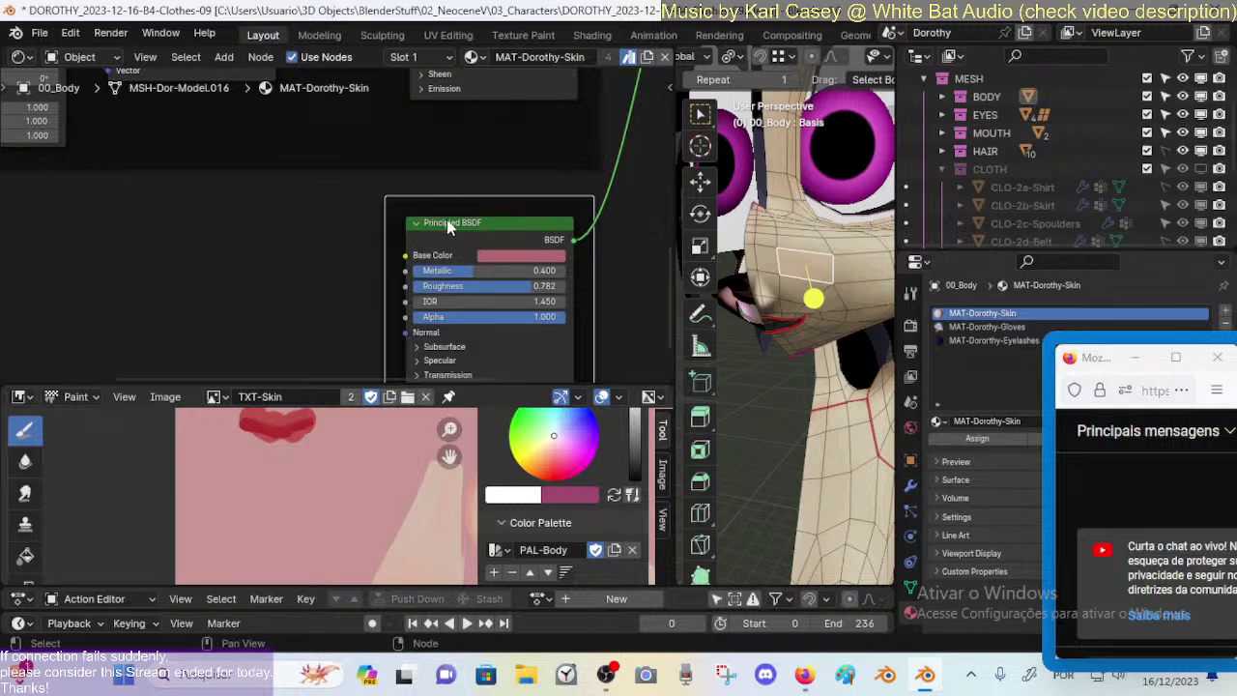
Step: Review the lower Principled BSDF node and the model's mouth, and save the blend file
{"action": "middle_click_drag", "start_coordinate": [446, 225], "coordinate": [474, 218]}
{"action": "middle_click_drag", "start_coordinate": [822, 329], "coordinate": [786, 323]}
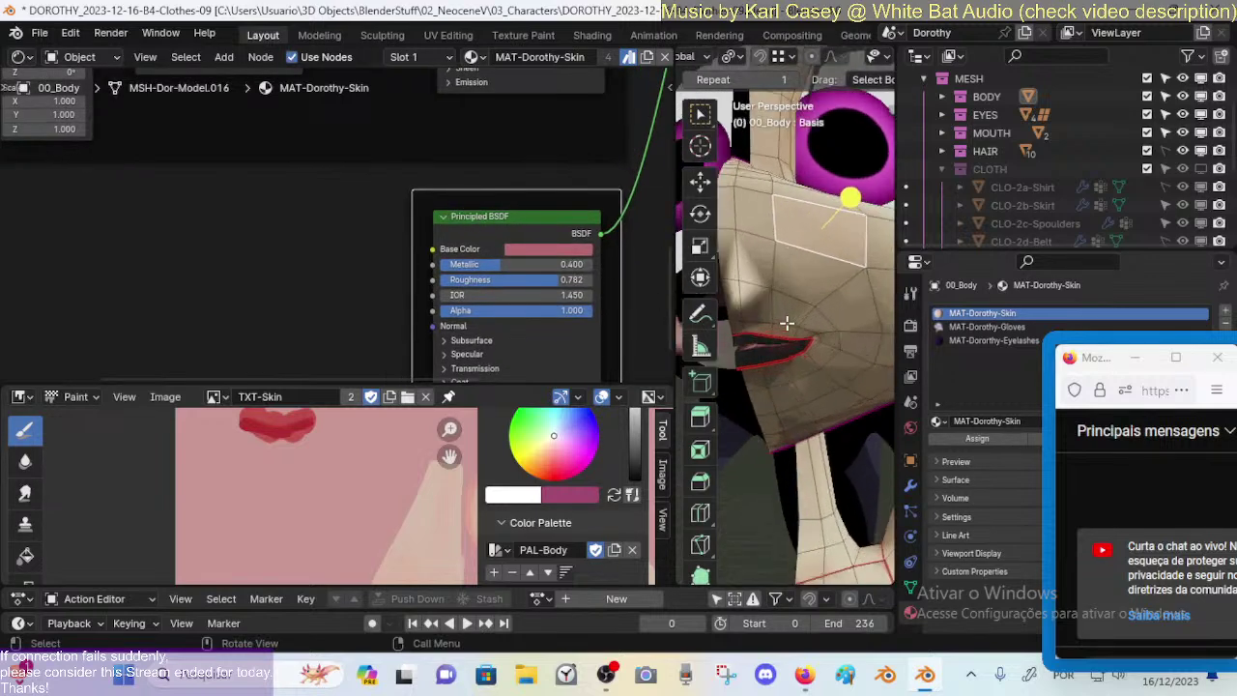
{"action": "scroll", "coordinate": [785, 324], "scroll_direction": "up", "scroll_amount": 5}
{"action": "scroll", "coordinate": [382, 234], "scroll_direction": "down", "scroll_amount": 2}
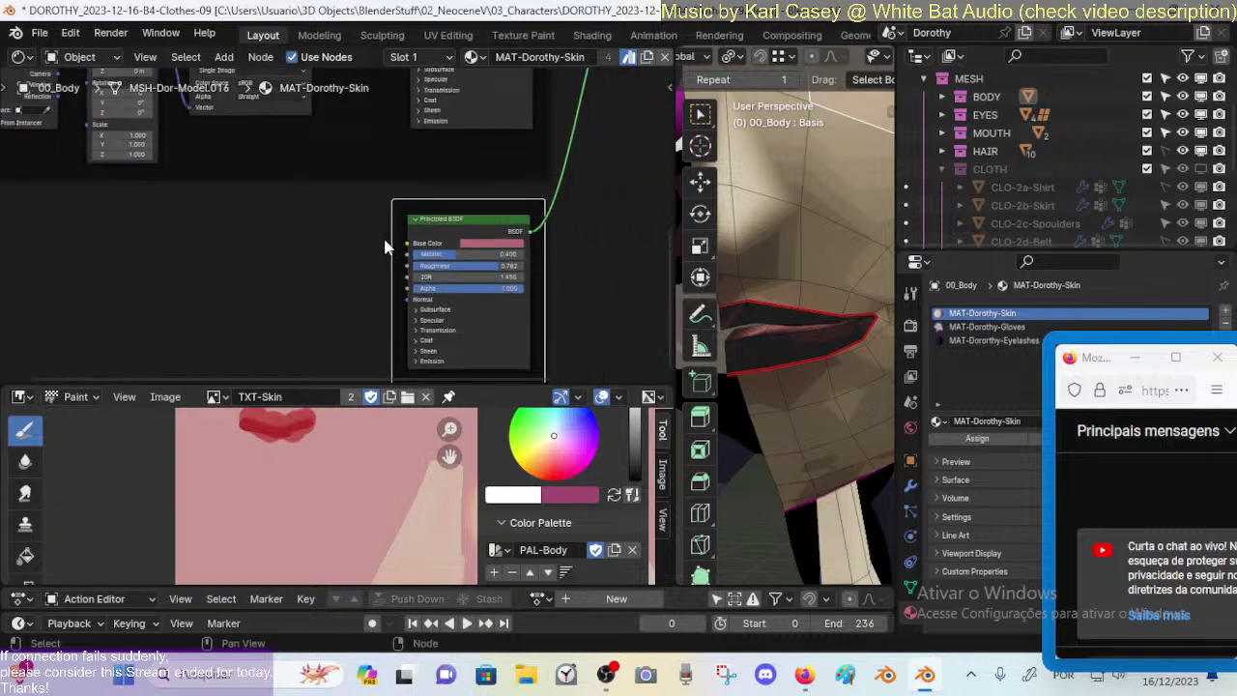
{"action": "scroll", "coordinate": [349, 226], "scroll_direction": "down", "scroll_amount": 2}
{"action": "key", "text": "ctrl+s"}
Step: Duplicate the upper Texture Coordinate, Mapping and TXT-Skin nodes and place the copies directly below the originals
{"action": "middle_click_drag", "start_coordinate": [287, 187], "coordinate": [369, 217]}
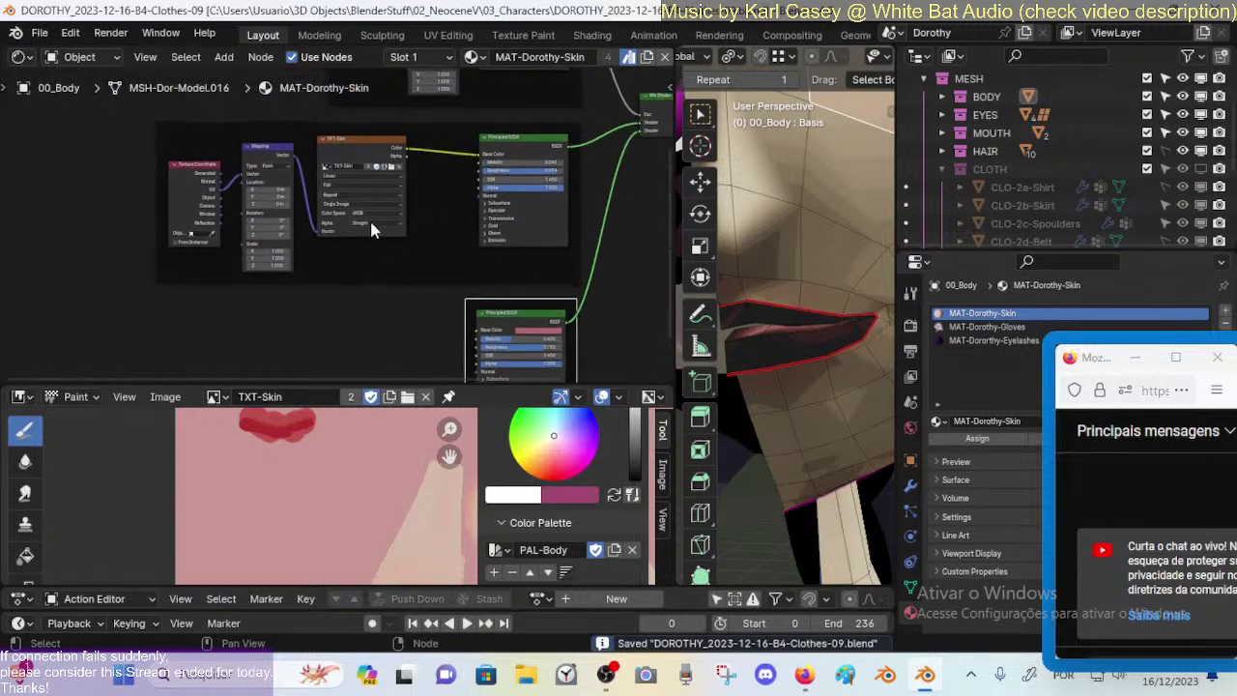
{"action": "left_click_drag", "start_coordinate": [149, 121], "coordinate": [366, 284]}
{"action": "left_click", "coordinate": [343, 148]}
{"action": "left_click", "coordinate": [253, 153], "text": "shift"}
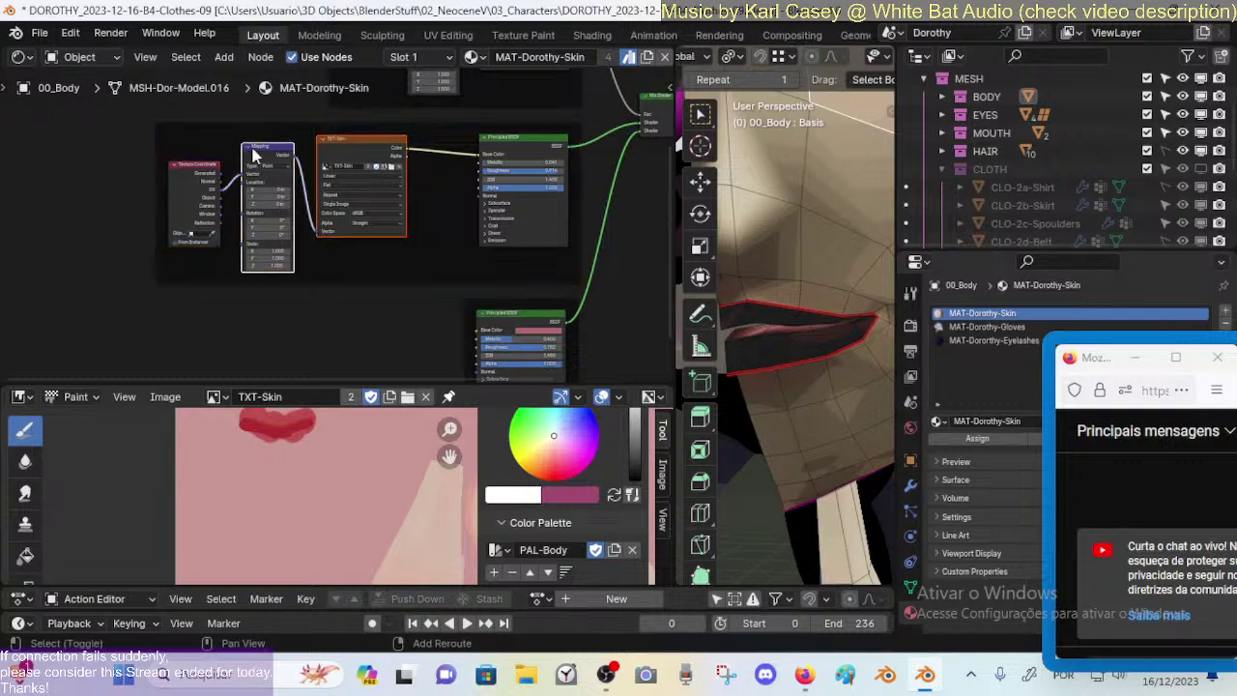
{"action": "left_click", "coordinate": [188, 177], "text": "shift"}
{"action": "key", "text": "shift+d"}
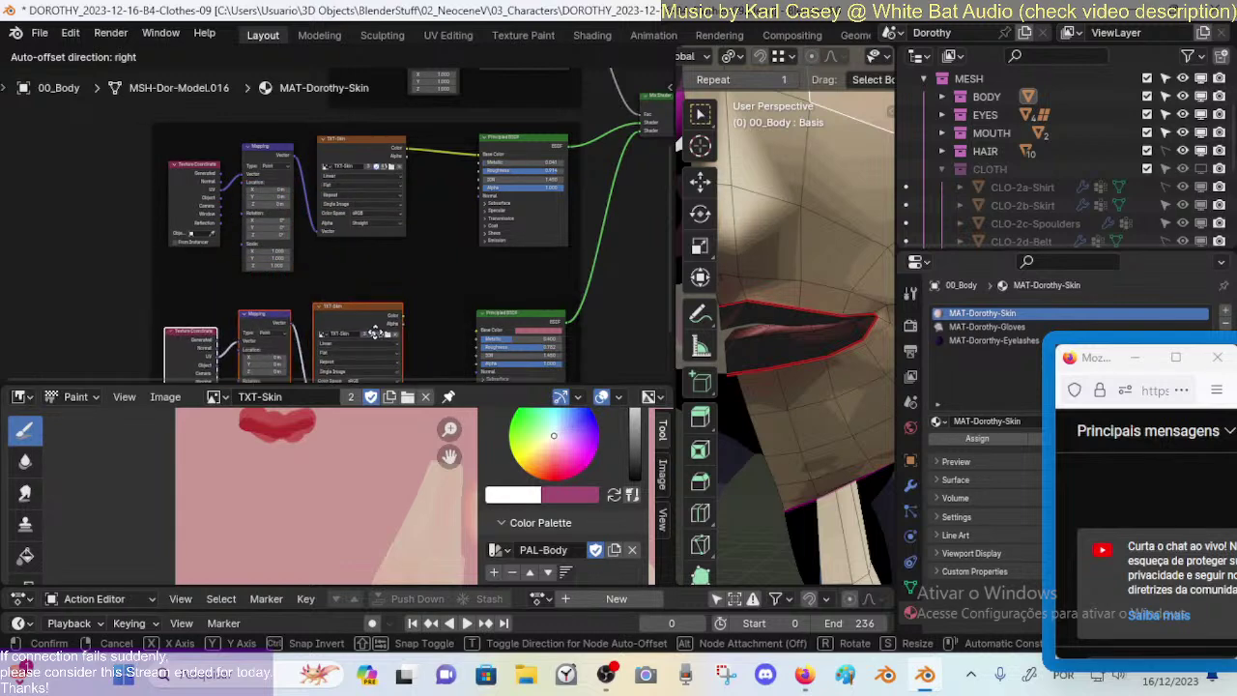
{"action": "left_click", "coordinate": [437, 286]}
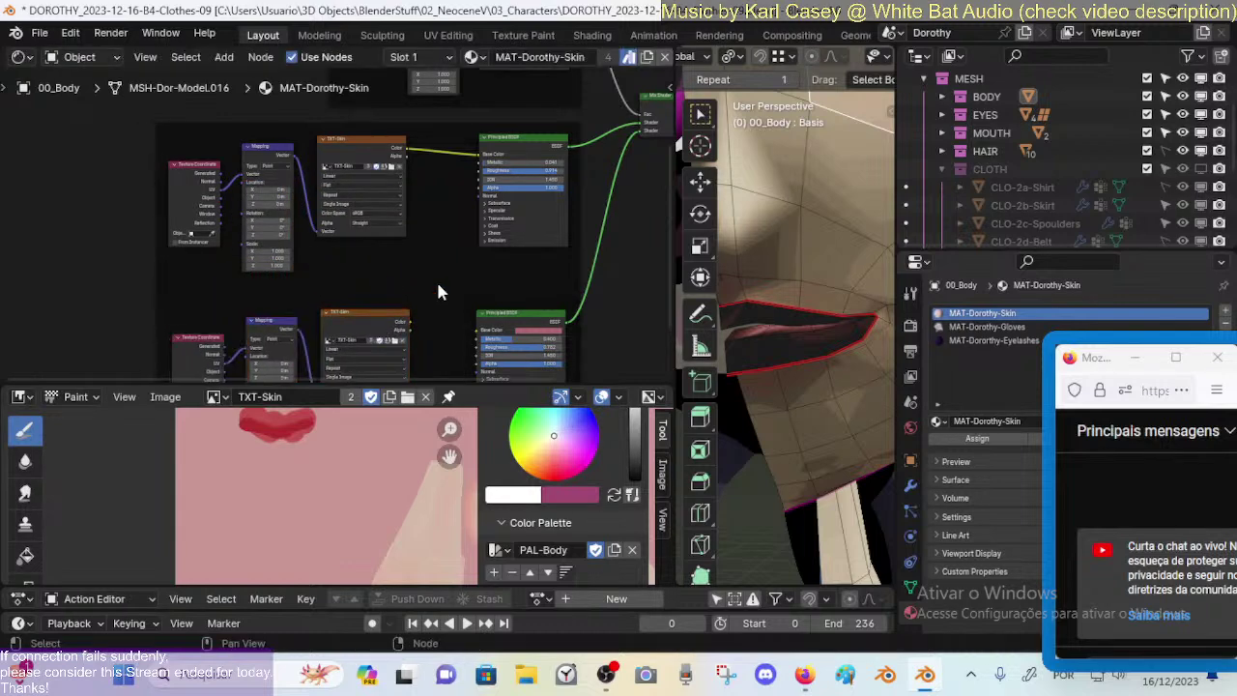
{"action": "scroll", "coordinate": [438, 292], "scroll_direction": "down", "scroll_amount": 2}
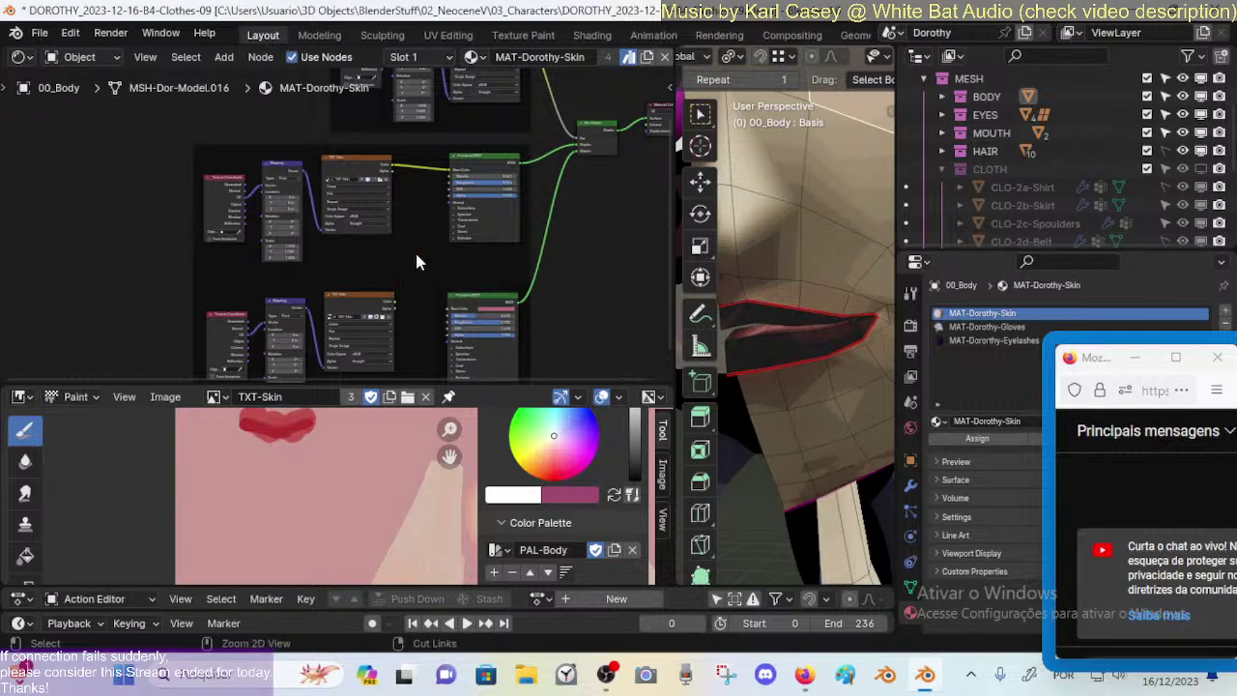
{"action": "scroll", "coordinate": [353, 281], "scroll_direction": "up", "scroll_amount": 1}
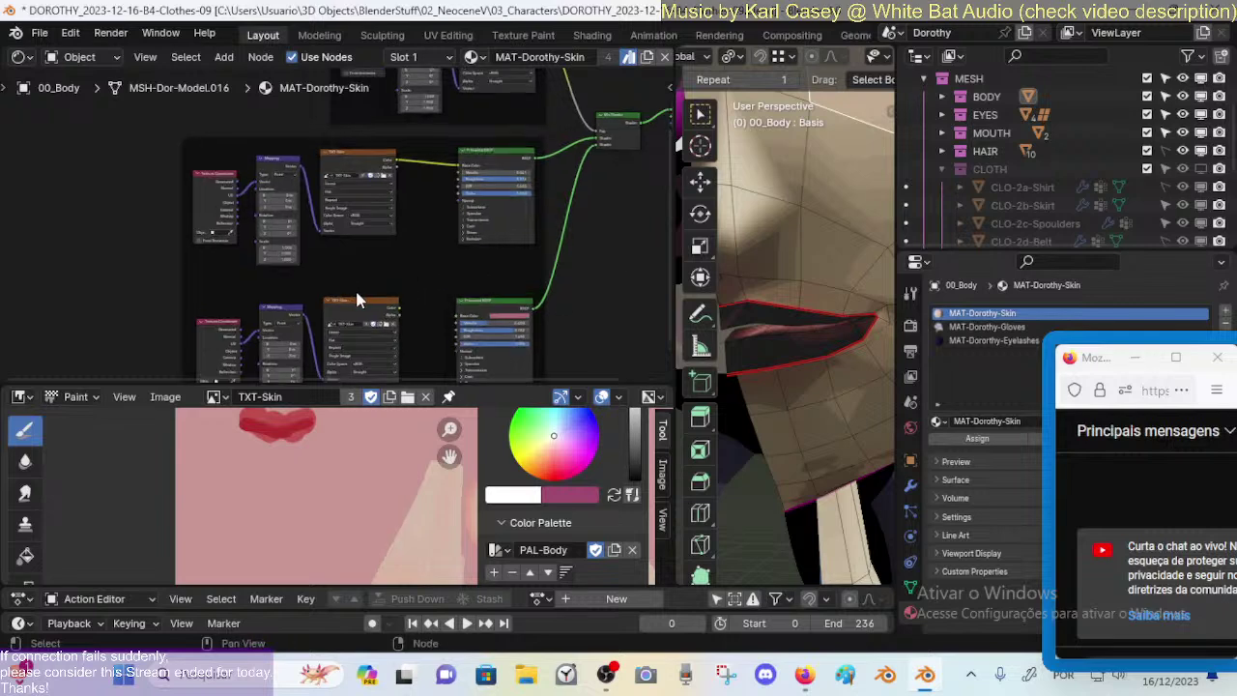
Step: Move the frame holding the lower Principled BSDF to the right, away from the texture nodes
{"action": "left_click", "coordinate": [358, 299]}
{"action": "middle_click_drag", "start_coordinate": [374, 286], "coordinate": [419, 209]}
{"action": "scroll", "coordinate": [432, 244], "scroll_direction": "up", "scroll_amount": 3}
{"action": "left_click", "coordinate": [491, 243]}
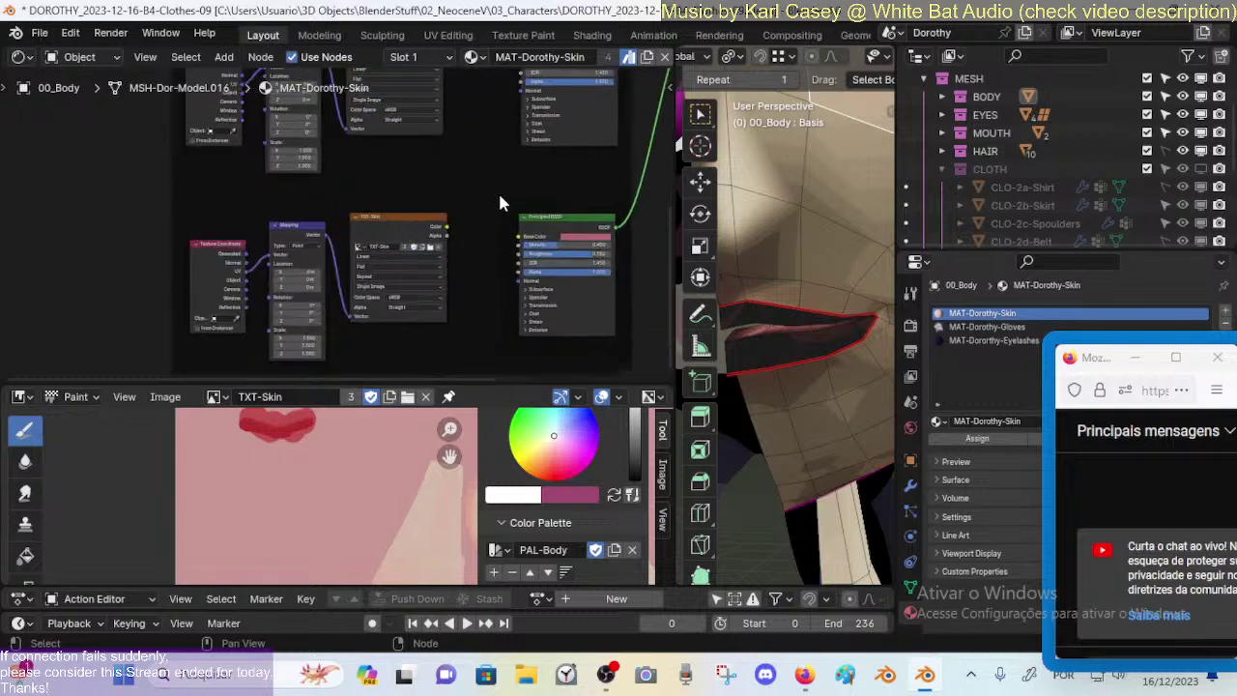
{"action": "left_click", "coordinate": [524, 219]}
{"action": "middle_click_drag", "start_coordinate": [524, 201], "coordinate": [495, 249]}
{"action": "left_click_drag", "start_coordinate": [495, 249], "coordinate": [498, 207]}
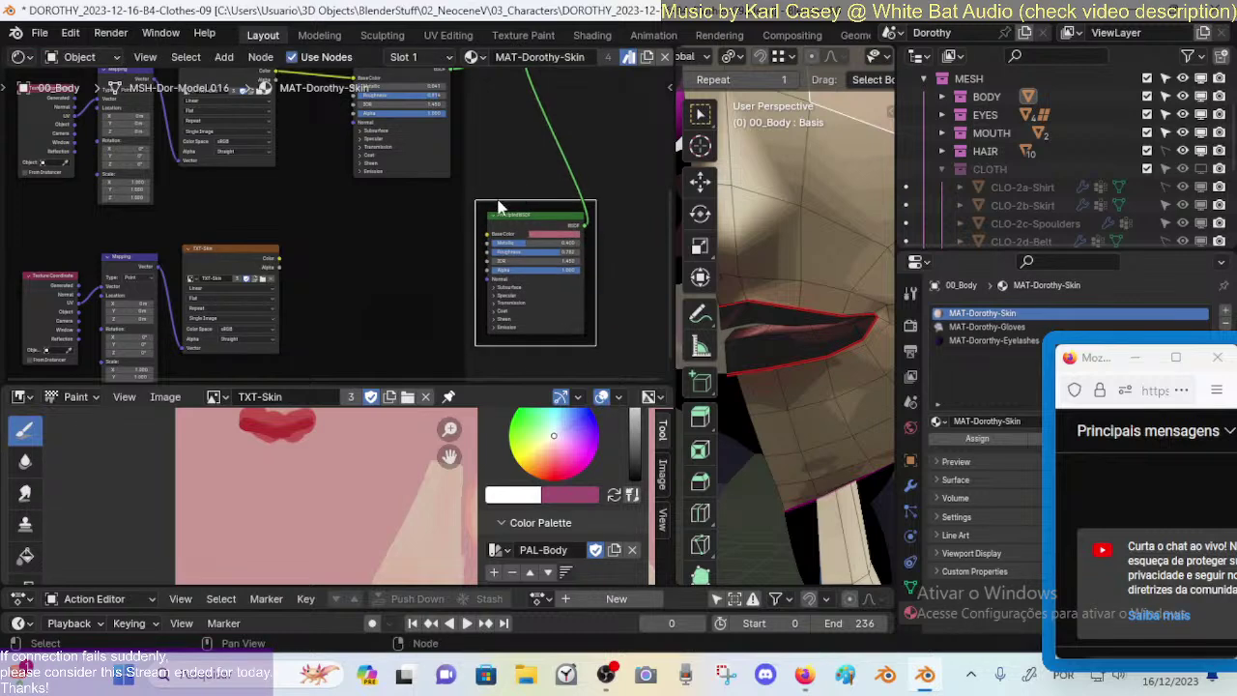
{"action": "scroll", "coordinate": [498, 207], "scroll_direction": "down", "scroll_amount": 2}
Step: Delete the duplicated Texture Coordinate, Mapping and TXT-Skin nodes below the originals
{"action": "left_click_drag", "start_coordinate": [237, 249], "coordinate": [464, 249]}
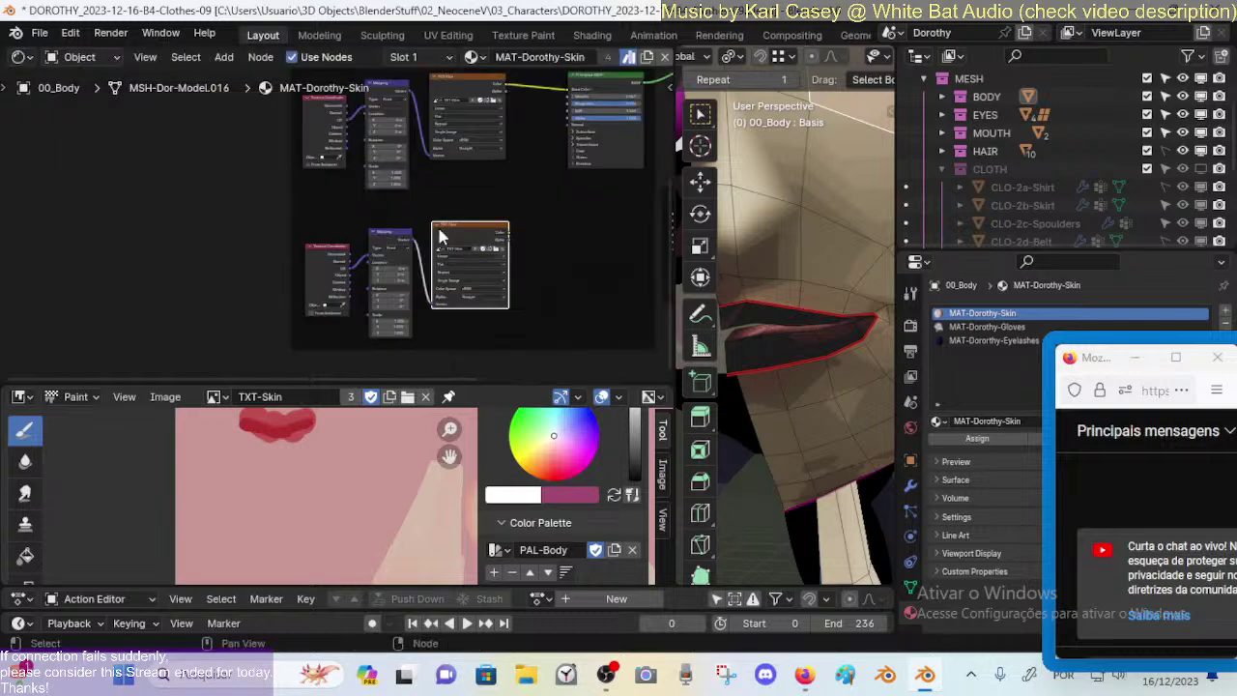
{"action": "key", "text": "shift"}
{"action": "key", "text": "Delete"}
Step: Remove the frame surrounding the upper skin texture nodes while keeping the nodes themselves
{"action": "middle_click_drag", "start_coordinate": [396, 240], "coordinate": [417, 287]}
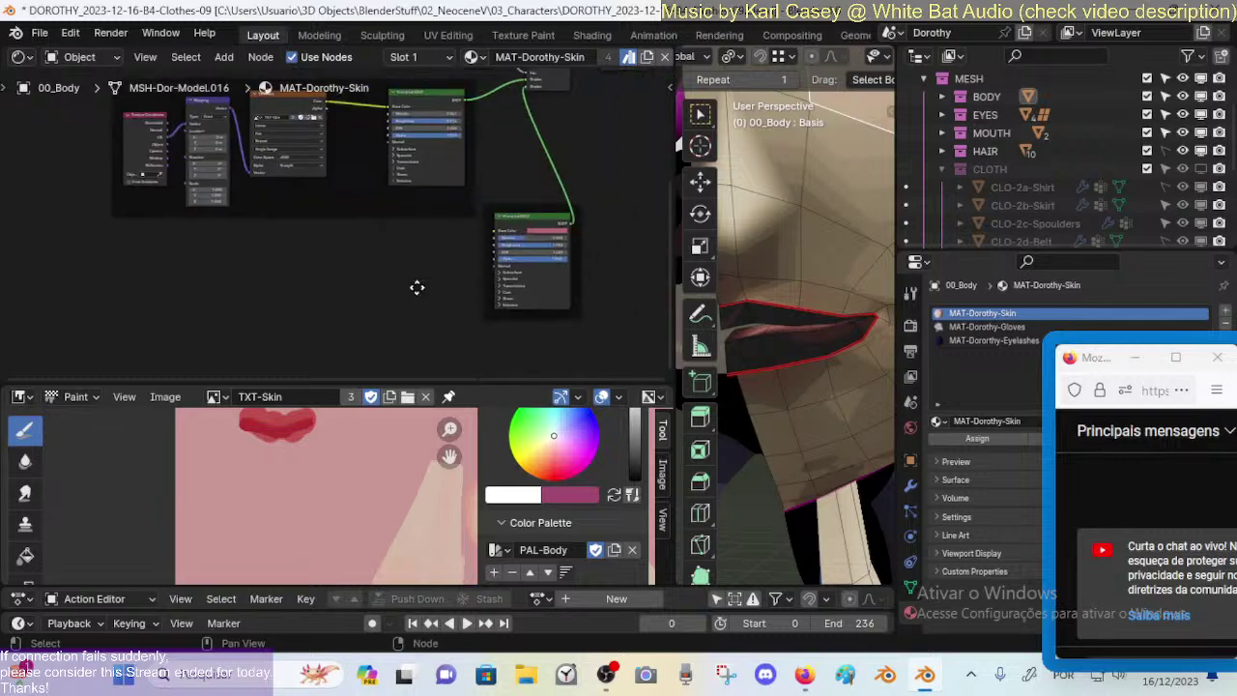
{"action": "middle_click_drag", "start_coordinate": [283, 229], "coordinate": [337, 269]}
{"action": "key", "text": "ctrl+j"}
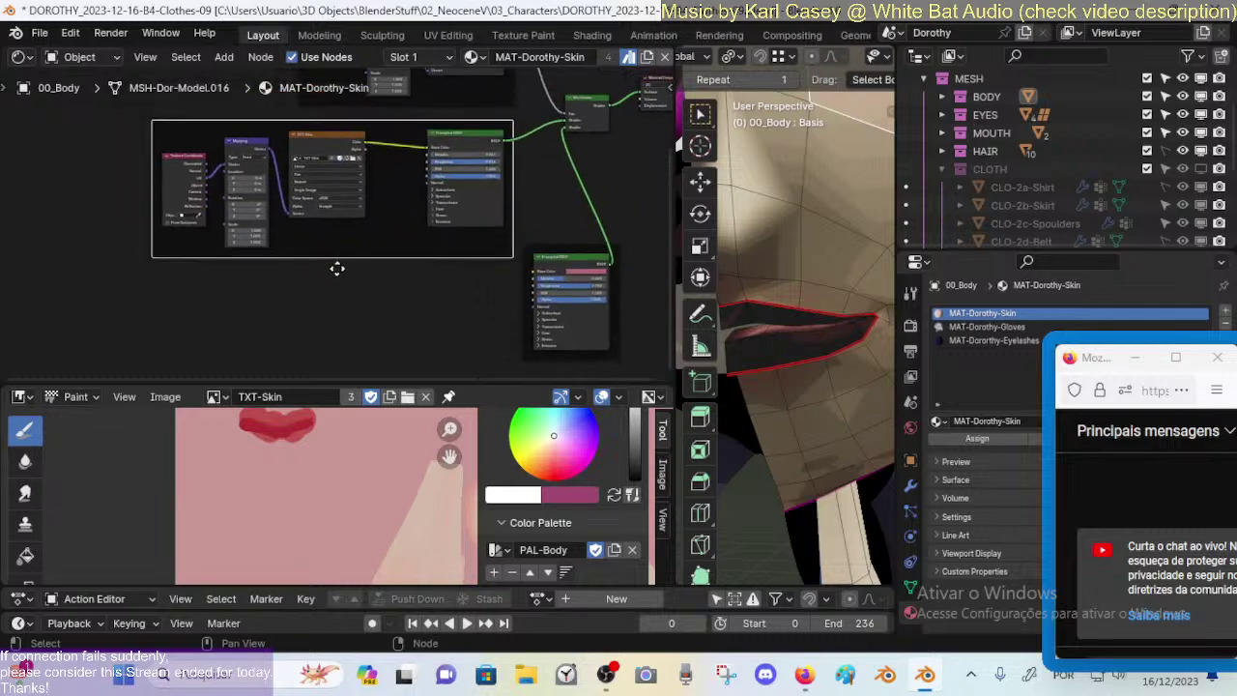
{"action": "key", "text": "ctrl+z"}
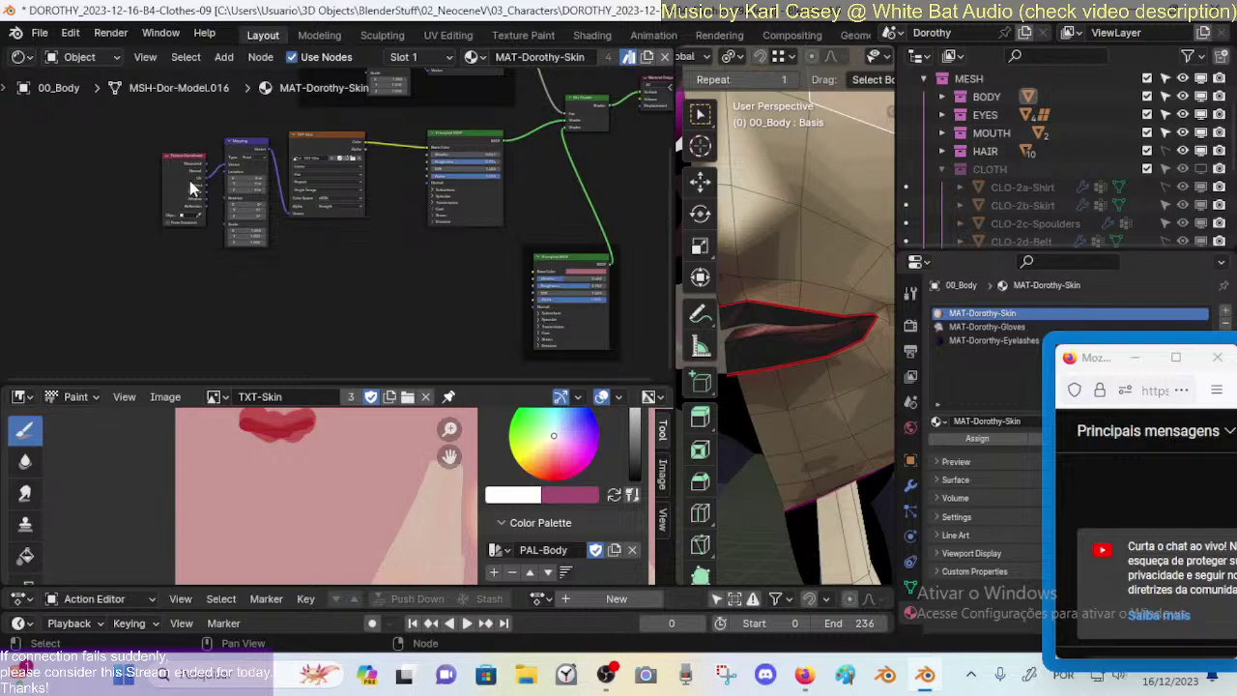
Step: Duplicate the unframed Texture Coordinate, Mapping and TXT-Skin nodes, placing the copies beside the lower Principled BSDF
{"action": "left_click_drag", "start_coordinate": [151, 115], "coordinate": [229, 175]}
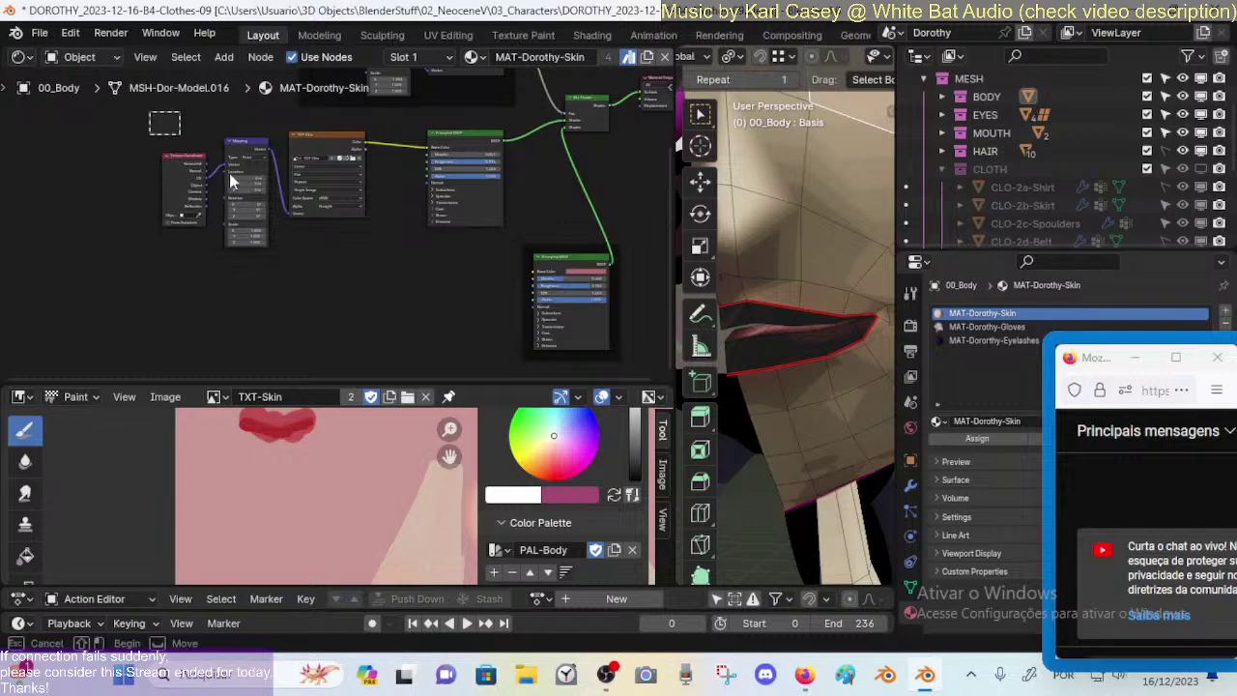
{"action": "key", "text": "shift+d"}
{"action": "left_click", "coordinate": [364, 294]}
Step: Join the four upper skin nodes in a new frame and shift the lower Principled BSDF's frame slightly down
{"action": "left_click_drag", "start_coordinate": [141, 110], "coordinate": [488, 248]}
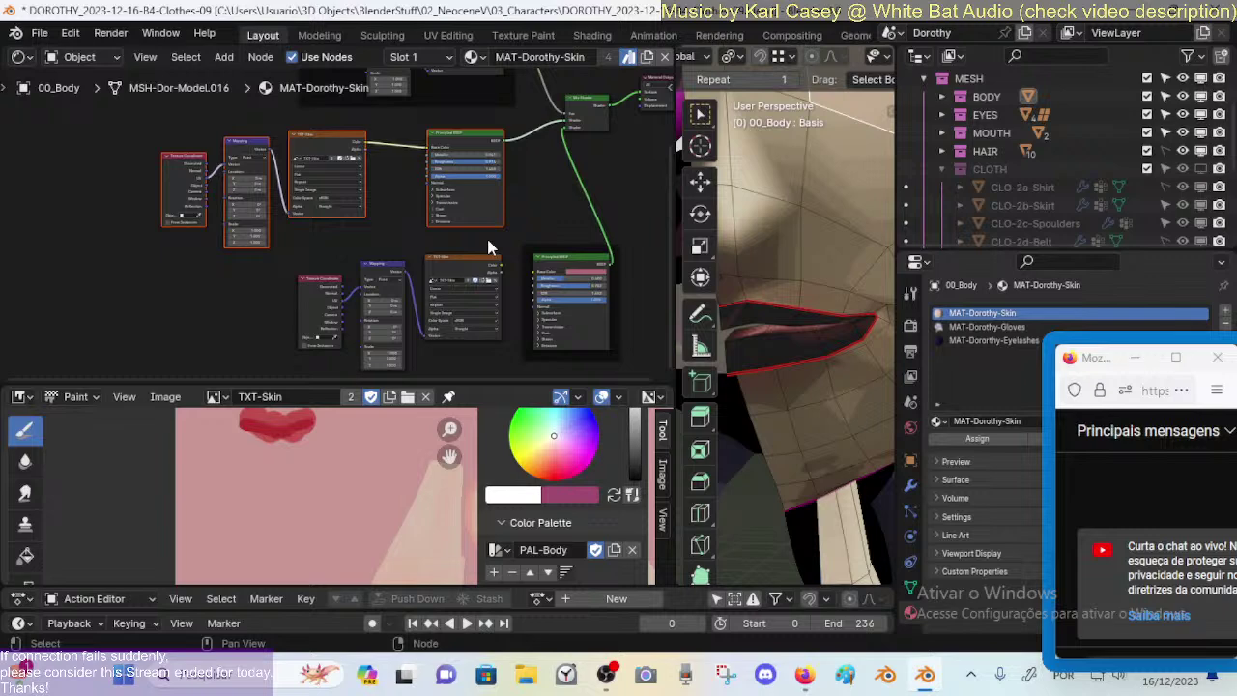
{"action": "key", "text": "ctrl+j"}
{"action": "left_click", "coordinate": [523, 268]}
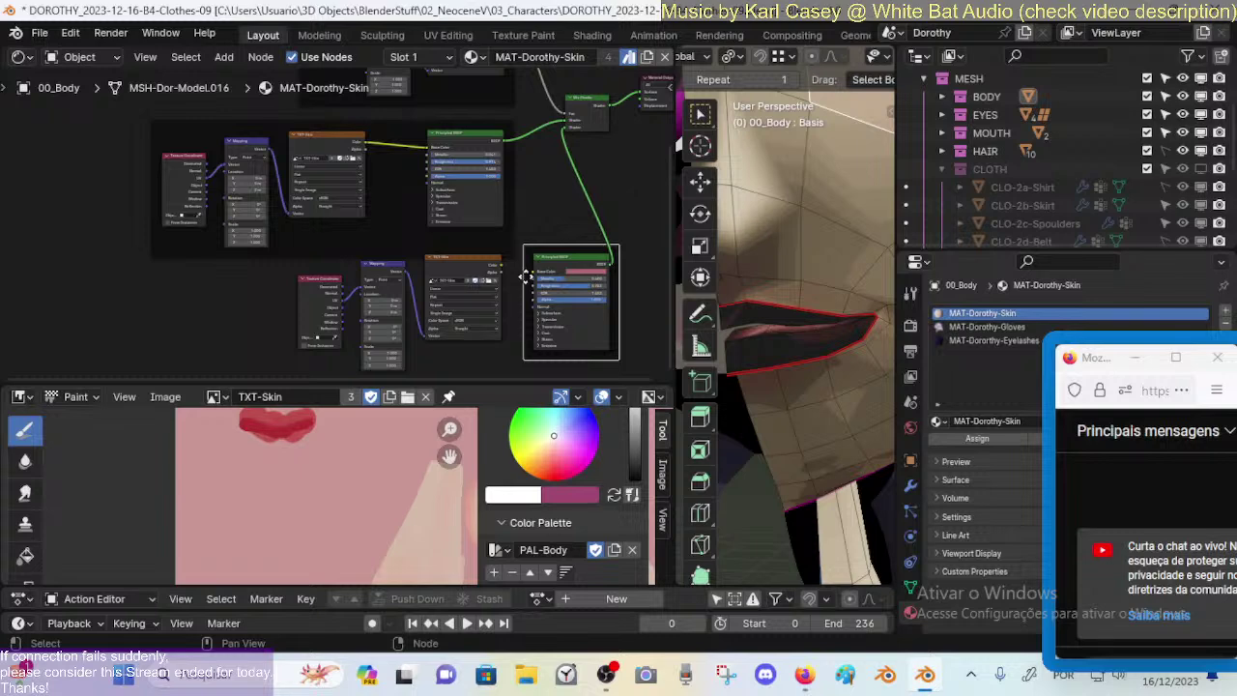
{"action": "left_click_drag", "start_coordinate": [523, 300], "coordinate": [521, 318]}
{"action": "middle_click_drag", "start_coordinate": [510, 343], "coordinate": [513, 296]}
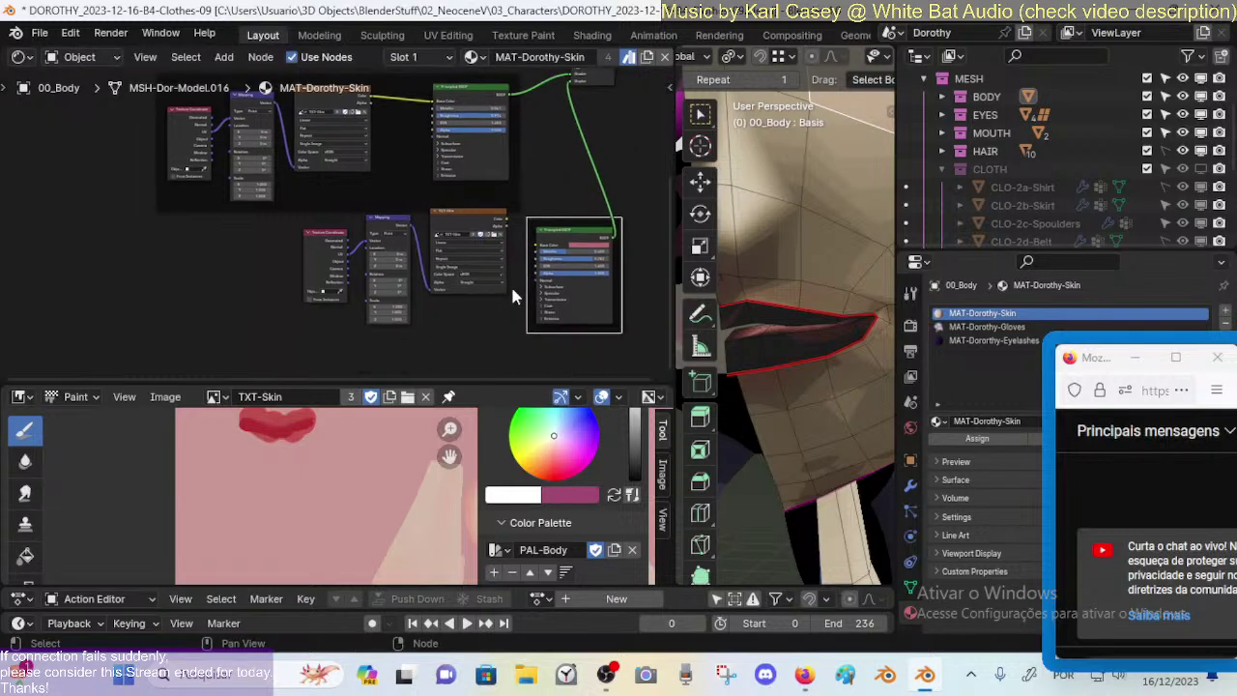
Step: Move the duplicated Texture Coordinate, Mapping and TXT-Skin nodes into the lower frame, in front of its Principled BSDF
{"action": "left_click", "coordinate": [460, 220]}
{"action": "left_click", "coordinate": [388, 224], "text": "shift"}
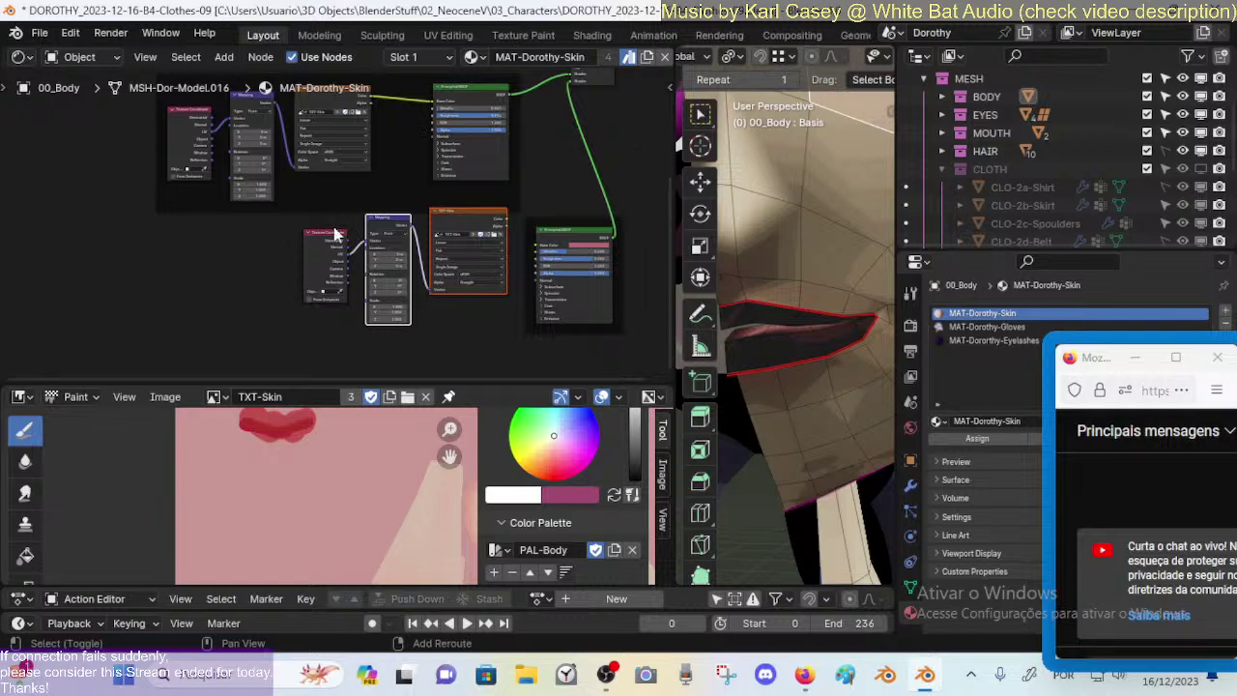
{"action": "left_click", "coordinate": [335, 235], "text": "shift"}
{"action": "left_click_drag", "start_coordinate": [336, 235], "coordinate": [455, 312]}
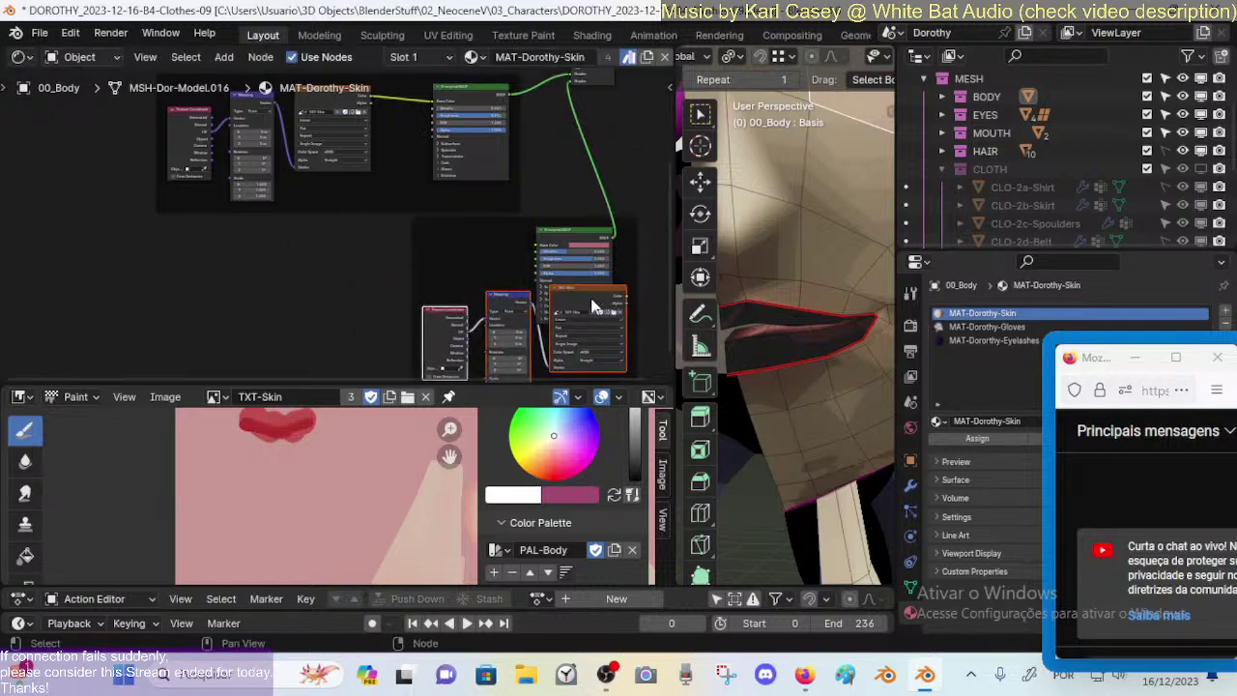
{"action": "left_click_drag", "start_coordinate": [582, 301], "coordinate": [458, 247]}
Step: Connect the duplicated TXT-Skin node's Color output to the lower Principled BSDF's Base Color
{"action": "scroll", "coordinate": [476, 271], "scroll_direction": "up", "scroll_amount": 2}
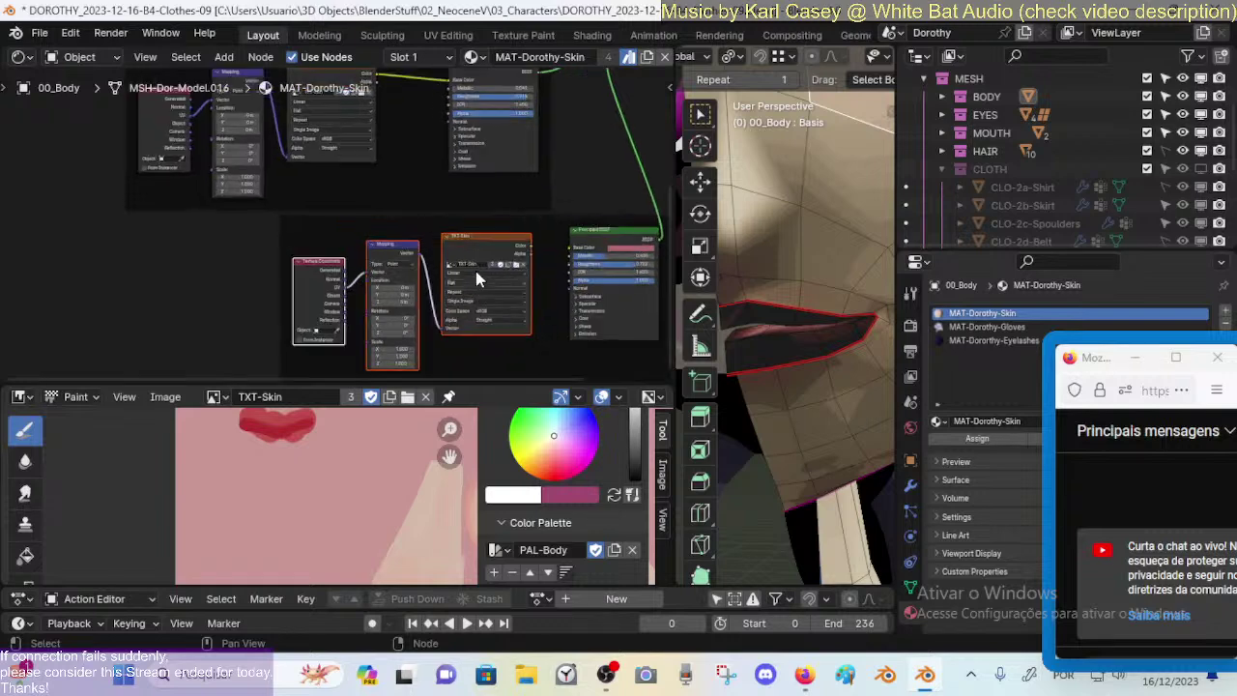
{"action": "scroll", "coordinate": [475, 271], "scroll_direction": "up", "scroll_amount": 2}
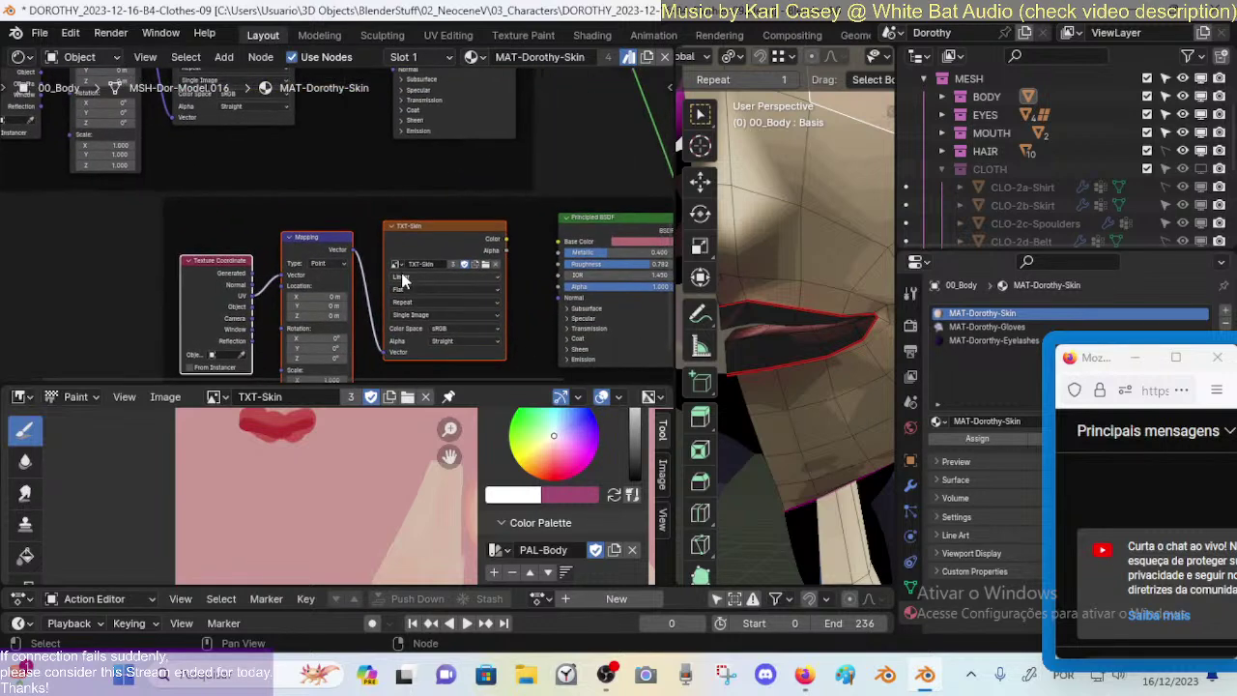
{"action": "scroll", "coordinate": [474, 266], "scroll_direction": "up", "scroll_amount": 3}
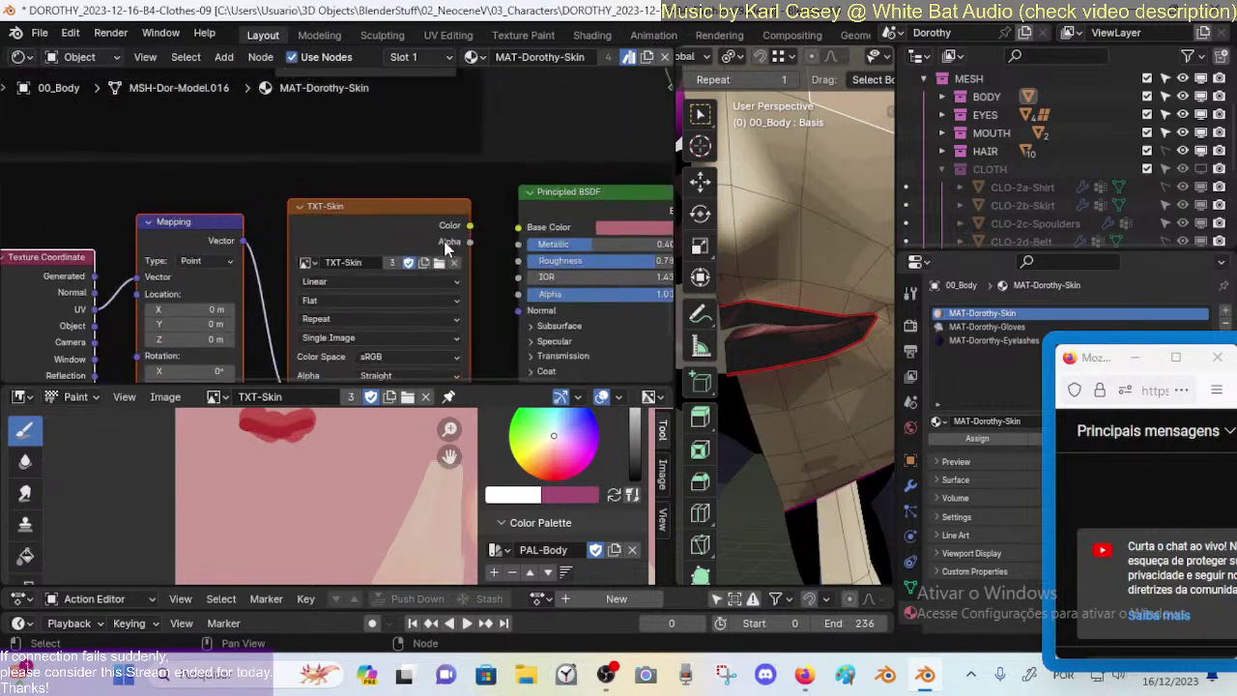
{"action": "middle_click_drag", "start_coordinate": [476, 263], "coordinate": [432, 261]}
{"action": "left_click_drag", "start_coordinate": [436, 222], "coordinate": [490, 229]}
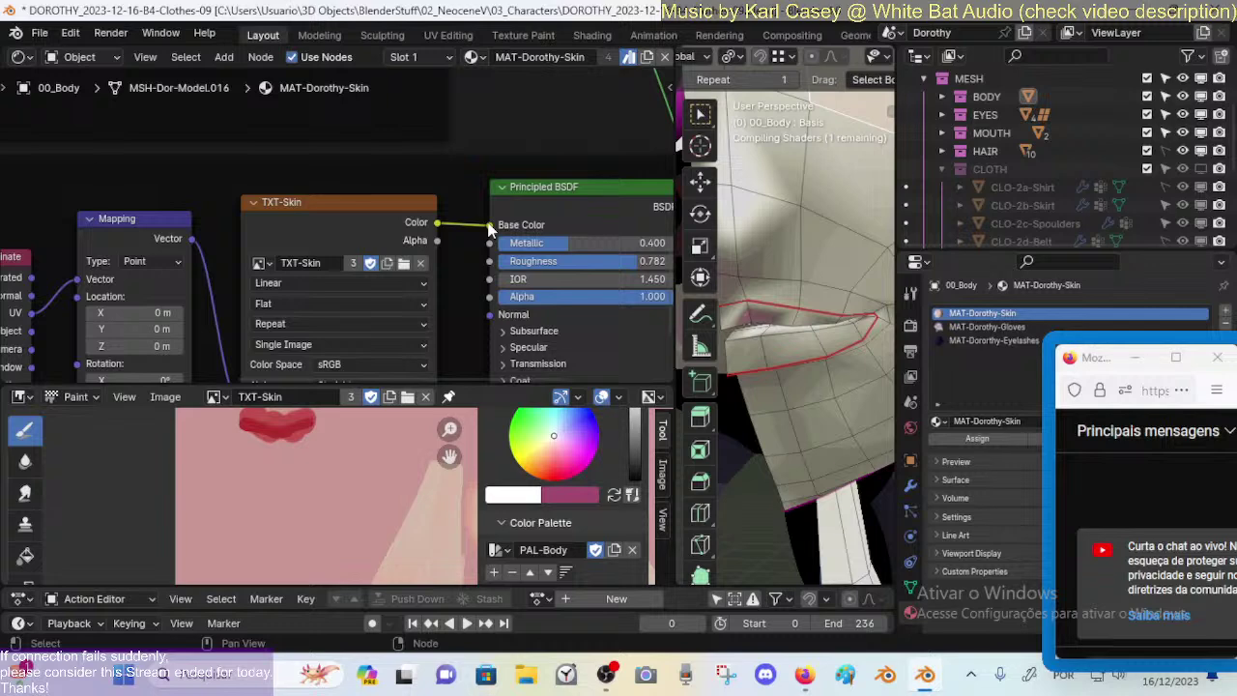
Step: Select the seam-bounded lip faces on 00_Body and examine their UV placement over the TXT-Skin image
{"action": "scroll", "coordinate": [348, 290], "scroll_direction": "up", "scroll_amount": 1}
{"action": "scroll", "coordinate": [328, 515], "scroll_direction": "up", "scroll_amount": 3}
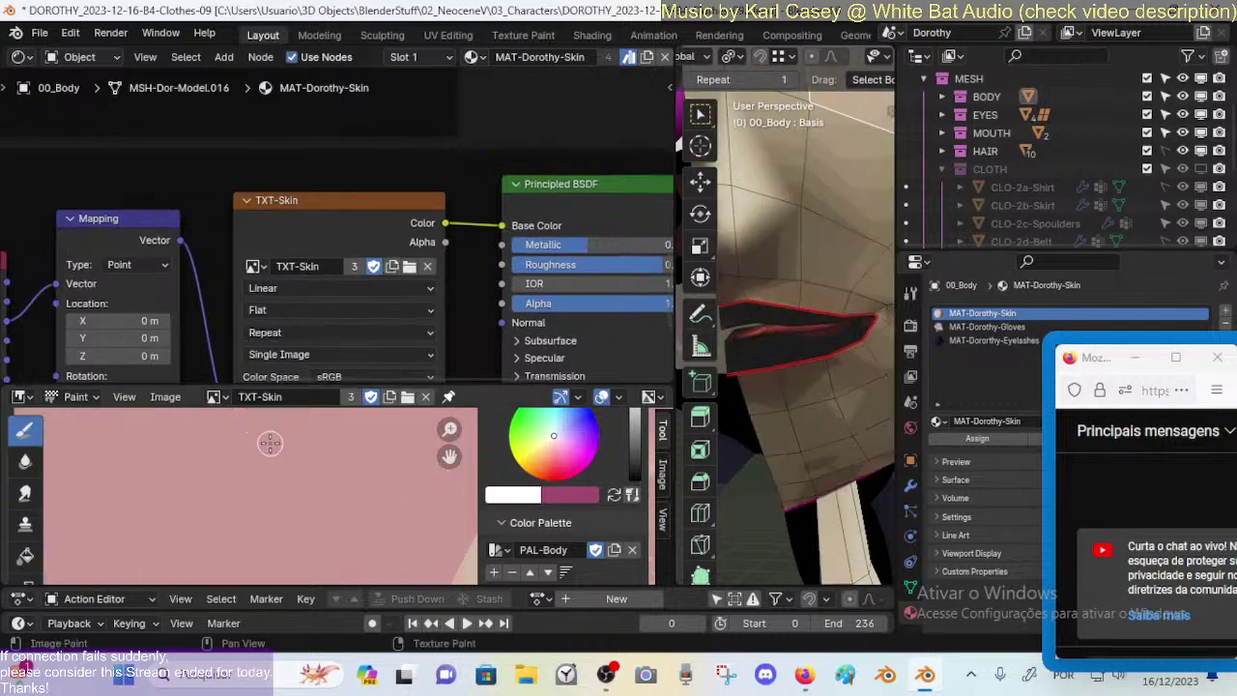
{"action": "middle_click_drag", "start_coordinate": [327, 515], "coordinate": [345, 539]}
{"action": "key", "text": "l"}
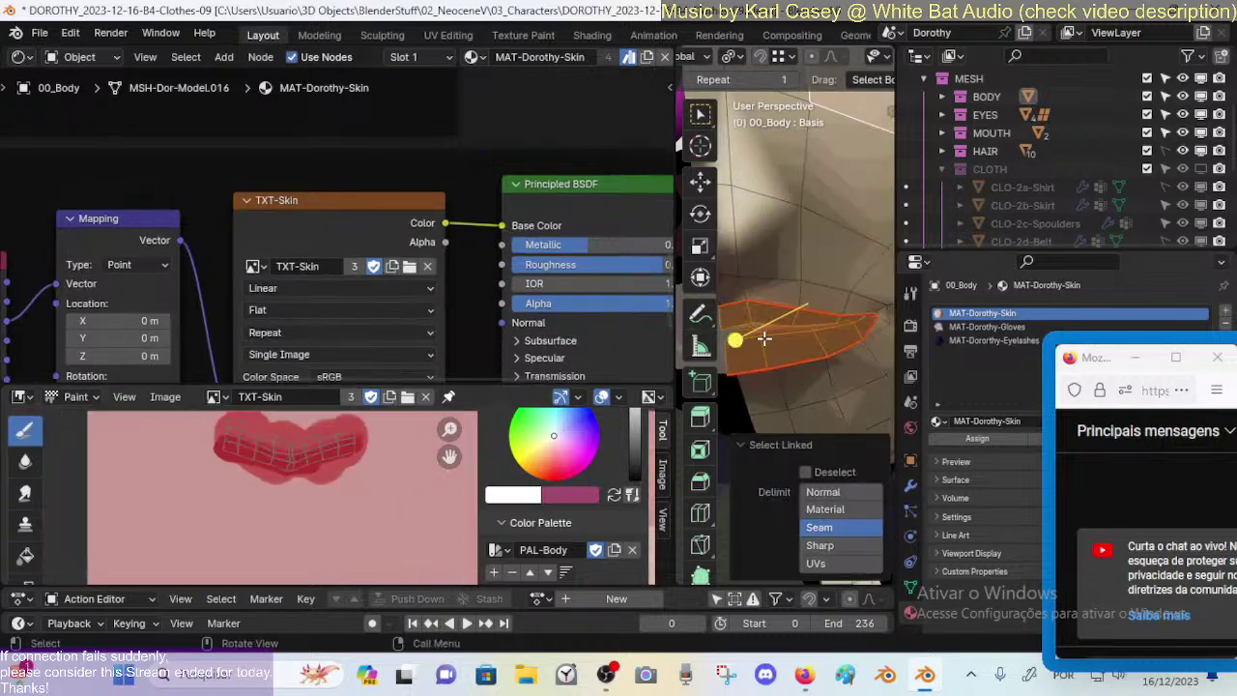
{"action": "middle_click_drag", "start_coordinate": [819, 343], "coordinate": [814, 308]}
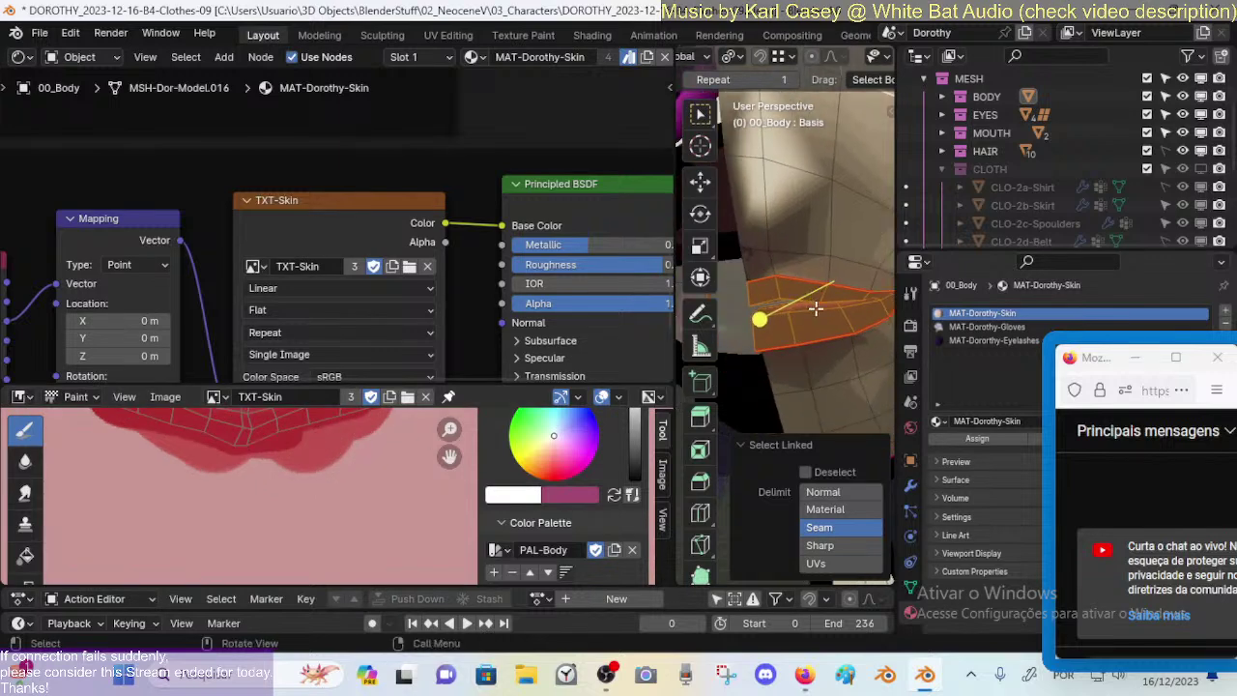
Step: Switch 00_Body to Texture Paint mode and enlarge the 3D viewport to inspect the mouth and face
{"action": "key", "text": "Tab"}
{"action": "left_click_drag", "start_coordinate": [530, 292], "coordinate": [434, 290]}
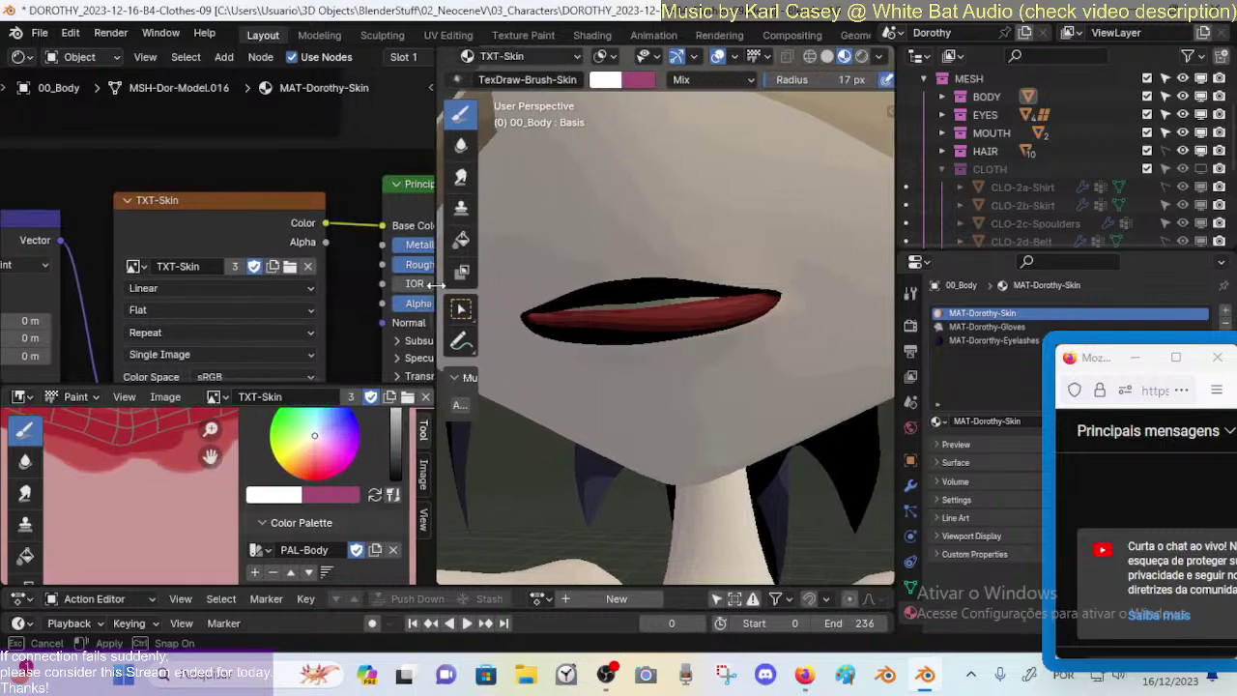
{"action": "scroll", "coordinate": [582, 303], "scroll_direction": "down", "scroll_amount": 6}
{"action": "mouse_move", "coordinate": [691, 309]}
{"action": "middle_mouse_down"}
{"action": "mouse_move", "coordinate": [821, 211]}
{"action": "mouse_move", "coordinate": [662, 340]}
{"action": "mouse_move", "coordinate": [679, 344]}
{"action": "middle_mouse_up"}
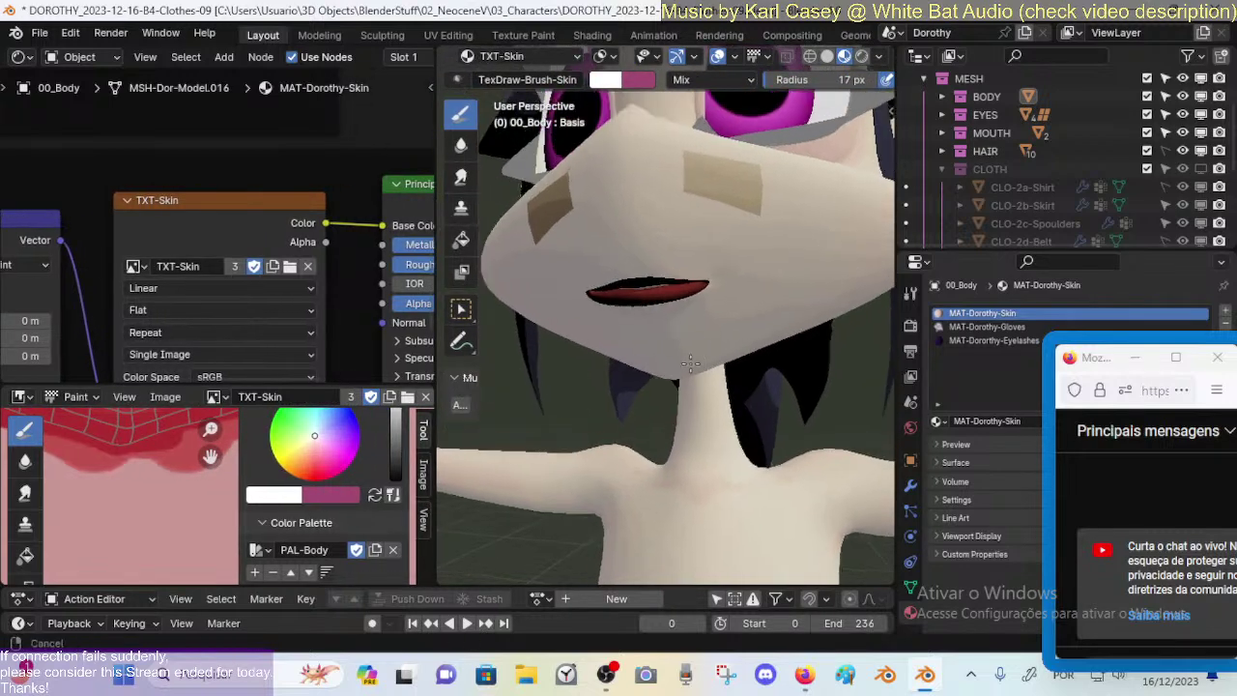
{"action": "key", "text": "ctrl+Tab"}
{"action": "left_click", "coordinate": [721, 210]}
{"action": "key", "text": "Tab"}
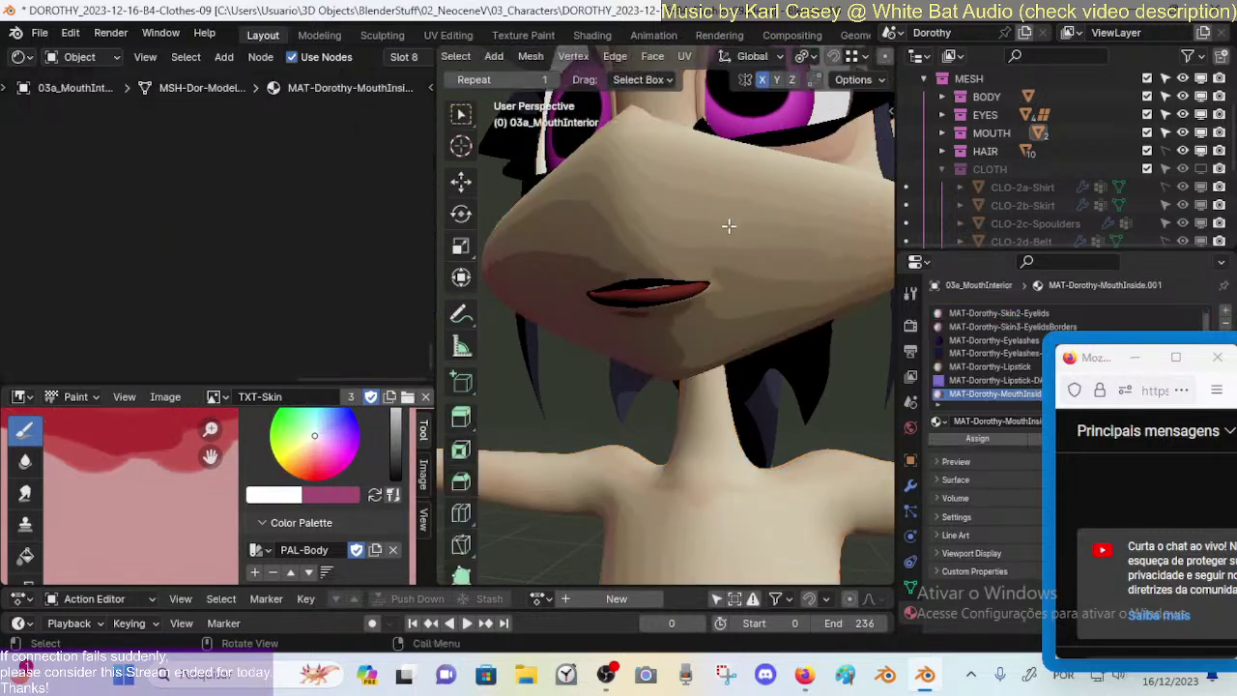
{"action": "key", "text": "Tab"}
Step: Select only the linked lip faces of 00_Body and return to Texture Paint mode with the PAL-Body swatches shown
{"action": "left_click", "coordinate": [703, 283]}
{"action": "key", "text": "Tab"}
{"action": "key", "text": "alt+a"}
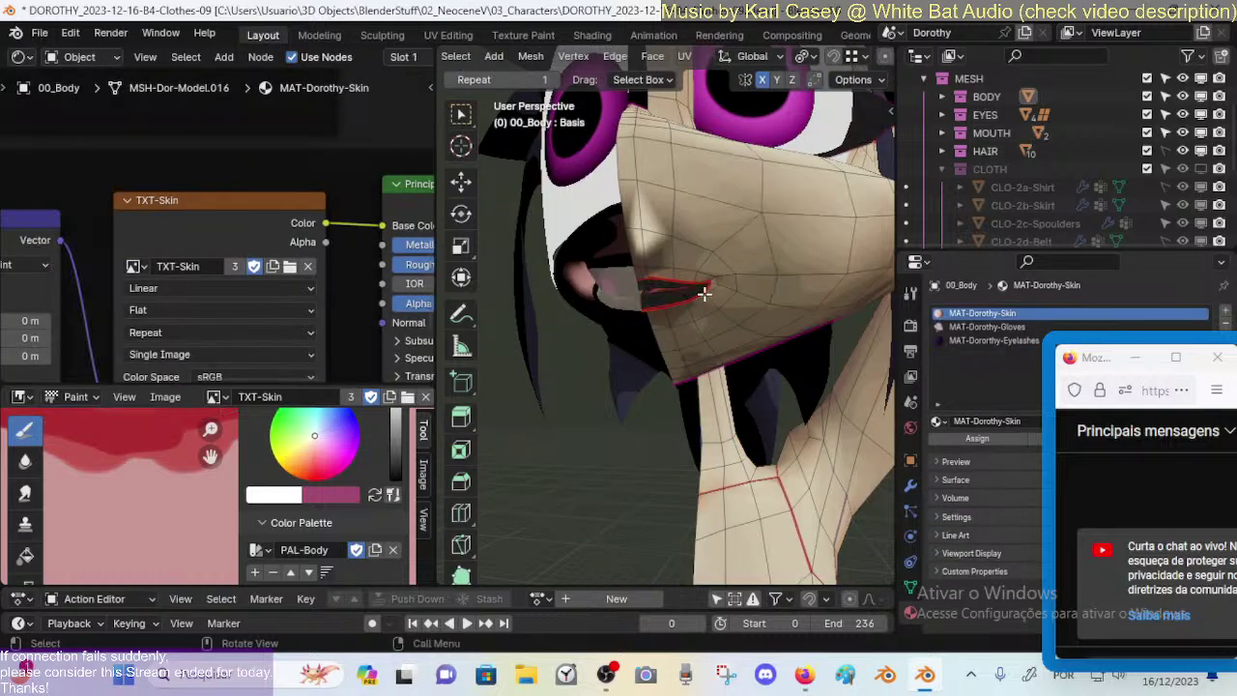
{"action": "key", "text": "l"}
{"action": "key", "text": "ctrl+Tab"}
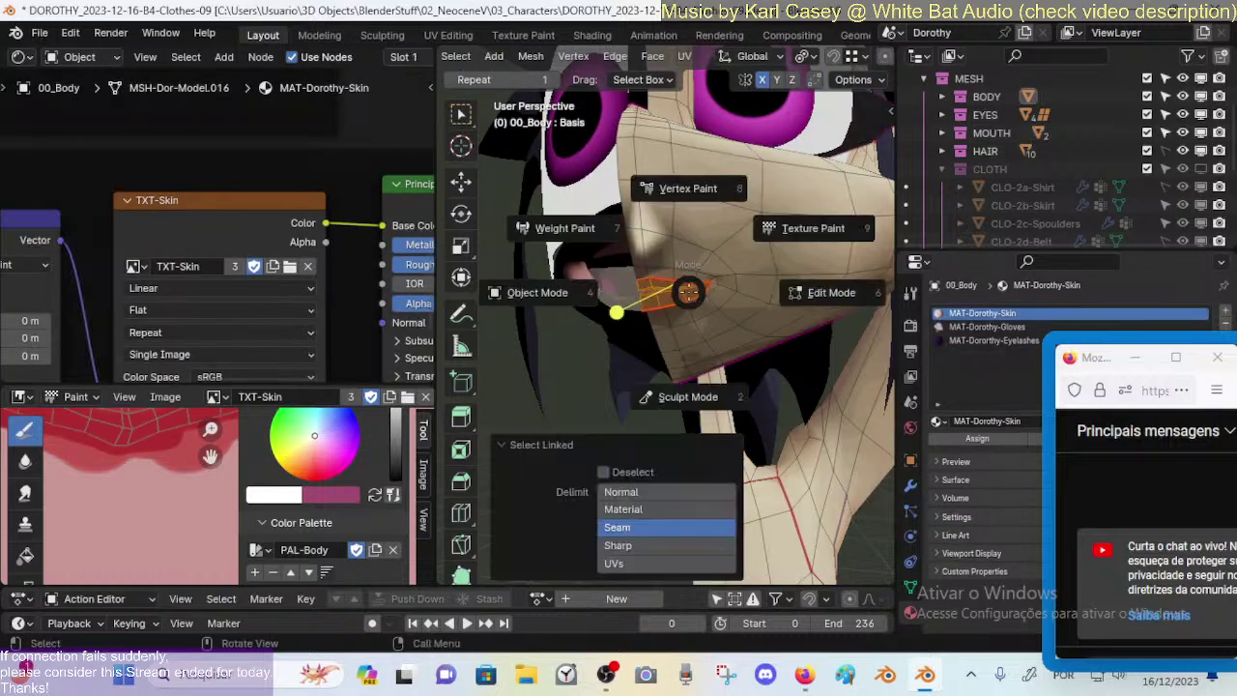
{"action": "scroll", "coordinate": [690, 299], "scroll_direction": "up", "scroll_amount": 1}
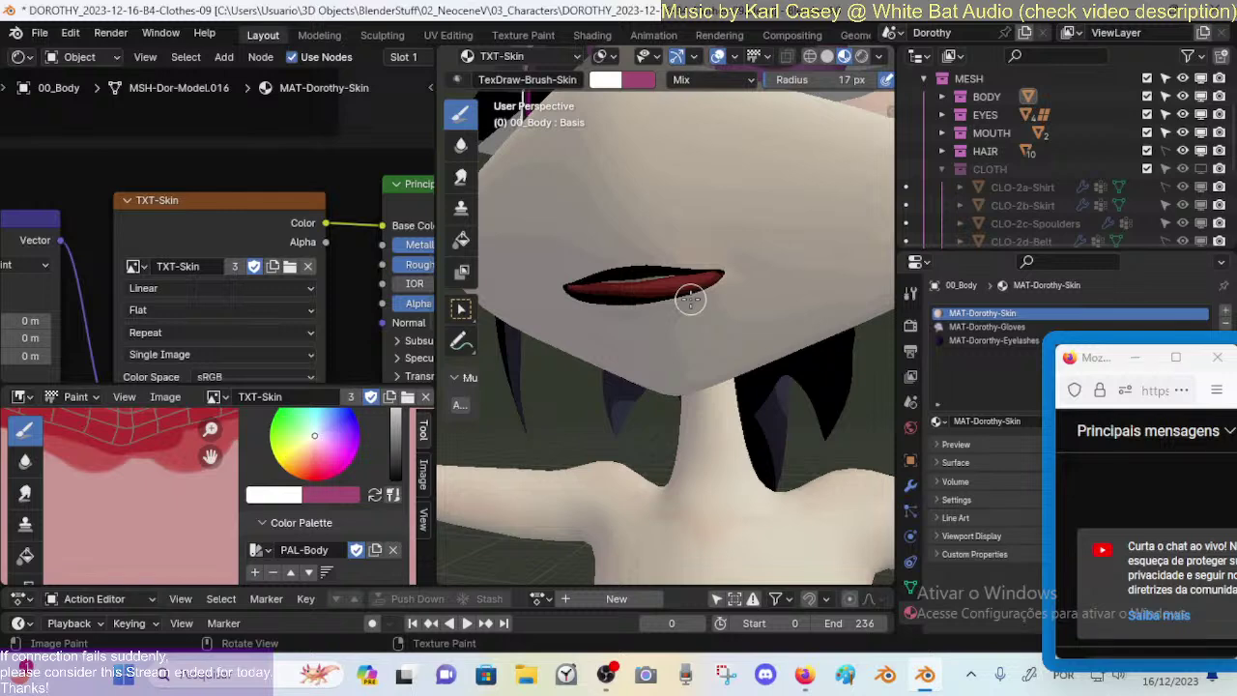
{"action": "scroll", "coordinate": [690, 300], "scroll_direction": "up", "scroll_amount": 2}
{"action": "scroll", "coordinate": [663, 372], "scroll_direction": "up", "scroll_amount": 1}
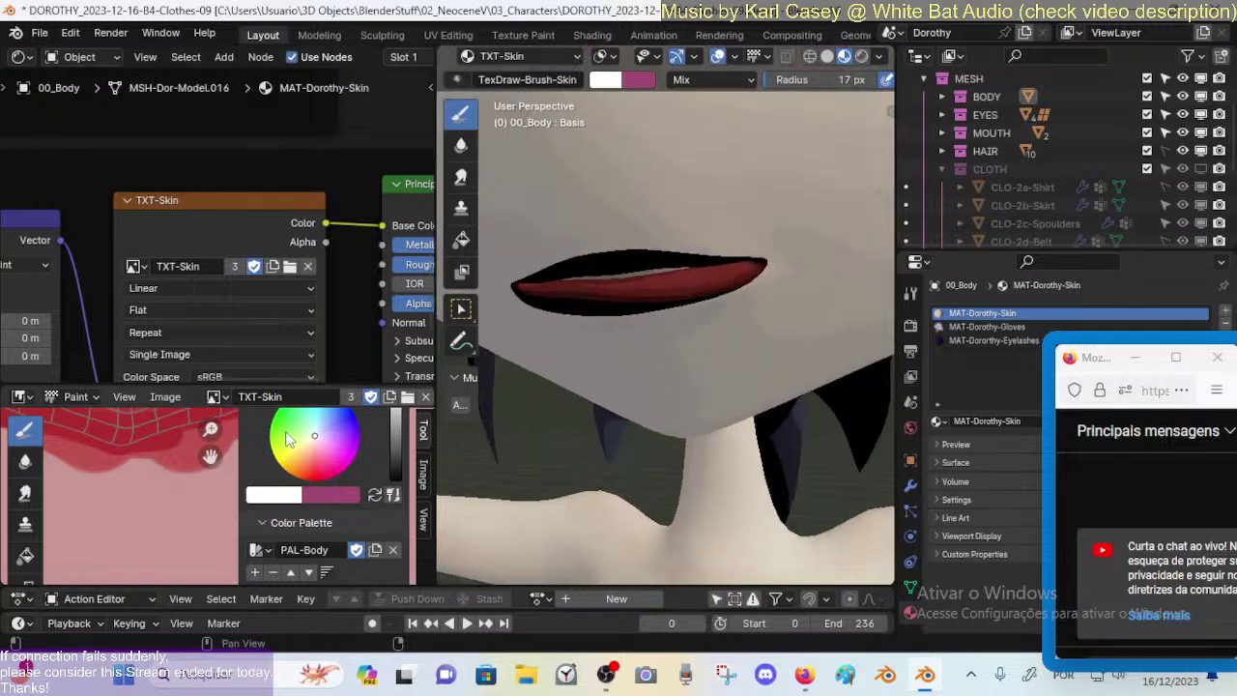
{"action": "scroll", "coordinate": [380, 466], "scroll_direction": "down", "scroll_amount": 2}
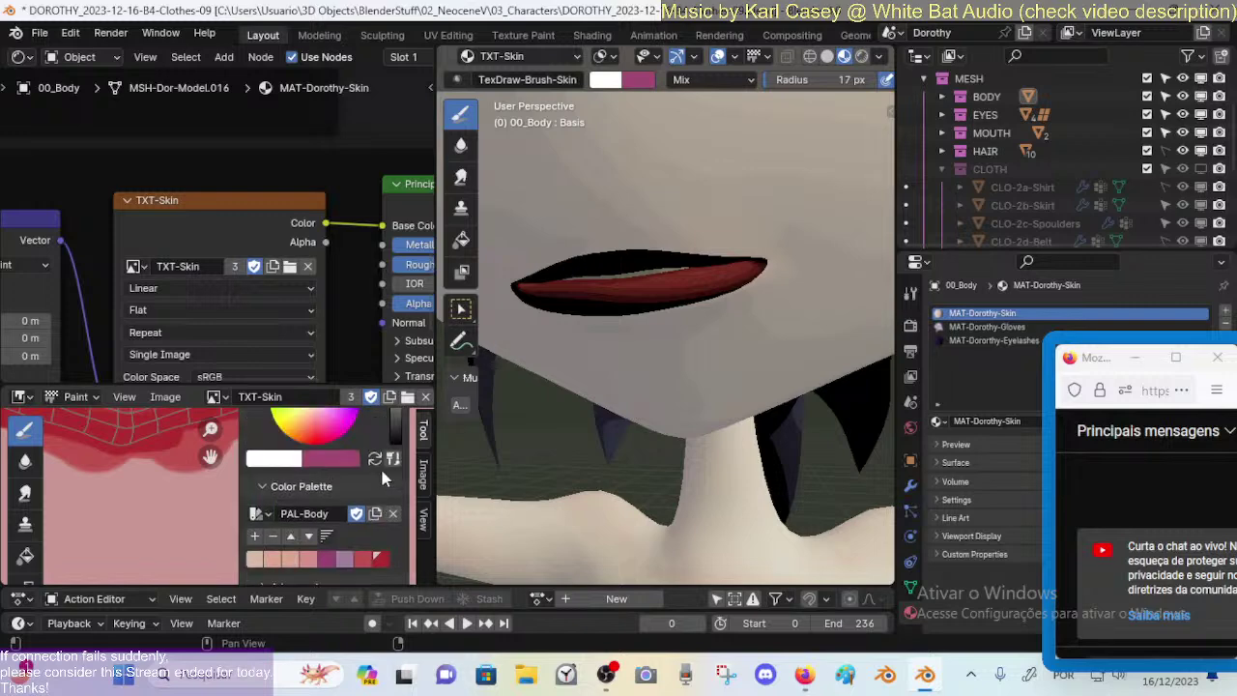
Step: Save the file and paint light red PAL-Body strokes along the lips with the 17 px TexDraw-Brush-Skin brush in the 3D view
{"action": "left_click", "coordinate": [374, 560]}
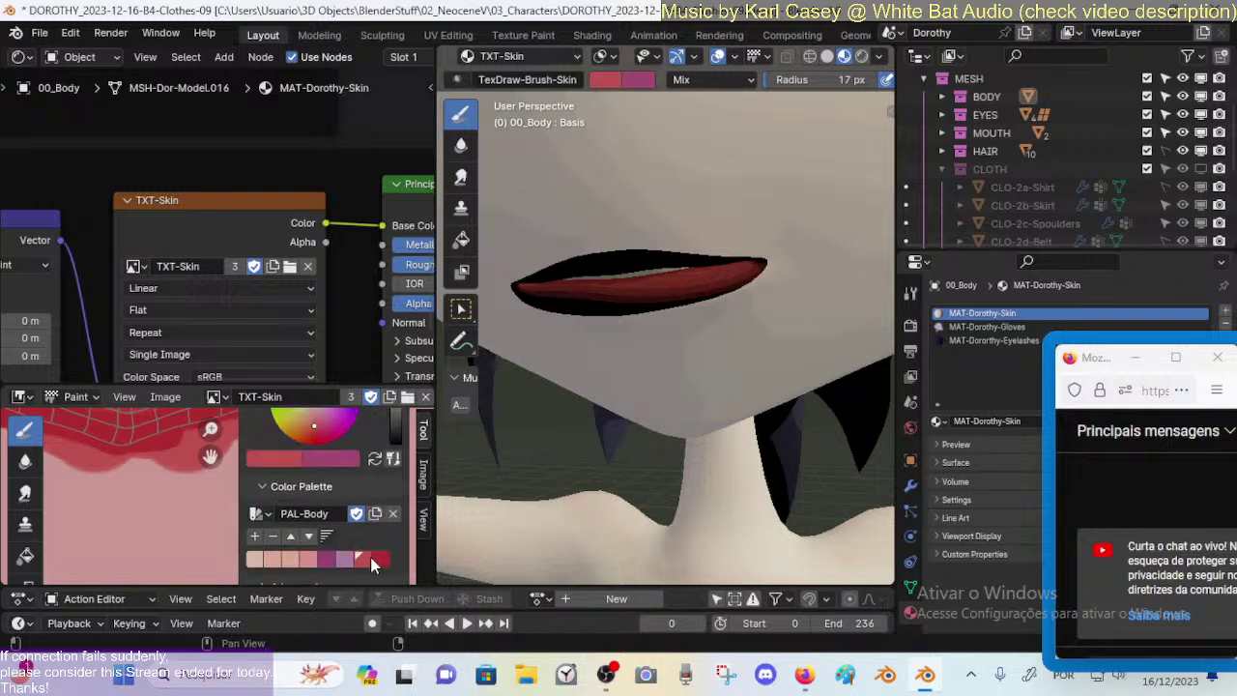
{"action": "middle_click_drag", "start_coordinate": [505, 434], "coordinate": [699, 448]}
{"action": "key", "text": "shift+grave"}
{"action": "key", "text": "w"}
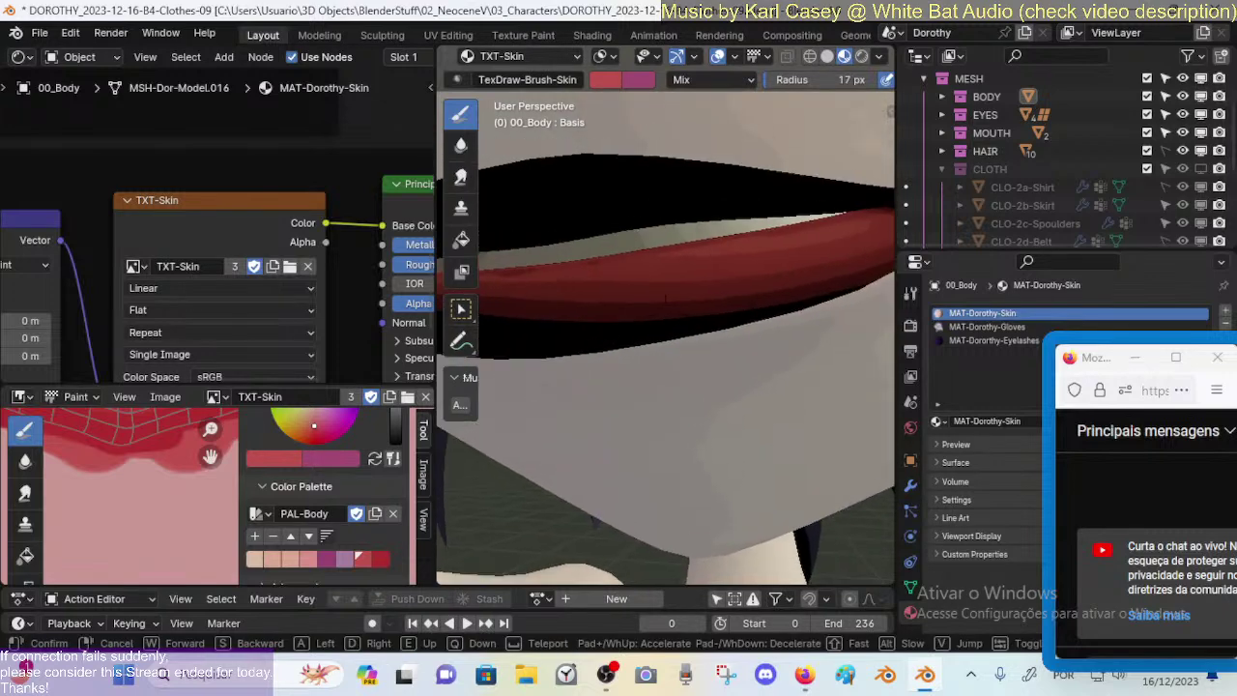
{"action": "key", "text": "s"}
{"action": "key", "text": "w"}
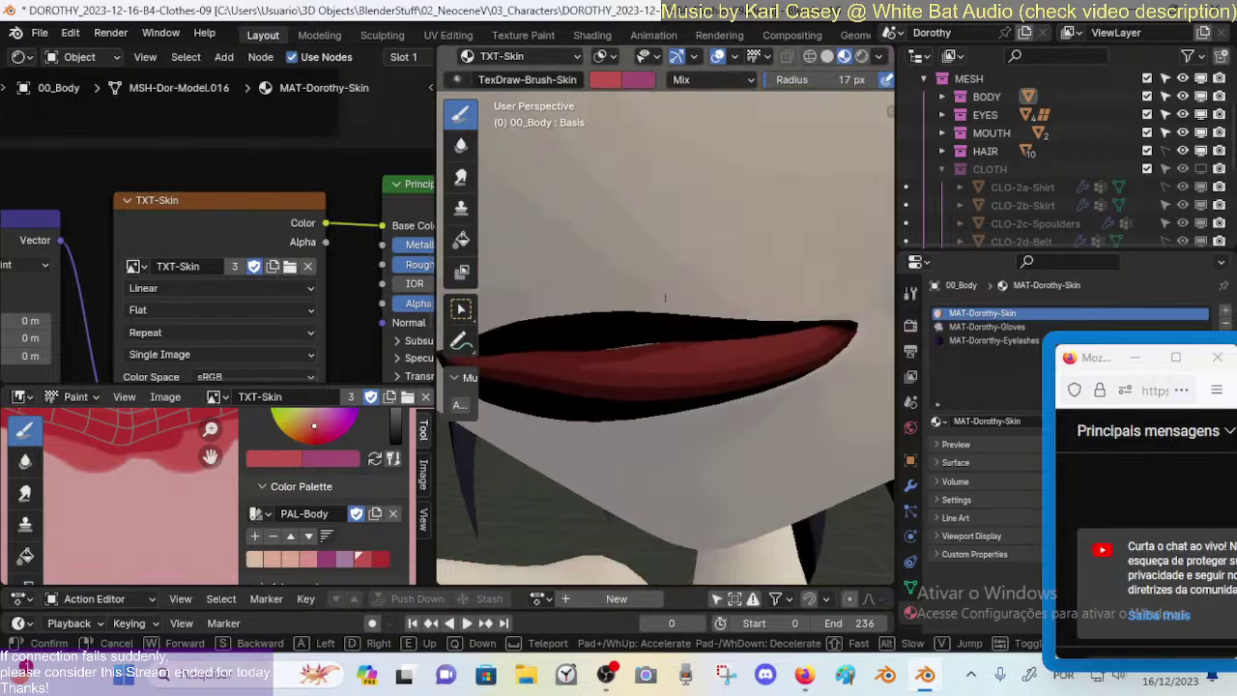
{"action": "left_click", "coordinate": [666, 404]}
{"action": "key", "text": "ctrl+s"}
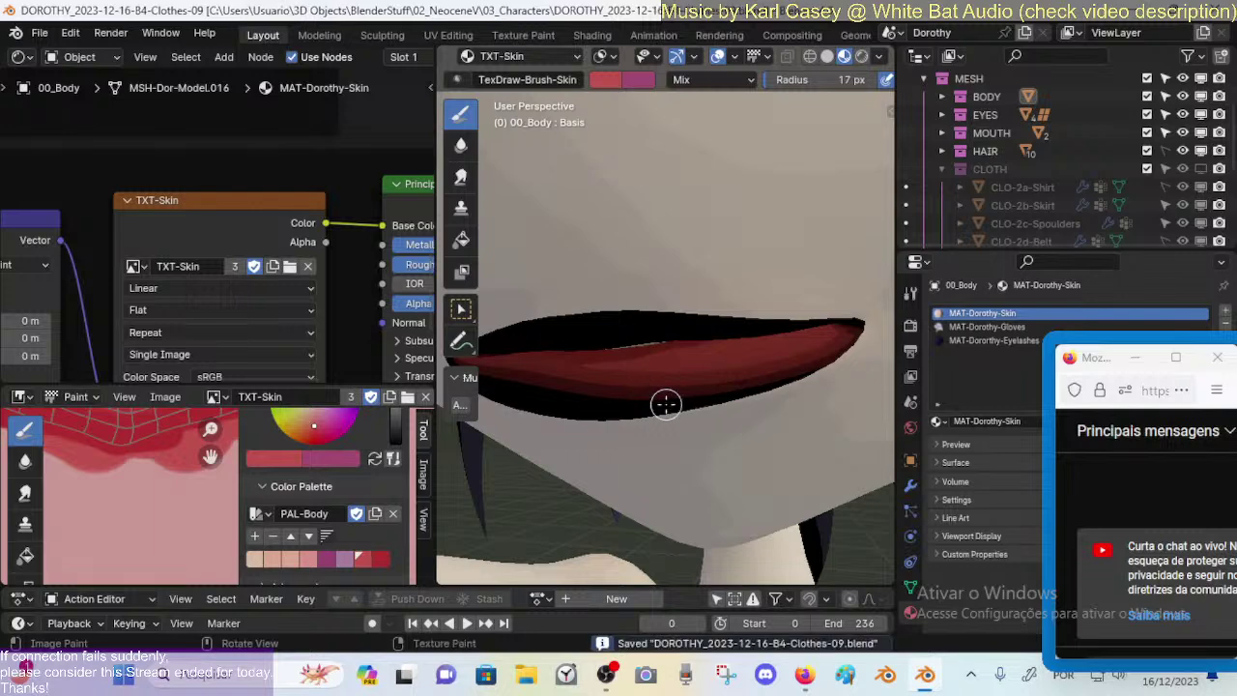
{"action": "mouse_move", "coordinate": [666, 404]}
{"action": "left_mouse_down"}
{"action": "mouse_move", "coordinate": [602, 358]}
{"action": "mouse_move", "coordinate": [613, 359]}
{"action": "mouse_move", "coordinate": [602, 384]}
{"action": "mouse_move", "coordinate": [619, 391]}
{"action": "mouse_move", "coordinate": [624, 351]}
{"action": "mouse_move", "coordinate": [644, 342]}
{"action": "mouse_move", "coordinate": [670, 340]}
{"action": "mouse_move", "coordinate": [715, 378]}
{"action": "mouse_move", "coordinate": [784, 334]}
{"action": "left_mouse_up"}
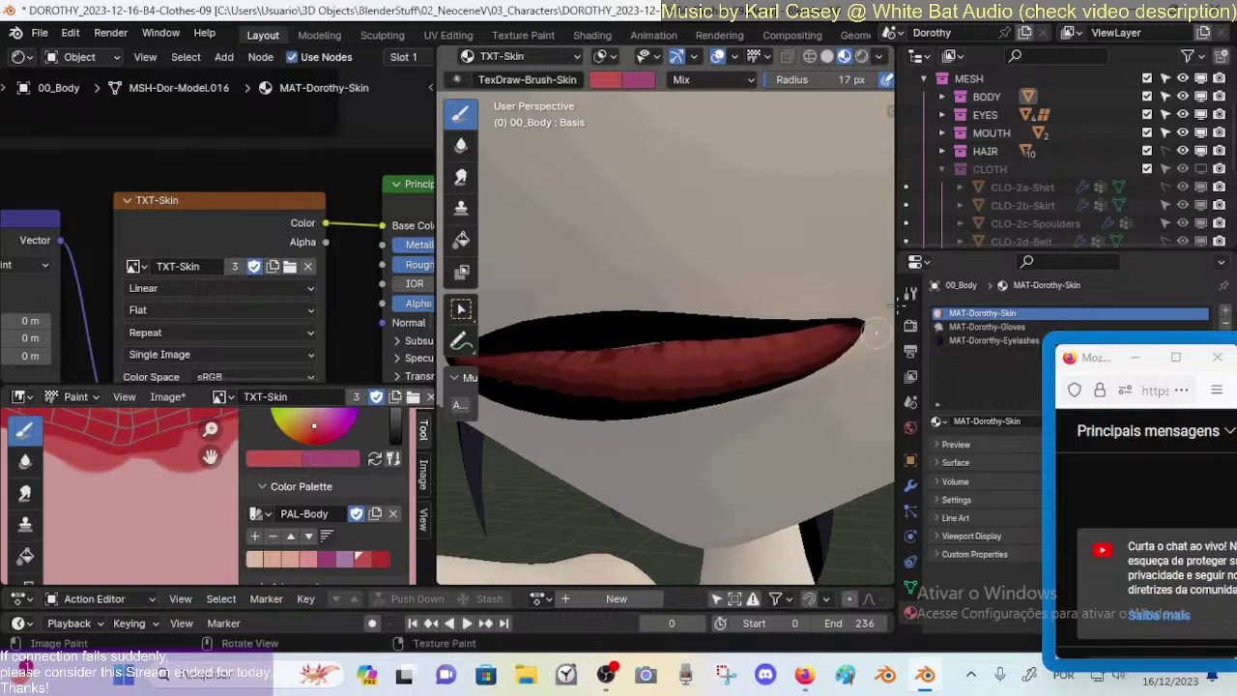
{"action": "mouse_move", "coordinate": [677, 326]}
{"action": "middle_mouse_down"}
{"action": "mouse_move", "coordinate": [816, 334]}
{"action": "mouse_move", "coordinate": [781, 251]}
{"action": "mouse_move", "coordinate": [654, 314]}
{"action": "mouse_move", "coordinate": [716, 373]}
{"action": "middle_mouse_up"}
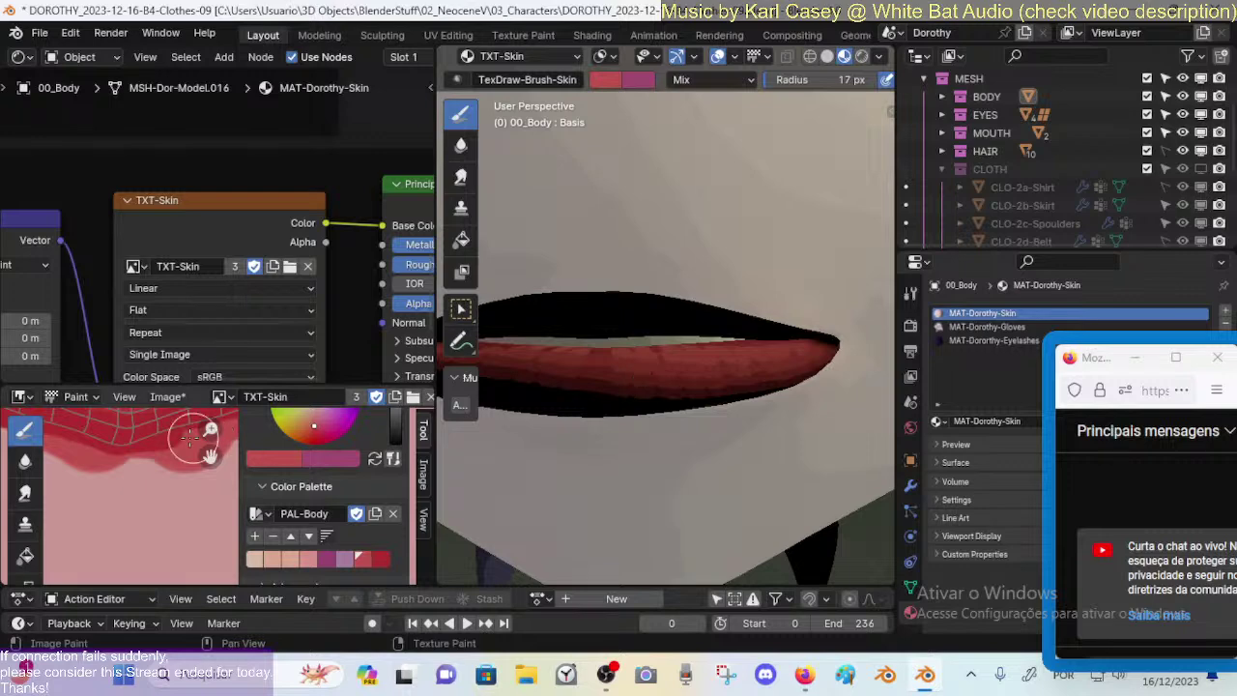
Step: Reduce the brush radius to 1 px and paint fine light red streaks into the dark lip band on the TXT-Skin image
{"action": "middle_click_drag", "start_coordinate": [183, 483], "coordinate": [253, 471], "text": "ctrl"}
{"action": "key", "text": "n"}
{"action": "key", "text": "bracketright"}
{"action": "key", "text": "bracketright"}
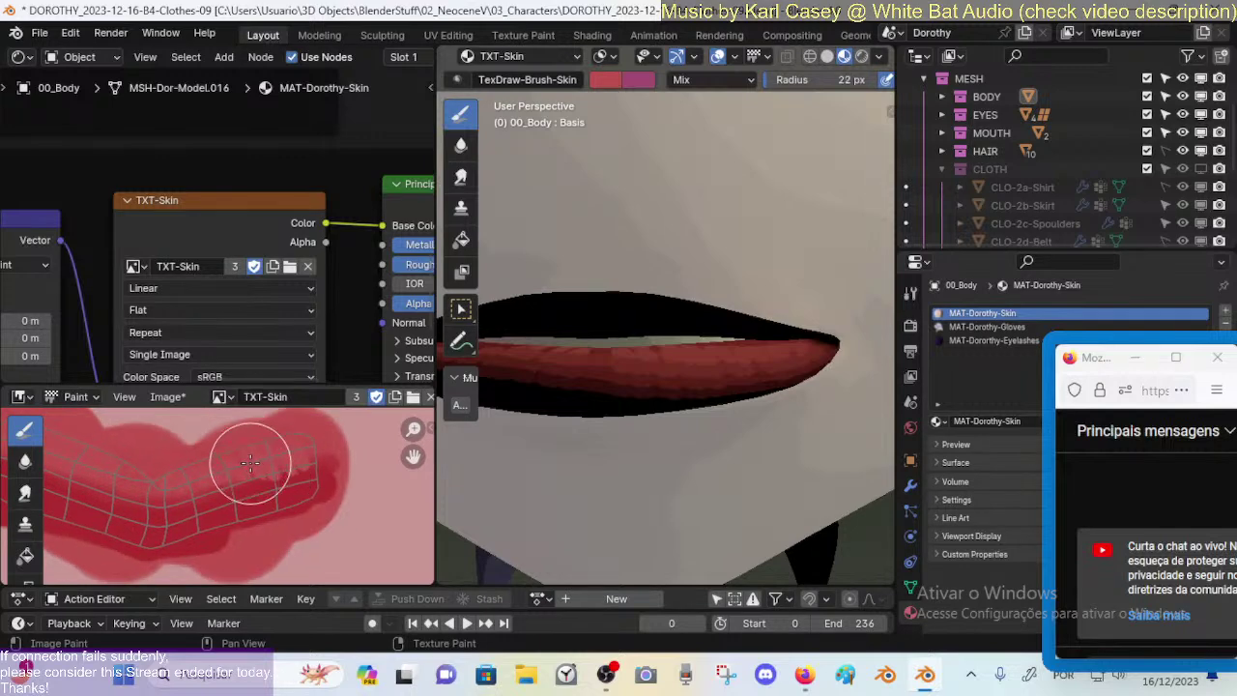
{"action": "key", "text": "bracketleft"}
{"action": "key", "text": "bracketleft"}
{"action": "key", "text": "bracketleft"}
{"action": "key", "text": "bracketleft"}
{"action": "key", "text": "bracketleft"}
{"action": "key", "text": "bracketleft"}
{"action": "key", "text": "bracketleft"}
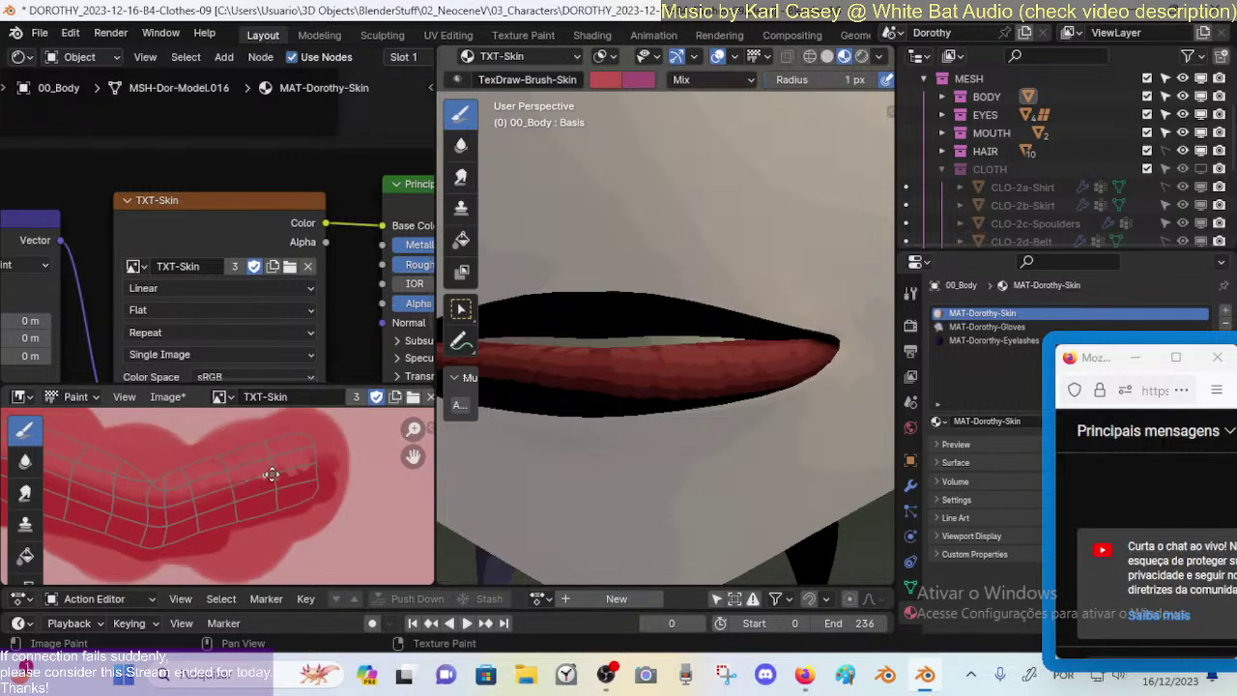
{"action": "scroll", "coordinate": [242, 419], "scroll_direction": "up", "scroll_amount": 3}
{"action": "key", "text": "shift+f"}
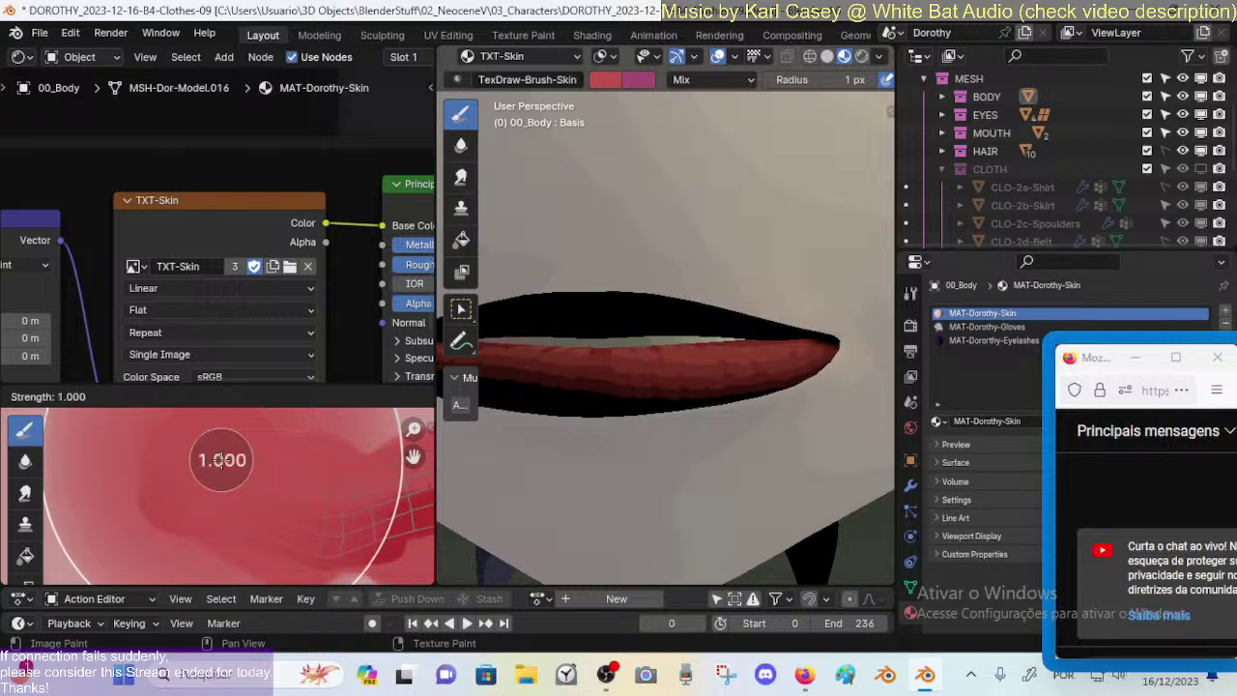
{"action": "left_click", "coordinate": [223, 460]}
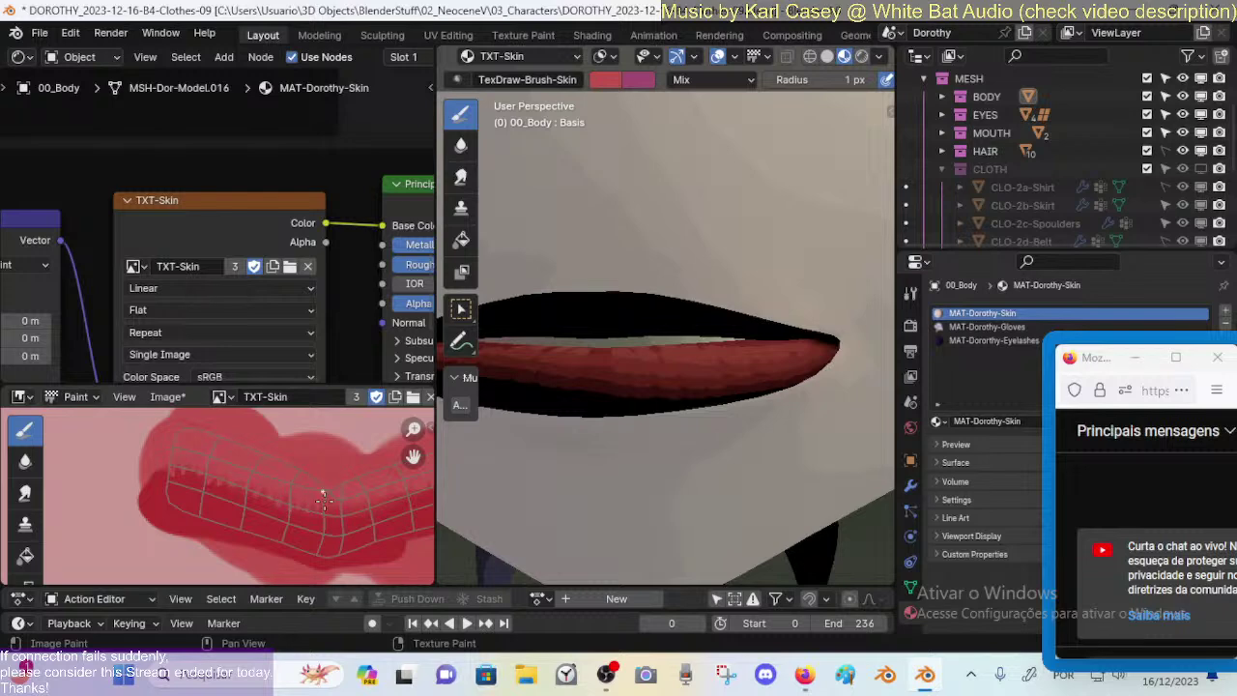
{"action": "middle_click_drag", "start_coordinate": [383, 447], "coordinate": [284, 478]}
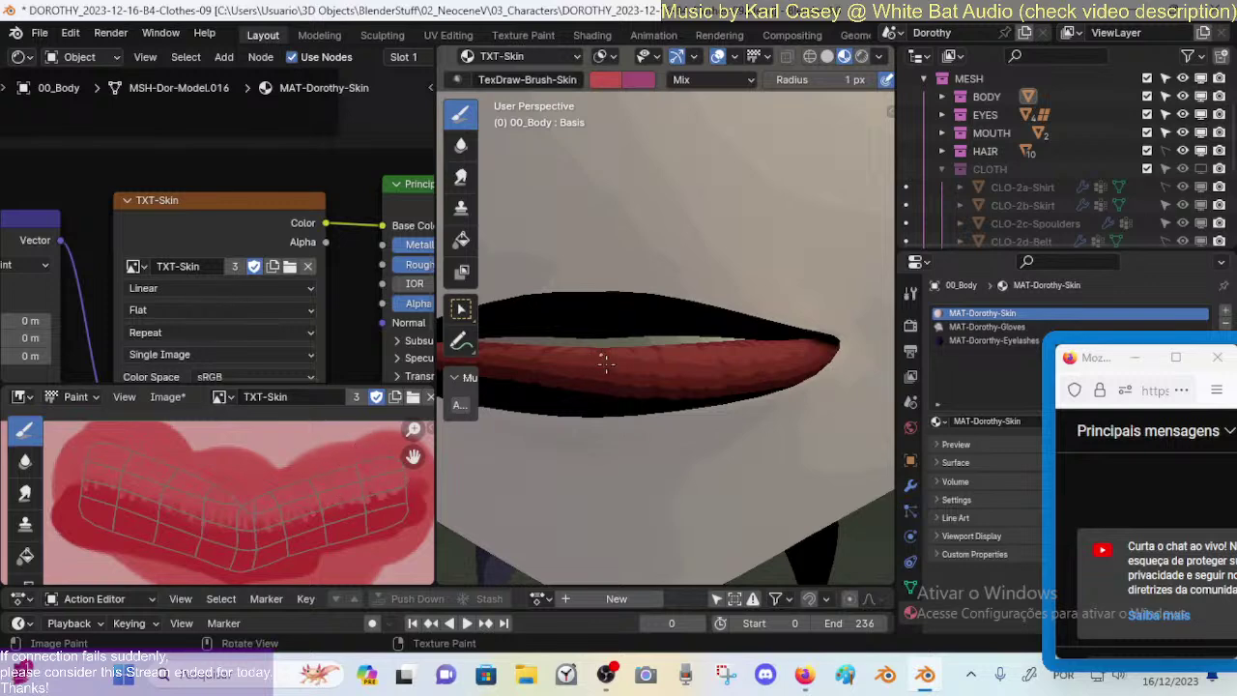
Step: Pick the dark red PAL-Body swatch, adjust the brush strength and paint fine streaks into the lighter lip band on TXT-Skin
{"action": "middle_click_drag", "start_coordinate": [604, 360], "coordinate": [544, 390]}
{"action": "scroll", "coordinate": [290, 471], "scroll_direction": "up", "scroll_amount": 3}
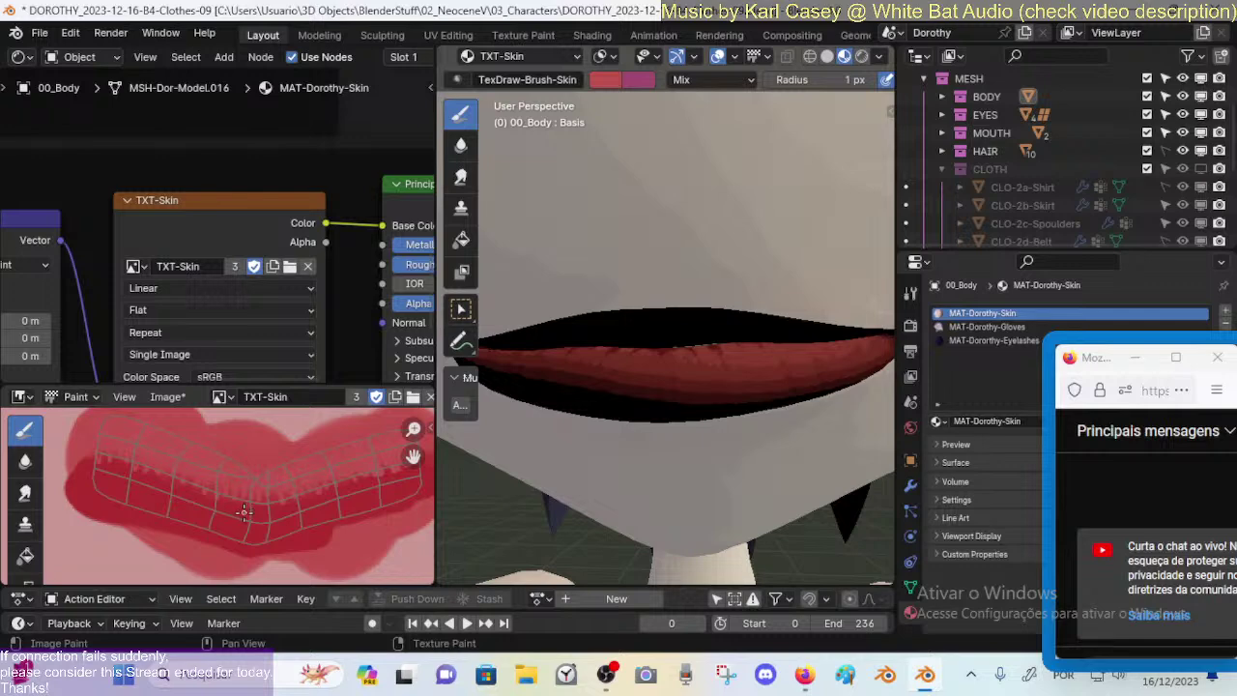
{"action": "key", "text": "n"}
{"action": "left_click", "coordinate": [383, 562]}
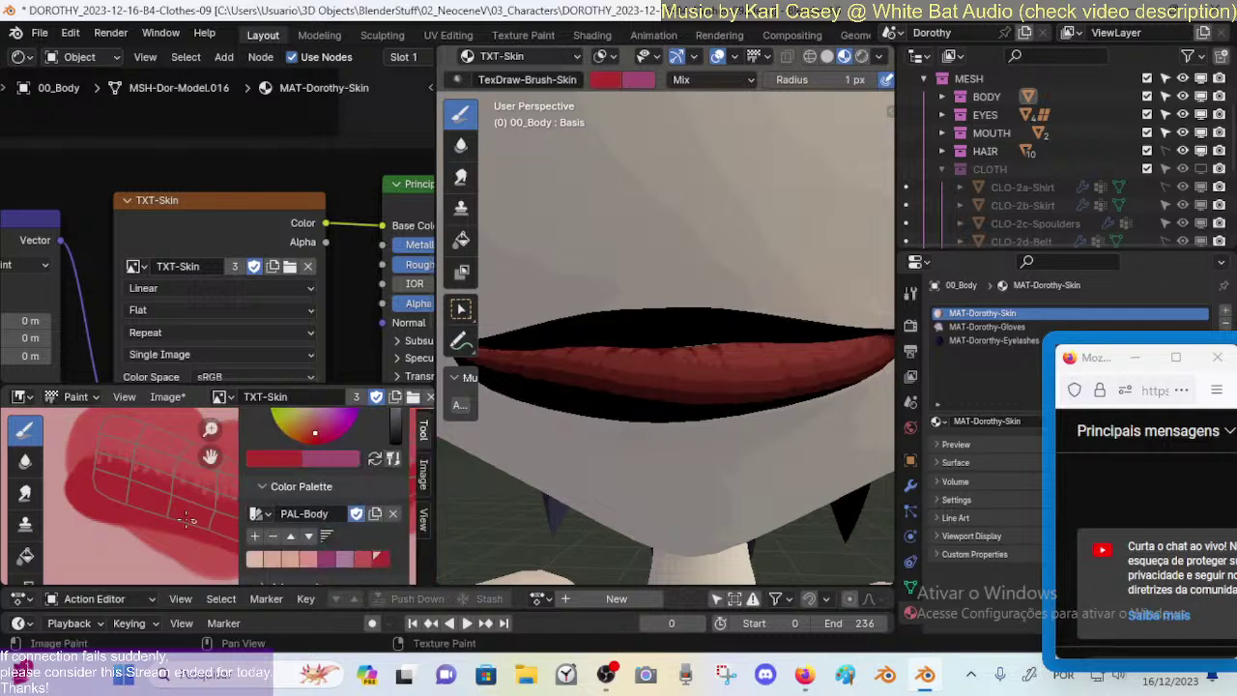
{"action": "key", "text": "n"}
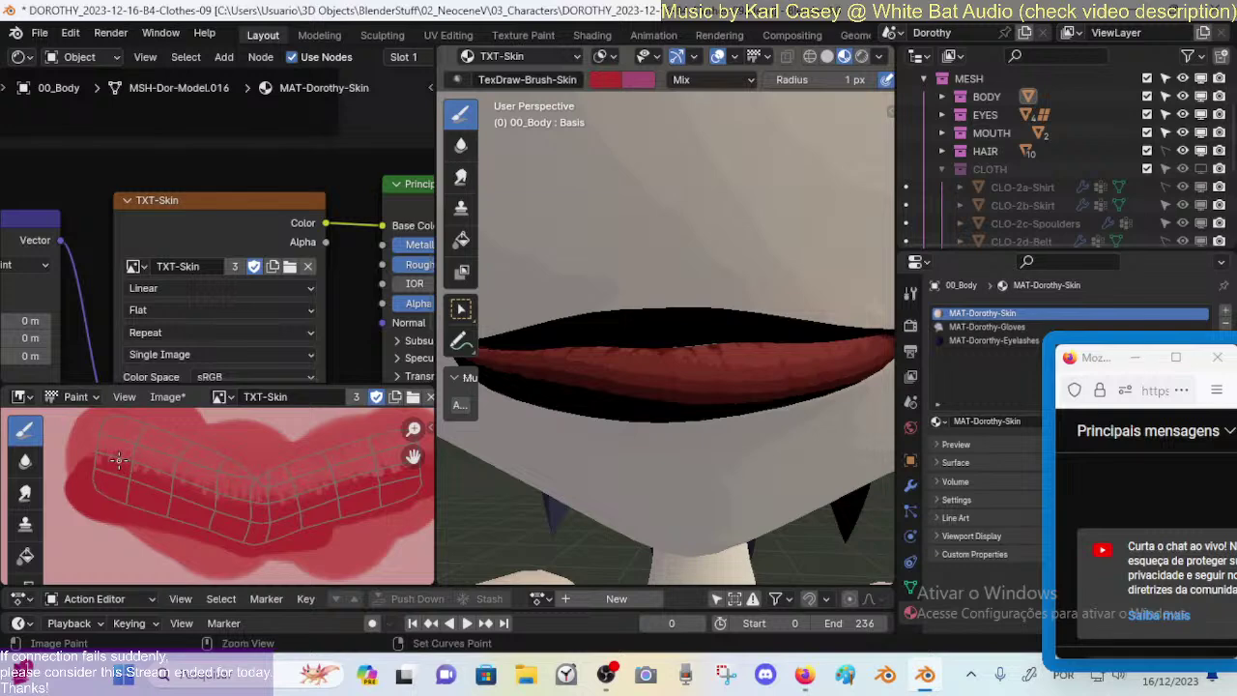
{"action": "key", "text": "shift+f"}
{"action": "left_click", "coordinate": [77, 460]}
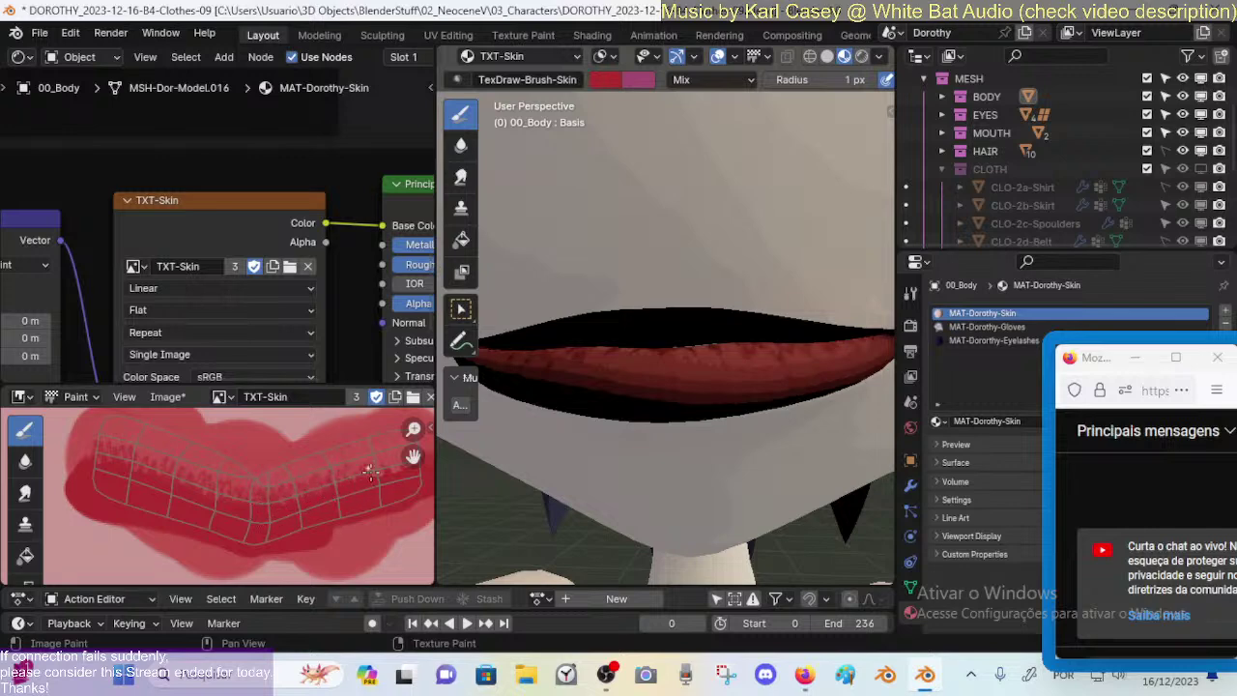
{"action": "middle_click_drag", "start_coordinate": [377, 466], "coordinate": [332, 475]}
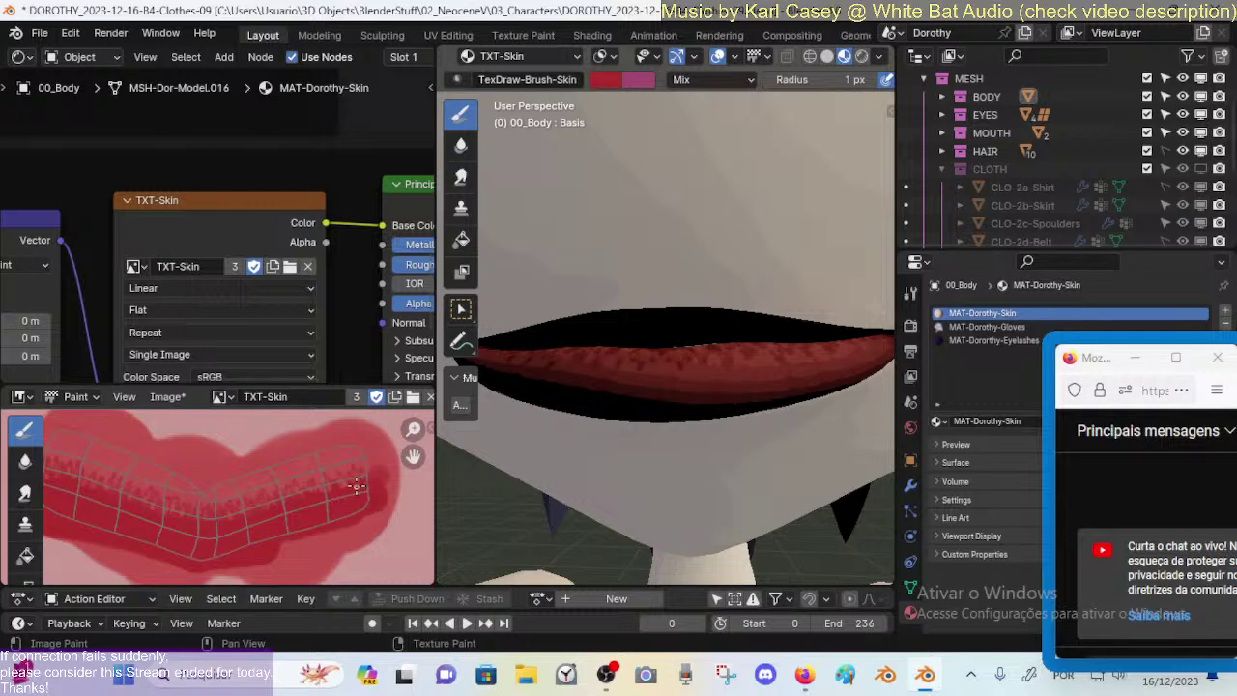
Step: Readjust the brush strength and add more fine dark red streaks across the whole width of the lip UVs
{"action": "middle_click_drag", "start_coordinate": [244, 454], "coordinate": [346, 443]}
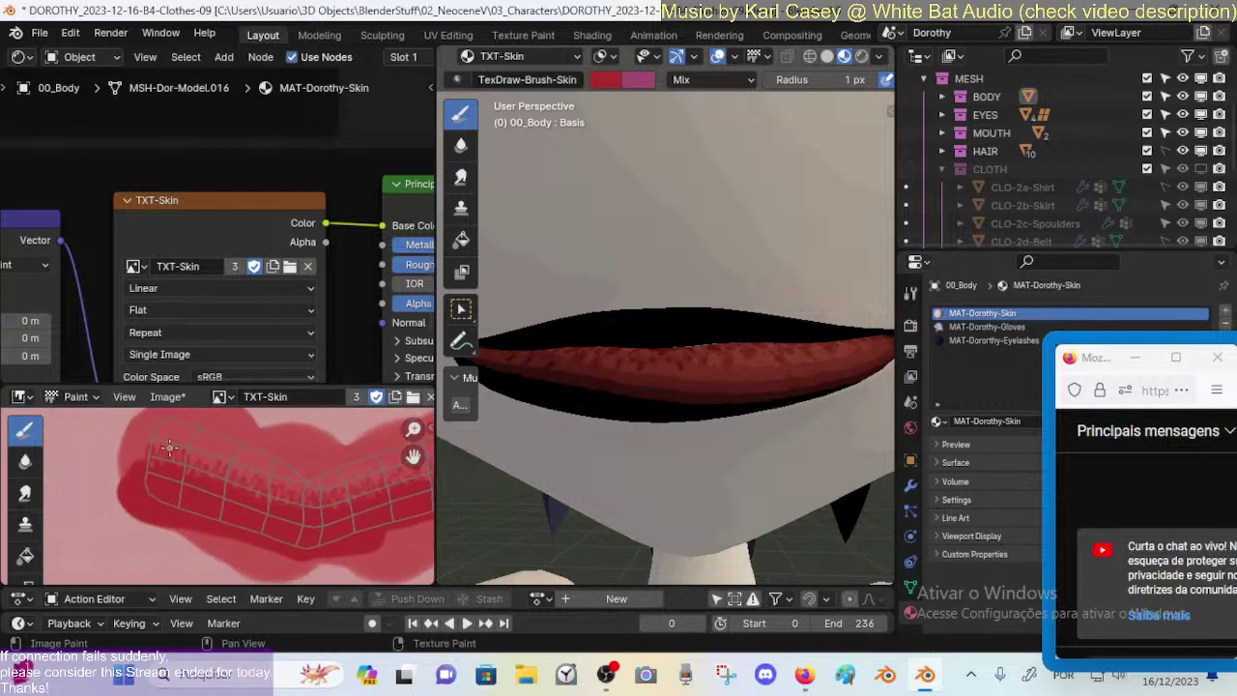
{"action": "key", "text": "shift+f"}
{"action": "left_click", "coordinate": [162, 419]}
{"action": "middle_click_drag", "start_coordinate": [302, 495], "coordinate": [221, 512]}
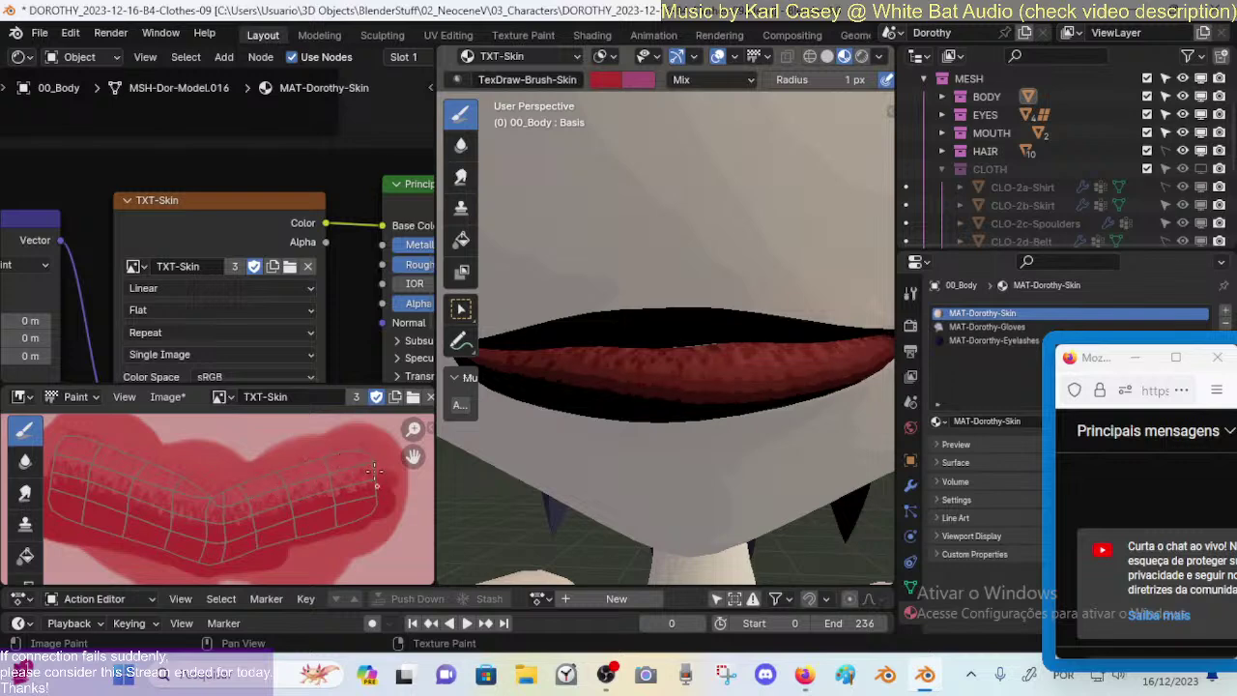
{"action": "middle_click_drag", "start_coordinate": [319, 439], "coordinate": [331, 431]}
Step: Set the brush radius to 14 px, adjust its strength and paint broad dark red strokes along the streaked lip band
{"action": "middle_click_drag", "start_coordinate": [186, 446], "coordinate": [180, 470]}
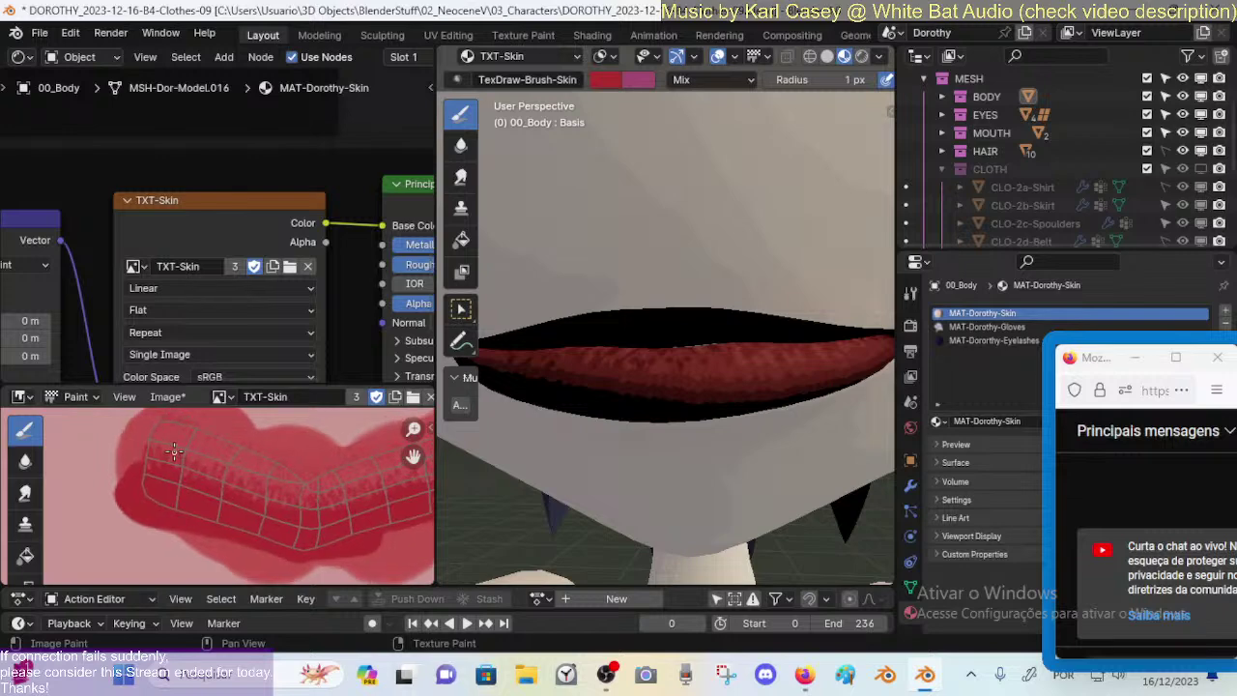
{"action": "key", "text": "shift+f"}
{"action": "left_click", "coordinate": [180, 455]}
{"action": "key", "text": "f"}
{"action": "left_click", "coordinate": [203, 445]}
{"action": "key", "text": "shift+f"}
{"action": "left_click", "coordinate": [207, 439]}
{"action": "mouse_move", "coordinate": [147, 480]}
{"action": "left_mouse_down"}
{"action": "mouse_move", "coordinate": [235, 444]}
{"action": "mouse_move", "coordinate": [267, 472]}
{"action": "mouse_move", "coordinate": [318, 473]}
{"action": "mouse_move", "coordinate": [377, 496]}
{"action": "mouse_move", "coordinate": [359, 450]}
{"action": "left_mouse_up"}
{"action": "middle_click_drag", "start_coordinate": [359, 450], "coordinate": [265, 488]}
{"action": "mouse_move", "coordinate": [265, 487]}
{"action": "left_mouse_down"}
{"action": "mouse_move", "coordinate": [312, 477]}
{"action": "mouse_move", "coordinate": [348, 441]}
{"action": "mouse_move", "coordinate": [334, 473]}
{"action": "left_mouse_up"}
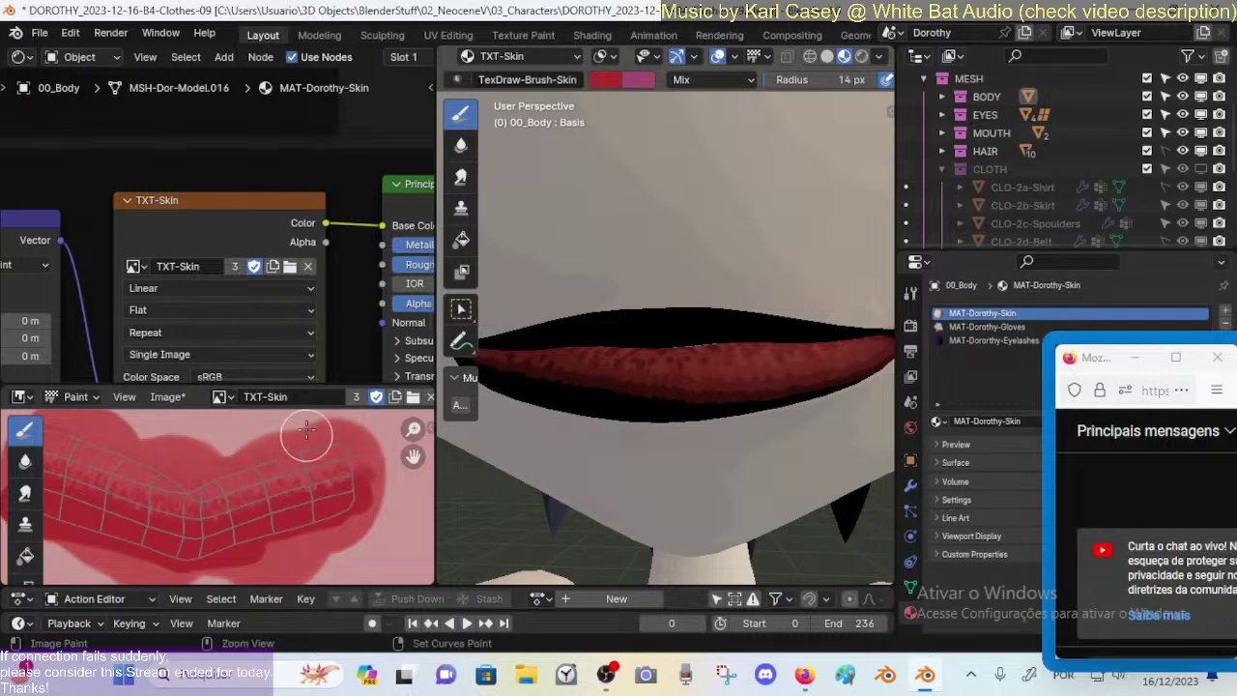
{"action": "middle_click_drag", "start_coordinate": [300, 463], "coordinate": [129, 469], "text": "ctrl"}
{"action": "mouse_move", "coordinate": [138, 457]}
{"action": "left_mouse_down"}
{"action": "mouse_move", "coordinate": [183, 453]}
{"action": "mouse_move", "coordinate": [240, 496]}
{"action": "mouse_move", "coordinate": [304, 483]}
{"action": "mouse_move", "coordinate": [360, 449]}
{"action": "left_mouse_up"}
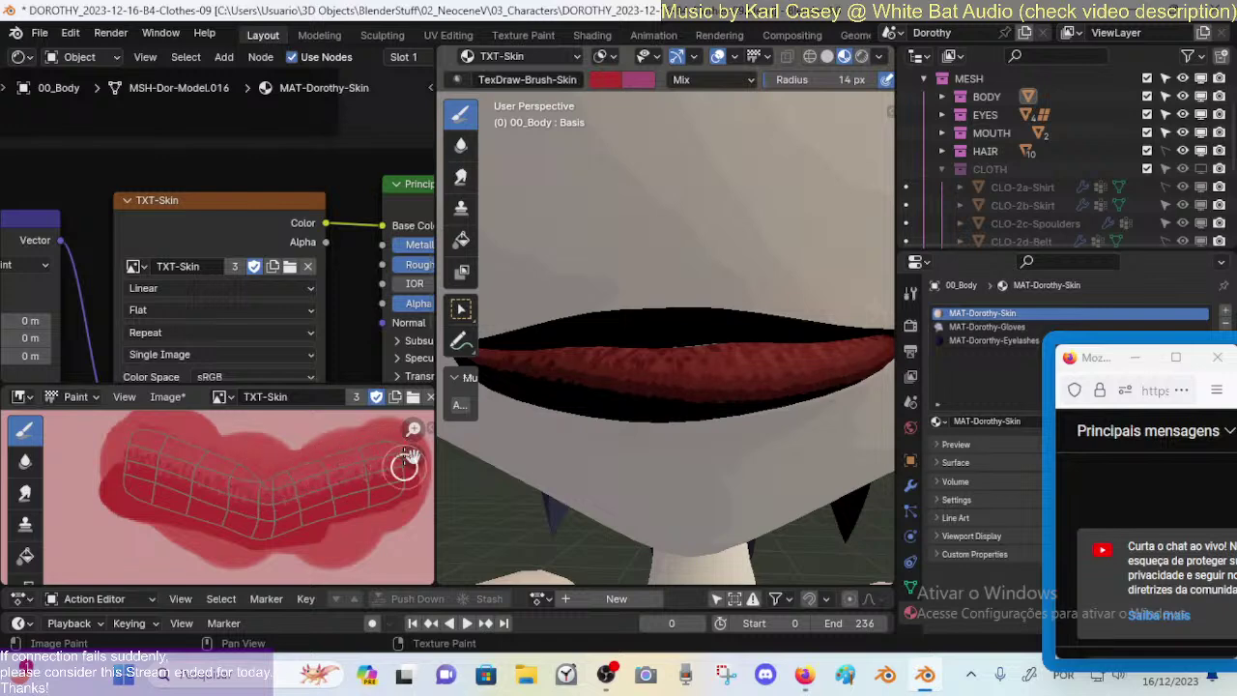
Step: Soften the lip streaks on TXT-Skin using the Soften brush with strength 0.048 and radius 10 px
{"action": "left_click", "coordinate": [25, 462]}
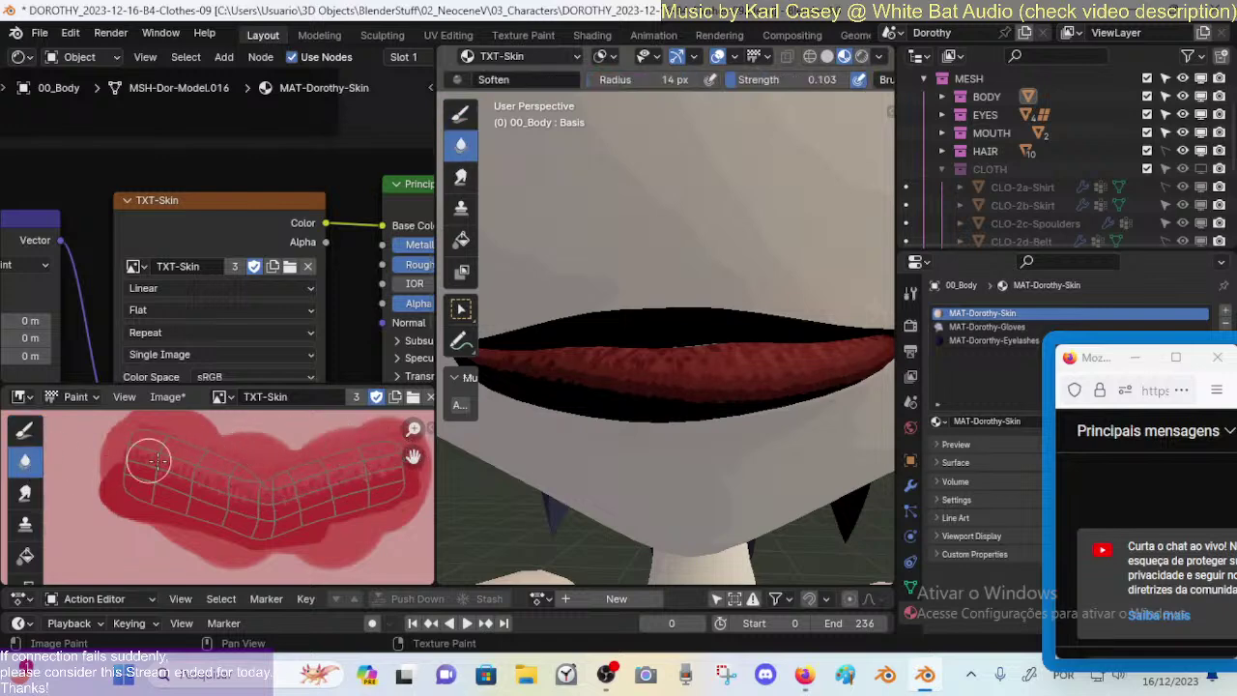
{"action": "key", "text": "shift+f"}
{"action": "left_click", "coordinate": [152, 462]}
{"action": "key", "text": "f"}
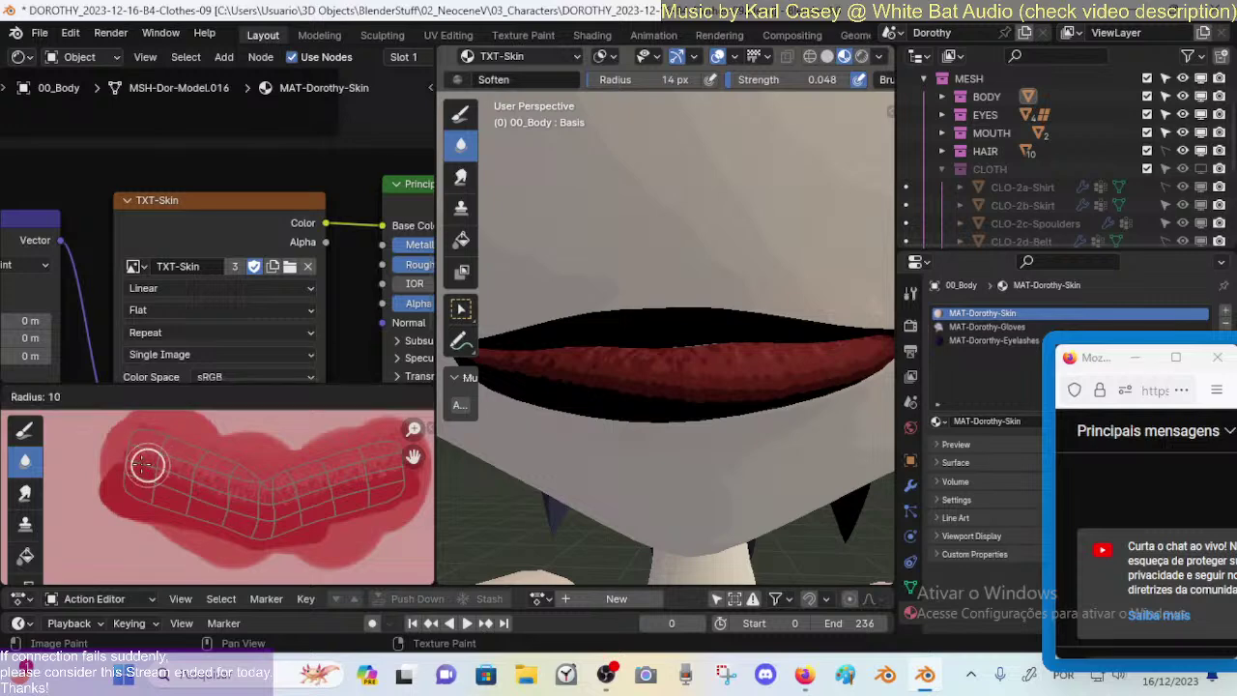
{"action": "left_click", "coordinate": [145, 462]}
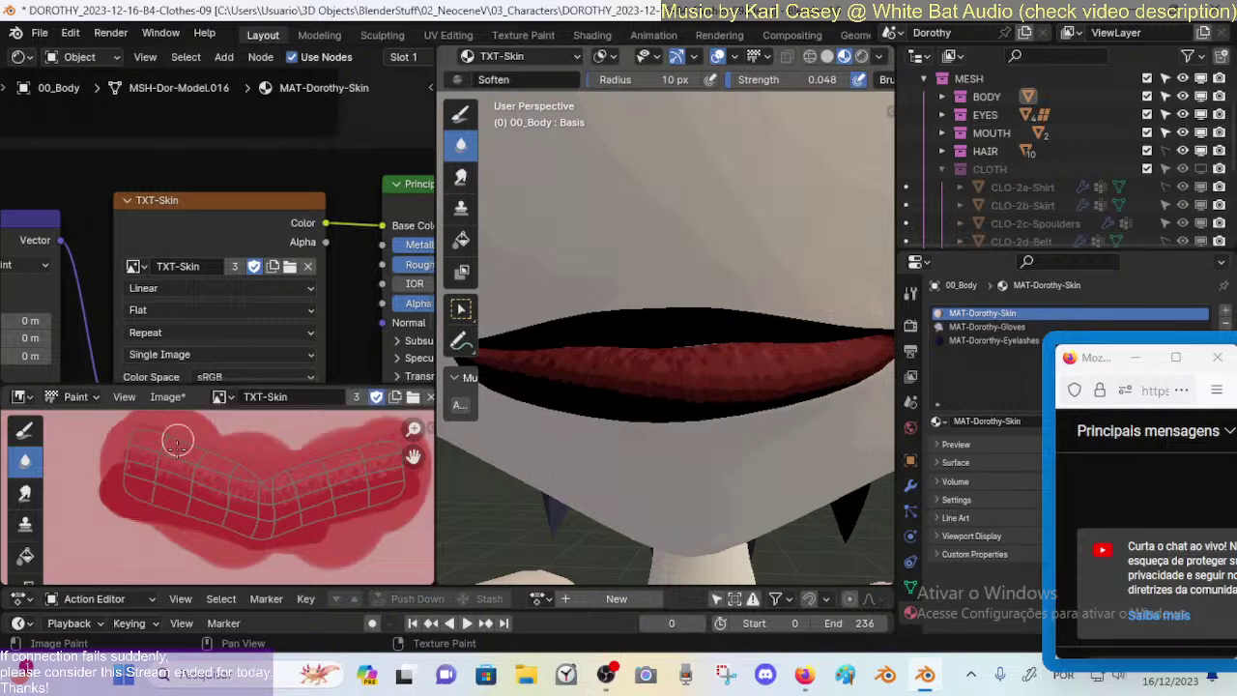
{"action": "left_click_drag", "start_coordinate": [195, 488], "coordinate": [269, 490]}
Step: Raise the Soften brush strength to 0.188 and blend the boundary between the light and dark lip bands
{"action": "key", "text": "shift+f"}
{"action": "left_click", "coordinate": [222, 468]}
{"action": "mouse_move", "coordinate": [152, 472]}
{"action": "left_mouse_down"}
{"action": "mouse_move", "coordinate": [124, 464]}
{"action": "mouse_move", "coordinate": [184, 485]}
{"action": "left_mouse_up"}
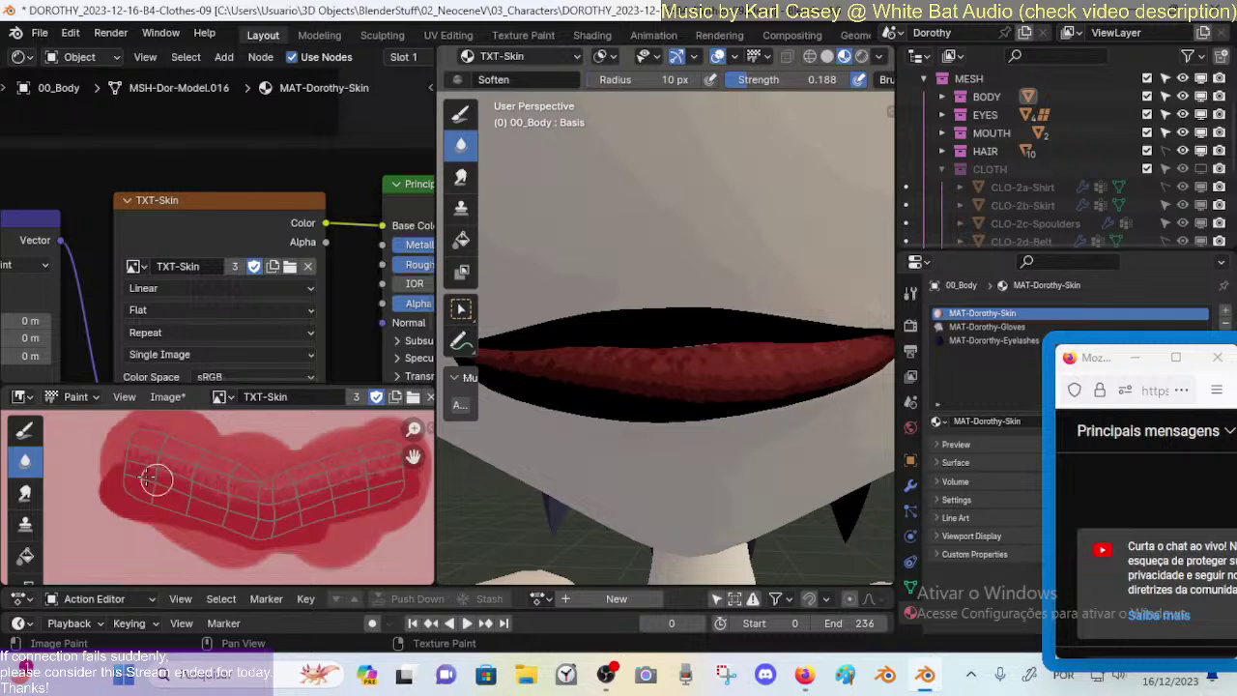
Step: Save the file and return 00_Body to Object Mode
{"action": "middle_click_drag", "start_coordinate": [635, 323], "coordinate": [663, 321], "text": "ctrl"}
{"action": "key", "text": "ctrl+s"}
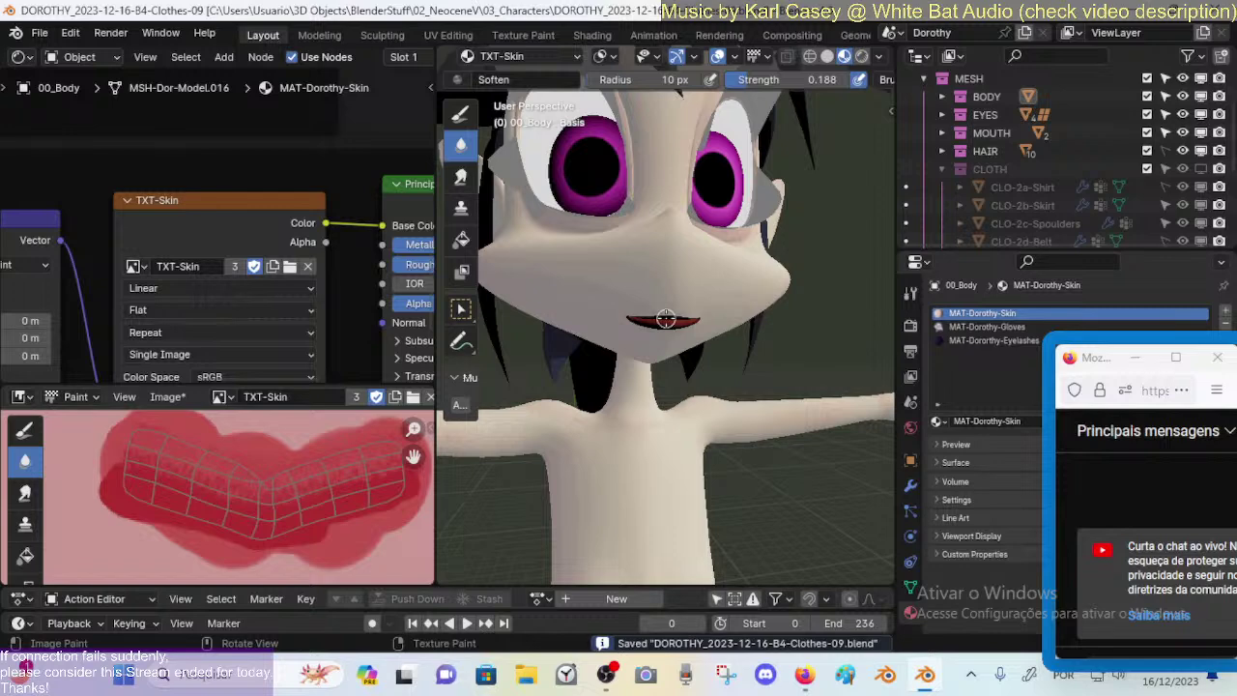
{"action": "key", "text": "ctrl+Tab"}
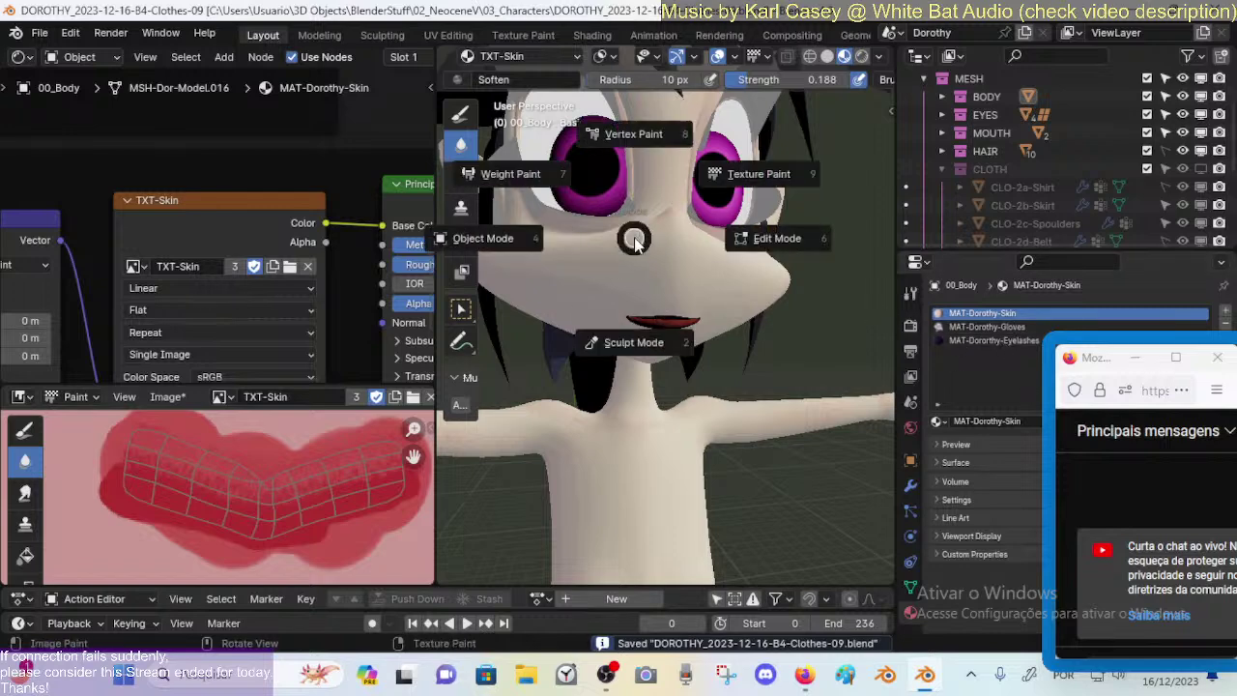
{"action": "key", "text": "4"}
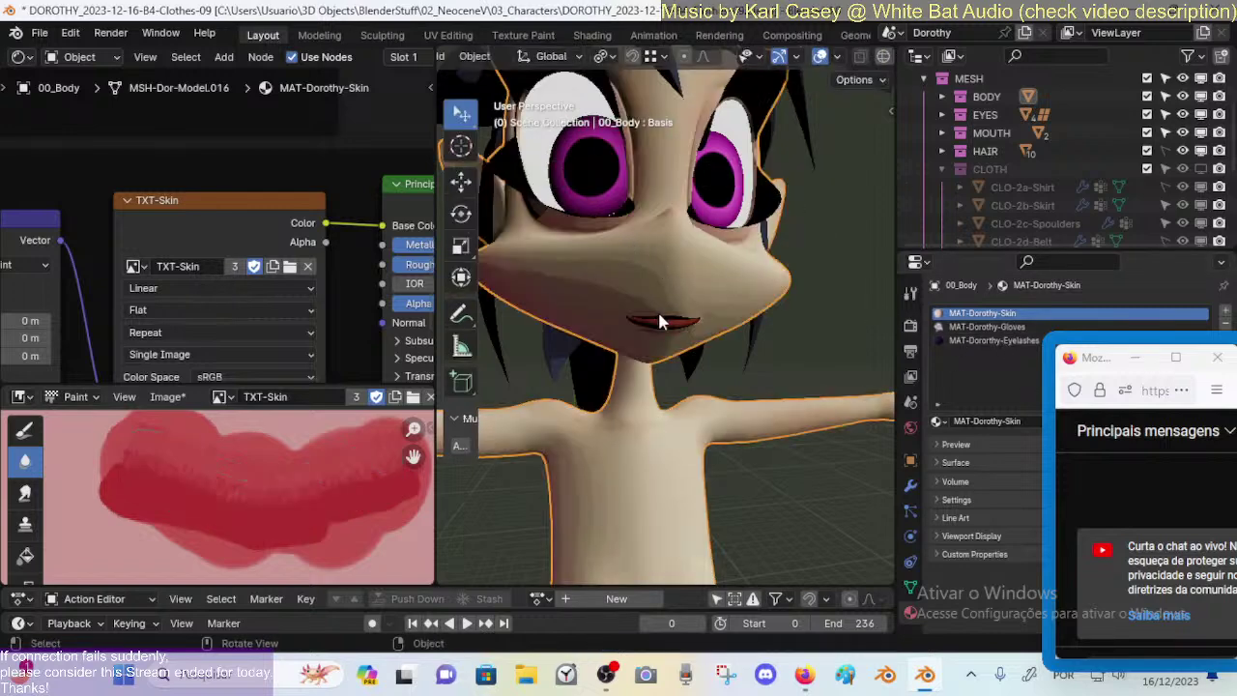
{"action": "key", "text": "Tab"}
{"action": "key", "text": "ctrl+Tab"}
{"action": "key", "text": "4"}
Step: Examine the painted lips and the mouth area from the front, close up and from the side
{"action": "middle_click_drag", "start_coordinate": [684, 339], "coordinate": [644, 316]}
{"action": "scroll", "coordinate": [646, 330], "scroll_direction": "up", "scroll_amount": 5}
{"action": "scroll", "coordinate": [655, 319], "scroll_direction": "down", "scroll_amount": 6}
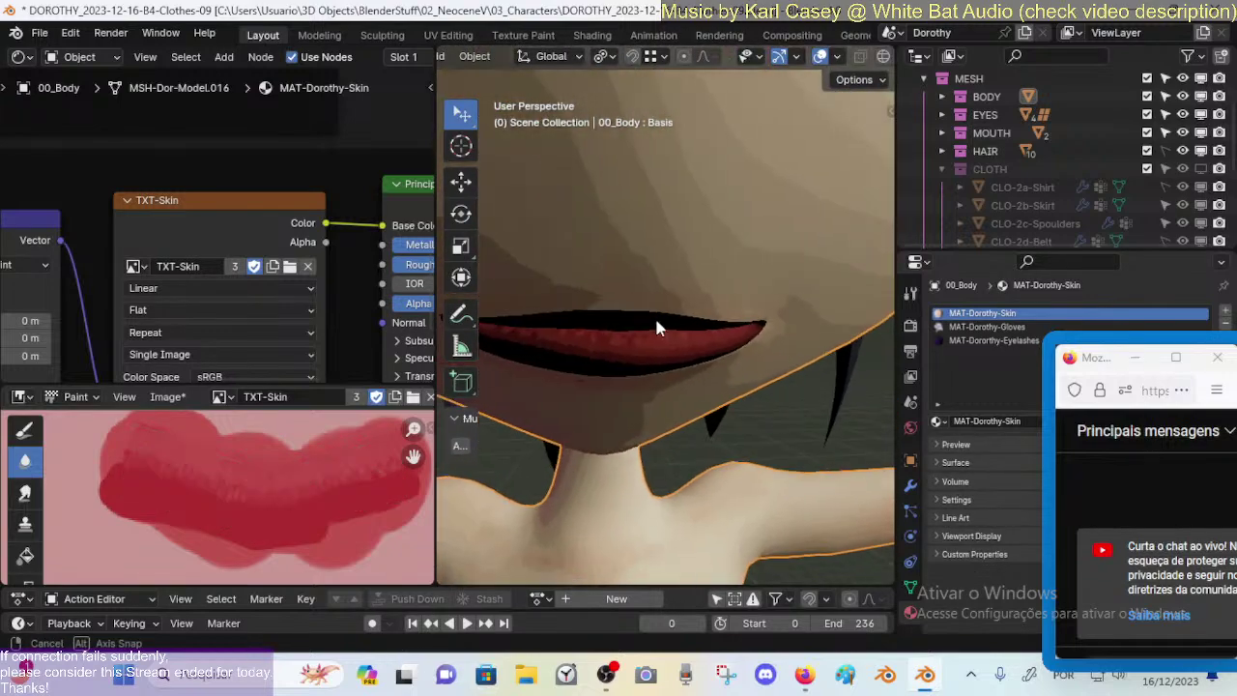
{"action": "scroll", "coordinate": [665, 322], "scroll_direction": "down", "scroll_amount": 6}
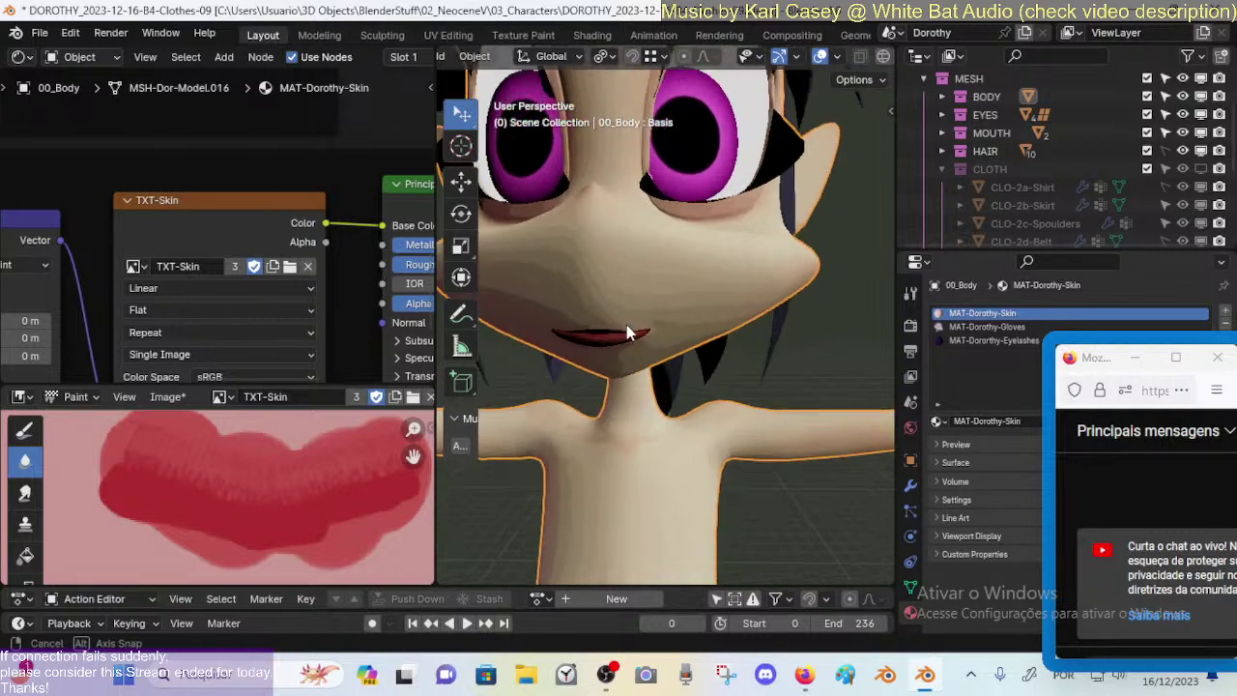
{"action": "middle_click_drag", "start_coordinate": [621, 342], "coordinate": [665, 271]}
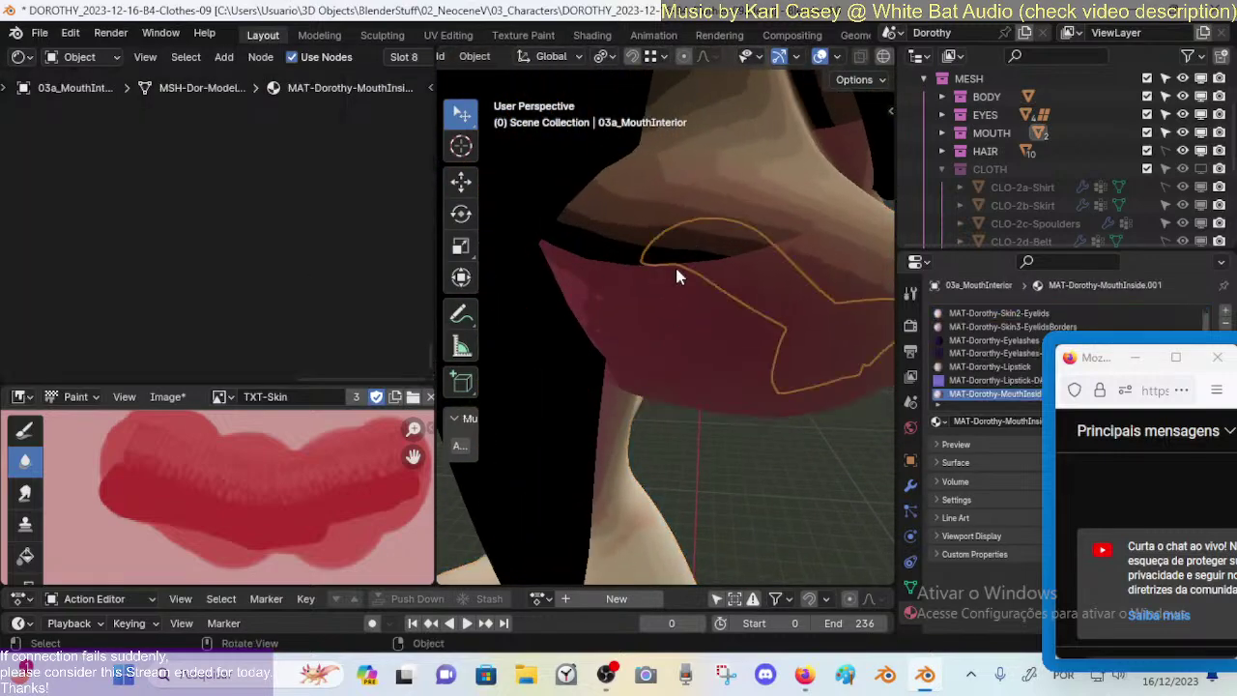
{"action": "scroll", "coordinate": [720, 260], "scroll_direction": "down", "scroll_amount": 5}
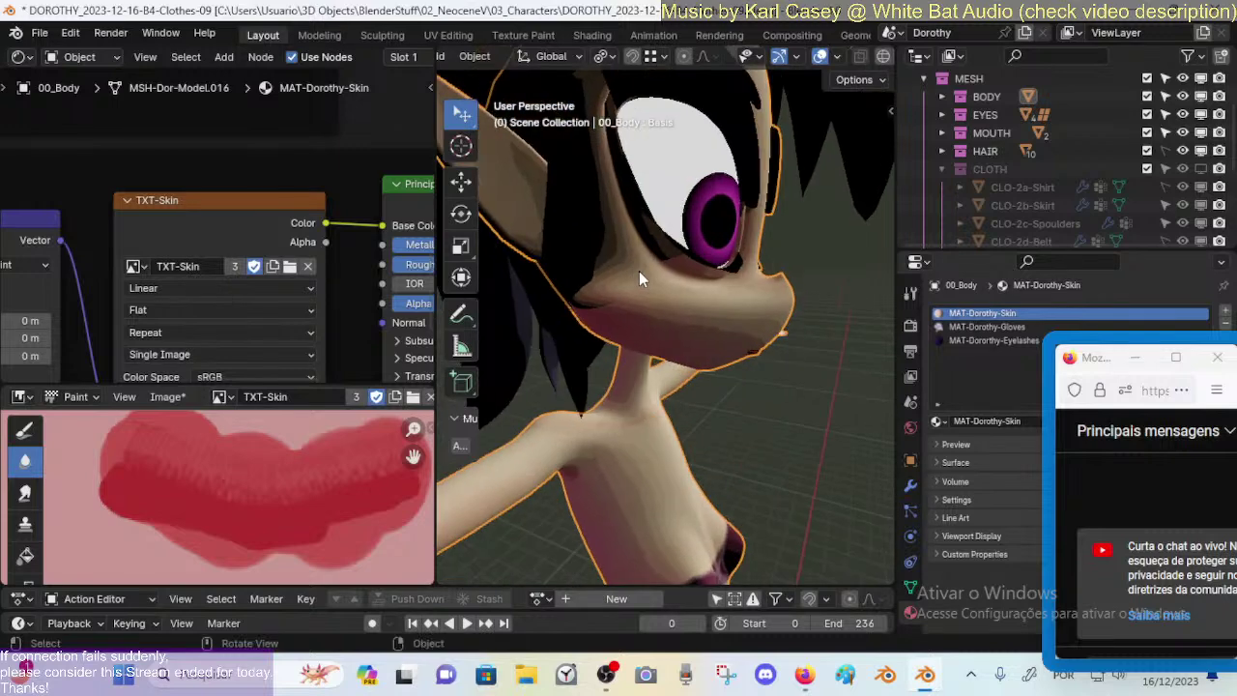
Step: Examine the TXT-Skin, Mapping and Principled BSDF nodes in the MAT-Dorothy-Skin shader network
{"action": "scroll", "coordinate": [333, 273], "scroll_direction": "down", "scroll_amount": 4}
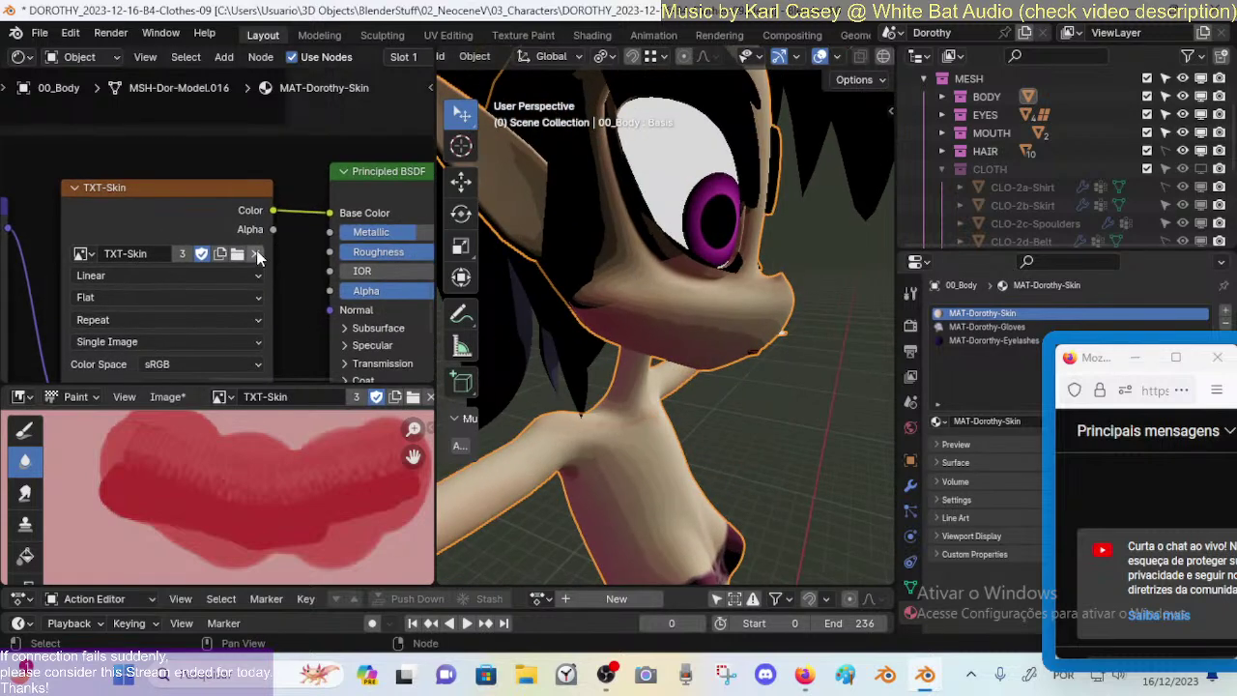
{"action": "mouse_move", "coordinate": [287, 250]}
{"action": "middle_mouse_down"}
{"action": "mouse_move", "coordinate": [265, 263]}
{"action": "mouse_move", "coordinate": [369, 261]}
{"action": "mouse_move", "coordinate": [286, 254]}
{"action": "middle_mouse_up"}
{"action": "scroll", "coordinate": [301, 268], "scroll_direction": "down", "scroll_amount": 3}
{"action": "scroll", "coordinate": [340, 257], "scroll_direction": "up", "scroll_amount": 3}
{"action": "scroll", "coordinate": [369, 259], "scroll_direction": "up", "scroll_amount": 3}
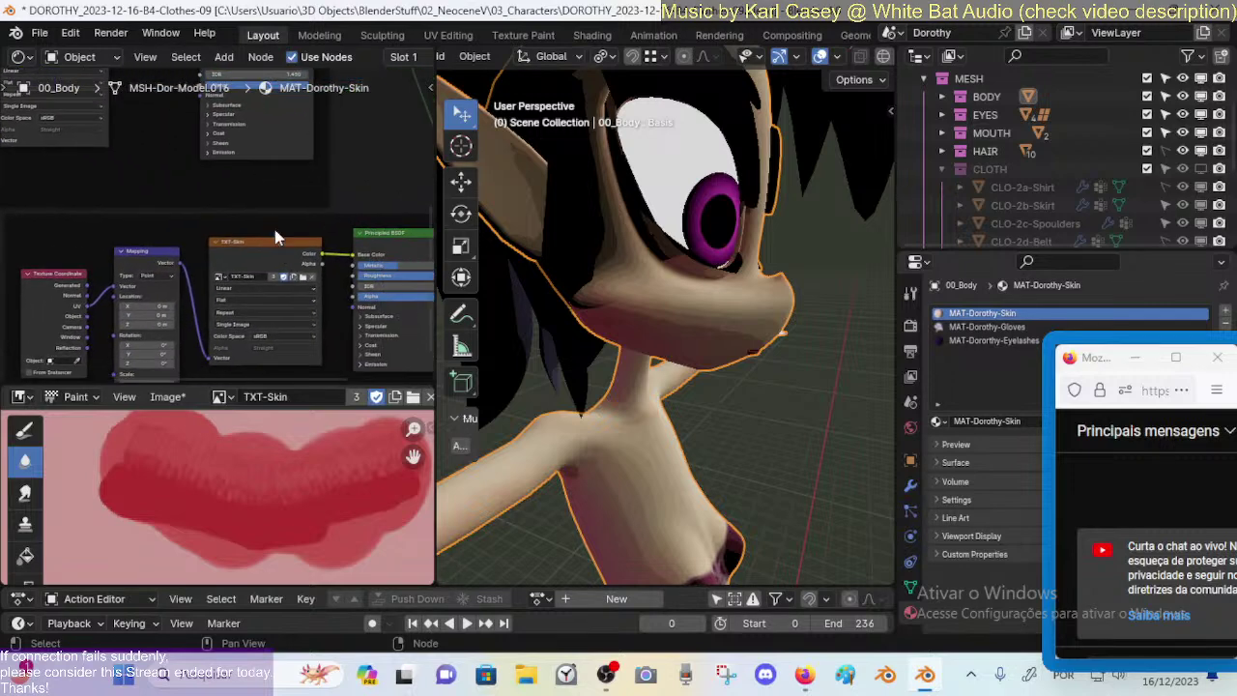
{"action": "middle_click_drag", "start_coordinate": [291, 193], "coordinate": [302, 296]}
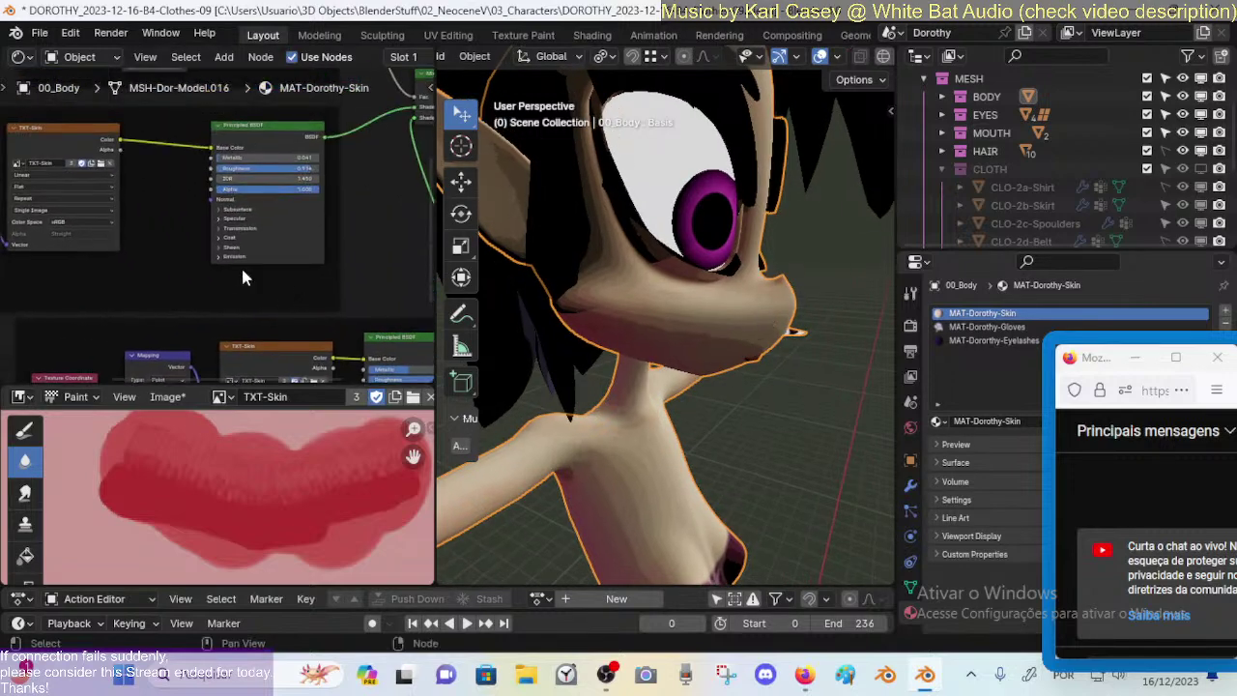
Step: Save the file and set the skin shader's Principled BSDF Metallic value to 0.027
{"action": "scroll", "coordinate": [350, 284], "scroll_direction": "up", "scroll_amount": 5}
{"action": "key", "text": "ctrl+s"}
{"action": "middle_click_drag", "start_coordinate": [361, 256], "coordinate": [222, 241]}
{"action": "scroll", "coordinate": [375, 253], "scroll_direction": "up", "scroll_amount": 2}
{"action": "scroll", "coordinate": [290, 246], "scroll_direction": "up", "scroll_amount": 1}
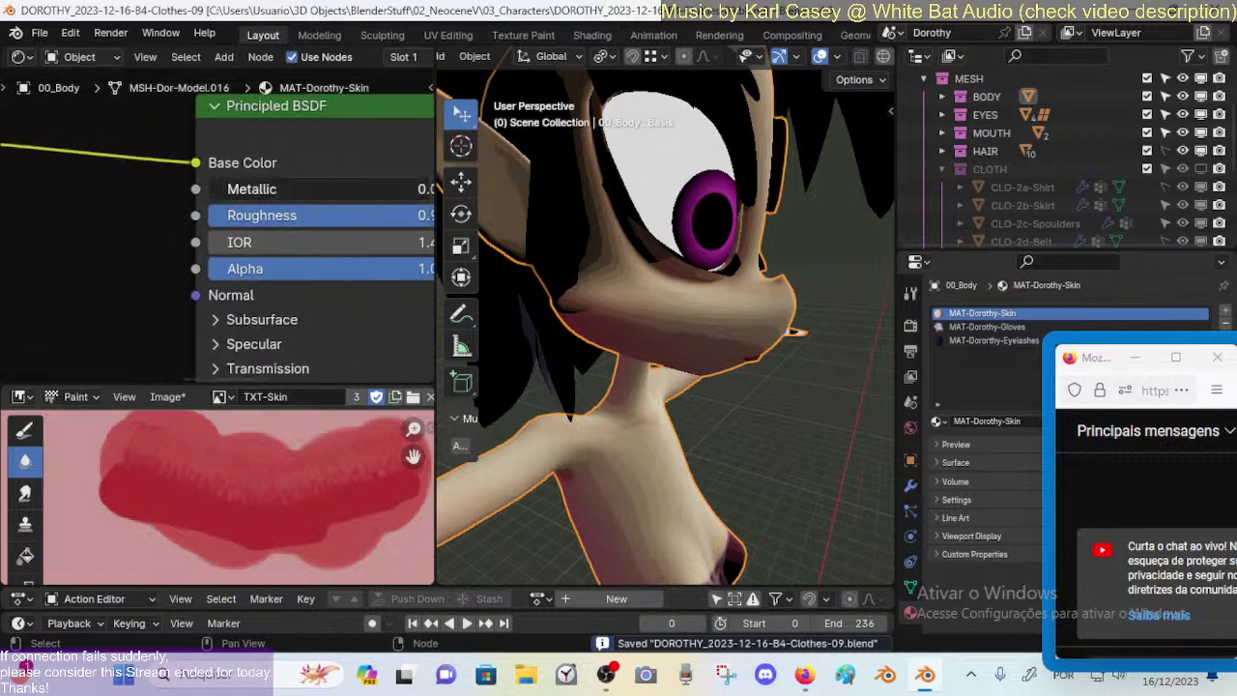
{"action": "mouse_move", "coordinate": [222, 189]}
{"action": "left_mouse_down"}
{"action": "mouse_move", "coordinate": [355, 189]}
{"action": "mouse_move", "coordinate": [222, 189]}
{"action": "left_mouse_up"}
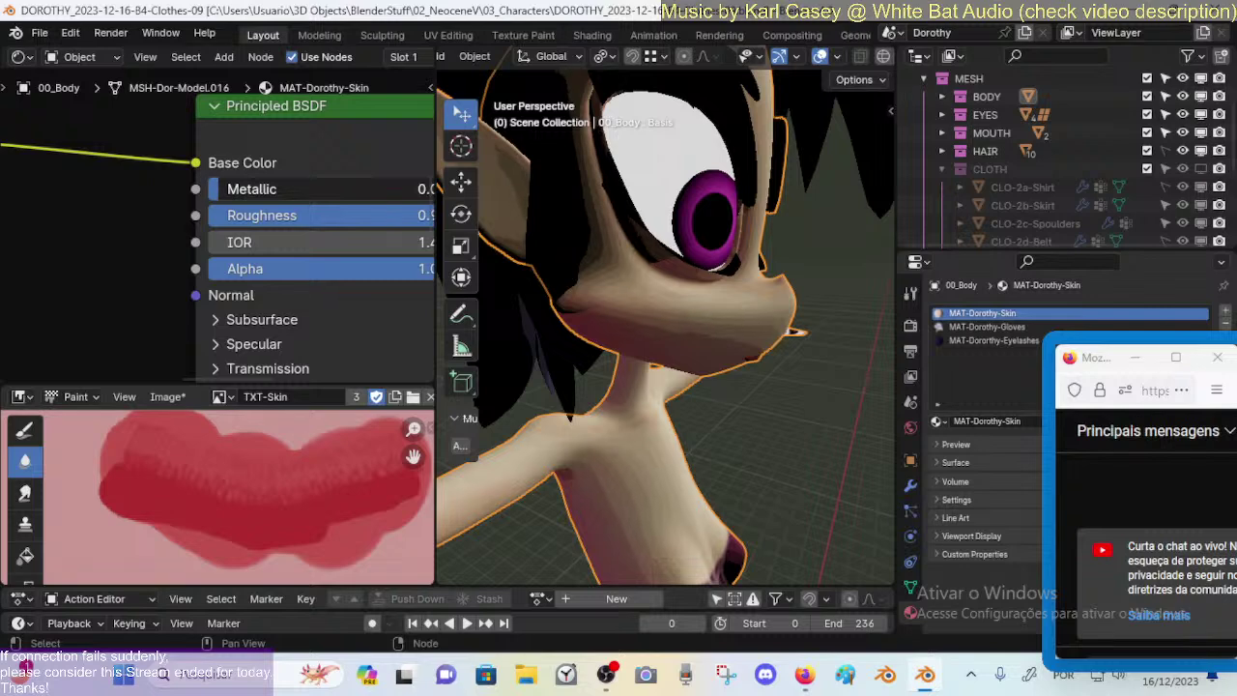
{"action": "middle_click_drag", "start_coordinate": [290, 194], "coordinate": [237, 207]}
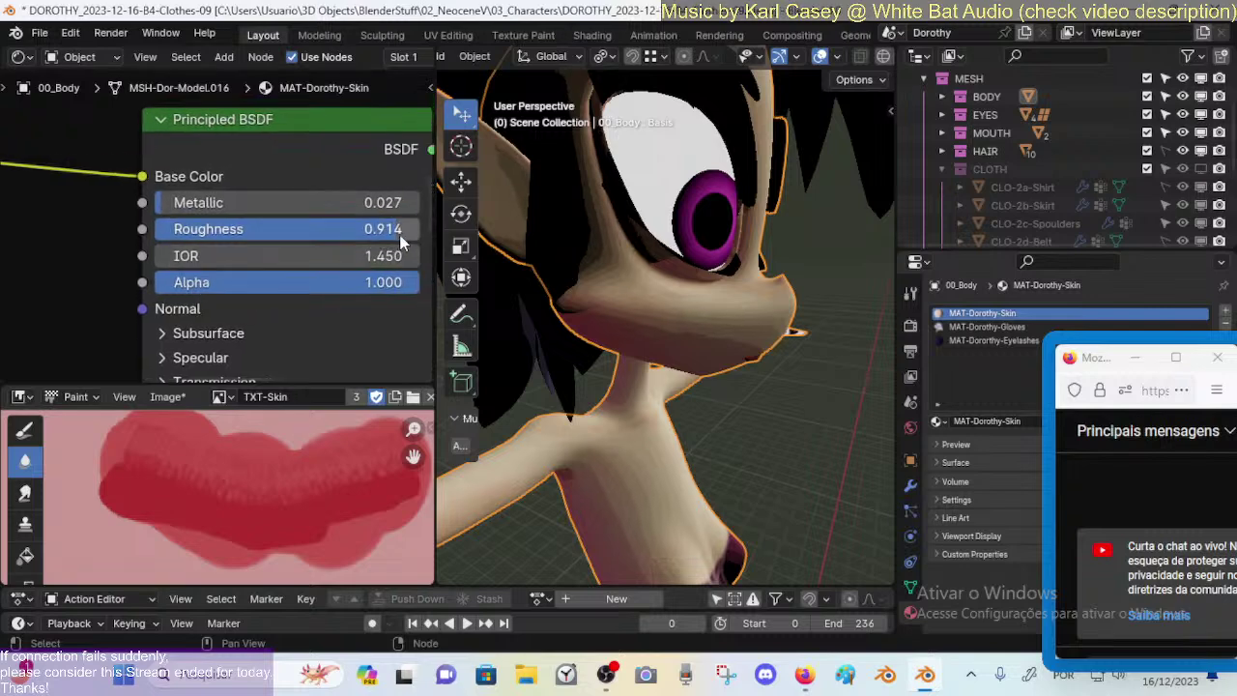
Step: Set the Principled BSDF Roughness to 0.973, check the whole character and save the file
{"action": "left_click_drag", "start_coordinate": [236, 229], "coordinate": [115, 229]}
{"action": "left_click_drag", "start_coordinate": [159, 230], "coordinate": [412, 229]}
{"action": "scroll", "coordinate": [705, 324], "scroll_direction": "down", "scroll_amount": 7}
{"action": "middle_click_drag", "start_coordinate": [729, 347], "coordinate": [474, 360]}
{"action": "key", "text": "ctrl+s"}
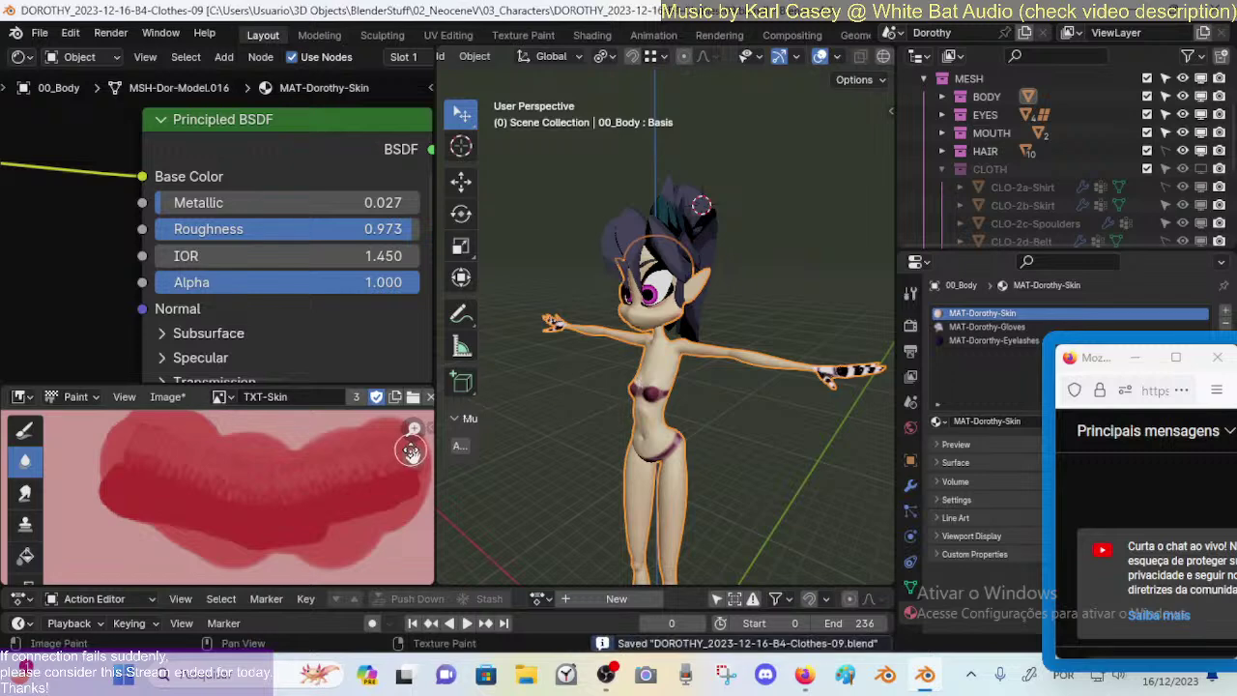
Step: Move the lowest node frame of MAT-Dorothy-Skin so its edge lines up with the frames above it
{"action": "scroll", "coordinate": [292, 203], "scroll_direction": "down", "scroll_amount": 6}
{"action": "scroll", "coordinate": [267, 215], "scroll_direction": "down", "scroll_amount": 2}
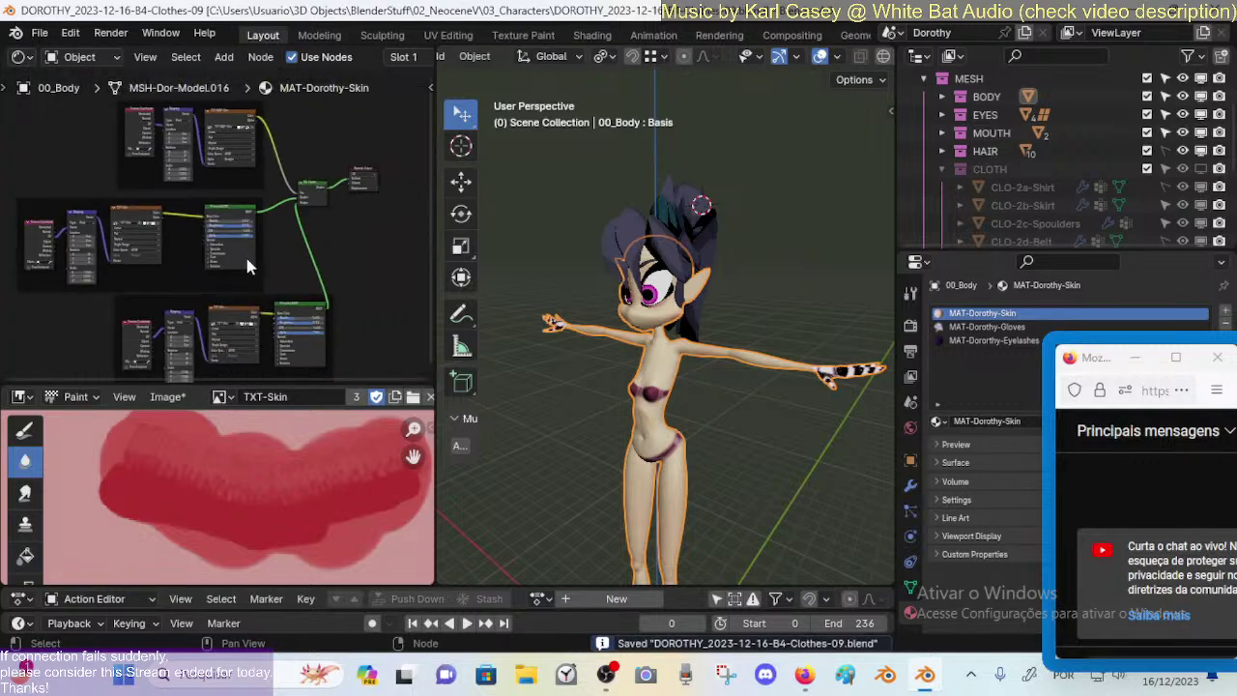
{"action": "middle_click_drag", "start_coordinate": [188, 301], "coordinate": [273, 272]}
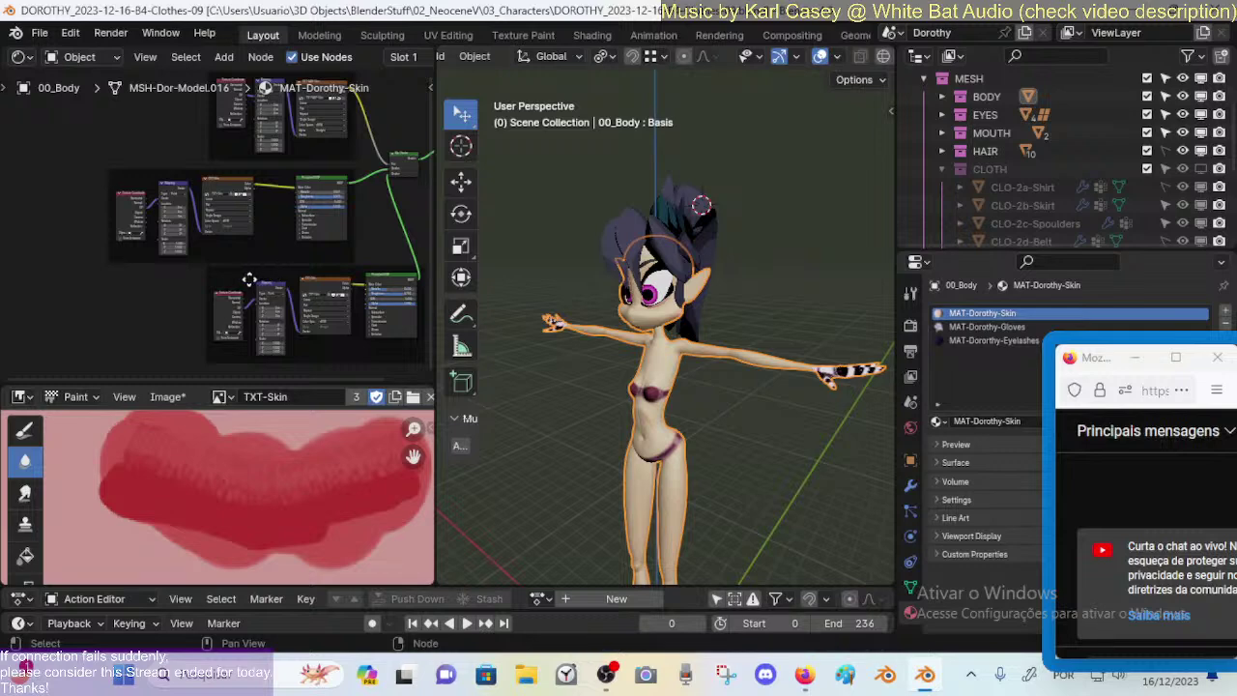
{"action": "left_click_drag", "start_coordinate": [249, 279], "coordinate": [188, 280]}
{"action": "middle_click_drag", "start_coordinate": [245, 195], "coordinate": [142, 230]}
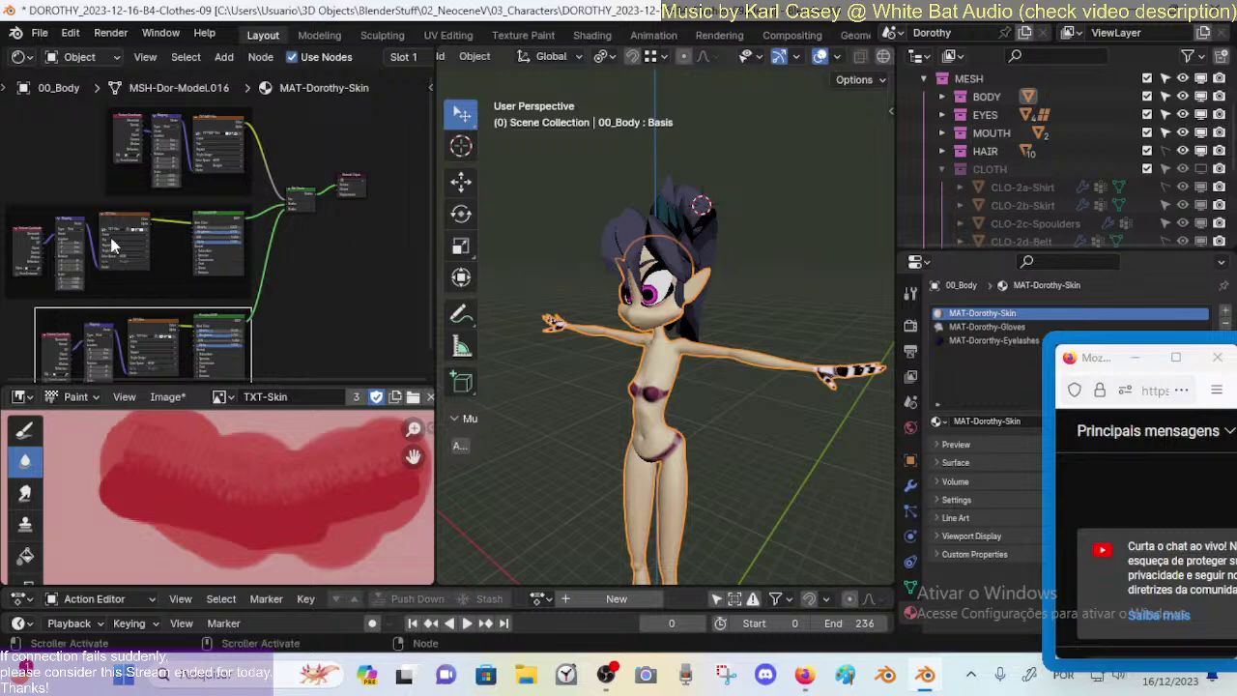
{"action": "middle_click_drag", "start_coordinate": [111, 246], "coordinate": [232, 263]}
{"action": "scroll", "coordinate": [274, 249], "scroll_direction": "up", "scroll_amount": 1}
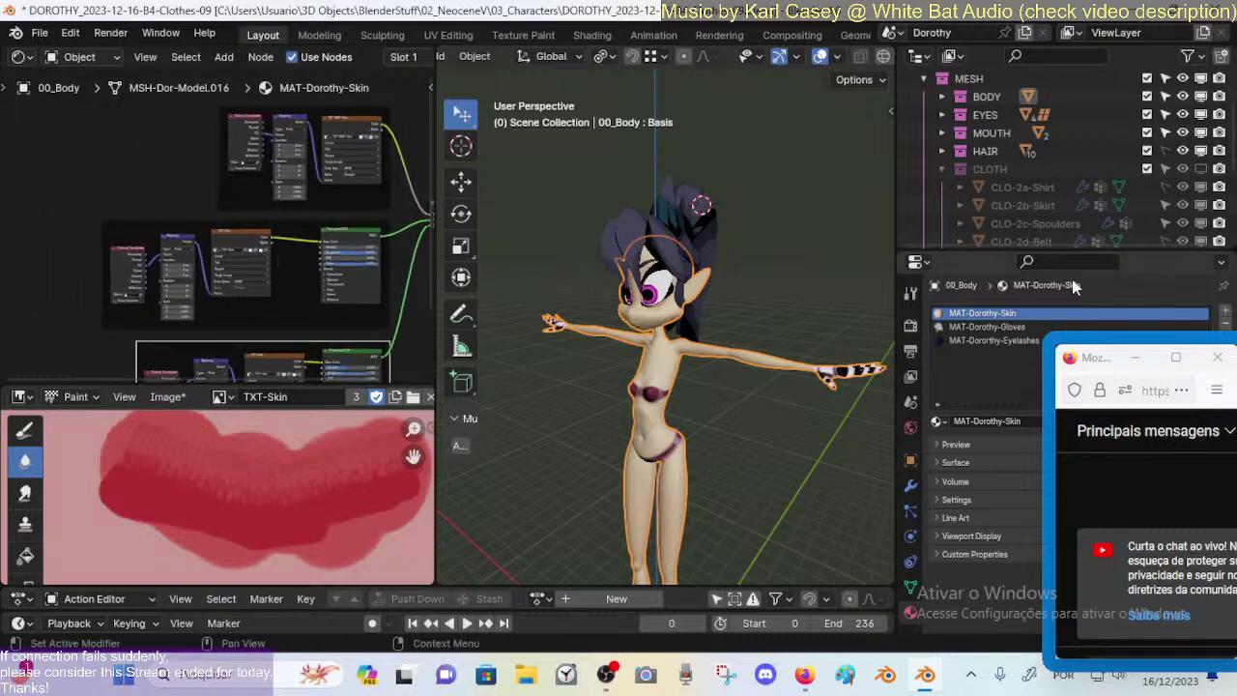
Step: Make MAT-Dorothy-Gloves the active material and show the TXT-Dorothy-Gloves image in the Image Editor
{"action": "left_click", "coordinate": [995, 328]}
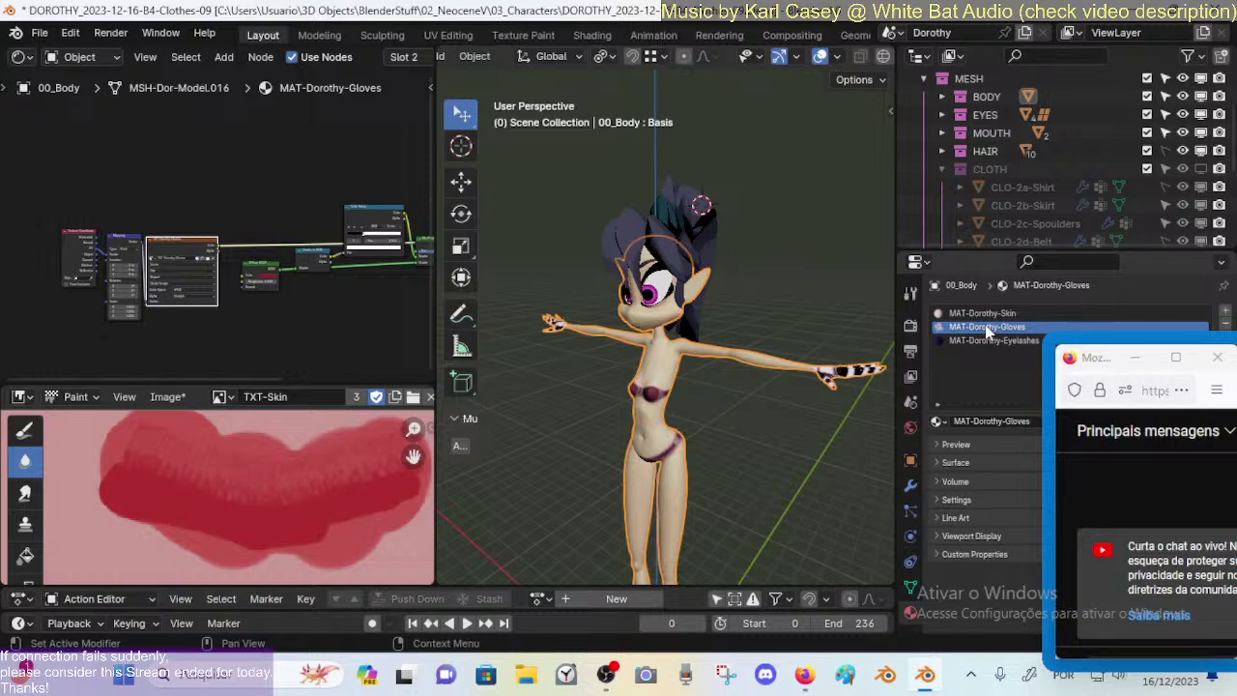
{"action": "middle_click_drag", "start_coordinate": [875, 410], "coordinate": [680, 429]}
{"action": "scroll", "coordinate": [685, 320], "scroll_direction": "up", "scroll_amount": 6}
{"action": "middle_click_drag", "start_coordinate": [331, 292], "coordinate": [311, 286]}
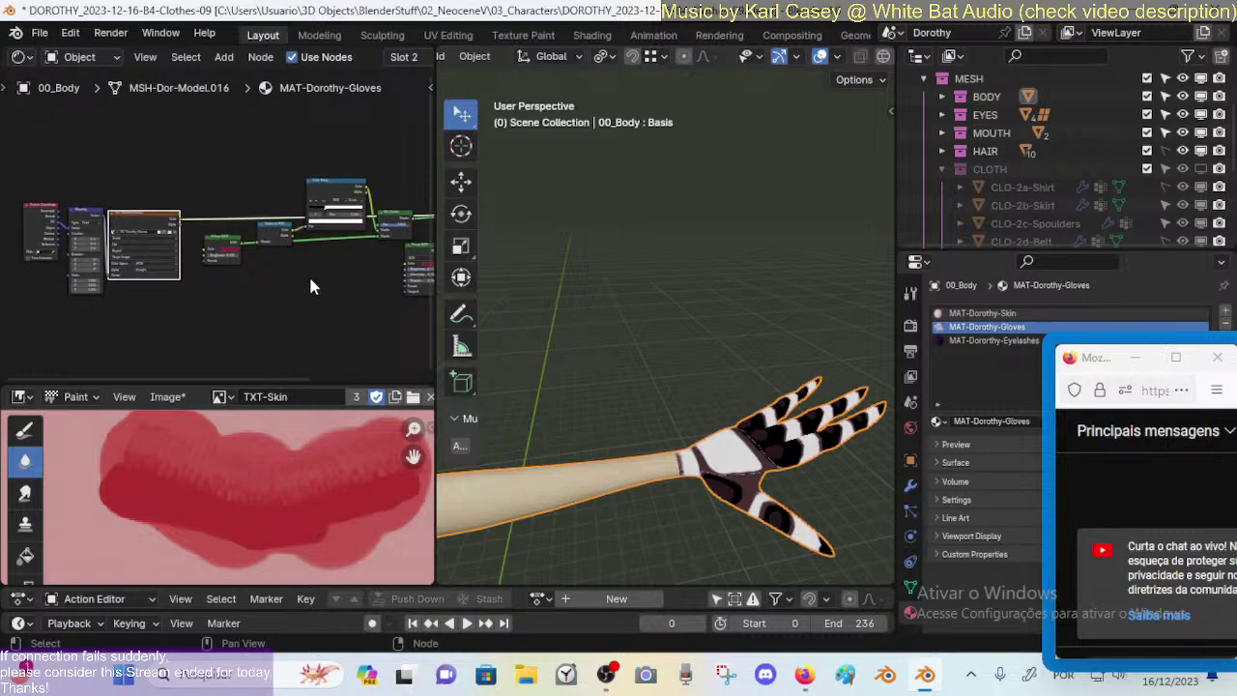
{"action": "scroll", "coordinate": [317, 269], "scroll_direction": "up", "scroll_amount": 4}
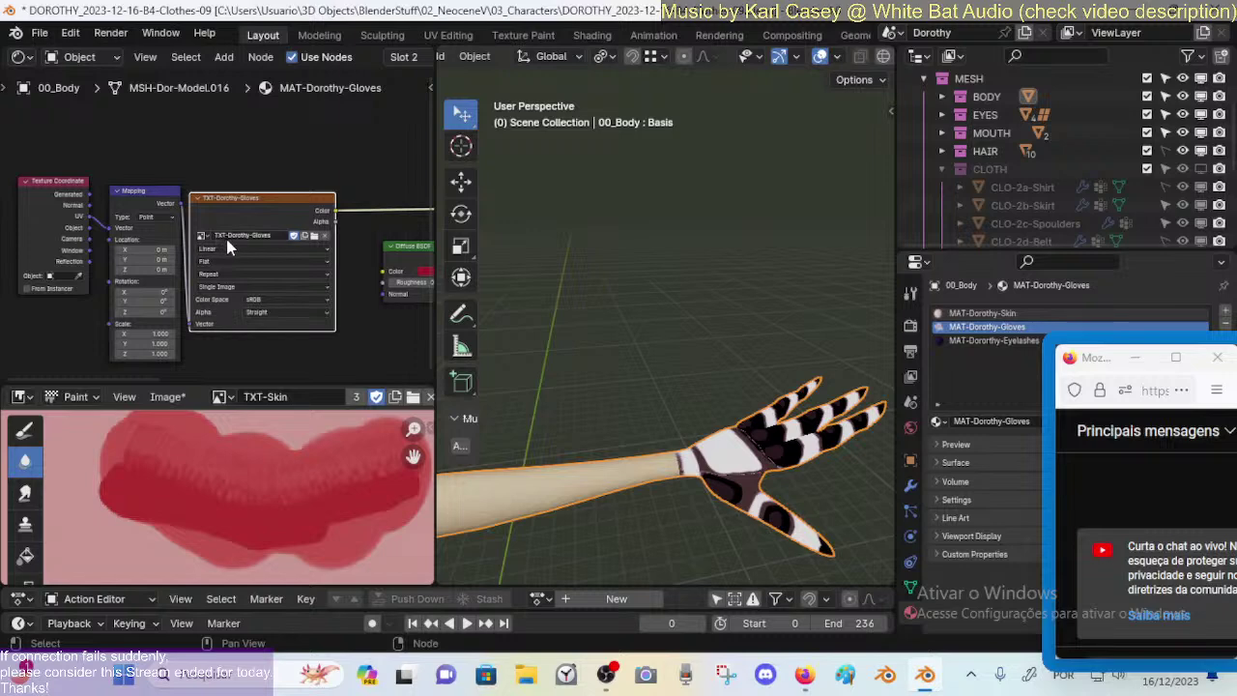
{"action": "left_click", "coordinate": [220, 396]}
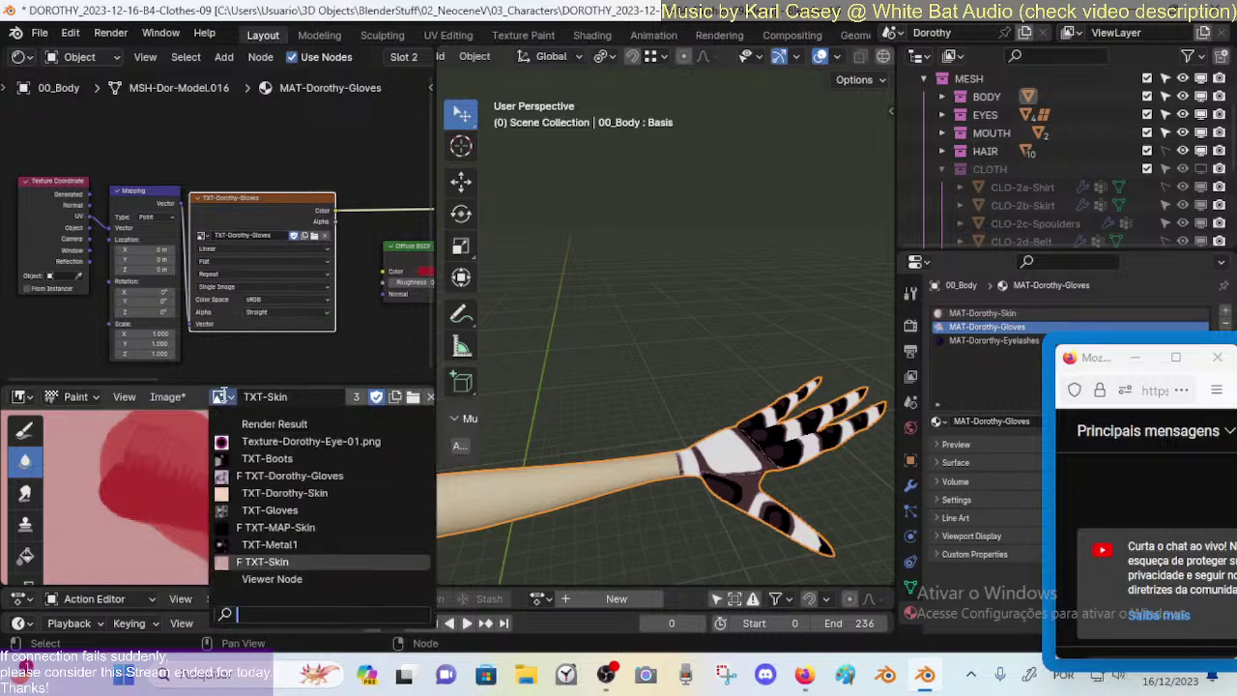
{"action": "left_click", "coordinate": [286, 475]}
{"action": "scroll", "coordinate": [261, 466], "scroll_direction": "down", "scroll_amount": 9}
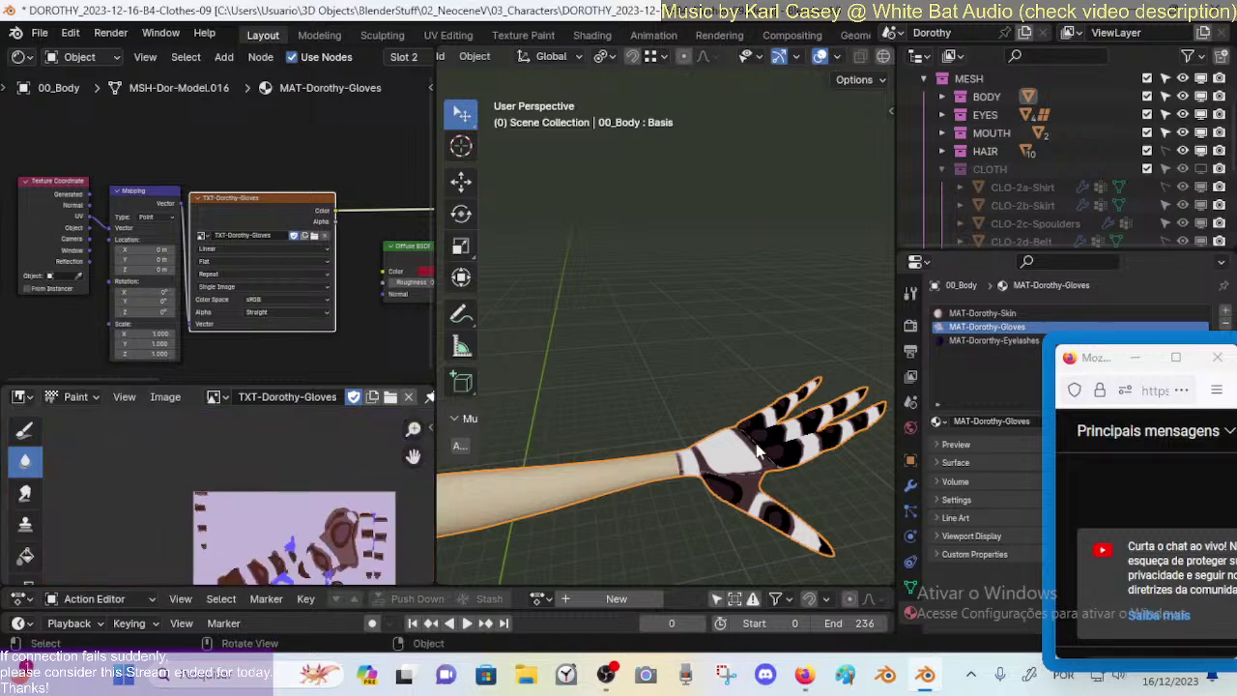
Step: Enter Edit Mode on 00_Body with a close view of the gloved hand and clear the selection
{"action": "key", "text": "Tab"}
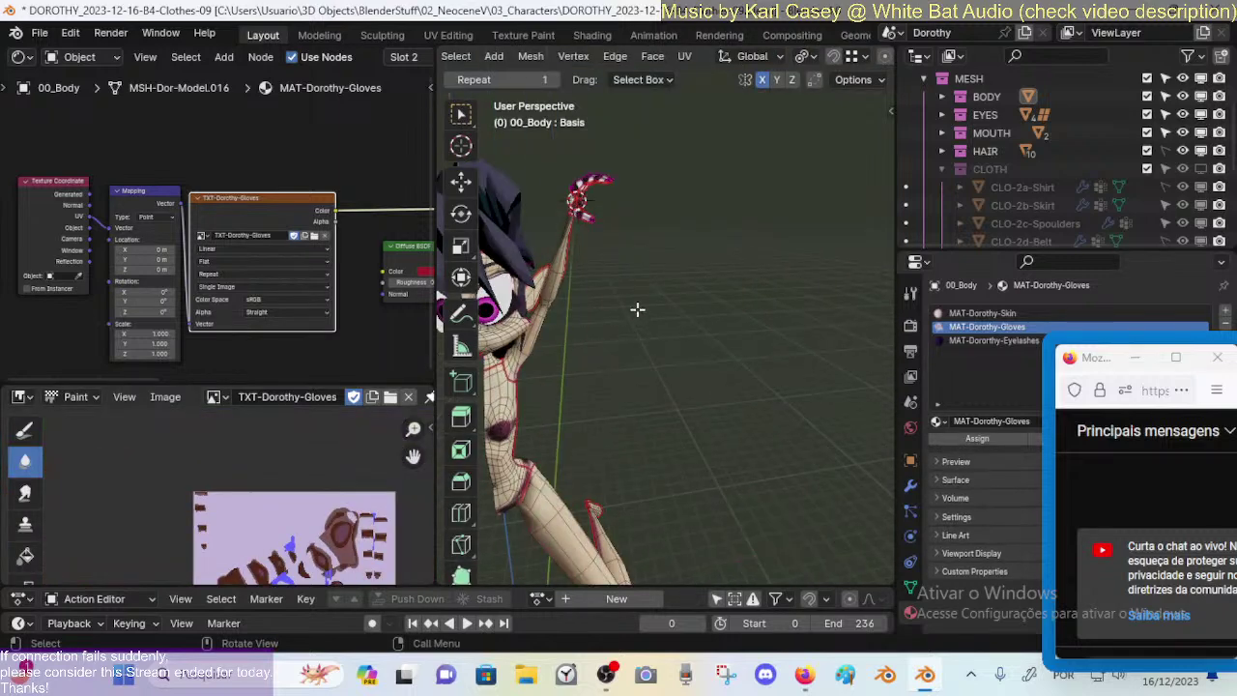
{"action": "scroll", "coordinate": [638, 309], "scroll_direction": "up", "scroll_amount": 3}
{"action": "middle_click_drag", "start_coordinate": [619, 243], "coordinate": [676, 344], "text": "shift"}
{"action": "key", "text": "a"}
{"action": "scroll", "coordinate": [677, 344], "scroll_direction": "up", "scroll_amount": 3}
{"action": "key", "text": "alt+a"}
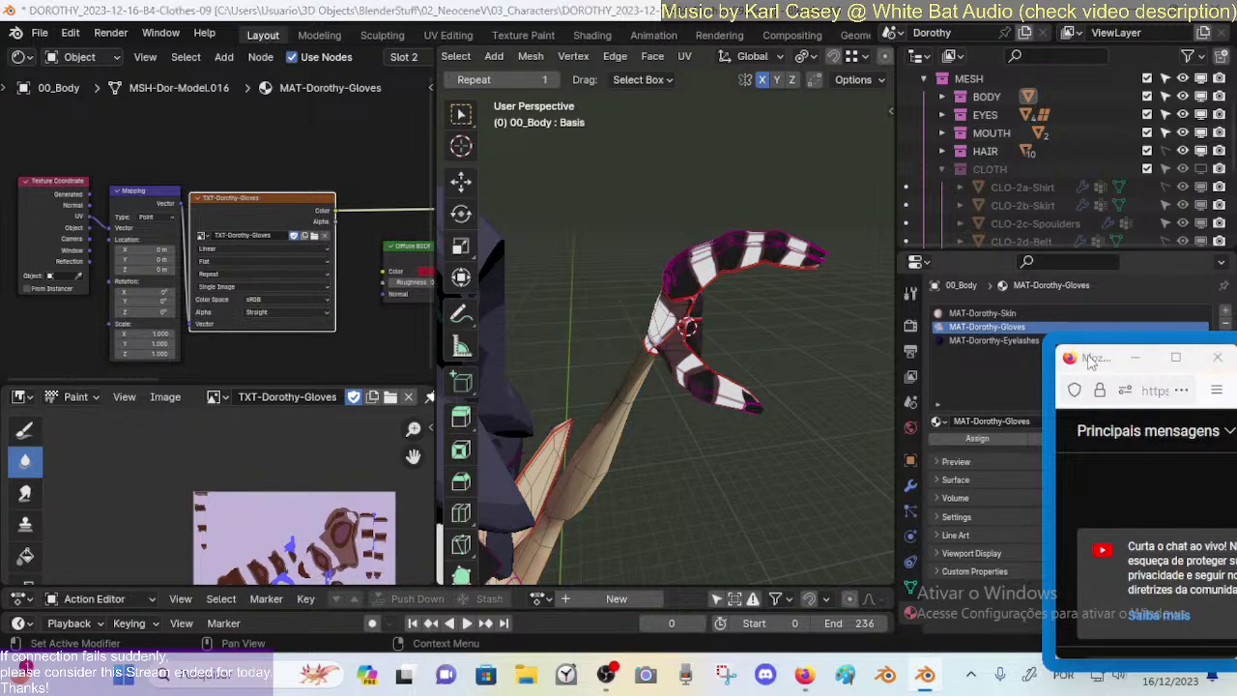
Step: Uncover the material slot controls and select all faces assigned to MAT-Dorothy-Gloves
{"action": "left_click_drag", "start_coordinate": [1090, 359], "coordinate": [1095, 482]}
{"action": "left_click", "coordinate": [1003, 340]}
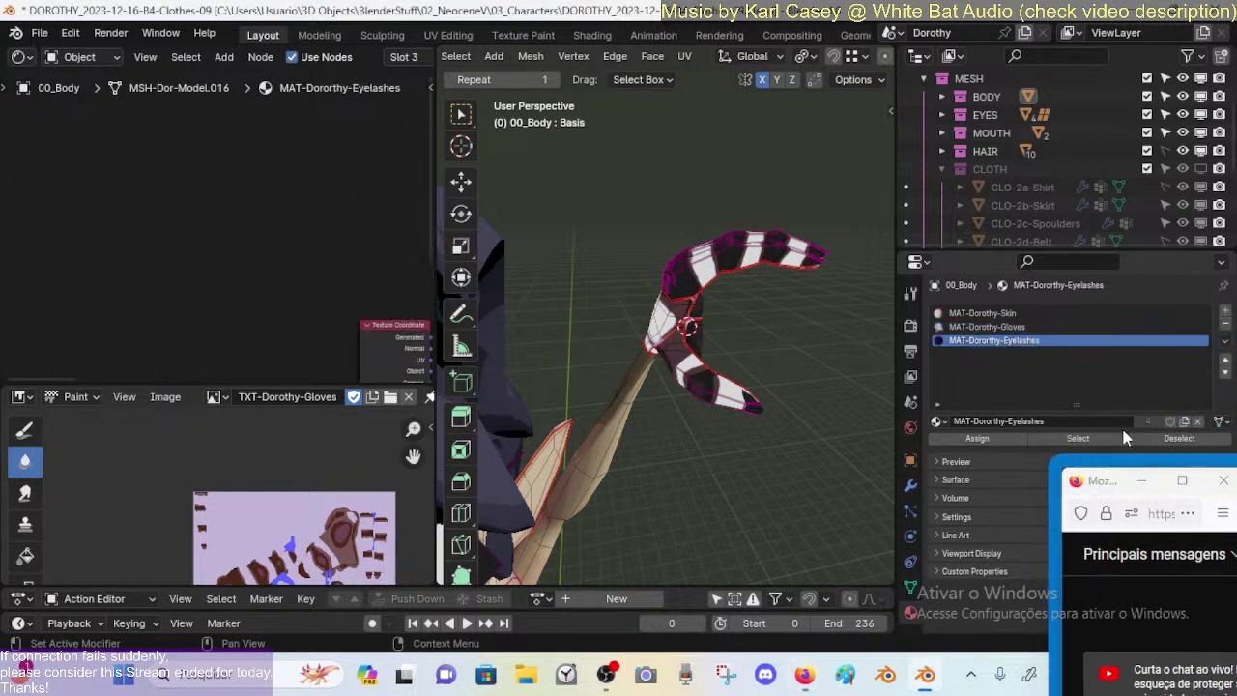
{"action": "middle_click_drag", "start_coordinate": [751, 344], "coordinate": [732, 374]}
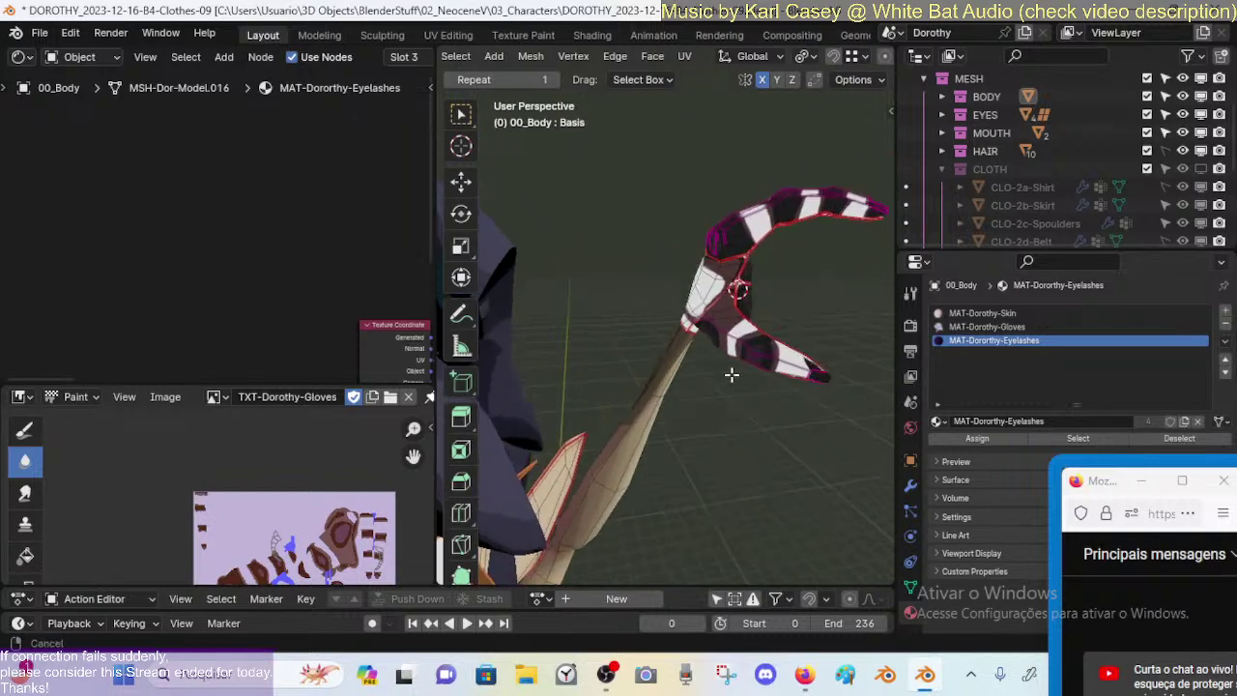
{"action": "left_click", "coordinate": [995, 327]}
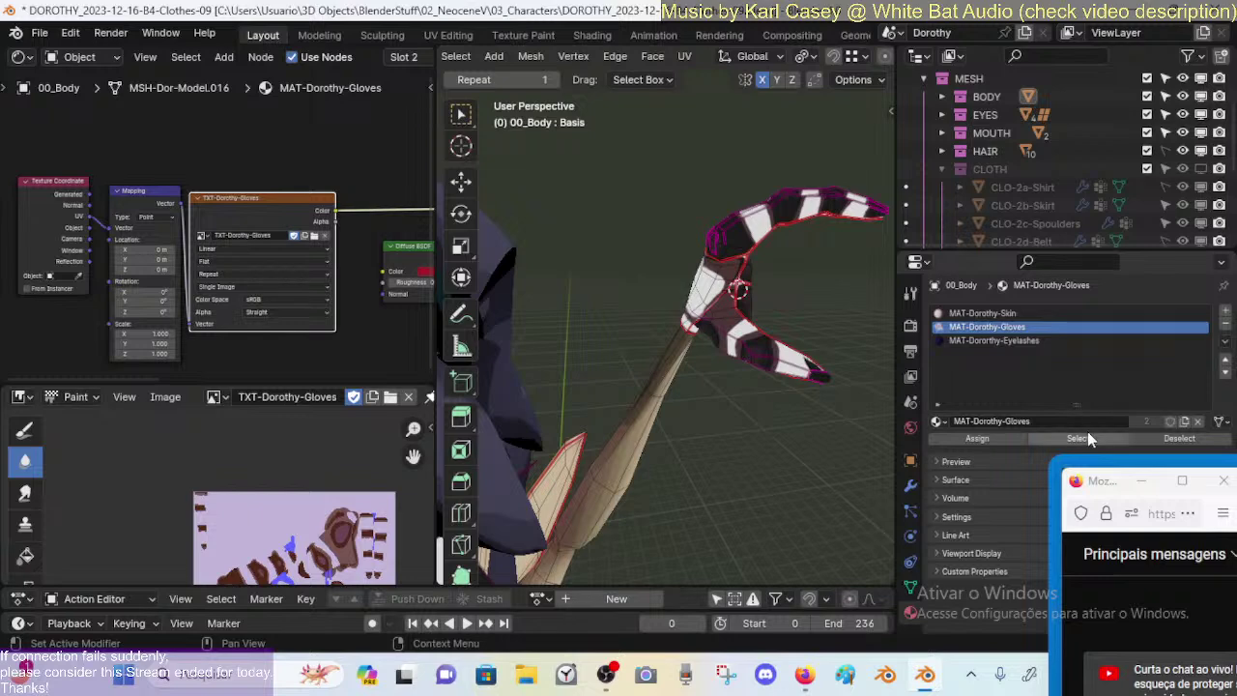
{"action": "left_click", "coordinate": [1087, 437]}
{"action": "middle_click_drag", "start_coordinate": [724, 171], "coordinate": [726, 370]}
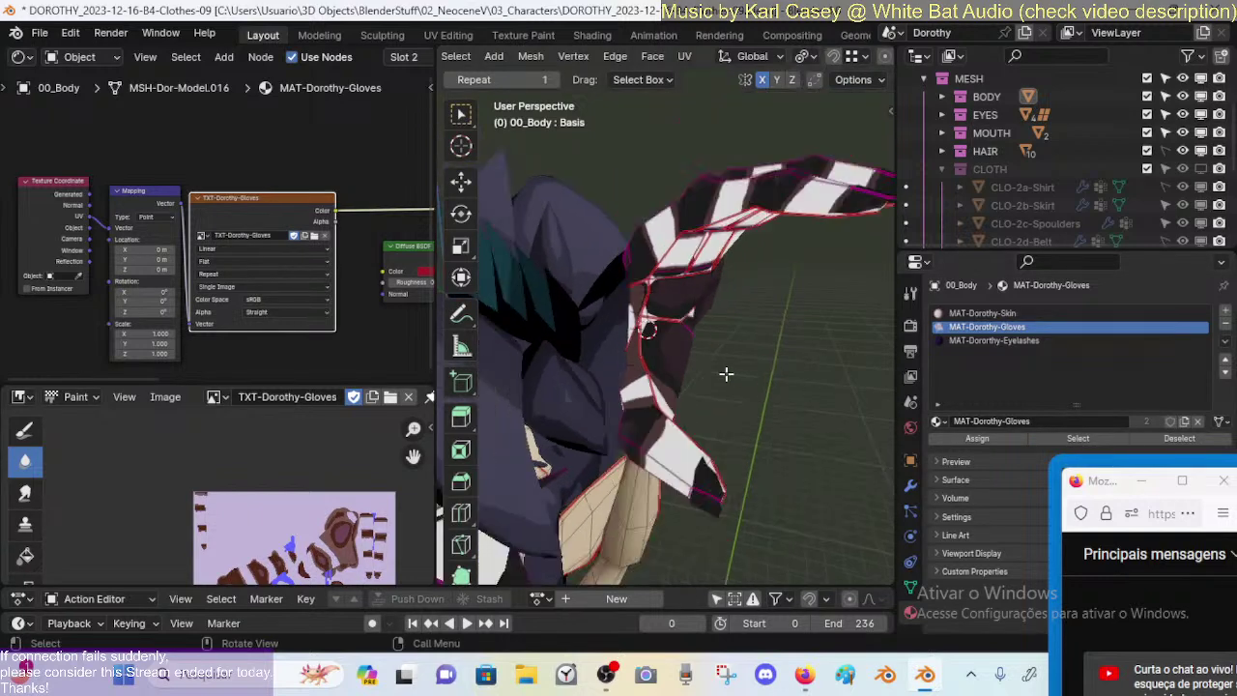
{"action": "left_click", "coordinate": [1080, 437]}
Step: Return to Object Mode and examine the posed arm and glove beside the full TXT-Dorothy-Gloves texture
{"action": "key", "text": "h"}
{"action": "key", "text": "Tab"}
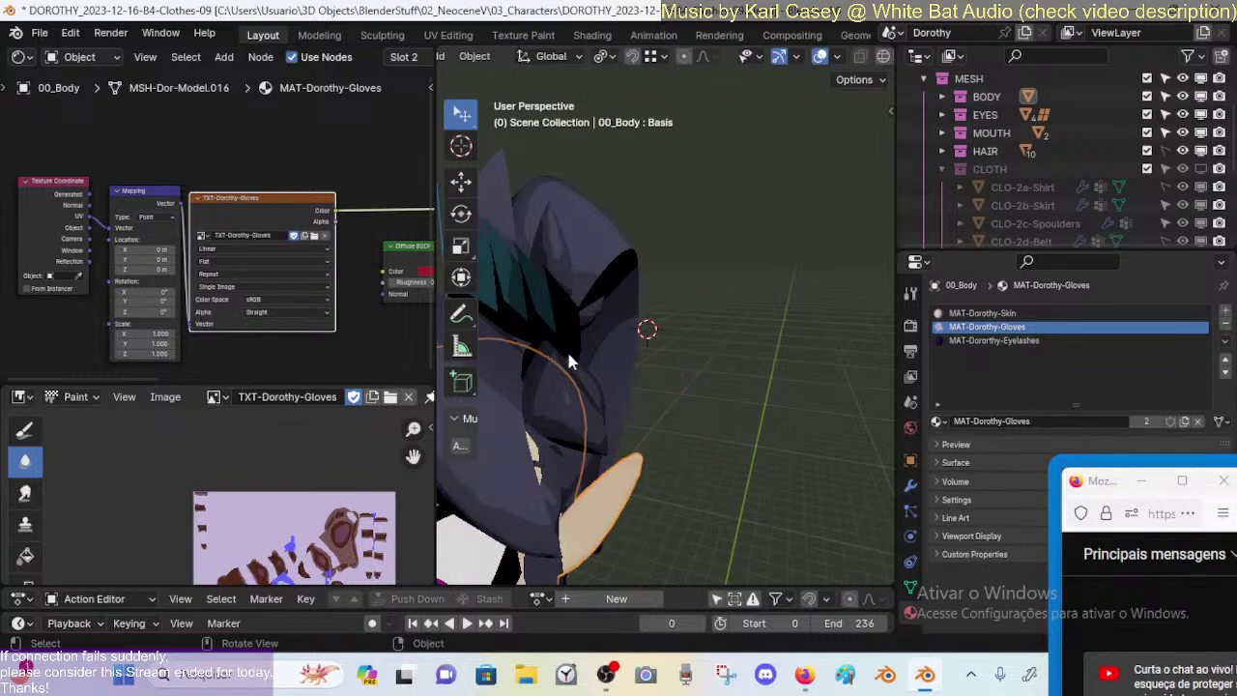
{"action": "middle_click_drag", "start_coordinate": [568, 360], "coordinate": [607, 285]}
{"action": "scroll", "coordinate": [351, 484], "scroll_direction": "down", "scroll_amount": 2}
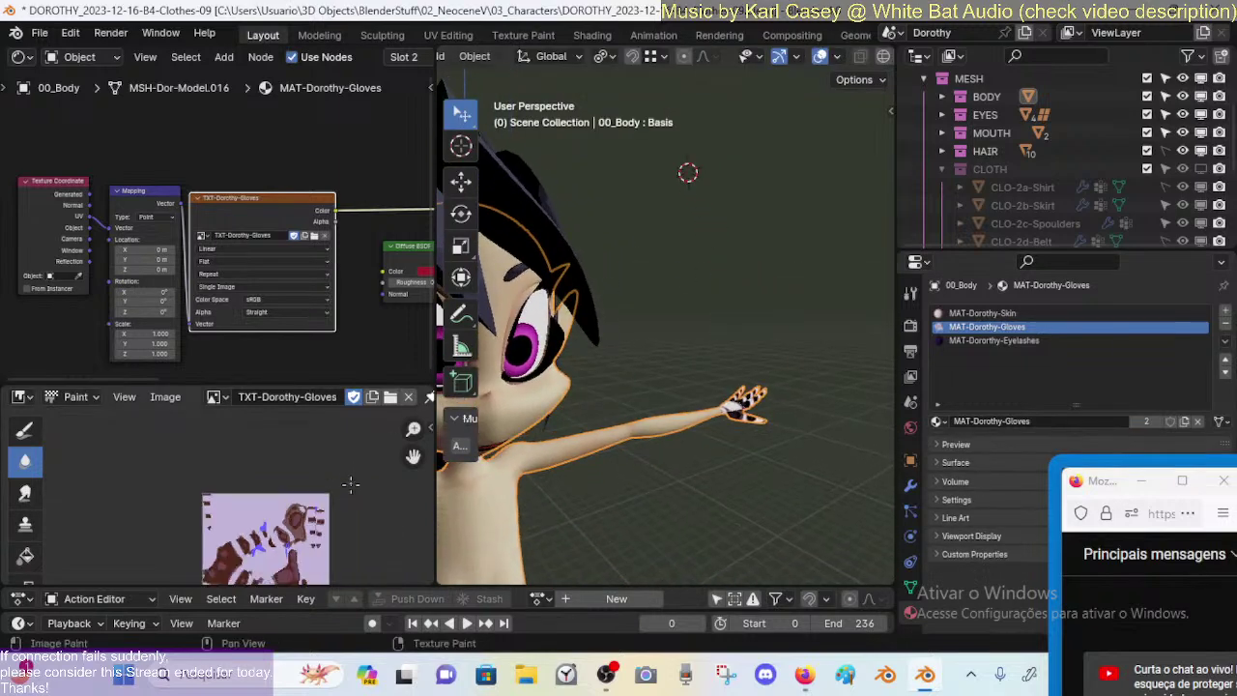
{"action": "middle_click_drag", "start_coordinate": [351, 484], "coordinate": [350, 377]}
{"action": "middle_click_drag", "start_coordinate": [667, 429], "coordinate": [783, 431]}
Step: Enter Edit Mode and examine the glove faces' UV layout over the TXT-Dorothy-Gloves texture
{"action": "key", "text": "Tab"}
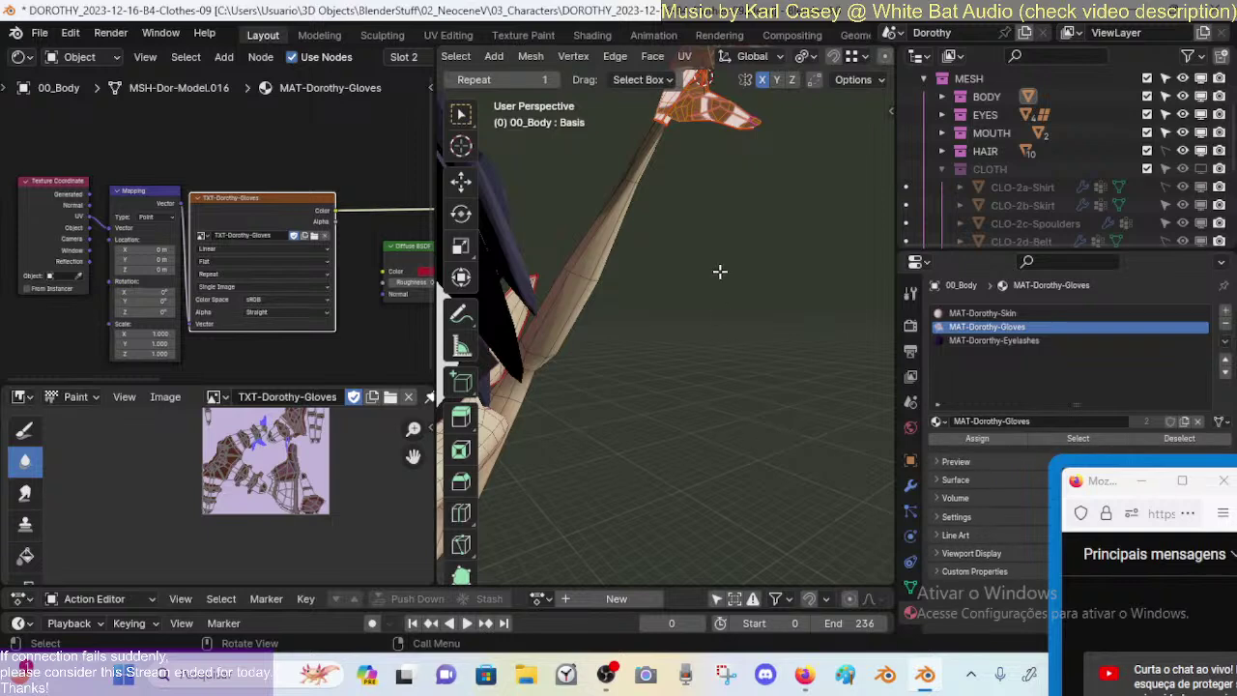
{"action": "middle_click_drag", "start_coordinate": [720, 272], "coordinate": [587, 362]}
{"action": "scroll", "coordinate": [265, 504], "scroll_direction": "up", "scroll_amount": 6}
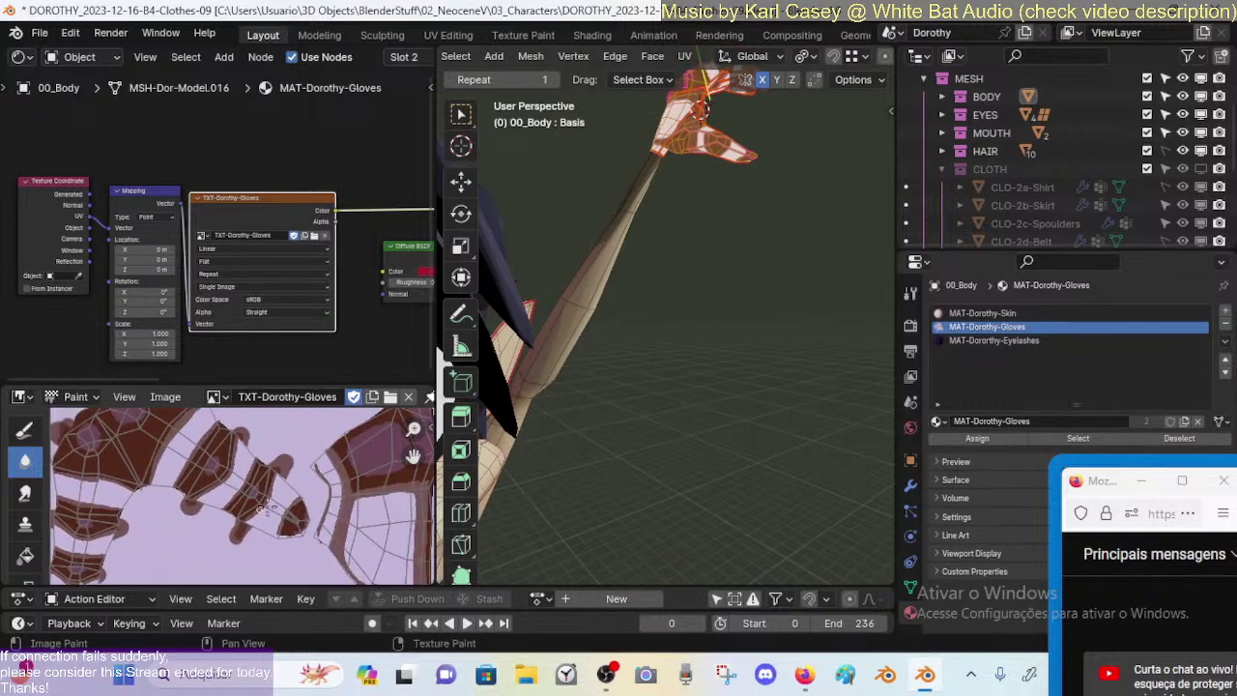
{"action": "scroll", "coordinate": [266, 508], "scroll_direction": "down", "scroll_amount": 3}
{"action": "scroll", "coordinate": [276, 492], "scroll_direction": "up", "scroll_amount": 2}
{"action": "scroll", "coordinate": [288, 477], "scroll_direction": "down", "scroll_amount": 3}
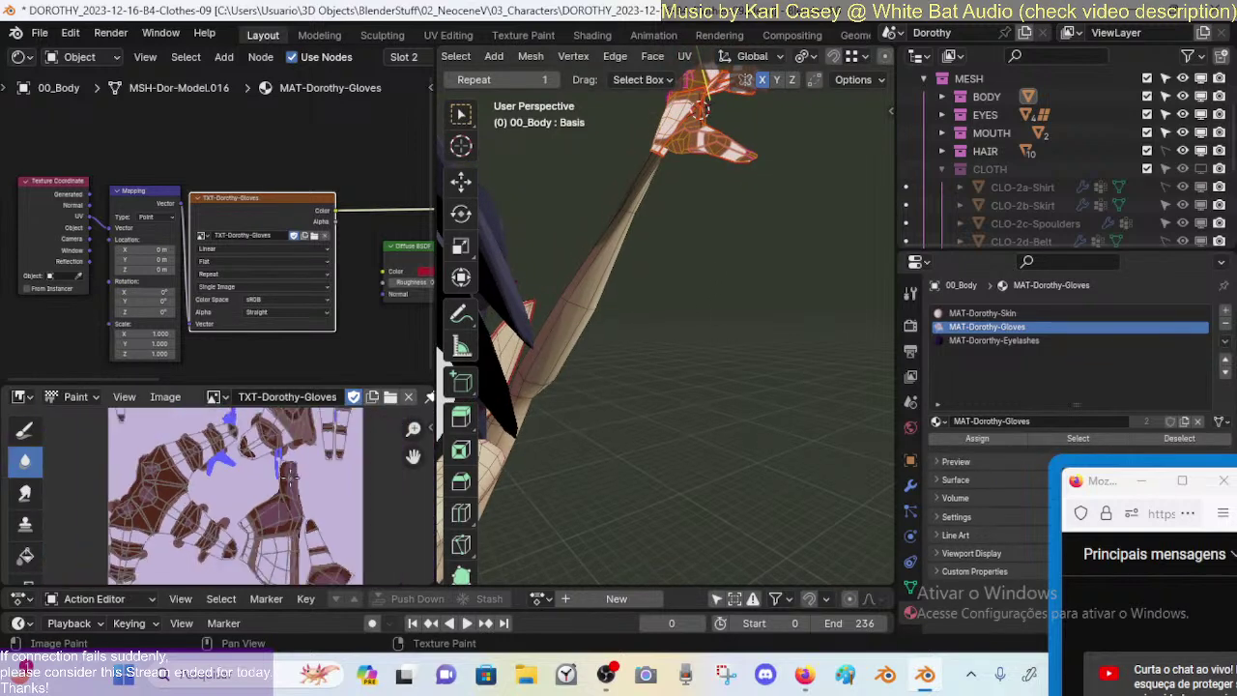
{"action": "middle_click_drag", "start_coordinate": [592, 323], "coordinate": [565, 329]}
{"action": "scroll", "coordinate": [226, 486], "scroll_direction": "down", "scroll_amount": 3}
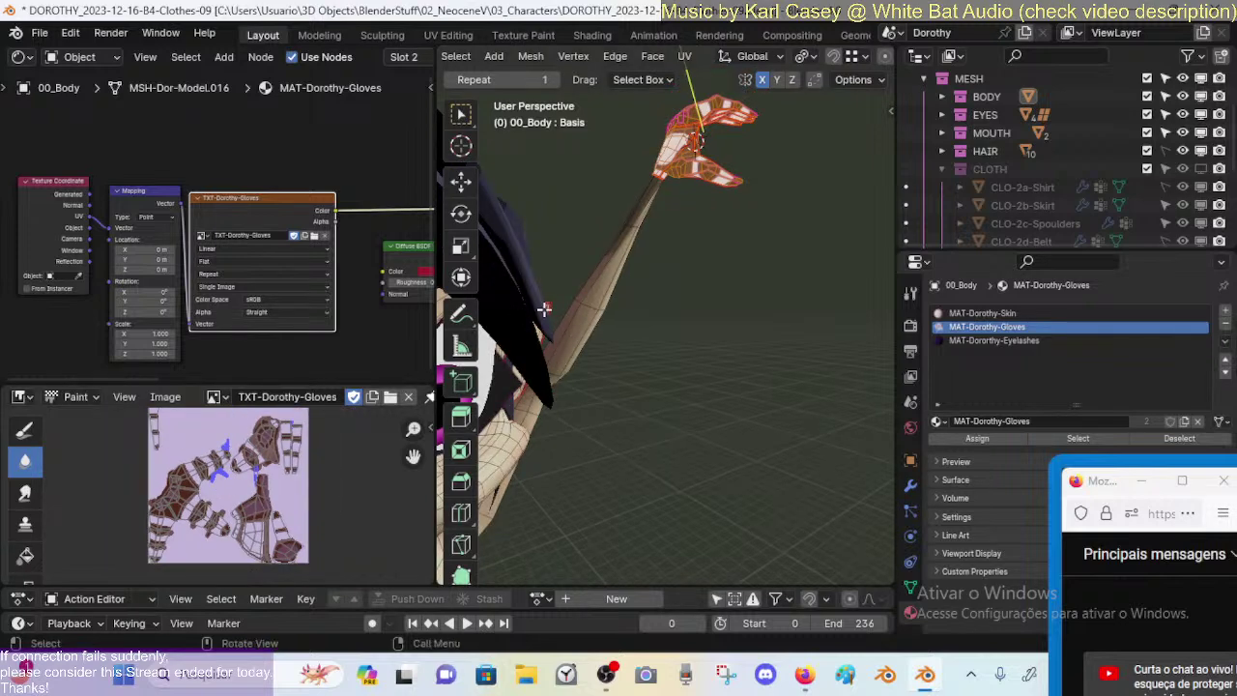
Step: Select the whole body mesh and examine its UV islands over the TXT-Dorothy-Gloves texture
{"action": "key", "text": "ctrl+z"}
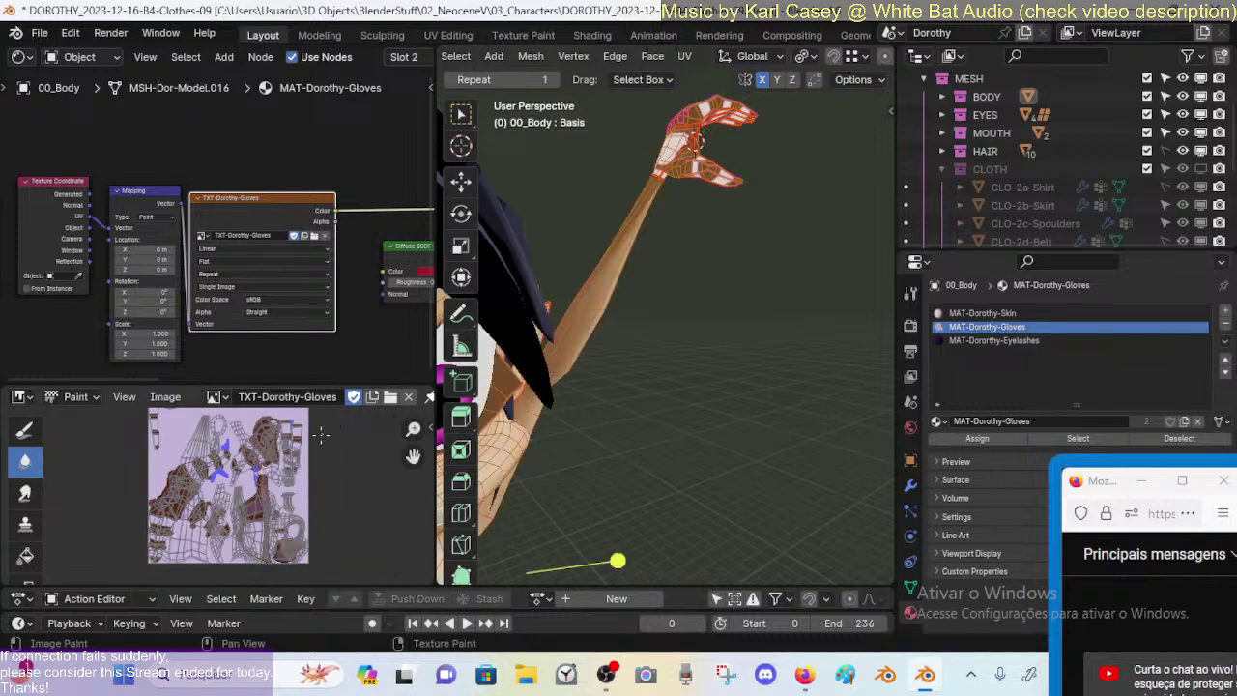
{"action": "scroll", "coordinate": [311, 481], "scroll_direction": "up", "scroll_amount": 4}
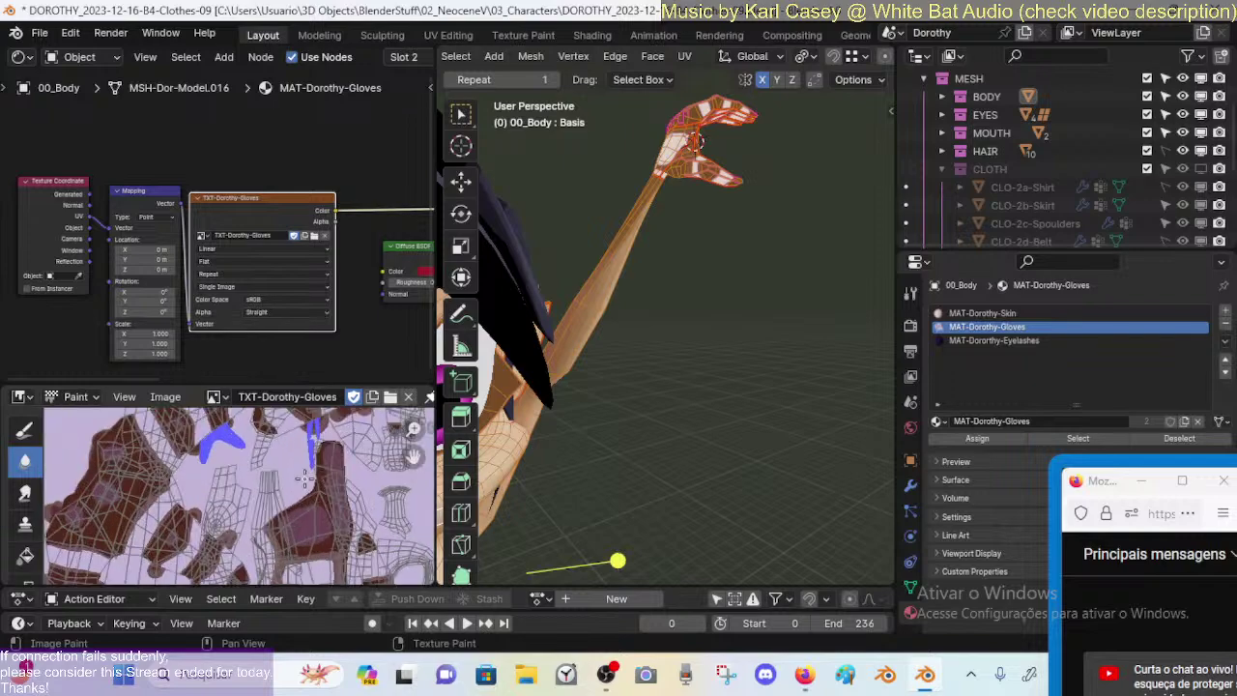
{"action": "middle_click_drag", "start_coordinate": [560, 460], "coordinate": [618, 359]}
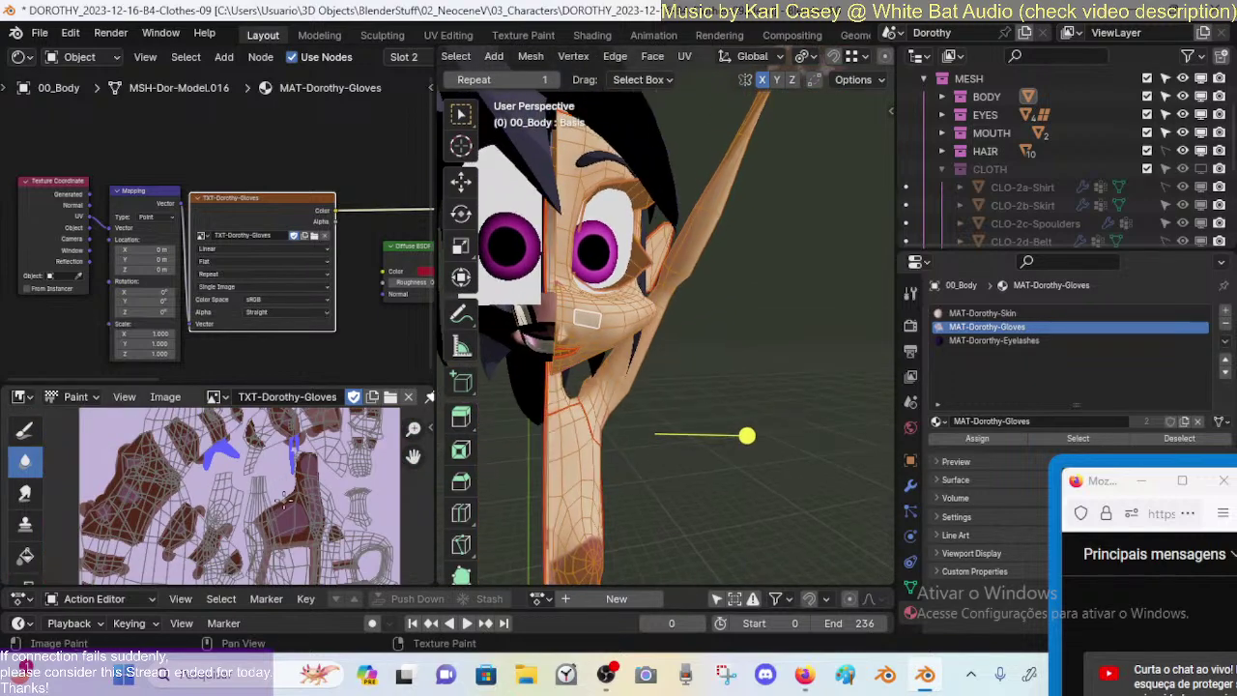
{"action": "scroll", "coordinate": [138, 531], "scroll_direction": "down", "scroll_amount": 3}
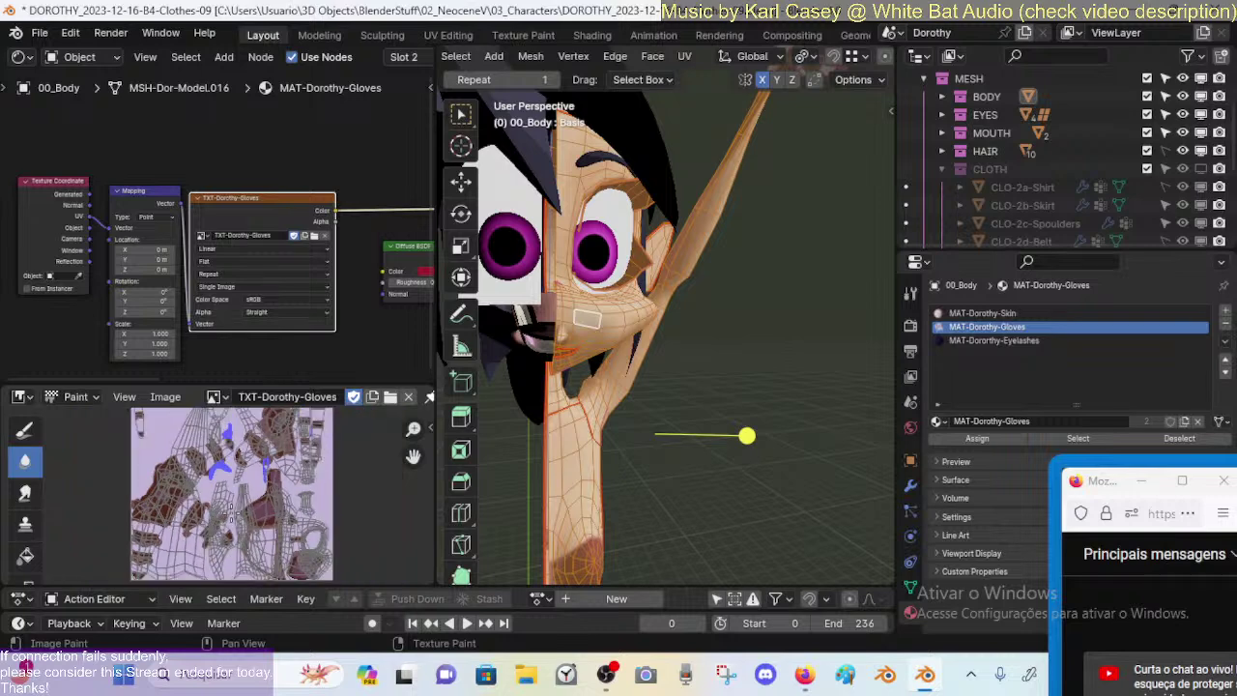
{"action": "scroll", "coordinate": [237, 517], "scroll_direction": "up", "scroll_amount": 3}
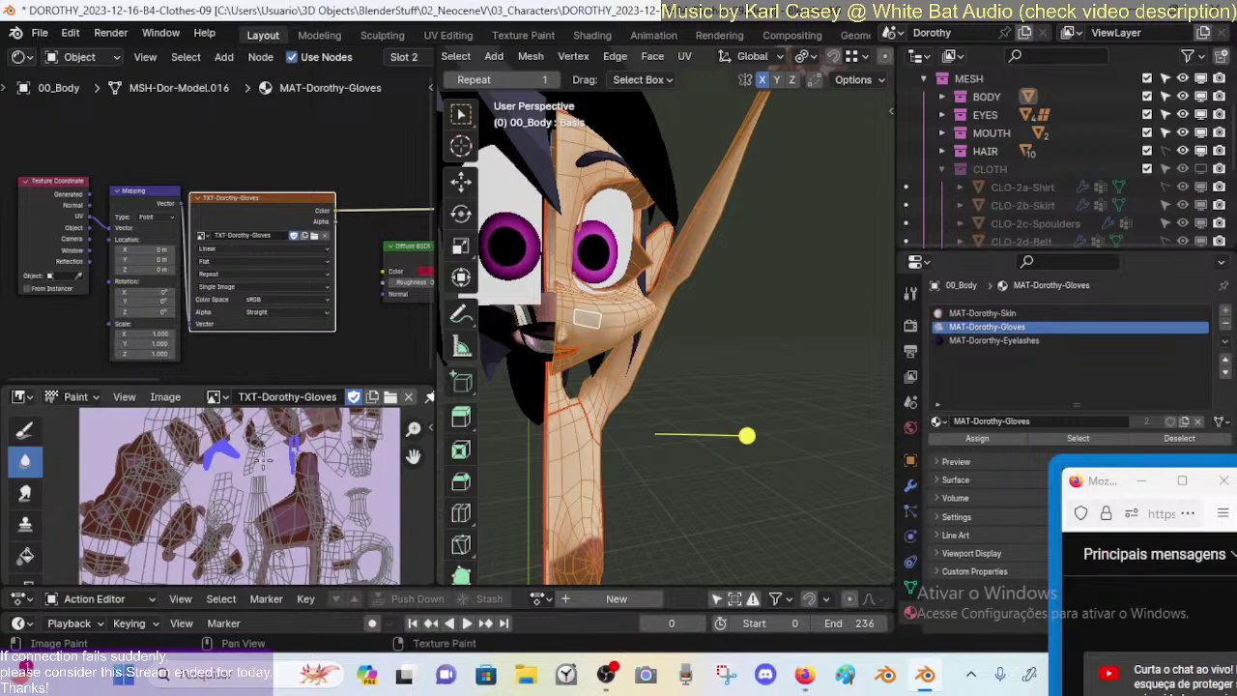
Step: Clear the whole-body selection and select only the MAT-Dorothy-Gloves faces
{"action": "middle_click_drag", "start_coordinate": [720, 313], "coordinate": [684, 369]}
{"action": "key", "text": "alt+a"}
{"action": "key", "text": "l"}
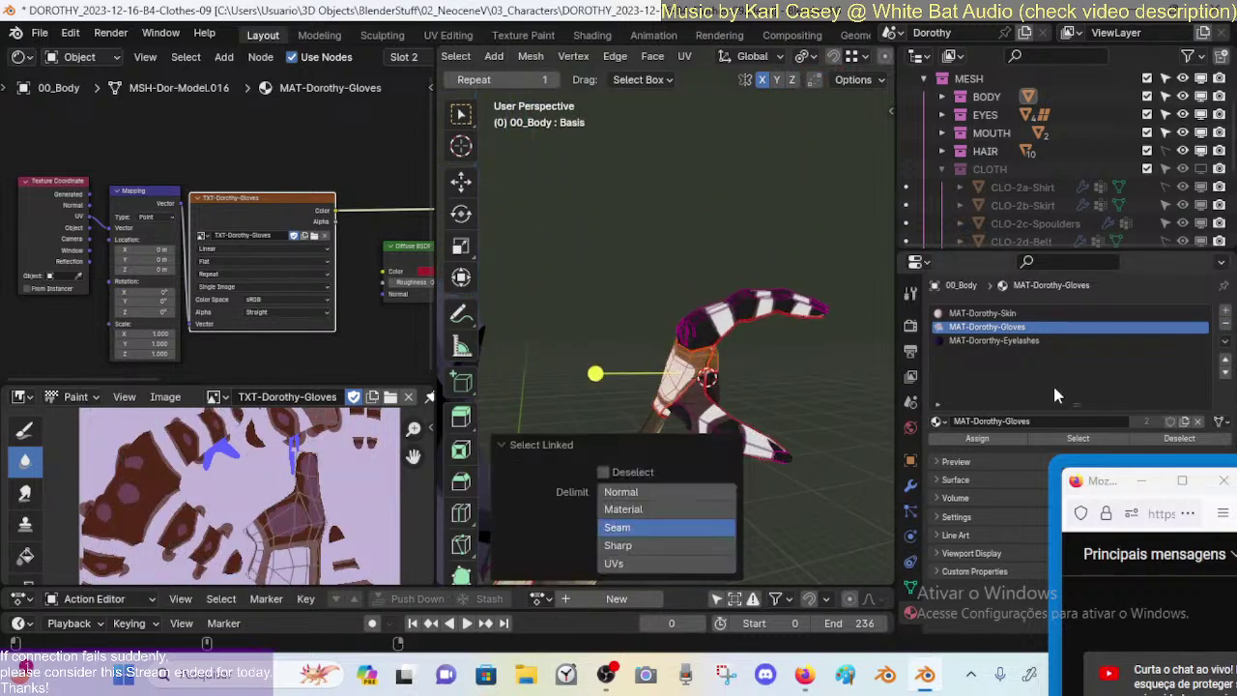
{"action": "left_click", "coordinate": [1076, 440]}
{"action": "left_click", "coordinate": [1072, 441]}
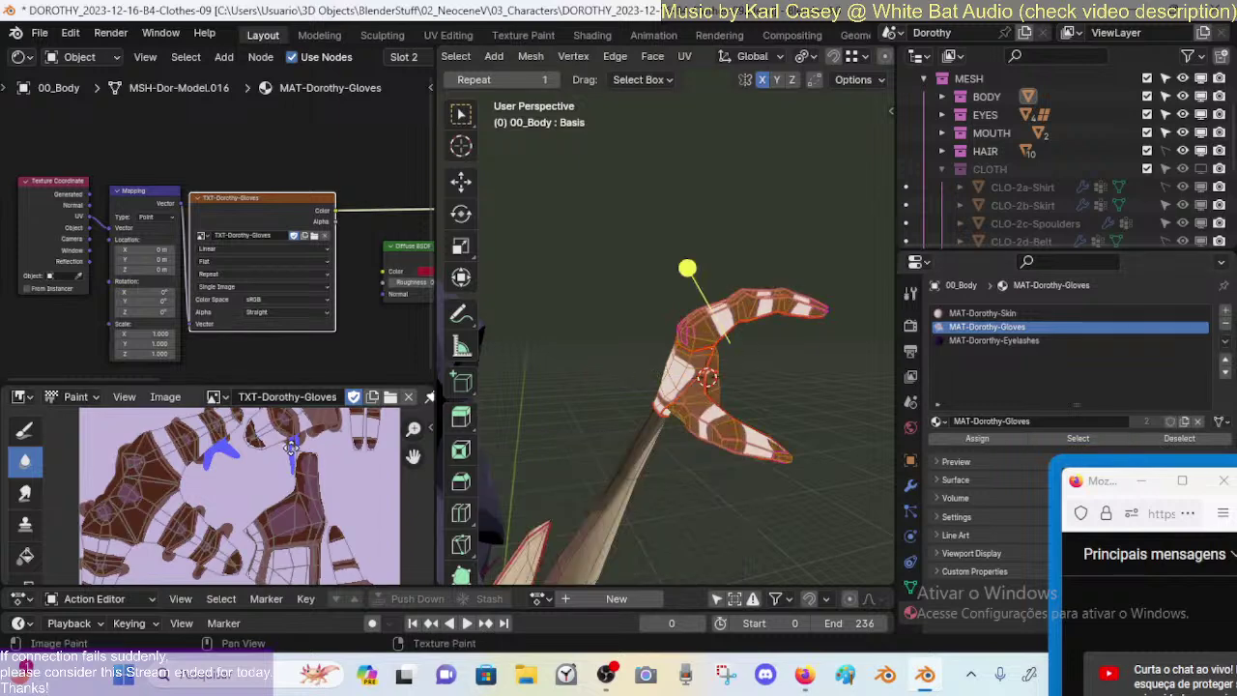
Step: Examine the glove's palm, fingers and back of the hand against the UV layout on the texture
{"action": "scroll", "coordinate": [295, 451], "scroll_direction": "up", "scroll_amount": 3}
{"action": "scroll", "coordinate": [430, 442], "scroll_direction": "up", "scroll_amount": 2}
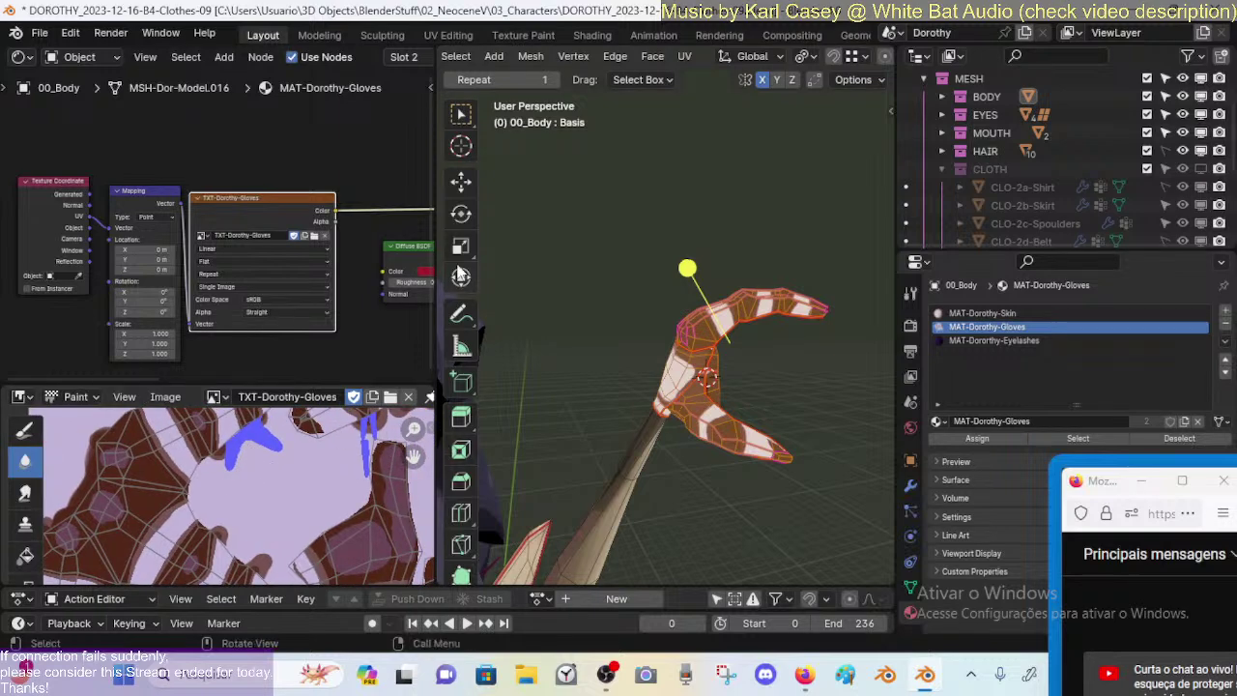
{"action": "middle_click_drag", "start_coordinate": [798, 345], "coordinate": [605, 369]}
{"action": "middle_click_drag", "start_coordinate": [817, 422], "coordinate": [712, 336]}
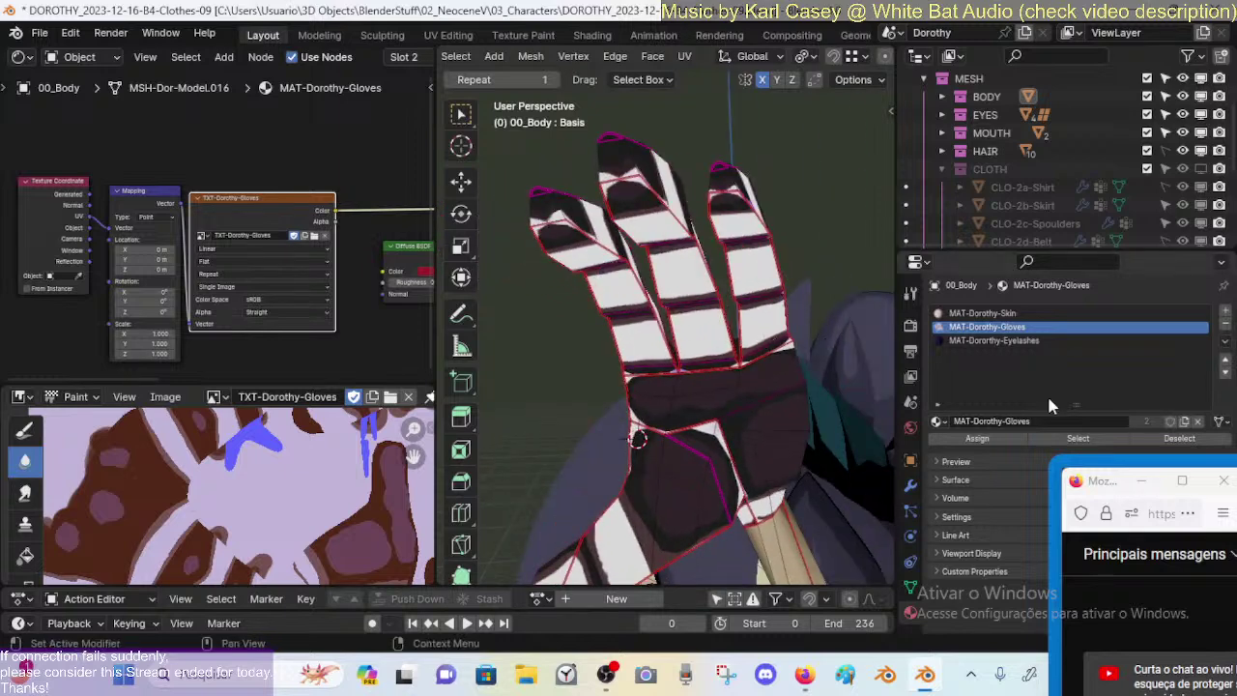
{"action": "key", "text": "a"}
{"action": "middle_click_drag", "start_coordinate": [793, 350], "coordinate": [499, 362]}
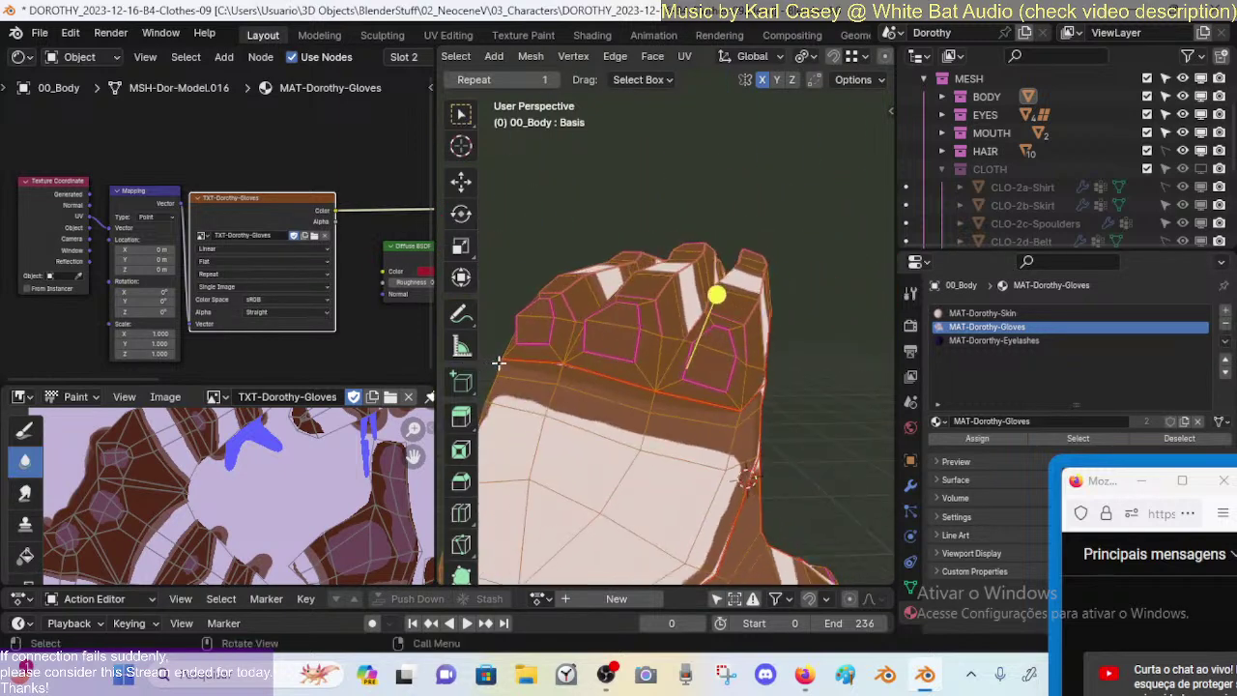
Step: Switch the body mesh from Edit Mode to Texture Paint mode
{"action": "key", "text": "KP_Decimal"}
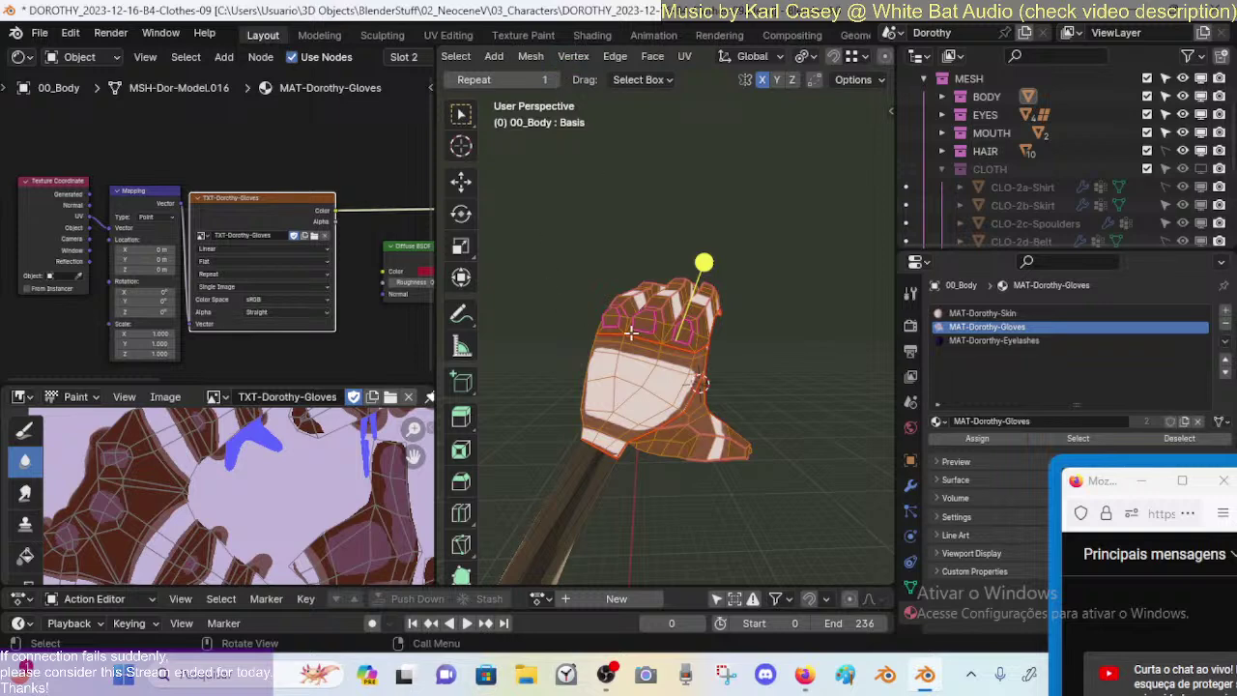
{"action": "middle_click_drag", "start_coordinate": [630, 332], "coordinate": [765, 358]}
{"action": "key", "text": "ctrl+Tab"}
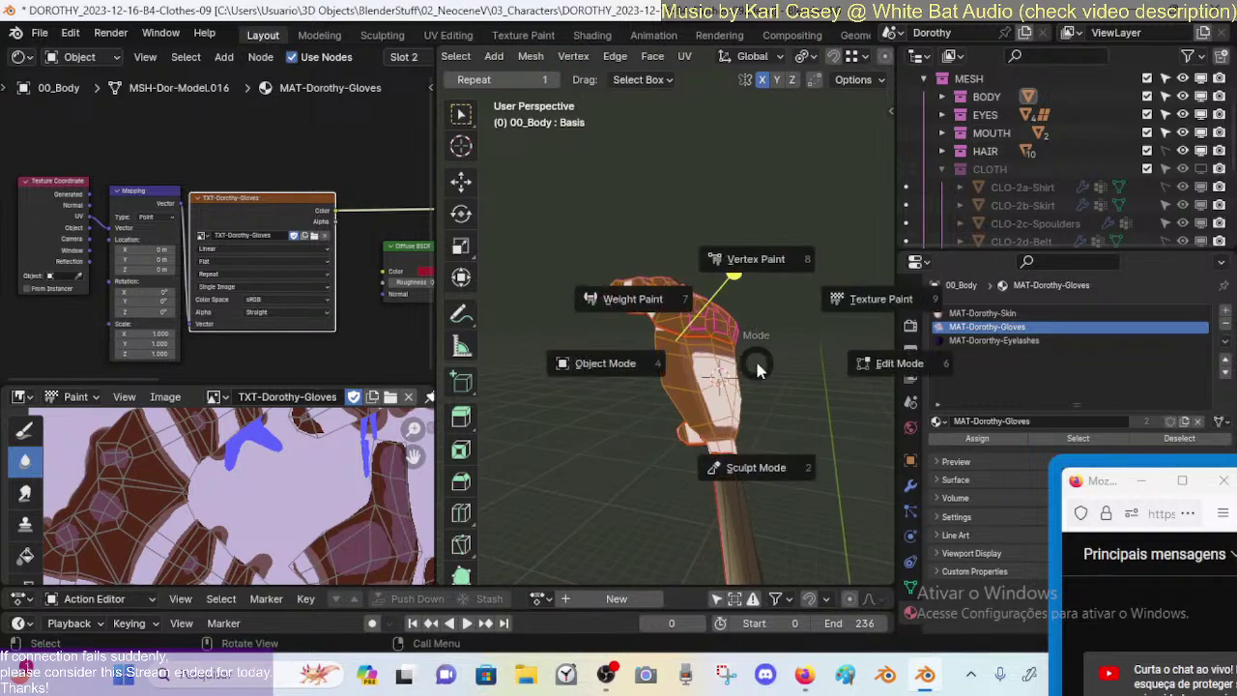
{"action": "key", "text": "9"}
{"action": "scroll", "coordinate": [657, 58], "scroll_direction": "left", "scroll_amount": 5}
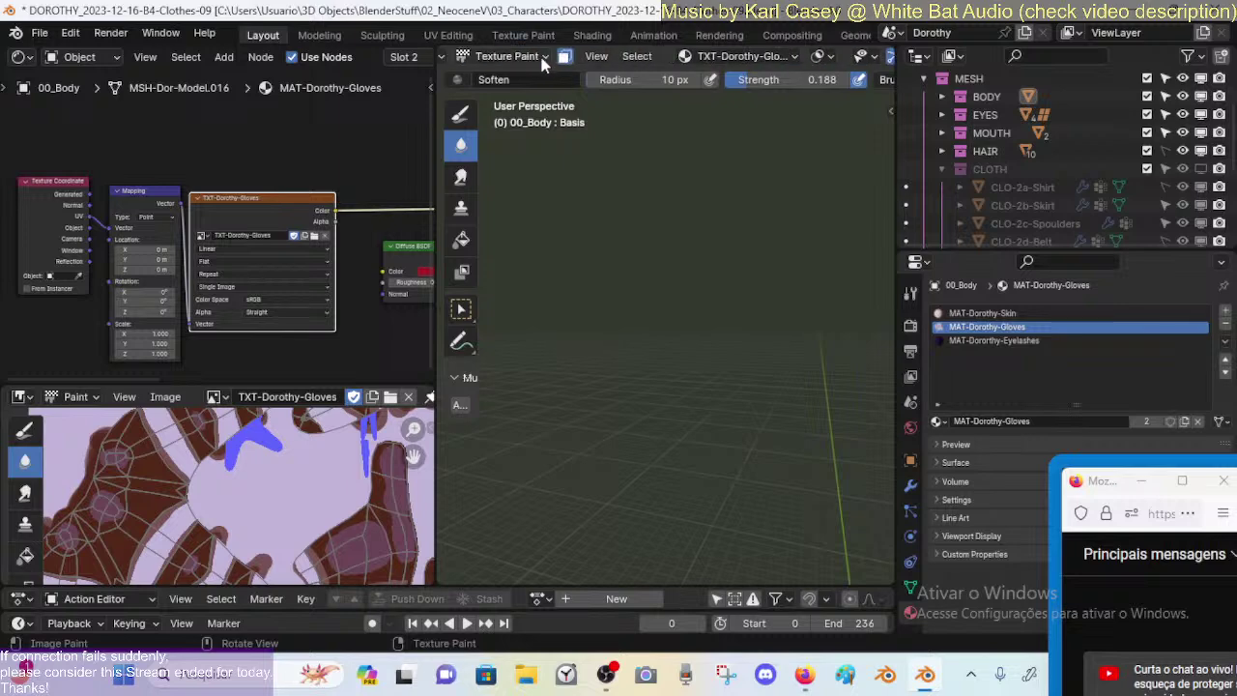
Step: Inspect the painted glove up close on the character's outstretched hand
{"action": "scroll", "coordinate": [641, 358], "scroll_direction": "down", "scroll_amount": 3}
{"action": "middle_click_drag", "start_coordinate": [641, 358], "coordinate": [558, 268]}
{"action": "key", "text": "shift+grave"}
{"action": "key", "text": "w"}
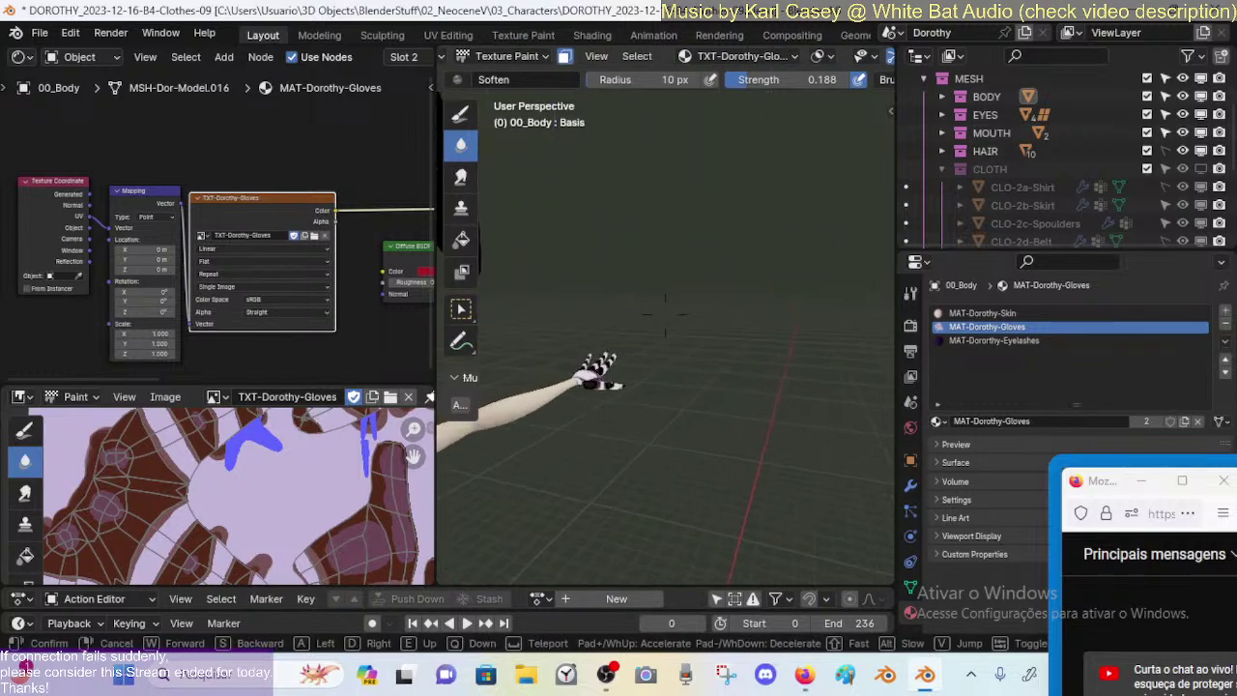
{"action": "left_click", "coordinate": [627, 330]}
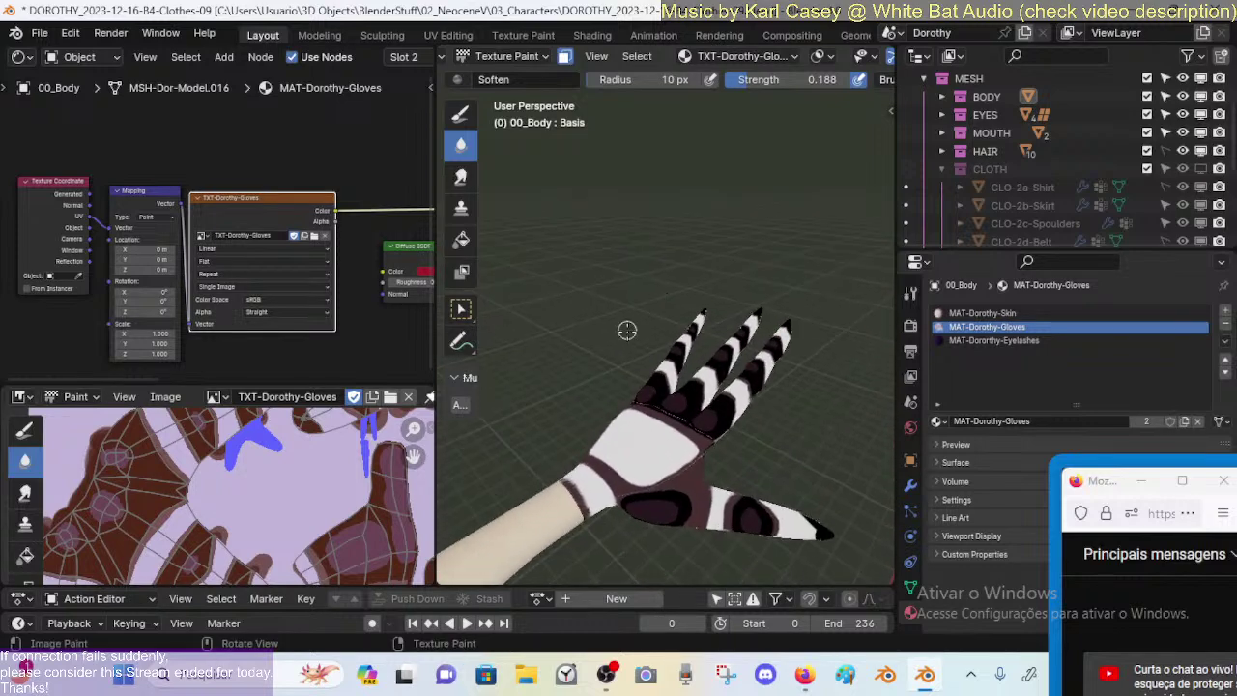
{"action": "scroll", "coordinate": [609, 462], "scroll_direction": "down", "scroll_amount": 10}
{"action": "scroll", "coordinate": [605, 441], "scroll_direction": "up", "scroll_amount": 6}
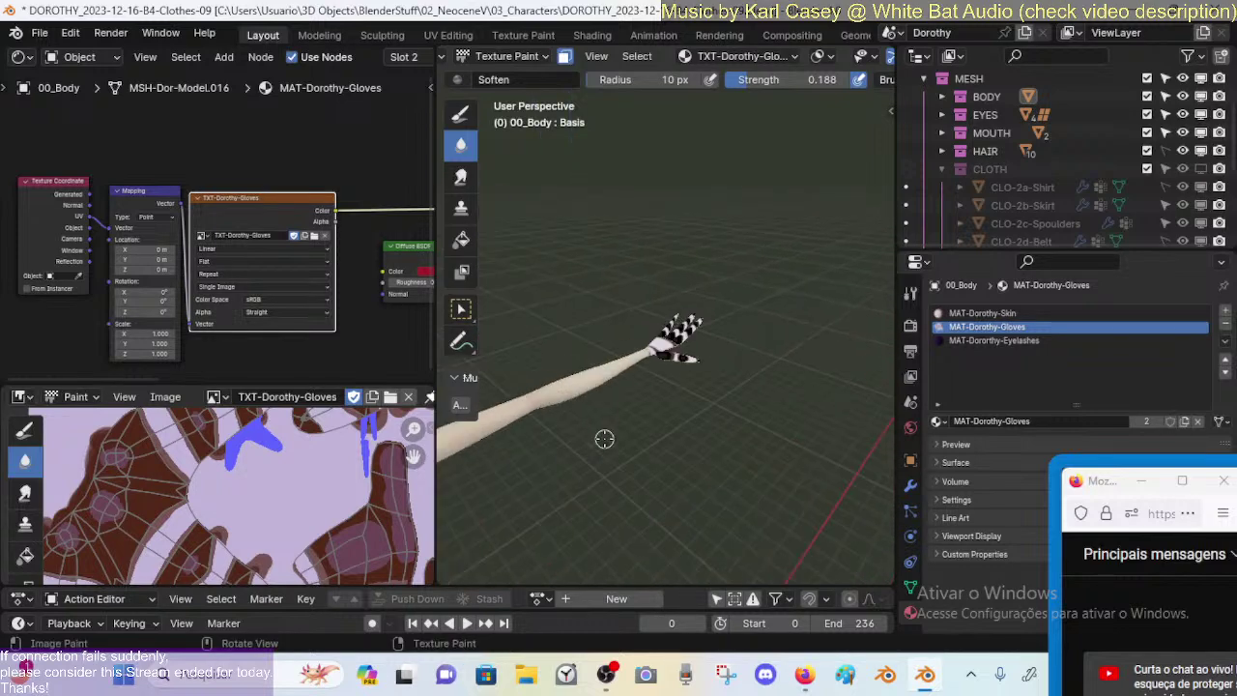
{"action": "middle_click_drag", "start_coordinate": [605, 437], "coordinate": [688, 379], "text": "shift"}
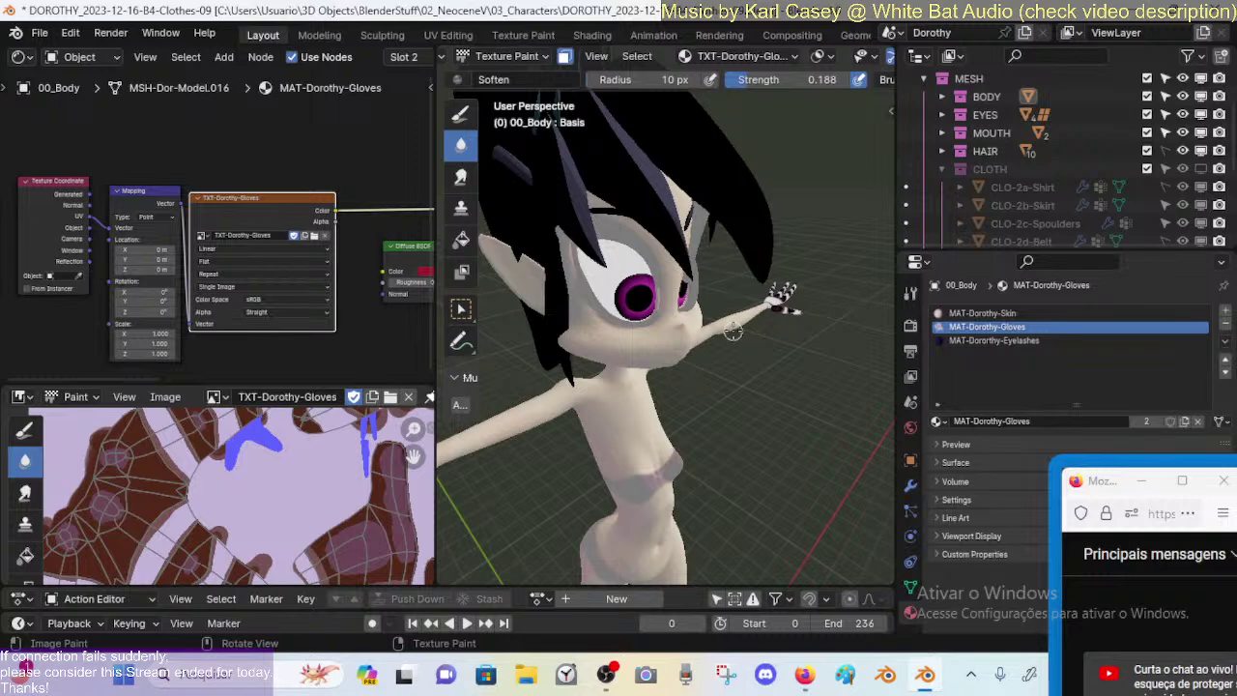
{"action": "key", "text": "shift+grave"}
{"action": "key", "text": "w"}
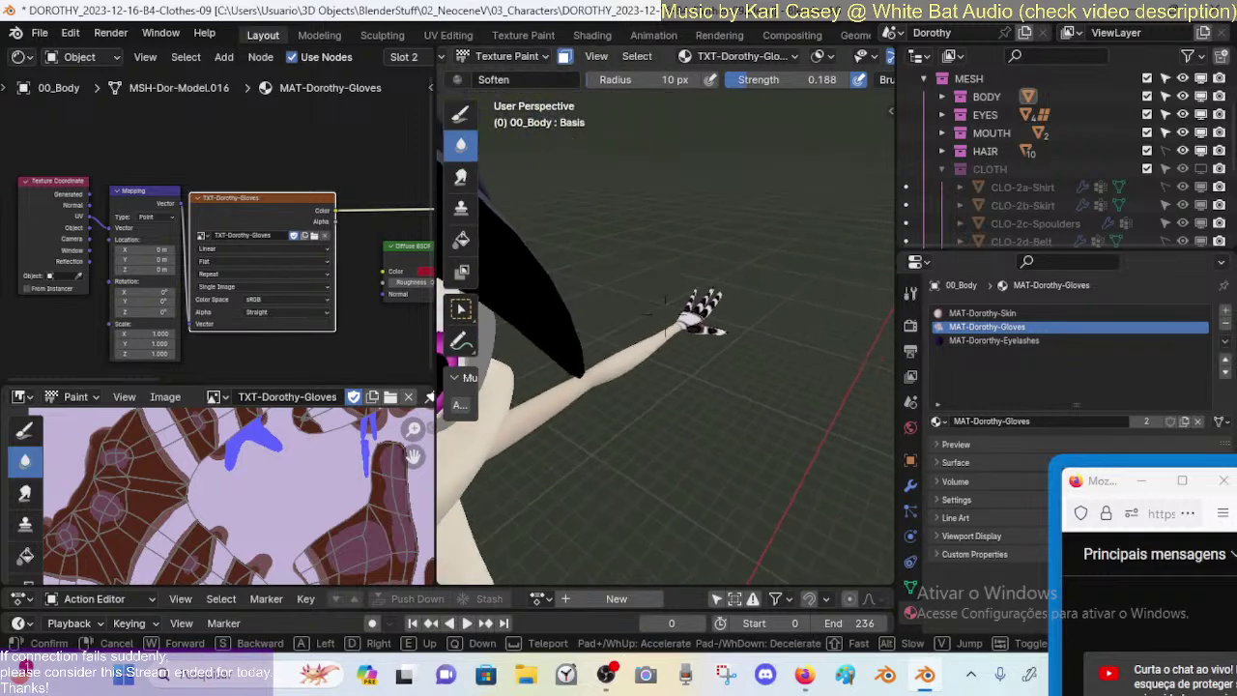
{"action": "key", "text": "s"}
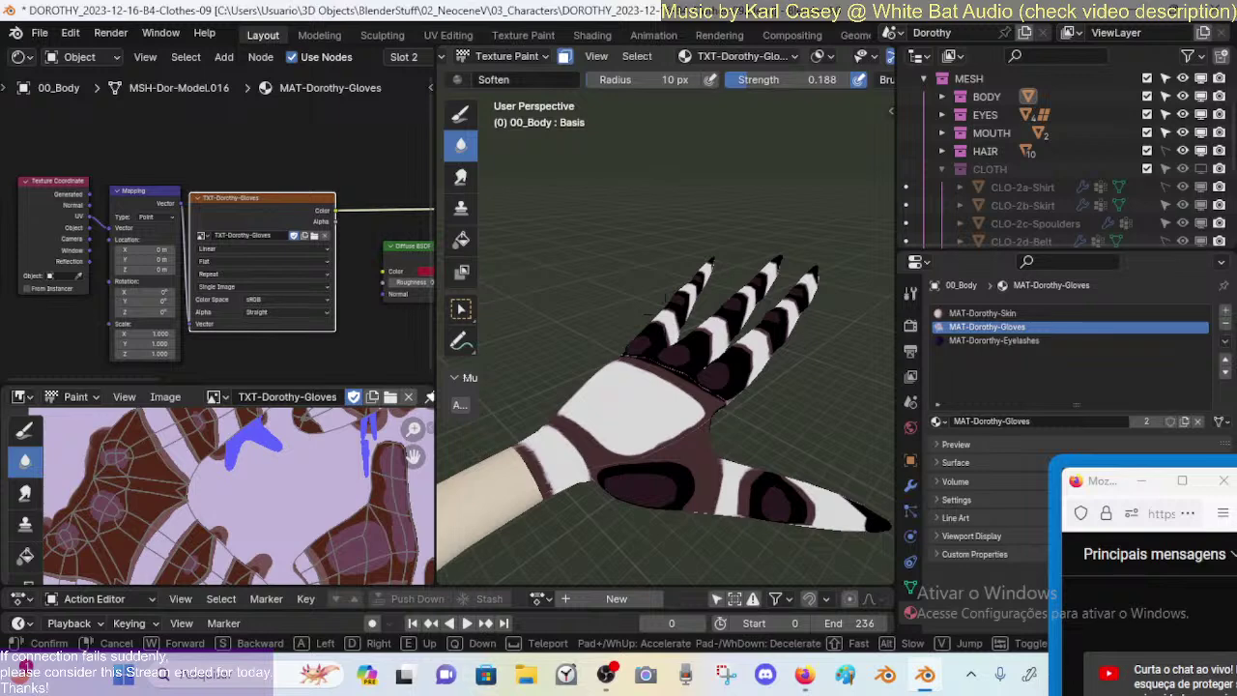
{"action": "key", "text": "Return"}
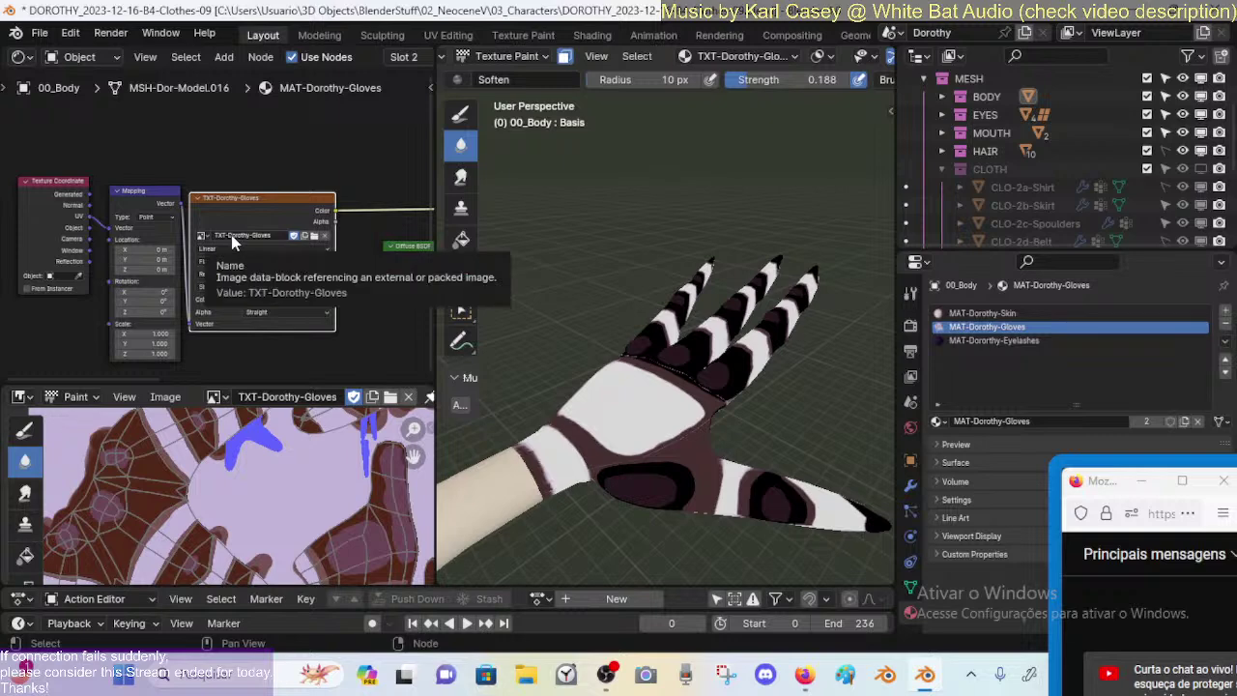
Step: Examine the MAT-Dorothy-Gloves node chain from the TXT-Dorothy-Gloves texture through the Diffuse BSDF, Color Ramp and Mix Shader nodes
{"action": "middle_click_drag", "start_coordinate": [332, 238], "coordinate": [214, 244]}
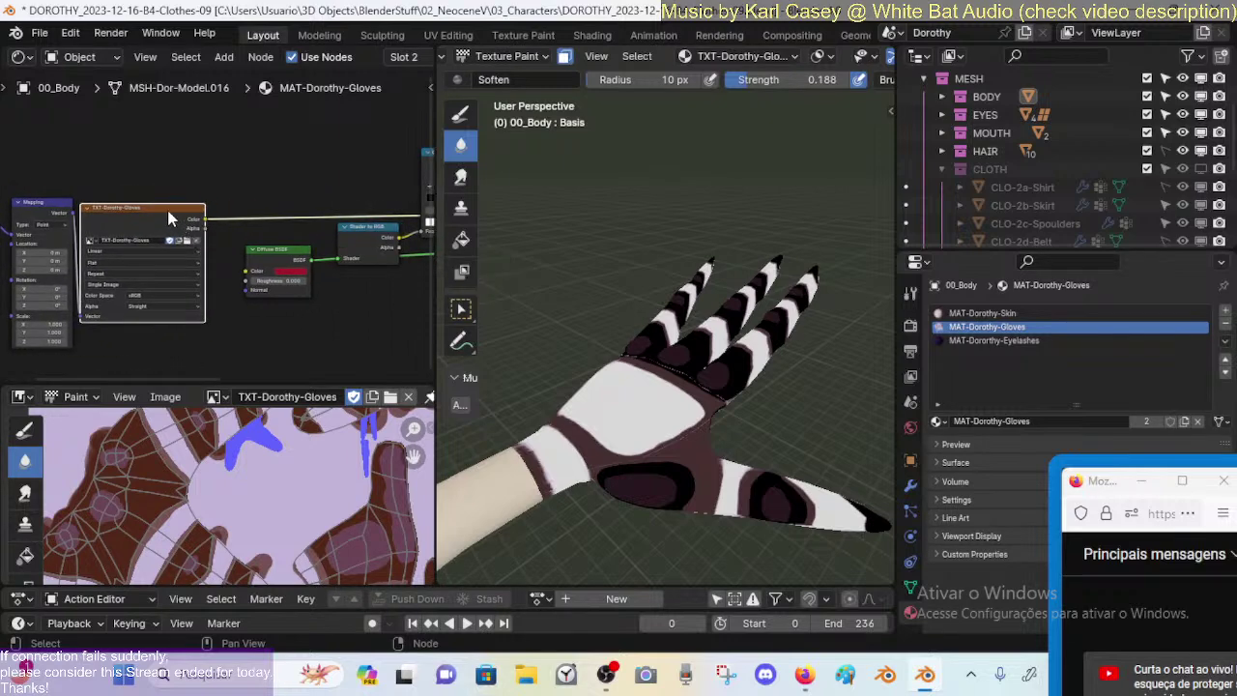
{"action": "left_click_drag", "start_coordinate": [169, 218], "coordinate": [190, 205]}
{"action": "middle_click_drag", "start_coordinate": [360, 220], "coordinate": [207, 225]}
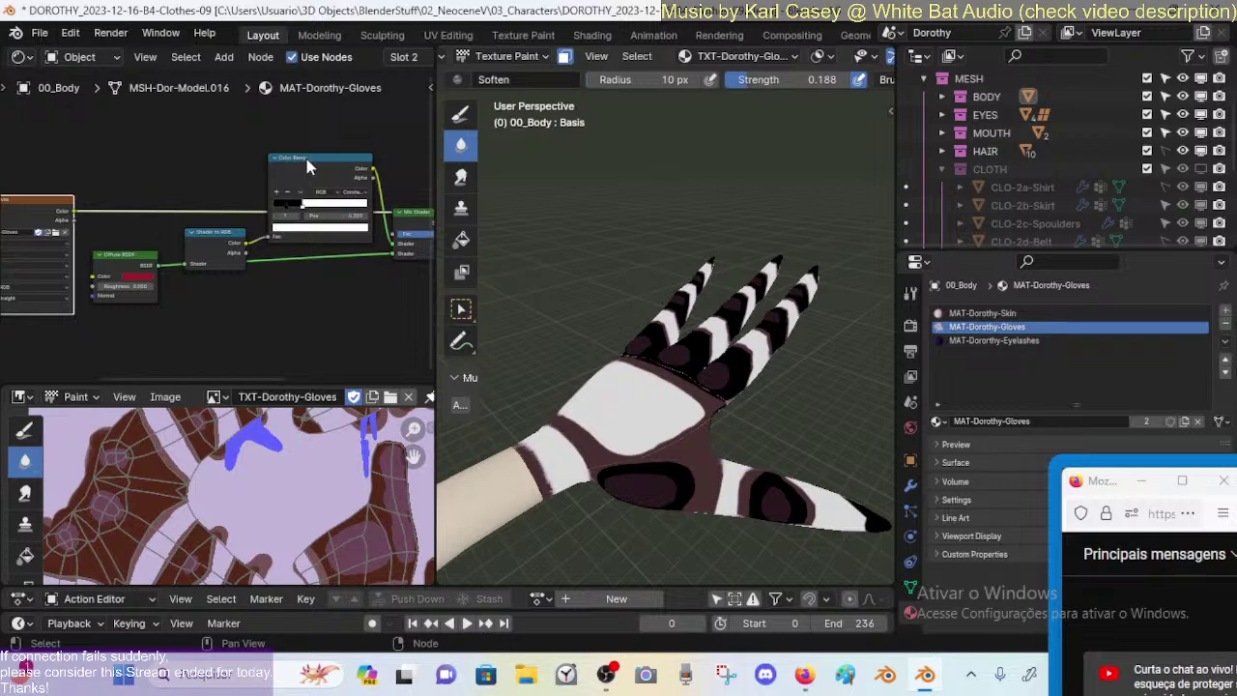
{"action": "middle_click_drag", "start_coordinate": [319, 196], "coordinate": [235, 212]}
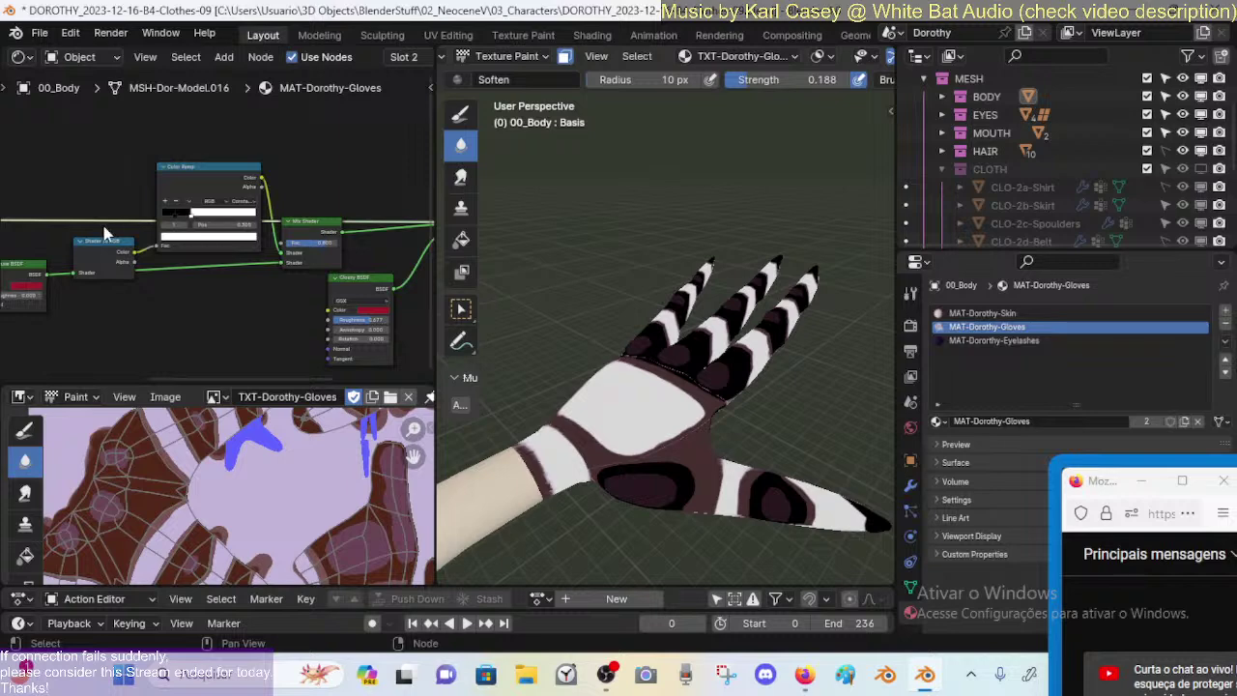
{"action": "middle_click_drag", "start_coordinate": [64, 256], "coordinate": [155, 253]}
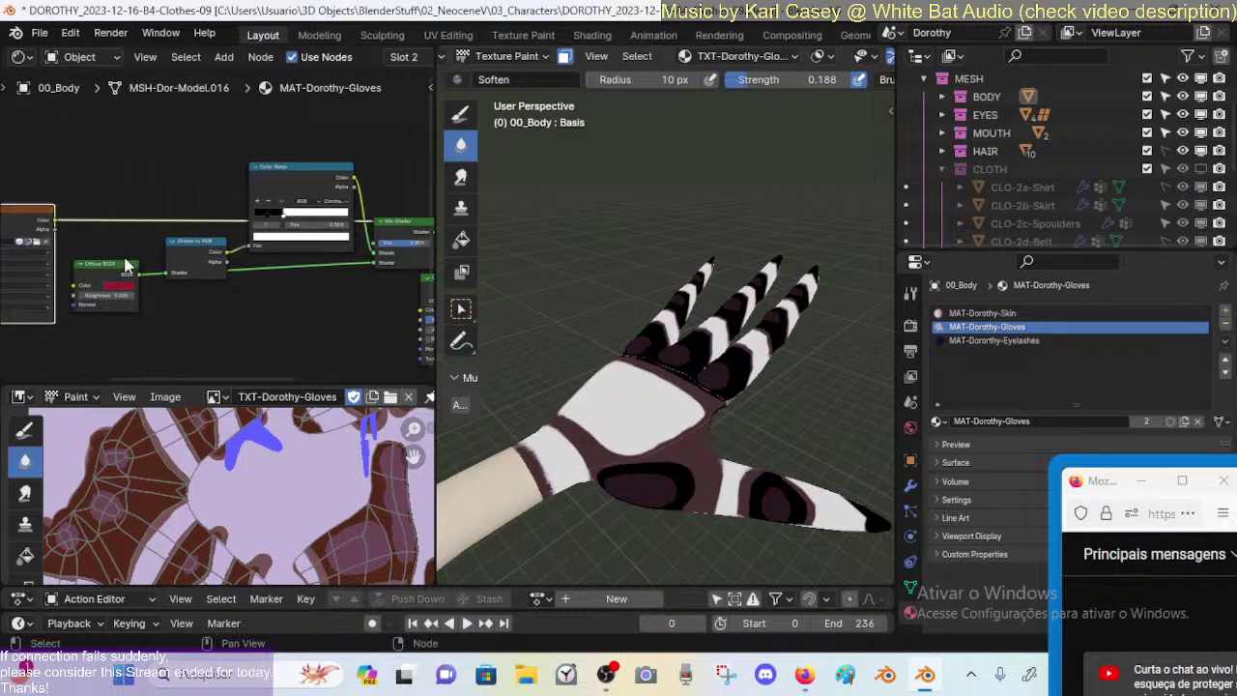
{"action": "middle_click_drag", "start_coordinate": [293, 257], "coordinate": [214, 259]}
{"action": "middle_click_drag", "start_coordinate": [340, 248], "coordinate": [283, 254]}
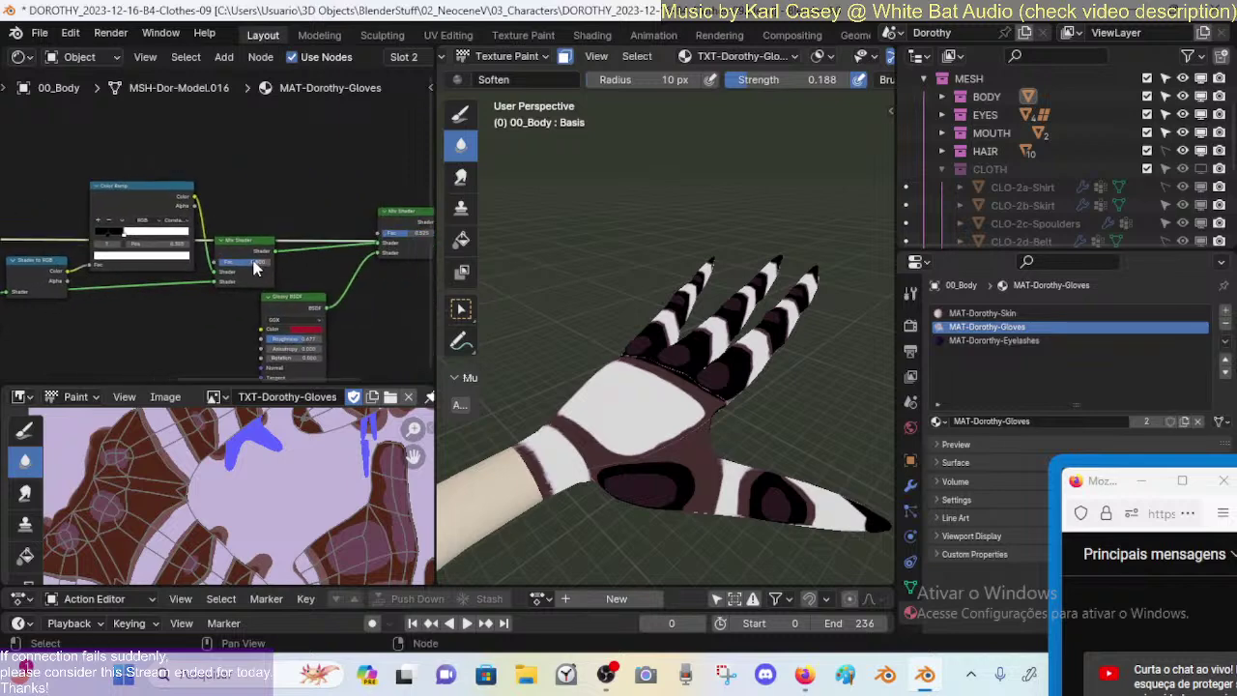
{"action": "scroll", "coordinate": [227, 265], "scroll_direction": "down", "scroll_amount": 3}
Step: Move the Shader to RGB, Color Ramp and first Mix Shader nodes together above the texture's link
{"action": "left_click", "coordinate": [70, 262], "text": "shift"}
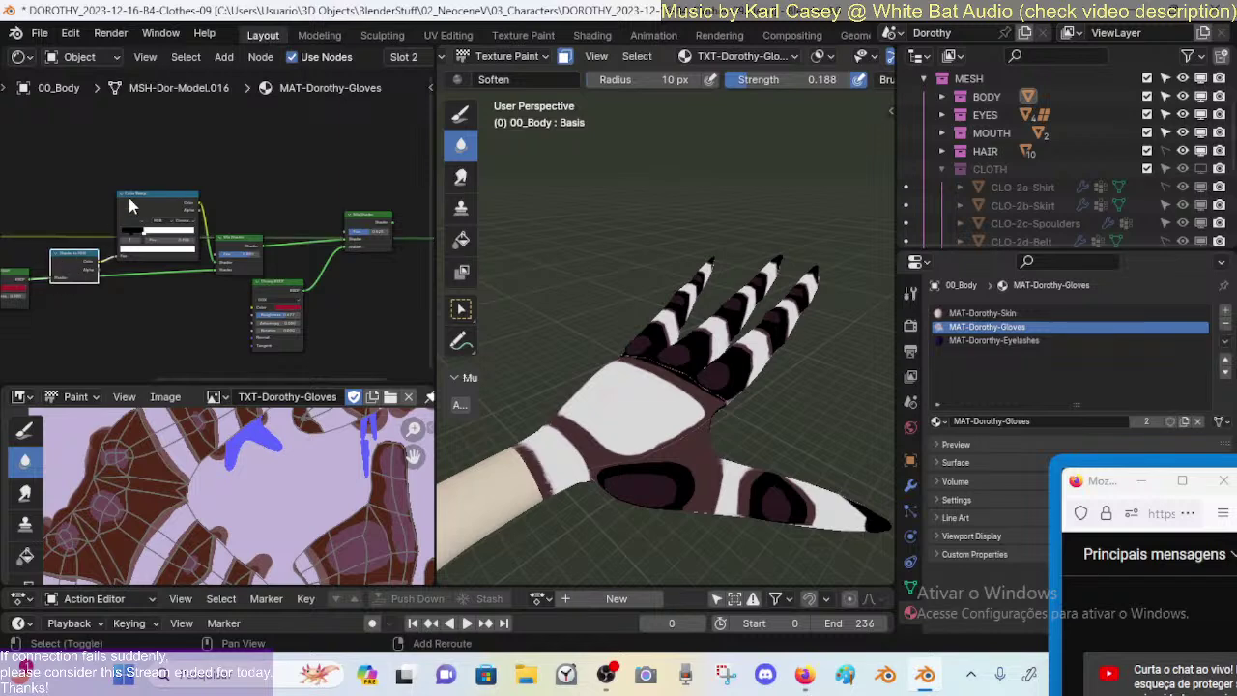
{"action": "left_click", "coordinate": [128, 198], "text": "shift"}
{"action": "left_click", "coordinate": [242, 248], "text": "shift"}
{"action": "left_click_drag", "start_coordinate": [241, 249], "coordinate": [254, 167]}
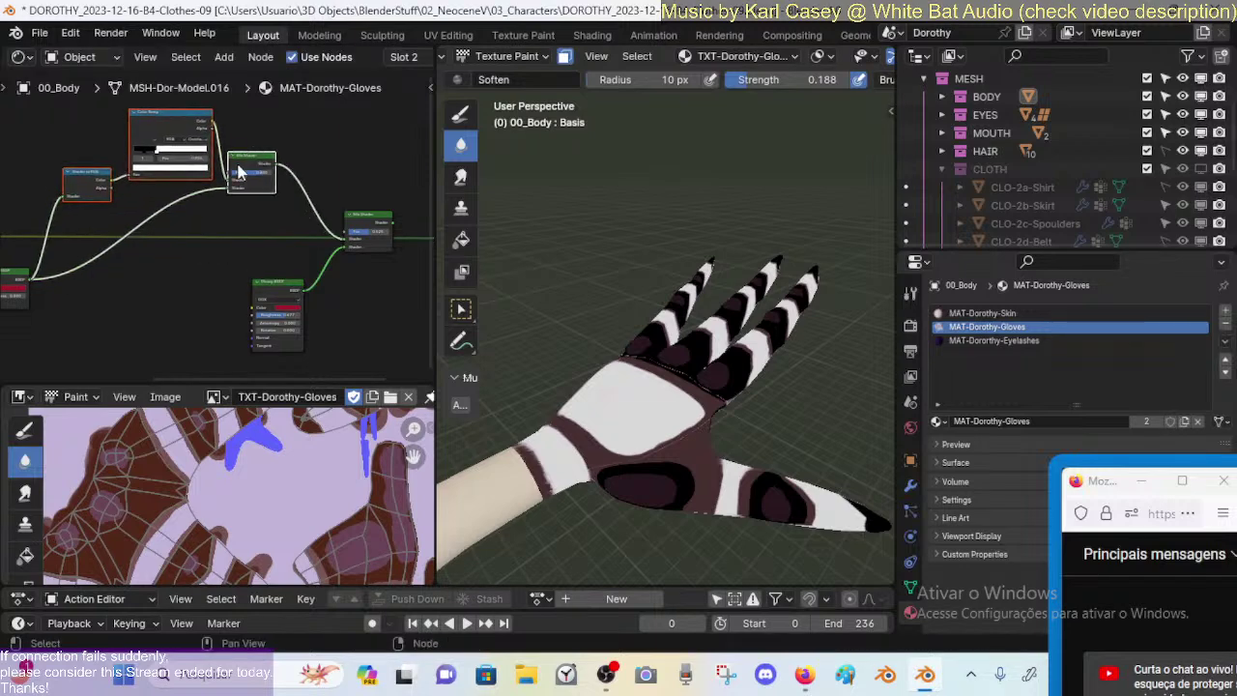
{"action": "middle_click_drag", "start_coordinate": [253, 168], "coordinate": [335, 176]}
Step: Move the Diffuse BSDF above the texture link and space out the Shader to RGB, Color Ramp and Mix Shader nodes beside it
{"action": "left_click", "coordinate": [92, 290]}
{"action": "left_click_drag", "start_coordinate": [92, 290], "coordinate": [104, 211]}
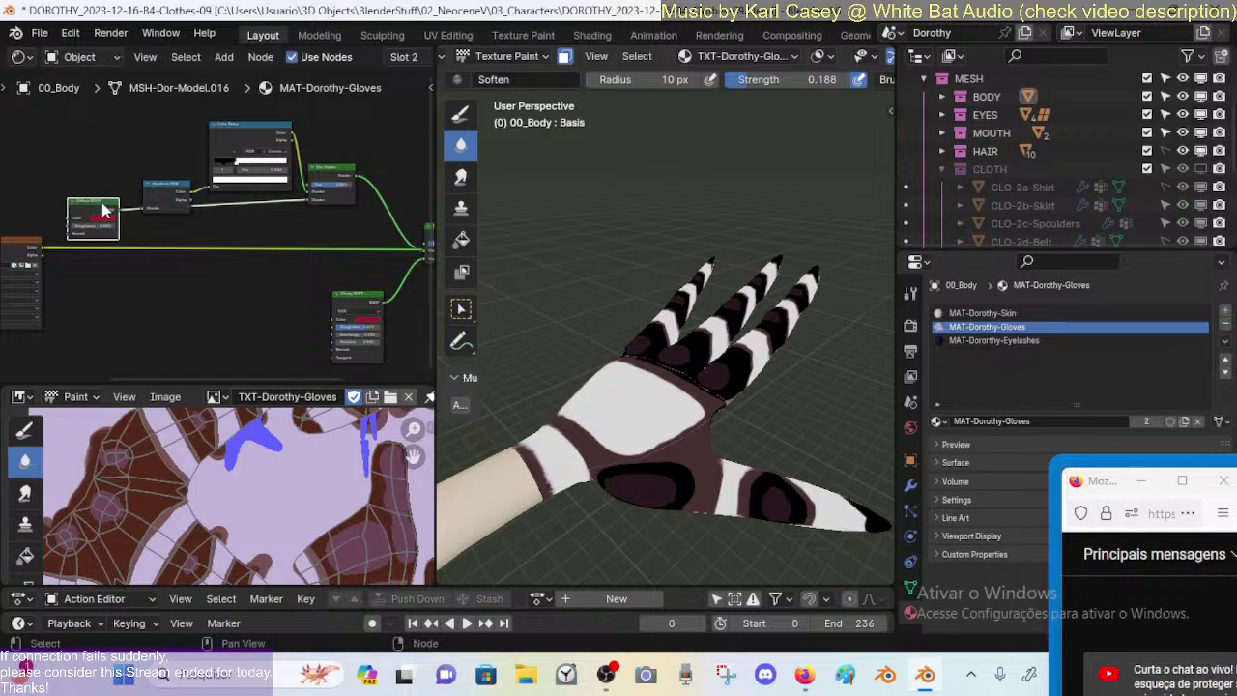
{"action": "left_click_drag", "start_coordinate": [174, 190], "coordinate": [175, 169]}
{"action": "left_click_drag", "start_coordinate": [271, 132], "coordinate": [273, 114]}
{"action": "left_click_drag", "start_coordinate": [336, 172], "coordinate": [348, 160]}
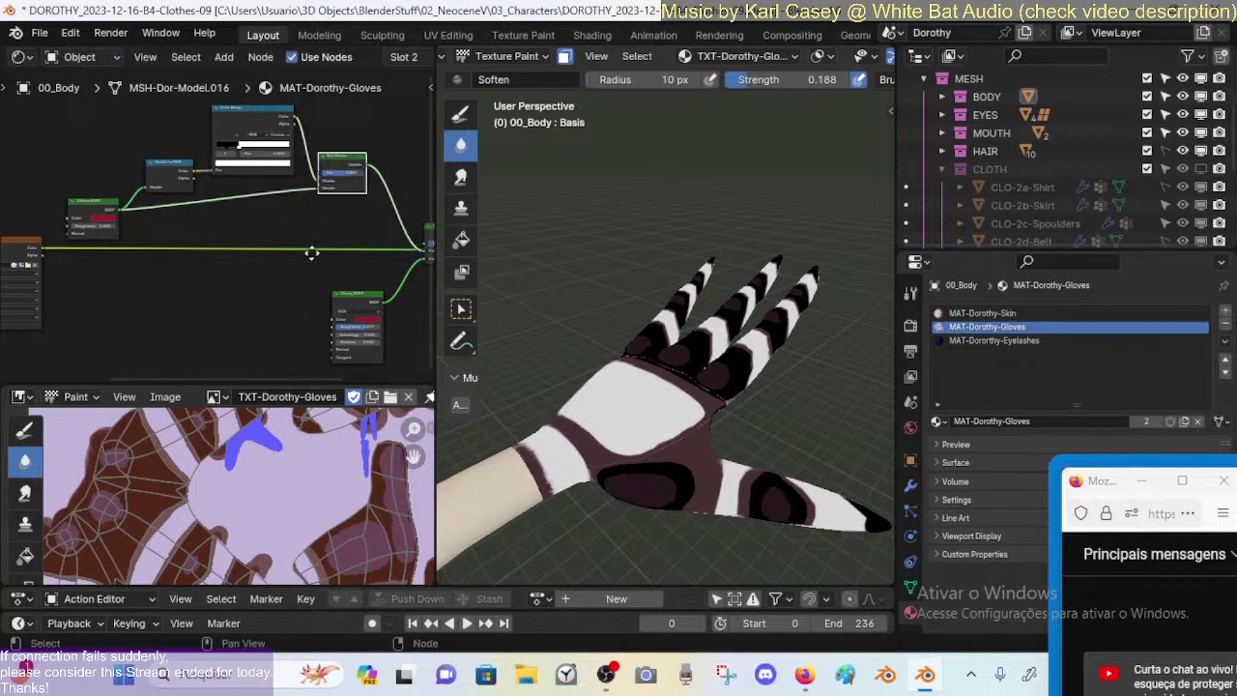
Step: Examine how the Glossy BSDF, both Mix Shaders and the glove texture connect towards the Material Output
{"action": "middle_click_drag", "start_coordinate": [345, 298], "coordinate": [282, 299]}
{"action": "left_click", "coordinate": [282, 301]}
{"action": "scroll", "coordinate": [283, 302], "scroll_direction": "up", "scroll_amount": 4}
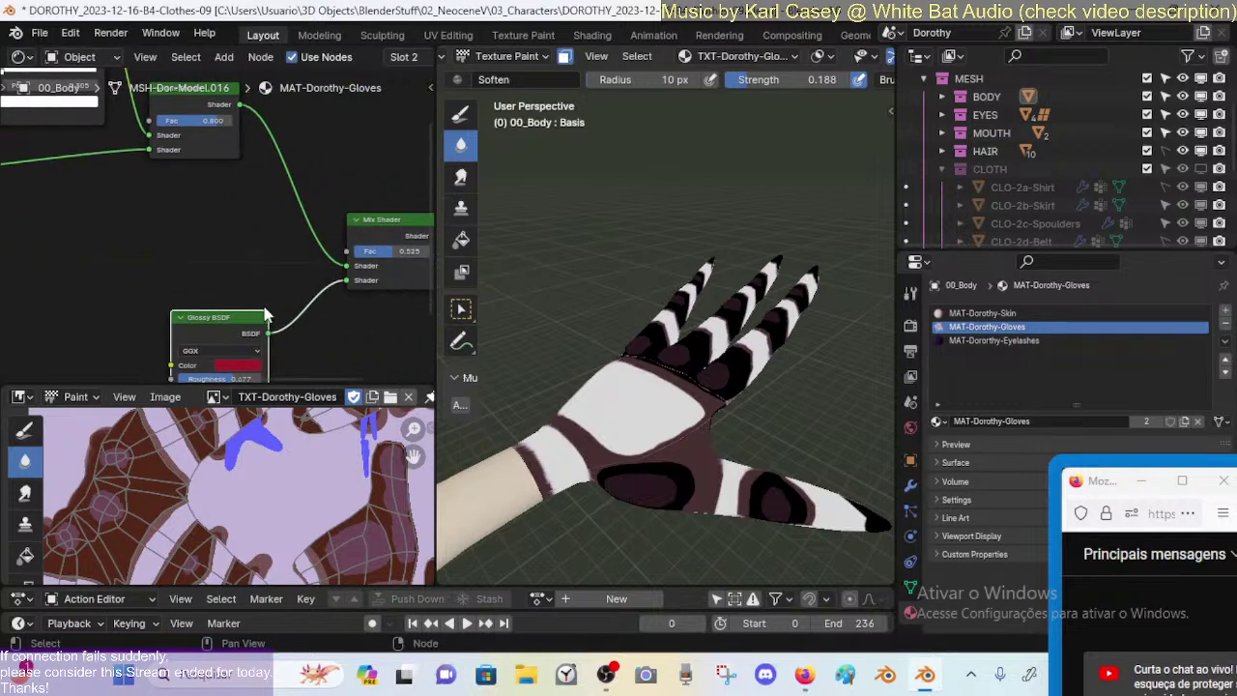
{"action": "scroll", "coordinate": [266, 314], "scroll_direction": "down", "scroll_amount": 3}
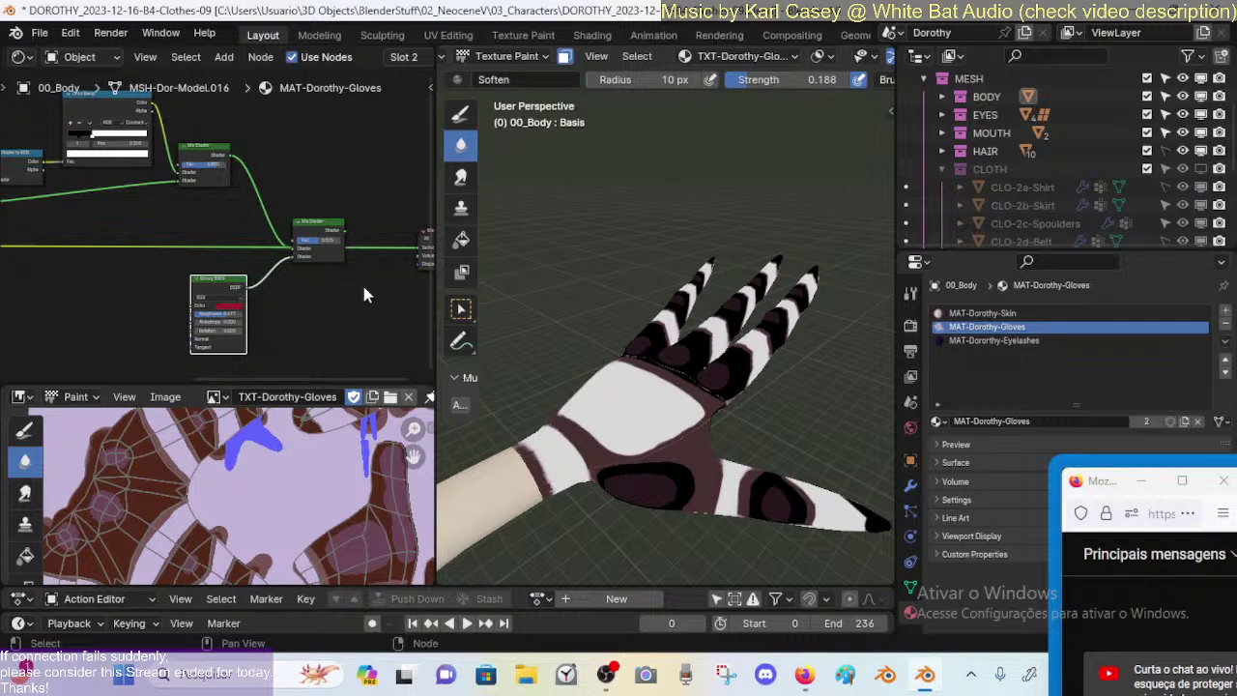
{"action": "scroll", "coordinate": [220, 291], "scroll_direction": "up", "scroll_amount": 1}
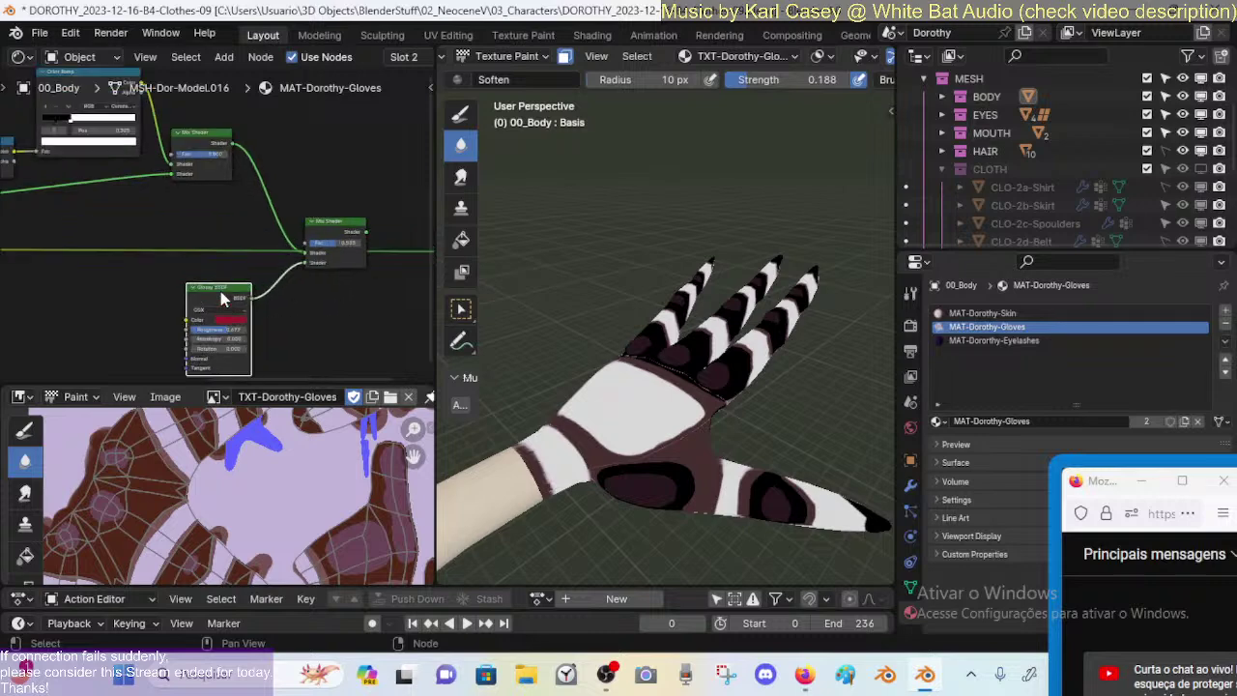
{"action": "middle_click_drag", "start_coordinate": [221, 291], "coordinate": [236, 295]}
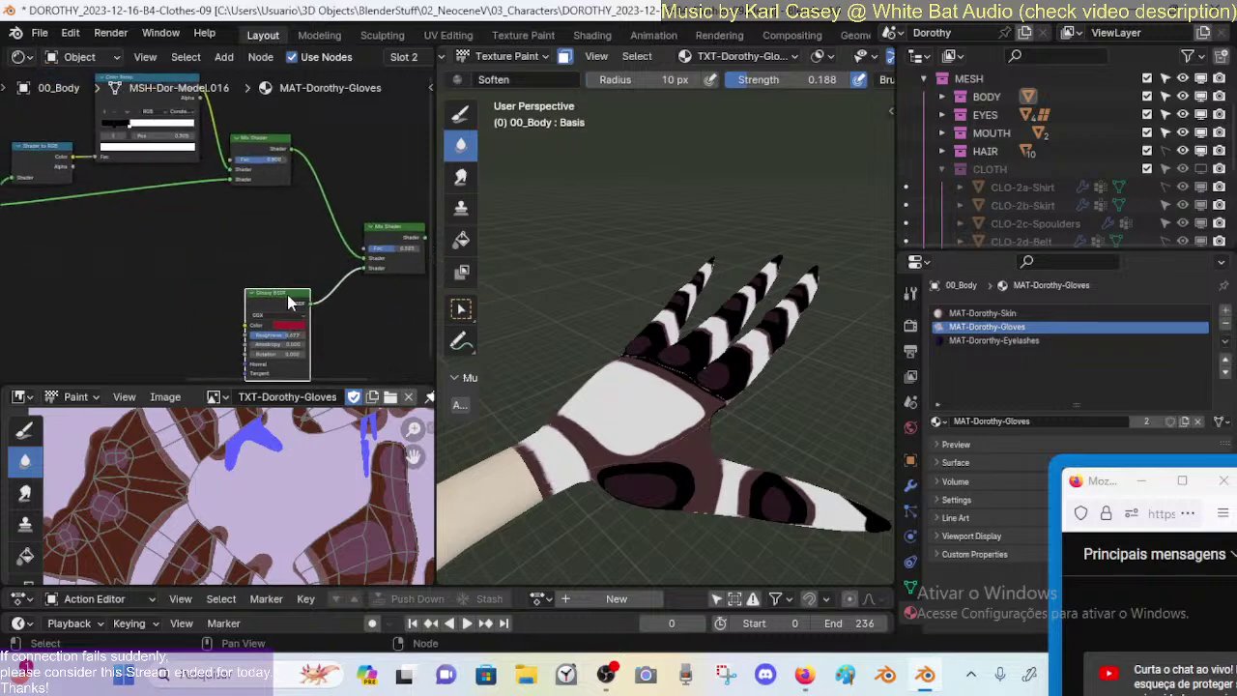
{"action": "scroll", "coordinate": [263, 290], "scroll_direction": "down", "scroll_amount": 3}
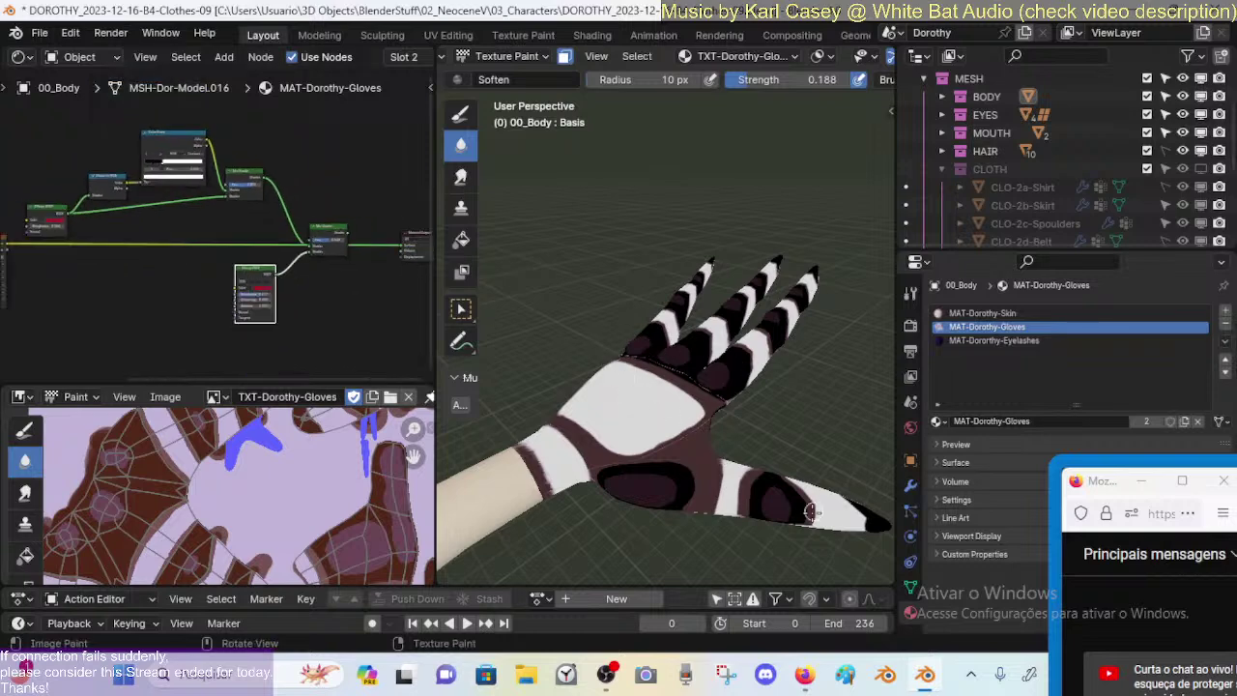
{"action": "scroll", "coordinate": [392, 257], "scroll_direction": "left", "scroll_amount": 6, "text": "ctrl"}
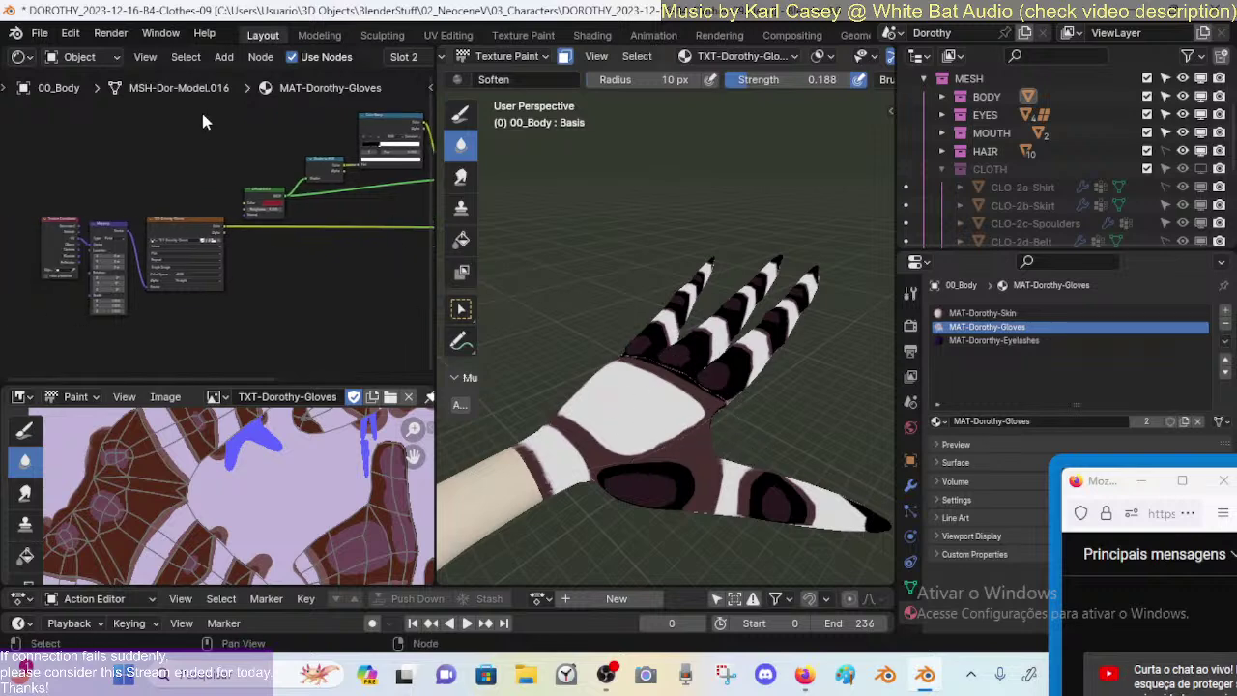
{"action": "scroll", "coordinate": [243, 213], "scroll_direction": "up", "scroll_amount": 3}
{"action": "scroll", "coordinate": [242, 213], "scroll_direction": "right", "scroll_amount": 8, "text": "ctrl"}
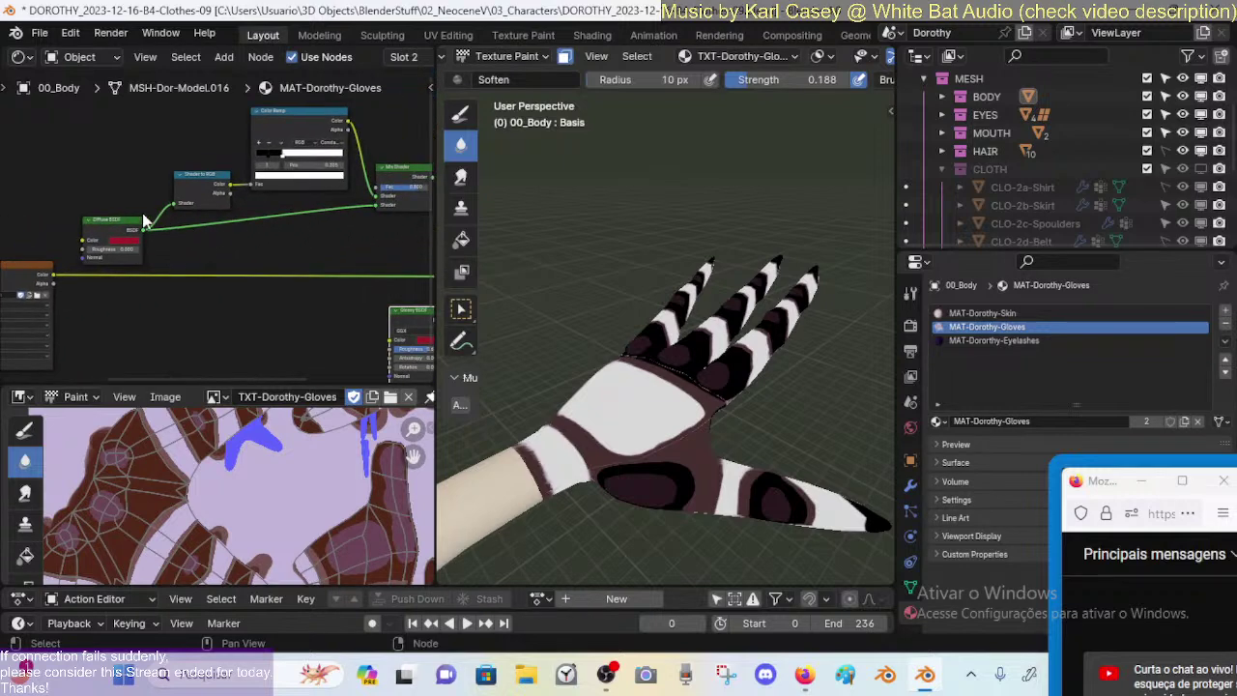
{"action": "scroll", "coordinate": [302, 200], "scroll_direction": "down", "scroll_amount": 3}
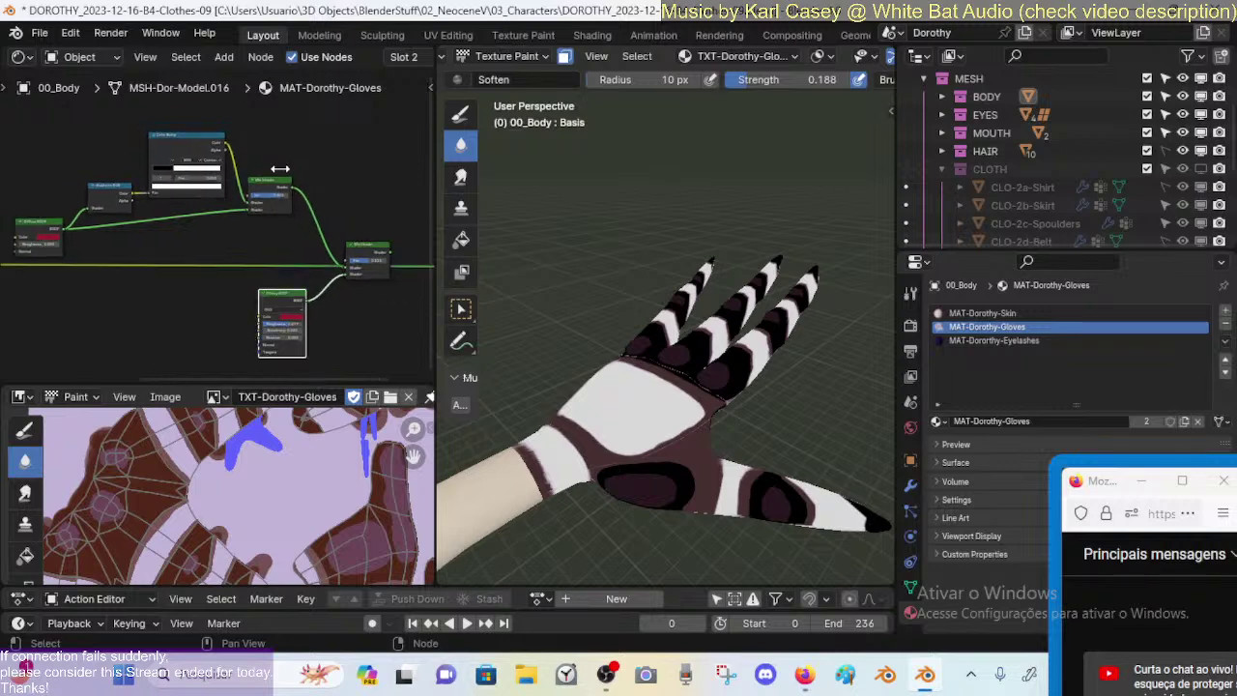
{"action": "scroll", "coordinate": [802, 62], "scroll_direction": "down", "scroll_amount": 4}
{"action": "scroll", "coordinate": [286, 172], "scroll_direction": "left", "scroll_amount": 1, "text": "ctrl"}
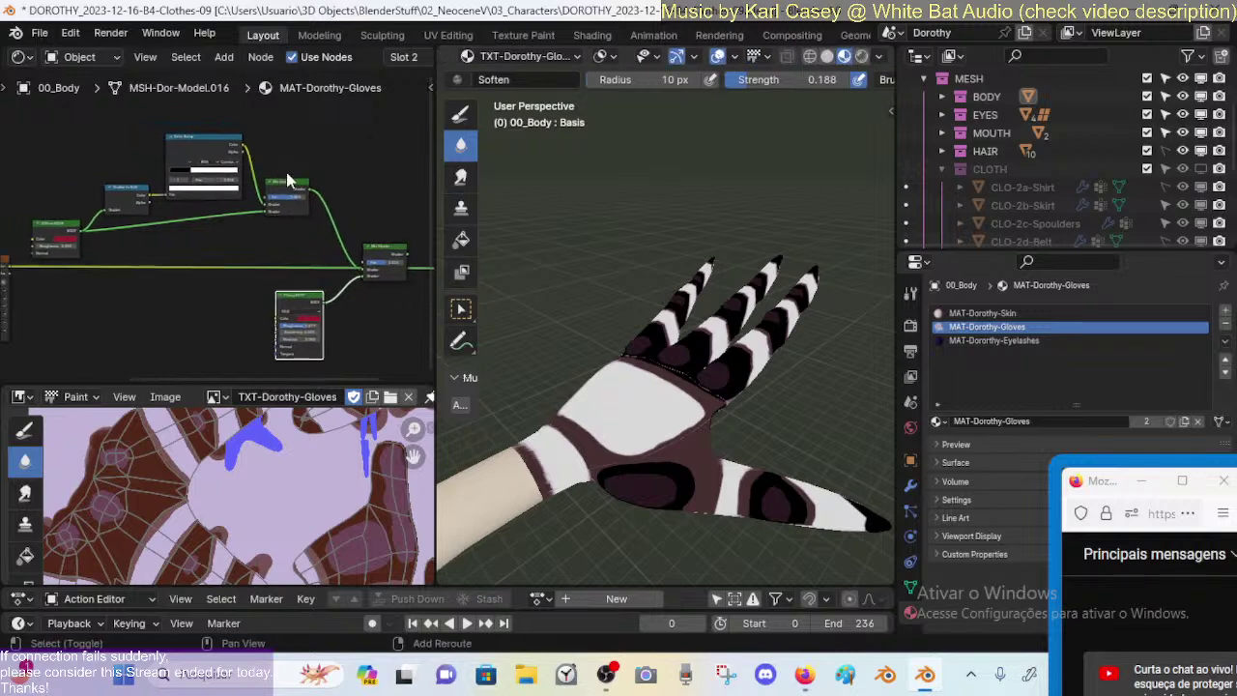
Step: Delete the Diffuse BSDF, Shader to RGB, Color Ramp and first Mix Shader nodes, and compare the glove in solid and material preview shading
{"action": "left_click_drag", "start_coordinate": [19, 126], "coordinate": [322, 240]}
{"action": "key", "text": "x"}
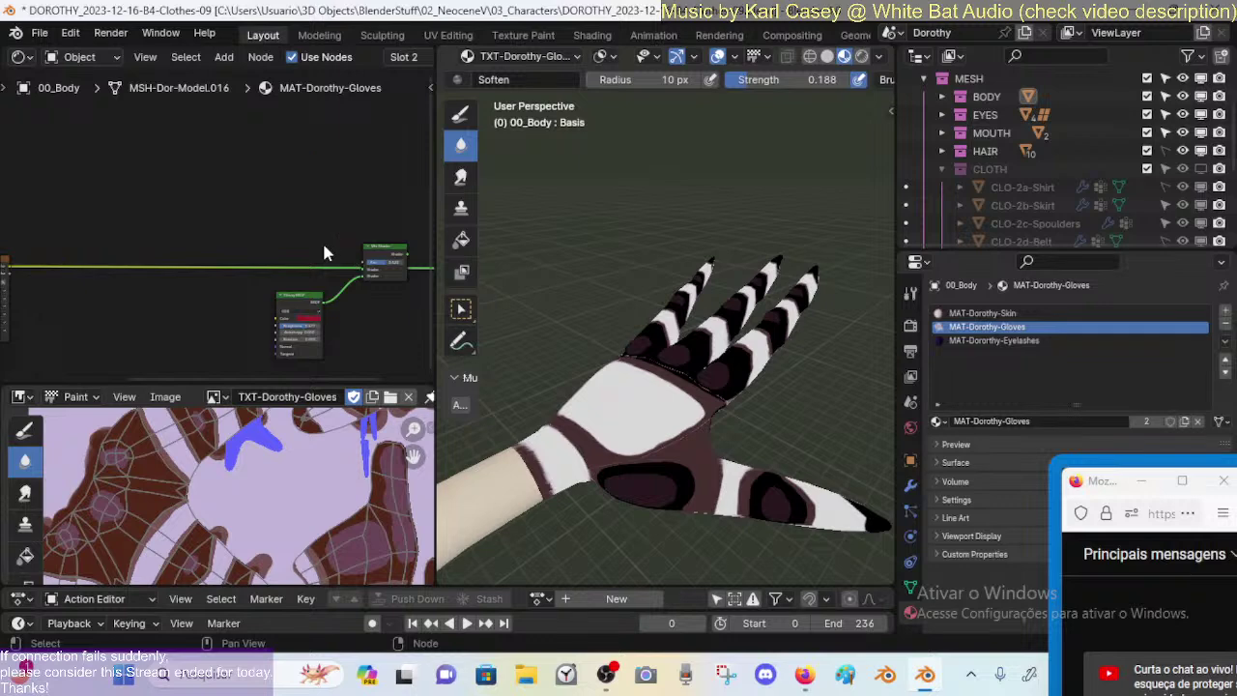
{"action": "left_click", "coordinate": [827, 56]}
{"action": "left_click", "coordinate": [843, 56]}
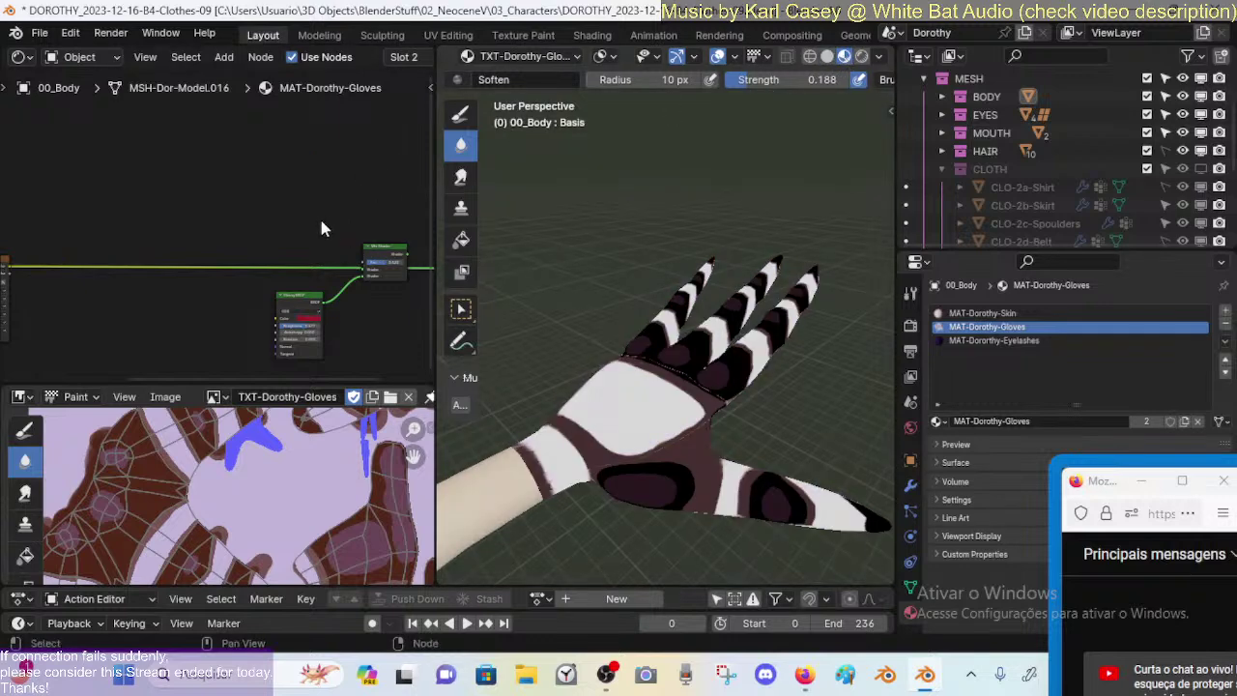
Step: Move the remaining Mix Shader above the texture link and check the link from TXT-Dorothy-Gloves to the Material Output
{"action": "scroll", "coordinate": [295, 228], "scroll_direction": "up", "scroll_amount": 2}
{"action": "left_click_drag", "start_coordinate": [353, 233], "coordinate": [311, 208]}
{"action": "scroll", "coordinate": [250, 235], "scroll_direction": "down", "scroll_amount": 5}
{"action": "scroll", "coordinate": [255, 240], "scroll_direction": "up", "scroll_amount": 3}
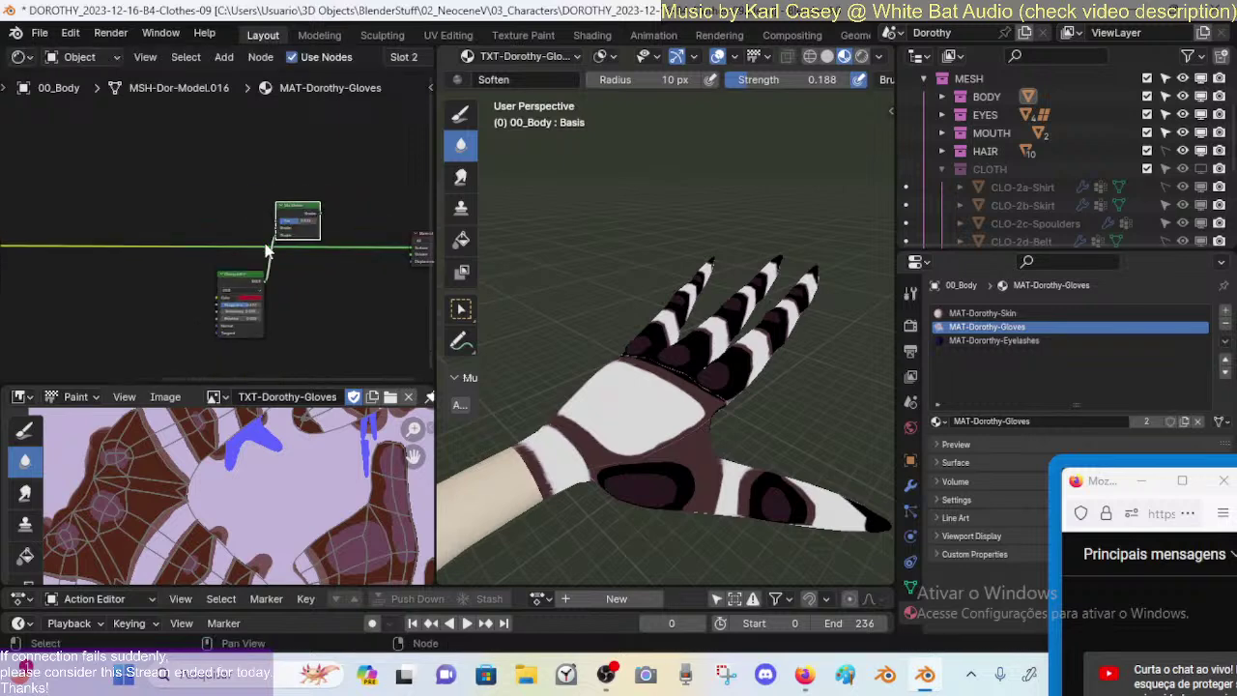
{"action": "middle_click_drag", "start_coordinate": [247, 273], "coordinate": [498, 258]}
{"action": "scroll", "coordinate": [232, 240], "scroll_direction": "down", "scroll_amount": 6}
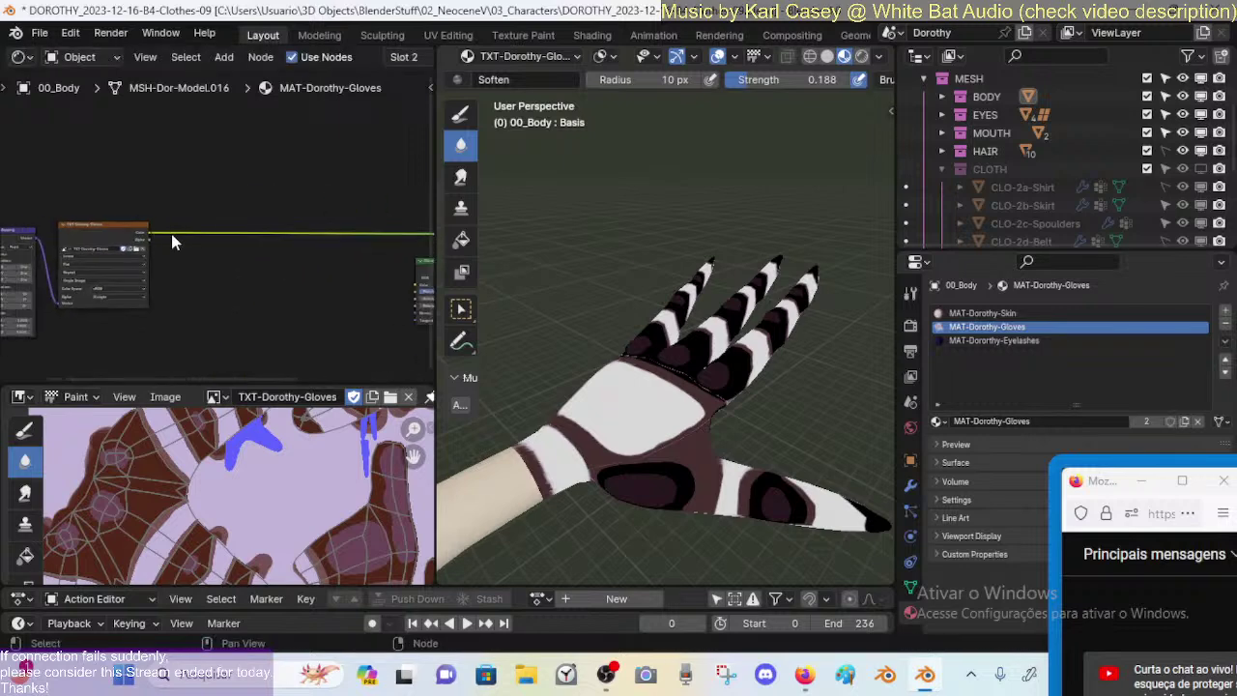
{"action": "middle_click_drag", "start_coordinate": [321, 236], "coordinate": [126, 240]}
{"action": "scroll", "coordinate": [228, 242], "scroll_direction": "up", "scroll_amount": 3}
{"action": "scroll", "coordinate": [249, 256], "scroll_direction": "up", "scroll_amount": 1}
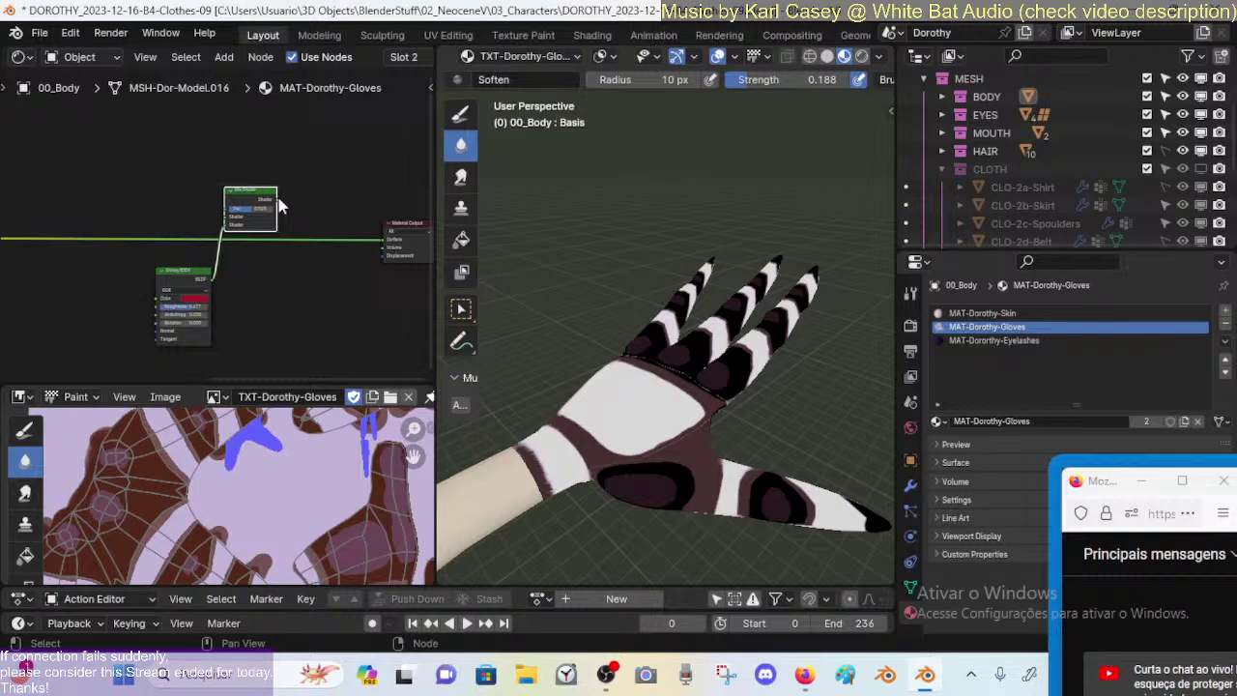
Step: Delete the Glossy BSDF and the remaining Mix Shader from the MAT-Dorothy-Gloves node tree
{"action": "left_click", "coordinate": [193, 274]}
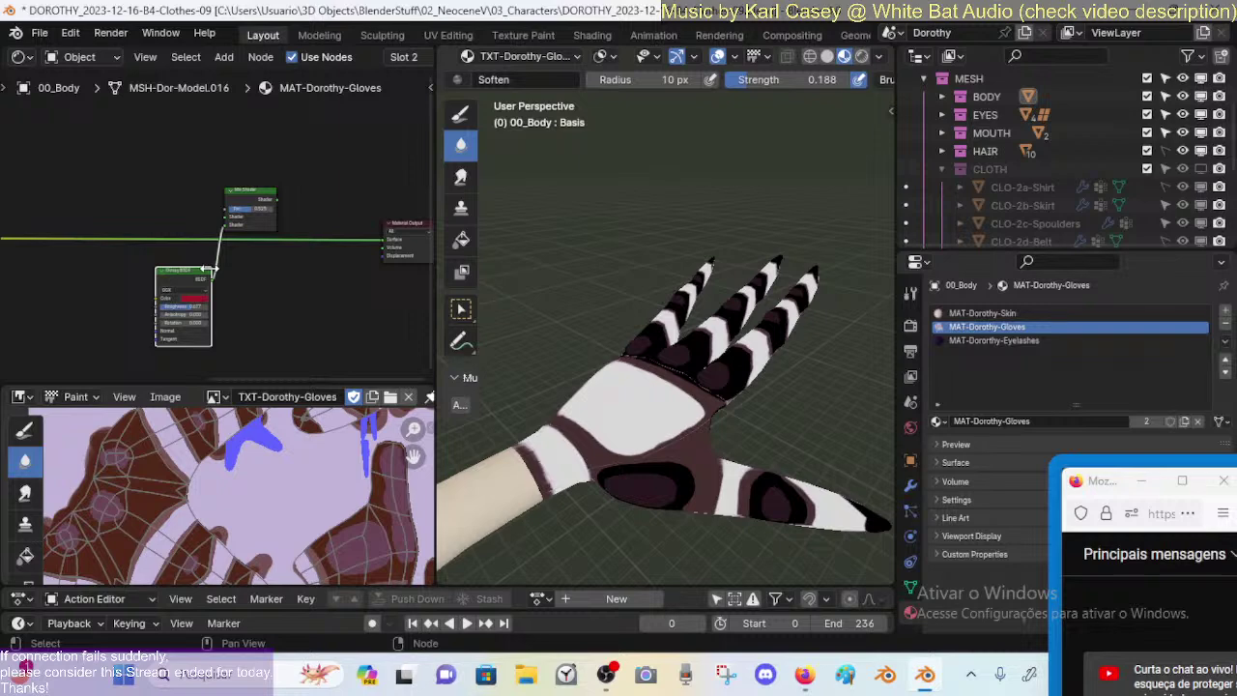
{"action": "left_click", "coordinate": [253, 190], "text": "shift"}
{"action": "left_click", "coordinate": [197, 270]}
{"action": "left_click", "coordinate": [244, 195], "text": "shift"}
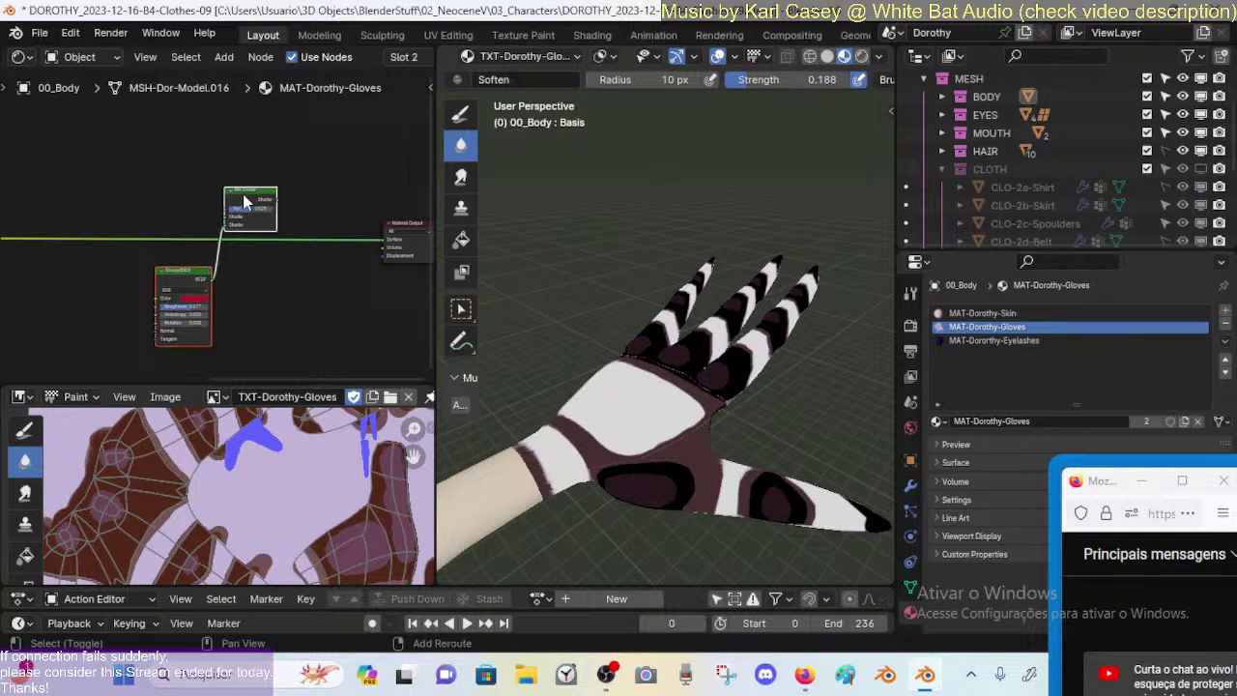
{"action": "key", "text": "x"}
{"action": "key", "text": "Home"}
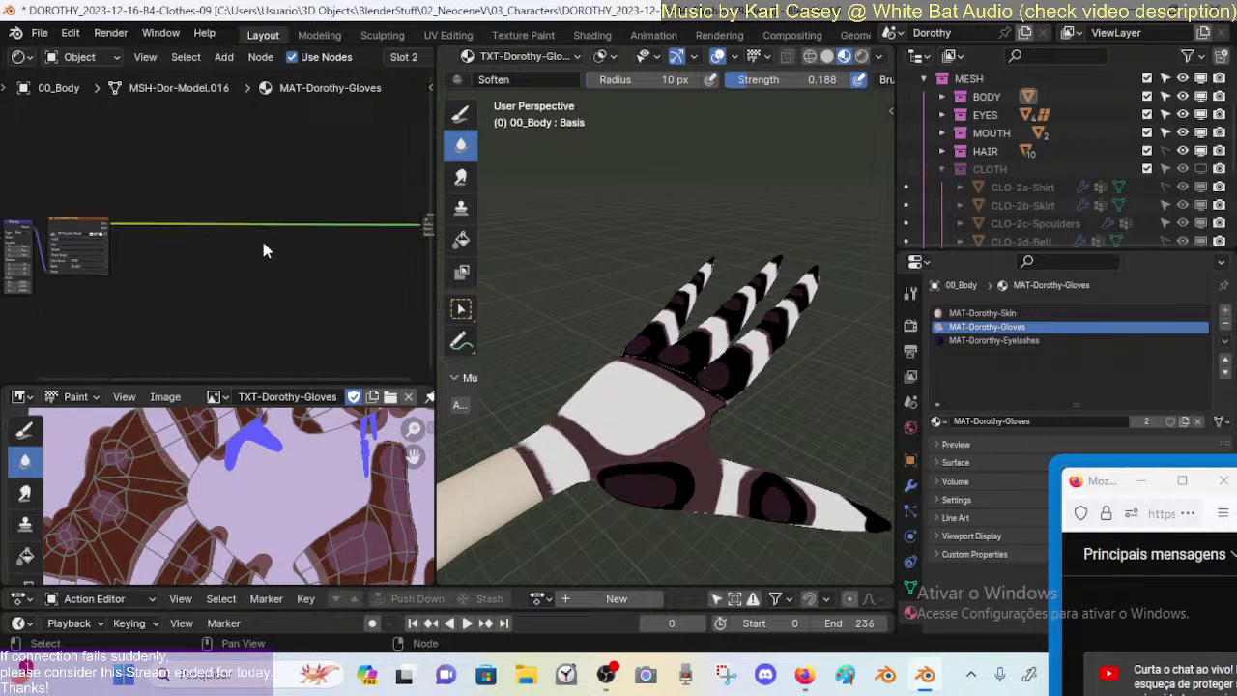
Step: Insert a Principled BSDF on the link from the glove texture to the Material Output, and move the Material Output beside it
{"action": "scroll", "coordinate": [265, 239], "scroll_direction": "up", "scroll_amount": 1}
{"action": "key", "text": "shift+a"}
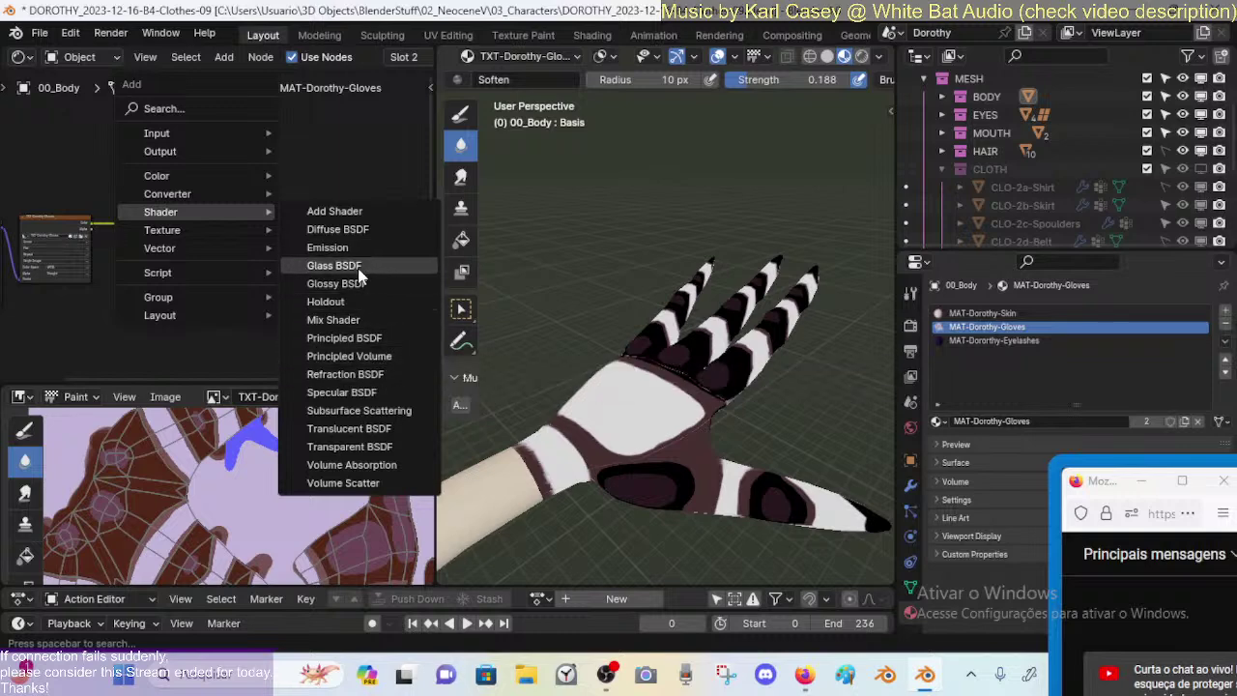
{"action": "left_click", "coordinate": [373, 340]}
{"action": "left_click", "coordinate": [290, 261]}
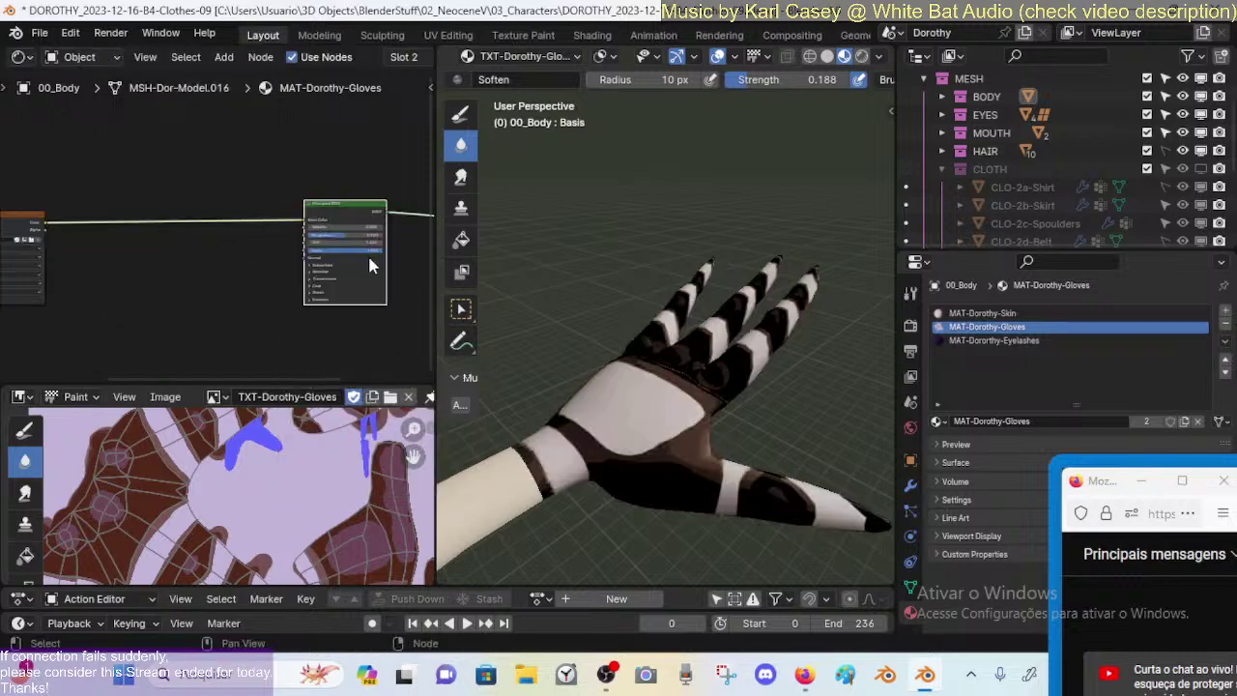
{"action": "middle_click_drag", "start_coordinate": [355, 253], "coordinate": [195, 262]}
{"action": "middle_click_drag", "start_coordinate": [400, 240], "coordinate": [315, 251]}
{"action": "scroll", "coordinate": [315, 251], "scroll_direction": "up", "scroll_amount": 1}
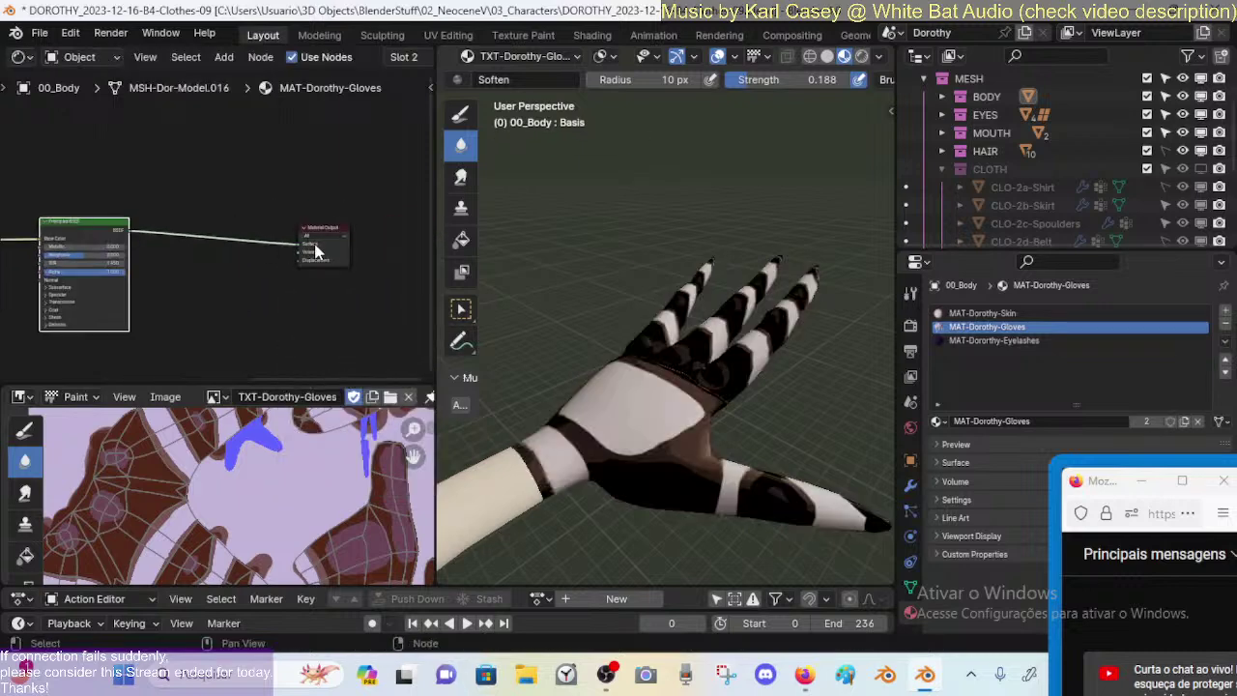
{"action": "left_click_drag", "start_coordinate": [318, 235], "coordinate": [184, 227]}
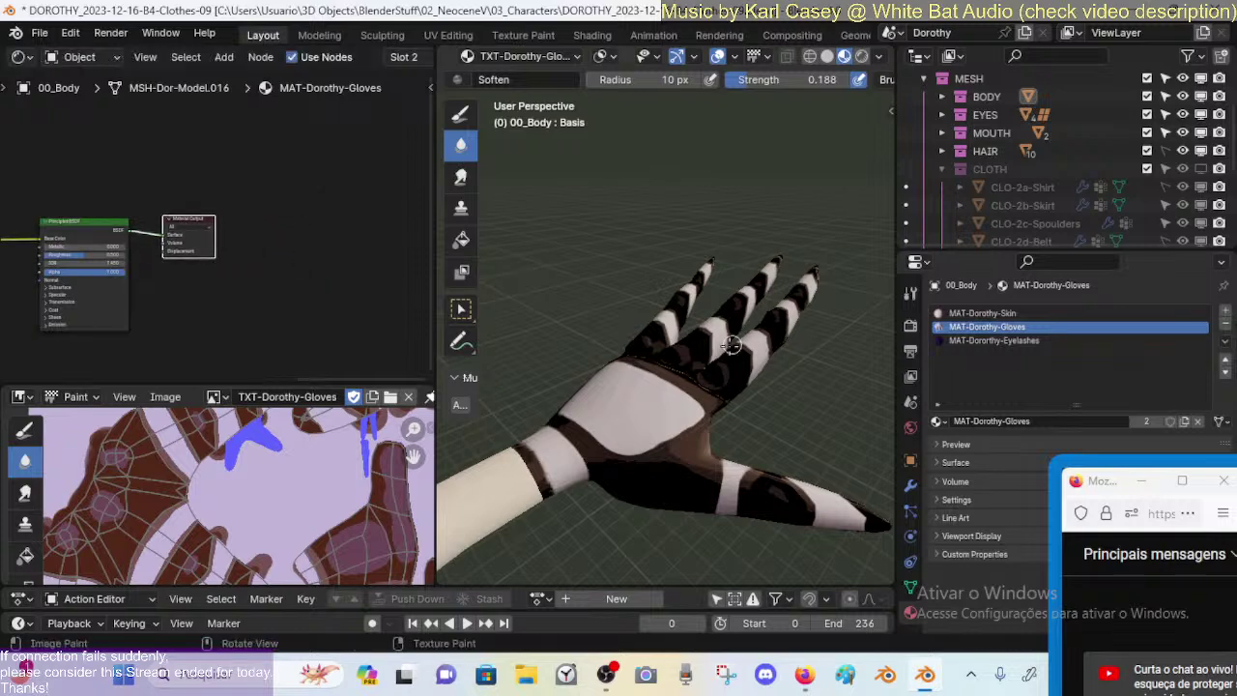
Step: Examine the glove's Principled shading on the fingers, palm and wrist from several angles and distances
{"action": "middle_click_drag", "start_coordinate": [734, 348], "coordinate": [873, 351]}
{"action": "middle_click_drag", "start_coordinate": [740, 344], "coordinate": [649, 340]}
{"action": "key", "text": "shift+grave"}
{"action": "key", "text": "w"}
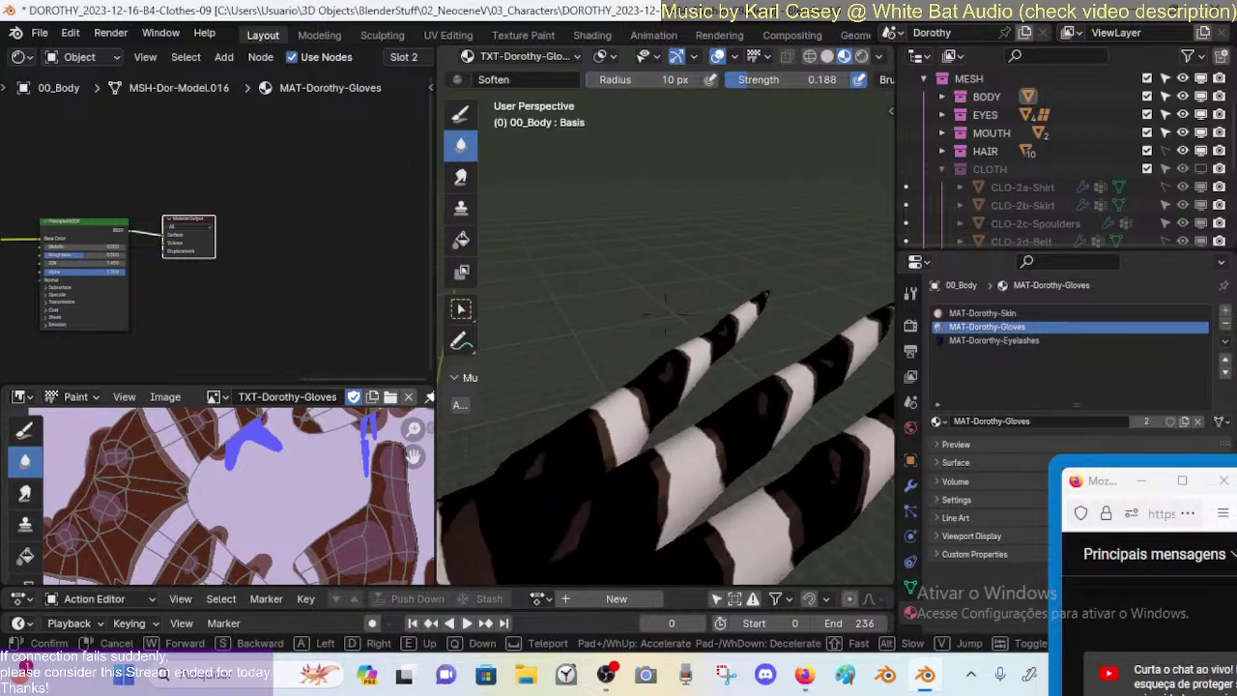
{"action": "key", "text": "d"}
{"action": "key", "text": "s"}
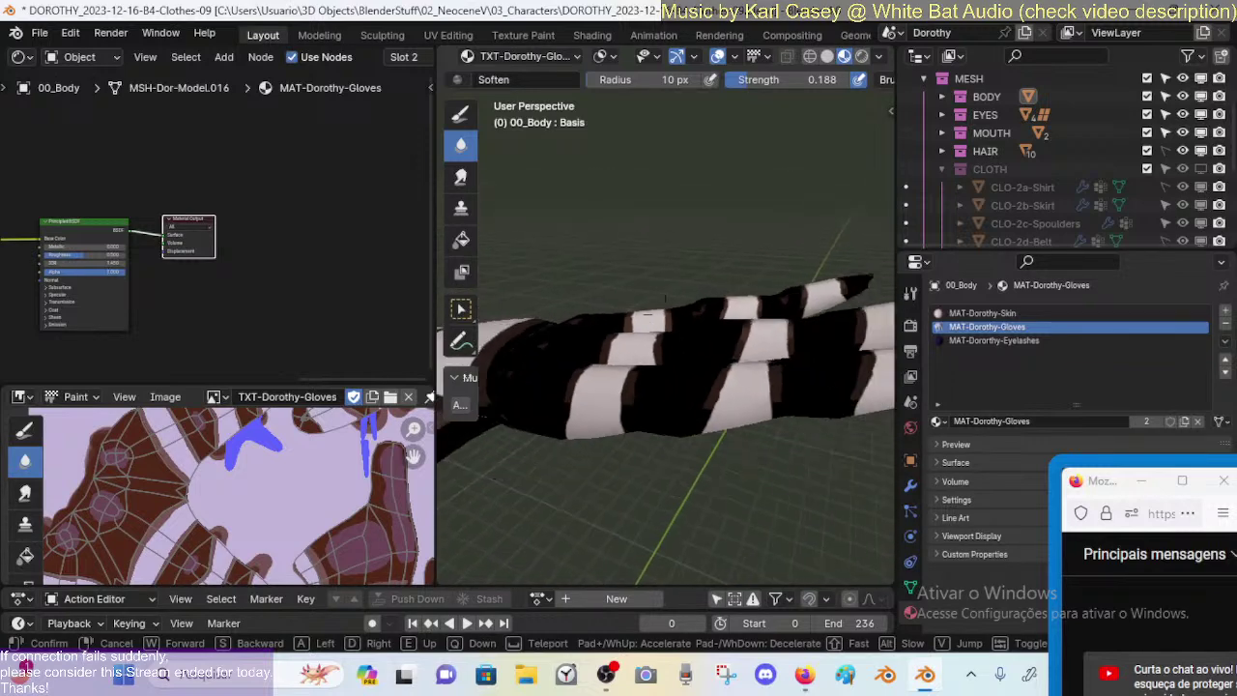
{"action": "key", "text": "d"}
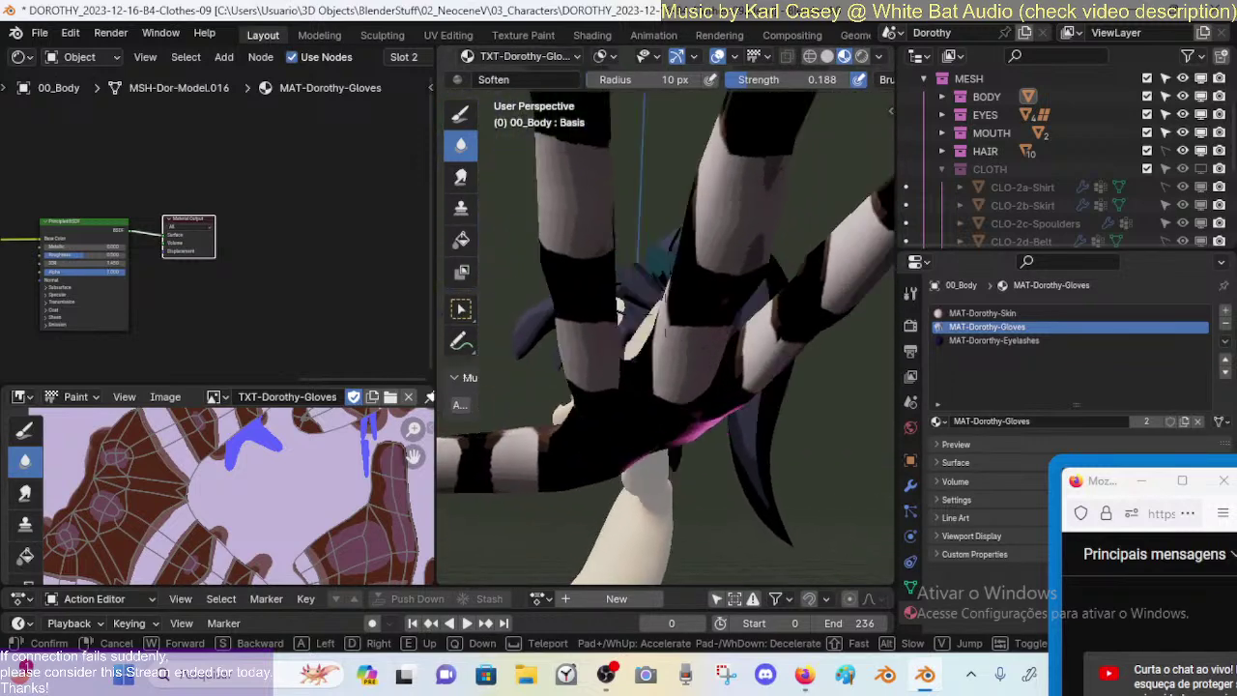
{"action": "key", "text": "w"}
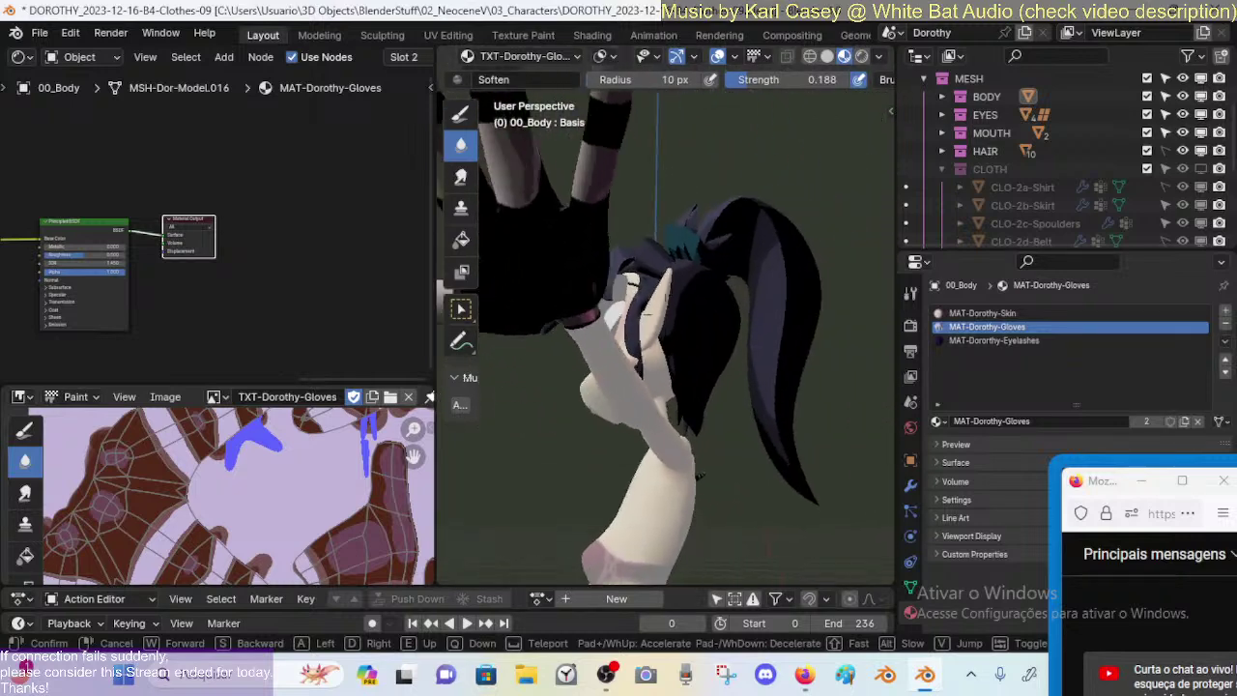
{"action": "key", "text": "s"}
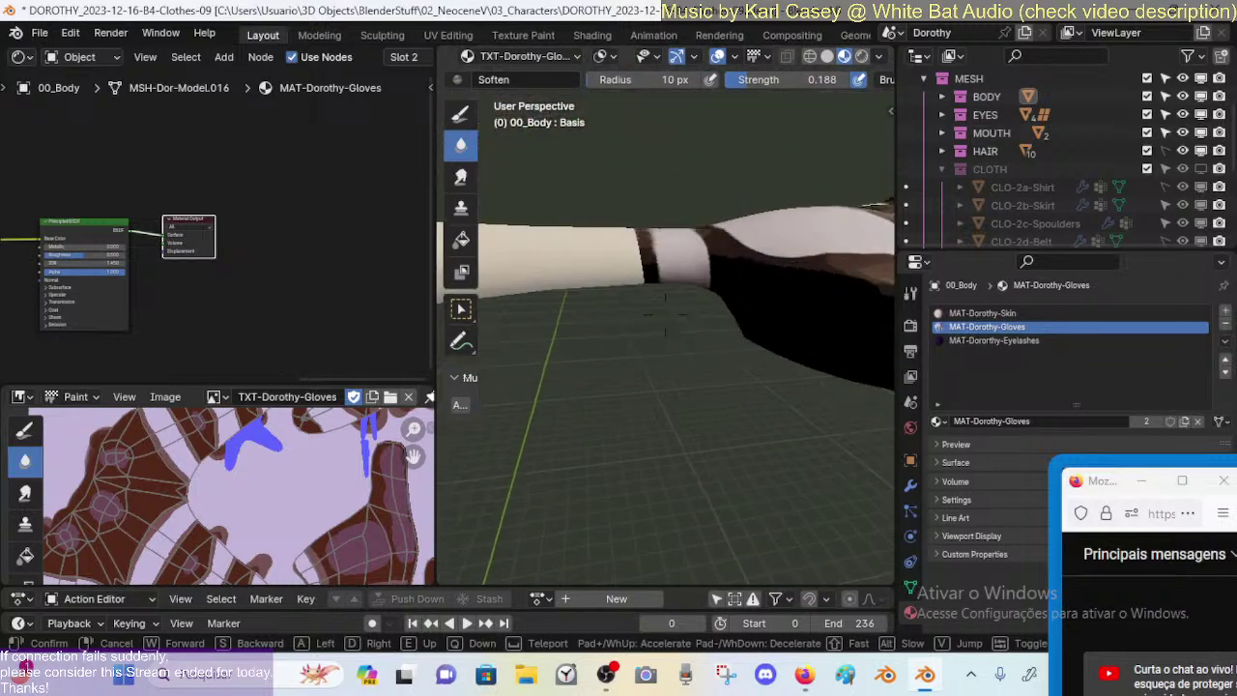
{"action": "key", "text": "w"}
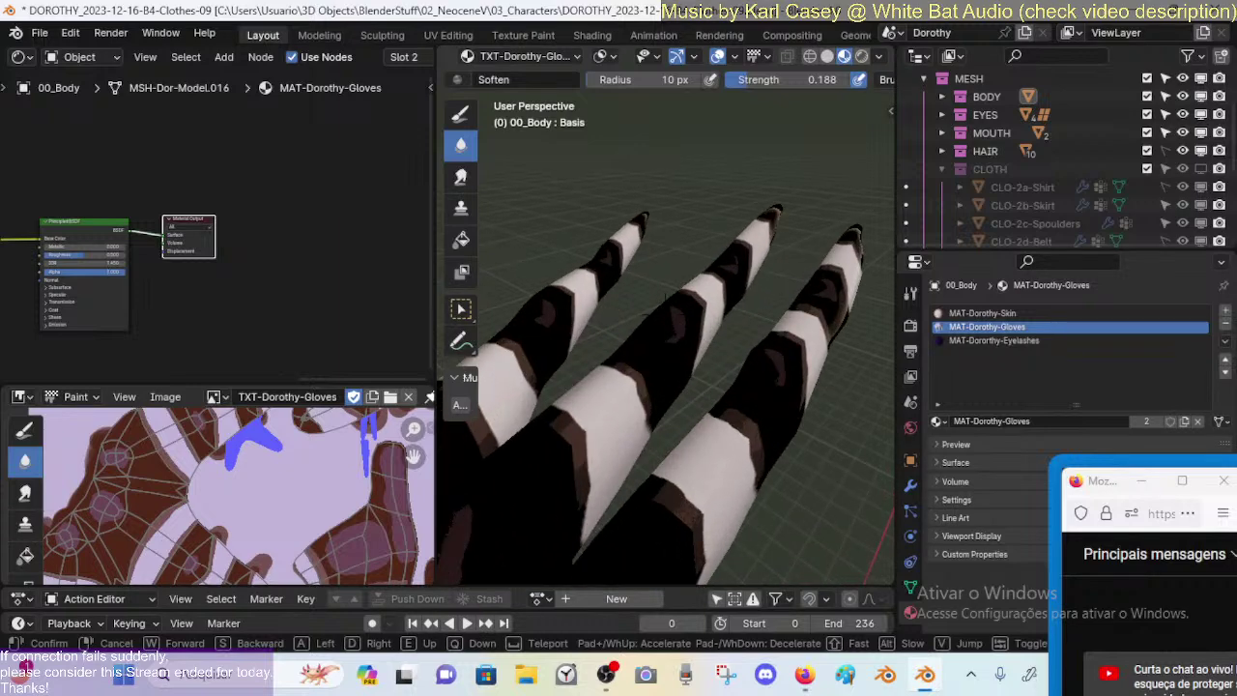
{"action": "key", "text": "s"}
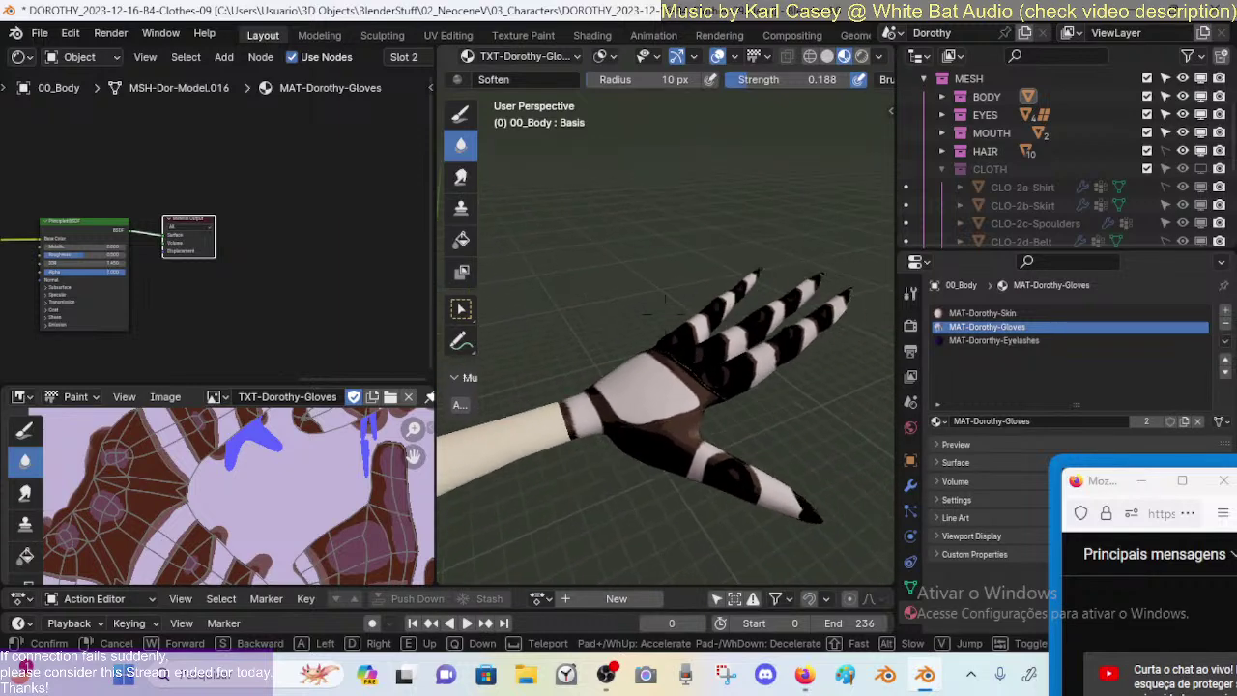
{"action": "key", "text": "Return"}
Step: Move the Principled BSDF and Material Output nodes together next to the TXT-Dorothy-Gloves texture node
{"action": "middle_click_drag", "start_coordinate": [67, 247], "coordinate": [248, 214]}
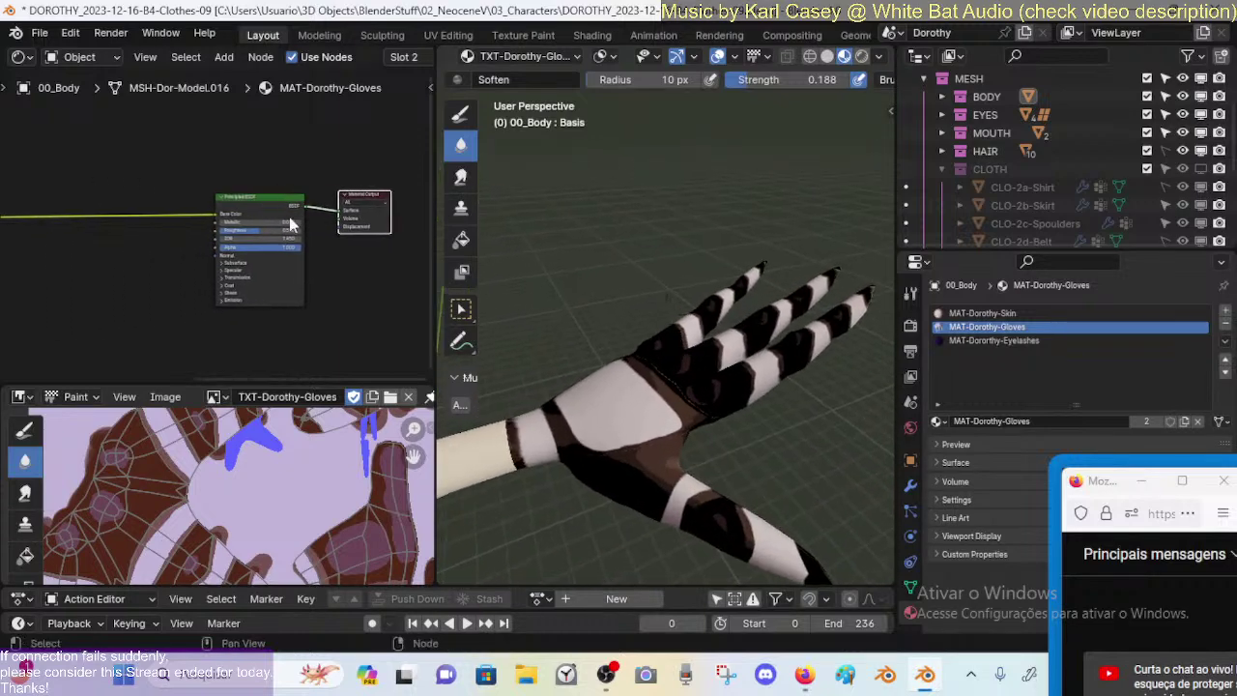
{"action": "scroll", "coordinate": [247, 213], "scroll_direction": "up", "scroll_amount": 2}
{"action": "scroll", "coordinate": [247, 213], "scroll_direction": "down", "scroll_amount": 4}
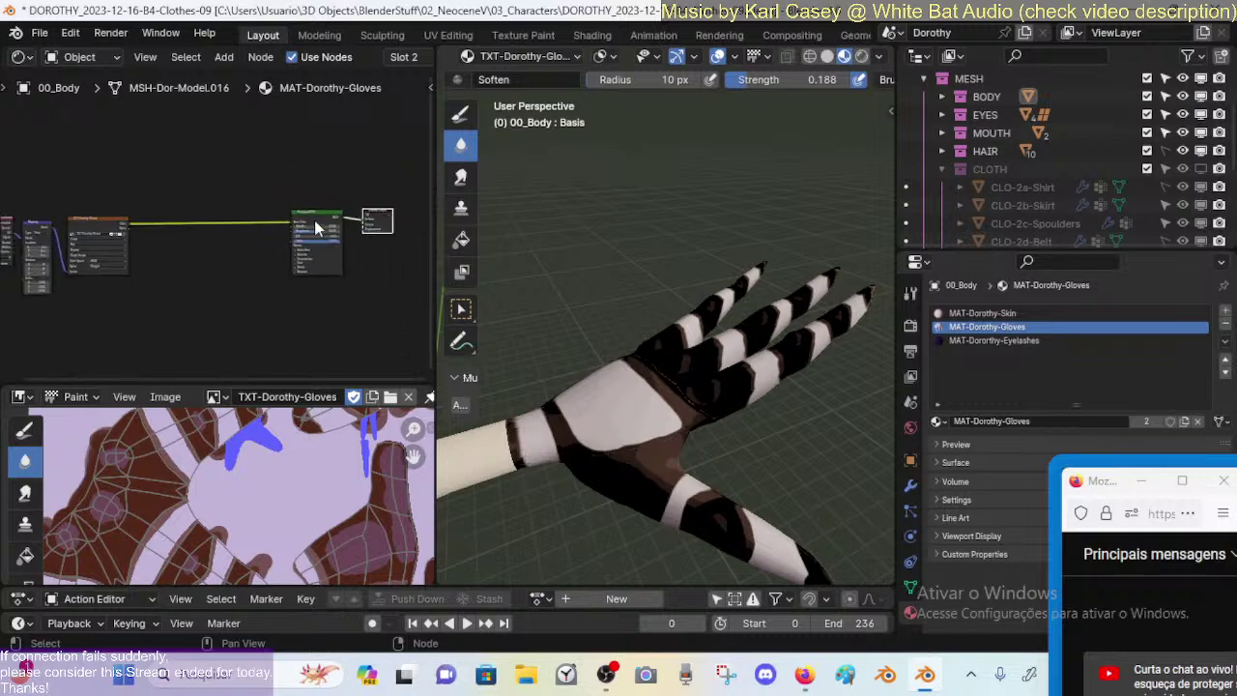
{"action": "key", "text": "b"}
{"action": "left_click_drag", "start_coordinate": [289, 194], "coordinate": [392, 259]}
{"action": "key", "text": "g"}
{"action": "left_click", "coordinate": [223, 256]}
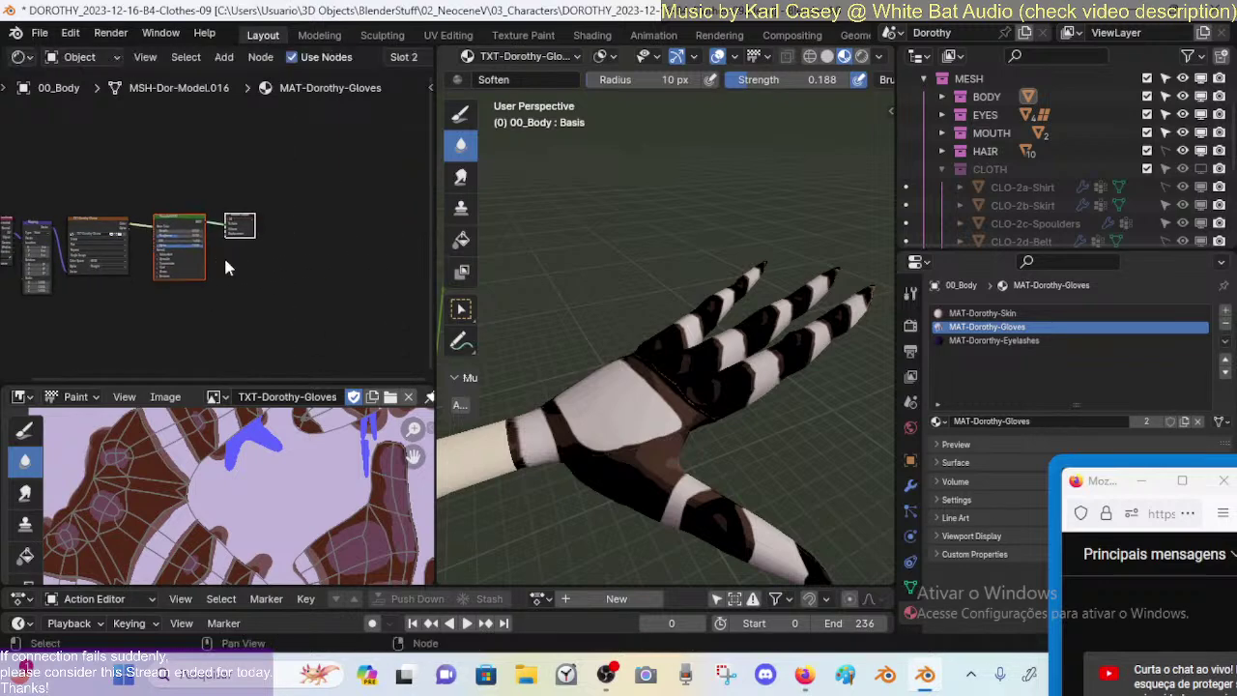
Step: Set the Principled BSDF's Metallic to 0.159 and Roughness to 0.855
{"action": "scroll", "coordinate": [211, 232], "scroll_direction": "up", "scroll_amount": 4}
{"action": "scroll", "coordinate": [303, 238], "scroll_direction": "up", "scroll_amount": 4}
{"action": "middle_click_drag", "start_coordinate": [302, 238], "coordinate": [204, 235]}
{"action": "left_click_drag", "start_coordinate": [200, 209], "coordinate": [302, 226]}
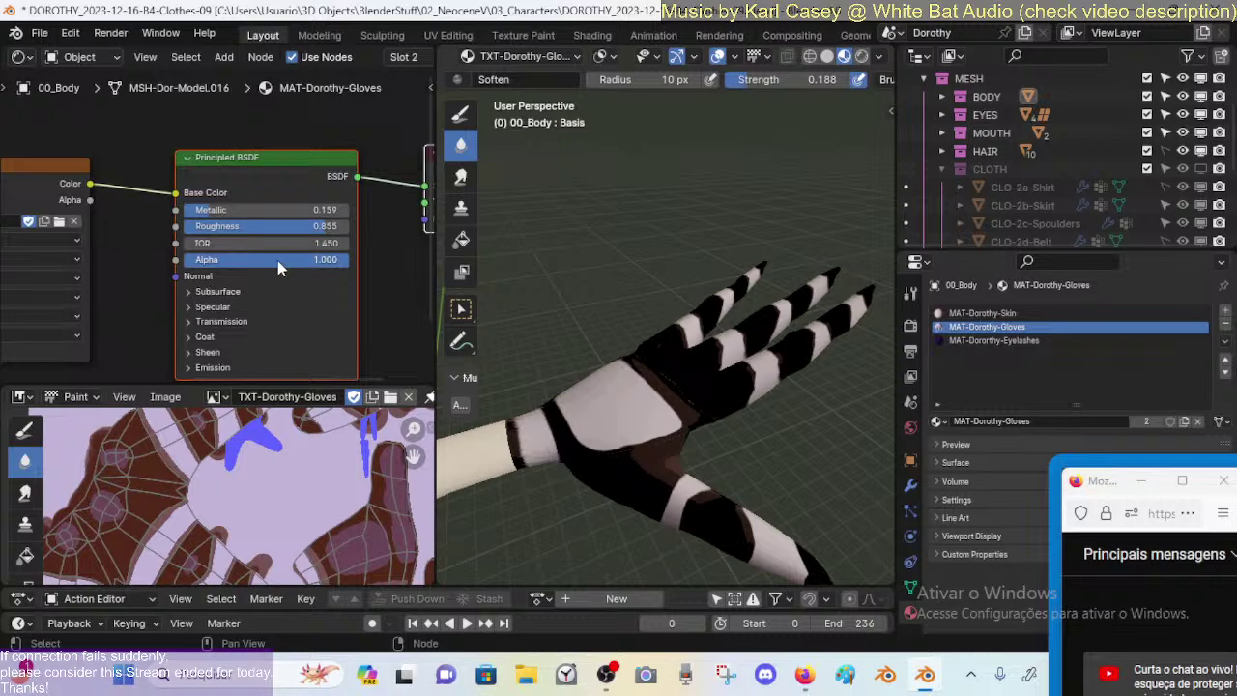
{"action": "scroll", "coordinate": [226, 253], "scroll_direction": "down", "scroll_amount": 3}
Step: Switch the body from Texture Paint to Object Mode and view the gloved hand up close
{"action": "middle_click_drag", "start_coordinate": [746, 382], "coordinate": [718, 434]}
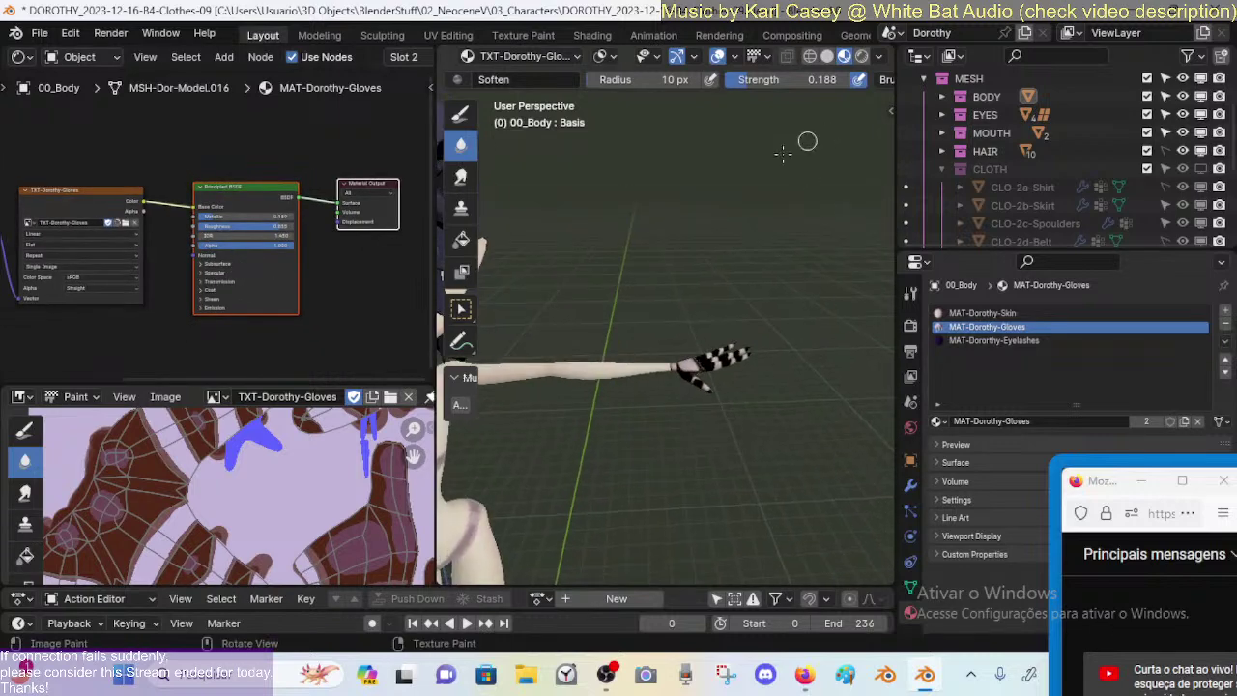
{"action": "key", "text": "ctrl+Tab"}
{"action": "left_click", "coordinate": [665, 334]}
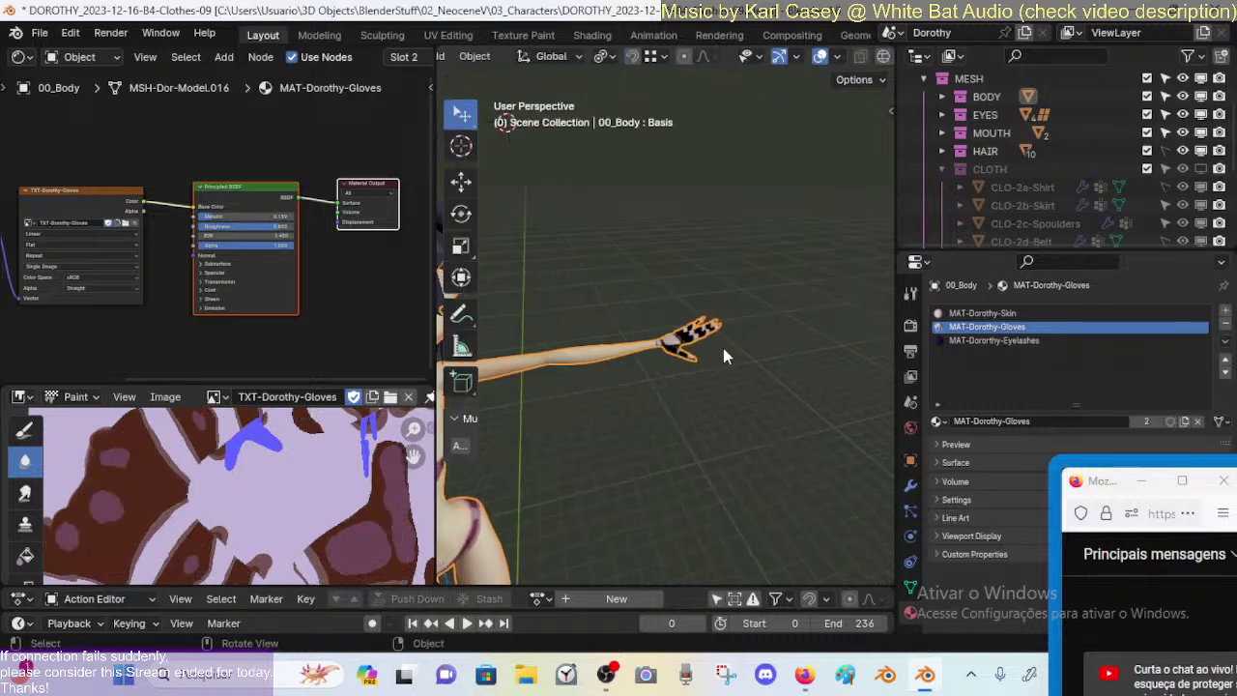
{"action": "key", "text": "shift+grave"}
{"action": "key", "text": "w"}
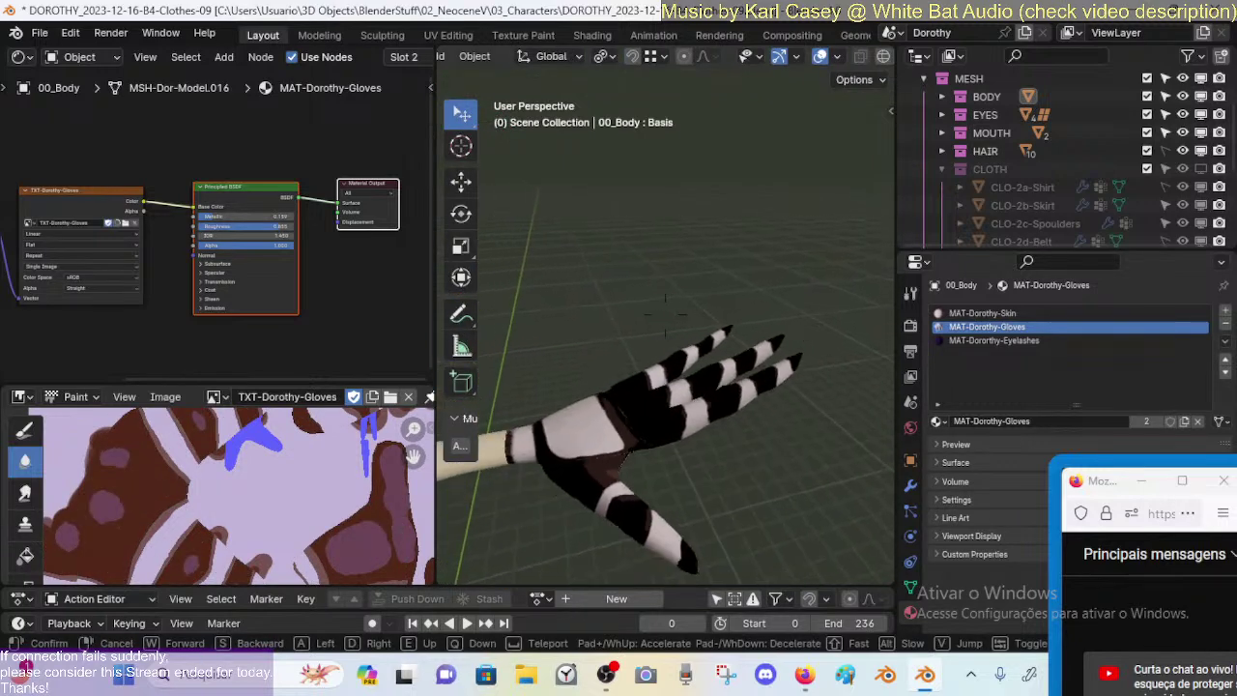
{"action": "left_click", "coordinate": [665, 314]}
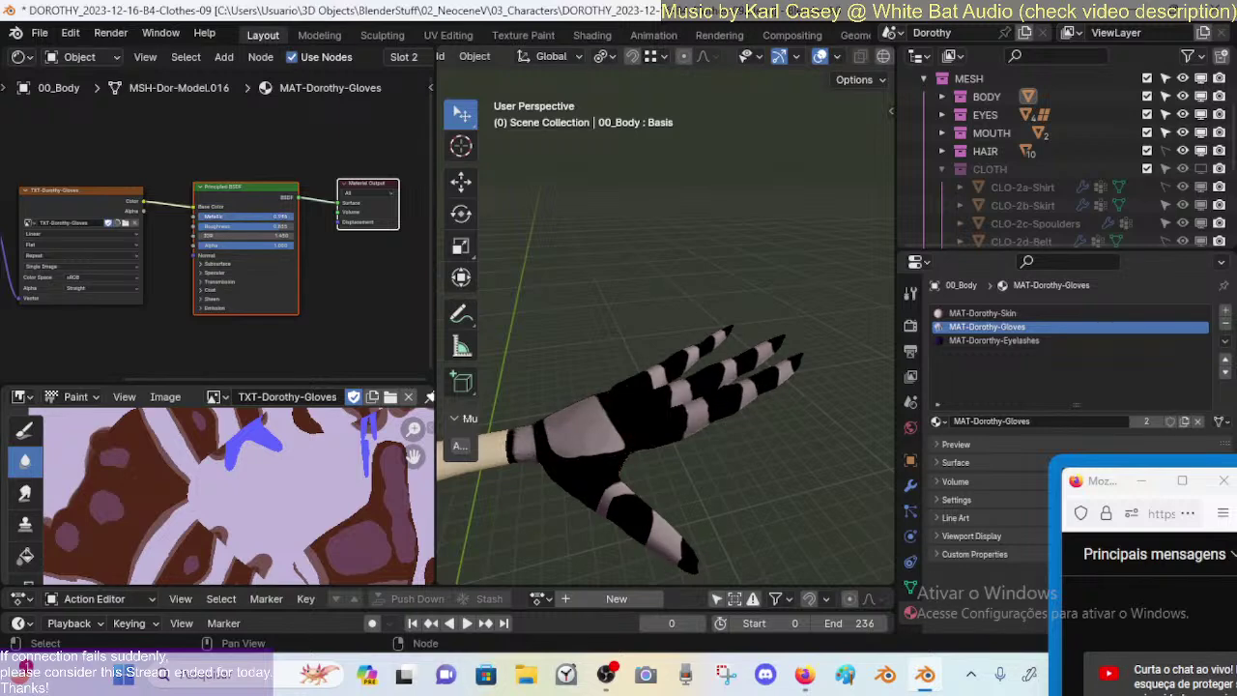
Step: Try a higher Metallic and a lower Roughness on the Principled BSDF, and check the glove up close
{"action": "left_click_drag", "start_coordinate": [246, 226], "coordinate": [235, 226]}
{"action": "scroll", "coordinate": [682, 385], "scroll_direction": "up", "scroll_amount": 5}
{"action": "scroll", "coordinate": [678, 386], "scroll_direction": "down", "scroll_amount": 5}
{"action": "key", "text": "shift+grave"}
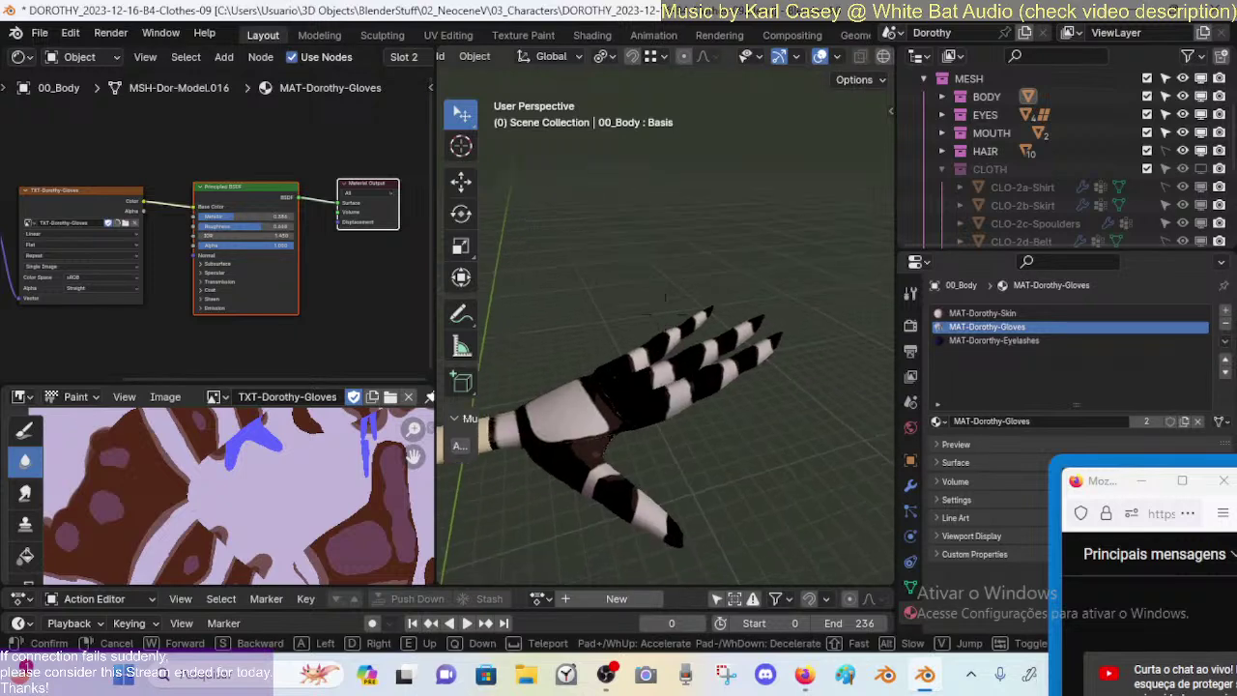
{"action": "key", "text": "w"}
{"action": "key", "text": "w"}
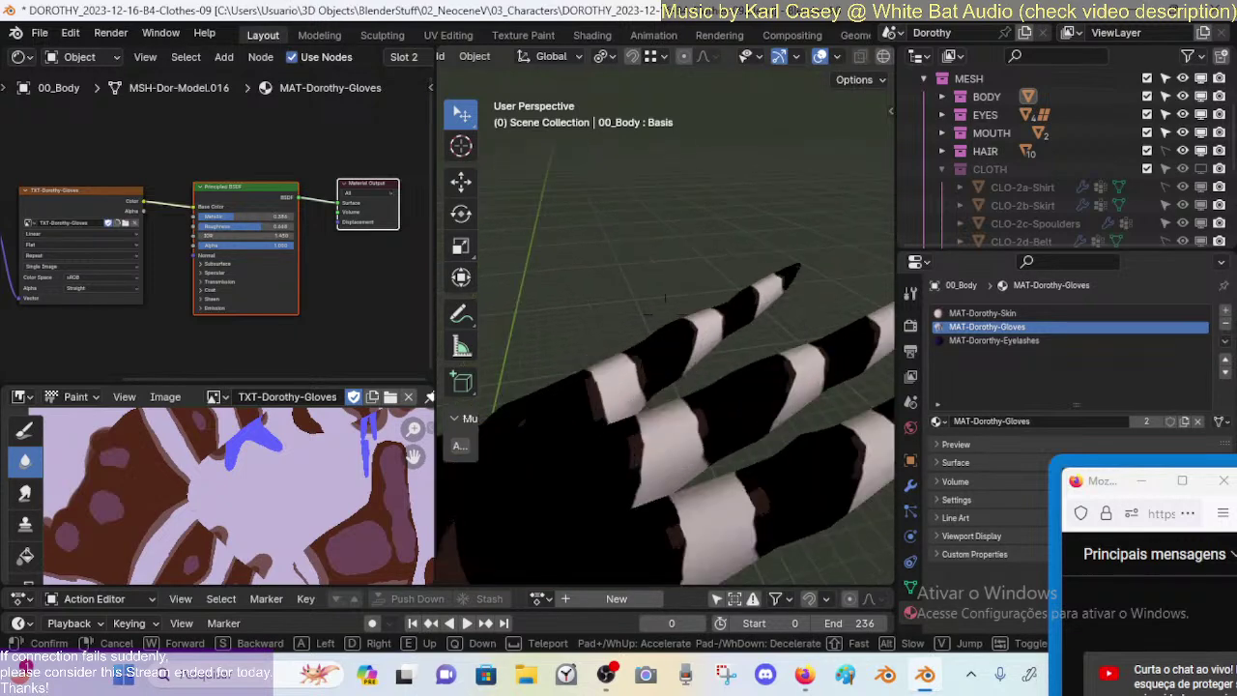
{"action": "left_click", "coordinate": [665, 298]}
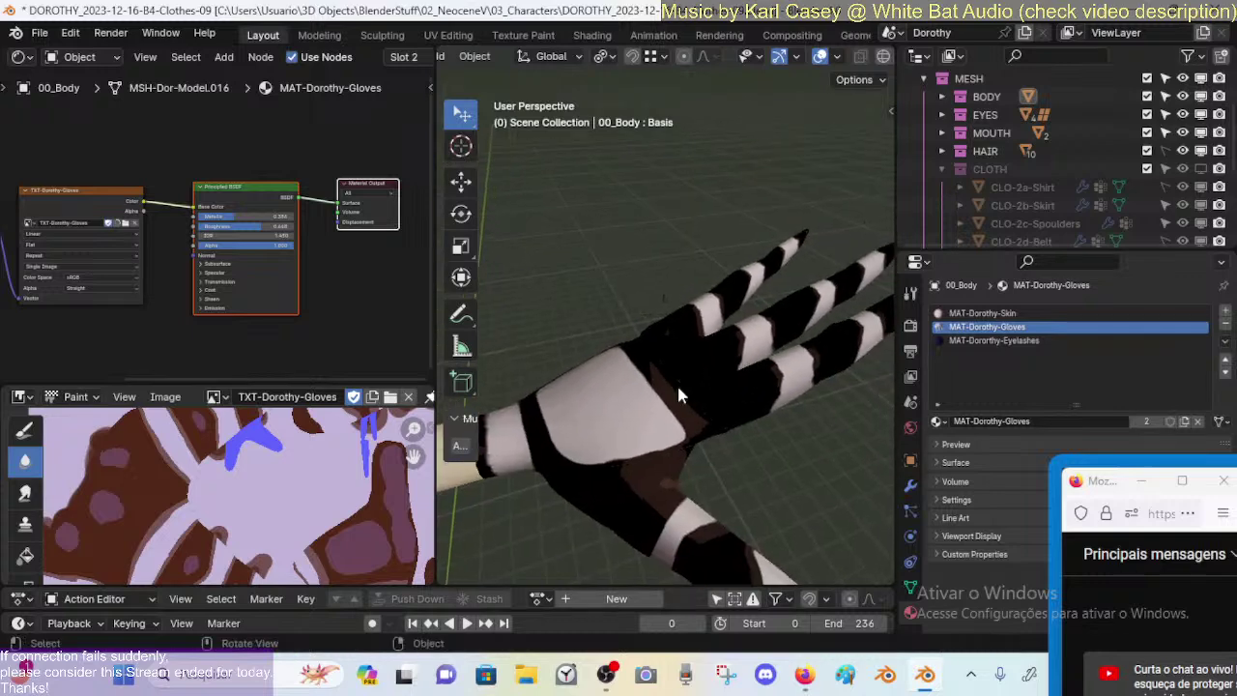
Step: Set the Principled BSDF's Metallic to 0 and Roughness to about 0.33, check the glove, and save the file
{"action": "left_click_drag", "start_coordinate": [247, 228], "coordinate": [283, 228]}
{"action": "key", "text": "shift+grave"}
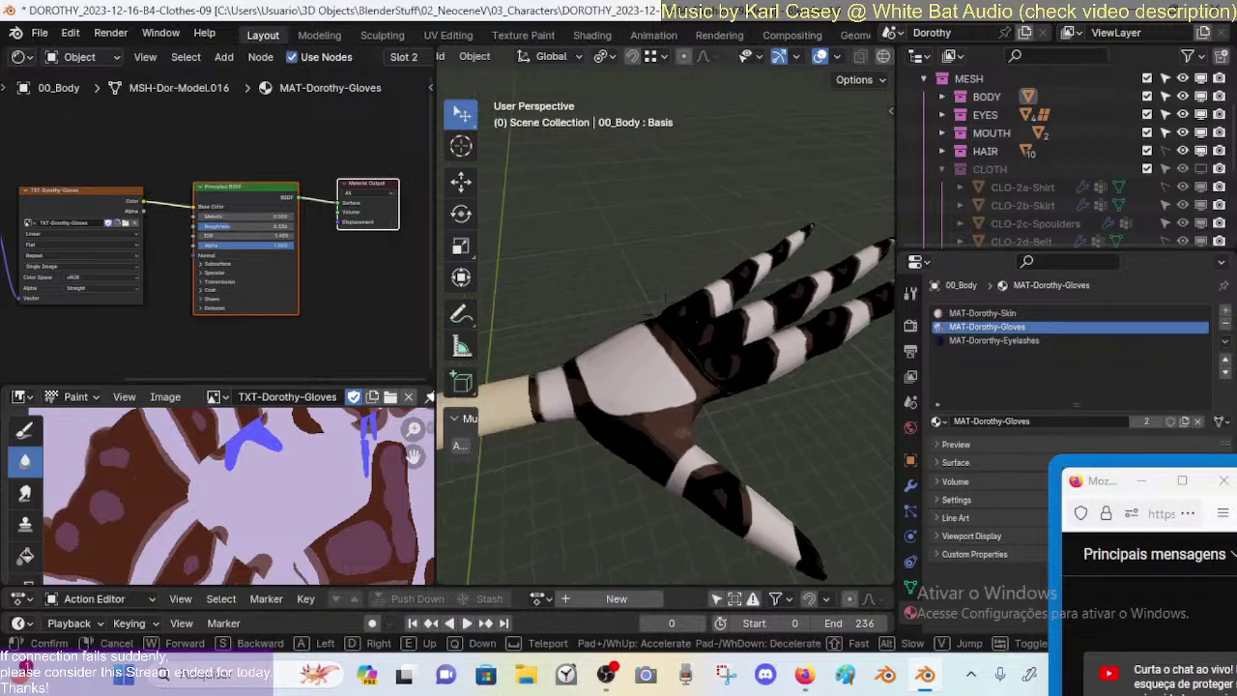
{"action": "key", "text": "w"}
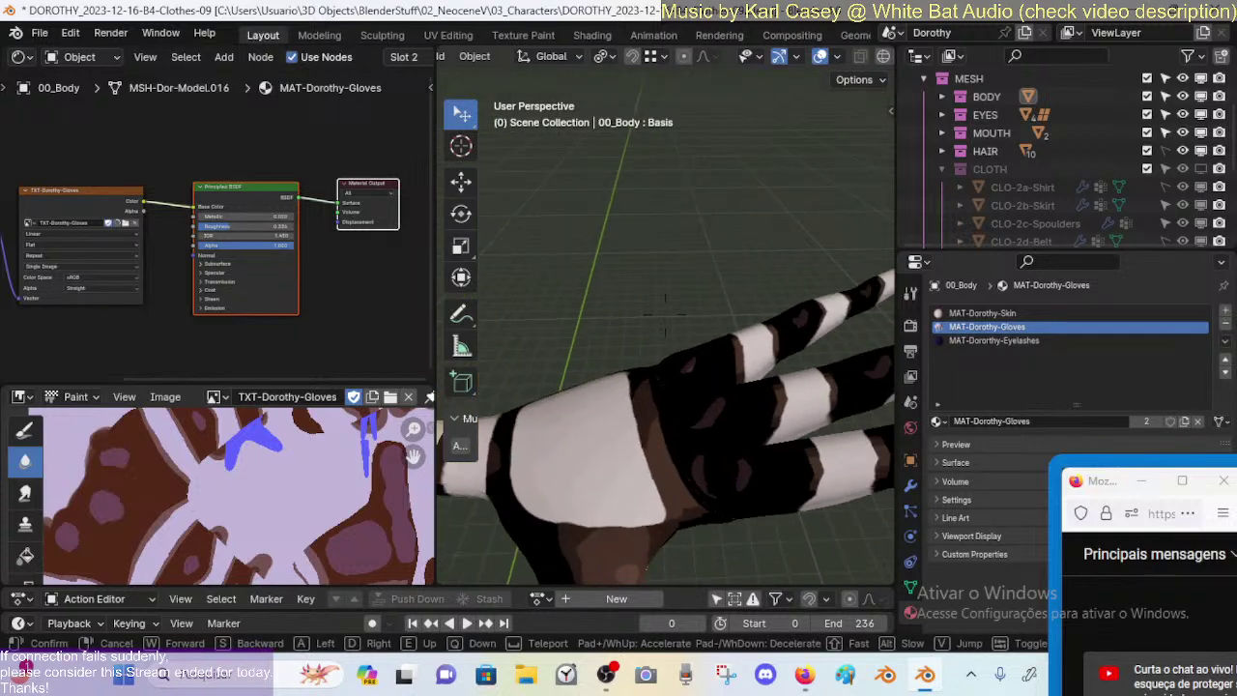
{"action": "key", "text": "s"}
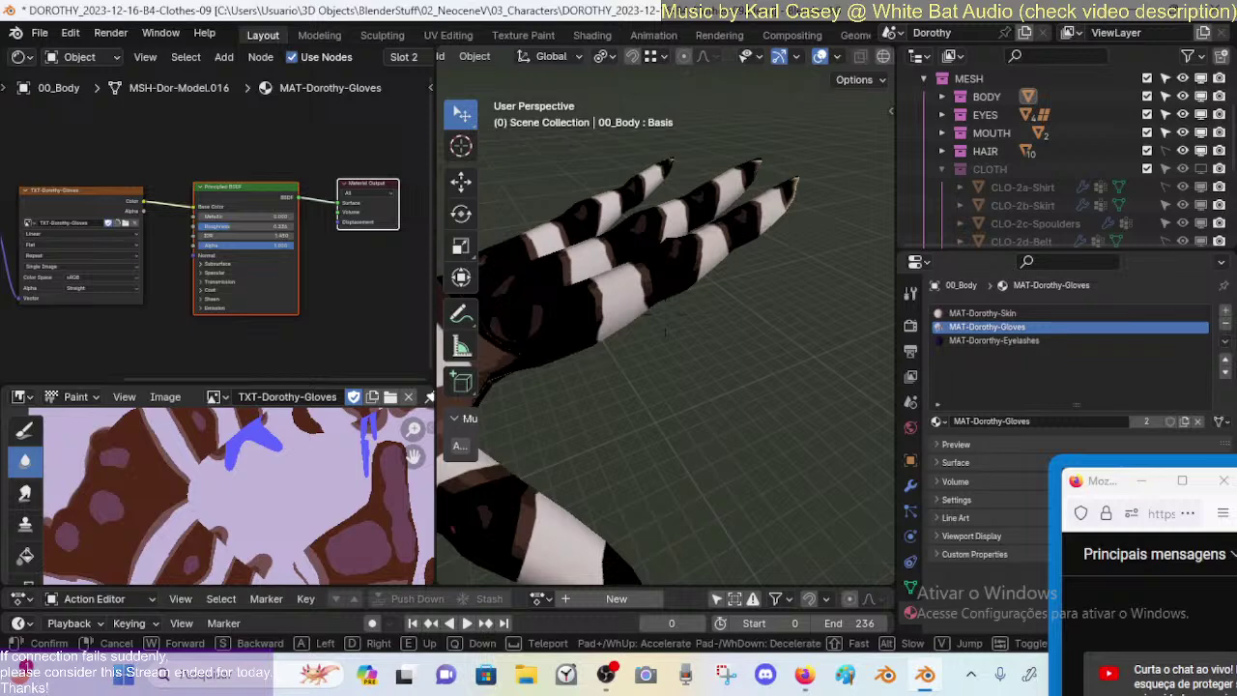
{"action": "left_click", "coordinate": [636, 313]}
{"action": "key", "text": "ctrl+s"}
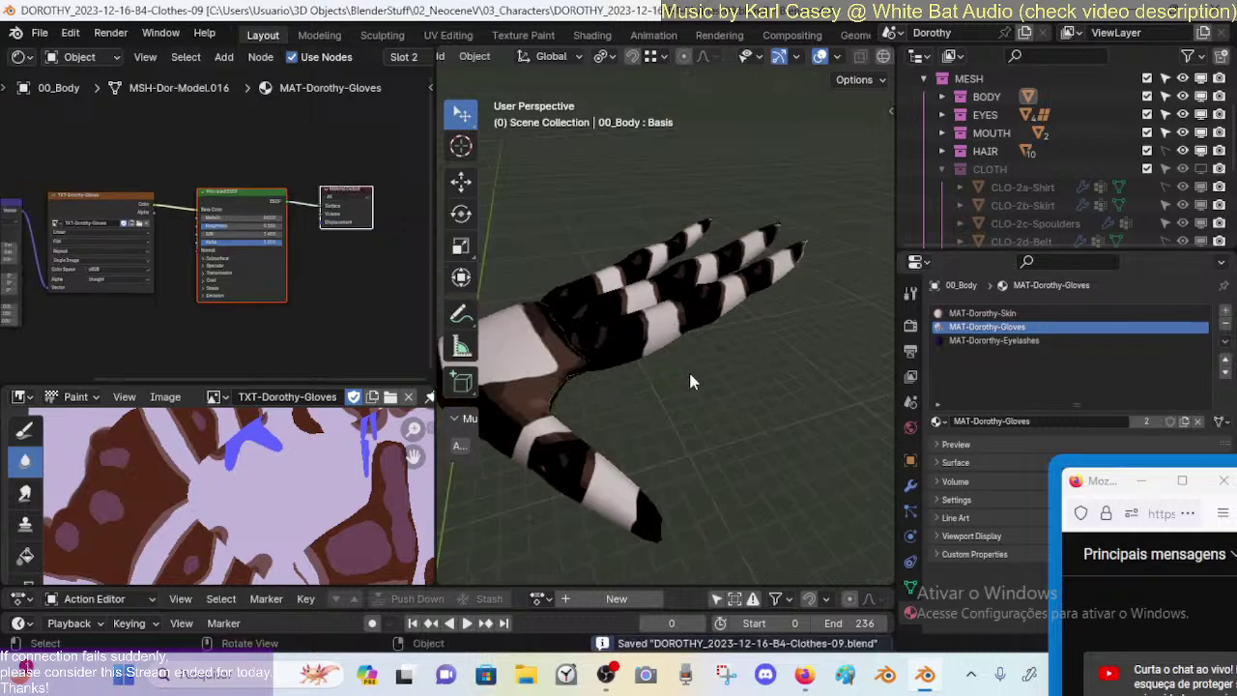
Step: Review the glove beside the bare arm and the node chain from Texture Coordinate to Material Output
{"action": "middle_click_drag", "start_coordinate": [623, 361], "coordinate": [668, 421]}
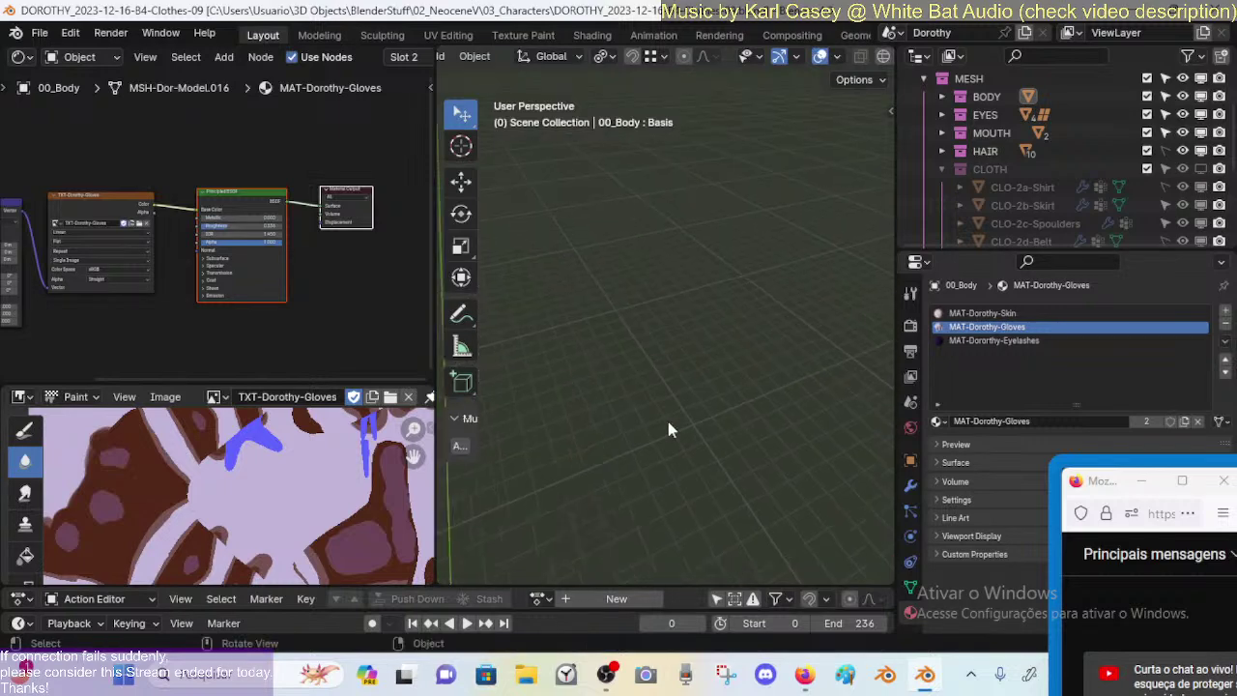
{"action": "key", "text": "shift+grave"}
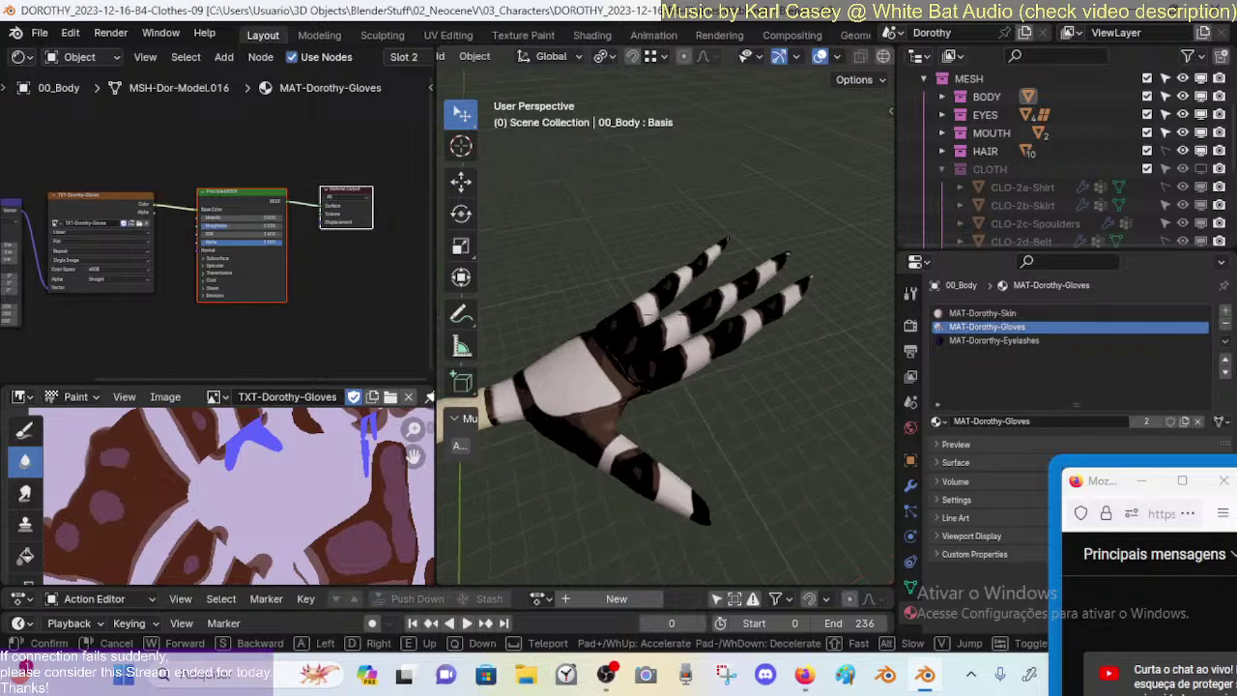
{"action": "key", "text": "w"}
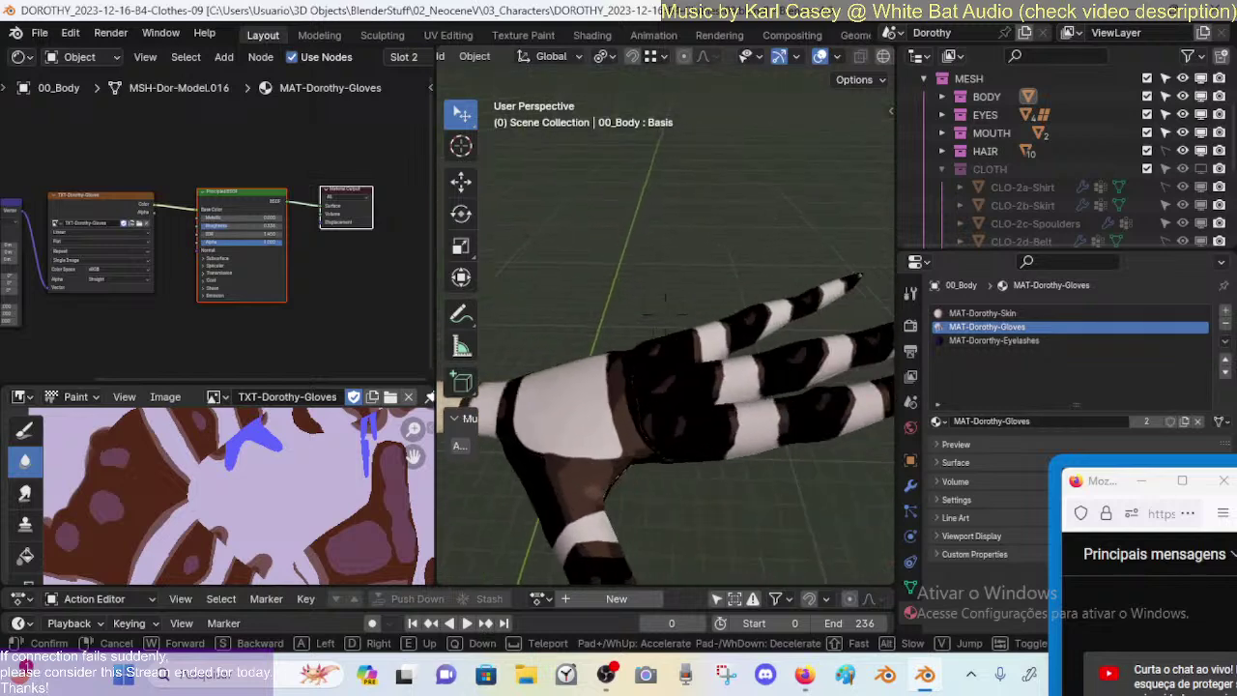
{"action": "left_click", "coordinate": [364, 129]}
{"action": "scroll", "coordinate": [201, 176], "scroll_direction": "down", "scroll_amount": 3}
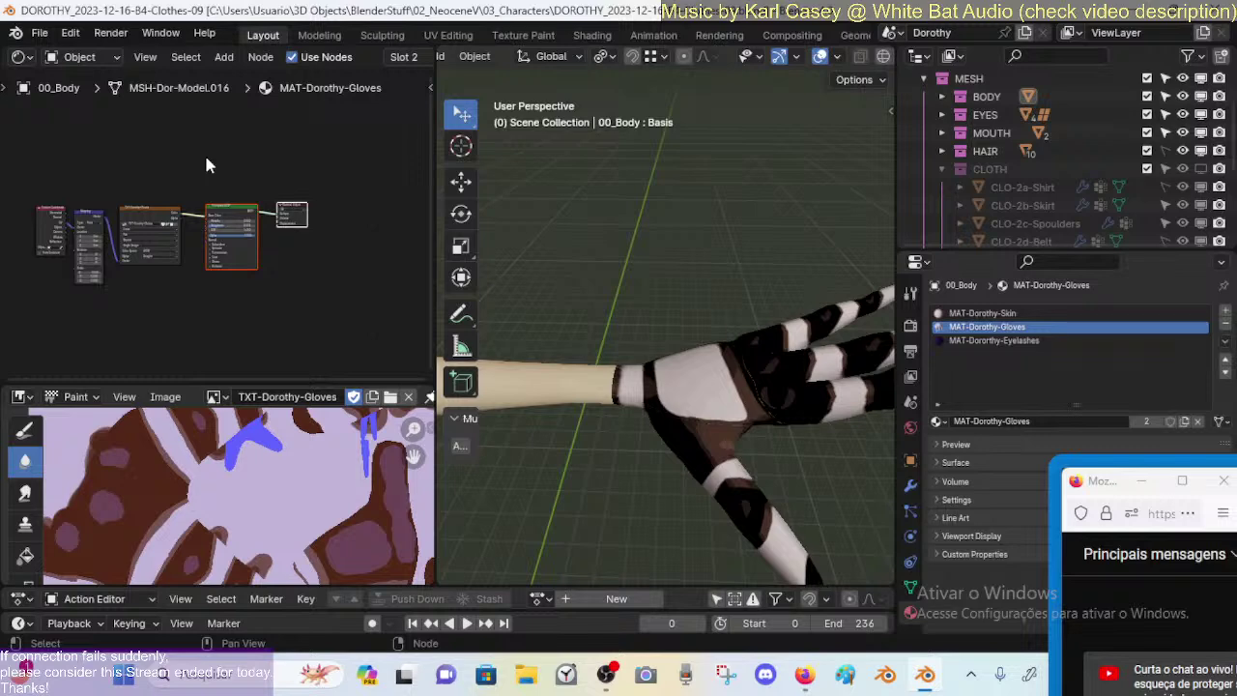
{"action": "scroll", "coordinate": [171, 319], "scroll_direction": "up", "scroll_amount": 2}
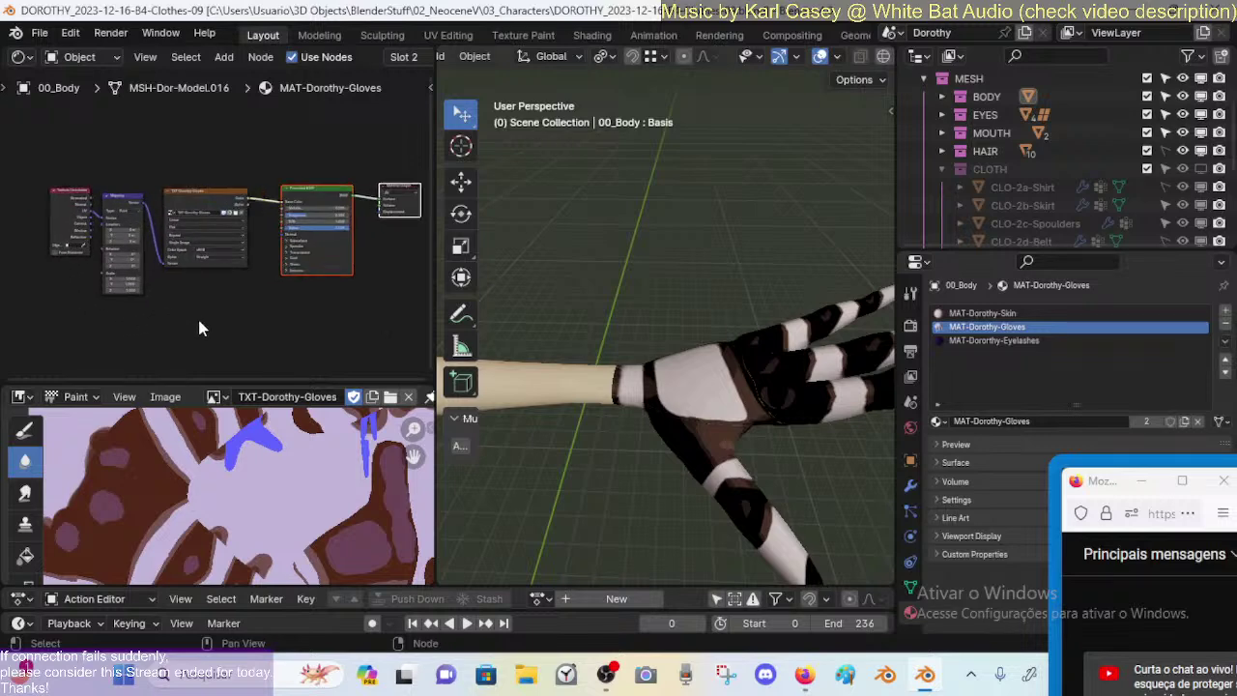
{"action": "scroll", "coordinate": [200, 328], "scroll_direction": "up", "scroll_amount": 3}
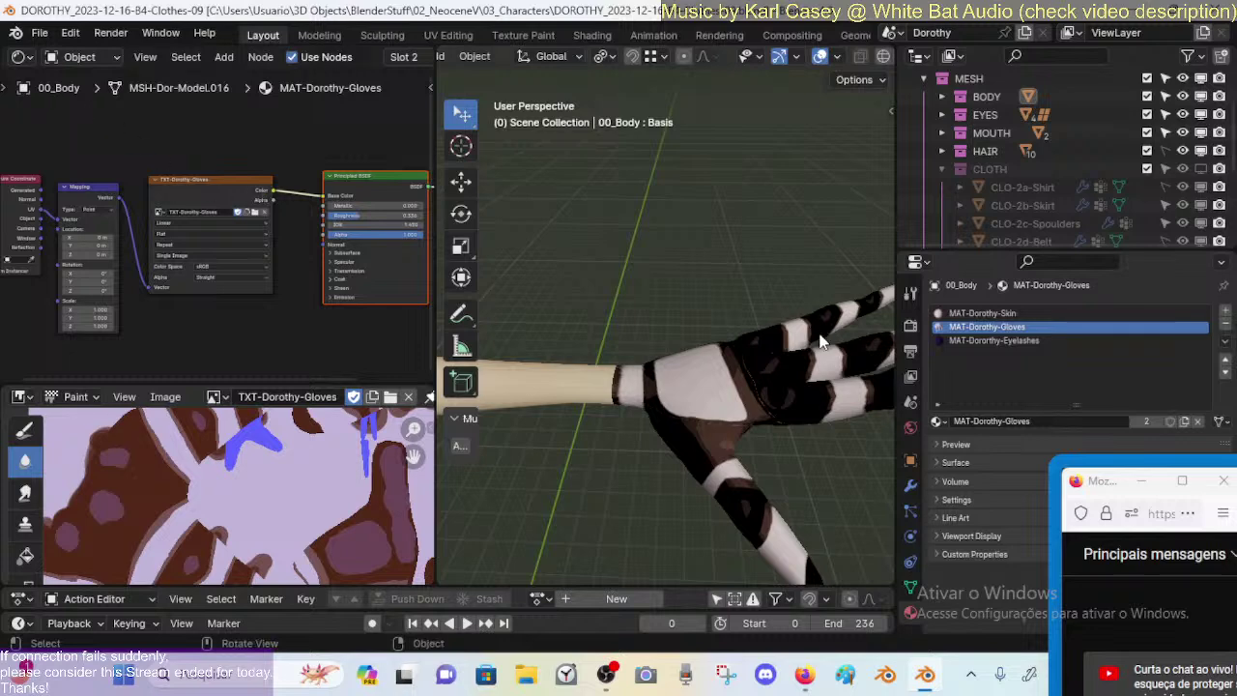
Step: Examine the gloved hand from several angles and distances, checking how the glove texture meets the bare arm
{"action": "middle_click_drag", "start_coordinate": [819, 340], "coordinate": [711, 340]}
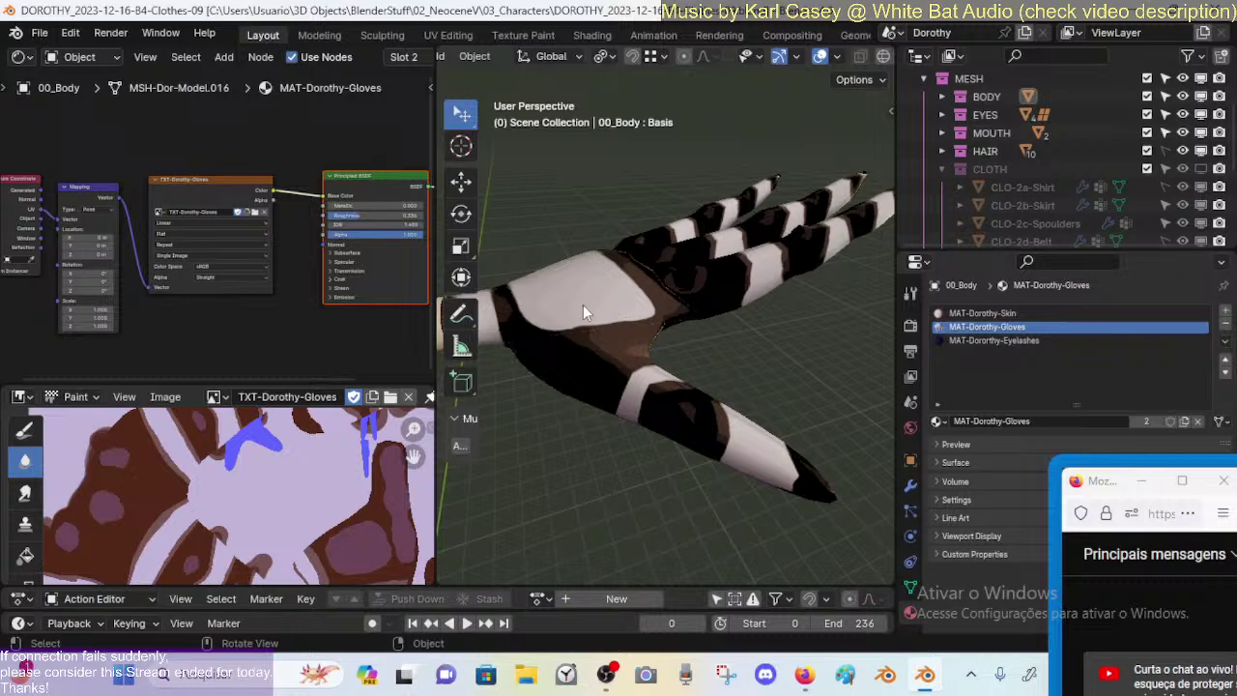
{"action": "scroll", "coordinate": [340, 246], "scroll_direction": "down", "scroll_amount": 2}
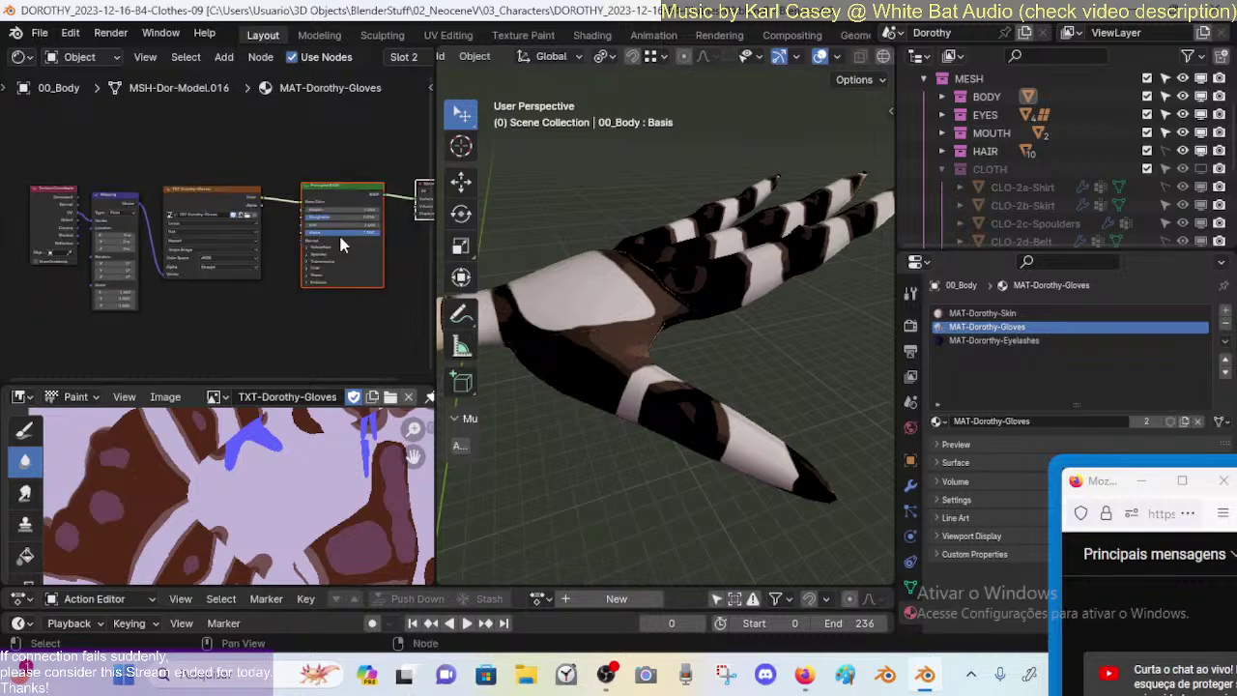
{"action": "scroll", "coordinate": [340, 239], "scroll_direction": "down", "scroll_amount": 2}
{"action": "scroll", "coordinate": [626, 326], "scroll_direction": "down", "scroll_amount": 3}
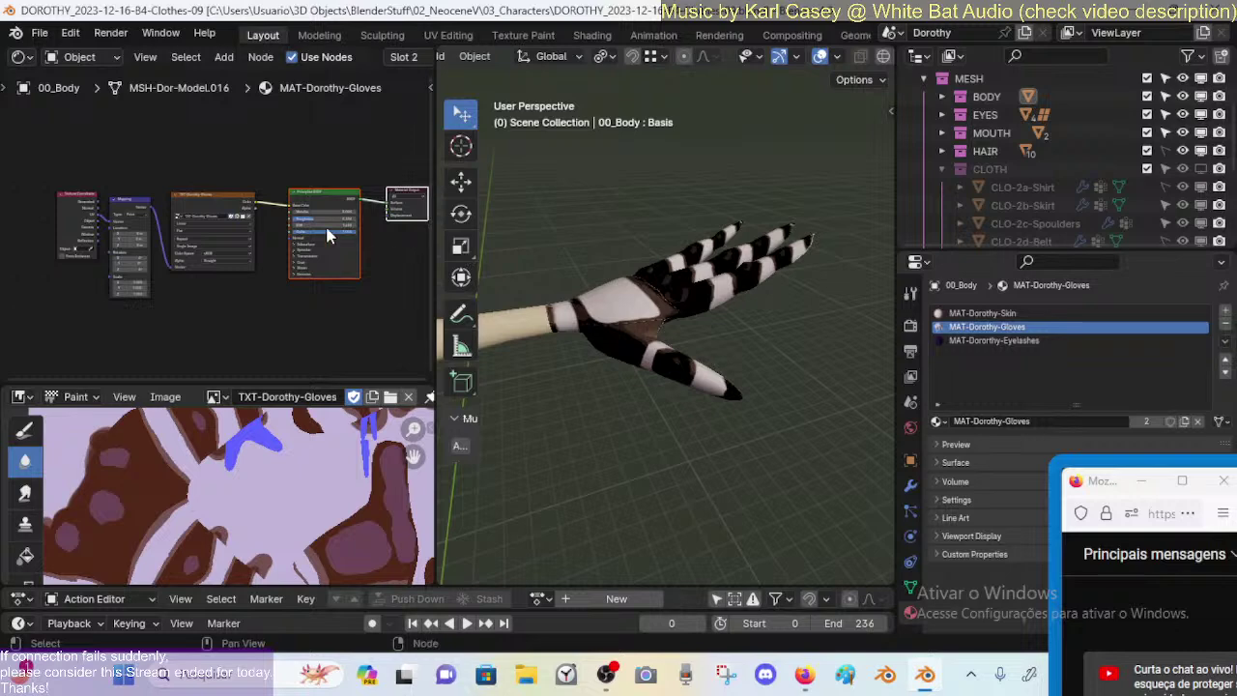
{"action": "left_click", "coordinate": [241, 198]}
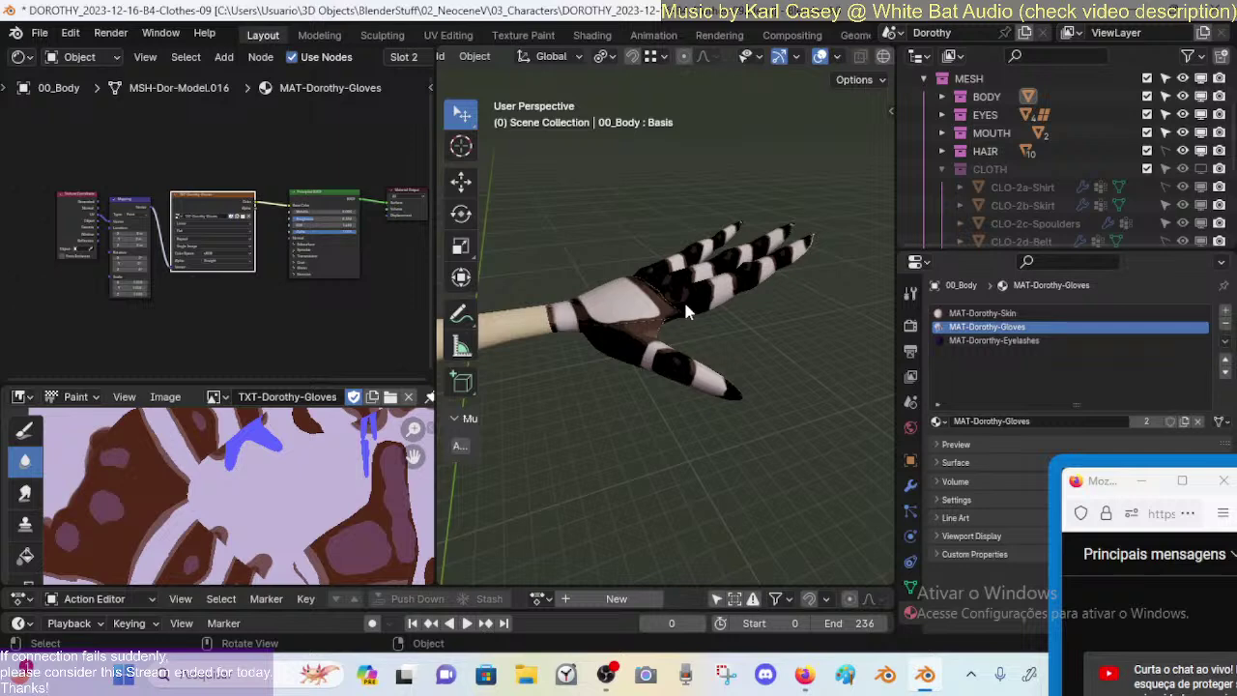
{"action": "key", "text": "shift+grave"}
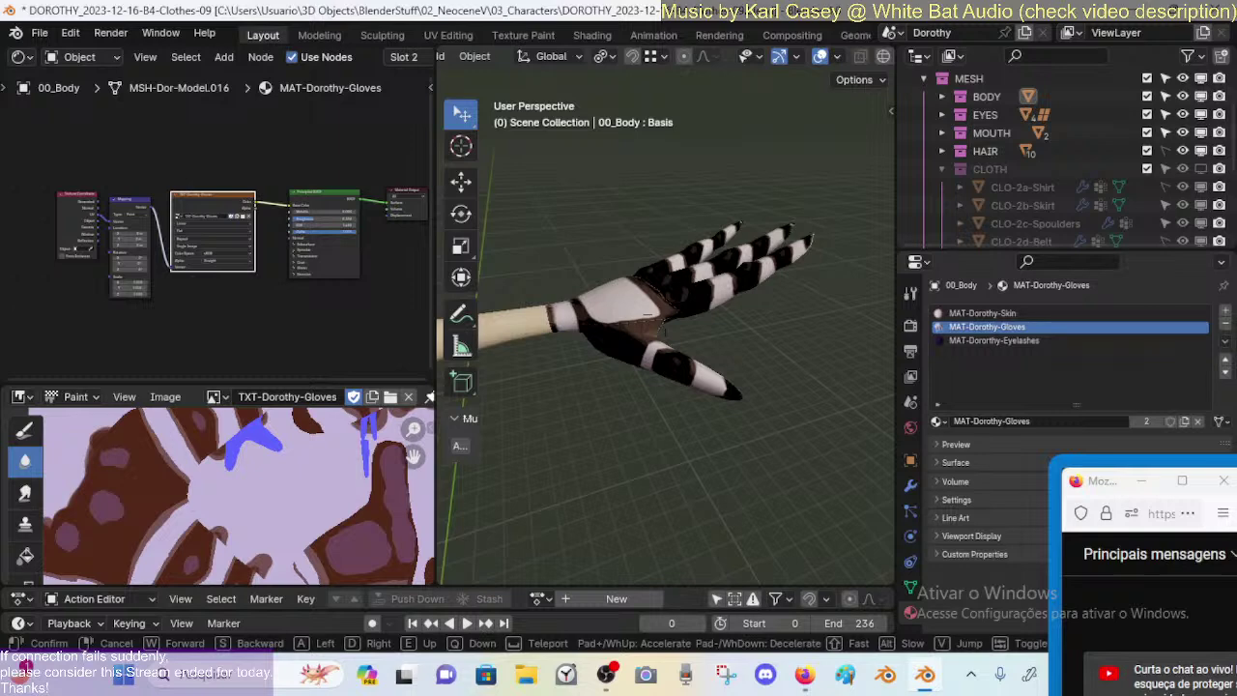
{"action": "key", "text": "w"}
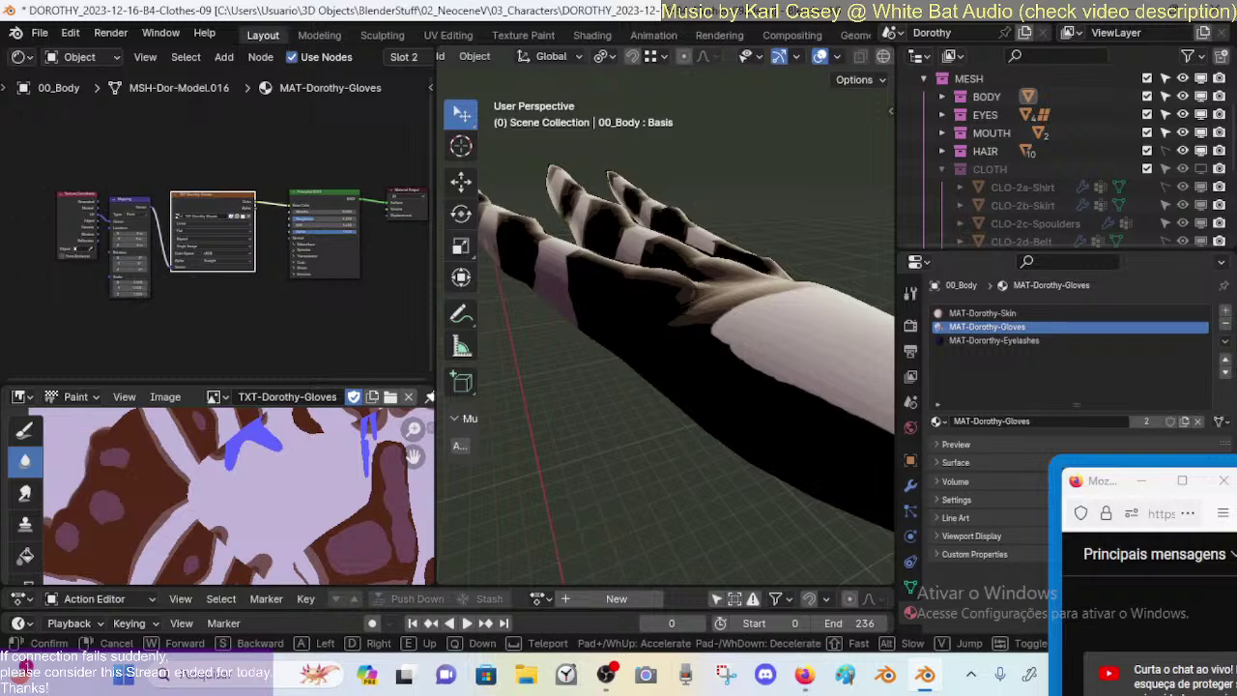
{"action": "key", "text": "s"}
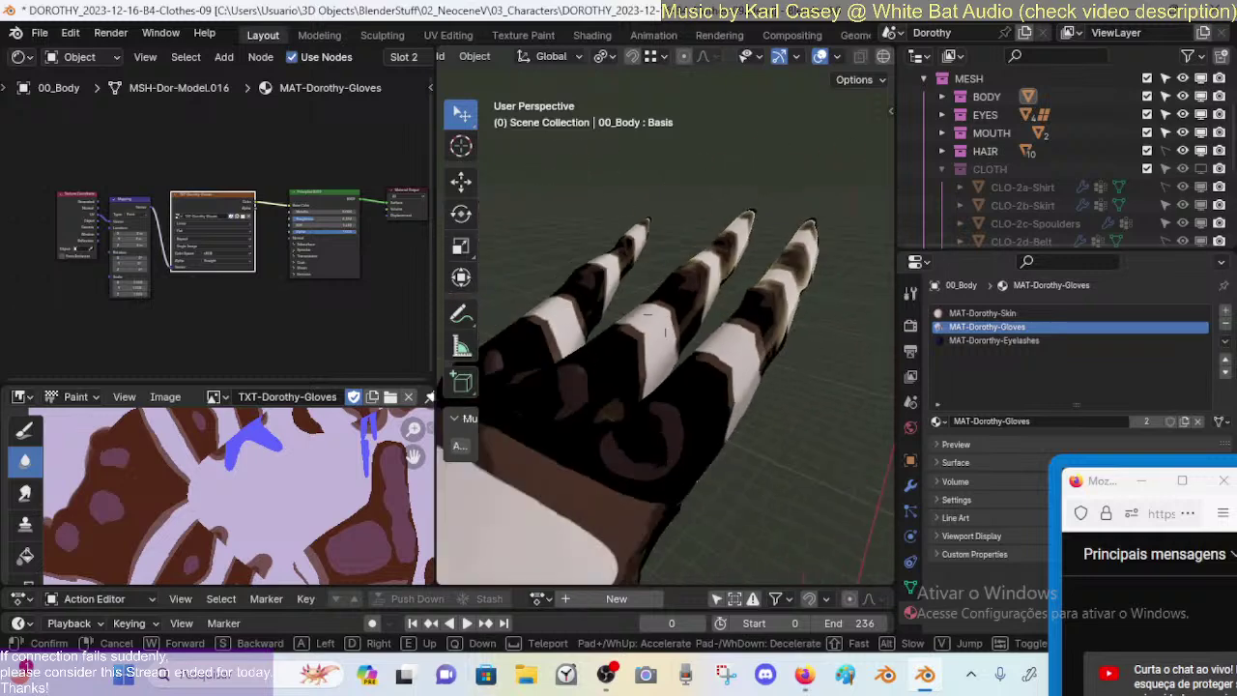
{"action": "key", "text": "s"}
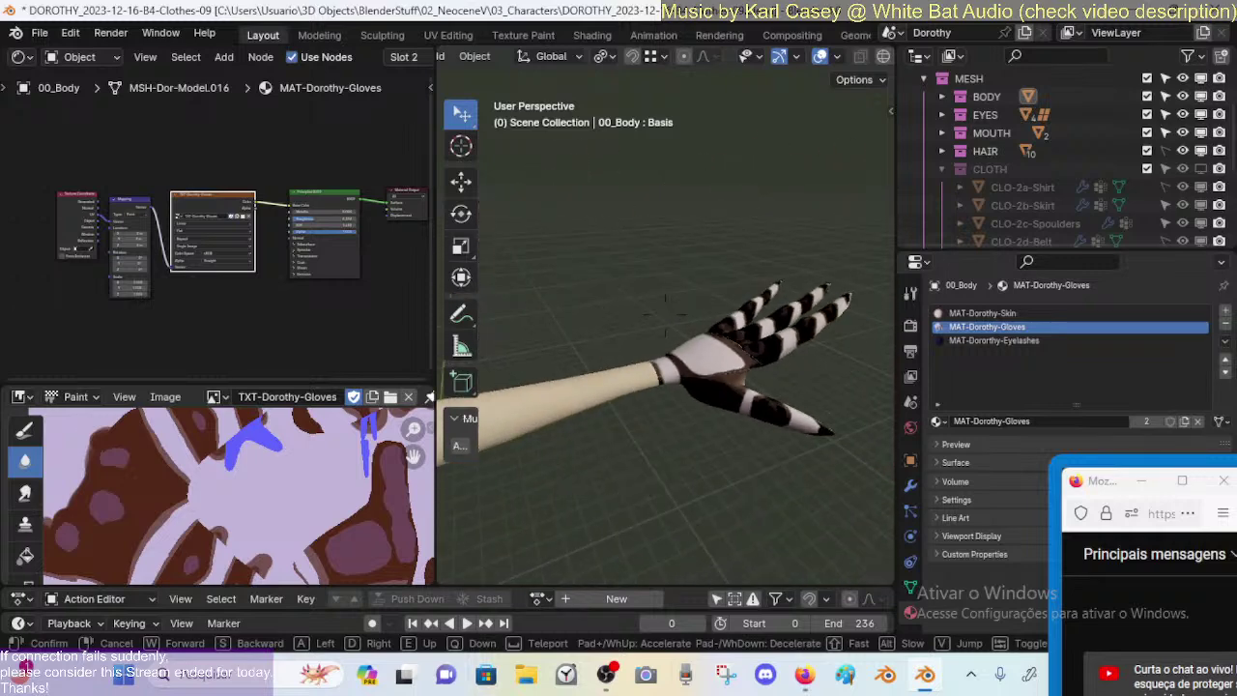
{"action": "key", "text": "s"}
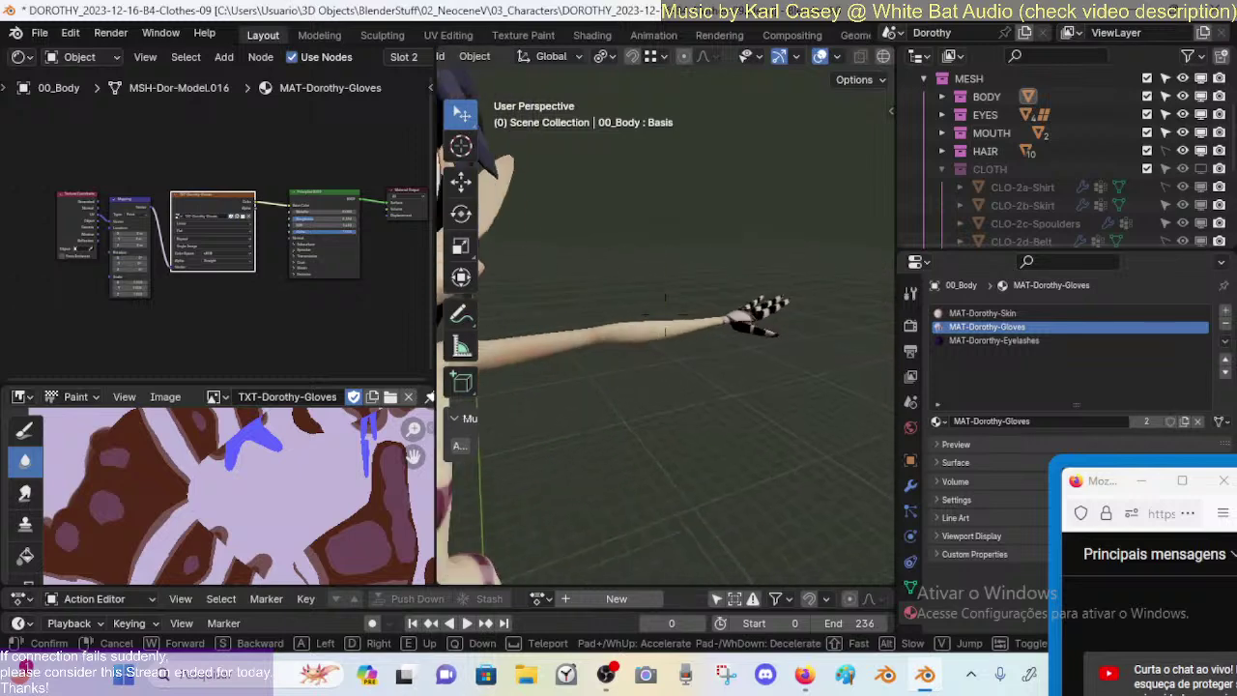
{"action": "key", "text": "w"}
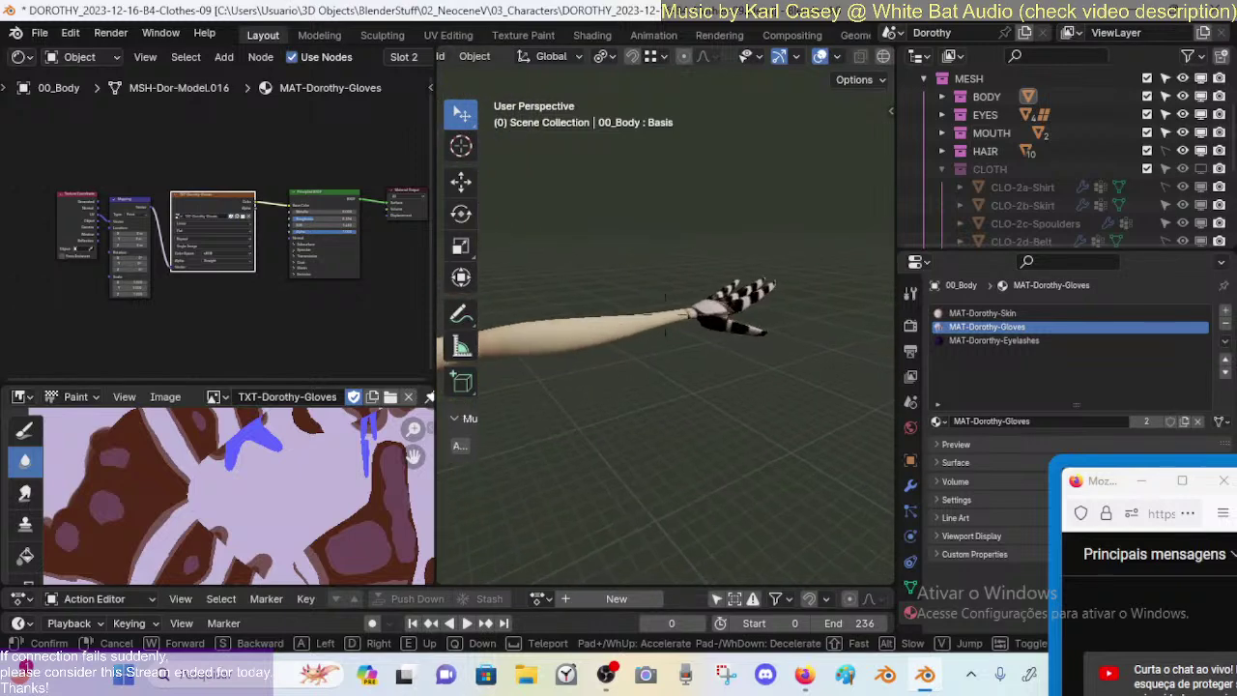
{"action": "key", "text": "Return"}
Step: Set the glove Principled BSDF's Metallic to about 0.12 and Roughness to about 0.45, check the full character, and save the file
{"action": "scroll", "coordinate": [316, 187], "scroll_direction": "up", "scroll_amount": 4}
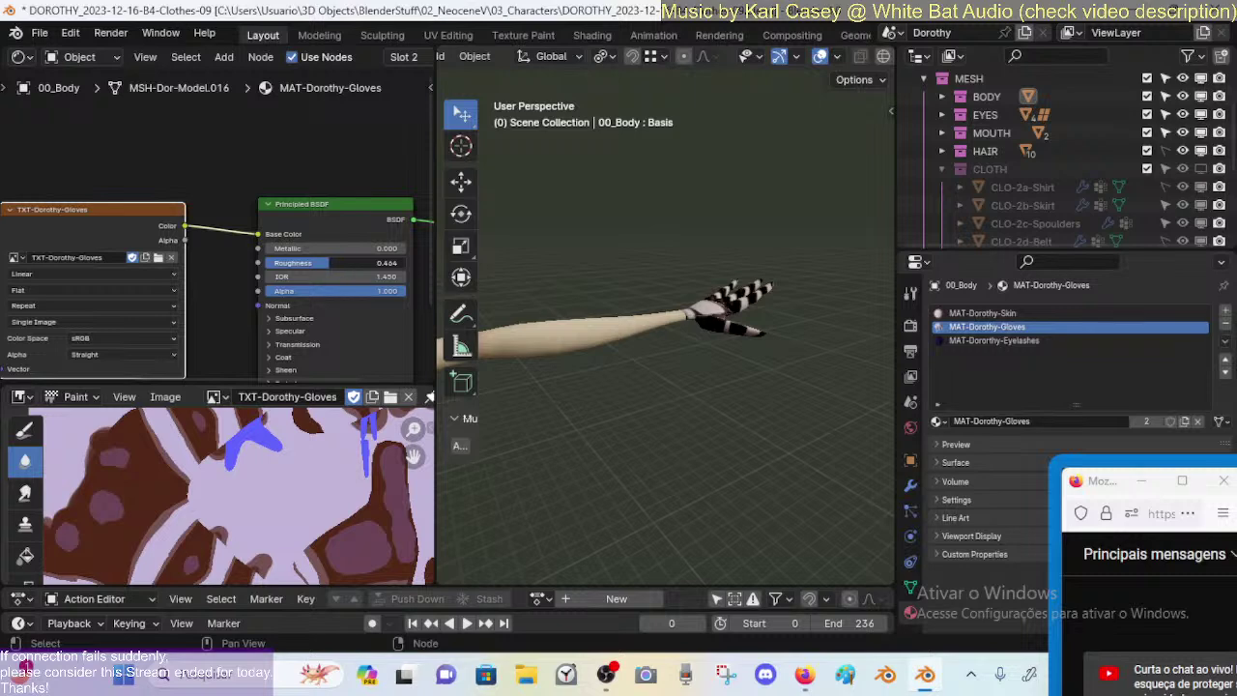
{"action": "left_click_drag", "start_coordinate": [346, 263], "coordinate": [295, 249]}
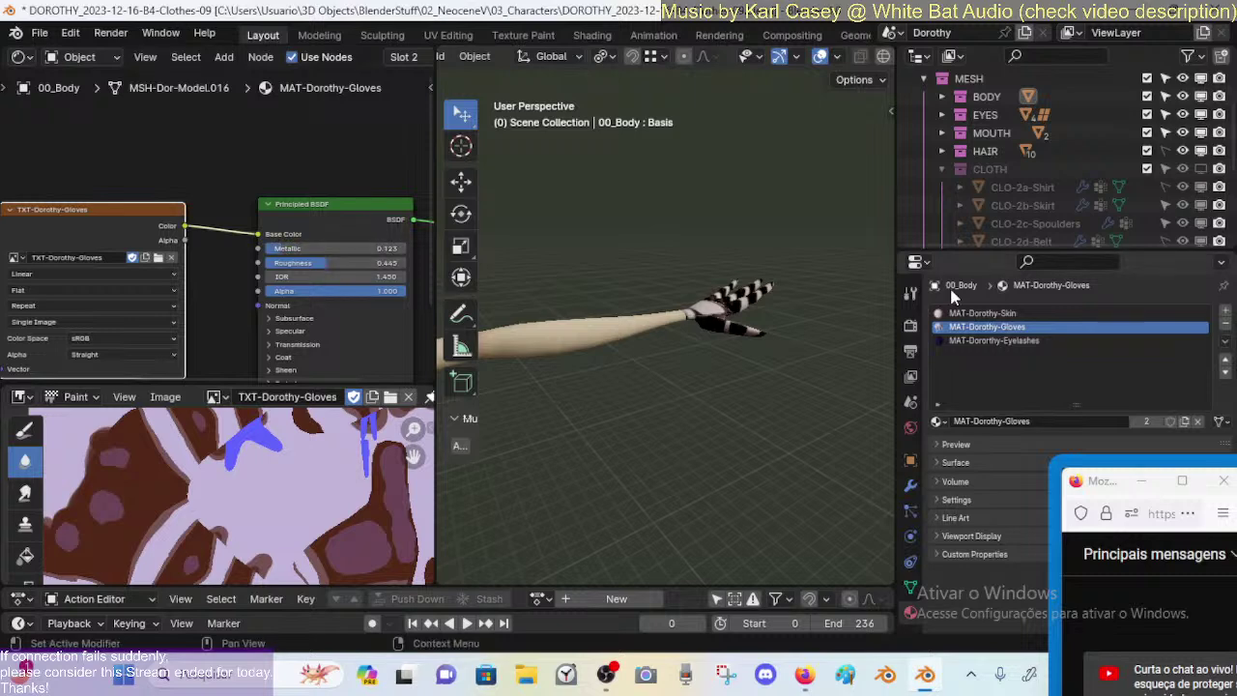
{"action": "scroll", "coordinate": [820, 345], "scroll_direction": "down", "scroll_amount": 8}
{"action": "scroll", "coordinate": [819, 345], "scroll_direction": "down", "scroll_amount": 3}
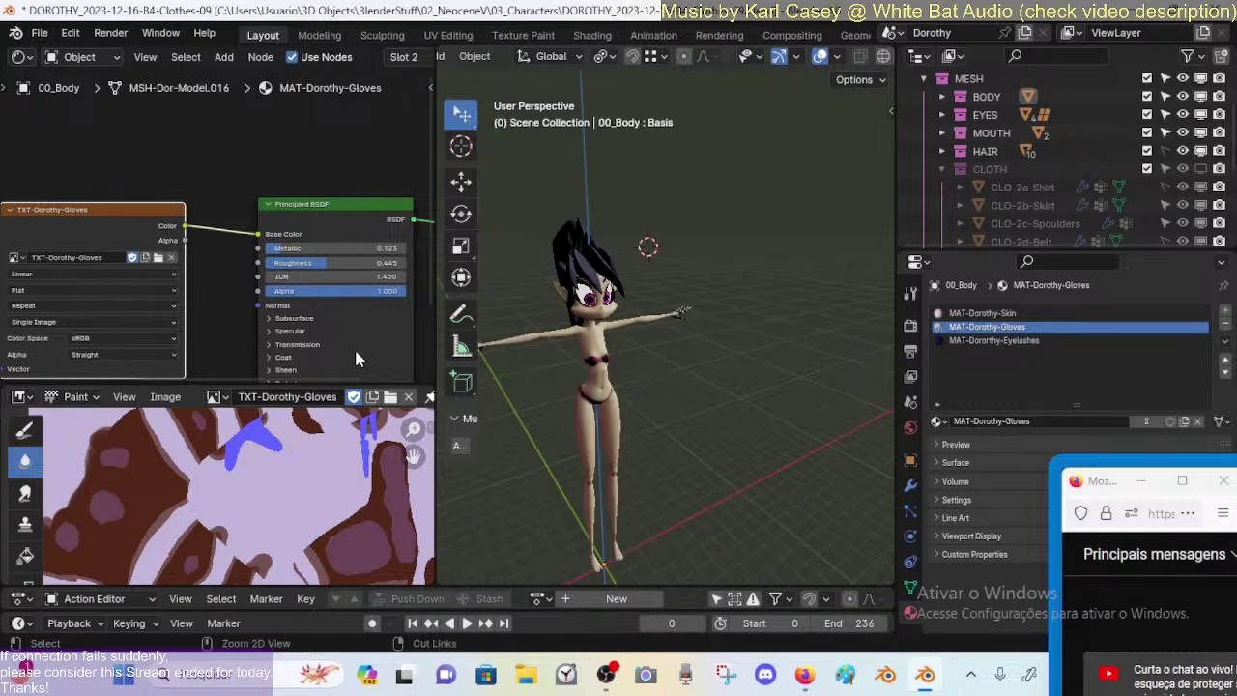
{"action": "key", "text": "ctrl+s"}
Step: Widen the 3D viewport over the node and image editors, save the file, and check the whole character
{"action": "scroll", "coordinate": [503, 396], "scroll_direction": "up", "scroll_amount": 3}
{"action": "middle_click_drag", "start_coordinate": [502, 396], "coordinate": [682, 360]}
{"action": "scroll", "coordinate": [666, 365], "scroll_direction": "up", "scroll_amount": 2}
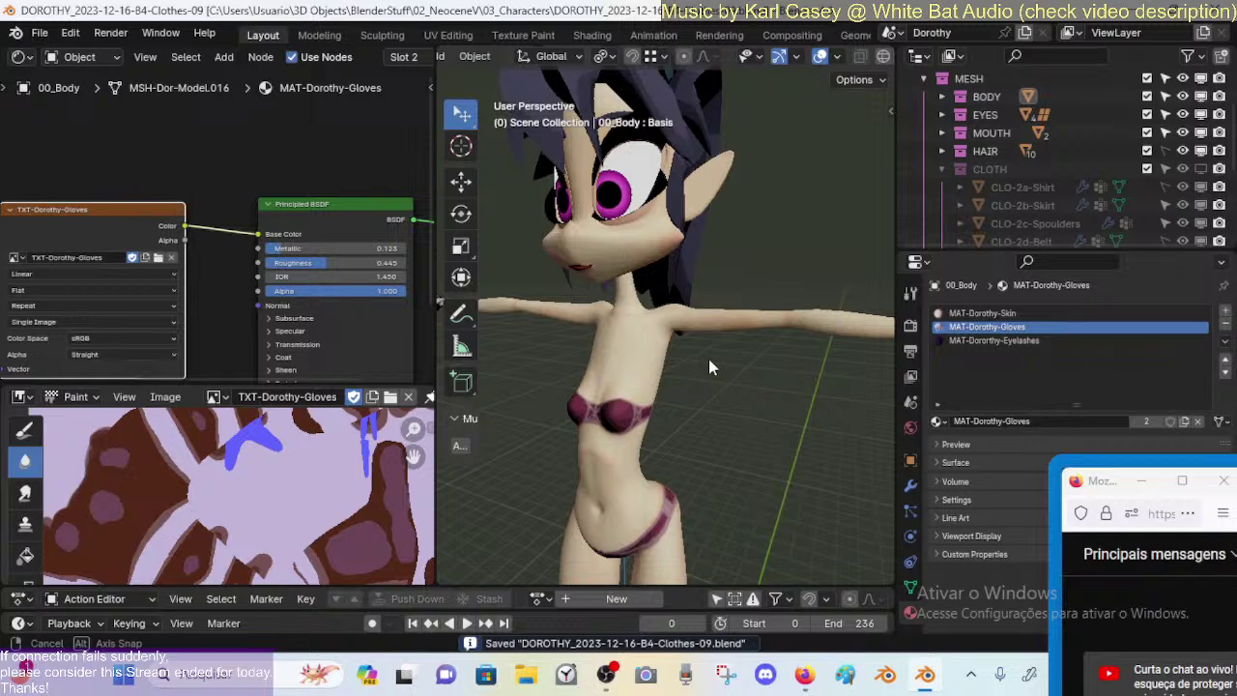
{"action": "middle_click_drag", "start_coordinate": [708, 358], "coordinate": [791, 360]}
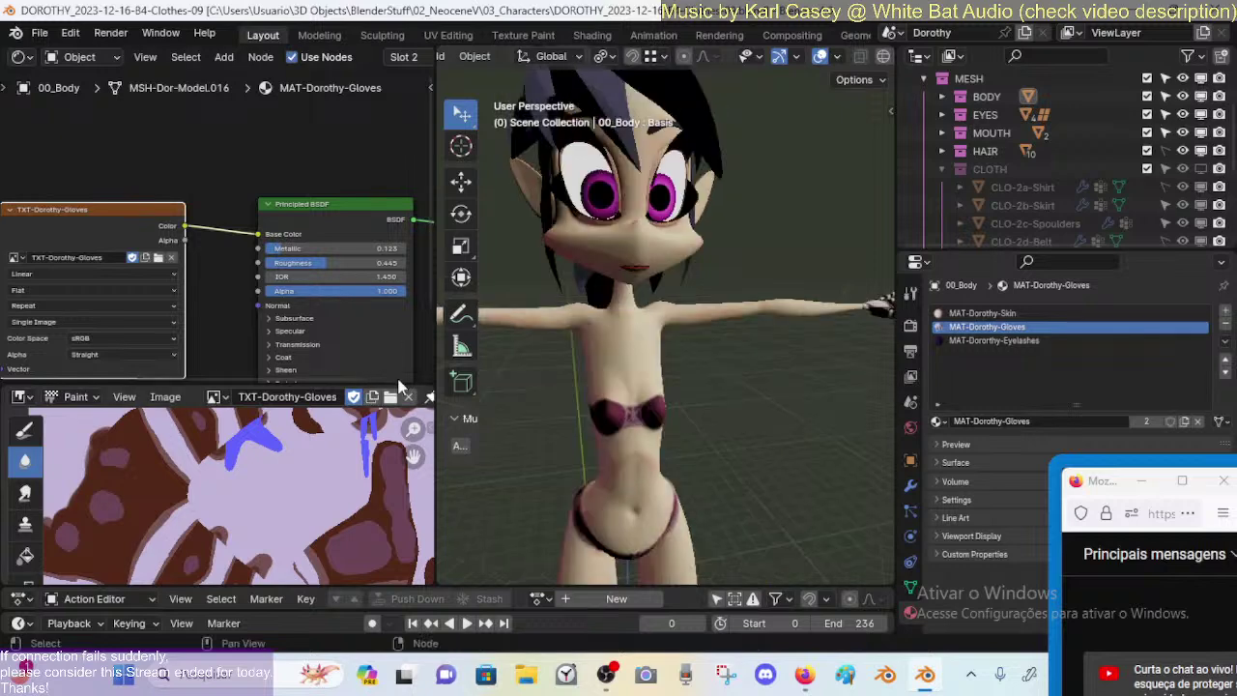
{"action": "left_click_drag", "start_coordinate": [436, 387], "coordinate": [27, 387]}
{"action": "scroll", "coordinate": [329, 339], "scroll_direction": "down", "scroll_amount": 5}
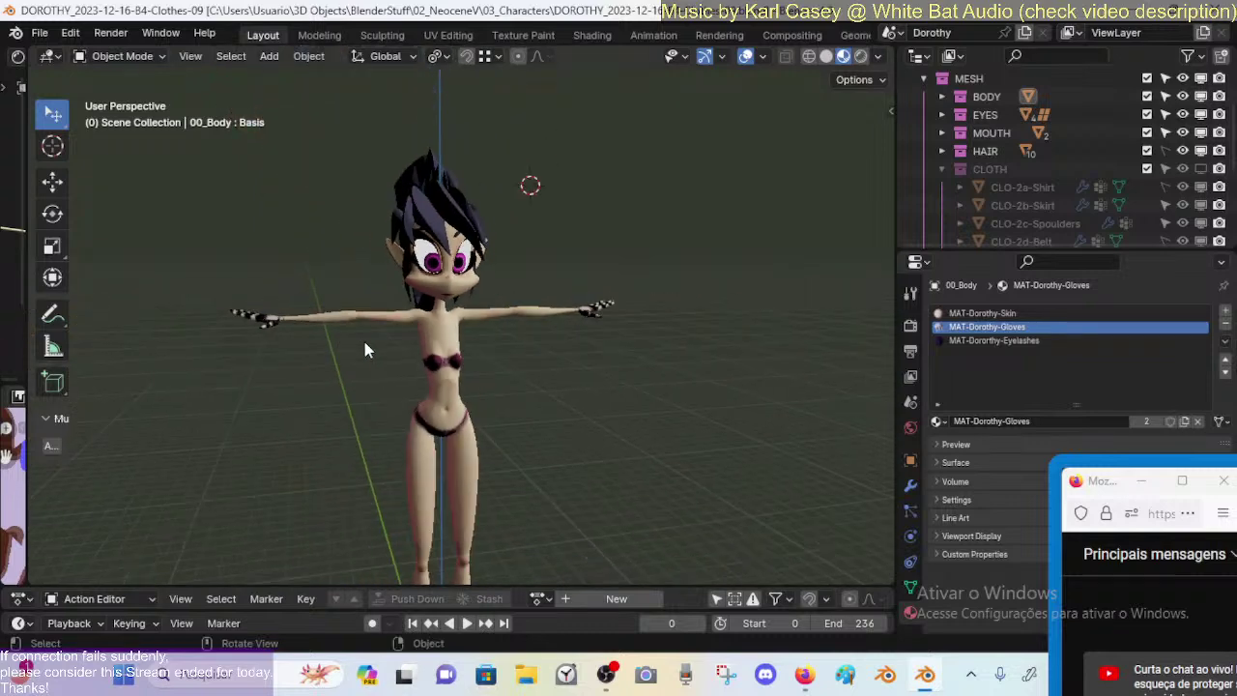
{"action": "key", "text": "ctrl+s"}
{"action": "middle_click_drag", "start_coordinate": [610, 268], "coordinate": [527, 308]}
{"action": "scroll", "coordinate": [735, 295], "scroll_direction": "up", "scroll_amount": 5}
{"action": "scroll", "coordinate": [468, 305], "scroll_direction": "down", "scroll_amount": 4}
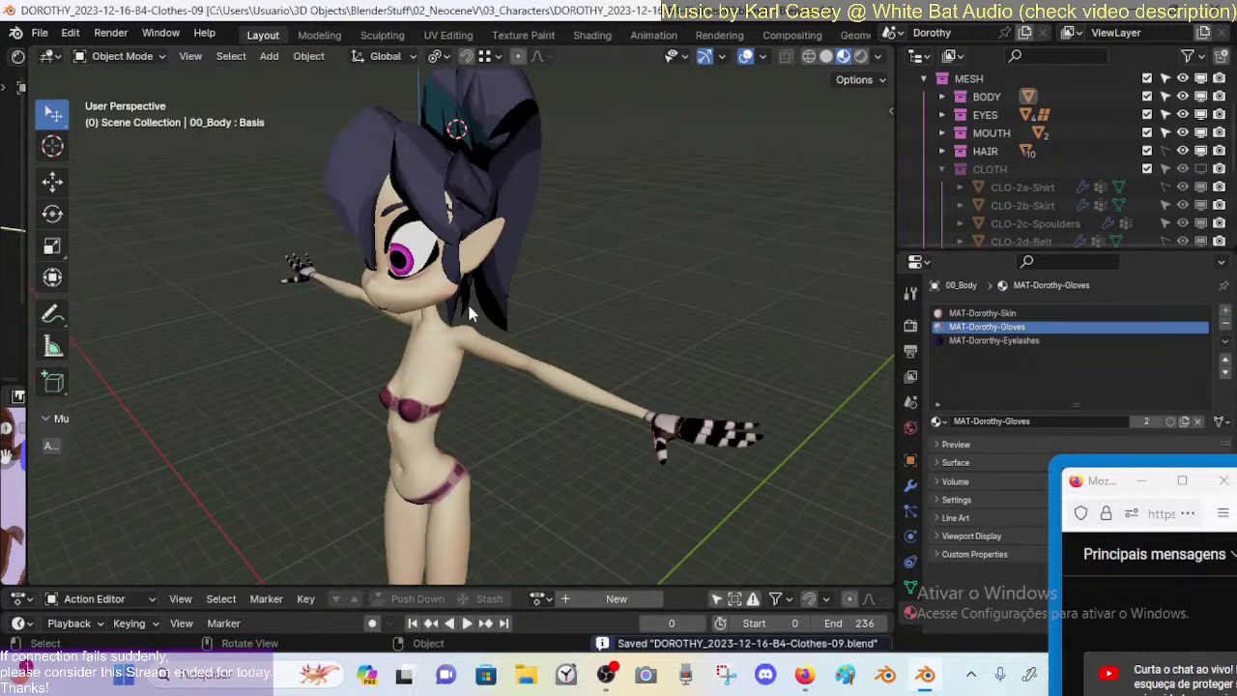
Step: Unhide all hidden objects, including the clothing, clear the selection, and make the HAIR collection selectable
{"action": "key", "text": "alt+h"}
{"action": "middle_click_drag", "start_coordinate": [549, 270], "coordinate": [674, 266]}
{"action": "left_click", "coordinate": [413, 166]}
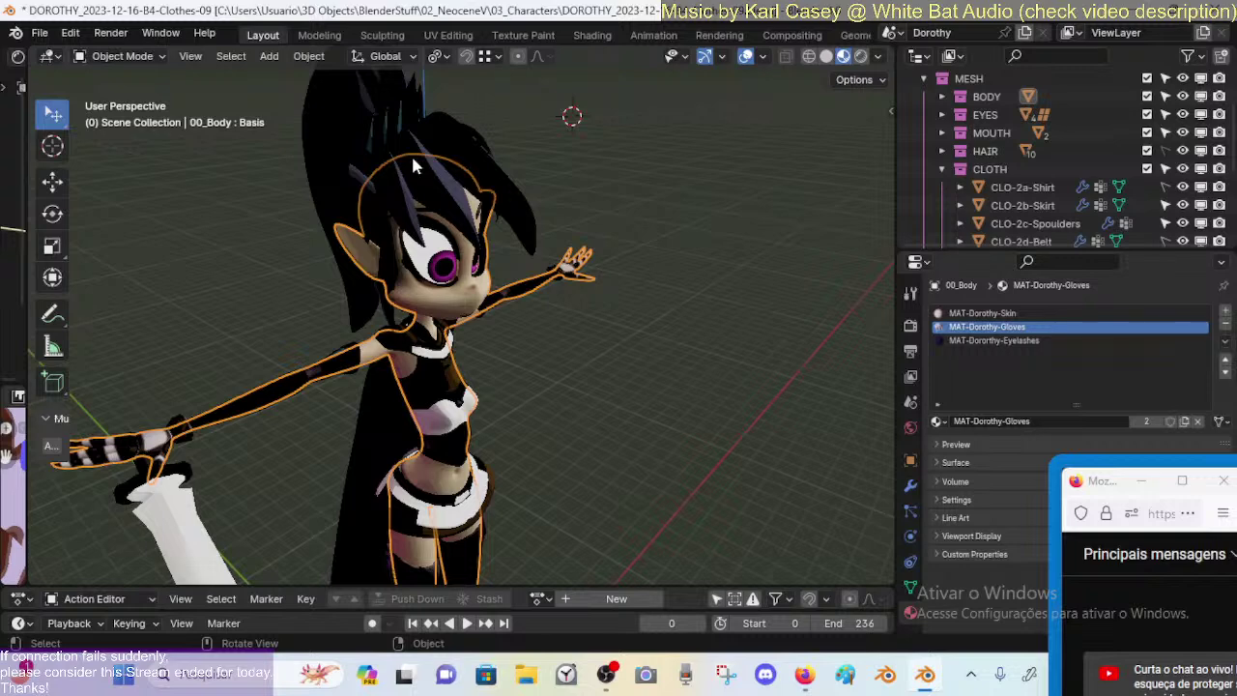
{"action": "middle_click_drag", "start_coordinate": [414, 167], "coordinate": [469, 183]}
{"action": "left_click", "coordinate": [599, 183]}
{"action": "left_click", "coordinate": [1166, 151]}
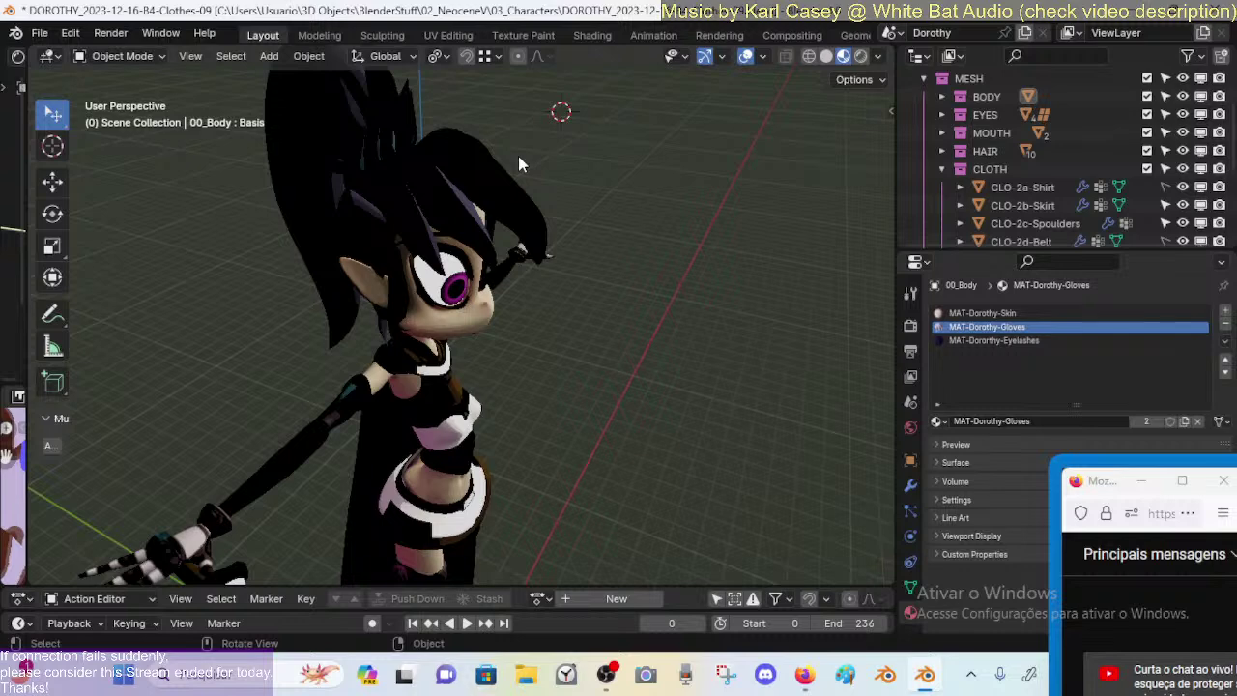
Step: Expand the HAIR collection and select the ponytails and all hair strands through 03_HairStrandRight2
{"action": "left_click", "coordinate": [466, 201]}
{"action": "left_click", "coordinate": [943, 151]}
{"action": "scroll", "coordinate": [1155, 185], "scroll_direction": "down", "scroll_amount": 5}
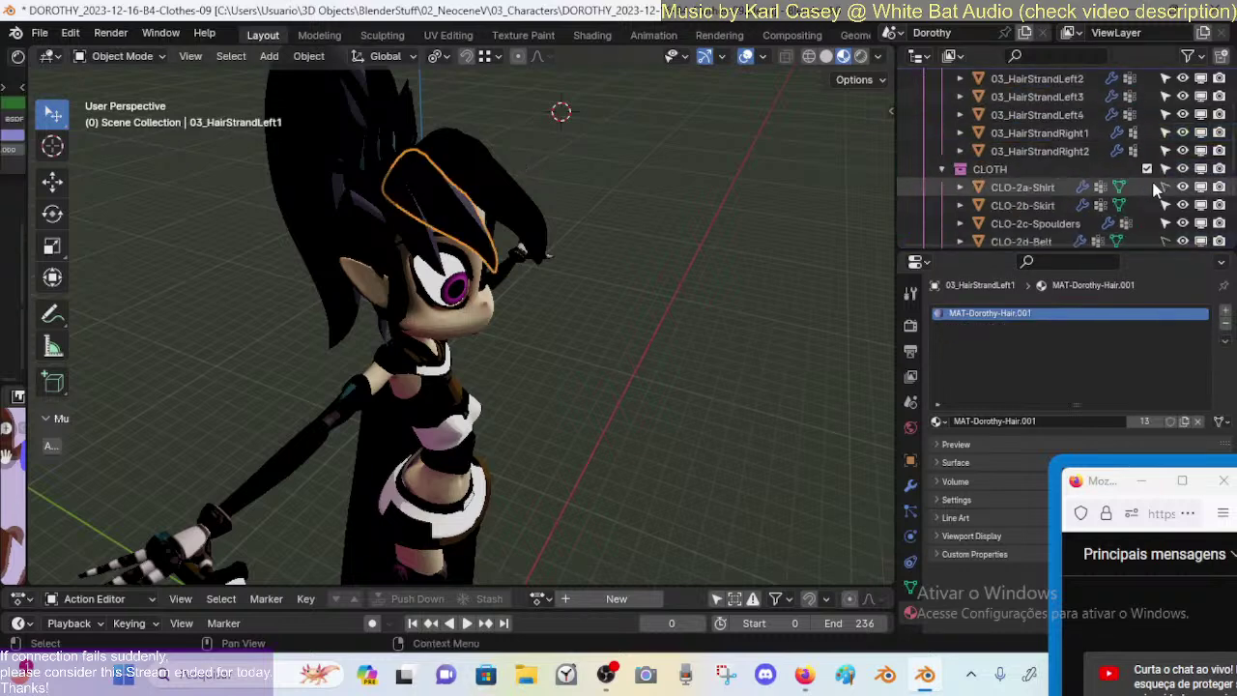
{"action": "scroll", "coordinate": [1150, 190], "scroll_direction": "up", "scroll_amount": 2}
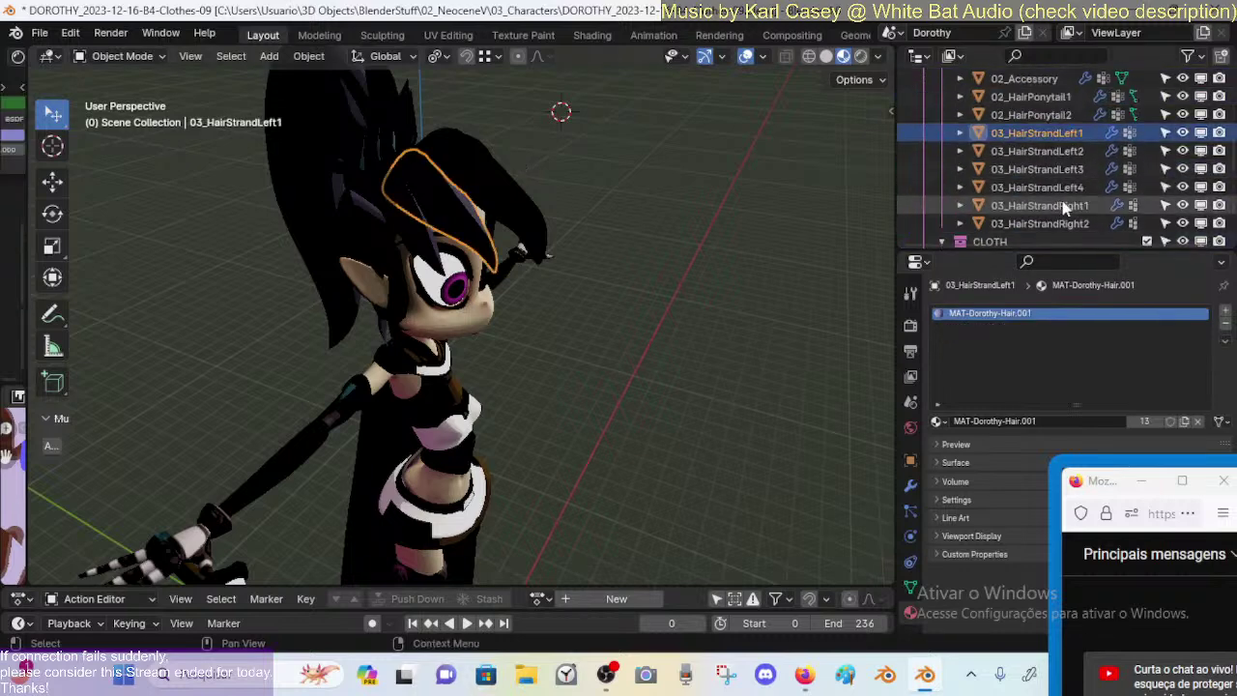
{"action": "left_click", "coordinate": [1030, 223], "text": "shift"}
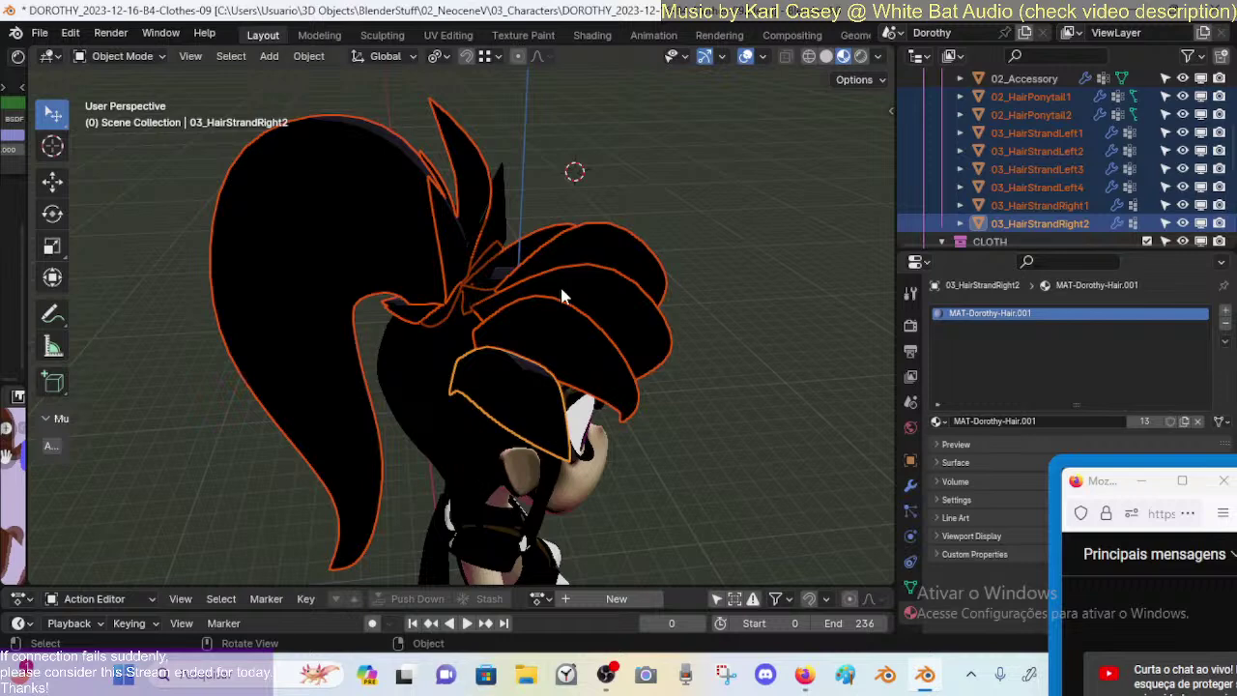
{"action": "middle_click_drag", "start_coordinate": [560, 288], "coordinate": [584, 271]}
{"action": "scroll", "coordinate": [1042, 147], "scroll_direction": "up", "scroll_amount": 2}
Step: Add 02_Accessory and 01_HairScalp to the hair selection and examine the hair shading from several sides
{"action": "left_click", "coordinate": [1042, 148], "text": "shift"}
{"action": "middle_click_drag", "start_coordinate": [710, 252], "coordinate": [483, 292]}
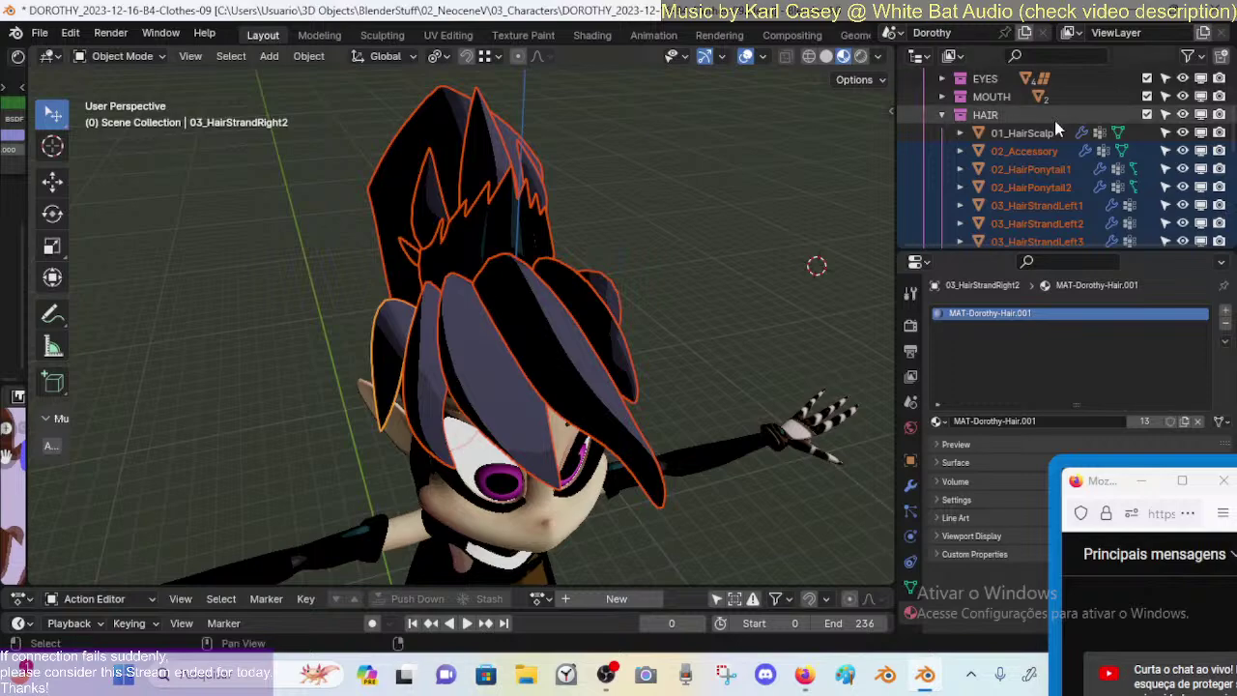
{"action": "left_click", "coordinate": [1054, 129], "text": "shift"}
{"action": "middle_click_drag", "start_coordinate": [676, 319], "coordinate": [683, 356]}
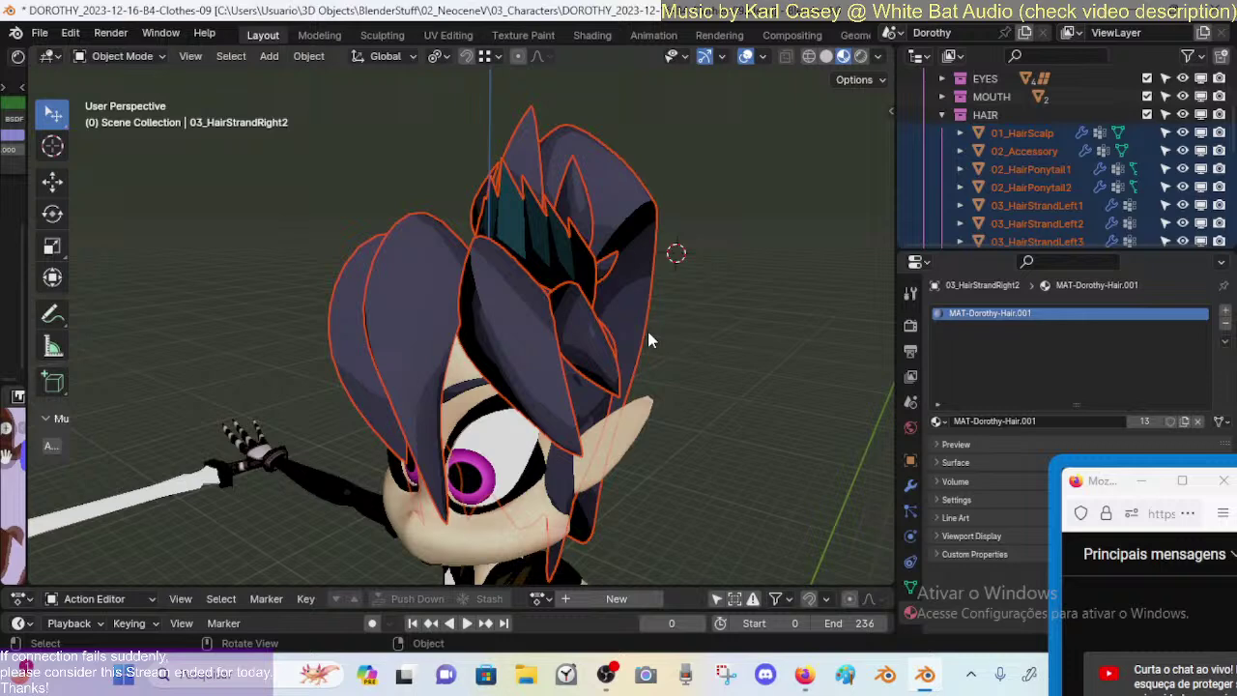
{"action": "middle_click_drag", "start_coordinate": [648, 333], "coordinate": [695, 278]}
{"action": "scroll", "coordinate": [695, 279], "scroll_direction": "up", "scroll_amount": 2}
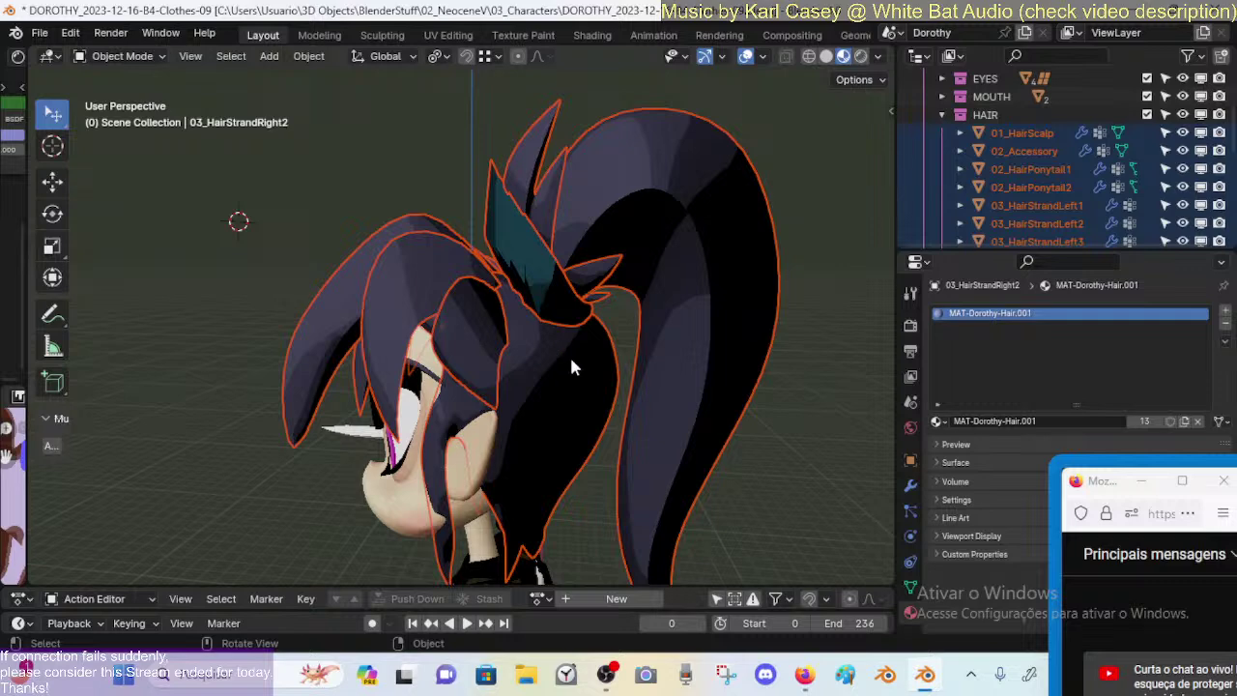
Step: Select the crystal hair accessory, inspect its mesh in Edit Mode, and return to Object Mode
{"action": "left_click", "coordinate": [500, 229]}
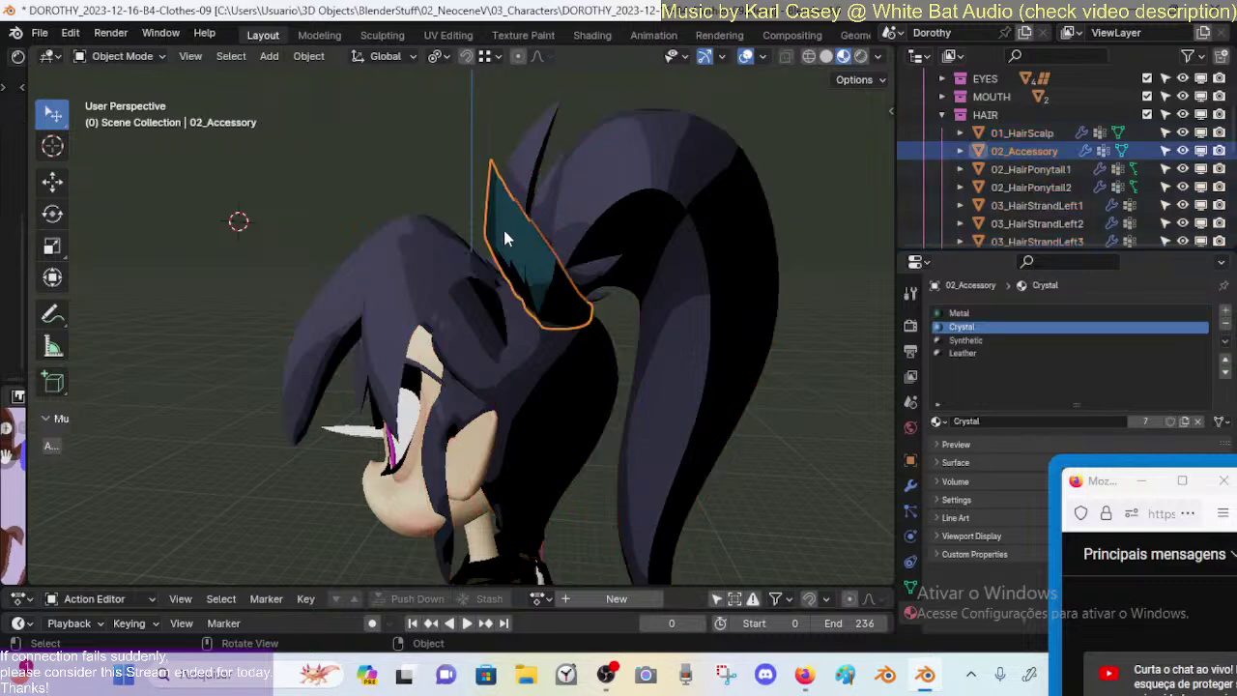
{"action": "middle_click_drag", "start_coordinate": [514, 239], "coordinate": [431, 314]}
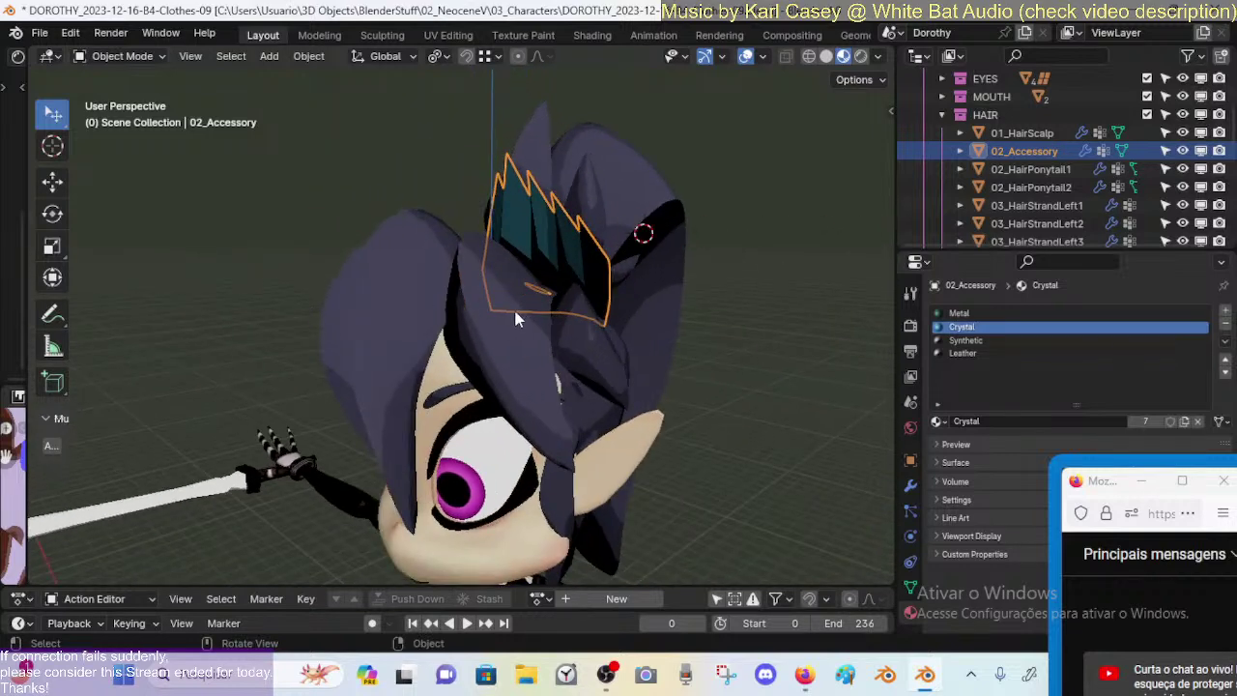
{"action": "scroll", "coordinate": [517, 319], "scroll_direction": "up", "scroll_amount": 3}
{"action": "left_click", "coordinate": [556, 213]}
{"action": "left_click", "coordinate": [526, 205]}
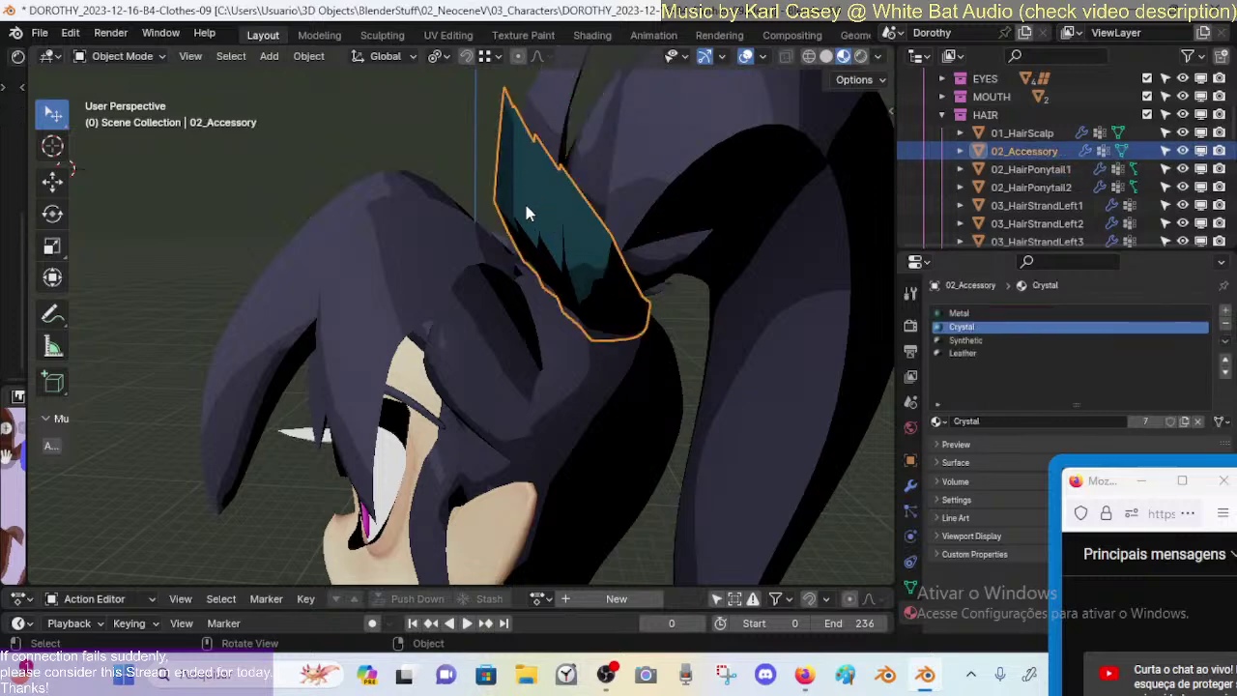
{"action": "key", "text": "Tab"}
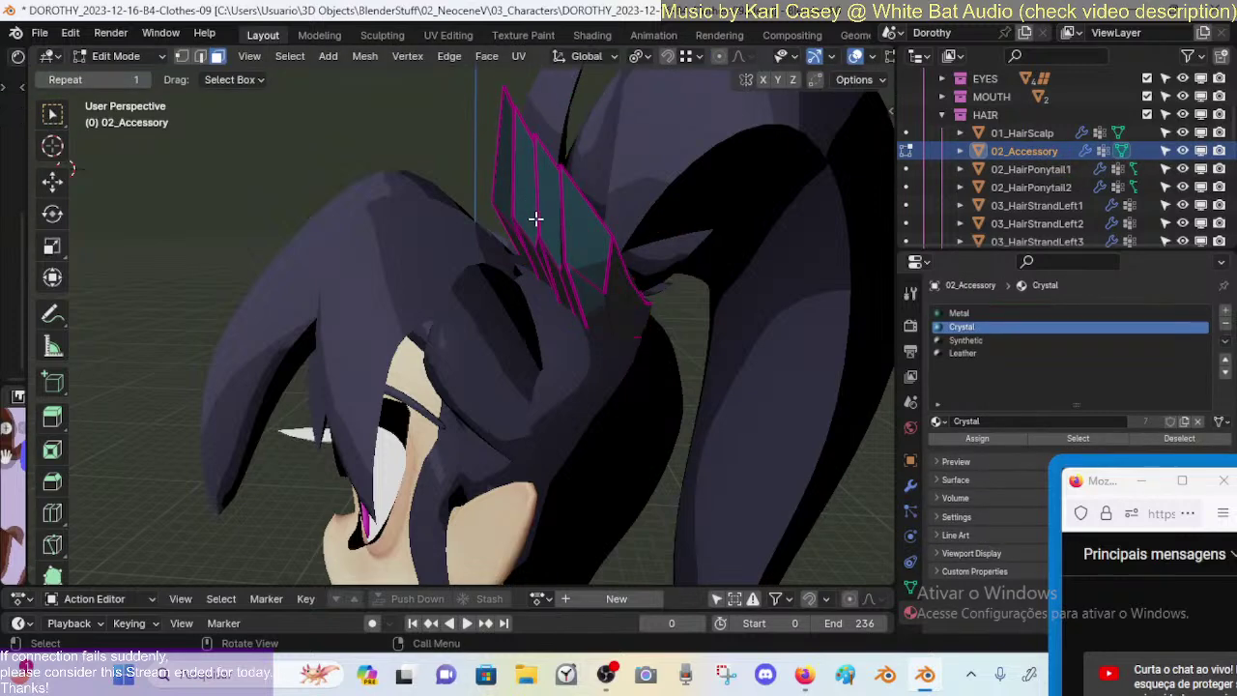
{"action": "middle_click_drag", "start_coordinate": [535, 219], "coordinate": [621, 246]}
{"action": "key", "text": "Tab"}
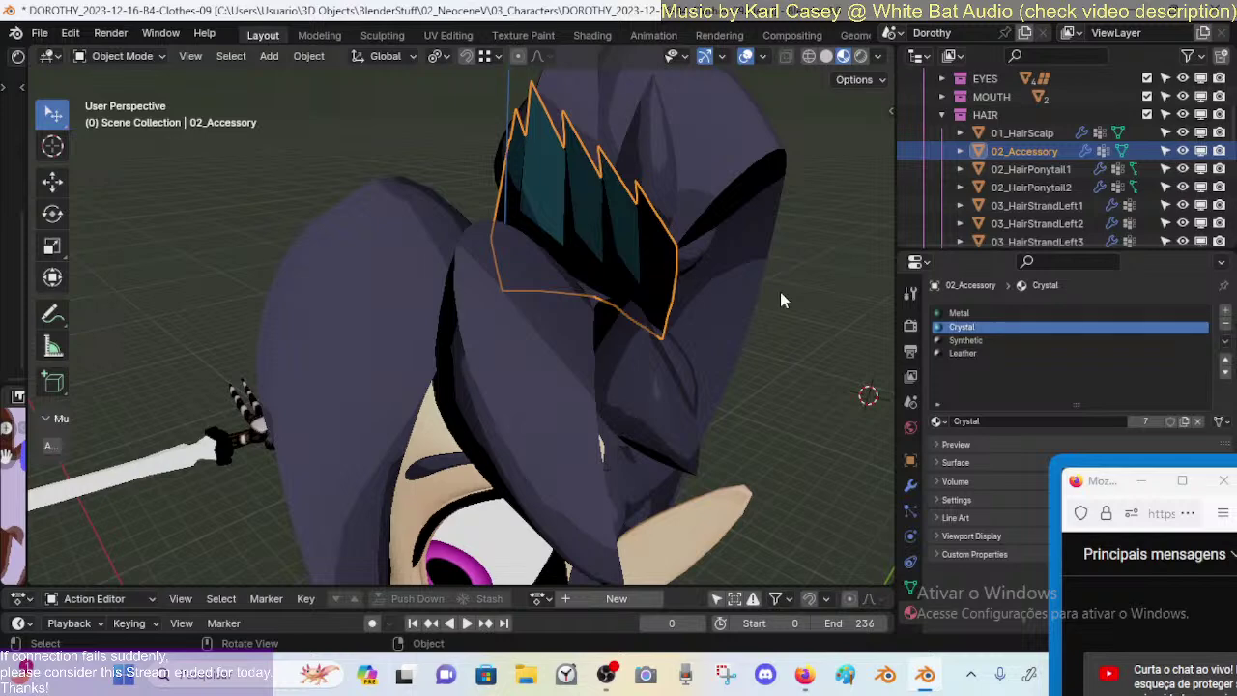
Step: Go through the accessory's Leather, Synthetic and Metal slots, make Crystal active, and bring its shader nodes into view beside the viewport
{"action": "left_click", "coordinate": [963, 352]}
{"action": "left_click", "coordinate": [960, 339]}
{"action": "left_click", "coordinate": [960, 327]}
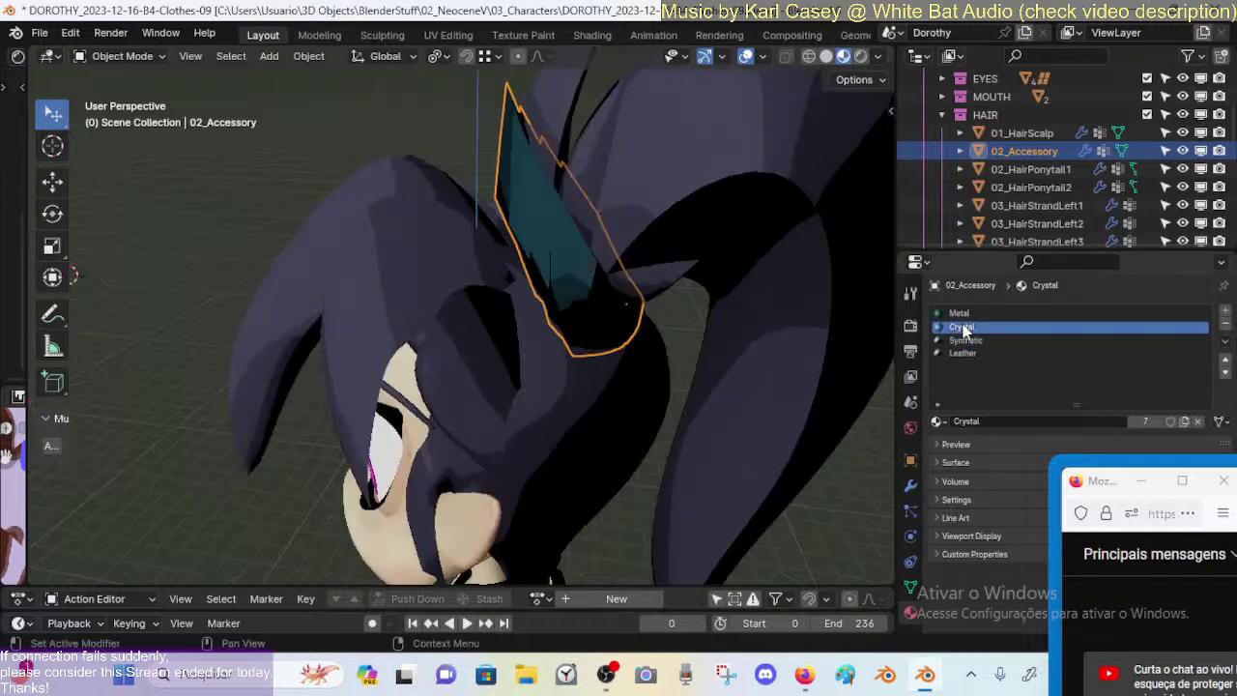
{"action": "left_click", "coordinate": [963, 314]}
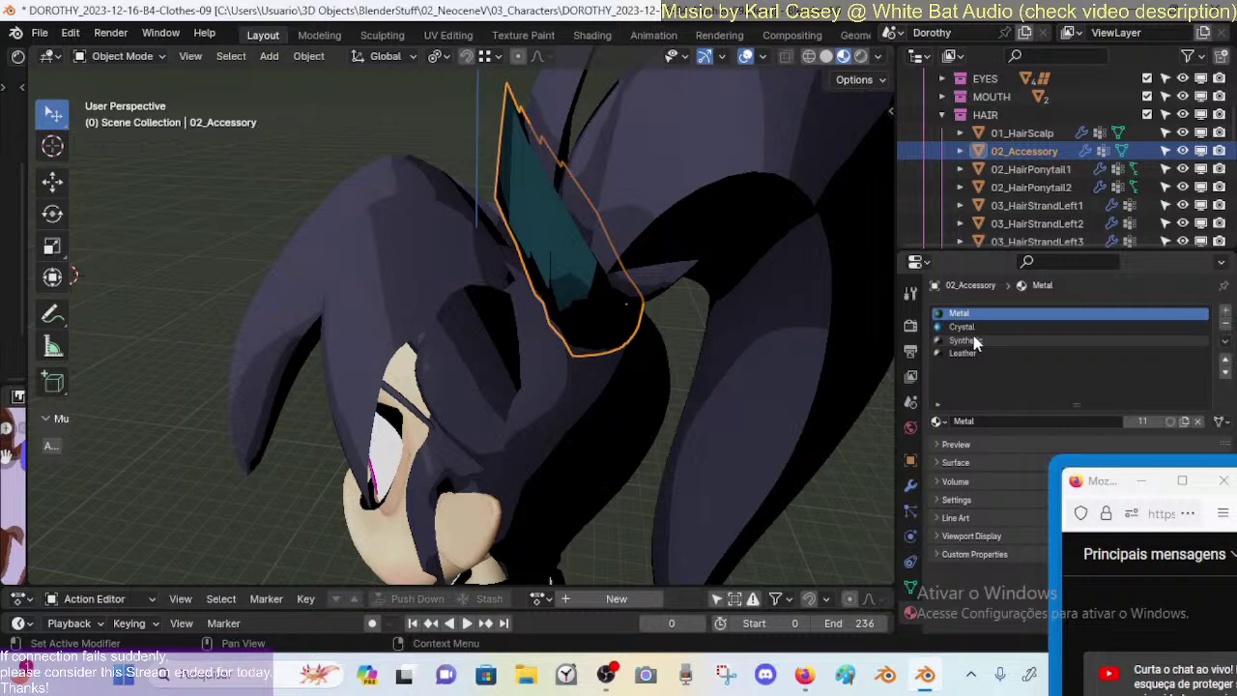
{"action": "left_click", "coordinate": [961, 326]}
{"action": "key", "text": "ctrl+space"}
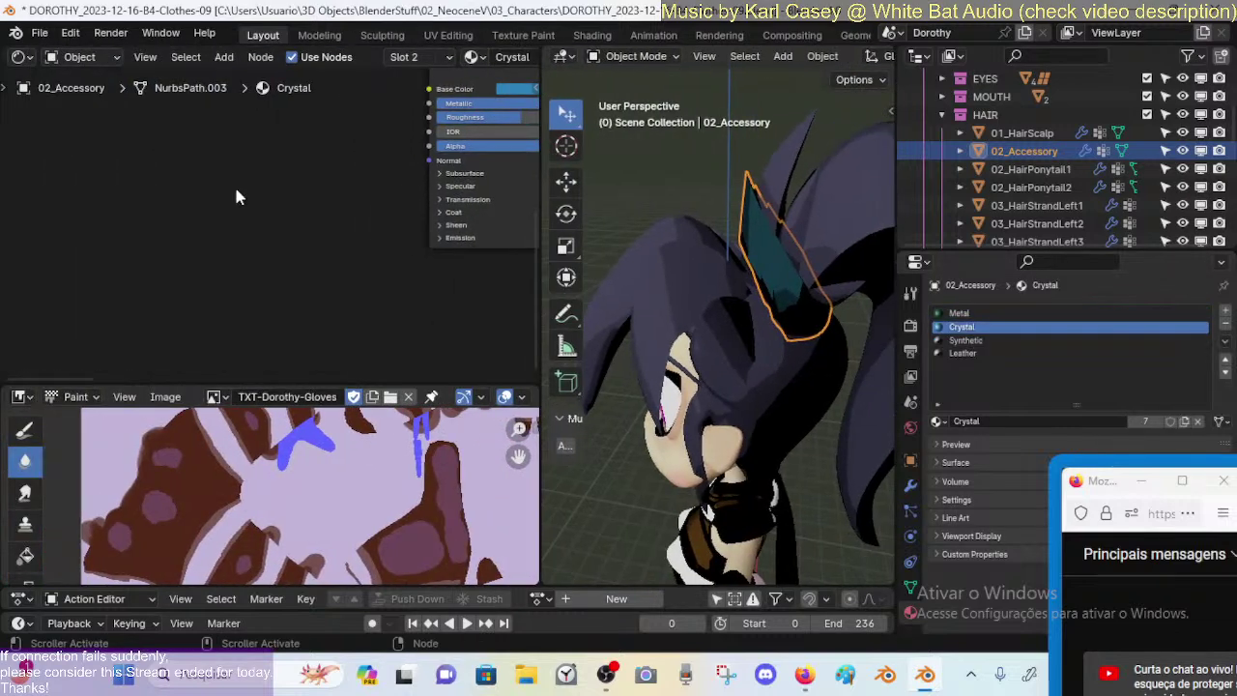
{"action": "middle_click_drag", "start_coordinate": [414, 193], "coordinate": [297, 221]}
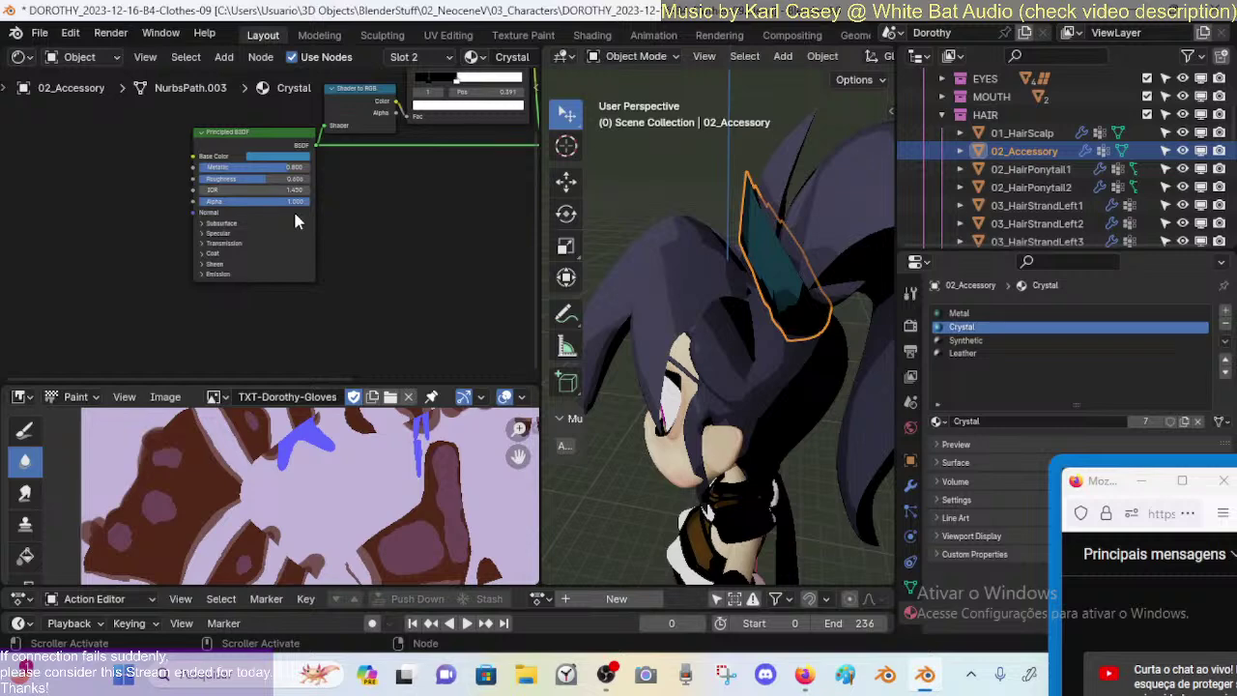
{"action": "scroll", "coordinate": [292, 209], "scroll_direction": "down", "scroll_amount": 2}
Step: Select the side hair strand 03_HairStrandLeft4 and rename its material to MAT-Dorothy-Hair
{"action": "middle_click_drag", "start_coordinate": [704, 285], "coordinate": [748, 305]}
{"action": "left_click", "coordinate": [748, 305]}
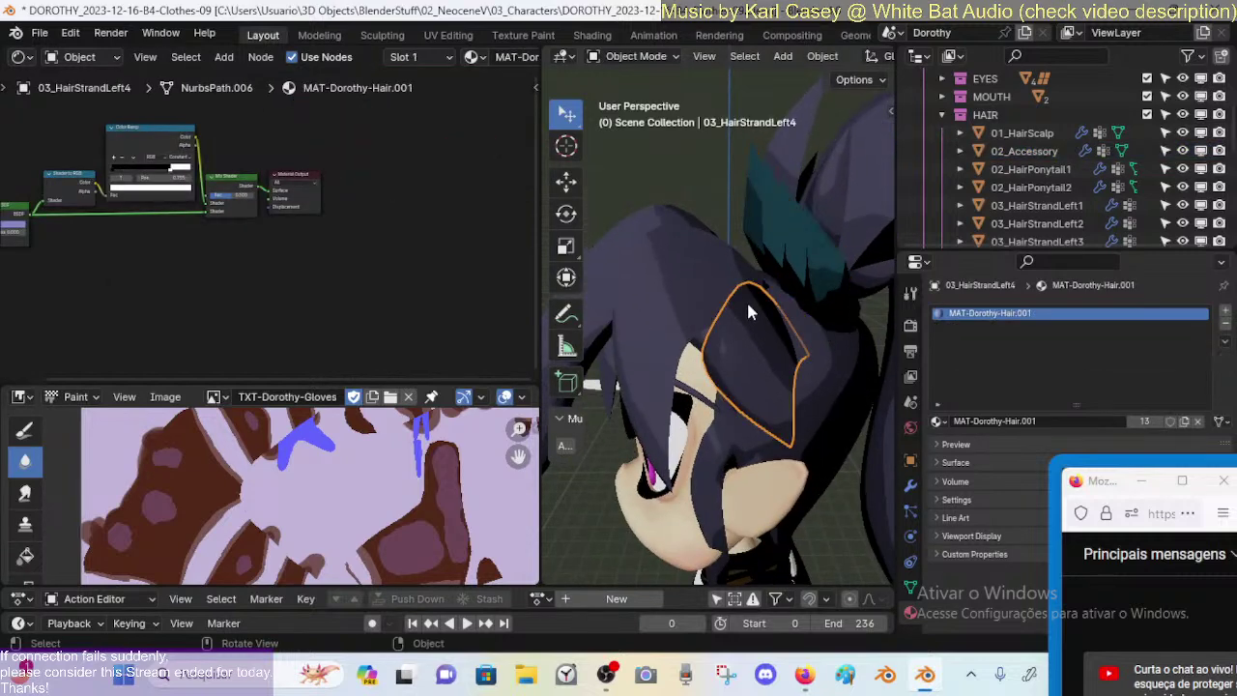
{"action": "scroll", "coordinate": [458, 207], "scroll_direction": "up", "scroll_amount": 2}
{"action": "middle_click_drag", "start_coordinate": [458, 207], "coordinate": [323, 273]}
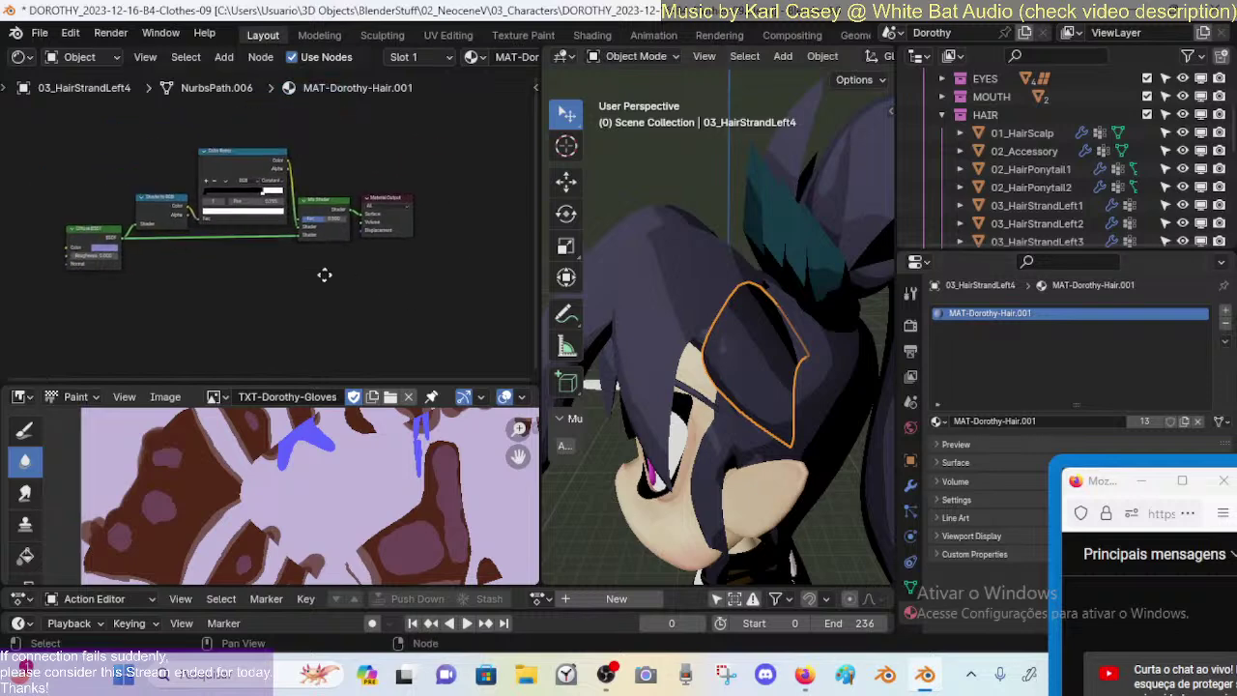
{"action": "scroll", "coordinate": [323, 273], "scroll_direction": "up", "scroll_amount": 2}
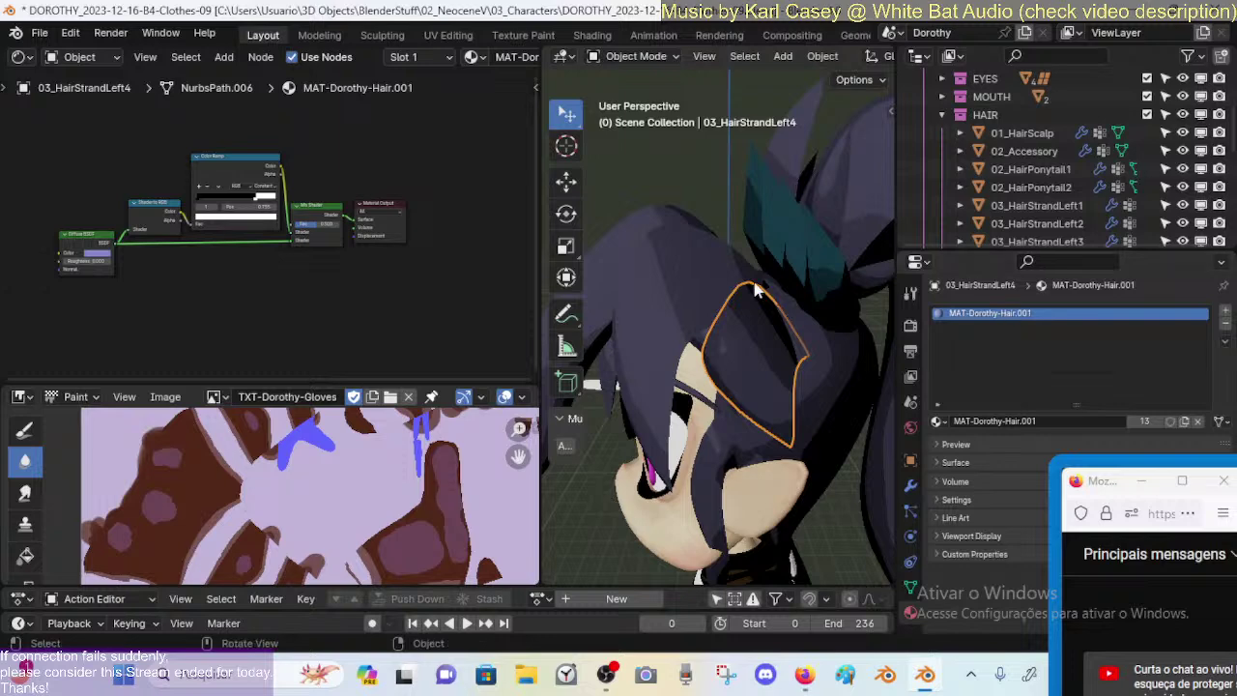
{"action": "double_click", "coordinate": [953, 312]}
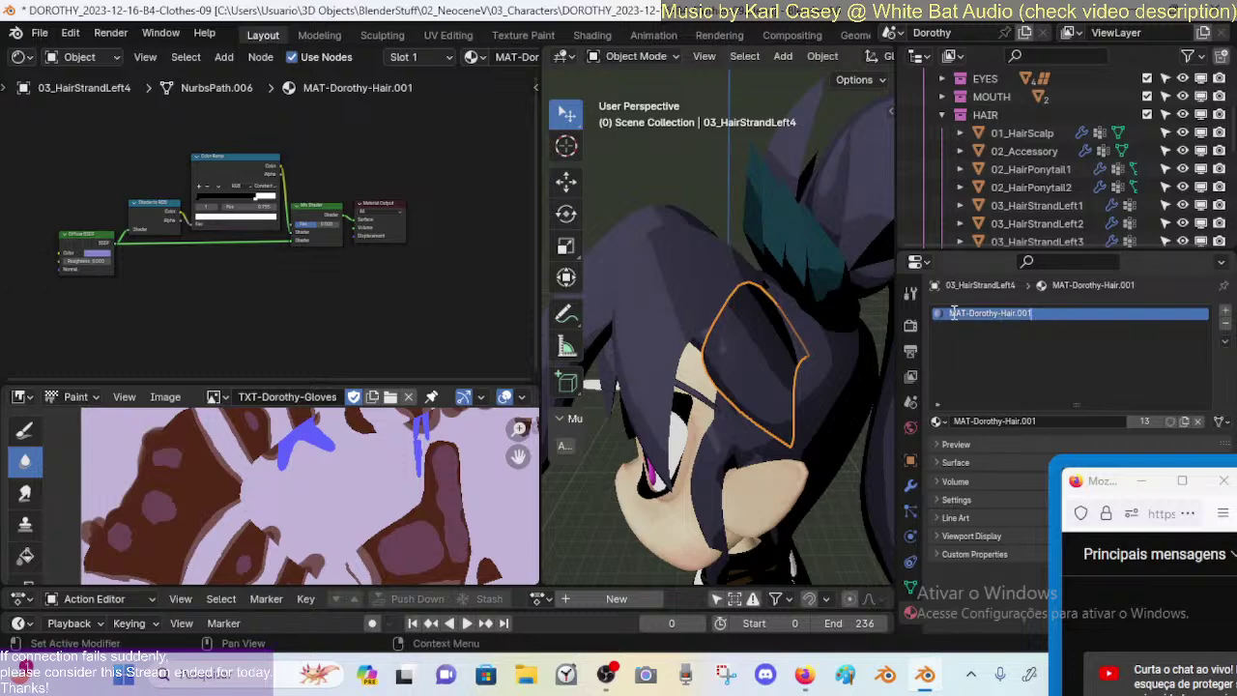
{"action": "key", "text": "End"}
{"action": "key", "text": "BackSpace"}
{"action": "key", "text": "BackSpace"}
{"action": "key", "text": "BackSpace"}
{"action": "key", "text": "BackSpace"}
{"action": "key", "text": "Return"}
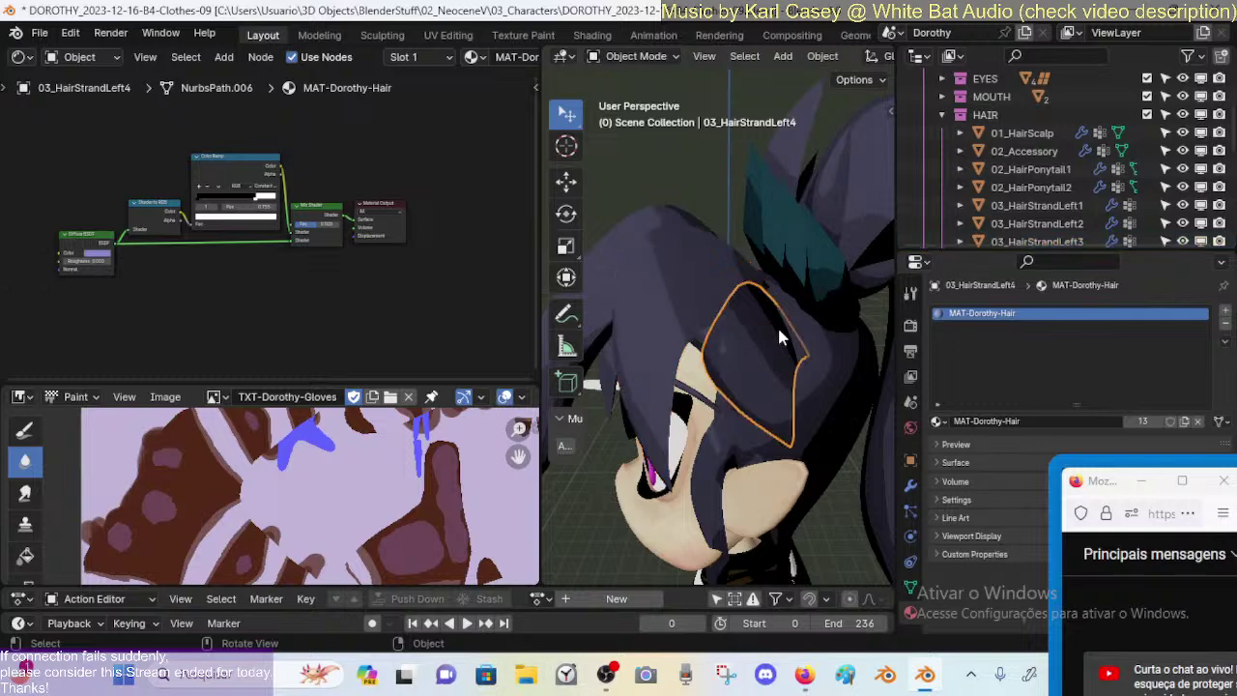
Step: Select the crystal hair accessory and go through its Synthetic, Leather and Metal material slots
{"action": "left_click", "coordinate": [787, 263]}
{"action": "middle_click_drag", "start_coordinate": [786, 263], "coordinate": [815, 325]}
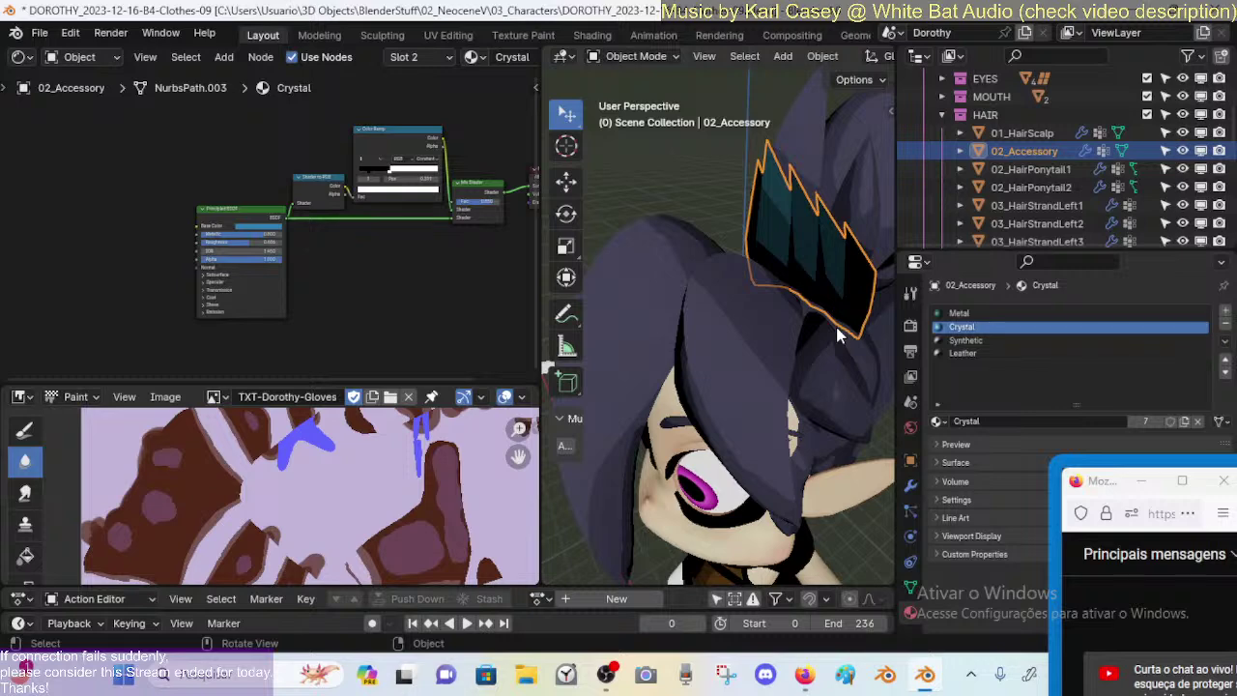
{"action": "left_click", "coordinate": [968, 341]}
{"action": "left_click", "coordinate": [971, 354]}
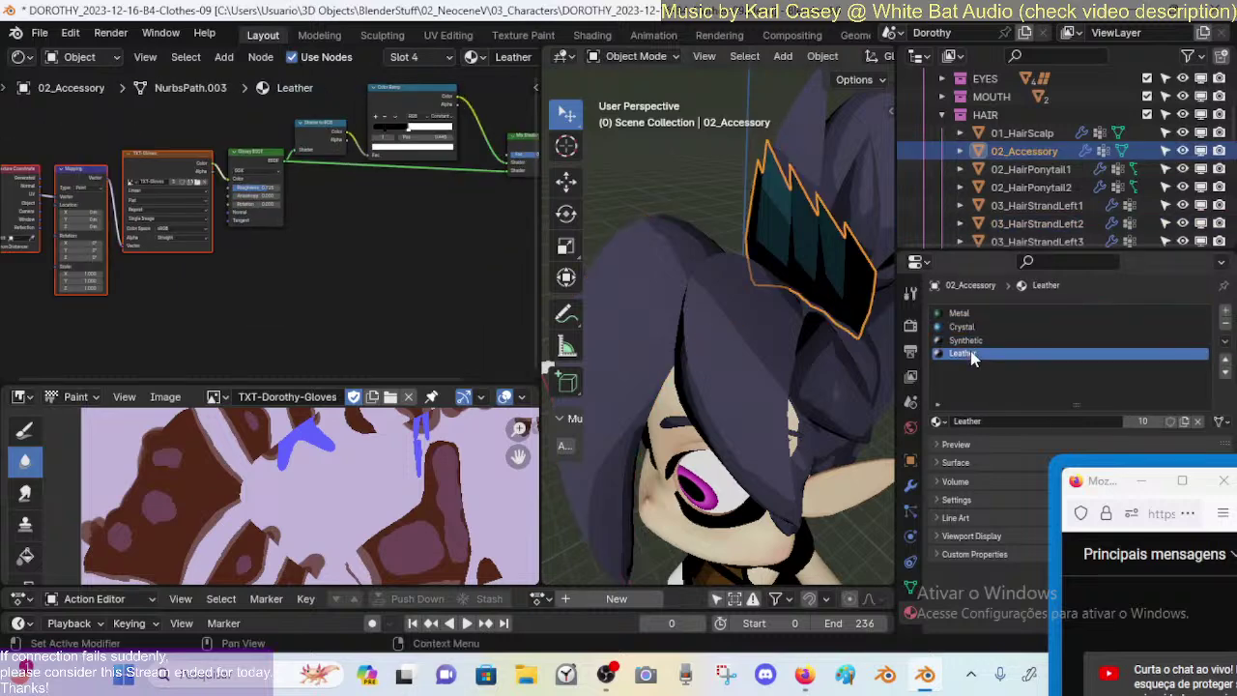
{"action": "left_click", "coordinate": [958, 313]}
Step: Select the front hair strand 03_HairStrandLeft3 to show its MAT-Dorothy-Hair nodes, and save the file
{"action": "middle_click_drag", "start_coordinate": [728, 343], "coordinate": [691, 309]}
{"action": "left_click", "coordinate": [691, 310]}
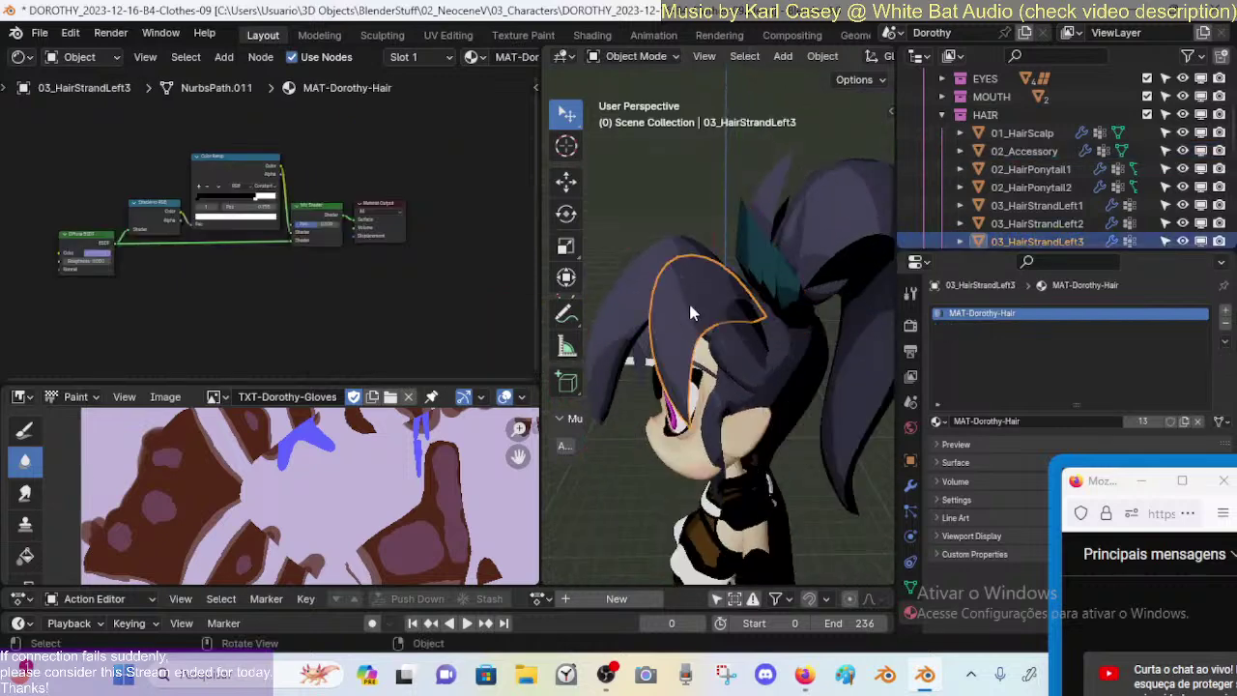
{"action": "scroll", "coordinate": [266, 275], "scroll_direction": "up", "scroll_amount": 4}
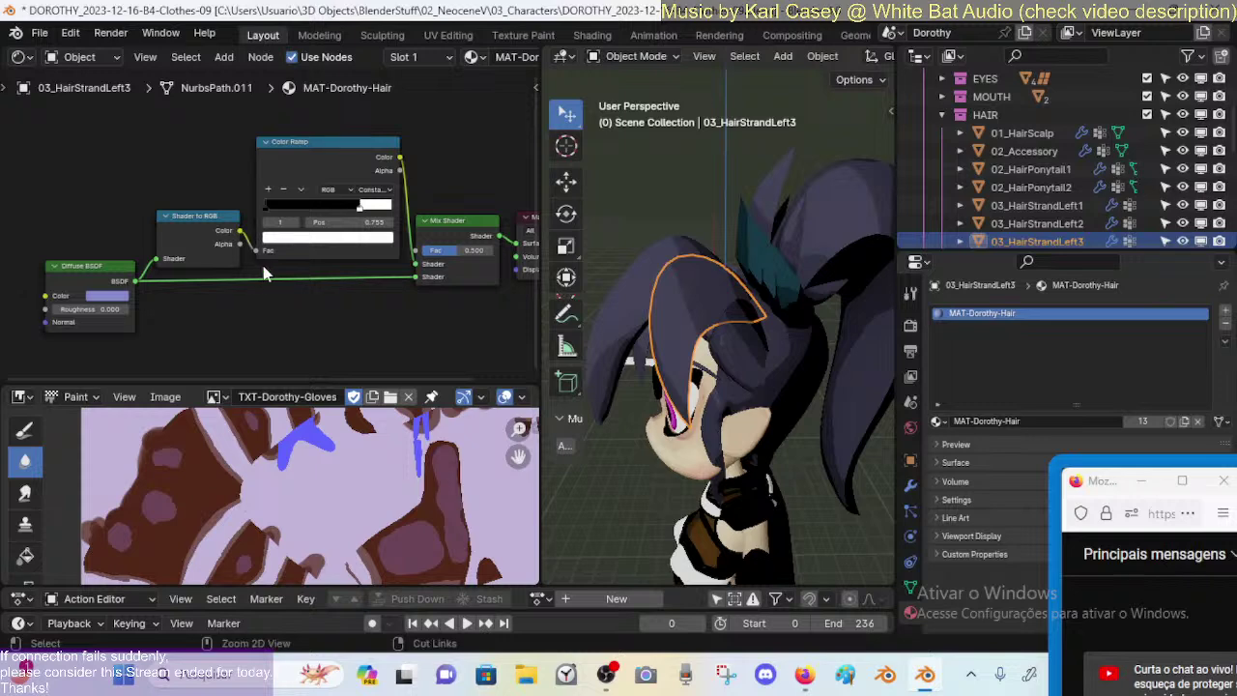
{"action": "key", "text": "ctrl+s"}
{"action": "scroll", "coordinate": [269, 274], "scroll_direction": "down", "scroll_amount": 2}
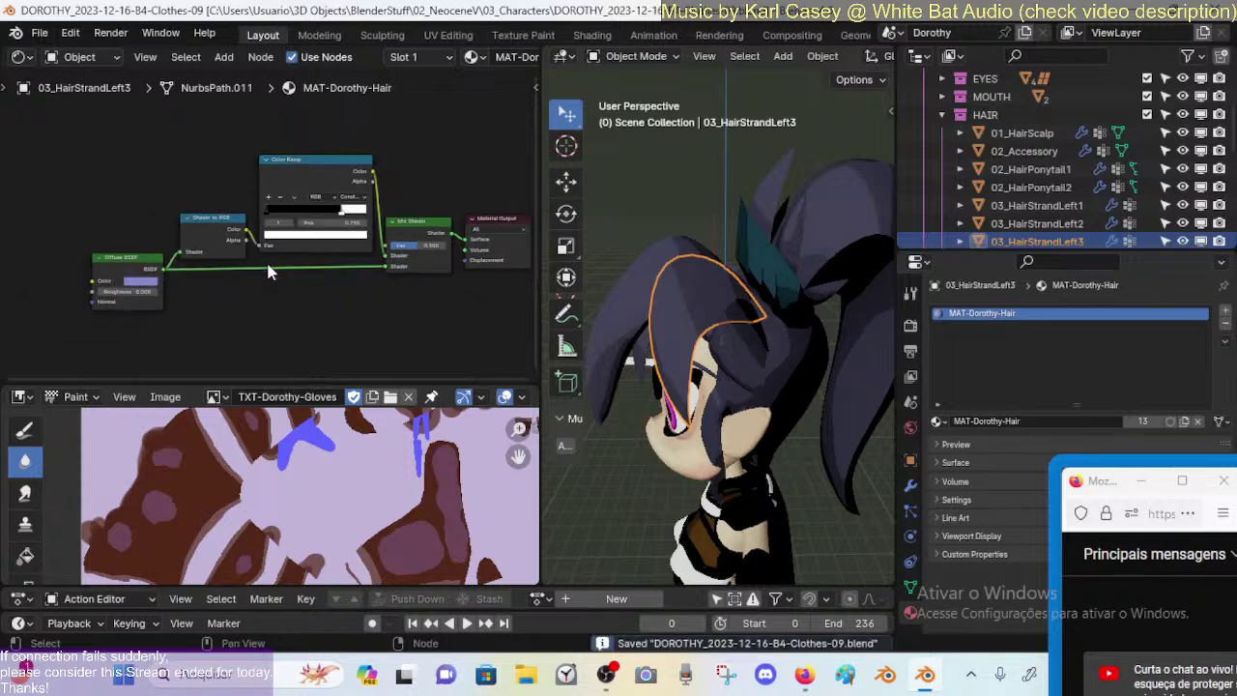
Step: Delete the Shader to RGB, Color Ramp and Mix Shader nodes and link the Diffuse BSDF to the Material Output's Surface
{"action": "left_click_drag", "start_coordinate": [184, 157], "coordinate": [421, 245]}
{"action": "key", "text": "Delete"}
{"action": "left_click_drag", "start_coordinate": [162, 269], "coordinate": [465, 238]}
{"action": "middle_click_drag", "start_coordinate": [772, 360], "coordinate": [302, 196]}
Step: Add a Principled BSDF node to the hair material and connect it to the Material Output in place of the Diffuse BSDF
{"action": "key", "text": "shift+a"}
{"action": "mouse_move", "coordinate": [303, 201]}
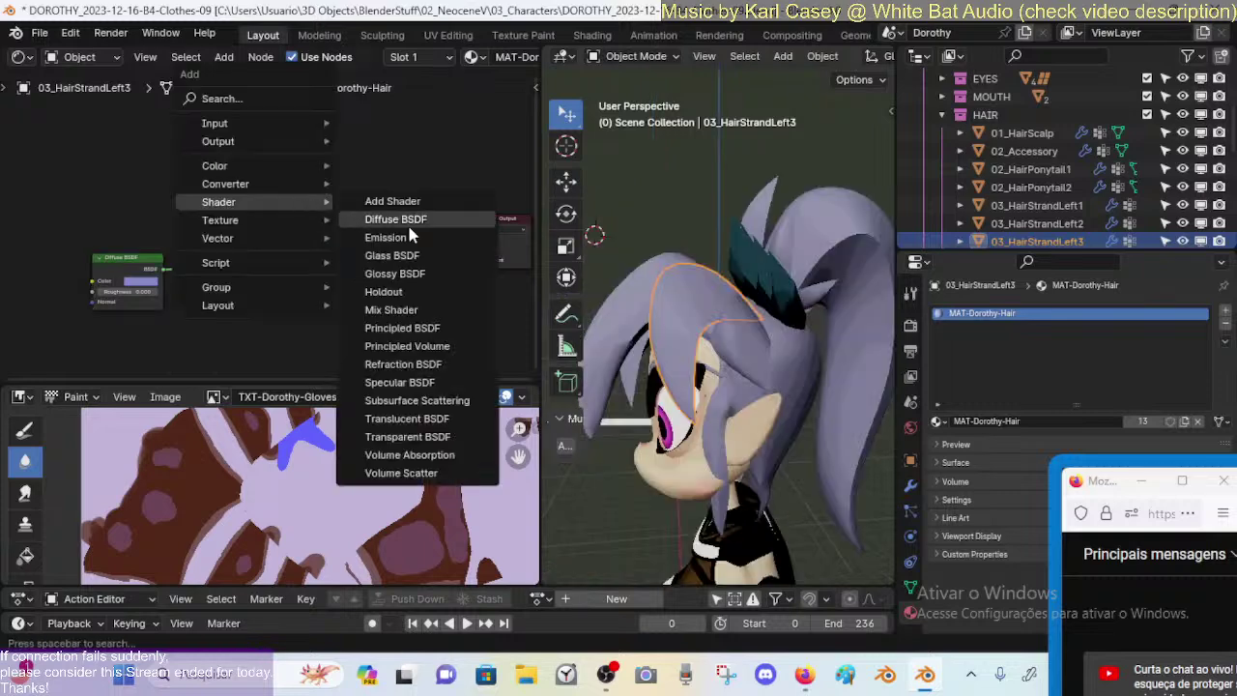
{"action": "left_click", "coordinate": [418, 330]}
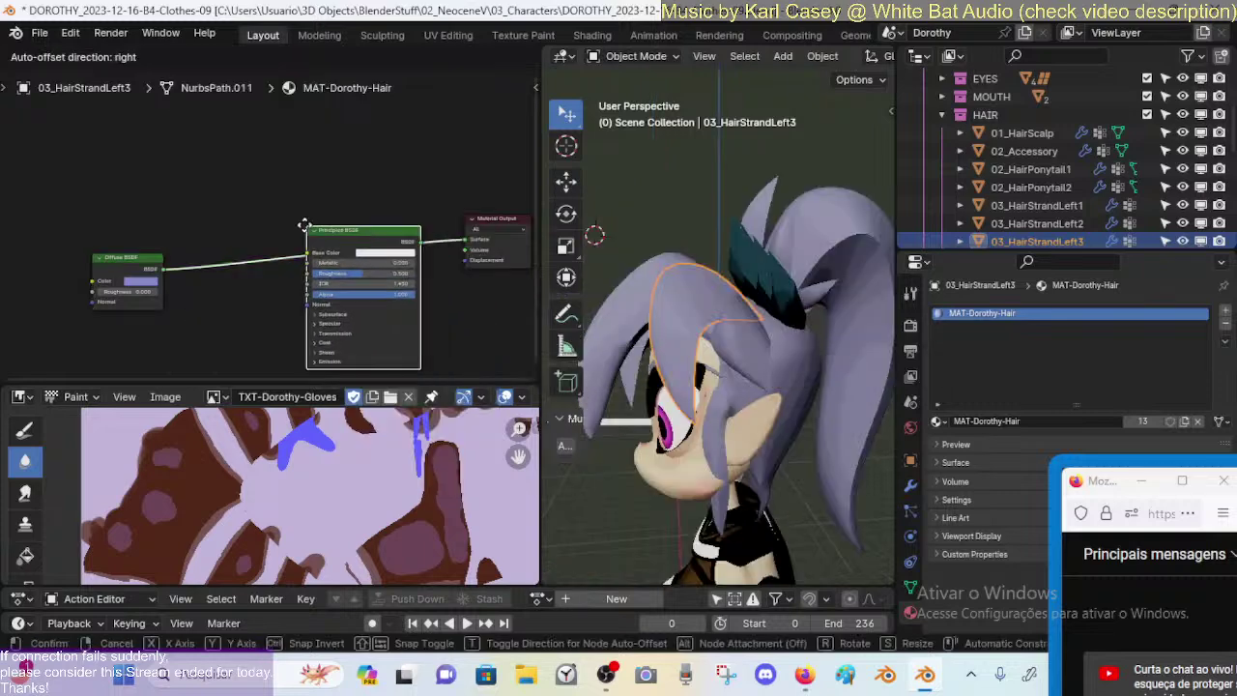
{"action": "left_click", "coordinate": [291, 215]}
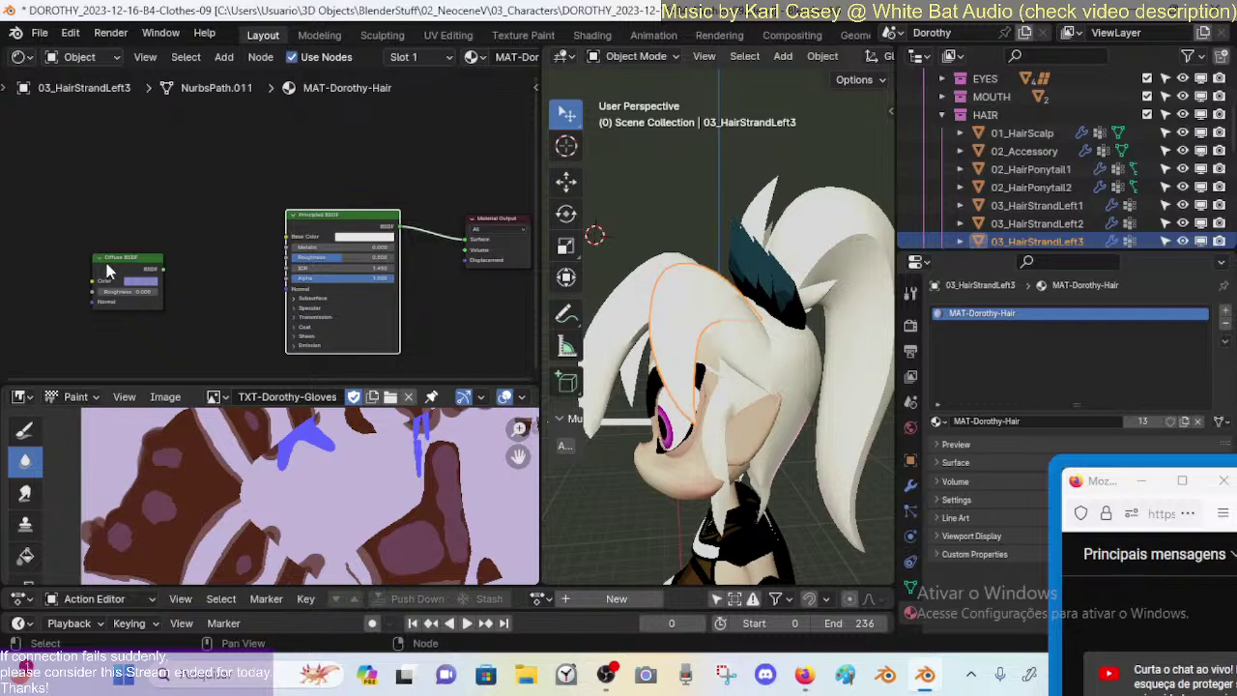
Step: Sample the Diffuse BSDF's lavender color into the Principled BSDF's Base Color
{"action": "scroll", "coordinate": [106, 270], "scroll_direction": "up", "scroll_amount": 1}
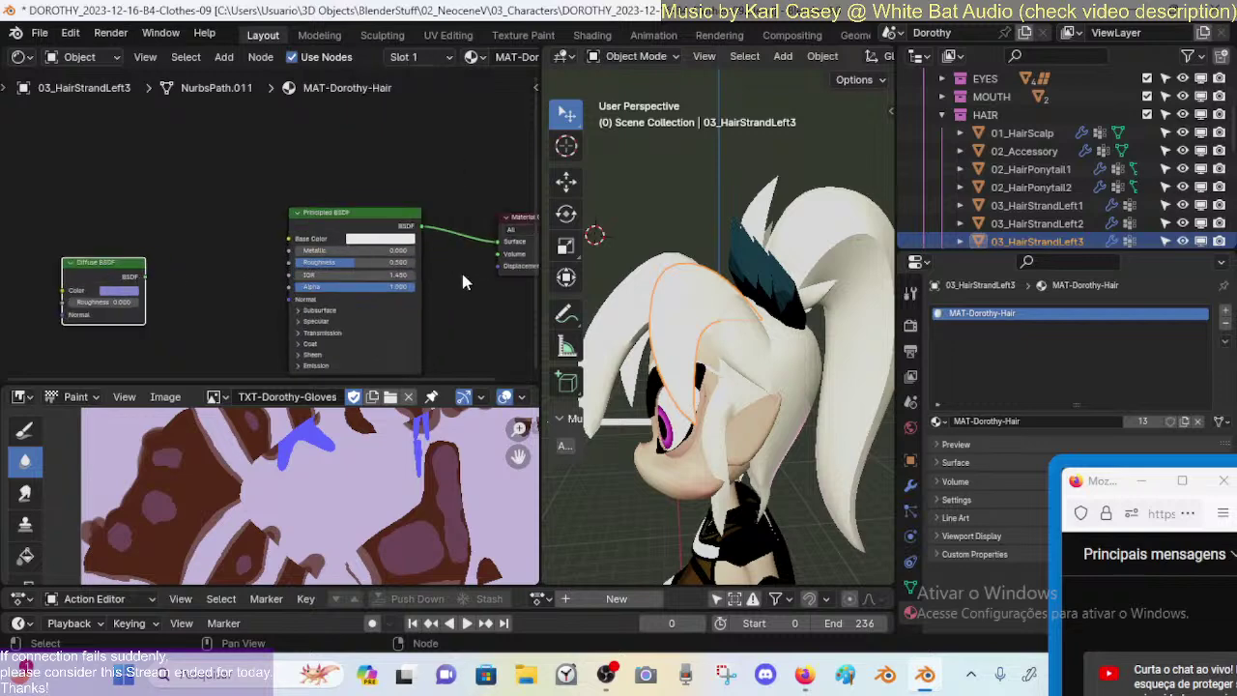
{"action": "left_click", "coordinate": [391, 246]}
{"action": "left_click", "coordinate": [449, 183]}
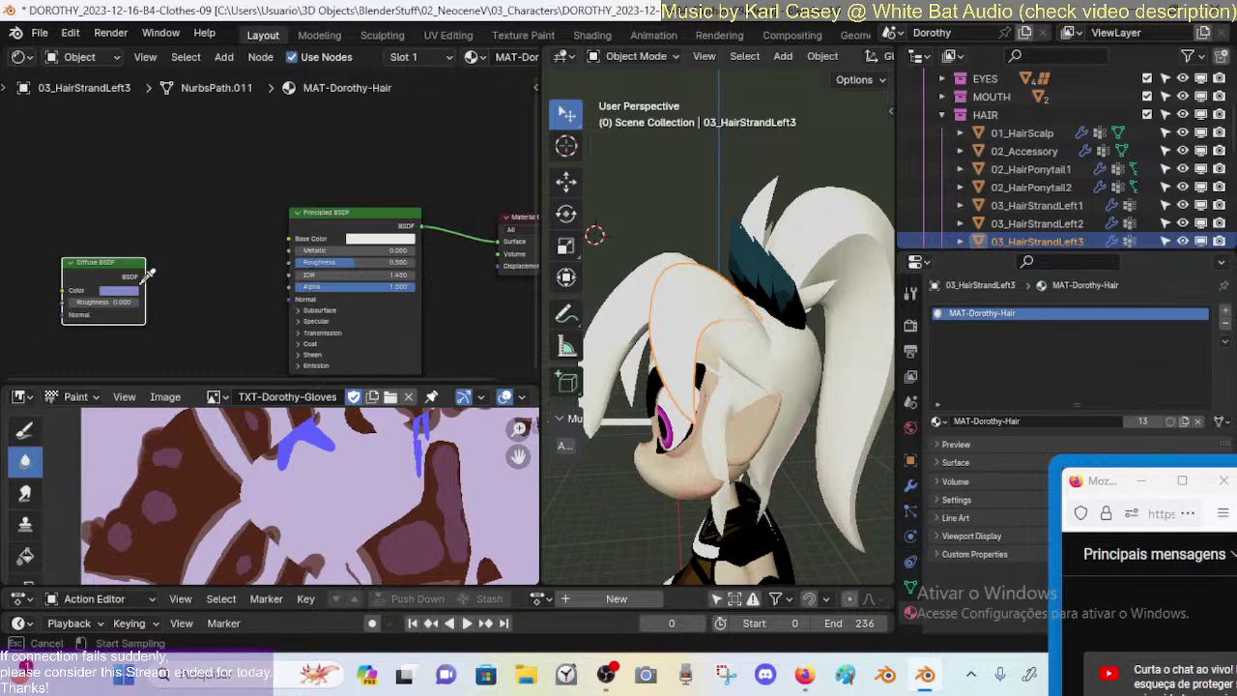
{"action": "left_click", "coordinate": [126, 289]}
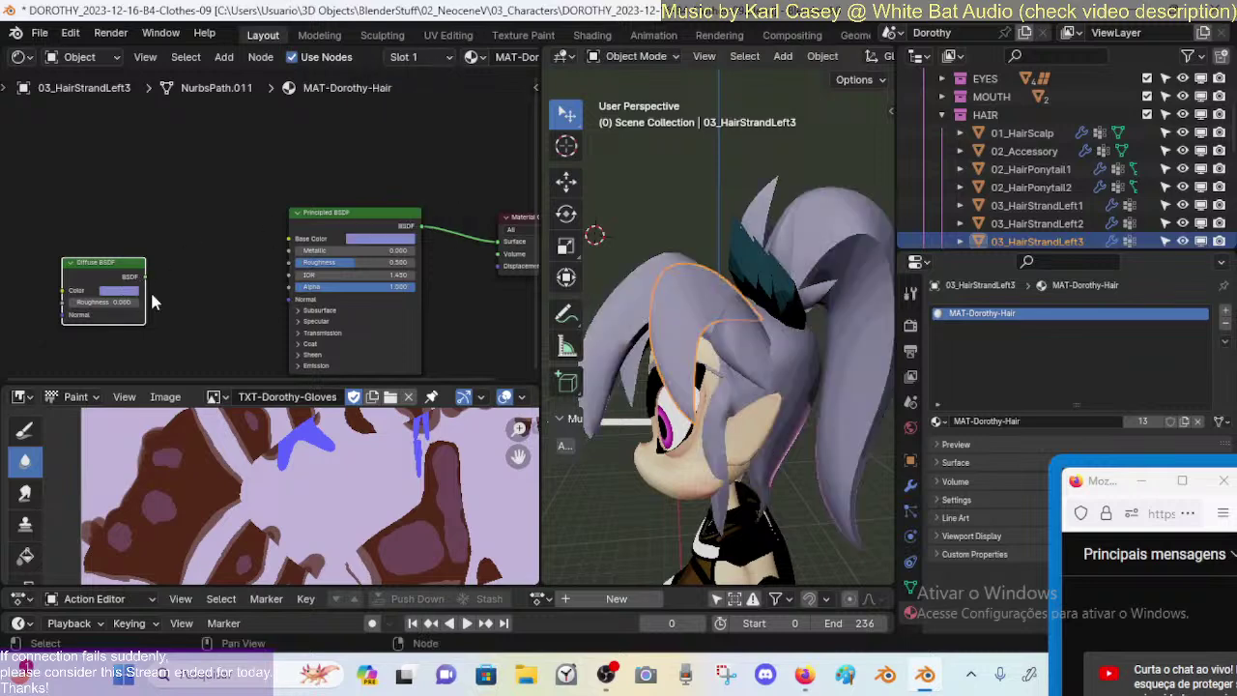
{"action": "scroll", "coordinate": [152, 299], "scroll_direction": "up", "scroll_amount": 3}
{"action": "middle_click_drag", "start_coordinate": [628, 309], "coordinate": [700, 309]}
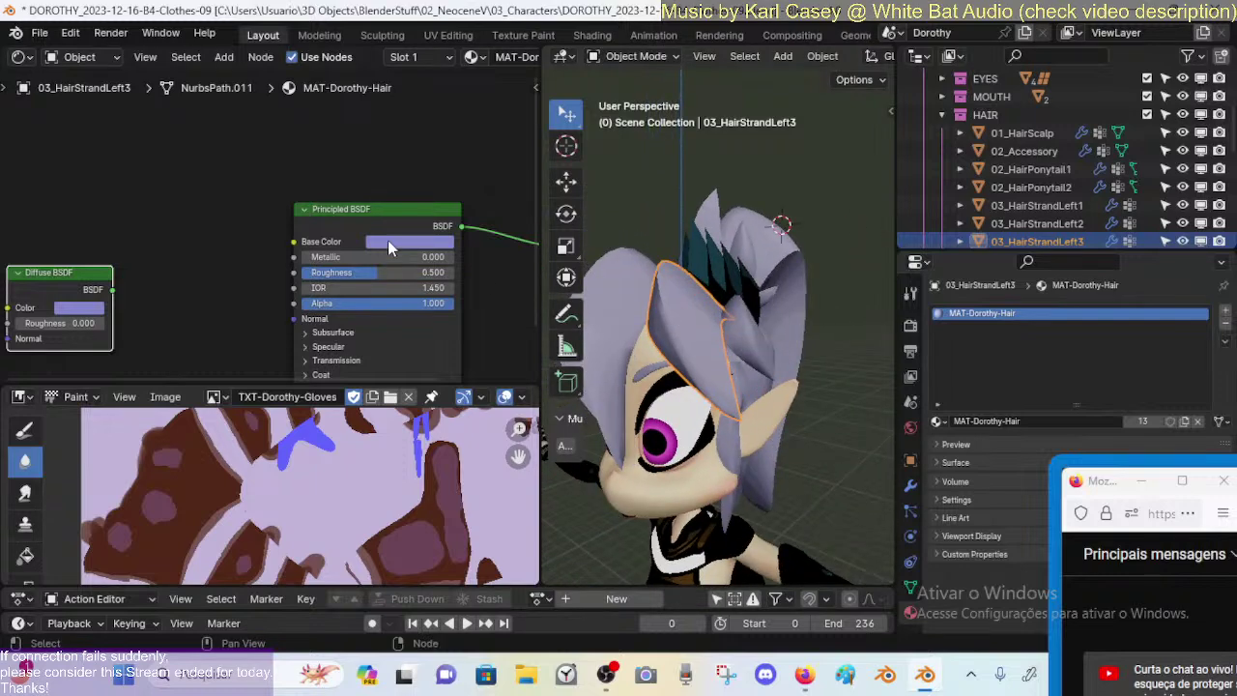
Step: Darken the Principled BSDF's Base Color to value 0.302 and delete the unused Diffuse BSDF node
{"action": "left_click", "coordinate": [388, 241]}
{"action": "left_click_drag", "start_coordinate": [505, 282], "coordinate": [506, 303]}
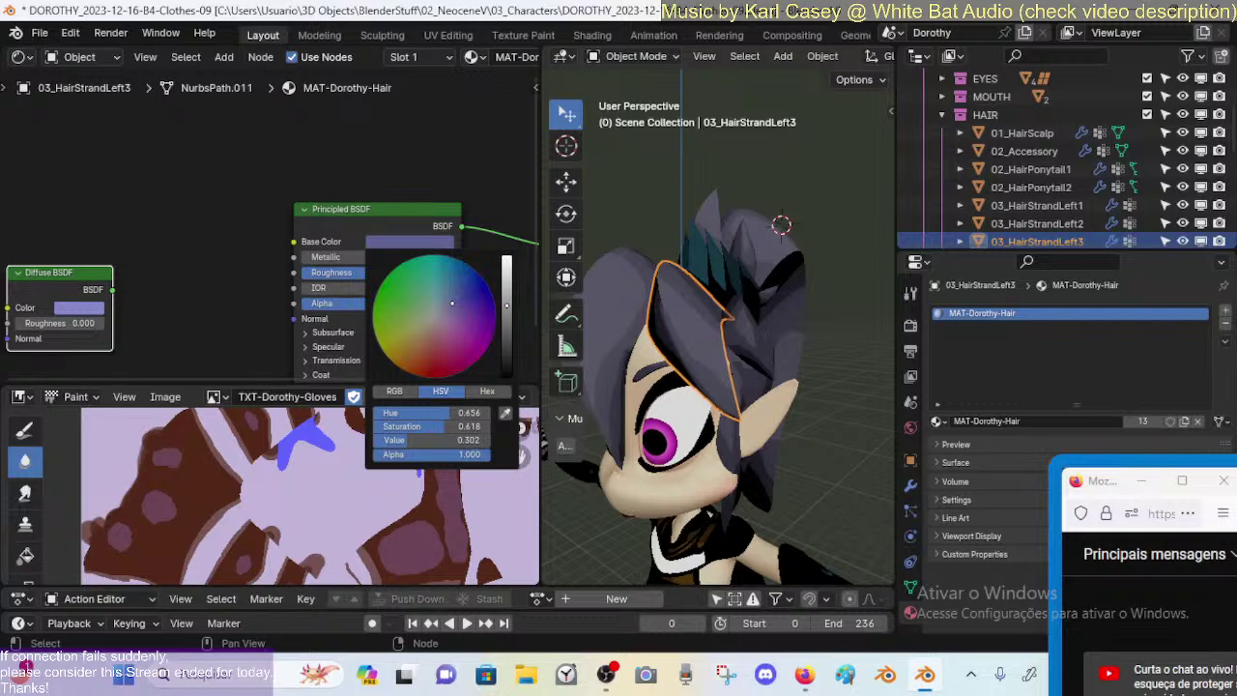
{"action": "left_click", "coordinate": [53, 278]}
{"action": "key", "text": "x"}
Step: Compare with the accessory's Metal material, reselect 03_HairStrandLeft3, and set the hair Base Color to purple at hue 0.711, saturation 0.786, value 0.288
{"action": "middle_click_drag", "start_coordinate": [620, 289], "coordinate": [755, 261]}
{"action": "left_click", "coordinate": [755, 258]}
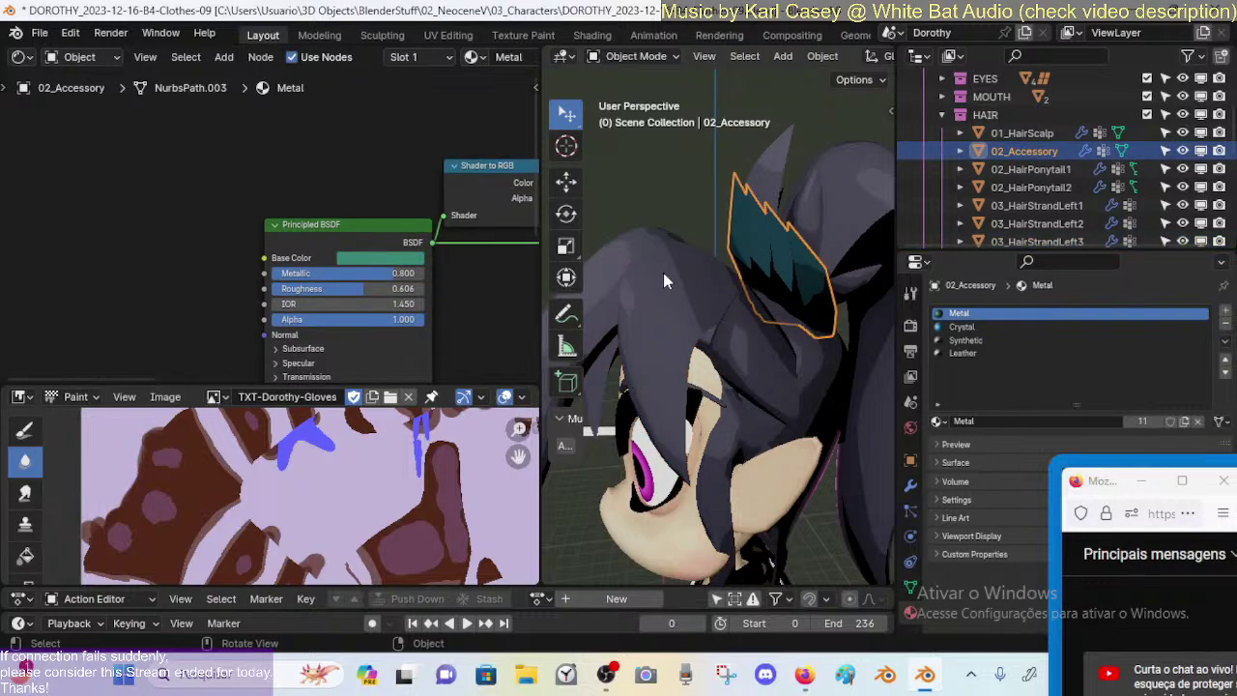
{"action": "left_click", "coordinate": [664, 275]}
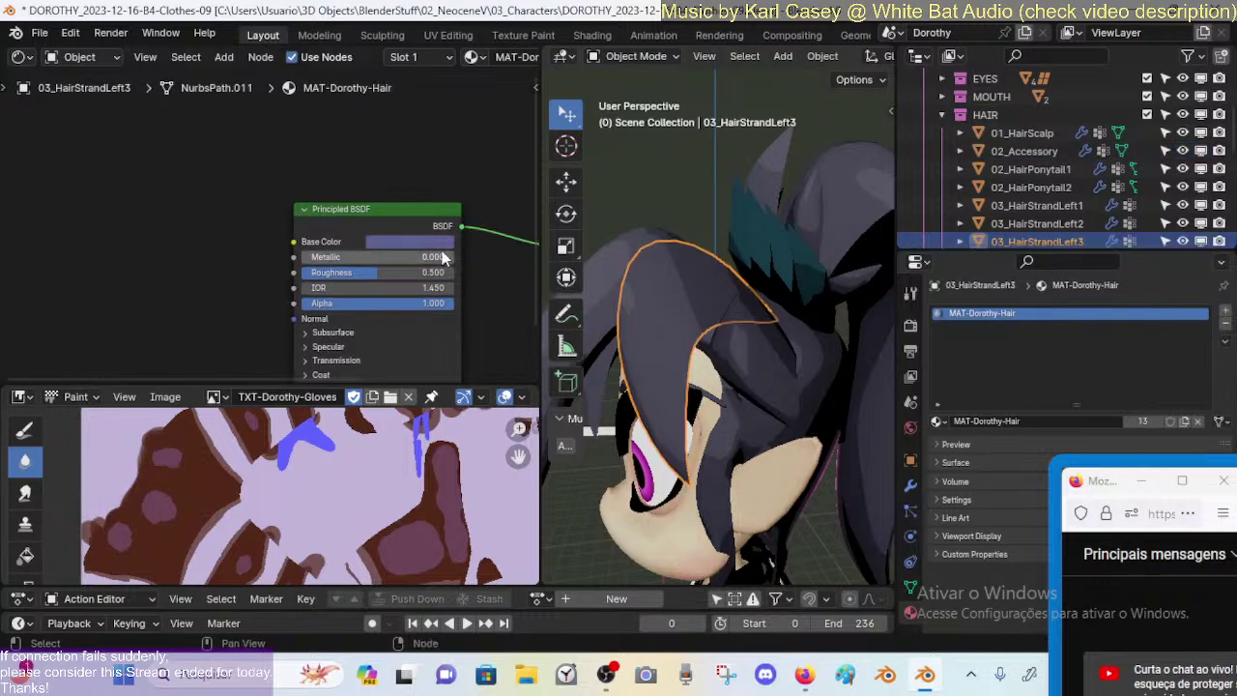
{"action": "left_click", "coordinate": [425, 242]}
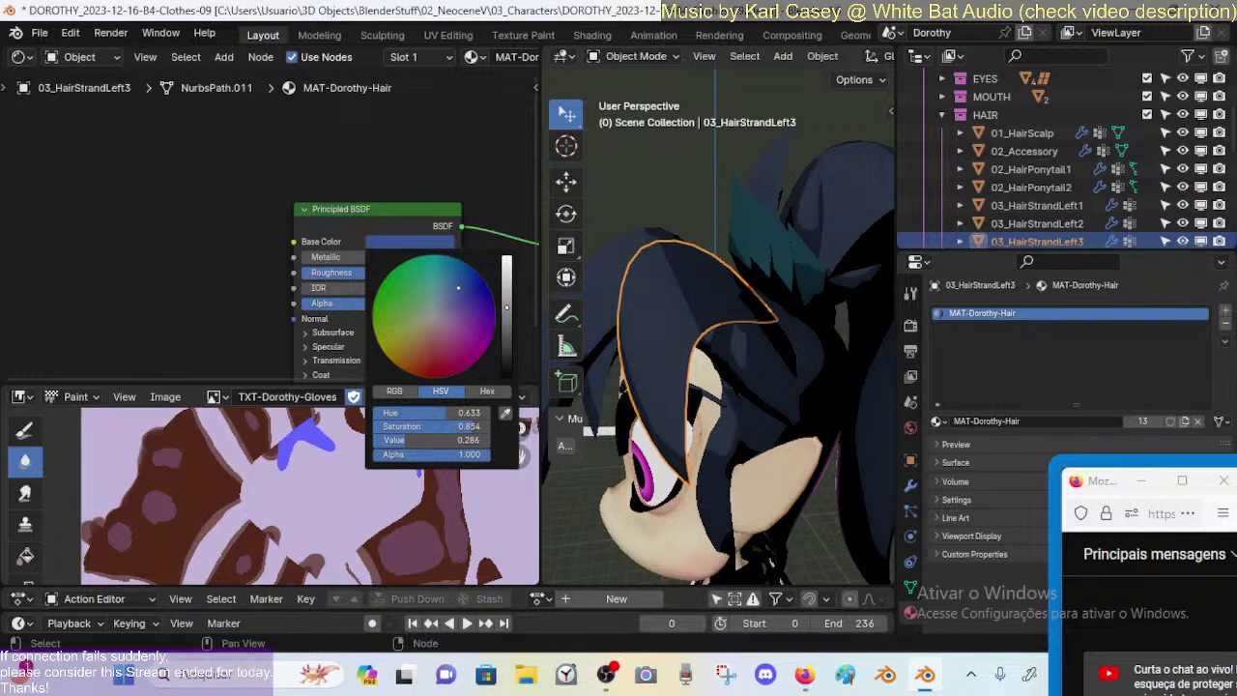
{"action": "mouse_move", "coordinate": [458, 287]}
{"action": "left_mouse_down"}
{"action": "mouse_move", "coordinate": [463, 302]}
{"action": "mouse_move", "coordinate": [459, 290]}
{"action": "mouse_move", "coordinate": [450, 301]}
{"action": "mouse_move", "coordinate": [465, 311]}
{"action": "left_mouse_up"}
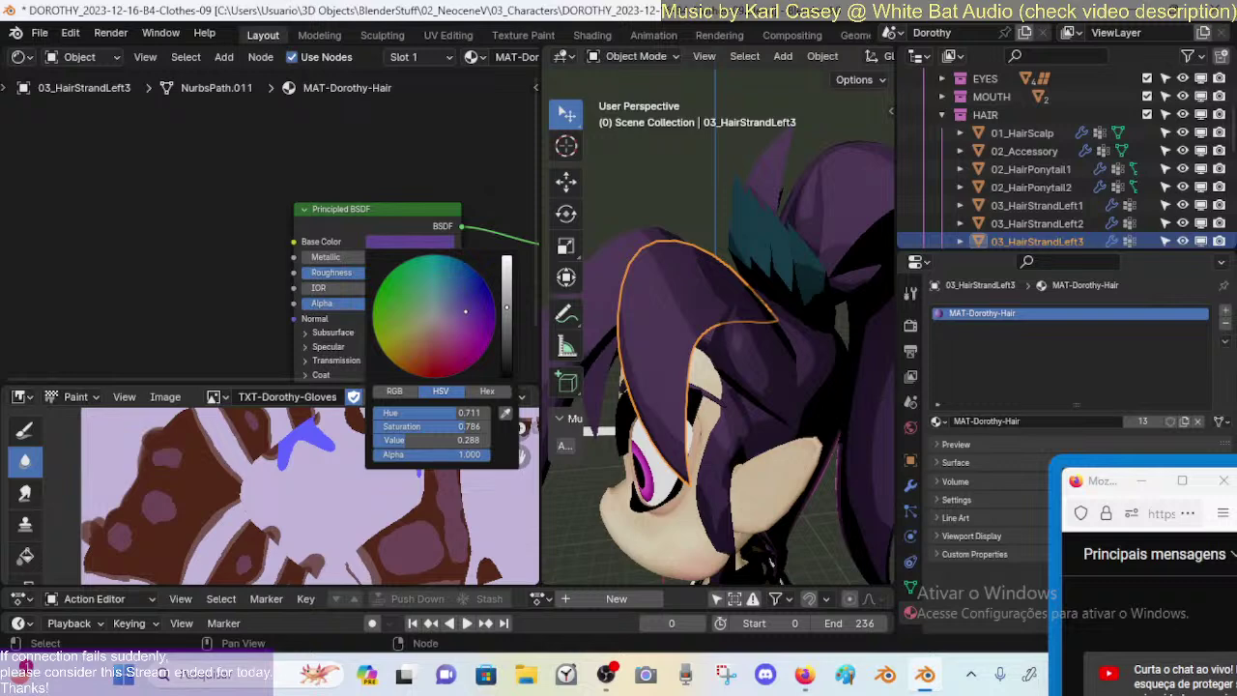
Step: Brighten the hair's Base Color to a lighter purple, checking it from the front and side, and save the file
{"action": "middle_click_drag", "start_coordinate": [797, 364], "coordinate": [848, 289]}
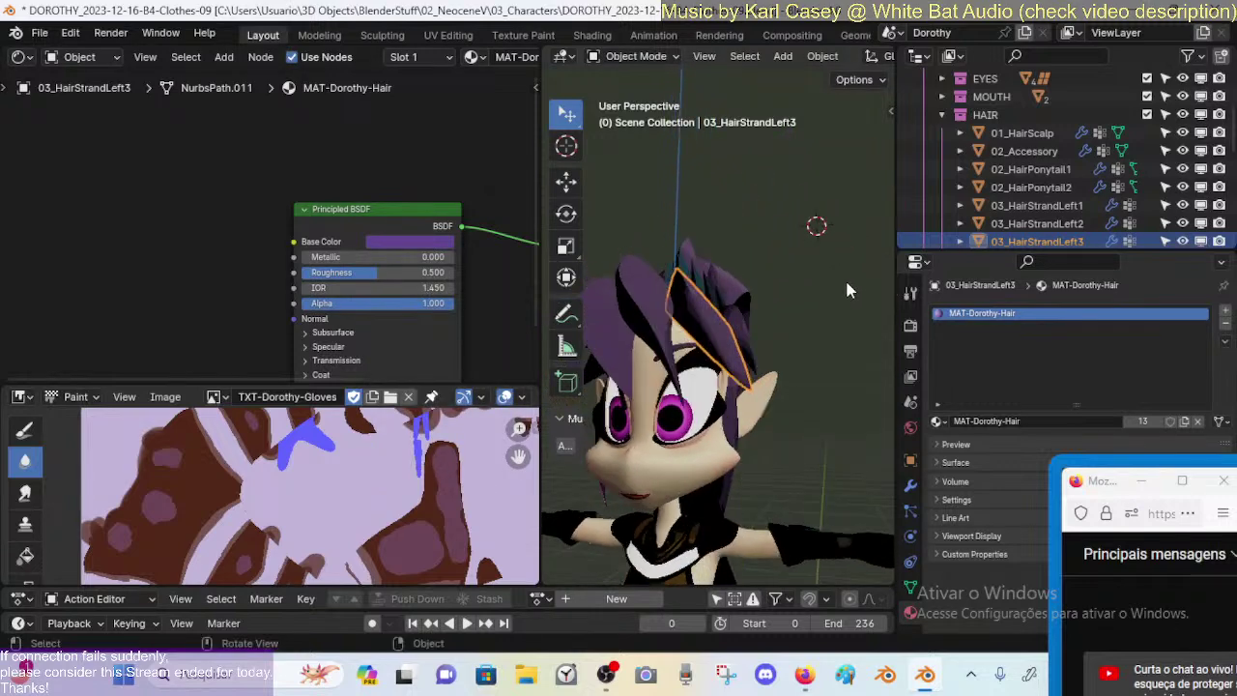
{"action": "left_click", "coordinate": [409, 242]}
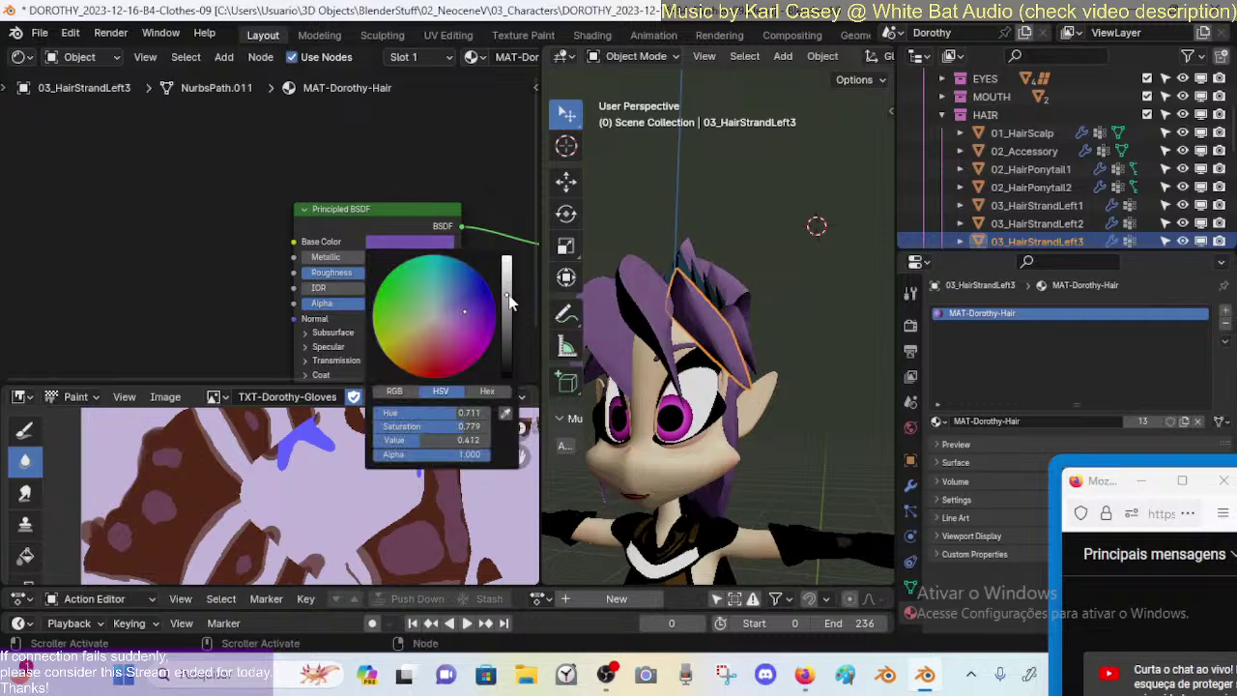
{"action": "left_click", "coordinate": [460, 306]}
{"action": "middle_click_drag", "start_coordinate": [676, 339], "coordinate": [473, 293]}
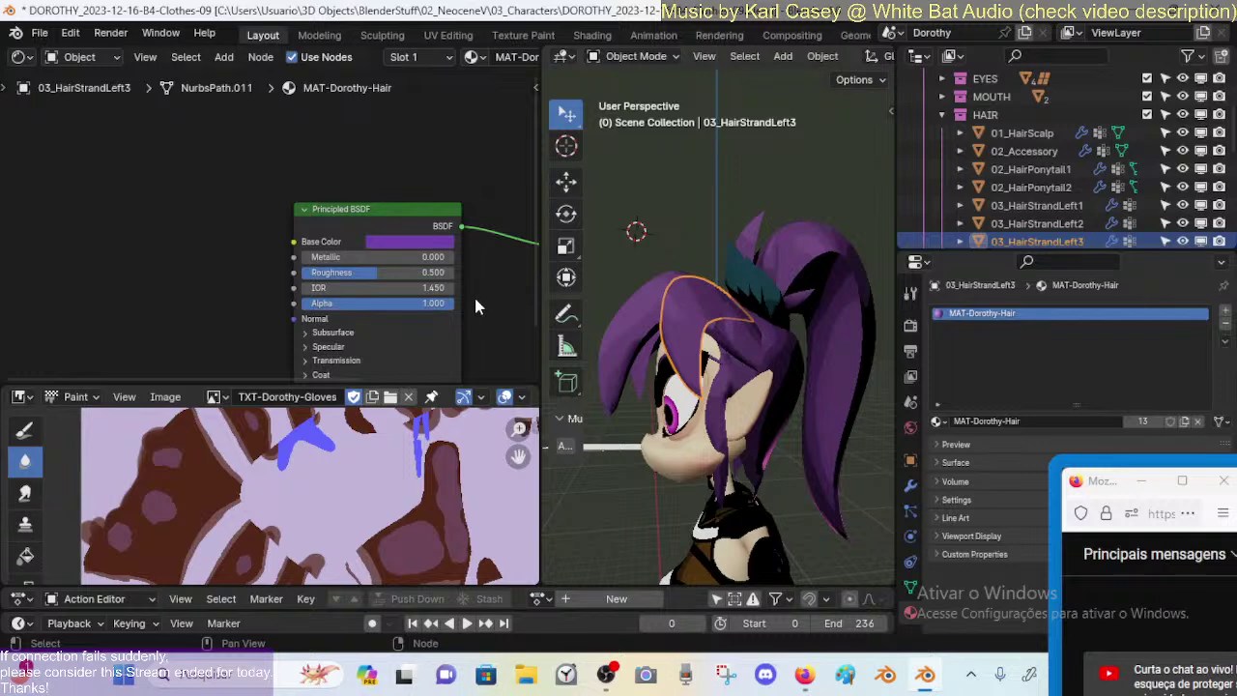
{"action": "left_click", "coordinate": [418, 241]}
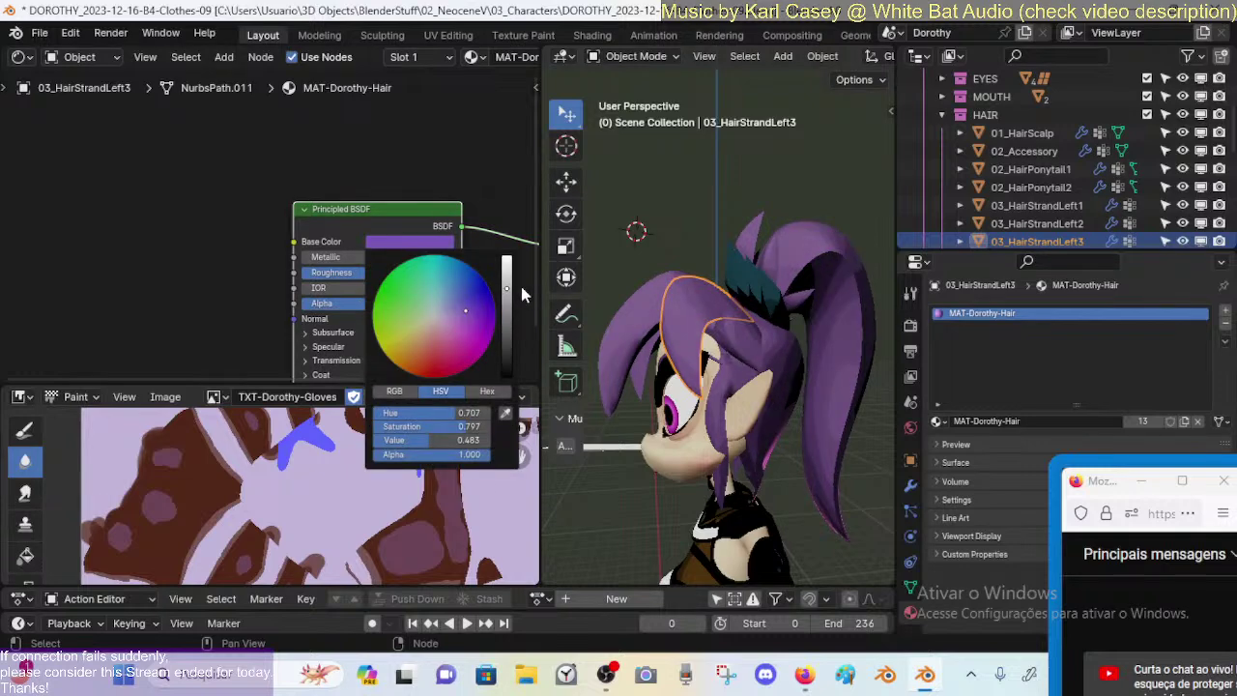
{"action": "left_click_drag", "start_coordinate": [507, 287], "coordinate": [464, 310]}
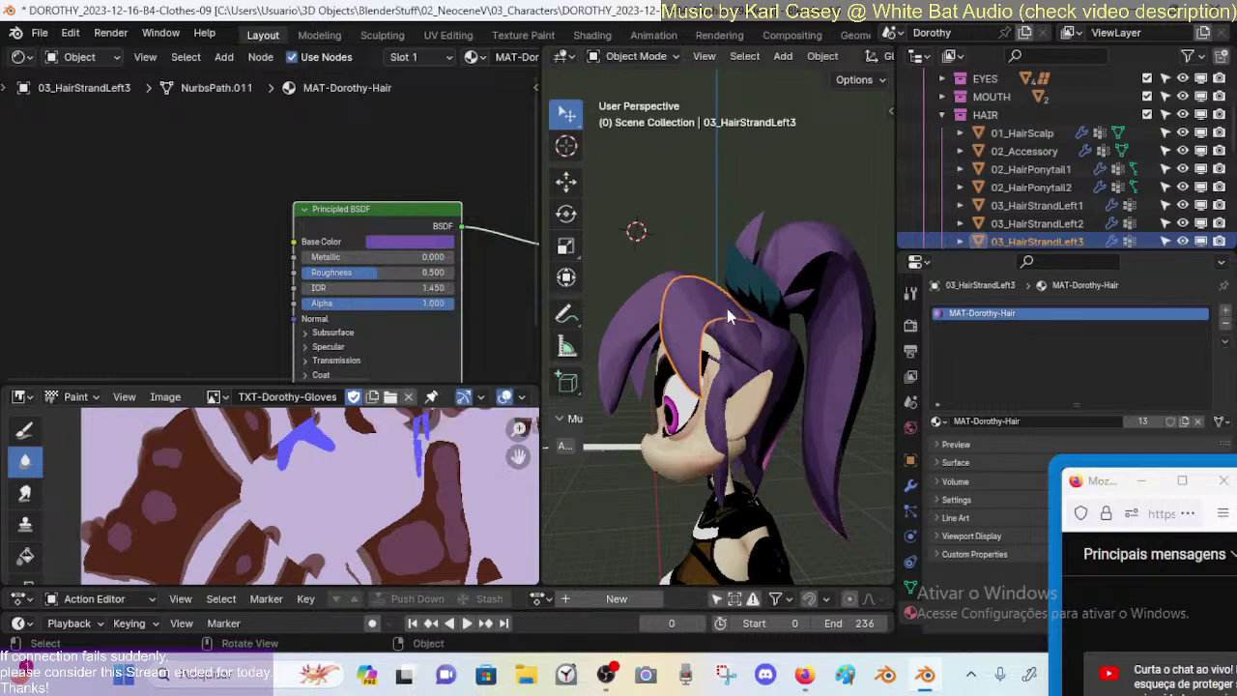
{"action": "key", "text": "ctrl+s"}
Step: Try Roughness 1.000 and Metallic 0.300 on the hair's Principled BSDF
{"action": "middle_click_drag", "start_coordinate": [727, 308], "coordinate": [744, 347]}
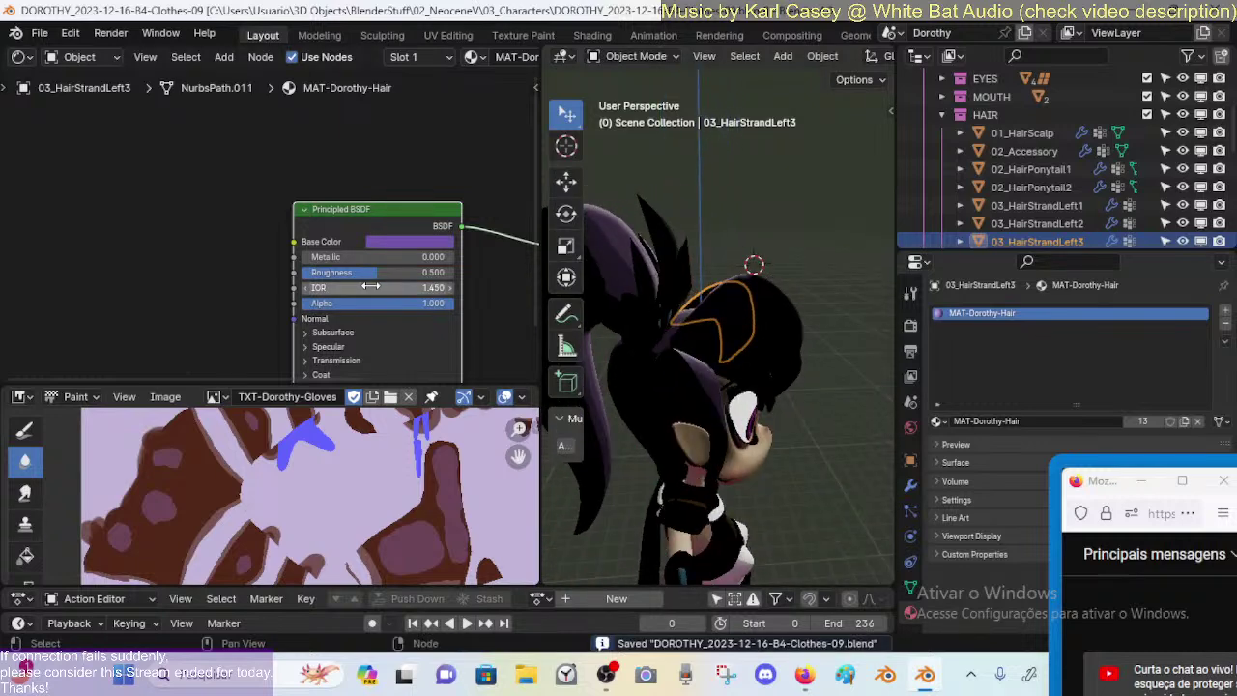
{"action": "scroll", "coordinate": [371, 286], "scroll_direction": "up", "scroll_amount": 3}
{"action": "mouse_move", "coordinate": [691, 317]}
{"action": "middle_mouse_down"}
{"action": "mouse_move", "coordinate": [827, 288]}
{"action": "mouse_move", "coordinate": [703, 338]}
{"action": "middle_mouse_up"}
{"action": "scroll", "coordinate": [703, 338], "scroll_direction": "up", "scroll_amount": 4}
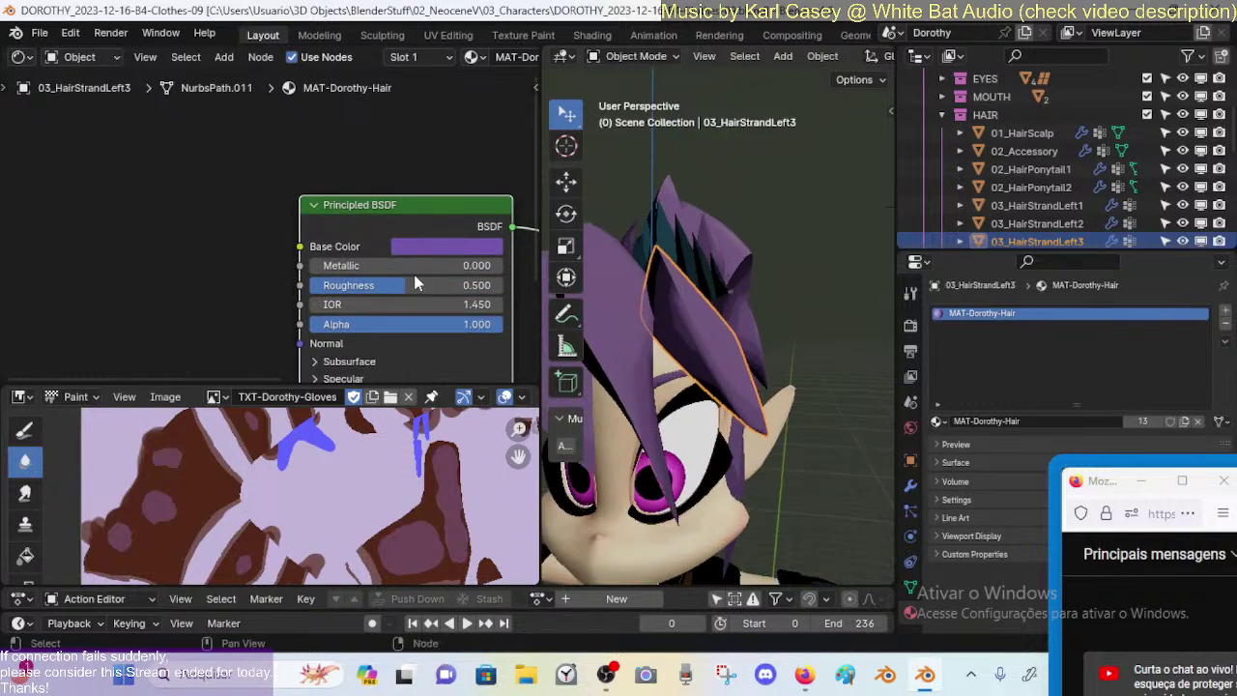
{"action": "left_click_drag", "start_coordinate": [415, 284], "coordinate": [502, 285]}
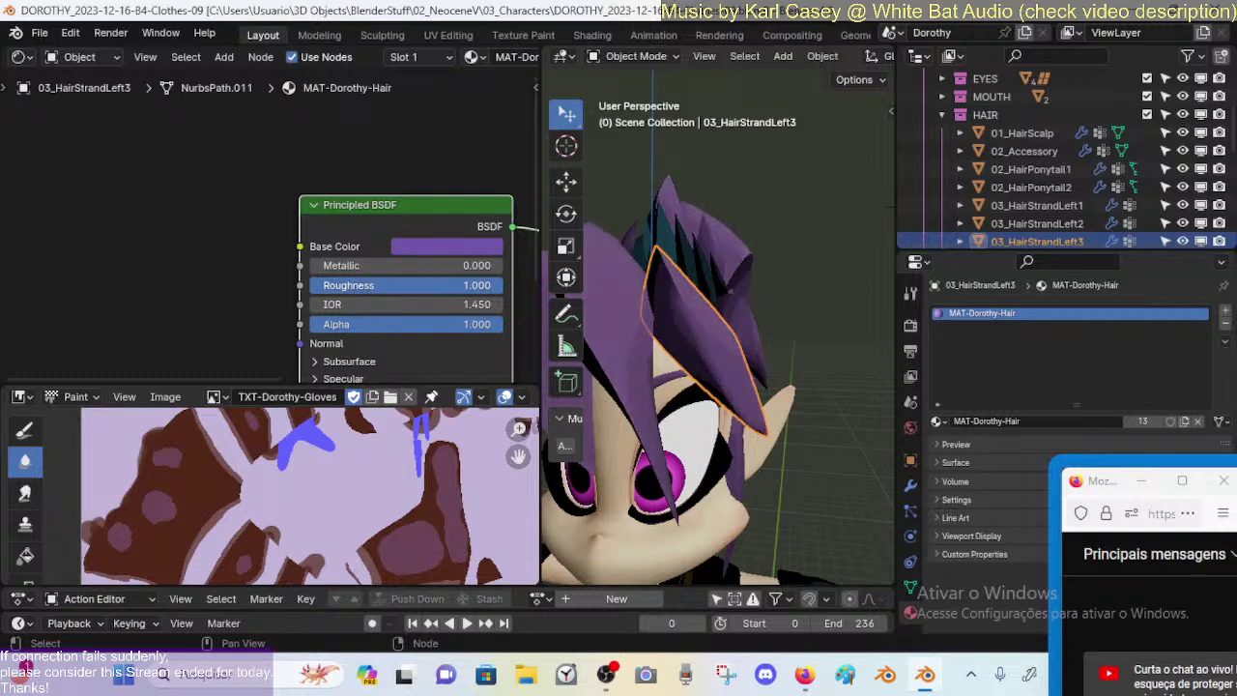
{"action": "middle_click_drag", "start_coordinate": [618, 319], "coordinate": [715, 319]}
{"action": "mouse_move", "coordinate": [350, 285]}
{"action": "left_mouse_down"}
{"action": "mouse_move", "coordinate": [503, 285]}
{"action": "mouse_move", "coordinate": [369, 265]}
{"action": "left_mouse_up"}
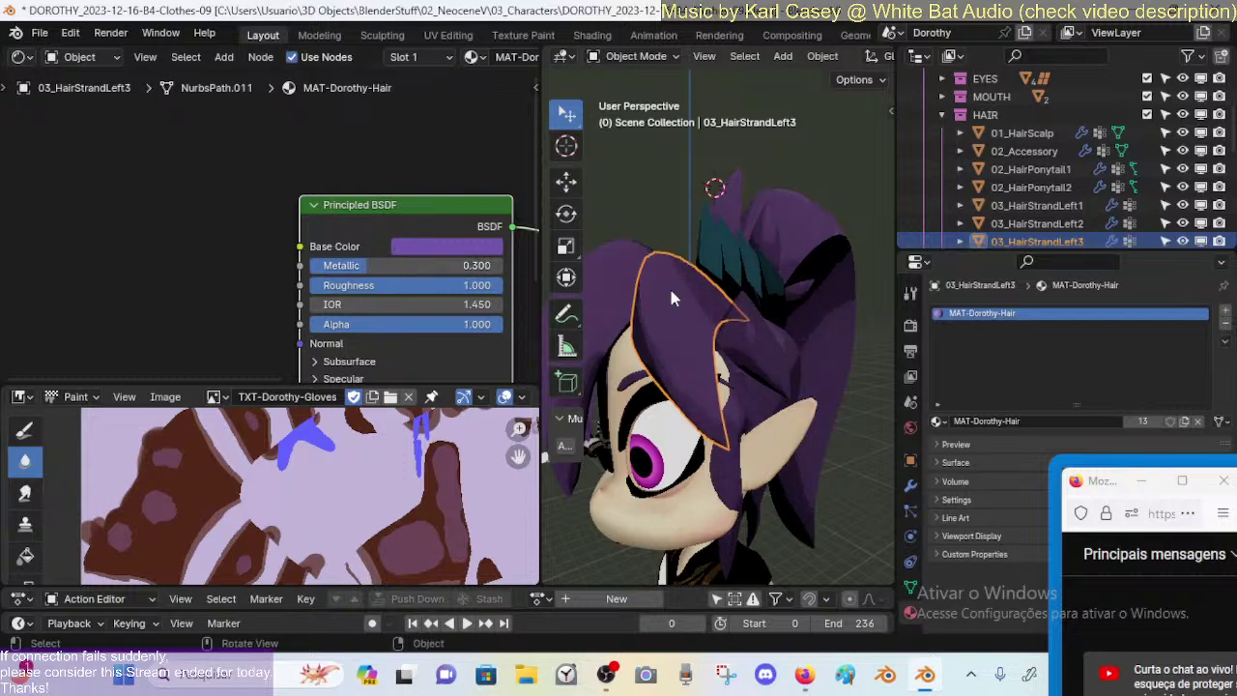
Step: Set the hair's Principled BSDF to Metallic 0.105 and Roughness 0.827, and save the file
{"action": "middle_click_drag", "start_coordinate": [671, 290], "coordinate": [693, 338]}
{"action": "mouse_move", "coordinate": [391, 265]}
{"action": "left_mouse_down"}
{"action": "mouse_move", "coordinate": [415, 265]}
{"action": "mouse_move", "coordinate": [377, 265]}
{"action": "mouse_move", "coordinate": [372, 285]}
{"action": "mouse_move", "coordinate": [352, 285]}
{"action": "mouse_move", "coordinate": [505, 285]}
{"action": "left_mouse_up"}
{"action": "middle_click_drag", "start_coordinate": [773, 367], "coordinate": [643, 359]}
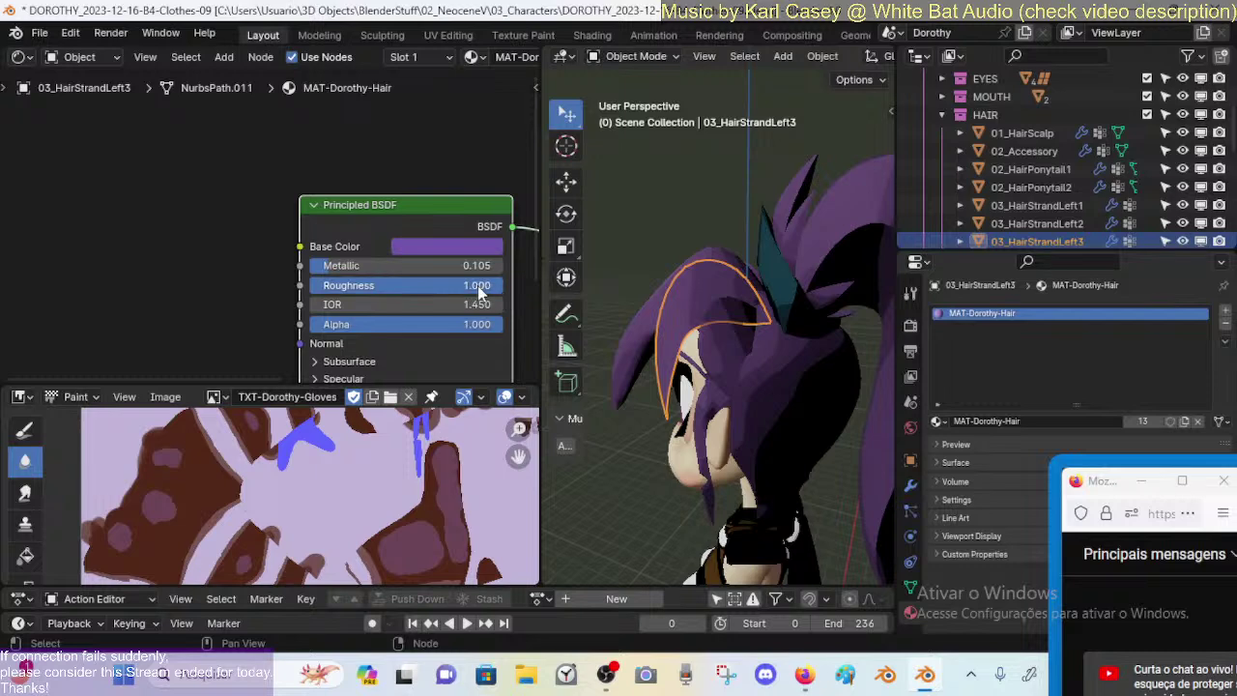
{"action": "mouse_move", "coordinate": [477, 285]}
{"action": "left_mouse_down"}
{"action": "mouse_move", "coordinate": [442, 285]}
{"action": "mouse_move", "coordinate": [469, 285]}
{"action": "left_mouse_up"}
{"action": "key", "text": "ctrl+s"}
Step: Examine the purple hair from the front beside the material's Principled BSDF and Material Output nodes
{"action": "middle_click_drag", "start_coordinate": [641, 369], "coordinate": [589, 391]}
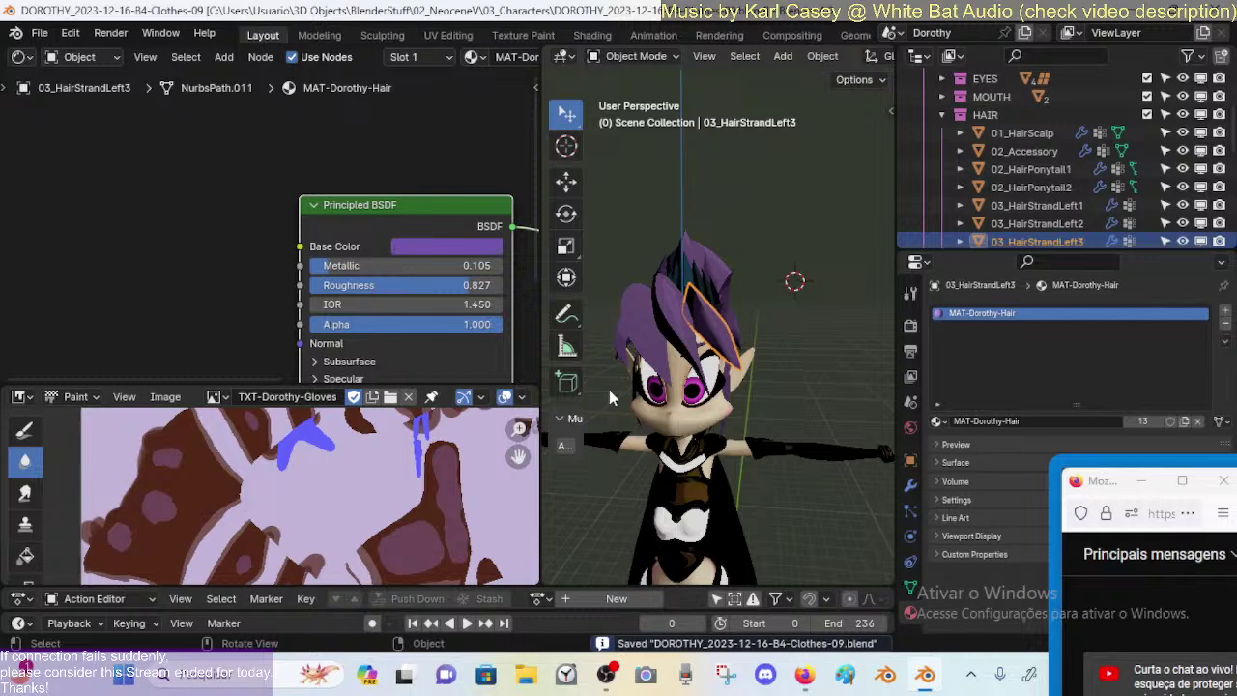
{"action": "scroll", "coordinate": [608, 390], "scroll_direction": "up", "scroll_amount": 1}
{"action": "middle_click_drag", "start_coordinate": [449, 236], "coordinate": [261, 230]}
{"action": "scroll", "coordinate": [467, 262], "scroll_direction": "down", "scroll_amount": 1}
{"action": "middle_click_drag", "start_coordinate": [673, 322], "coordinate": [870, 319]}
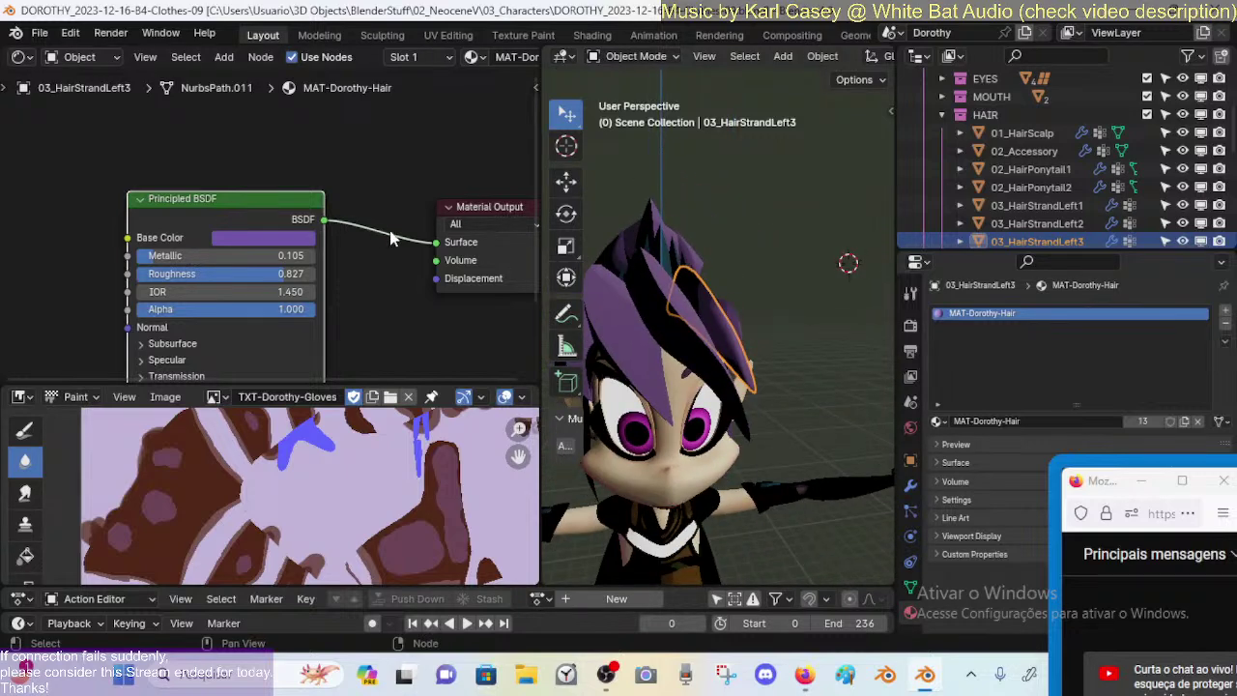
{"action": "scroll", "coordinate": [212, 159], "scroll_direction": "down", "scroll_amount": 3}
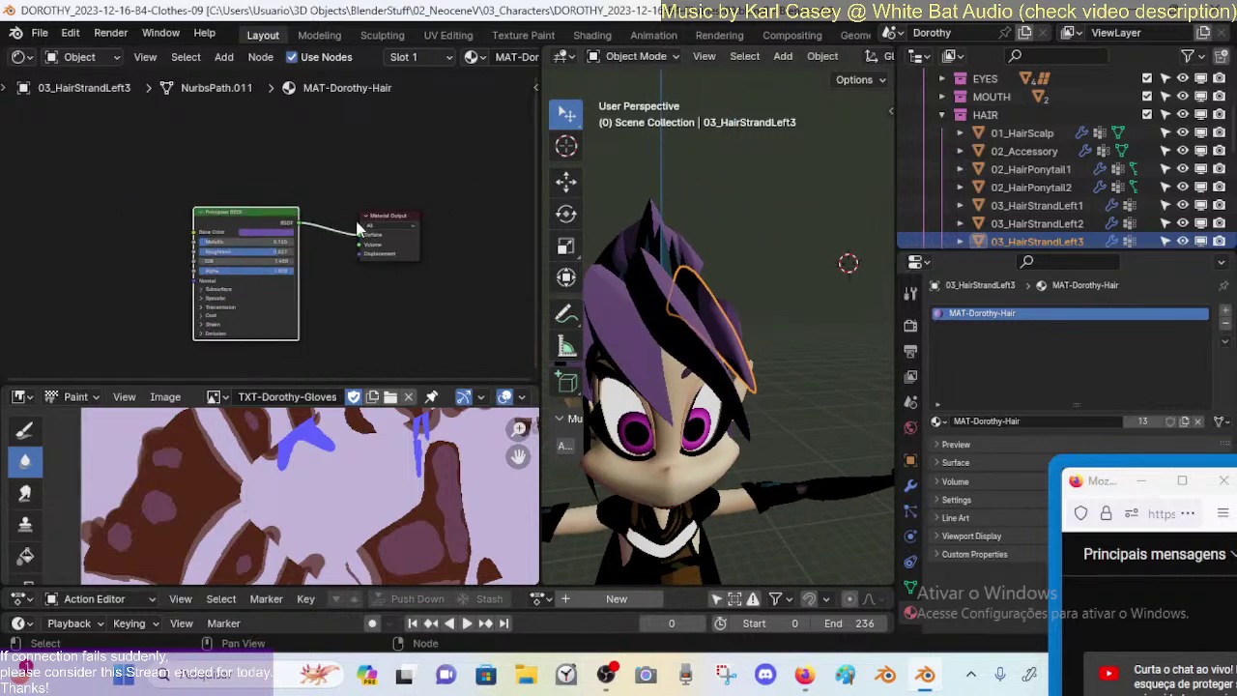
Step: Save the file and compare the character's hair in Solid and Material Preview shading
{"action": "scroll", "coordinate": [359, 229], "scroll_direction": "up", "scroll_amount": 2}
{"action": "key", "text": "ctrl+s"}
{"action": "scroll", "coordinate": [828, 60], "scroll_direction": "down", "scroll_amount": 10}
{"action": "left_click", "coordinate": [850, 57]}
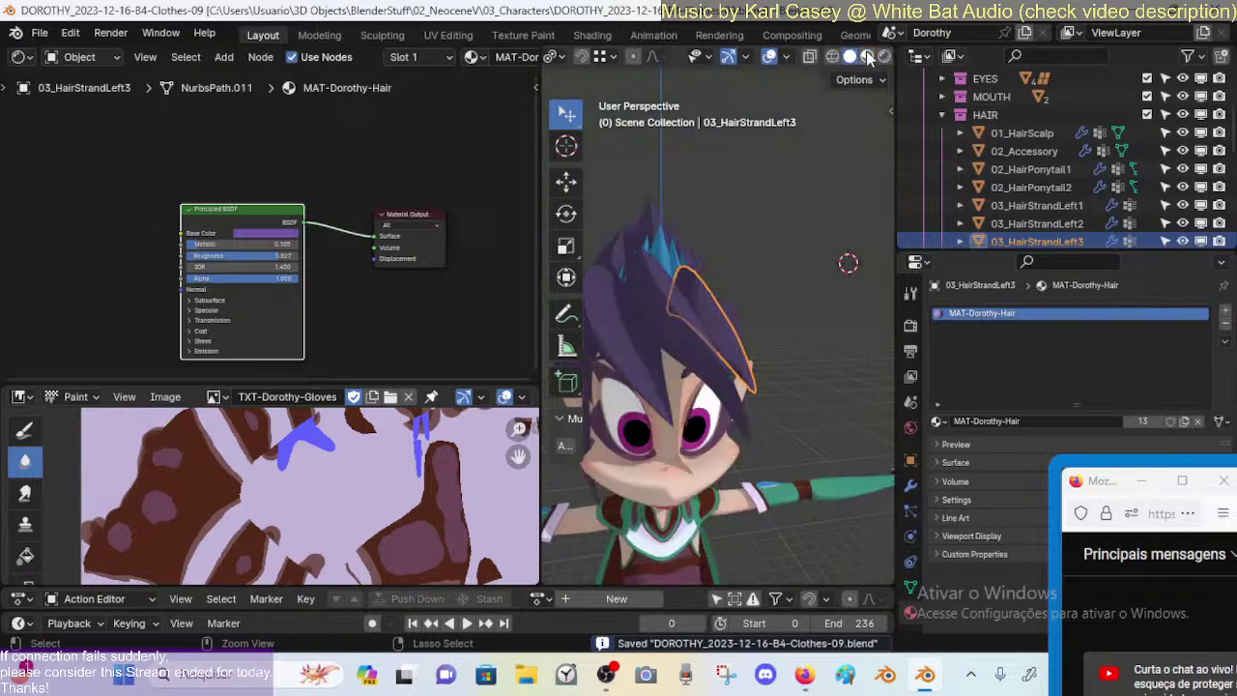
{"action": "left_click", "coordinate": [867, 56]}
{"action": "middle_click_drag", "start_coordinate": [821, 289], "coordinate": [739, 292]}
Step: Change the shader node editor to the Compositor and bring the Eevee (Standard) and Posterize nodes into view
{"action": "key", "text": "shift+F3"}
{"action": "key", "text": "shift+F3"}
{"action": "key", "text": "shift+F3"}
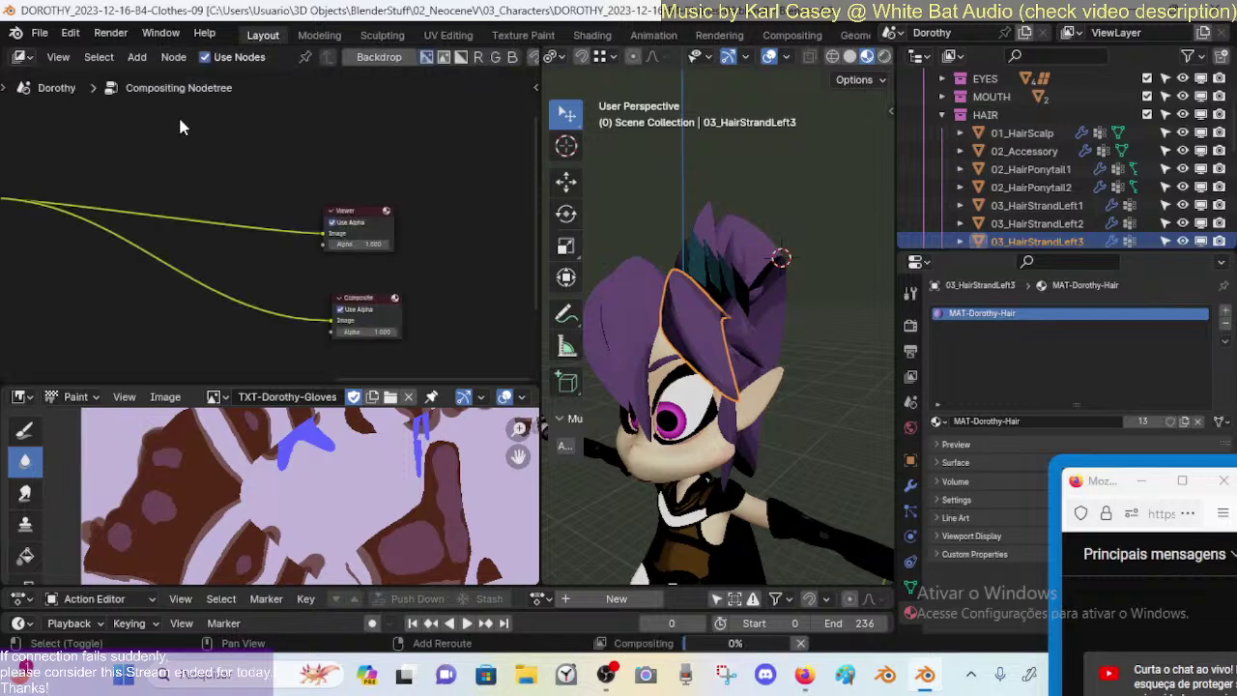
{"action": "key", "text": "shift+F3"}
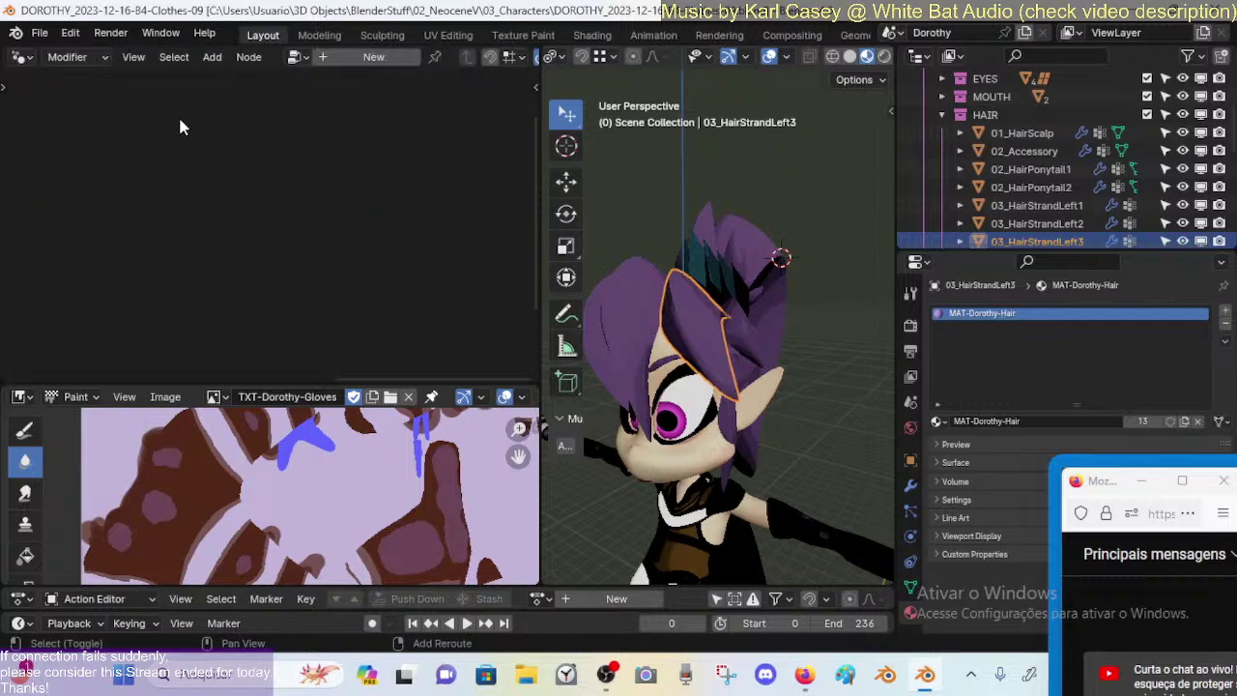
{"action": "key", "text": "shift+F3"}
{"action": "scroll", "coordinate": [376, 191], "scroll_direction": "down", "scroll_amount": 4}
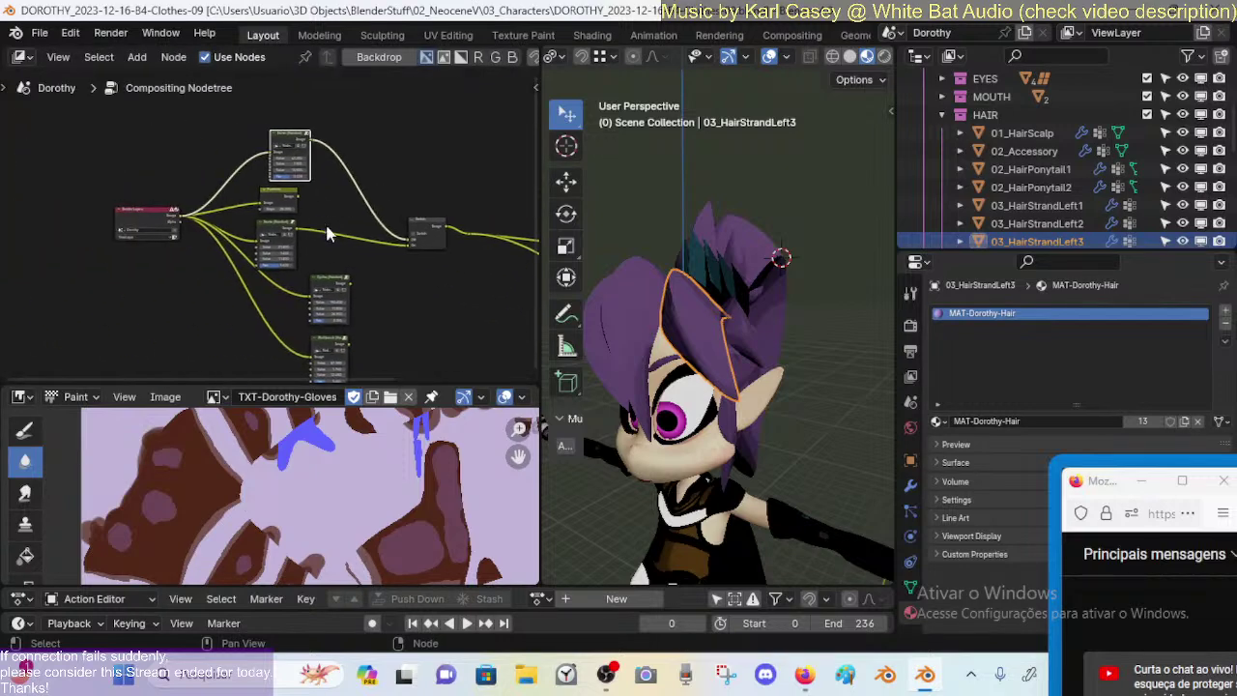
{"action": "scroll", "coordinate": [319, 230], "scroll_direction": "up", "scroll_amount": 3}
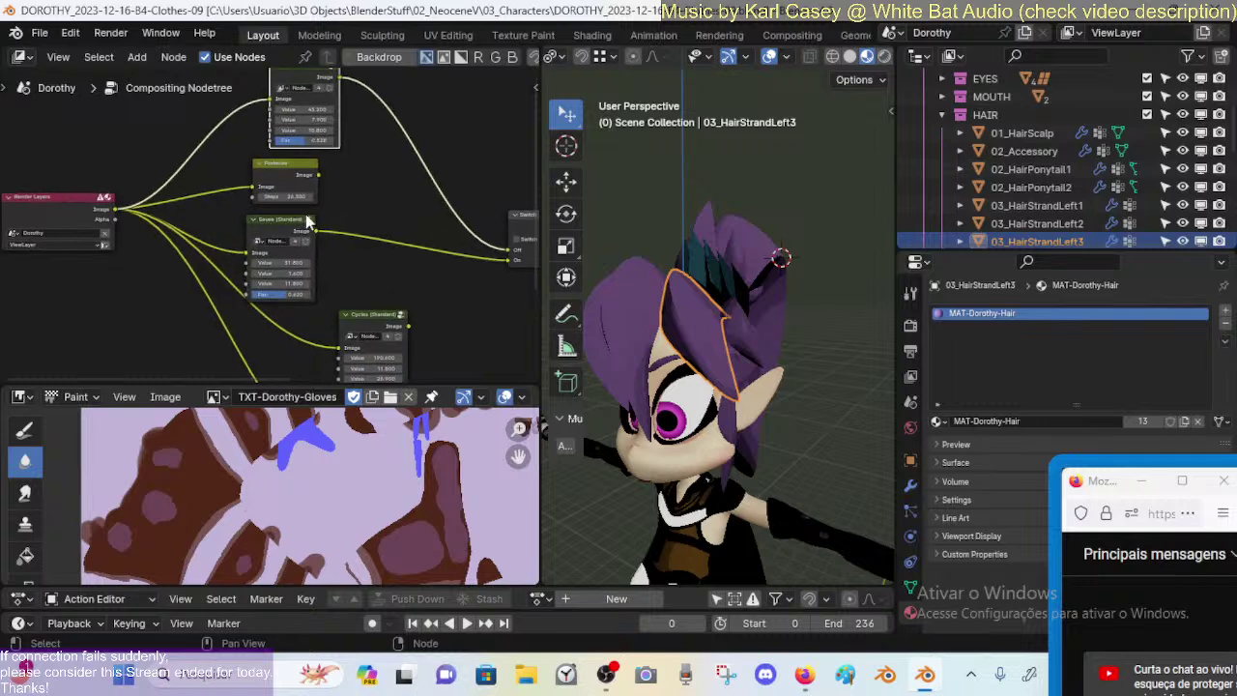
{"action": "middle_click_drag", "start_coordinate": [306, 215], "coordinate": [217, 274]}
Step: Compare the character with the upper Eevee (Standard) compositing node muted and unmuted, and save the file
{"action": "left_click", "coordinate": [214, 123]}
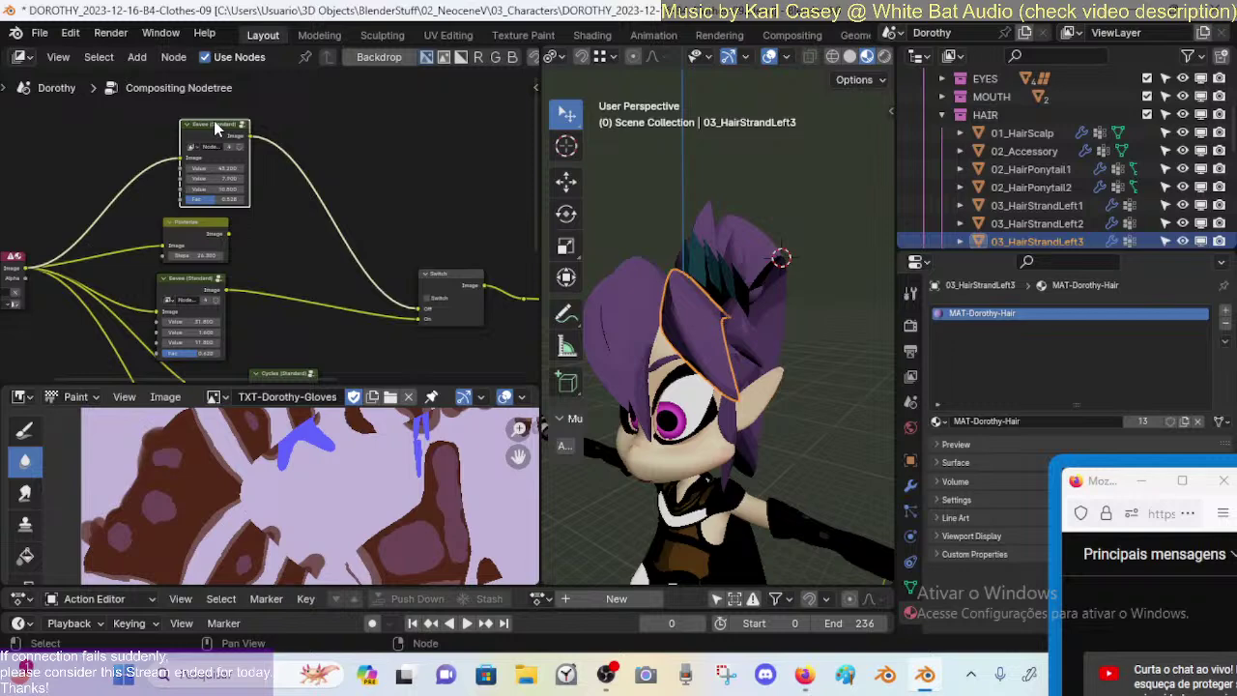
{"action": "middle_click_drag", "start_coordinate": [763, 421], "coordinate": [815, 94]}
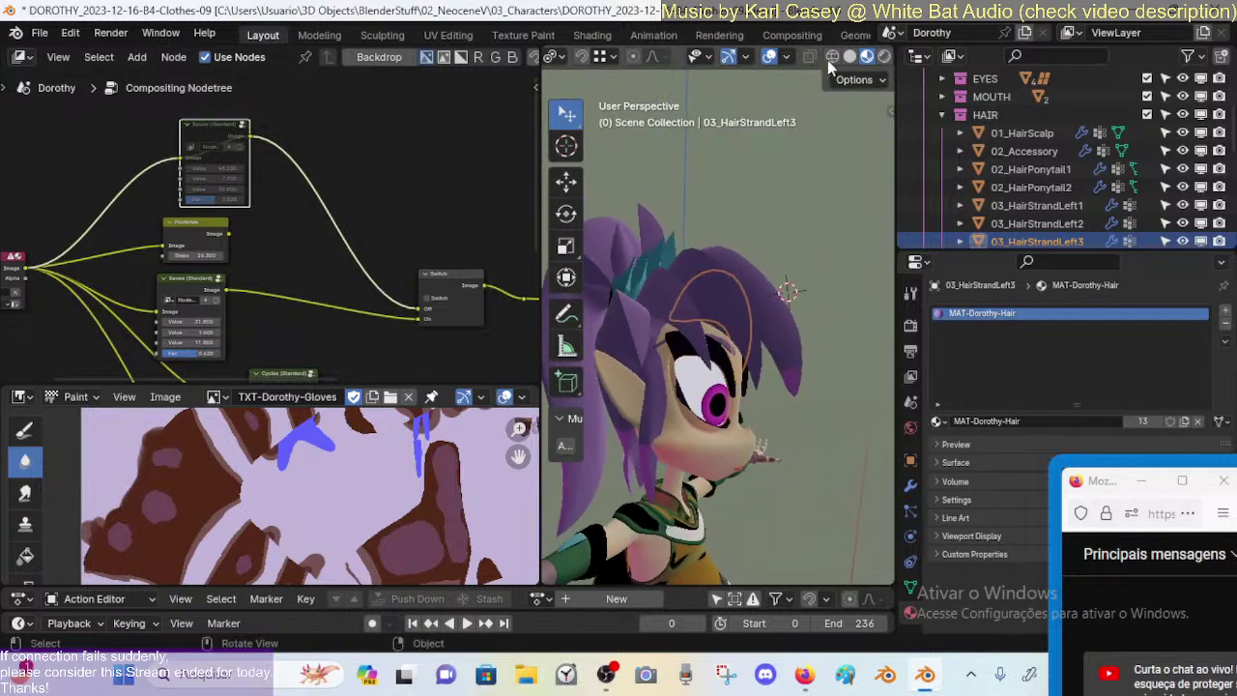
{"action": "mouse_move", "coordinate": [768, 322]}
{"action": "middle_mouse_down"}
{"action": "mouse_move", "coordinate": [834, 392]}
{"action": "mouse_move", "coordinate": [703, 370]}
{"action": "mouse_move", "coordinate": [616, 376]}
{"action": "mouse_move", "coordinate": [781, 332]}
{"action": "middle_mouse_up"}
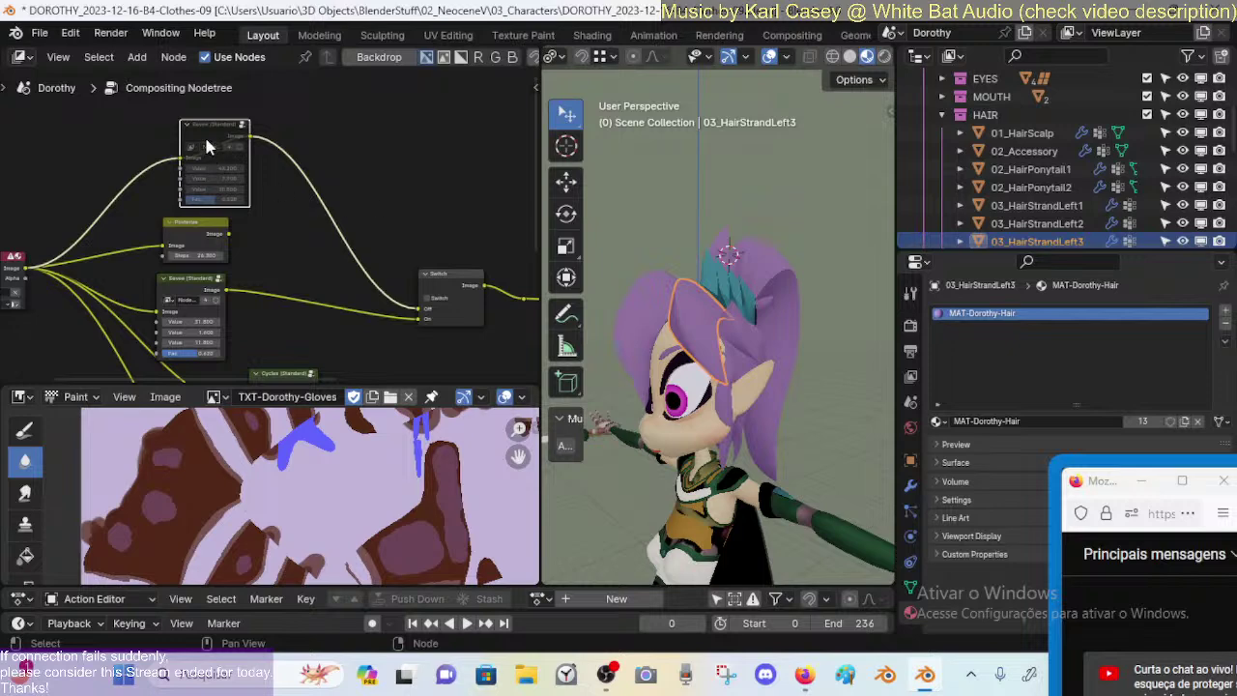
{"action": "middle_click_drag", "start_coordinate": [676, 319], "coordinate": [737, 351]}
{"action": "key", "text": "ctrl+s"}
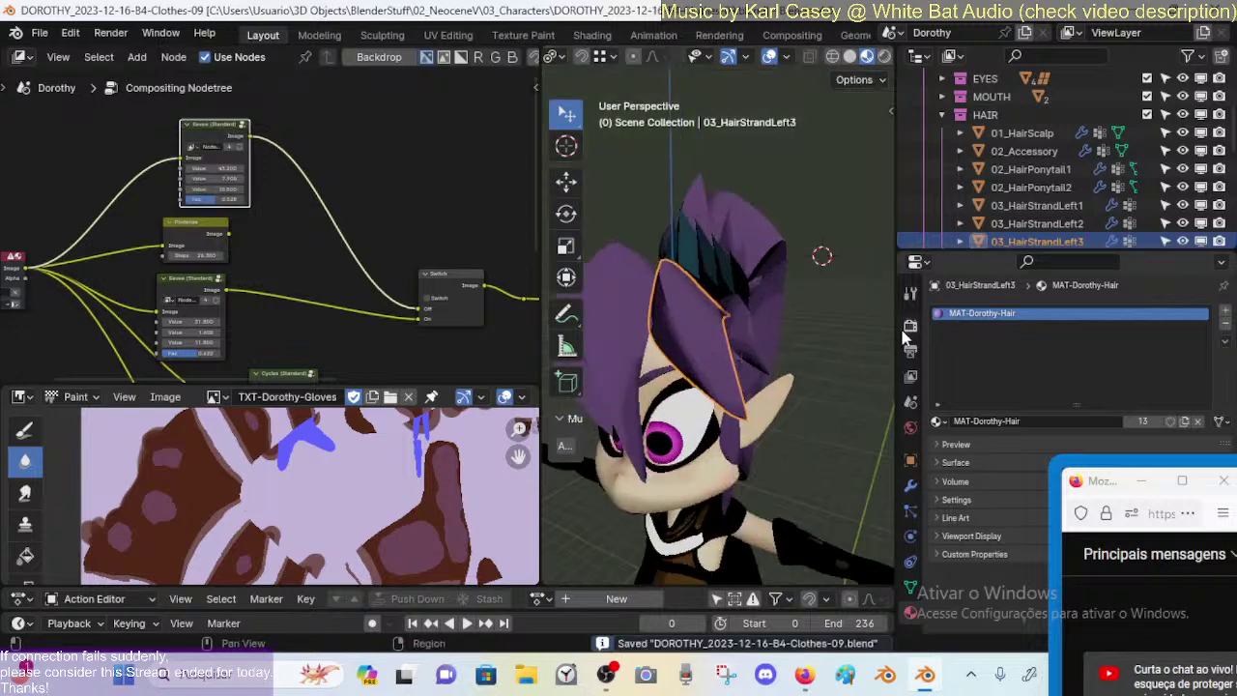
Step: Try the Cycles render engine in Rendered shading, and return to EEVEE with Material Preview
{"action": "left_click", "coordinate": [906, 328]}
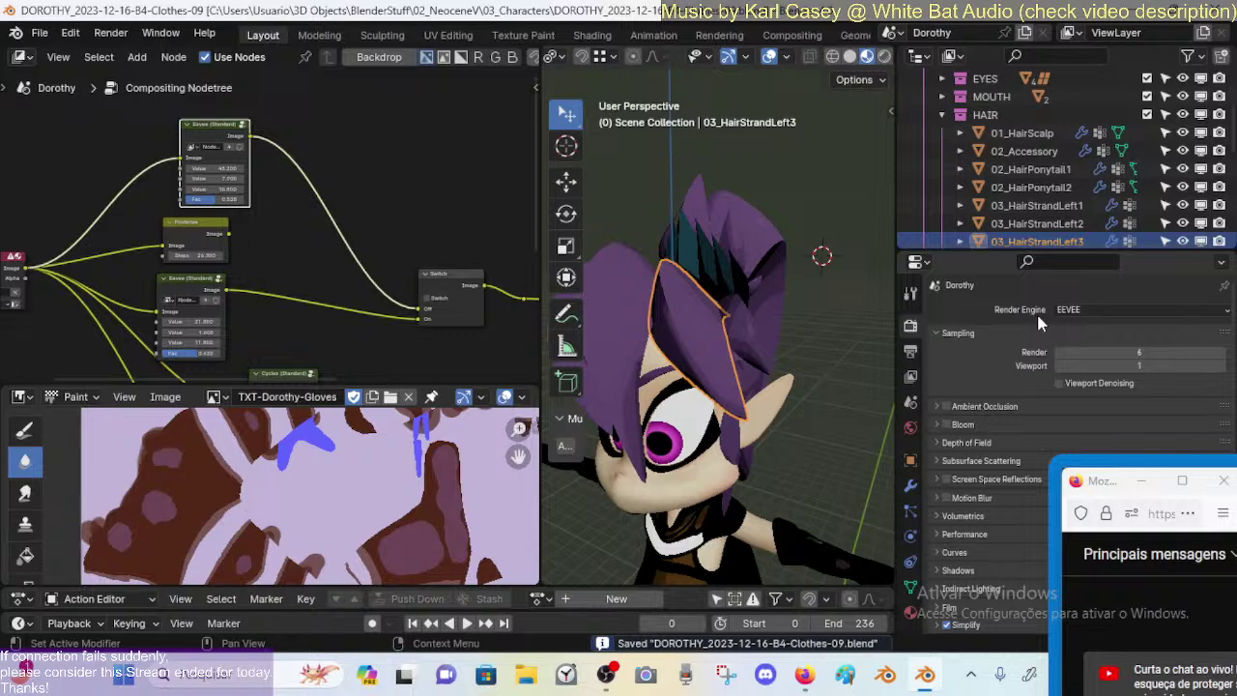
{"action": "left_click", "coordinate": [1112, 310]}
{"action": "left_click", "coordinate": [1121, 363]}
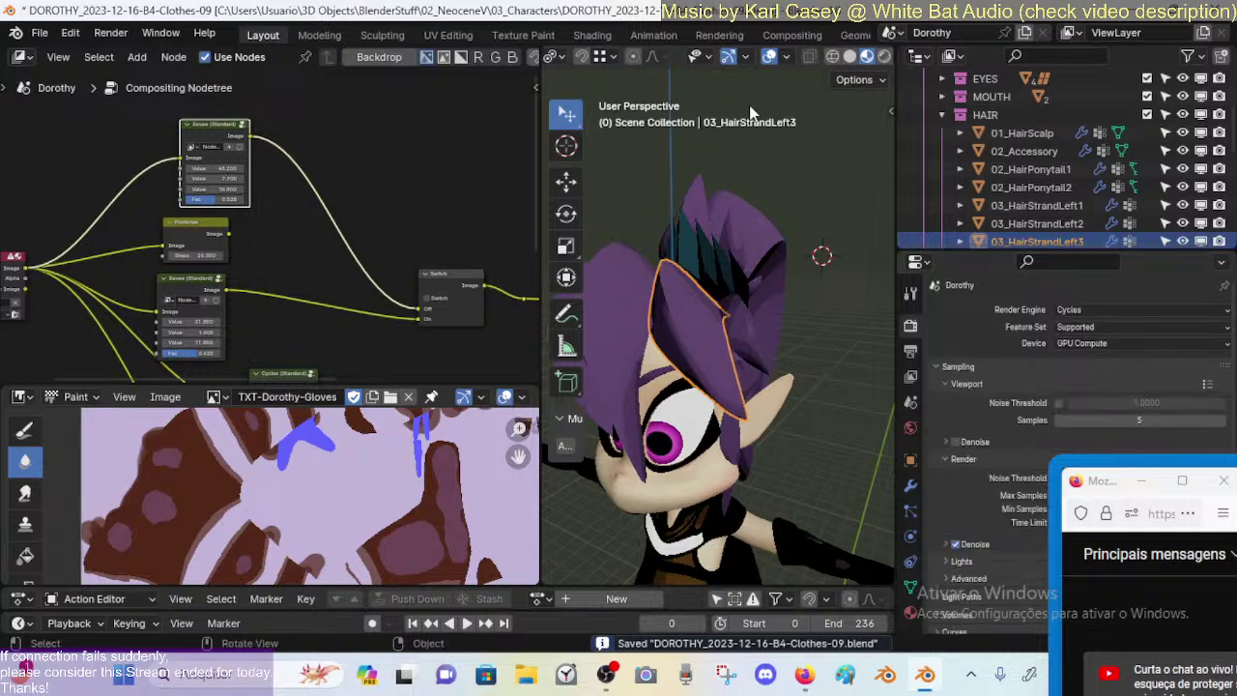
{"action": "left_click", "coordinate": [882, 57]}
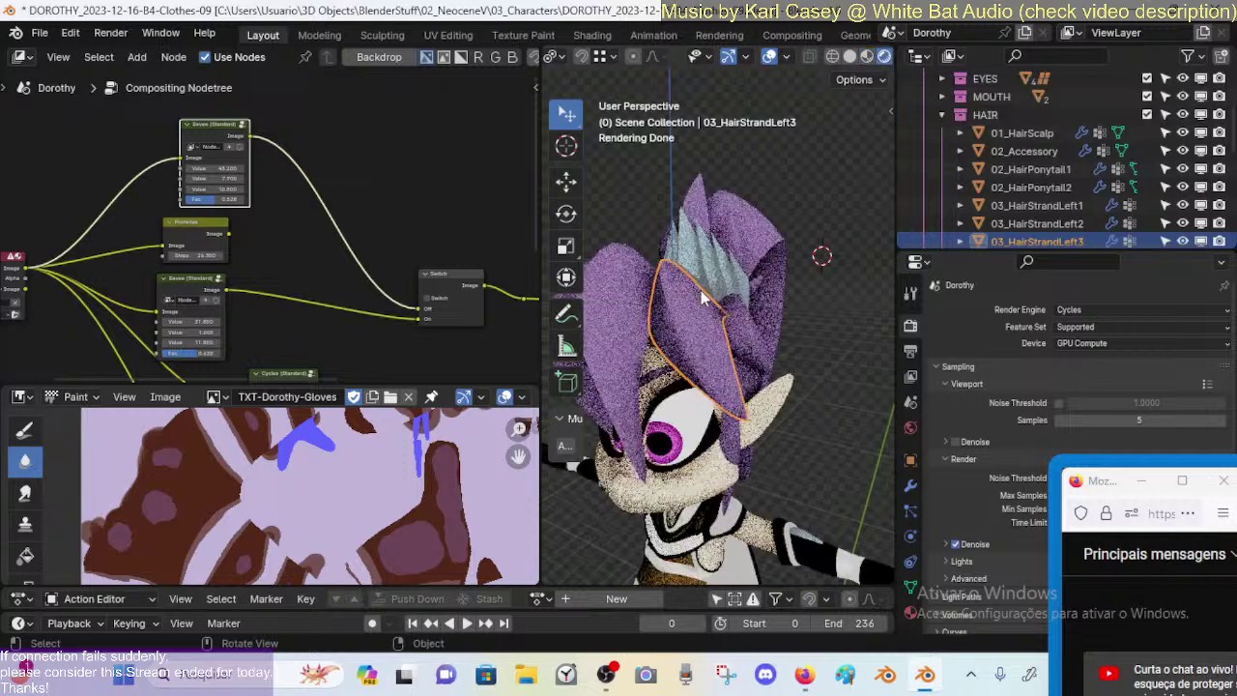
{"action": "left_click", "coordinate": [867, 56]}
{"action": "left_click", "coordinate": [1111, 309]}
{"action": "left_click", "coordinate": [1111, 329]}
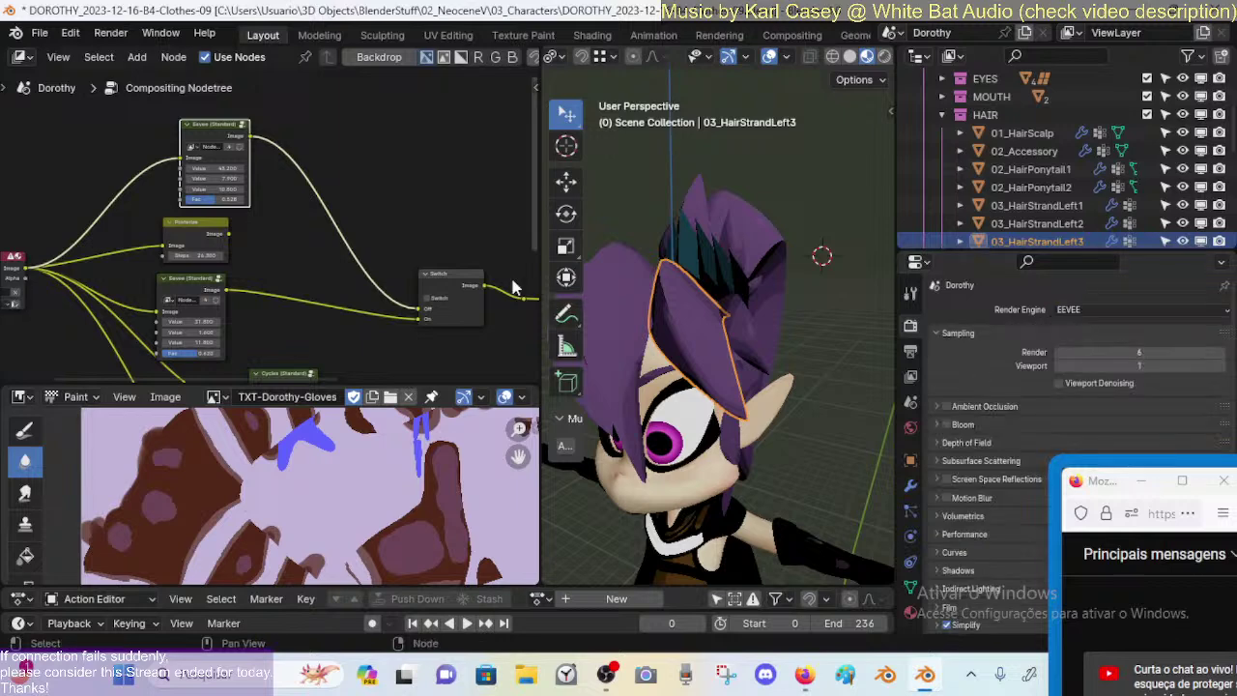
Step: Toggle the compositor's Switch node on and off to compare the two Eevee (Standard) looks on the character
{"action": "middle_click_drag", "start_coordinate": [580, 289], "coordinate": [705, 310]}
{"action": "scroll", "coordinate": [293, 183], "scroll_direction": "up", "scroll_amount": 3}
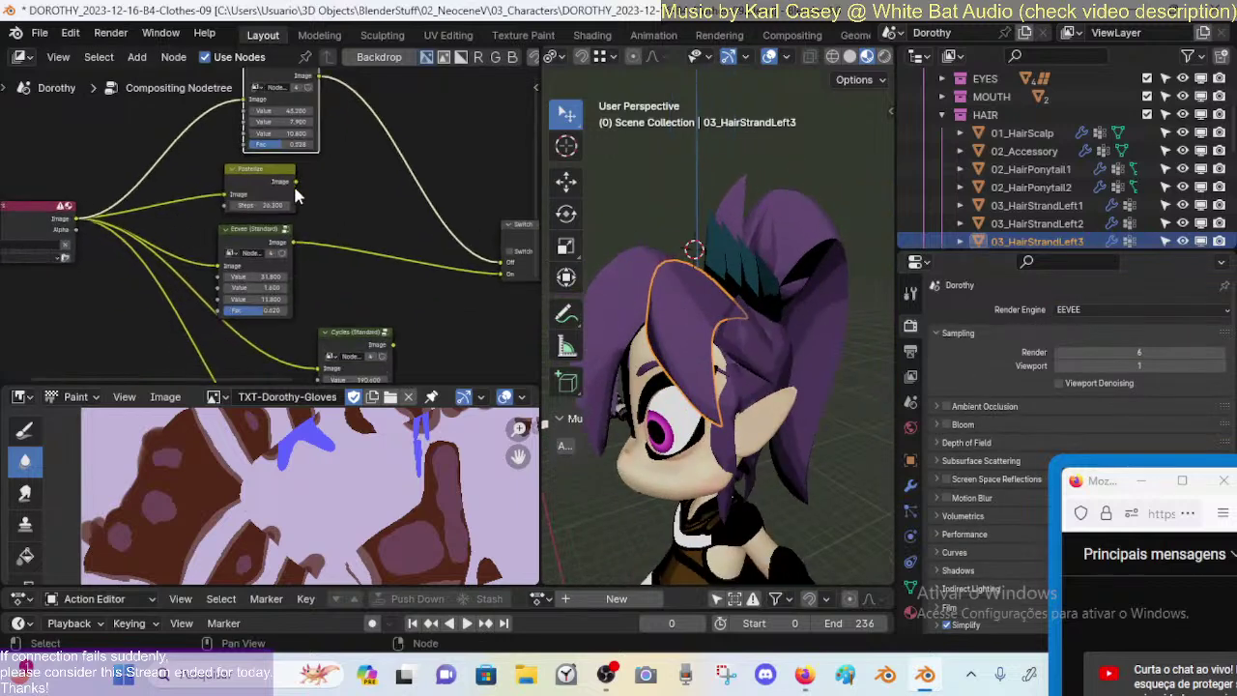
{"action": "middle_click_drag", "start_coordinate": [296, 194], "coordinate": [225, 268]}
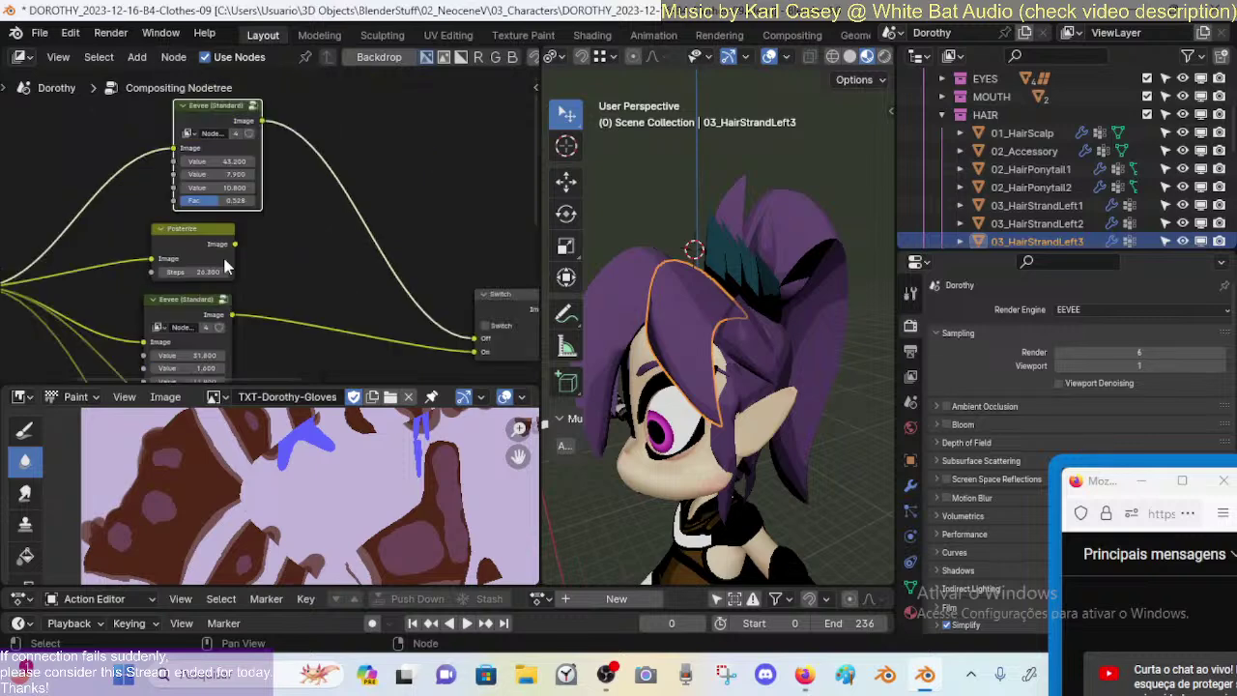
{"action": "left_click", "coordinate": [485, 326]}
{"action": "left_click", "coordinate": [485, 326]}
{"action": "left_click", "coordinate": [485, 325]}
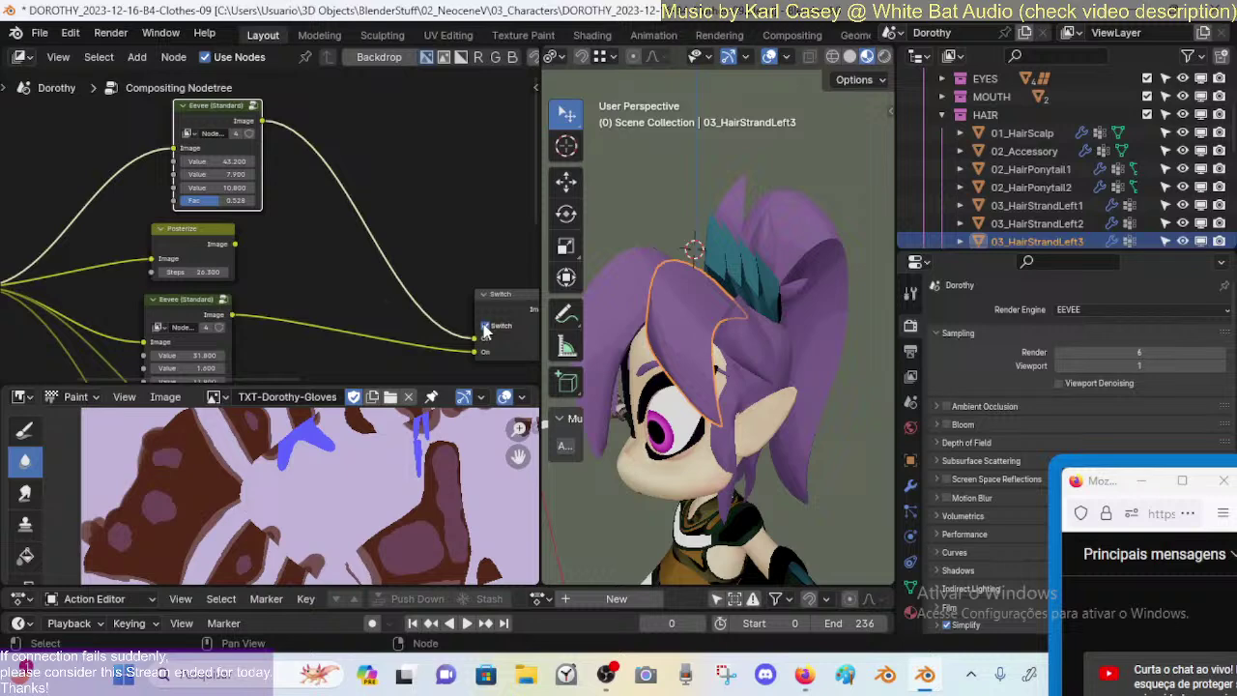
{"action": "left_click", "coordinate": [485, 325]}
Step: Select the lower Eevee (Standard) node, check the hair up close, select the crystal hair accessory and save the file
{"action": "left_click", "coordinate": [172, 302]}
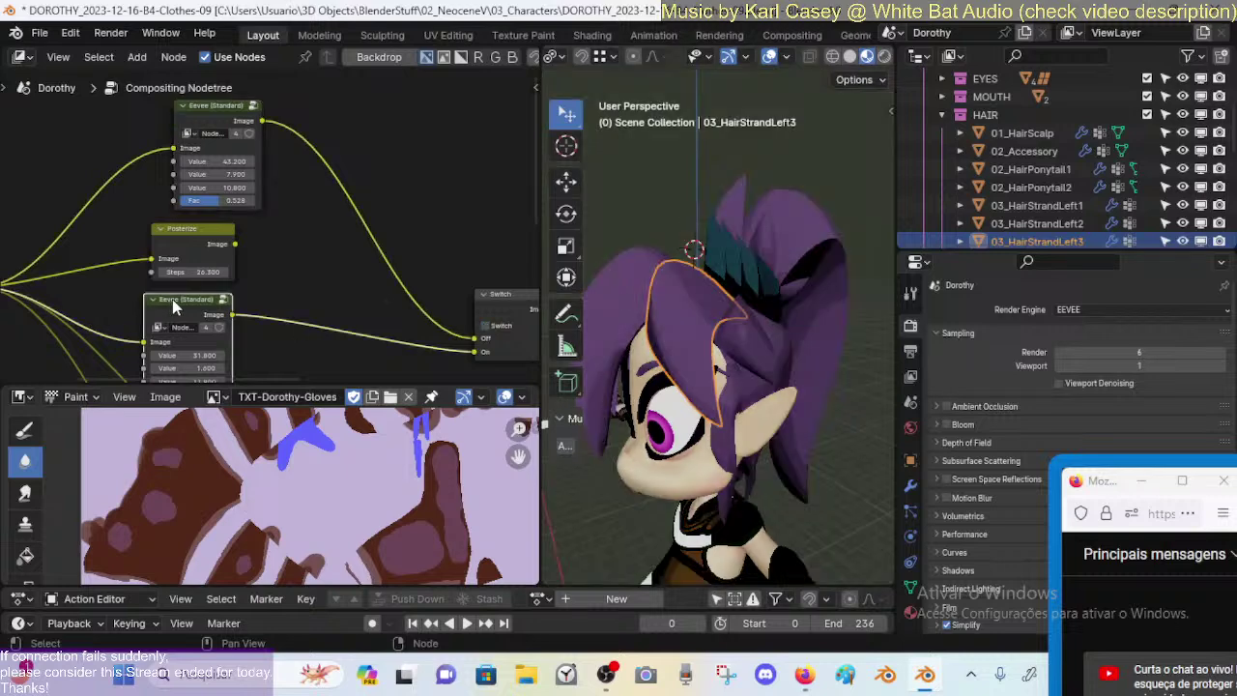
{"action": "middle_click_drag", "start_coordinate": [172, 298], "coordinate": [20, 236]}
{"action": "middle_click_drag", "start_coordinate": [734, 387], "coordinate": [816, 422]}
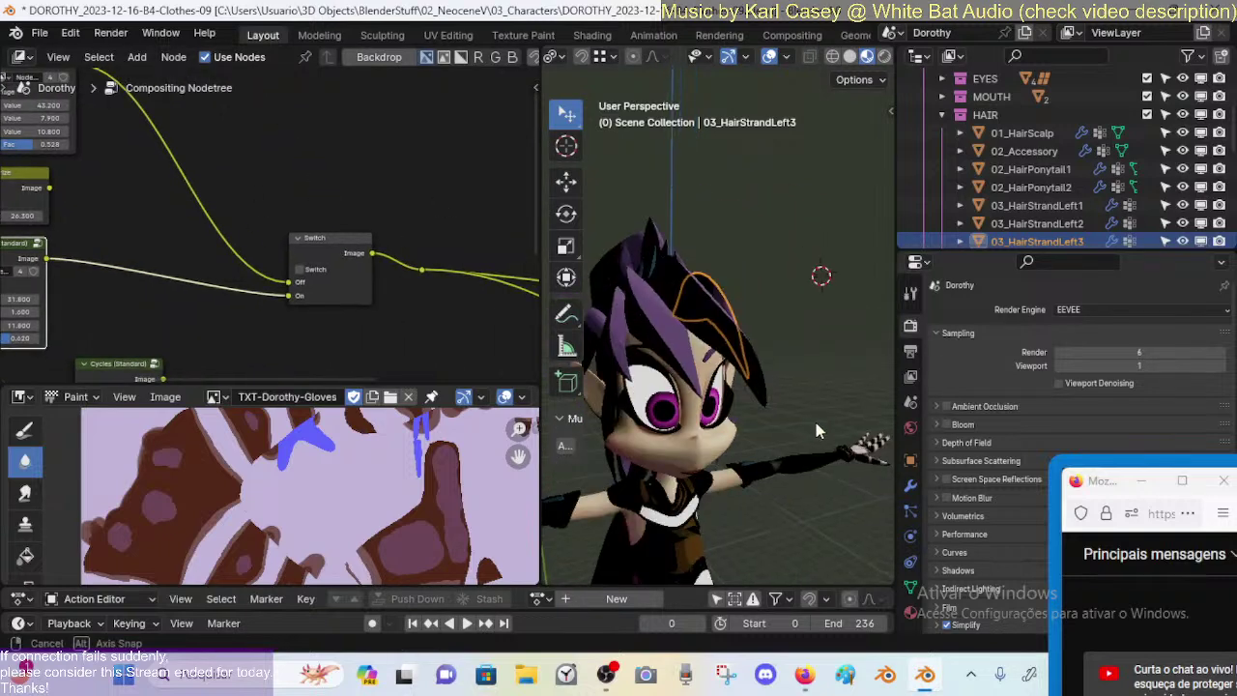
{"action": "scroll", "coordinate": [689, 362], "scroll_direction": "up", "scroll_amount": 8}
{"action": "mouse_move", "coordinate": [689, 362]}
{"action": "middle_mouse_down"}
{"action": "mouse_move", "coordinate": [736, 409]}
{"action": "mouse_move", "coordinate": [720, 383]}
{"action": "middle_mouse_up"}
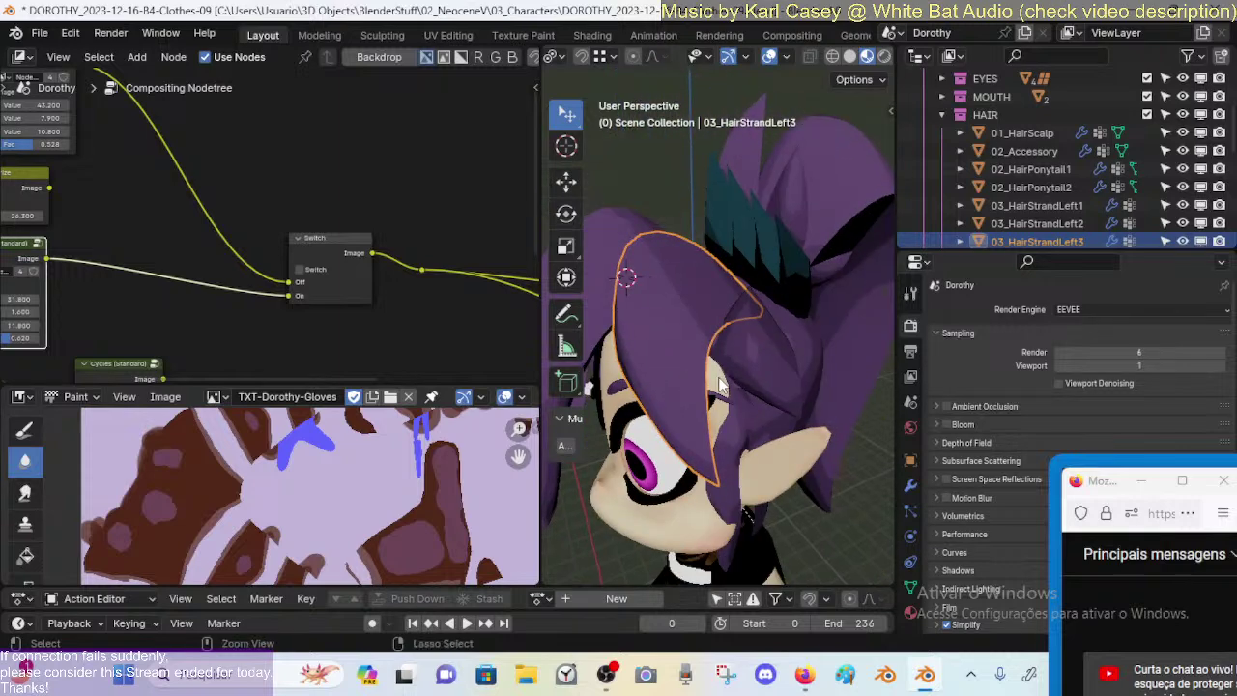
{"action": "left_click", "coordinate": [752, 226]}
{"action": "key", "text": "ctrl+s"}
{"action": "scroll", "coordinate": [731, 300], "scroll_direction": "down", "scroll_amount": 5}
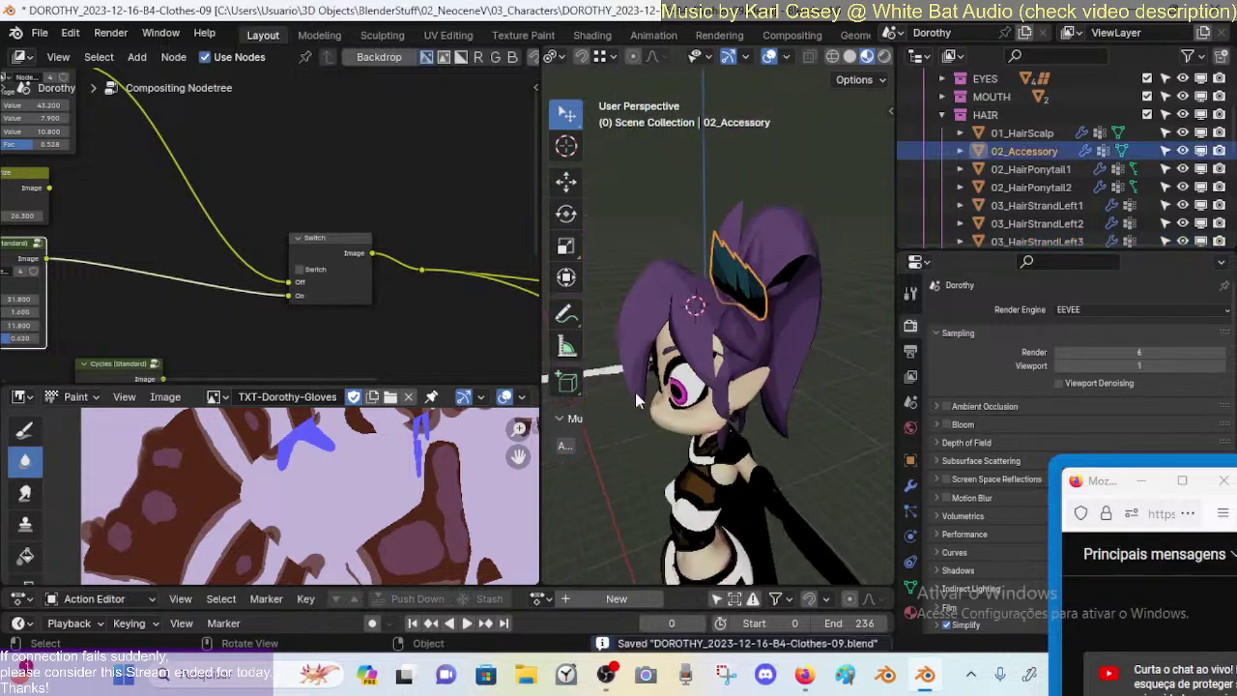
Step: Examine the crystal accessory against the purple ponytail from the side and from a distance
{"action": "middle_click_drag", "start_coordinate": [635, 392], "coordinate": [713, 407]}
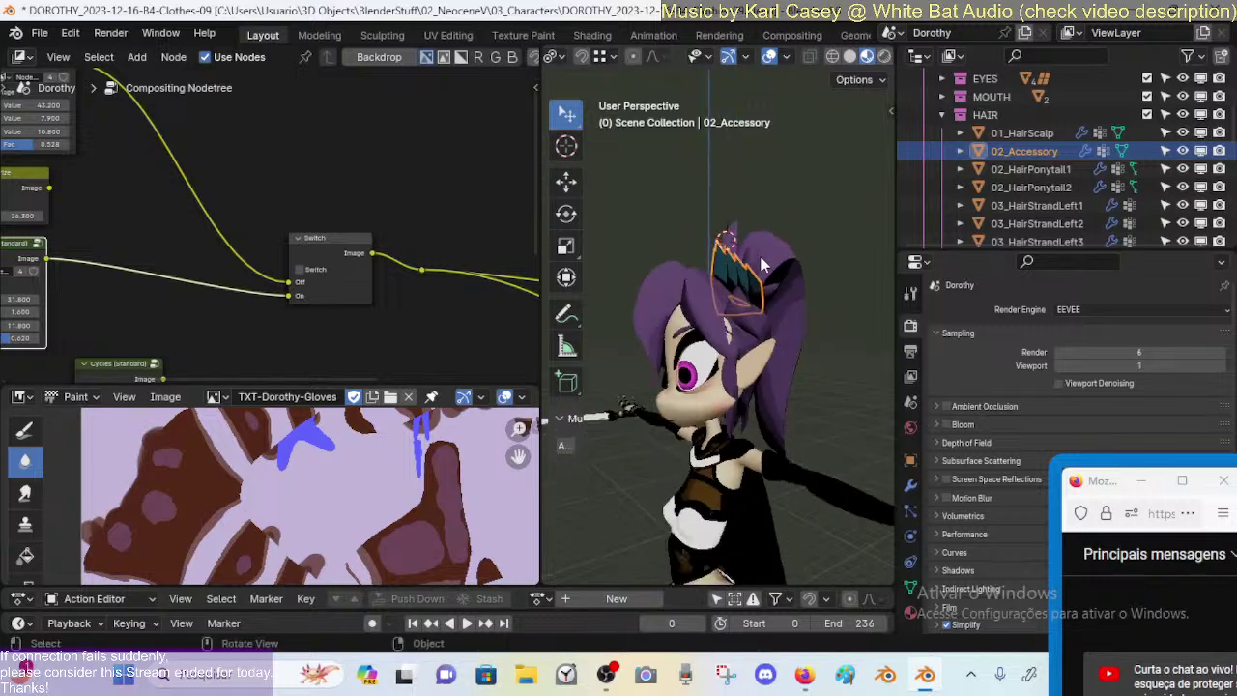
{"action": "scroll", "coordinate": [736, 254], "scroll_direction": "up", "scroll_amount": 4}
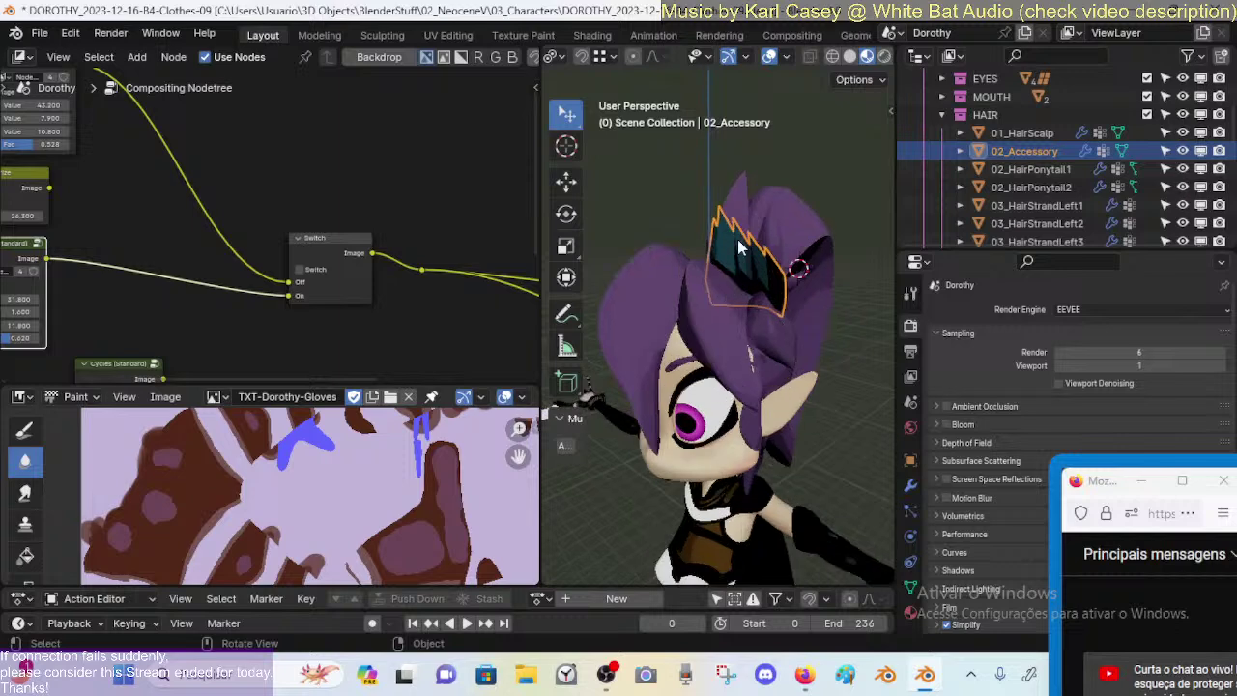
{"action": "left_click", "coordinate": [760, 253]}
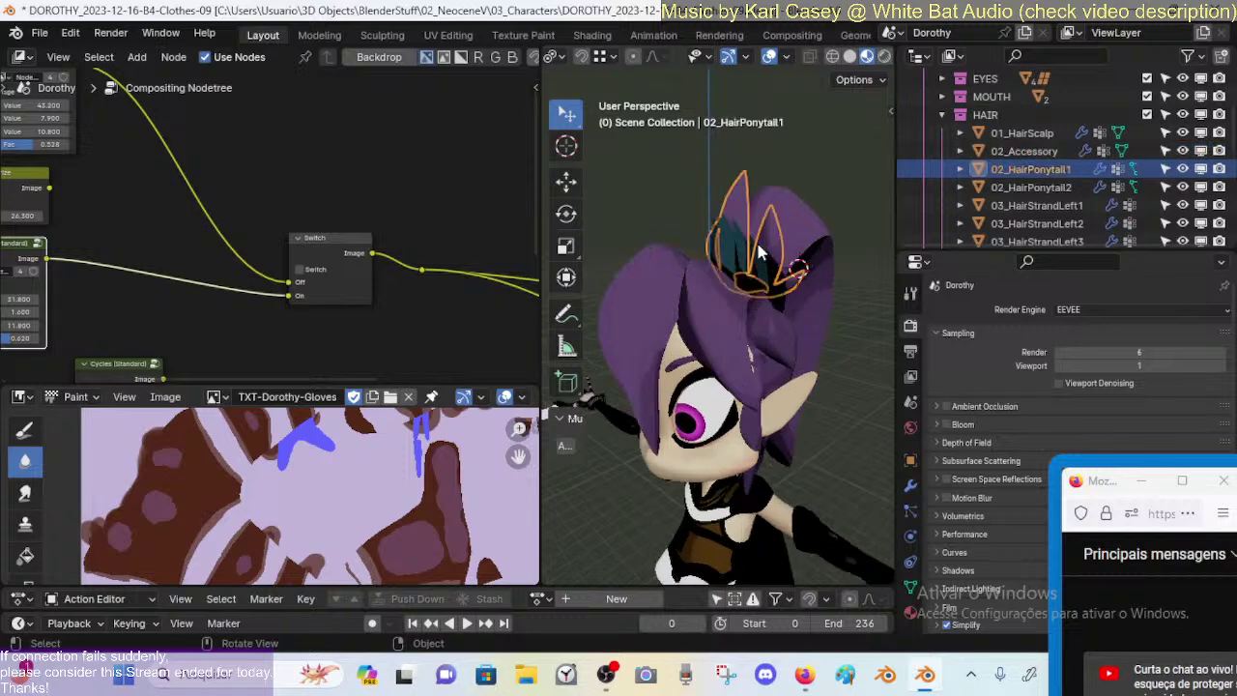
{"action": "left_click", "coordinate": [736, 236]}
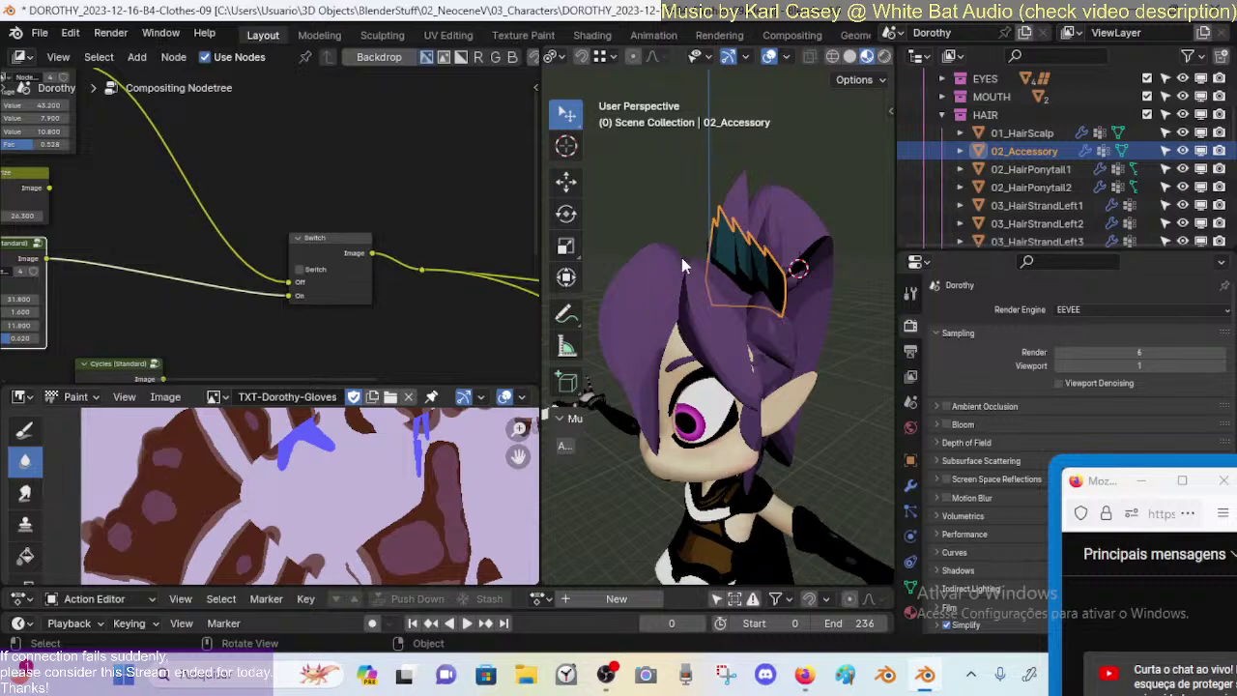
{"action": "scroll", "coordinate": [737, 314], "scroll_direction": "down", "scroll_amount": 4}
{"action": "middle_click_drag", "start_coordinate": [736, 314], "coordinate": [811, 427]}
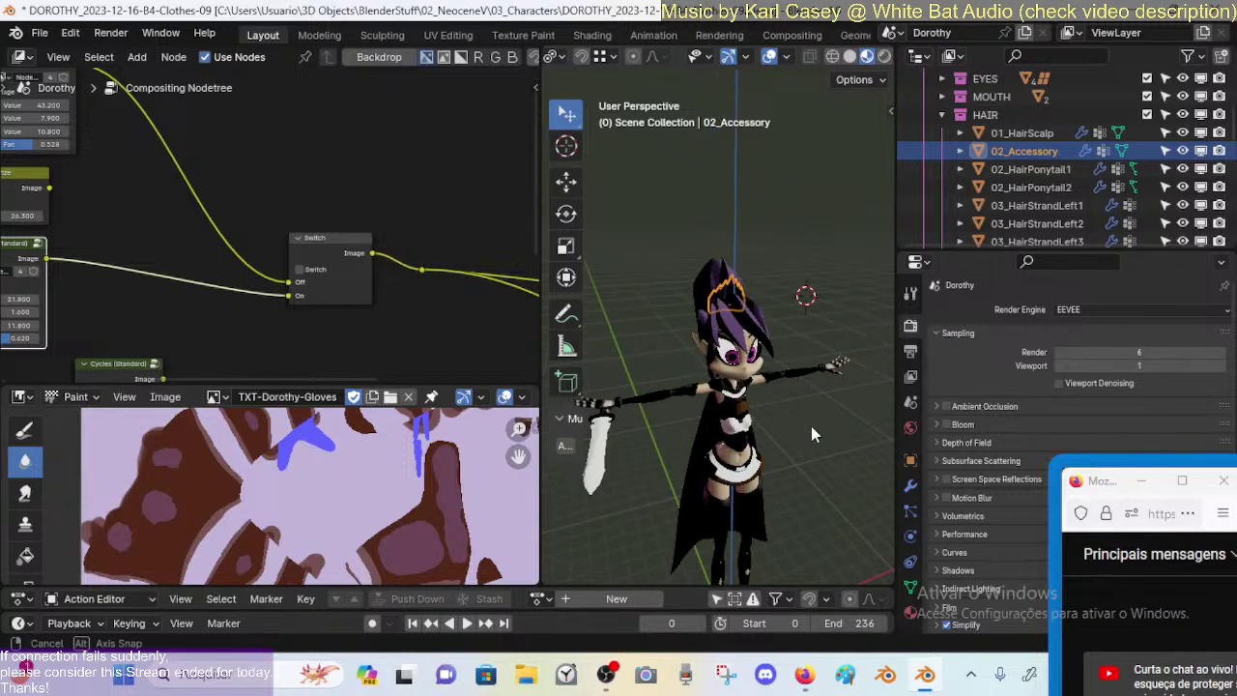
Step: Inspect the cloak and body on the full figure, selecting each of them in the viewport
{"action": "scroll", "coordinate": [810, 430], "scroll_direction": "up", "scroll_amount": 5}
{"action": "middle_click_drag", "start_coordinate": [730, 444], "coordinate": [667, 335]}
{"action": "scroll", "coordinate": [757, 281], "scroll_direction": "down", "scroll_amount": 4}
{"action": "scroll", "coordinate": [818, 346], "scroll_direction": "up", "scroll_amount": 2}
{"action": "scroll", "coordinate": [770, 290], "scroll_direction": "up", "scroll_amount": 1}
{"action": "left_click", "coordinate": [692, 402]}
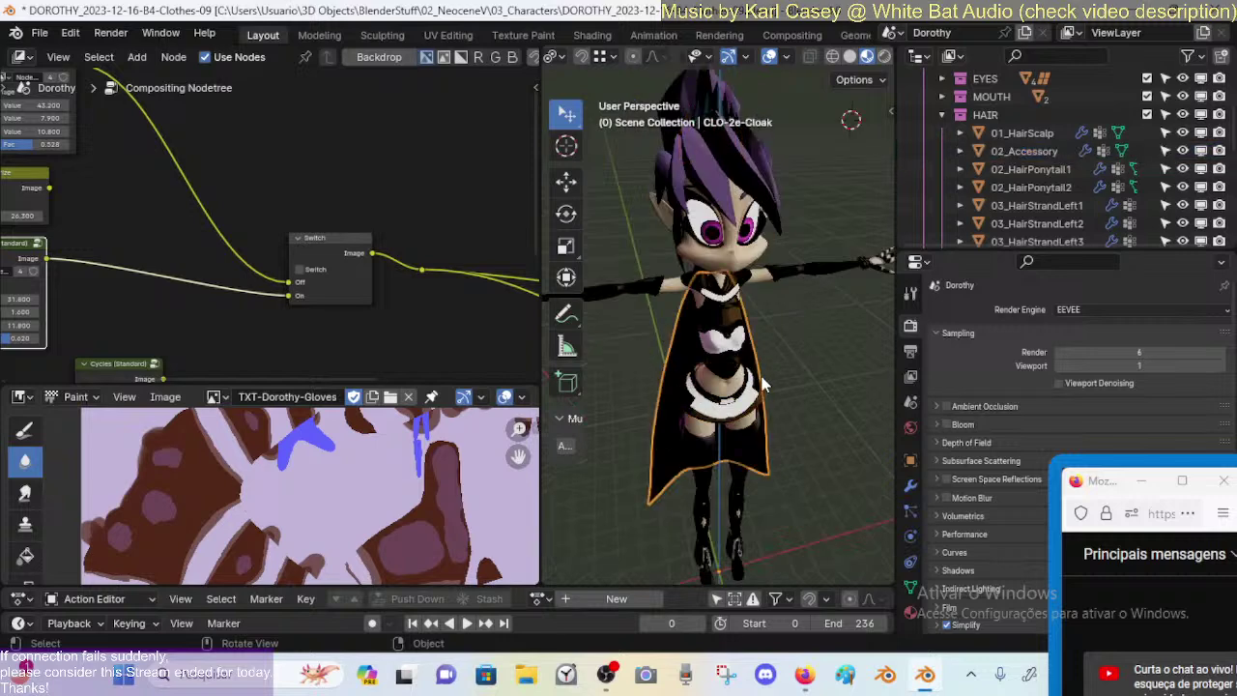
{"action": "left_click", "coordinate": [733, 318]}
{"action": "middle_click_drag", "start_coordinate": [733, 317], "coordinate": [686, 375]}
{"action": "left_click", "coordinate": [684, 369]}
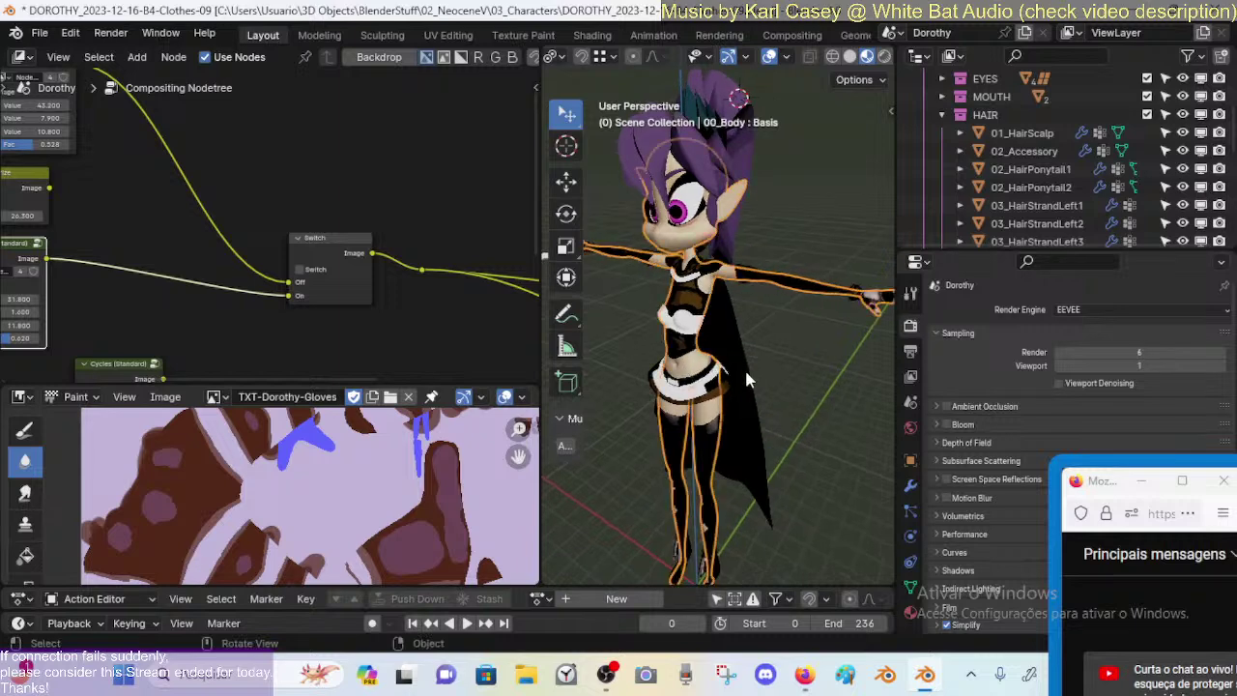
Step: Examine the whole character's comic-style shading from the front and both sides
{"action": "middle_click_drag", "start_coordinate": [744, 366], "coordinate": [806, 413]}
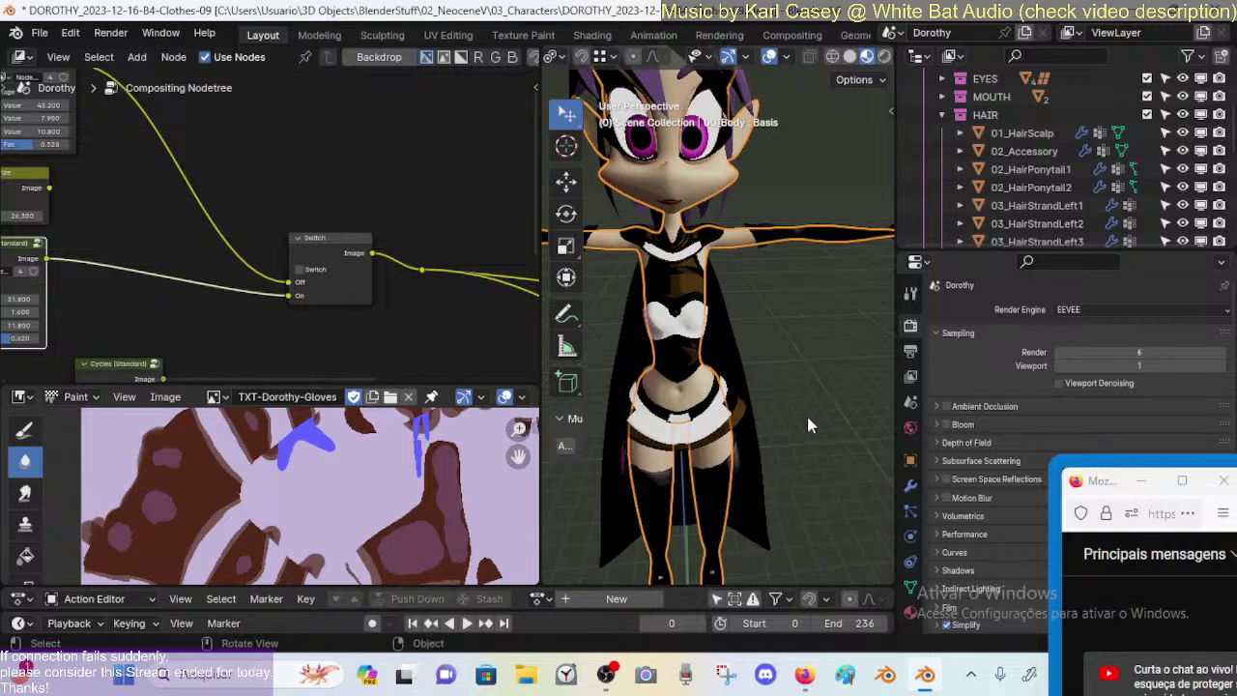
{"action": "scroll", "coordinate": [808, 418], "scroll_direction": "down", "scroll_amount": 3}
{"action": "middle_click_drag", "start_coordinate": [682, 371], "coordinate": [769, 378]}
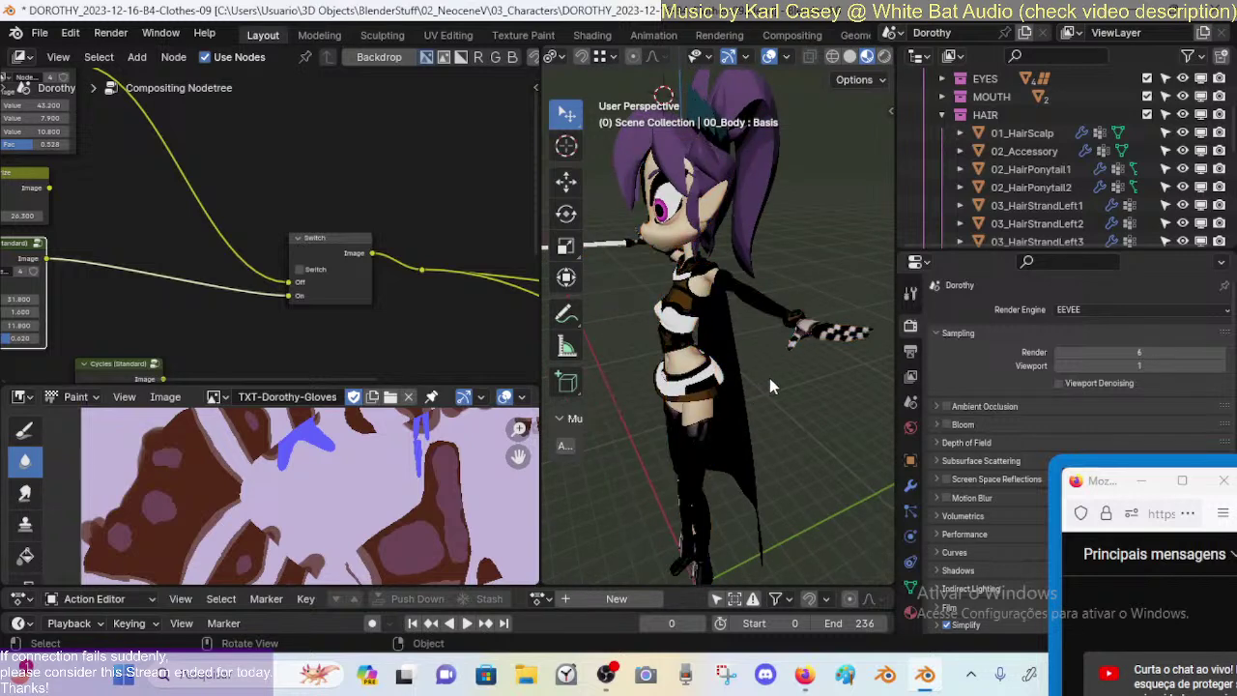
{"action": "middle_click_drag", "start_coordinate": [701, 359], "coordinate": [872, 307]}
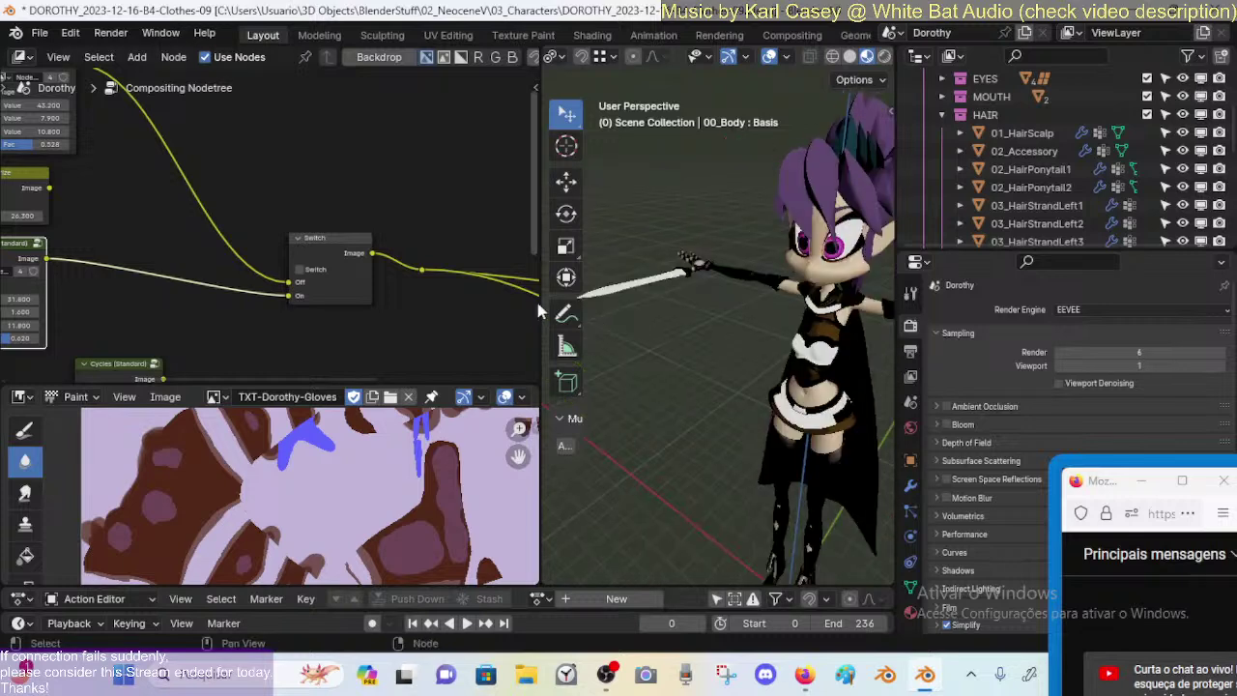
{"action": "middle_click_drag", "start_coordinate": [592, 305], "coordinate": [733, 286]}
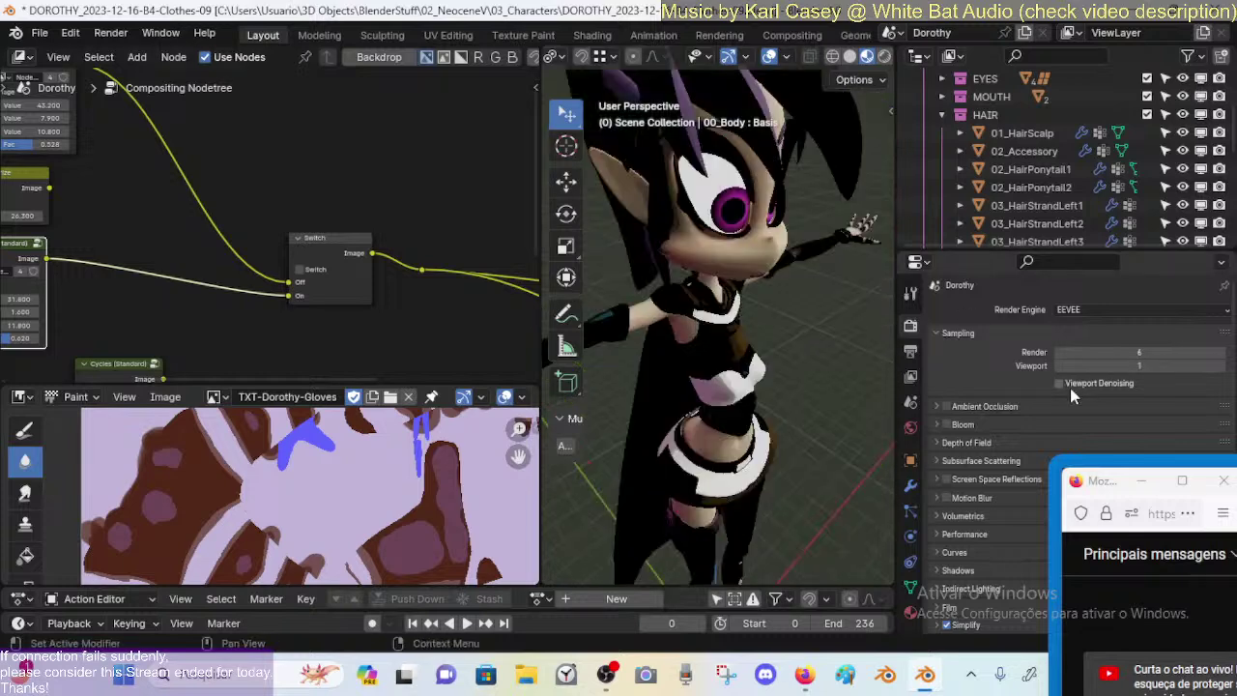
{"action": "scroll", "coordinate": [723, 251], "scroll_direction": "down", "scroll_amount": 4}
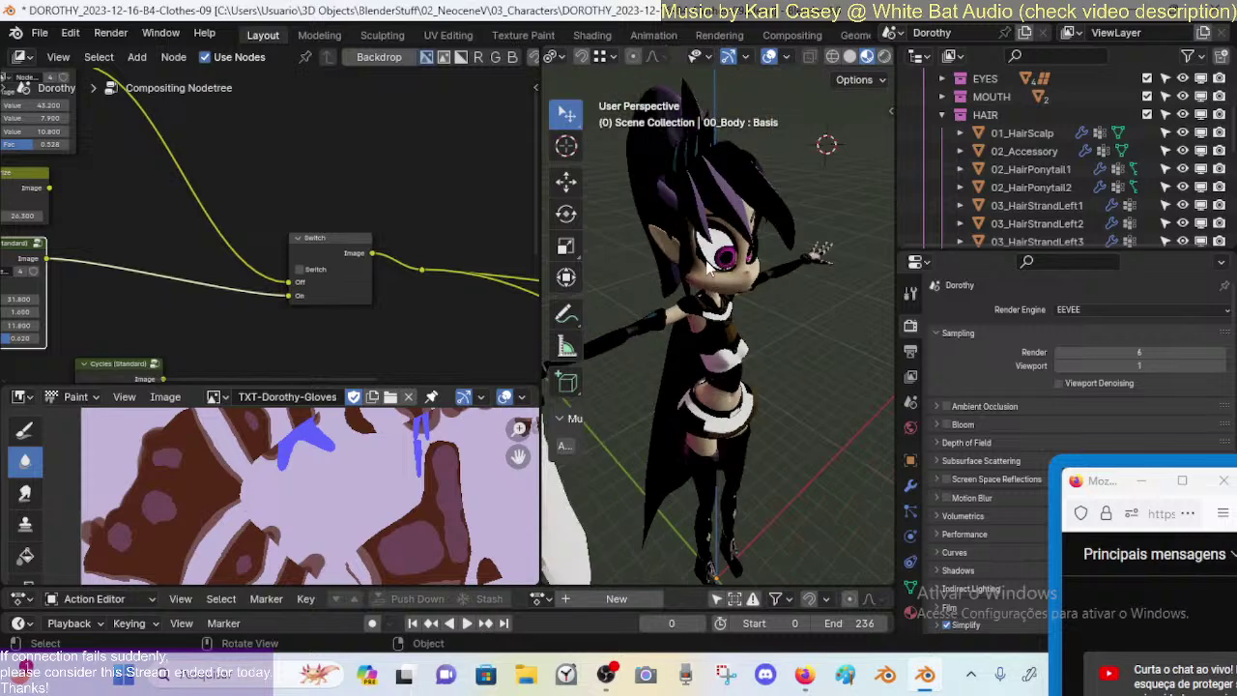
{"action": "middle_click_drag", "start_coordinate": [709, 265], "coordinate": [533, 227]}
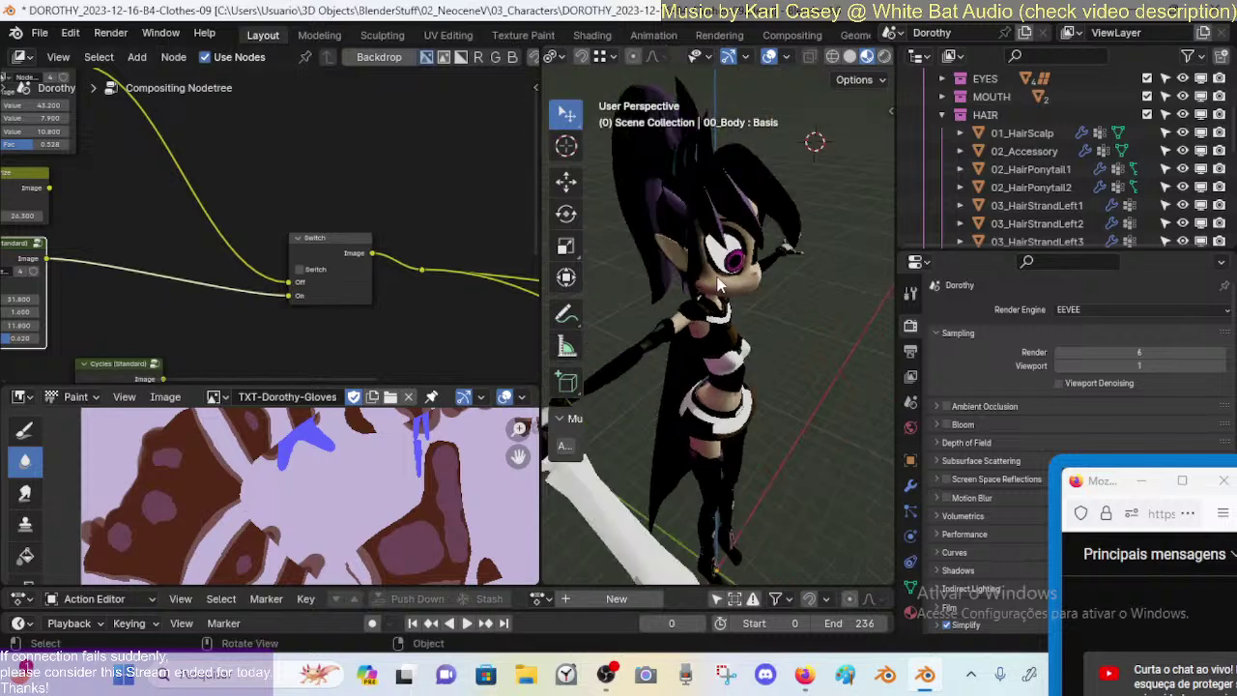
{"action": "left_click", "coordinate": [734, 250]}
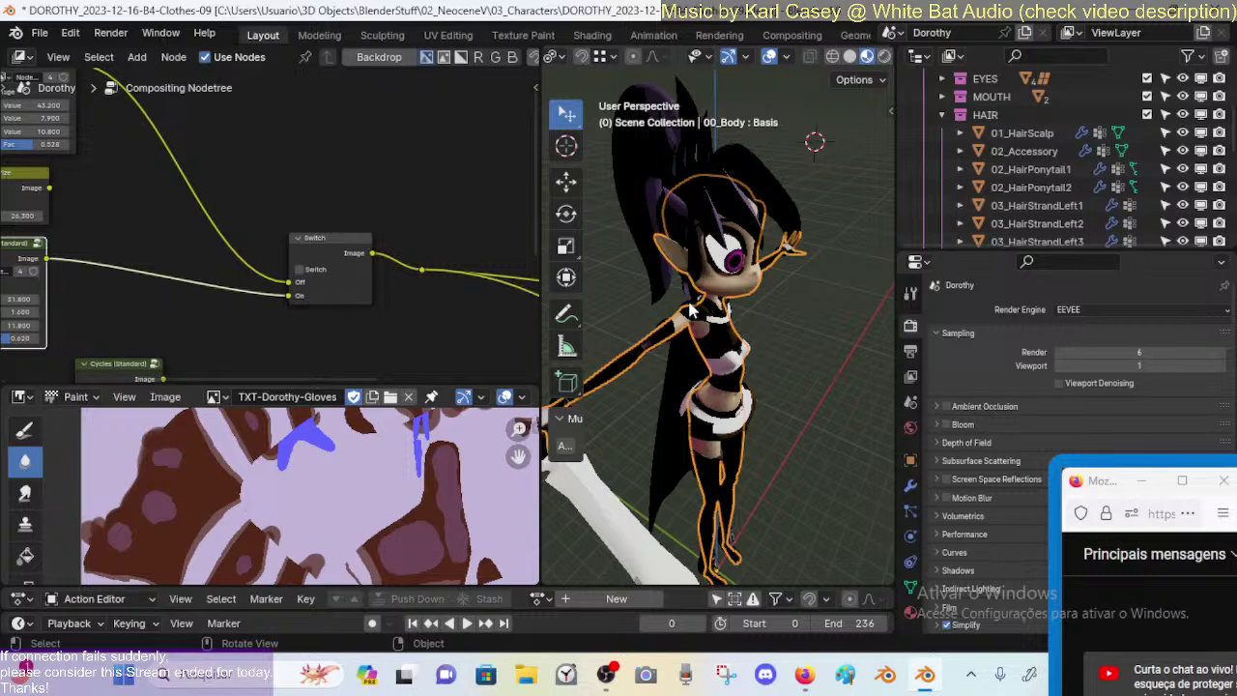
{"action": "middle_click_drag", "start_coordinate": [690, 309], "coordinate": [544, 234]}
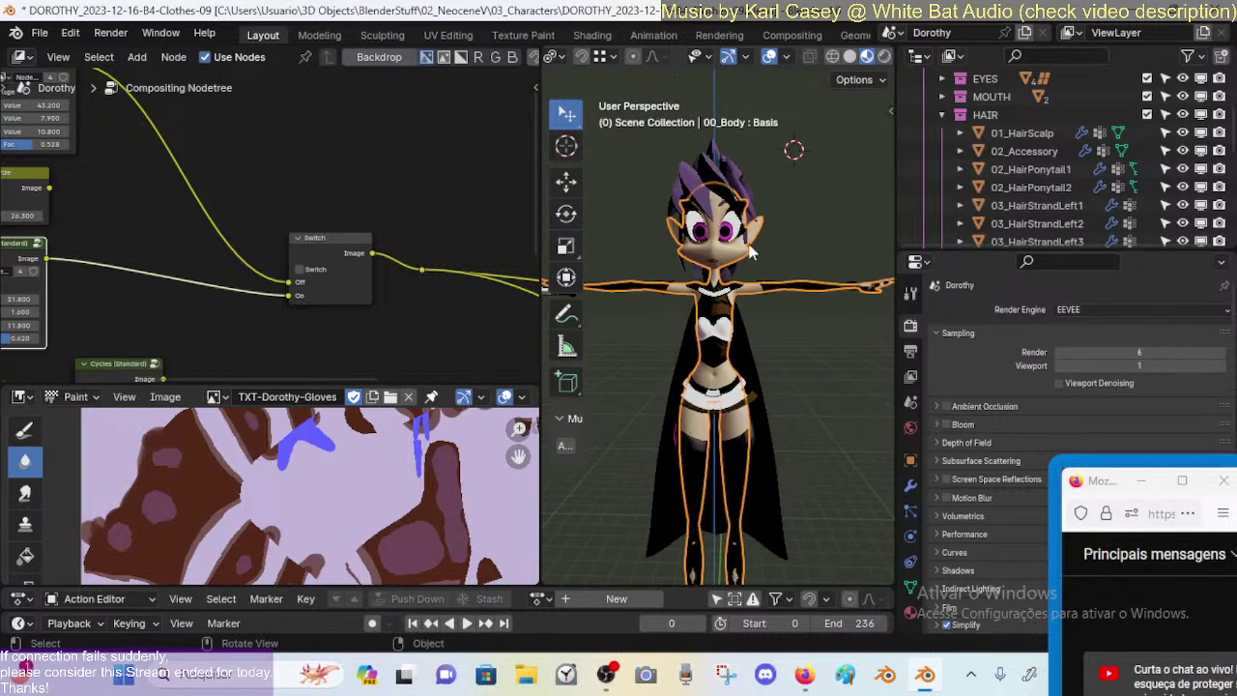
Step: Widen the 3D viewport over the node and image editors with the character seen from the front, and save the file
{"action": "scroll", "coordinate": [752, 253], "scroll_direction": "up", "scroll_amount": 2}
{"action": "middle_click_drag", "start_coordinate": [751, 253], "coordinate": [592, 222]}
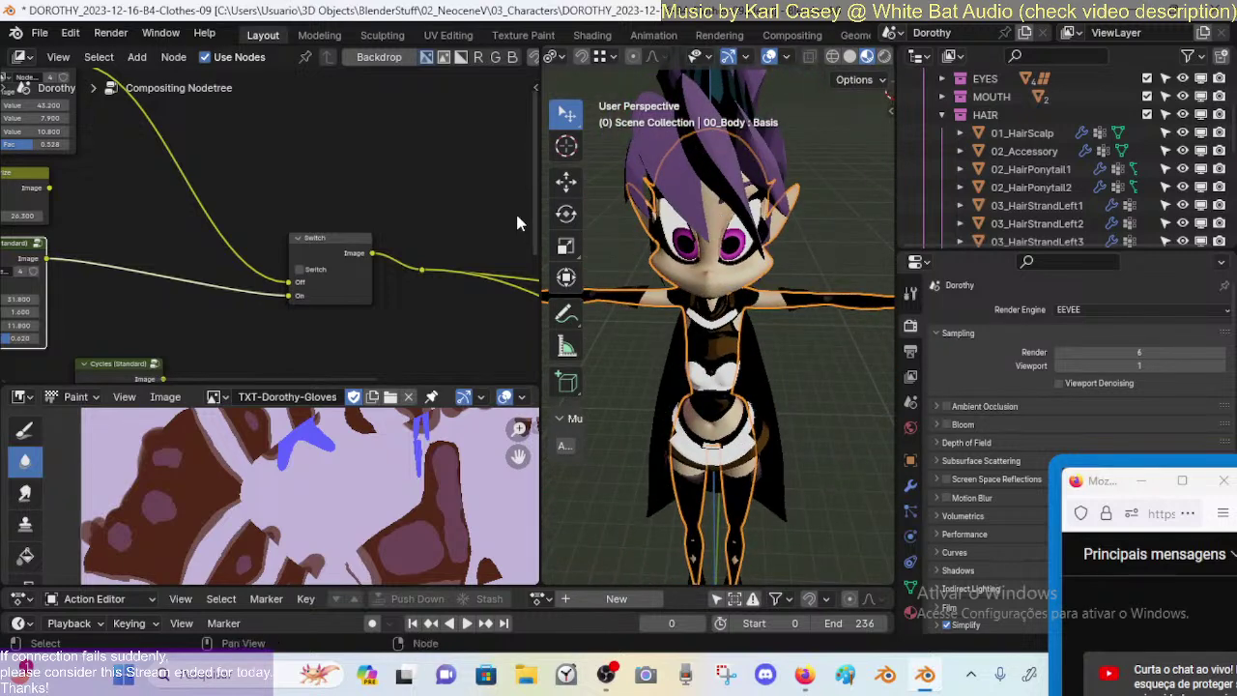
{"action": "left_click_drag", "start_coordinate": [540, 212], "coordinate": [66, 195]}
{"action": "key", "text": "ctrl+s"}
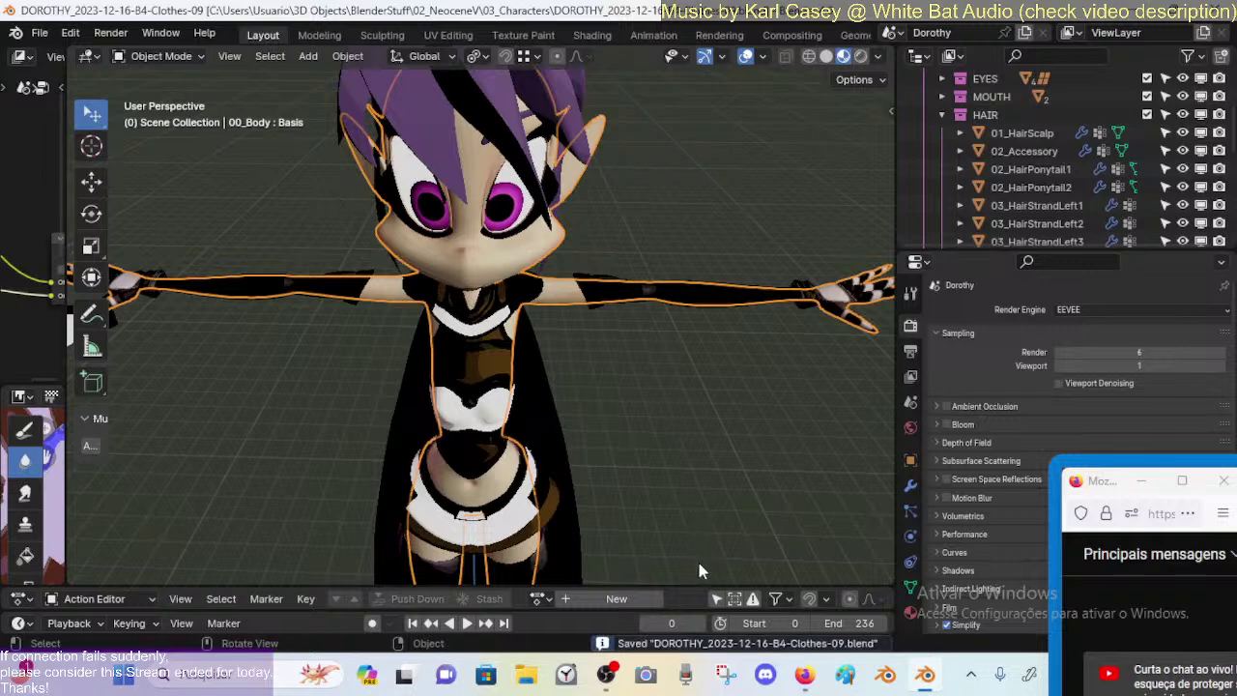
Step: Move the live chat window toward the middle of the desktop and switch to the YouTube Studio livestream page in Firefox
{"action": "left_click_drag", "start_coordinate": [1091, 486], "coordinate": [799, 281]}
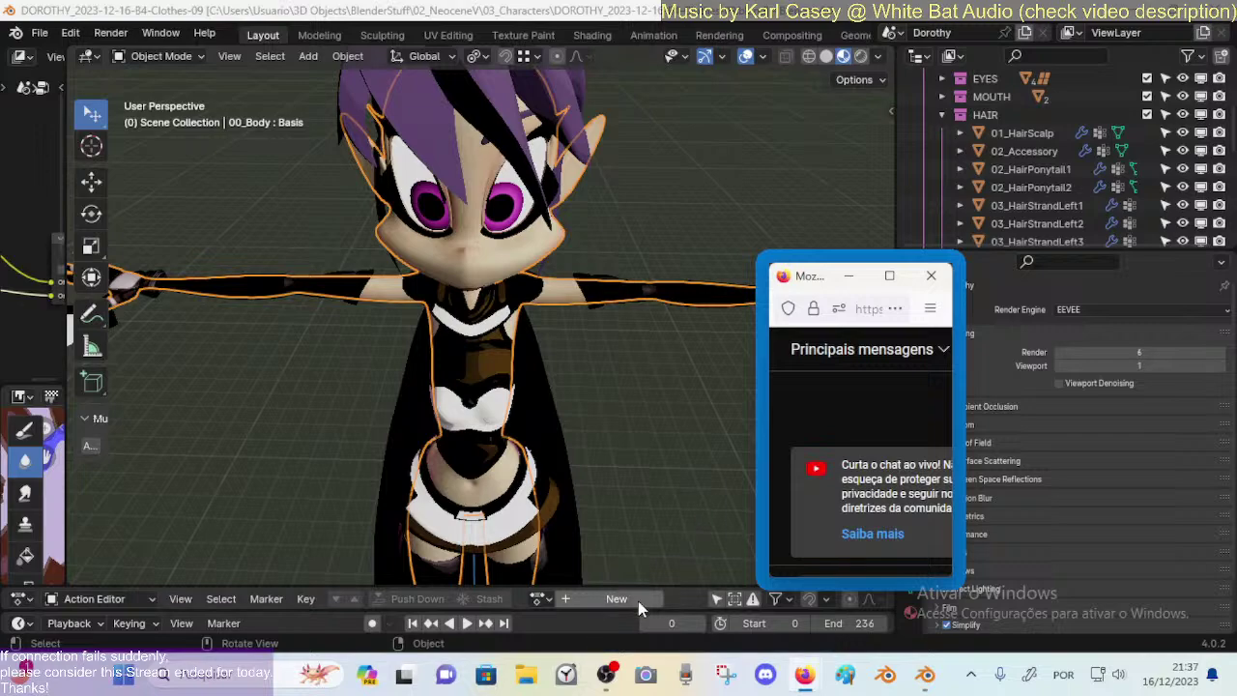
{"action": "mouse_move", "coordinate": [804, 675]}
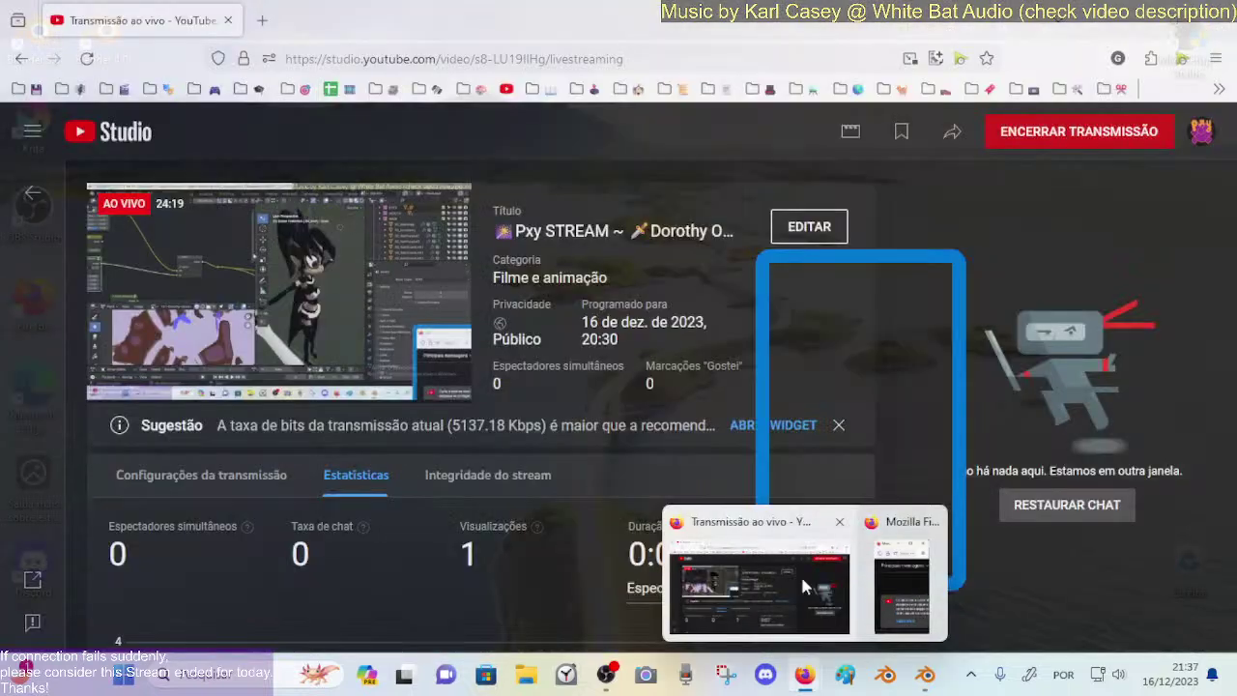
{"action": "left_click", "coordinate": [802, 585]}
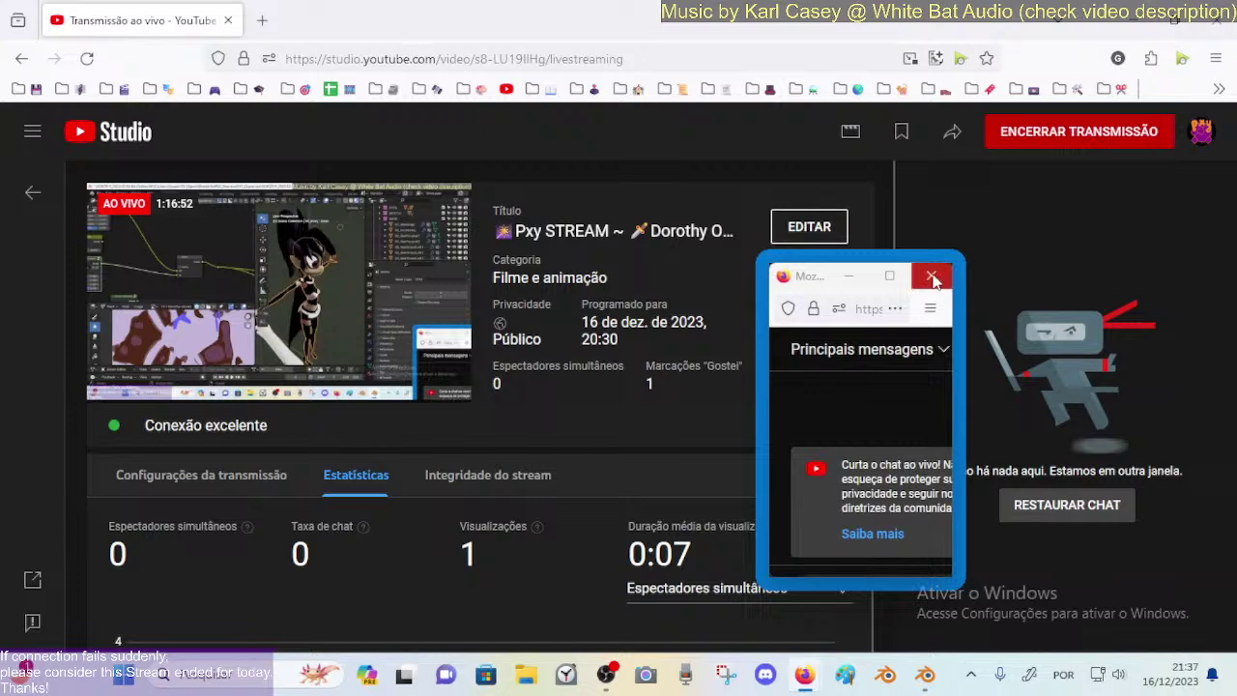